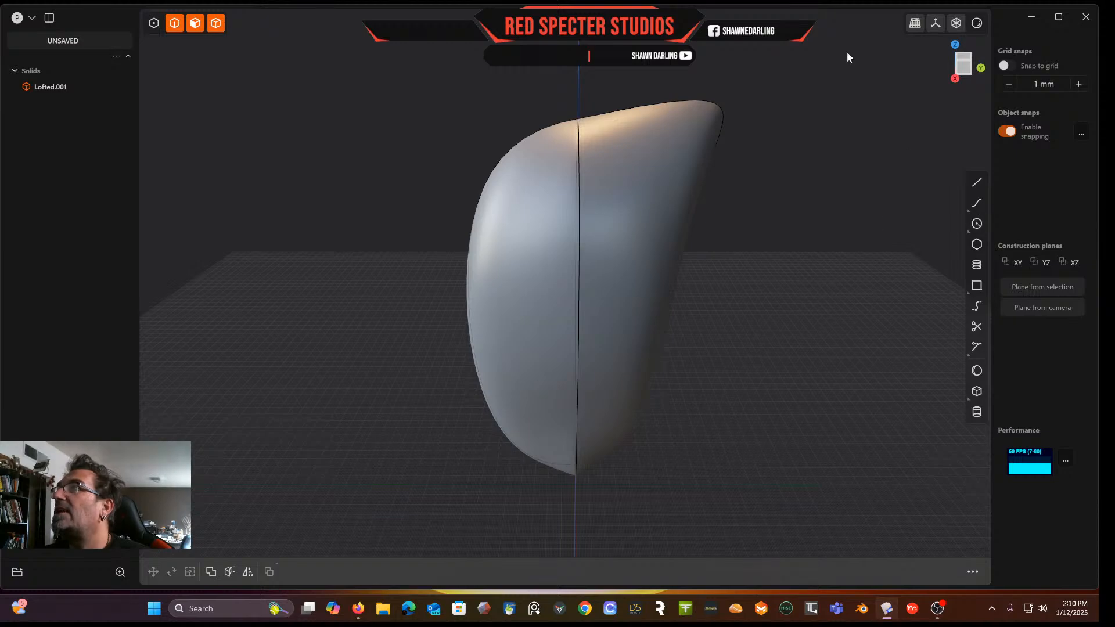
Draw a spline curve in front view from just below the body's lower tip, sweeping up to beyond its right edge
middle_click_drag(733, 143, 884, 86)
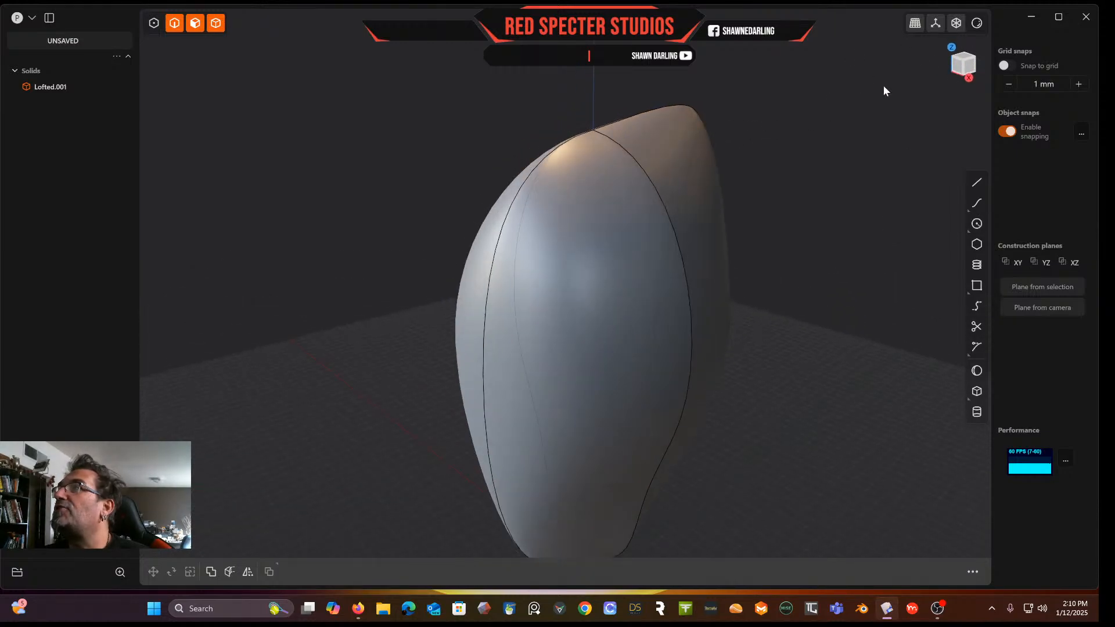
left_click(954, 62)
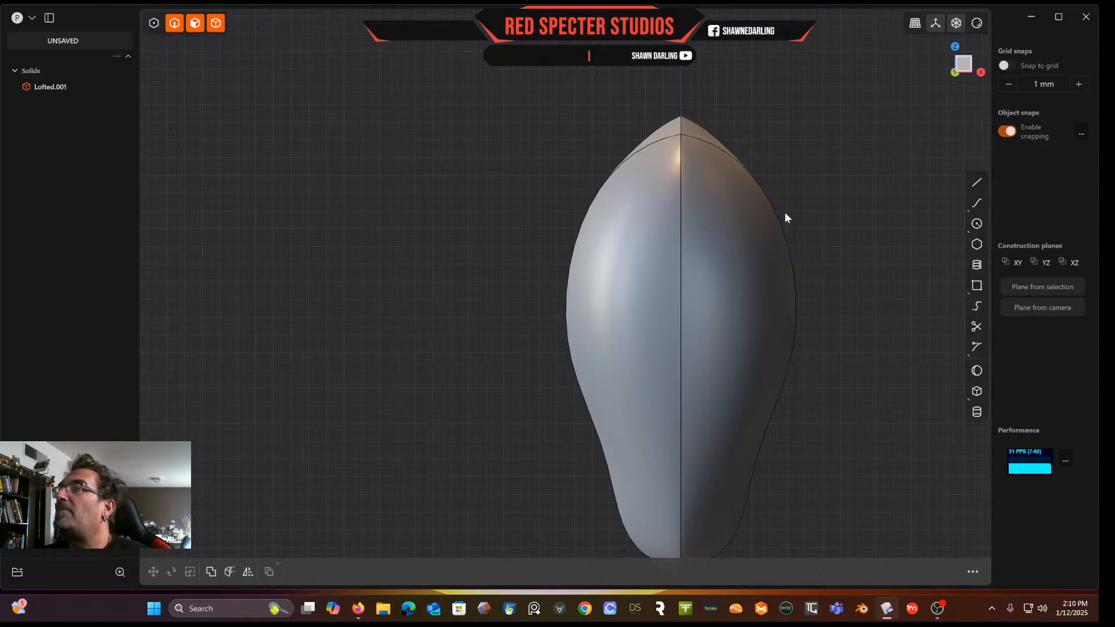
scroll(785, 211, "down", 3)
middle_click_drag(785, 212, 643, 185, "shift")
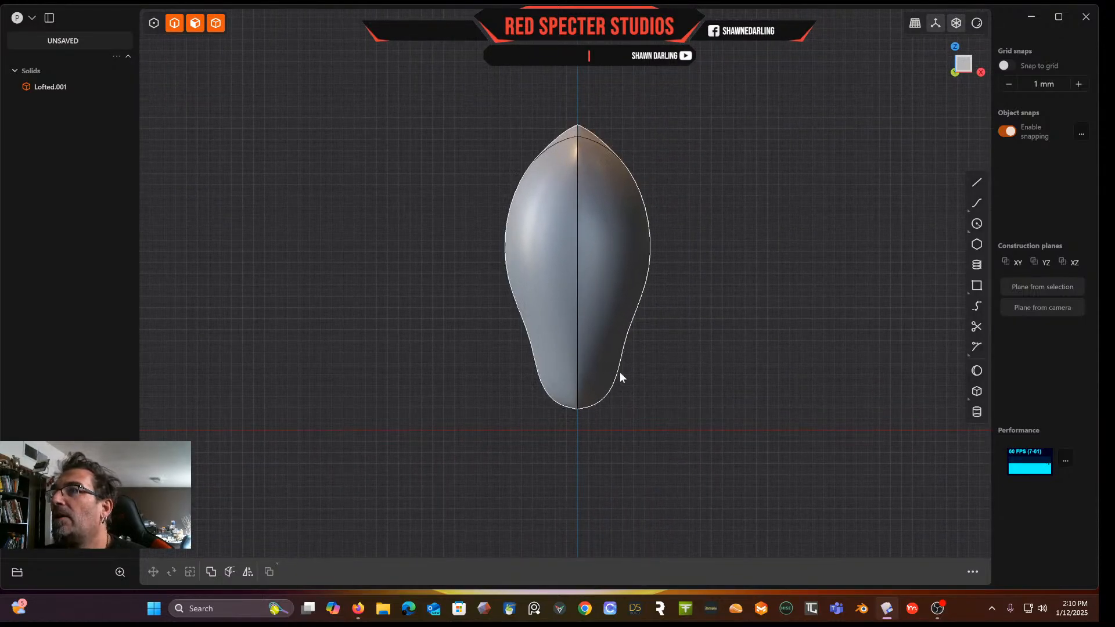
left_click_drag(980, 205, 953, 208)
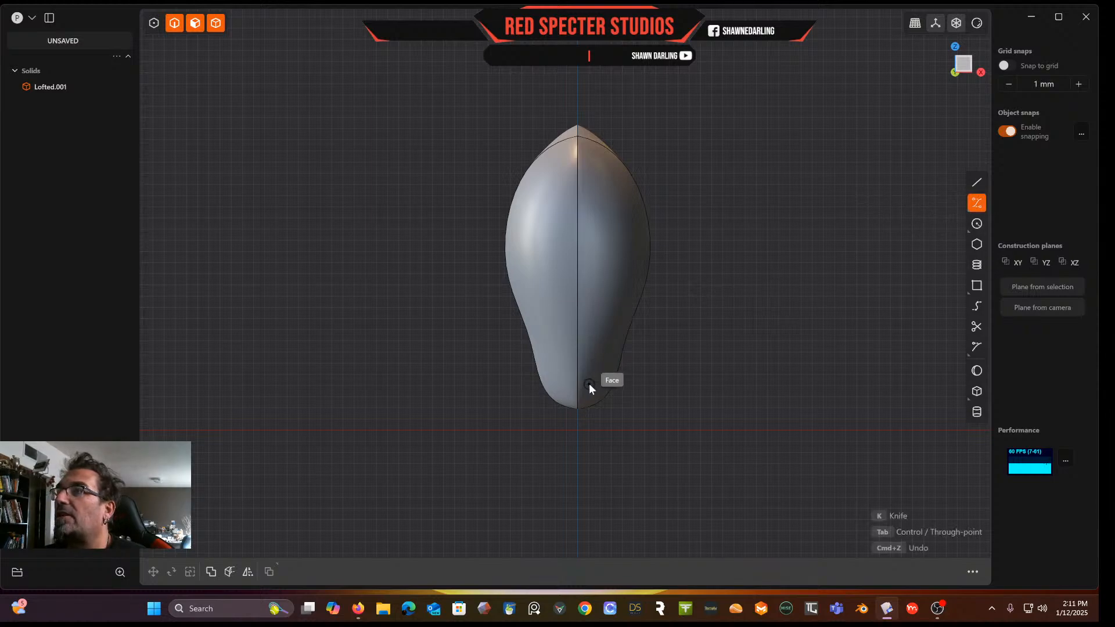
scroll(593, 383, "up", 5)
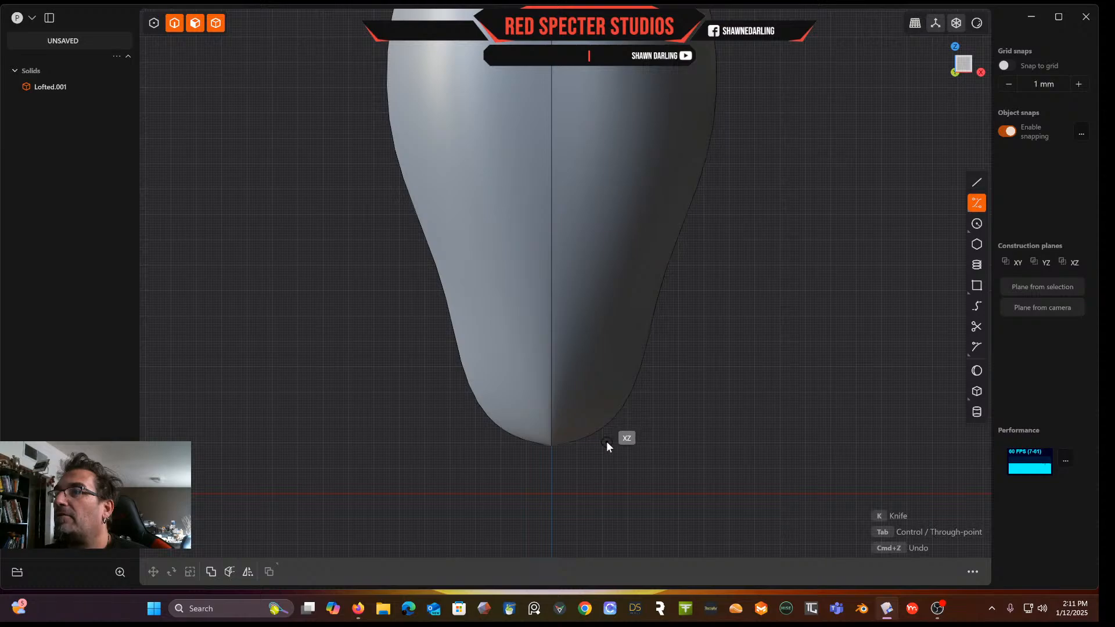
left_click(607, 441)
left_click(606, 361)
left_click(623, 303)
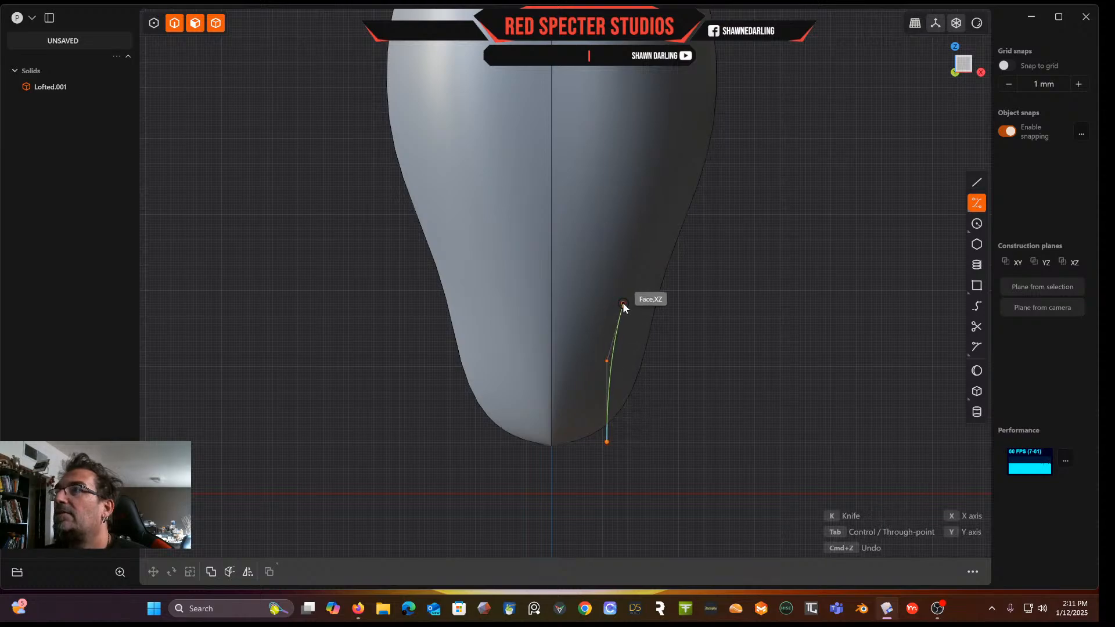
left_click(669, 263)
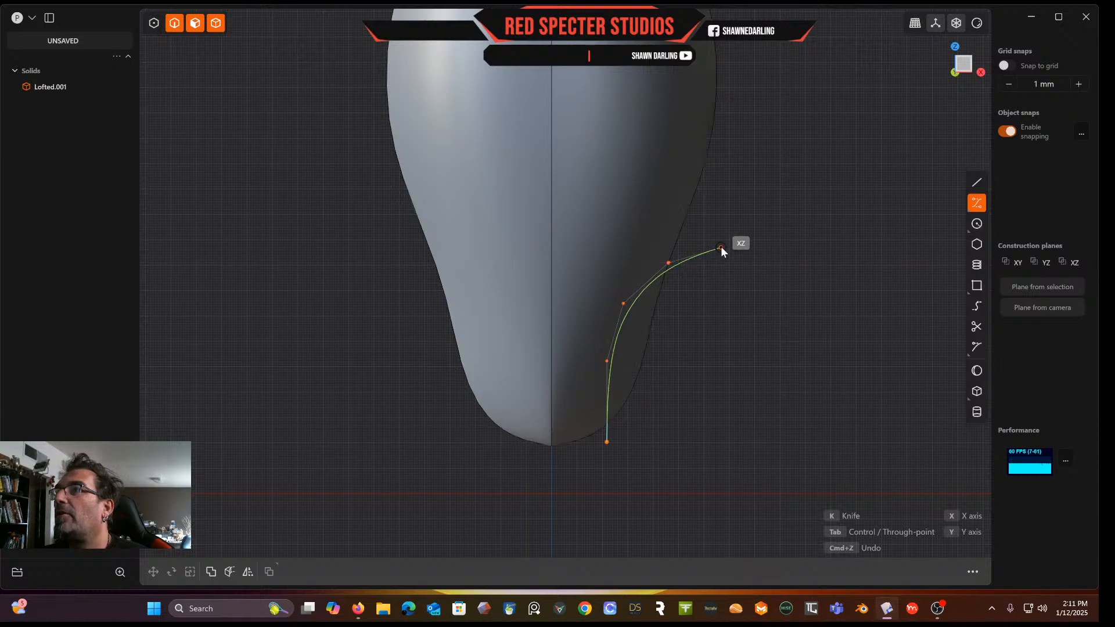
double_click(726, 238)
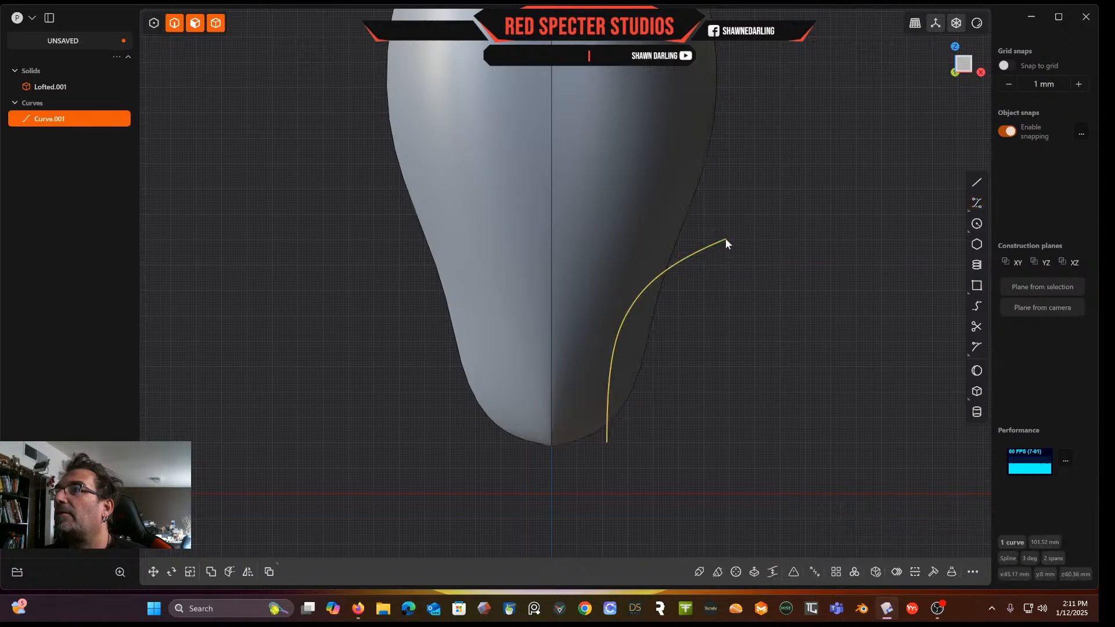
Cut the lofted solid with the new spline curve
middle_click_drag(748, 273, 680, 295)
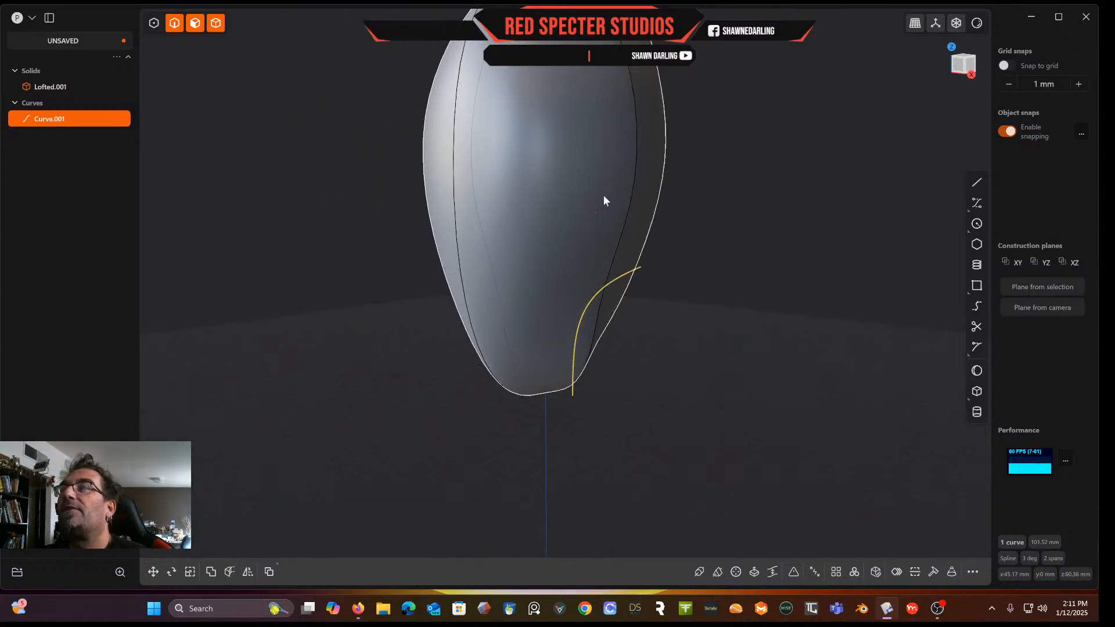
left_click(899, 165)
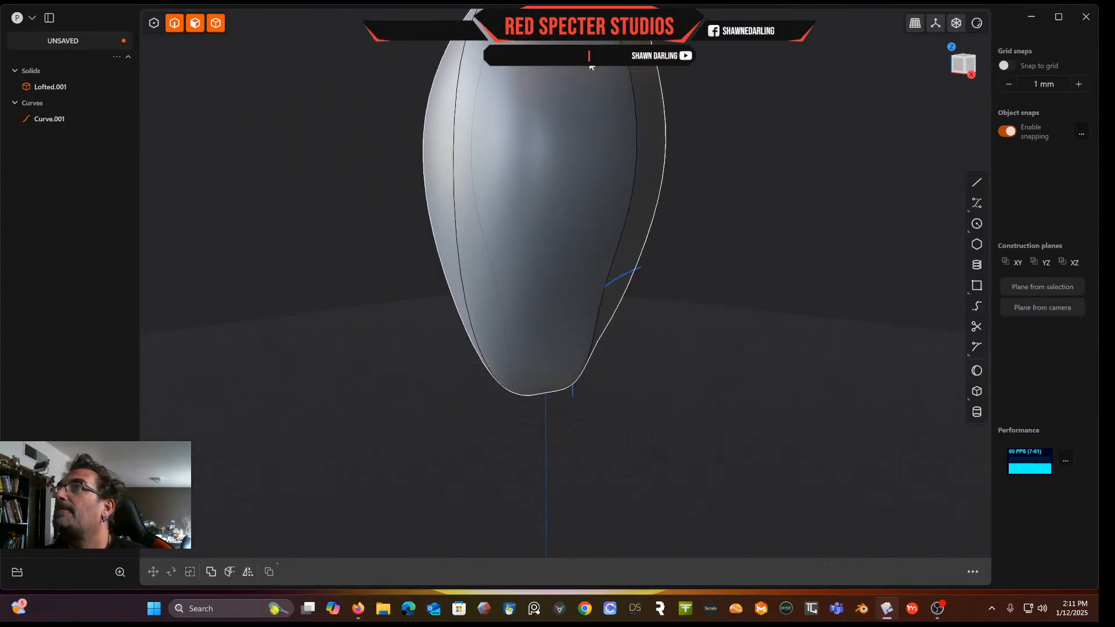
left_click(218, 30)
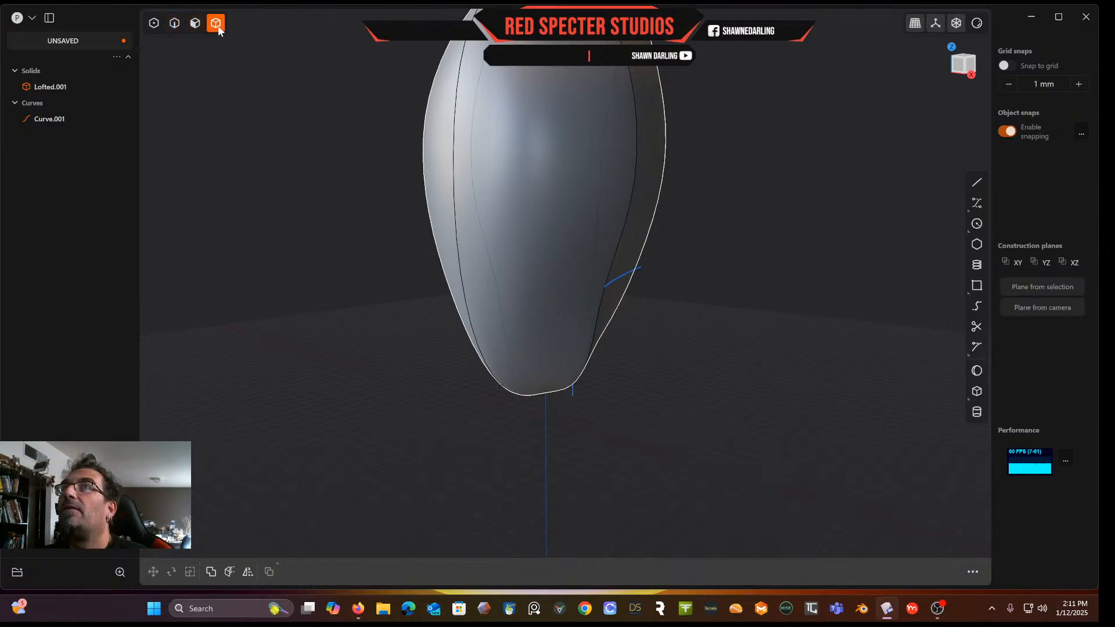
left_click(559, 210)
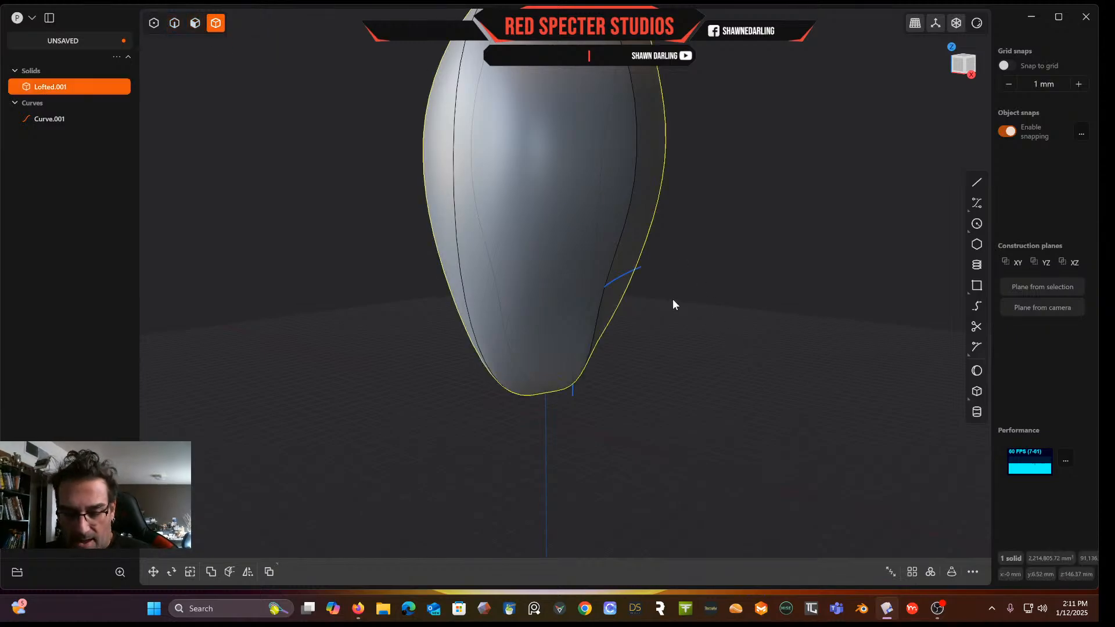
key("x")
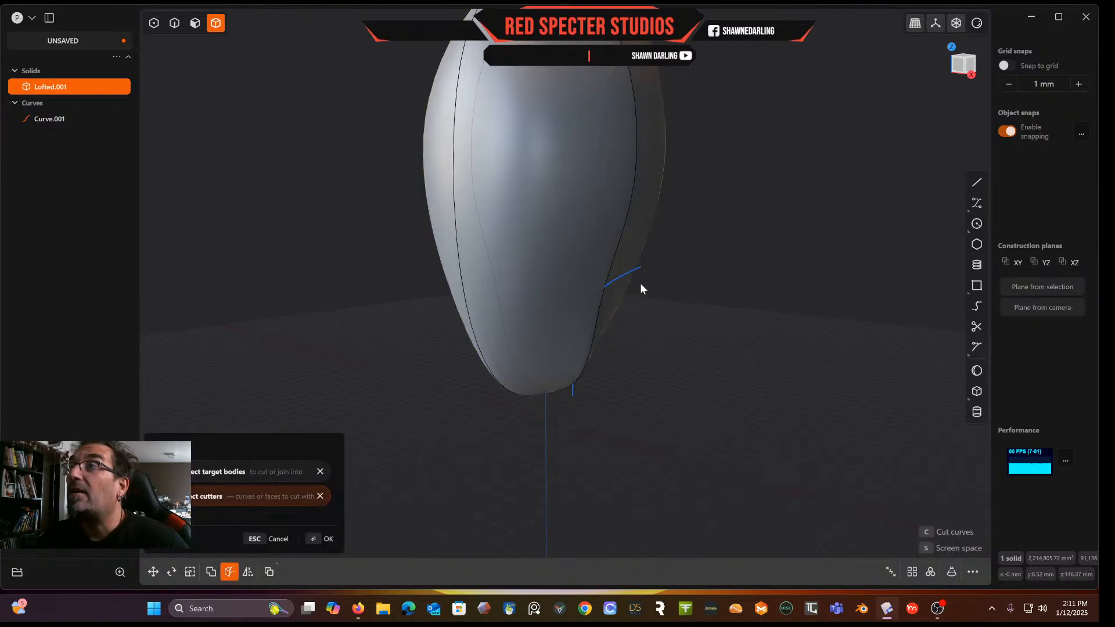
left_click(636, 269)
key("Return")
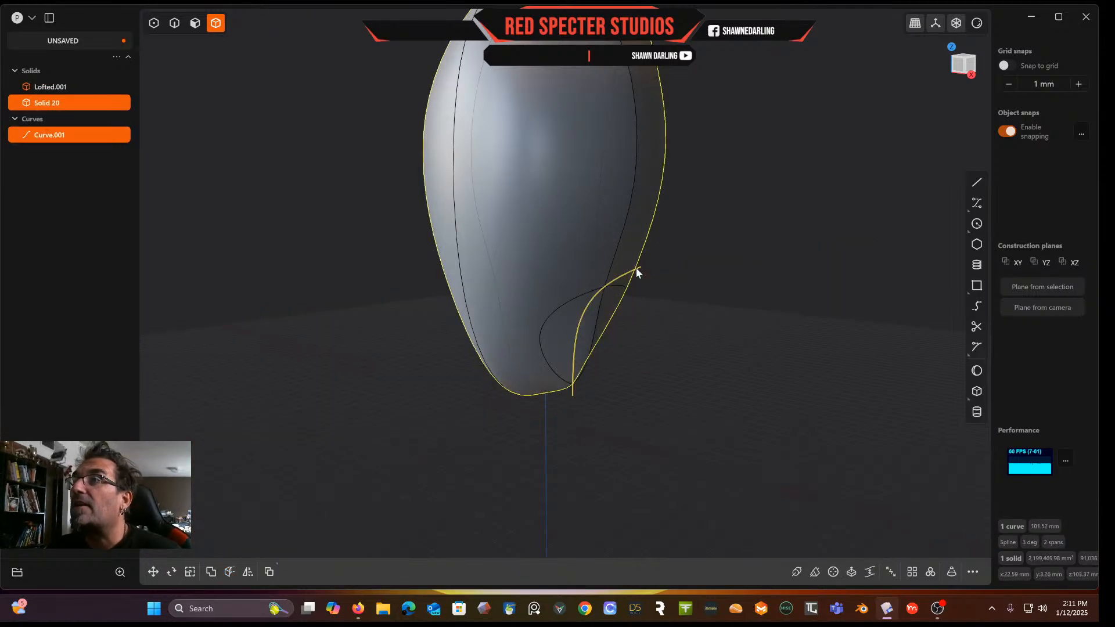
Delete the smaller cut-off piece of the solid and the cutting curve
left_click(583, 333)
key("Delete")
mouse_move(583, 339)
middle_mouse_down()
mouse_move(579, 329)
mouse_move(659, 305)
mouse_move(584, 326)
middle_mouse_up()
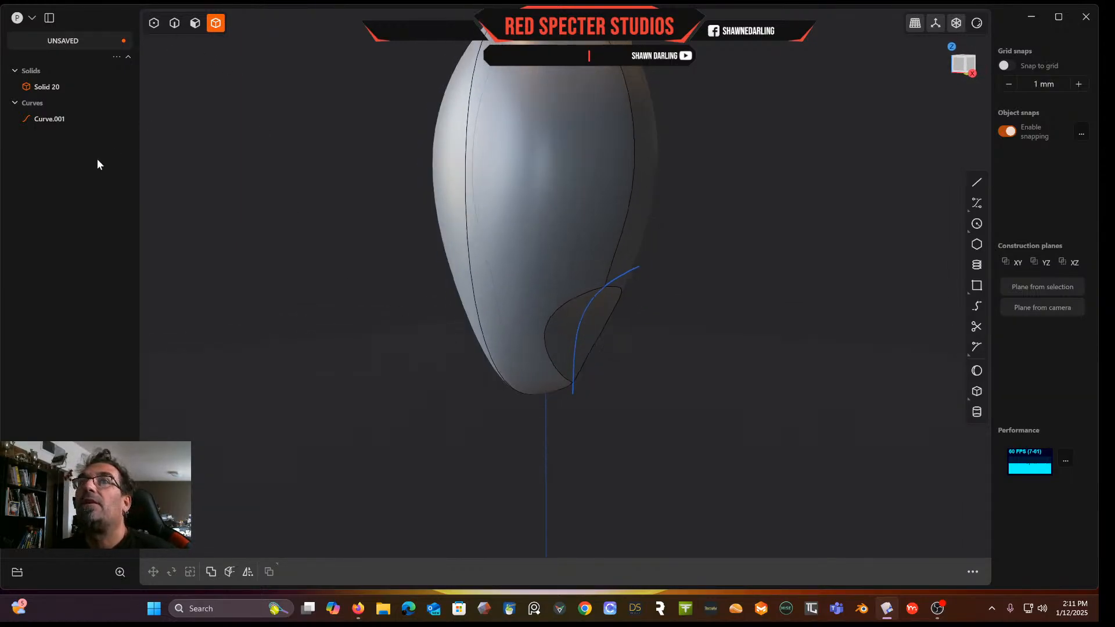
left_click(45, 120)
key("Delete")
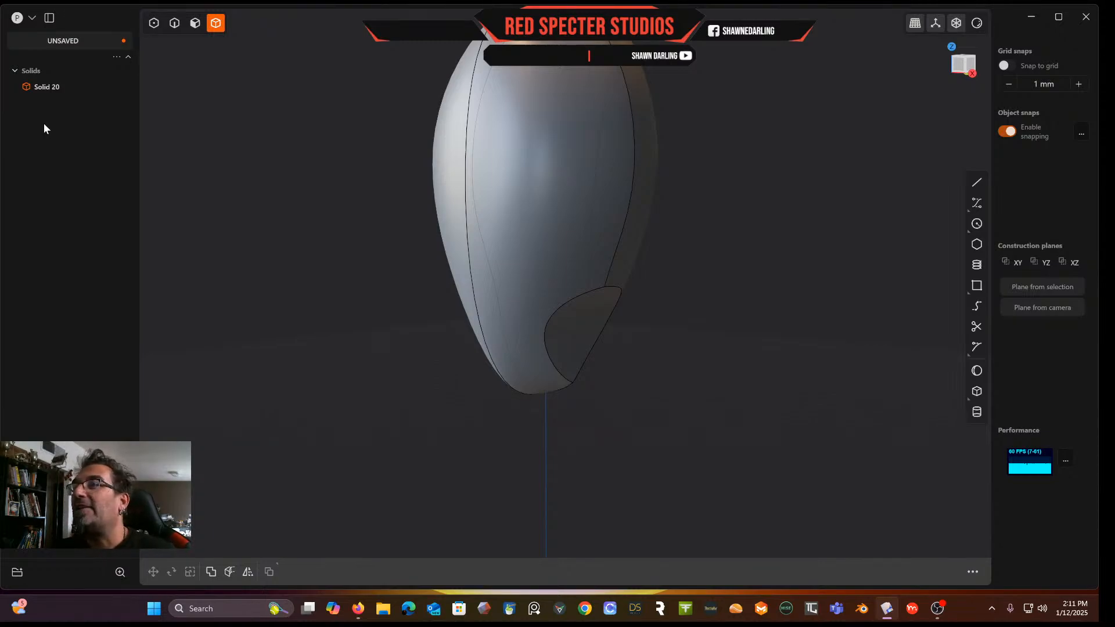
mouse_move(423, 346)
middle_mouse_down()
mouse_move(361, 320)
mouse_move(386, 314)
mouse_move(427, 367)
middle_mouse_up()
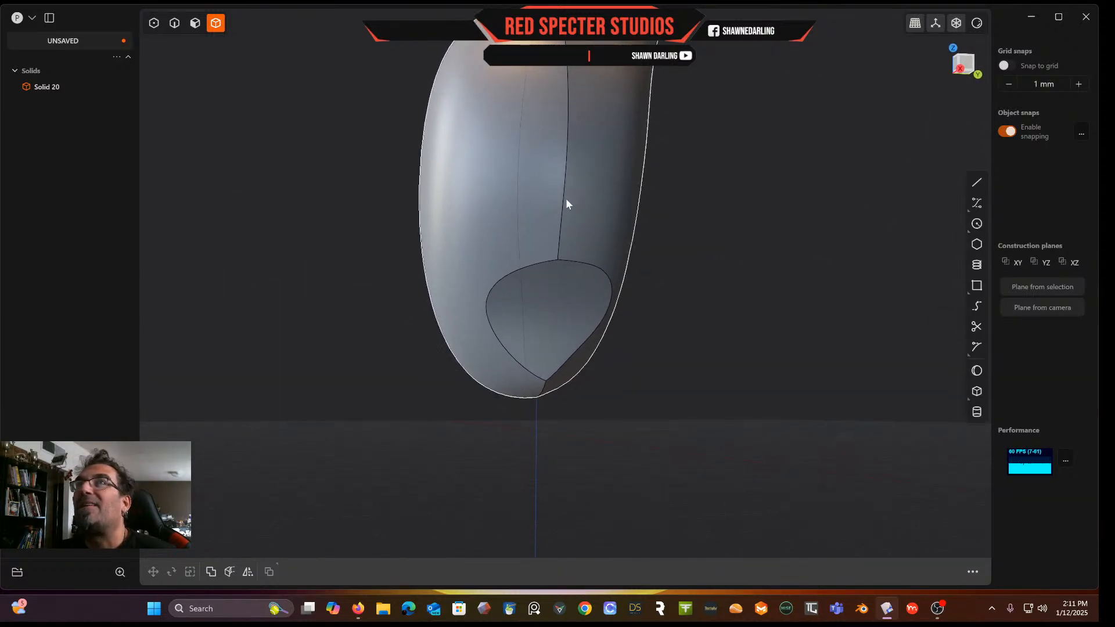
left_click(174, 23)
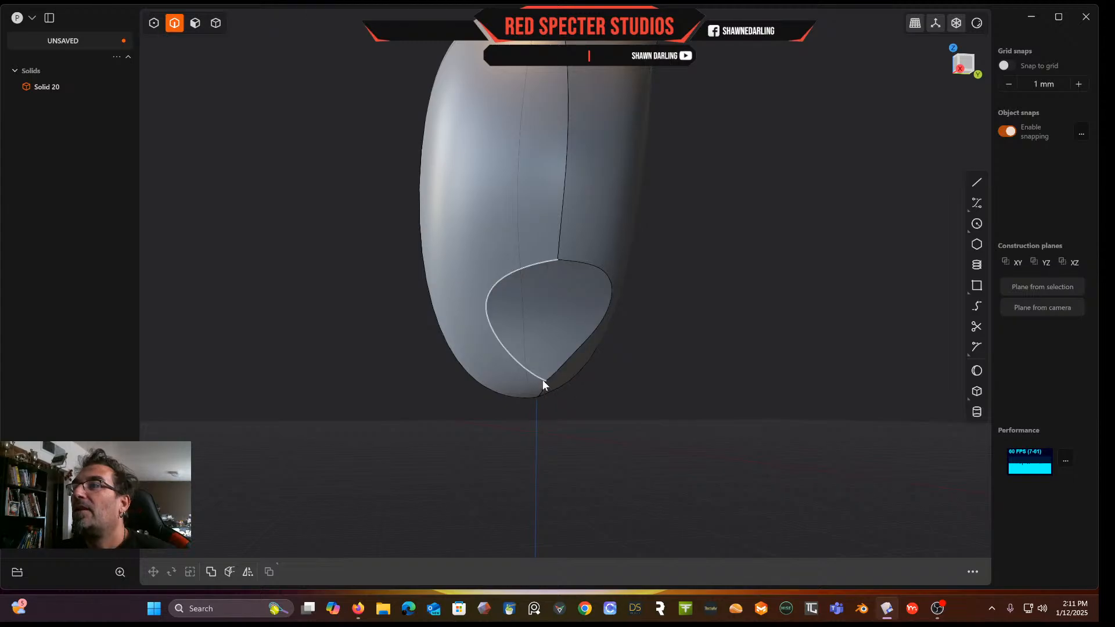
left_click(551, 377)
key("f")
left_click(537, 379)
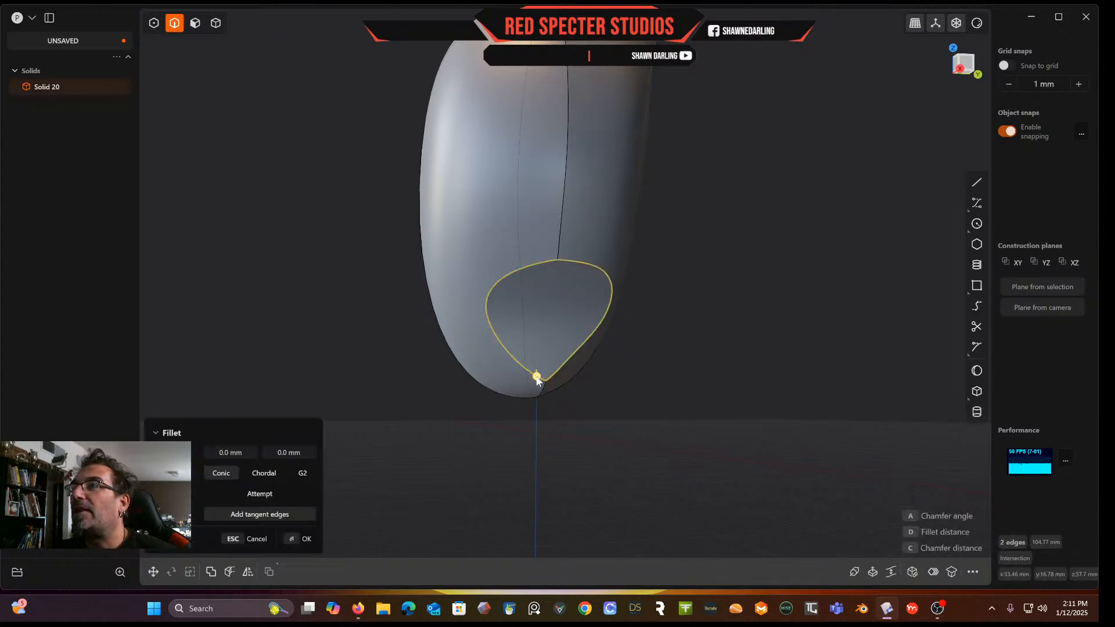
scroll(536, 377, "up", 3)
left_click_drag(536, 375, 536, 384)
key("Escape")
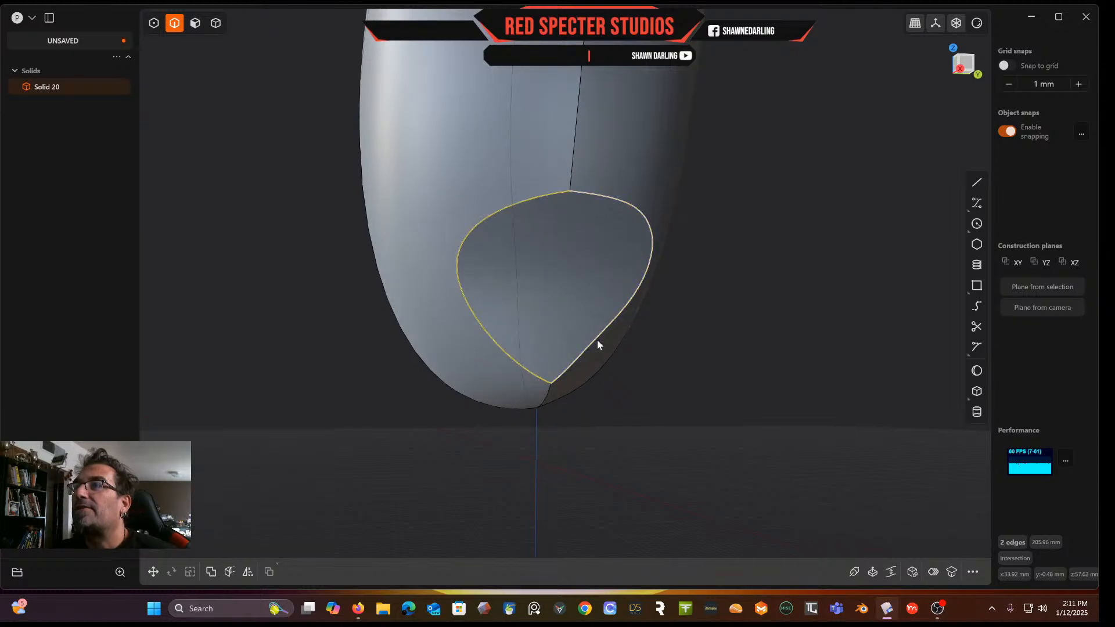
Fillet the short edge at the bottom tip where the cut face meets the body with 8.7 mm
left_click(681, 349)
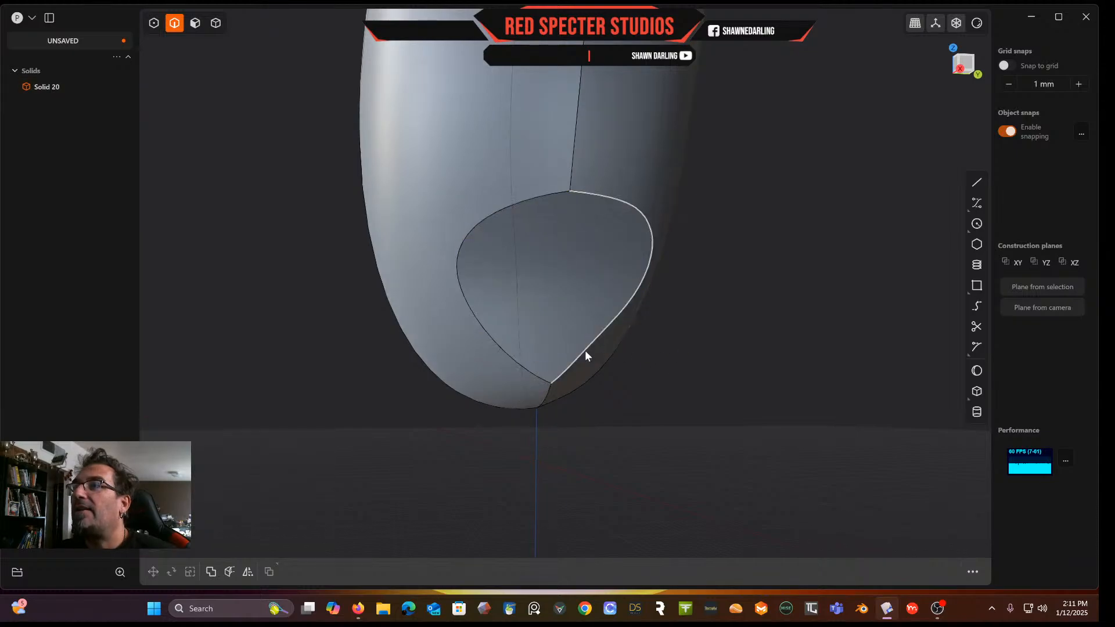
mouse_move(566, 333)
middle_mouse_down()
mouse_move(618, 323)
mouse_move(558, 343)
mouse_move(556, 313)
mouse_move(567, 329)
middle_mouse_up()
left_click(550, 385)
key("f")
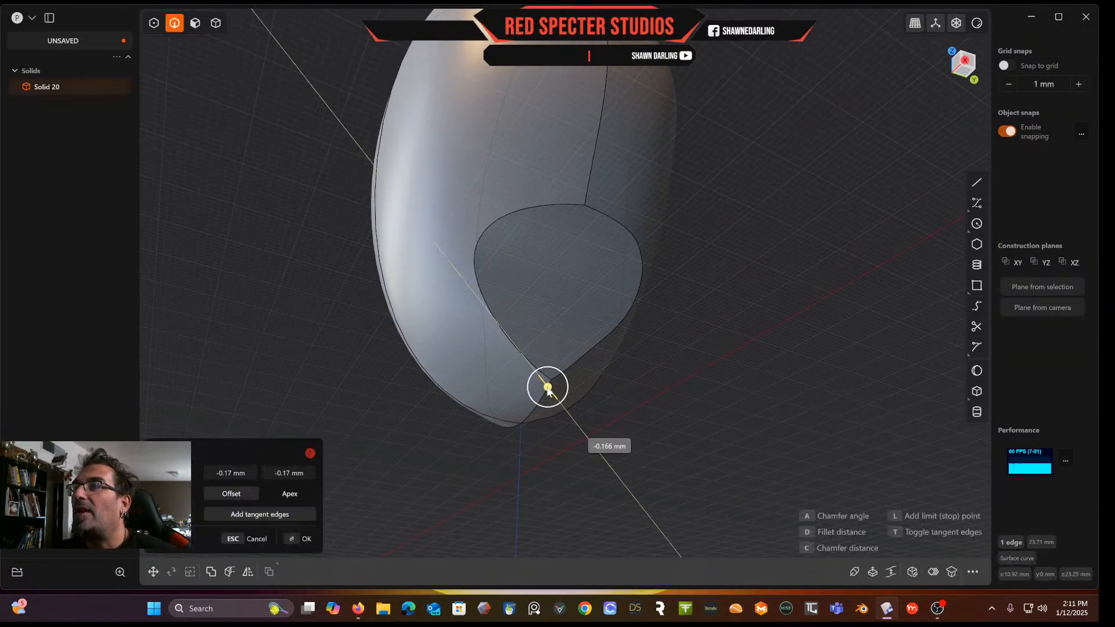
left_click_drag(559, 404, 517, 404)
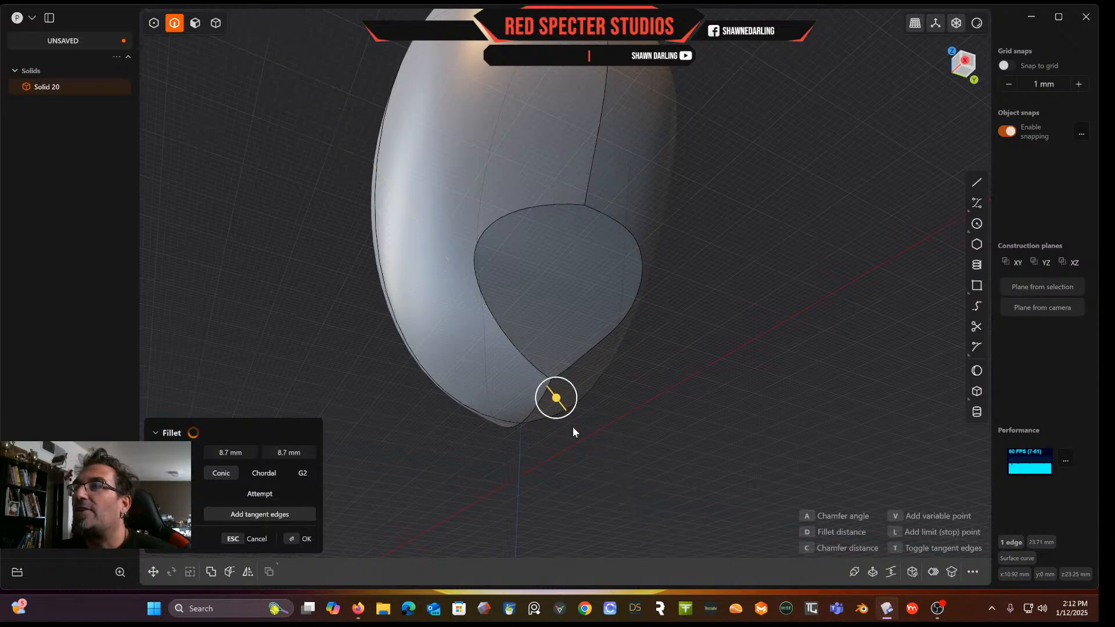
key("Return")
middle_click_drag(592, 389, 567, 418)
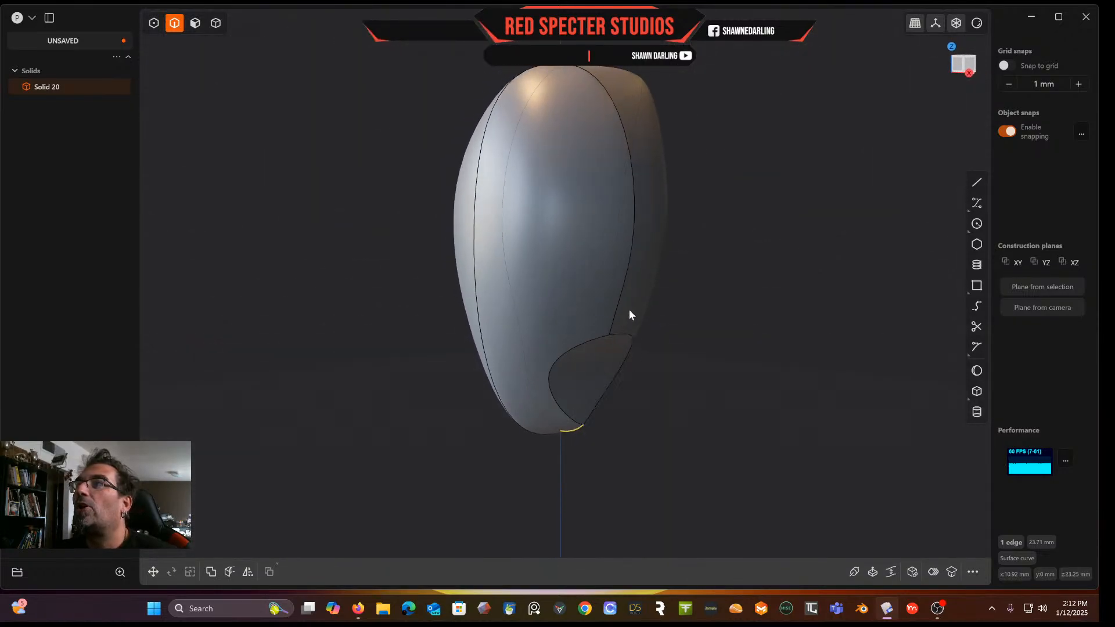
scroll(629, 309, "down", 3)
scroll(628, 310, "up", 5)
middle_click_drag(629, 310, 707, 312)
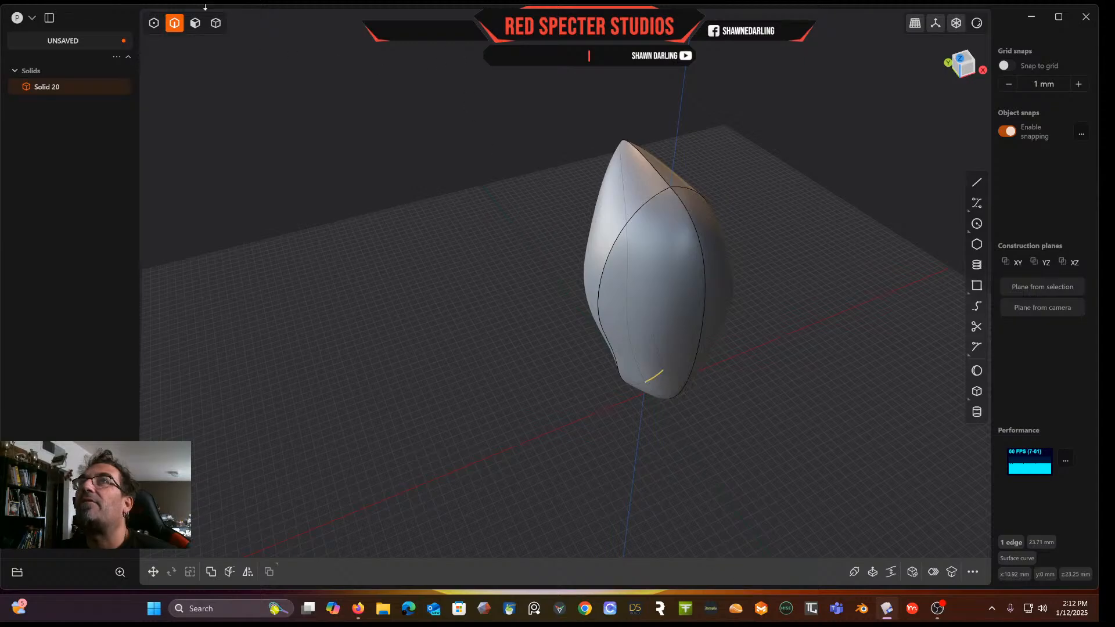
key("Escape")
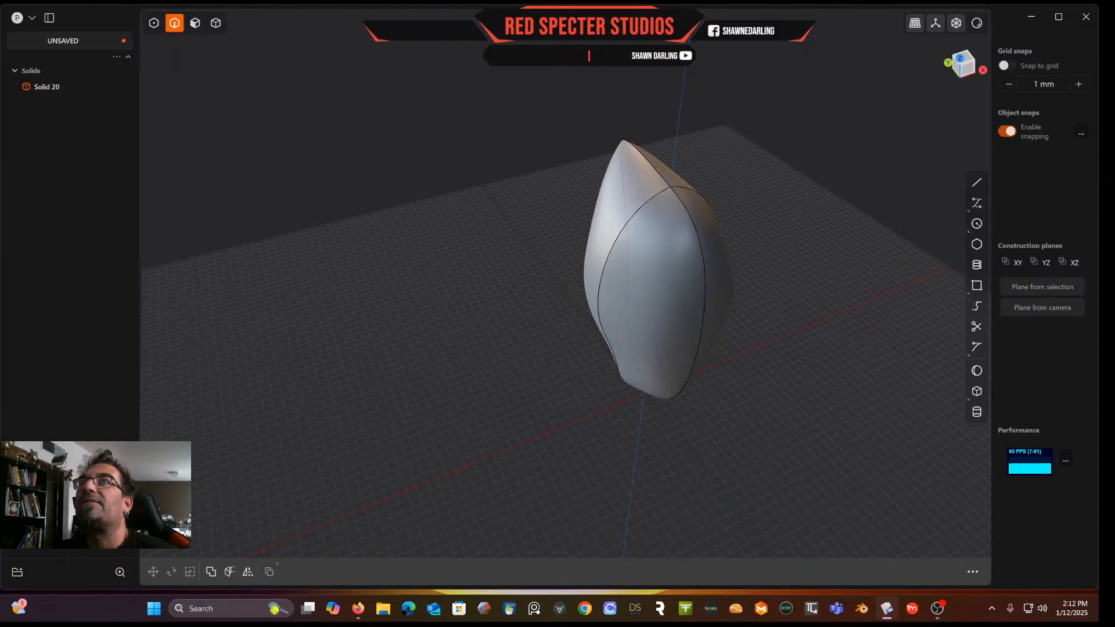
left_click(195, 23)
left_click(650, 259)
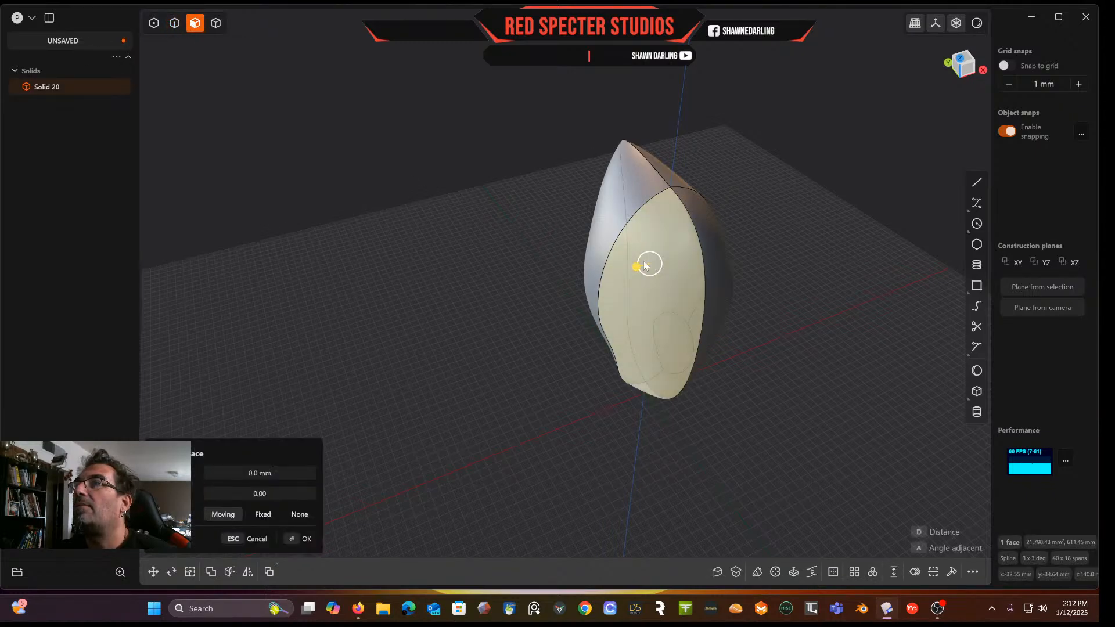
left_click(602, 219)
key("Escape")
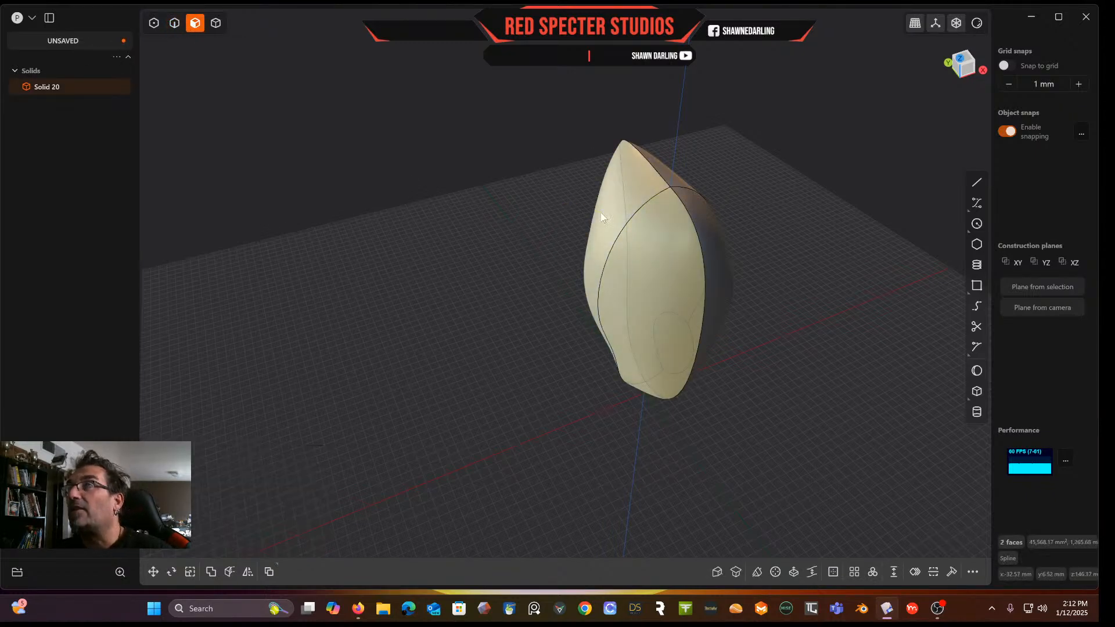
middle_click_drag(669, 256, 644, 200)
left_click(967, 70)
key("o")
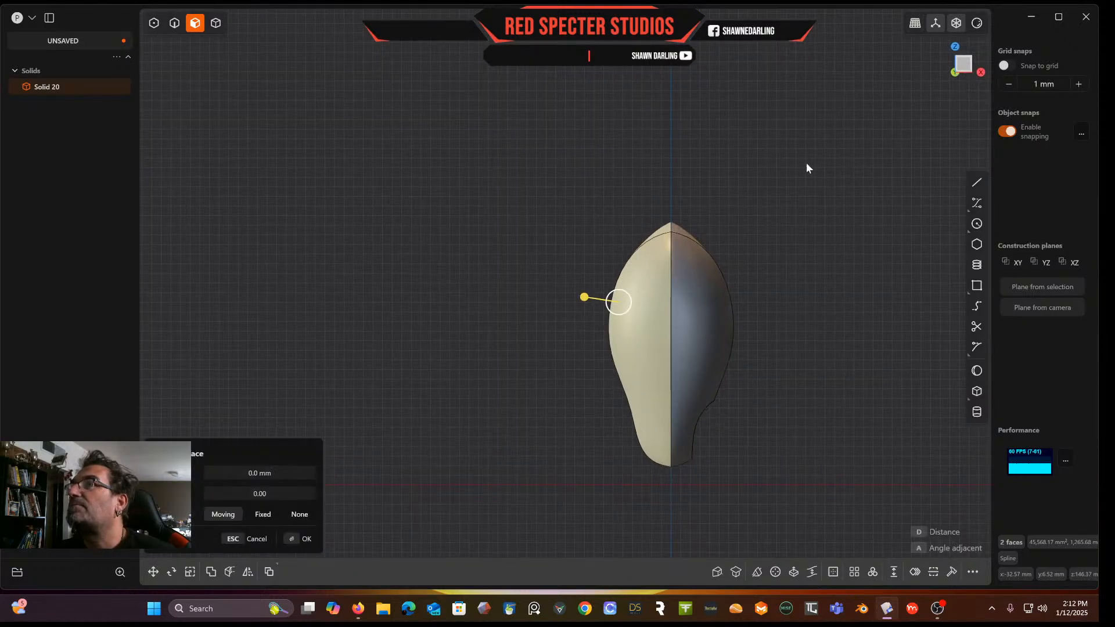
Draw a vertical line down the body's centre axis from above its top to below its bottom
left_click(976, 183)
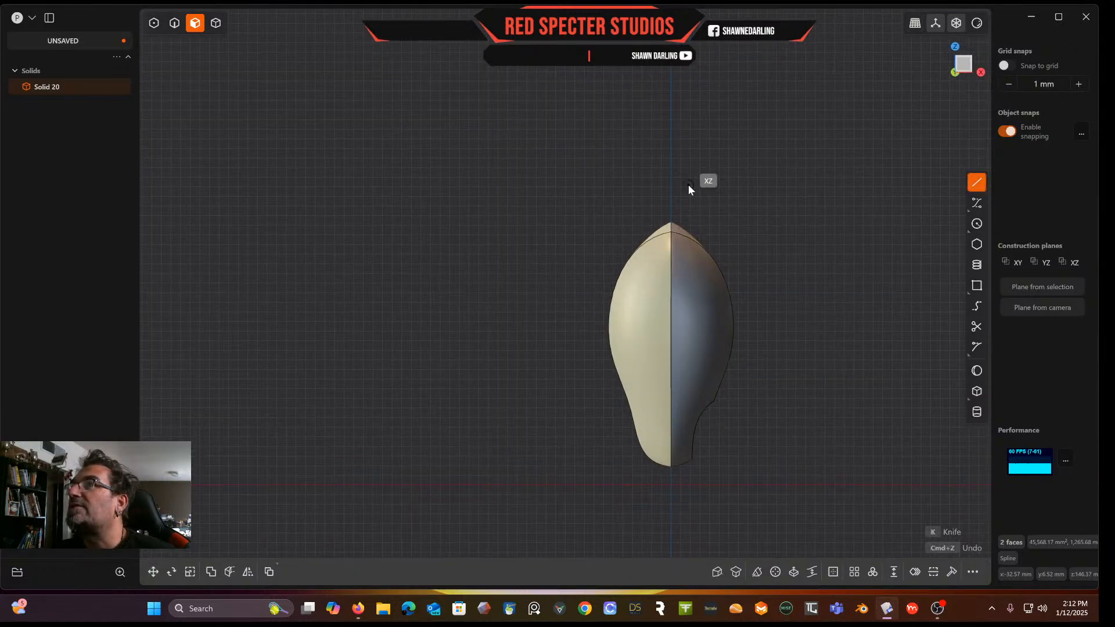
left_click(671, 172)
left_click(668, 528)
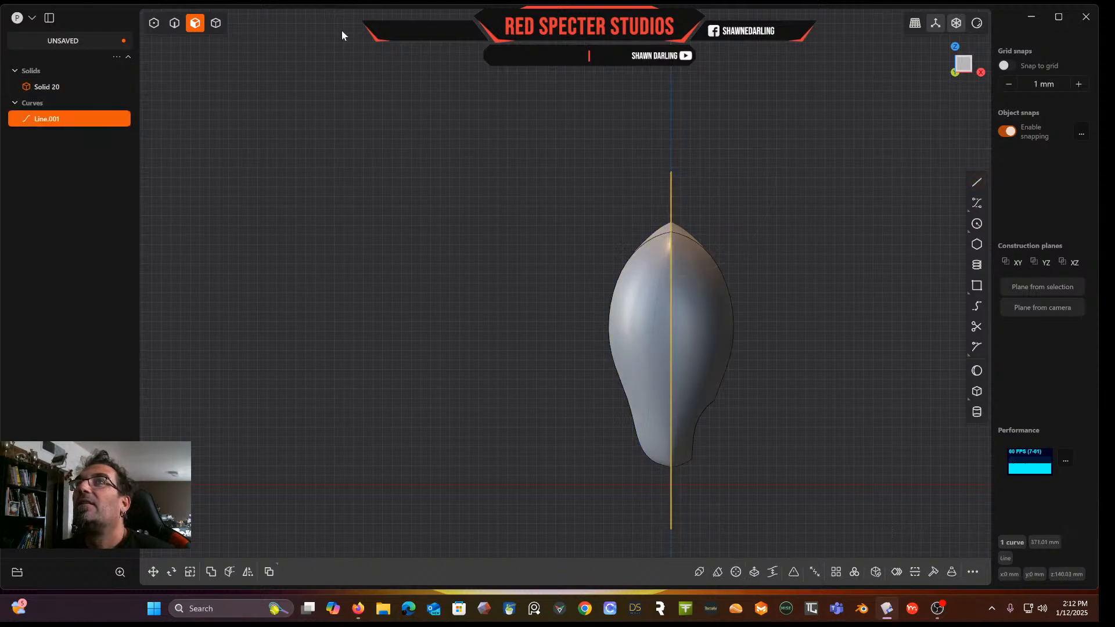
Cut the solid in half with the vertical centre line
left_click(216, 22)
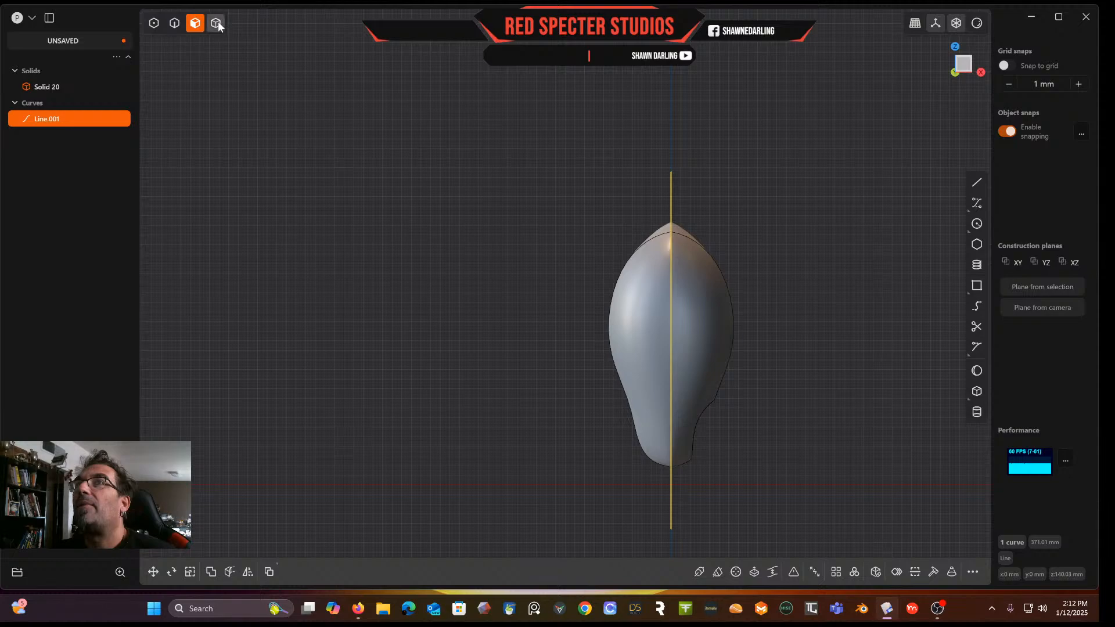
left_click(699, 312)
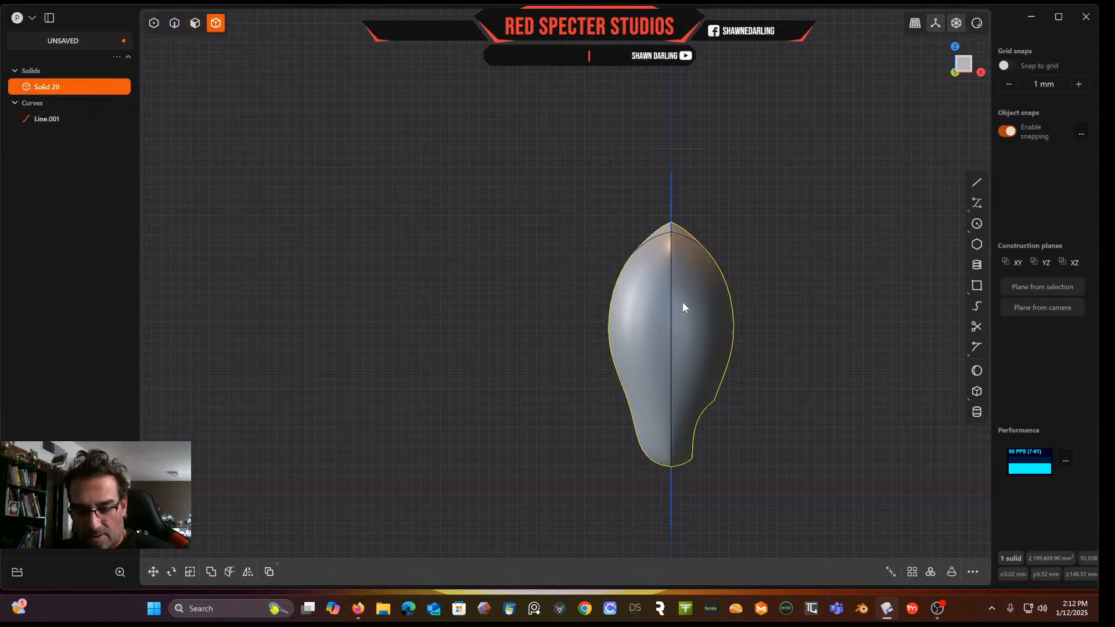
key("c")
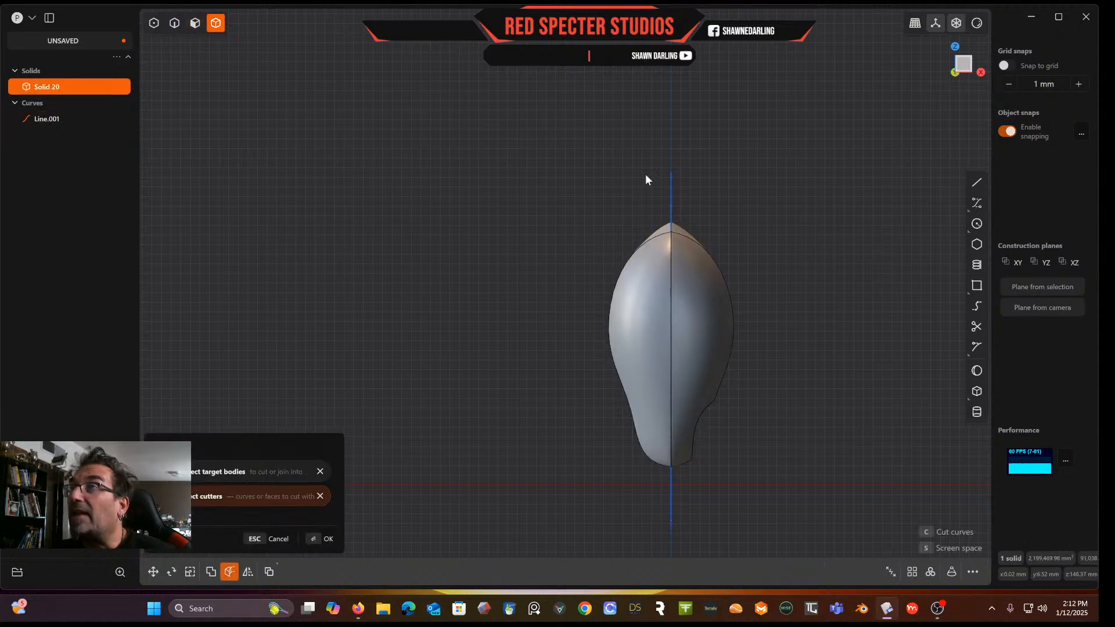
left_click(673, 199)
left_click(650, 283)
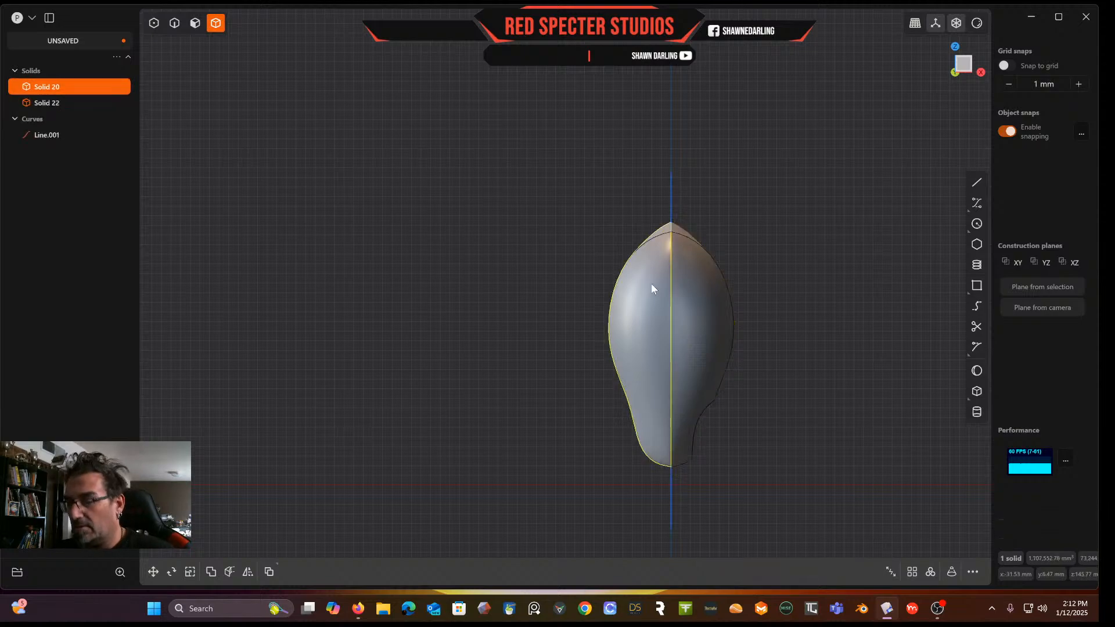
Delete the left half of the split solid
key("Delete")
middle_click_drag(567, 123, 757, 322)
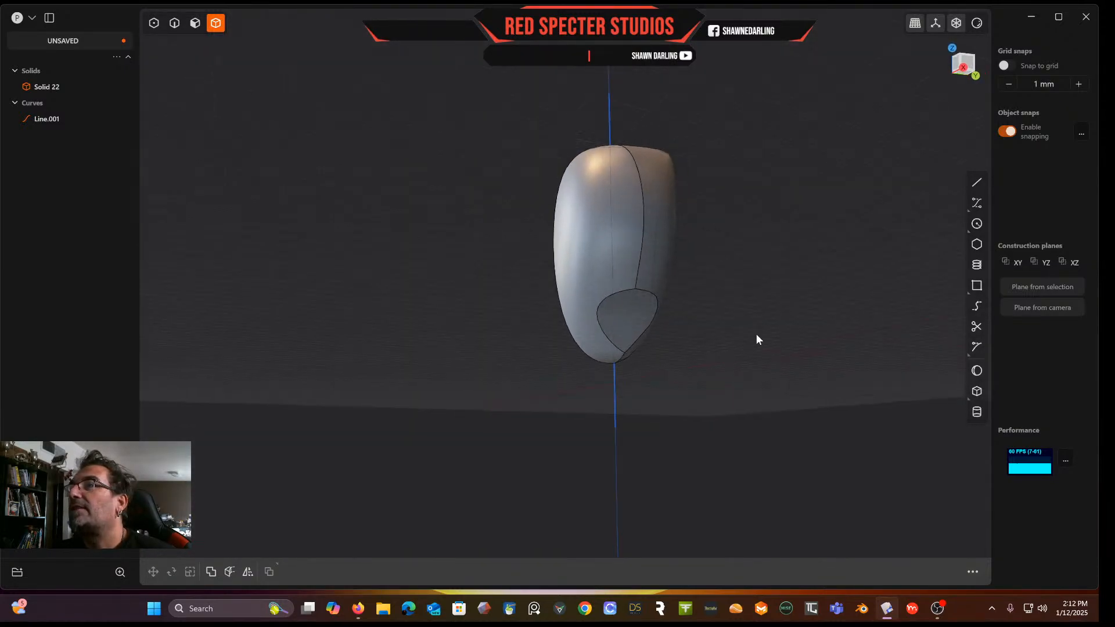
scroll(603, 341, "up", 6)
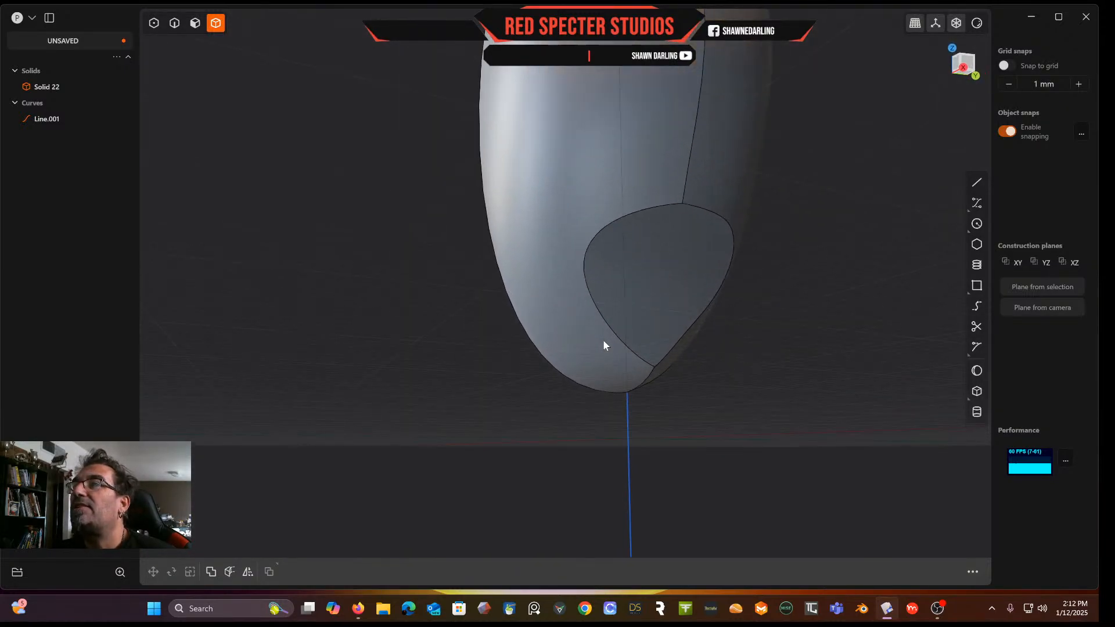
Try to fillet the short edge at the bottom tip where the scoop meets the centre seam
left_click(177, 23)
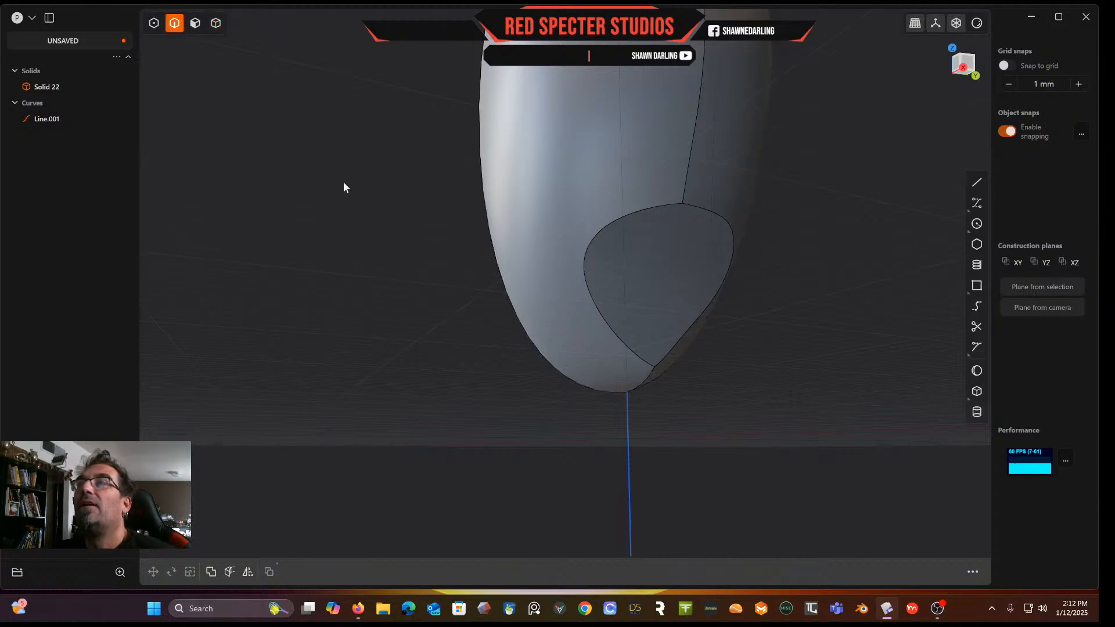
left_click(646, 378)
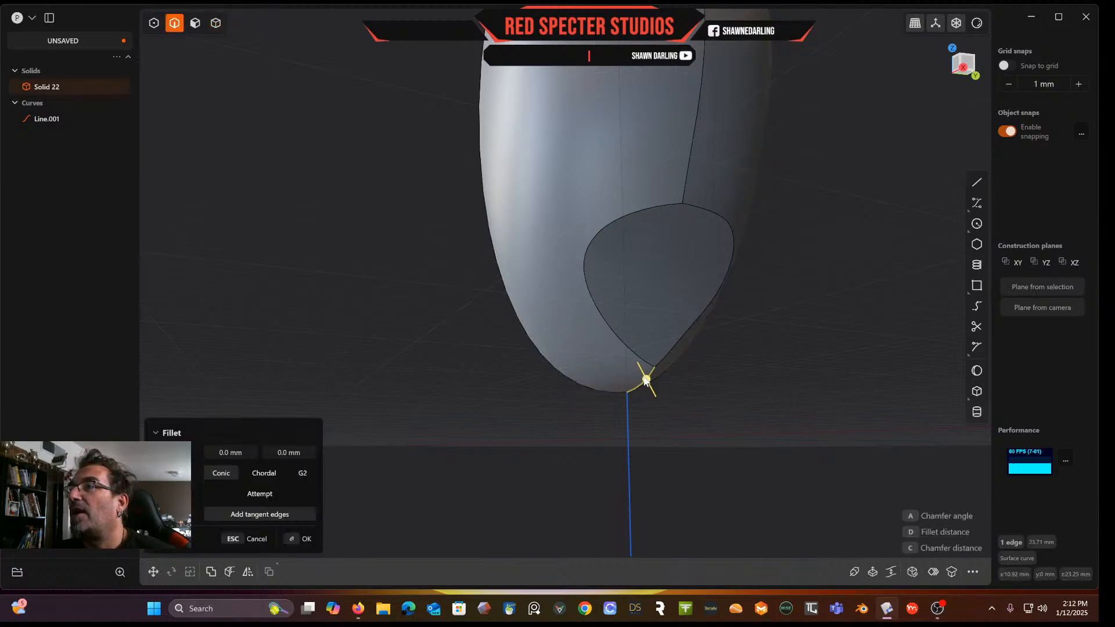
left_click_drag(648, 379, 665, 410)
middle_click_drag(668, 409, 637, 381)
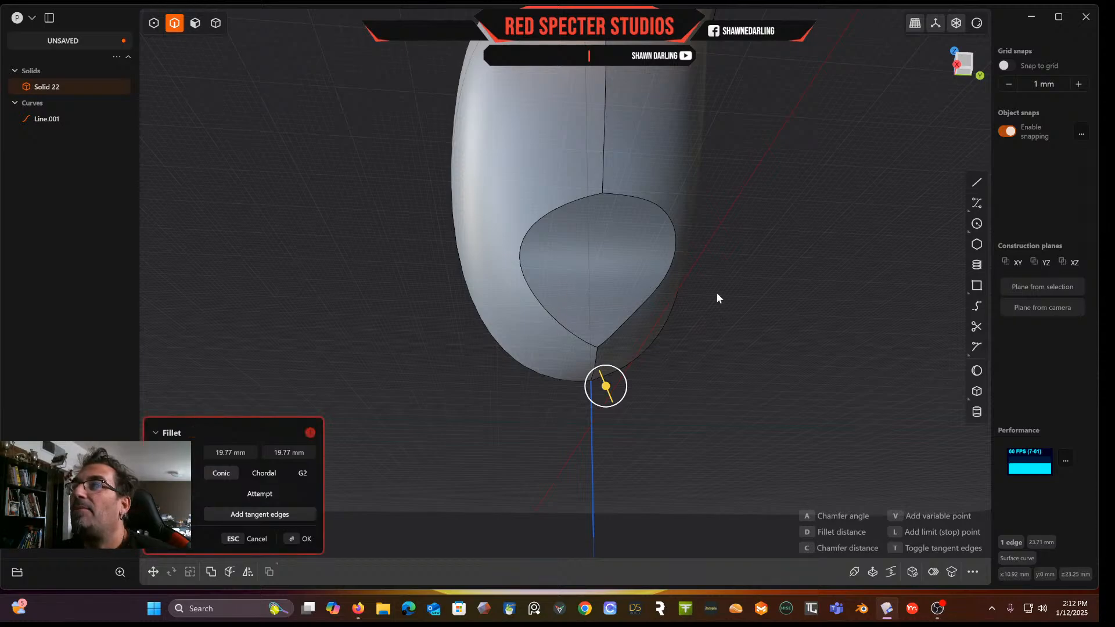
key("Escape")
Try to draw a circle on the front of the body in front view
middle_click_drag(714, 294, 695, 317)
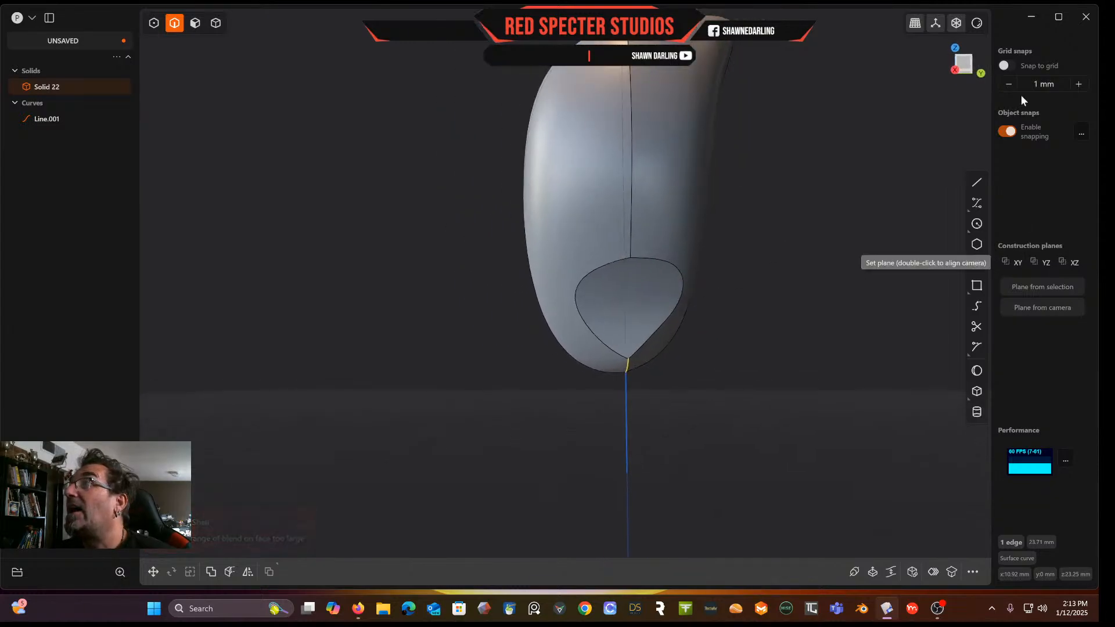
left_click(963, 65)
key("b")
scroll(757, 193, "up", 3)
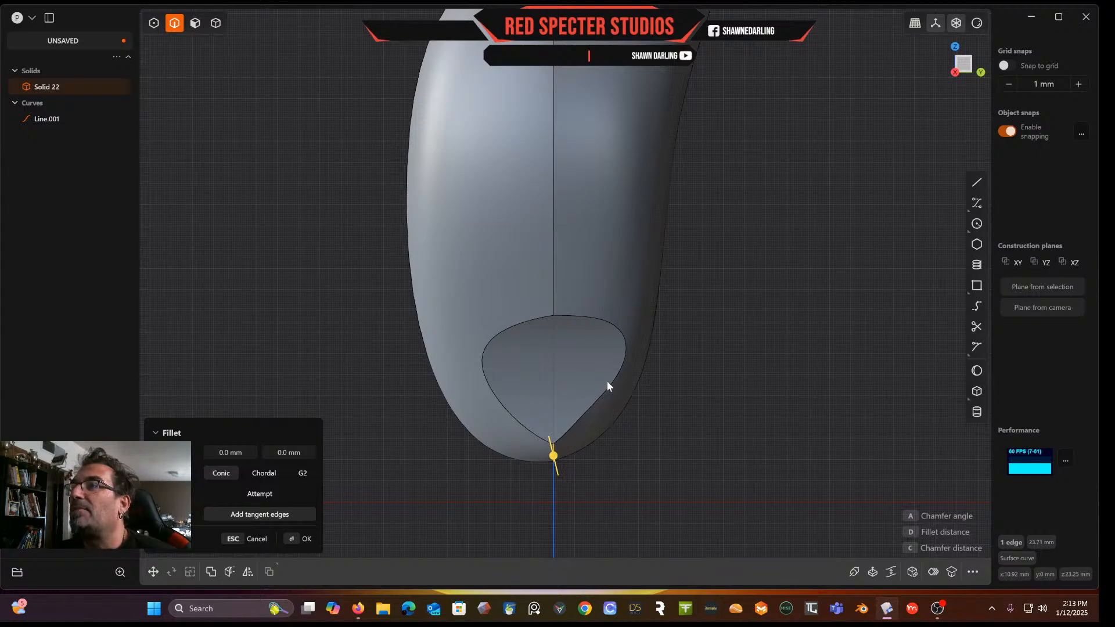
left_click(978, 225)
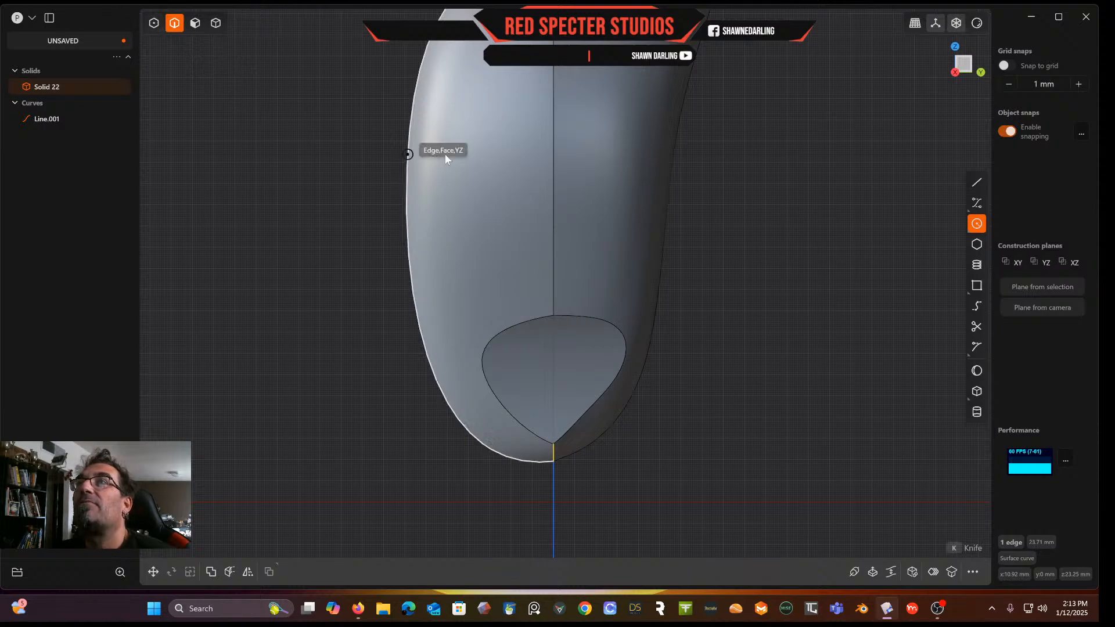
scroll(555, 176, "up", 2)
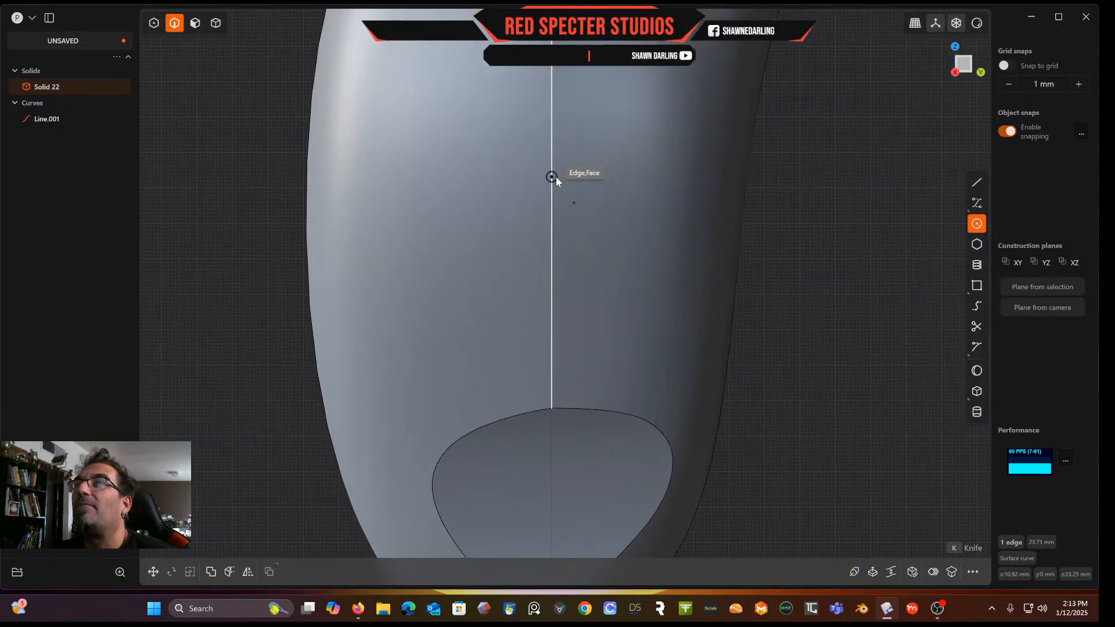
scroll(556, 177, "up", 2)
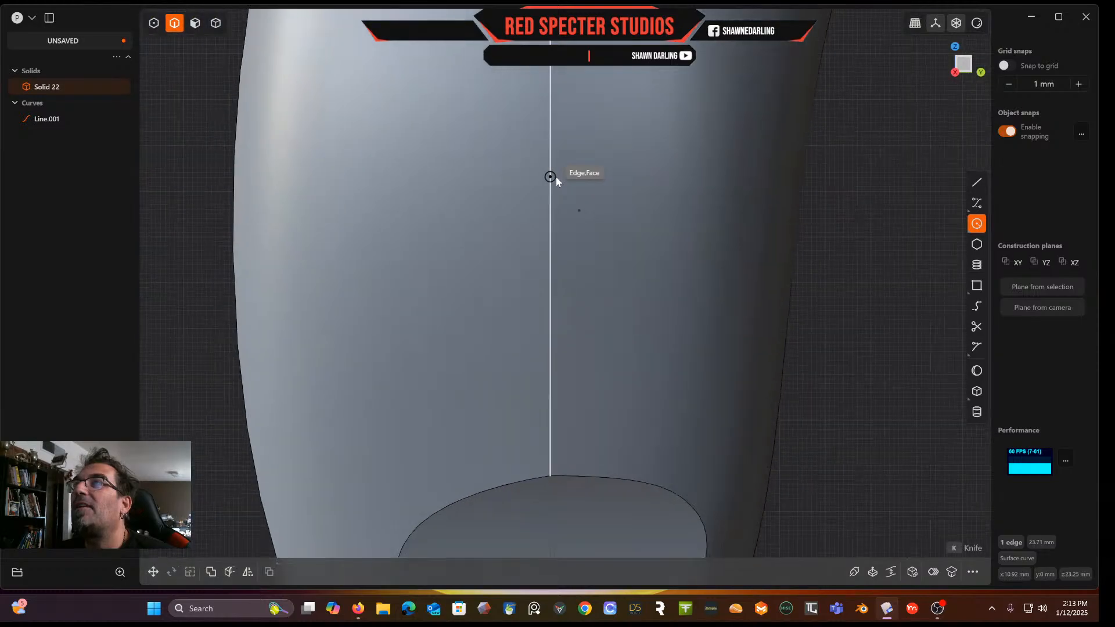
scroll(556, 177, "down", 4)
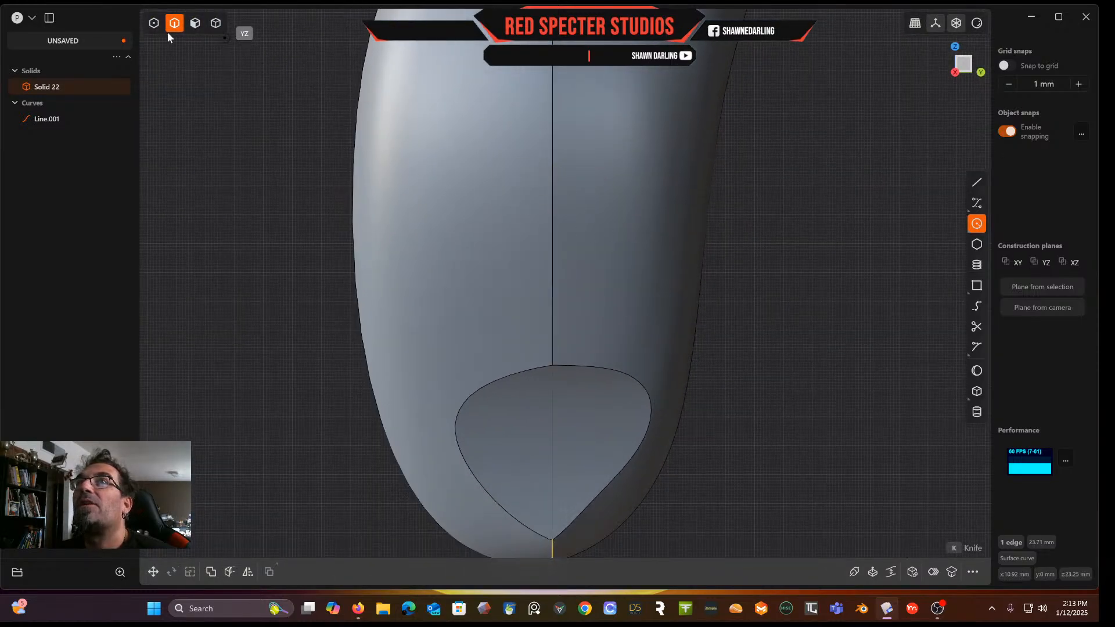
left_click(215, 23)
left_click(604, 296)
middle_click_drag(516, 319, 560, 309)
left_click(628, 308)
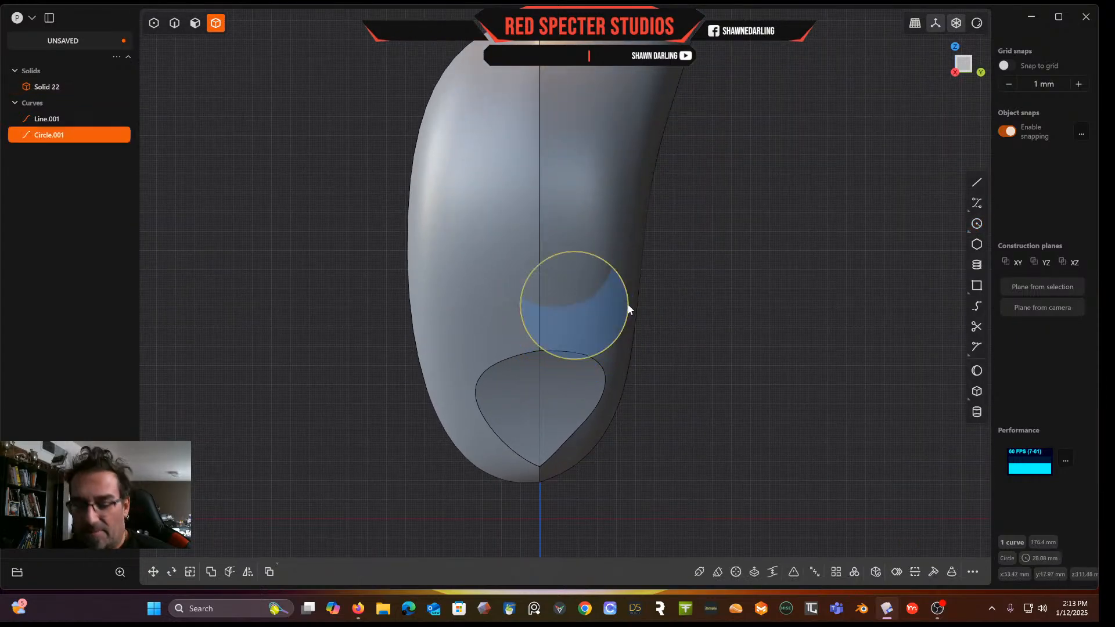
key("ctrl+z")
key("Escape")
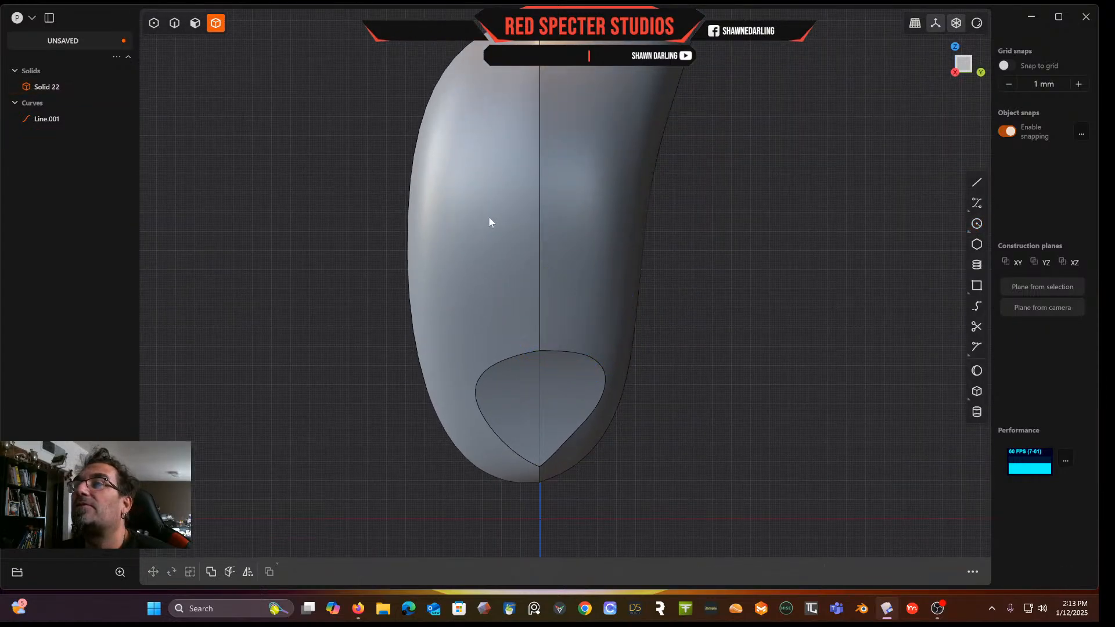
Run Delete Redundant Topology on the remaining solid
left_click(489, 217)
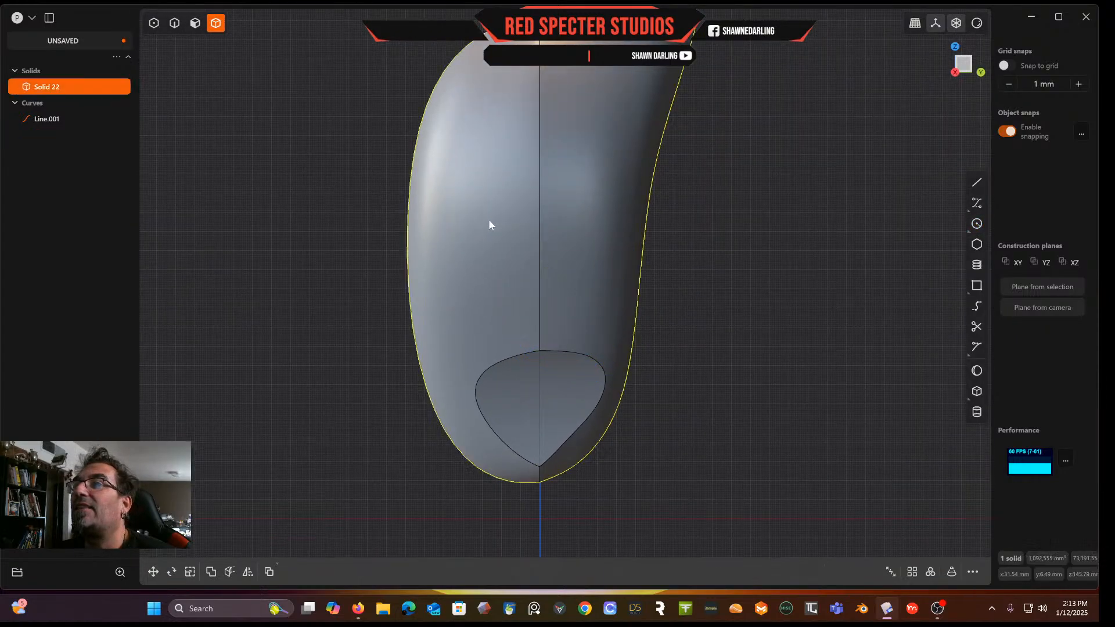
left_click(973, 572)
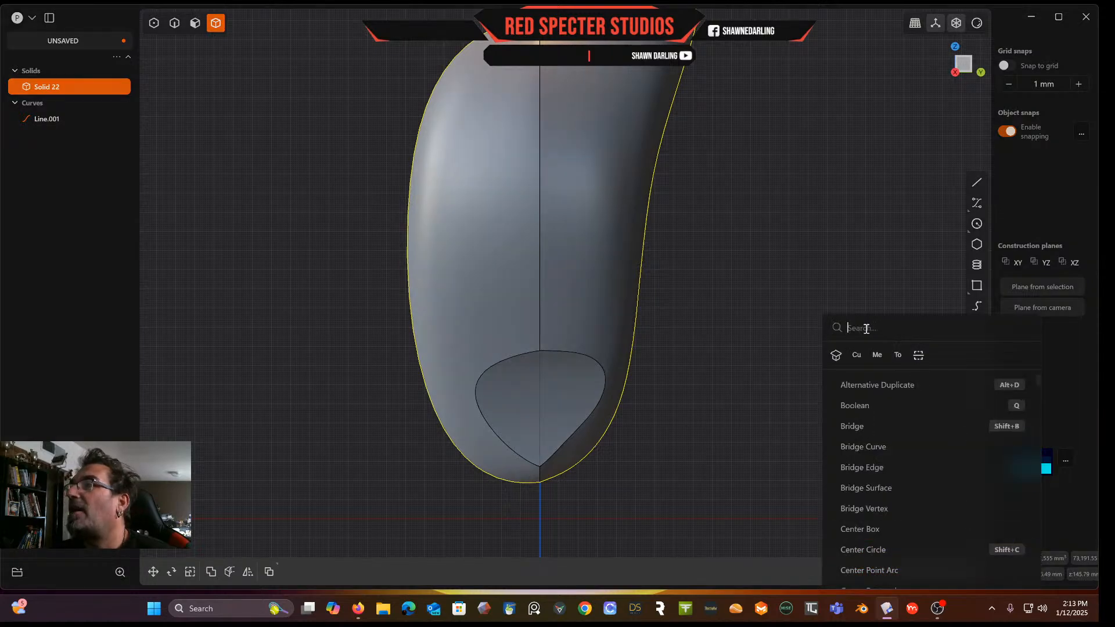
type("dele")
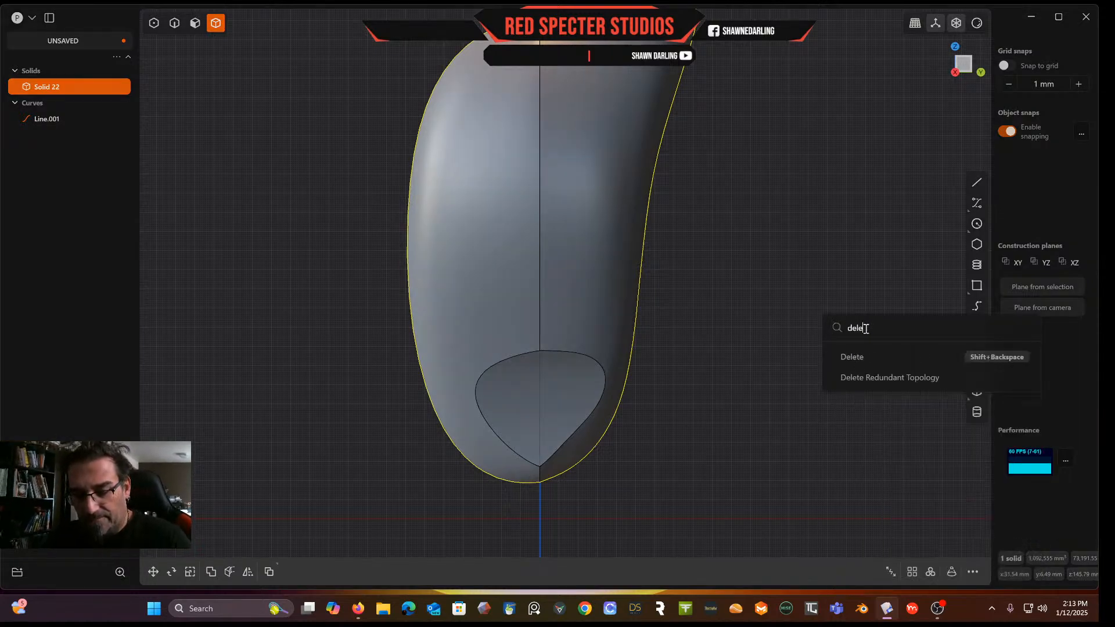
left_click(891, 376)
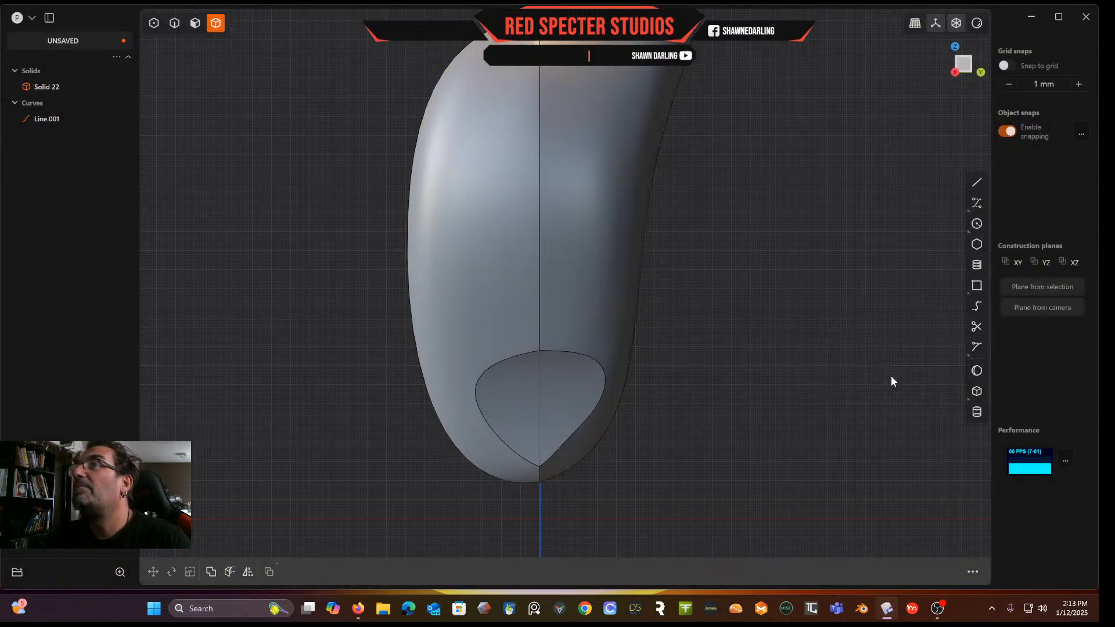
Inspect the centre seam and the scoop's outline edges up close
middle_click_drag(623, 252, 645, 308)
scroll(570, 203, "up", 10)
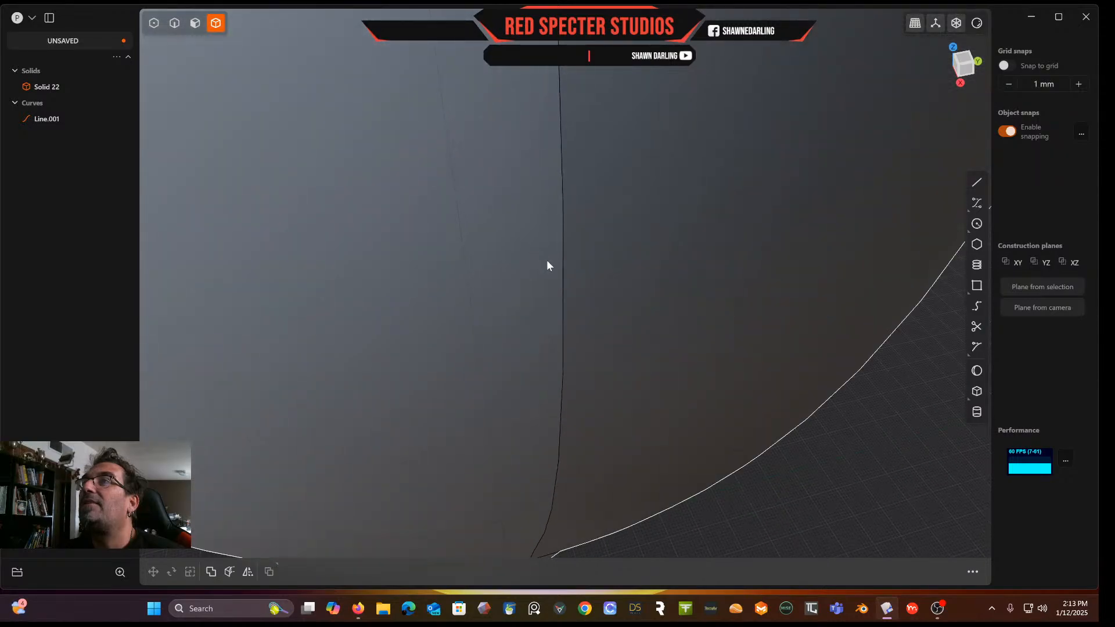
scroll(560, 279, "up", 2)
scroll(560, 278, "down", 1)
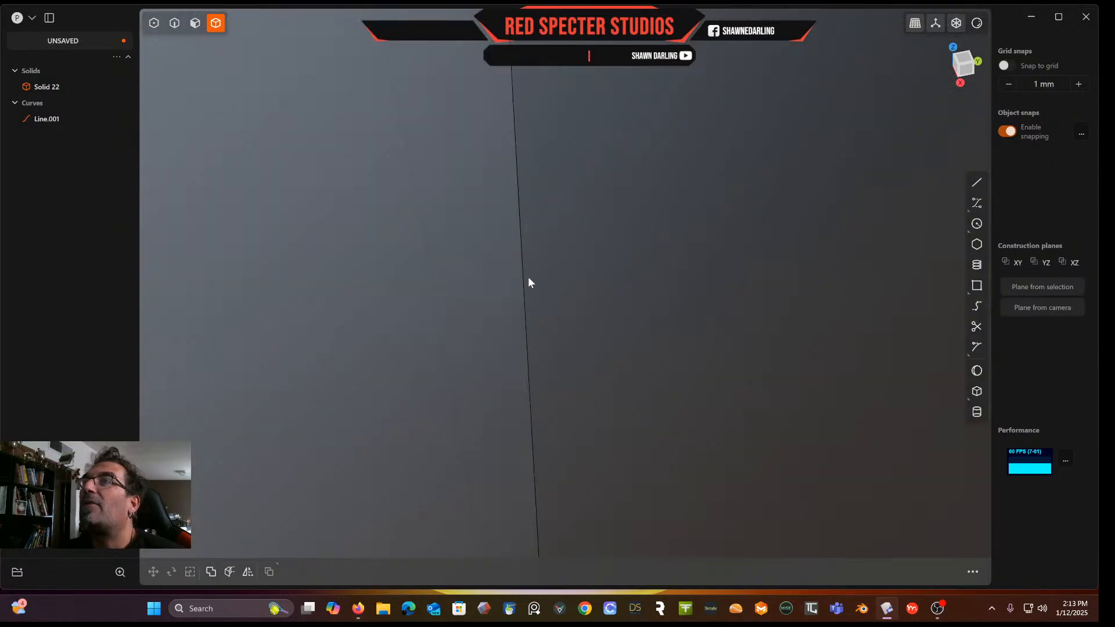
middle_click_drag(520, 266, 509, 214)
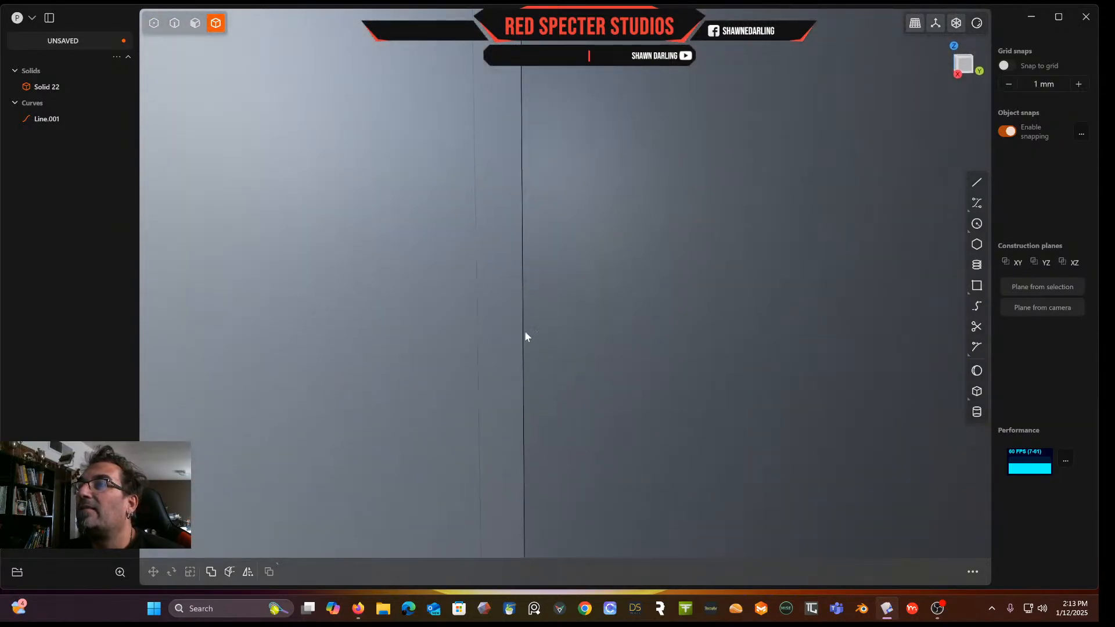
left_click(174, 23)
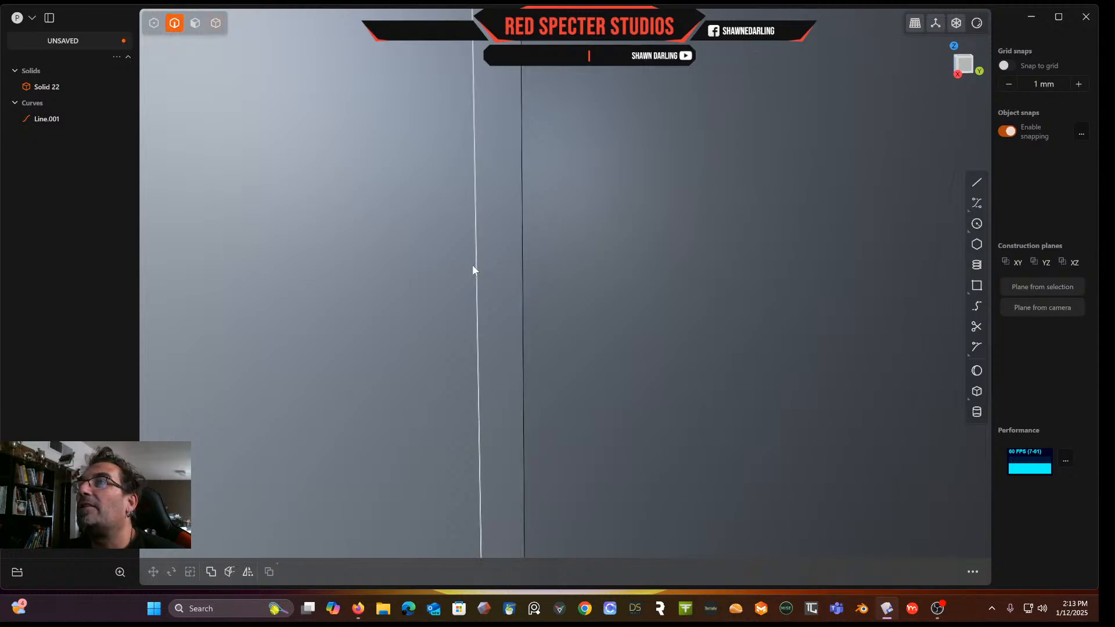
scroll(517, 242, "down", 4)
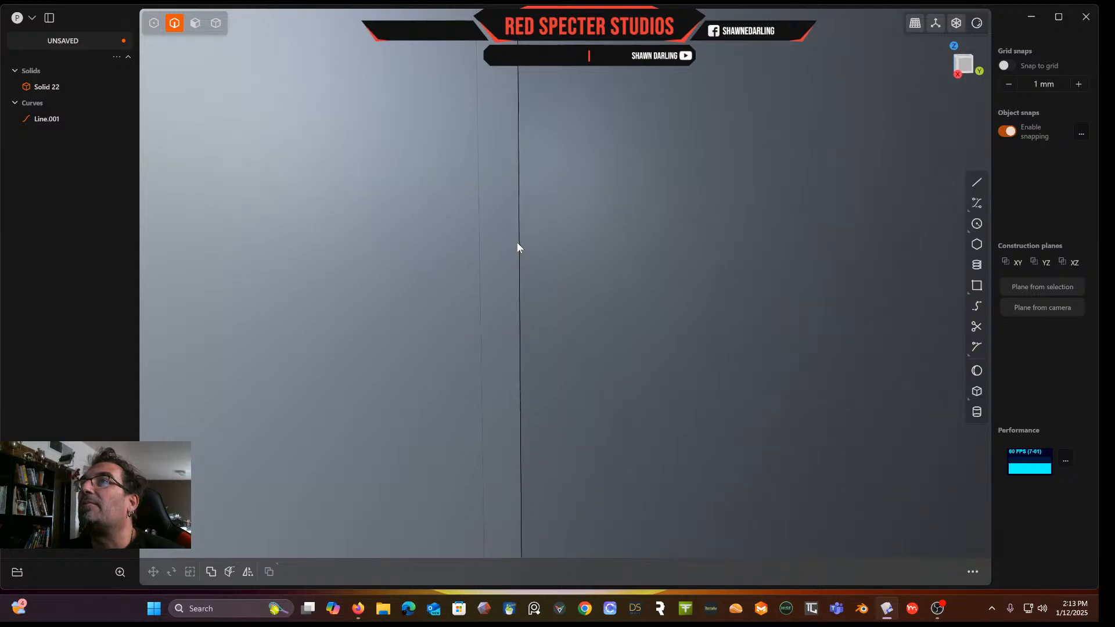
scroll(517, 242, "down", 8)
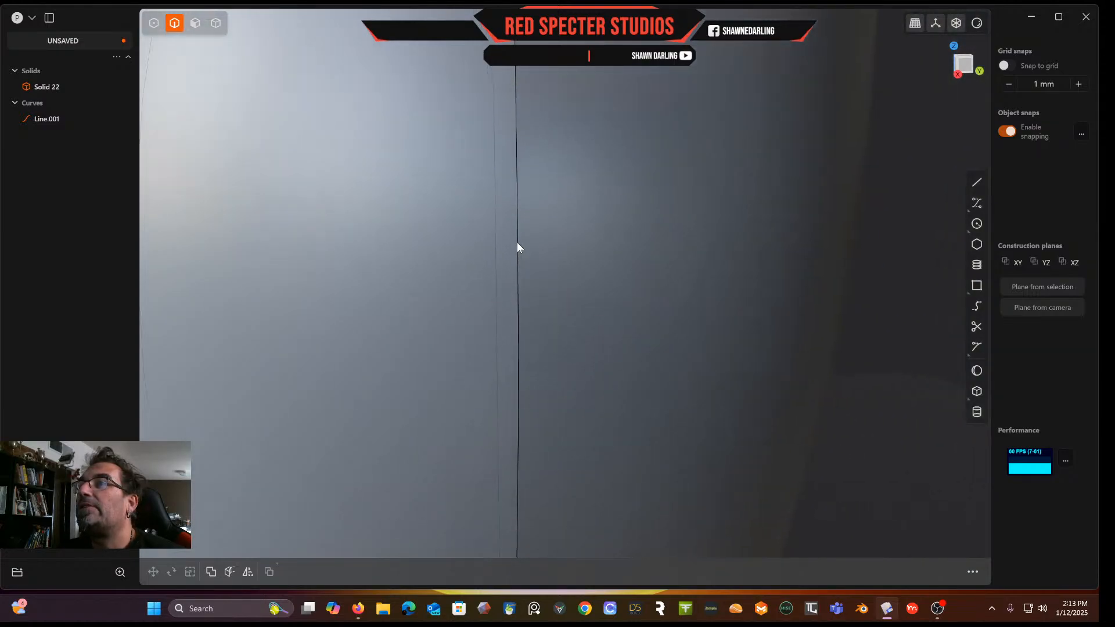
middle_click_drag(517, 288, 573, 250)
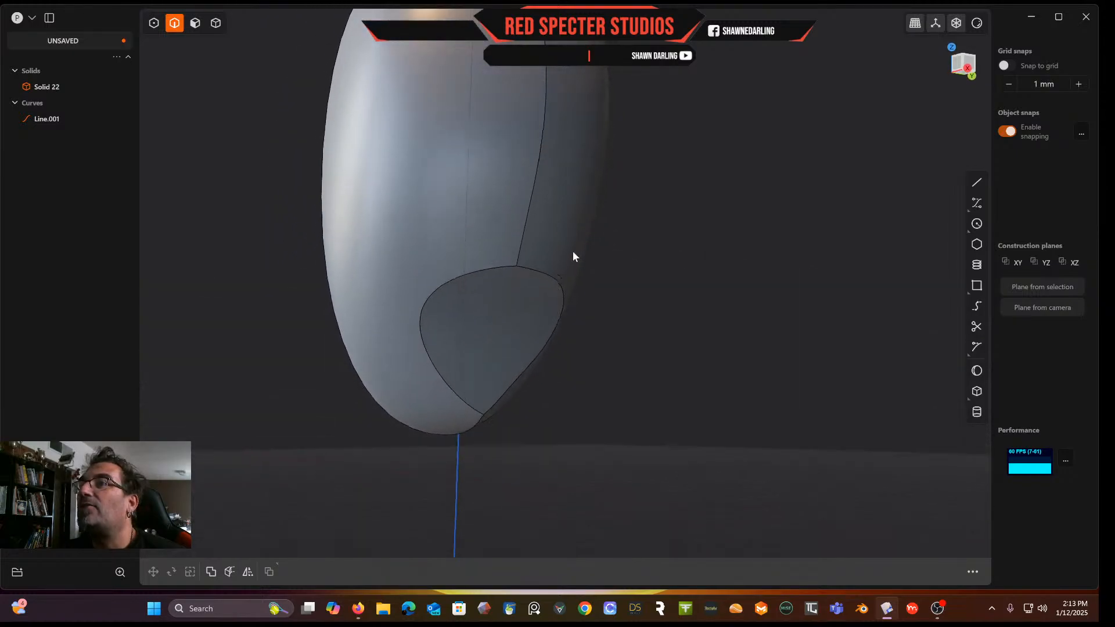
scroll(513, 280, "up", 3)
middle_click_drag(513, 280, 483, 295)
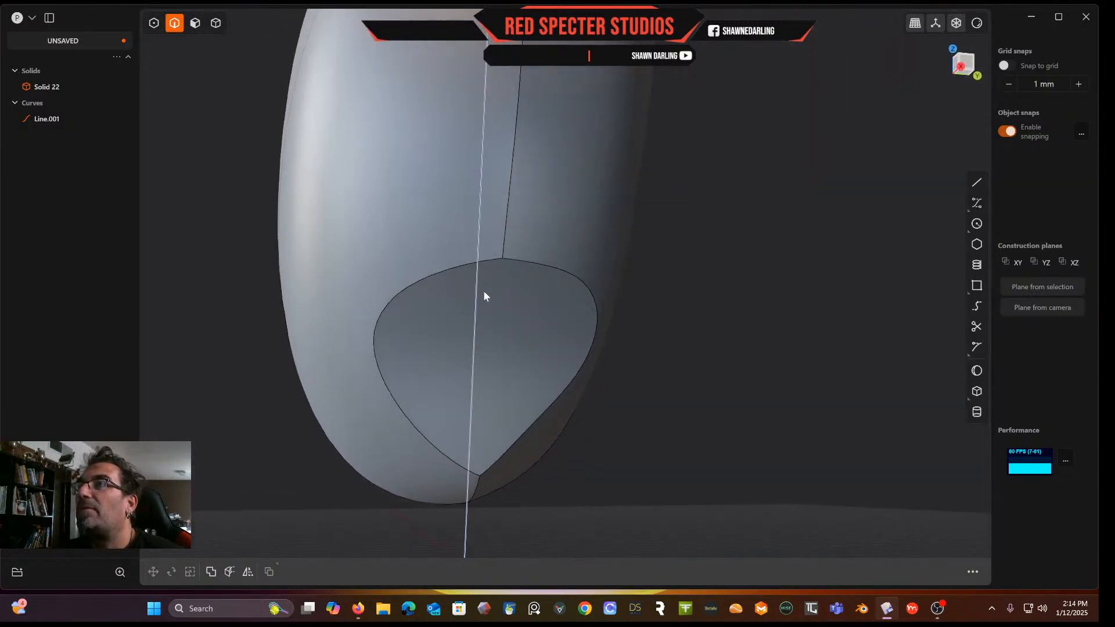
left_click(527, 267)
key("f")
left_click(496, 264)
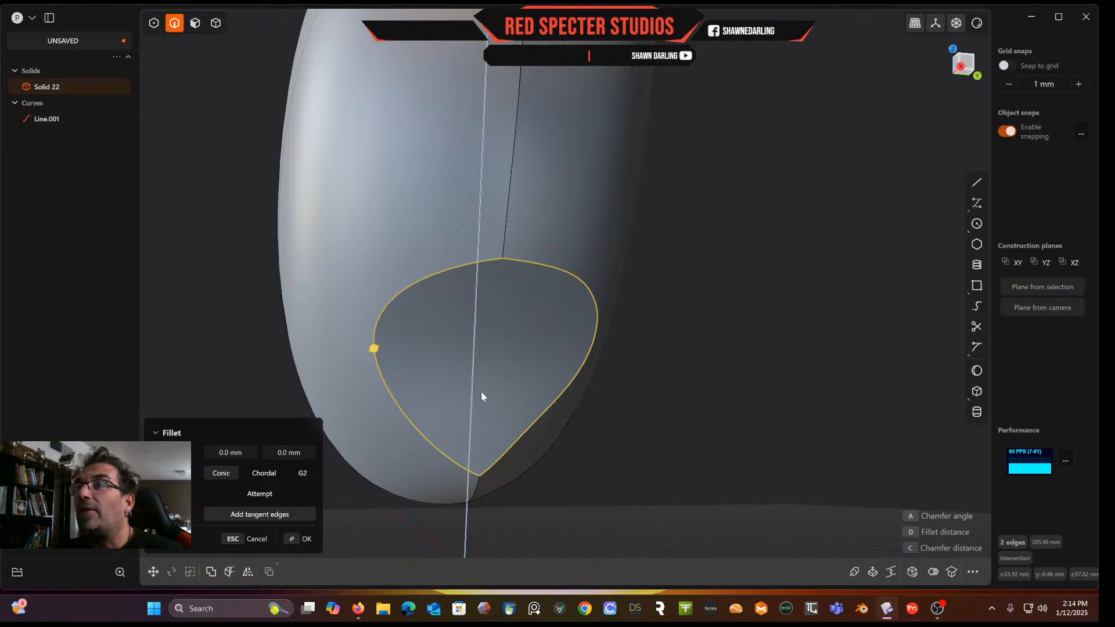
key("Escape")
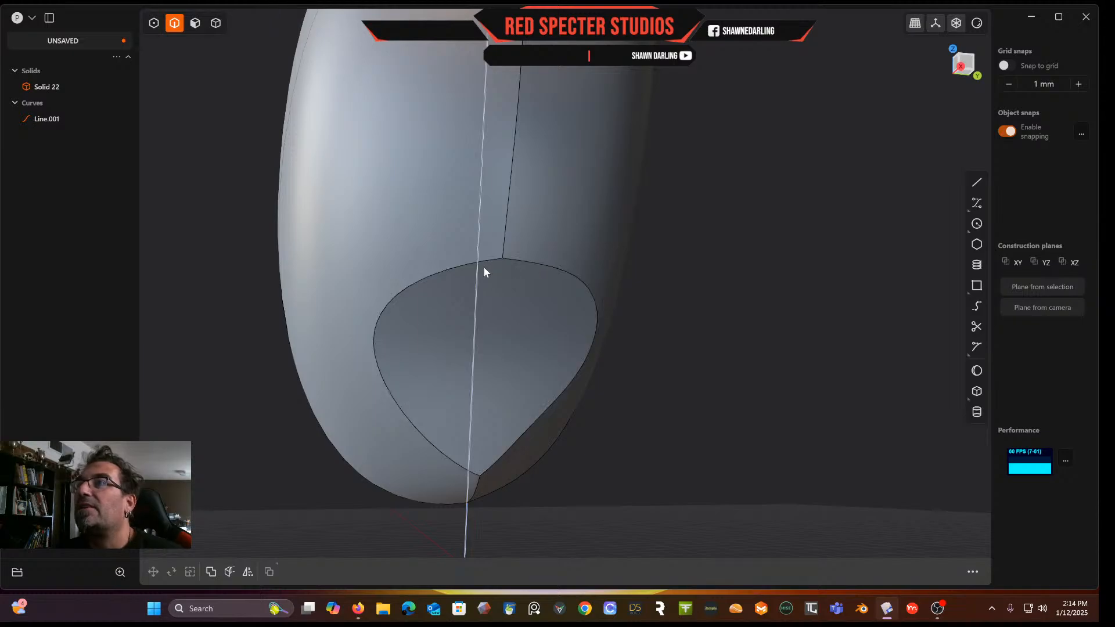
Offset the scoop's outline edges onto the cut face by -5.64 mm
left_click(488, 263)
key("f")
left_click(531, 265)
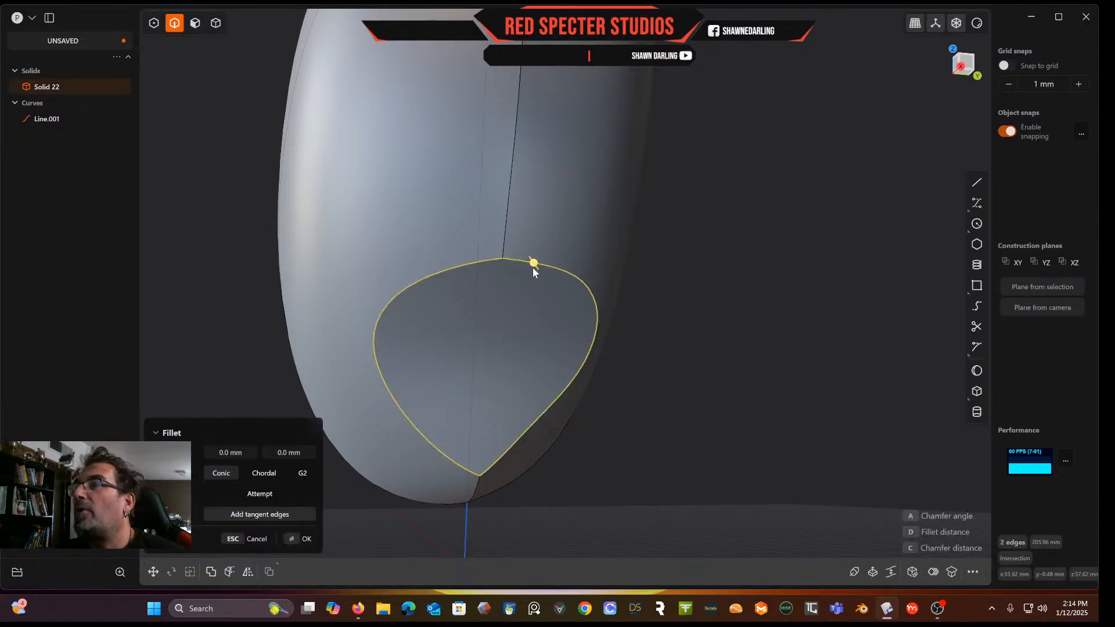
left_click(932, 573)
mouse_move(532, 261)
left_mouse_down()
mouse_move(537, 330)
mouse_move(524, 243)
mouse_move(523, 259)
left_mouse_up()
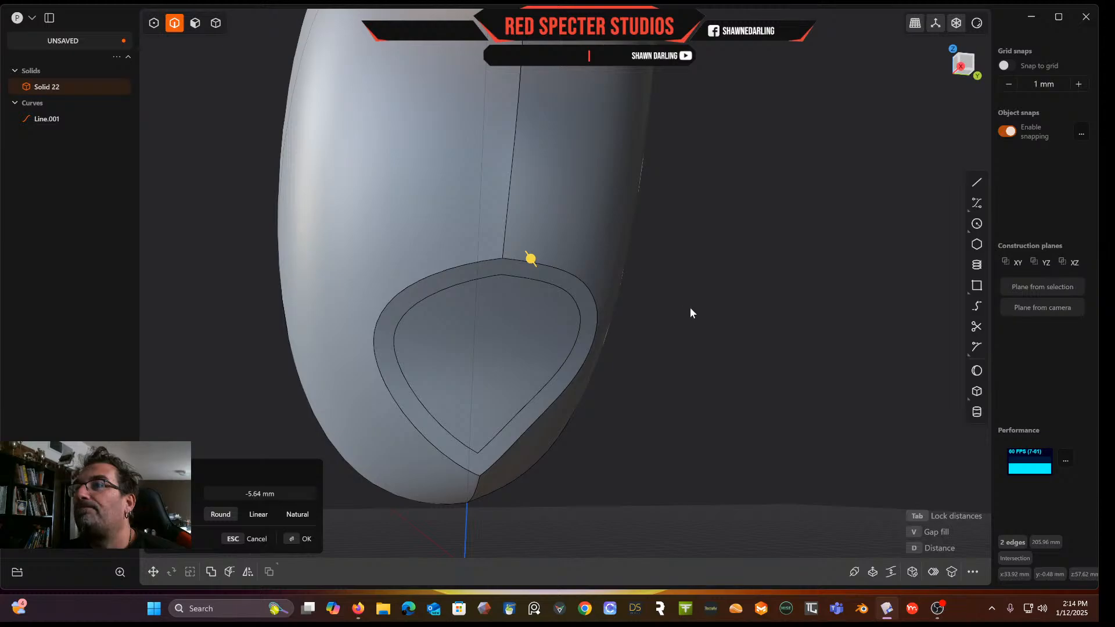
key("Return")
Try to offset the inner scoop face with the solid offset command
middle_click_drag(673, 309, 707, 311)
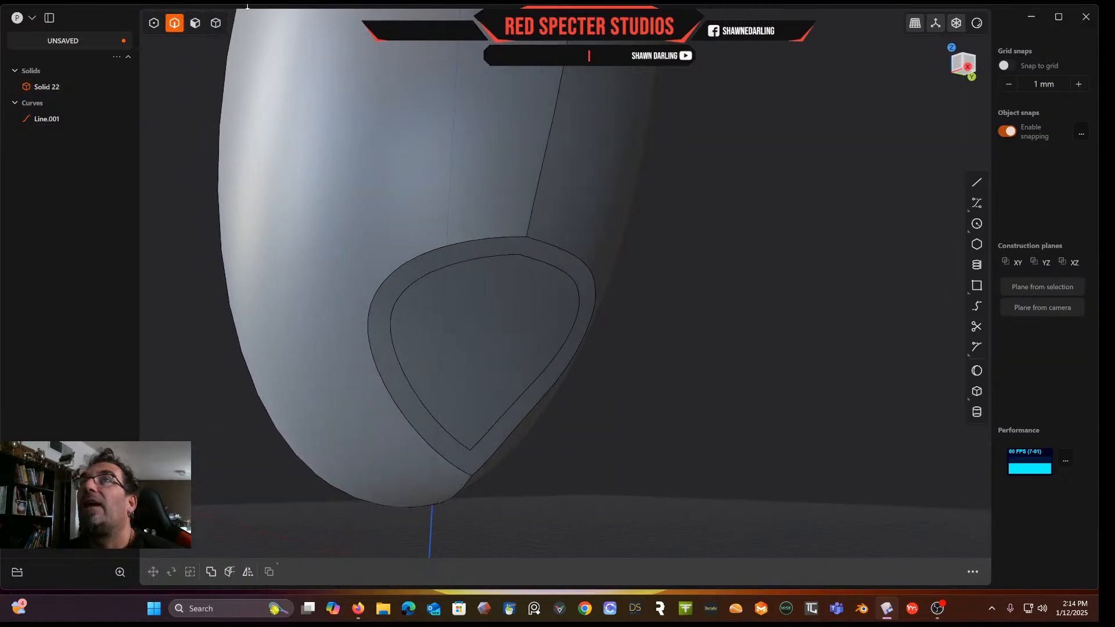
left_click(196, 27)
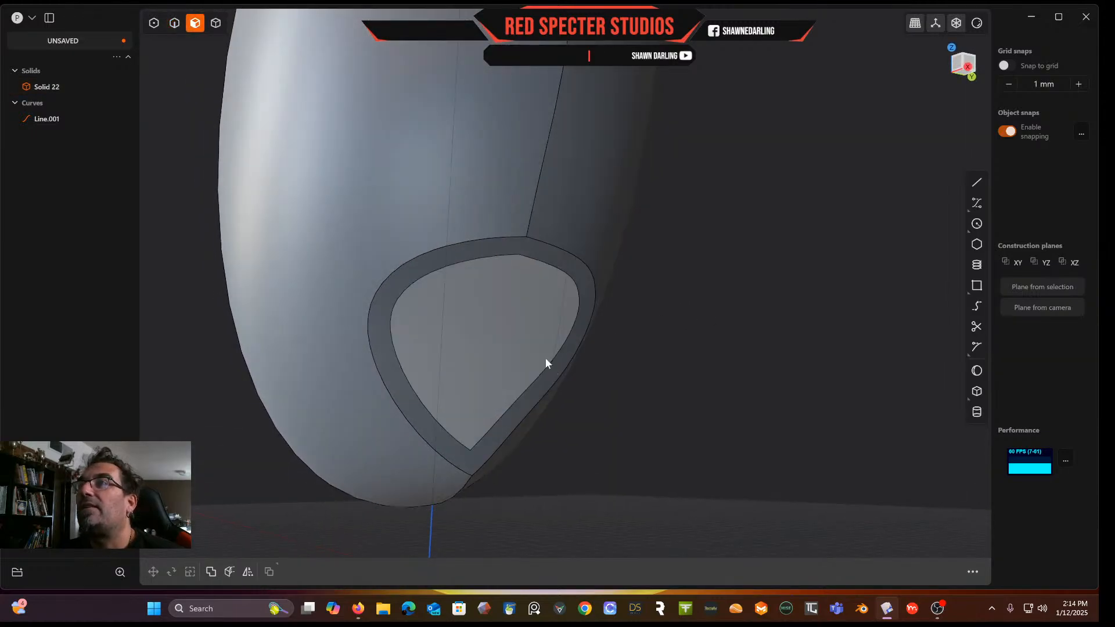
left_click(503, 333)
key("o")
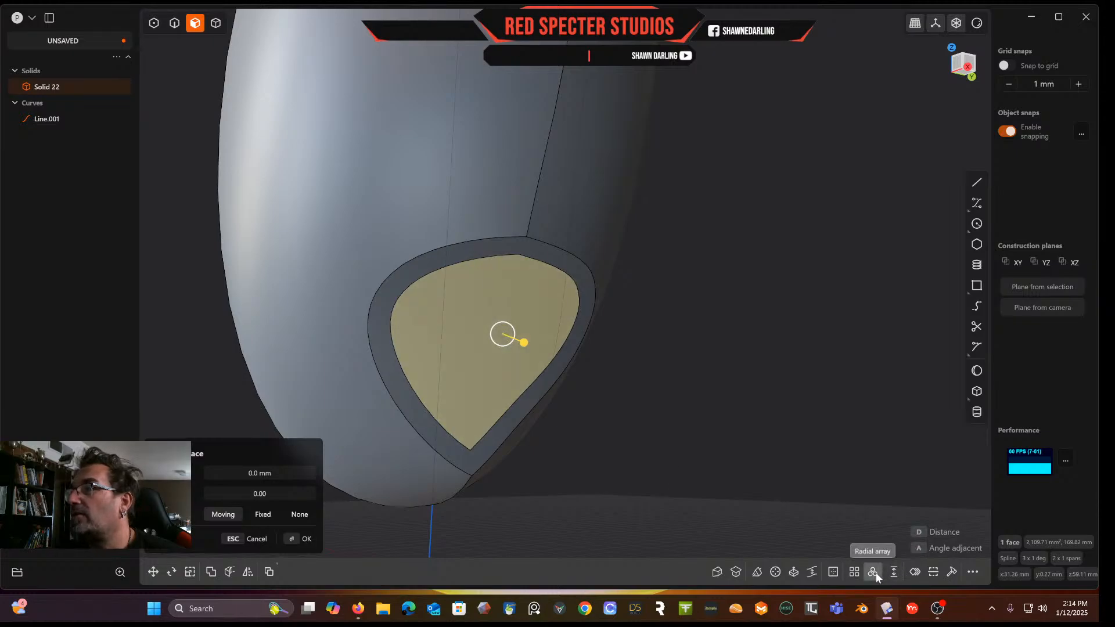
left_click(833, 573)
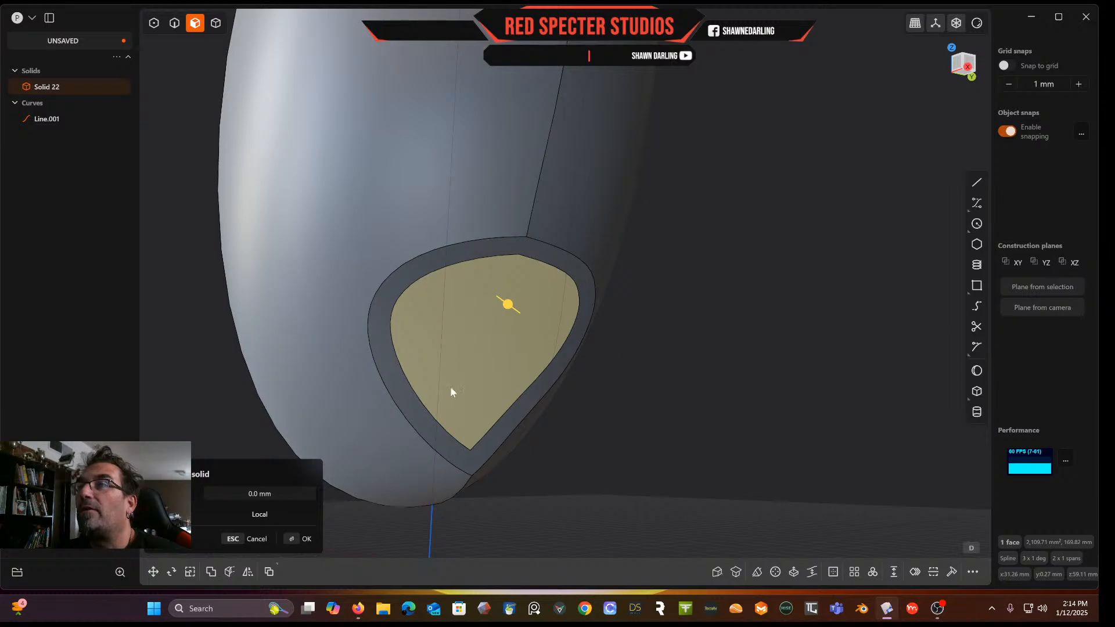
mouse_move(508, 316)
left_mouse_down()
mouse_move(494, 301)
mouse_move(506, 329)
mouse_move(507, 320)
left_mouse_up()
key("Return")
Try pushing the scoop's inner face inward about 21 mm with Offset Face
mouse_move(640, 330)
middle_mouse_down()
mouse_move(671, 313)
mouse_move(636, 335)
middle_mouse_up()
scroll(657, 323, "down", 3)
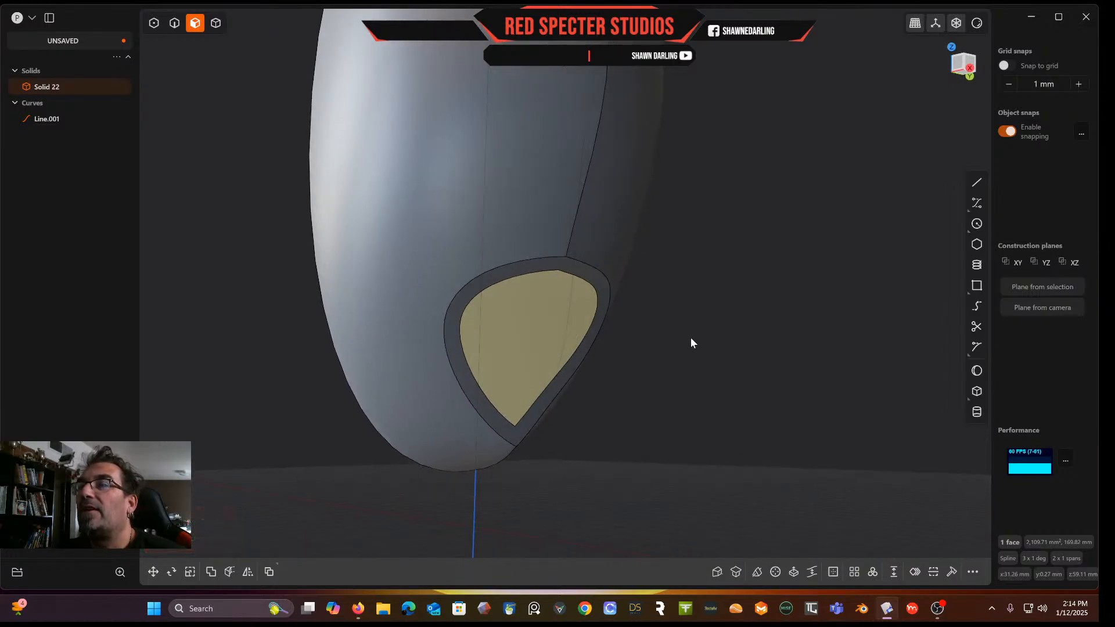
key("o")
left_click_drag(578, 347, 539, 333)
middle_click_drag(528, 314, 565, 334)
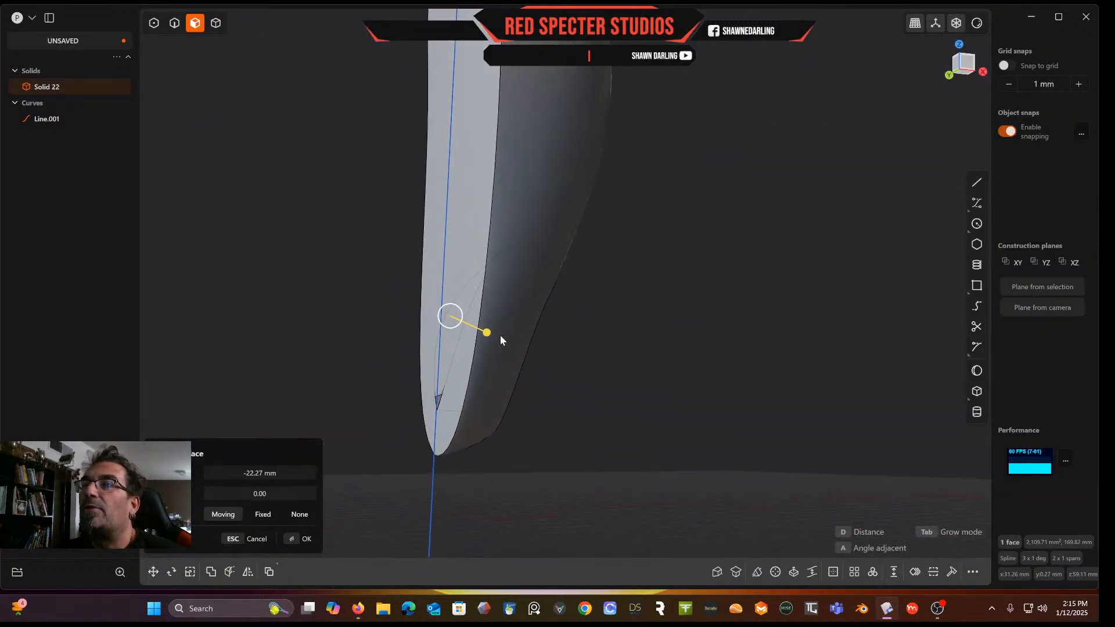
left_click_drag(486, 334, 489, 334)
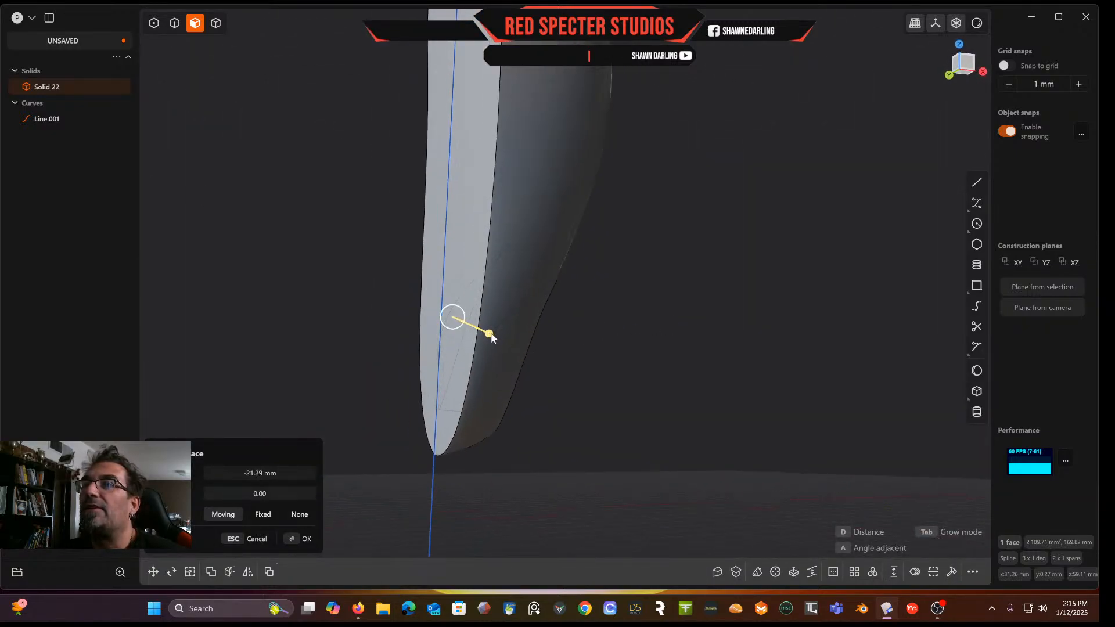
Try offsetting the scoop's inner face together with its side walls
right_click(633, 338)
middle_click_drag(633, 338, 553, 323)
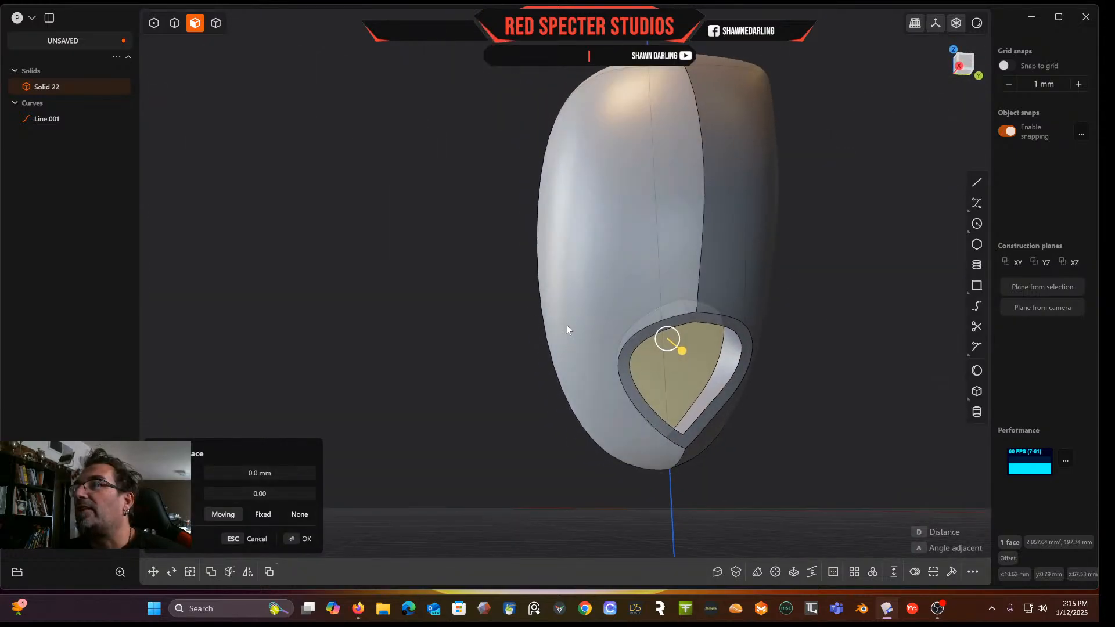
left_click(735, 366)
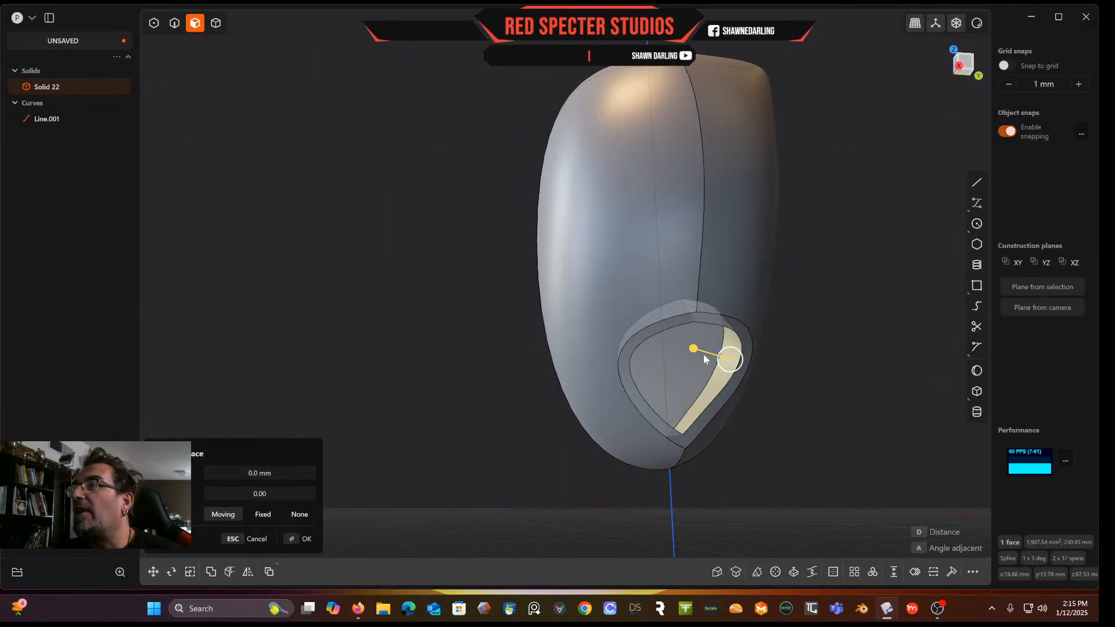
middle_click_drag(664, 341, 607, 313)
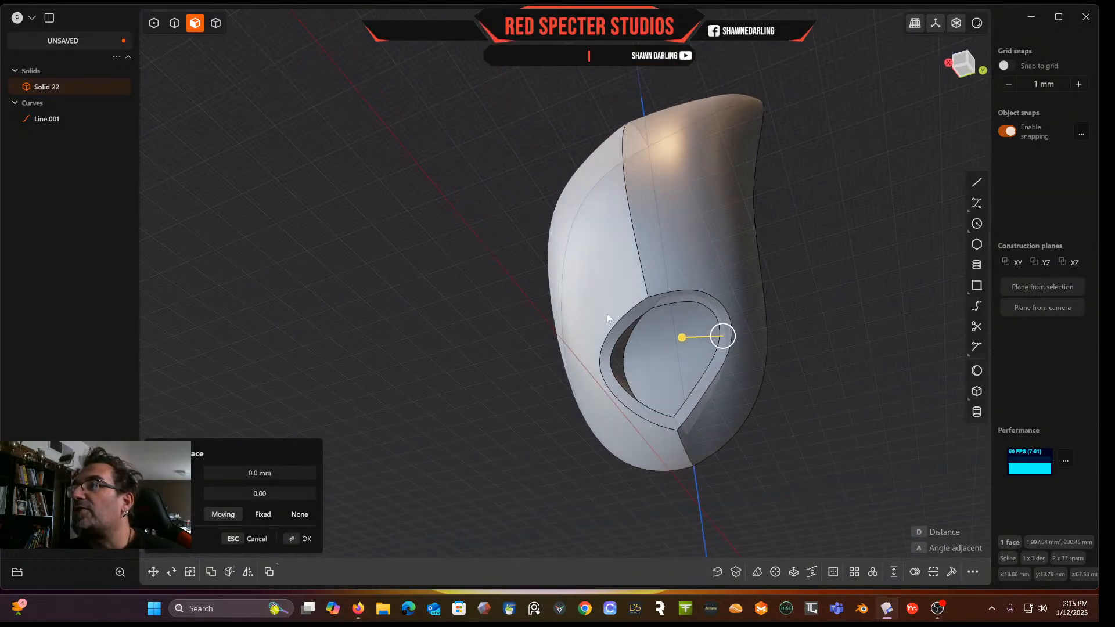
left_click(627, 355)
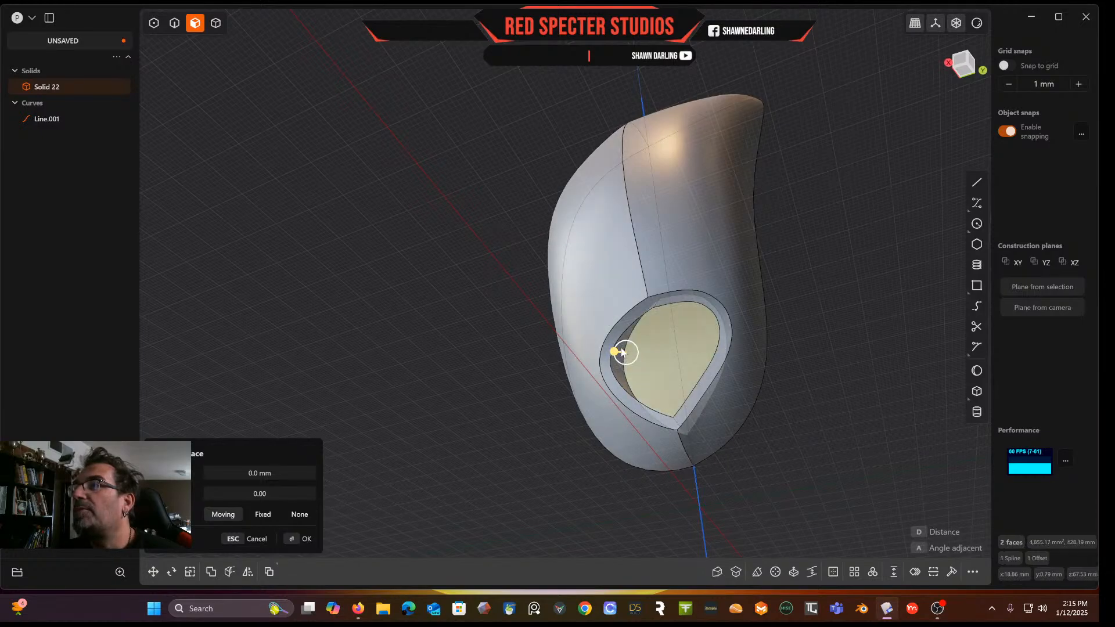
left_click(619, 355)
middle_click_drag(631, 348, 701, 344)
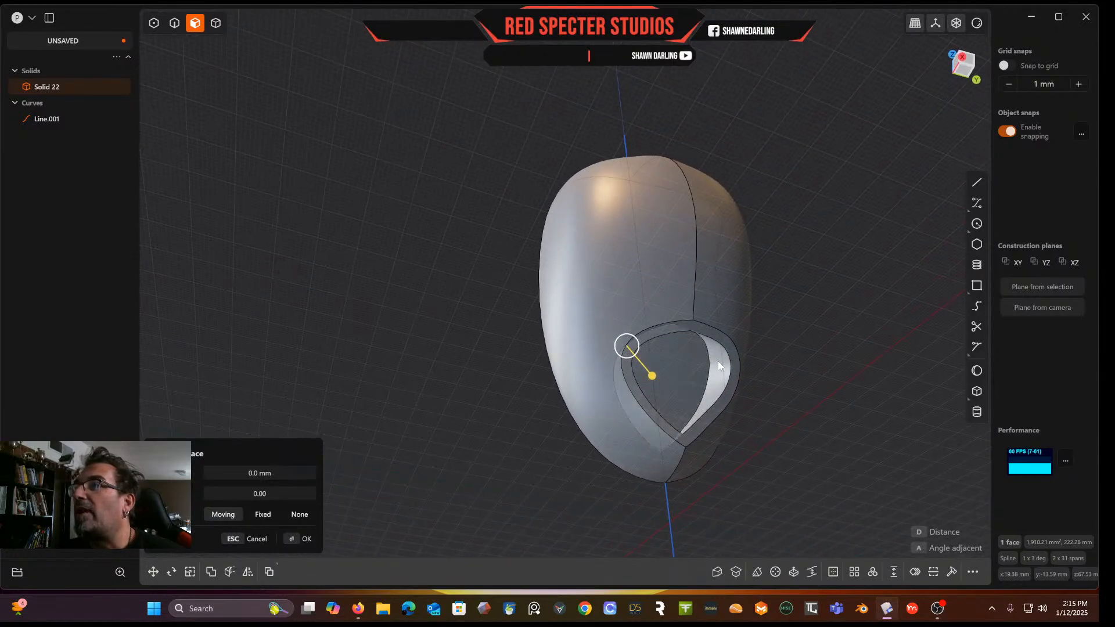
left_click(717, 361)
mouse_move(684, 366)
left_mouse_down()
mouse_move(702, 365)
mouse_move(682, 368)
left_mouse_up()
middle_click_drag(794, 380, 645, 381)
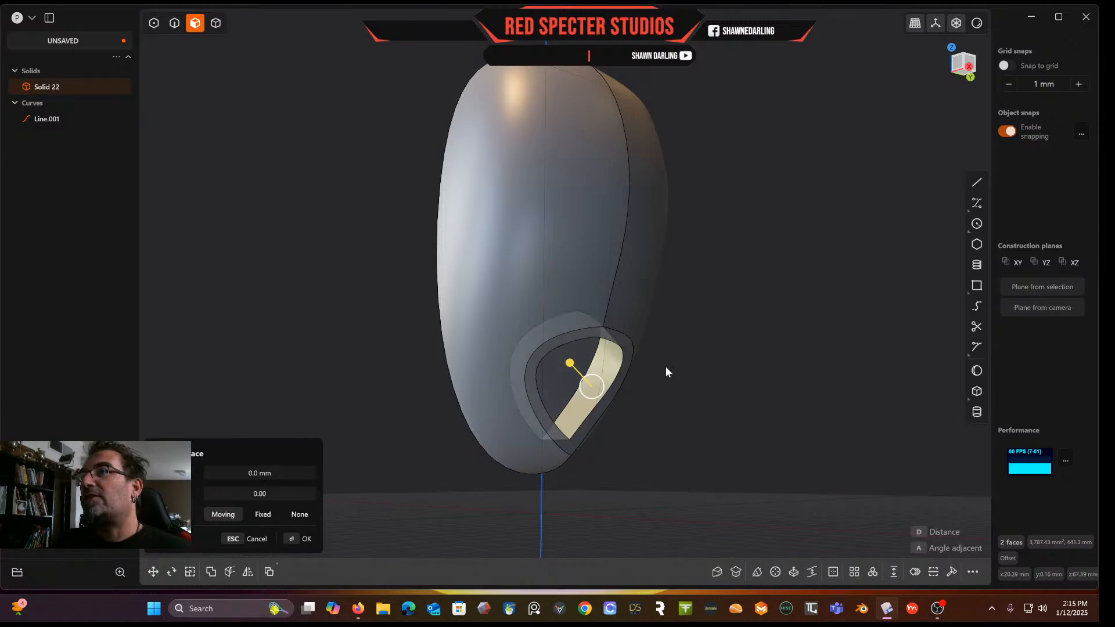
mouse_move(719, 360)
middle_mouse_down()
mouse_move(759, 331)
mouse_move(697, 358)
middle_mouse_up()
Undo all changes back to the lofted body with its cutting curve, before the scoop cut
key("ctrl+z")
key("ctrl+z")
key("ctrl+z")
key("ctrl+z")
key("ctrl+z")
key("ctrl+z")
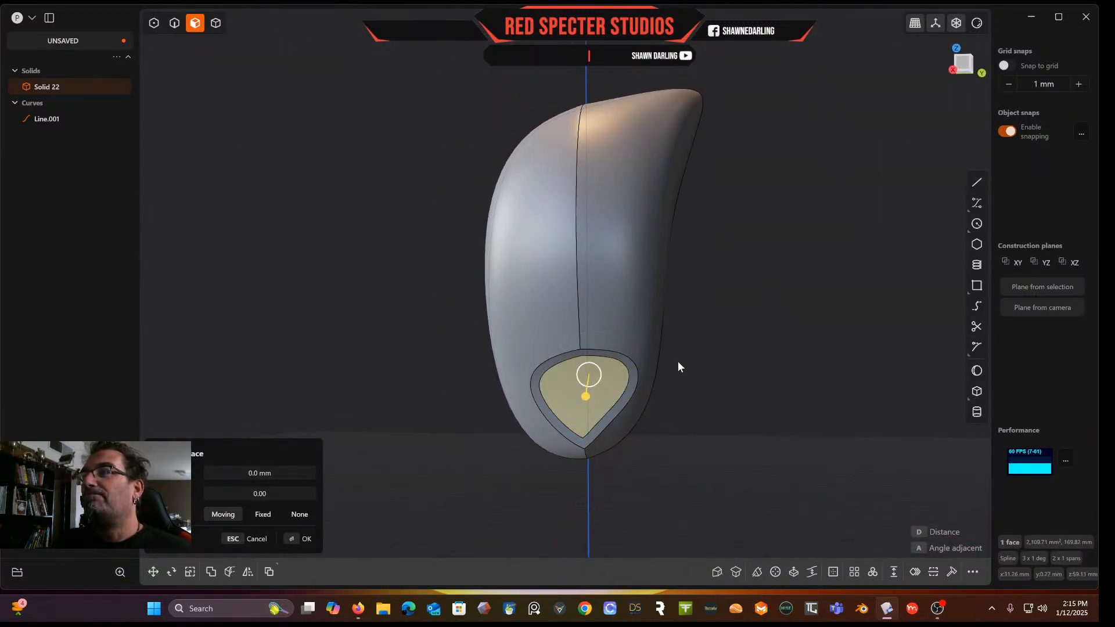
key("ctrl+z")
key("f")
key("ctrl+z")
key("ctrl+z")
middle_click_drag(675, 388, 749, 329)
key("ctrl+z")
key("ctrl+z")
key("ctrl+z")
key("ctrl+z")
key("ctrl+z")
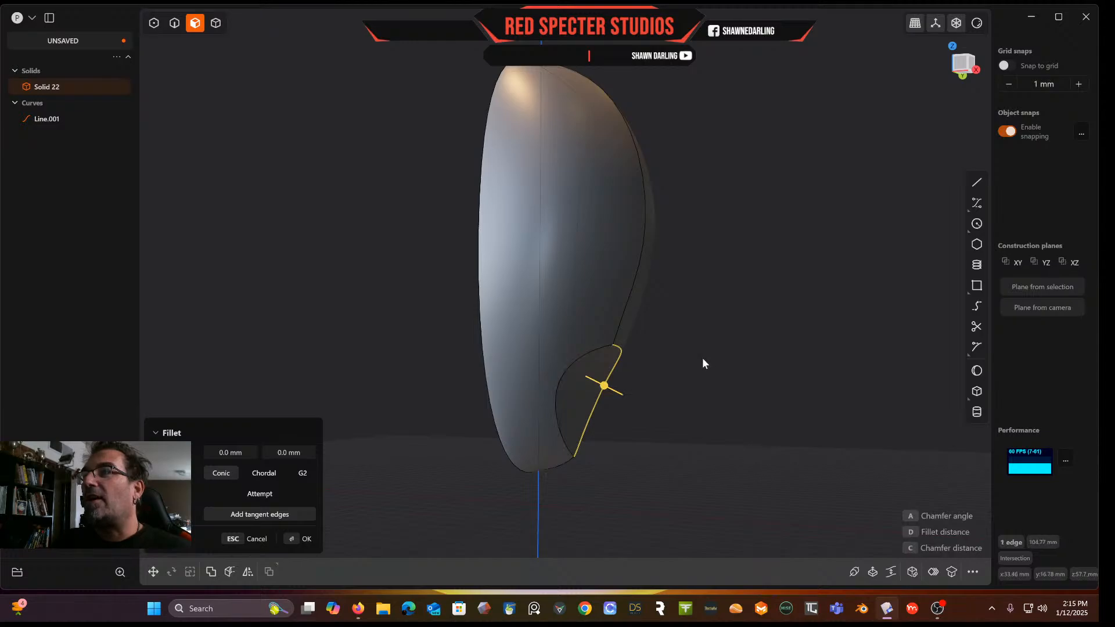
key("ctrl+z")
key("ctrl+z")
key("ctrl+z")
key("ctrl+z")
key("ctrl+z")
key("ctrl+z")
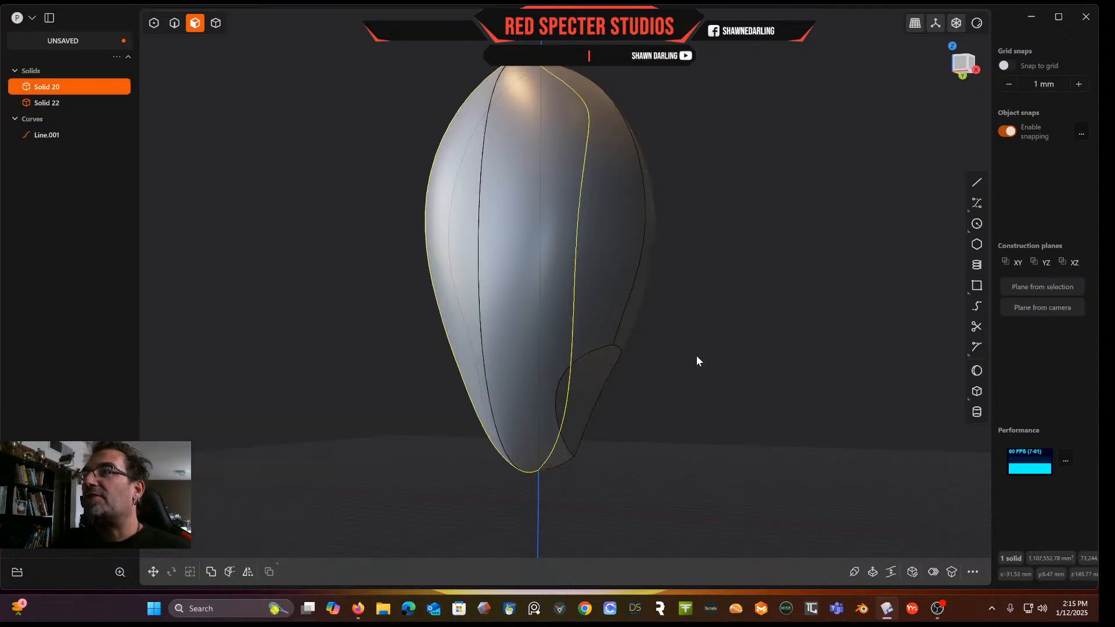
key("ctrl+z")
key("ctrl+z")
key("ctrl+z")
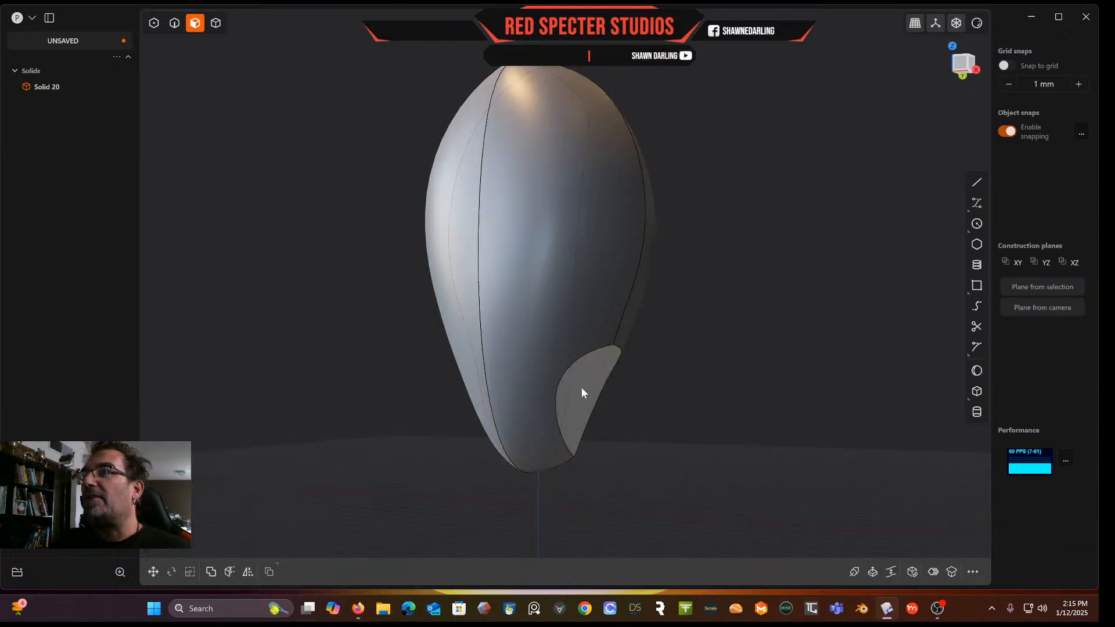
key("ctrl+z")
key("ctrl+z")
key("ctrl+z")
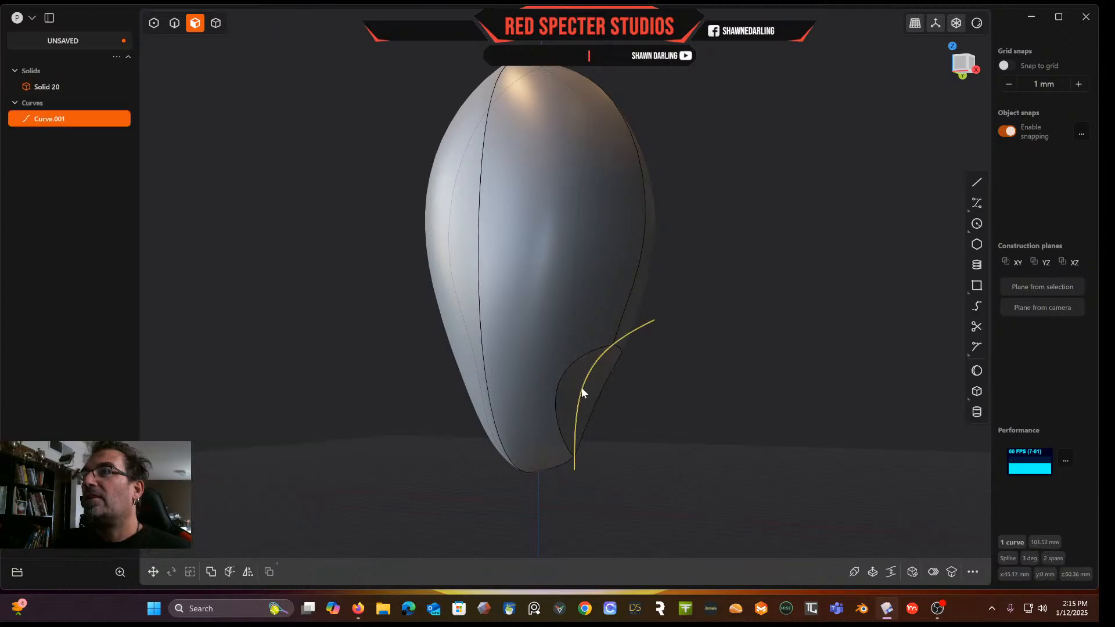
key("ctrl+z")
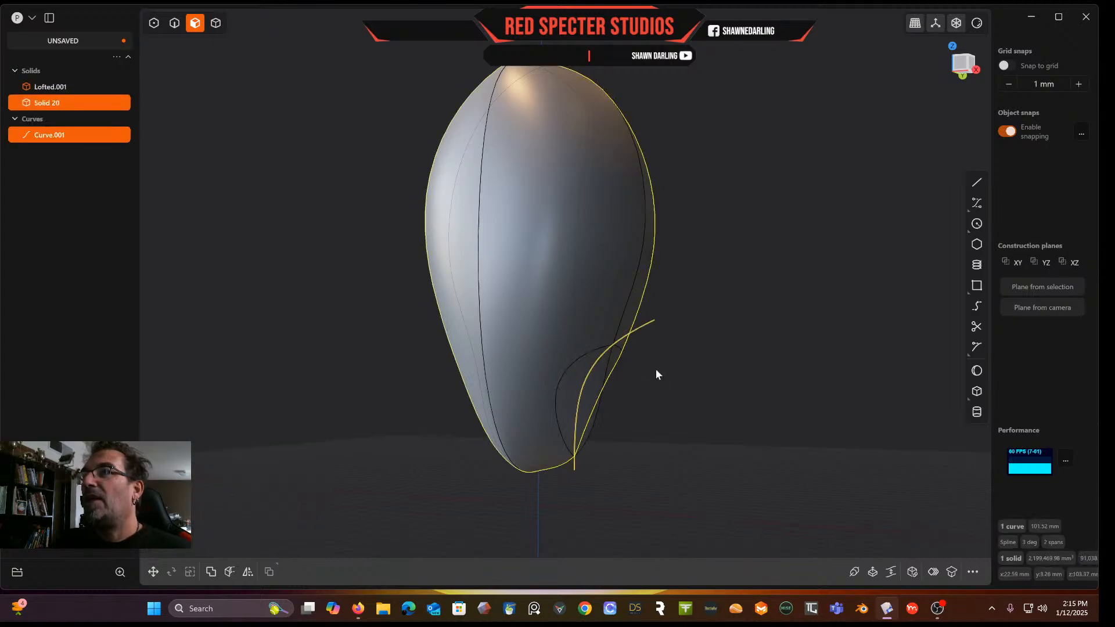
Remove the cutter solid so only the lofted body and the curve remain
left_click(656, 373)
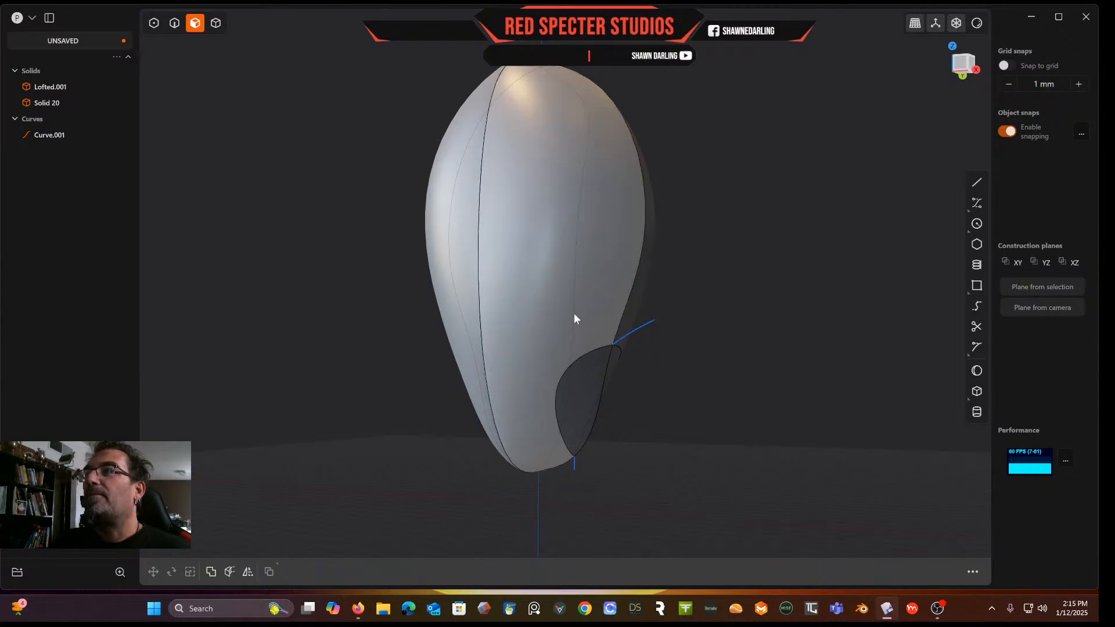
left_click(216, 23)
left_click(572, 424)
left_click(539, 389)
middle_click_drag(539, 389, 653, 367)
key("q")
key("q")
right_click(573, 405)
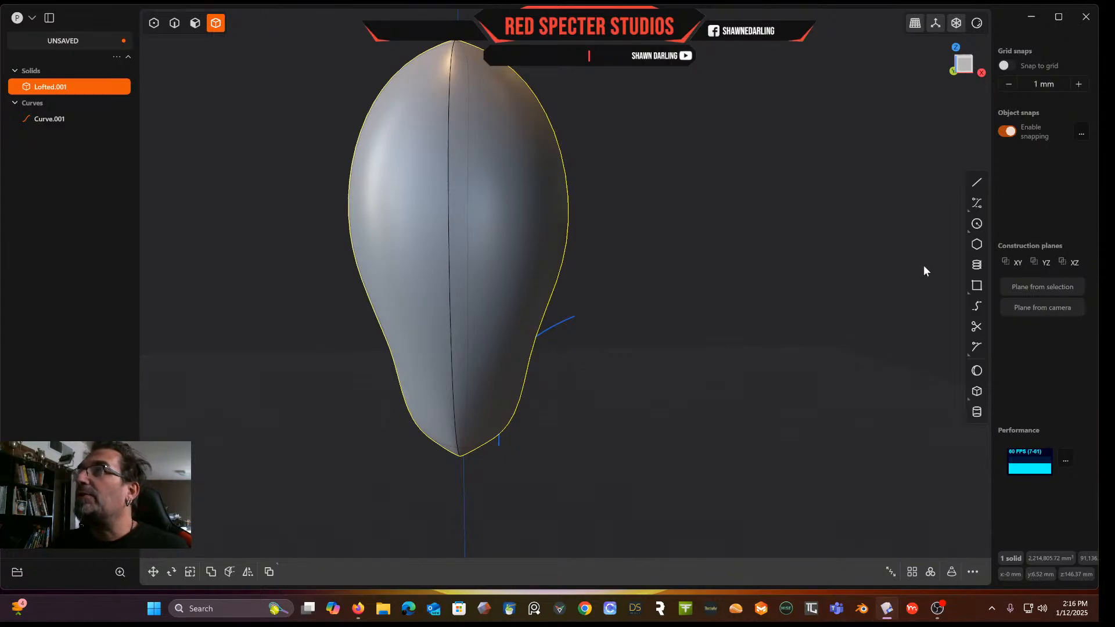
In the top view, draw a centre circle of about 38 mm radius over the body's lower tip
left_click(972, 63)
middle_click_drag(697, 199, 720, 127, "shift")
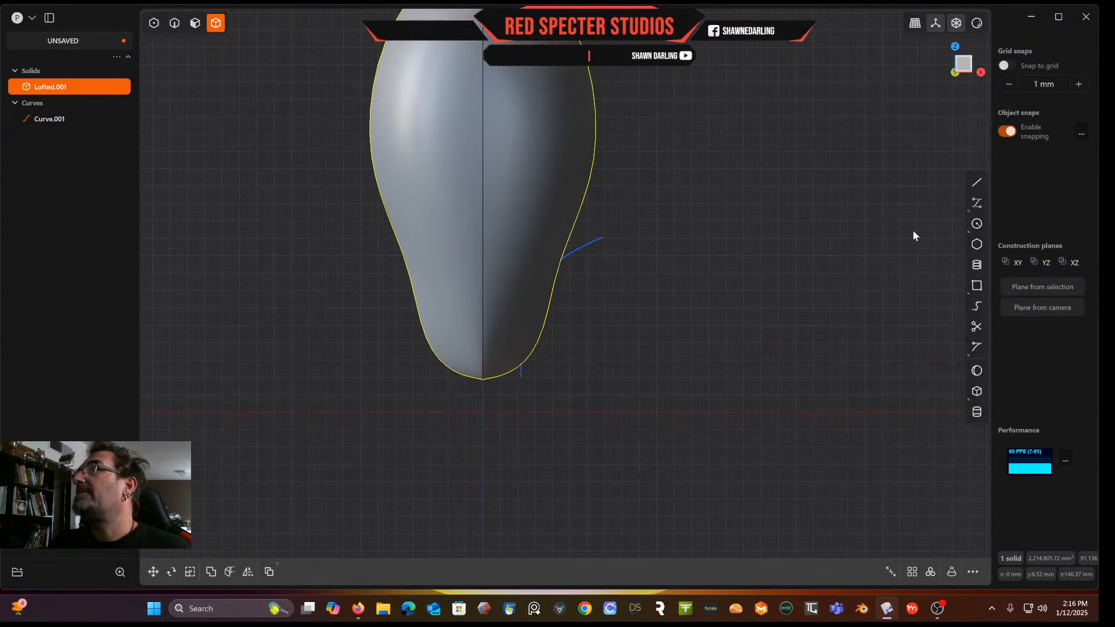
left_click(977, 224)
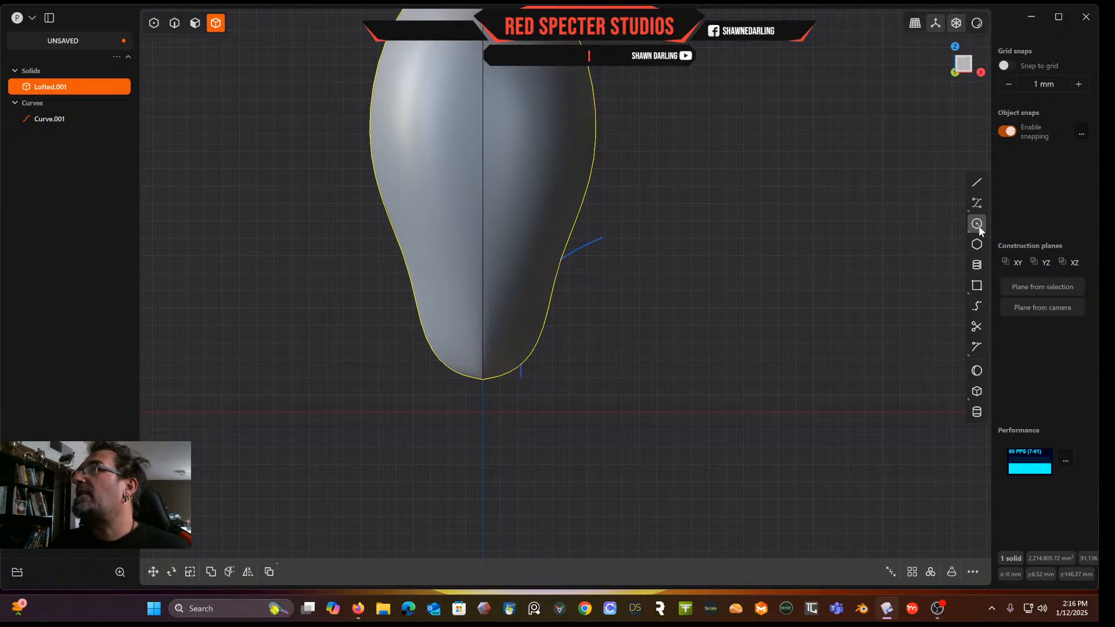
left_click(555, 310)
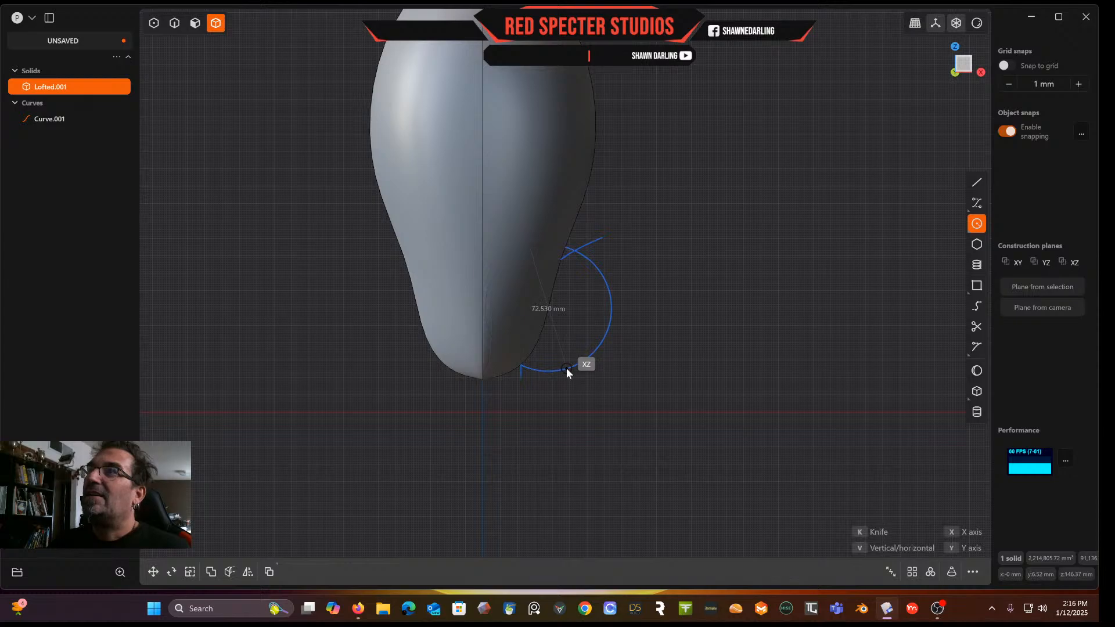
left_click(563, 372)
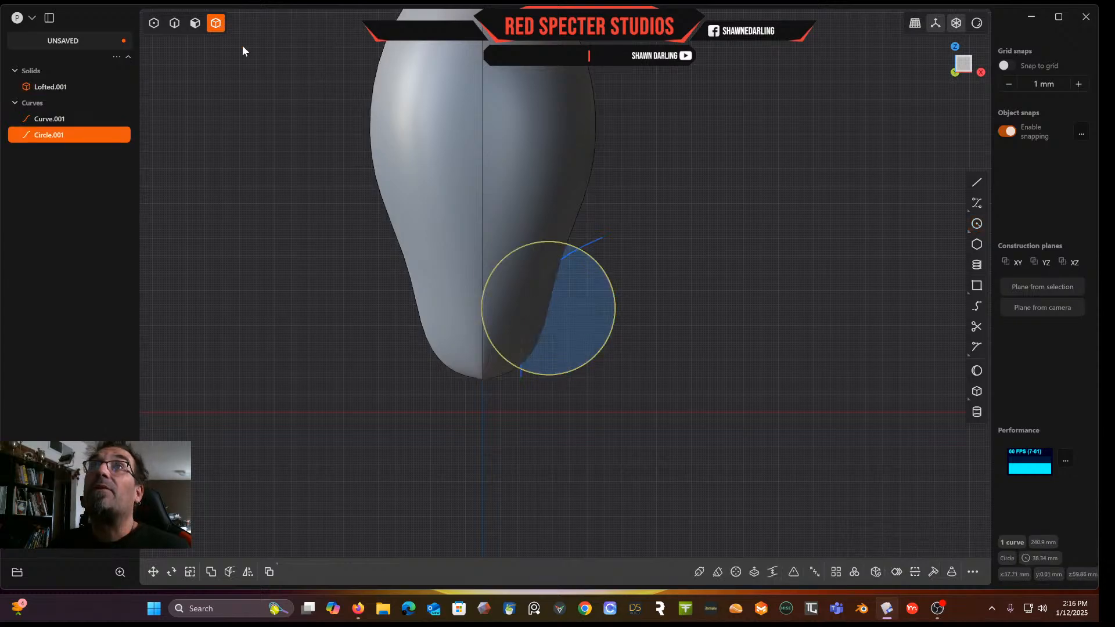
Scale the circle along its width to about 0.73 to make an ellipse
key("s")
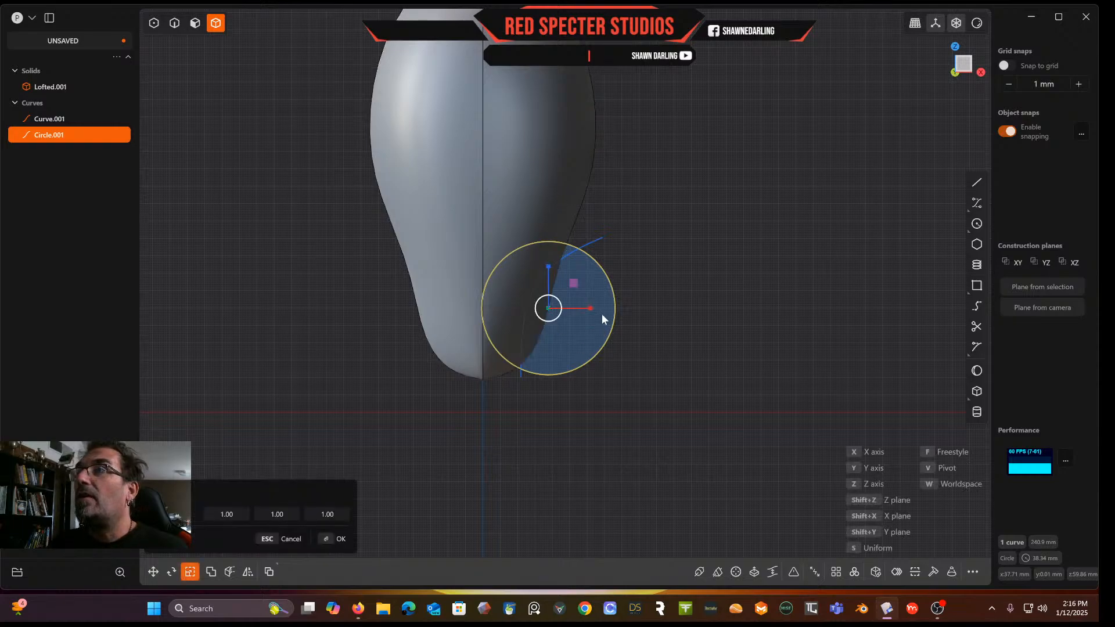
left_click_drag(591, 310, 578, 311)
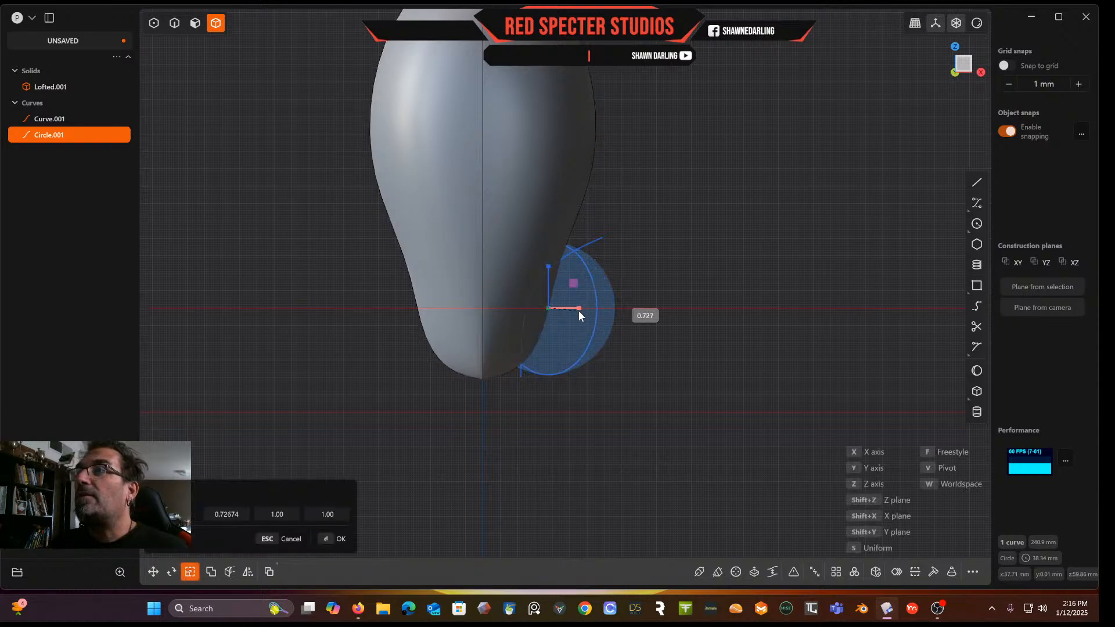
left_click(678, 267)
middle_click_drag(678, 266, 640, 312)
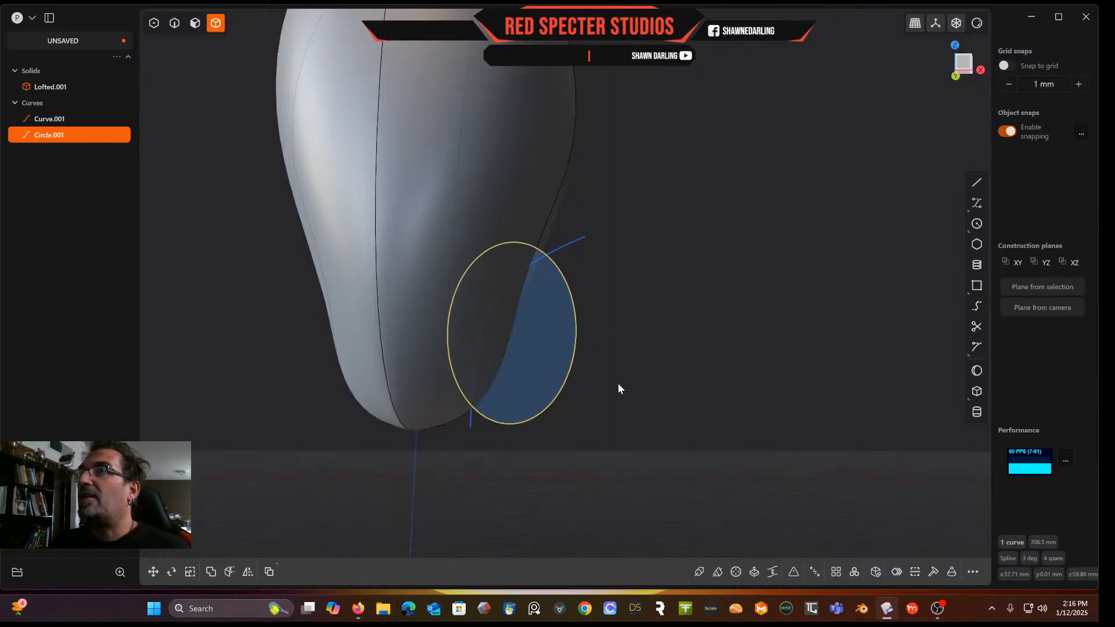
Draw a horizontal line about 115.5 mm long through the ellipse's centre
left_click(977, 182)
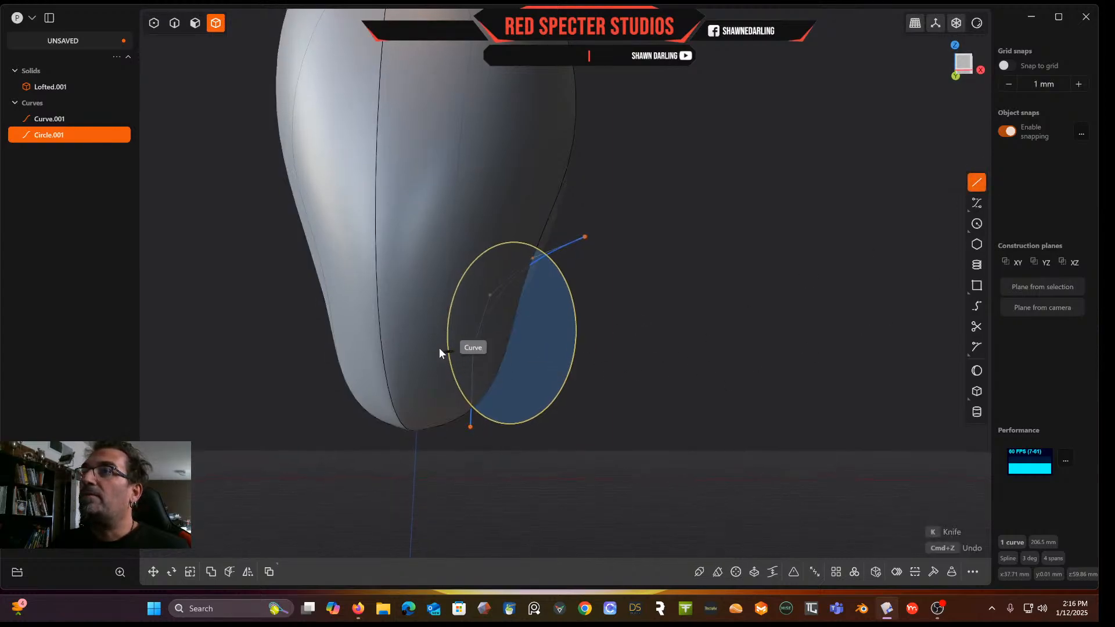
left_click(967, 64)
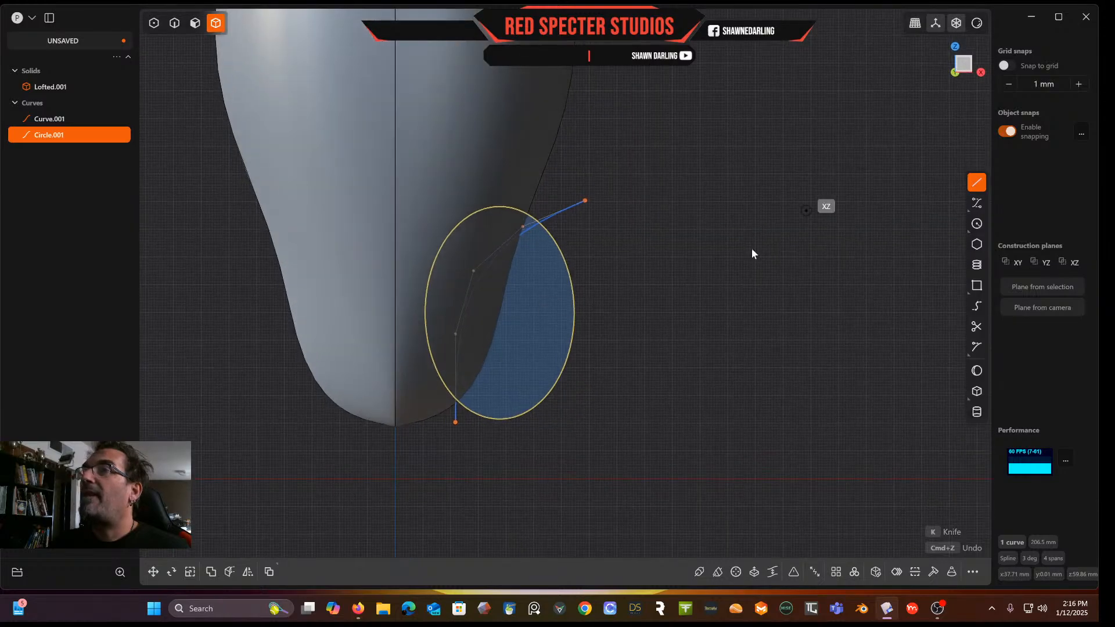
left_click(636, 313)
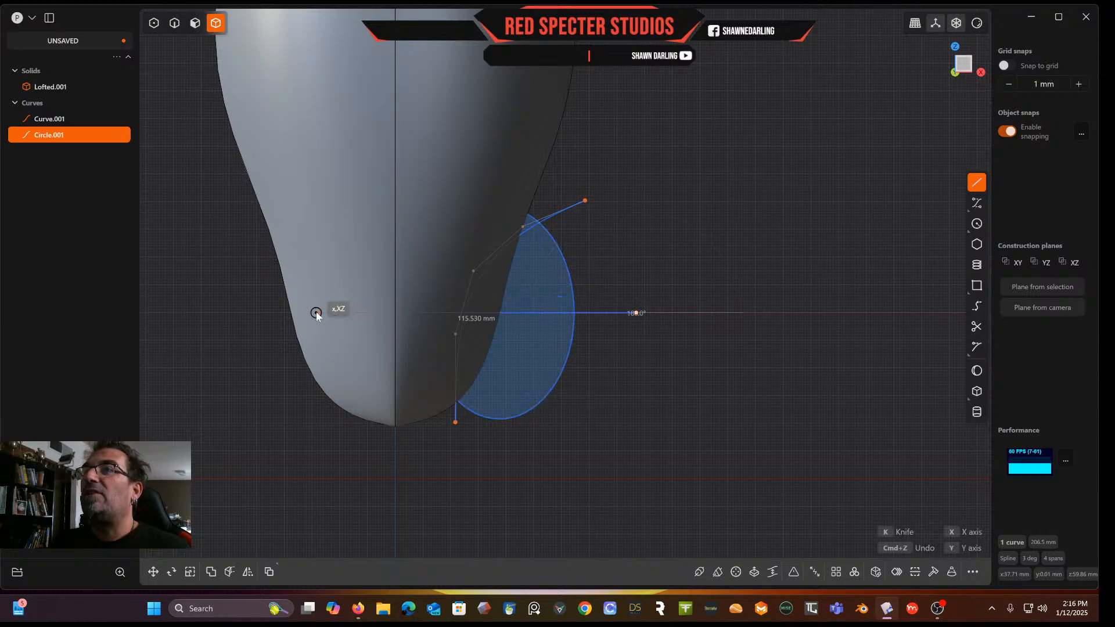
left_click(232, 313)
middle_click_drag(550, 324, 443, 361)
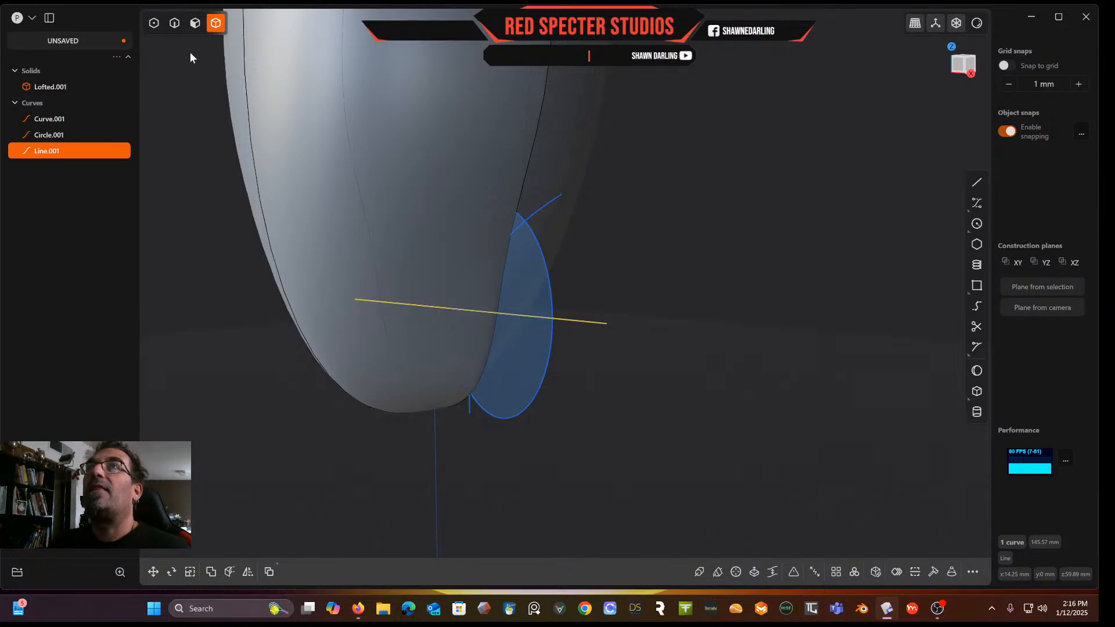
Split the ellipse with the line using Cut Curve
left_click(174, 23)
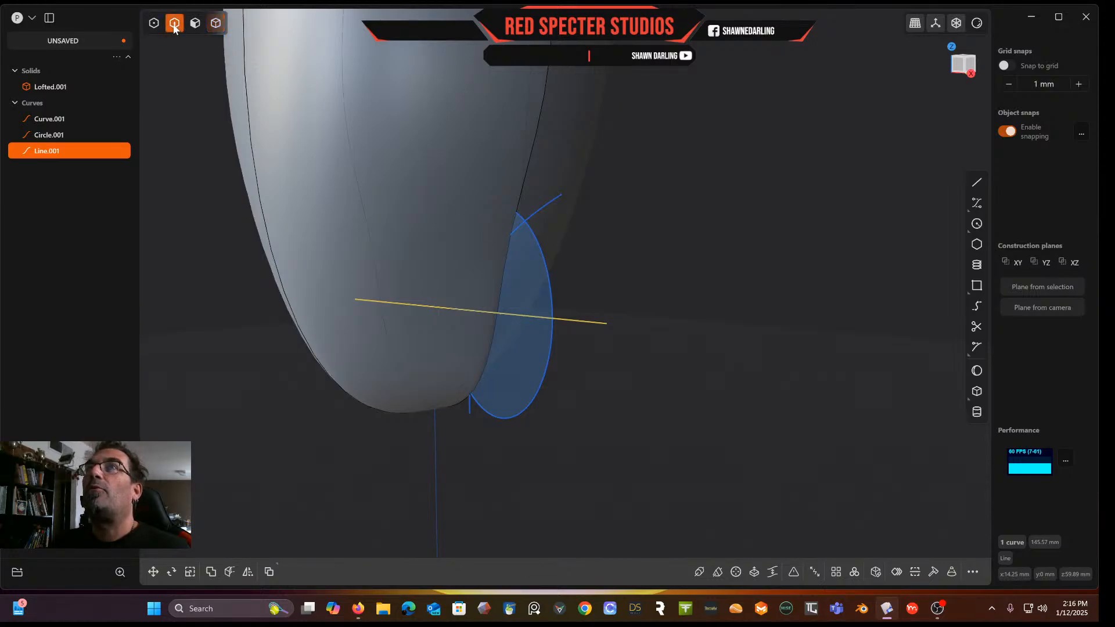
left_click(543, 273)
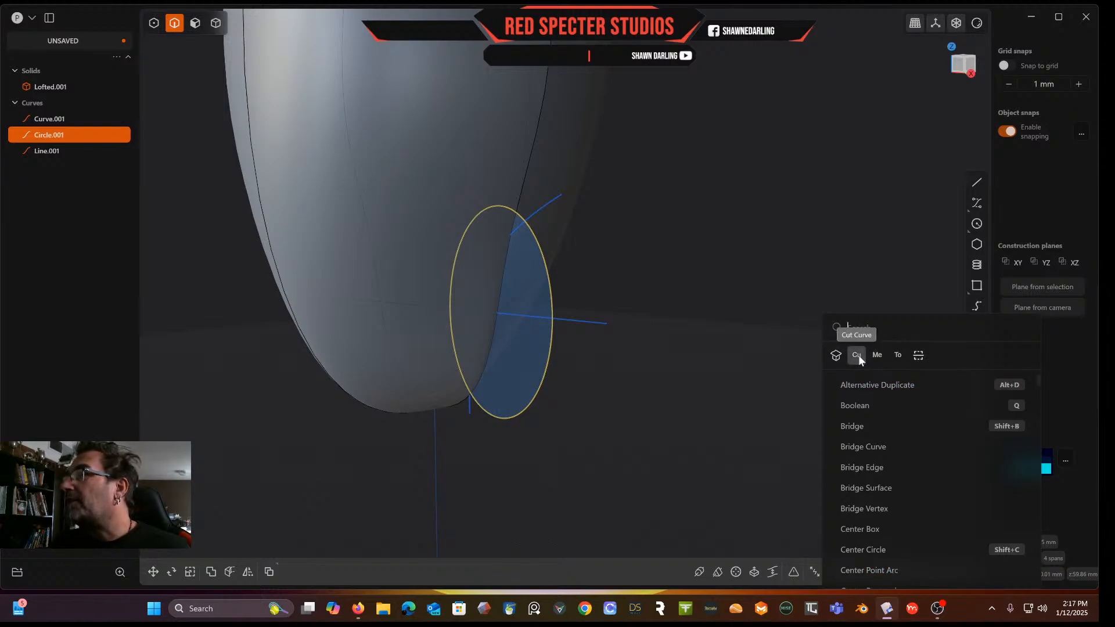
left_click(858, 355)
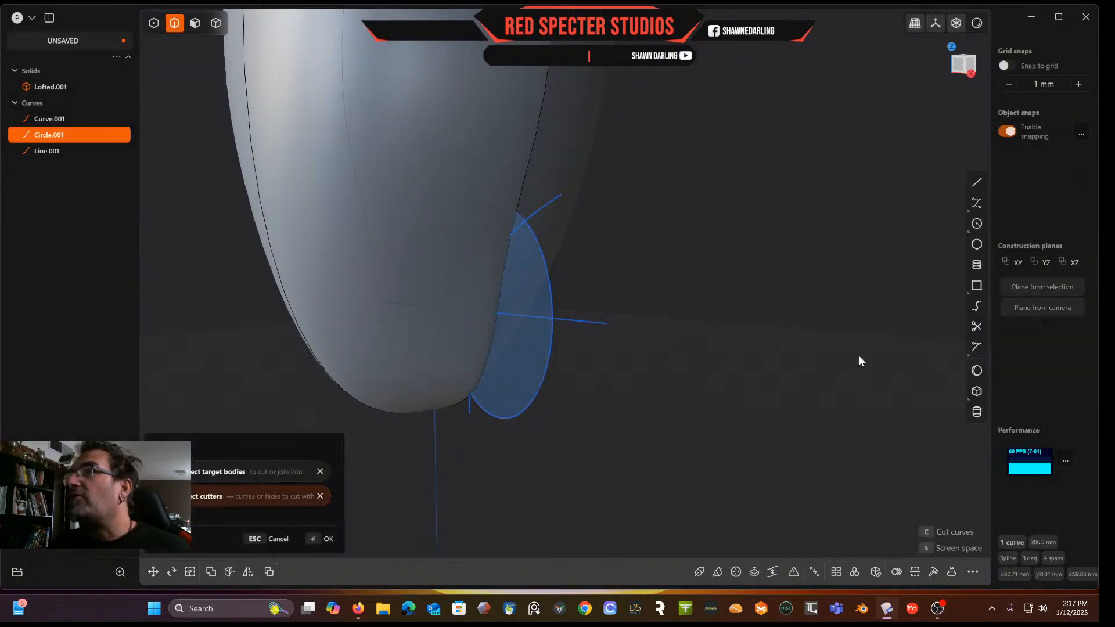
left_click(576, 321)
key("Return")
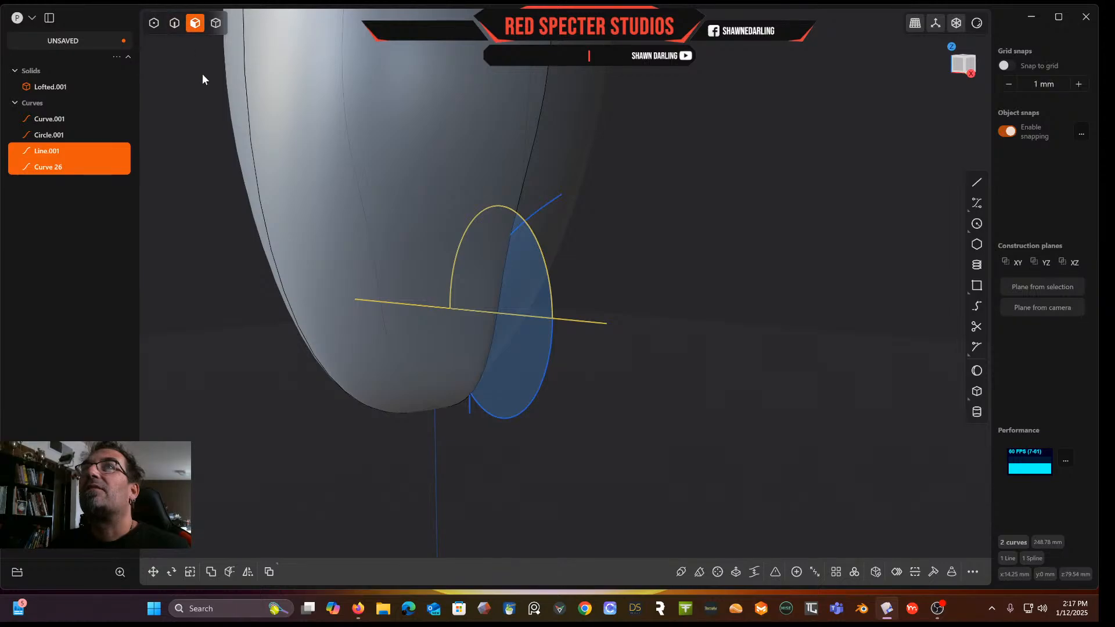
Delete the ellipse's lower half and the cutting line
left_click(173, 23)
left_click(542, 377)
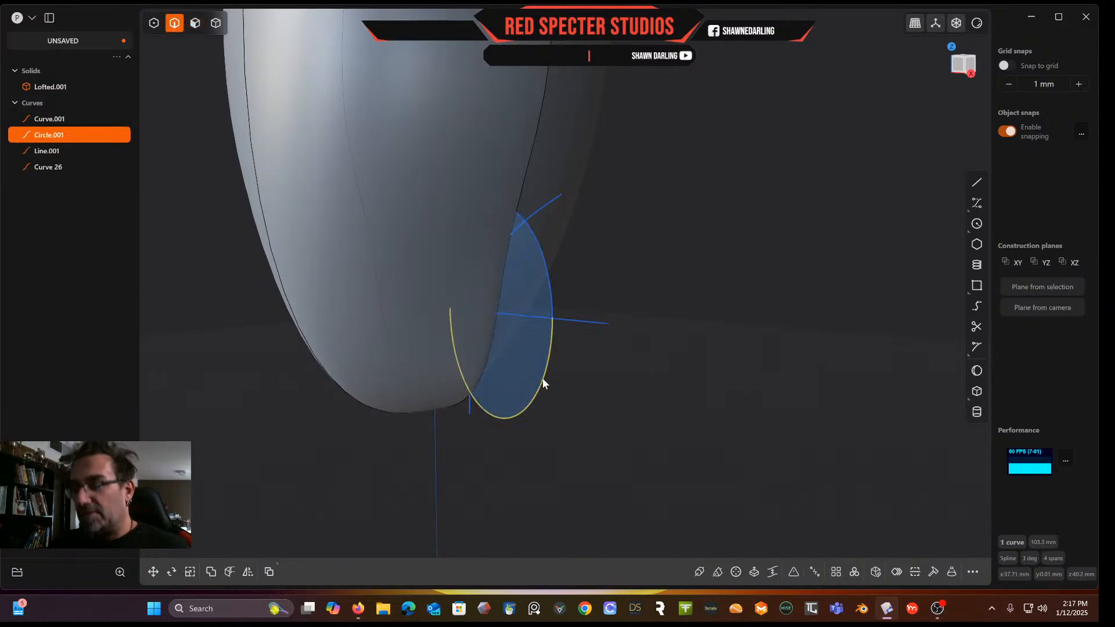
key("Delete")
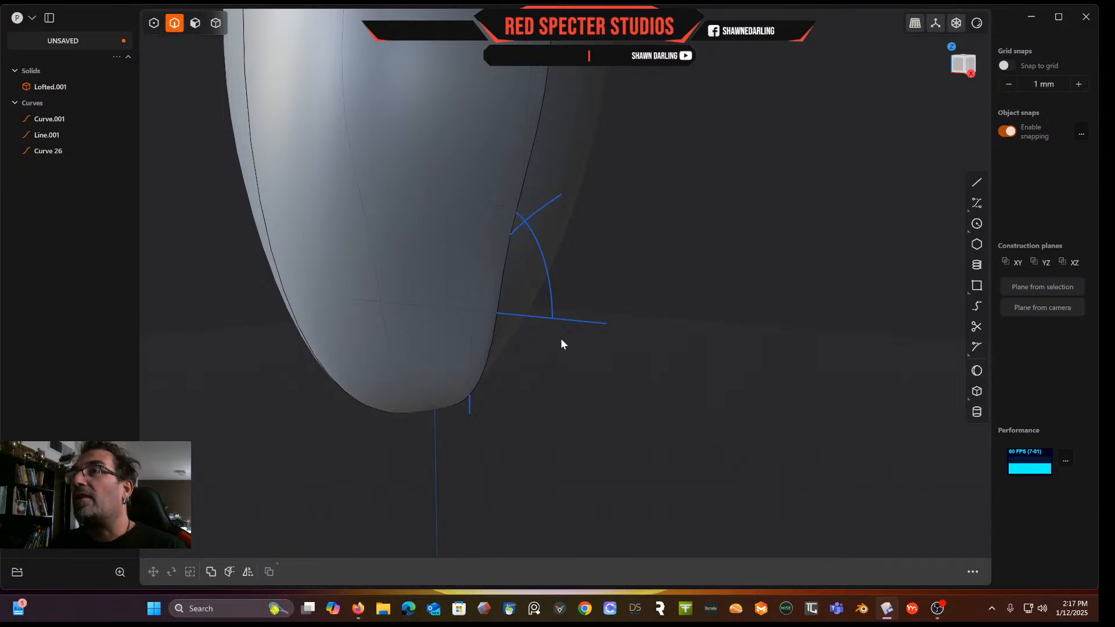
left_click(588, 324)
key("Delete")
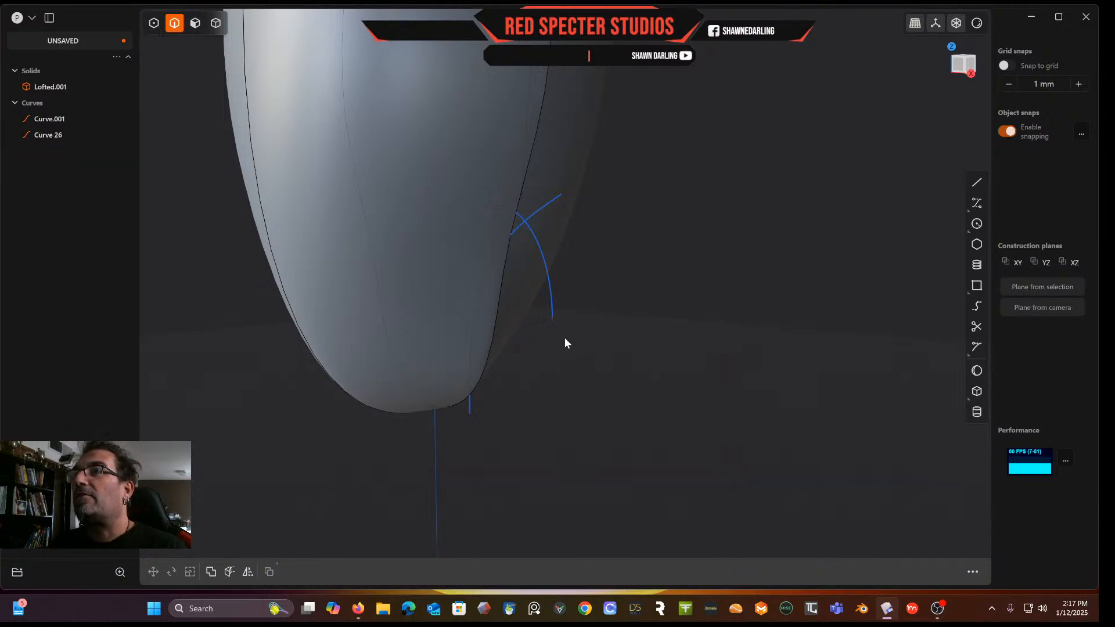
Delete the leftover curve segment and draw a straight line about 53.8 mm joining the half-ellipse's two open ends
left_click(470, 417)
key("Delete")
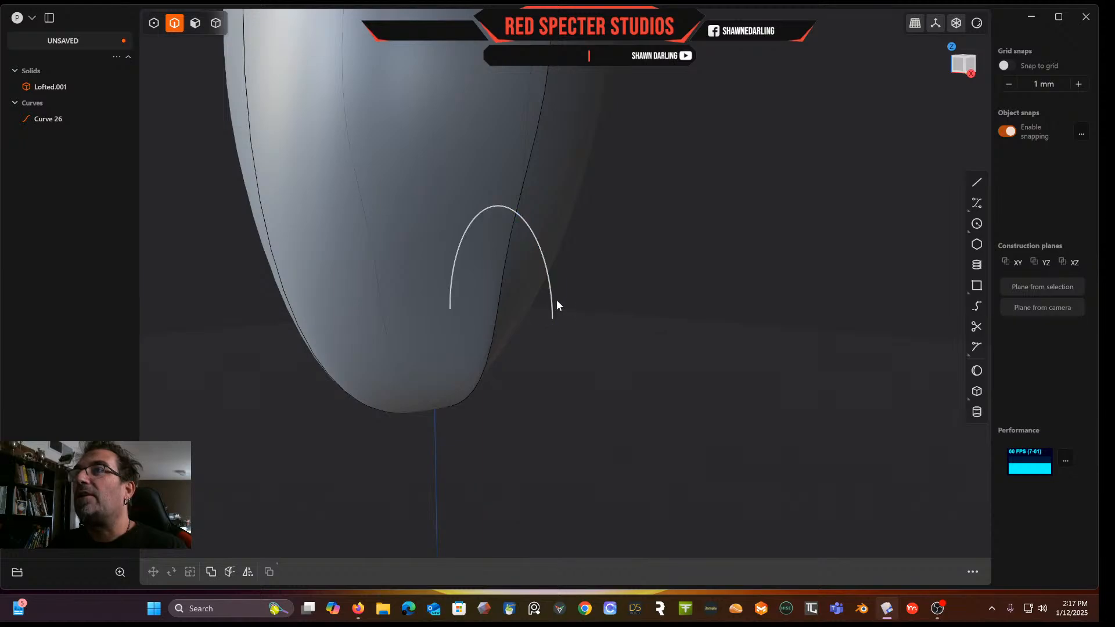
left_click(560, 292)
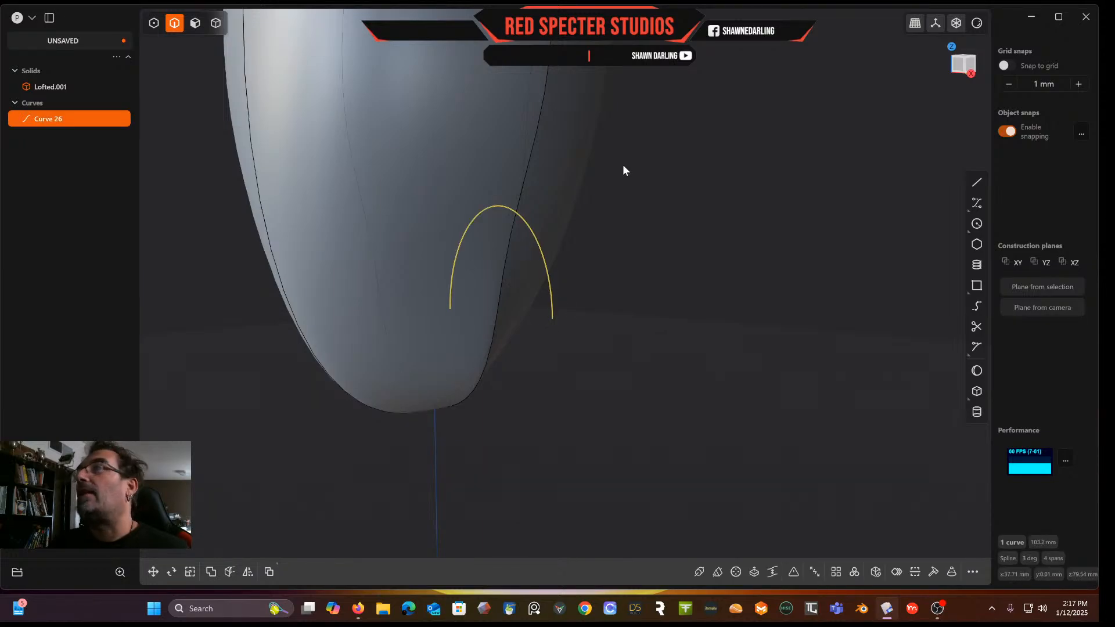
left_click(976, 183)
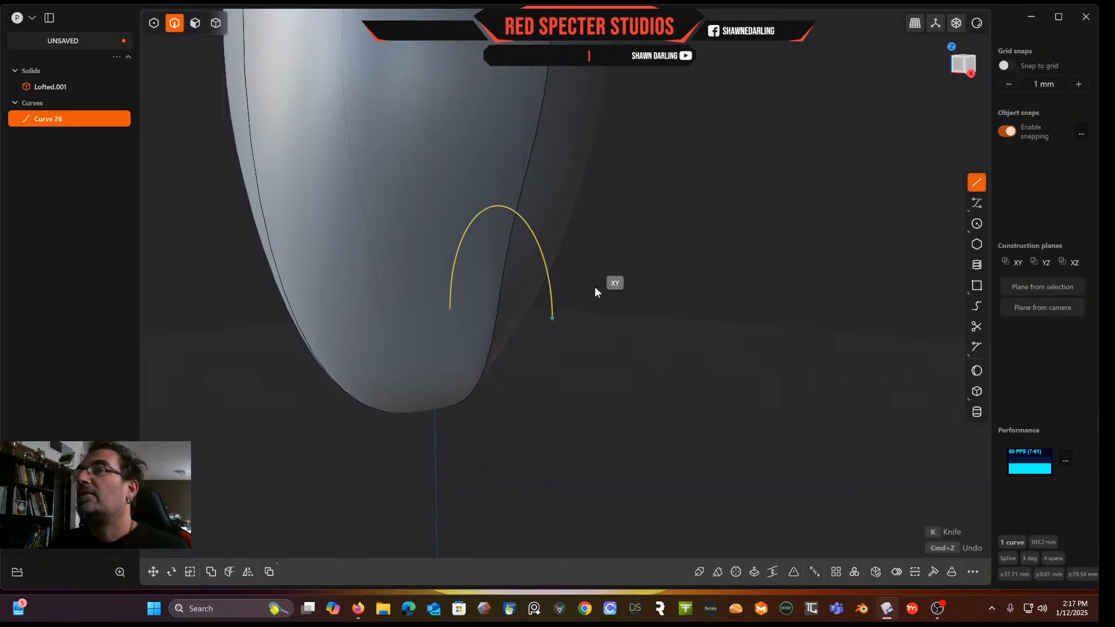
left_click(451, 311)
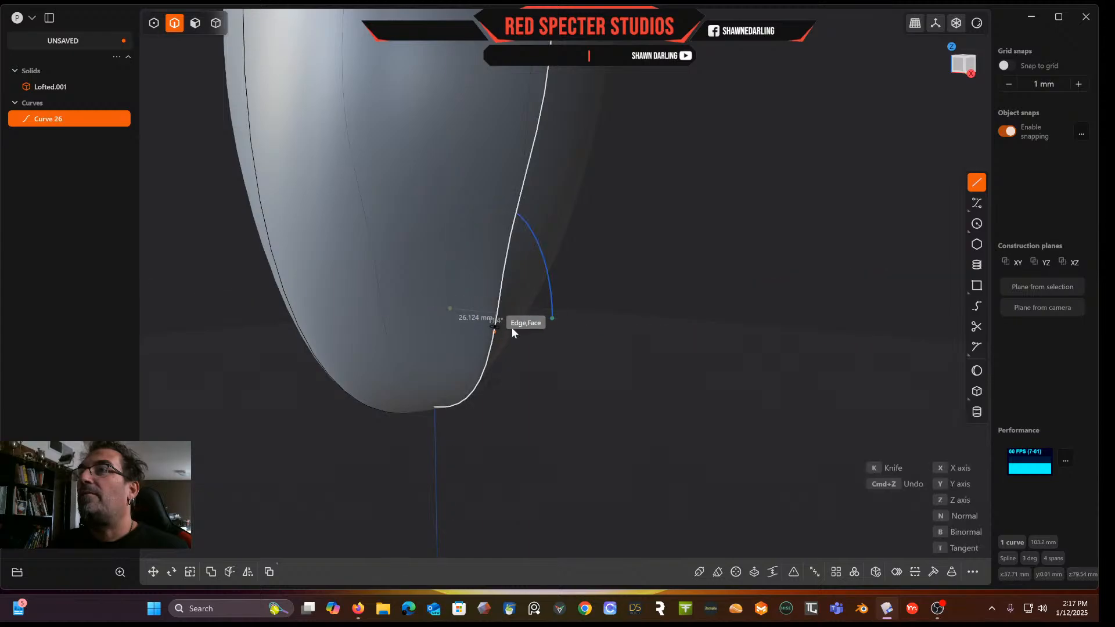
left_click(555, 325)
middle_click_drag(554, 326, 579, 332)
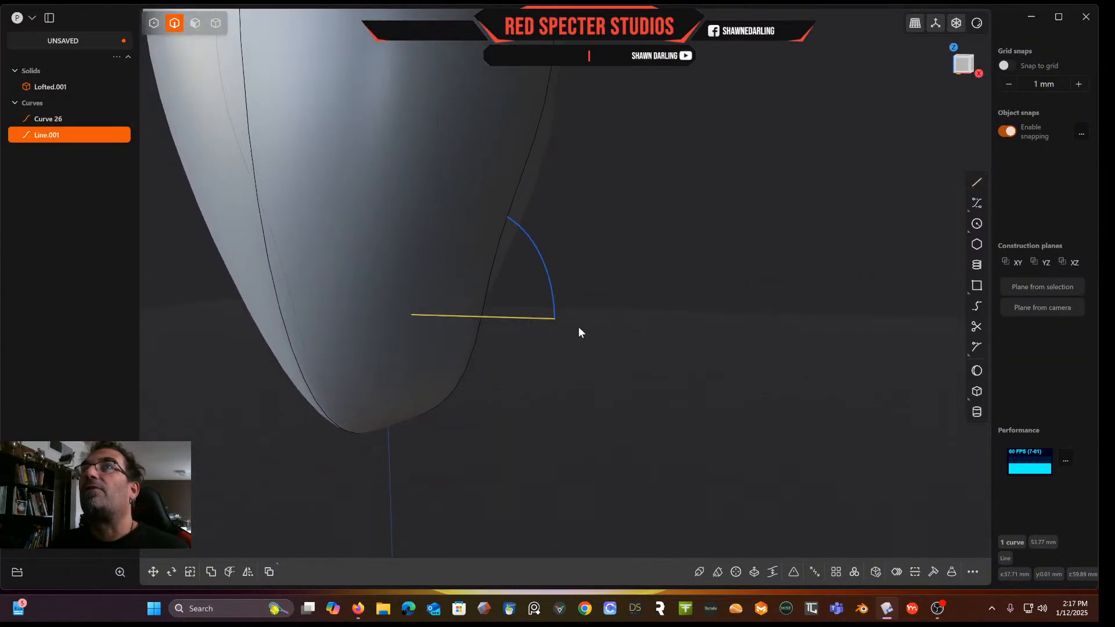
Join the half-ellipse arc and the closing line into one closed curve
left_click(196, 26)
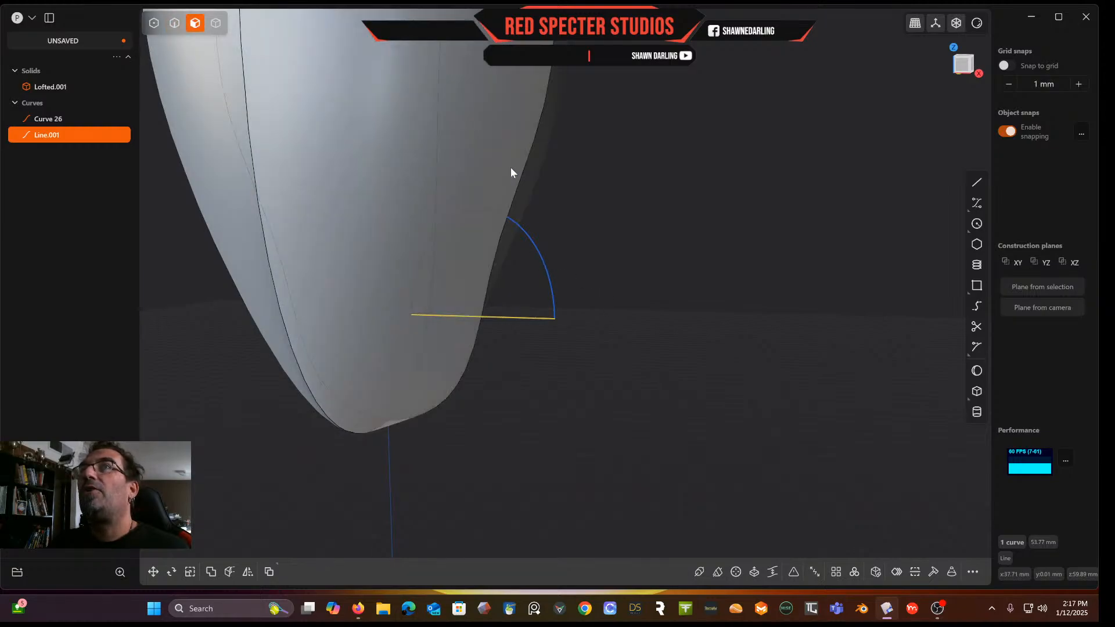
left_click(174, 22)
left_click(545, 269, "shift")
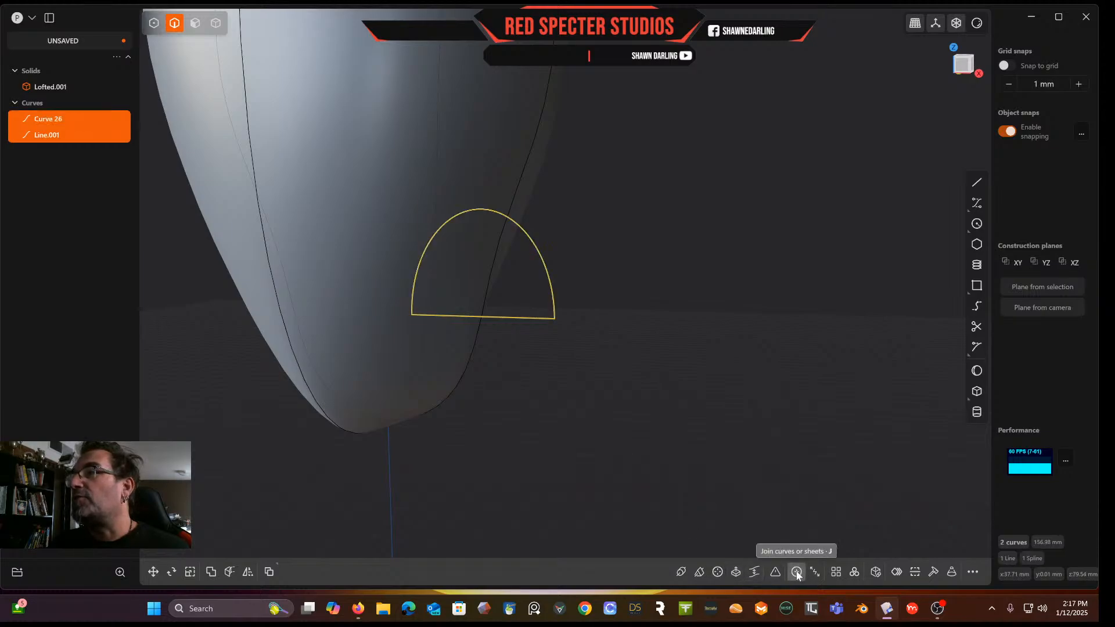
left_click(801, 571)
middle_click_drag(669, 372, 583, 375)
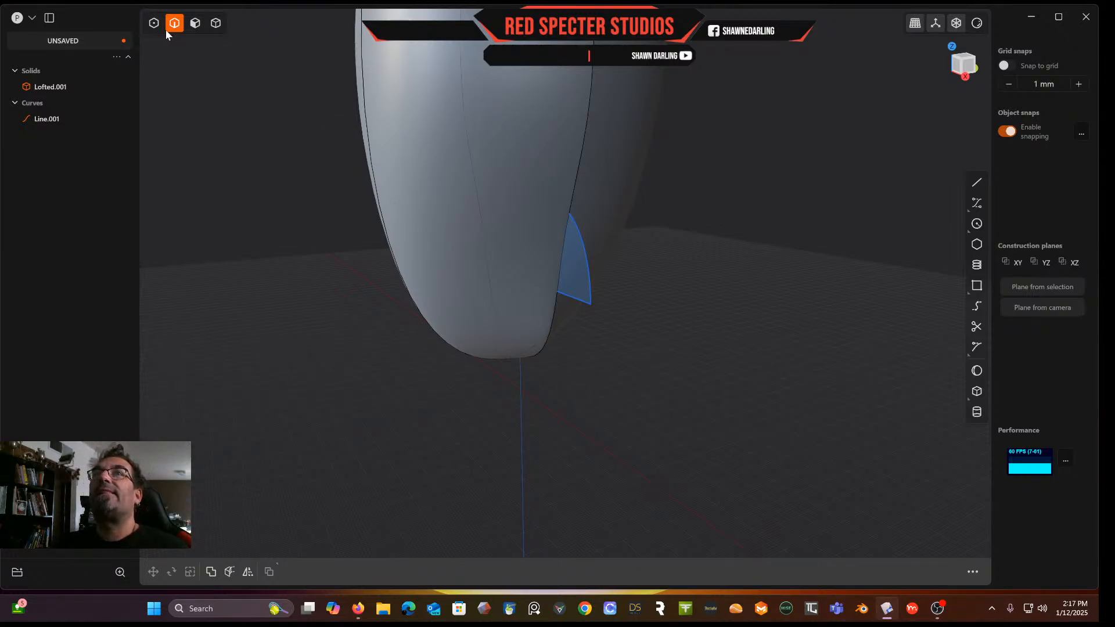
Try extruding the closed half-ellipse region
left_click(196, 23)
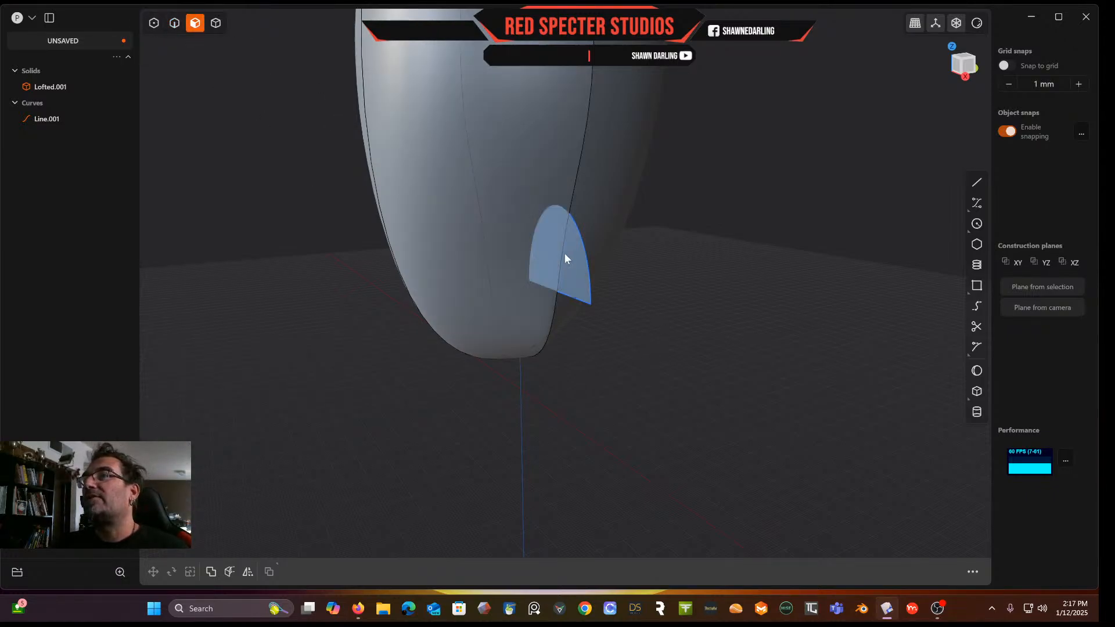
left_click(577, 279)
key("e")
left_click_drag(618, 271, 574, 290)
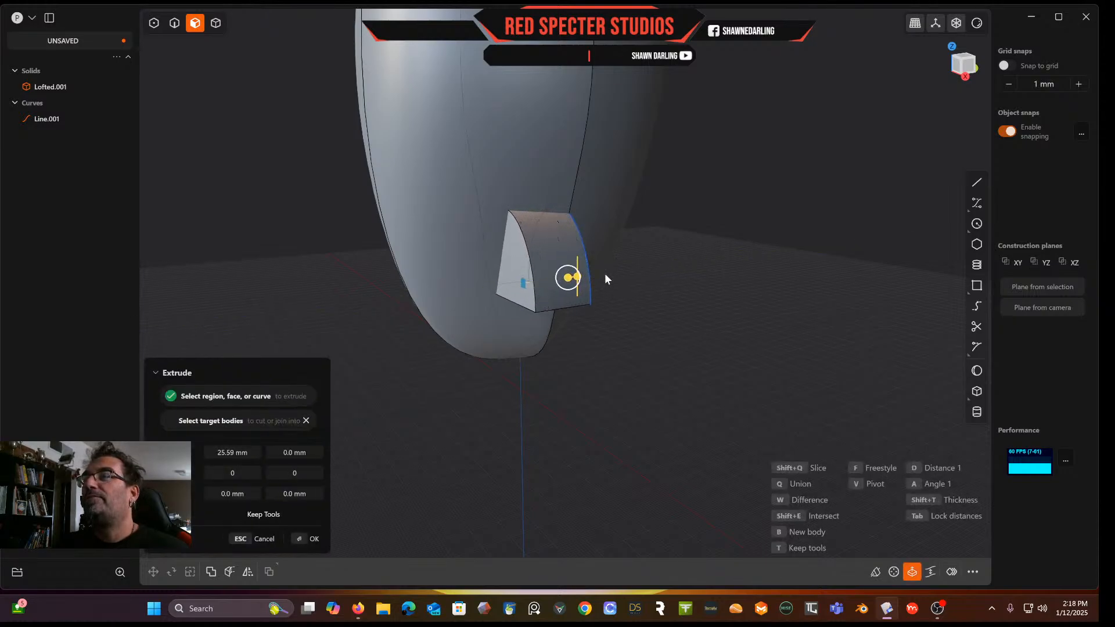
middle_click_drag(604, 276, 513, 286)
key("Escape")
middle_click_drag(638, 276, 662, 286)
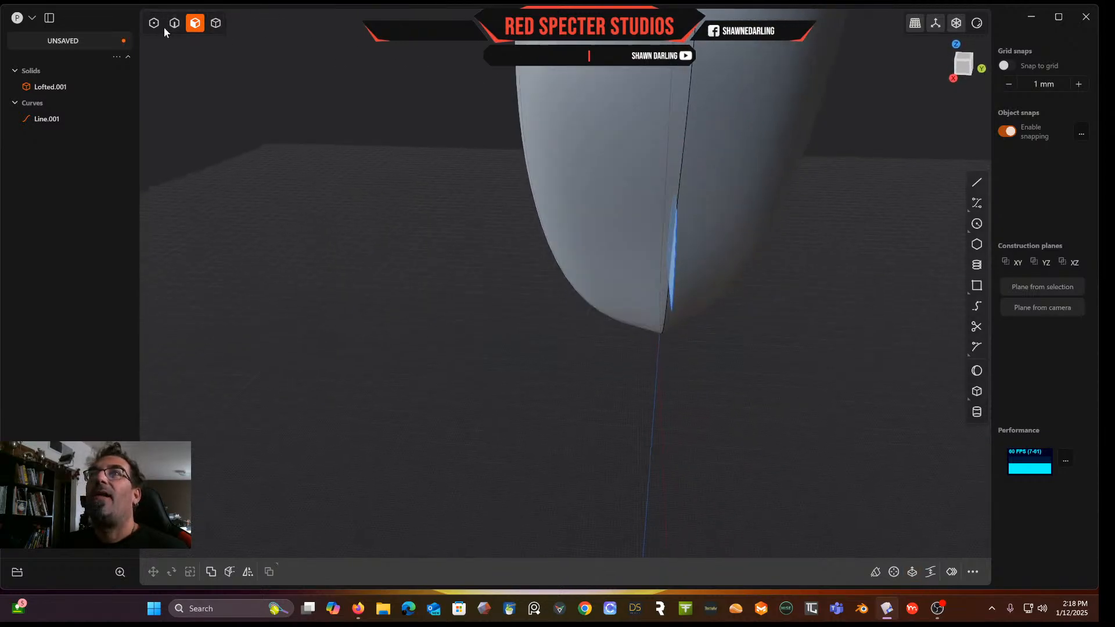
Hide the lofted solid
left_click(354, 90)
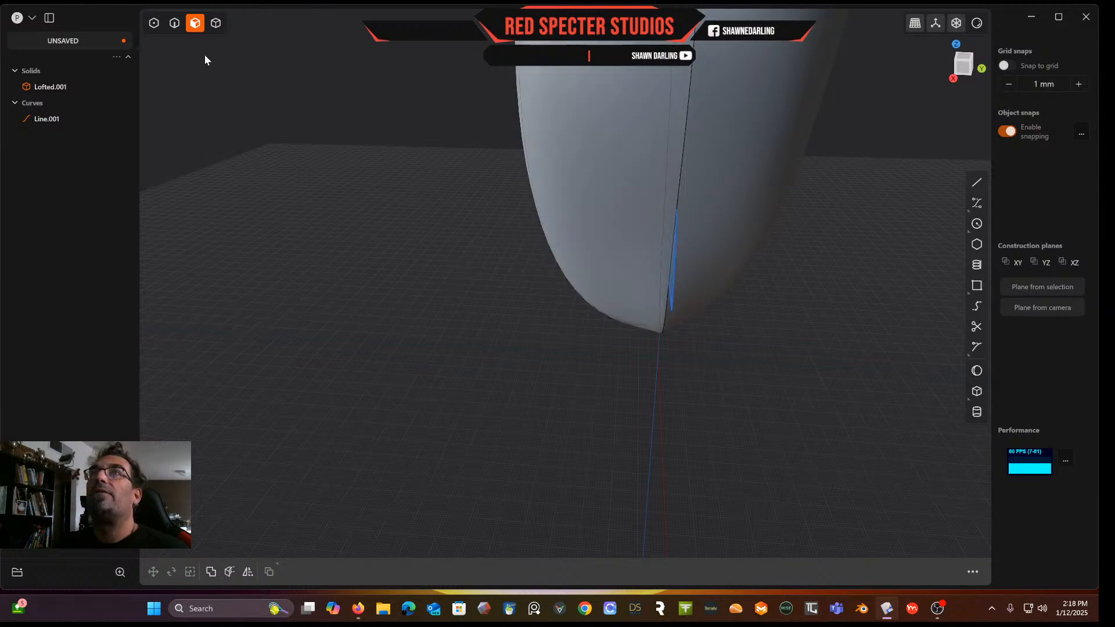
left_click(153, 25)
middle_click_drag(649, 225, 977, 137)
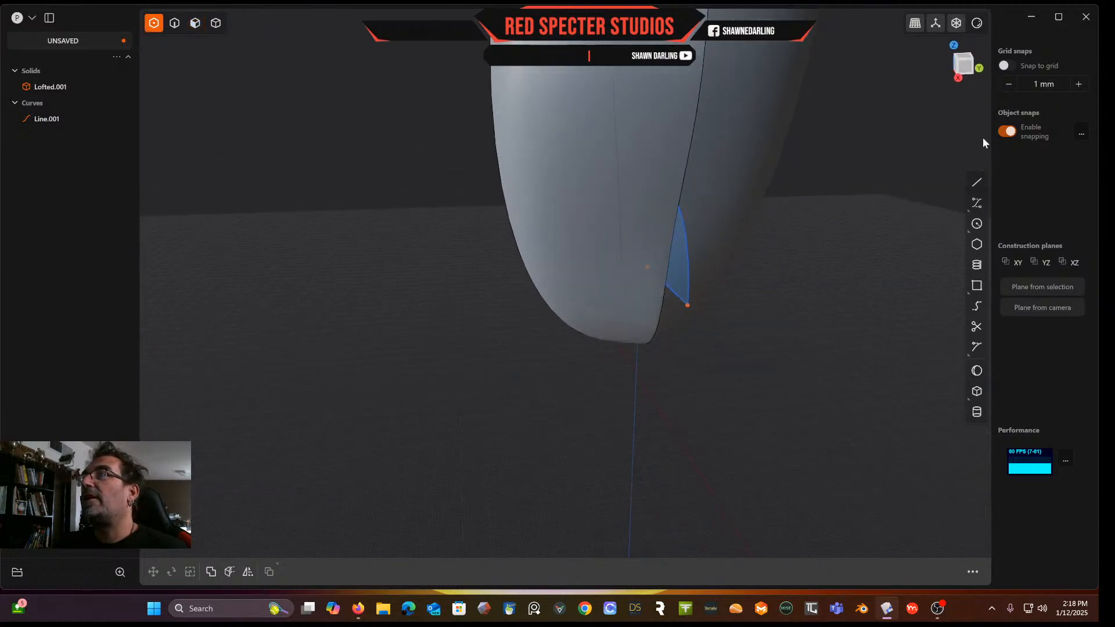
left_click(969, 68)
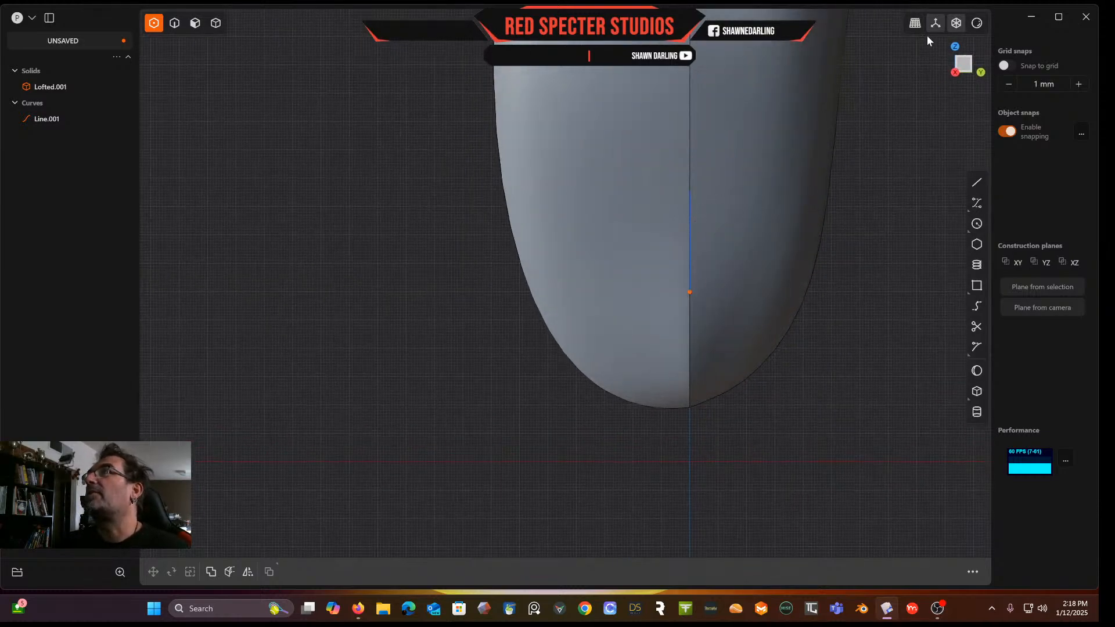
left_click(215, 23)
left_click(603, 217)
key("h")
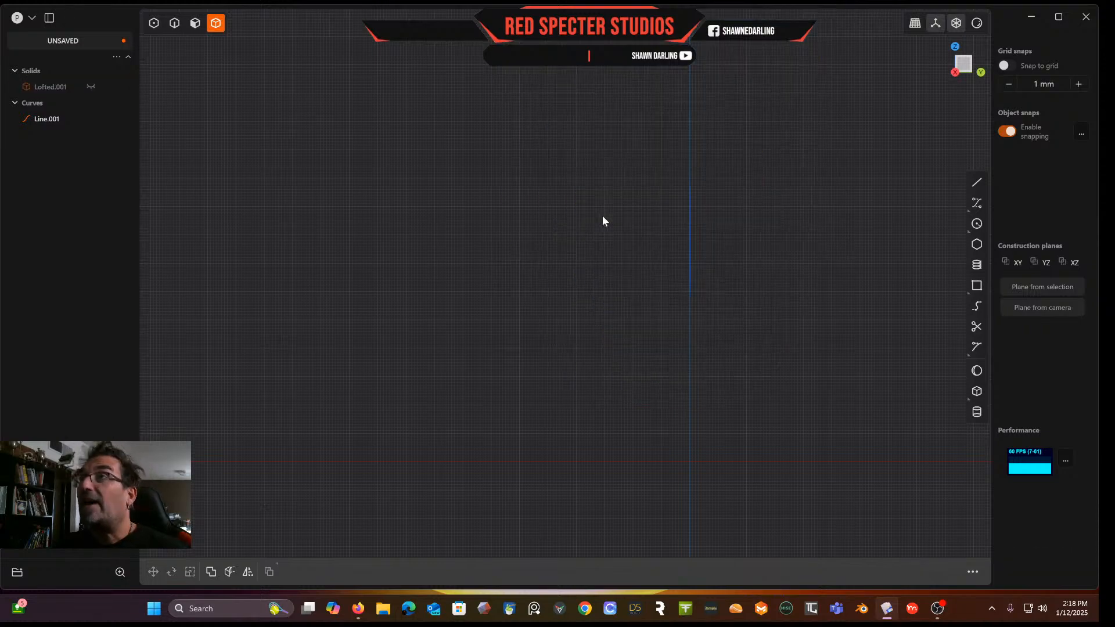
Select the closing line's two endpoints and scale them with a Y factor of 0 to align them
left_click(154, 23)
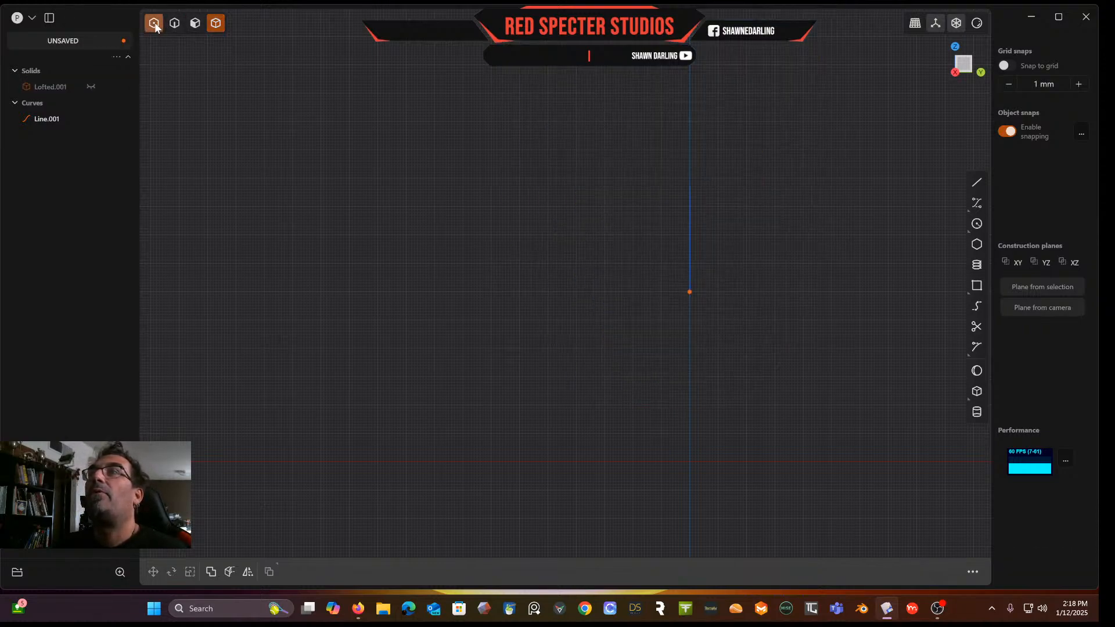
left_click(736, 394)
middle_click_drag(602, 289, 864, 209)
middle_click_drag(919, 93, 823, 154)
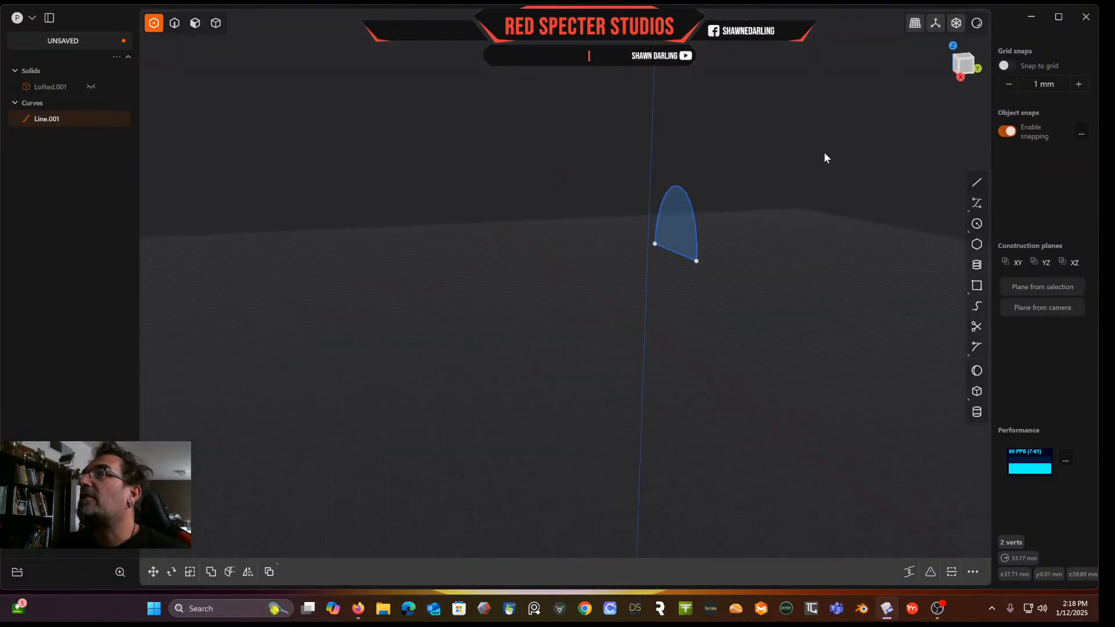
left_click(967, 69)
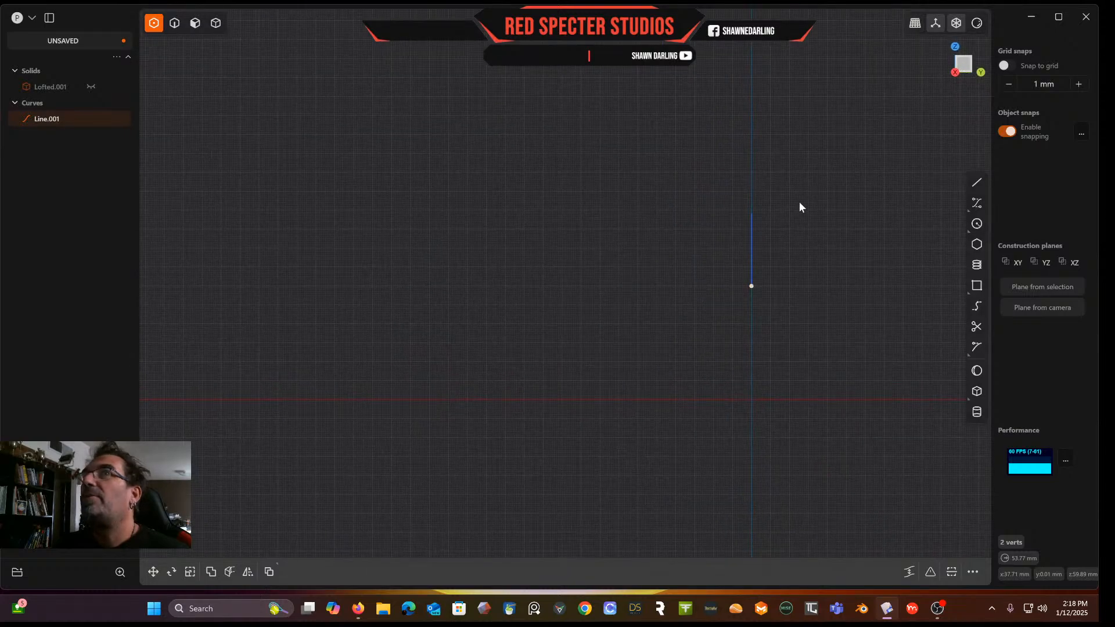
key("s")
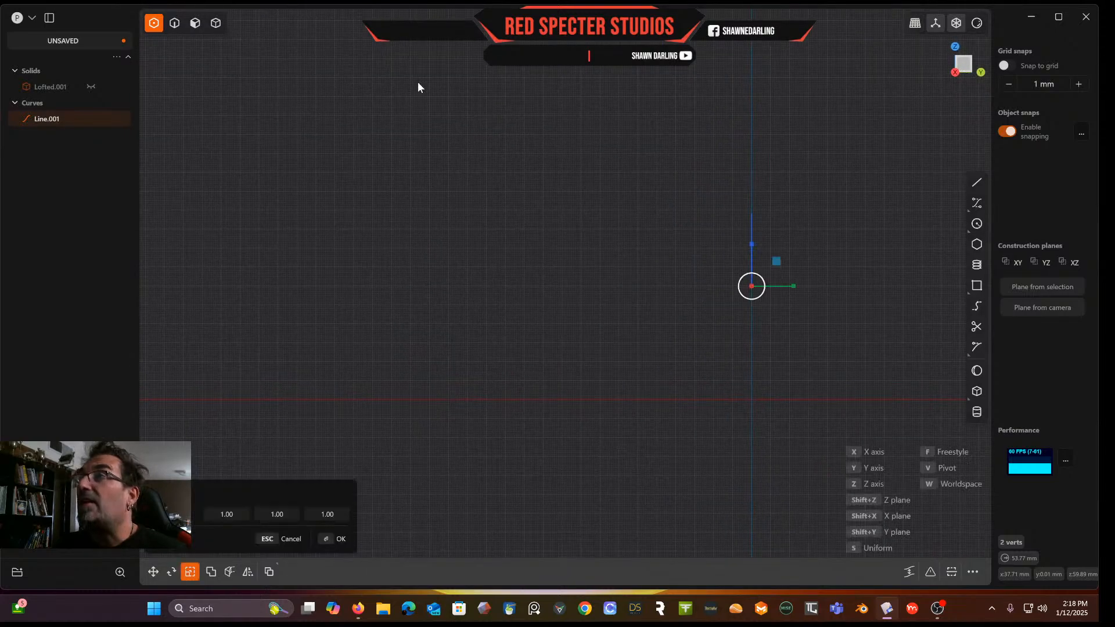
left_click_drag(795, 287, 764, 289)
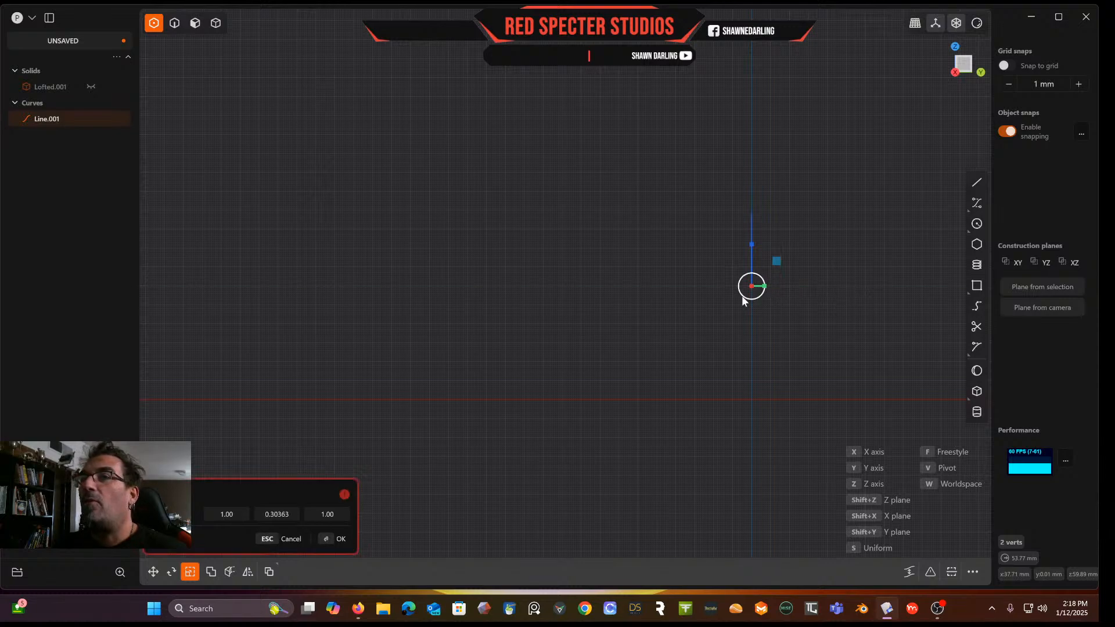
left_click(287, 515)
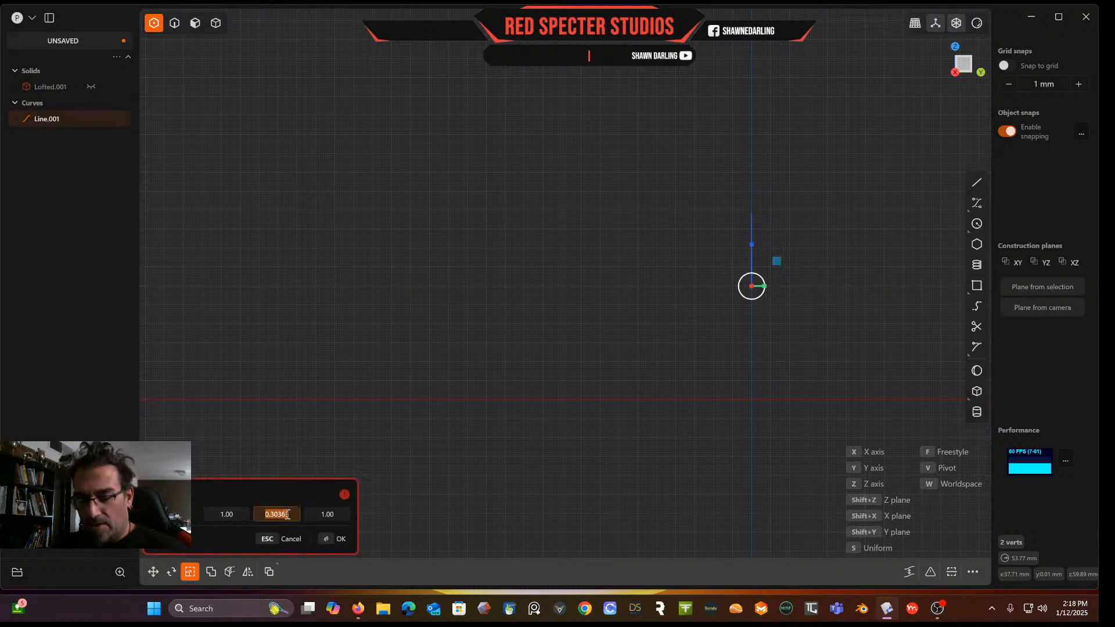
type("0")
middle_click_drag(495, 412, 812, 108)
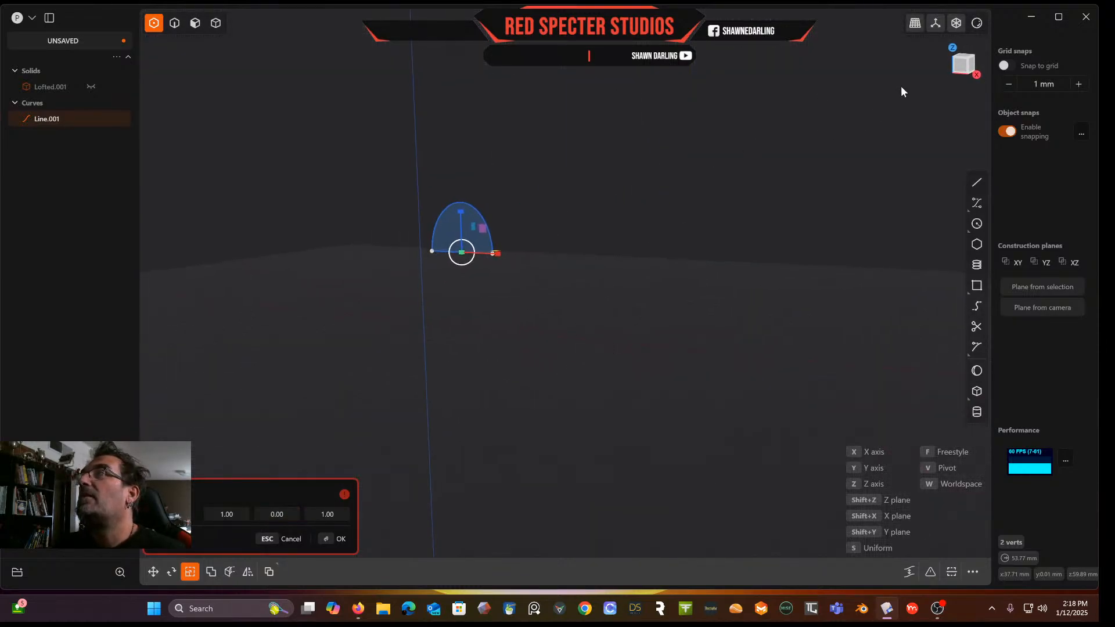
left_click(964, 57)
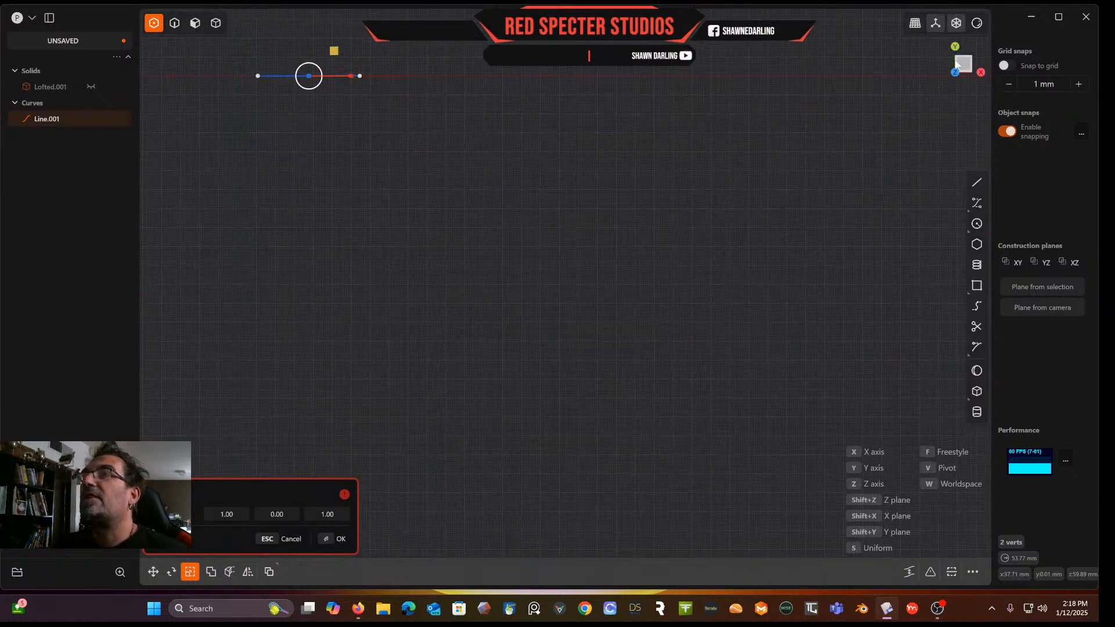
middle_click_drag(633, 132, 836, 242, "shift")
scroll(616, 203, "up", 10)
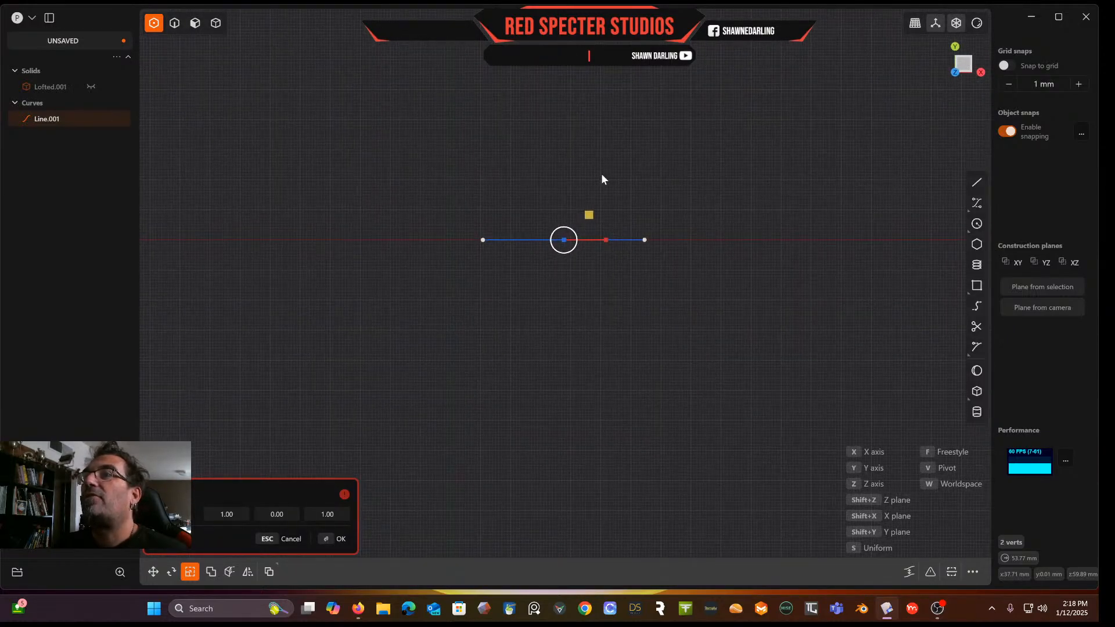
scroll(617, 166, "up", 3)
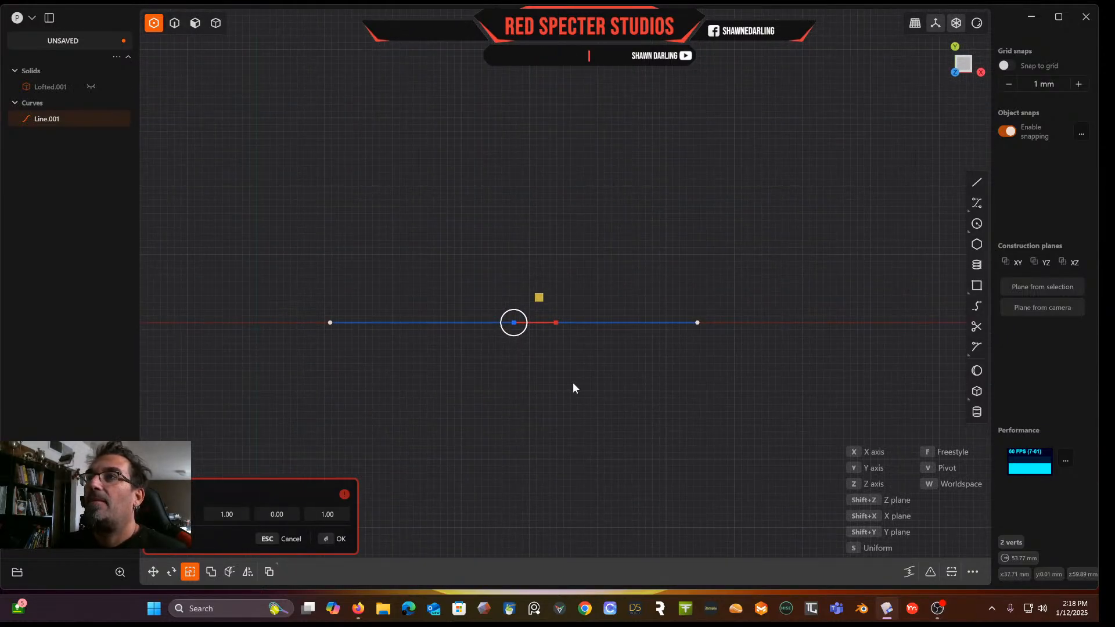
key("Return")
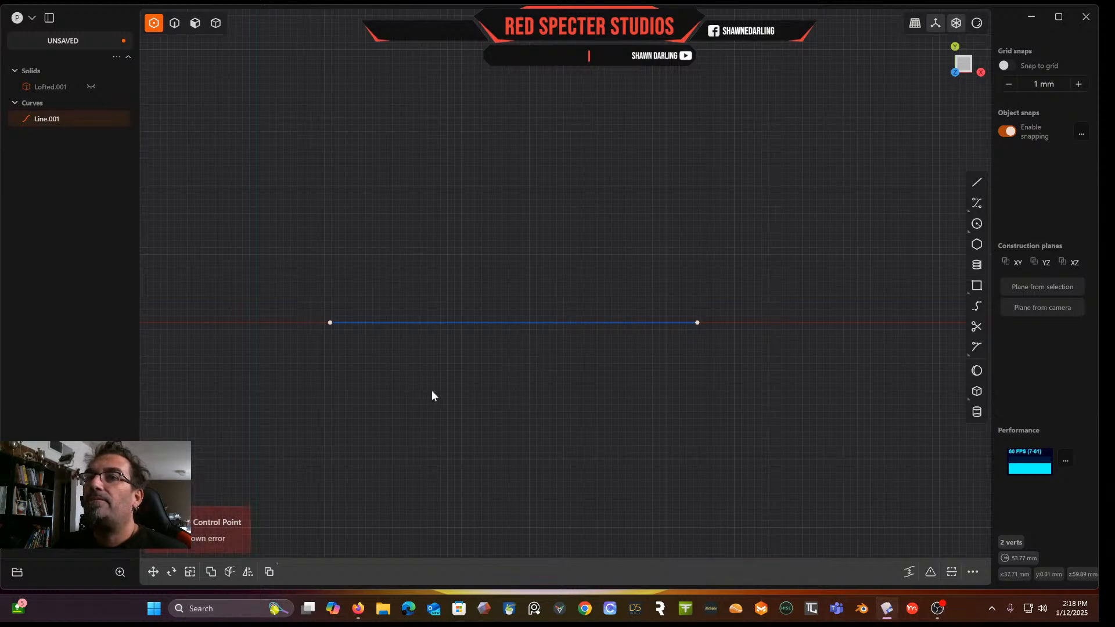
Scale the selected endpoints again with a Y factor of 0 from the new view to level the line
key("s")
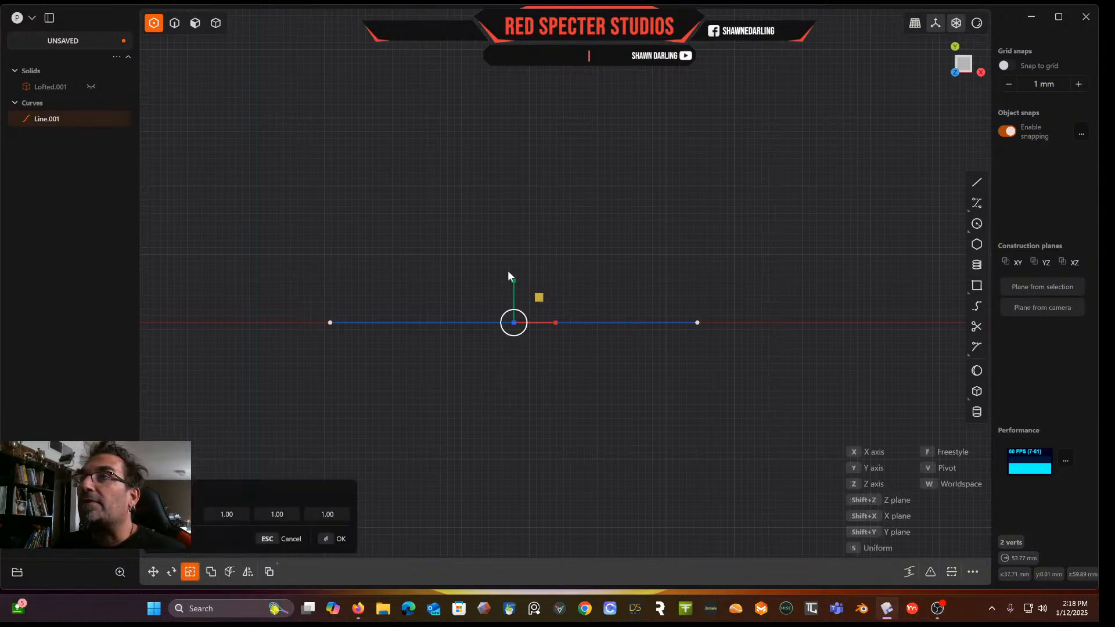
left_click_drag(513, 280, 513, 292)
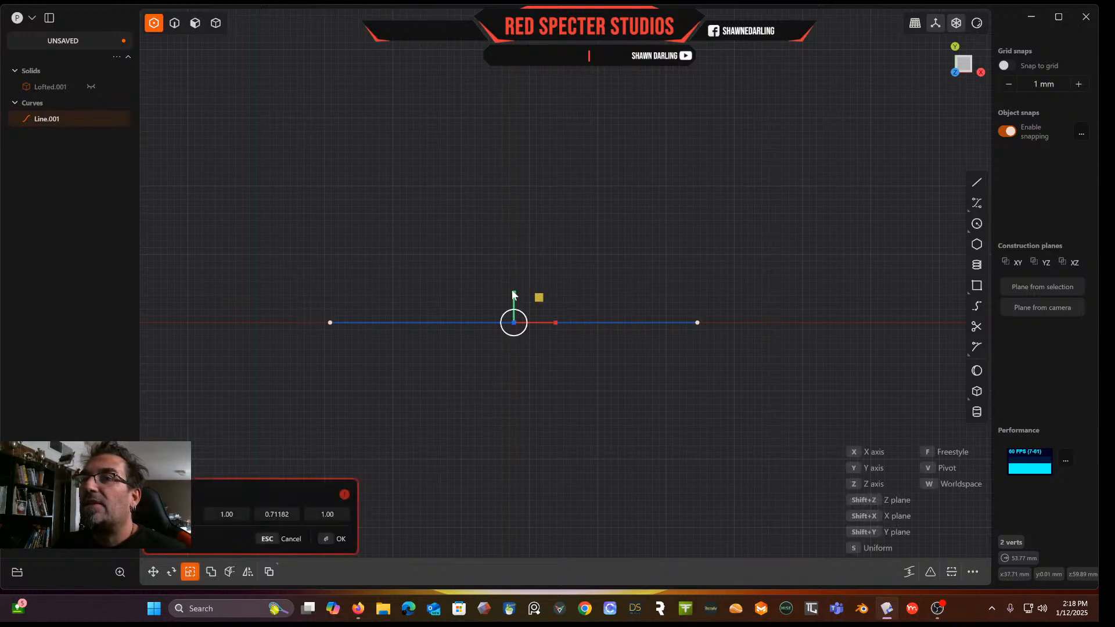
left_click(263, 514)
type("0")
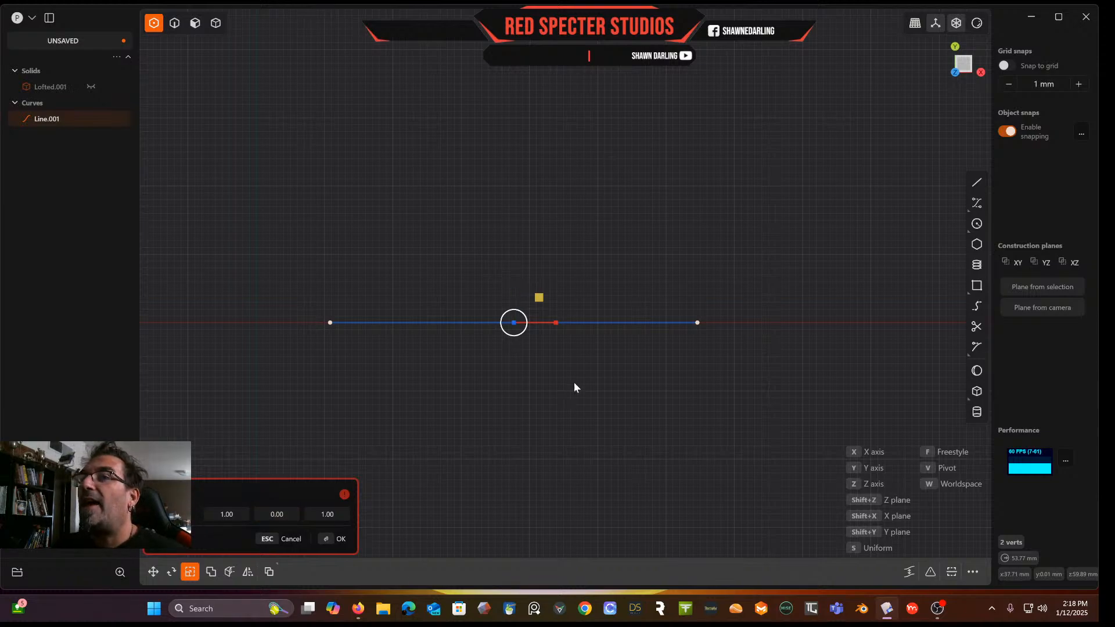
key("Return")
Try extruding the closed half-ellipse region again
middle_click_drag(567, 420, 593, 282)
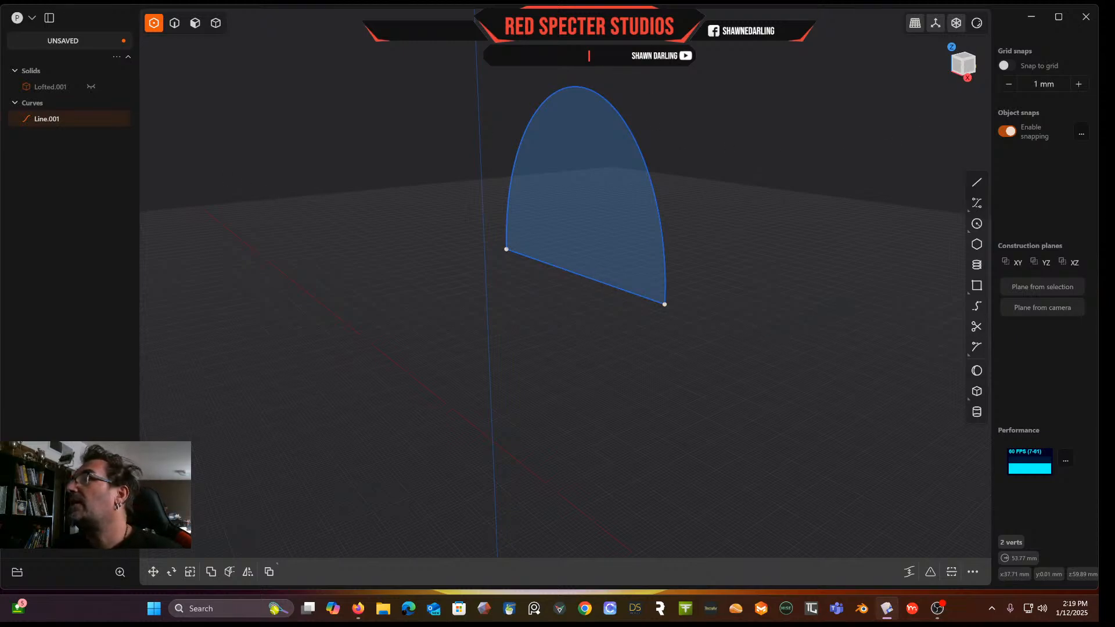
middle_click_drag(906, 261, 696, 208)
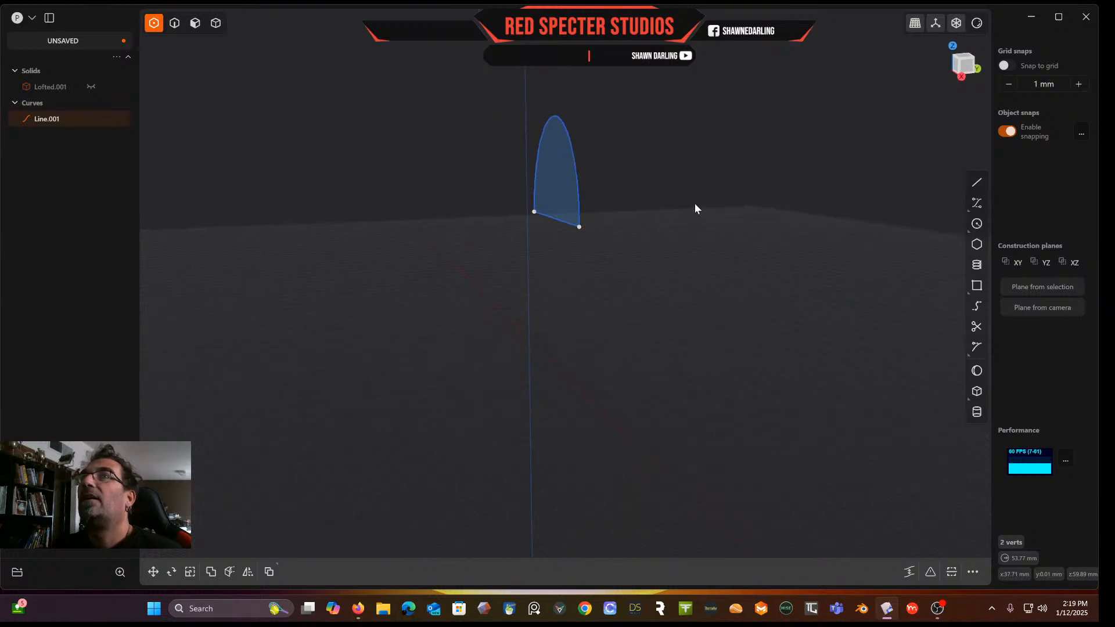
left_click(196, 23)
left_click(559, 186)
key("e")
left_click_drag(608, 187, 540, 219)
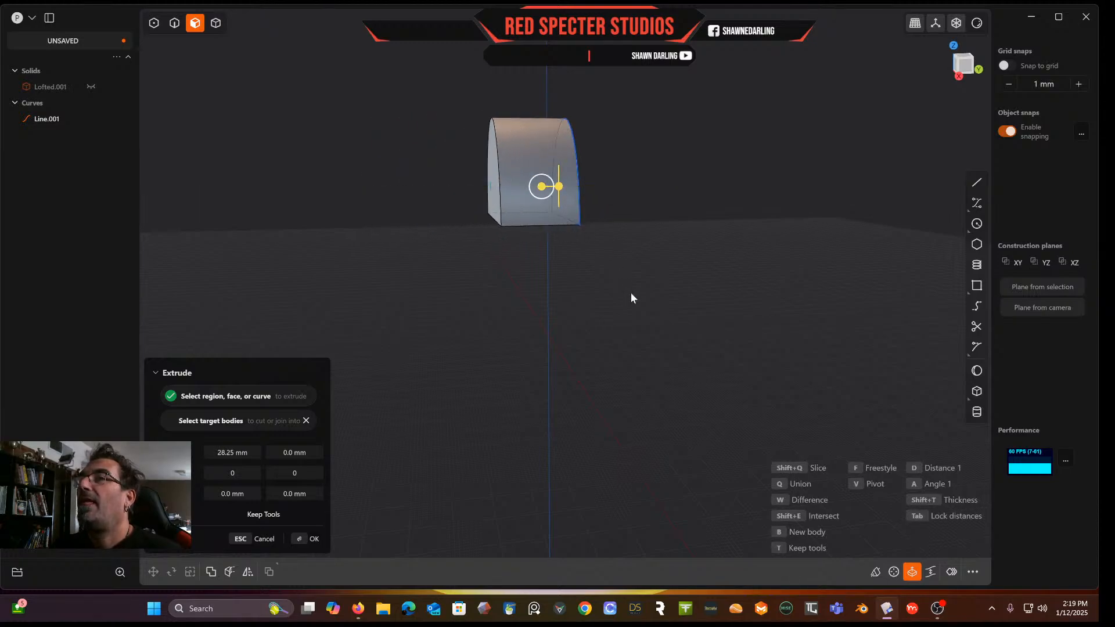
key("Escape")
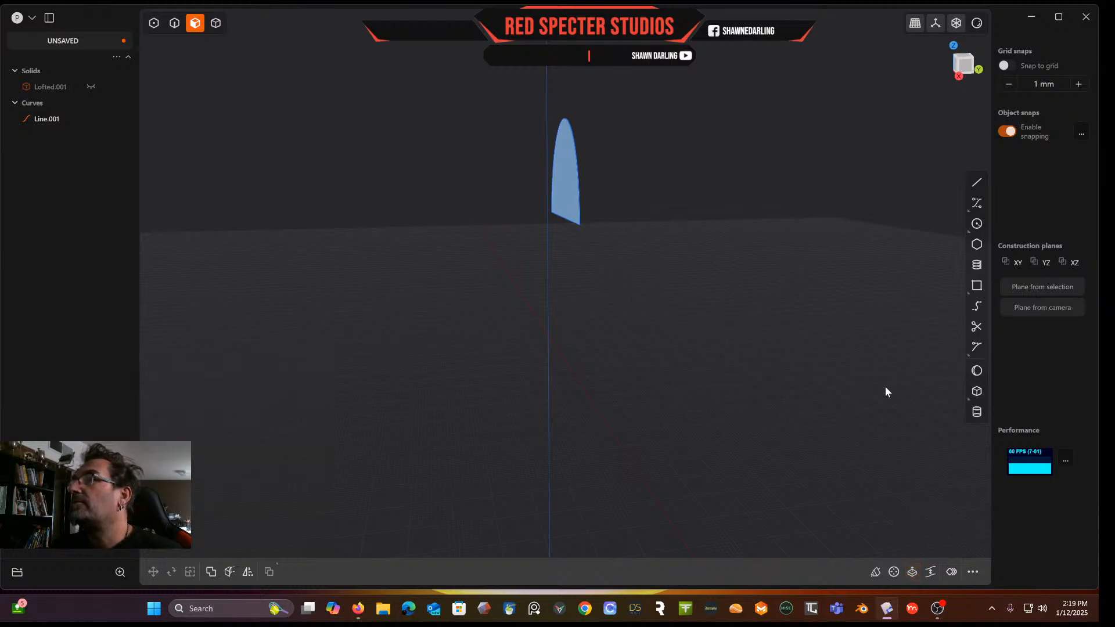
Unhide the lofted solid and extrude the half-ellipse region about 17.4 mm
left_click(91, 86)
key("e")
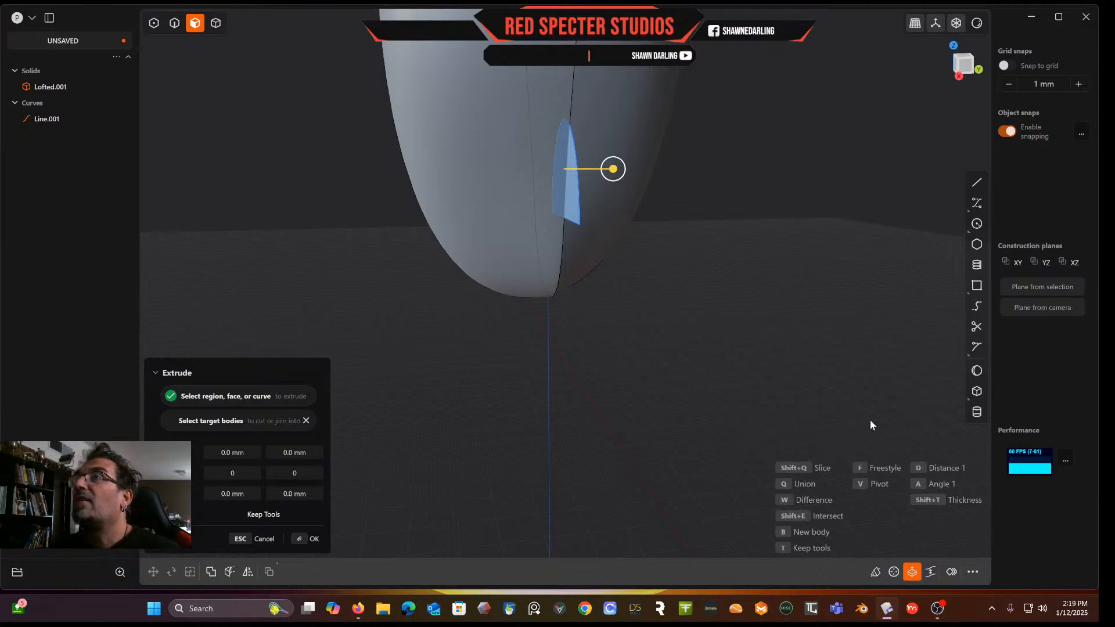
left_click_drag(613, 169, 575, 170)
key("Return")
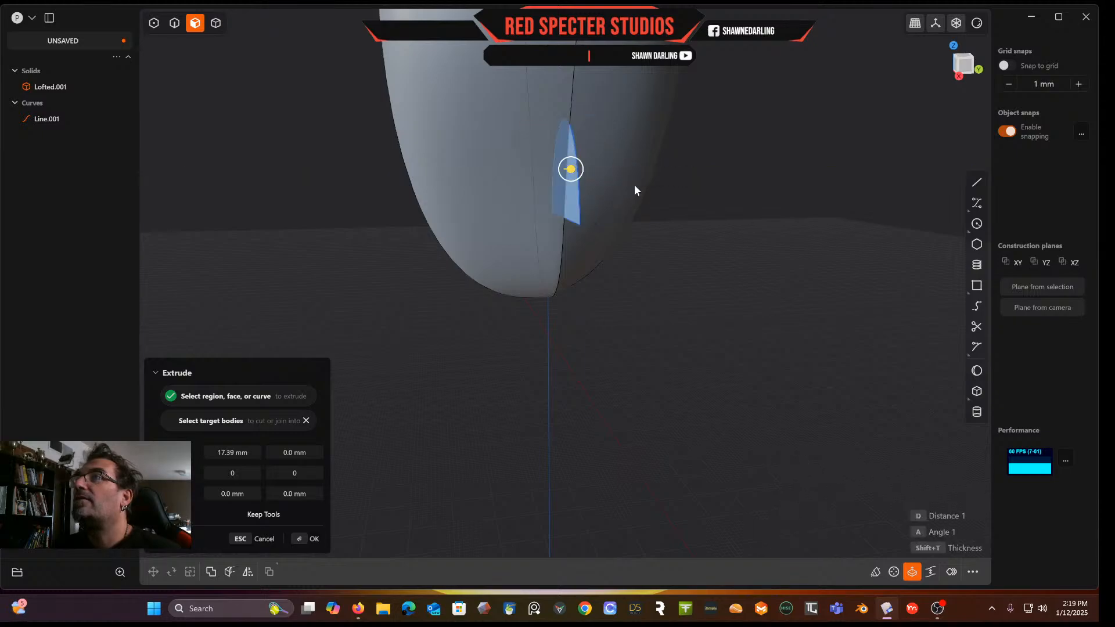
Extrude the half-ellipse region about 27.4 mm into a block and delete the leftover closing line
left_click(573, 173)
key("e")
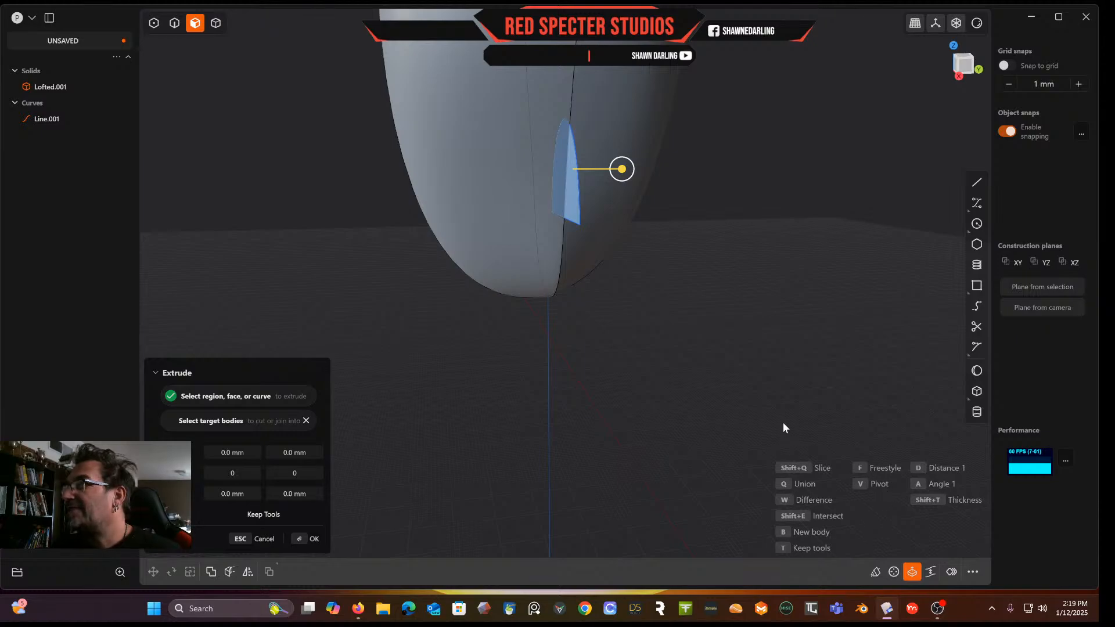
left_click_drag(770, 418, 705, 420)
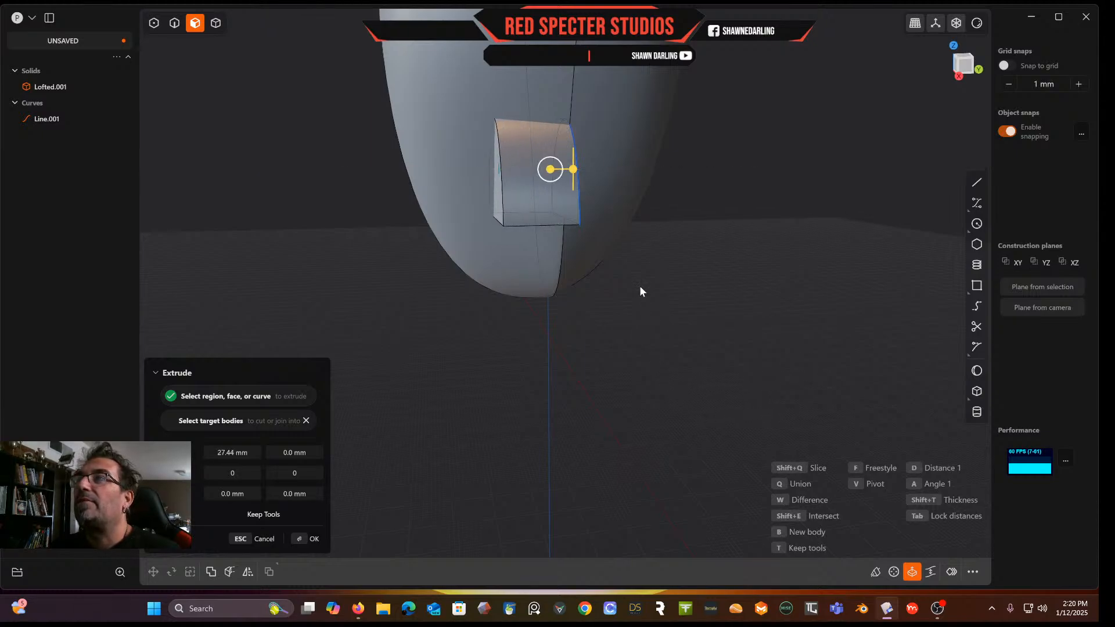
middle_click_drag(641, 285, 604, 283)
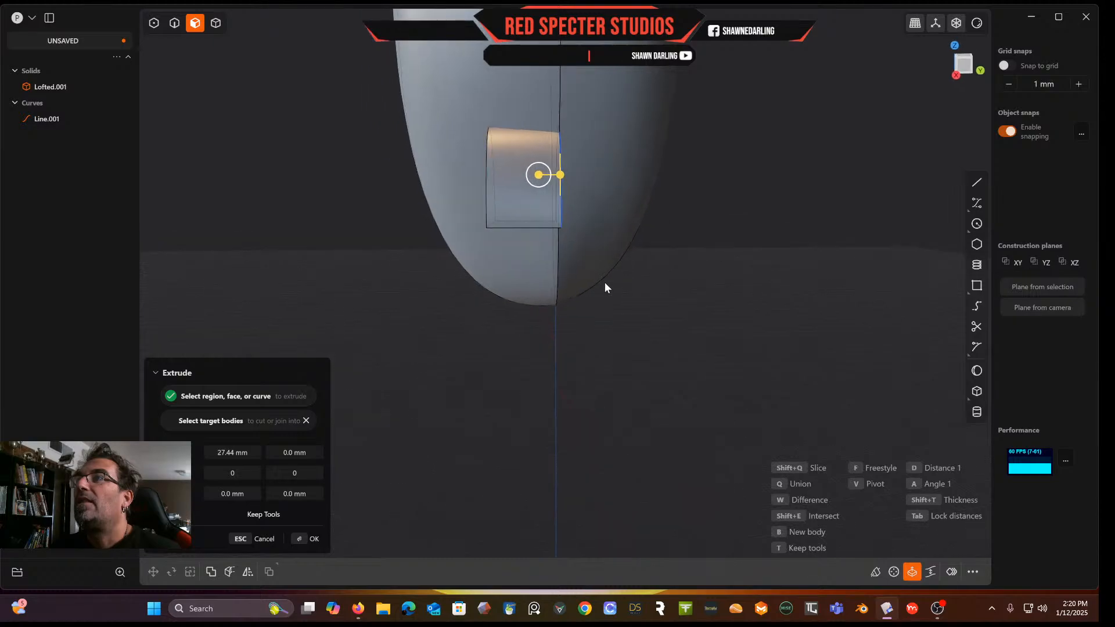
middle_click_drag(605, 239, 565, 247)
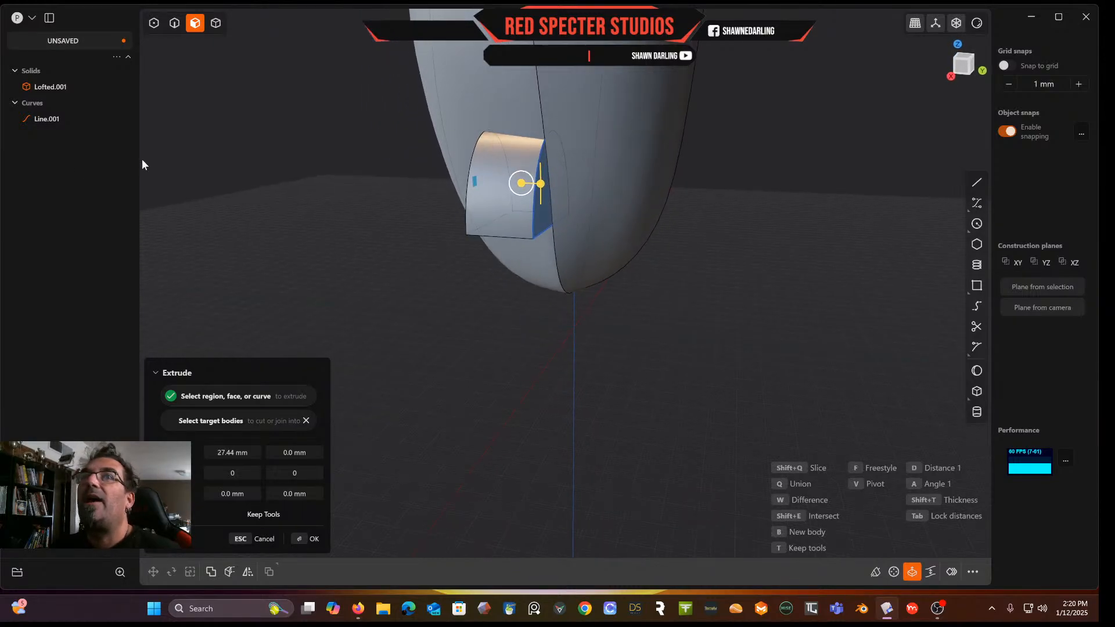
left_click(51, 120)
key("Delete")
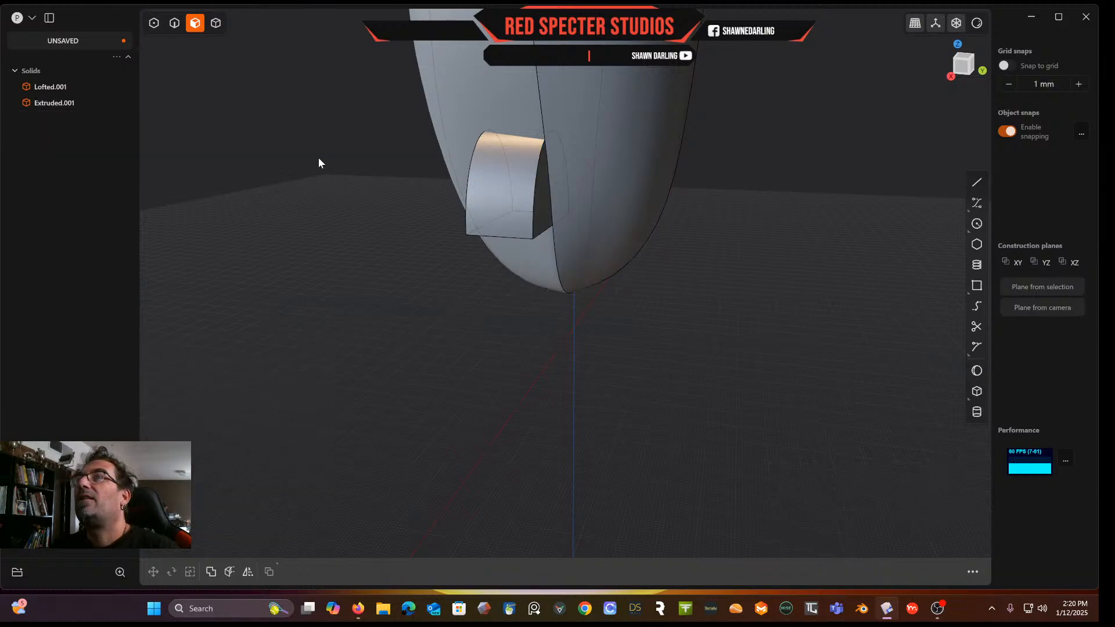
Try offsetting the extruded block's end faces
left_click(548, 188)
left_click_drag(587, 192, 629, 192)
middle_click_drag(628, 192, 550, 182)
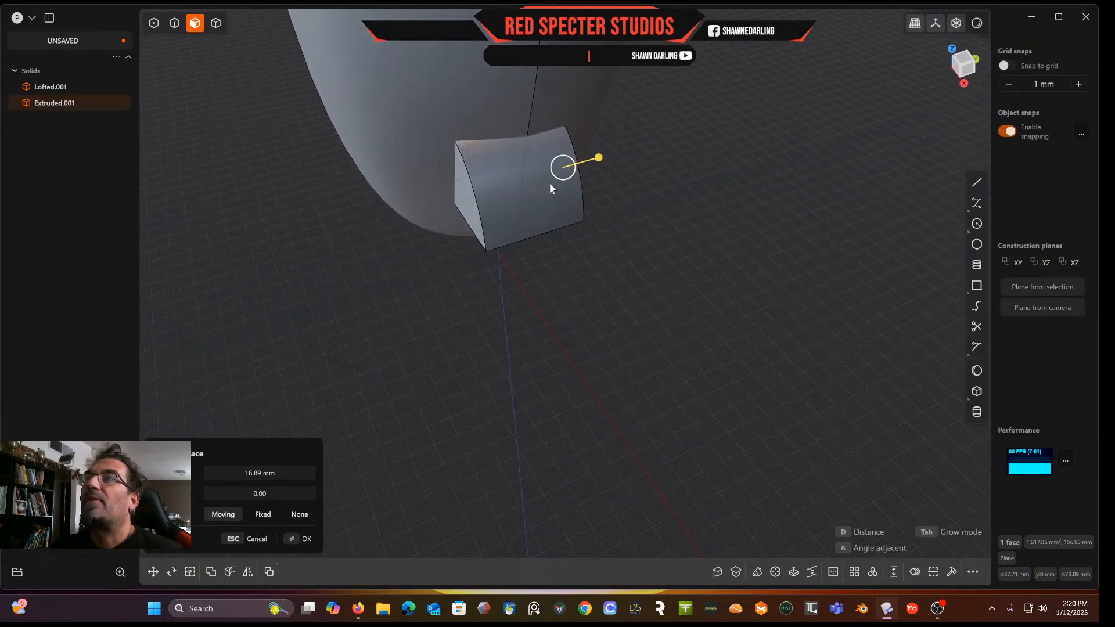
left_click(474, 195)
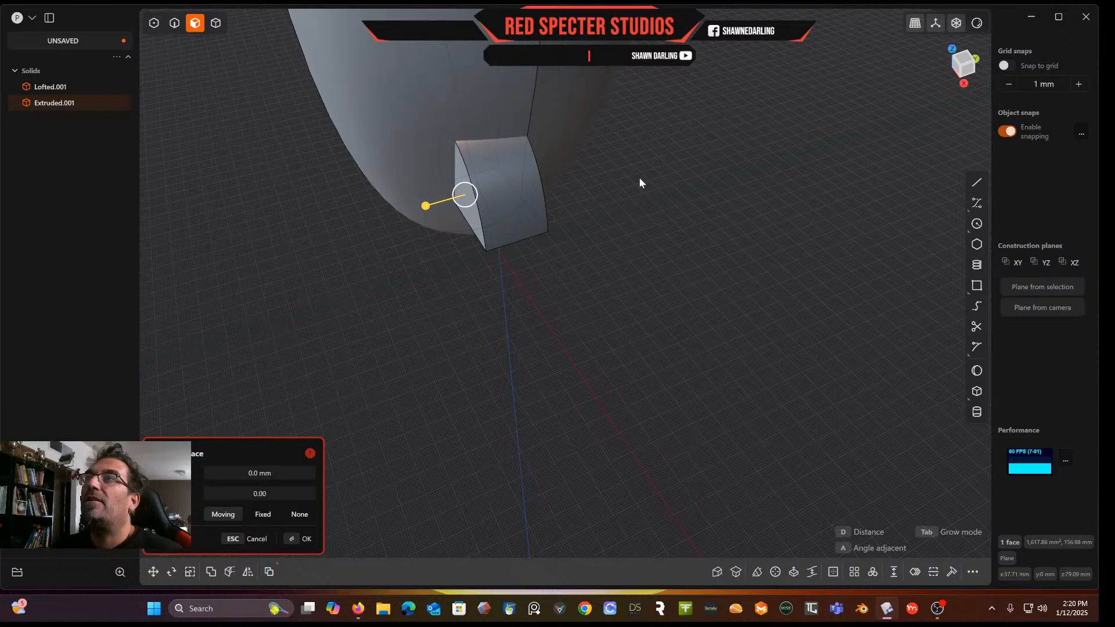
middle_click_drag(626, 183, 554, 169)
left_click(583, 175)
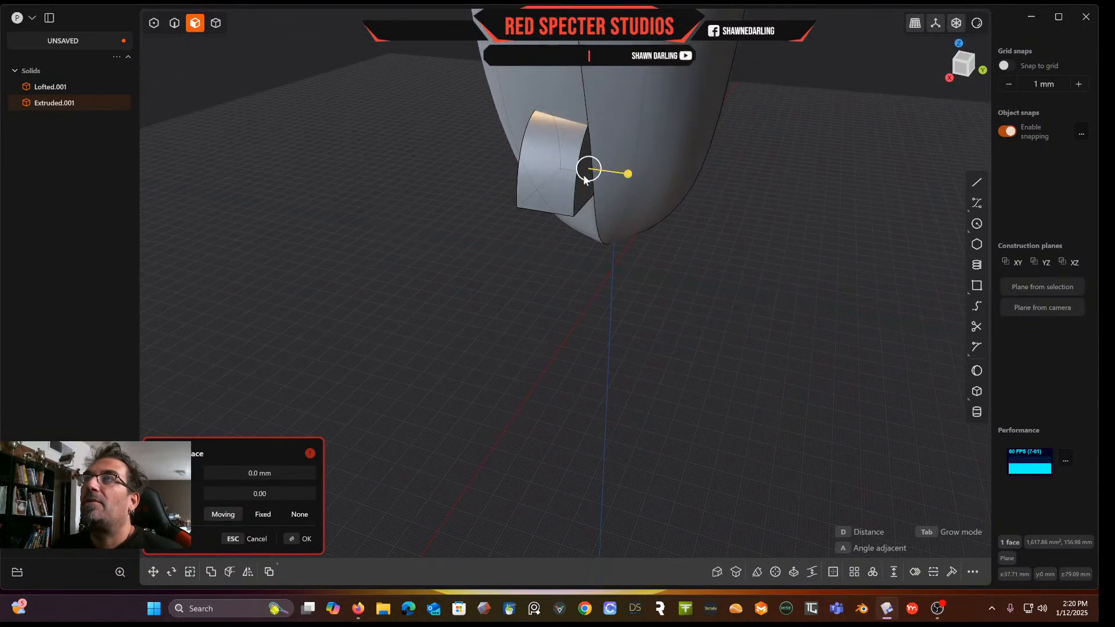
left_click_drag(630, 176, 524, 231)
middle_click_drag(548, 228, 507, 308)
left_click(516, 322)
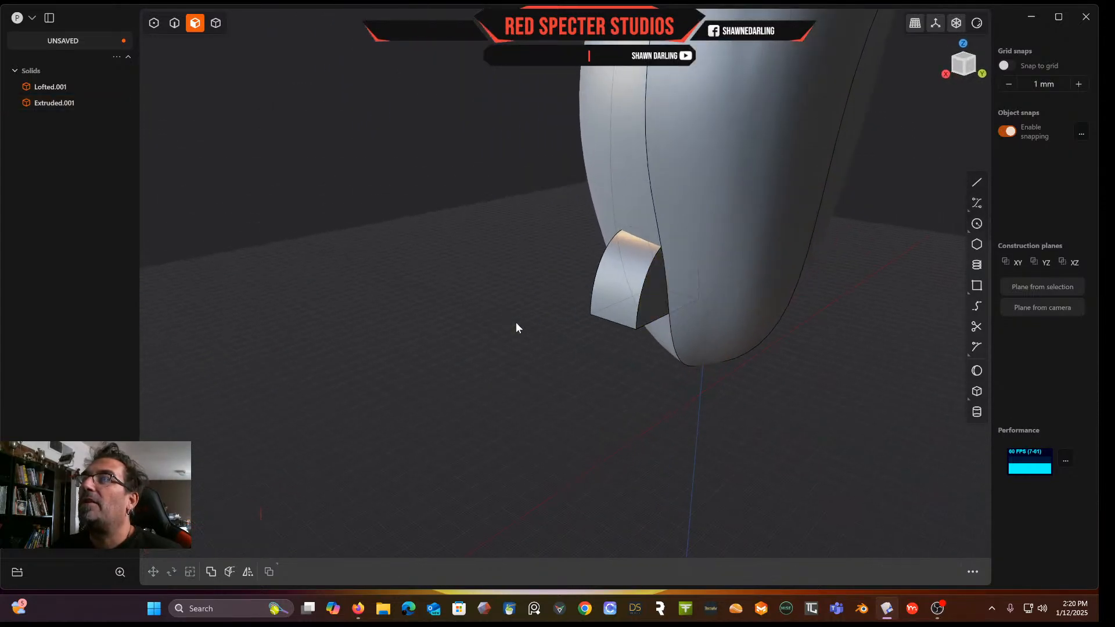
left_click(653, 291)
left_click_drag(685, 300, 738, 313)
middle_click_drag(556, 365, 714, 214)
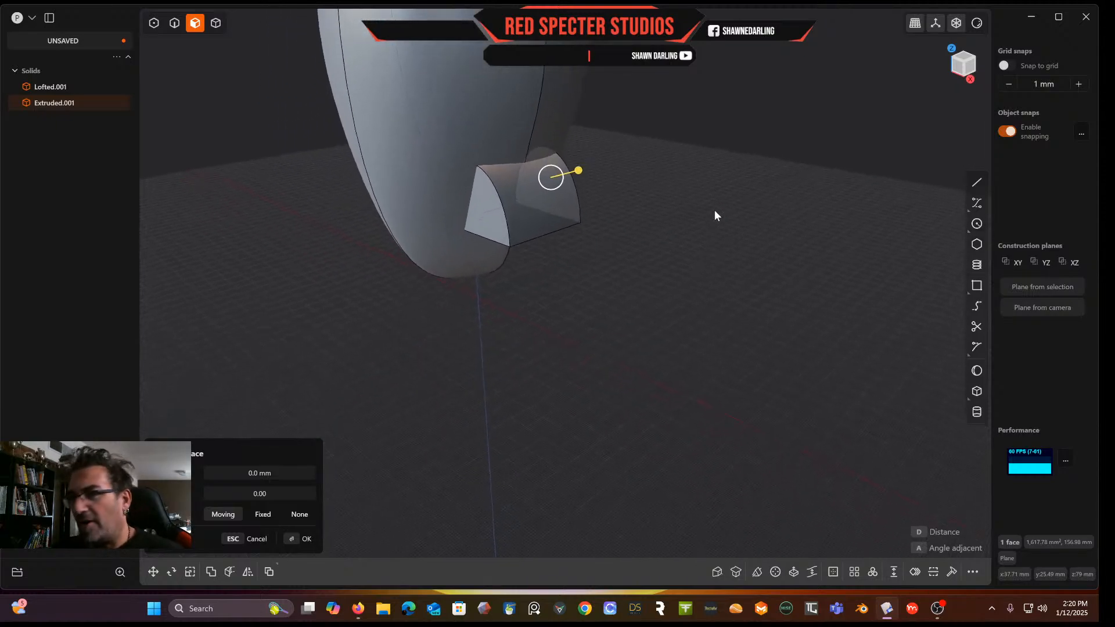
left_click(345, 287)
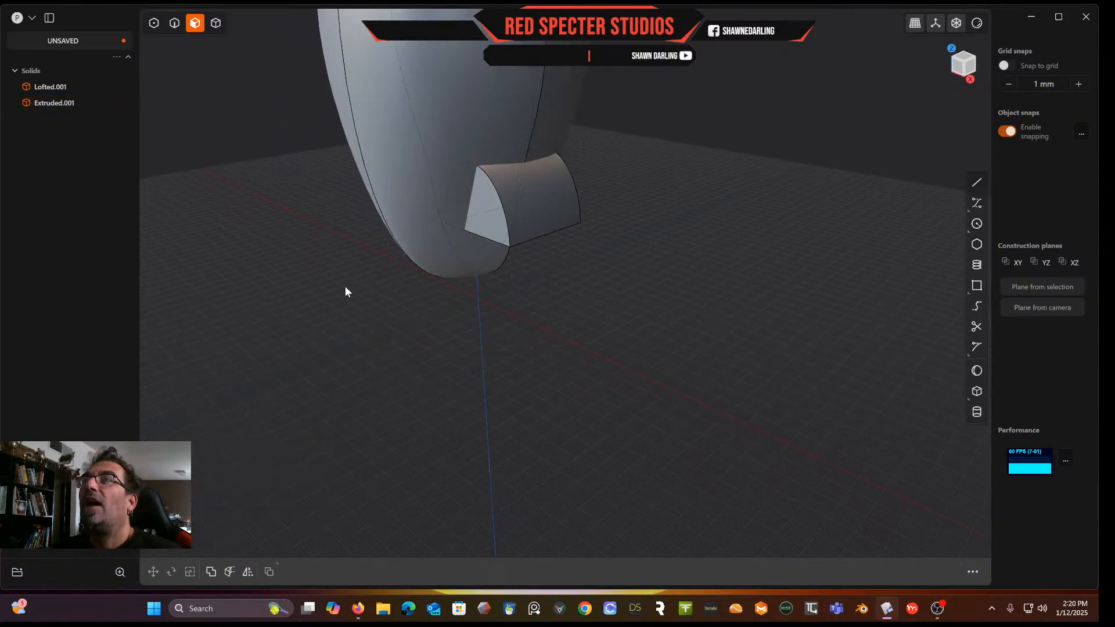
middle_click_drag(345, 287, 453, 321)
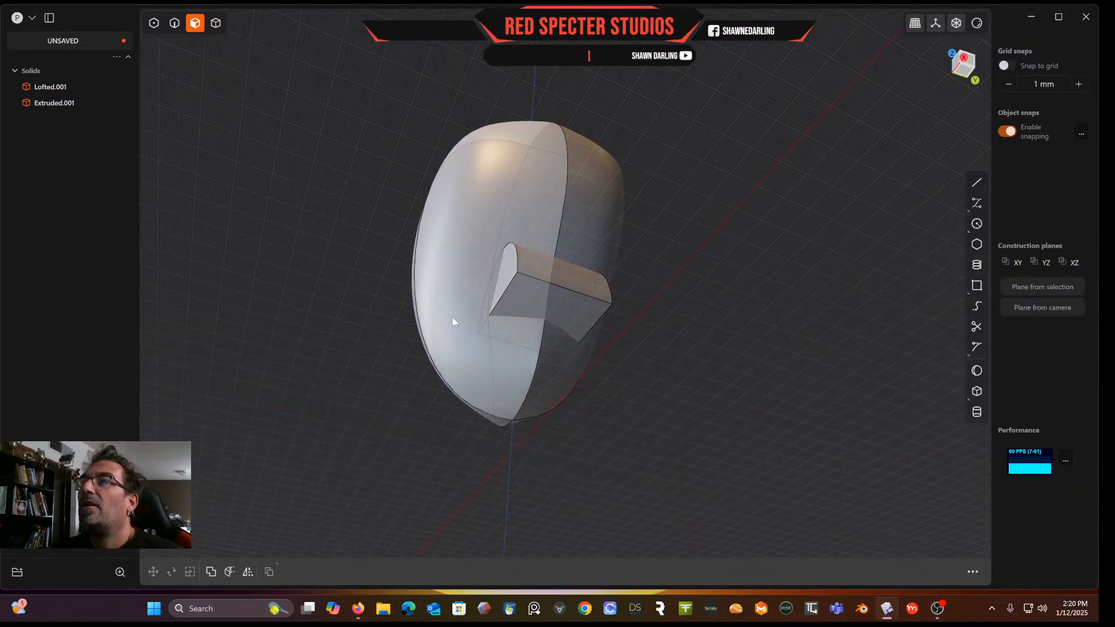
Fillet the block's two upper edges about 19.75 mm
left_click(174, 22)
left_click(517, 251)
key("f")
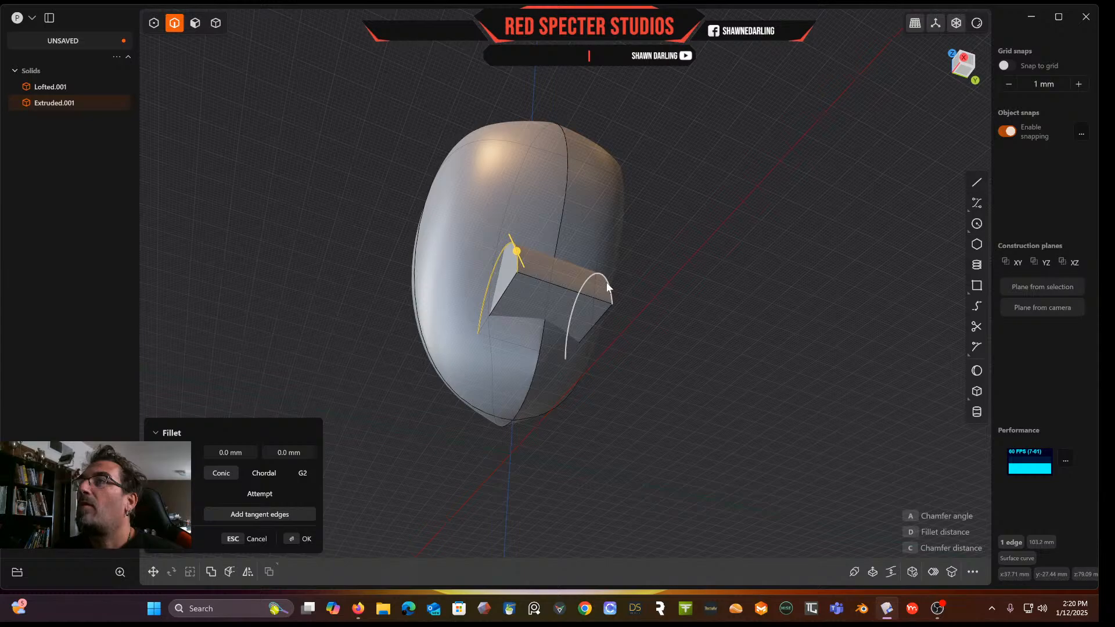
left_click(607, 286)
middle_click_drag(584, 271, 621, 328)
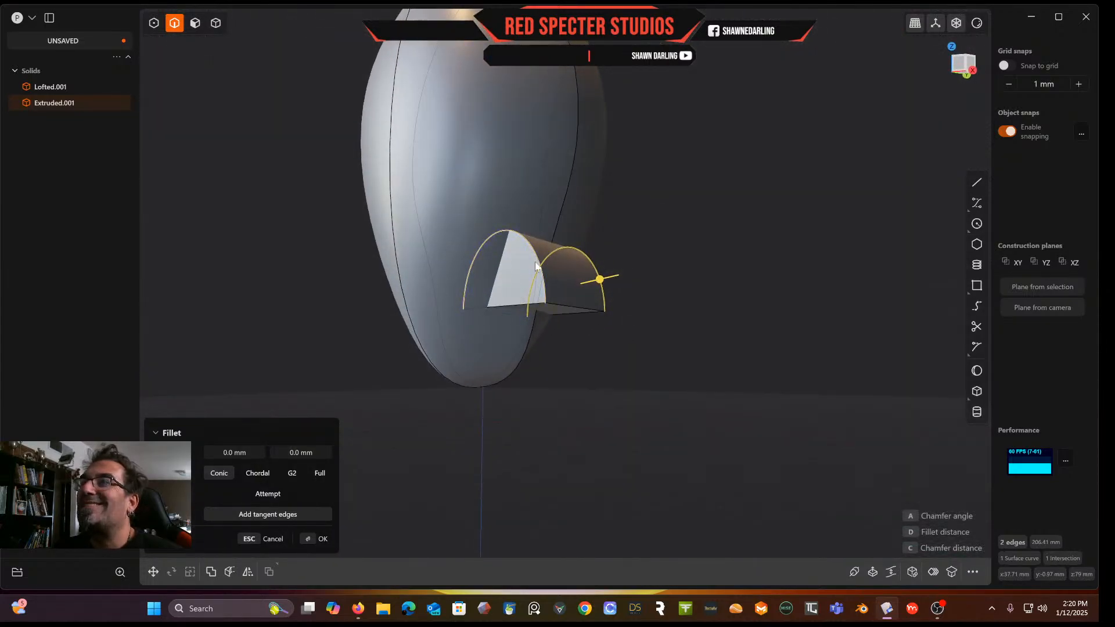
scroll(534, 255, "up", 4)
middle_click_drag(534, 255, 527, 296)
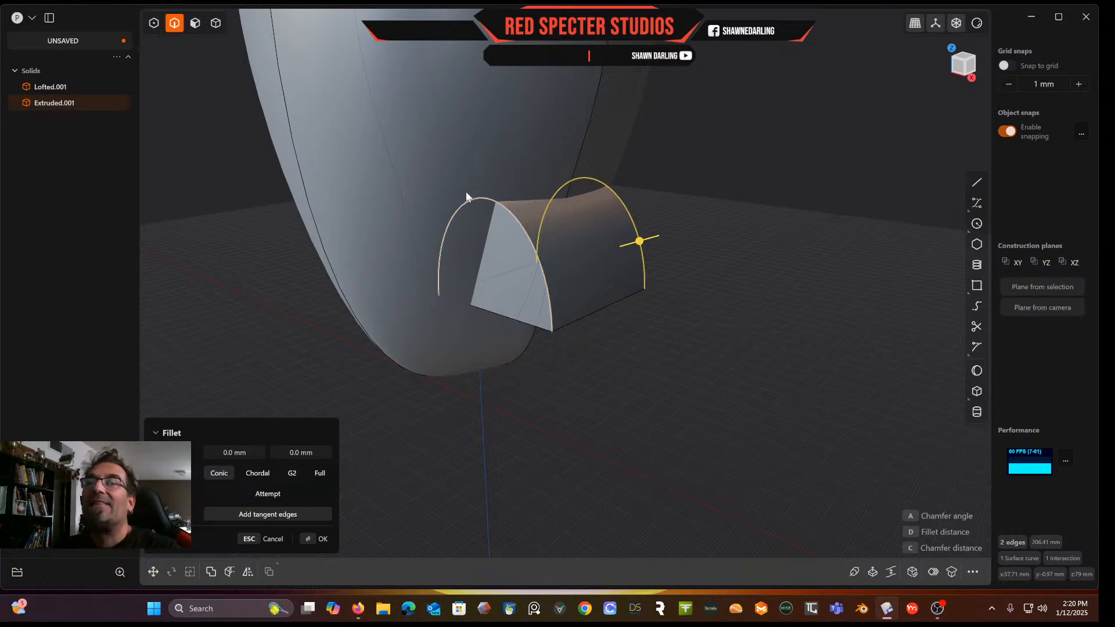
left_click_drag(641, 242, 691, 228)
middle_click_drag(695, 219, 691, 183)
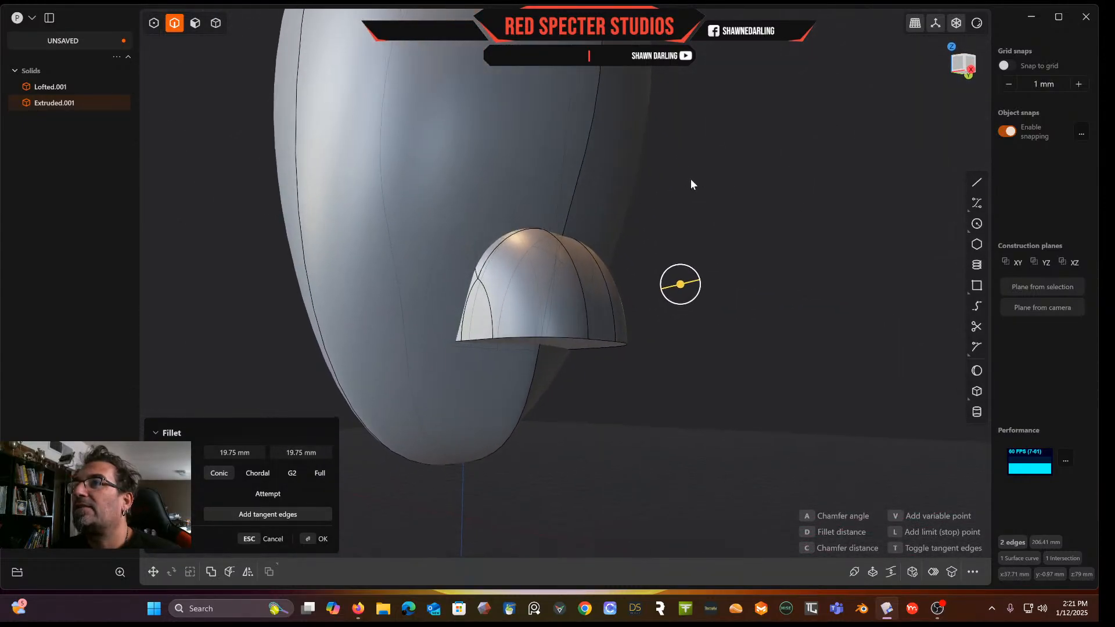
key("Return")
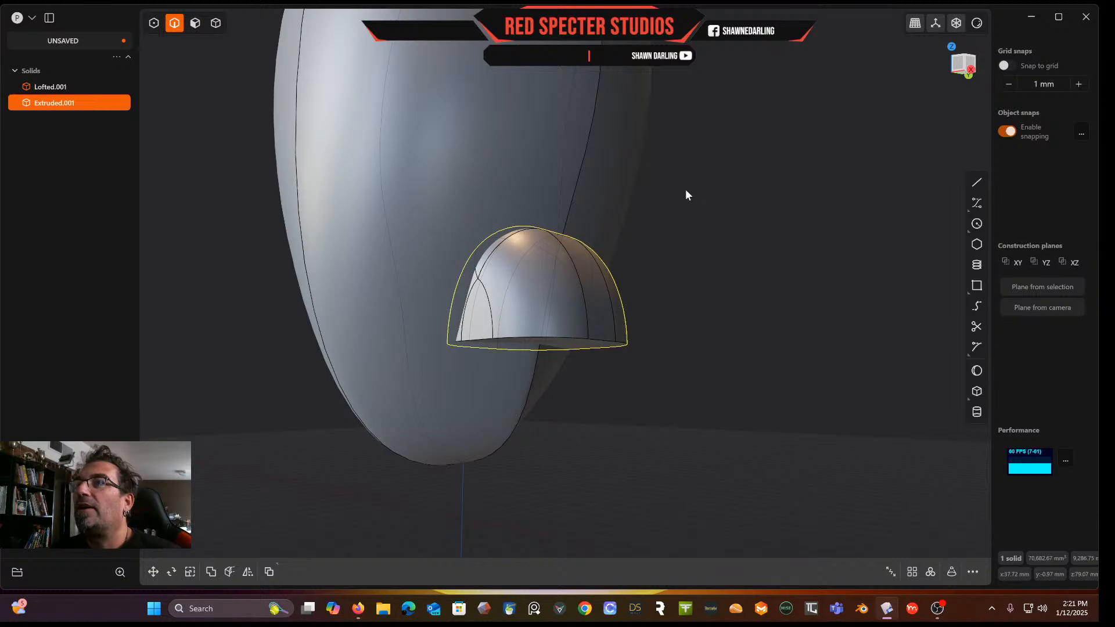
Undo the fillet and cancel the Fillet command from a front view
key("ctrl+z")
middle_click_drag(430, 256, 517, 245)
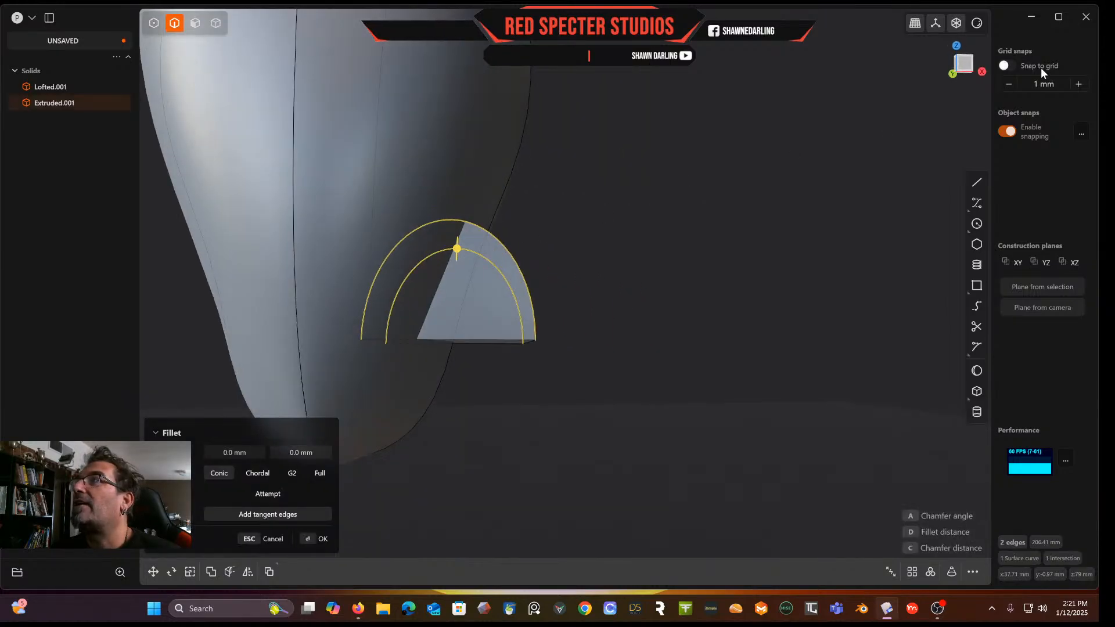
left_click(964, 68)
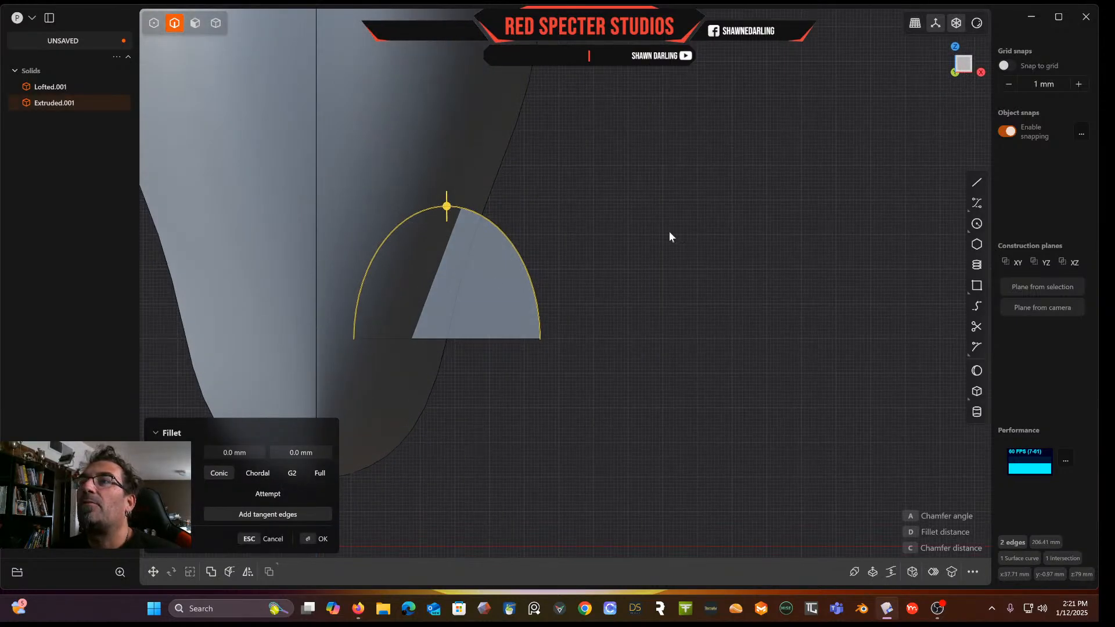
key("Escape")
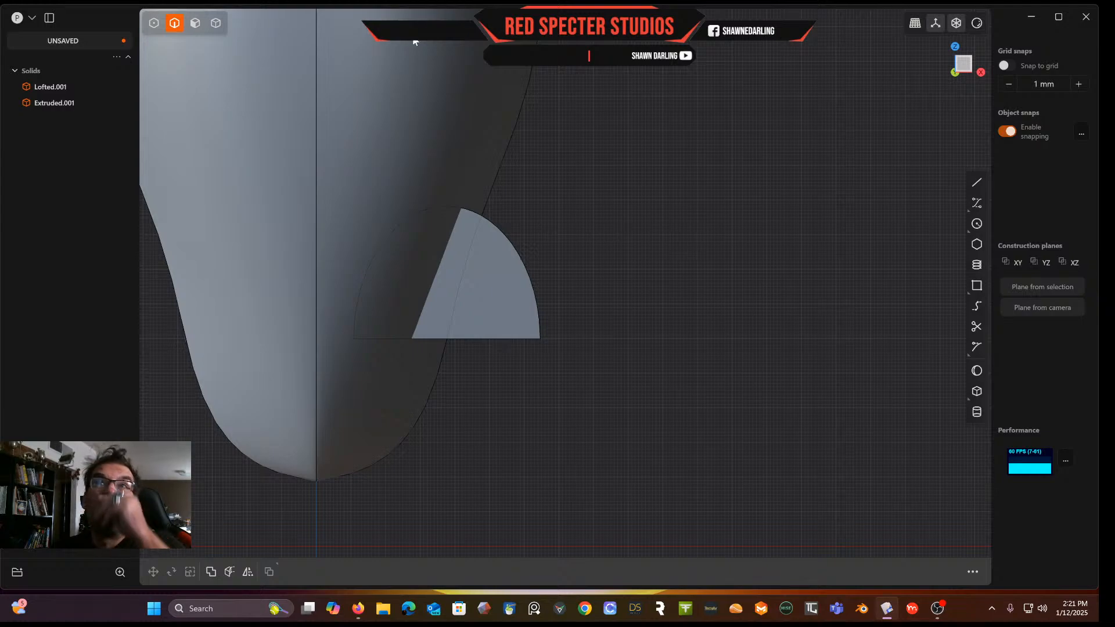
Draw a vertical line about 73 mm long through the apex of the half-ellipse block
left_click(215, 24)
left_click(487, 316)
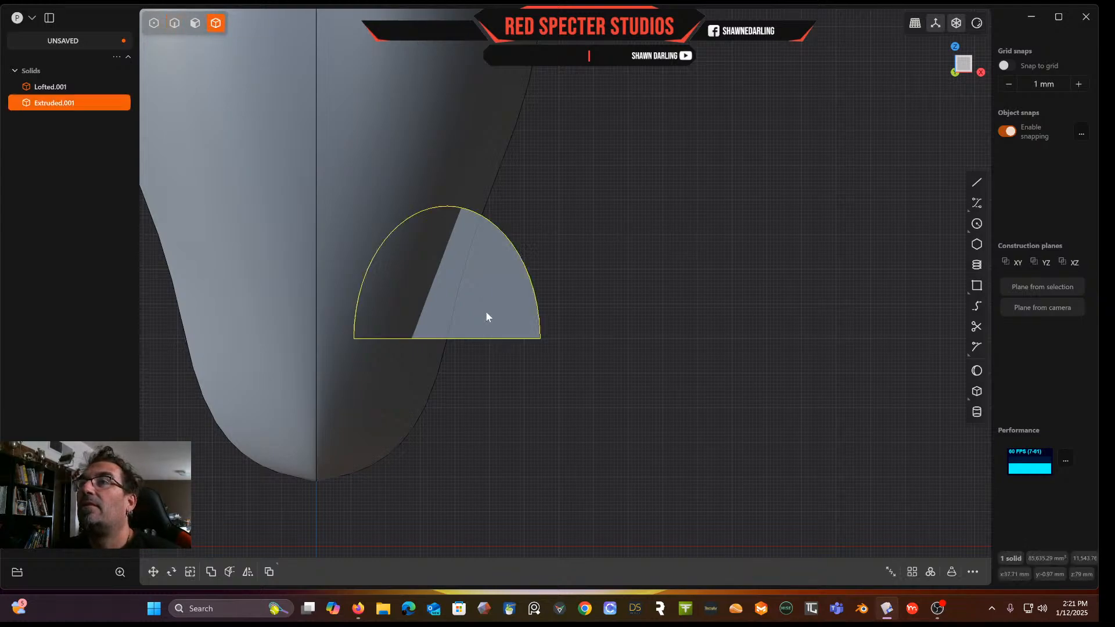
left_click(979, 184)
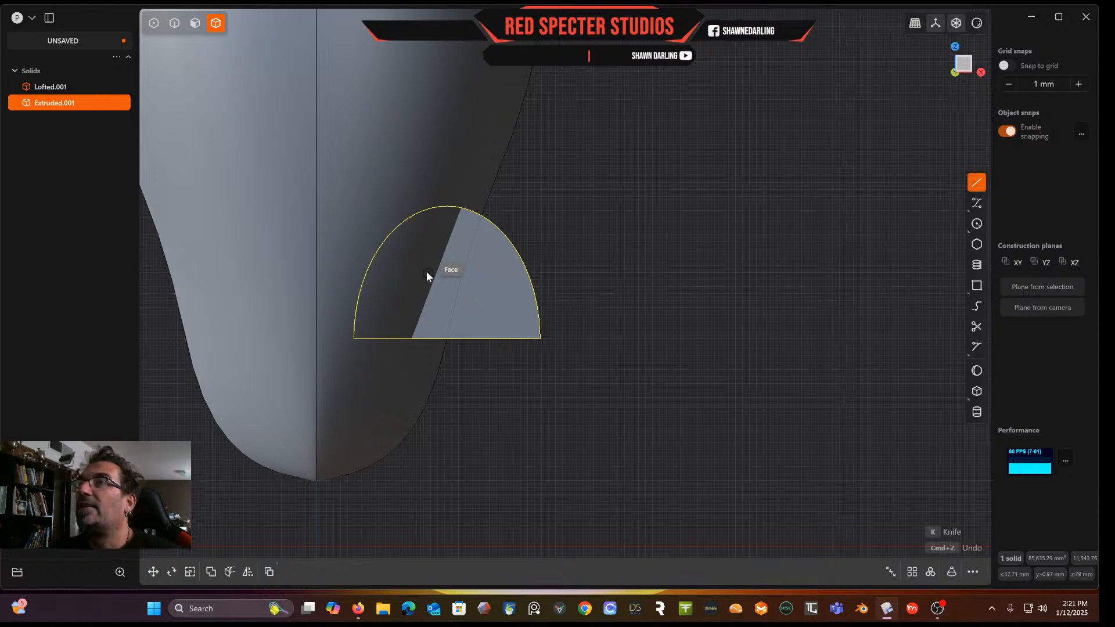
left_click(448, 205)
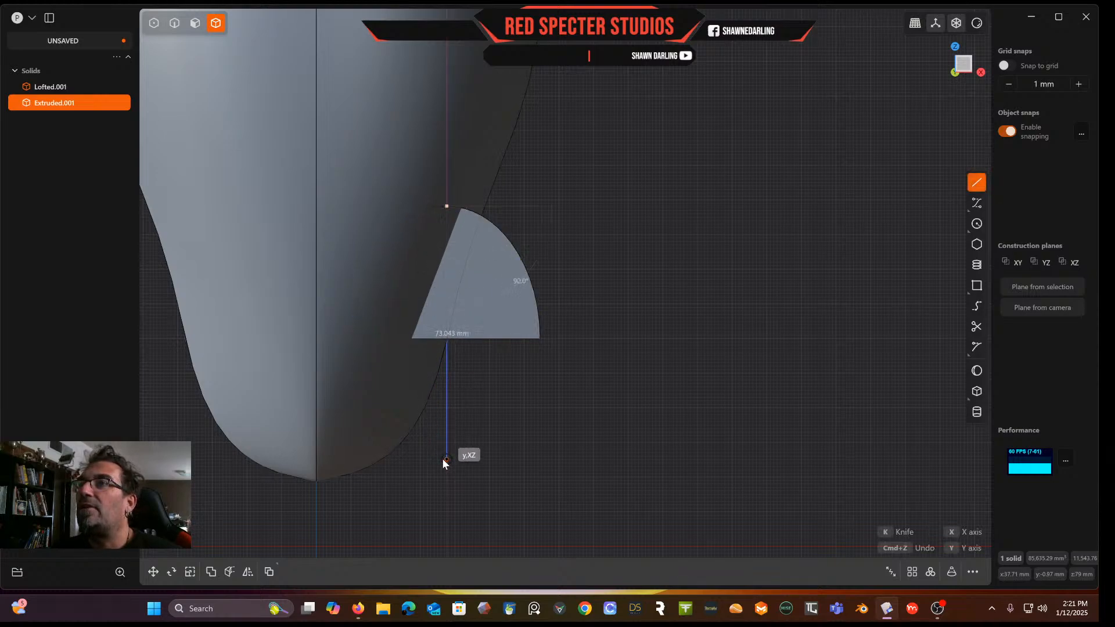
left_click(446, 459)
key("Escape")
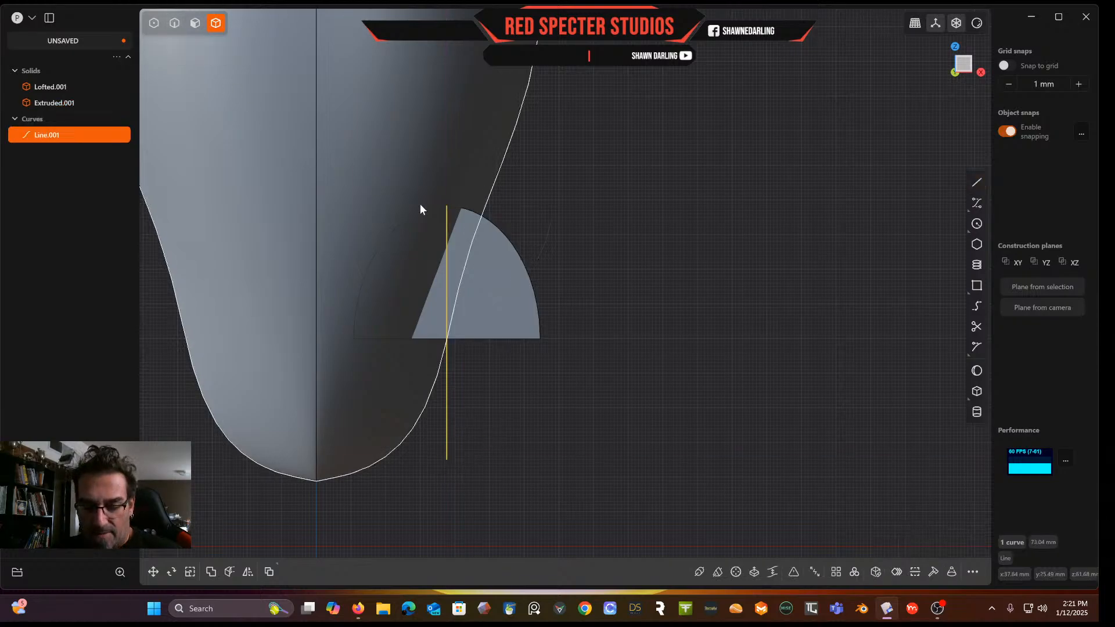
Move the vertical line about 8.67 mm along the Z axis
key("g")
key("z")
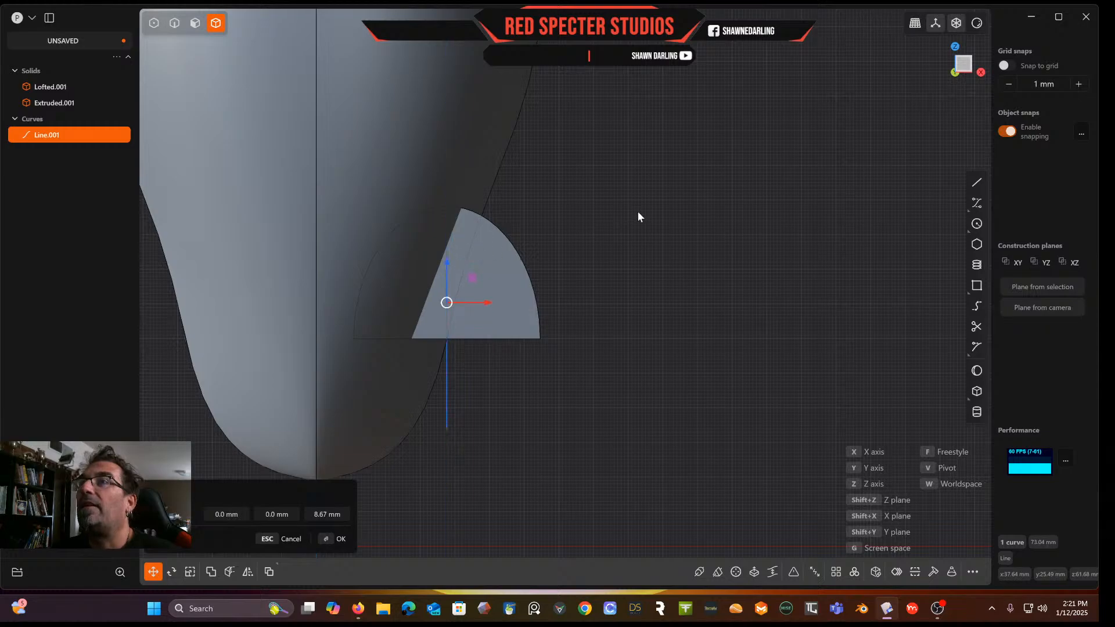
left_click(636, 213)
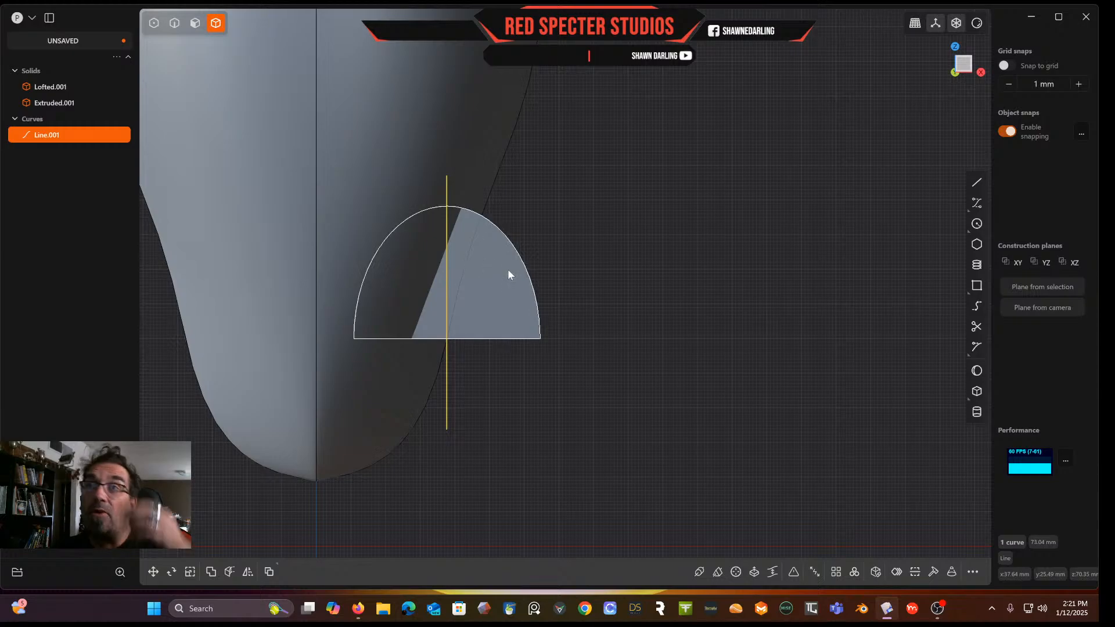
mouse_move(508, 269)
middle_mouse_down()
mouse_move(515, 230)
mouse_move(477, 246)
mouse_move(407, 238)
mouse_move(604, 249)
mouse_move(569, 195)
mouse_move(517, 249)
middle_mouse_up()
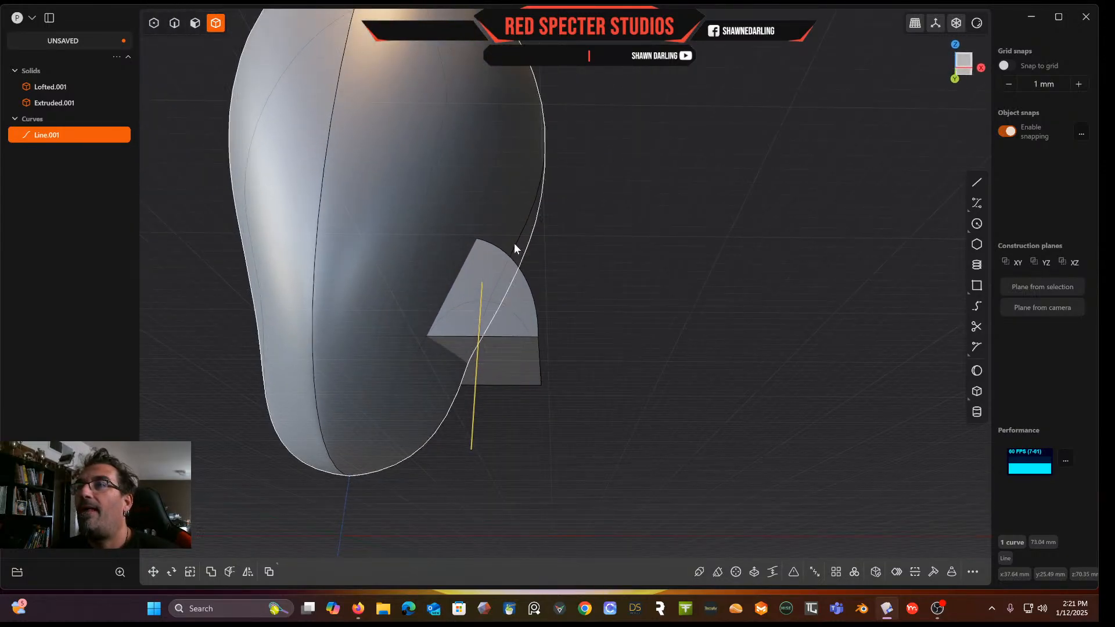
Delete the vertical line
middle_click_drag(514, 243, 423, 304)
left_click(763, 267)
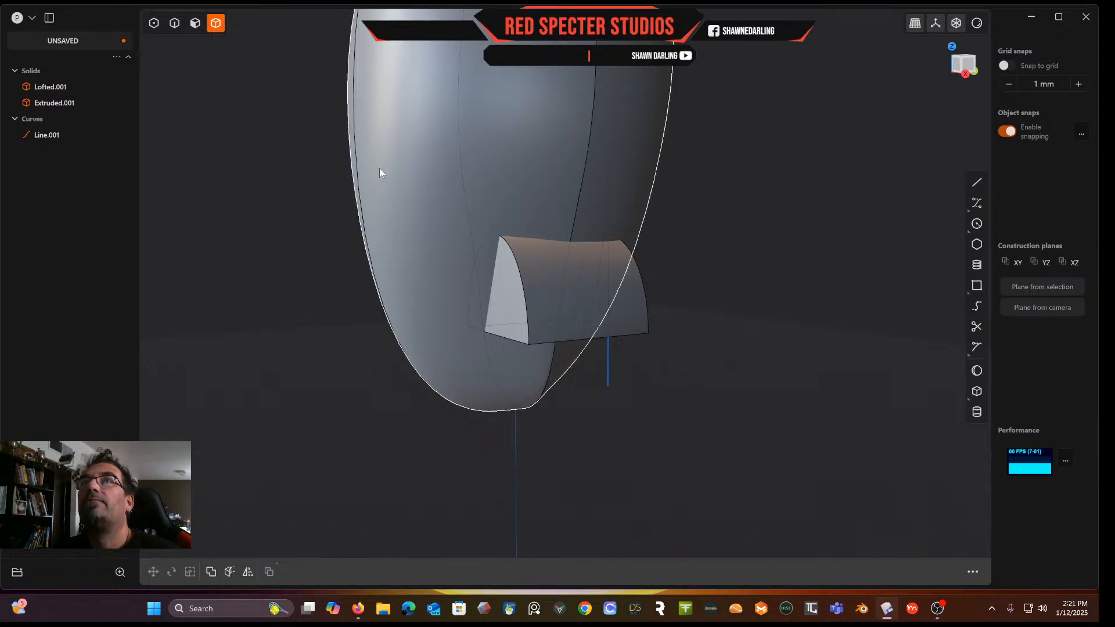
left_click(175, 25)
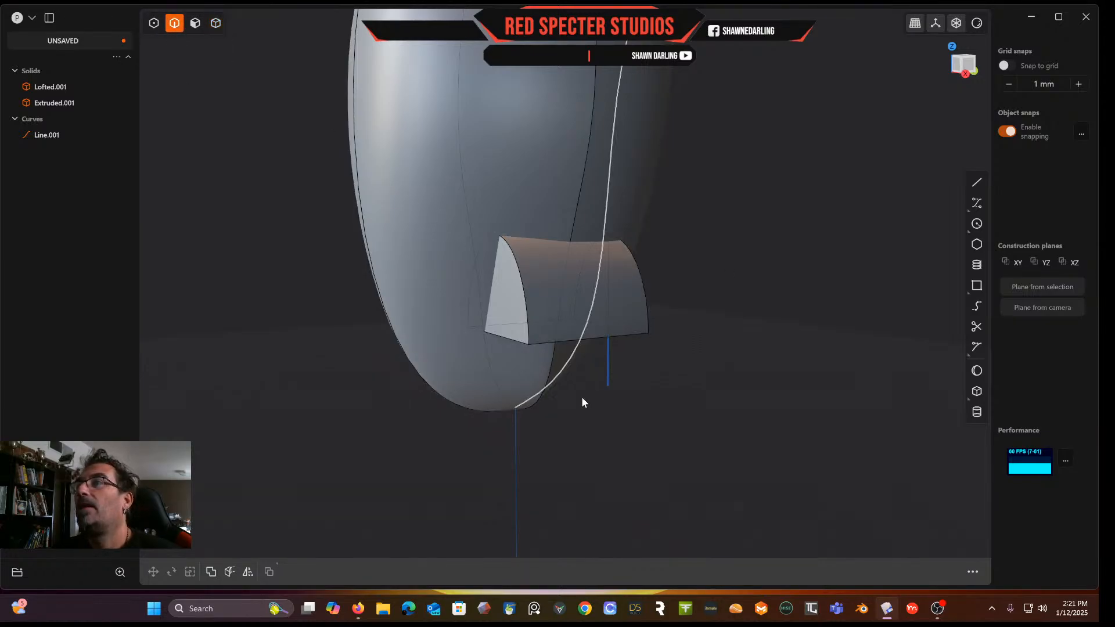
left_click(608, 382)
key("Delete")
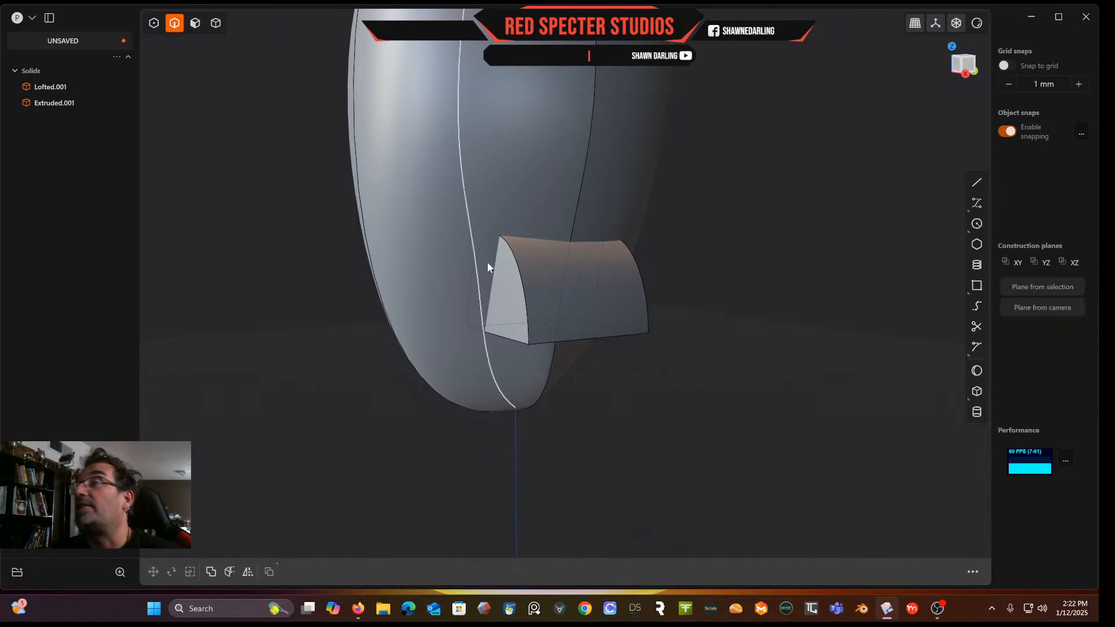
Offset the block's outer half-ellipse end face about 21.2 mm
left_click(195, 25)
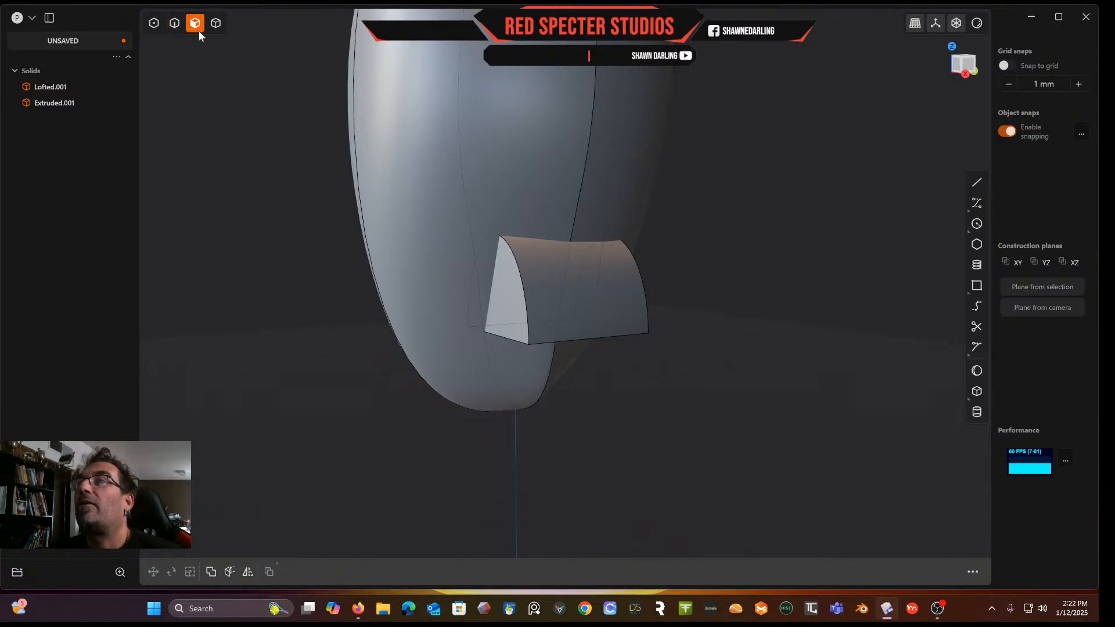
left_click(515, 286)
key("o")
left_click_drag(471, 294, 409, 301)
middle_click_drag(547, 302, 714, 286)
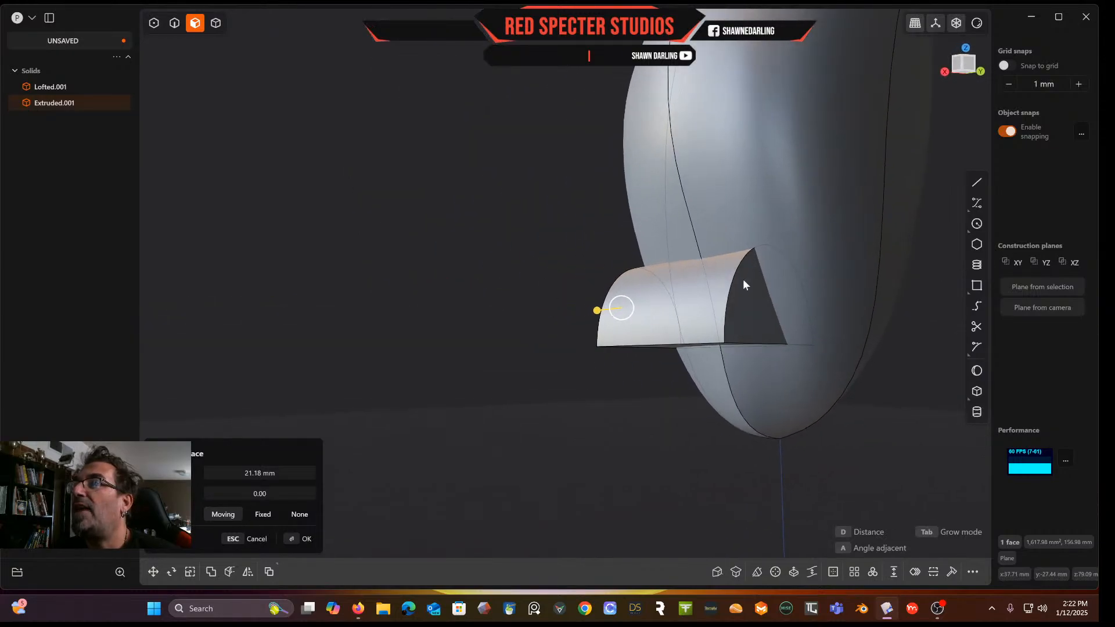
left_click(752, 304)
key("Escape")
Offset the block's opposite half-ellipse end face
left_click(744, 322)
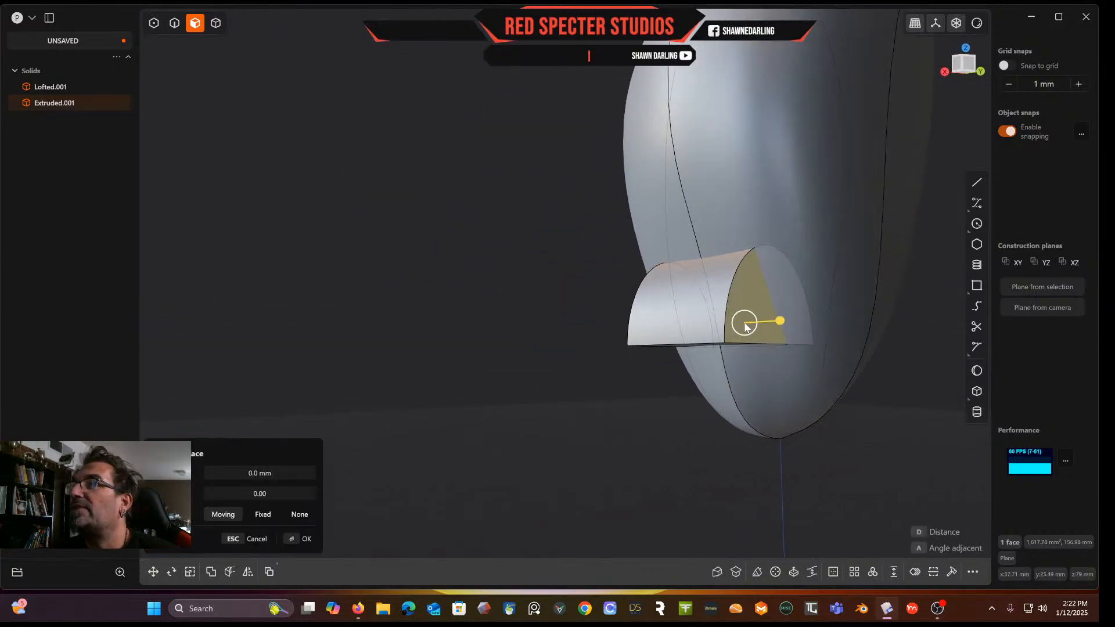
middle_click_drag(746, 326, 808, 378)
left_click_drag(782, 330, 821, 330)
middle_click_drag(821, 330, 689, 269)
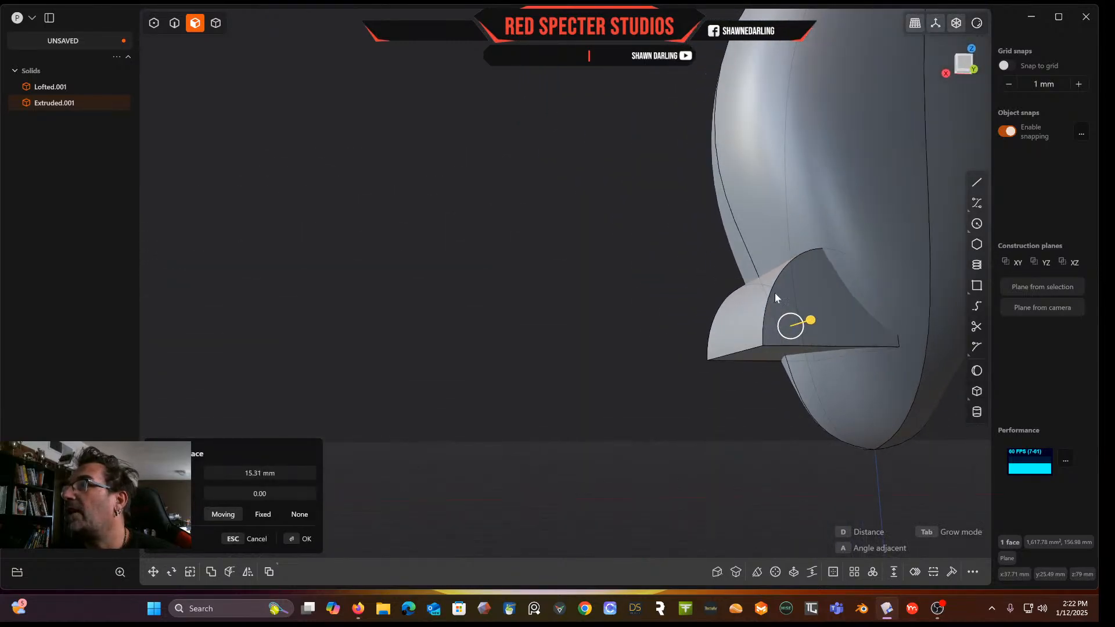
left_click_drag(813, 322, 796, 324)
middle_click_drag(796, 324, 722, 404)
right_click(762, 382)
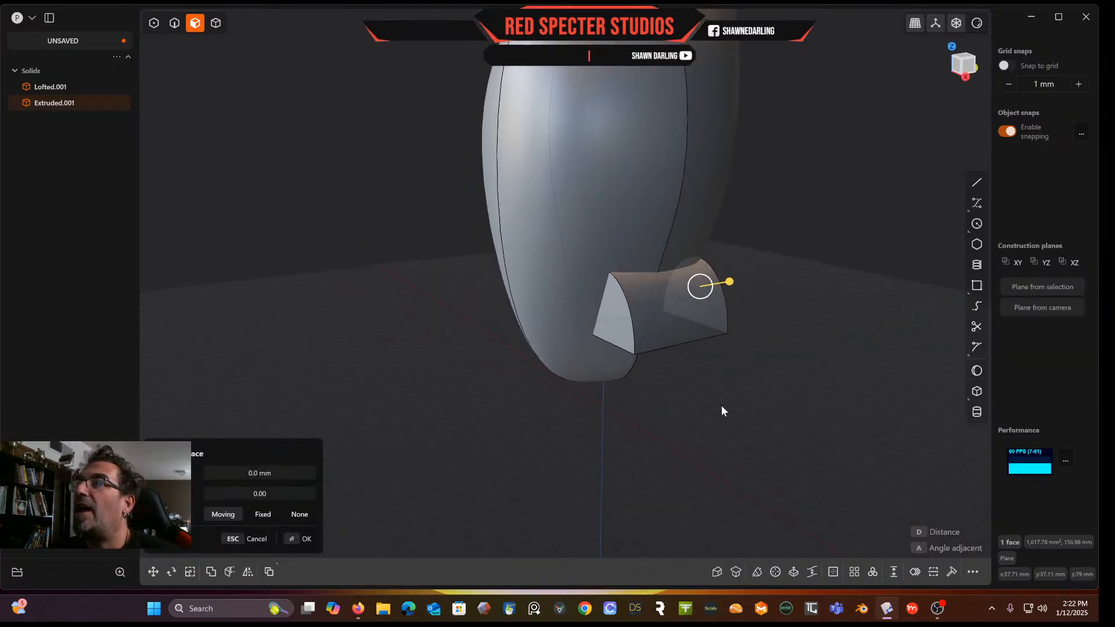
left_click(724, 392)
scroll(705, 287, "up", 3)
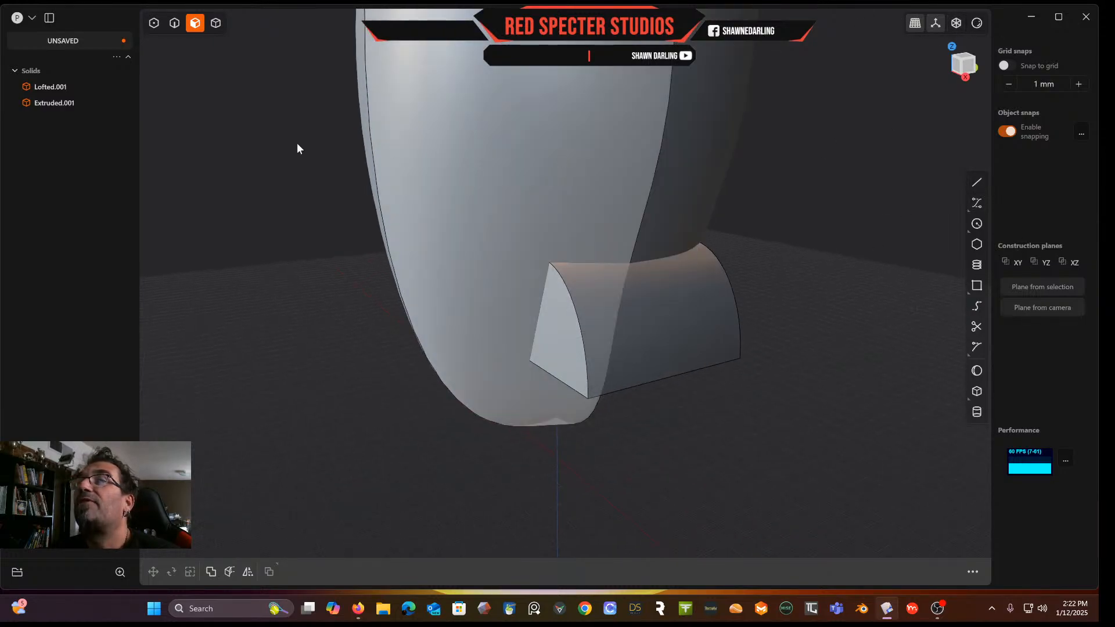
Fillet both half-ellipse arc edges of the block about 21.7 mm
left_click(174, 23)
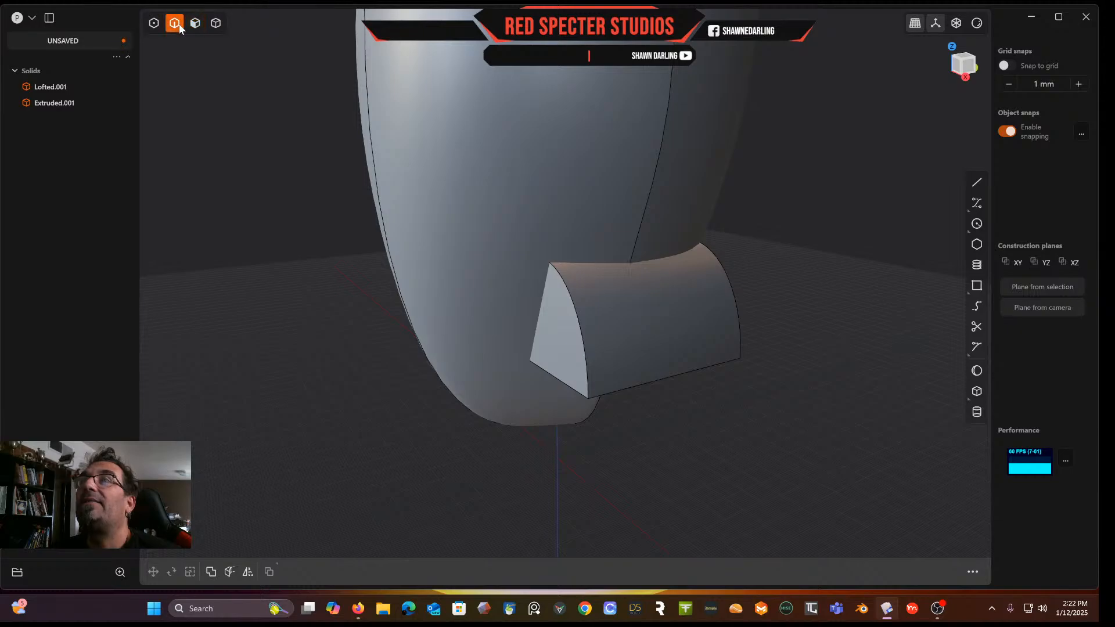
left_click(587, 365)
key("f")
left_click(733, 321)
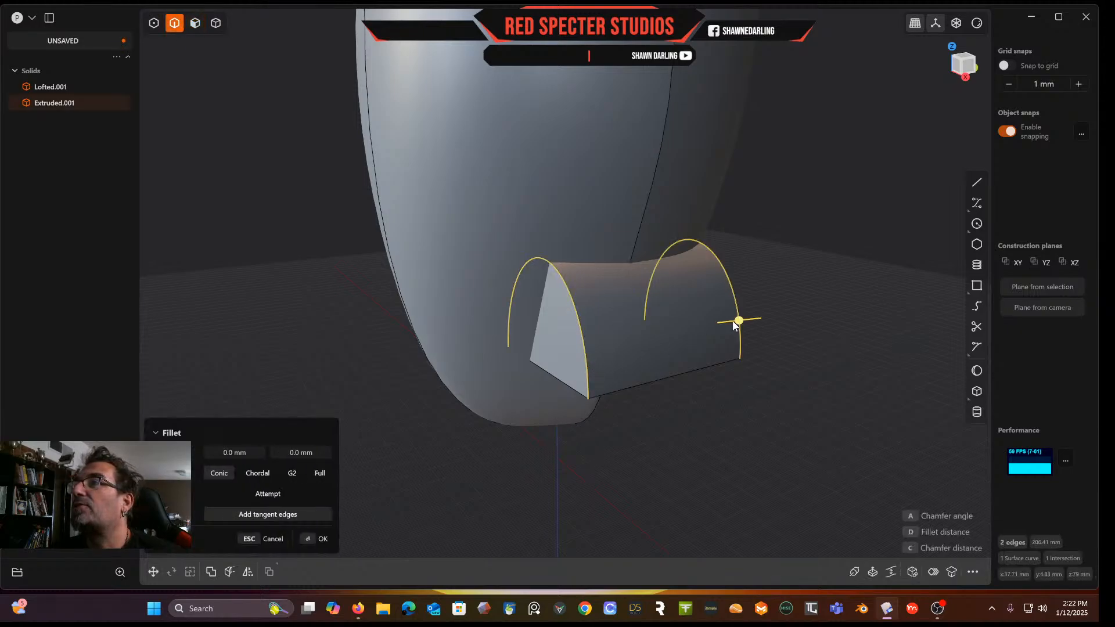
left_click_drag(734, 319, 808, 315)
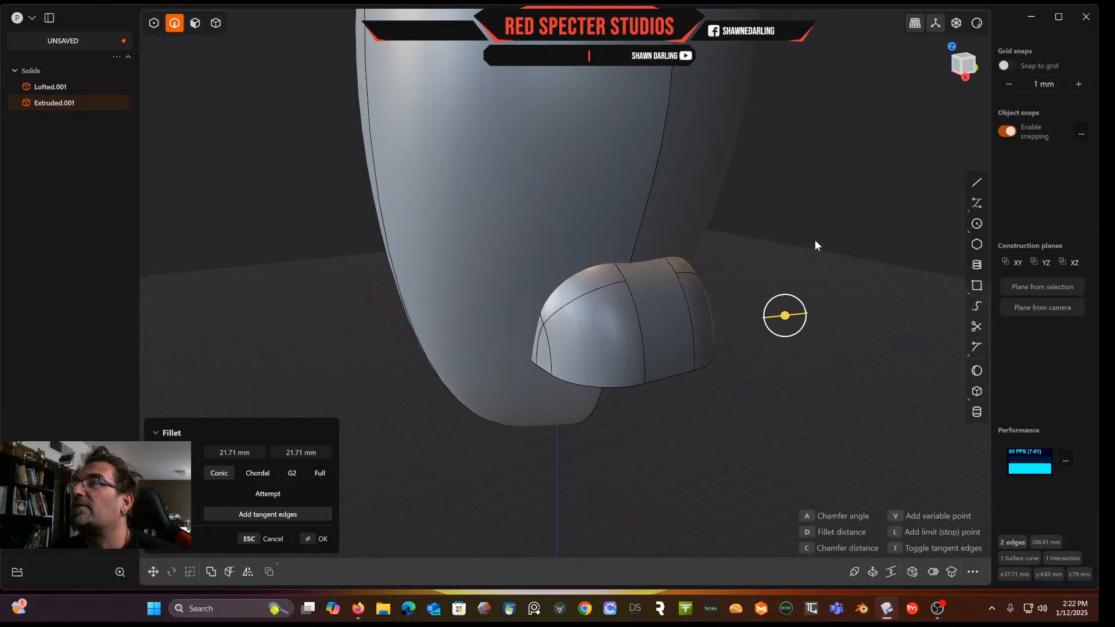
key("Return")
Draw a circle about 42.6 mm on the flat face beneath the block
middle_click_drag(795, 253, 638, 183)
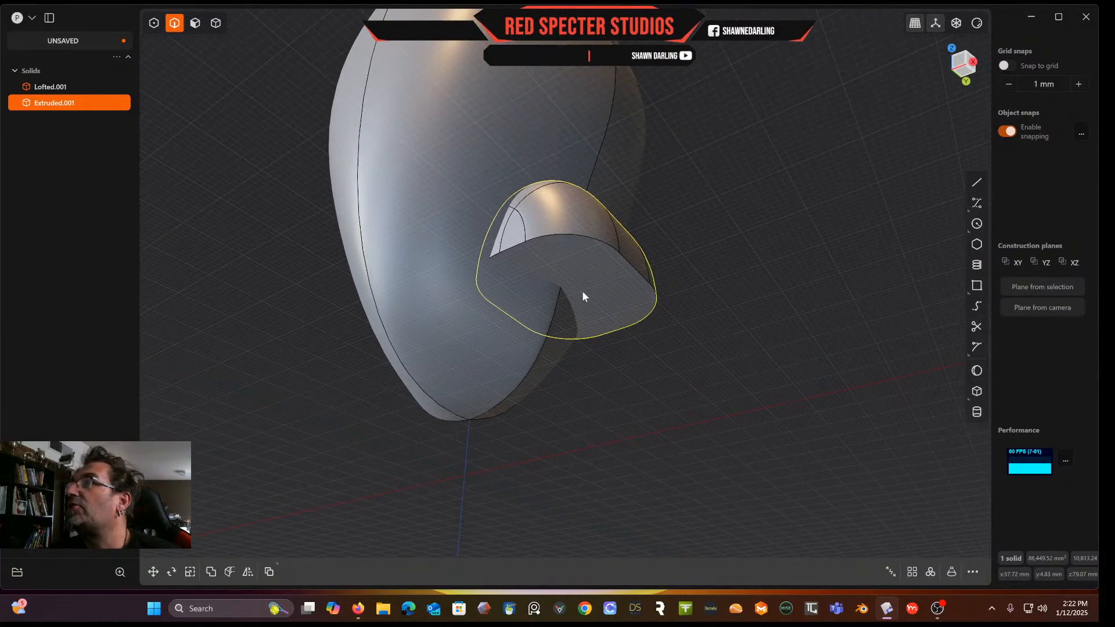
left_click(977, 223)
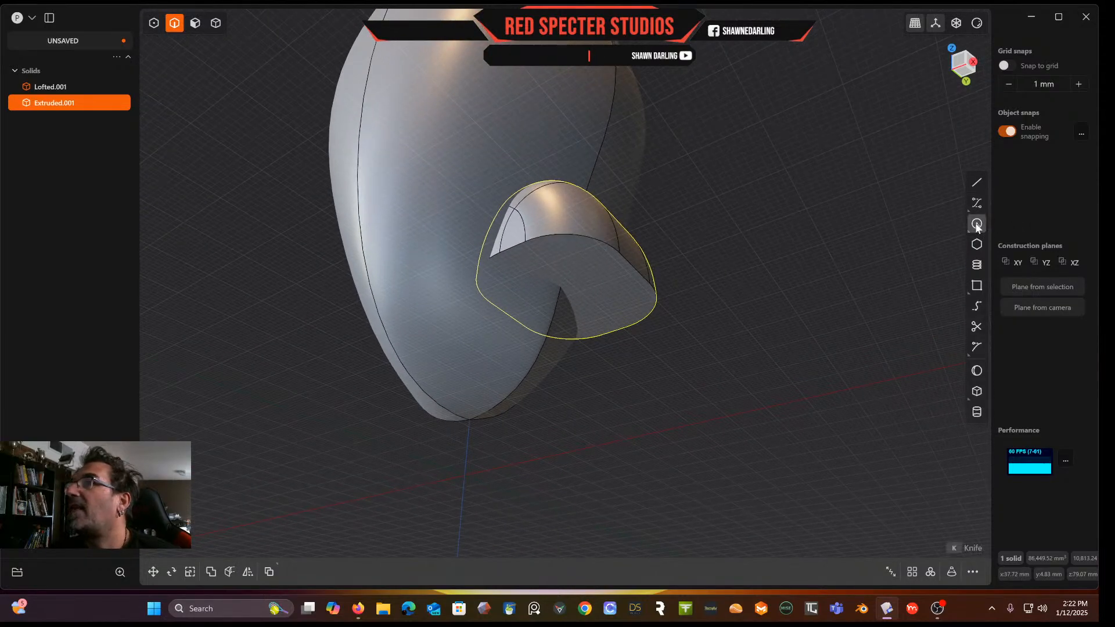
left_click(566, 294)
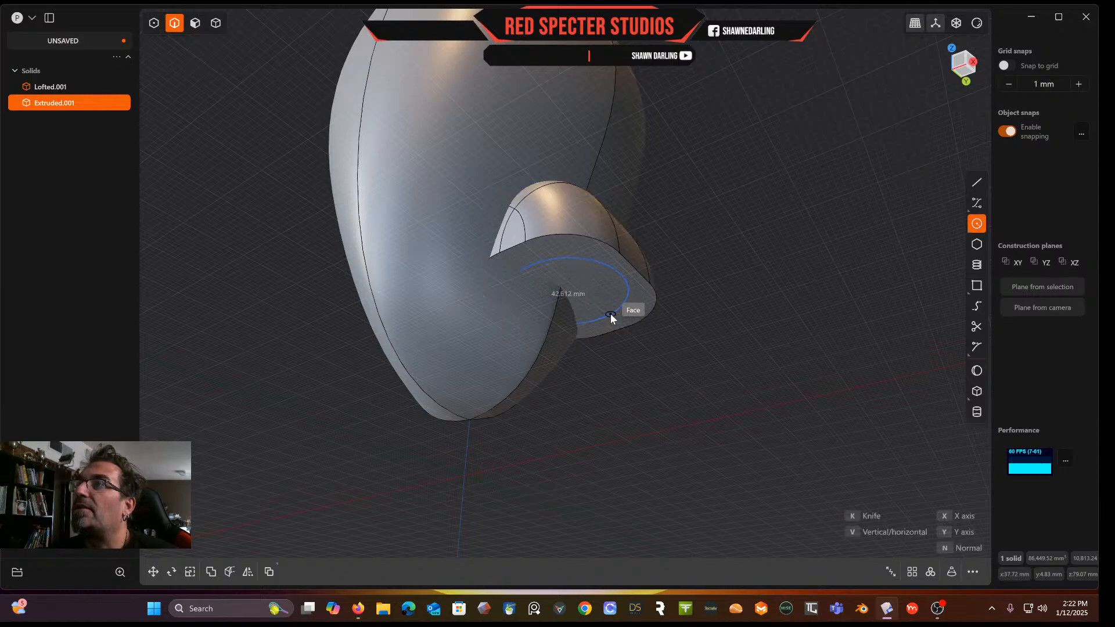
left_click(609, 314)
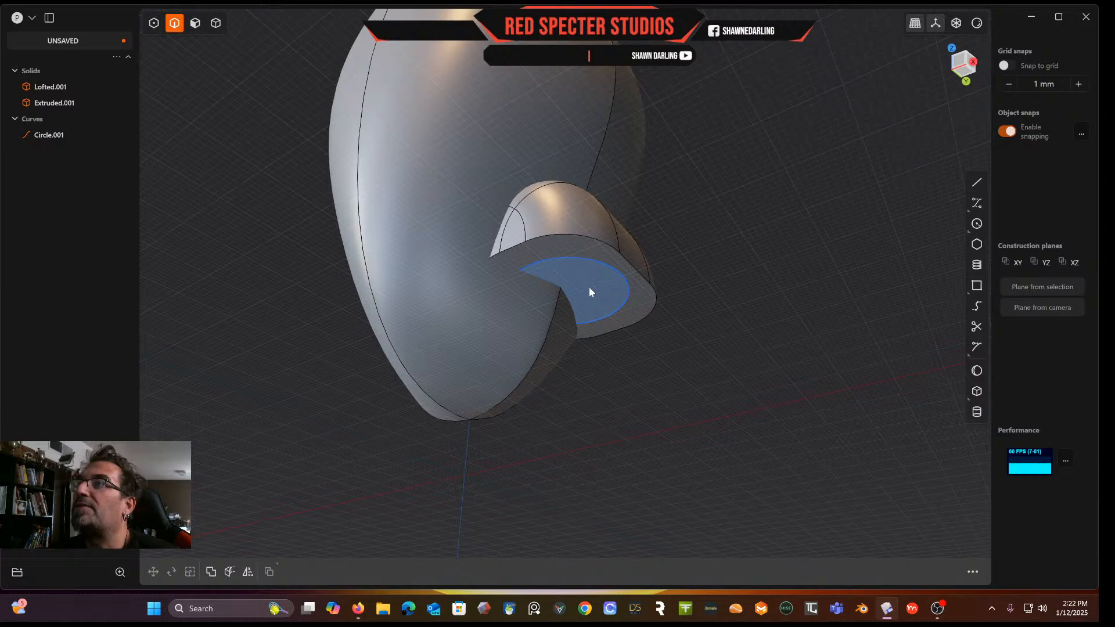
middle_click_drag(741, 288, 598, 306)
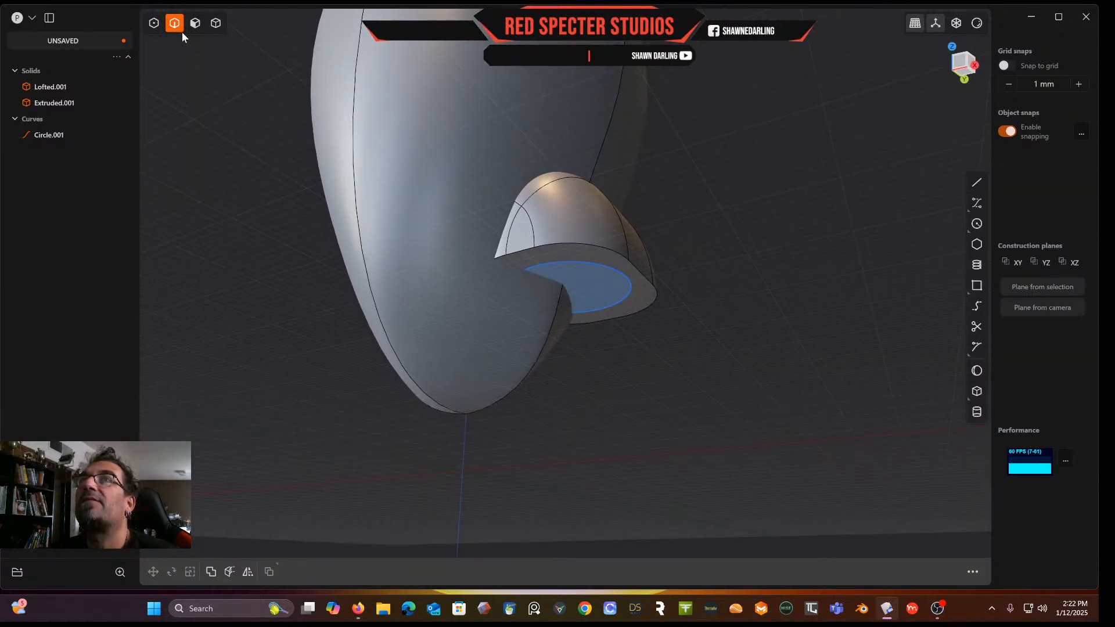
Extrude the circle region downward into a new cylinder solid
left_click(192, 24)
left_click(600, 281)
key("e")
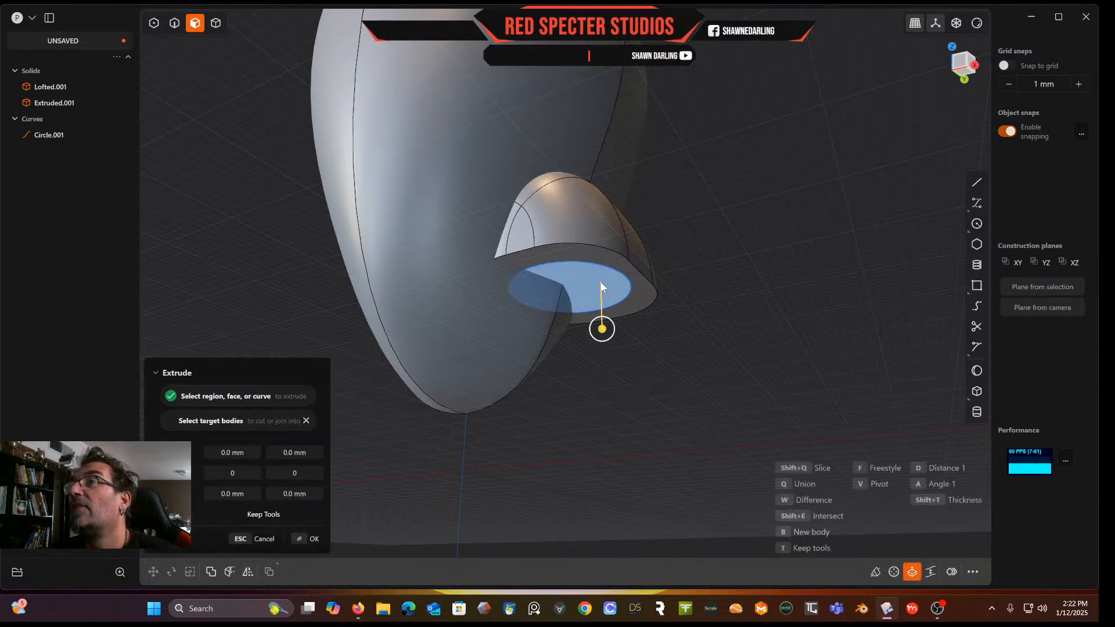
left_click_drag(604, 336, 608, 366)
key("Return")
Subtract the filleted block from the lofted solid with a Boolean difference, keeping the tool body
middle_click_drag(726, 306, 595, 244)
scroll(672, 241, "down", 4)
scroll(673, 242, "up", 3)
mouse_move(616, 292)
middle_mouse_down()
mouse_move(614, 243)
mouse_move(613, 276)
mouse_move(654, 298)
mouse_move(626, 276)
middle_mouse_up()
scroll(625, 270, "up", 3)
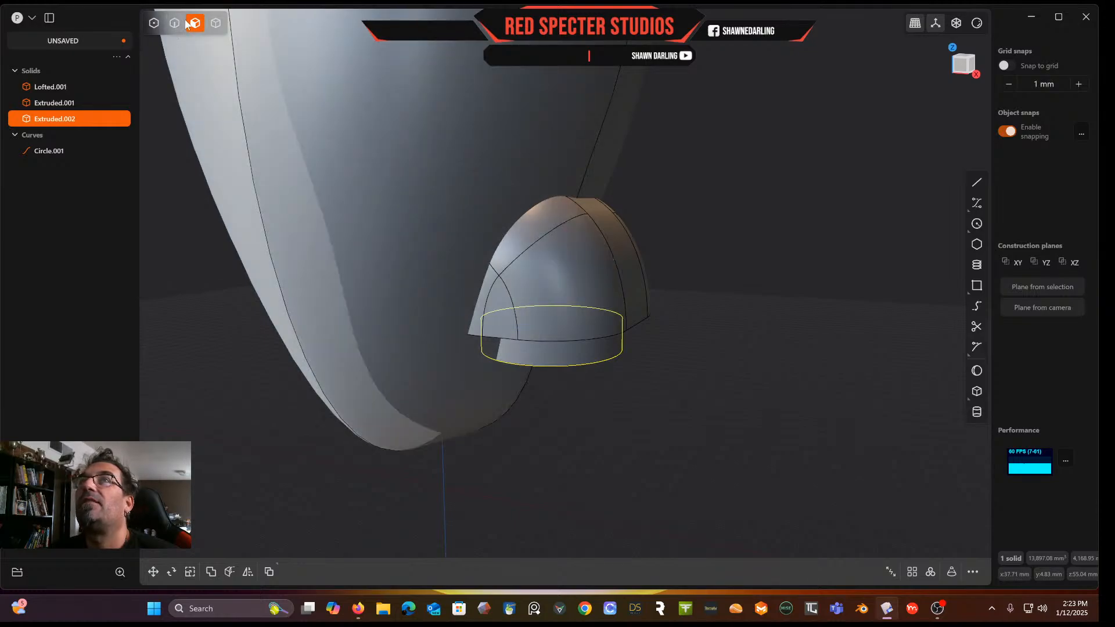
left_click(175, 23)
scroll(618, 284, "up", 4)
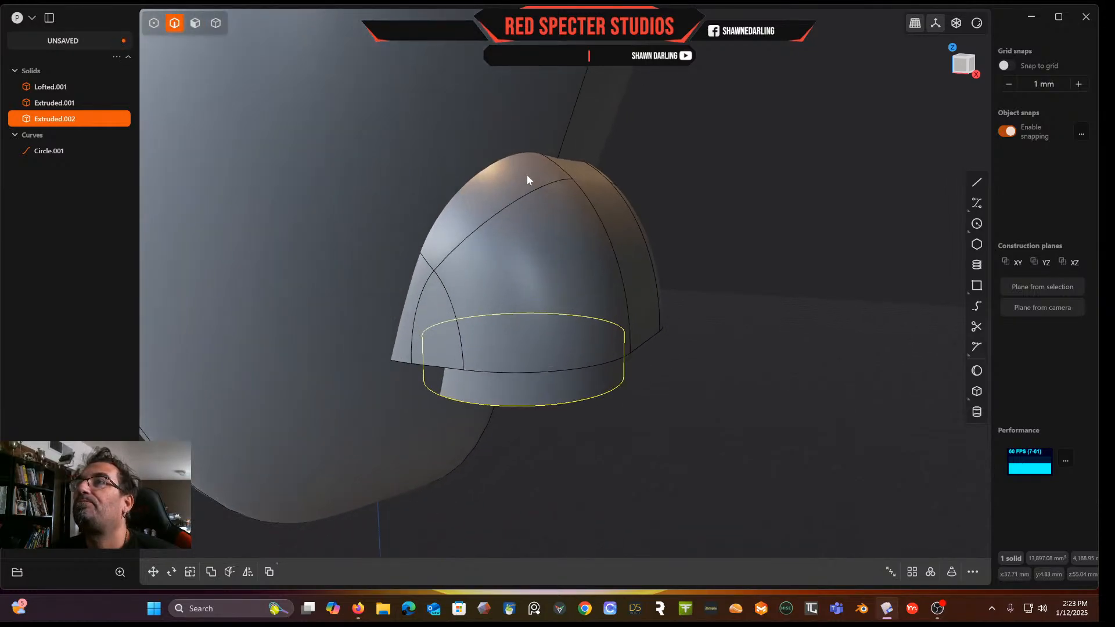
middle_click_drag(749, 172, 694, 167)
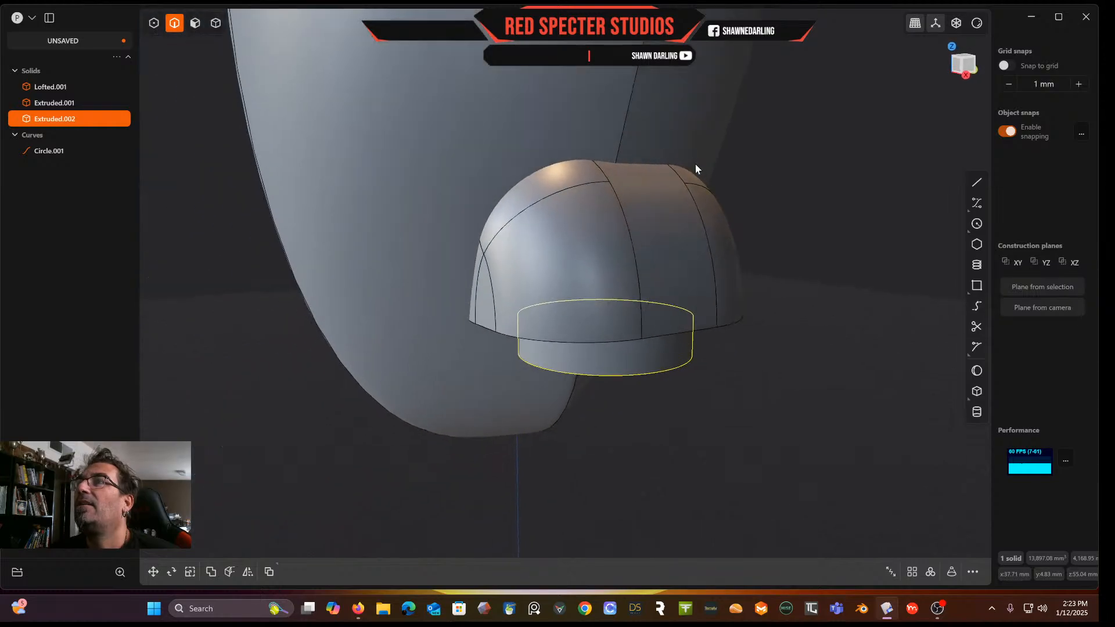
left_click(785, 184)
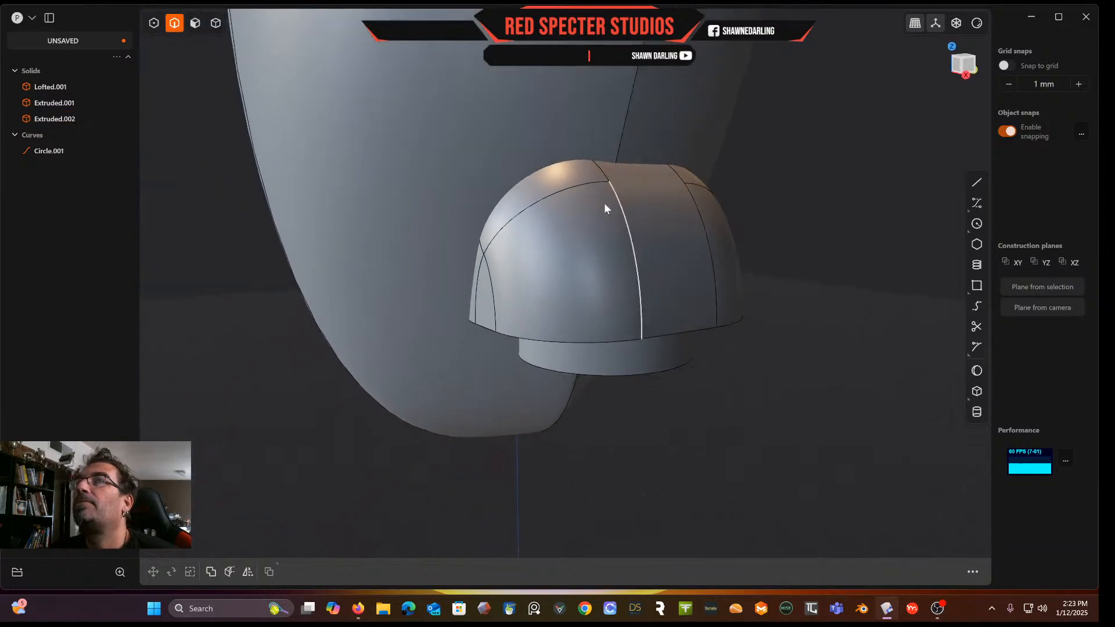
left_click(216, 22)
left_click(541, 241)
middle_click_drag(541, 240, 569, 234)
scroll(541, 188, "up", 3)
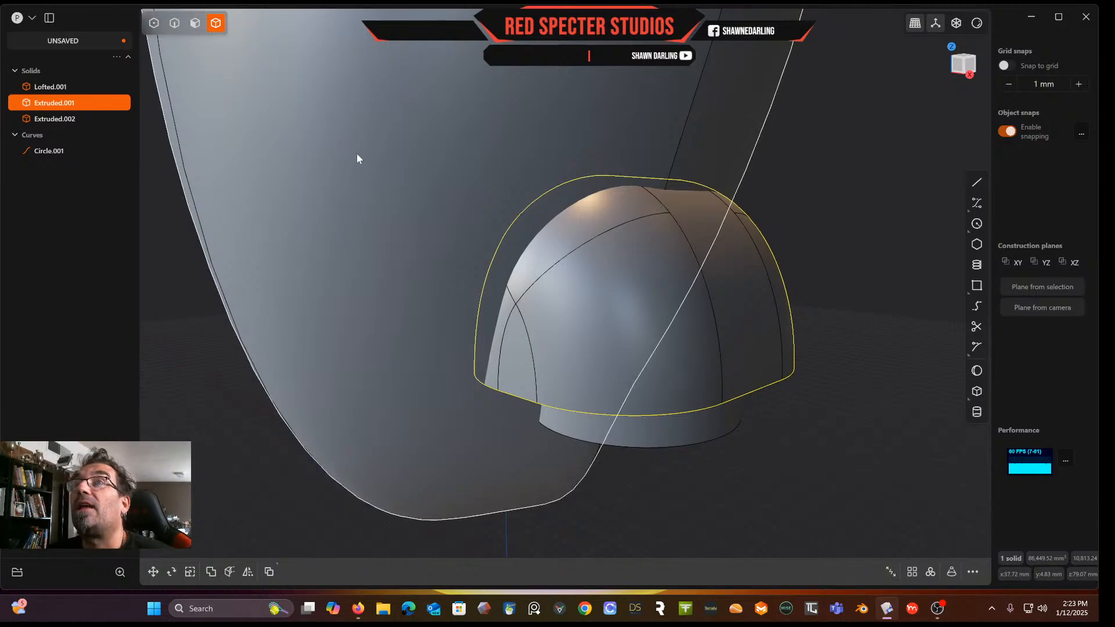
left_click(485, 86)
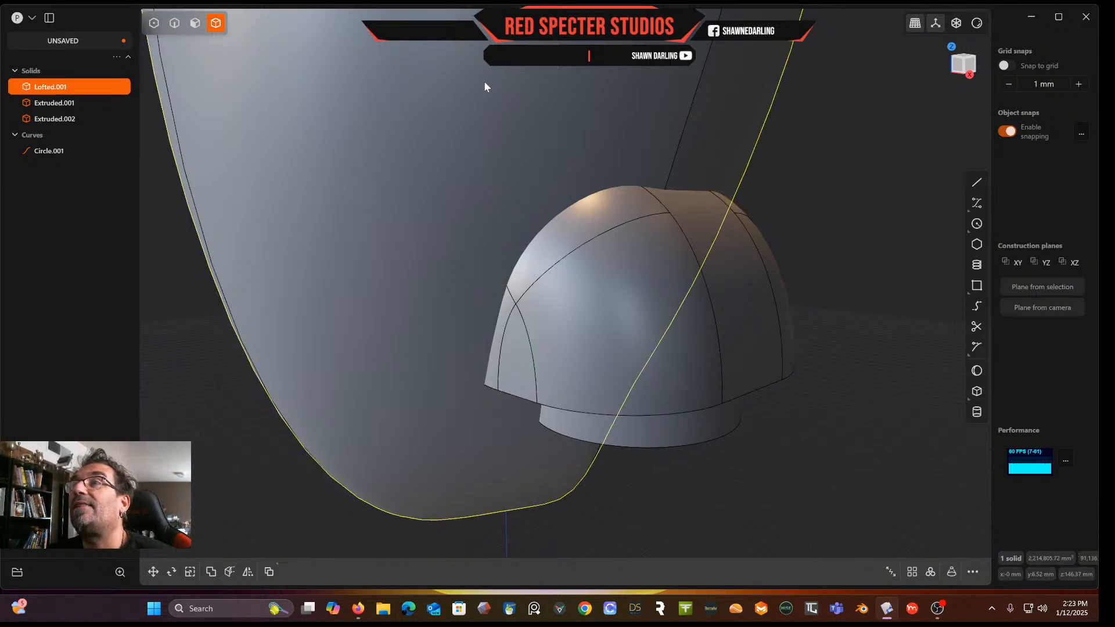
key("q")
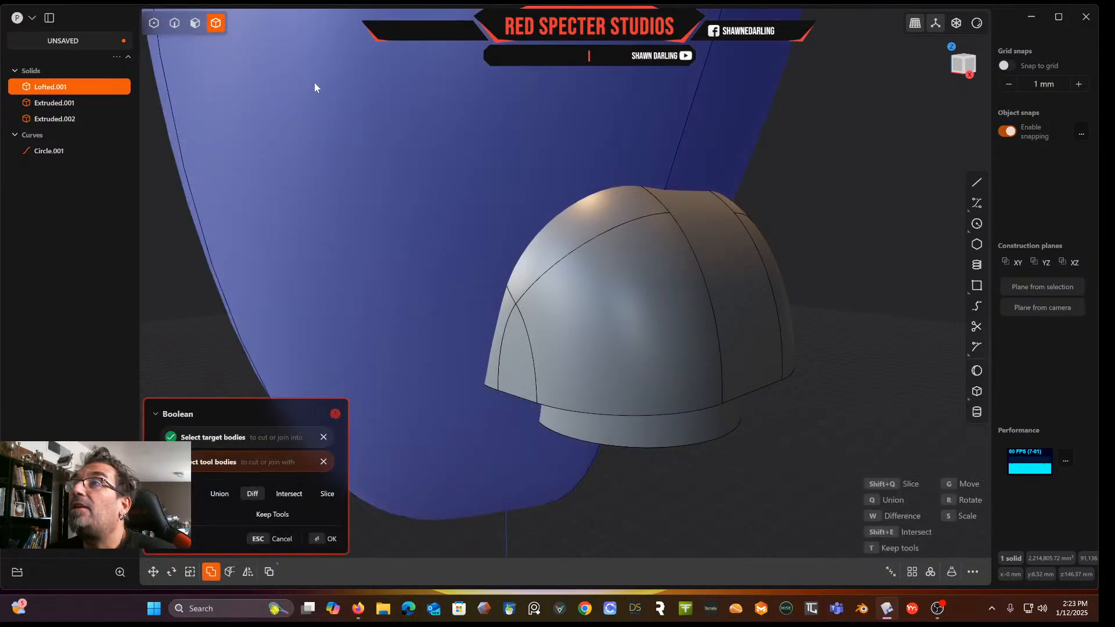
left_click(650, 271)
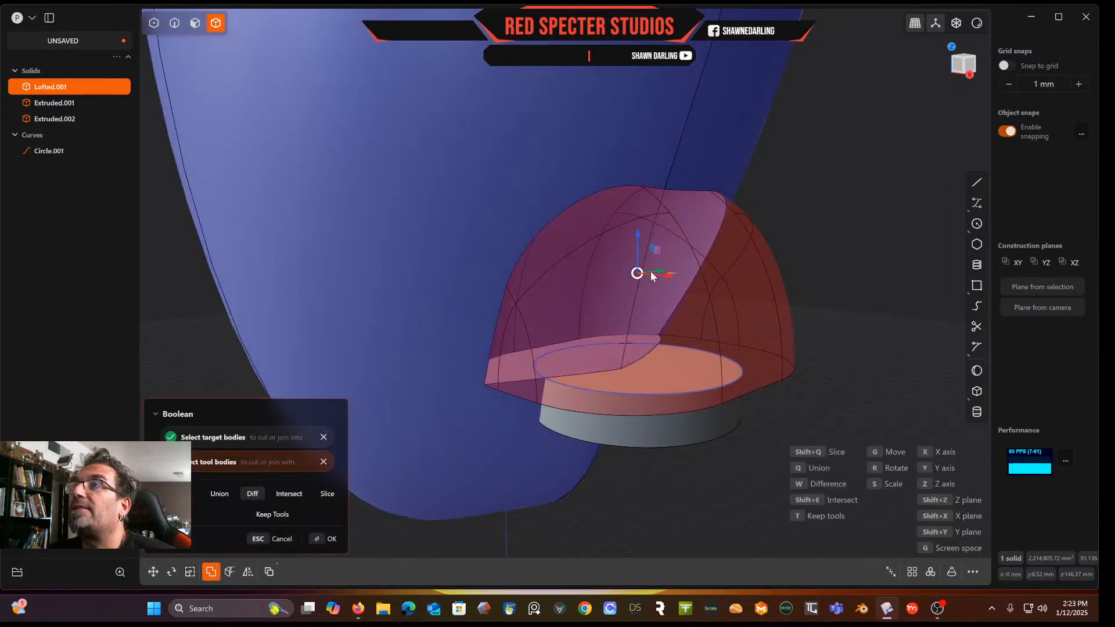
left_click(271, 515)
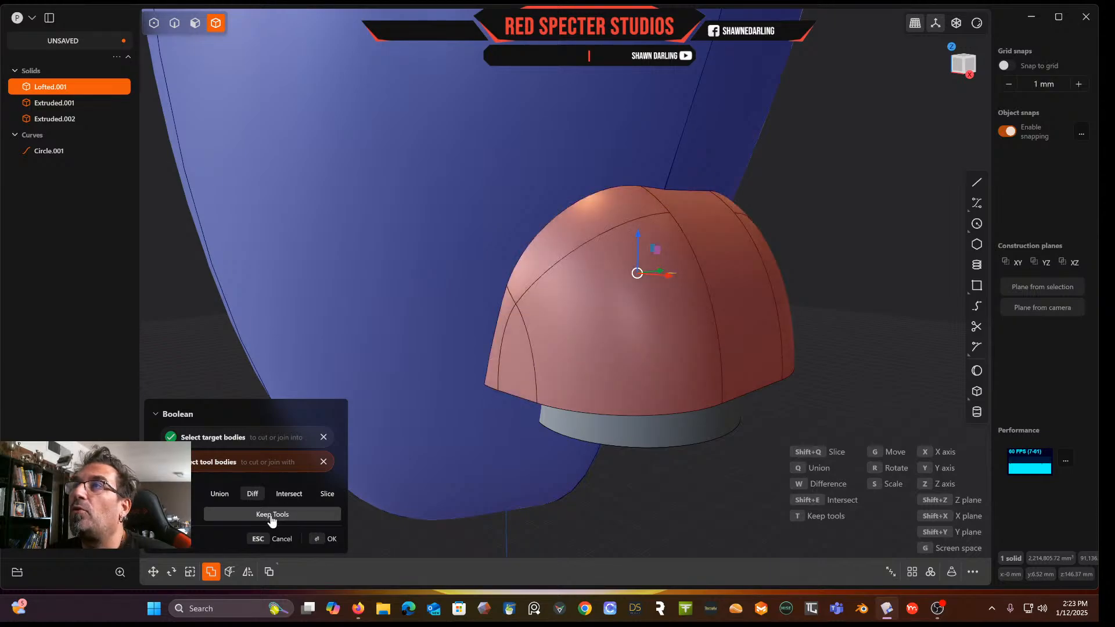
left_click(331, 539)
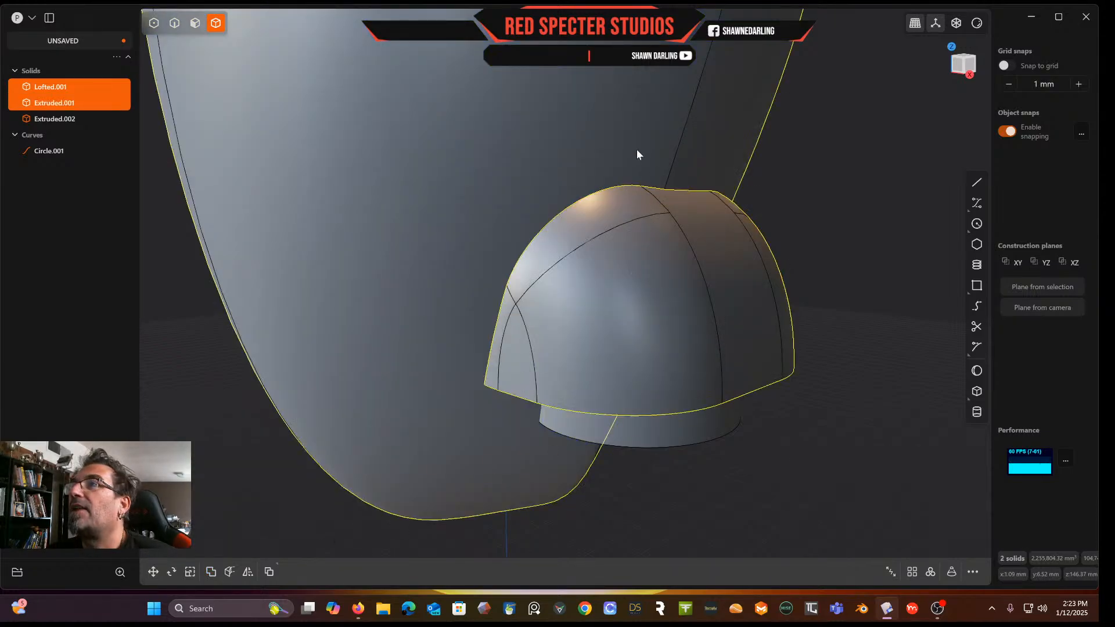
Hide the filleted block and delete the circle curve
middle_click_drag(684, 246, 712, 197)
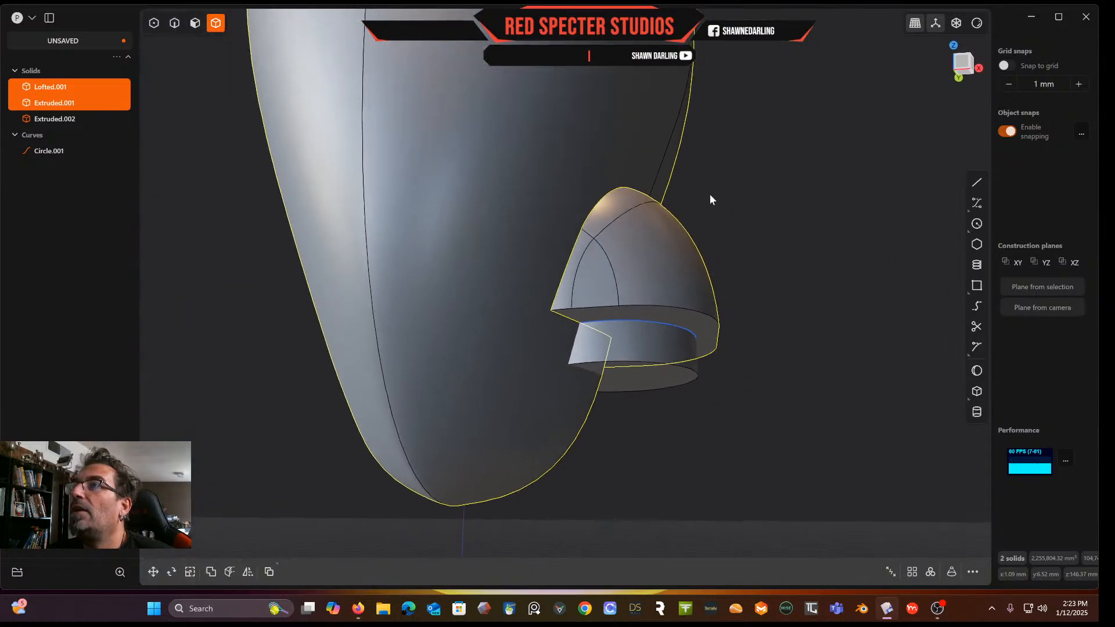
key("Escape")
left_click(673, 283)
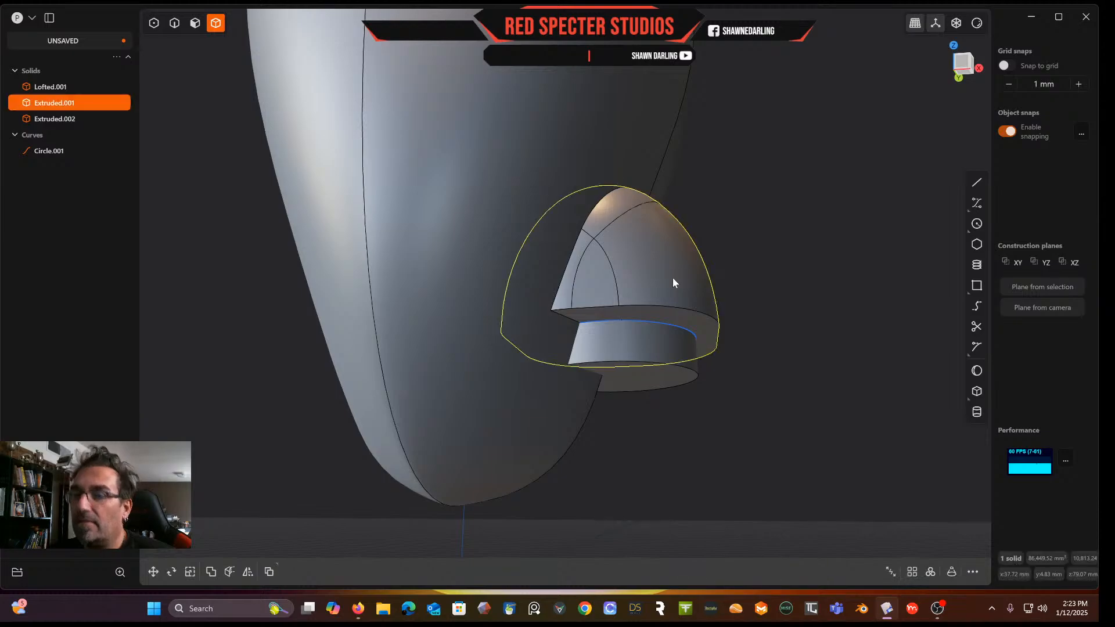
key("h")
middle_click_drag(677, 277, 664, 308)
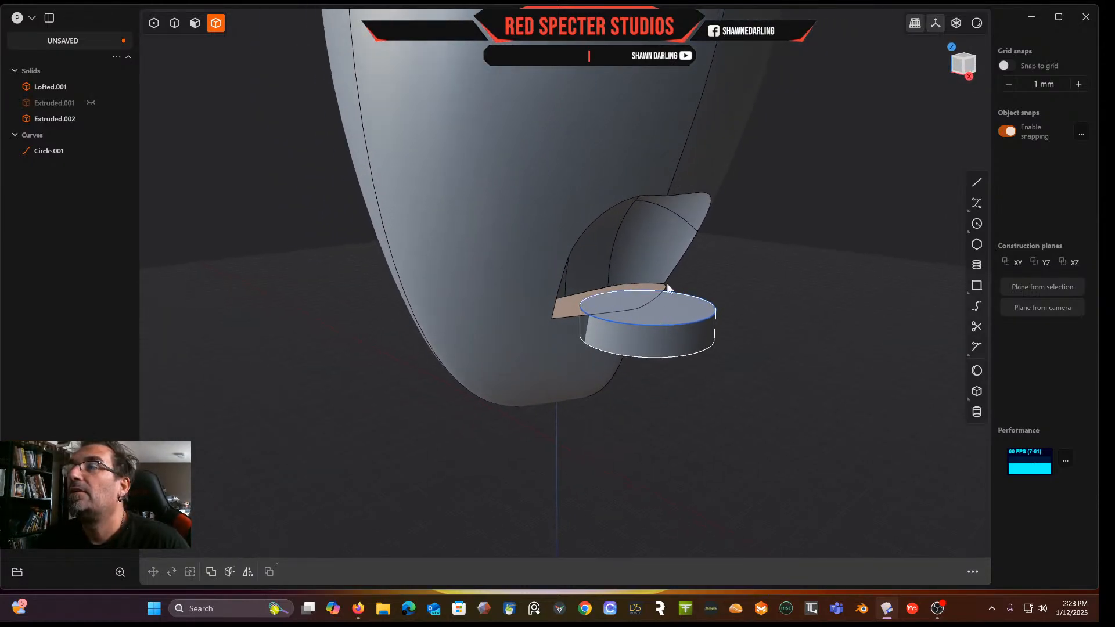
left_click(58, 152)
key("Delete")
middle_click_drag(441, 217, 587, 325)
left_click(187, 24)
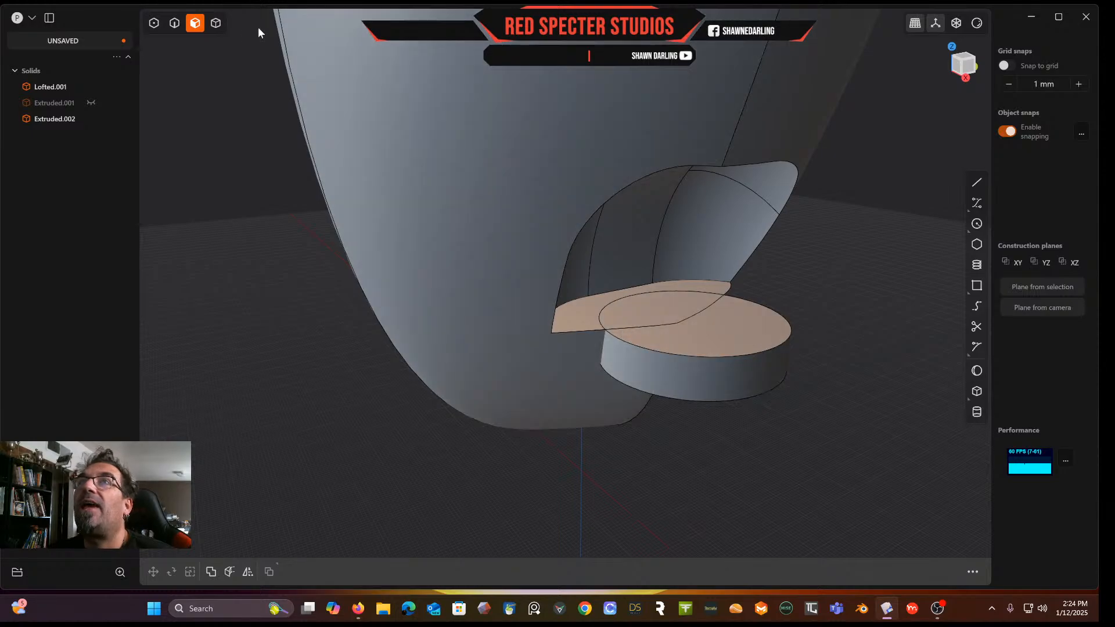
left_click(217, 25)
left_click(672, 370)
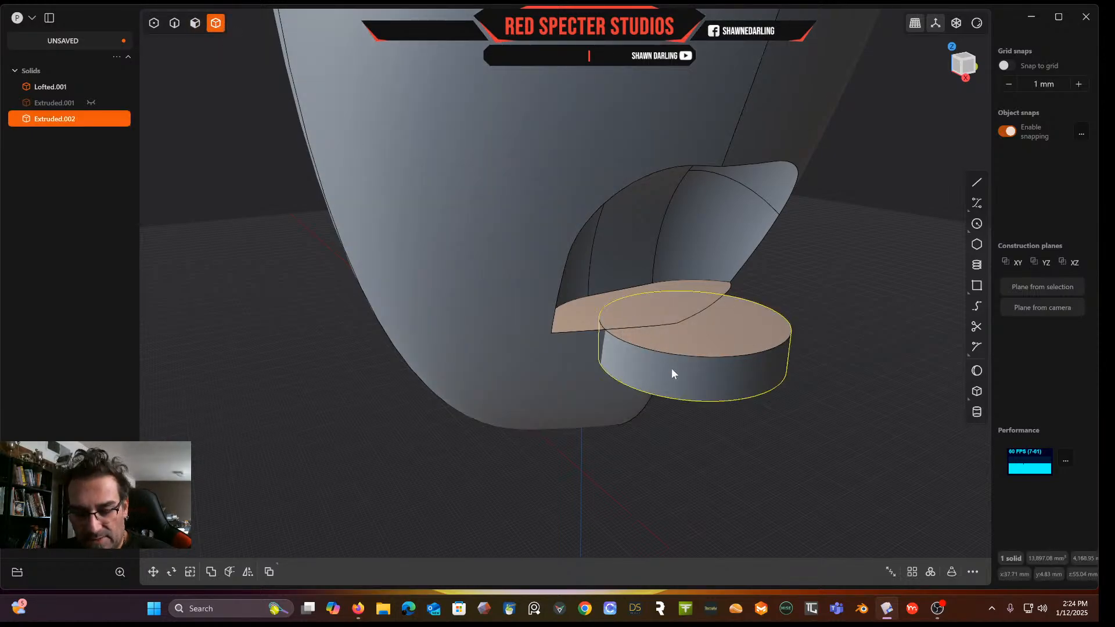
key("g")
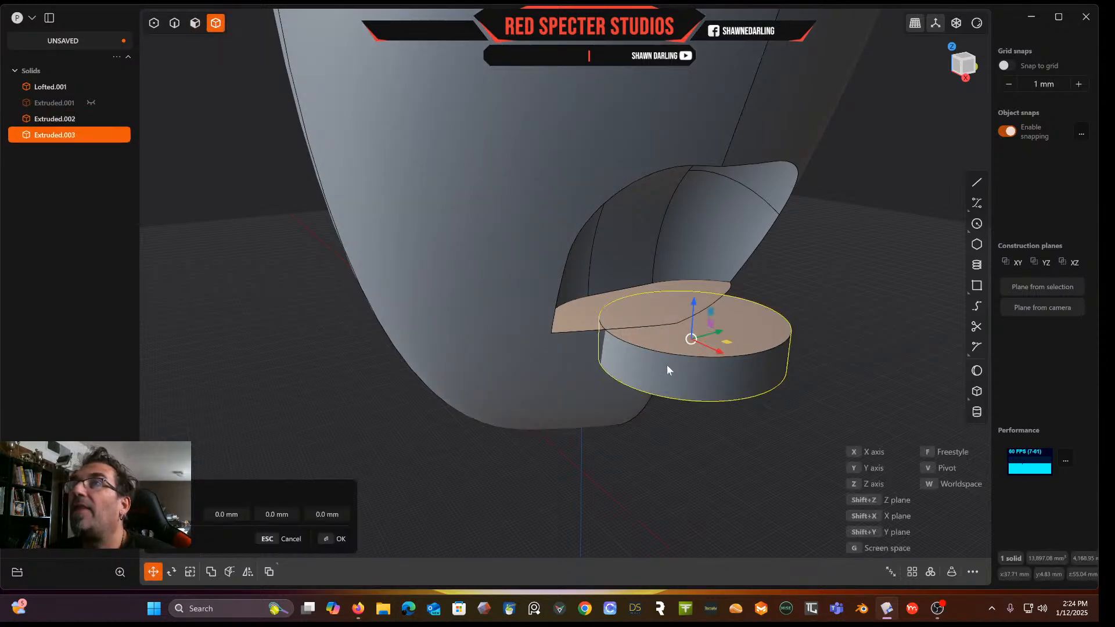
key("Escape")
Offset the cylinder's top face about 8.3 mm upward
key("3")
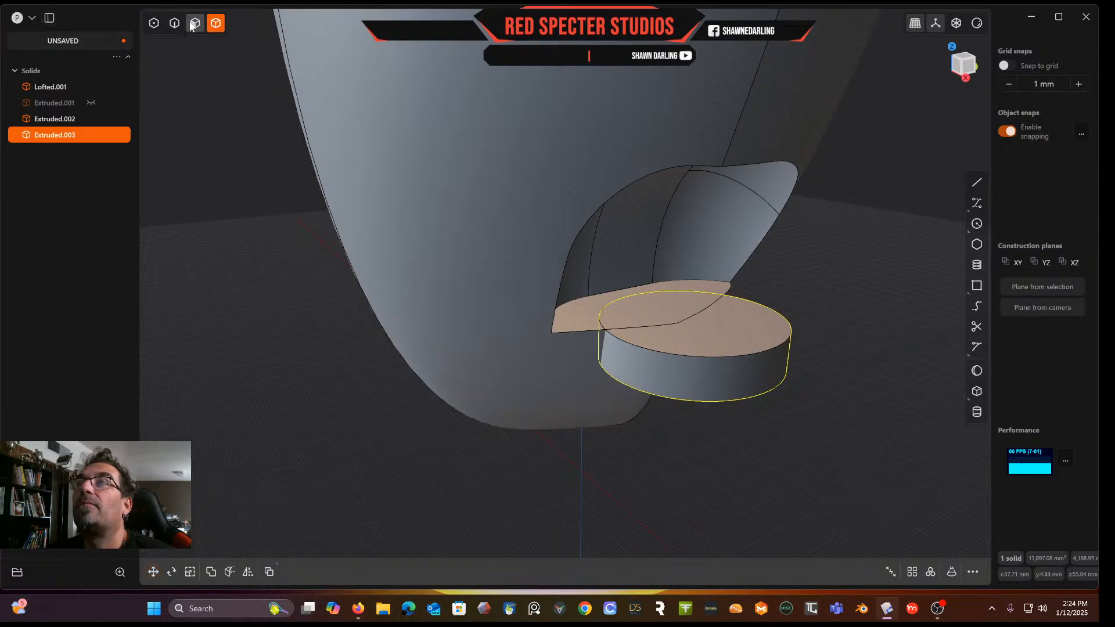
left_click(740, 317)
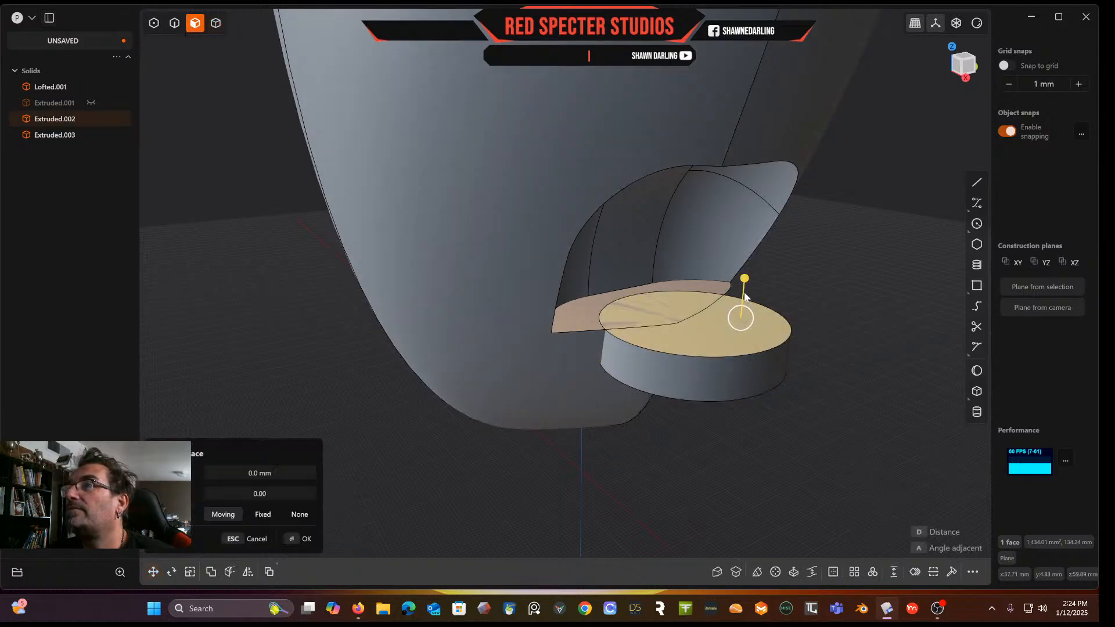
left_click_drag(744, 279, 750, 246)
middle_click_drag(693, 337, 692, 269)
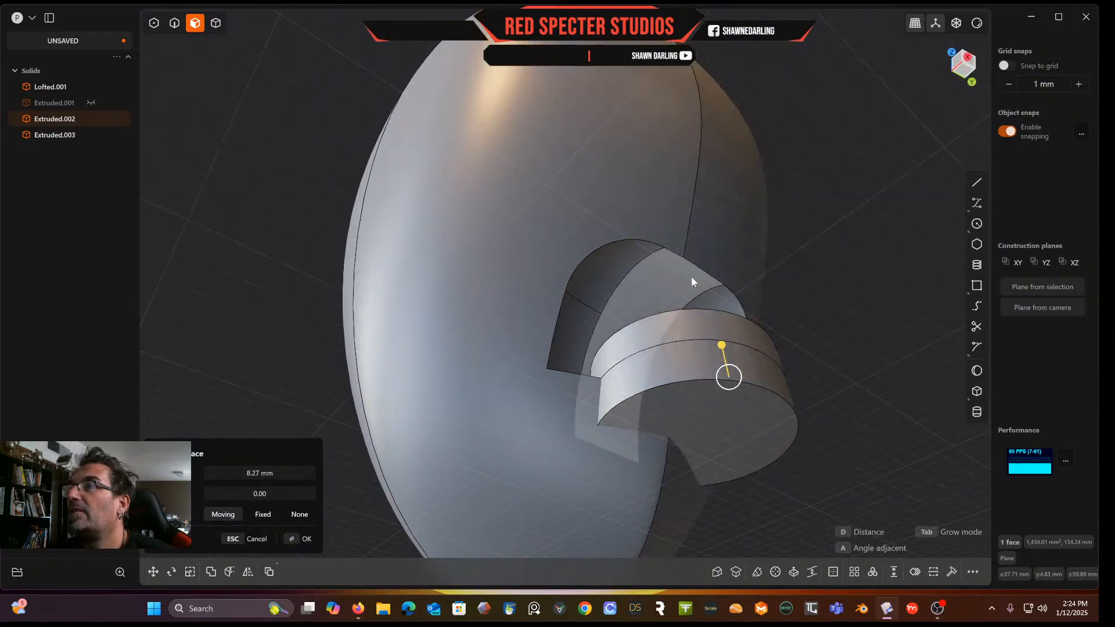
left_click(716, 428)
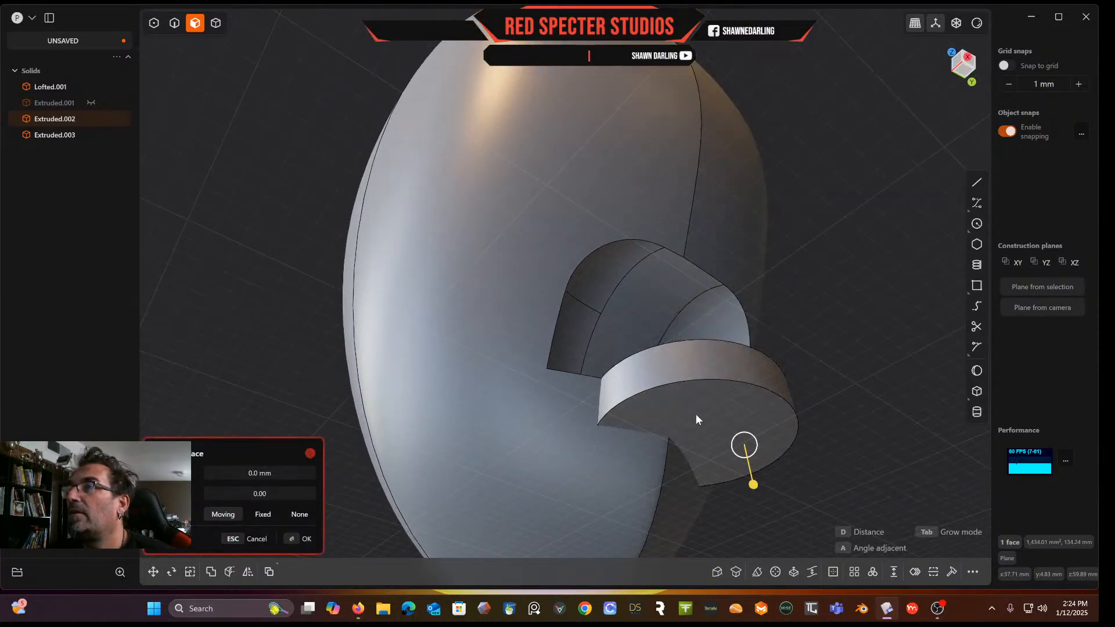
middle_click_drag(692, 396, 719, 345)
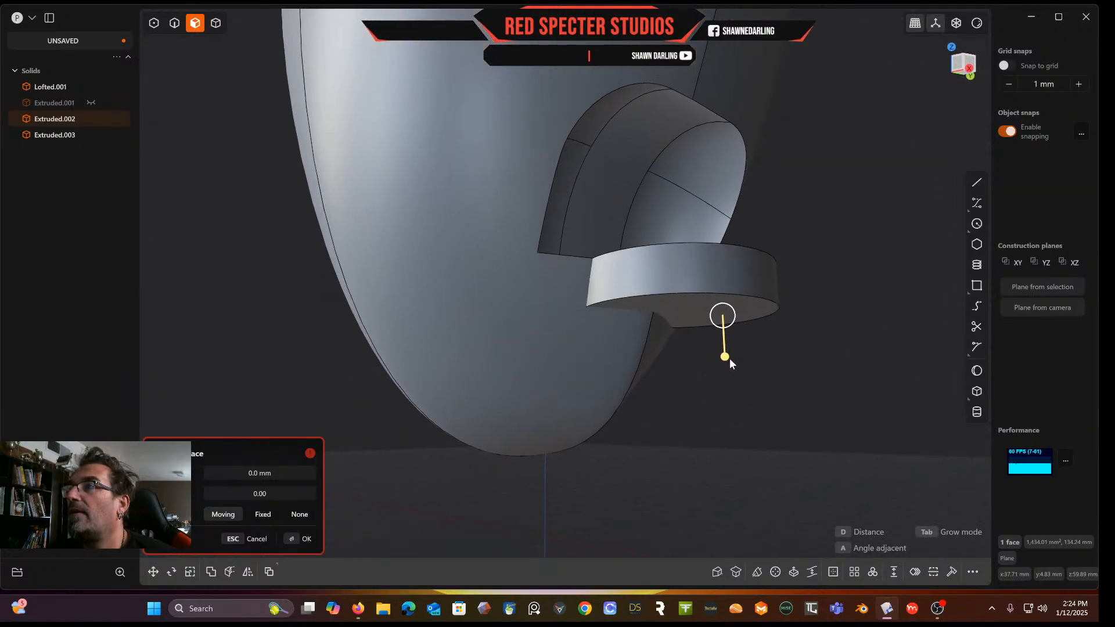
left_click(698, 351)
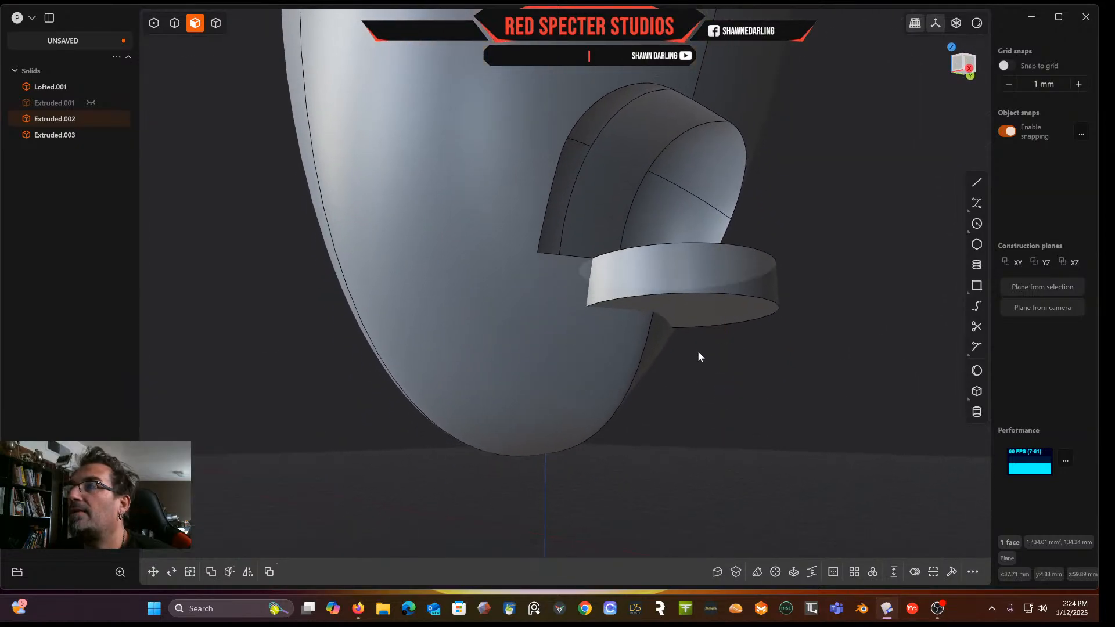
Try offsetting the cylinder's top face downward by different distances
left_click(695, 312)
left_click_drag(697, 355, 667, 571)
mouse_move(723, 288)
middle_mouse_down()
mouse_move(730, 379)
mouse_move(719, 299)
middle_mouse_up()
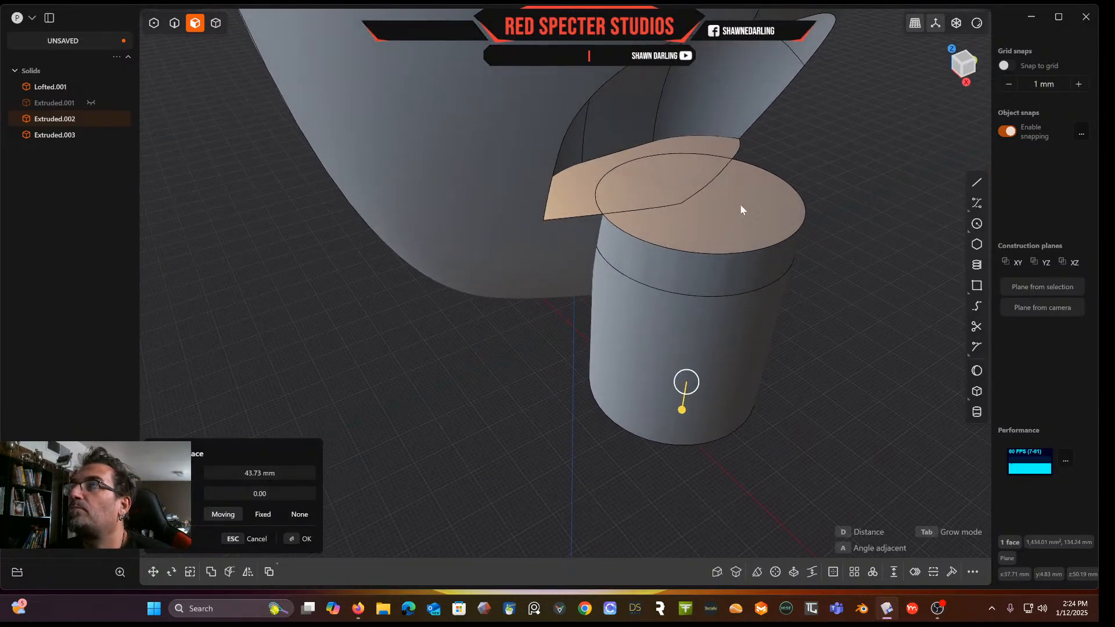
left_click(741, 209)
middle_click_drag(741, 209, 694, 320)
left_click_drag(692, 366, 690, 407)
left_click(703, 300)
left_click_drag(693, 363, 693, 383)
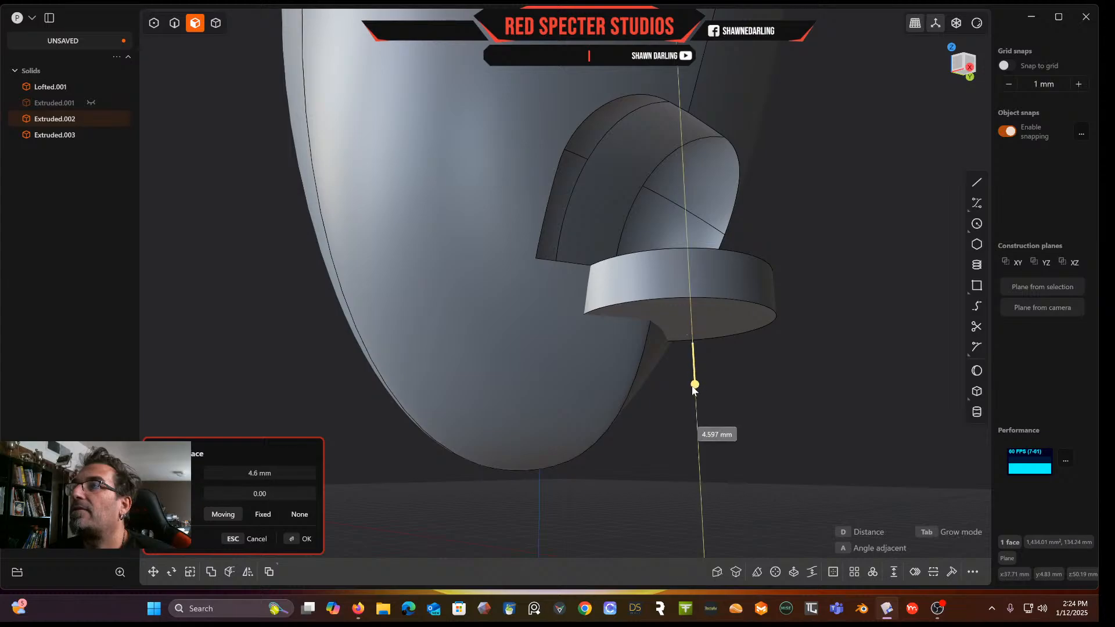
middle_click_drag(684, 429, 673, 345)
left_click(673, 346)
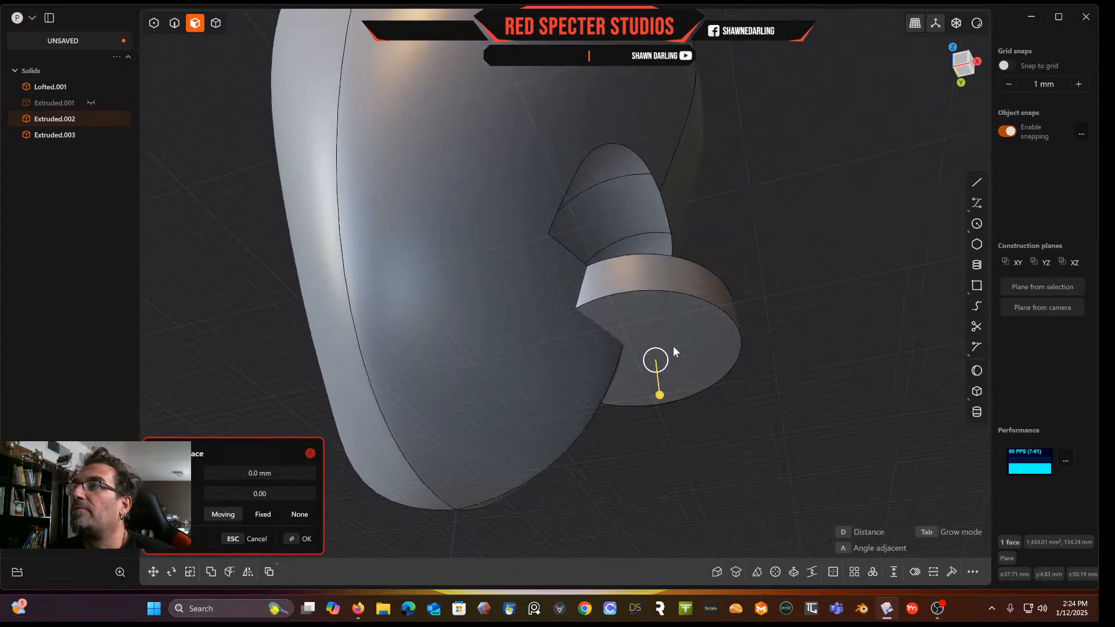
Offset the cylinder's bottom face about 29.4 mm downward
left_click_drag(663, 395, 662, 410)
left_click_drag(682, 358, 680, 452)
right_click(791, 349)
left_click(681, 329)
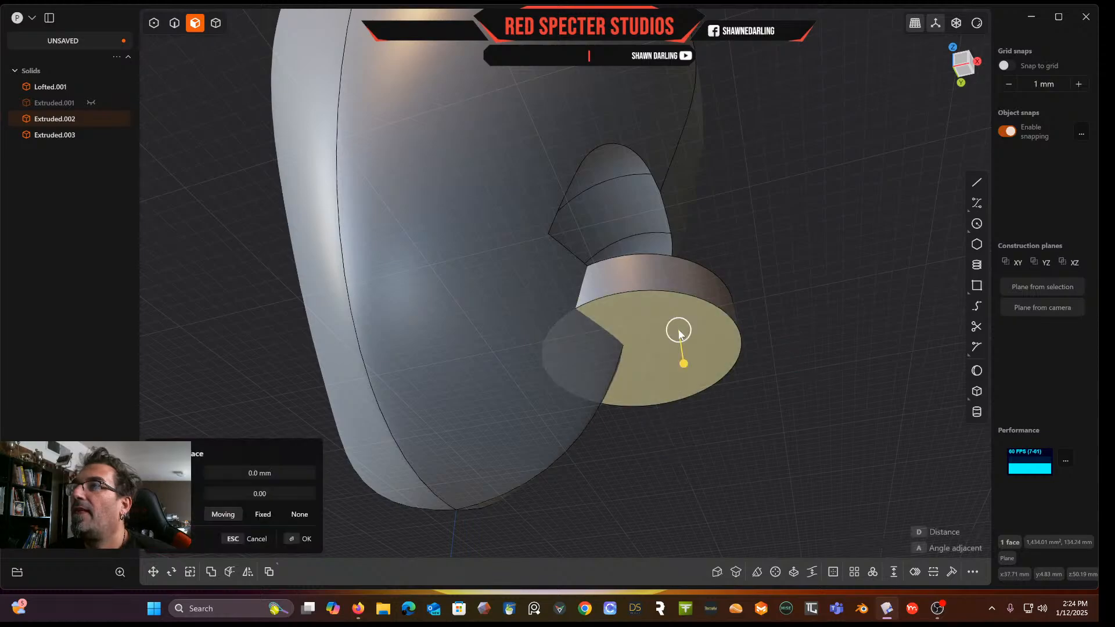
left_click_drag(680, 362, 642, 522)
middle_click_drag(772, 306, 751, 402)
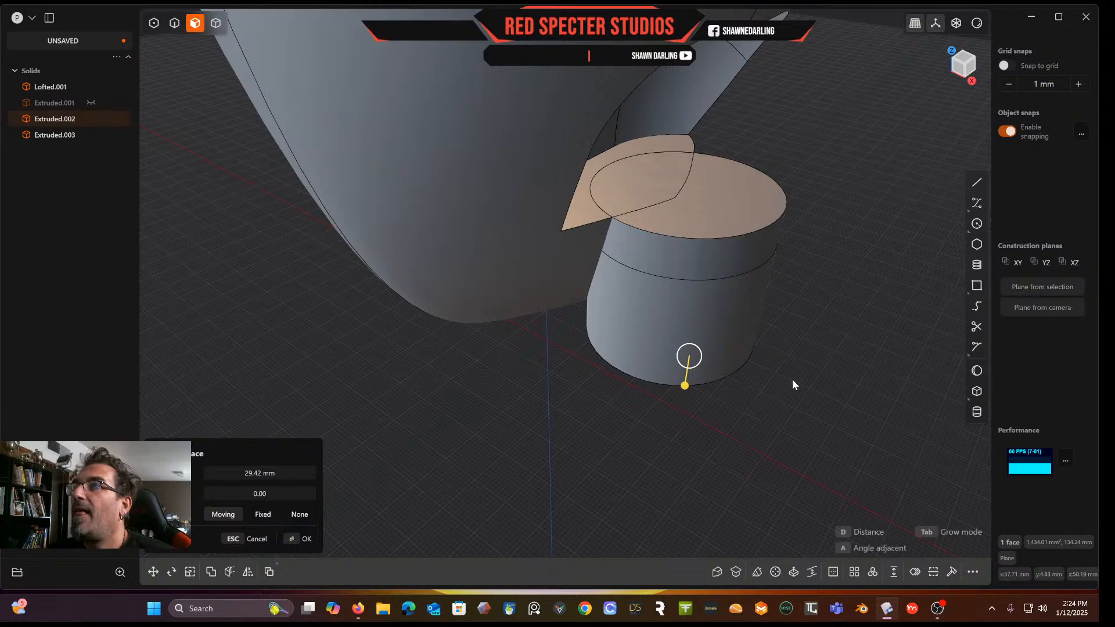
Offset the cylinder's top face upward so it rises above the lofted solid
left_click(750, 207)
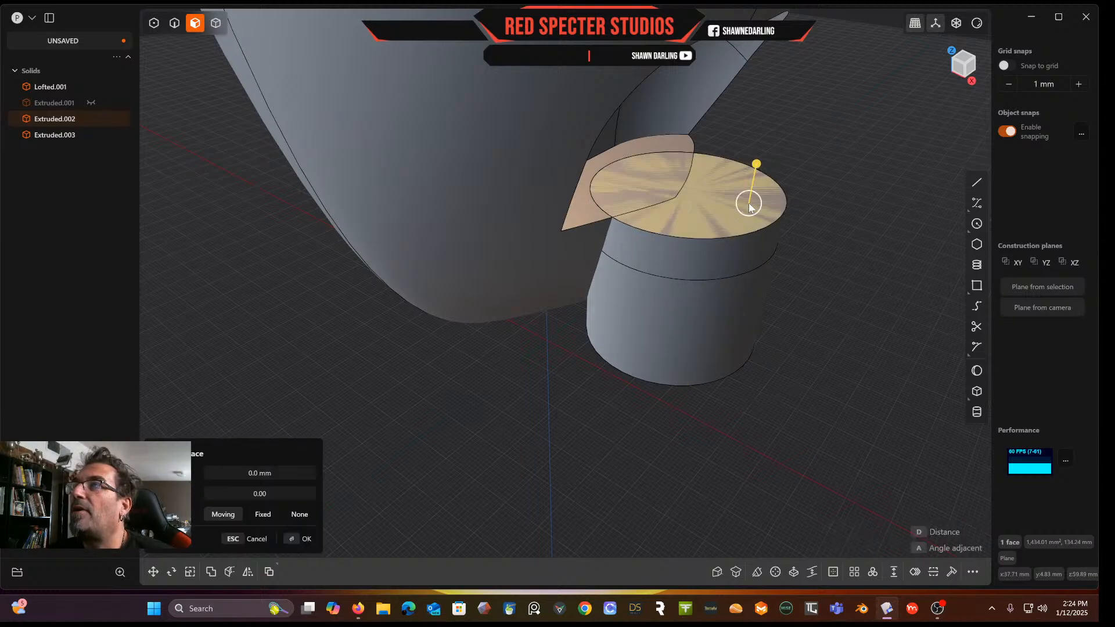
left_click_drag(756, 165, 767, 138)
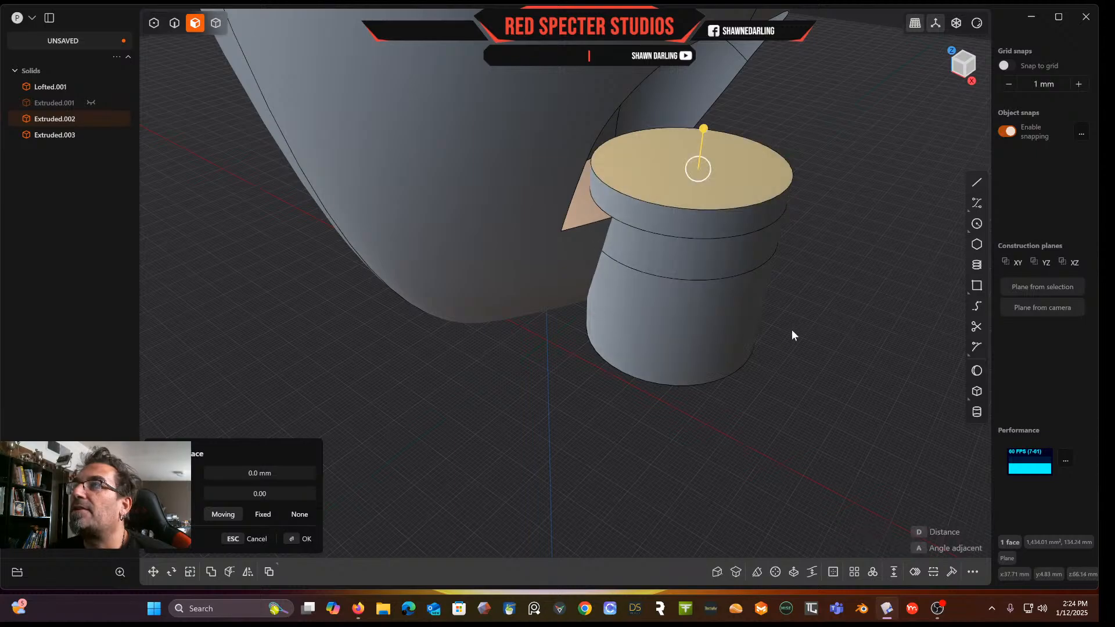
left_click(724, 337)
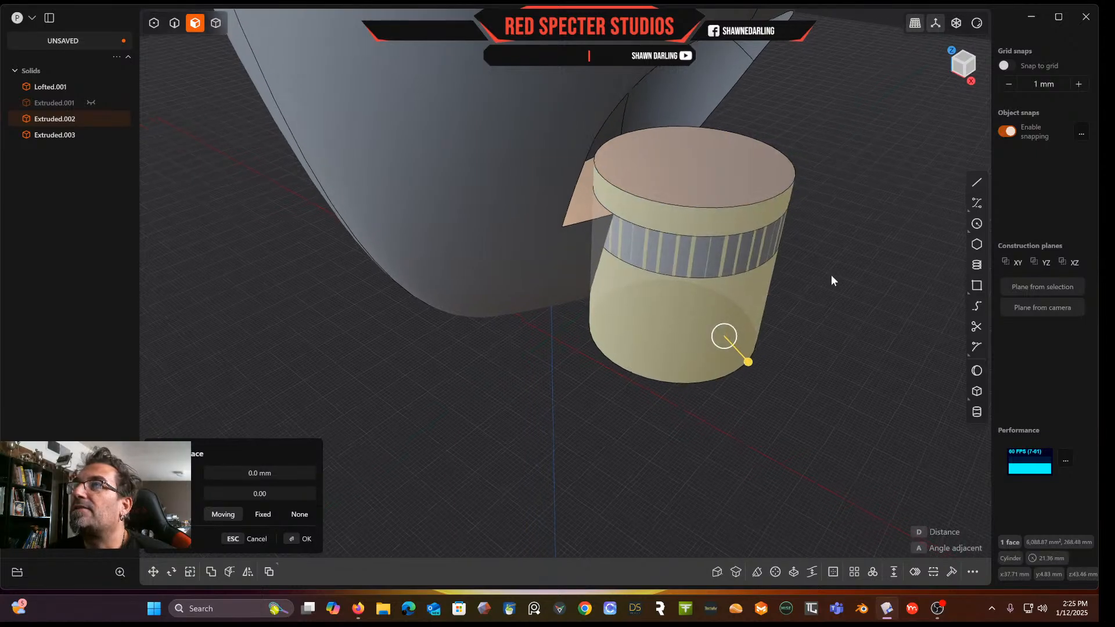
middle_click_drag(831, 274, 790, 230)
Subtract the cylinder from the lofted solid with a Boolean difference
left_click(215, 23)
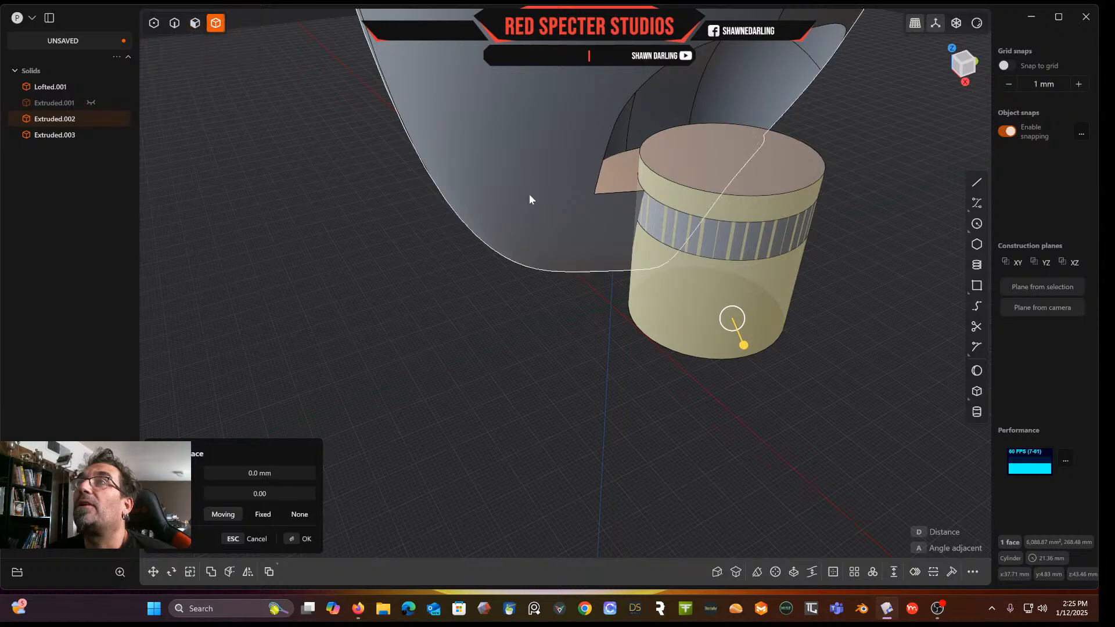
left_click(543, 193)
left_click(543, 189)
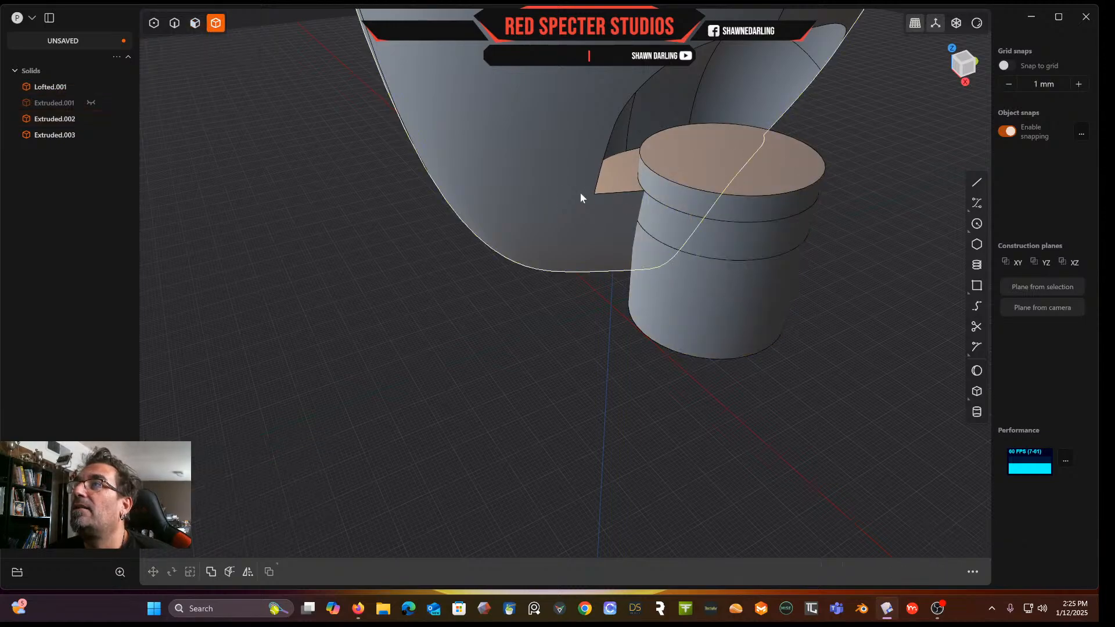
left_click(559, 191)
key("q")
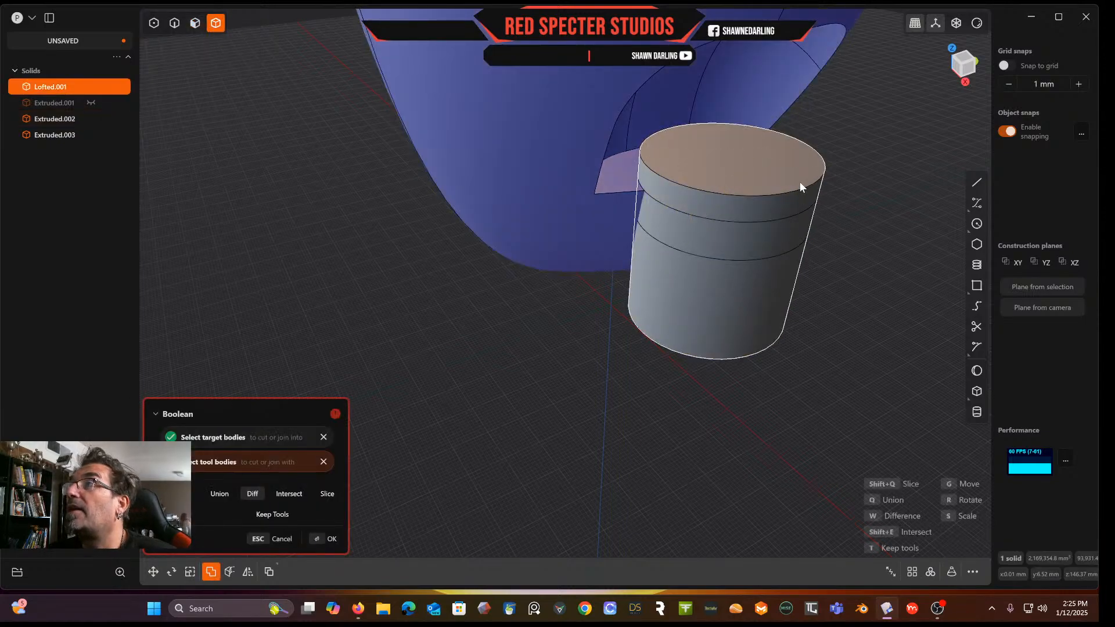
left_click(800, 183)
key("Return")
middle_click_drag(798, 177, 562, 174)
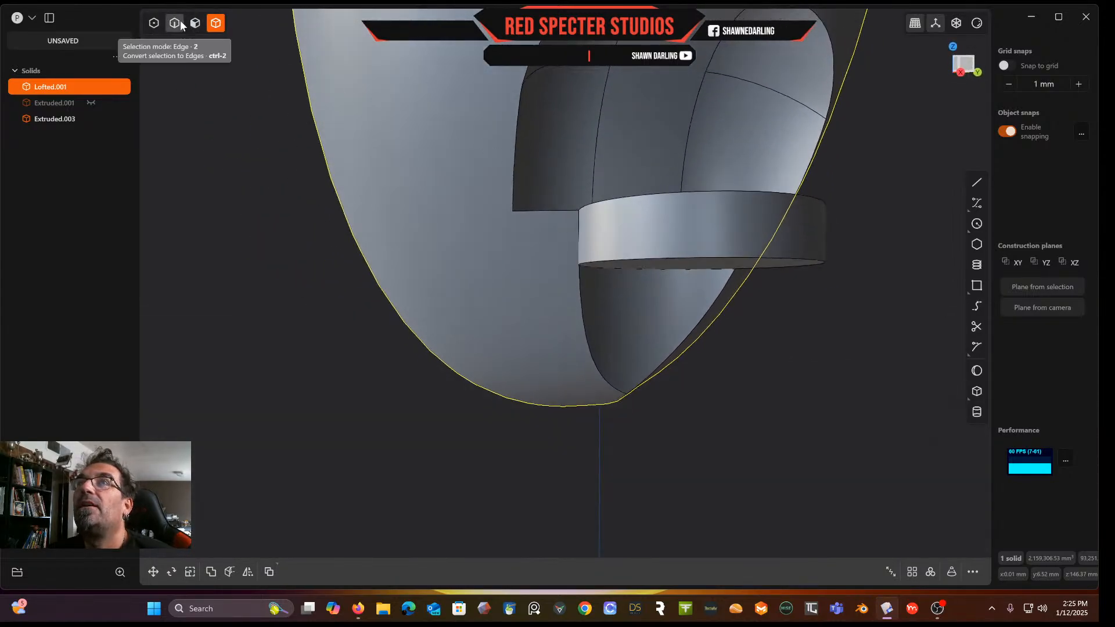
Offset the cut face inside the lofted solid by -5.46 mm
left_click(195, 23)
left_click(639, 309)
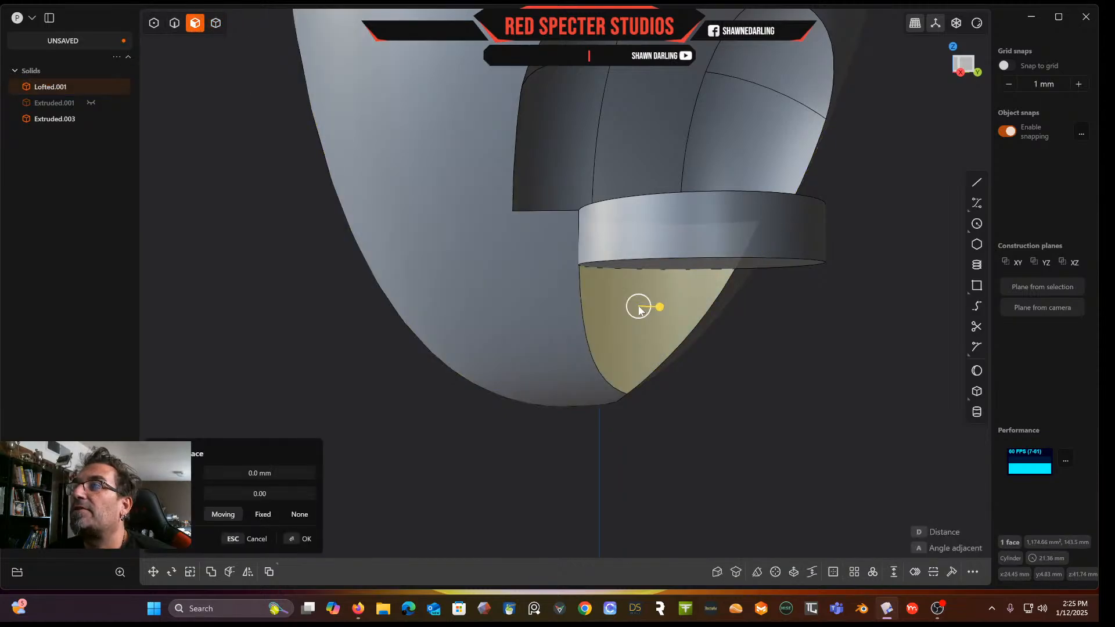
middle_click_drag(639, 310, 619, 360)
left_click_drag(661, 325, 647, 308)
middle_click_drag(647, 308, 605, 387)
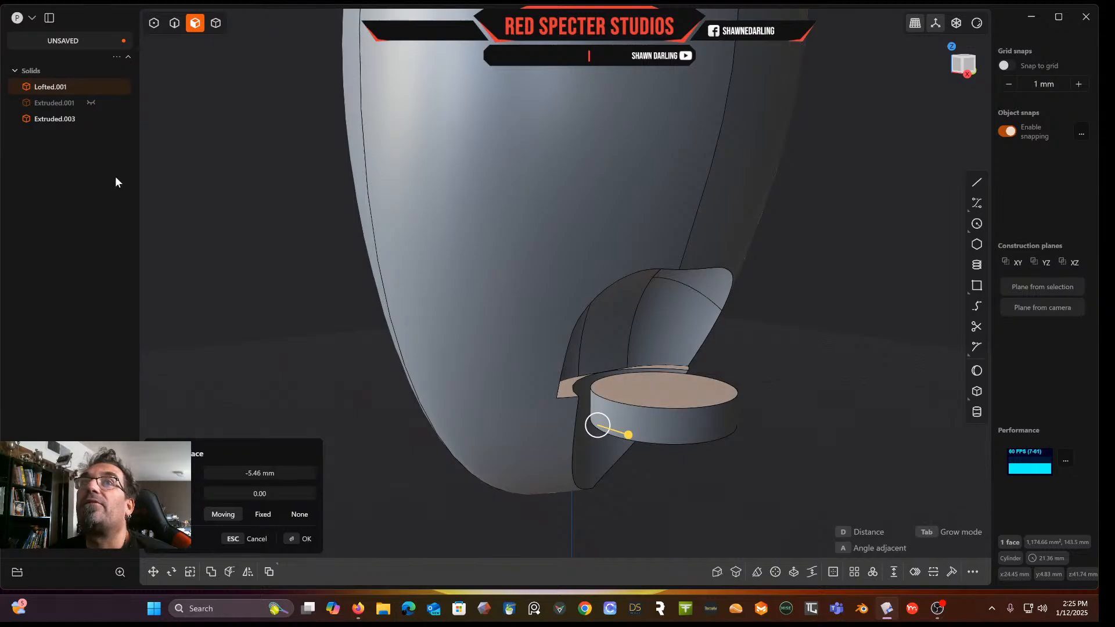
Show the hidden filleted block again
left_click(90, 102)
middle_click_drag(420, 272, 465, 261)
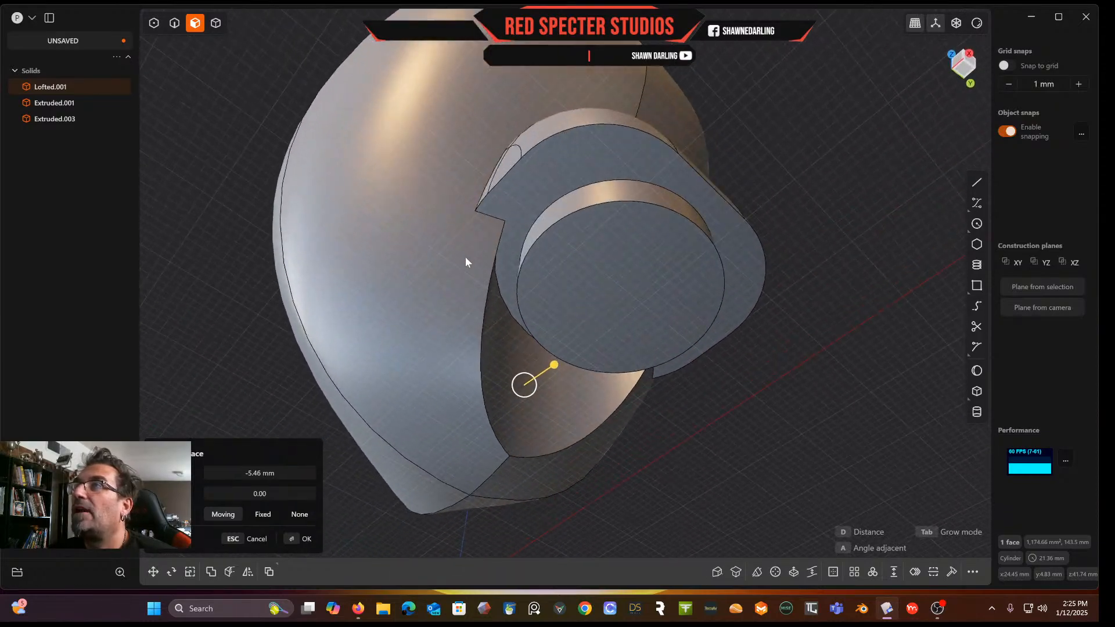
middle_click_drag(619, 237, 577, 221)
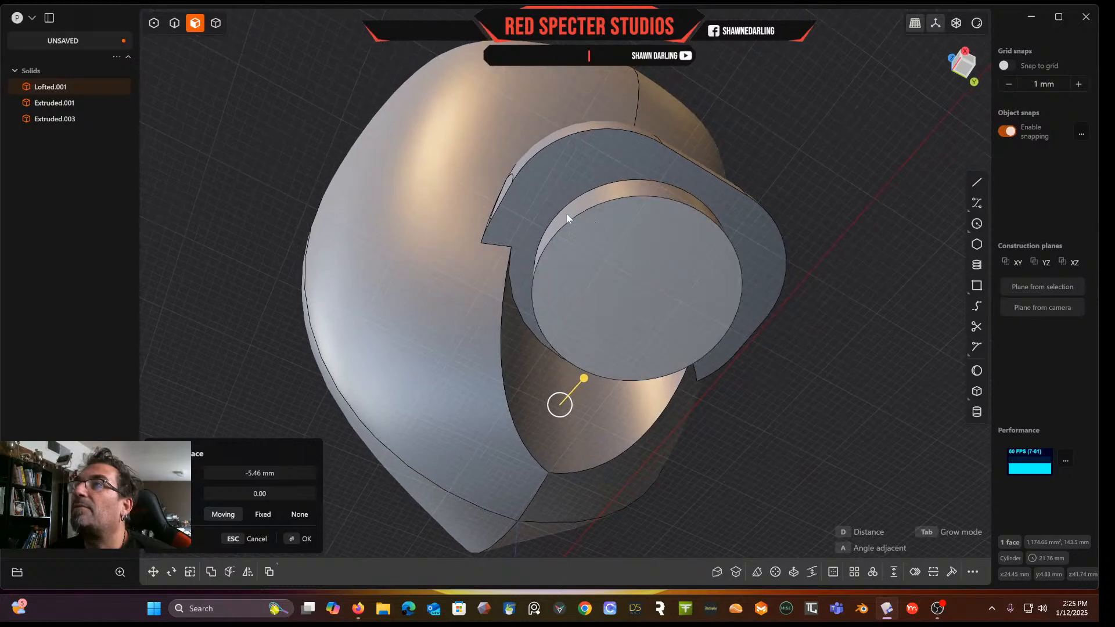
Select the filleted block's upper edge loop and offset it as a curve about 2.7 mm inward
left_click(174, 22)
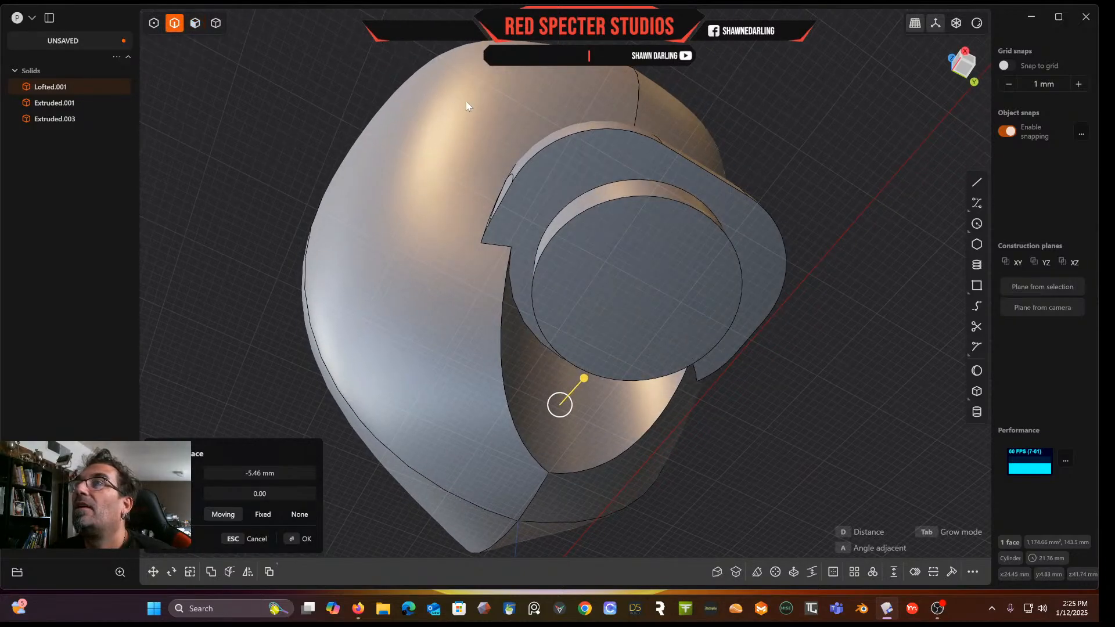
key("Tab")
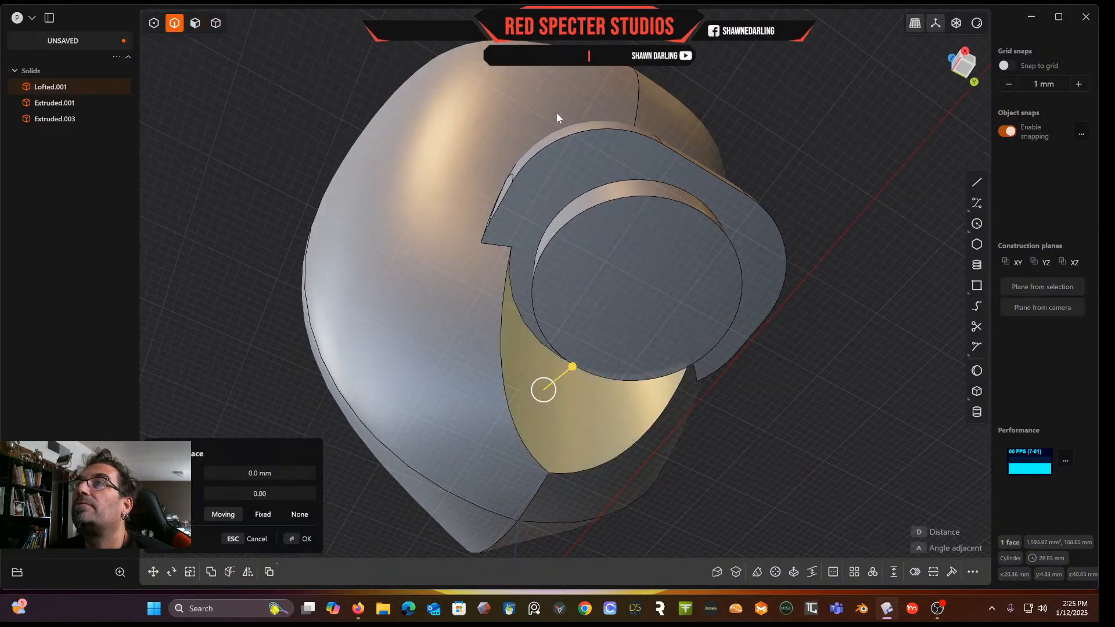
left_click(554, 143)
double_click(574, 137)
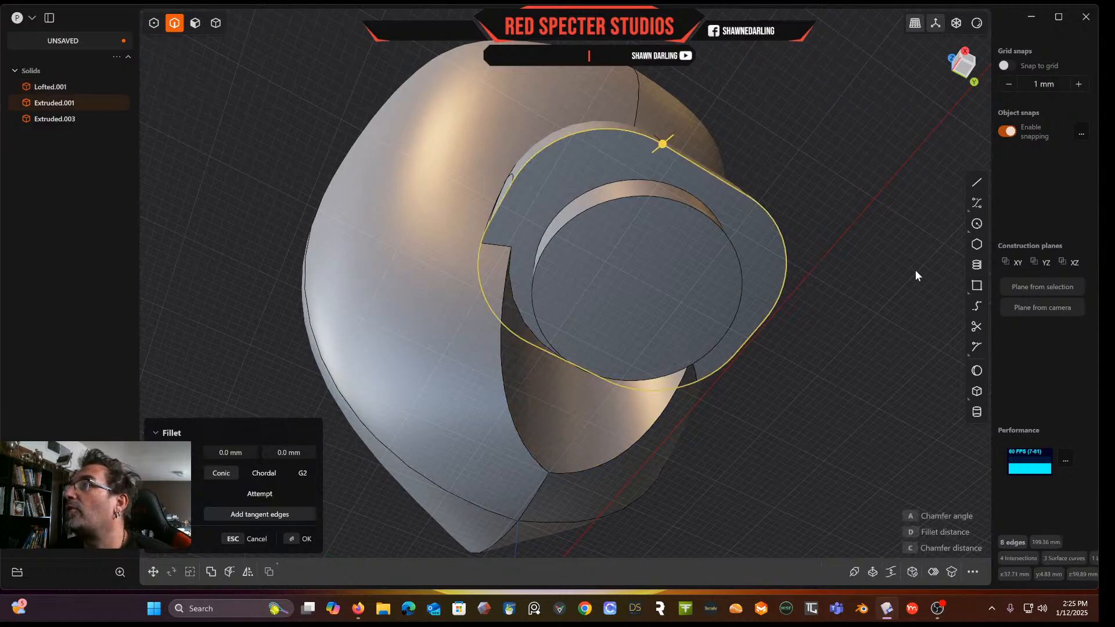
left_click(932, 572)
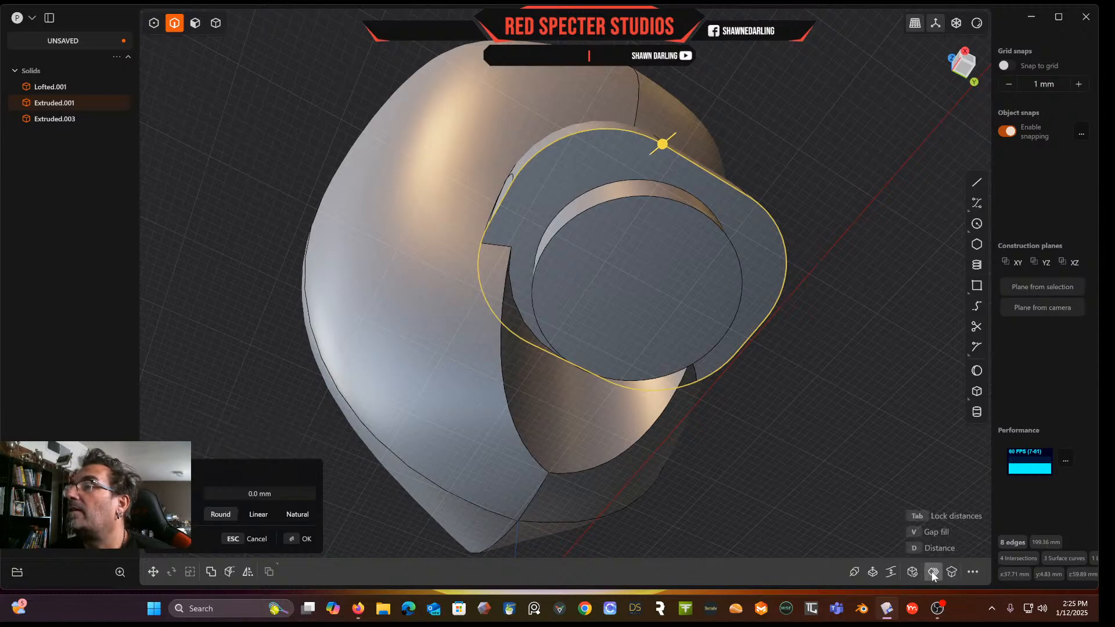
key("Return")
left_click(607, 130)
key("f")
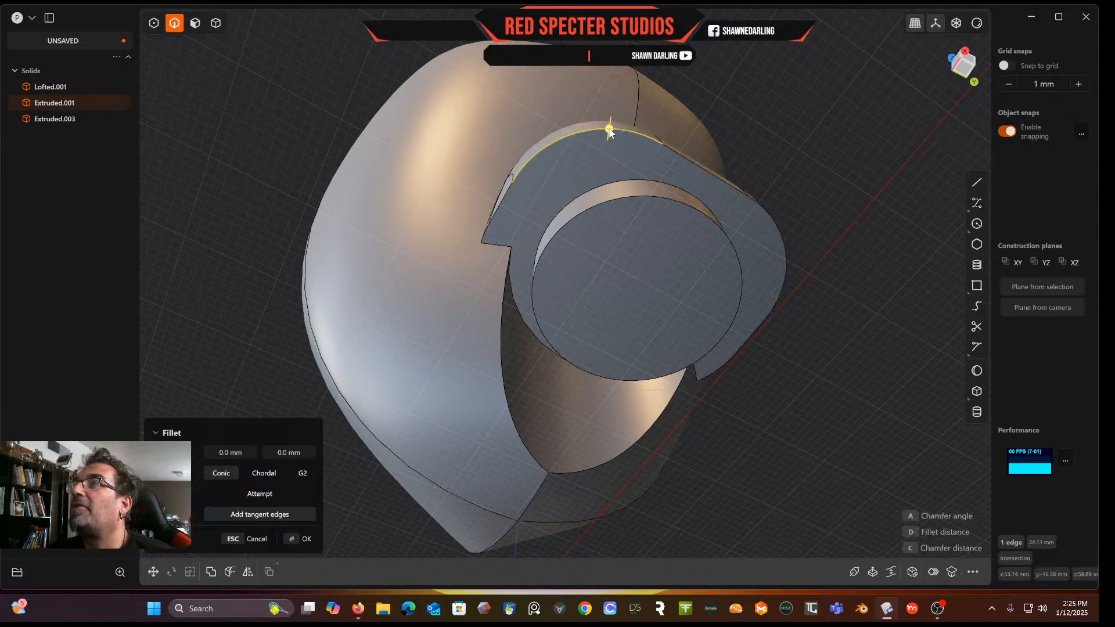
double_click(677, 156)
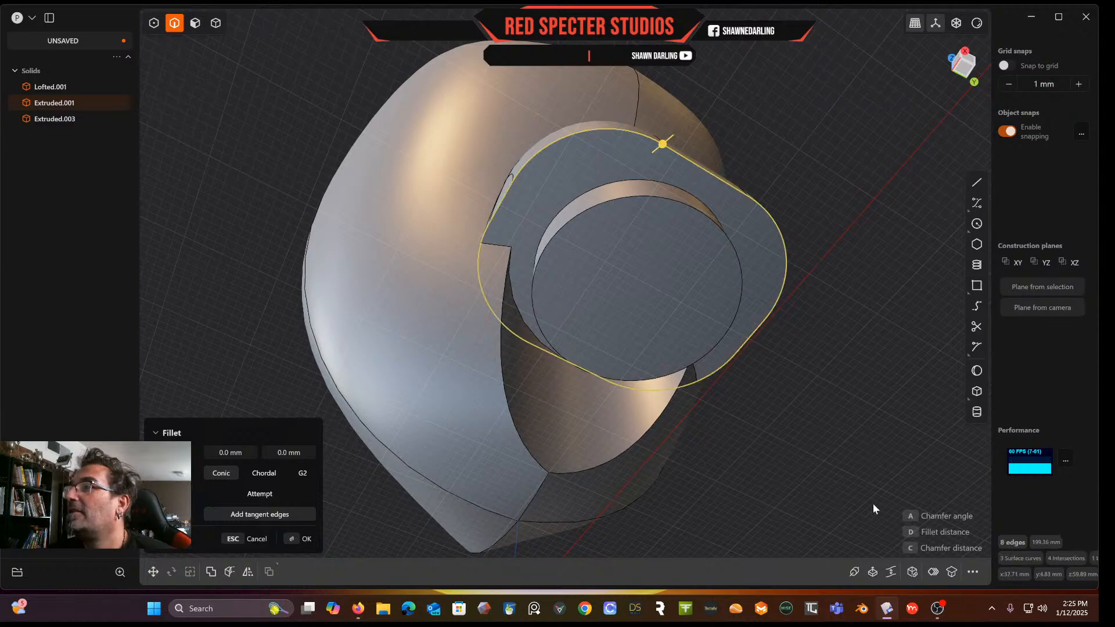
left_click(931, 572)
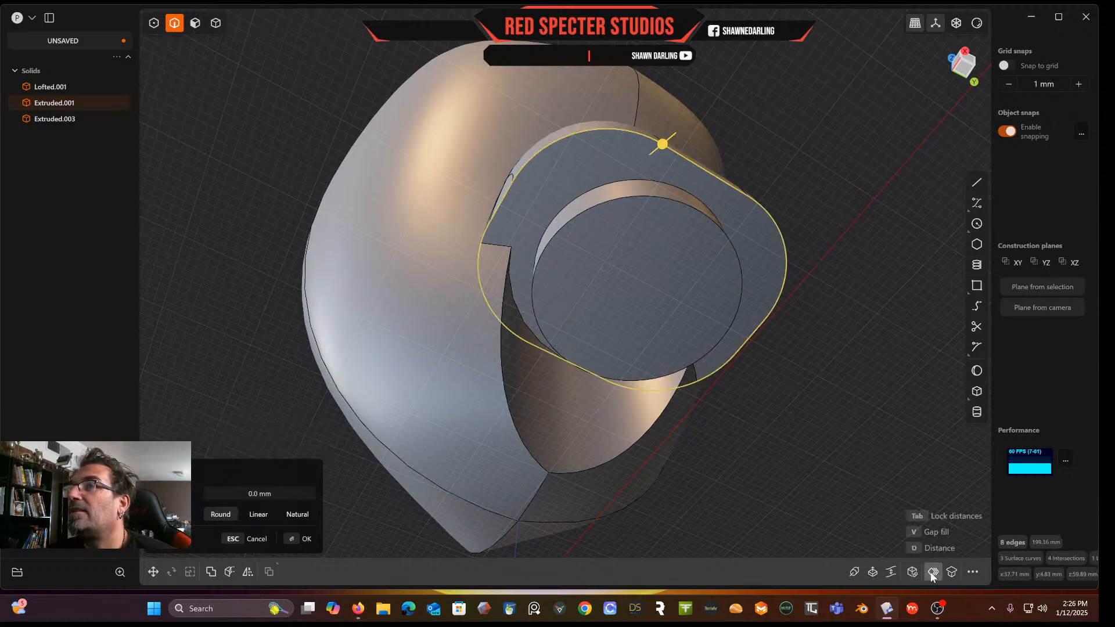
left_click_drag(663, 143, 661, 144)
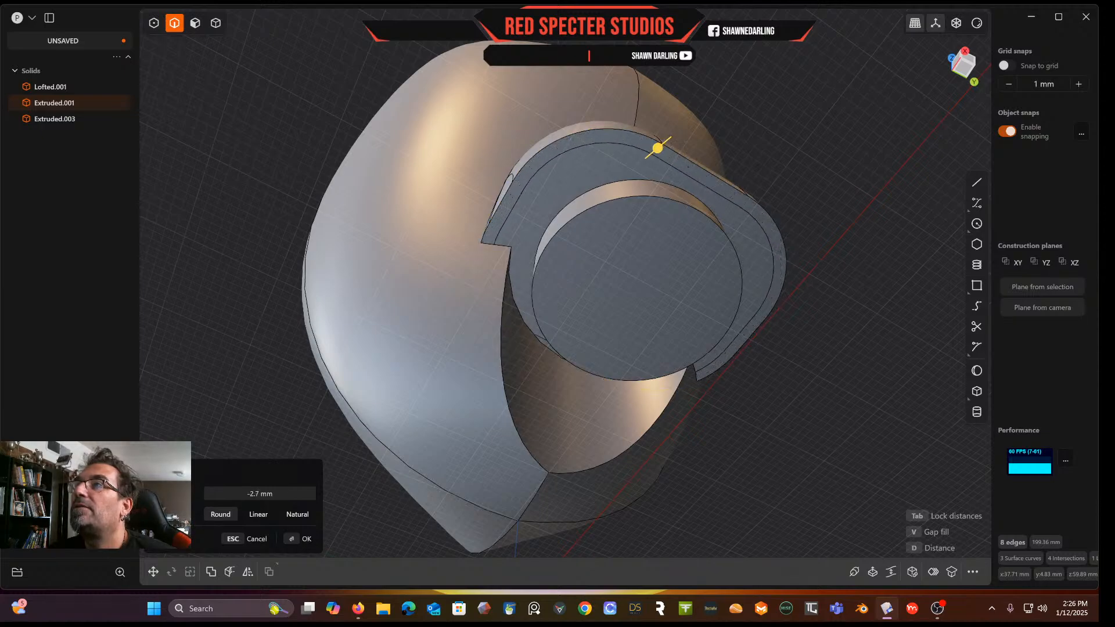
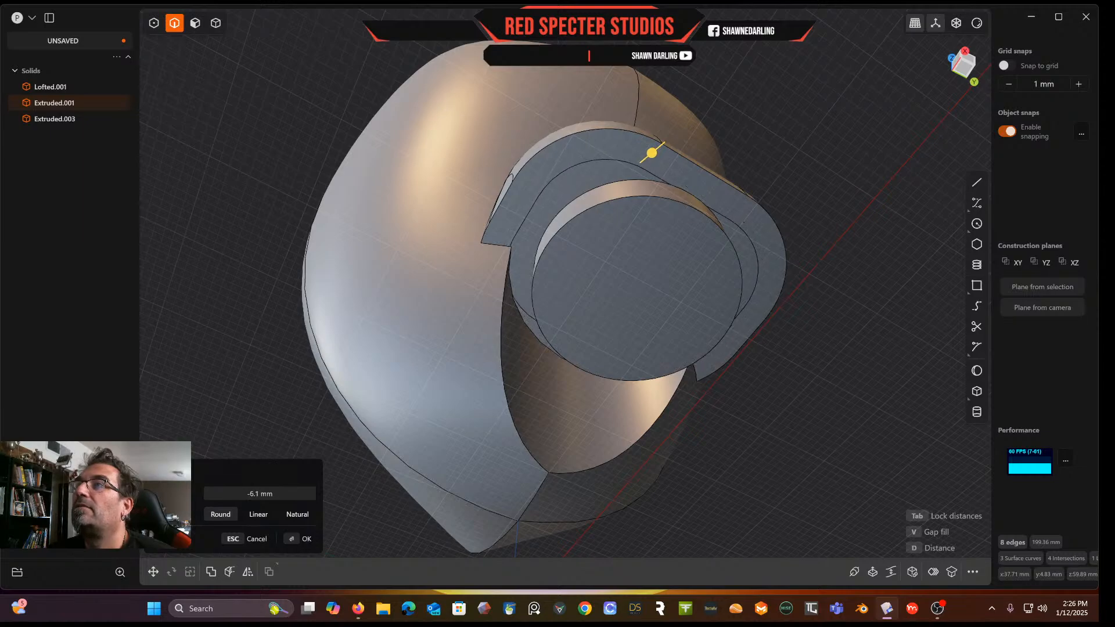
Set the offset curve distance to -3.8 mm and confirm the offset
left_click_drag(267, 492, 271, 492)
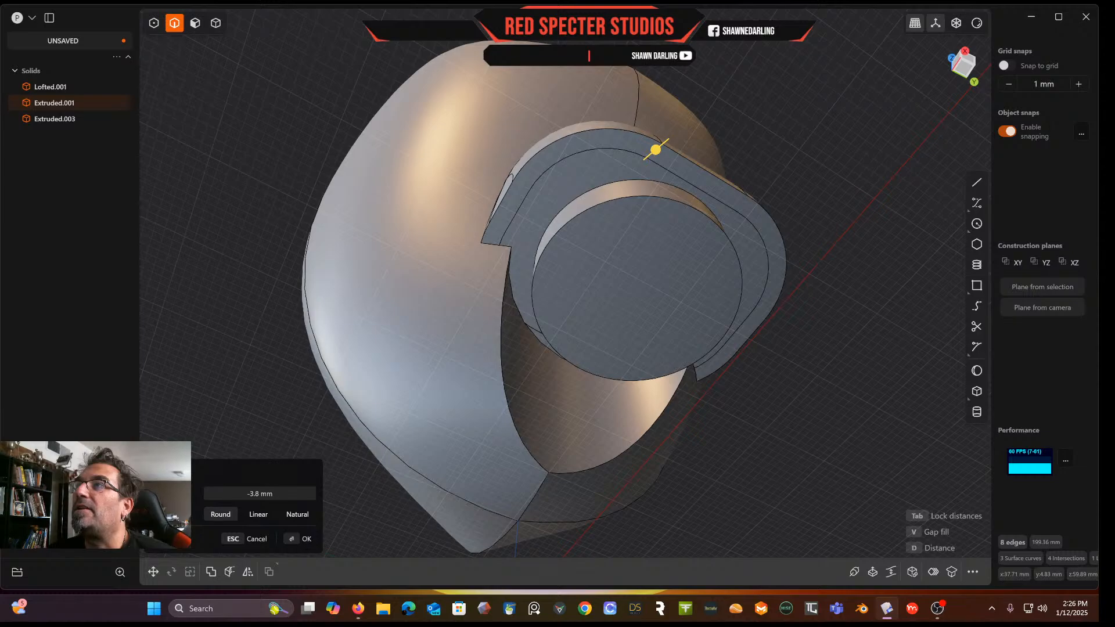
middle_click_drag(446, 356, 549, 332)
key("Return")
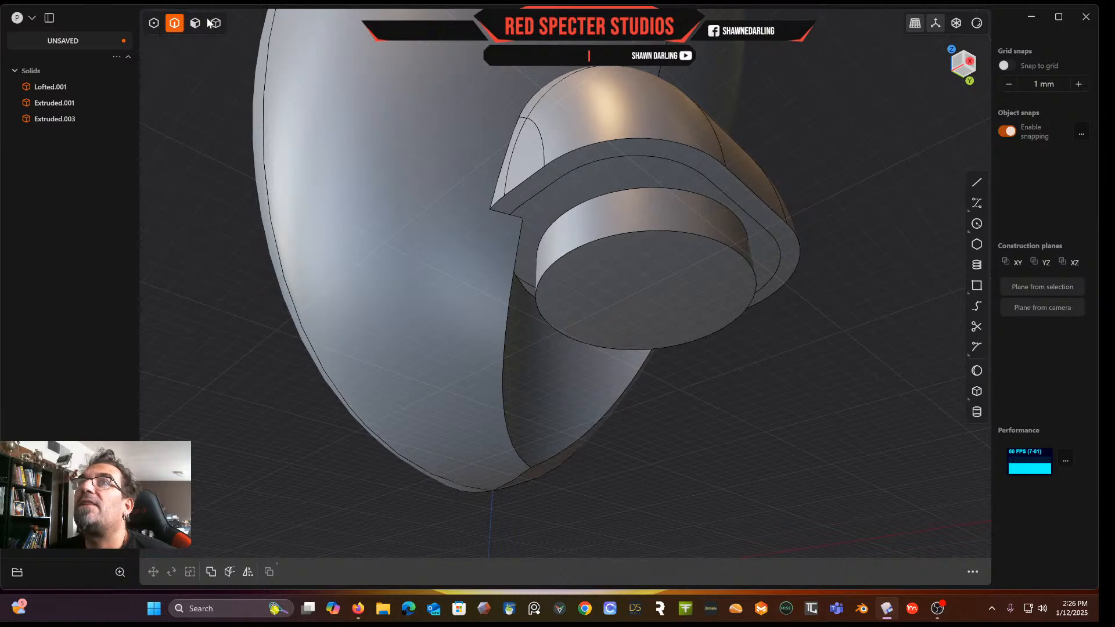
Try offsetting the filleted block's ledge face by -12.84 mm and inspect the result from several angles
left_click(196, 23)
left_click(563, 200)
key("o")
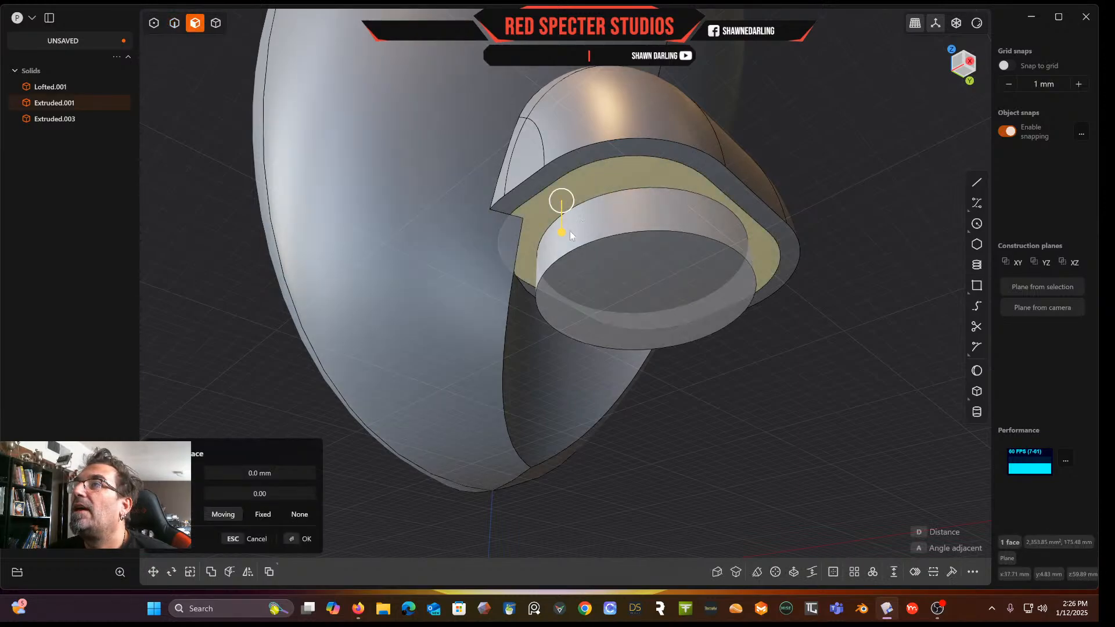
left_click_drag(563, 234, 567, 186)
middle_click_drag(576, 165, 420, 392)
scroll(548, 375, "down", 4)
middle_click_drag(549, 373, 769, 286)
scroll(755, 314, "down", 3)
middle_click_drag(809, 225, 723, 188)
middle_click_drag(717, 264, 666, 287)
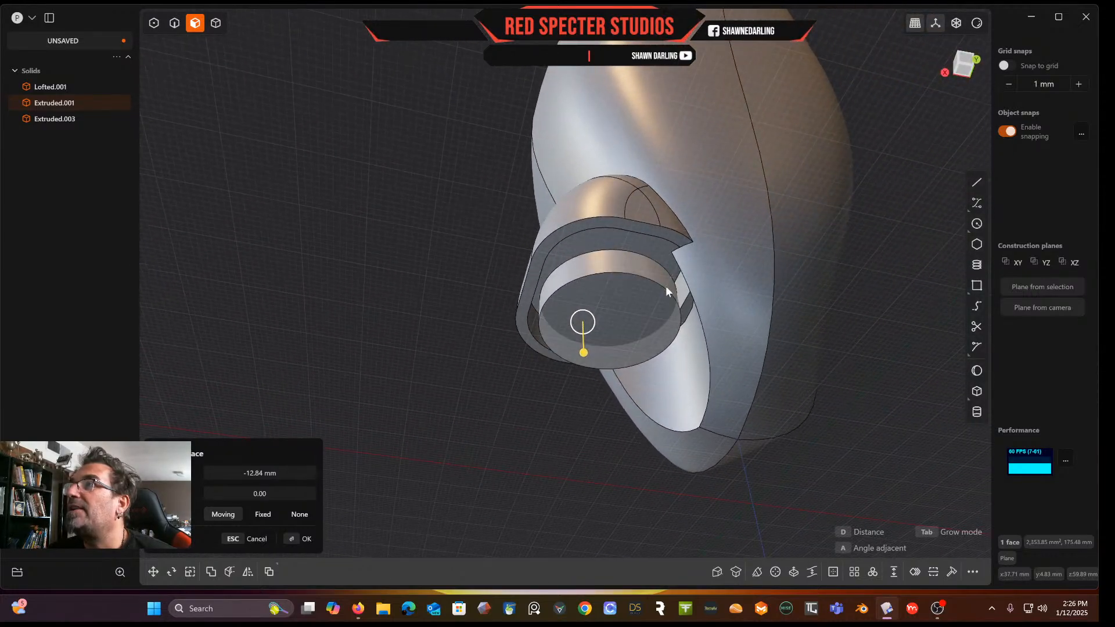
scroll(650, 248, "up", 6)
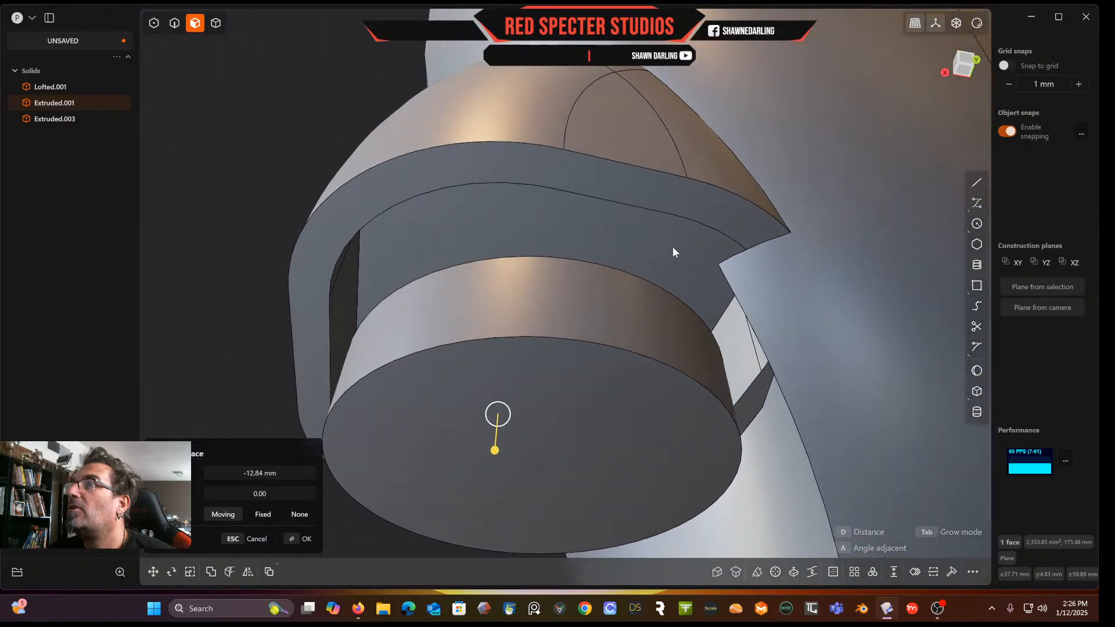
middle_click_drag(672, 247, 685, 295)
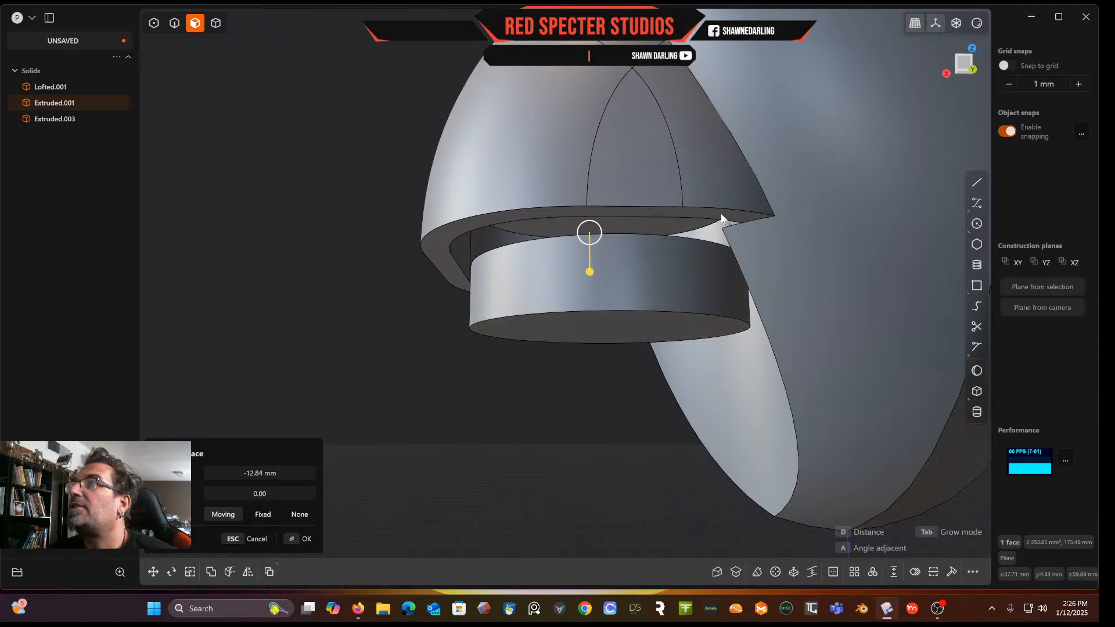
middle_click_drag(722, 236, 664, 176)
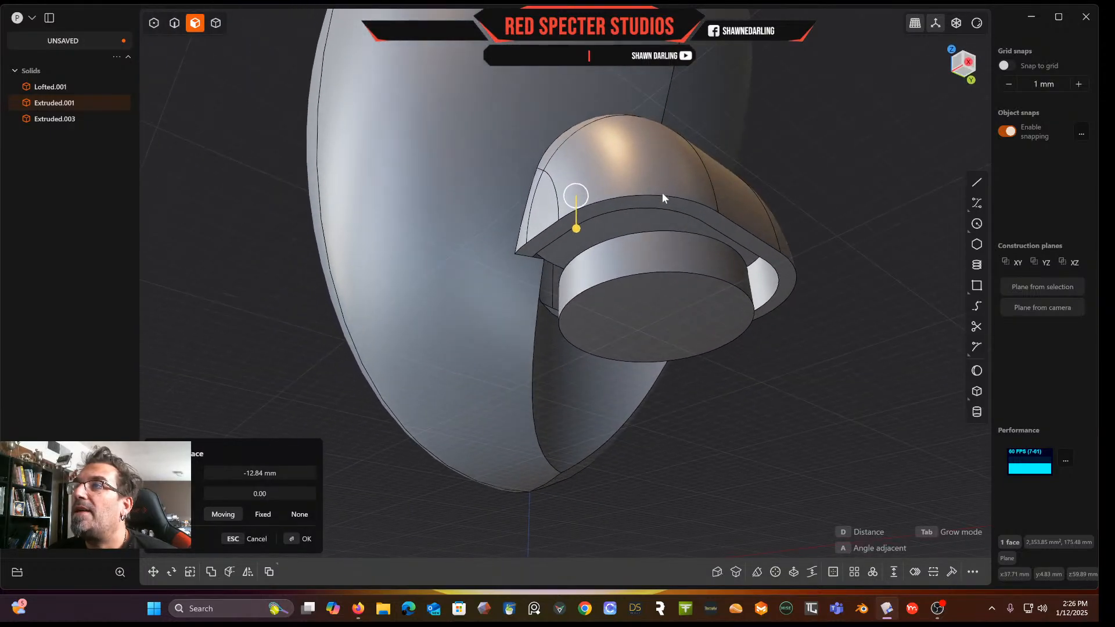
Try offsetting the ledge face by about -4.77 mm instead, then cancel the offset
left_click(563, 426)
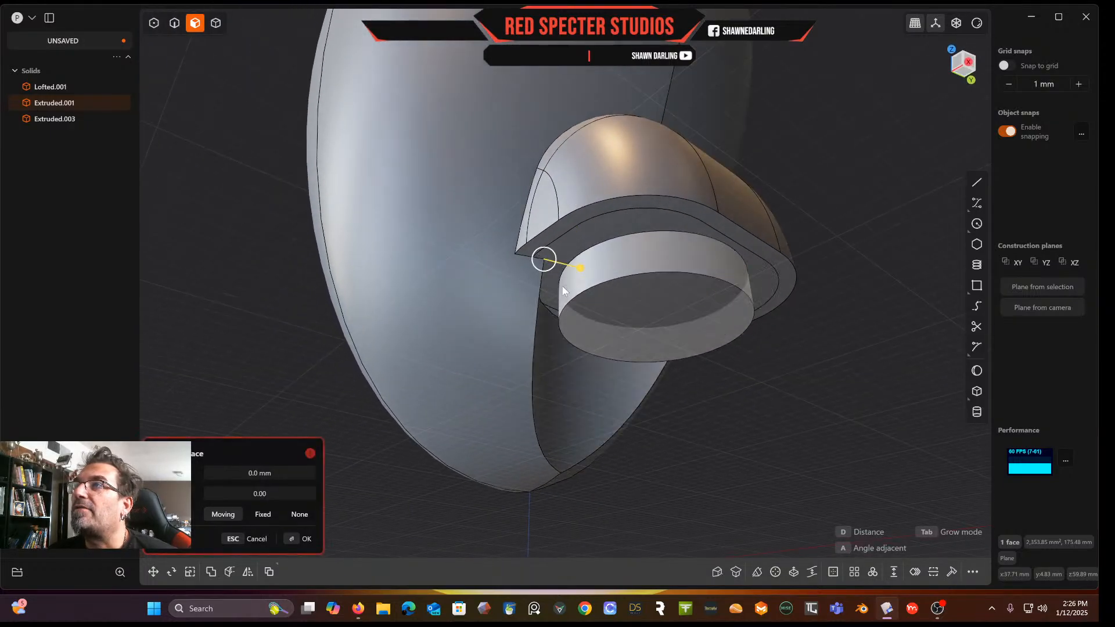
left_click_drag(579, 267, 562, 268)
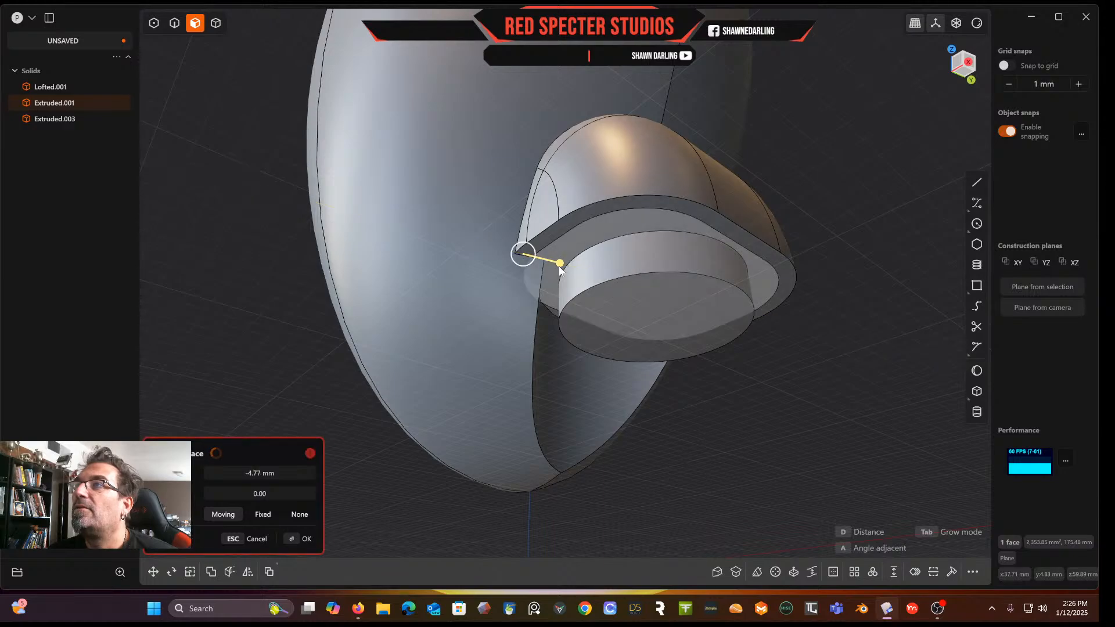
key("Escape")
Offset the lofted solid's inner scoop face by -8.66 mm
left_click(572, 378)
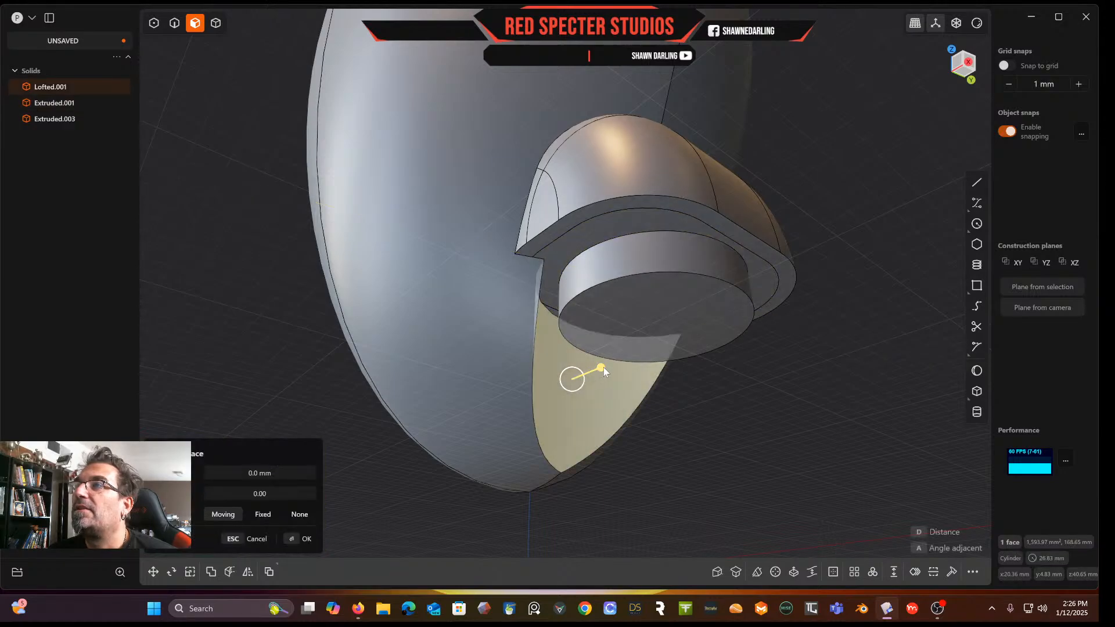
left_click_drag(601, 371, 582, 379)
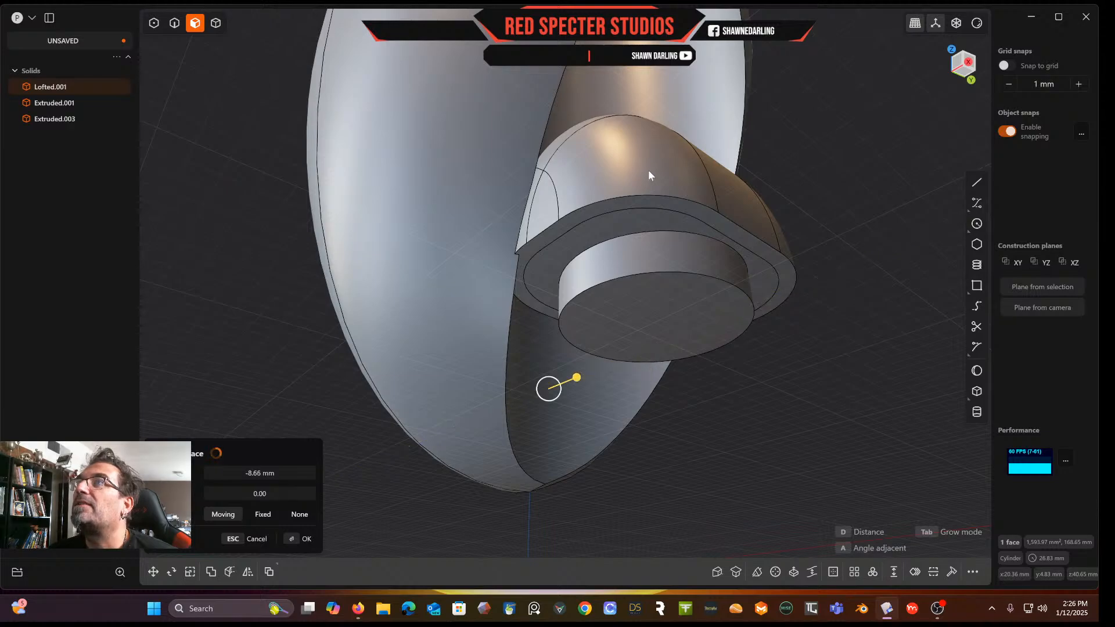
scroll(648, 169, "down", 5)
right_click_drag(648, 169, 602, 277)
middle_click_drag(606, 210, 674, 272)
key("Return")
scroll(674, 271, "up", 2)
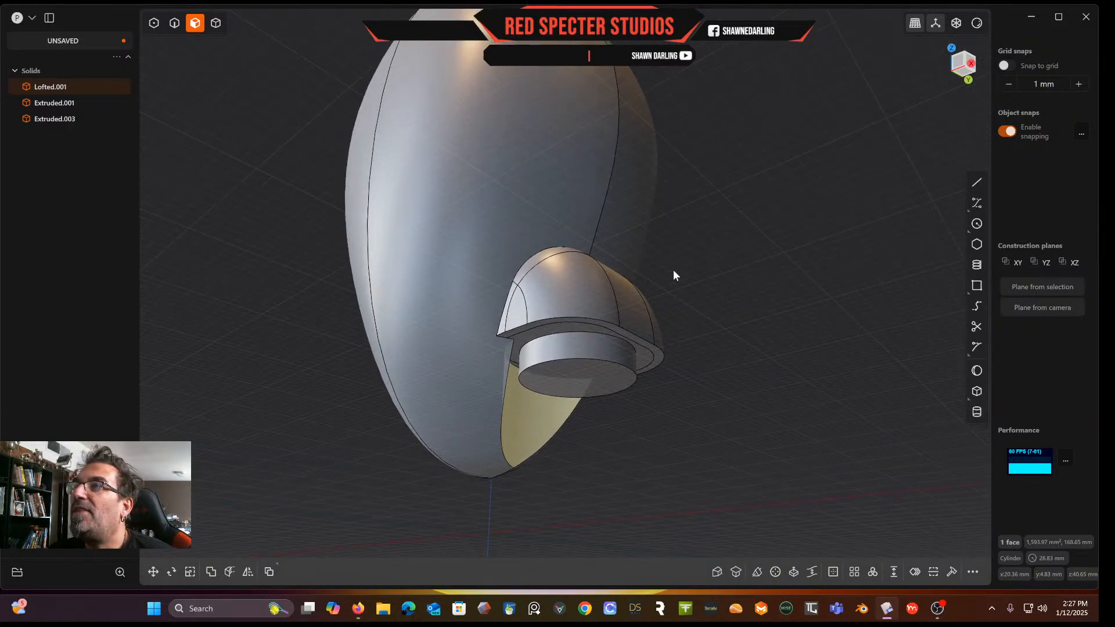
middle_click_drag(586, 333, 556, 373)
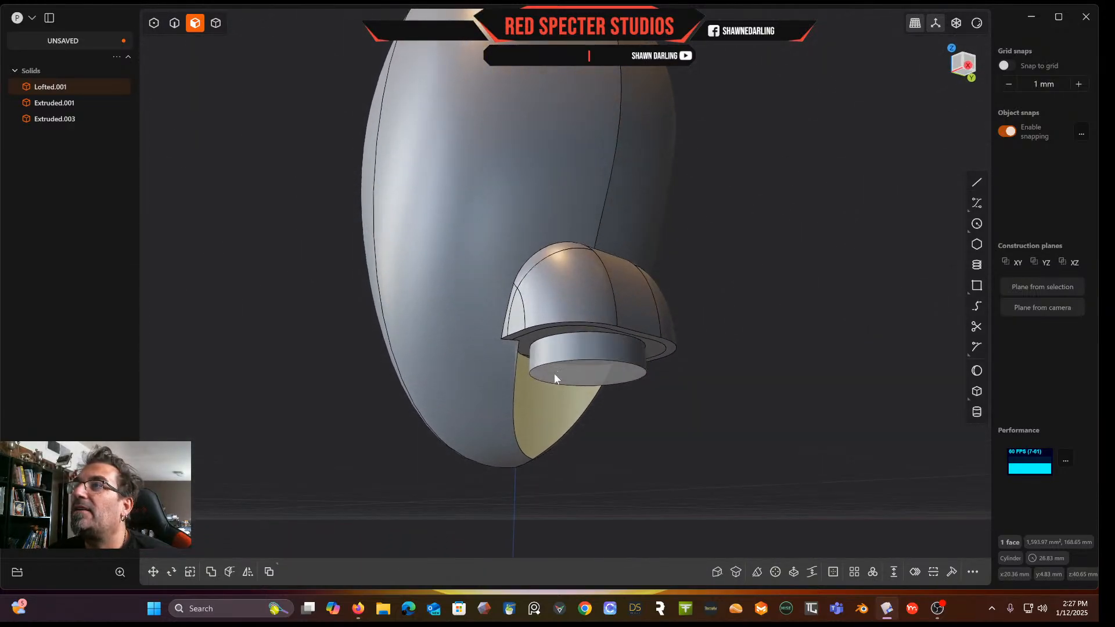
Try offsetting the scoop face again by about -1.89 mm, then pick the block's ledge face
key("o")
left_click_drag(569, 424, 565, 425)
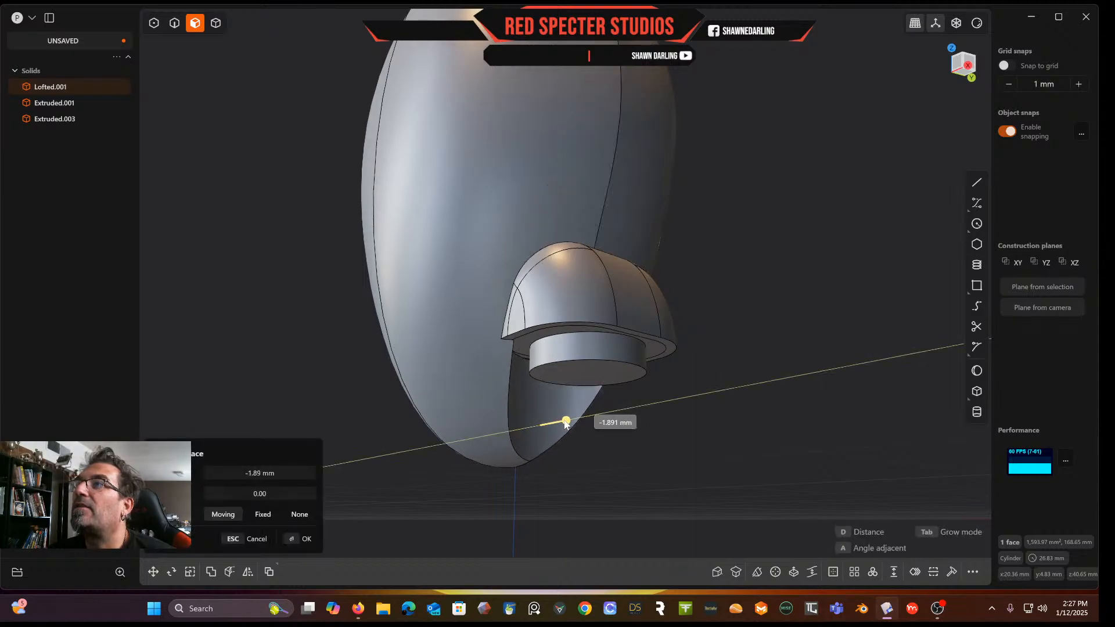
right_click(748, 371)
middle_click_drag(748, 370, 609, 302)
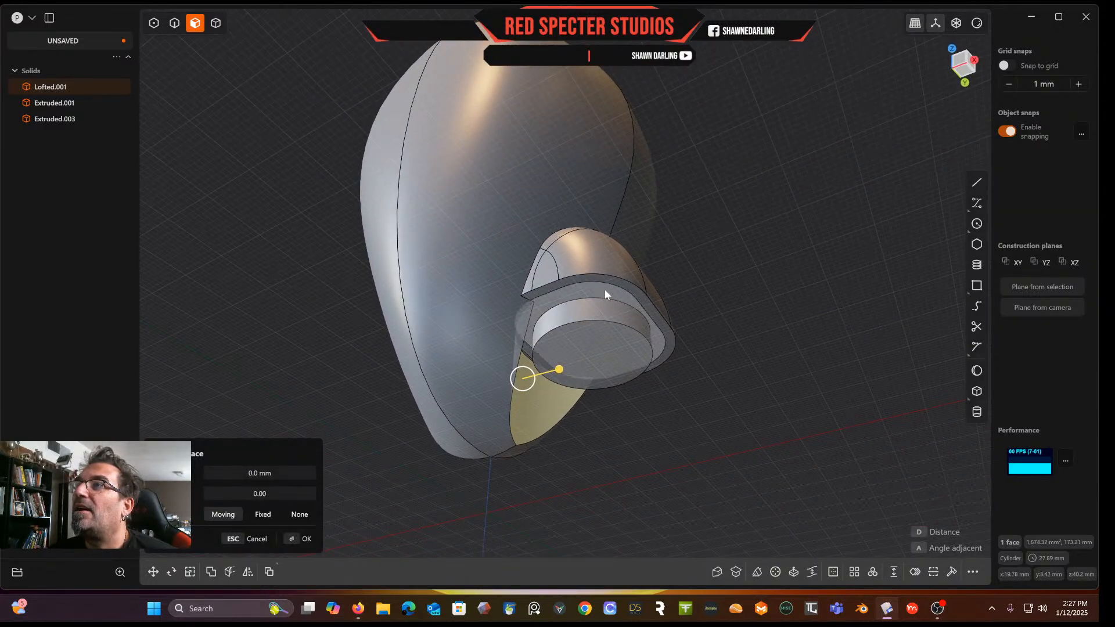
left_click(604, 289)
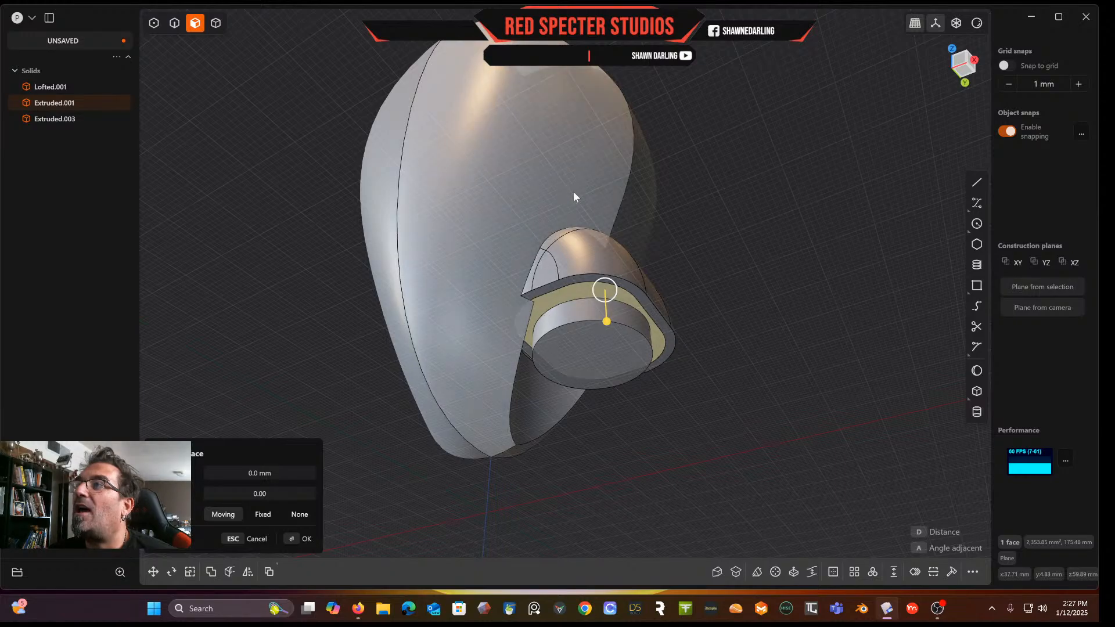
In side view, draw a straight line about 84 mm long from the block's top corner down past the scoop edge
left_click(962, 65)
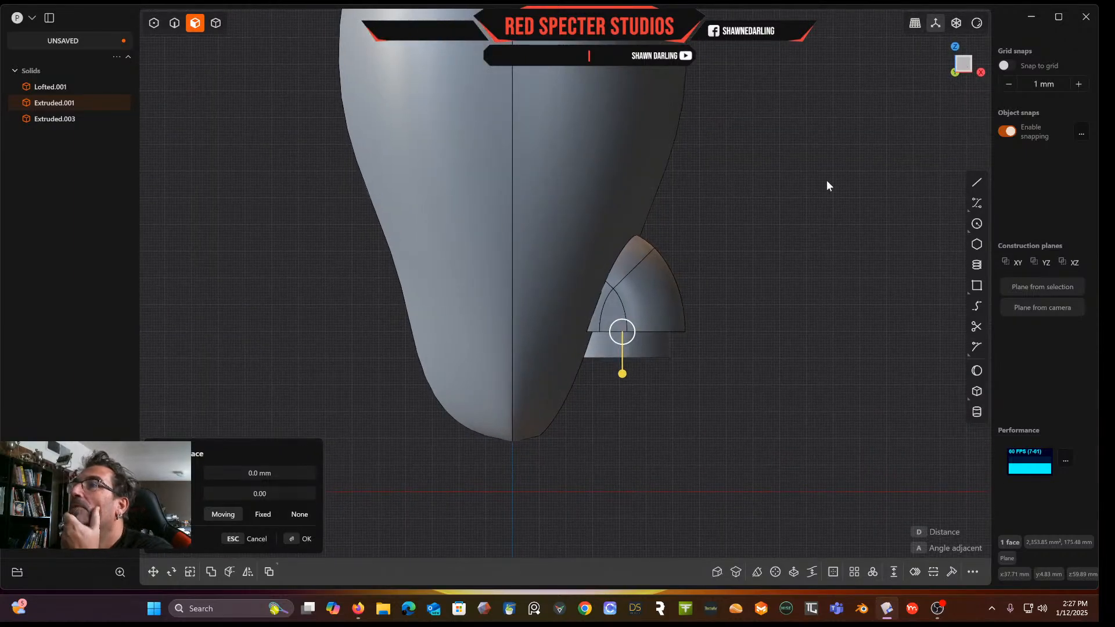
left_click(978, 182)
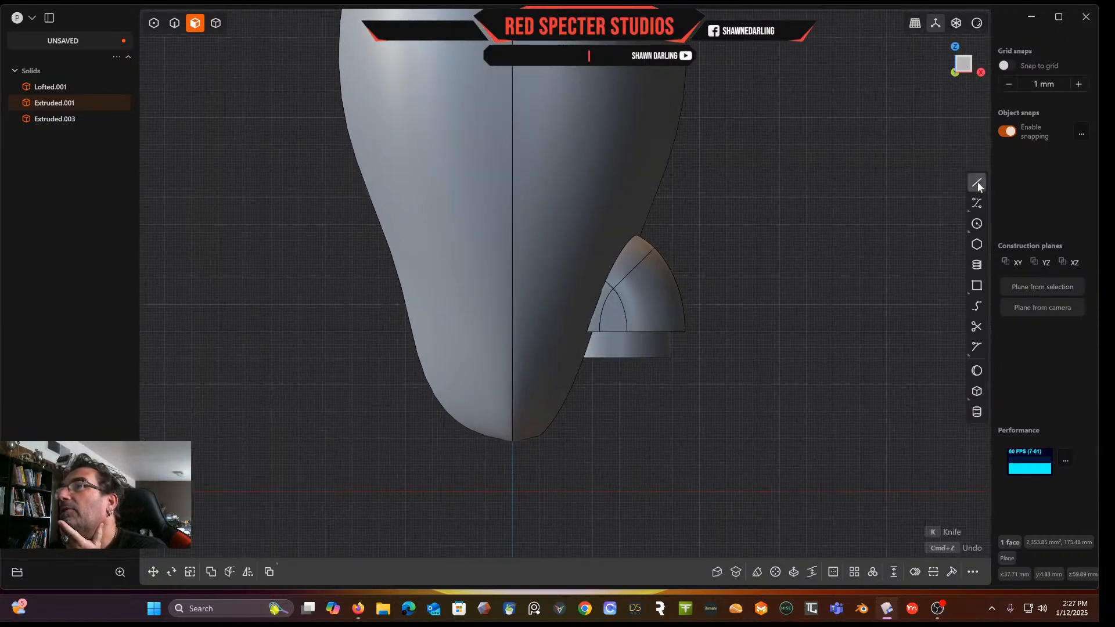
left_click(646, 223)
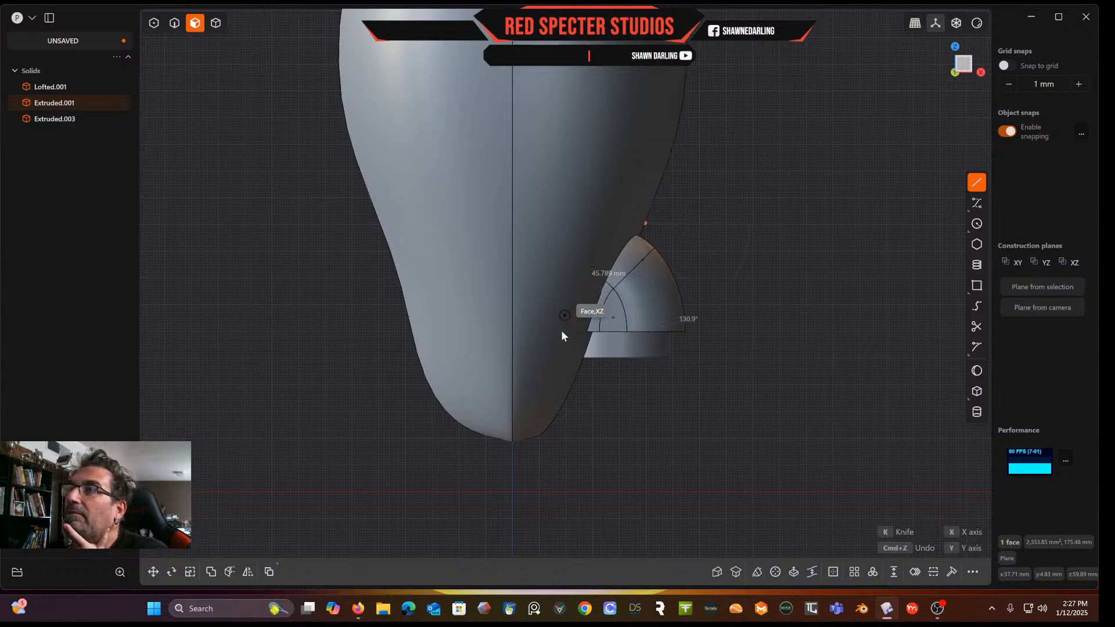
left_click(574, 381)
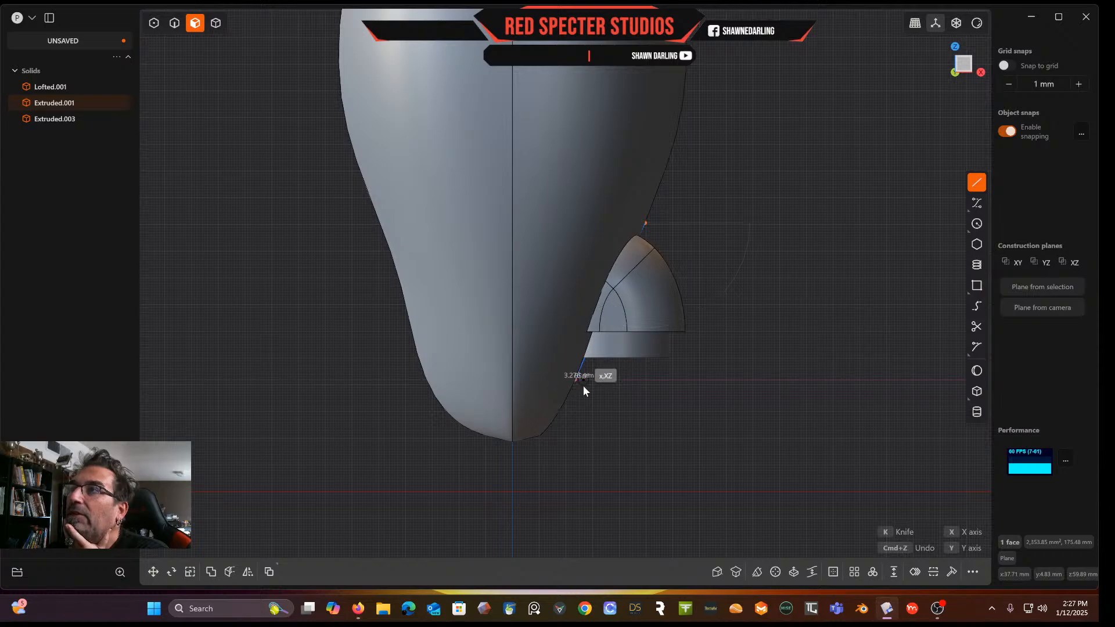
key("Escape")
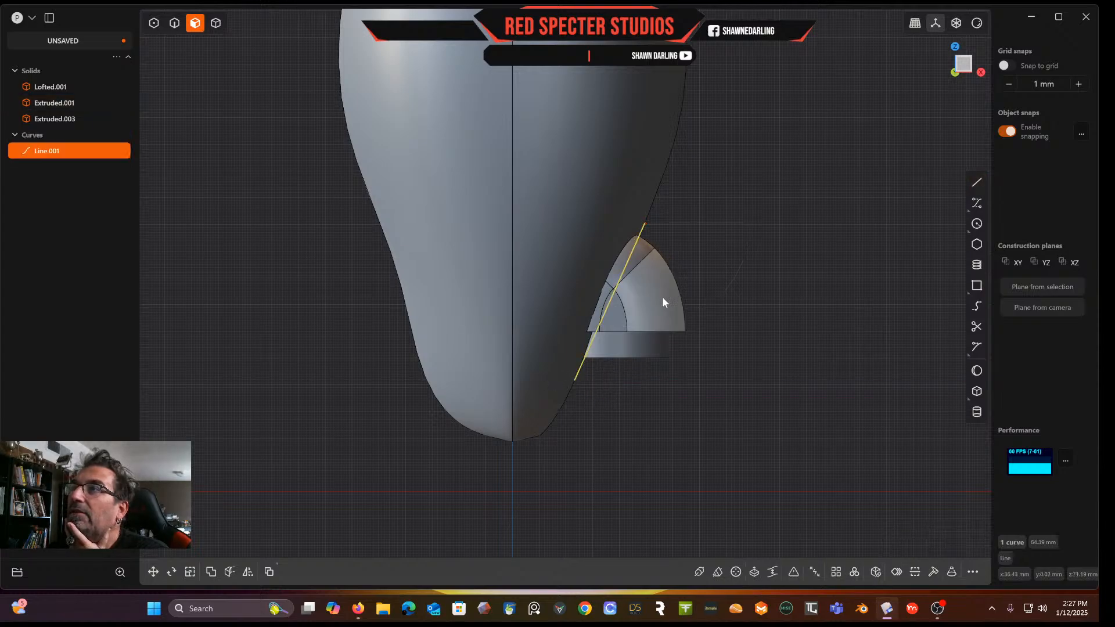
Cut the filleted block with the new line
middle_click_drag(730, 281, 283, 7)
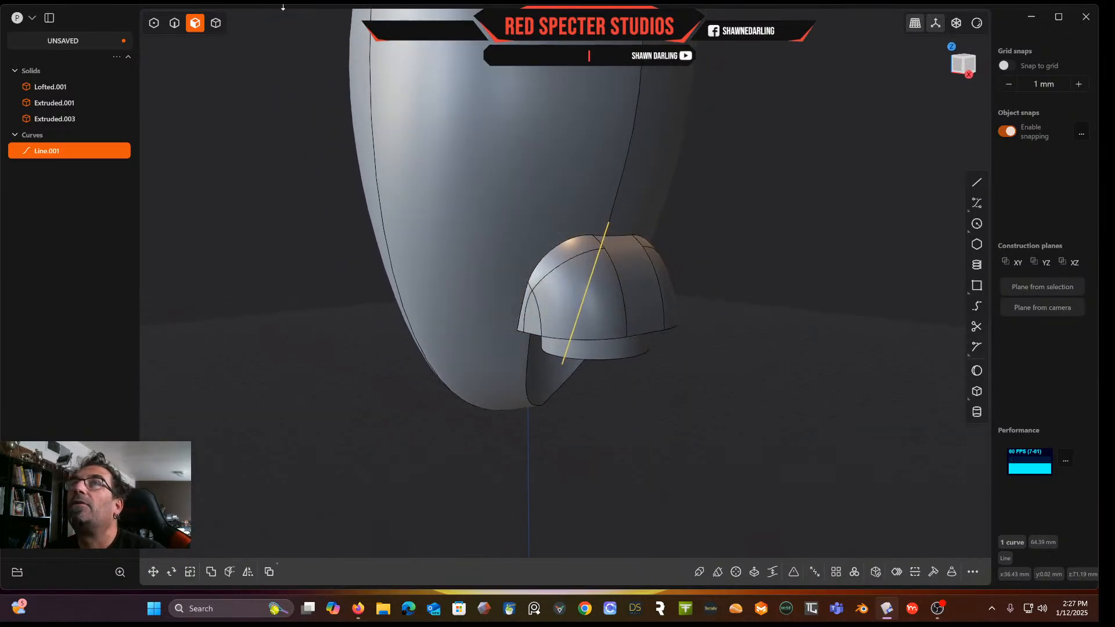
left_click(216, 23)
left_click(636, 295)
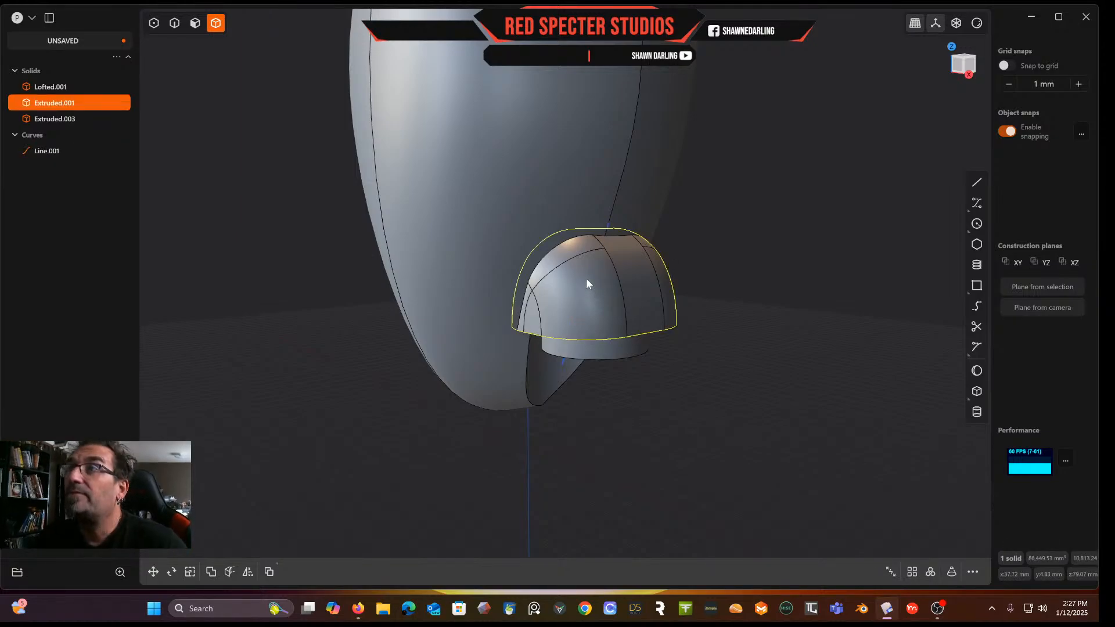
key("c")
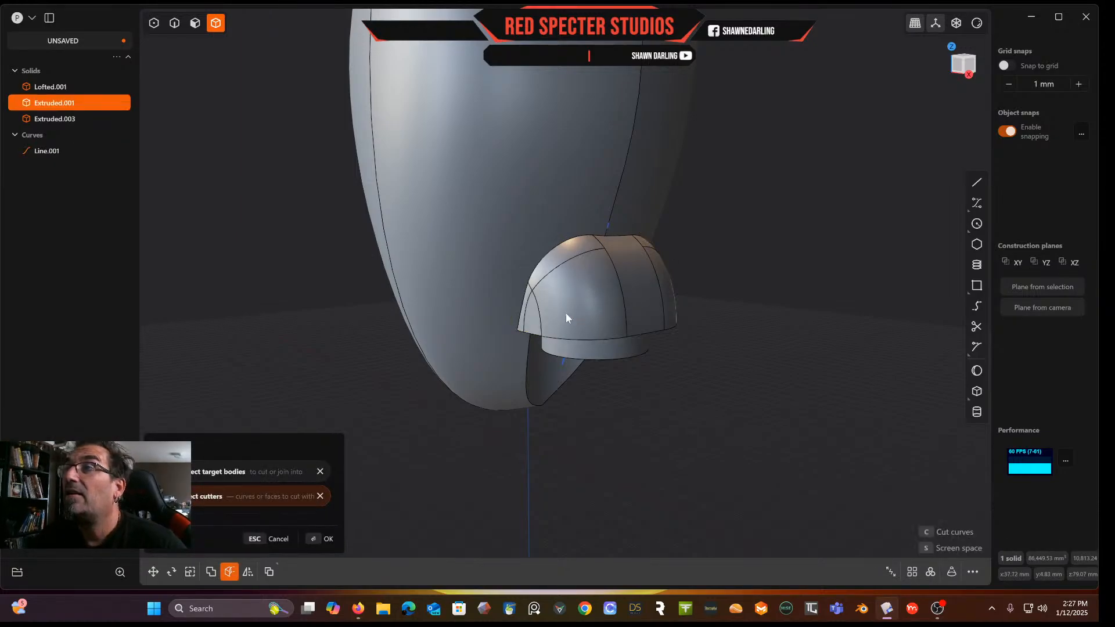
left_click(564, 365)
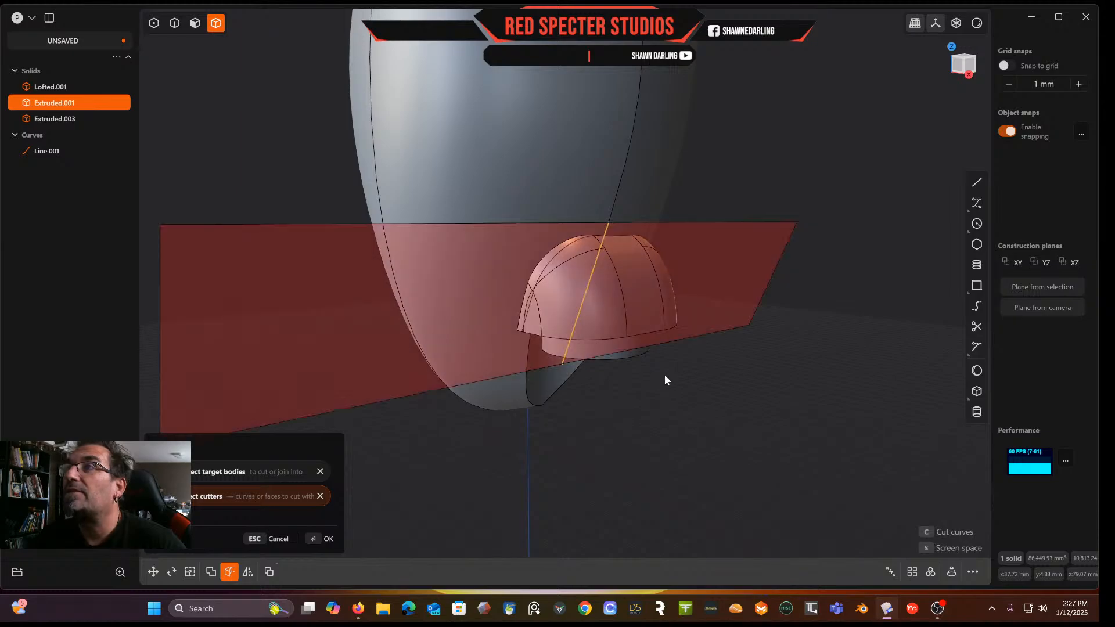
key("Return")
middle_click_drag(665, 375, 687, 374)
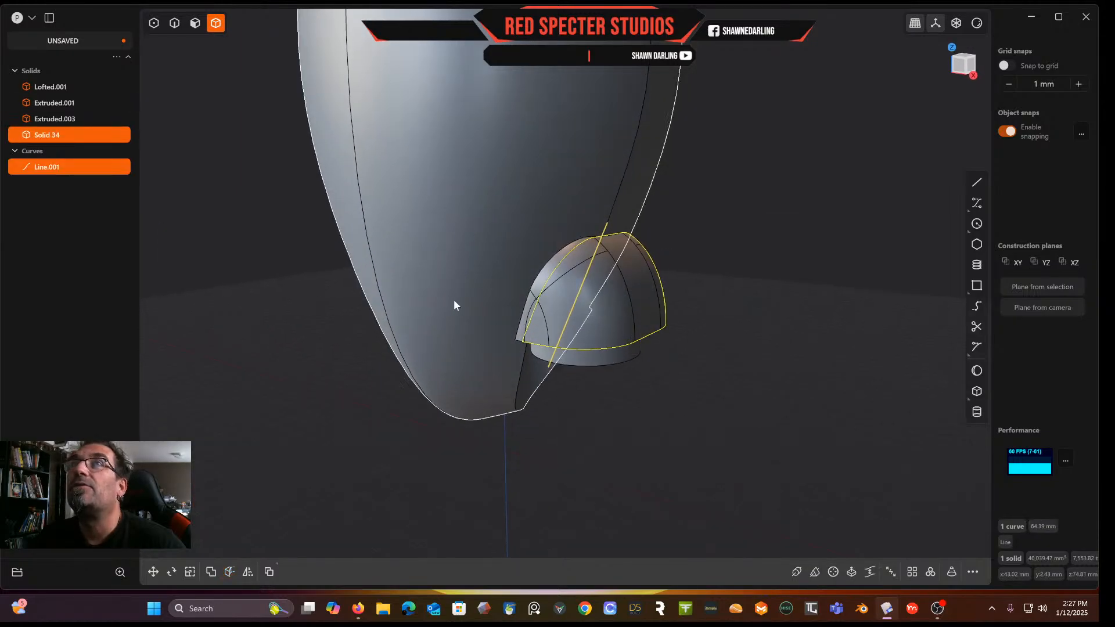
Delete the front piece of the cut block
left_click(196, 24)
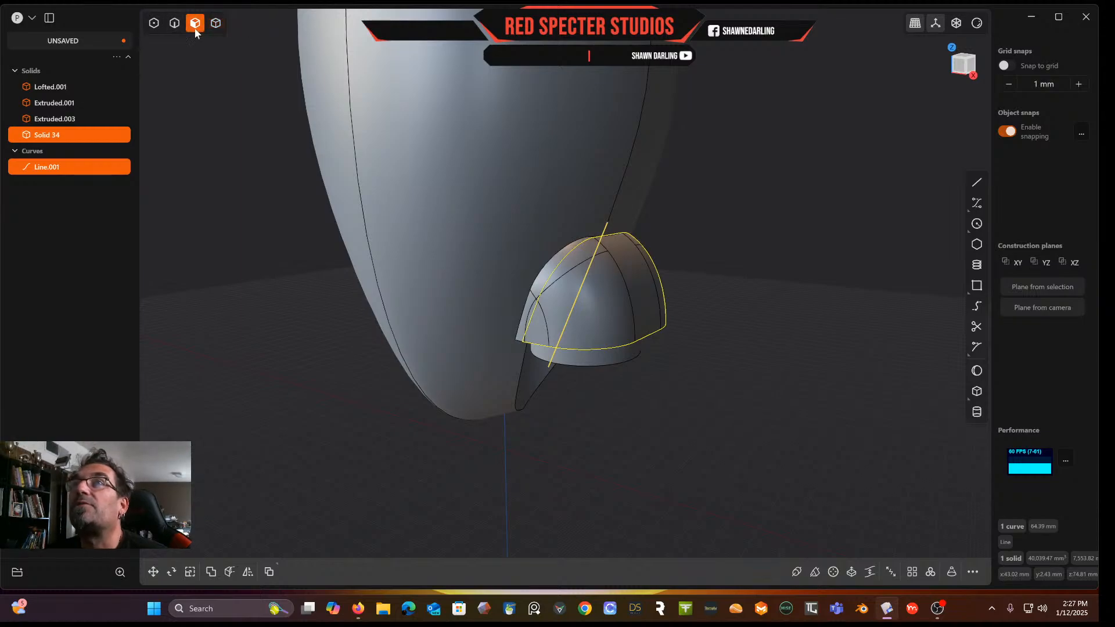
left_click(542, 285)
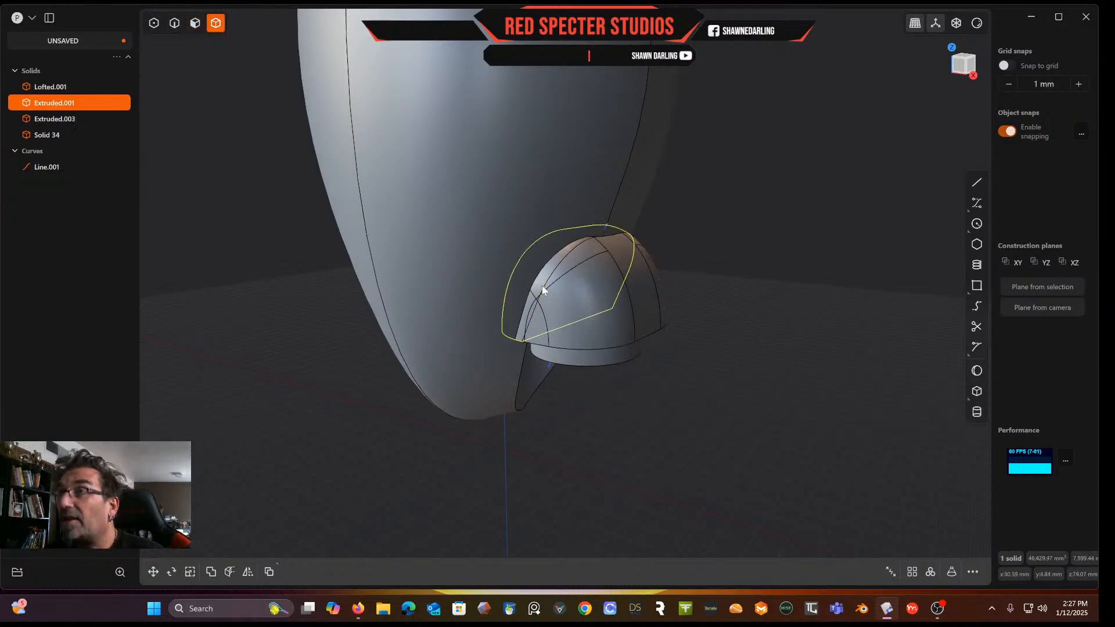
key("Delete")
middle_click_drag(541, 297, 601, 273)
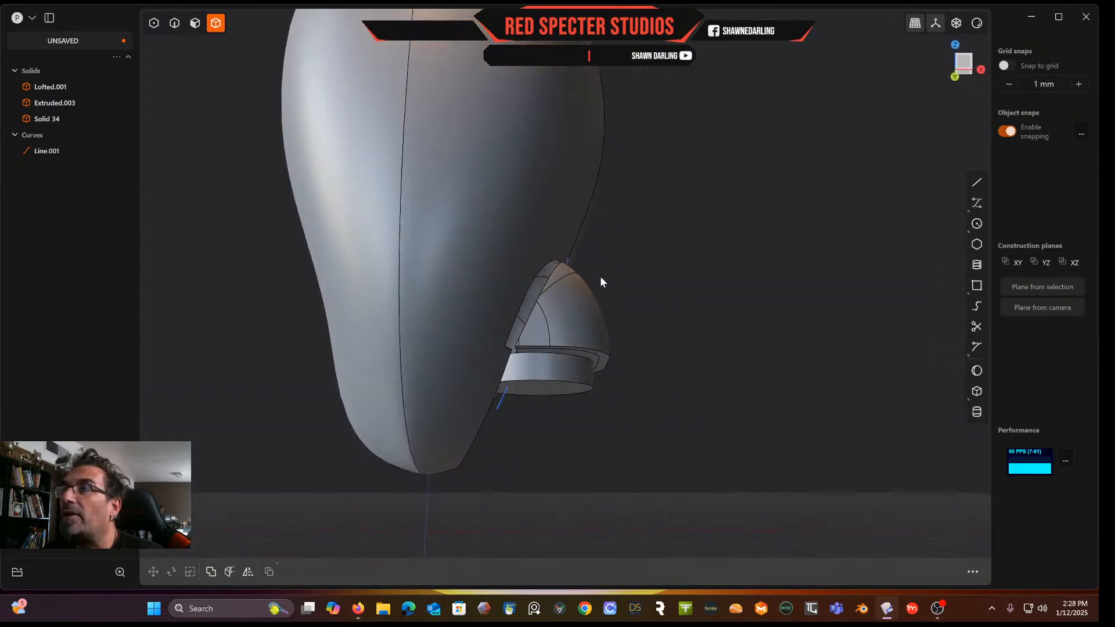
middle_click_drag(551, 321, 547, 287)
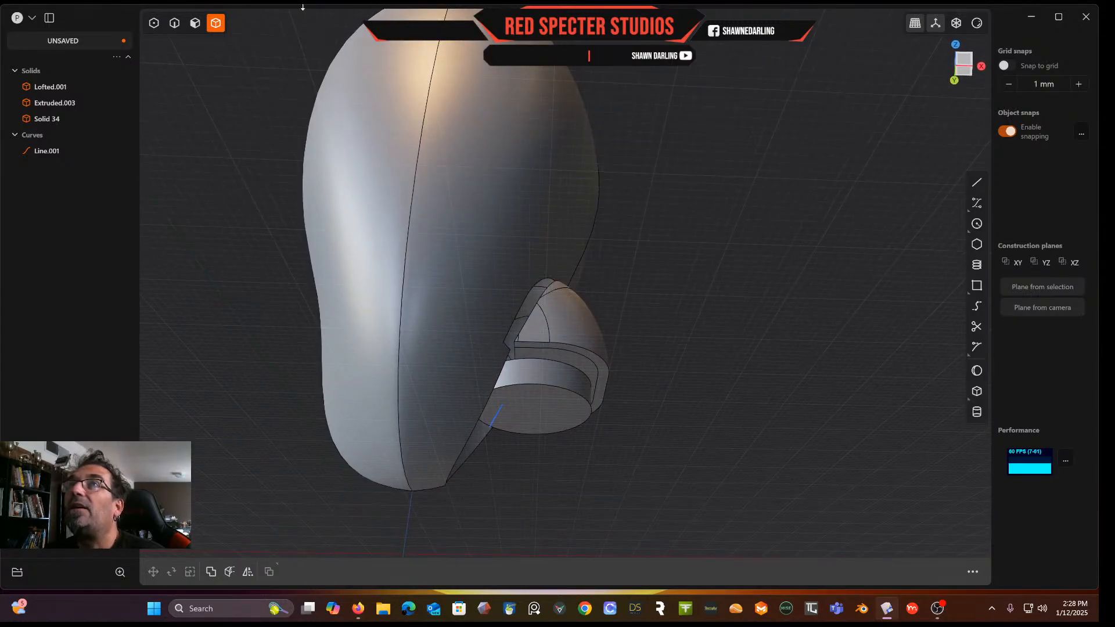
Try offsetting the remaining block's ledge face by about -2.21 mm
left_click(195, 23)
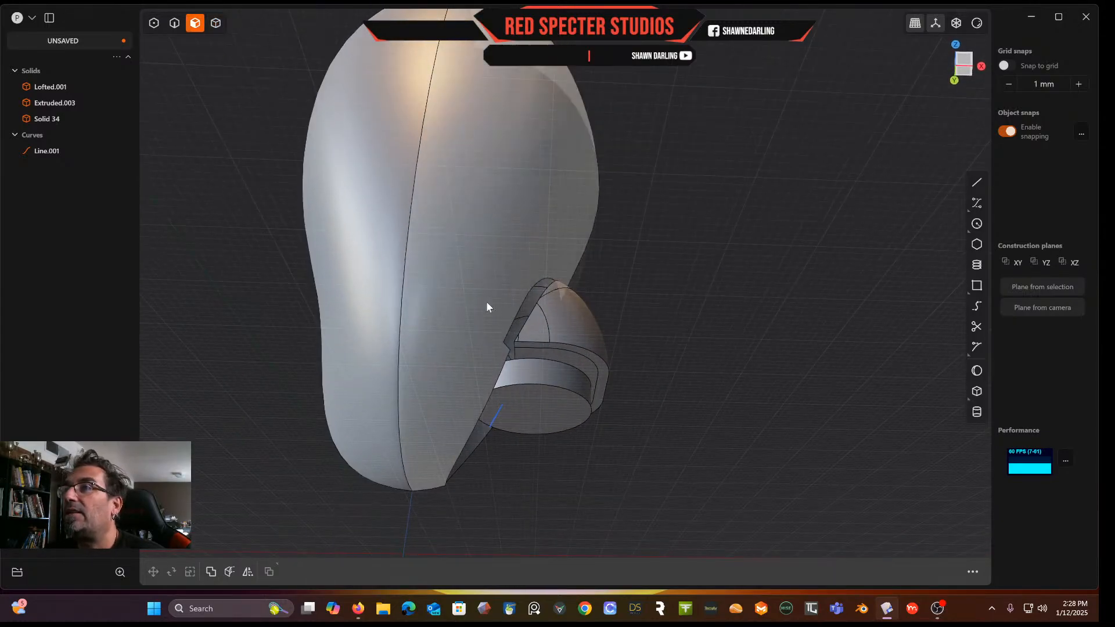
left_click(539, 357)
left_click_drag(540, 390, 560, 339)
key("Return")
middle_click_drag(711, 340, 723, 198)
scroll(723, 193, "down", 1)
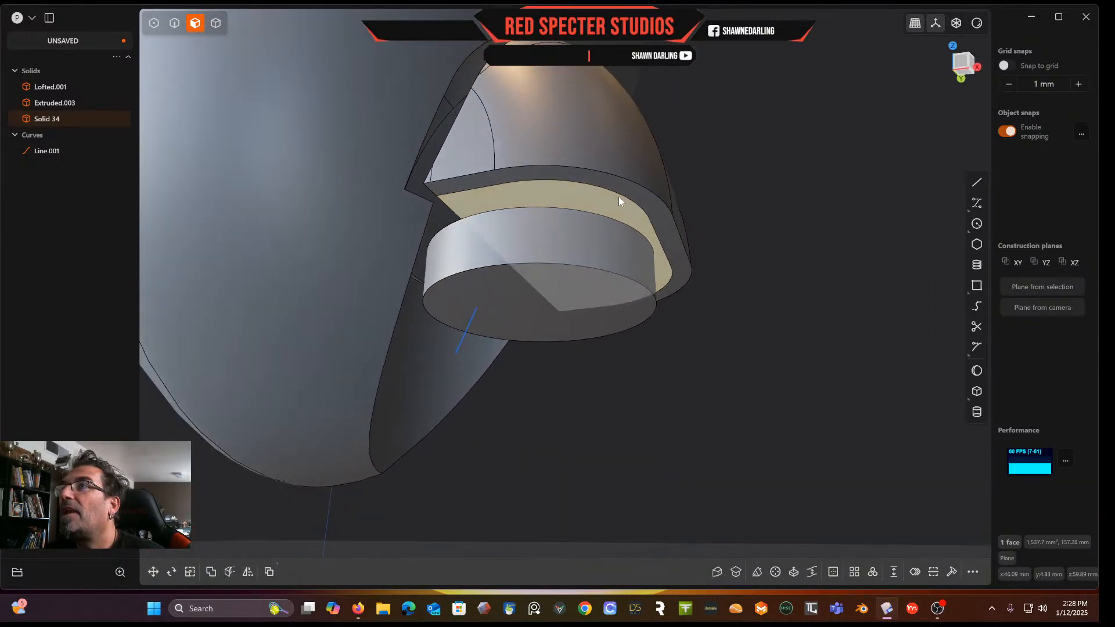
key("o")
mouse_move(613, 237)
left_mouse_down()
mouse_move(609, 214)
mouse_move(601, 225)
left_mouse_up()
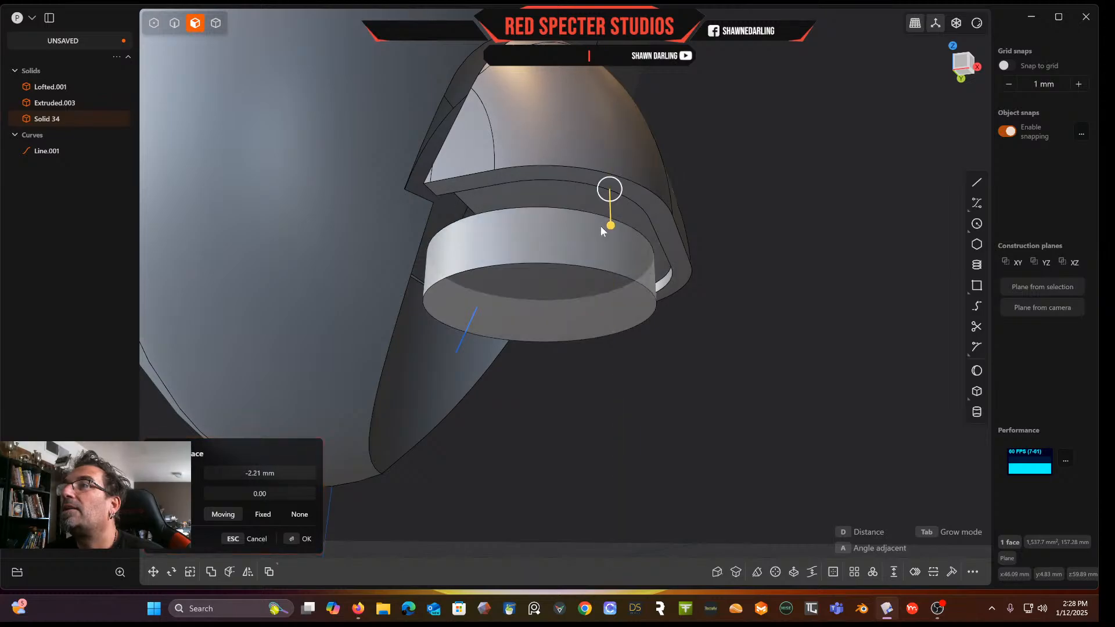
right_click(758, 199)
middle_click_drag(744, 196, 642, 227)
middle_click_drag(633, 129, 507, 232)
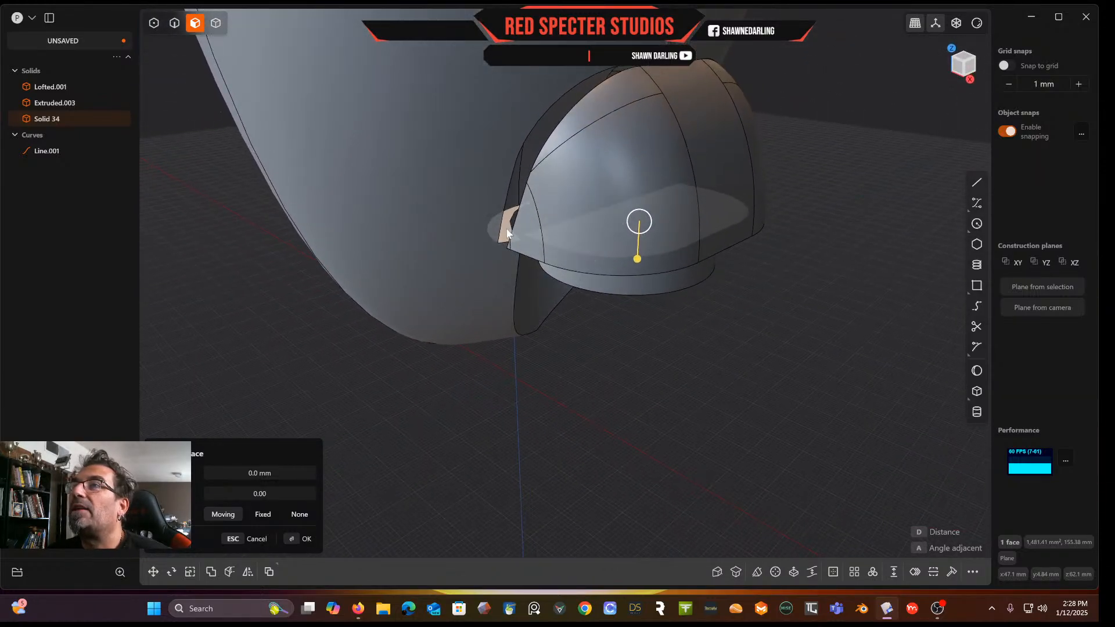
left_click(507, 233)
left_click_drag(505, 191, 493, 103)
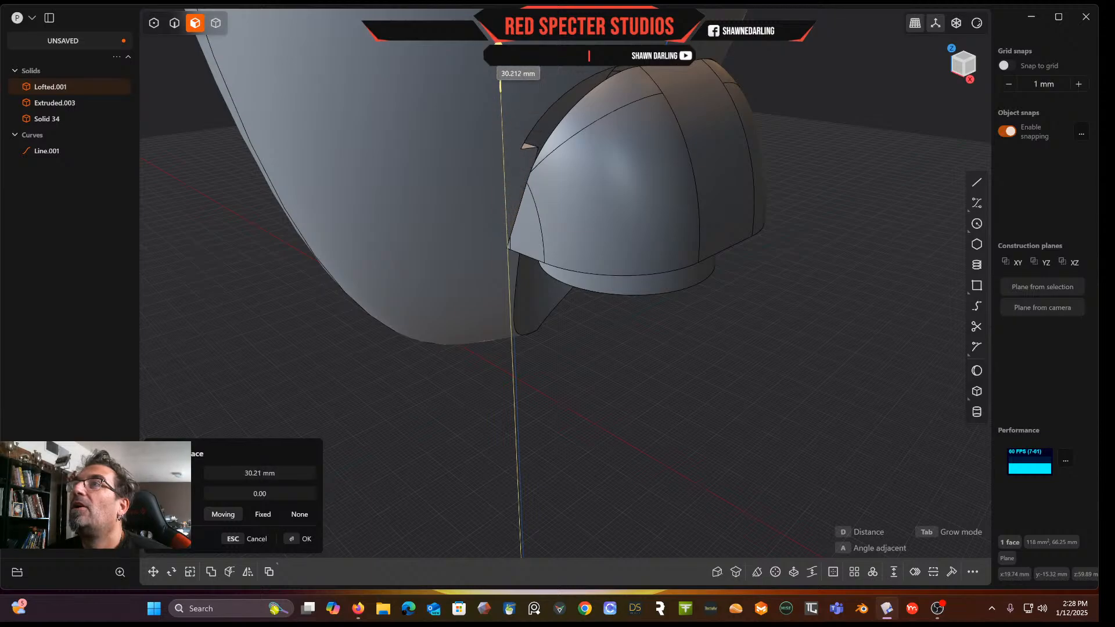
left_click_drag(504, 43, 532, 129)
middle_click_drag(724, 199, 641, 298)
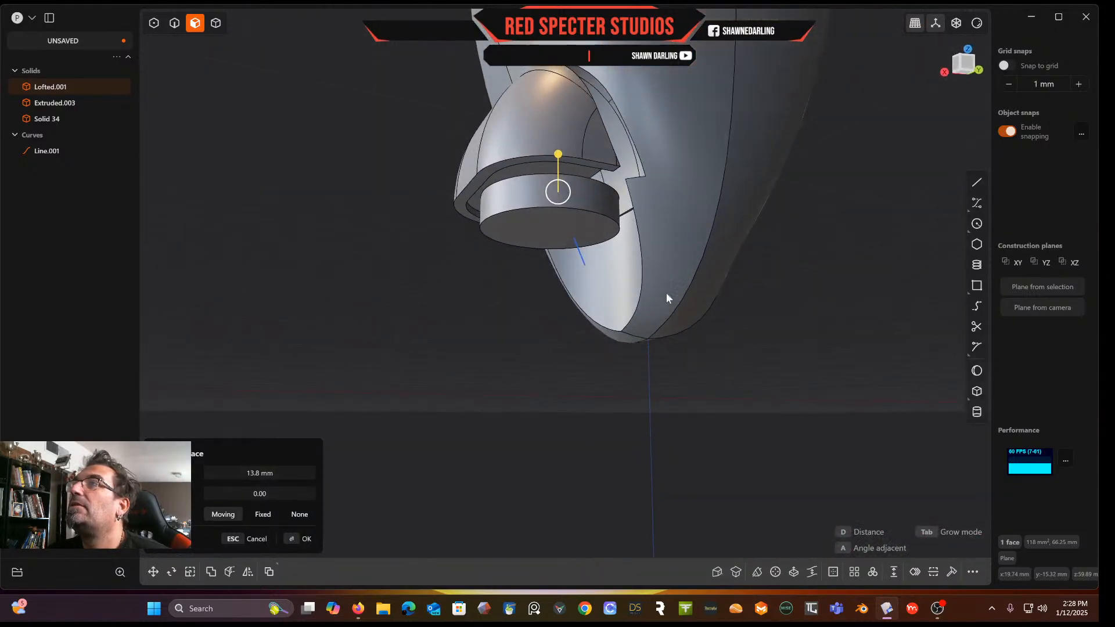
middle_click_drag(816, 284, 671, 243)
left_click_drag(650, 232, 664, 150)
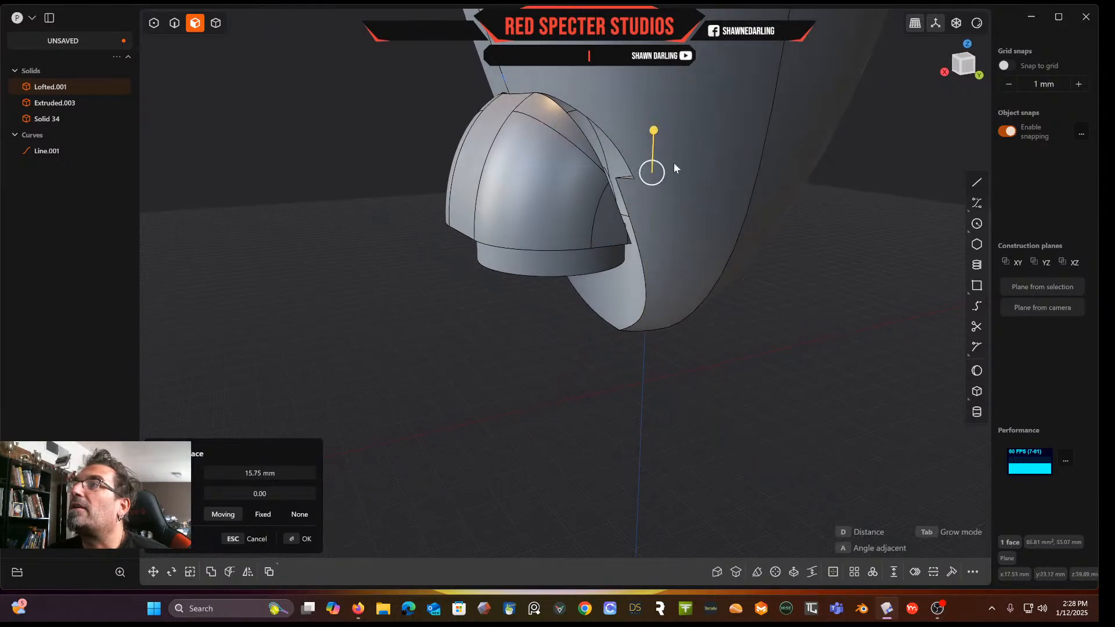
middle_click_drag(816, 270, 798, 284)
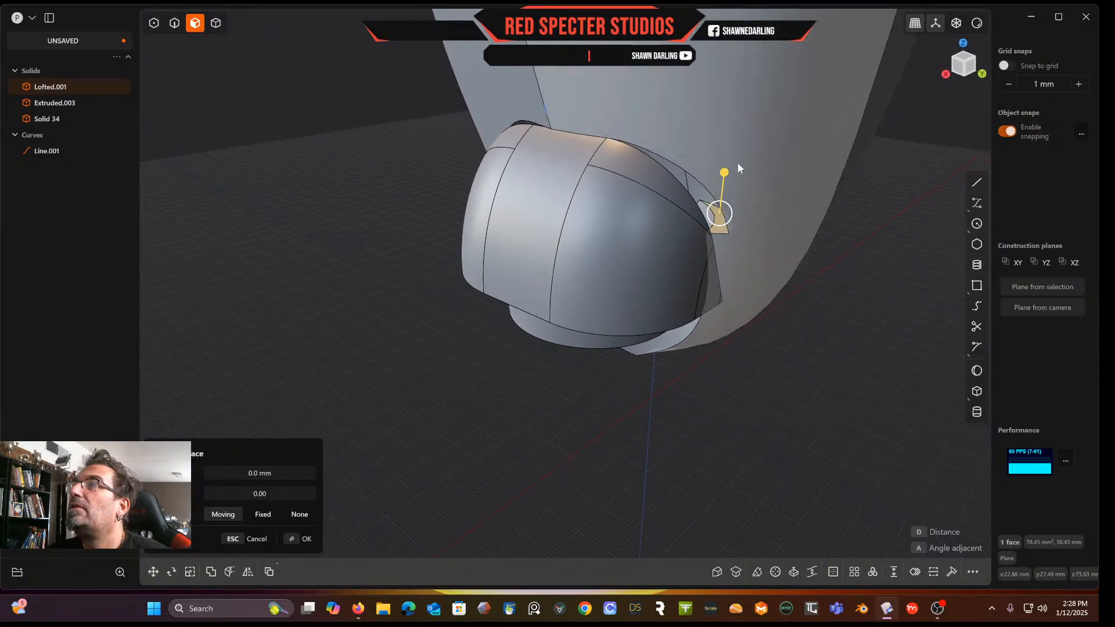
left_click_drag(726, 171, 748, 68)
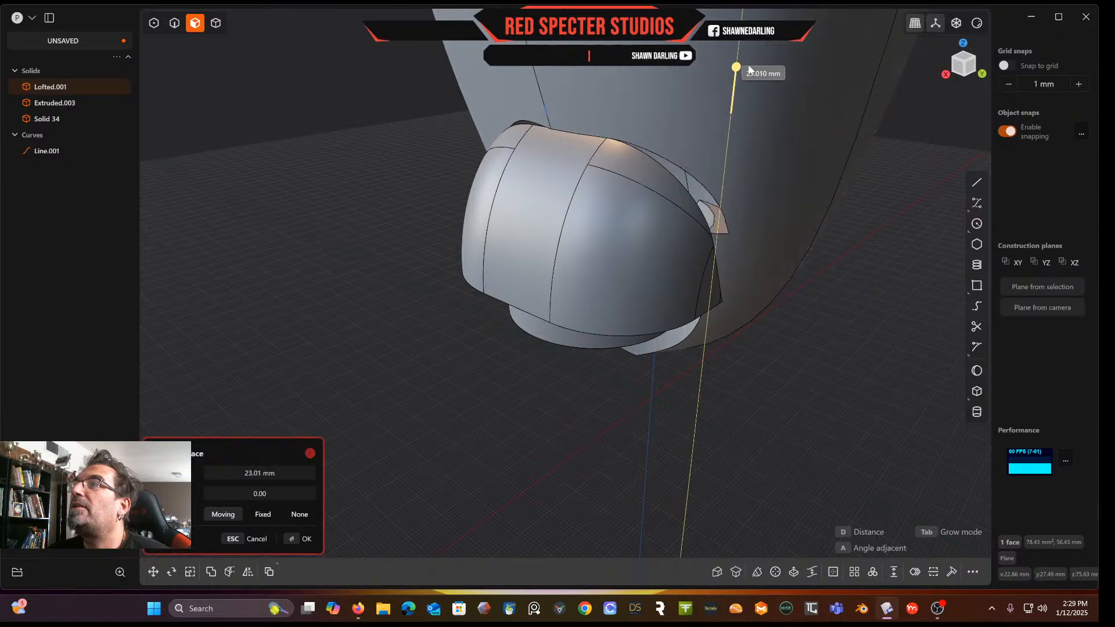
left_click_drag(742, 130, 744, 143)
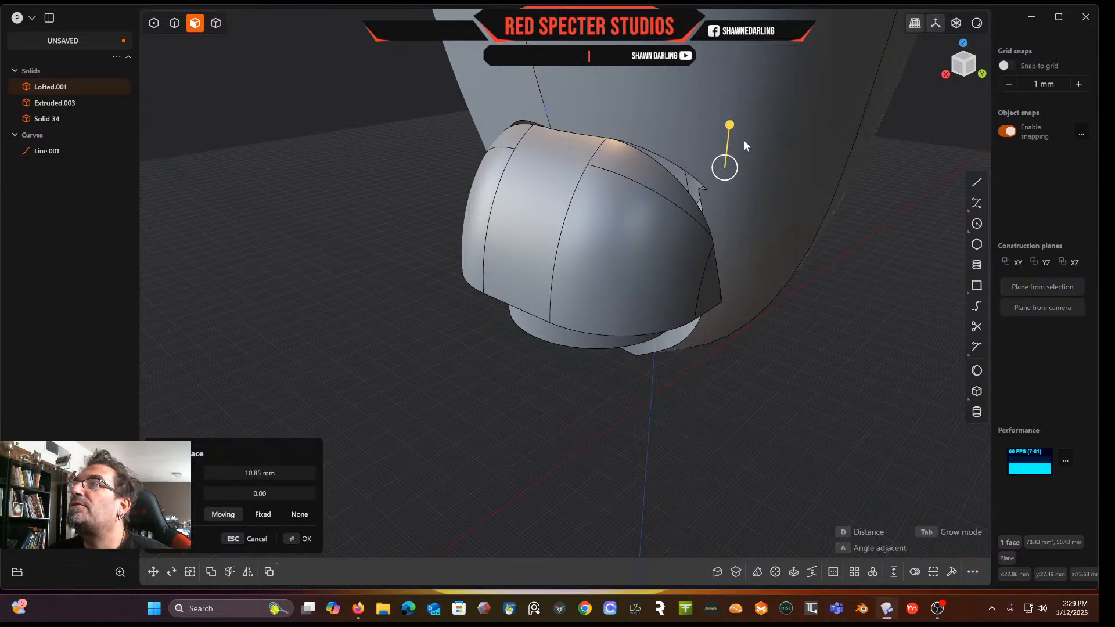
right_click(855, 264)
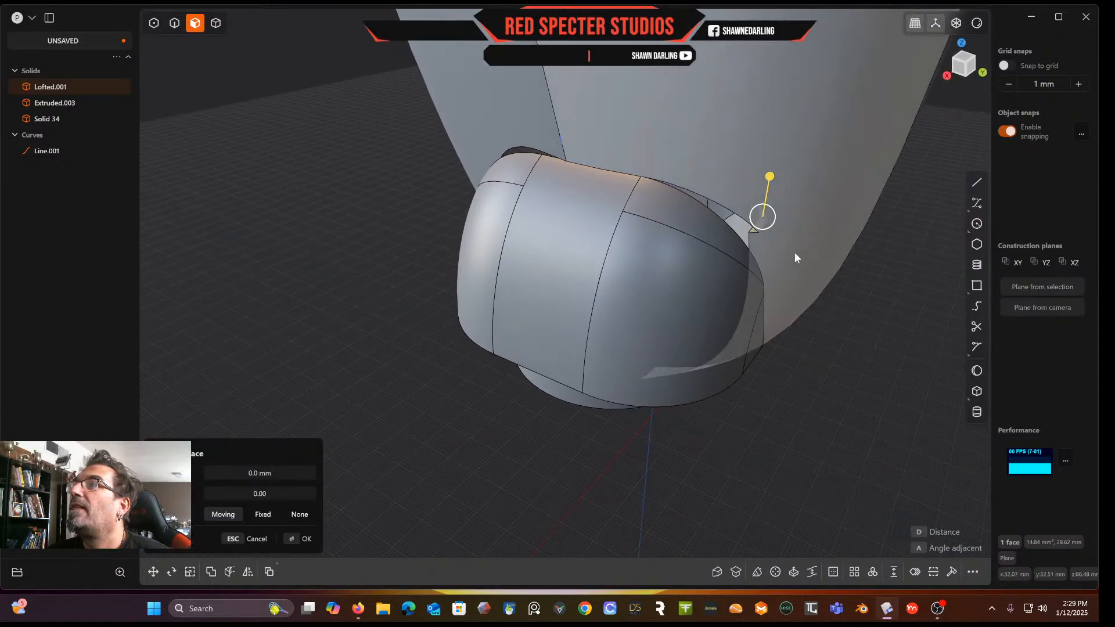
right_click(879, 297)
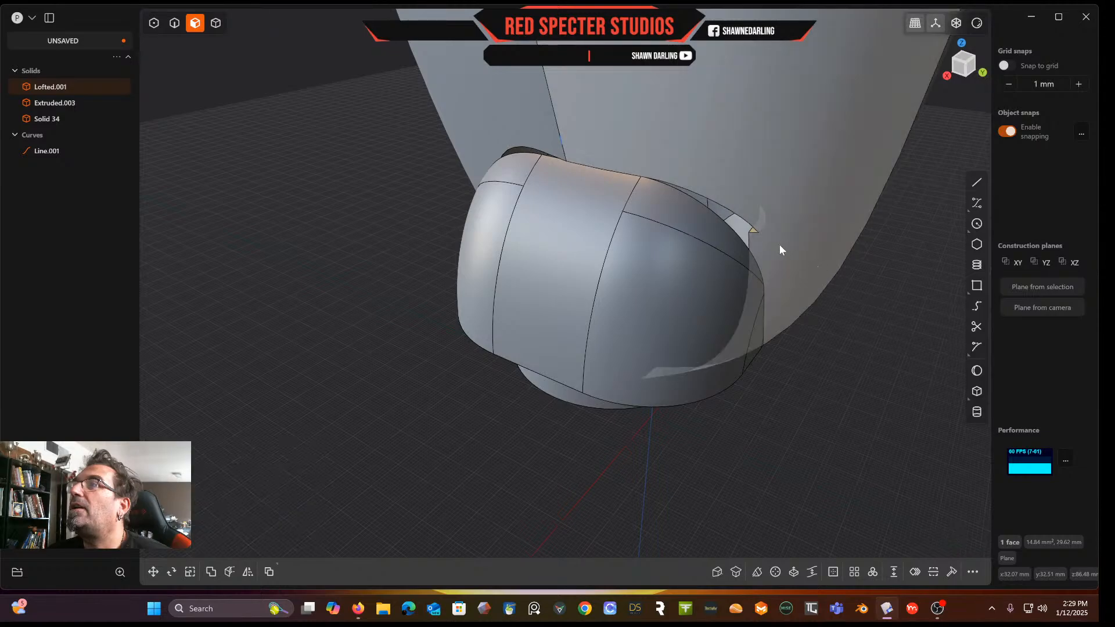
Try offsetting the small faces along the cap's cut edge by short distances
key("o")
left_click_drag(758, 193, 760, 186)
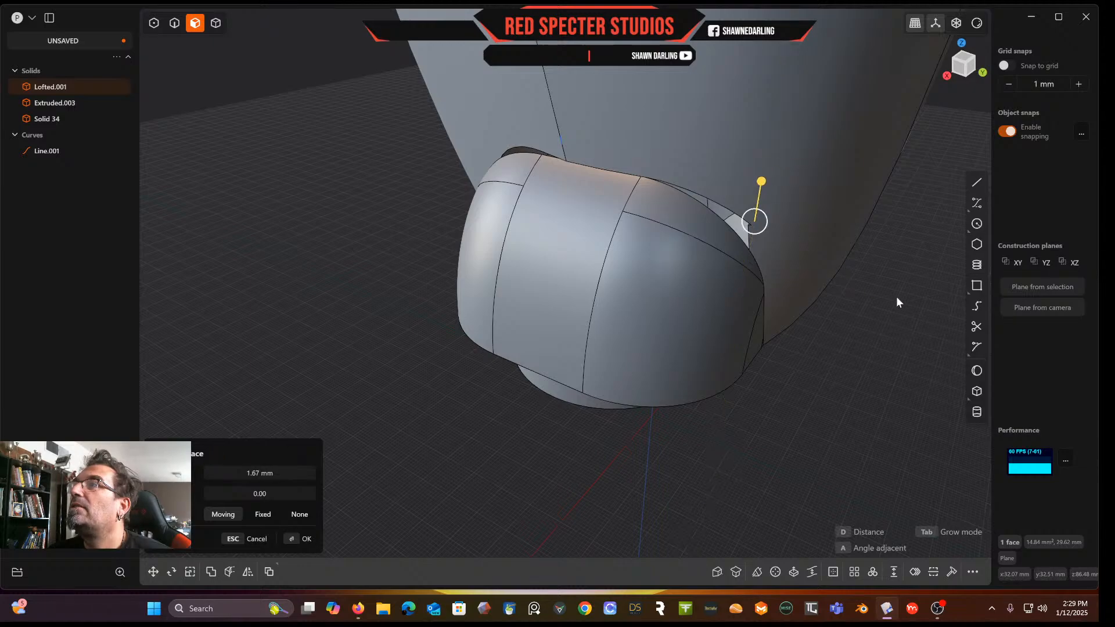
scroll(866, 283, "up", 6)
key("Escape")
middle_click_drag(822, 226, 797, 176)
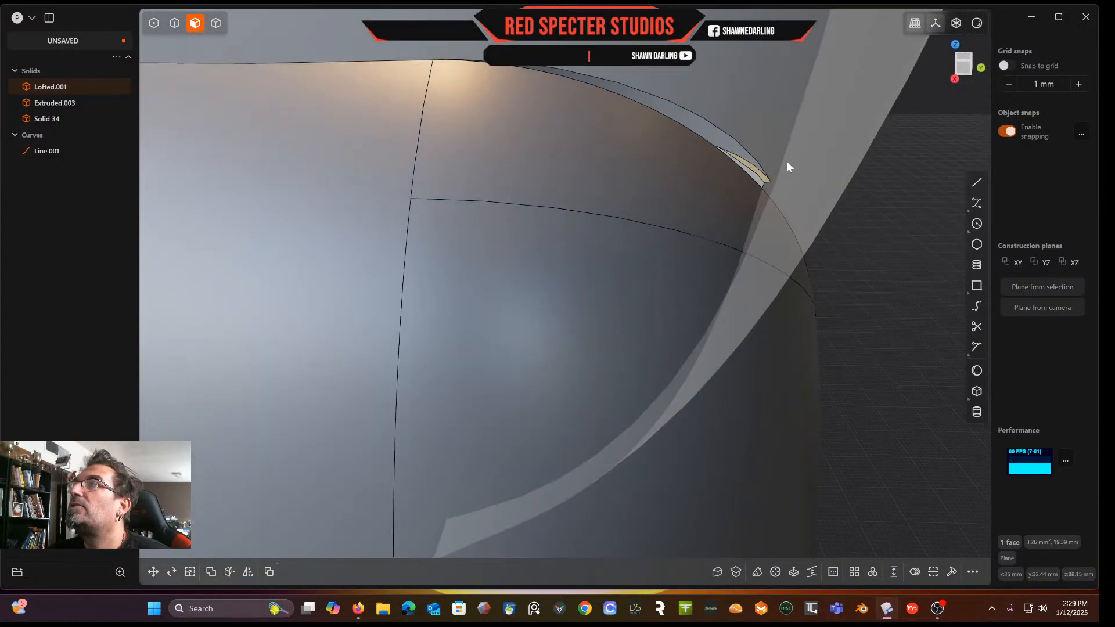
key("o")
left_click_drag(765, 138, 766, 122)
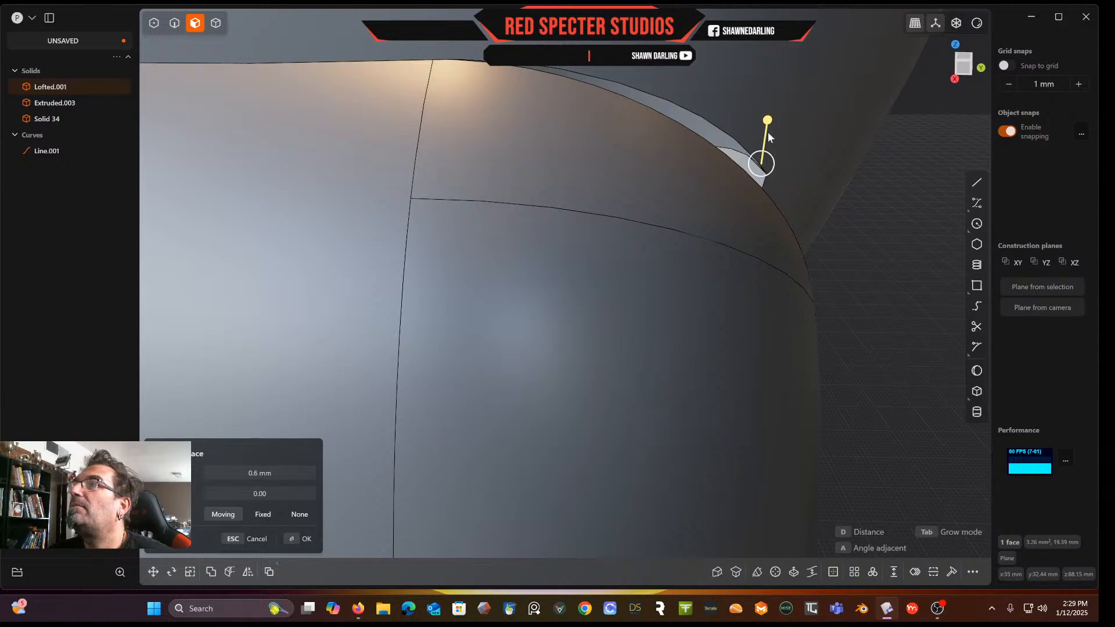
right_click(865, 217)
scroll(865, 217, "down", 7)
scroll(894, 209, "up", 4)
middle_click_drag(848, 224, 914, 193)
middle_click_drag(535, 300, 522, 308)
left_click_drag(538, 257, 550, 141)
middle_click_drag(583, 181, 453, 184)
left_click_drag(448, 190, 449, 131)
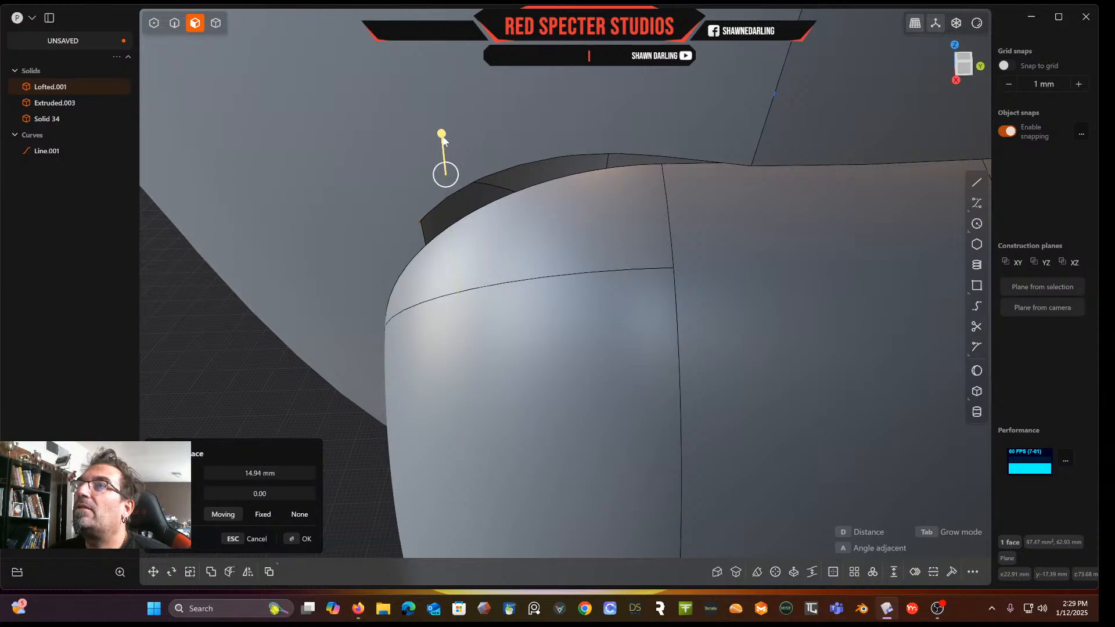
right_click(217, 308)
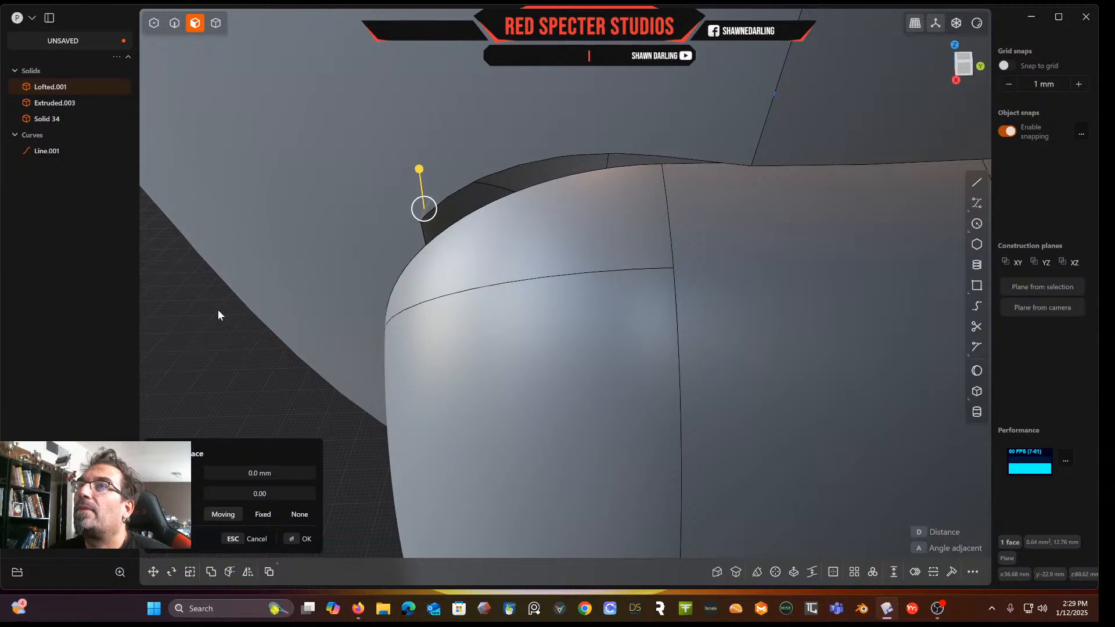
middle_click_drag(217, 309, 679, 357)
scroll(578, 302, "down", 5)
key("o")
Undo the last six changes
key("ctrl+z")
key("ctrl+z")
key("ctrl+z")
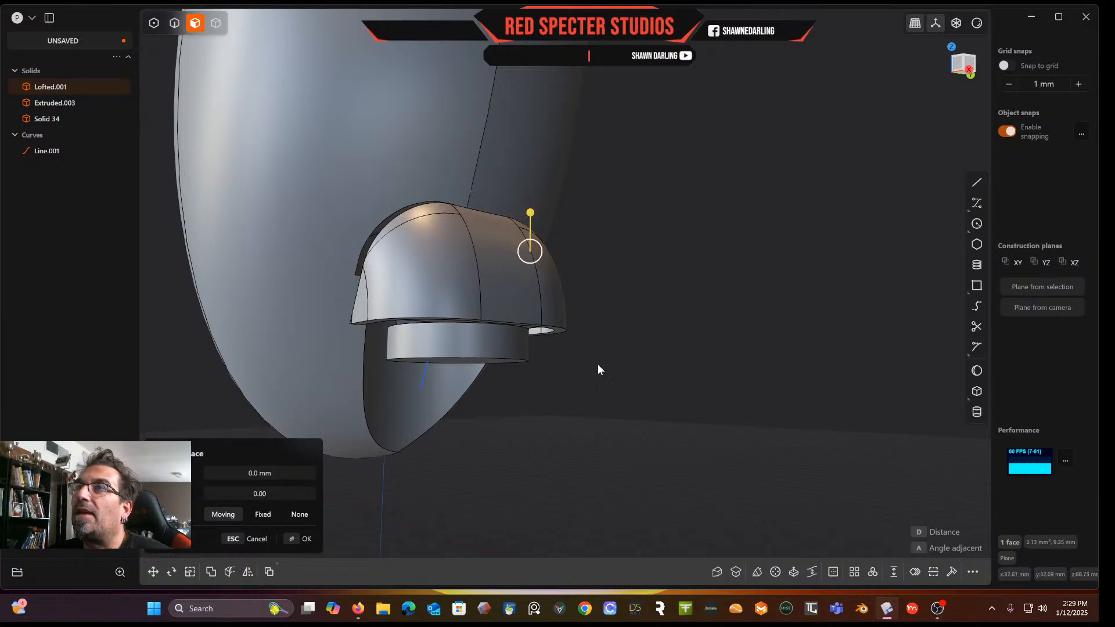
key("ctrl+z")
key("ctrl+z")
key("ctrl+z")
key("ctrl+z")
key("ctrl+z")
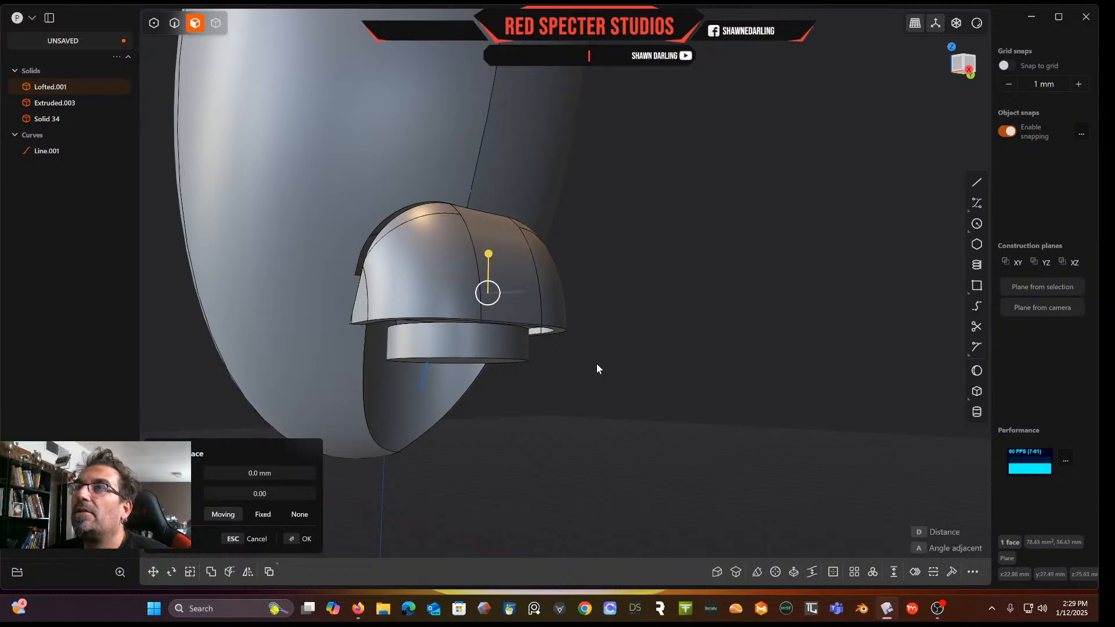
Offset the scoop's lower face beneath the cylinder inward by about -5.37 mm
middle_click_drag(597, 362, 471, 394)
scroll(472, 395, "up", 5)
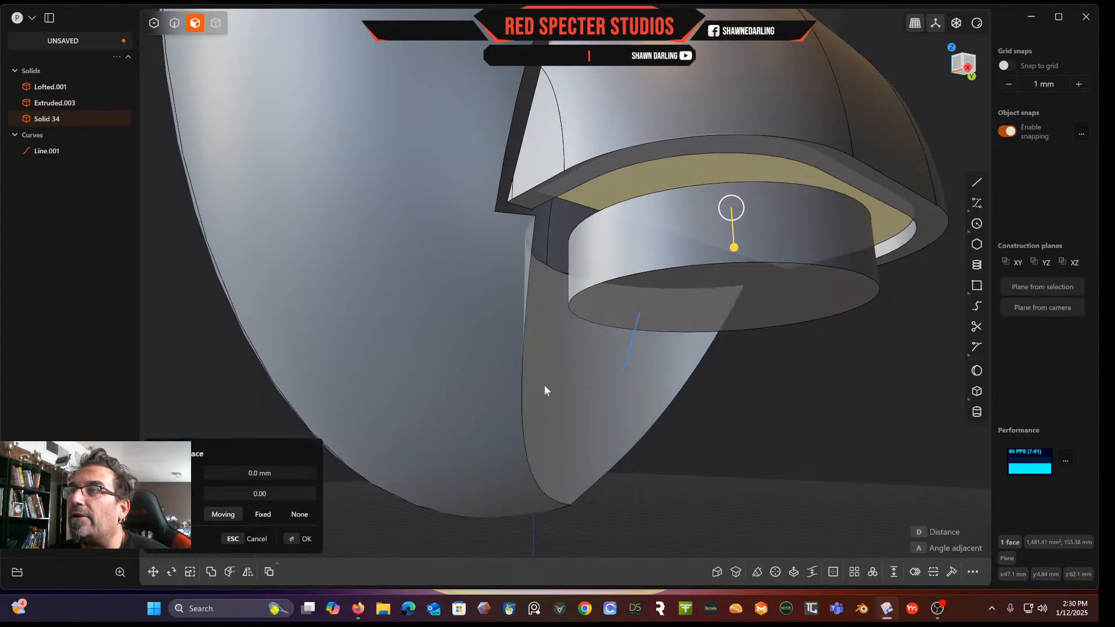
left_click(544, 385)
left_click_drag(583, 384, 503, 230)
key("Escape")
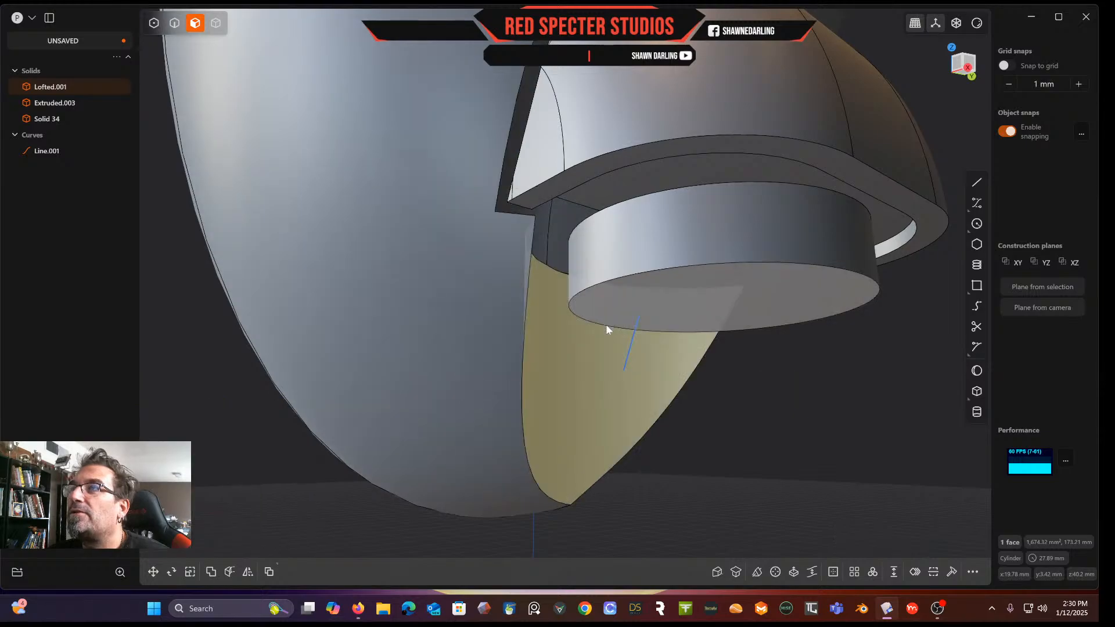
key("o")
mouse_move(618, 378)
left_mouse_down()
mouse_move(583, 365)
mouse_move(594, 346)
mouse_move(569, 280)
mouse_move(525, 258)
mouse_move(496, 213)
mouse_move(531, 250)
mouse_move(549, 328)
mouse_move(605, 384)
mouse_move(608, 408)
mouse_move(600, 377)
left_mouse_up()
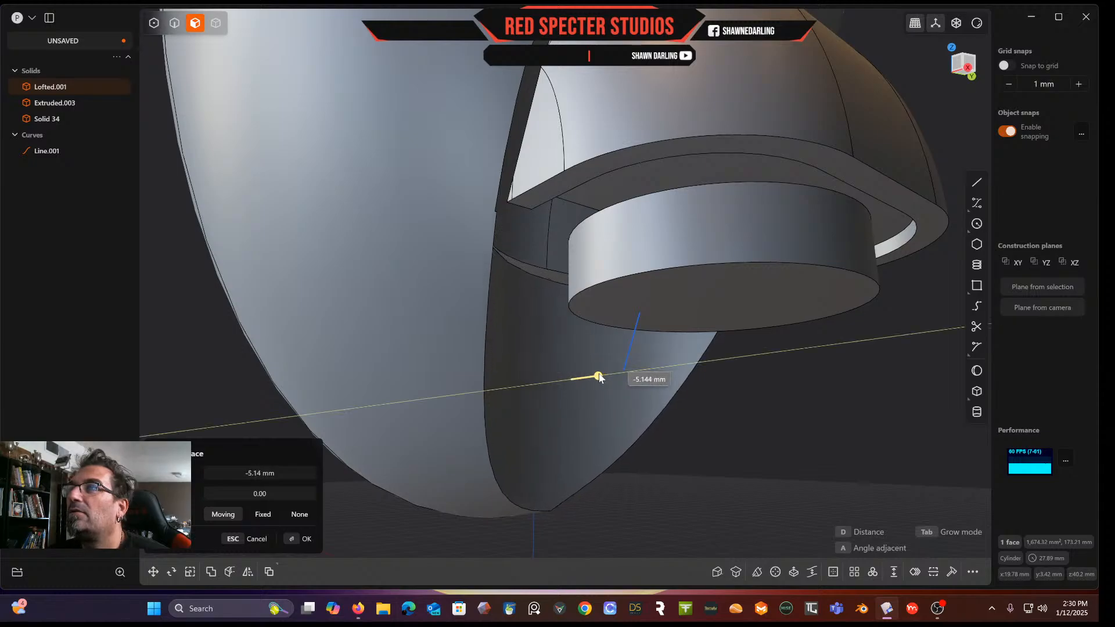
left_click(598, 378)
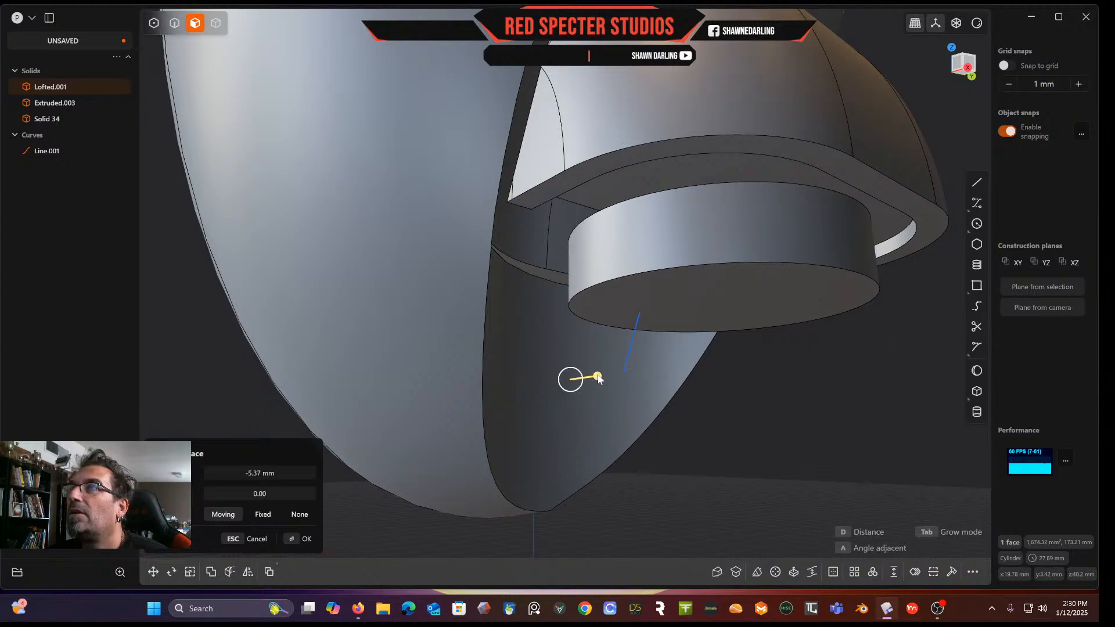
right_click(803, 436)
scroll(803, 436, "down", 5)
left_click(803, 437)
middle_click_drag(803, 436, 562, 378)
scroll(567, 381, "up", 5)
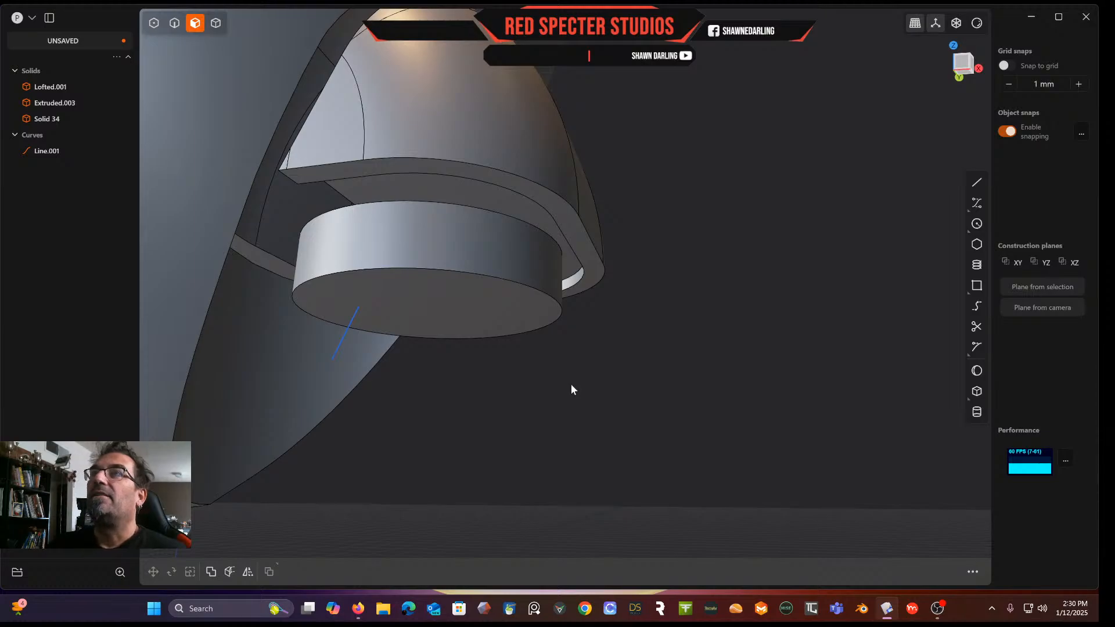
middle_click_drag(496, 361, 527, 413)
left_click(415, 329)
middle_click_drag(423, 343, 422, 468)
mouse_move(421, 467)
left_mouse_down()
mouse_move(422, 433)
mouse_move(421, 446)
left_mouse_up()
right_click(824, 402)
middle_click_drag(824, 402, 722, 423)
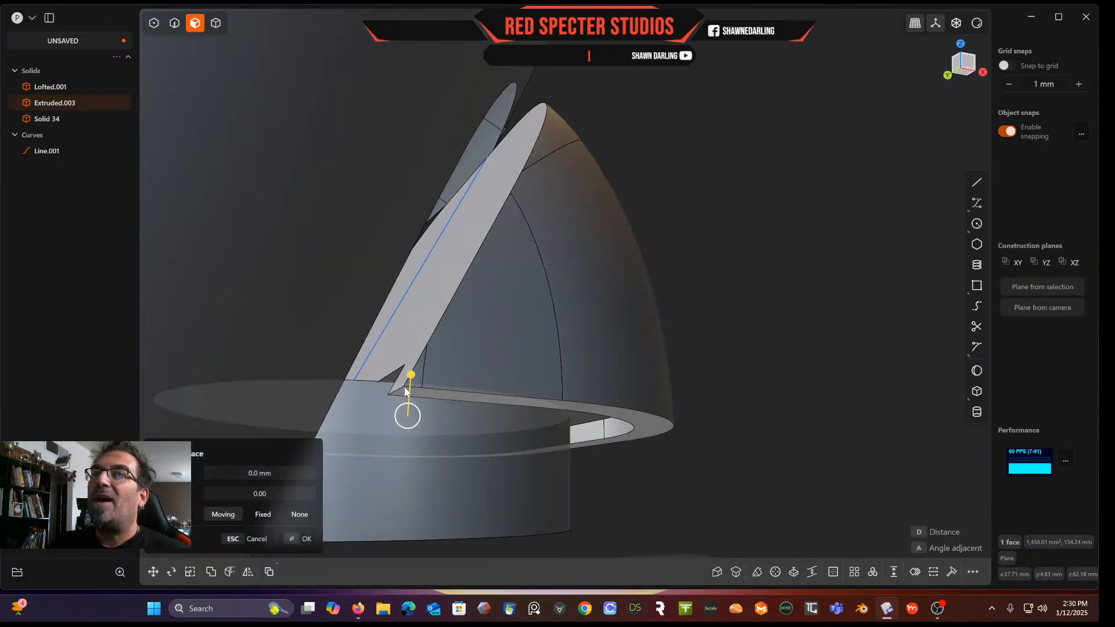
Fillet the notch edges where the cap meets the cylinder ledge at about 2.06 mm
left_click(175, 29)
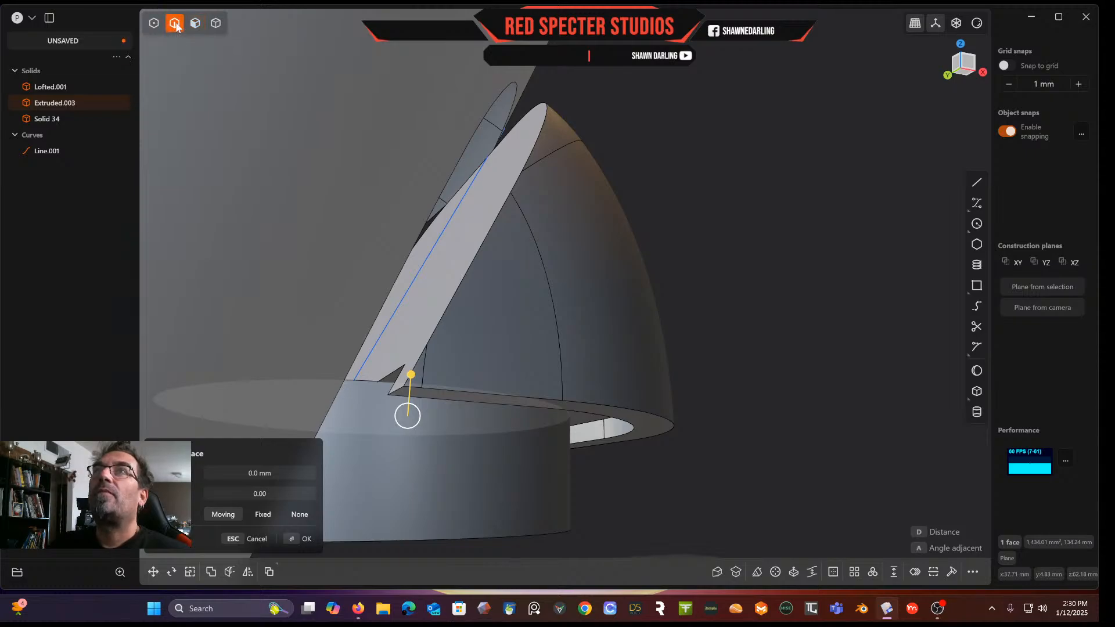
left_click(400, 393)
middle_click_drag(564, 382, 490, 318)
scroll(523, 280, "down", 4)
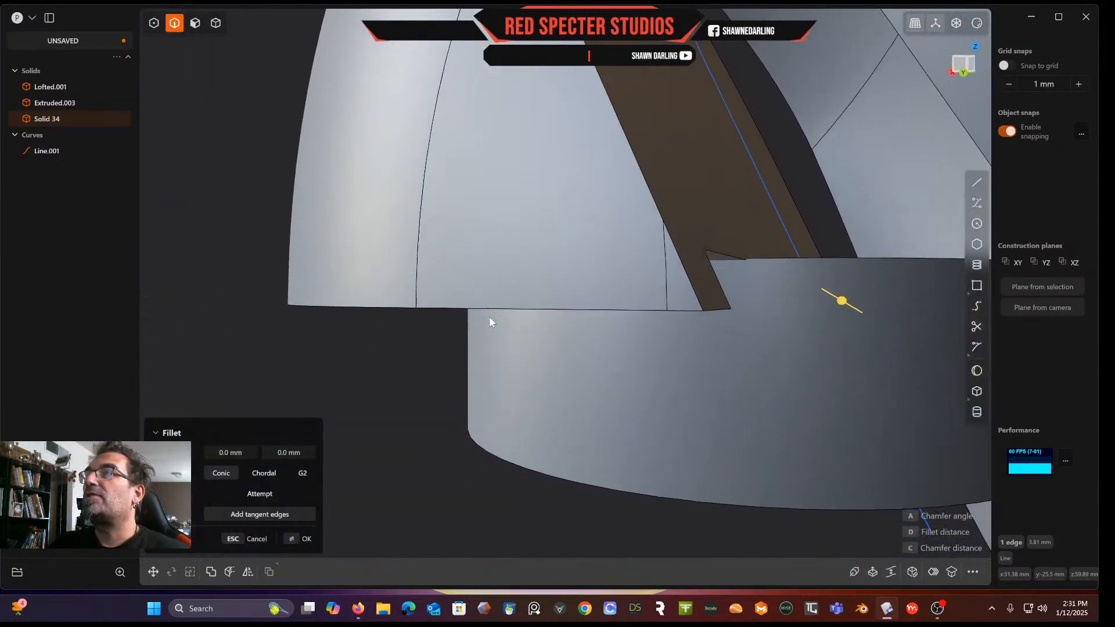
left_click(714, 307)
left_click_drag(717, 311, 740, 383)
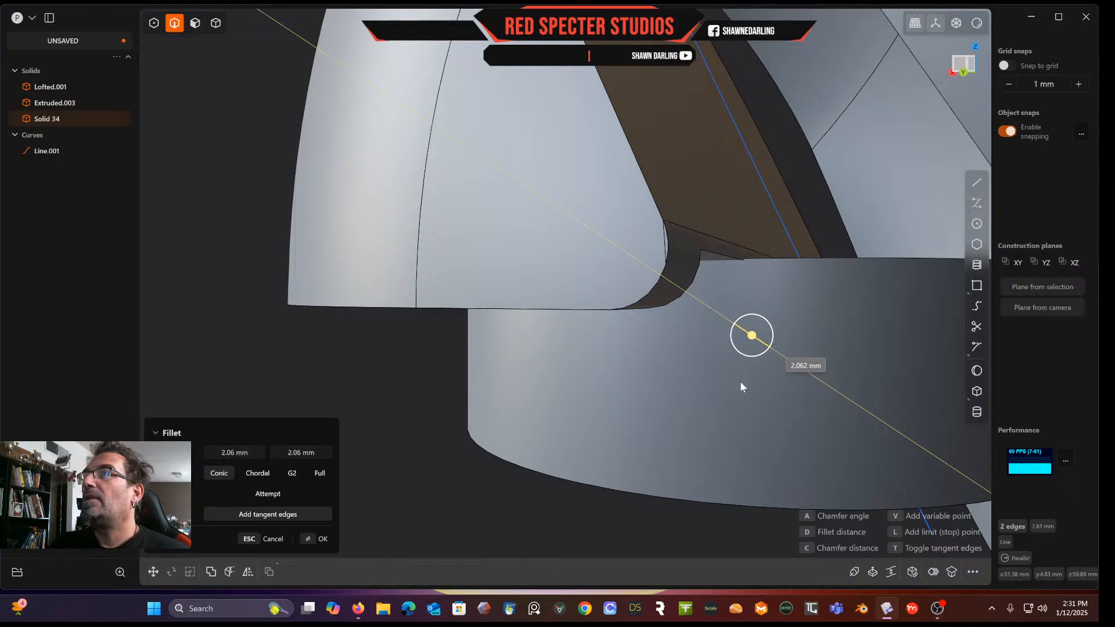
key("Return")
Fillet the edges around the cap's flat cut face by about -1.08 mm
middle_click_drag(409, 362, 565, 361)
middle_click_drag(361, 276, 644, 397)
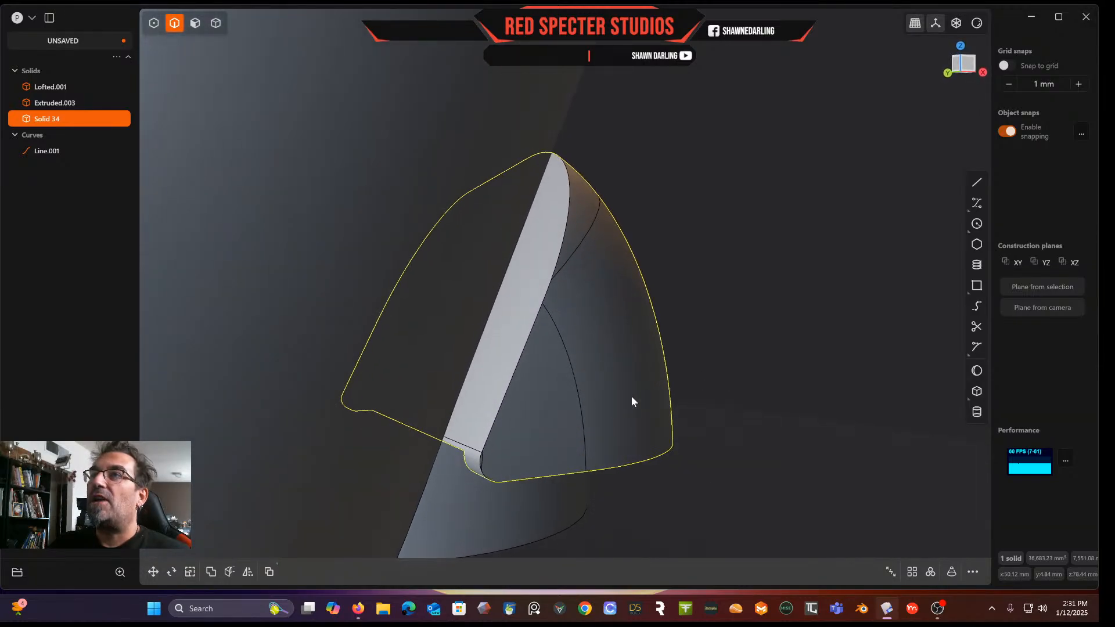
key("f")
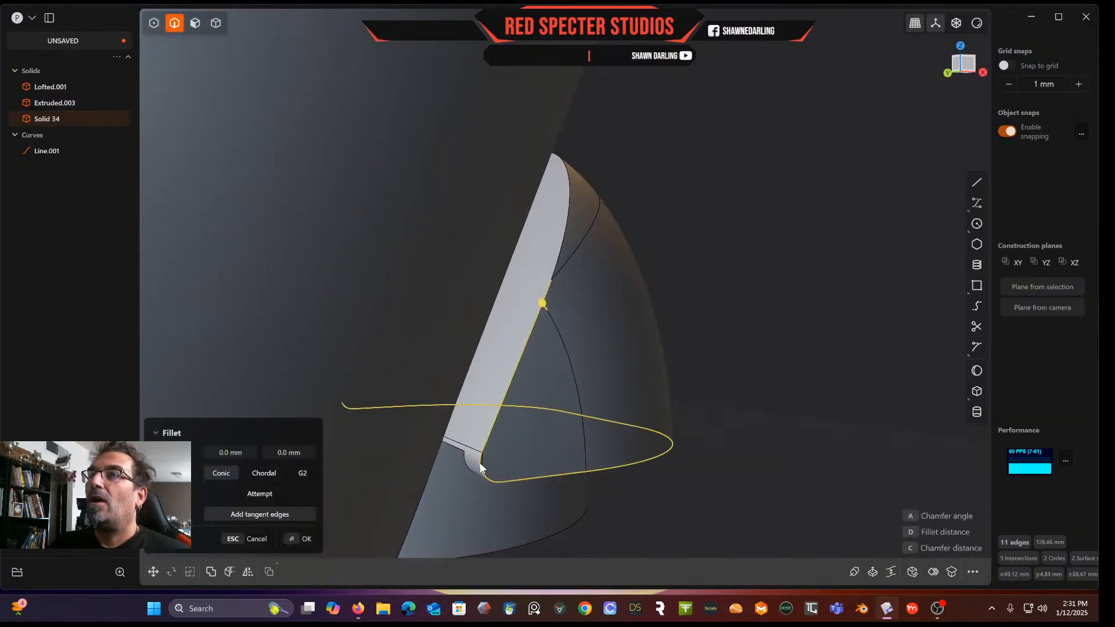
left_click_drag(545, 302, 542, 311)
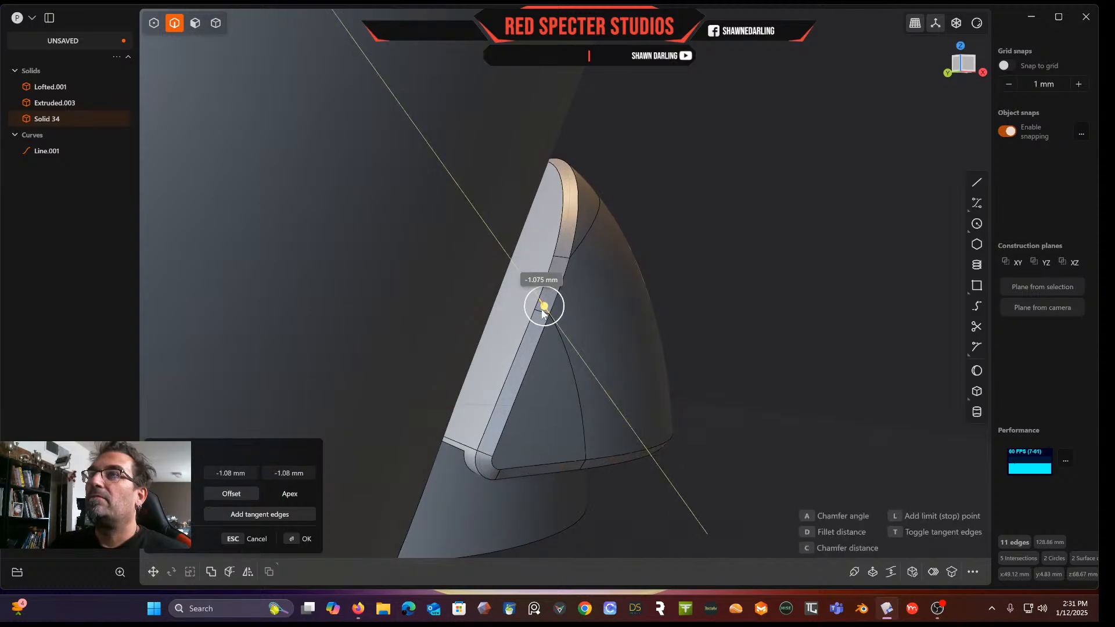
key("Return")
Try filleting the scoop's upper lip edge by about -2.39 mm
middle_click_drag(713, 301, 653, 311)
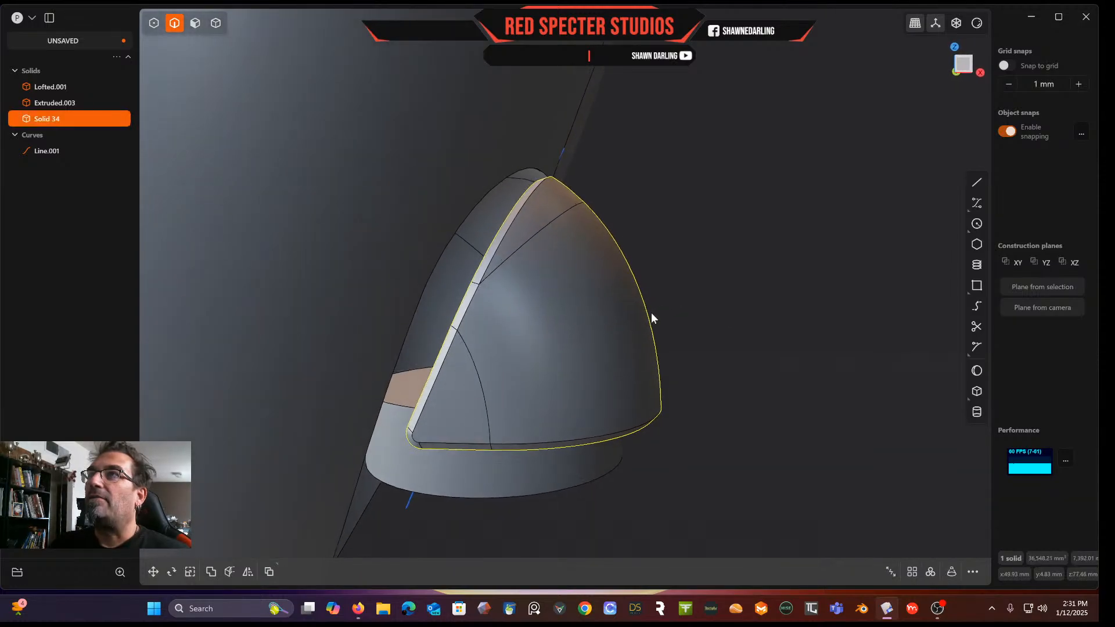
mouse_move(554, 186)
middle_mouse_down()
mouse_move(570, 191)
mouse_move(539, 176)
middle_mouse_up()
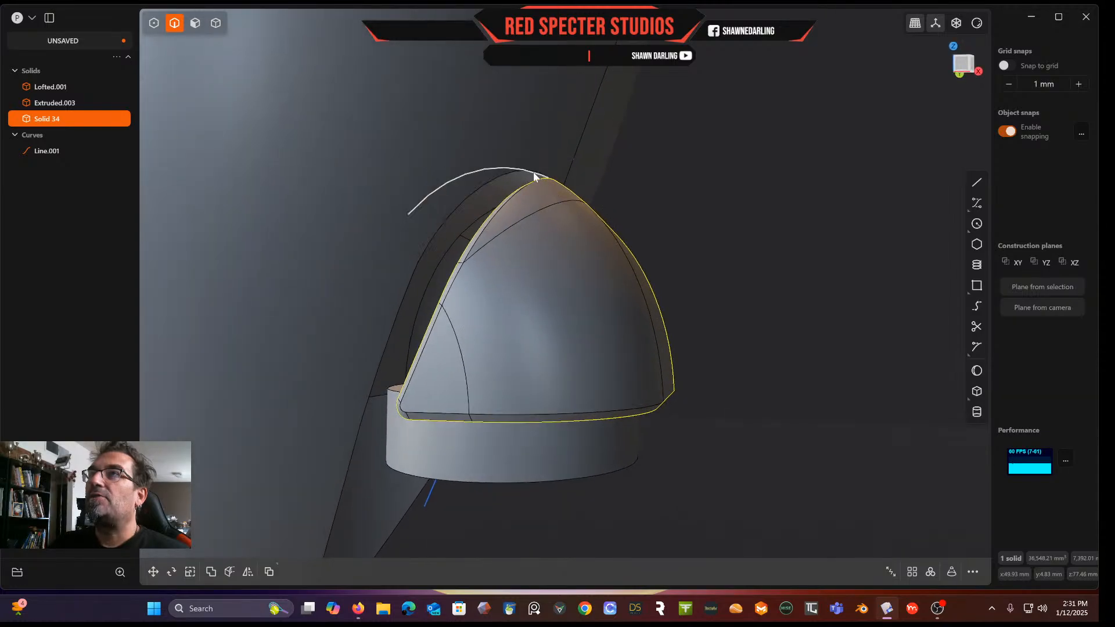
left_click(536, 170)
key("b")
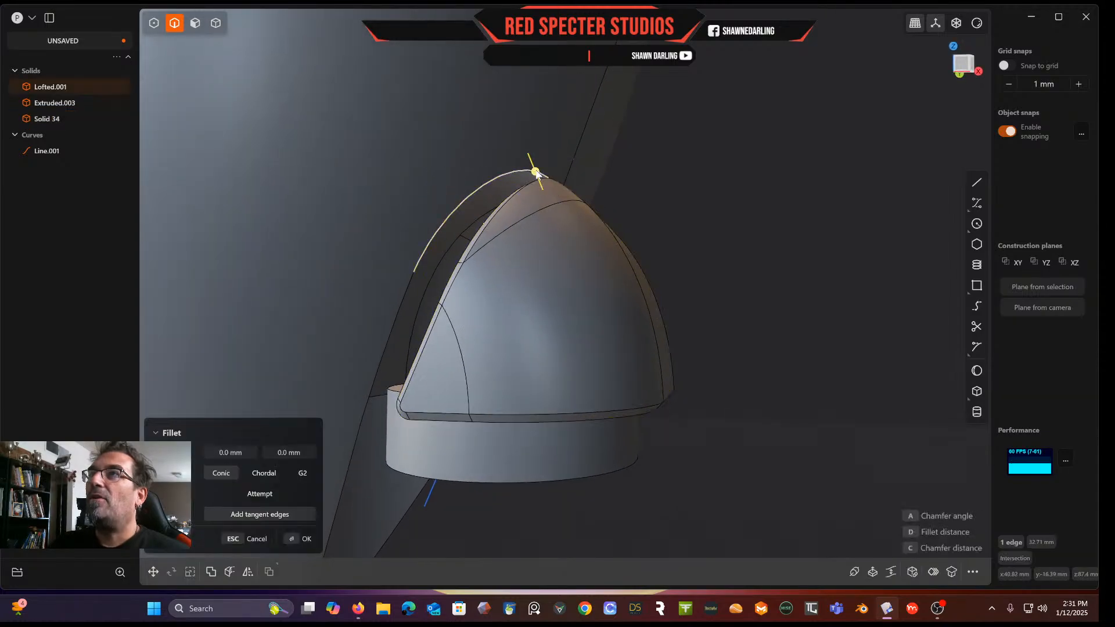
left_click_drag(539, 170, 537, 170)
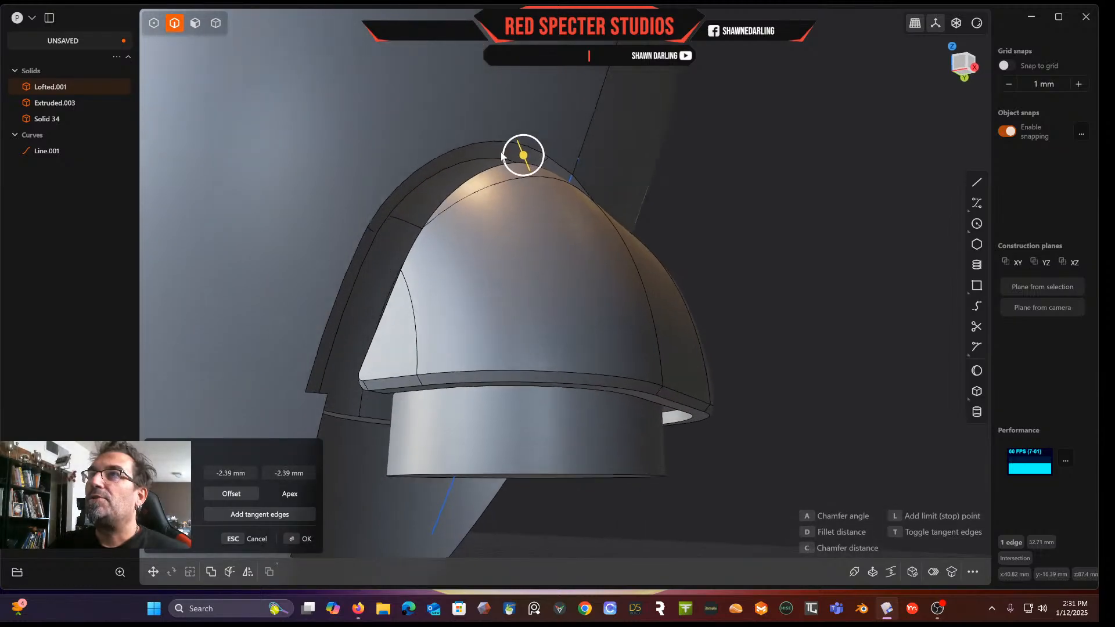
middle_click_drag(524, 156, 455, 230)
middle_click_drag(477, 273, 434, 270)
key("Escape")
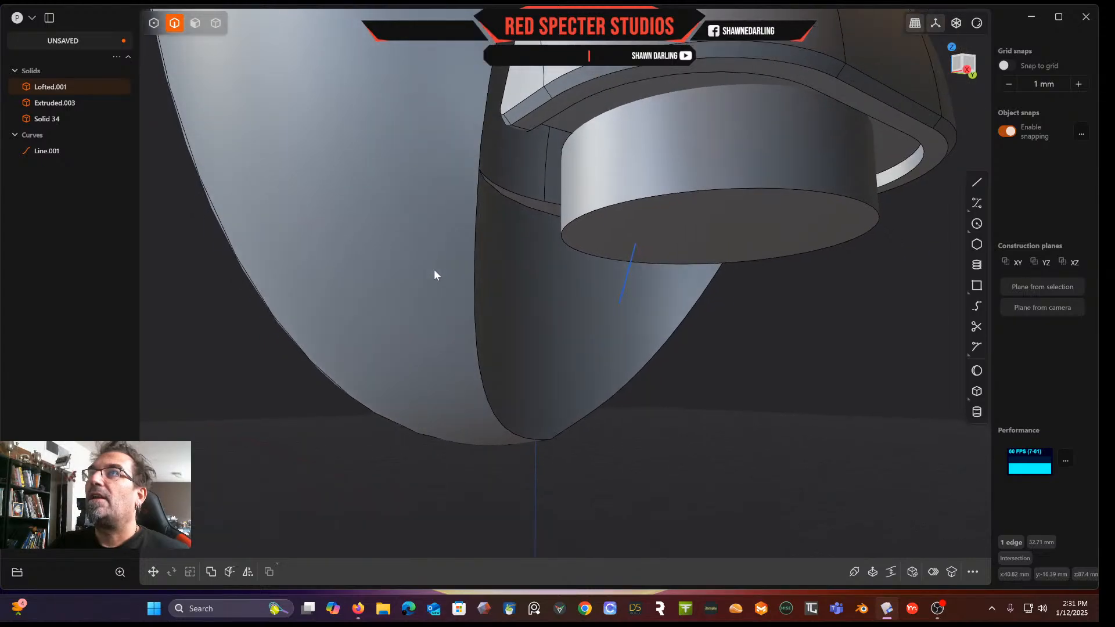
Try filleting the eight edges around the scoop opening by about -5.2 mm
left_click(476, 243)
key("f")
left_click(482, 127)
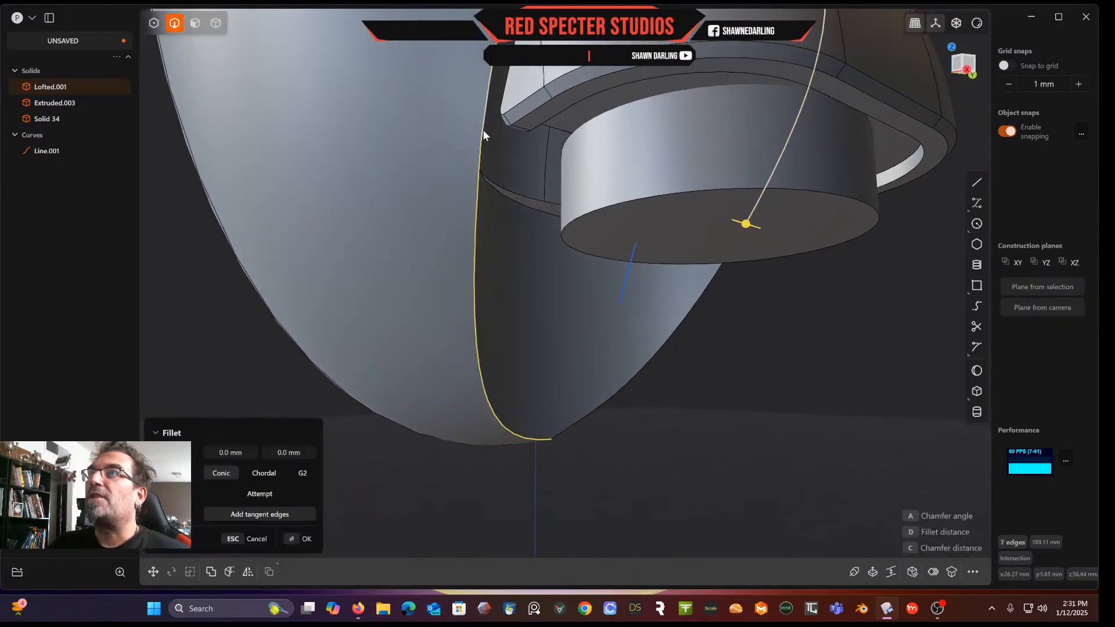
middle_click_drag(541, 316, 603, 259)
left_click(660, 276)
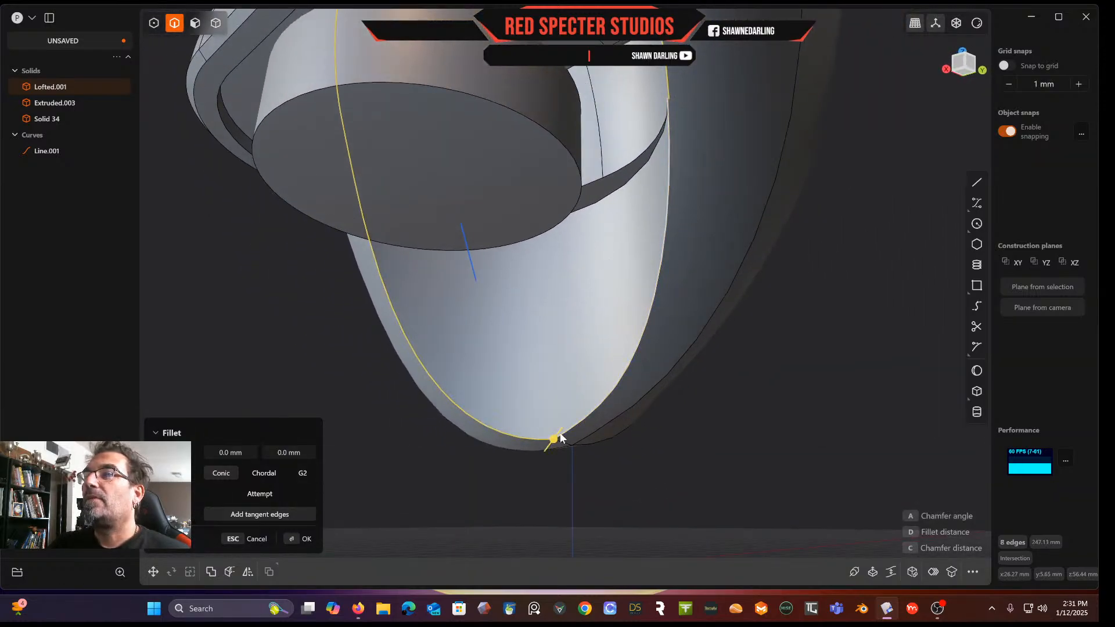
left_click_drag(553, 441, 565, 421)
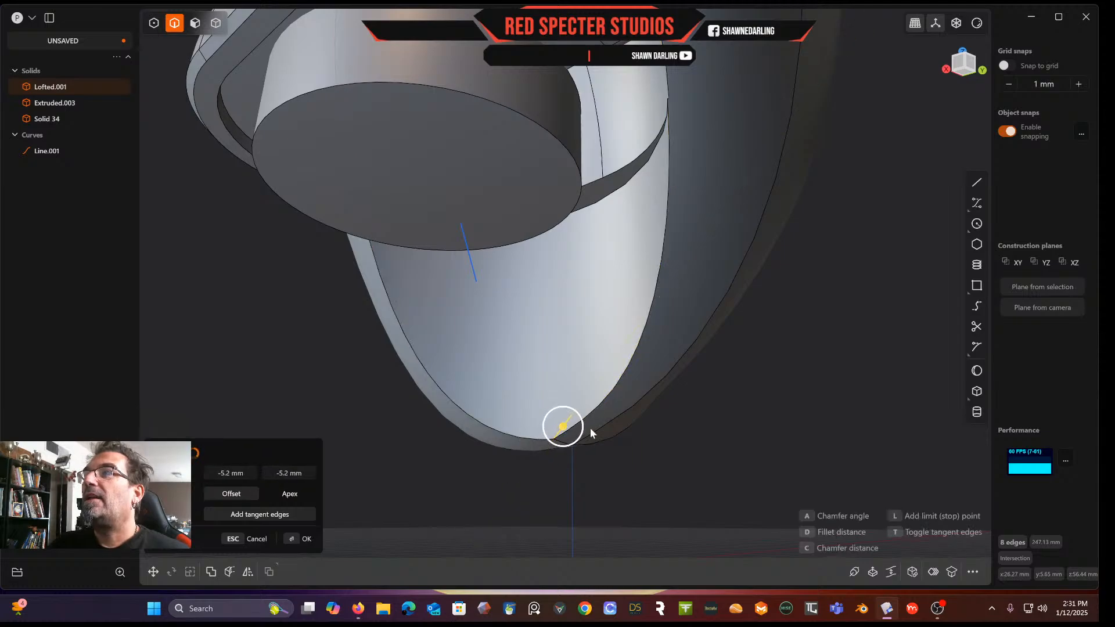
right_click(707, 437)
middle_click_drag(668, 417, 670, 379)
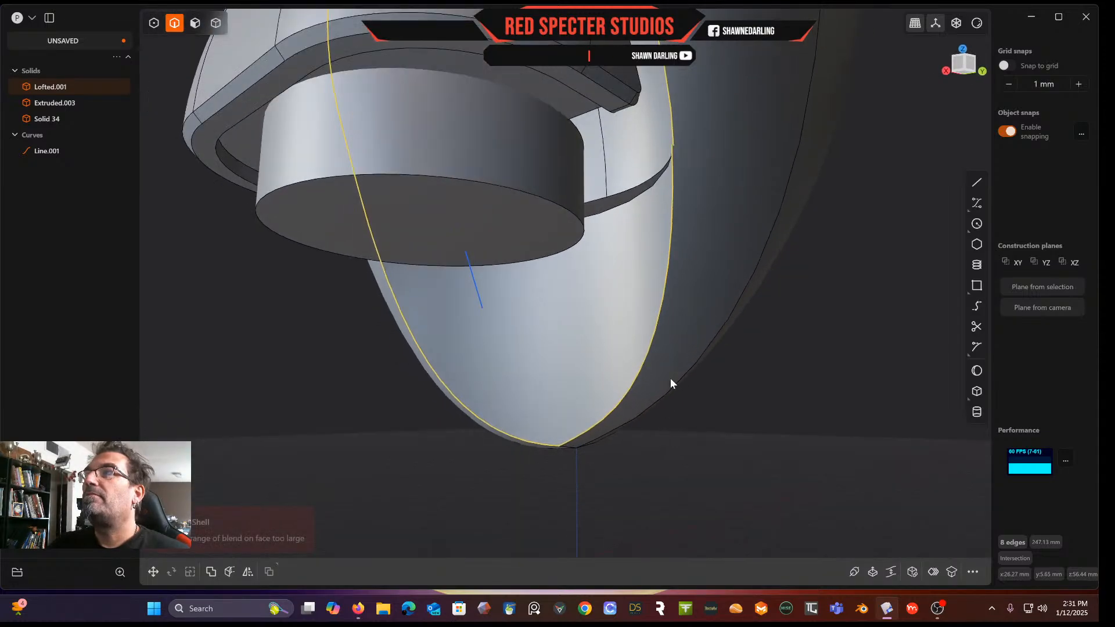
left_click(666, 285)
key("b")
left_click(545, 445)
left_click_drag(546, 445, 550, 437)
right_click(671, 444)
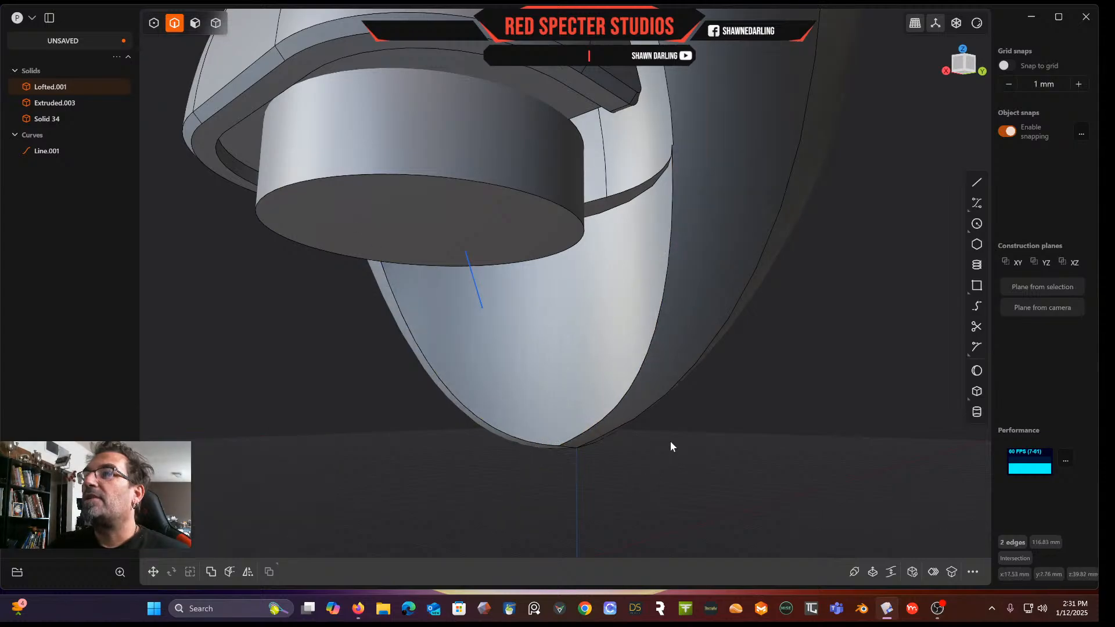
Try filleting the scoop's lower opening edge by about 7.12 mm
left_click(643, 364)
key("b")
mouse_move(643, 364)
left_mouse_down()
mouse_move(622, 364)
mouse_move(655, 351)
mouse_move(648, 360)
left_mouse_up()
scroll(654, 349, "down", 4)
middle_click_drag(652, 349, 748, 270)
key("Escape")
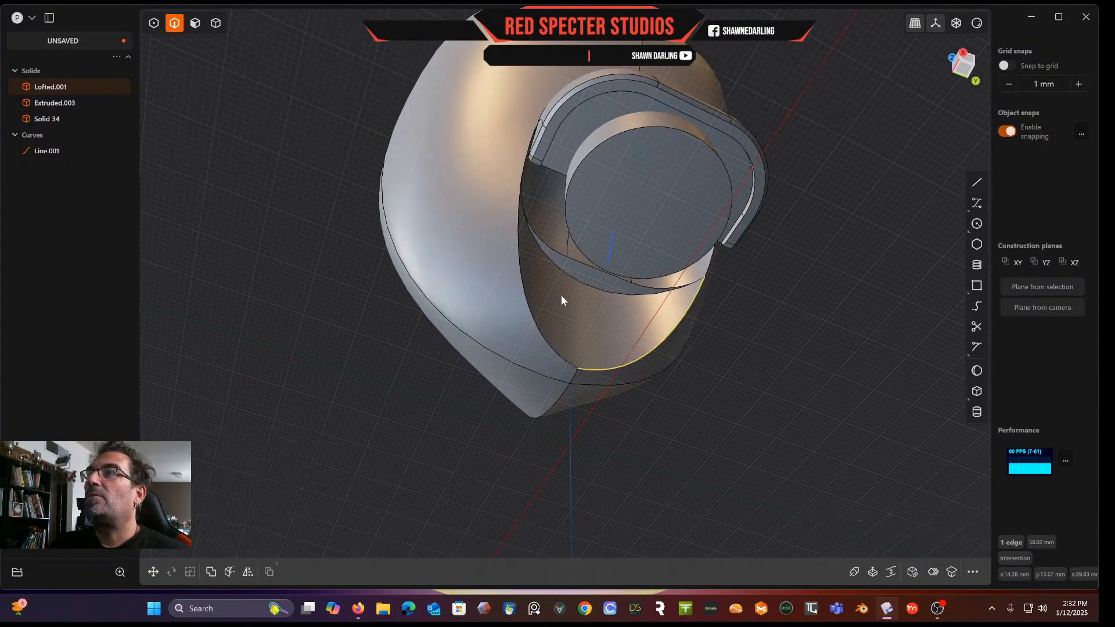
key("f")
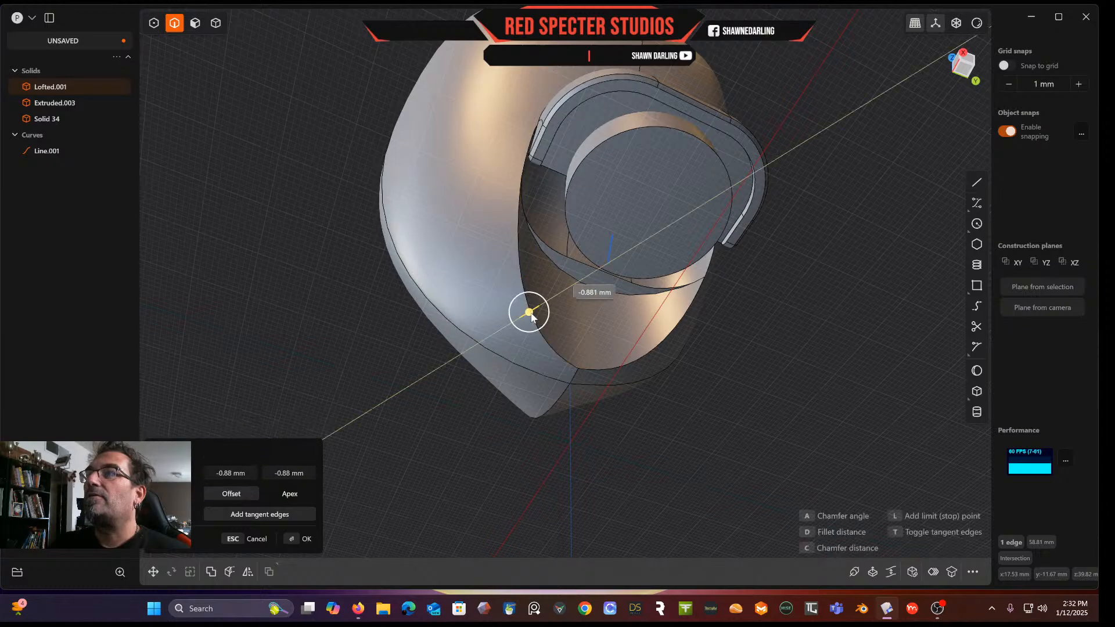
left_click_drag(525, 323, 548, 309)
middle_click_drag(547, 309, 523, 368)
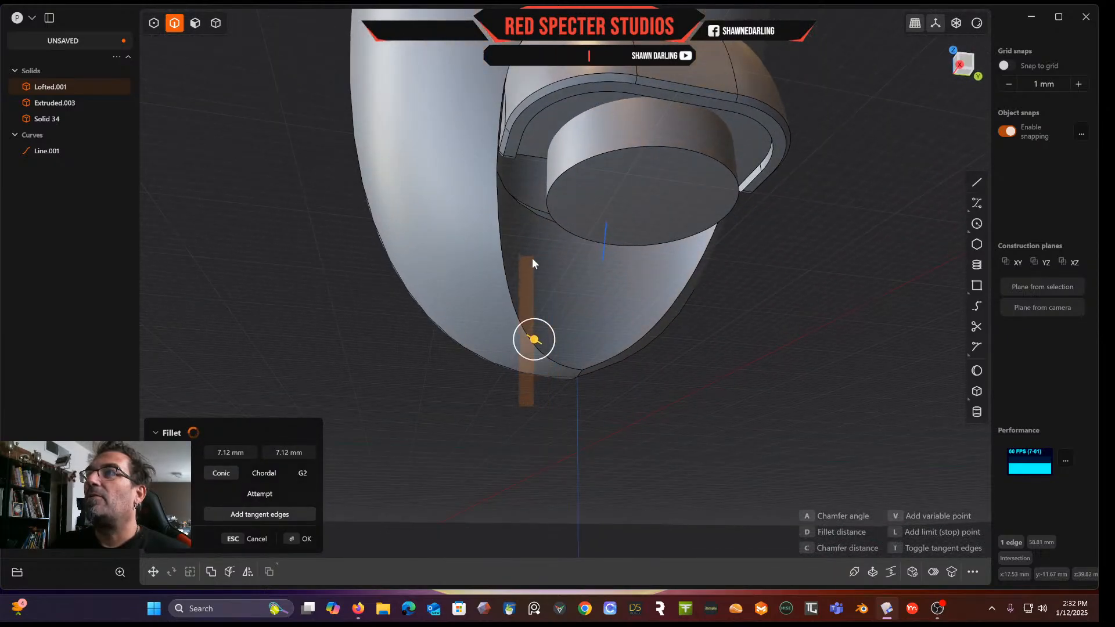
key("Return")
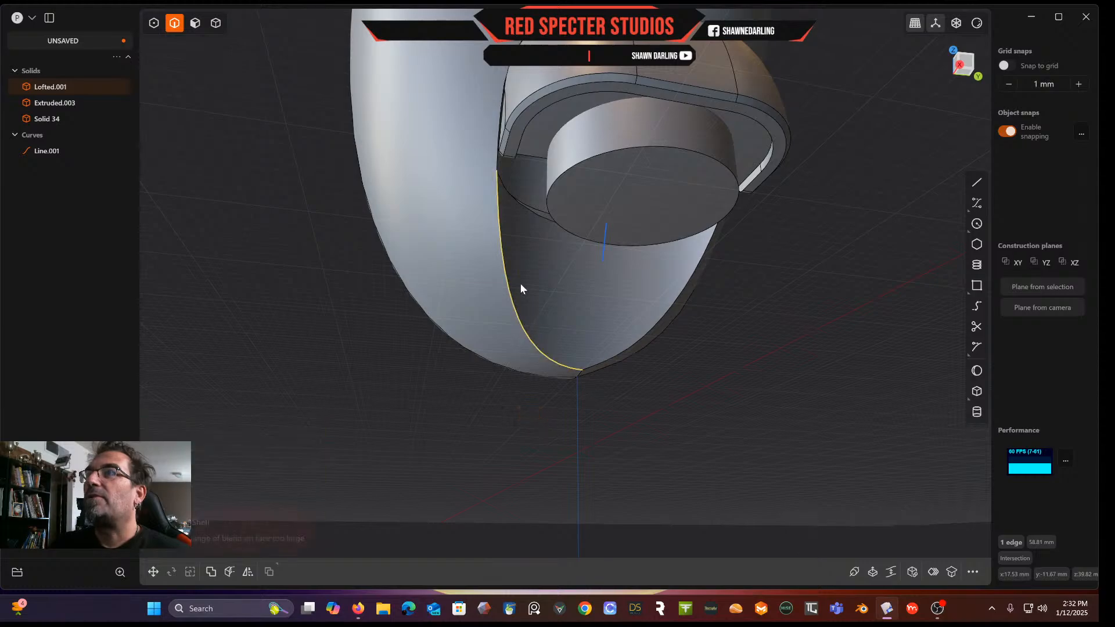
Start another fillet and undo the recent edge selections
key("f")
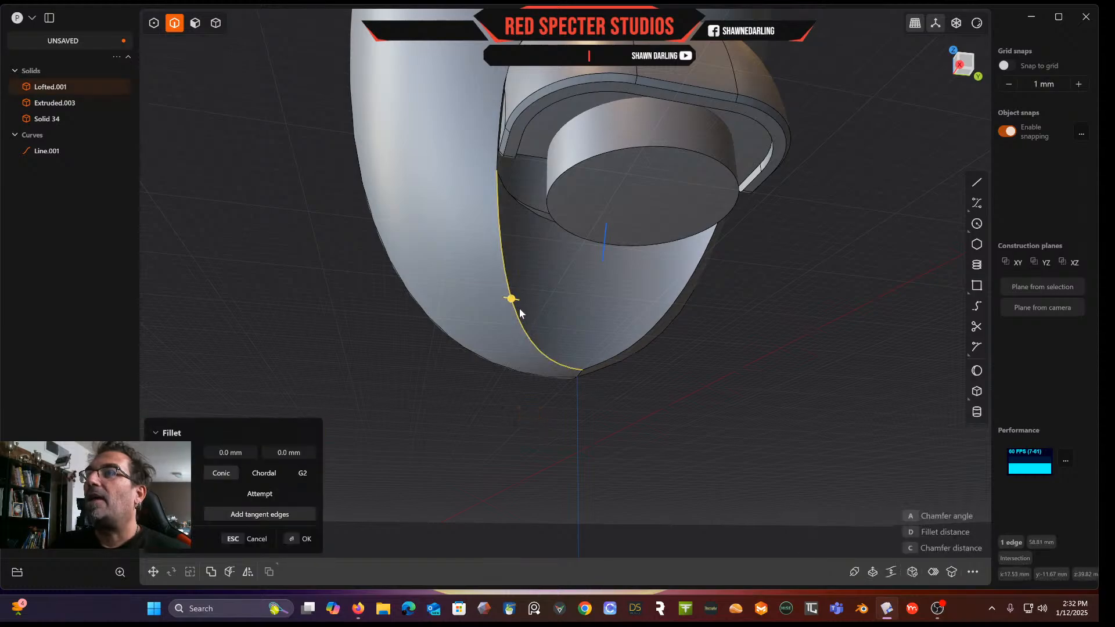
left_click_drag(511, 301, 525, 316)
key("Escape")
left_click(540, 393)
key("ctrl+z")
key("ctrl+z")
key("ctrl+z")
key("ctrl+z")
key("ctrl+z")
key("ctrl+z")
key("ctrl+z")
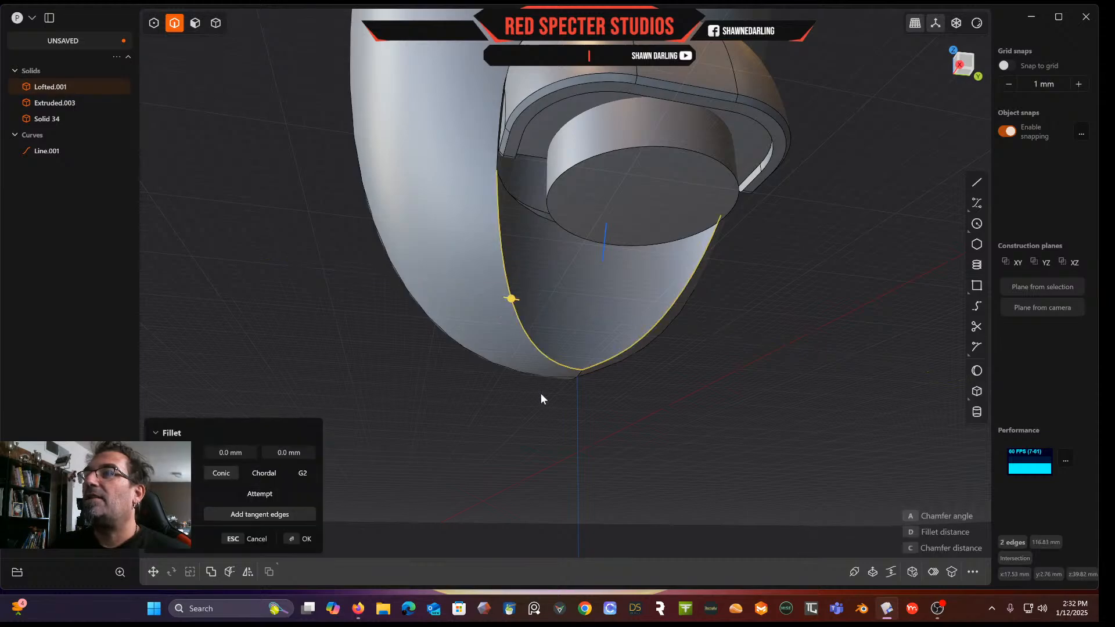
key("ctrl+z")
key("ctrl+z")
key("ctrl+z")
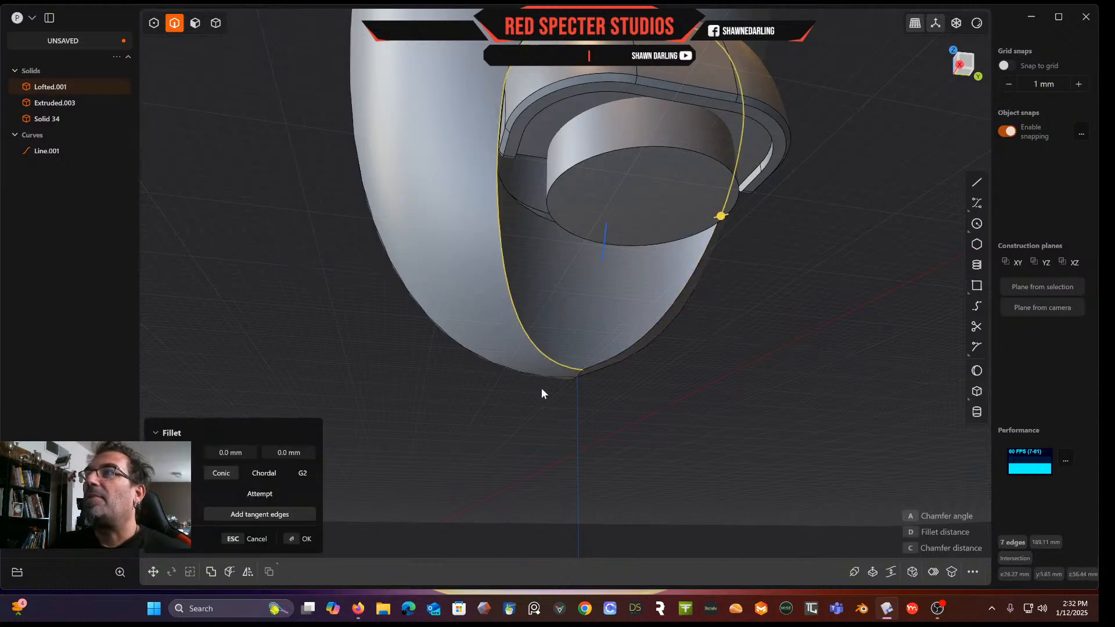
Try filleting the selected cap edges by about -1.13 mm, then cancel
middle_click_drag(547, 356, 552, 267)
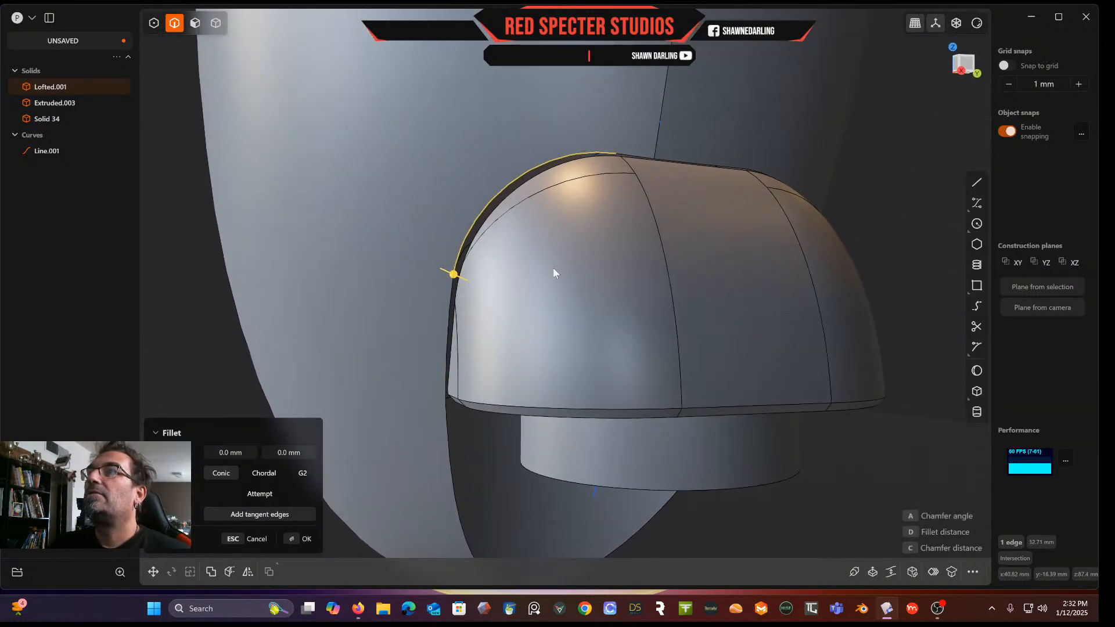
scroll(537, 308, "up", 4)
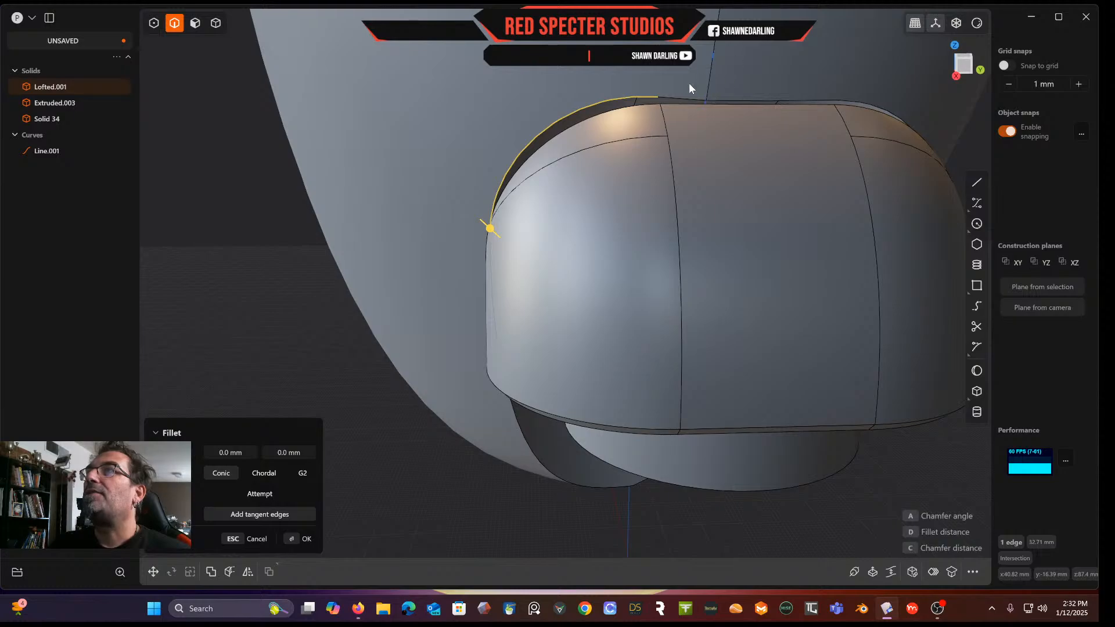
left_click_drag(686, 100, 688, 95)
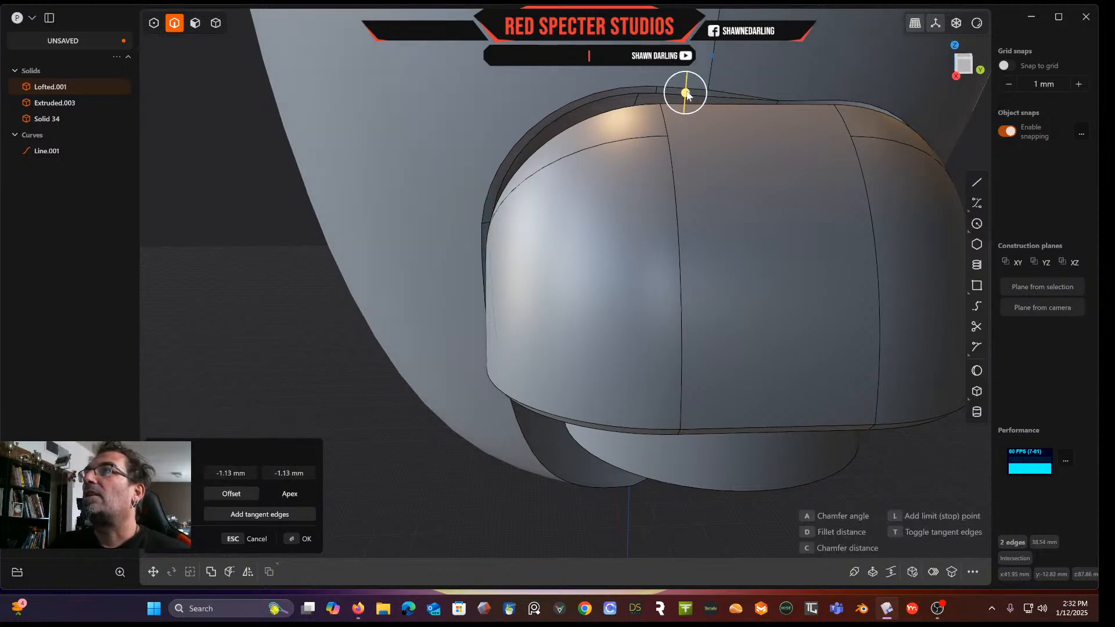
key("Escape")
Fillet the cap's upper edge chain by about -1.24 mm
double_click(749, 98)
key("f")
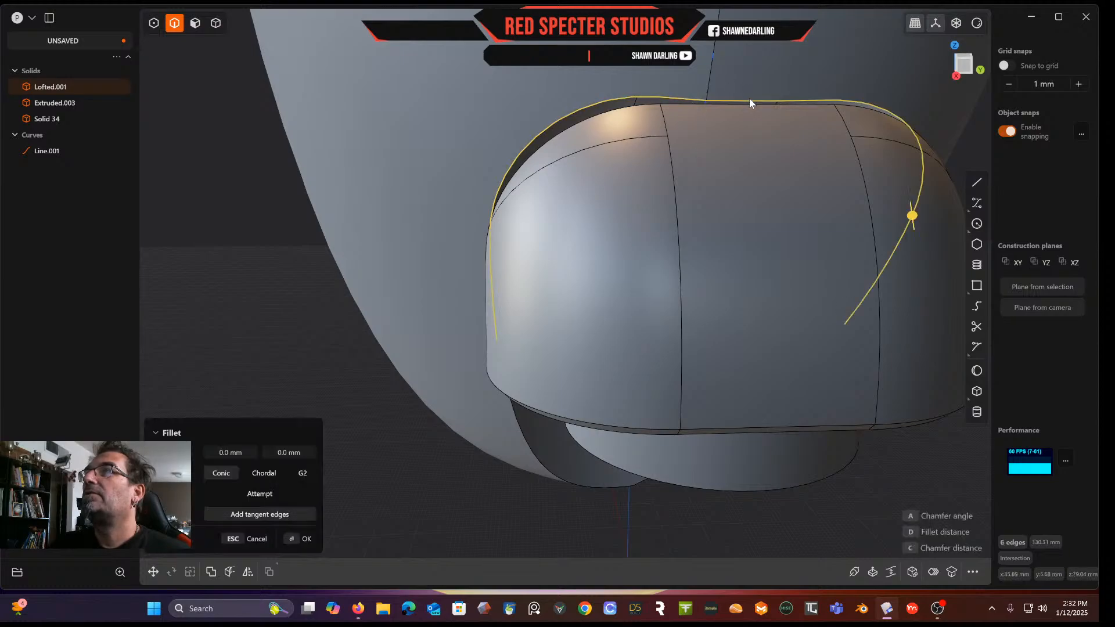
left_click_drag(910, 220, 910, 216)
middle_click_drag(782, 172, 615, 203)
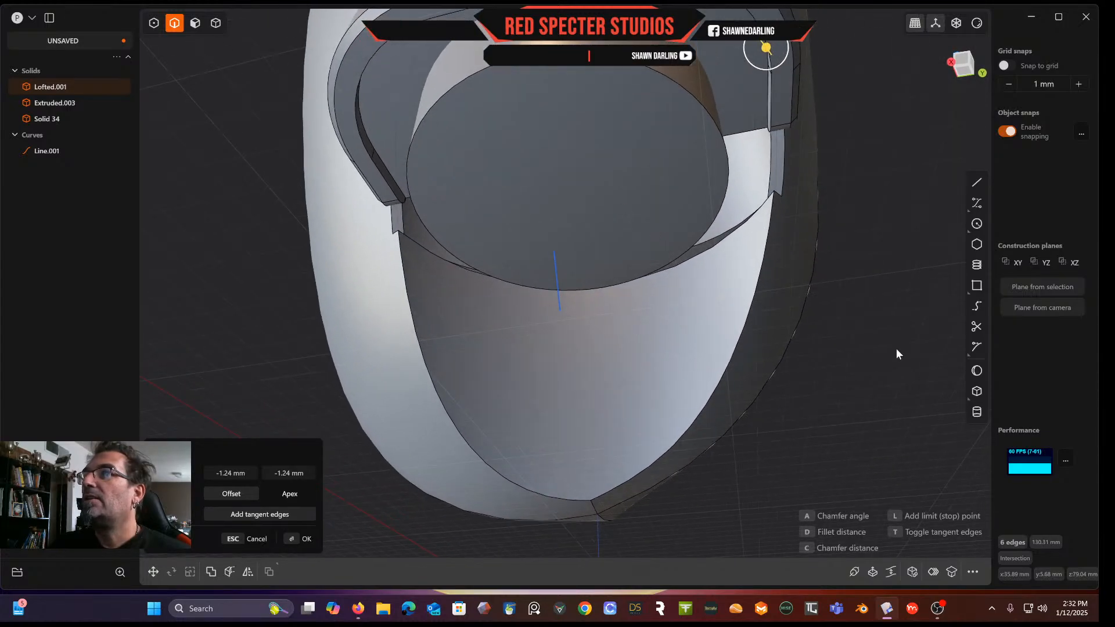
right_click(896, 349)
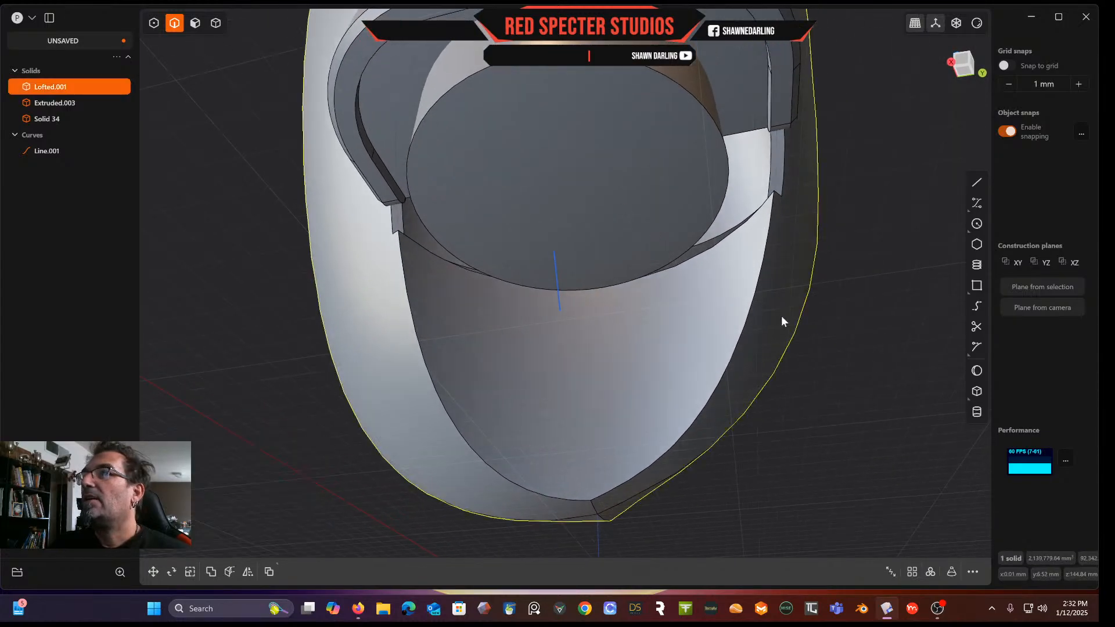
Repeat the fillet at about -1.24 mm on the two edges at the scoop's bottom tip
left_click(601, 493)
key("b")
left_click(581, 498)
left_click_drag(583, 499, 583, 499)
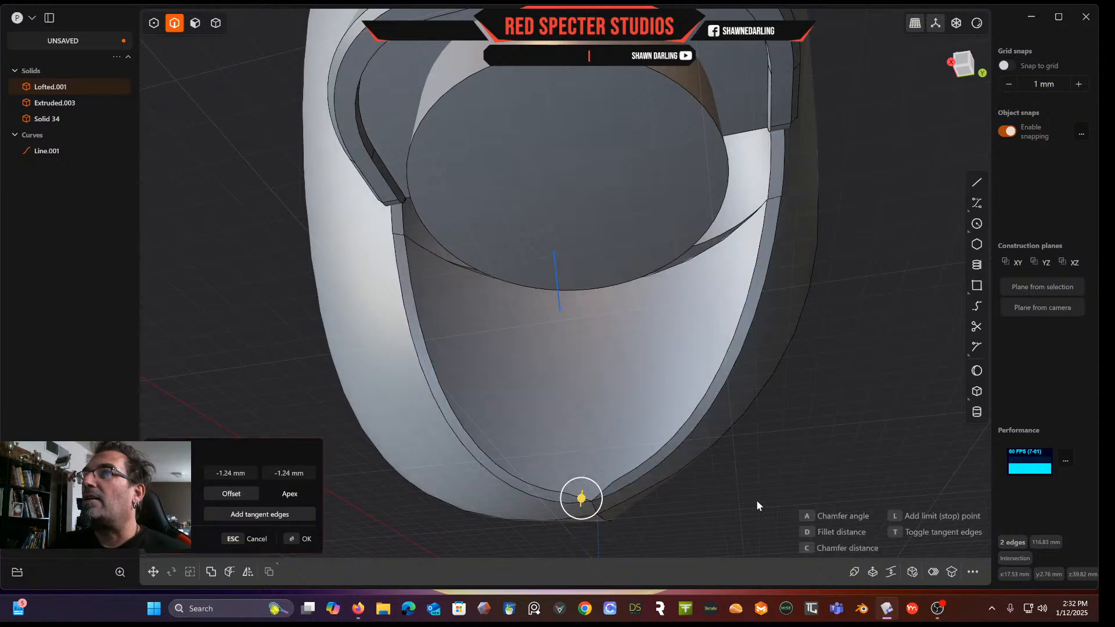
right_click(776, 494)
middle_click_drag(784, 494, 675, 302)
scroll(805, 506, "down", 6)
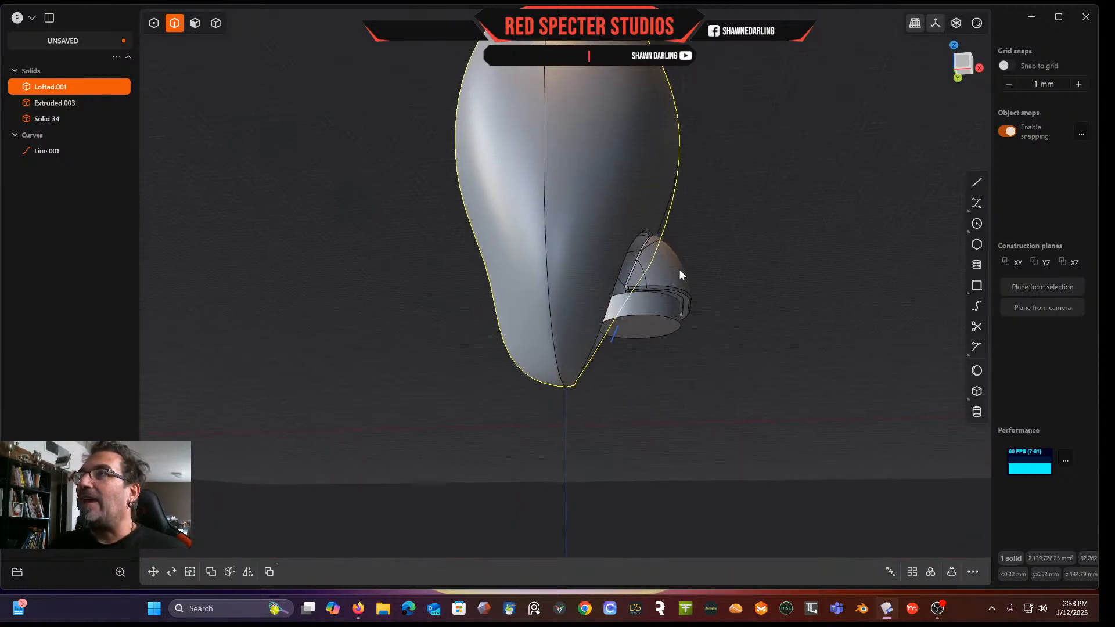
Examine the cap and block solids from the front and side views
left_click(214, 22)
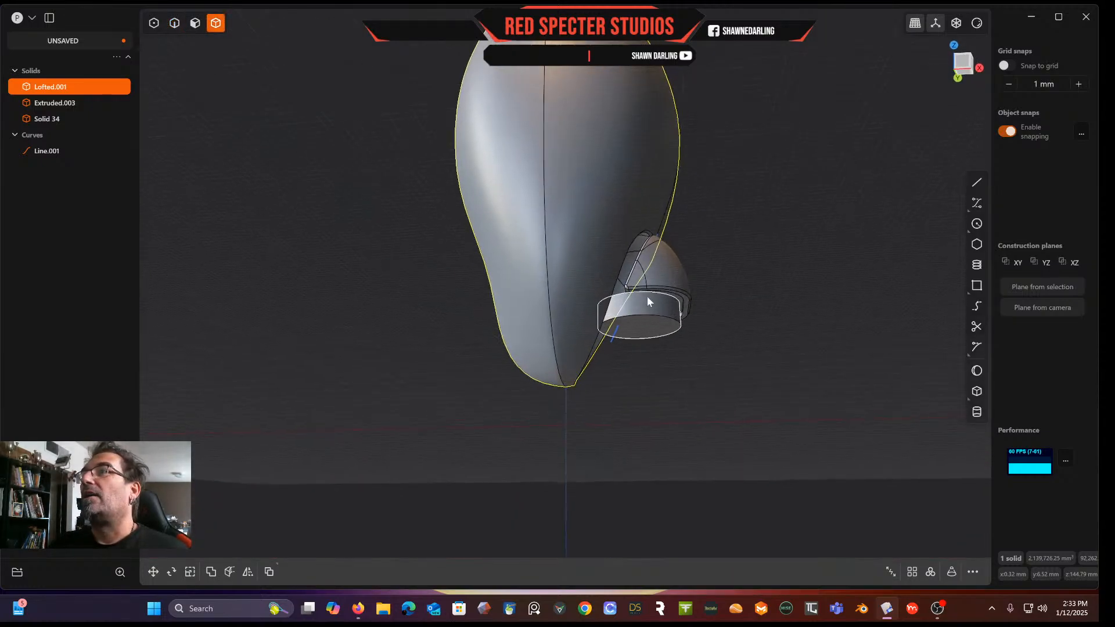
left_click(656, 323)
left_click(655, 322)
middle_click_drag(654, 322, 705, 289)
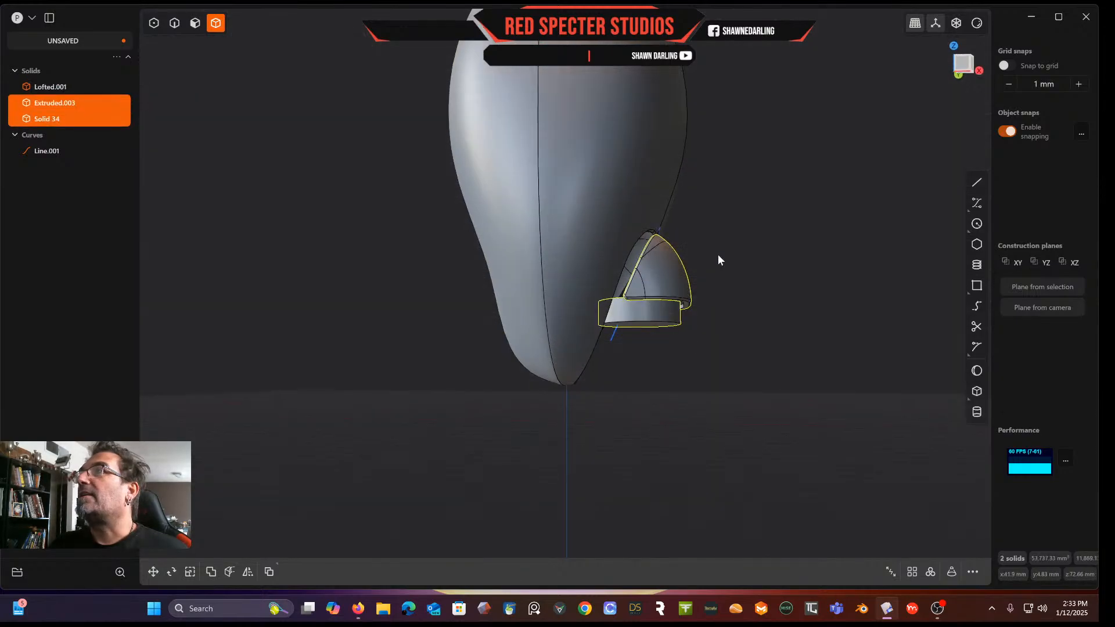
left_click(960, 73)
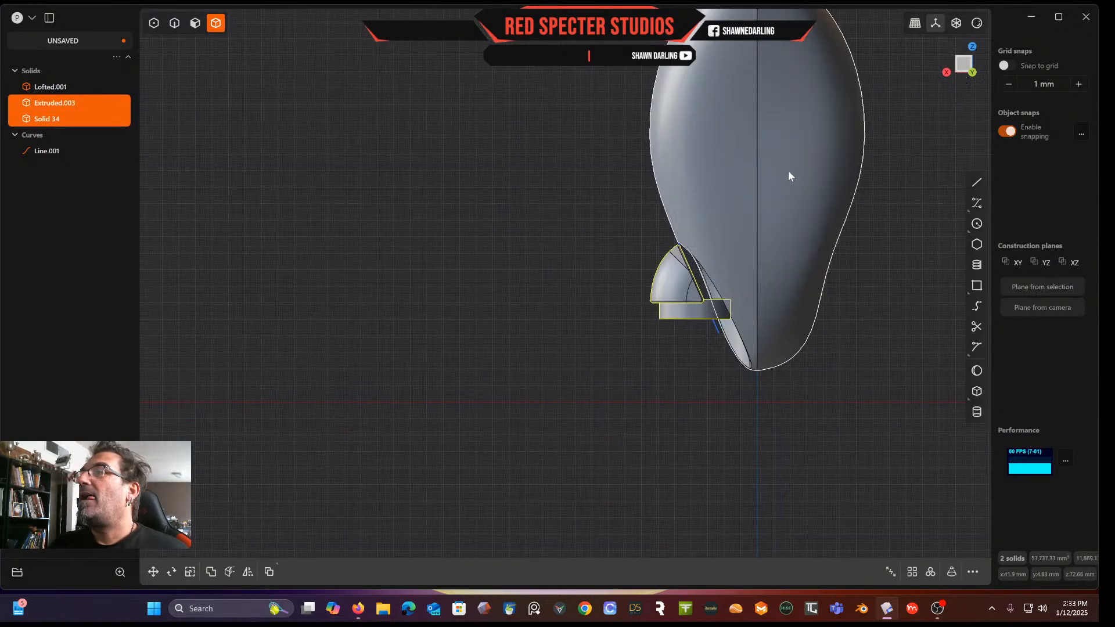
left_click(945, 72)
middle_click_drag(866, 29, 744, 61, "shift")
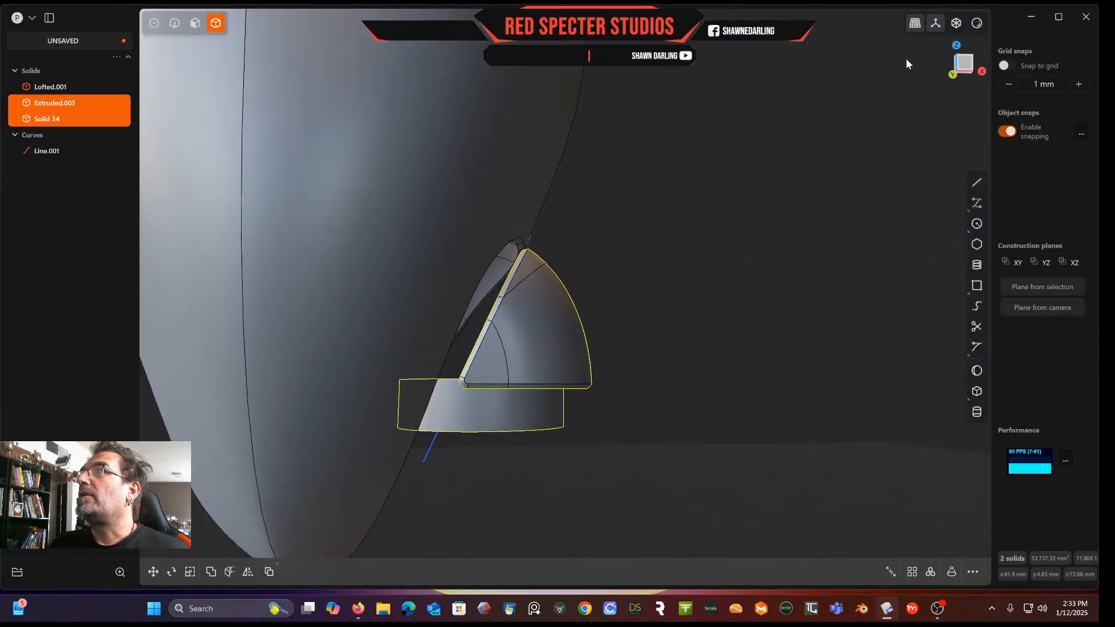
middle_click_drag(726, 123, 743, 109)
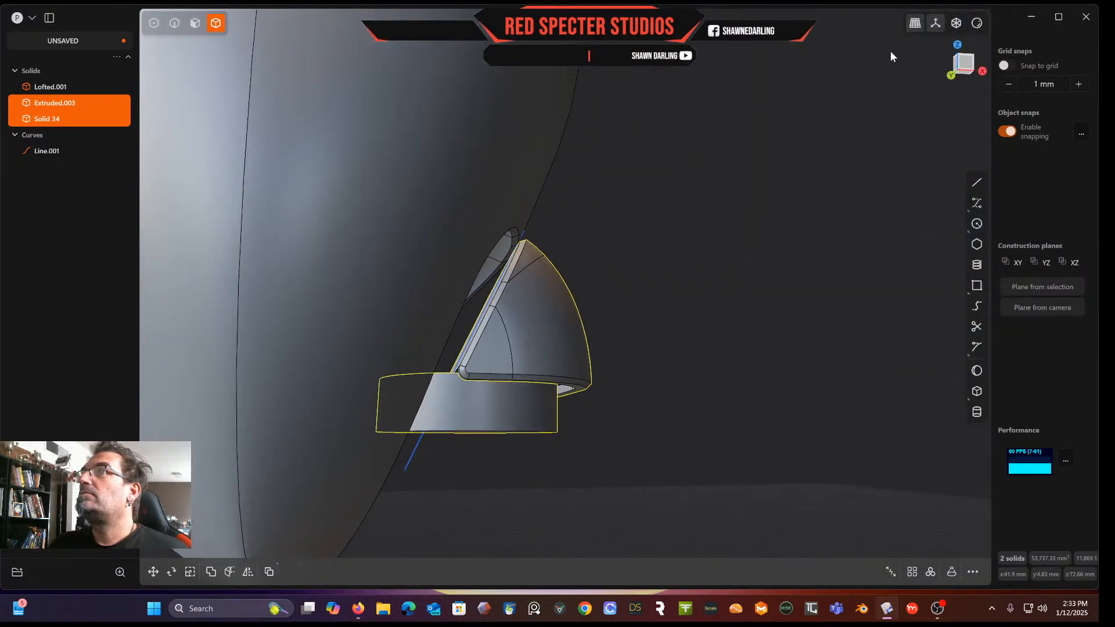
left_click(963, 67)
scroll(791, 122, "down", 4)
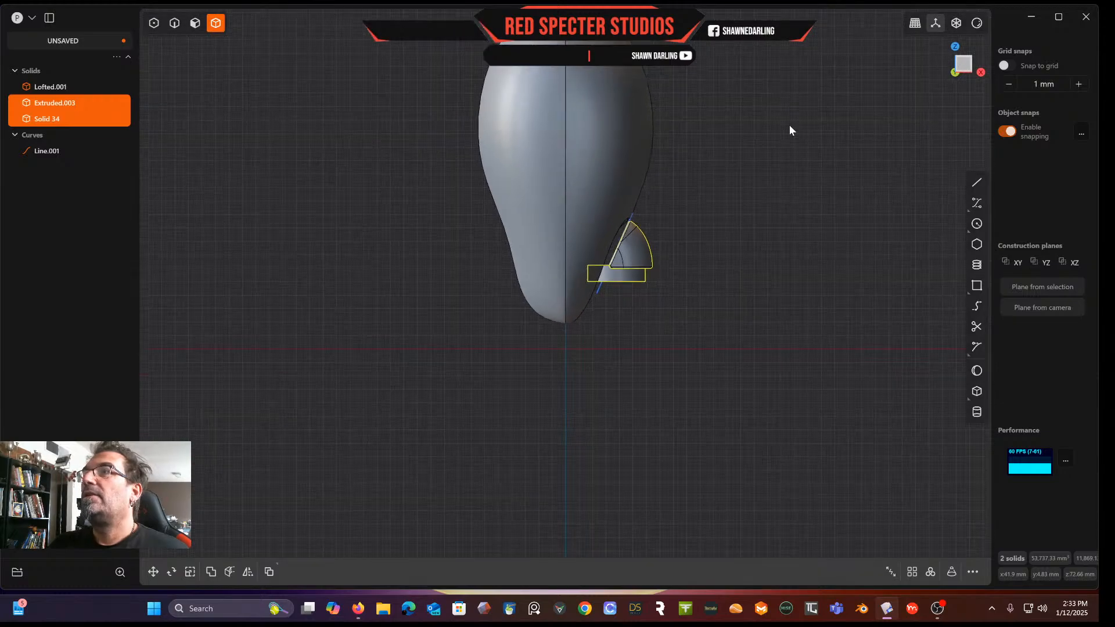
middle_click_drag(784, 124, 653, 149, "shift")
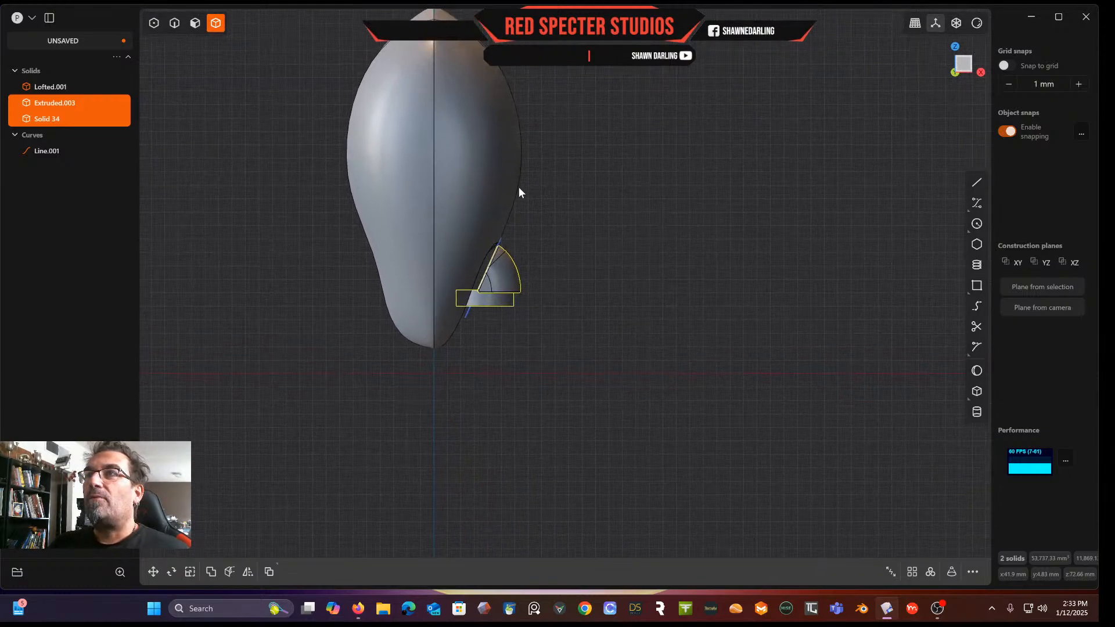
Rotate the extruded block about 9.73° around the Y axis
left_click(499, 307)
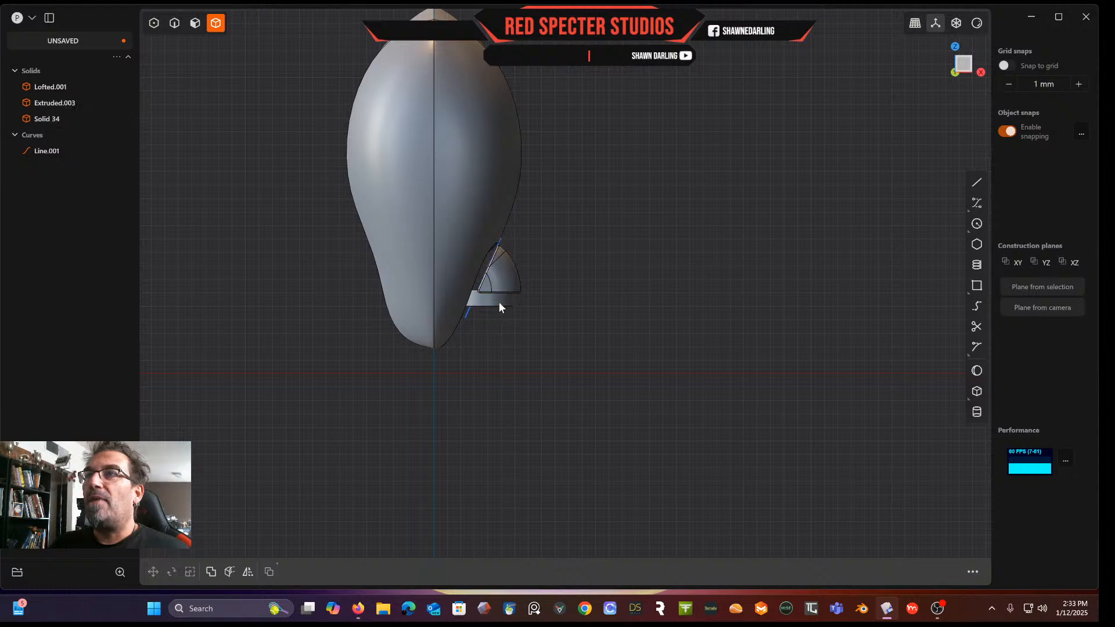
left_click(499, 302)
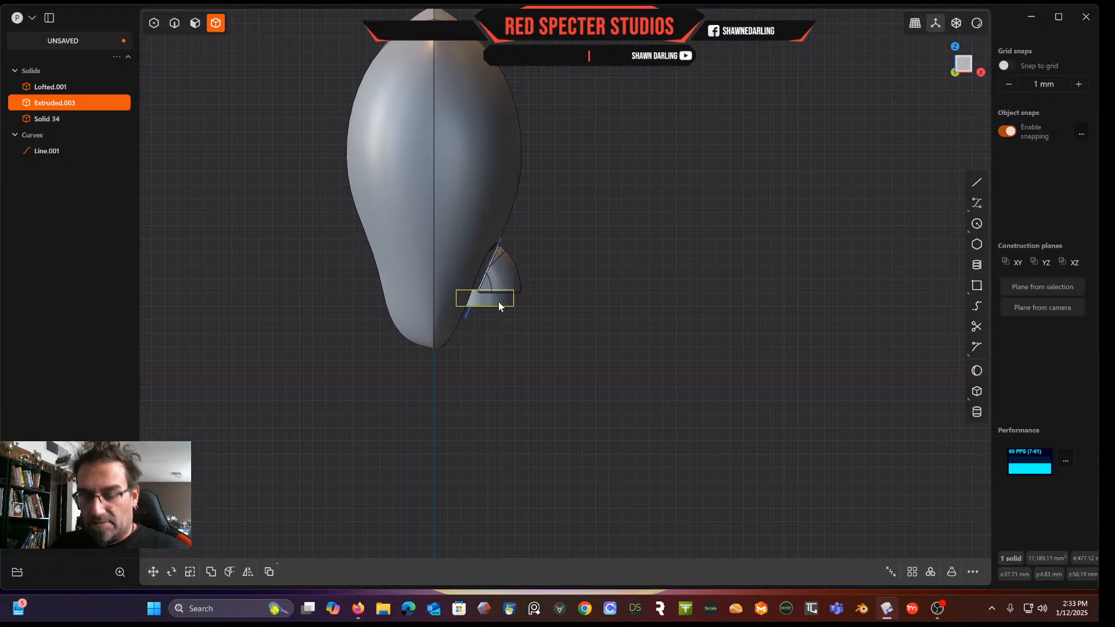
key("r")
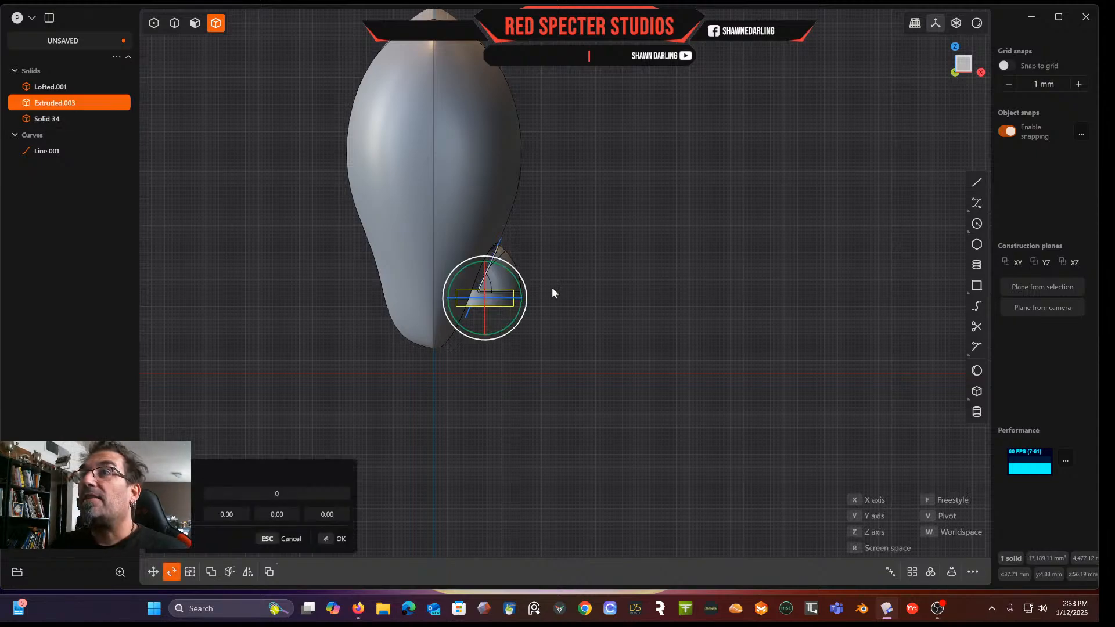
mouse_move(518, 284)
left_mouse_down()
mouse_move(518, 274)
mouse_move(508, 279)
left_mouse_up()
scroll(493, 321, "up", 8)
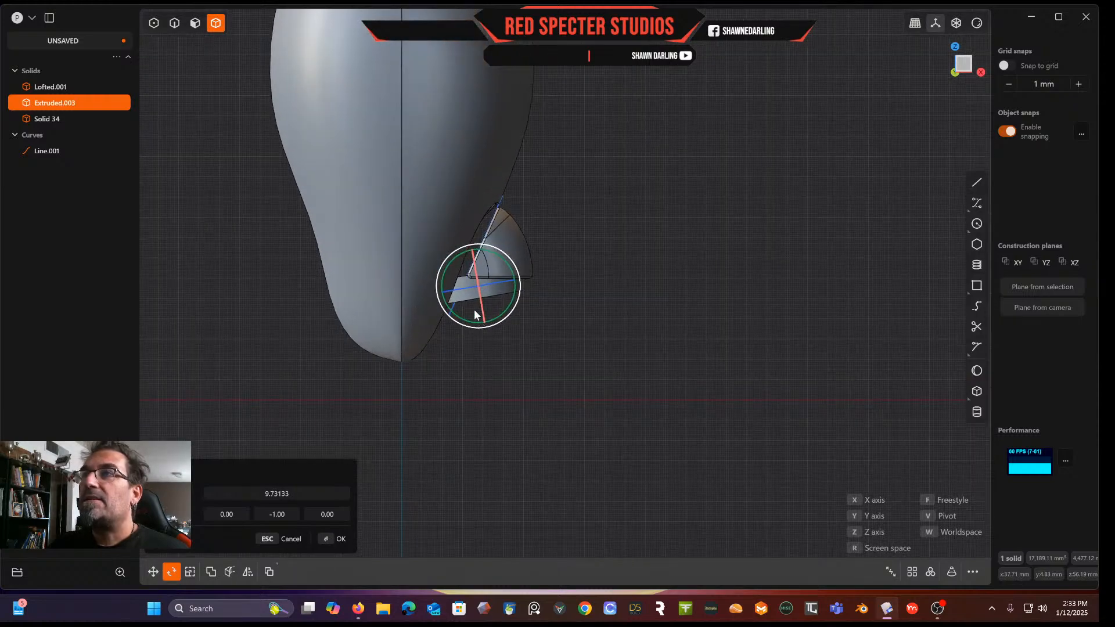
middle_click_drag(460, 306, 473, 259)
scroll(476, 262, "down", 3)
scroll(475, 263, "up", 6)
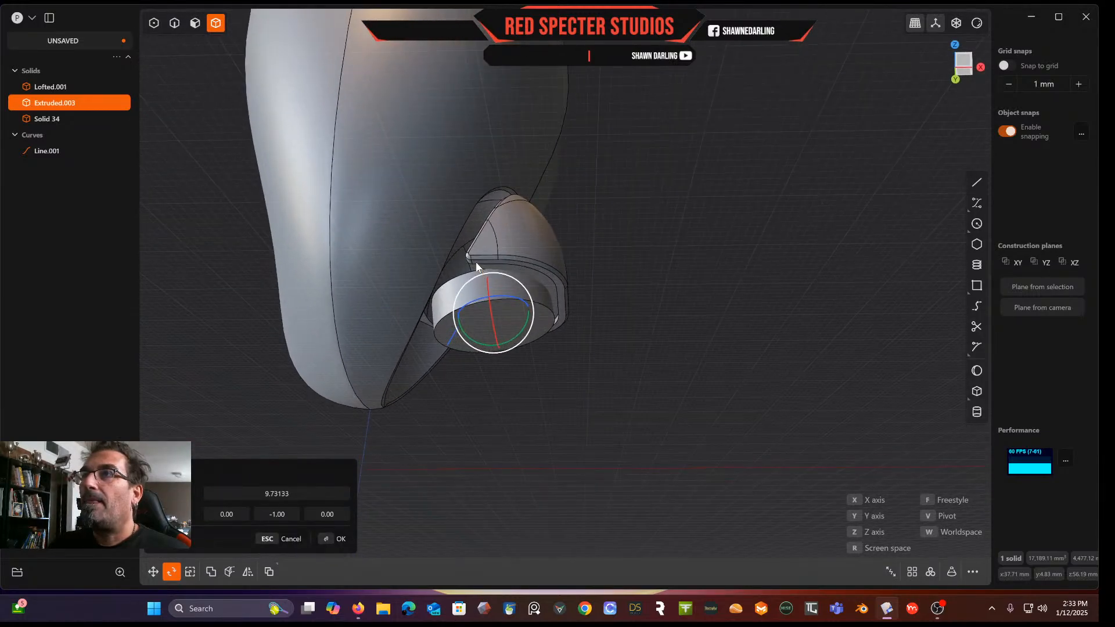
middle_click_drag(475, 263, 470, 377)
key("Return")
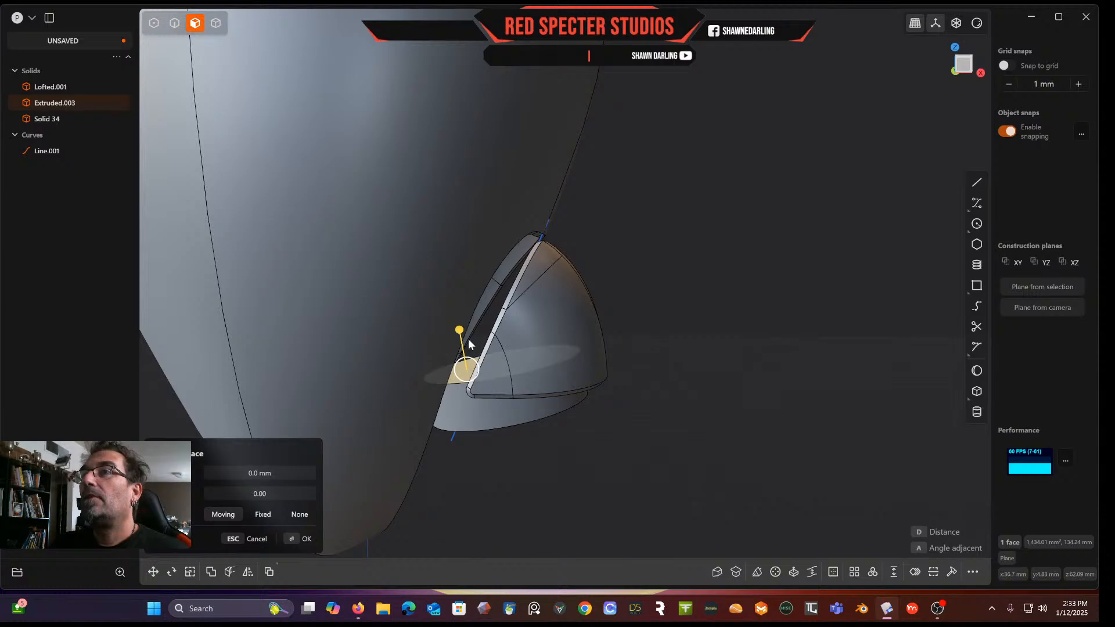
Offset the rotated block's bottom face downward to lengthen it
left_click_drag(464, 336, 461, 306)
middle_click_drag(461, 291, 566, 370)
key("Return")
left_click_drag(557, 362, 569, 425)
right_click(681, 318)
middle_click_drag(682, 319, 696, 377)
scroll(515, 371, "up", 5)
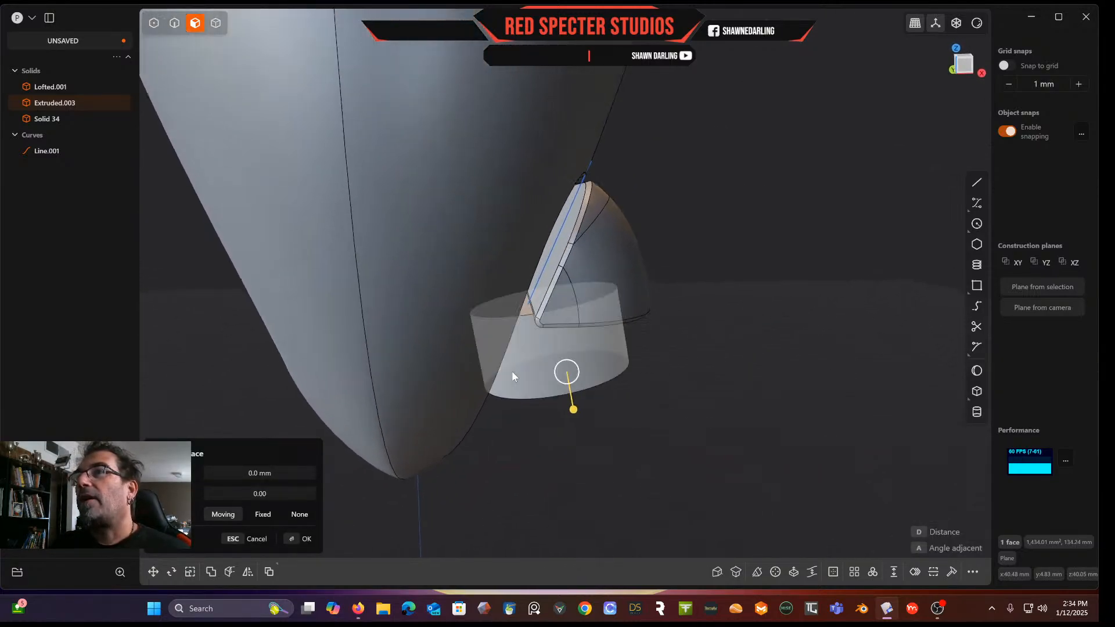
Select the thin slab's outer face and offset it slightly outward with Offset Face
left_click(549, 258)
mouse_move(560, 292)
middle_mouse_down()
mouse_move(565, 197)
mouse_move(600, 232)
mouse_move(580, 299)
mouse_move(558, 289)
middle_mouse_up()
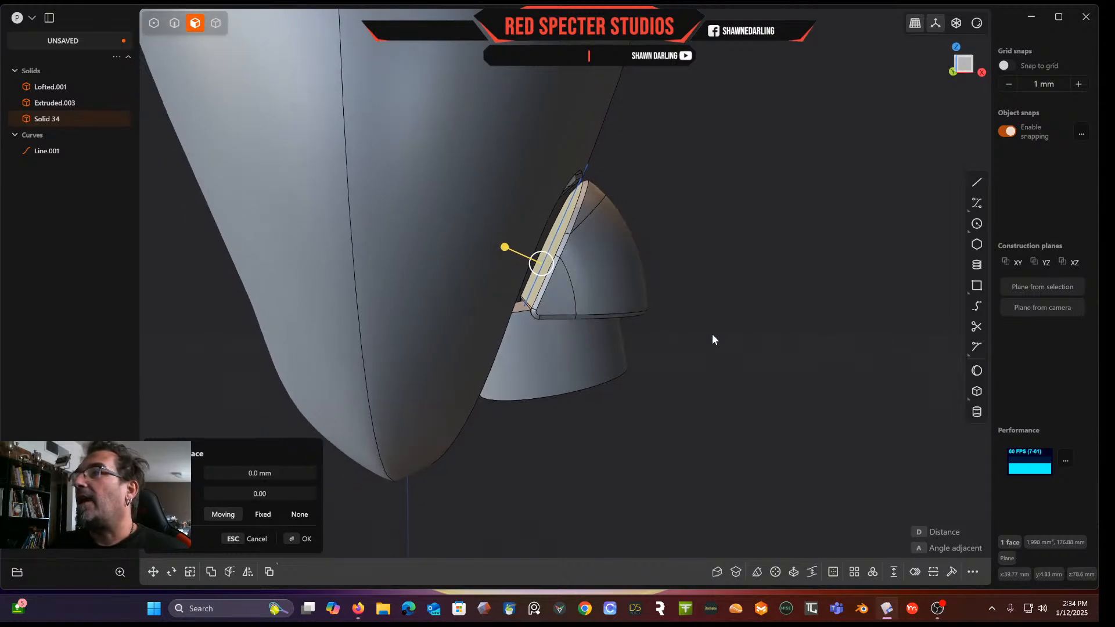
left_click_drag(508, 249, 542, 256)
key("Return")
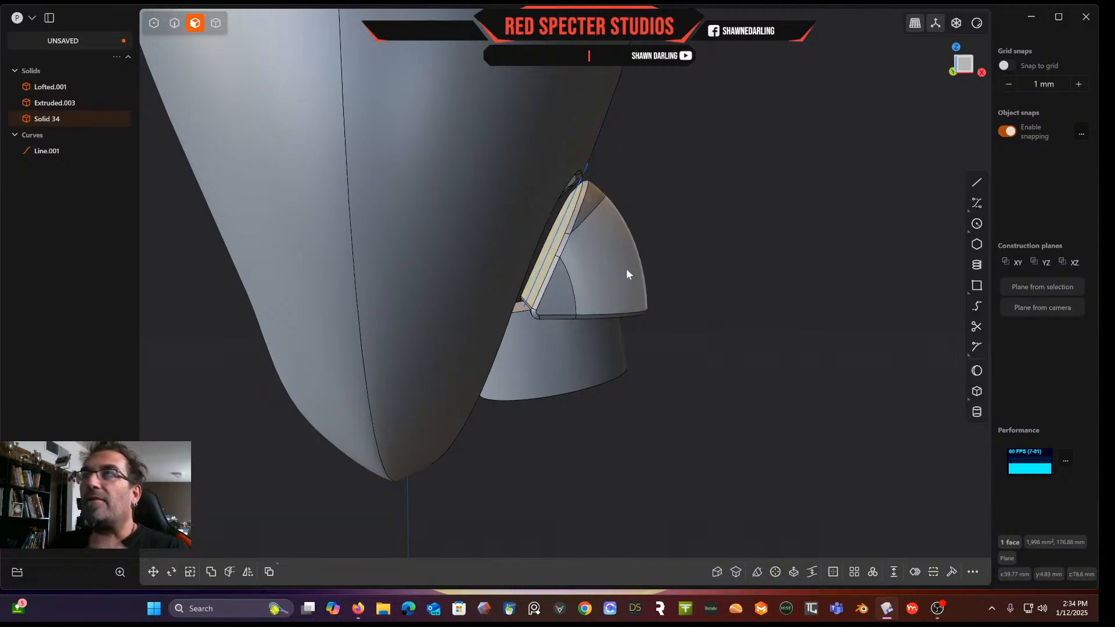
left_click(834, 572)
left_click_drag(550, 254, 556, 257)
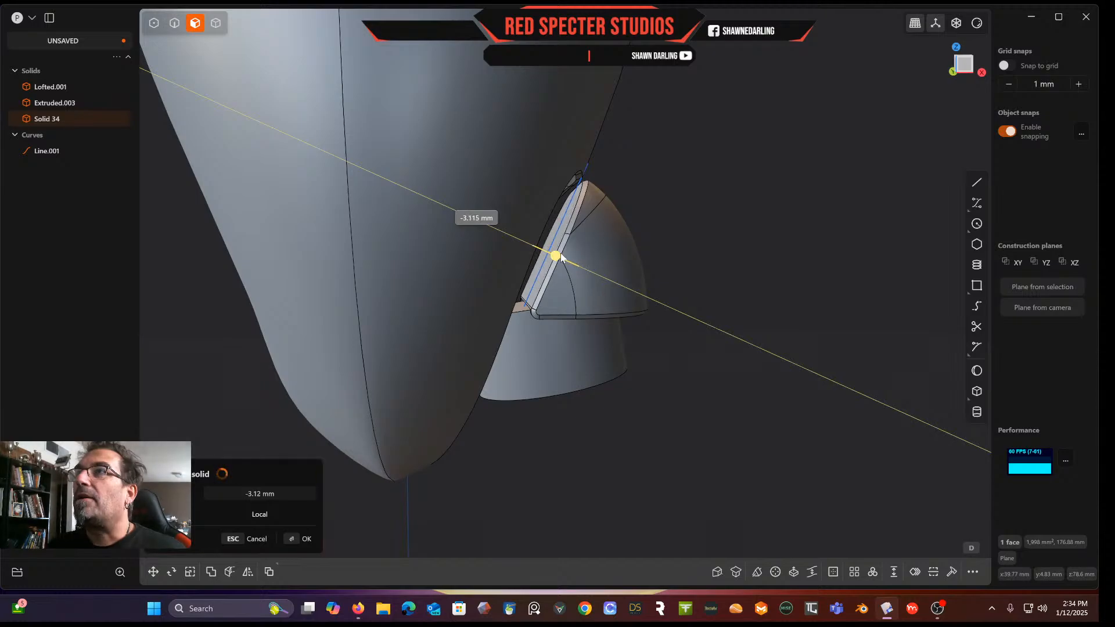
left_click_drag(551, 248, 557, 251)
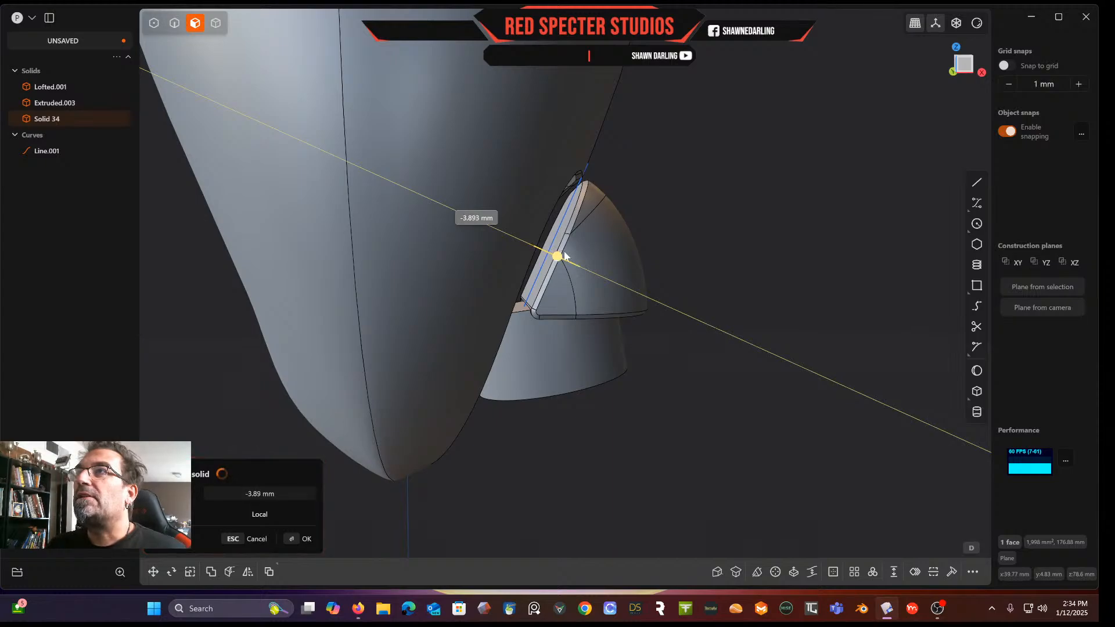
left_click_drag(564, 256, 564, 251)
middle_click_drag(584, 210, 609, 215)
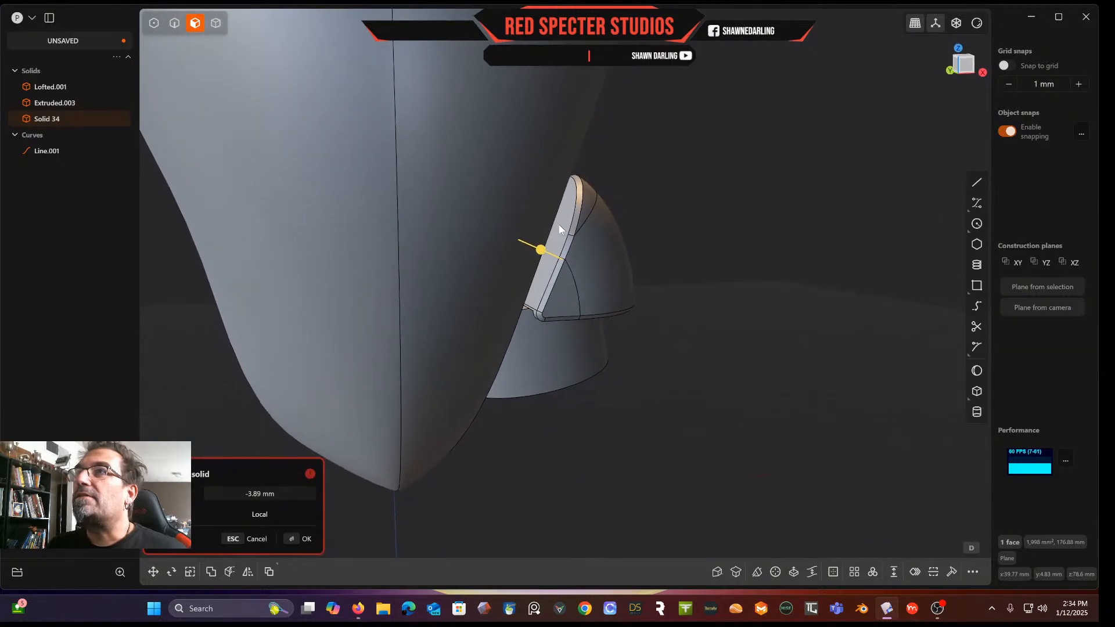
scroll(527, 226, "up", 5)
key("Escape")
Apply a solid offset of -0.71 mm to the thin slab's selected face
middle_click_drag(556, 257, 549, 255)
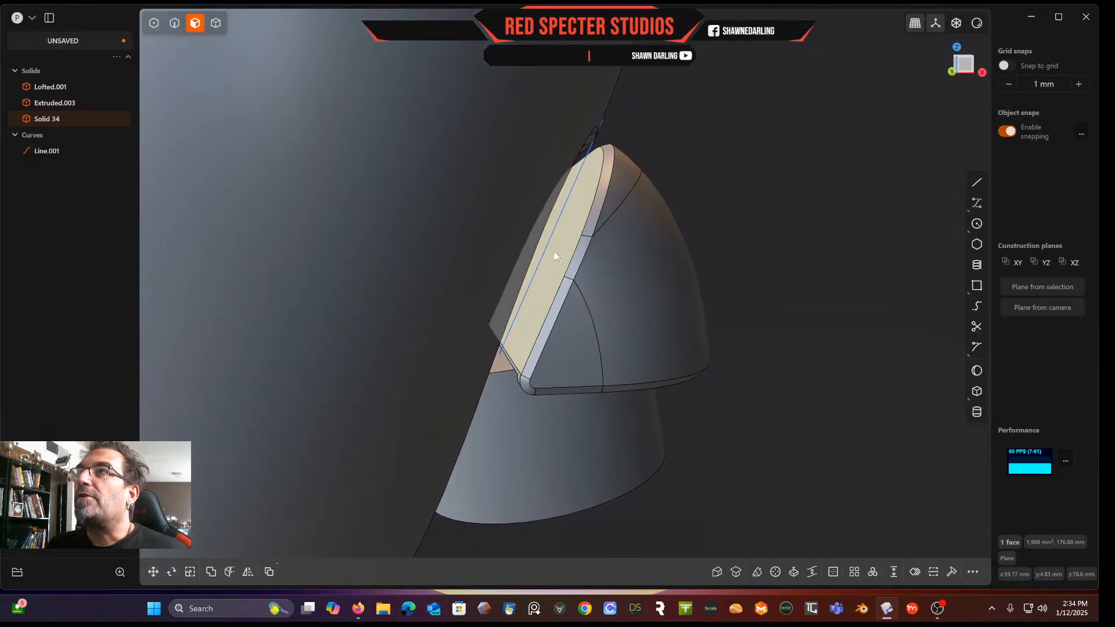
key("o")
left_click(834, 573)
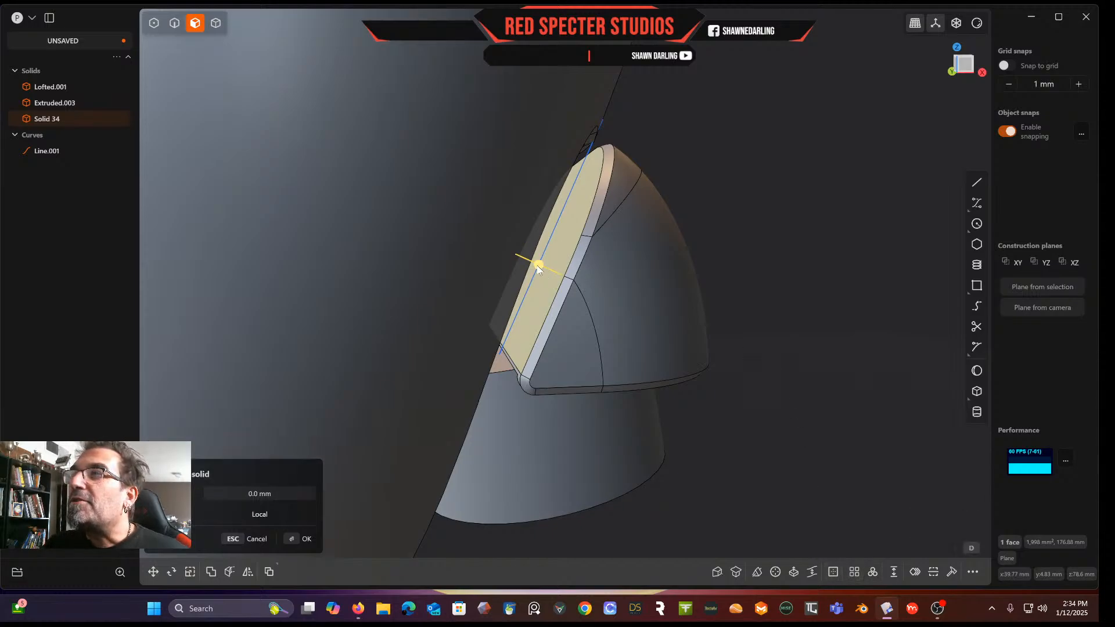
left_click_drag(538, 266, 543, 268)
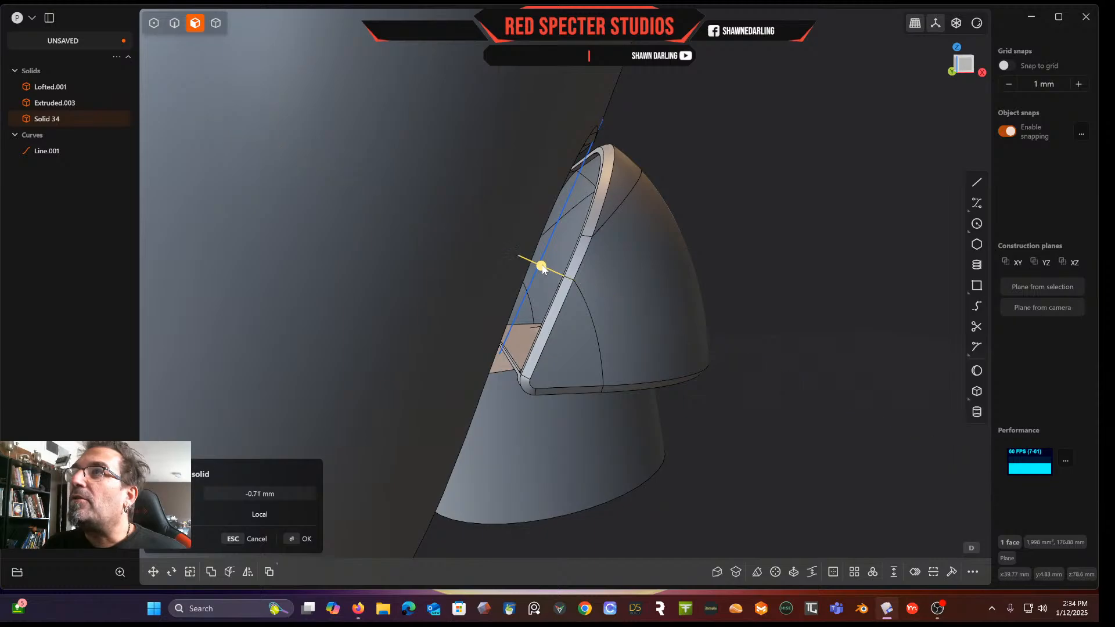
key("Return")
Offset the face under the cap by about -1.28 mm
middle_click_drag(581, 308, 530, 419)
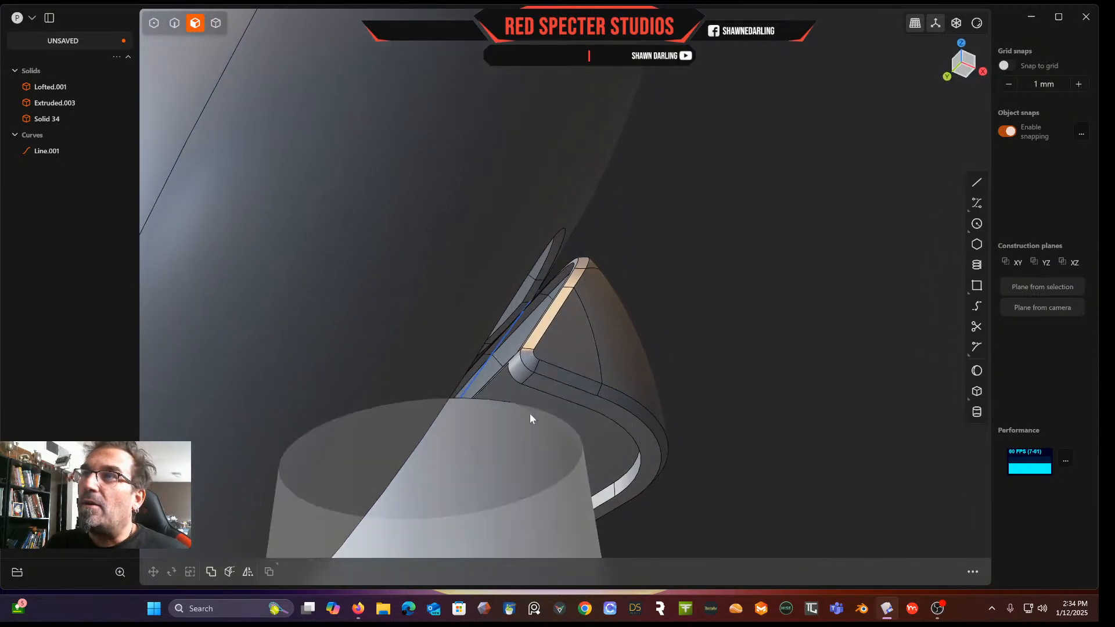
left_click(542, 402)
left_click_drag(543, 439, 543, 431)
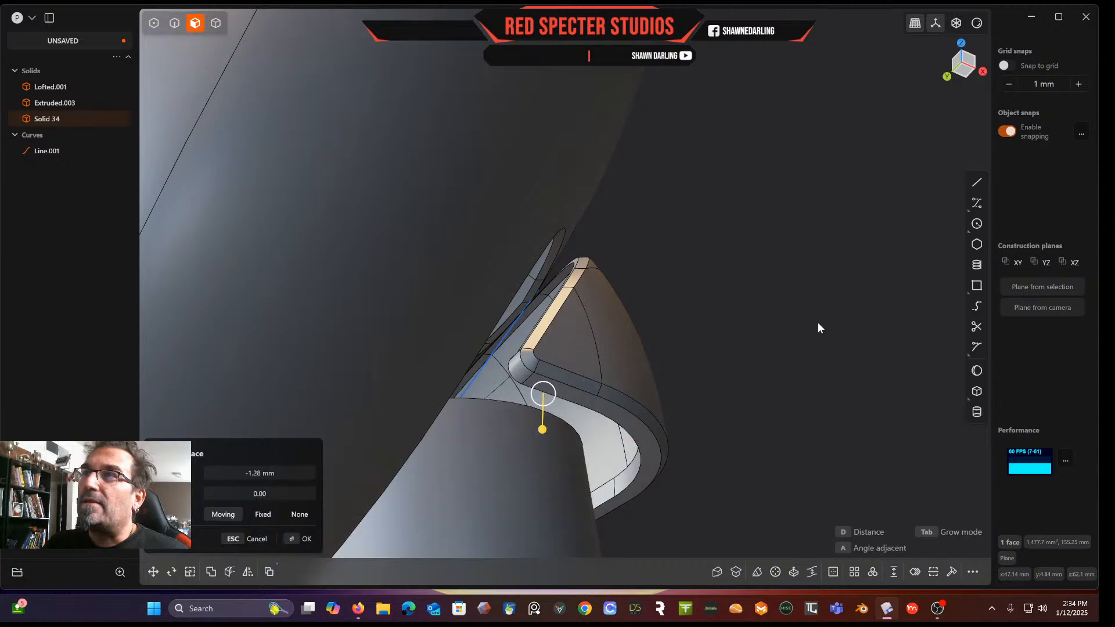
key("Return")
Offset the block's cylindrical side face inward by about -10.07 mm
middle_click_drag(818, 327, 610, 380)
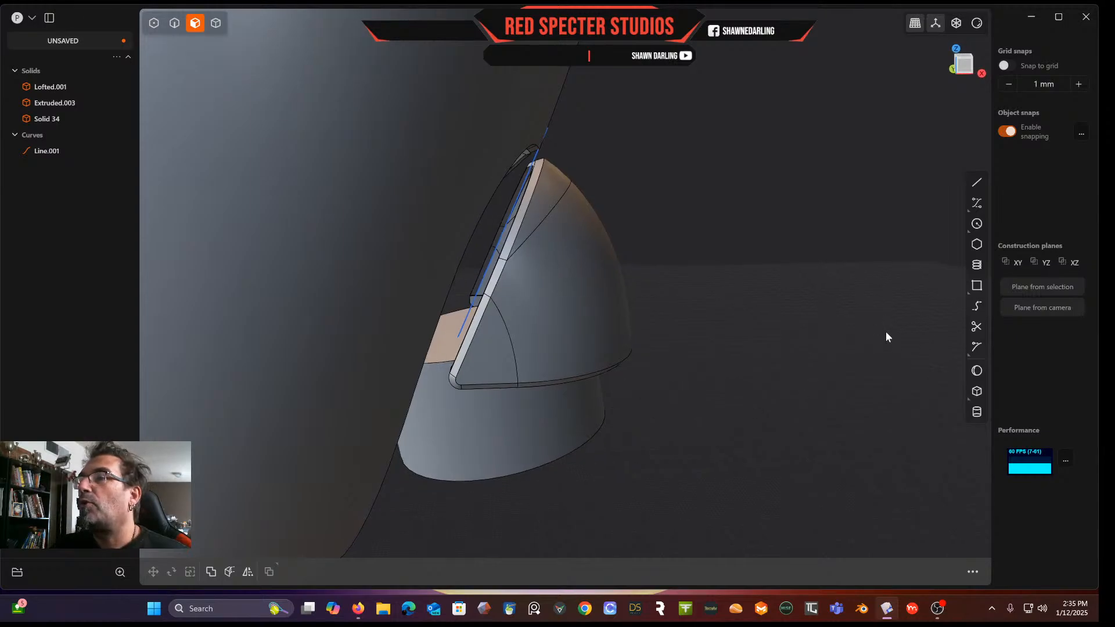
middle_click_drag(886, 335, 484, 318)
left_click(494, 466)
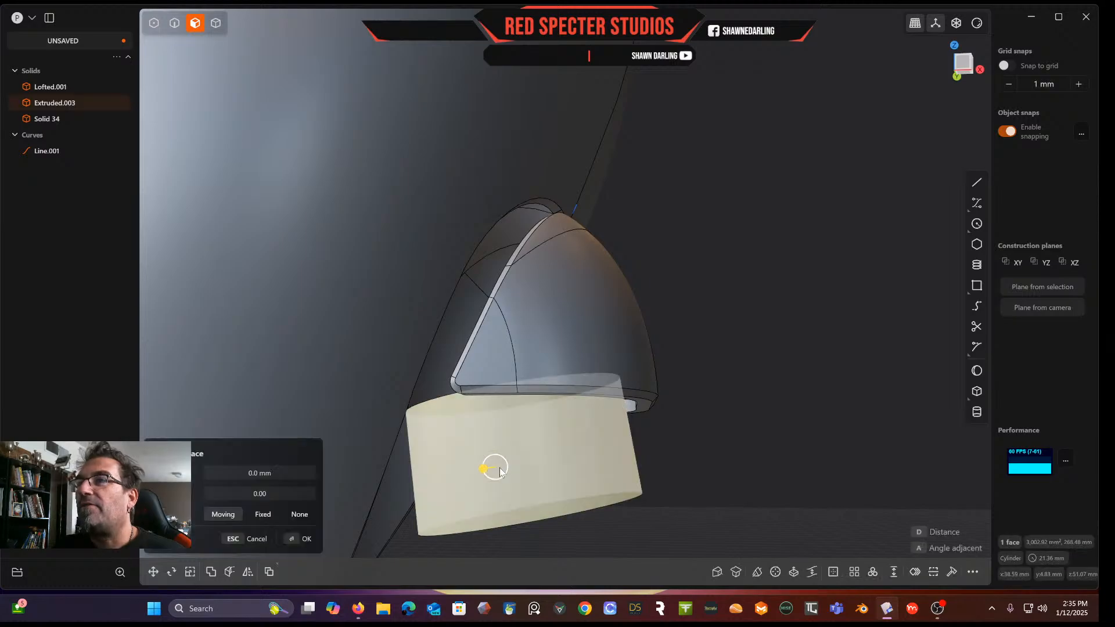
left_click_drag(488, 467, 504, 472)
middle_click_drag(507, 446, 541, 431)
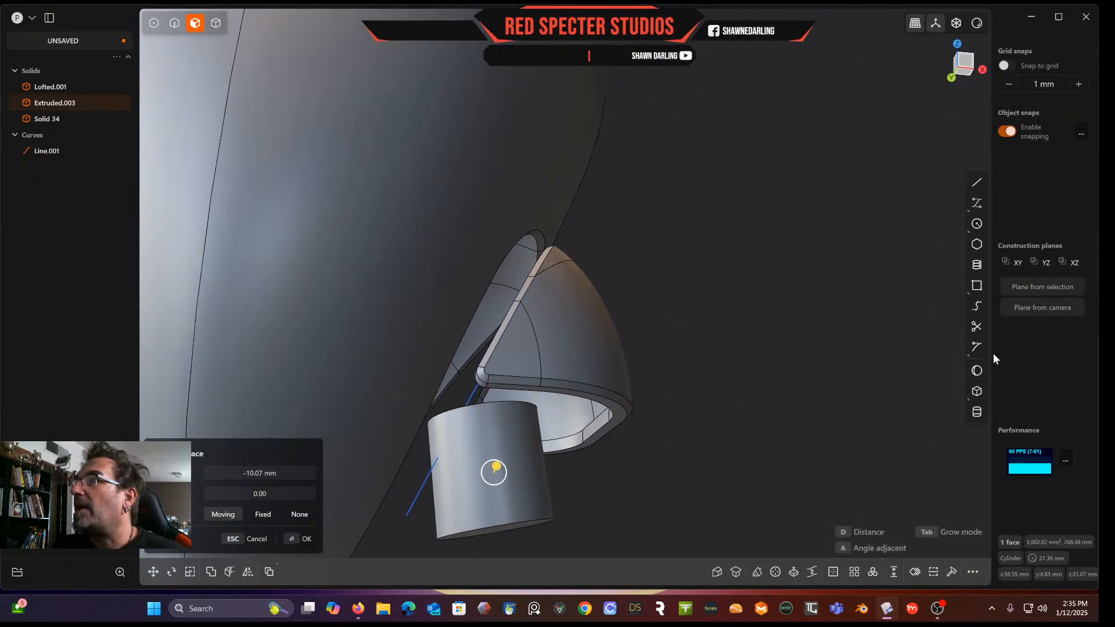
Create a sphere centred on the cylindrical block's top face
left_click(977, 371)
middle_click_drag(716, 271, 711, 343)
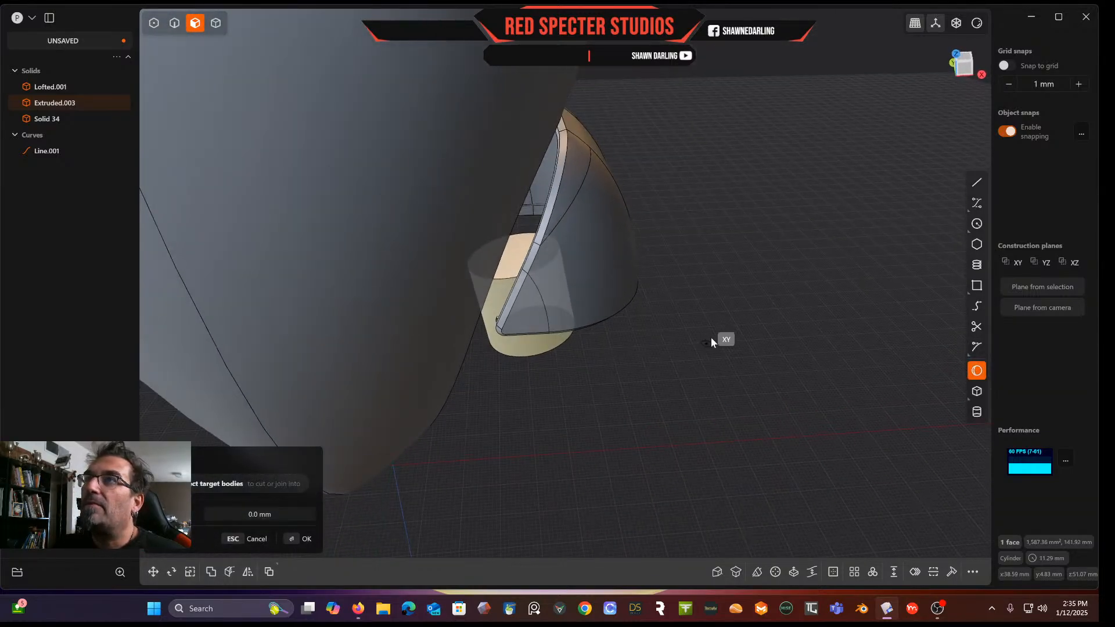
left_click(510, 251)
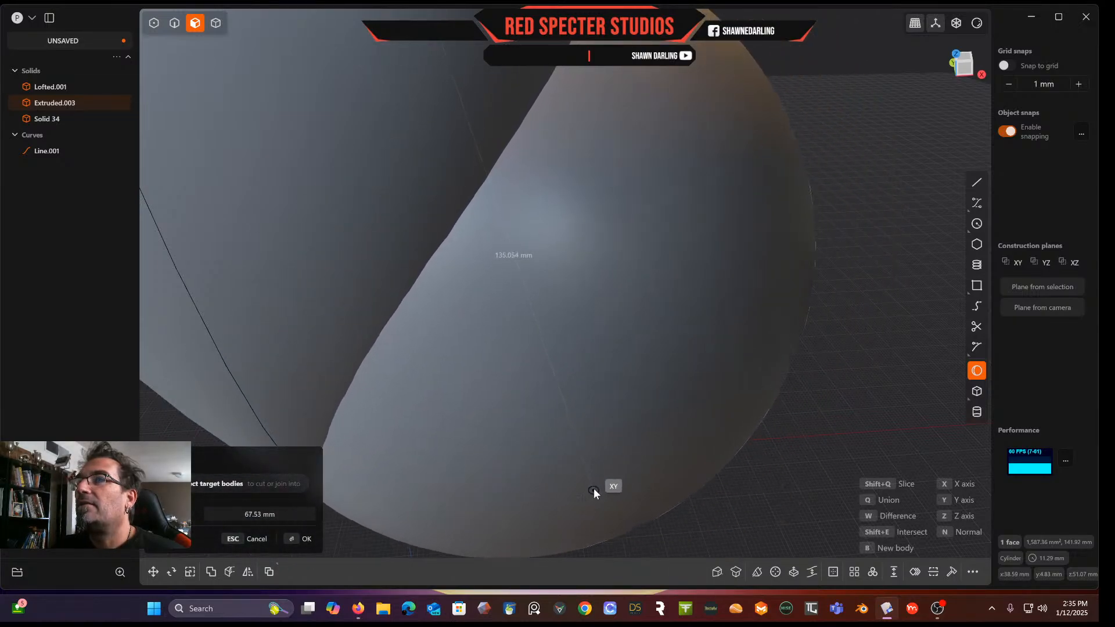
left_click(587, 427)
middle_click_drag(608, 404, 590, 382)
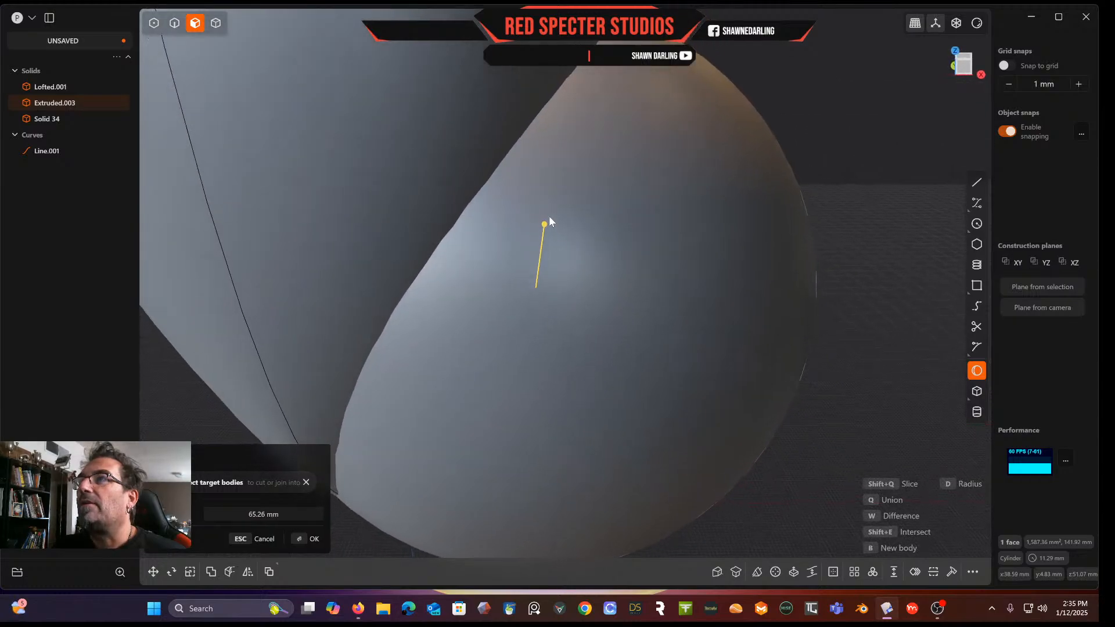
left_click_drag(544, 225, 538, 273)
middle_click_drag(538, 272, 578, 190)
scroll(554, 201, "up", 5)
left_click_drag(536, 273, 535, 295)
right_click(808, 369)
middle_click_drag(807, 369, 688, 245)
scroll(741, 392, "down", 5)
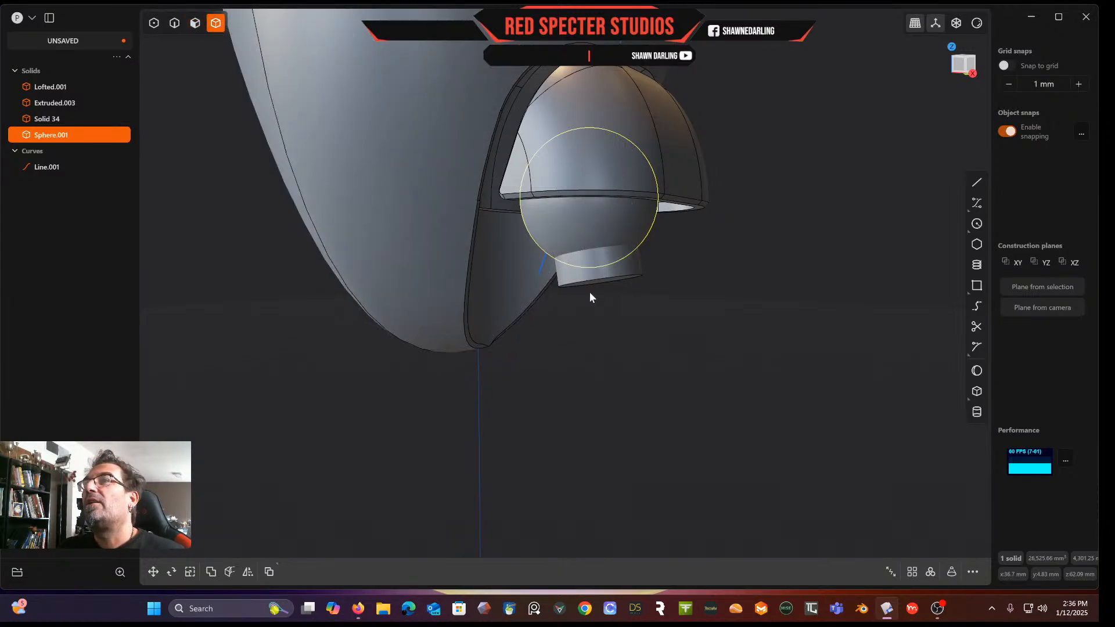
Union the sphere with the cylindrical block
left_click(614, 273, "shift")
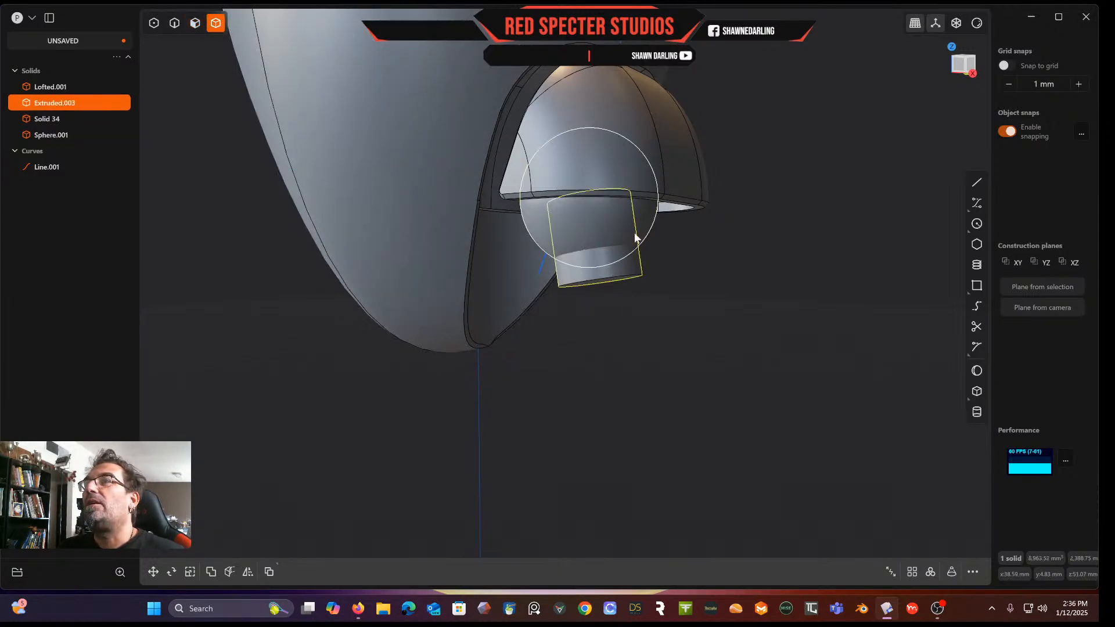
key("q")
key("q")
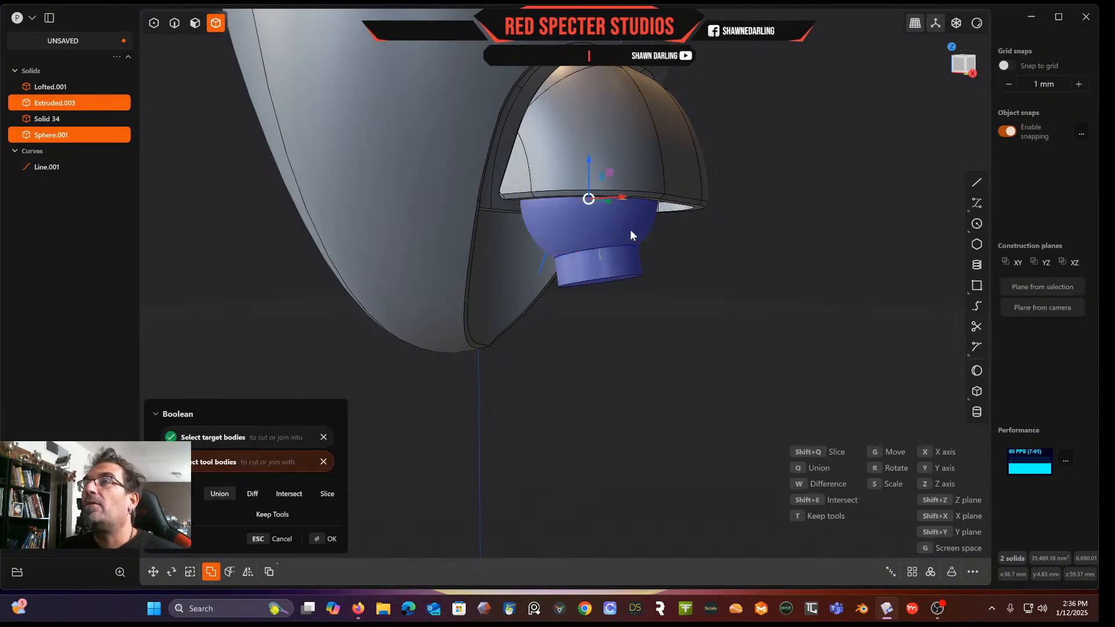
right_click(631, 230)
left_click(688, 257)
mouse_move(628, 219)
middle_mouse_down()
mouse_move(578, 164)
mouse_move(650, 249)
middle_mouse_up()
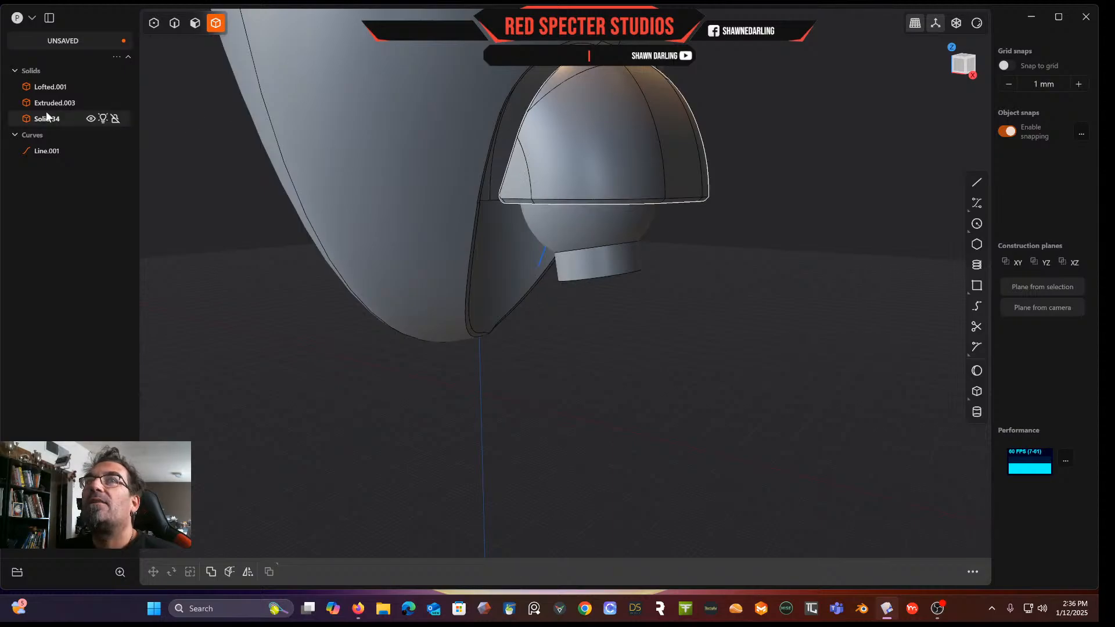
Delete the Line.001 guide curve
left_click(60, 151)
key("Delete")
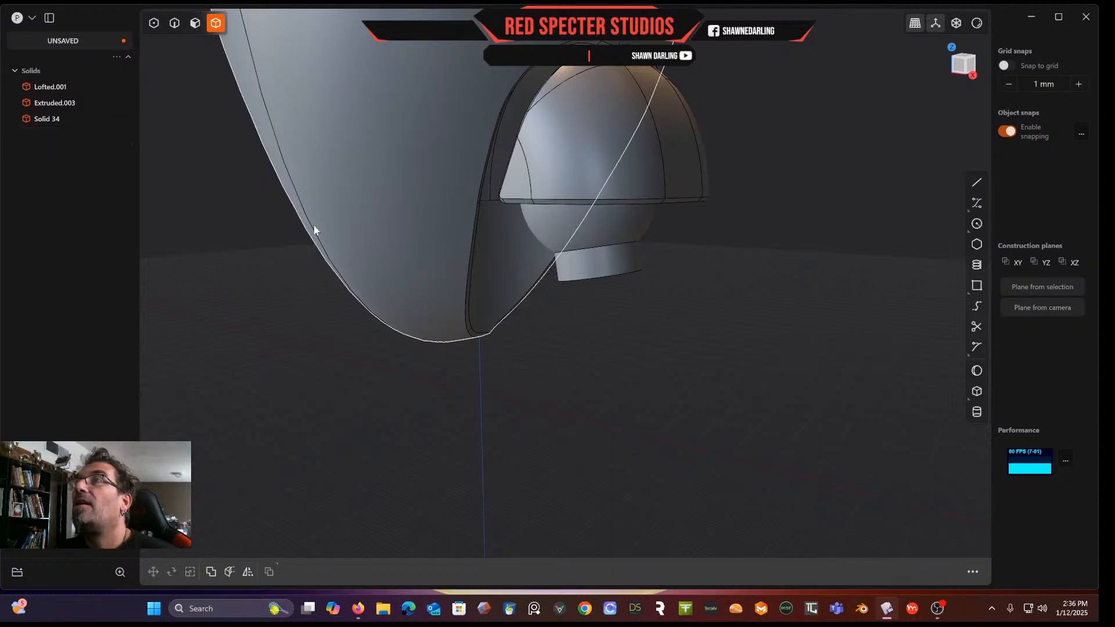
Examine the scoop, cap and rounded block from the front and from orbiting angles
scroll(528, 174, "down", 6)
middle_click_drag(528, 176, 617, 137)
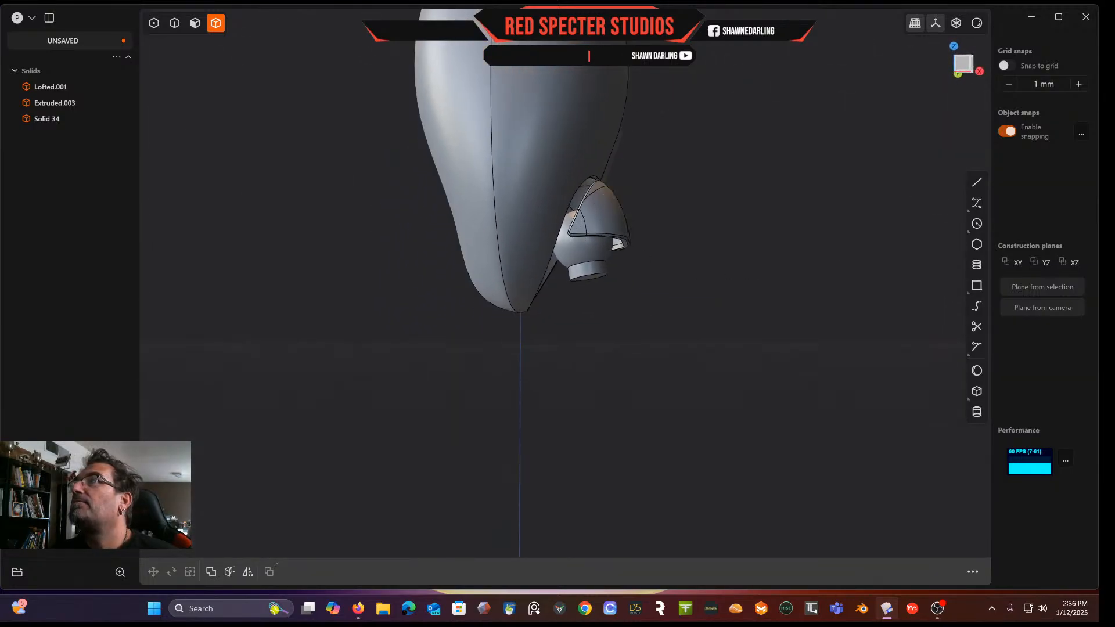
left_click(961, 67)
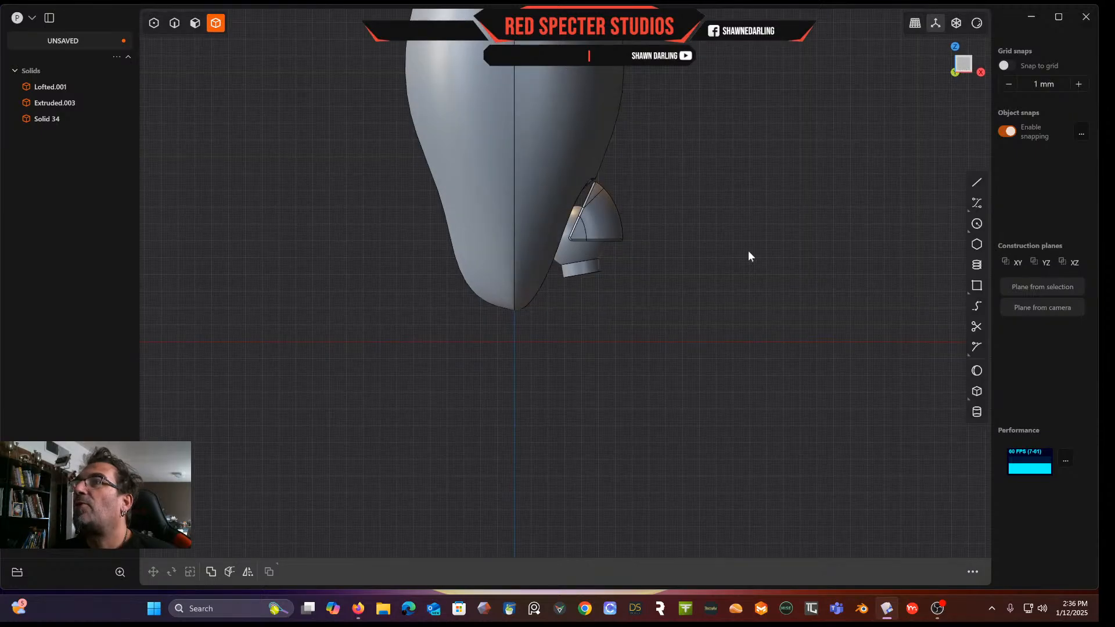
scroll(748, 250, "down", 4)
middle_click_drag(748, 250, 664, 326, "shift")
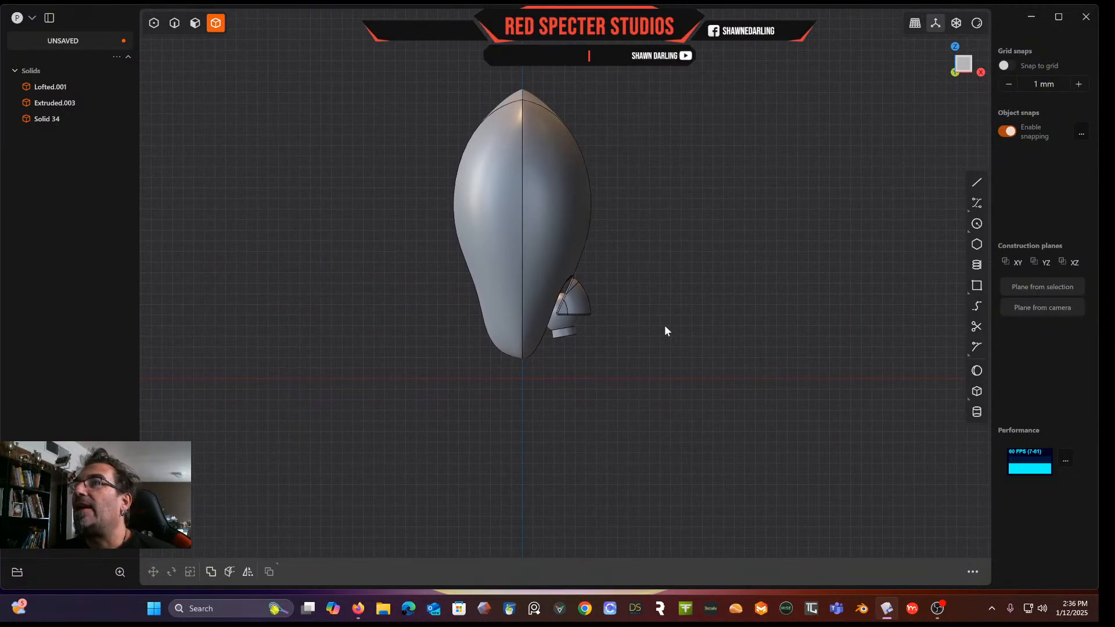
scroll(664, 330, "up", 3)
scroll(631, 403, "up", 1)
scroll(632, 402, "up", 1)
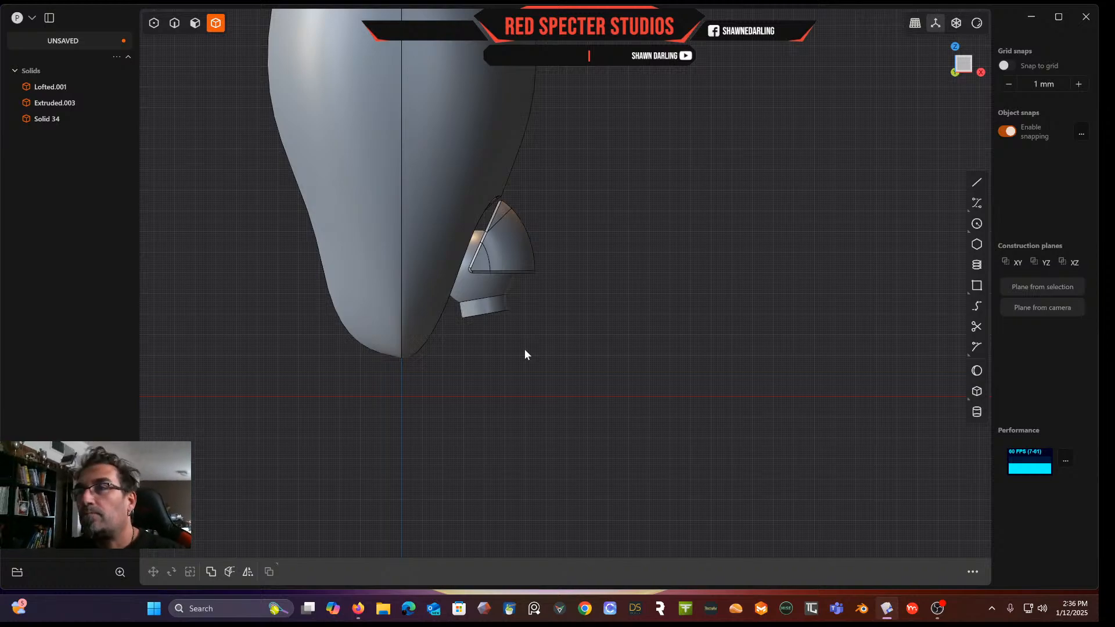
middle_click_drag(526, 351, 493, 212)
scroll(514, 344, "up", 3)
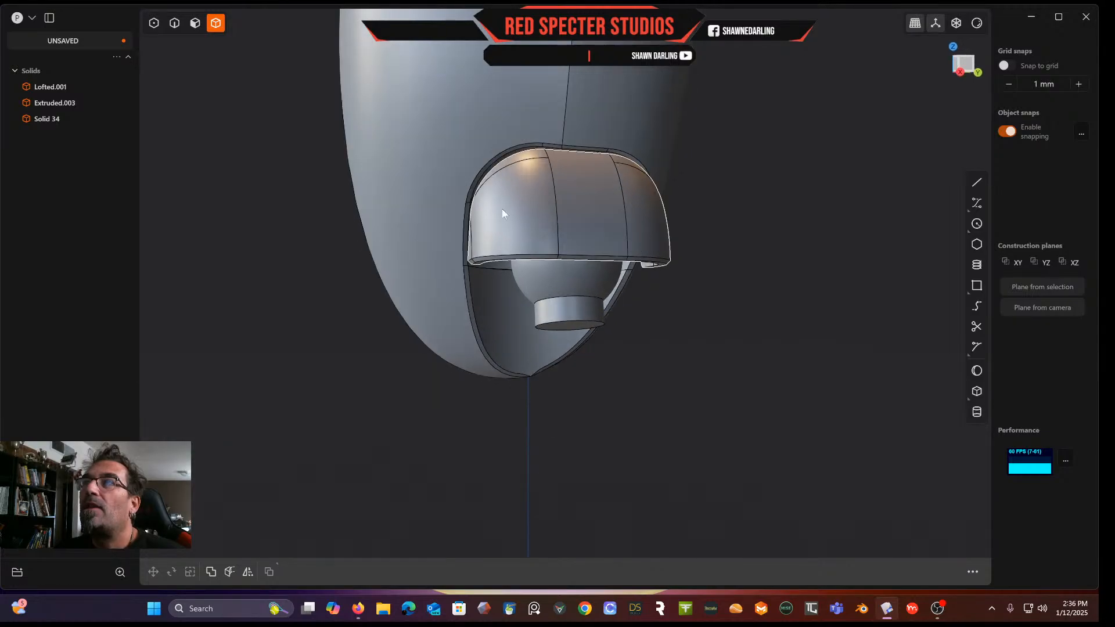
middle_click_drag(520, 273, 618, 228)
middle_click_drag(598, 321, 579, 155)
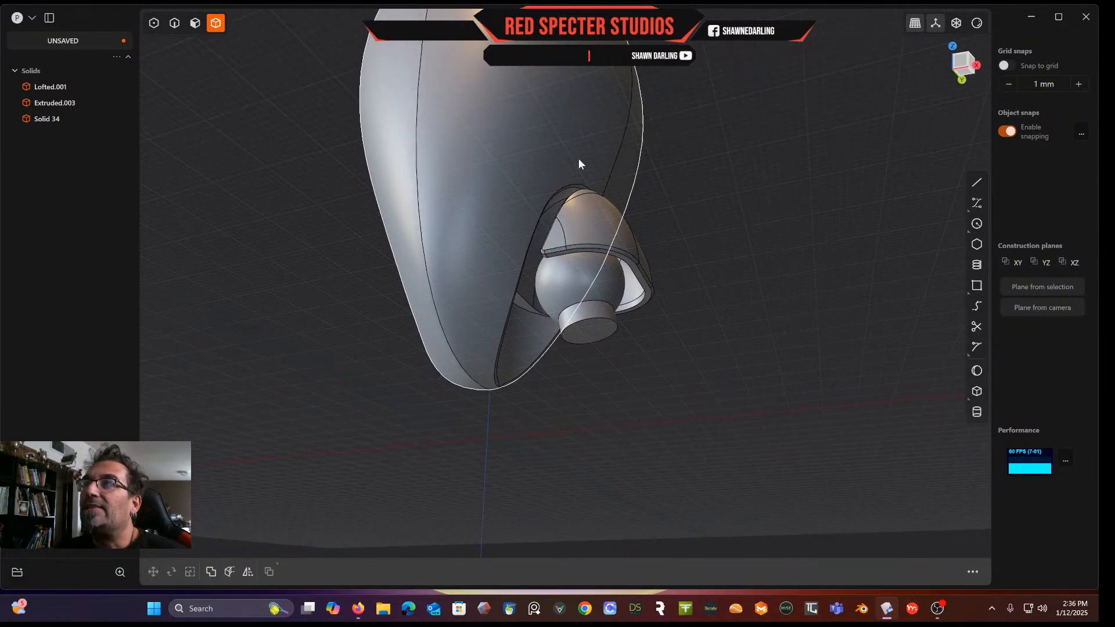
middle_click_drag(575, 271, 553, 234)
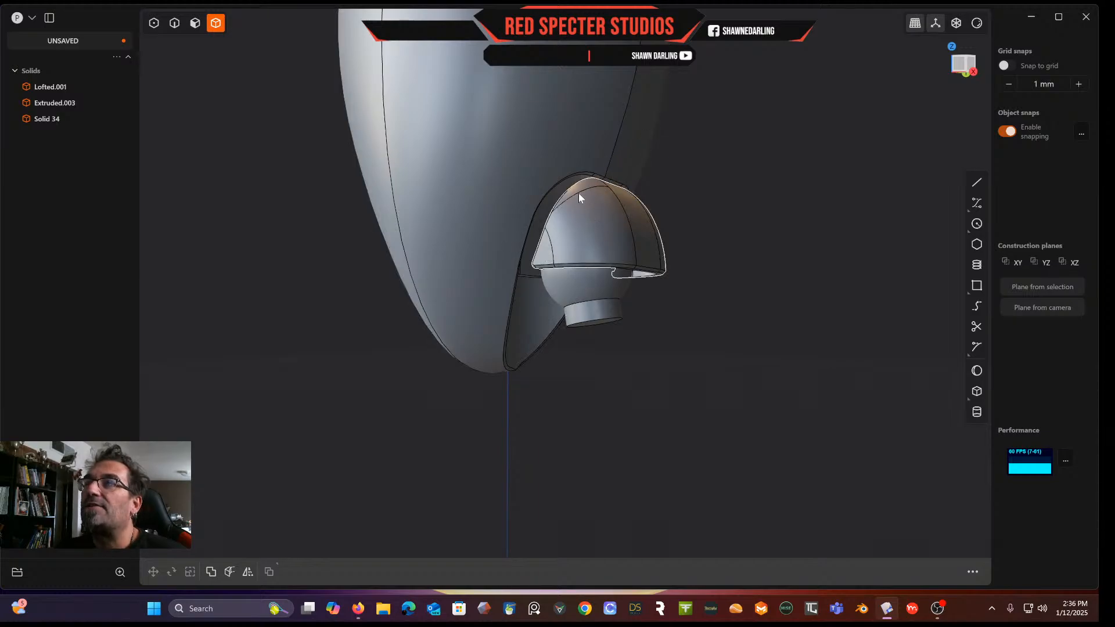
middle_click_drag(578, 232, 593, 250)
scroll(594, 245, "down", 2)
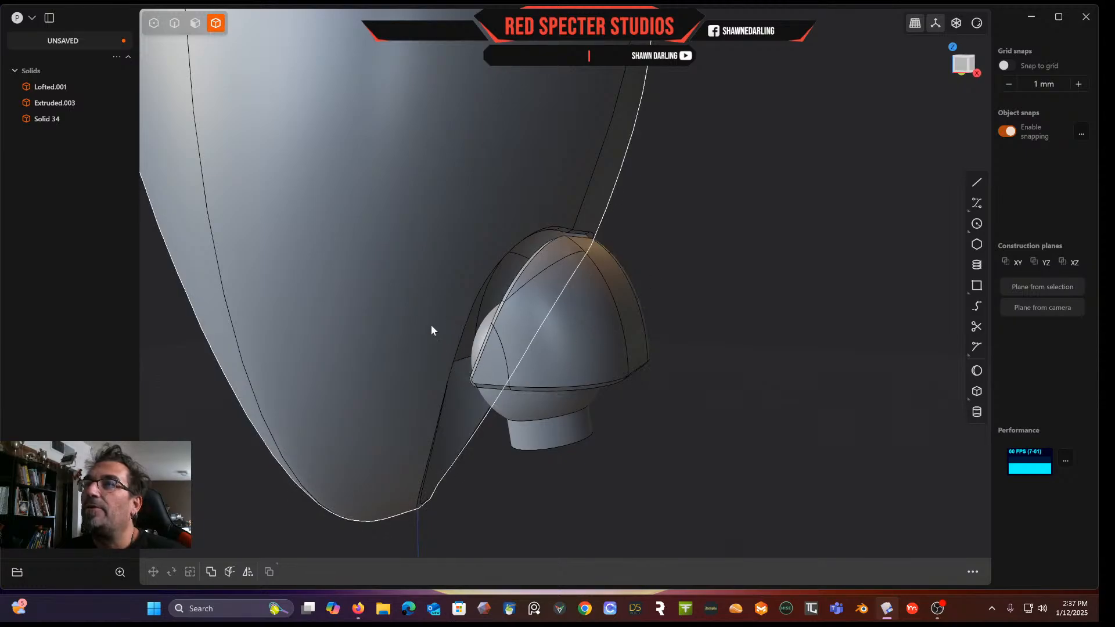
middle_click_drag(602, 256, 610, 304)
middle_click_drag(536, 262, 664, 262)
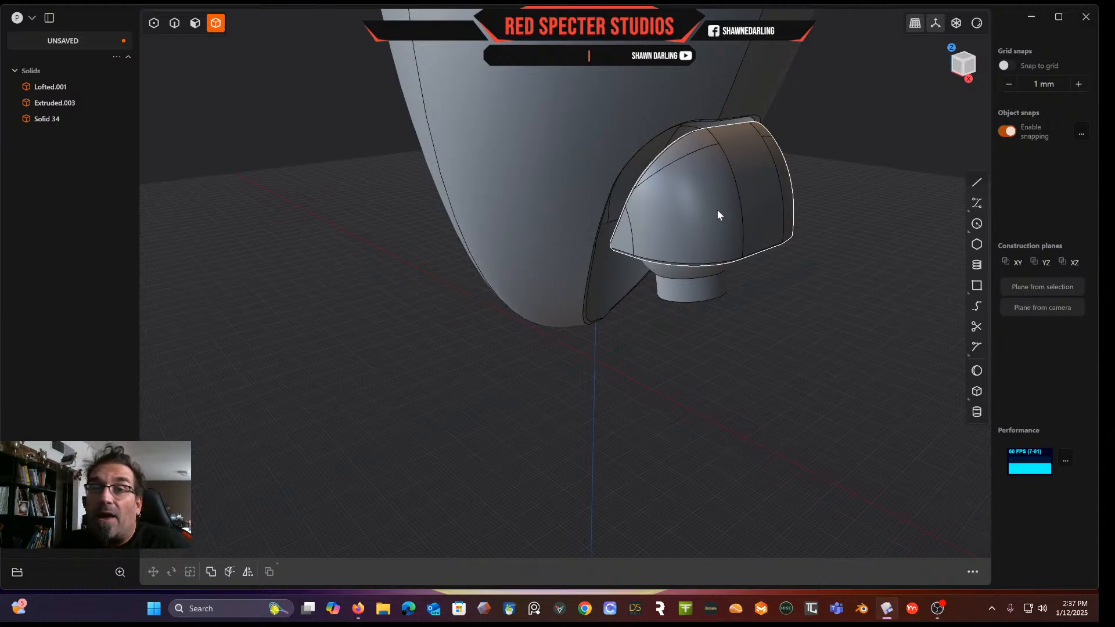
middle_click_drag(717, 222, 687, 239)
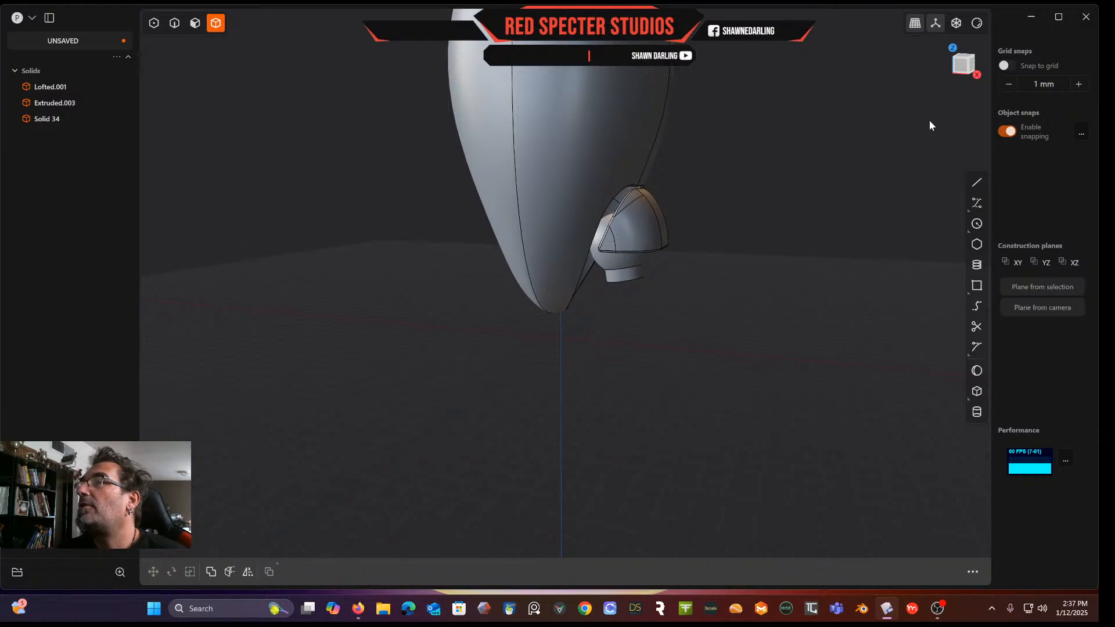
Sketch a corner rectangle about 38 mm wide and 63 mm tall below the cylindrical block in front view
left_click(963, 64)
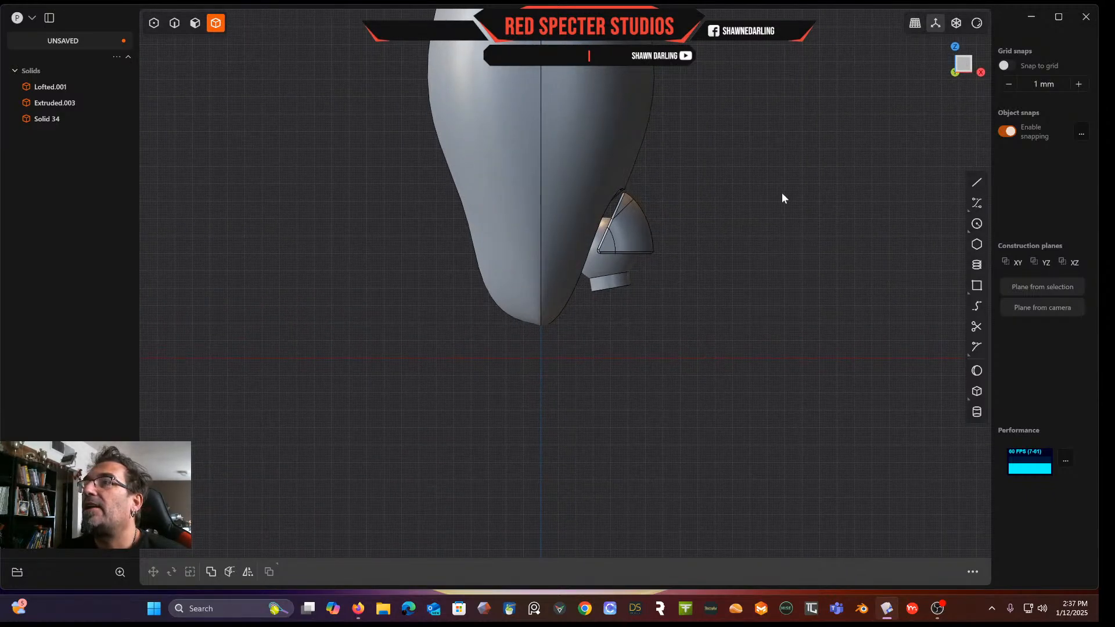
scroll(782, 192, "down", 5)
middle_click_drag(782, 193, 718, 261, "shift")
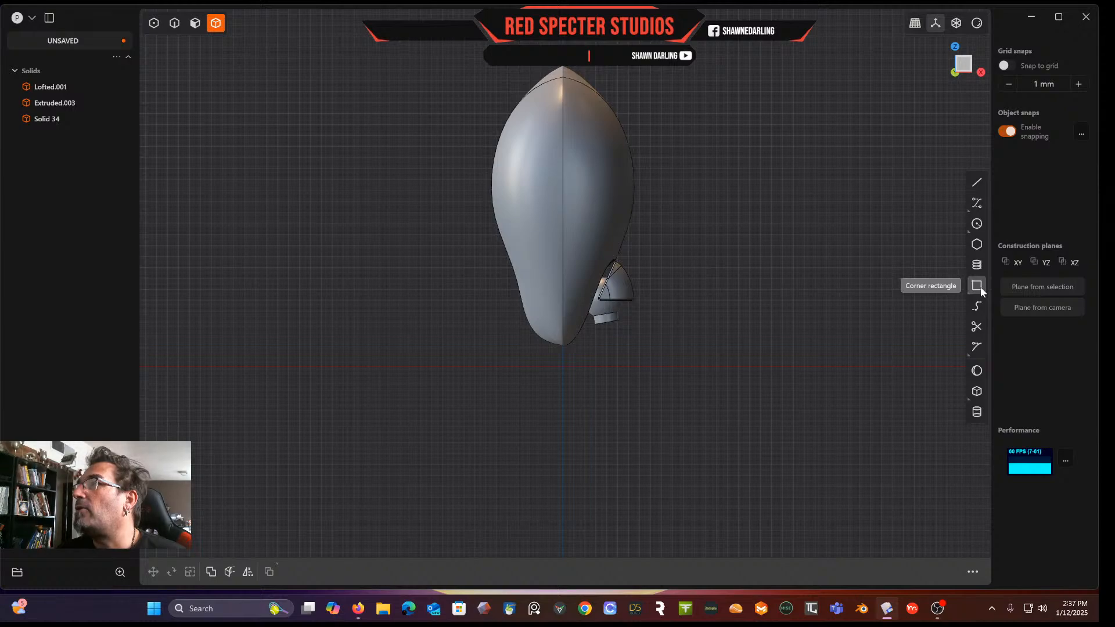
left_click(953, 286)
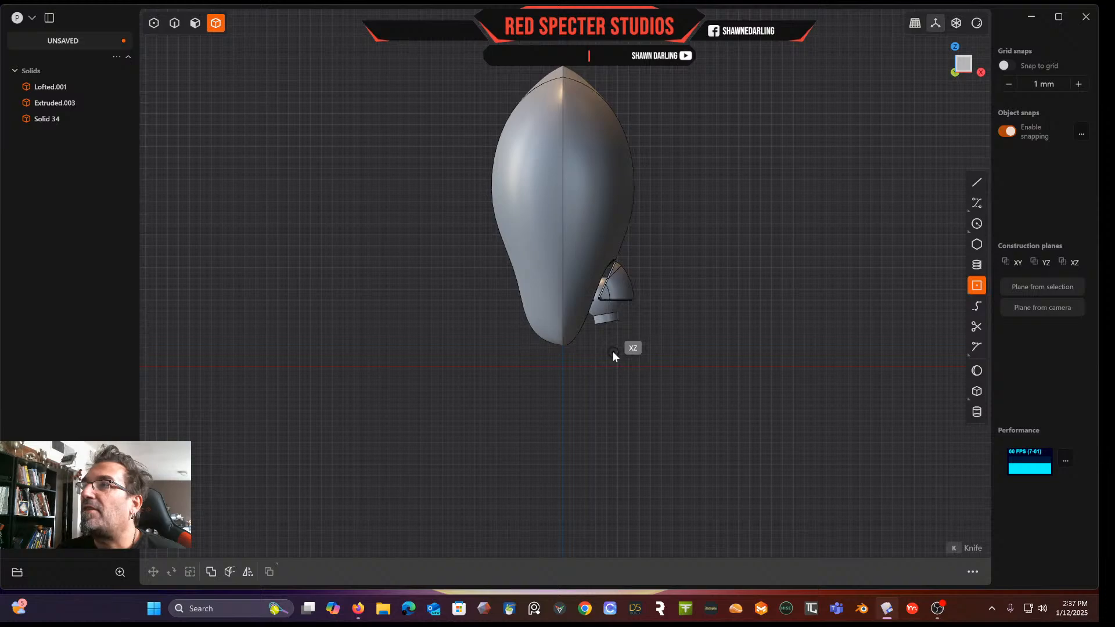
left_click(626, 383)
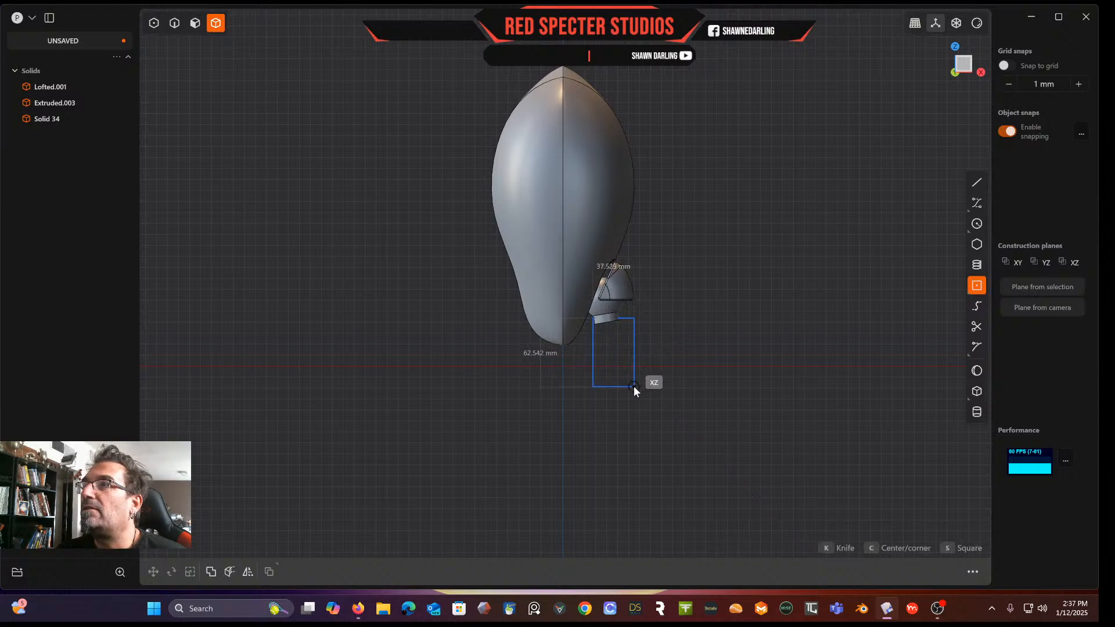
left_click(633, 386)
Rotate the rectangle so it tilts in line with the cylindrical block
scroll(689, 361, "up", 3)
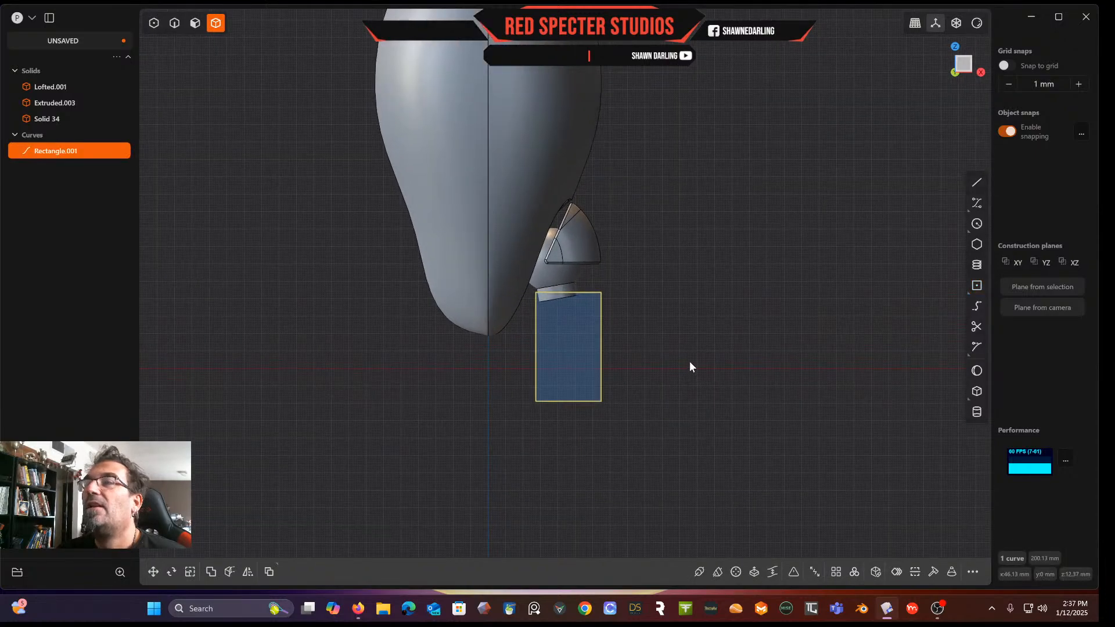
scroll(689, 362, "up", 1)
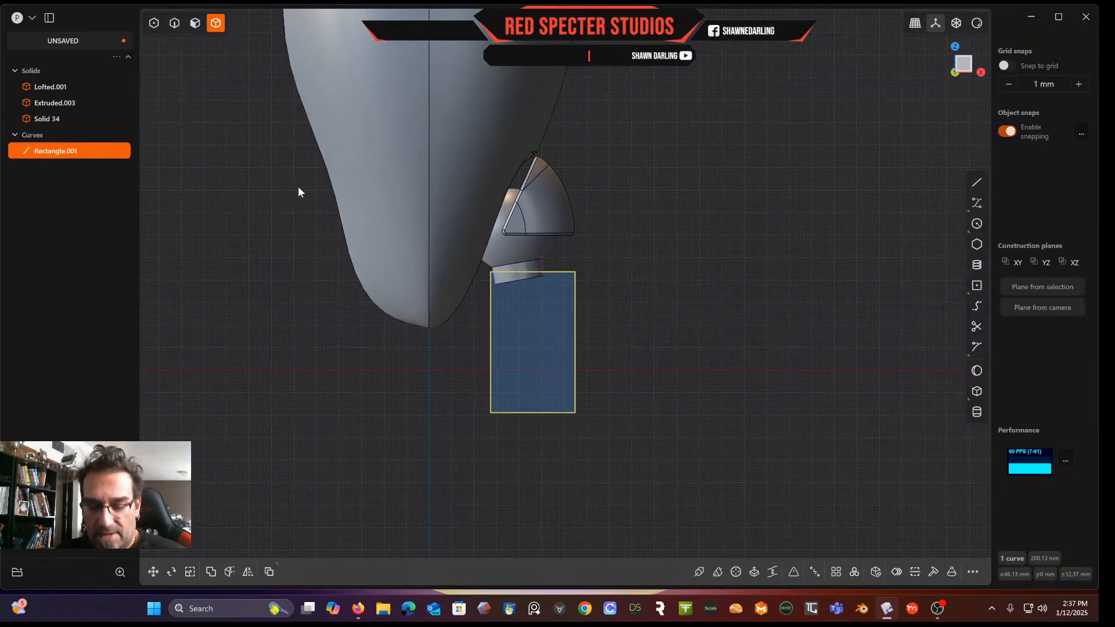
key("r")
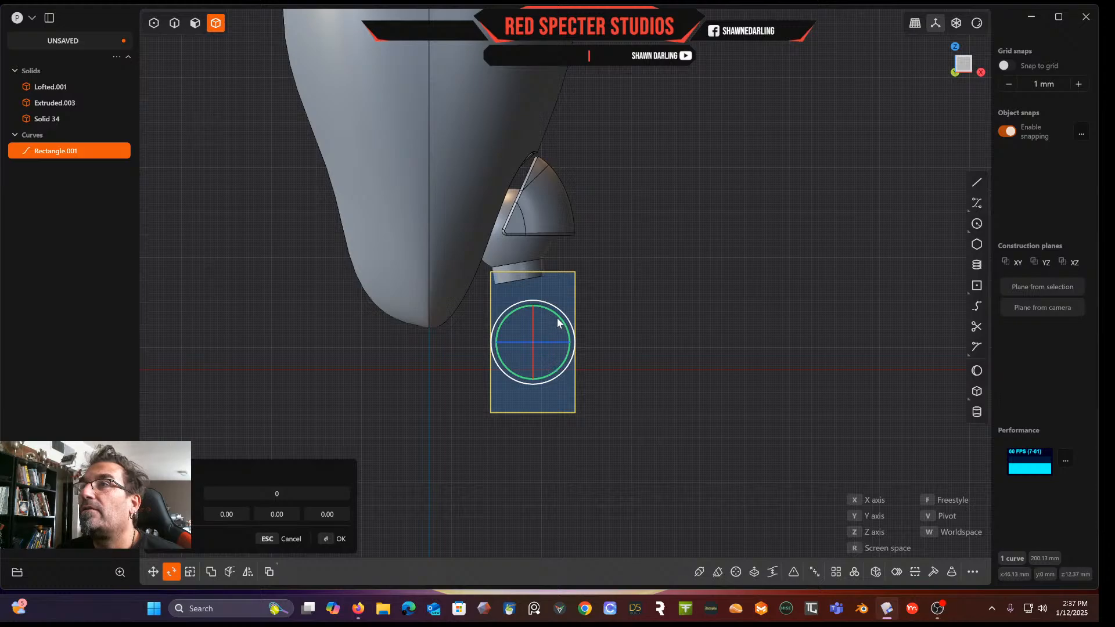
left_click(612, 299)
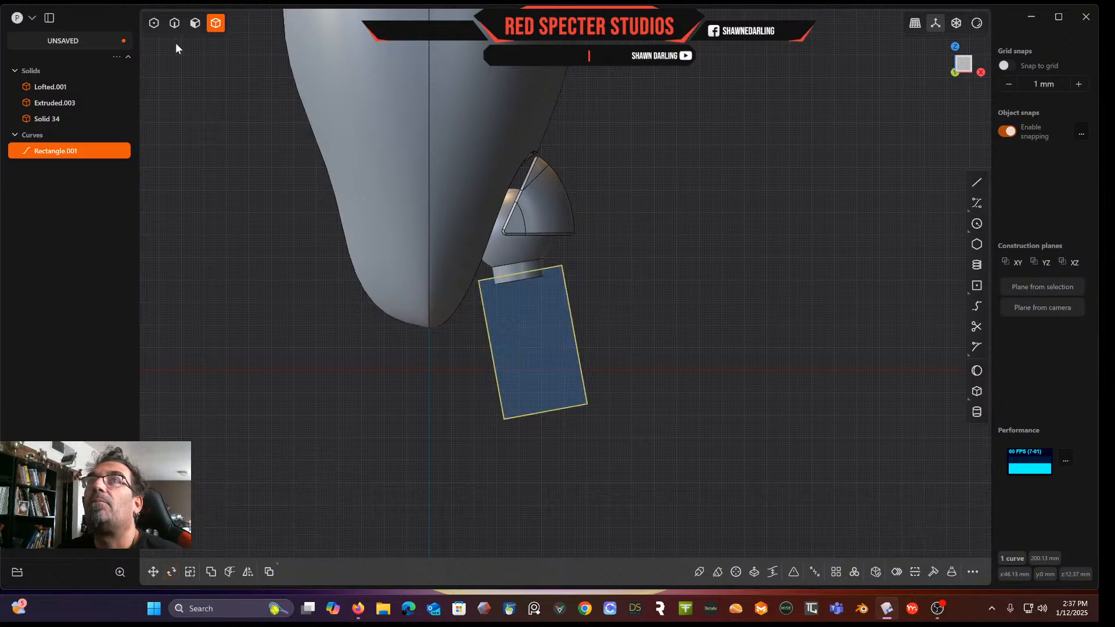
Move the rectangle's top corner vertices to meet the base of the cylindrical block
left_click(174, 24)
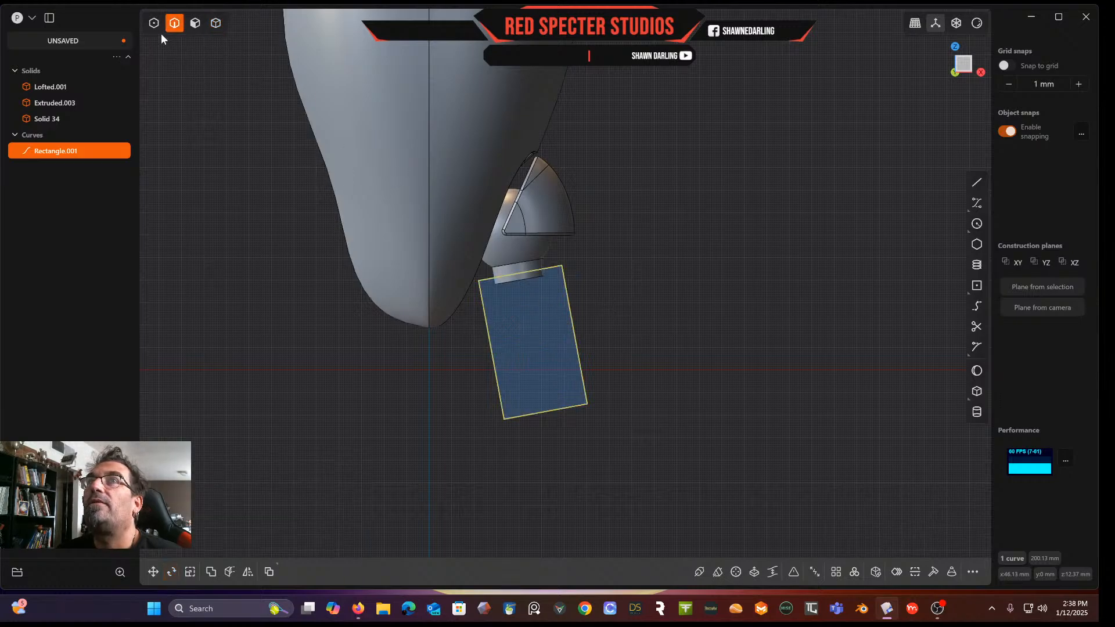
scroll(532, 351, "up", 3)
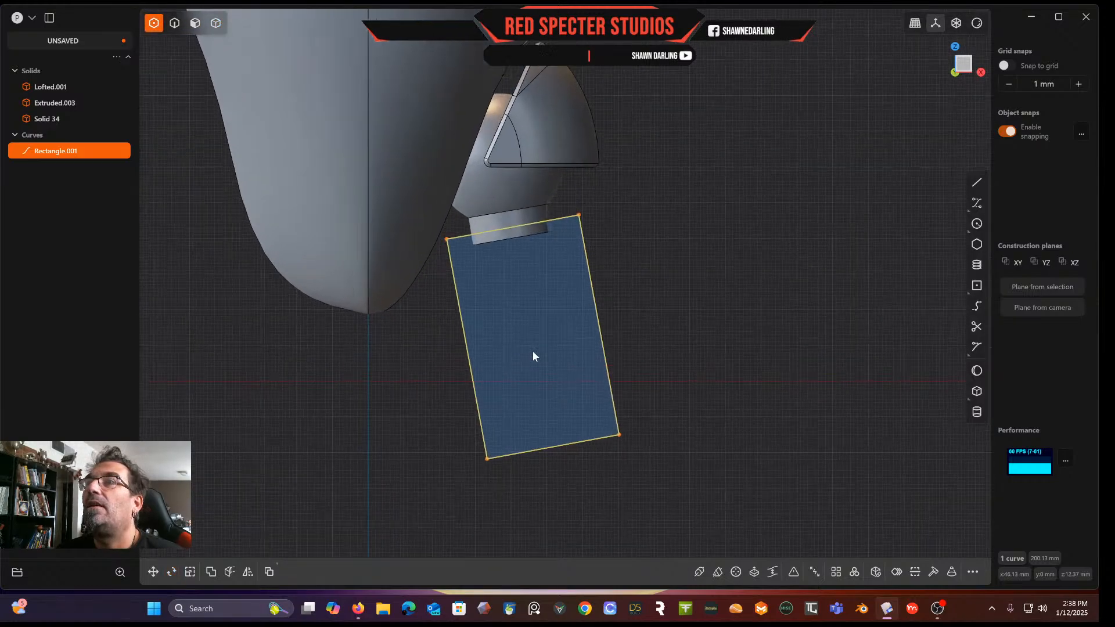
left_click(447, 239)
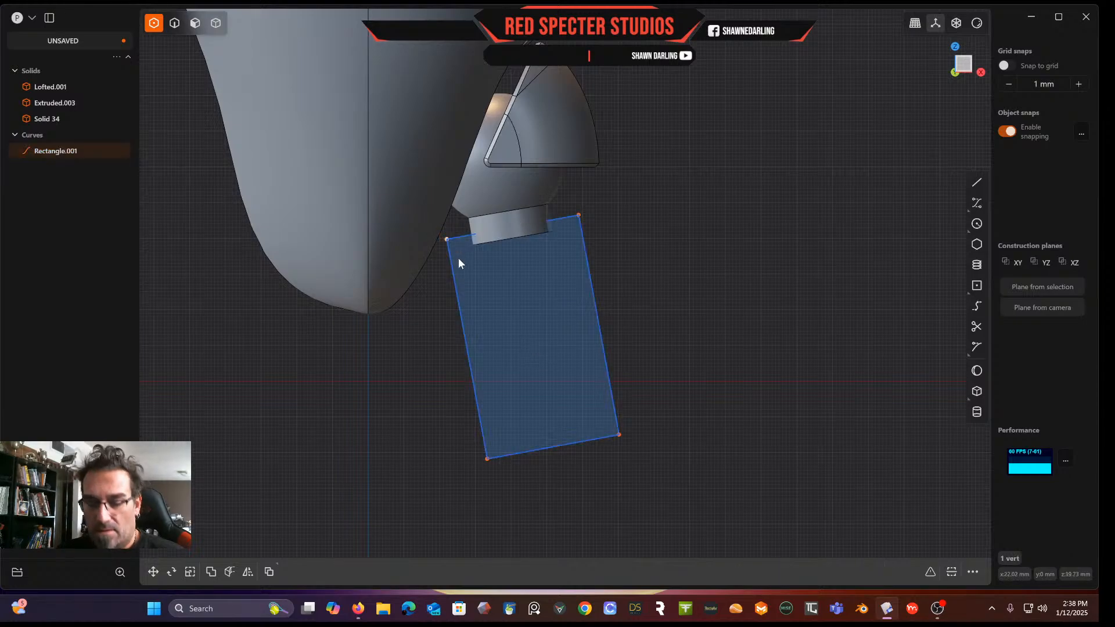
key("g")
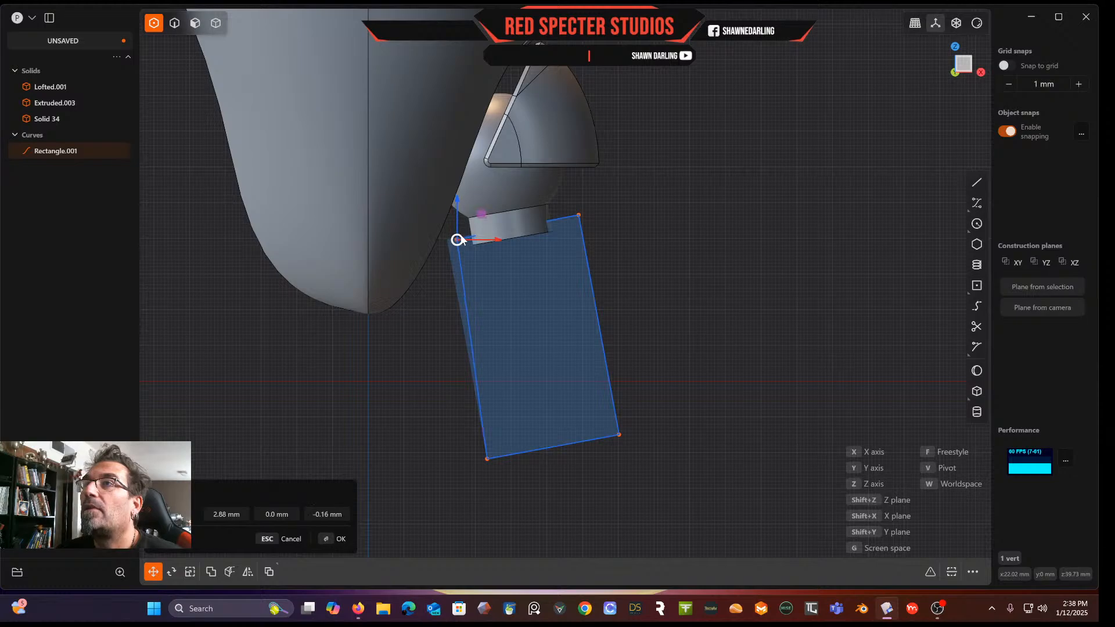
right_click(623, 207)
left_click(579, 216)
left_click_drag(581, 218, 569, 220)
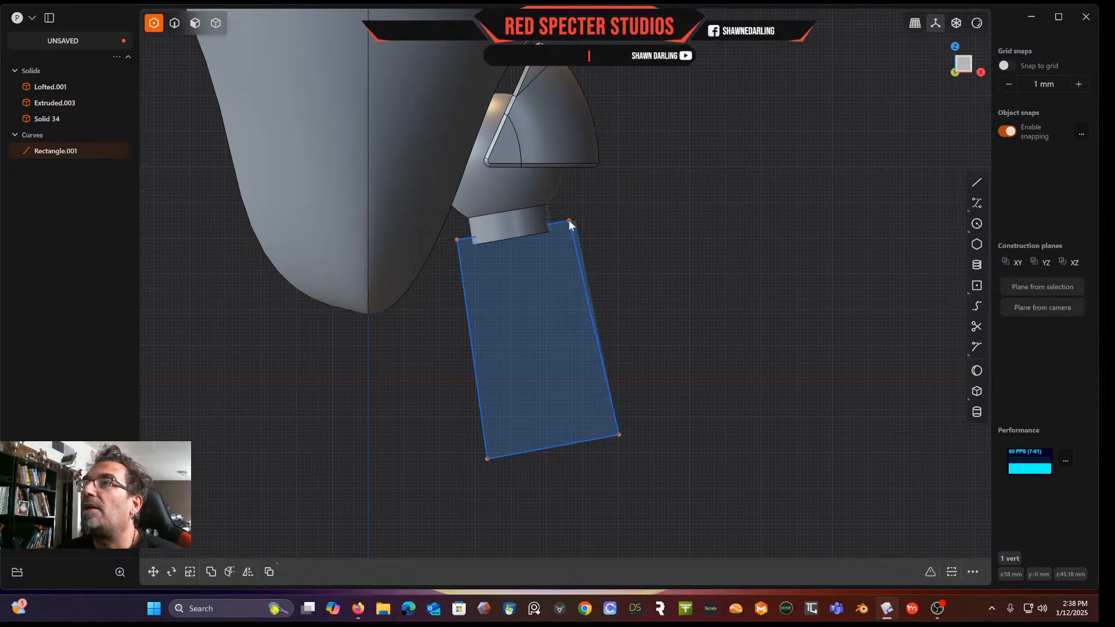
left_click(606, 225)
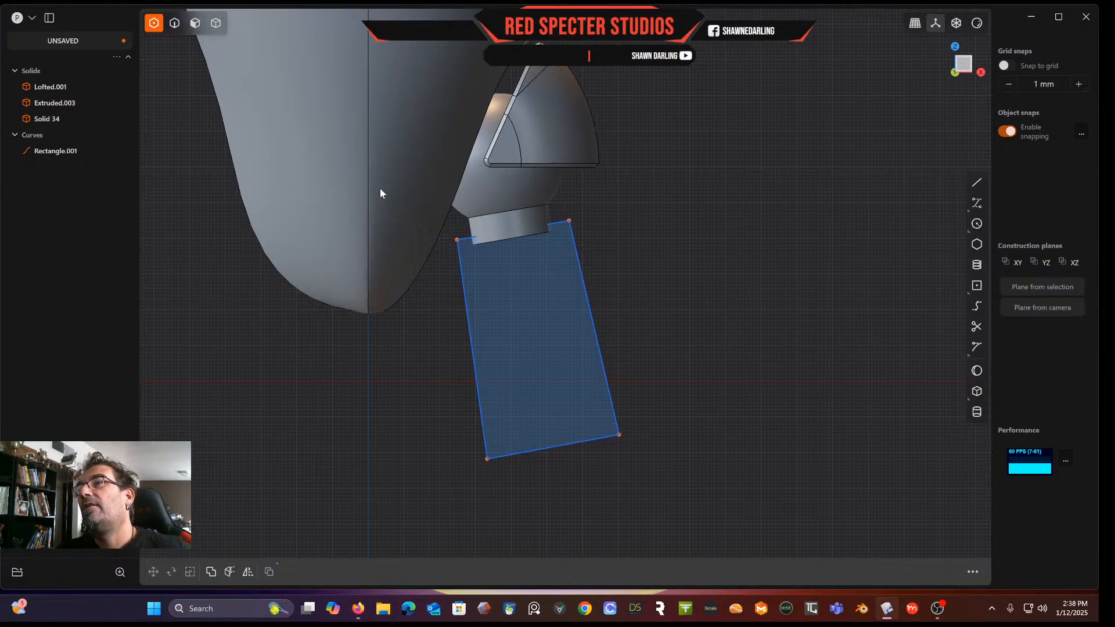
Extrude the rectangle region about 14 mm into a solid block
scroll(568, 259, "down", 3)
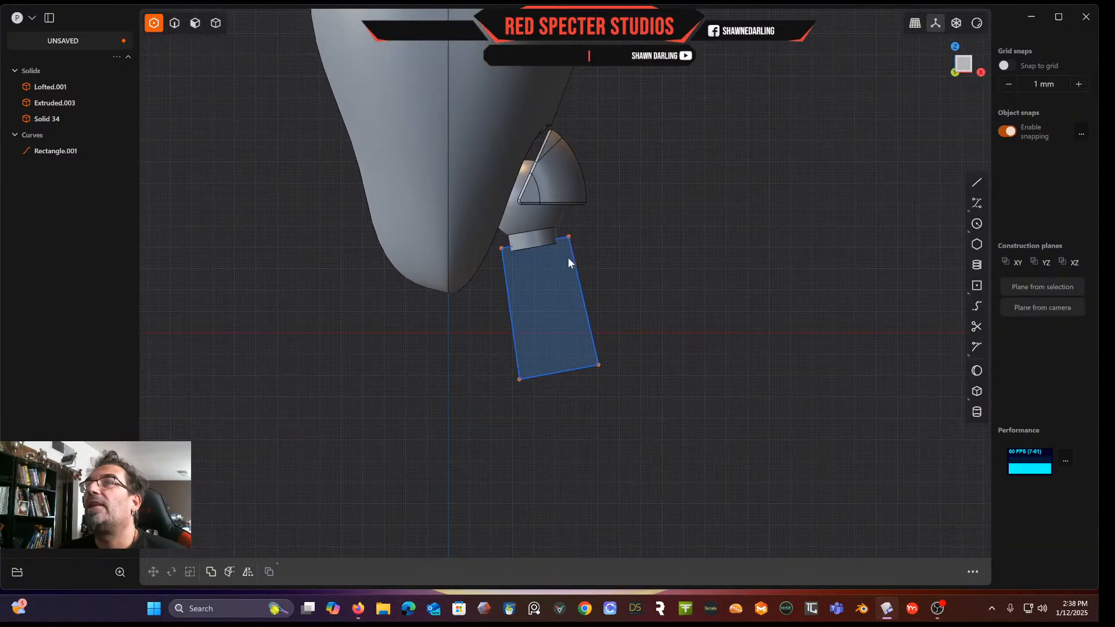
left_click(216, 24)
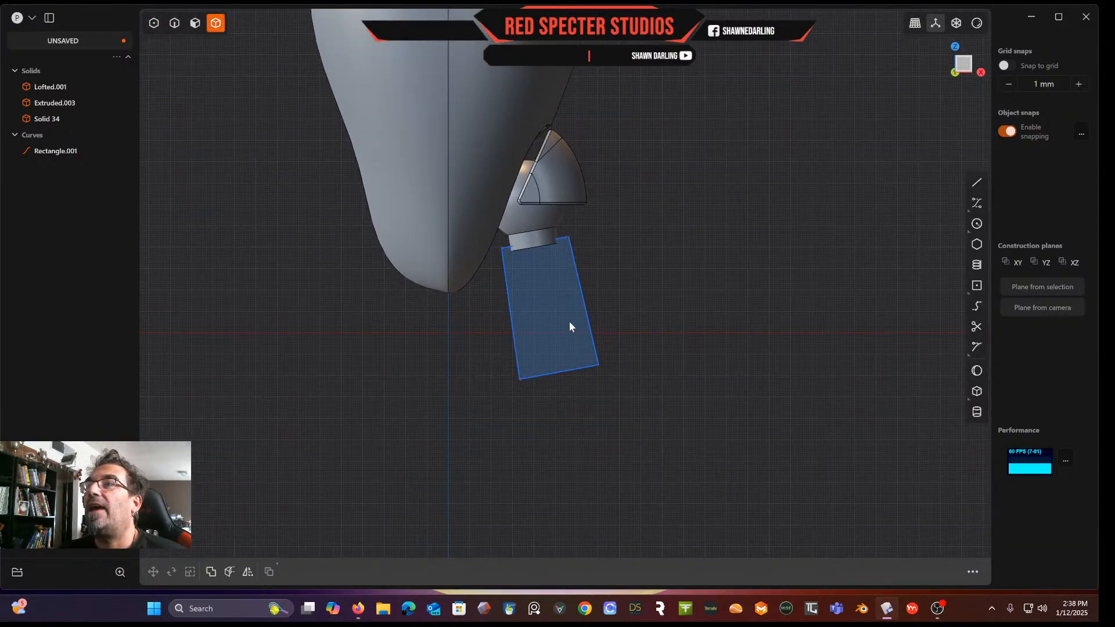
middle_click_drag(555, 316, 730, 331)
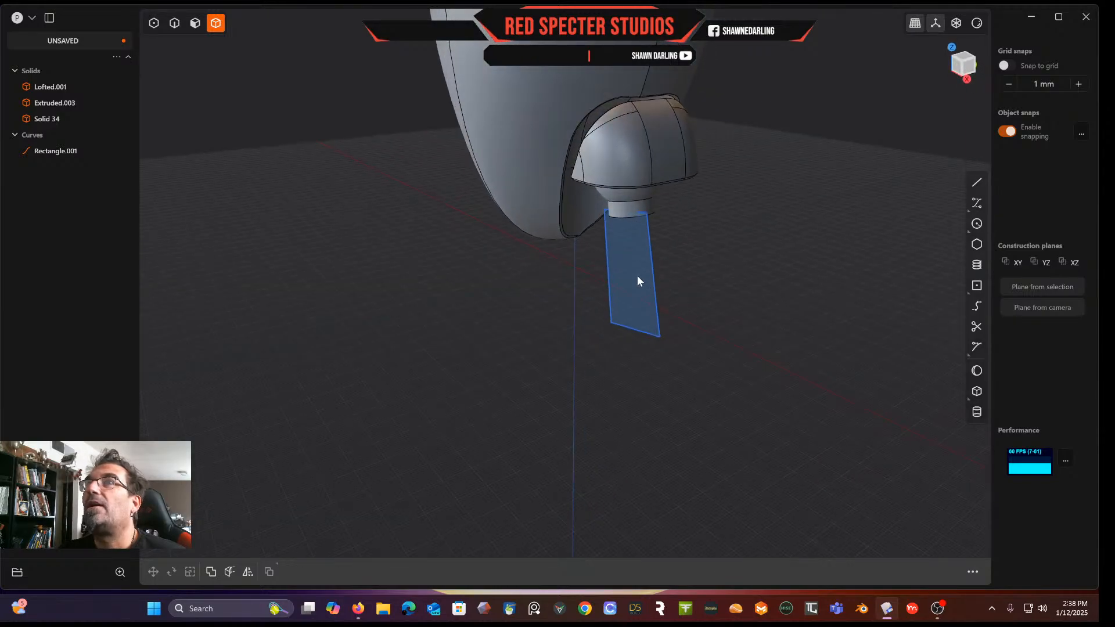
left_click(195, 23)
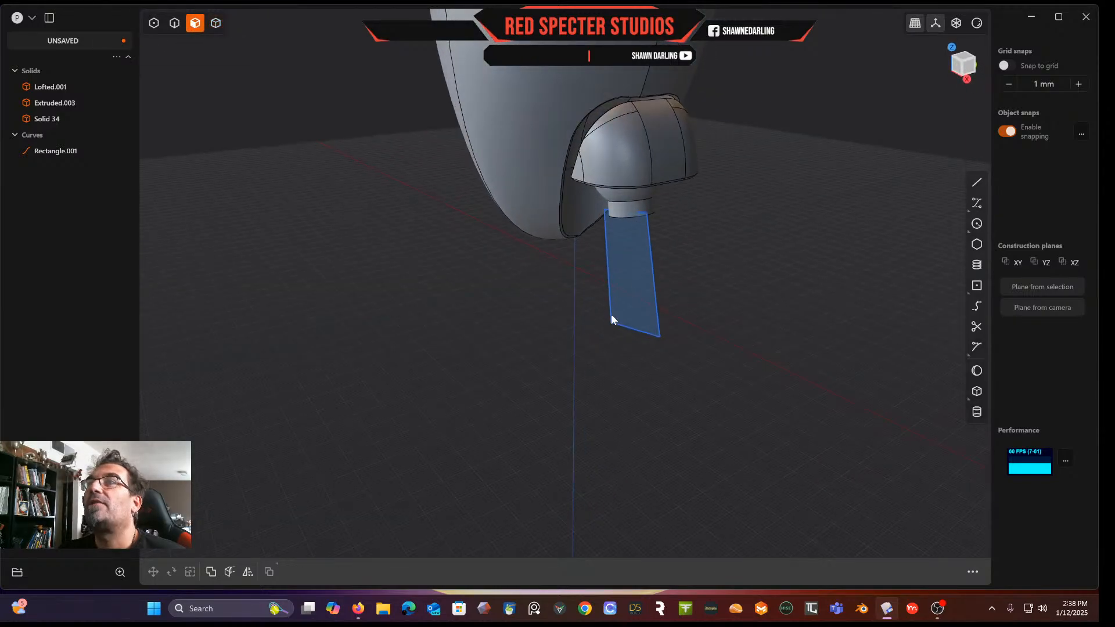
left_click(646, 272)
key("e")
middle_click_drag(647, 272, 609, 269)
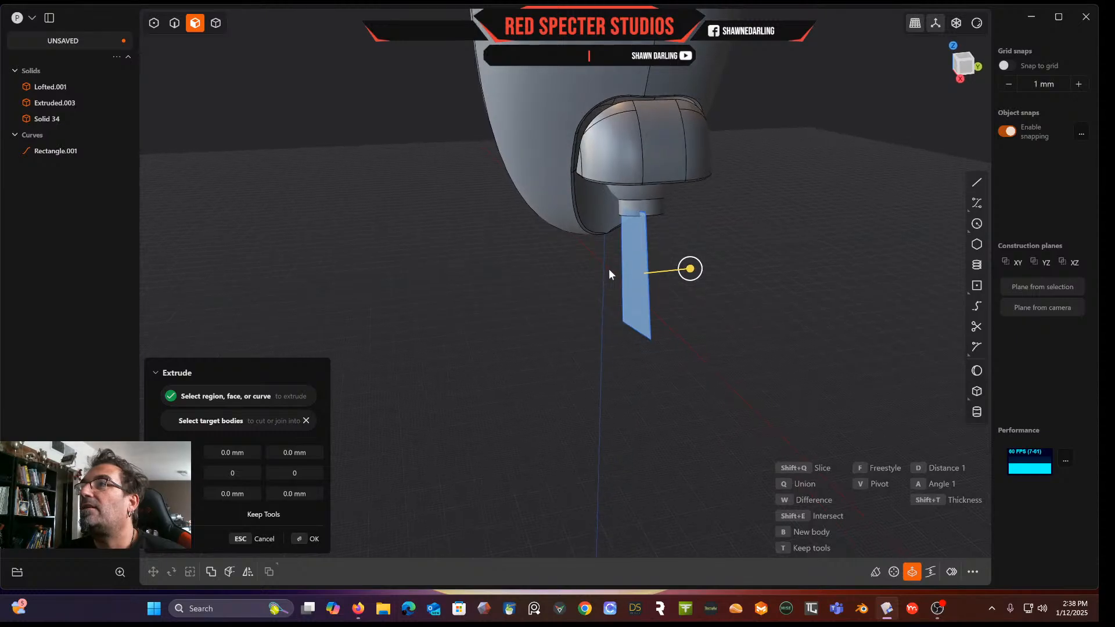
left_click_drag(690, 274, 666, 285)
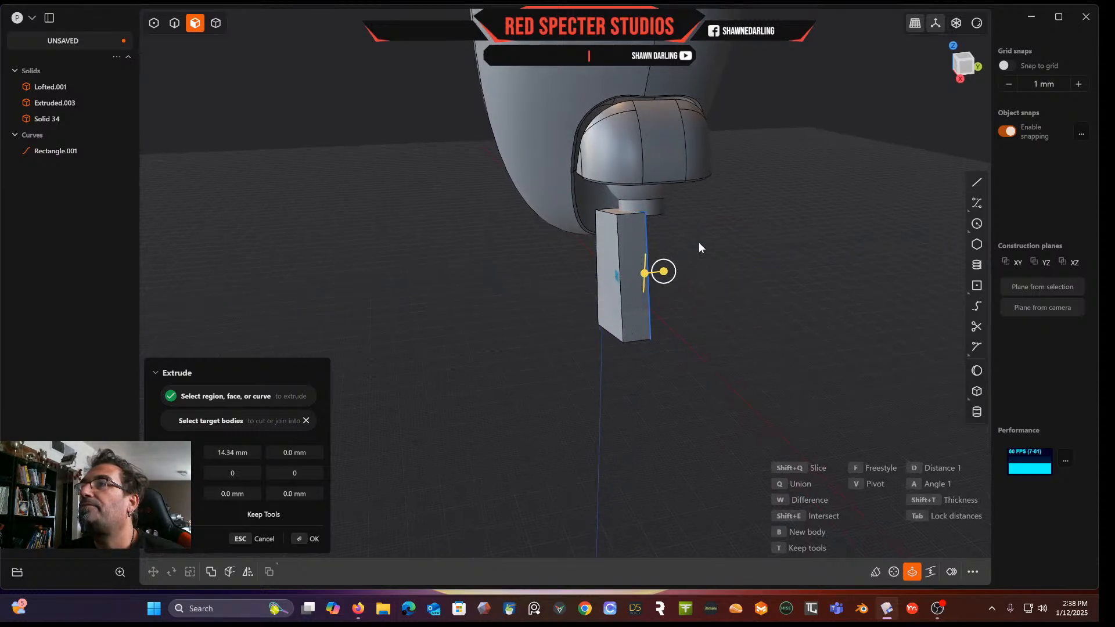
key("Return")
Delete the Rectangle.001 curve
middle_click_drag(683, 251, 602, 271)
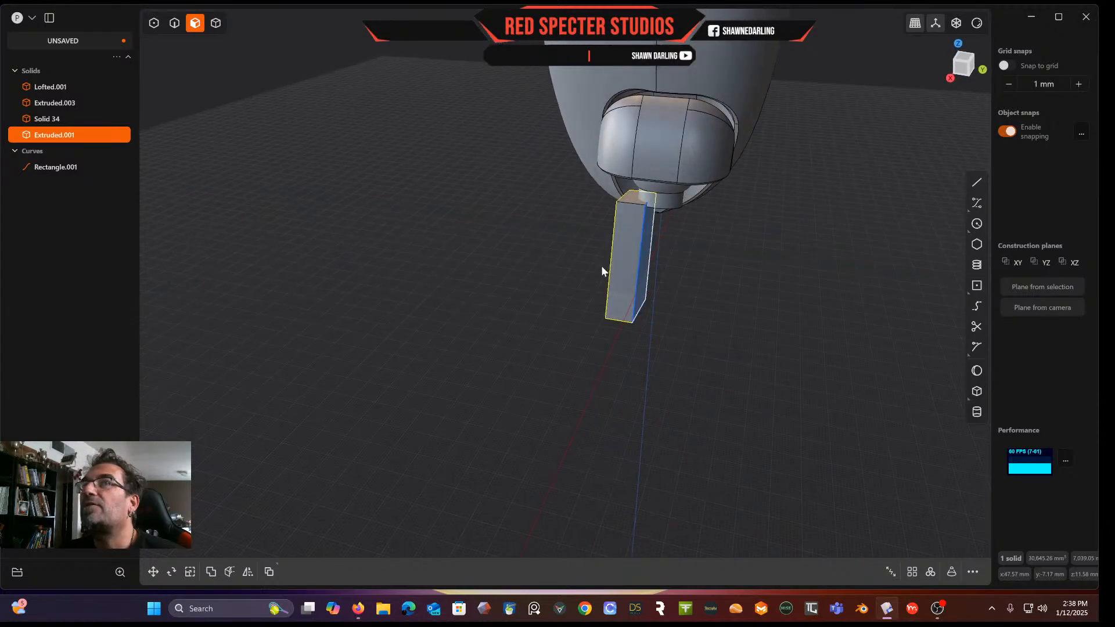
left_click(47, 168)
key("Delete")
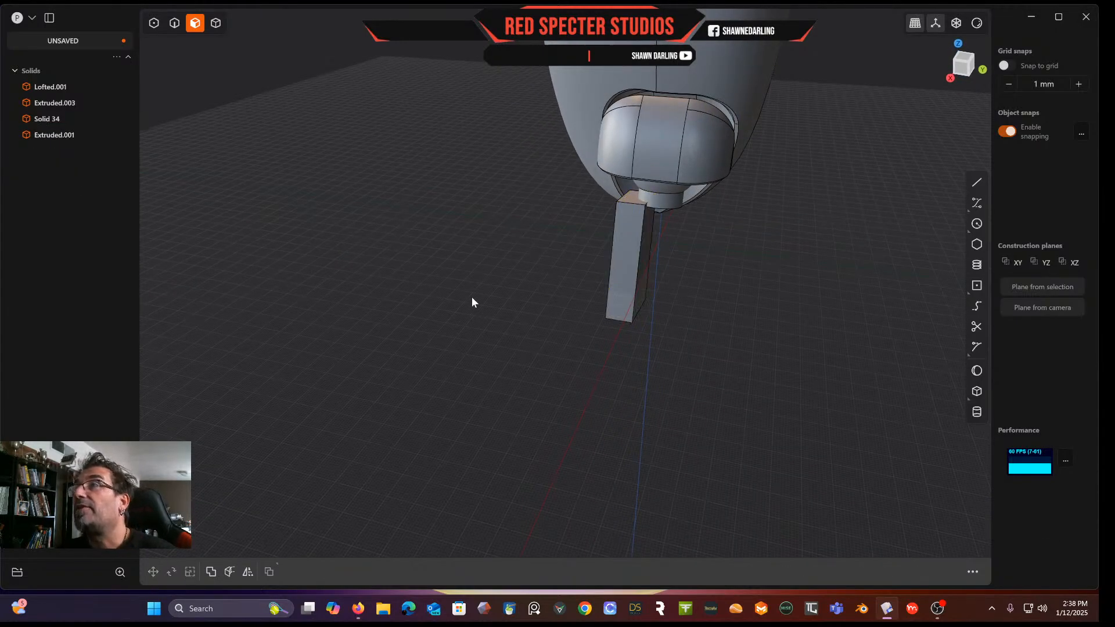
Offset the new block's side face about 21 mm to thicken it
left_click(647, 246)
left_click_drag(687, 260, 733, 258)
middle_click_drag(733, 257, 666, 252)
Draw an arched curve across the lower end of the extruded block in front view
left_click(963, 65)
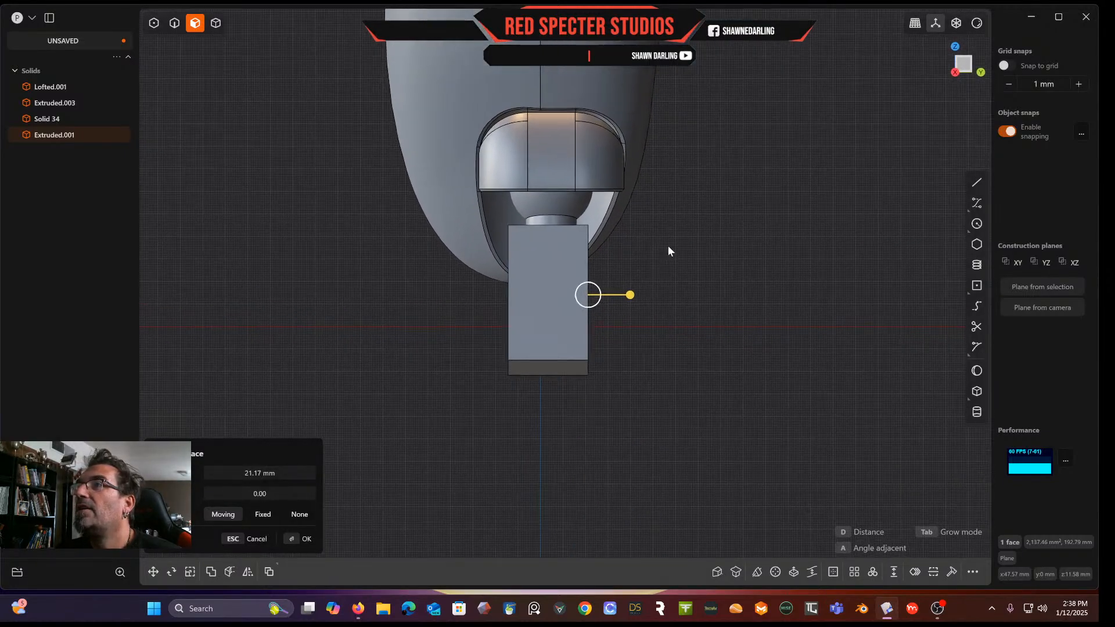
left_click(915, 24)
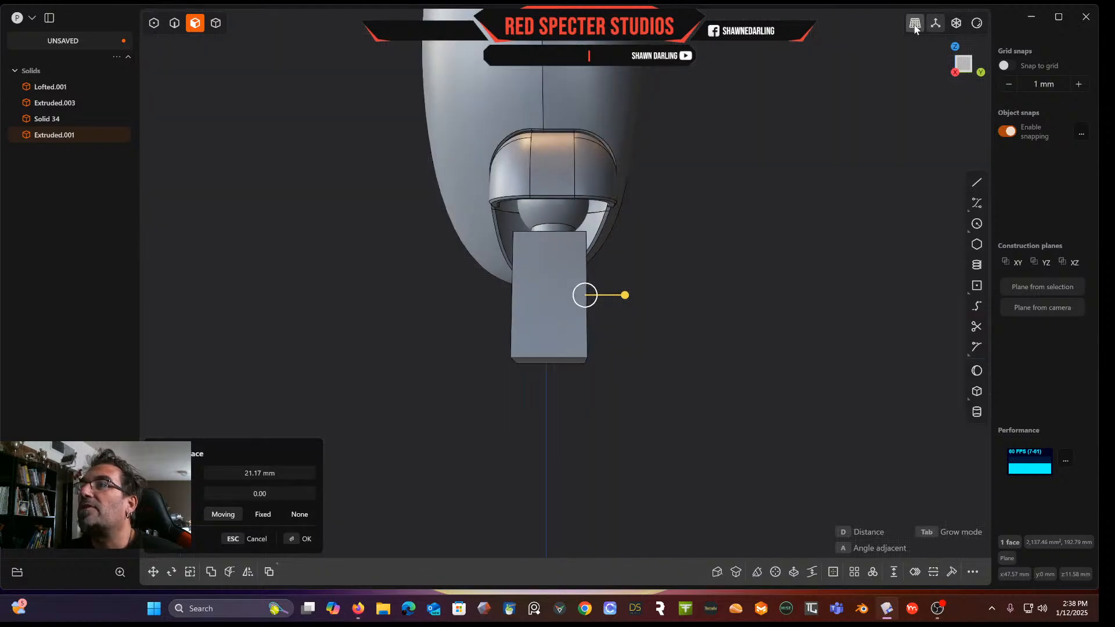
middle_click_drag(757, 159, 844, 174)
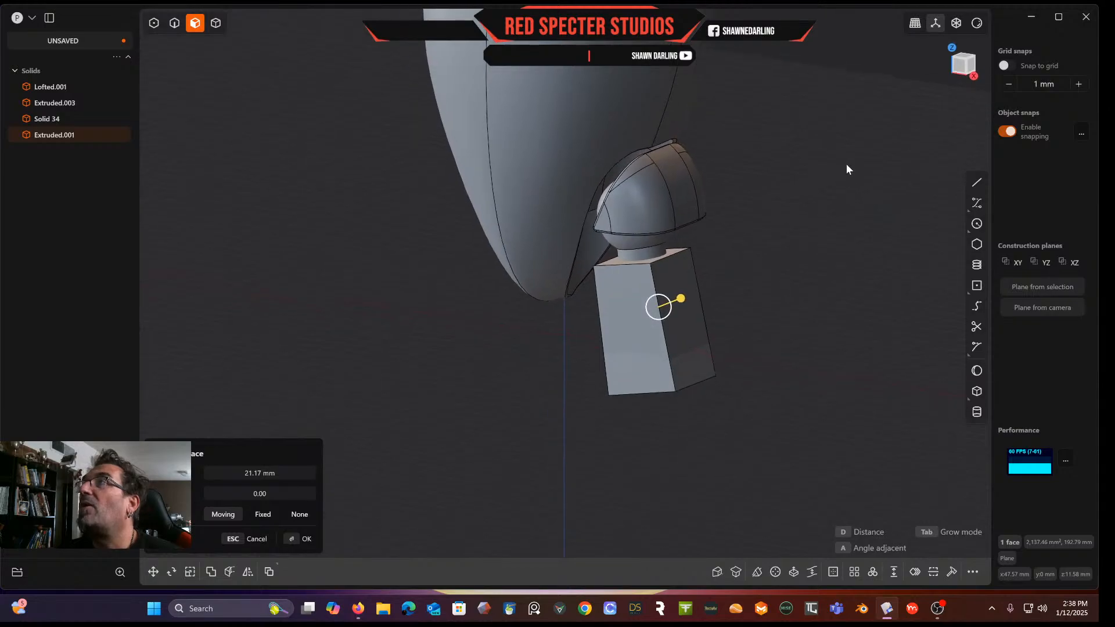
left_click(915, 23)
middle_click_drag(805, 205, 719, 157)
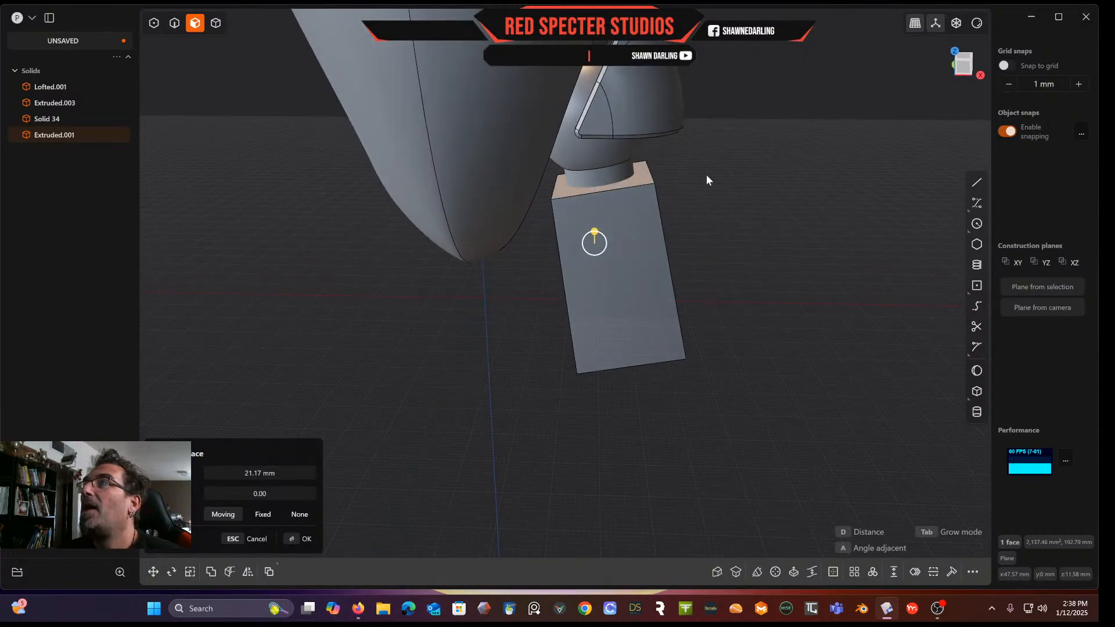
left_click(962, 65)
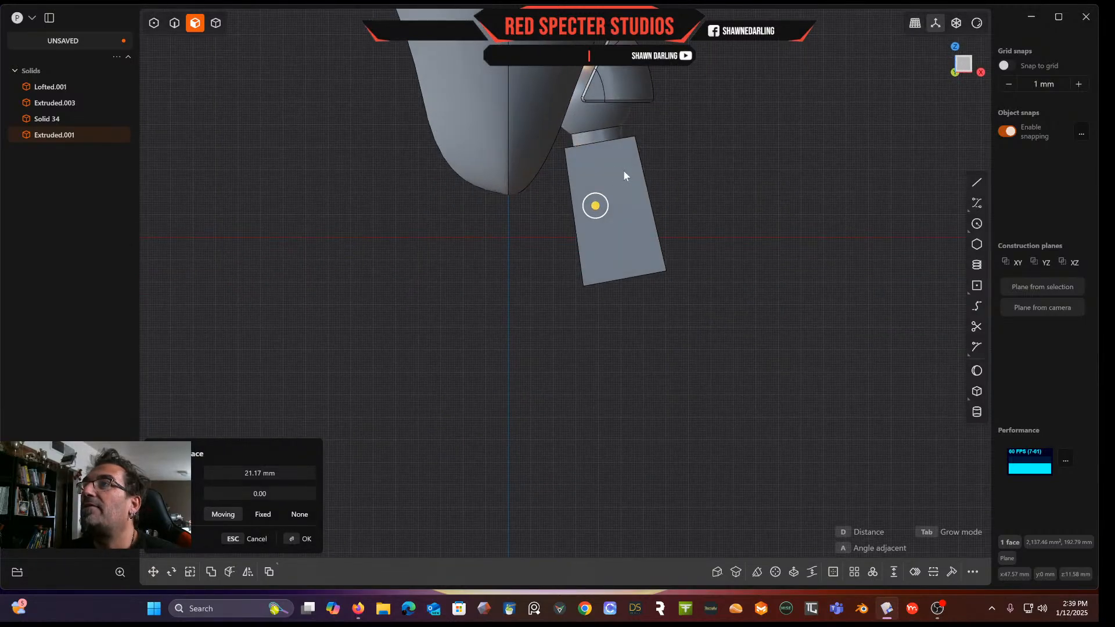
middle_click_drag(609, 252, 542, 243, "shift")
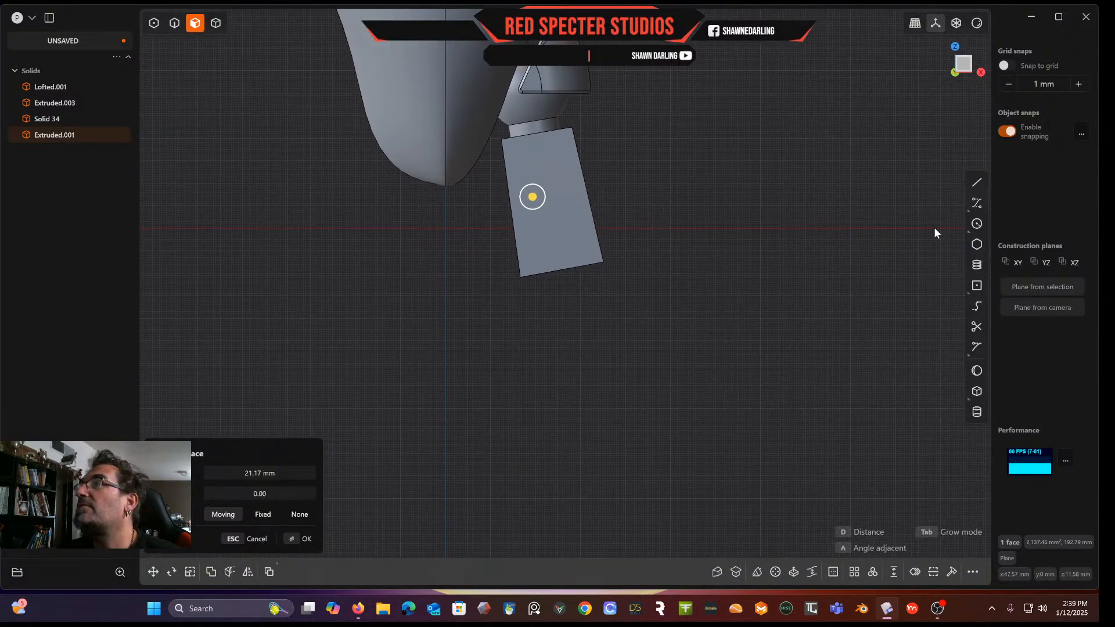
left_click(977, 203)
scroll(537, 278, "up", 2)
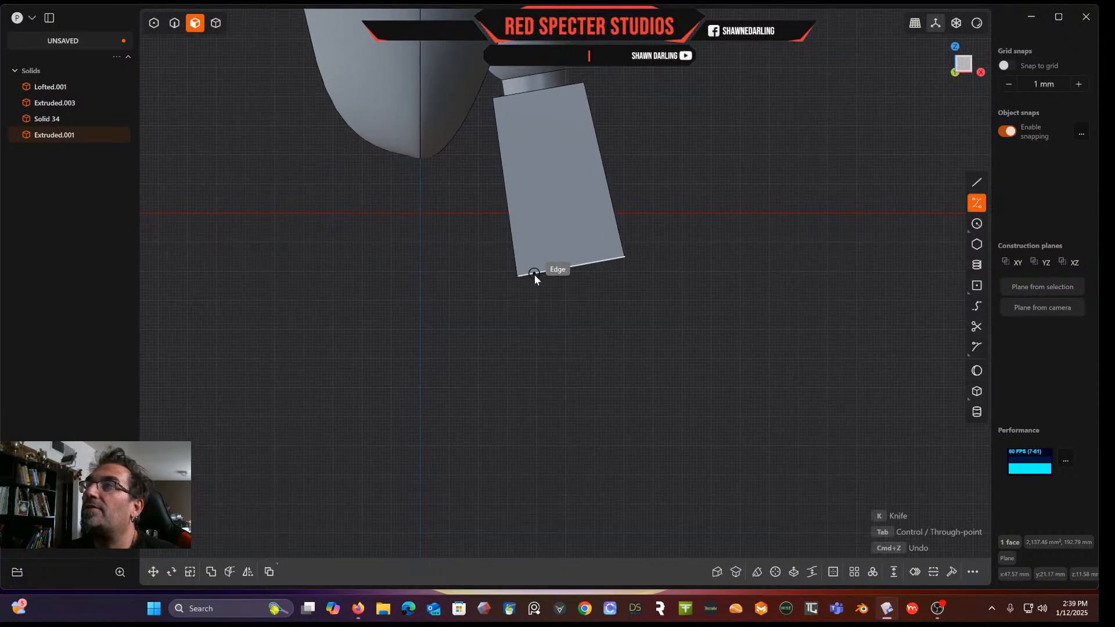
left_click(534, 274)
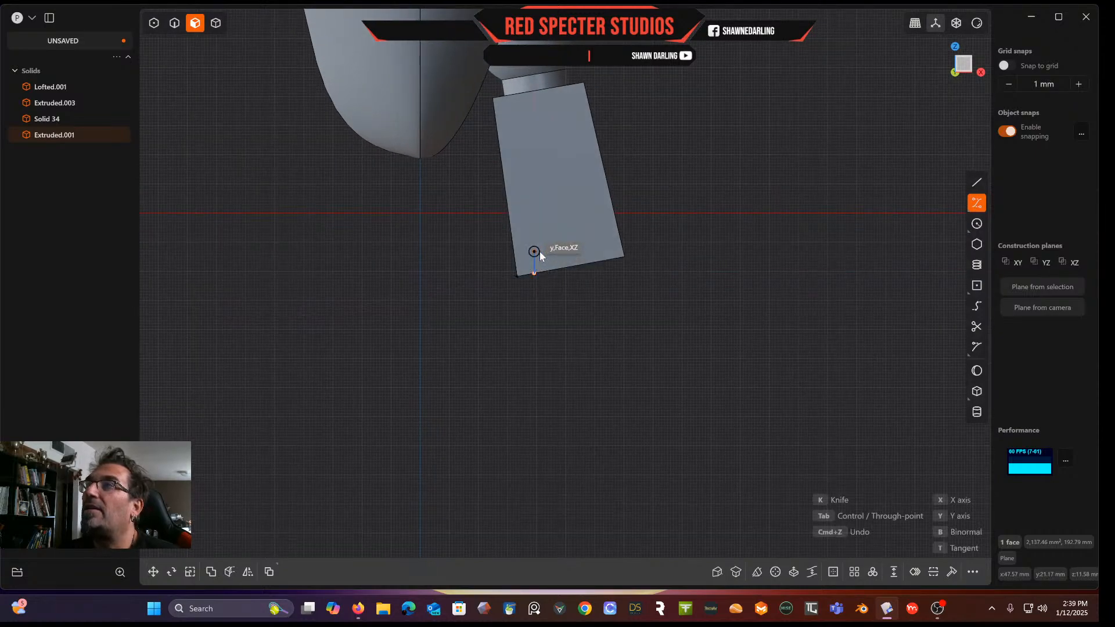
left_click(534, 252)
left_click(561, 231)
left_click(586, 231)
left_click(604, 244)
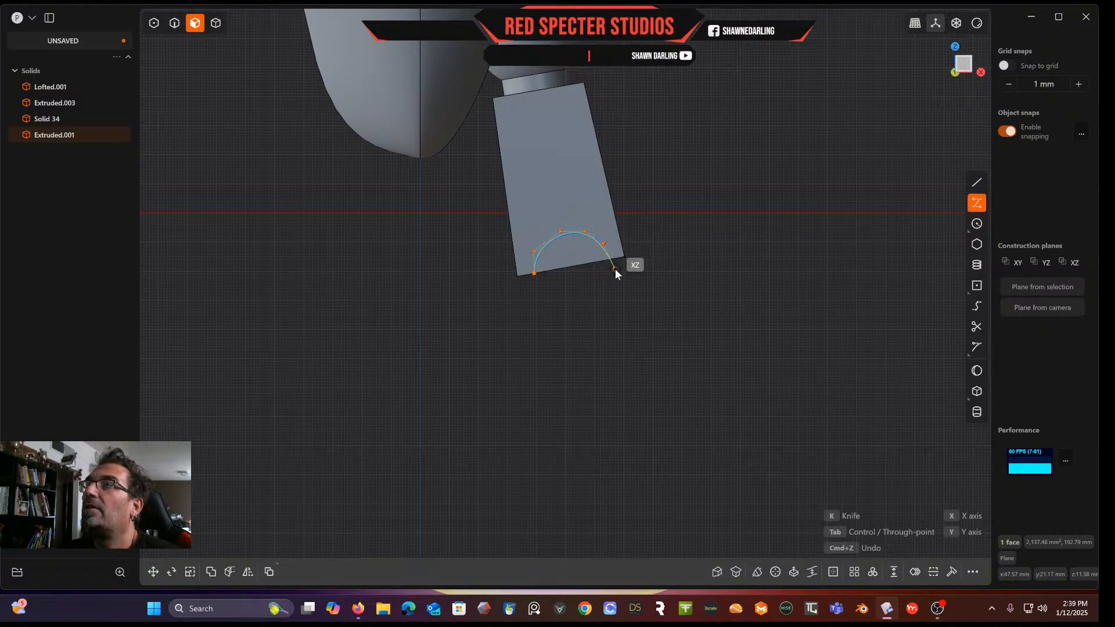
left_click(615, 276)
key("Return")
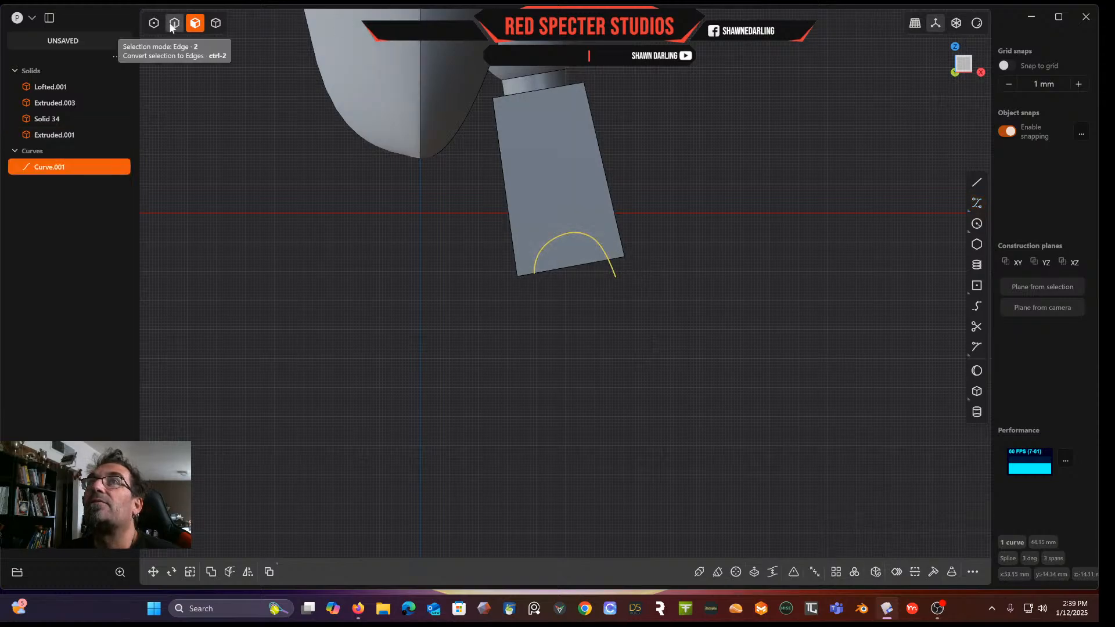
Reshape the arch curve by moving its control points so both ends extend below the block's lower edge
key("1")
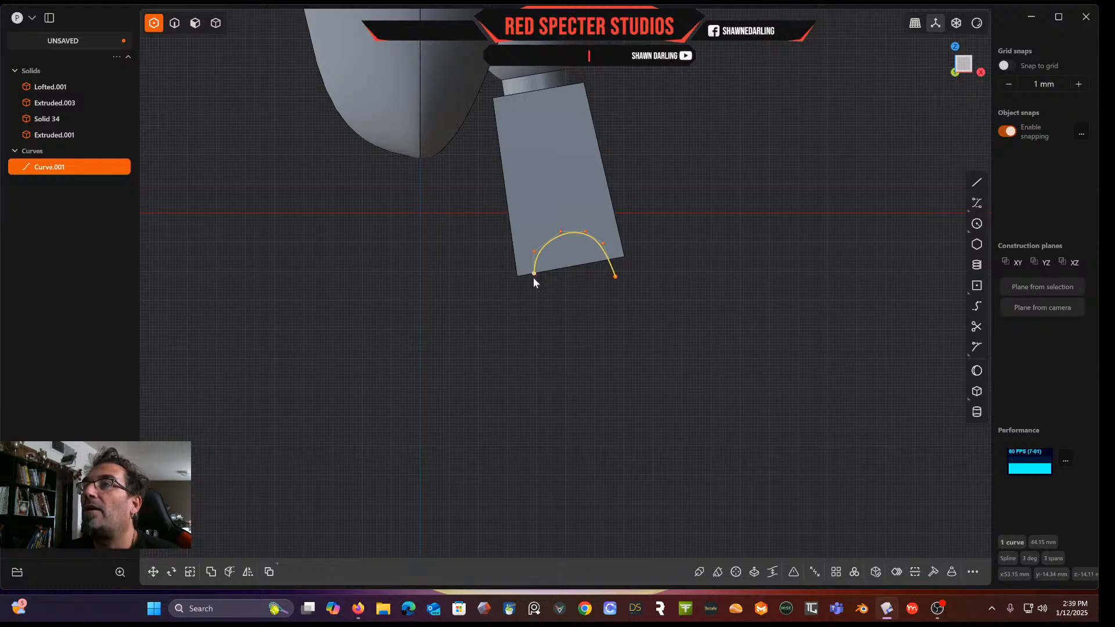
left_click(533, 277)
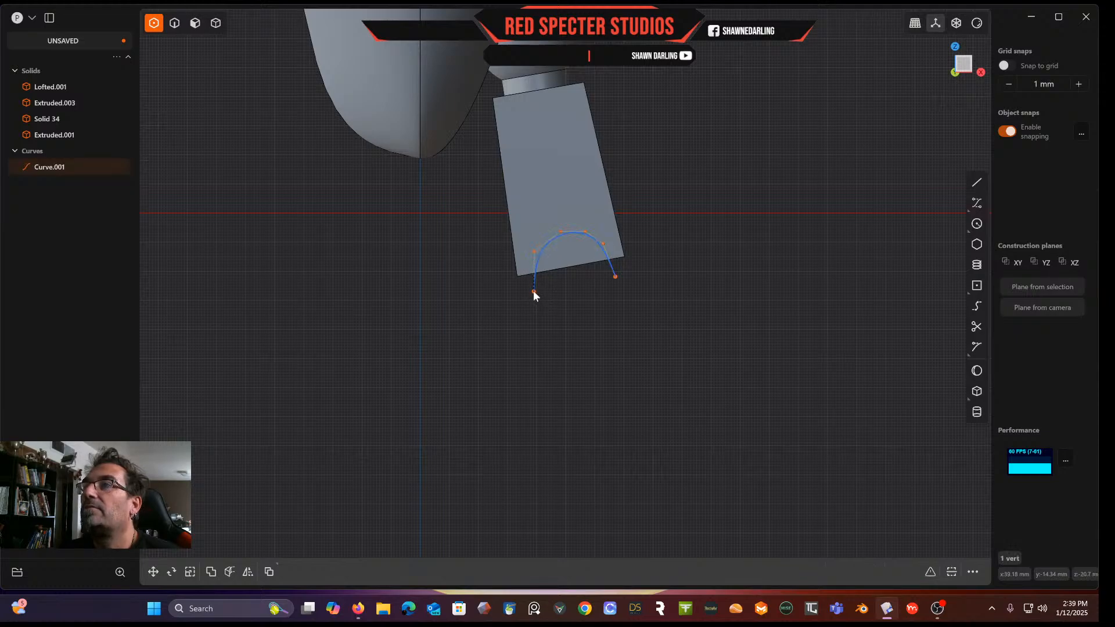
left_click(622, 275)
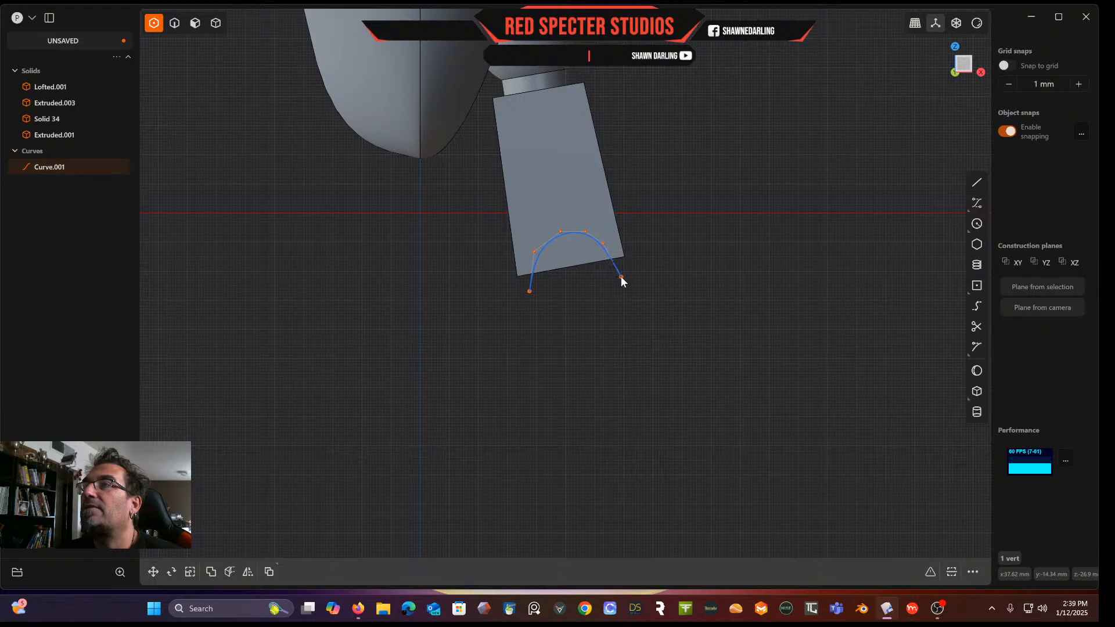
left_click(607, 238)
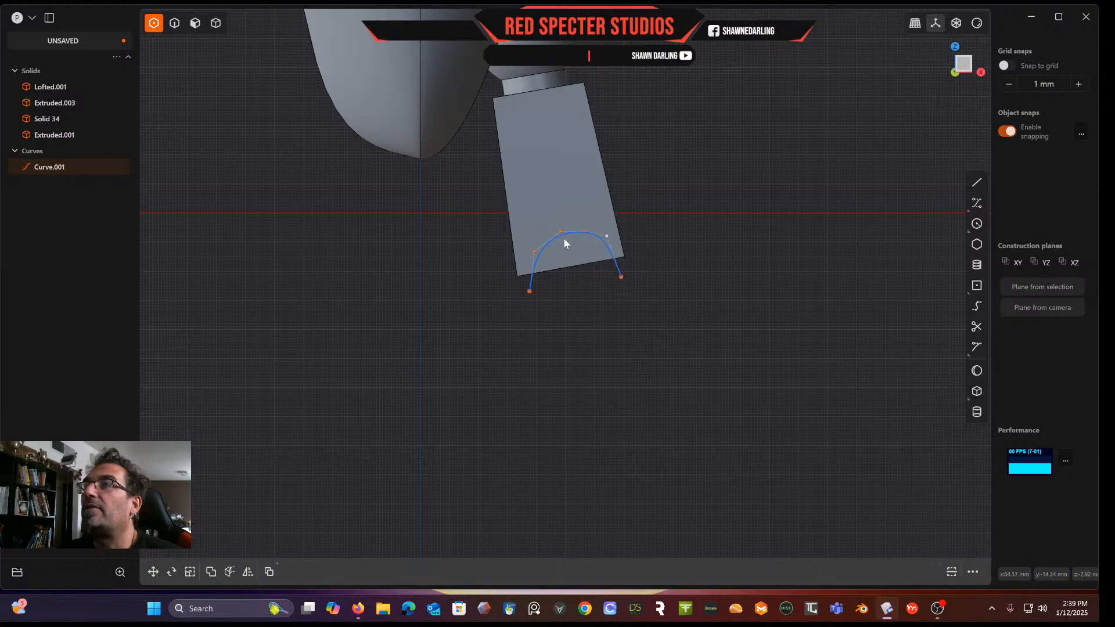
left_click_drag(560, 232, 549, 234)
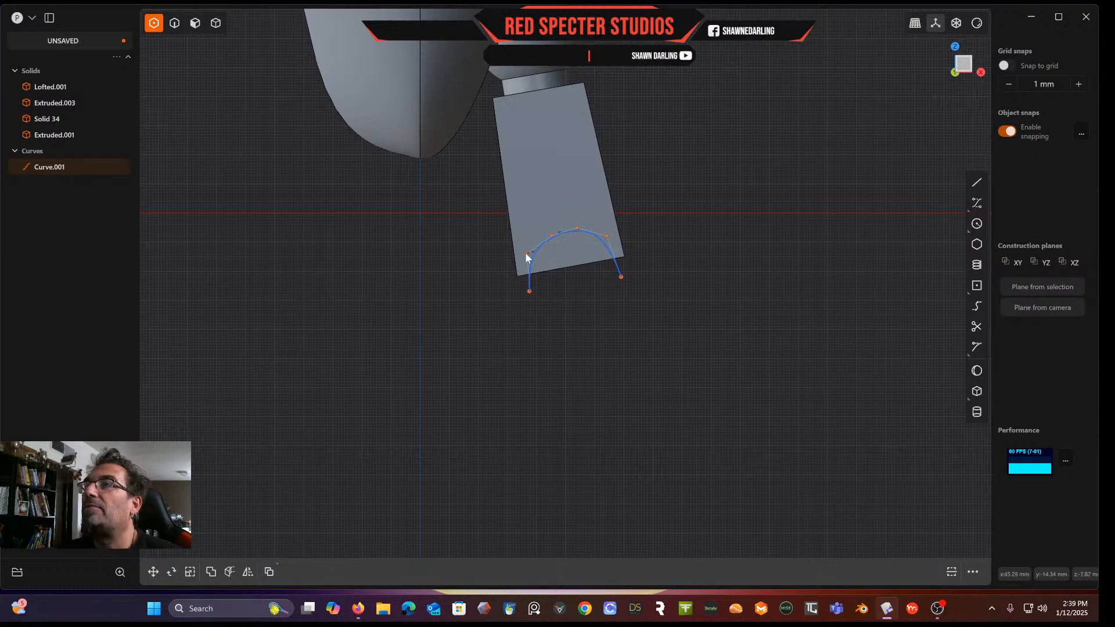
left_click(614, 232)
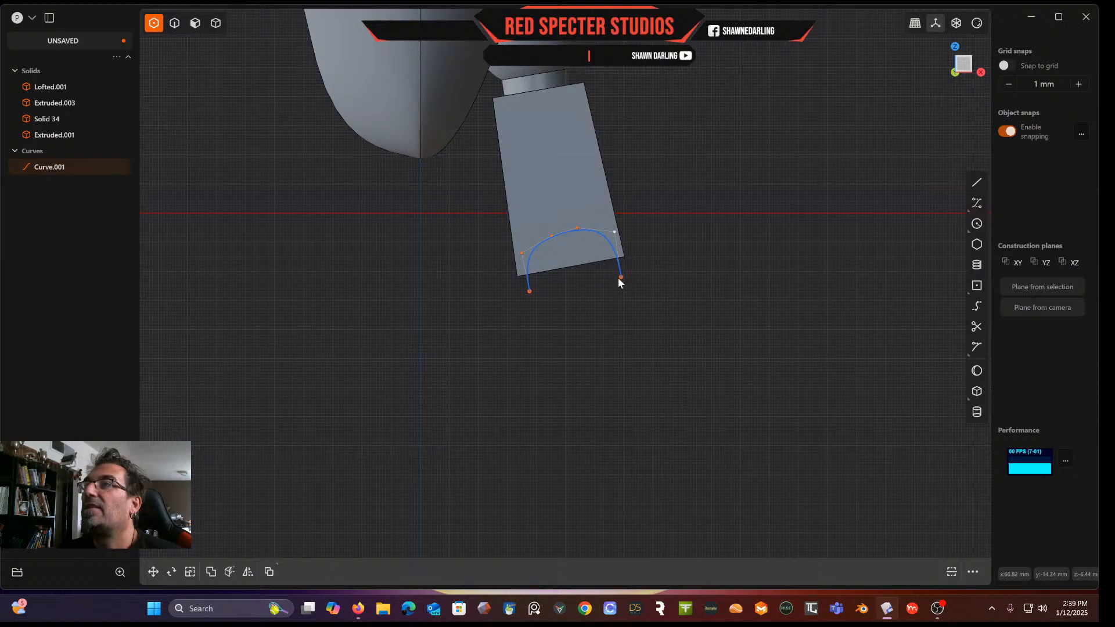
left_click(615, 280)
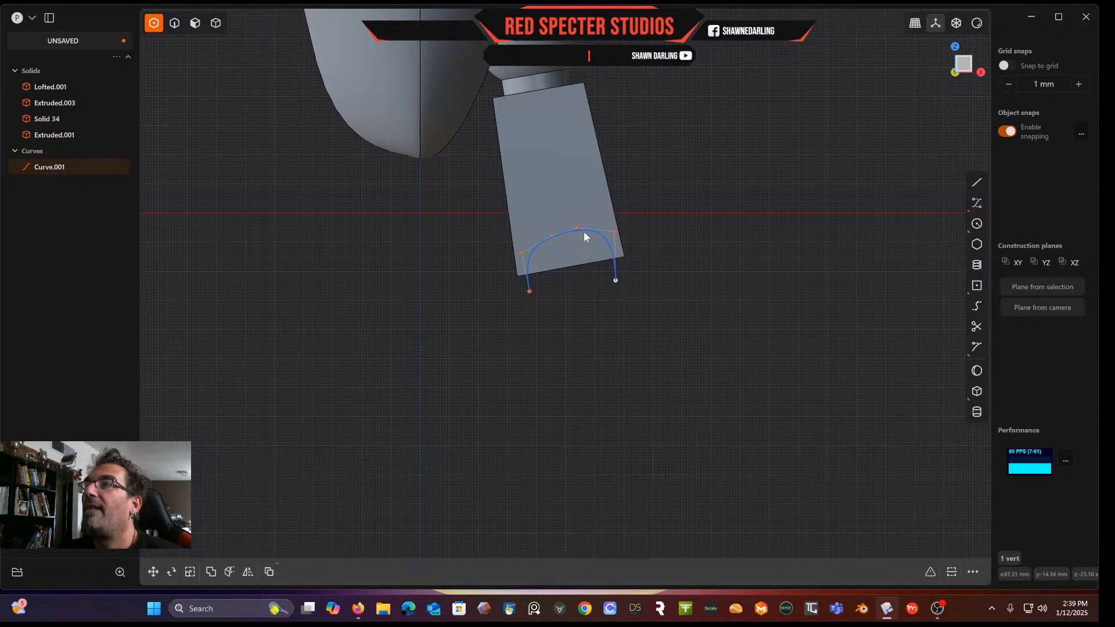
left_click(546, 232)
In front view, cut the extruded block with the arch curve to notch its lower end
left_click(692, 219)
middle_click_drag(692, 219, 658, 265)
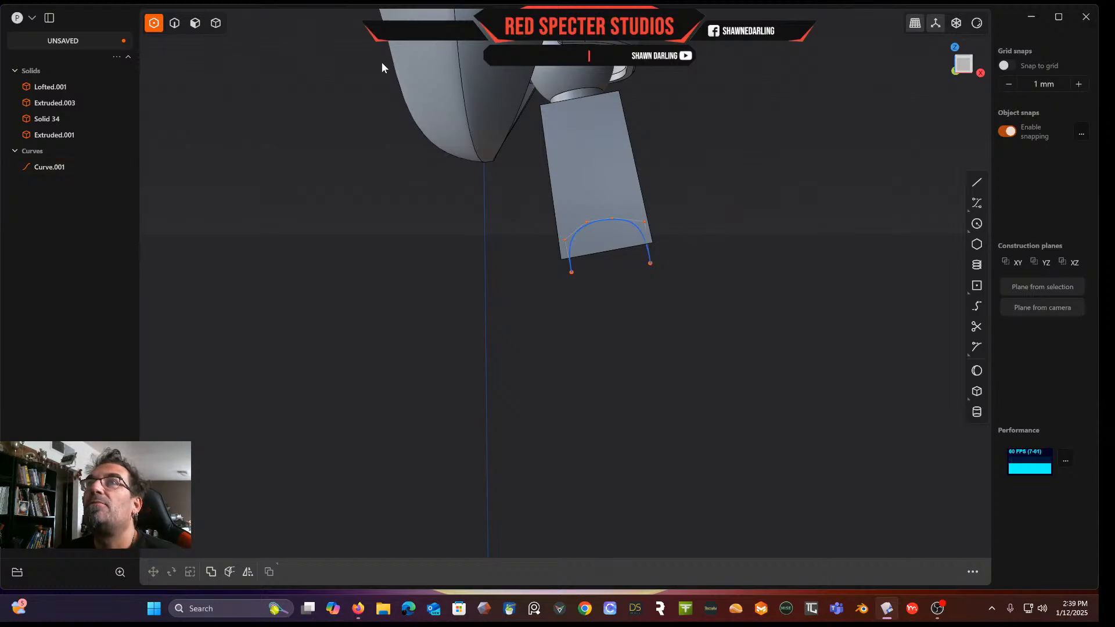
left_click(966, 65)
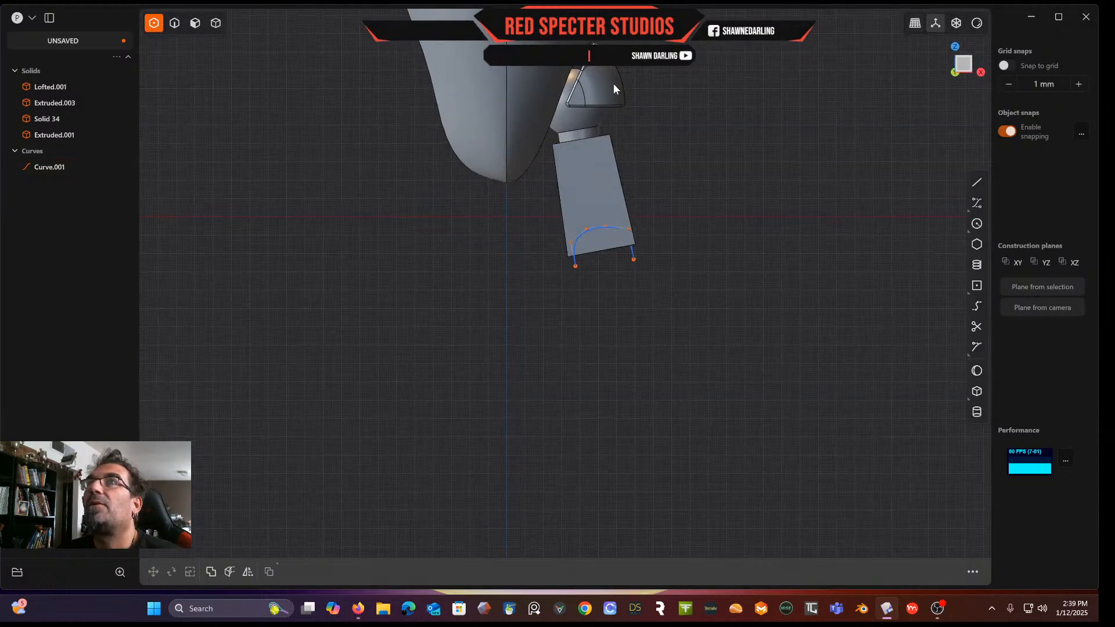
left_click(208, 26)
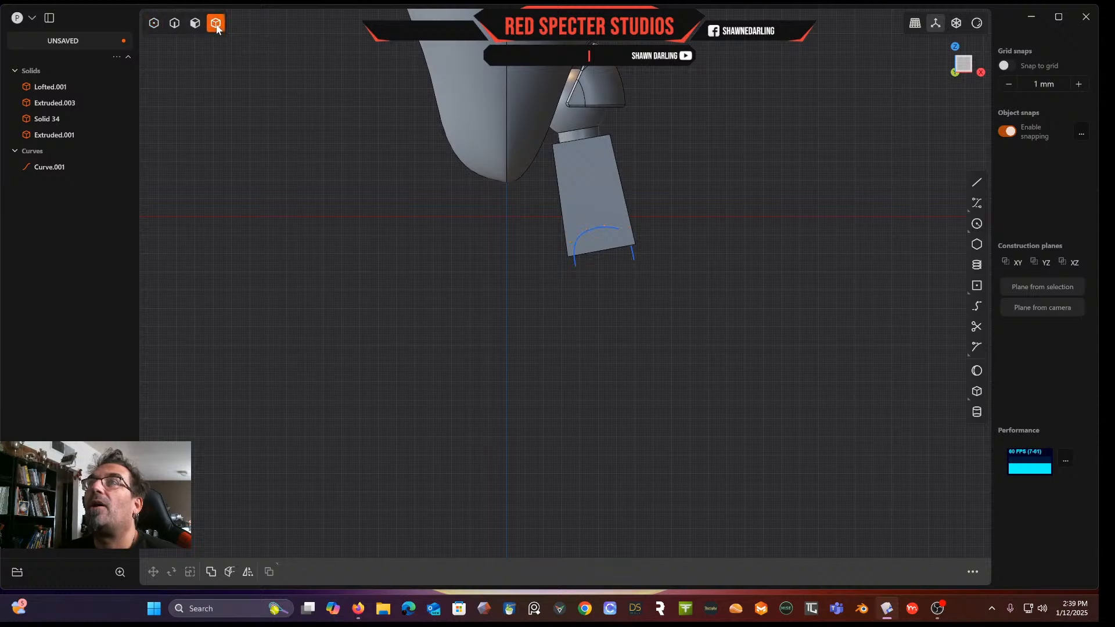
left_click(603, 186)
key("c")
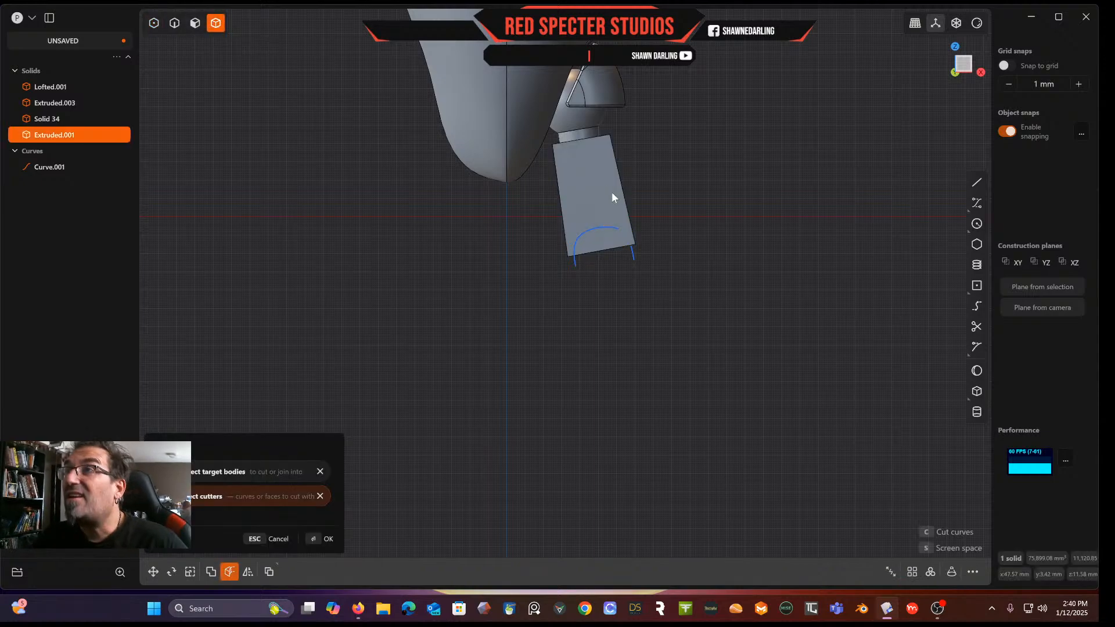
left_click(632, 260)
key("Return")
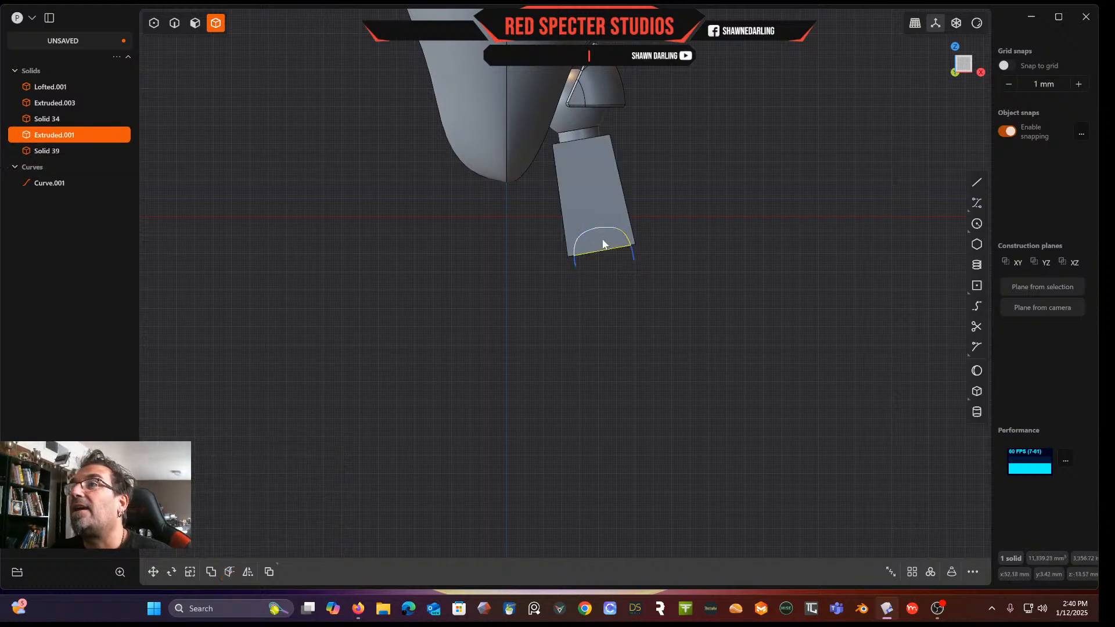
left_click(176, 23)
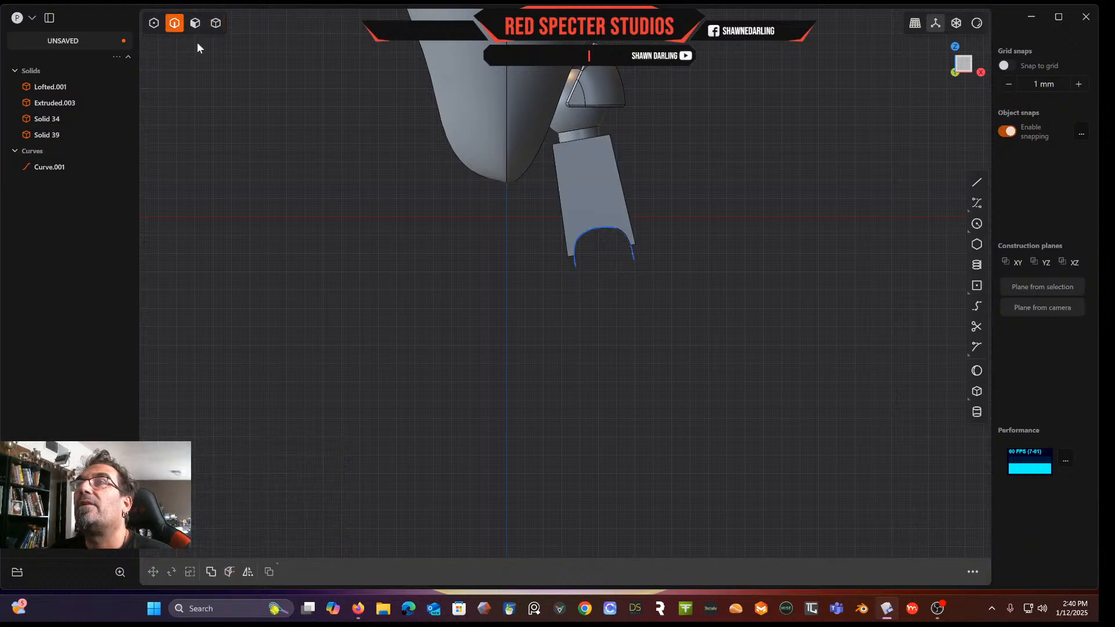
middle_click_drag(580, 268, 660, 262)
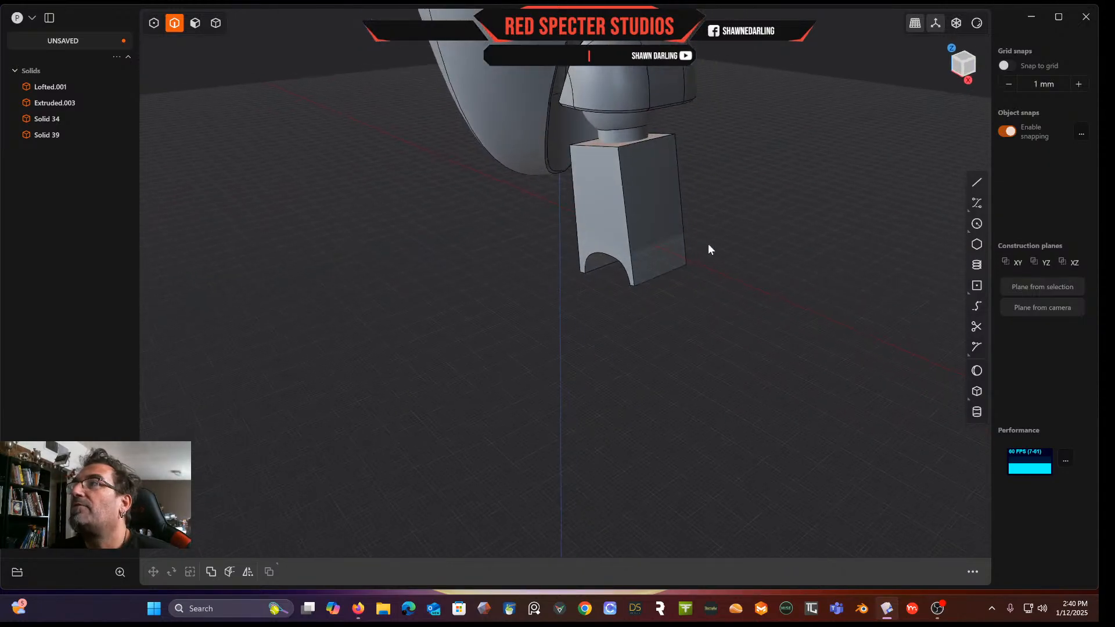
In side view with x-ray, draw a control point curve from the block's bottom centre curving up its left side
left_click(967, 72)
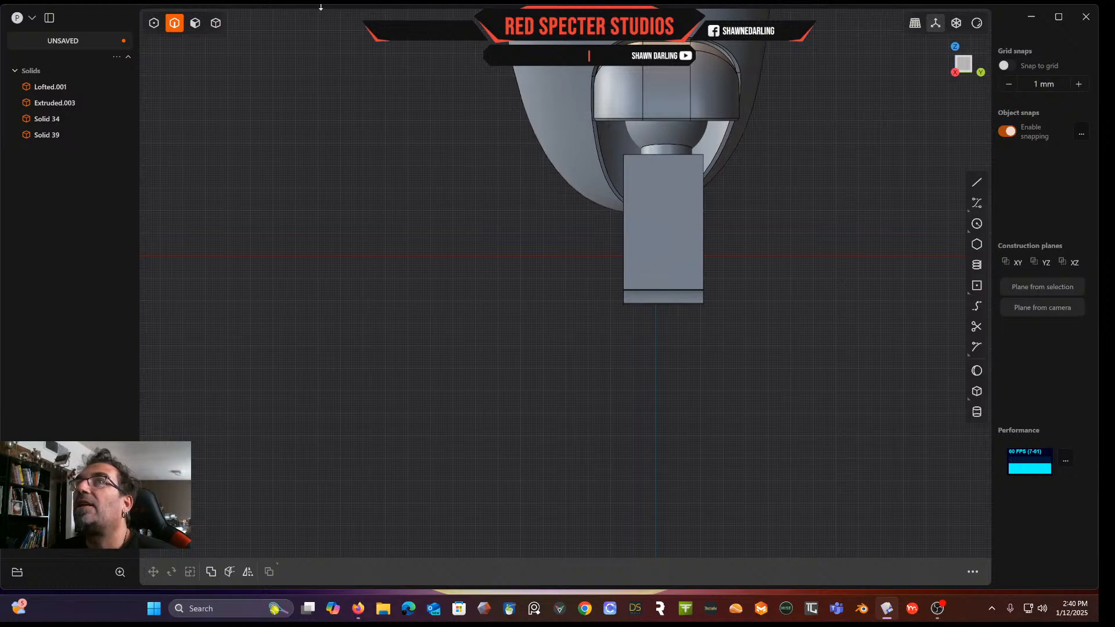
left_click(195, 23)
left_click(685, 231)
key("space")
scroll(577, 331, "up", 3)
middle_click_drag(577, 326, 577, 337)
scroll(578, 337, "up", 1)
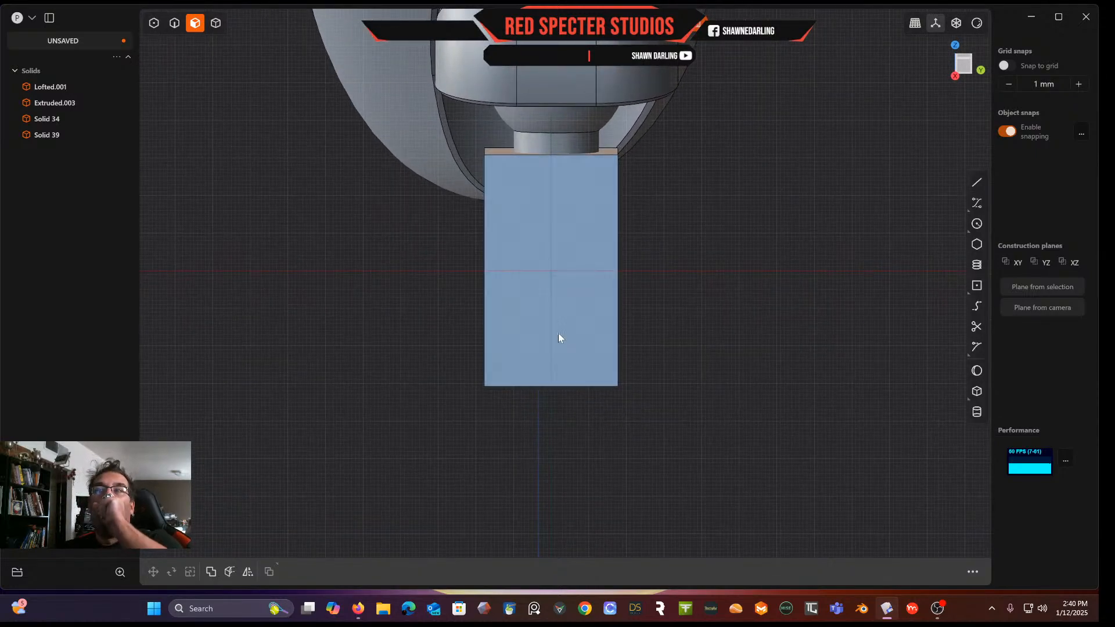
left_click(956, 26)
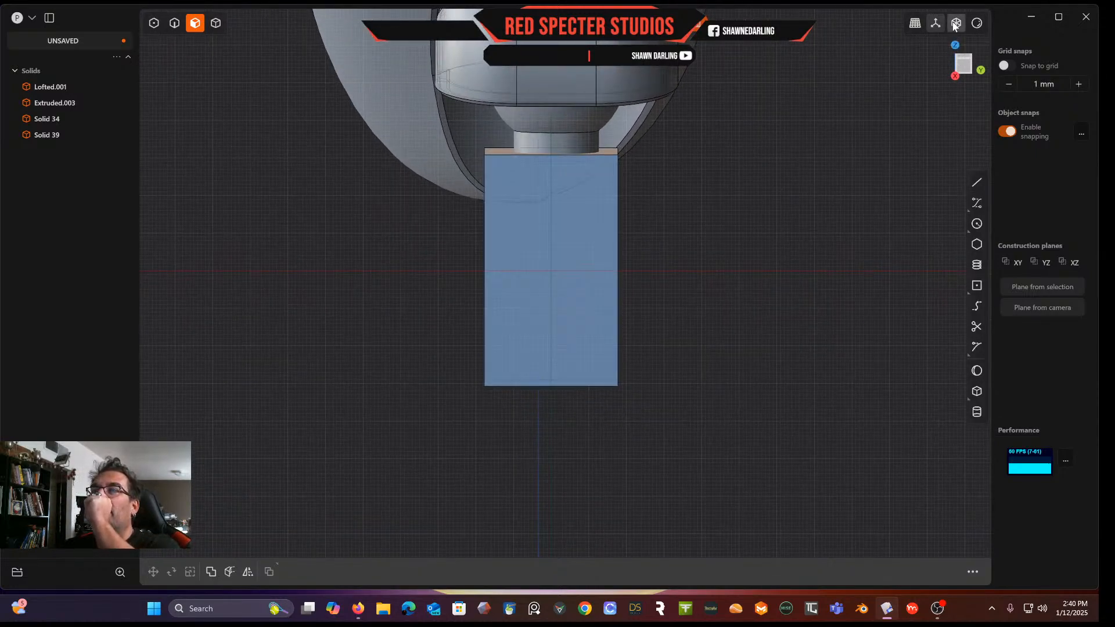
left_click(955, 26)
left_click(955, 26)
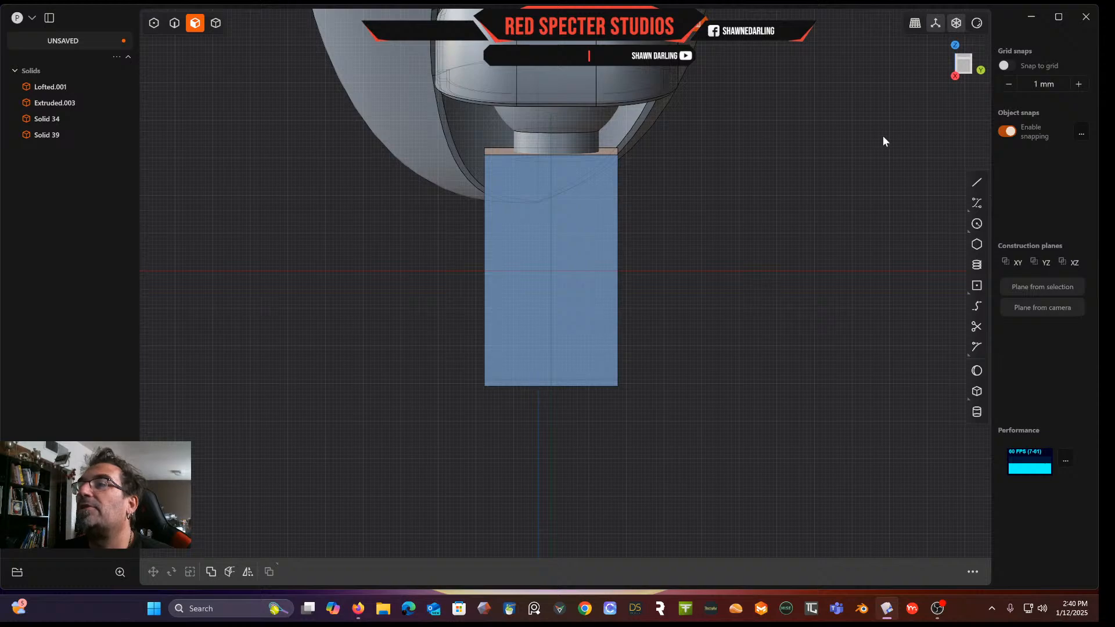
left_click(977, 203)
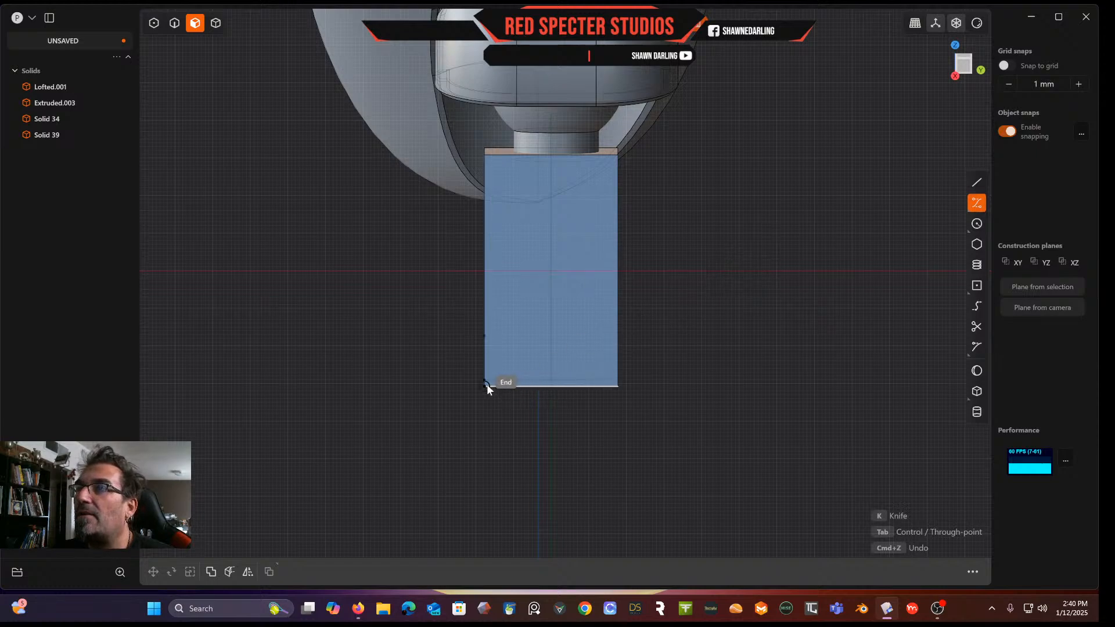
left_click(551, 387)
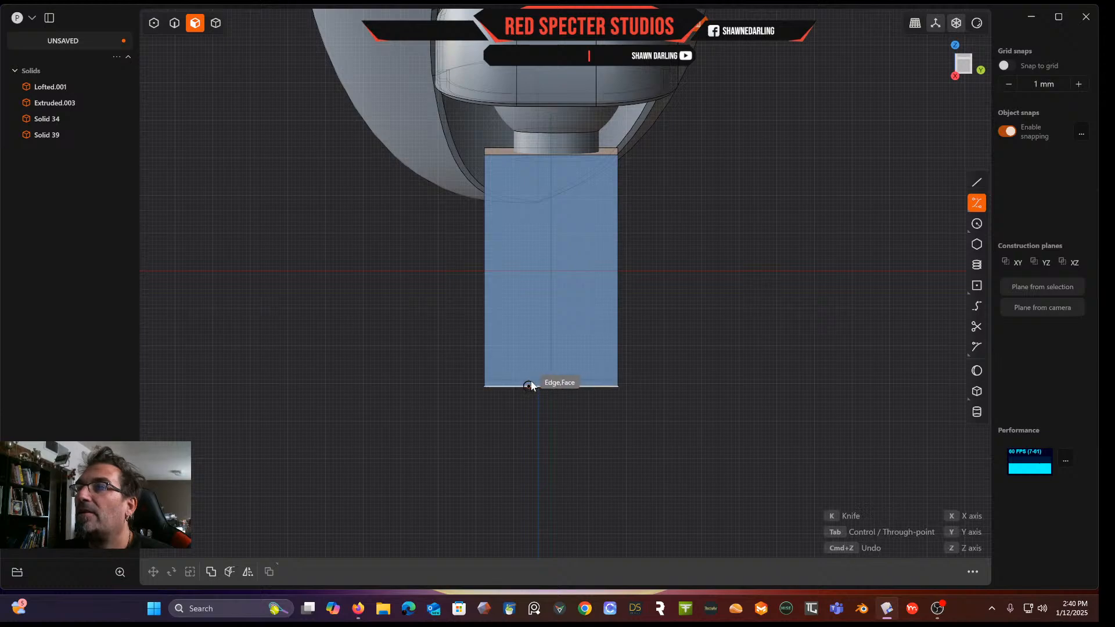
left_click(531, 386)
left_click(512, 379)
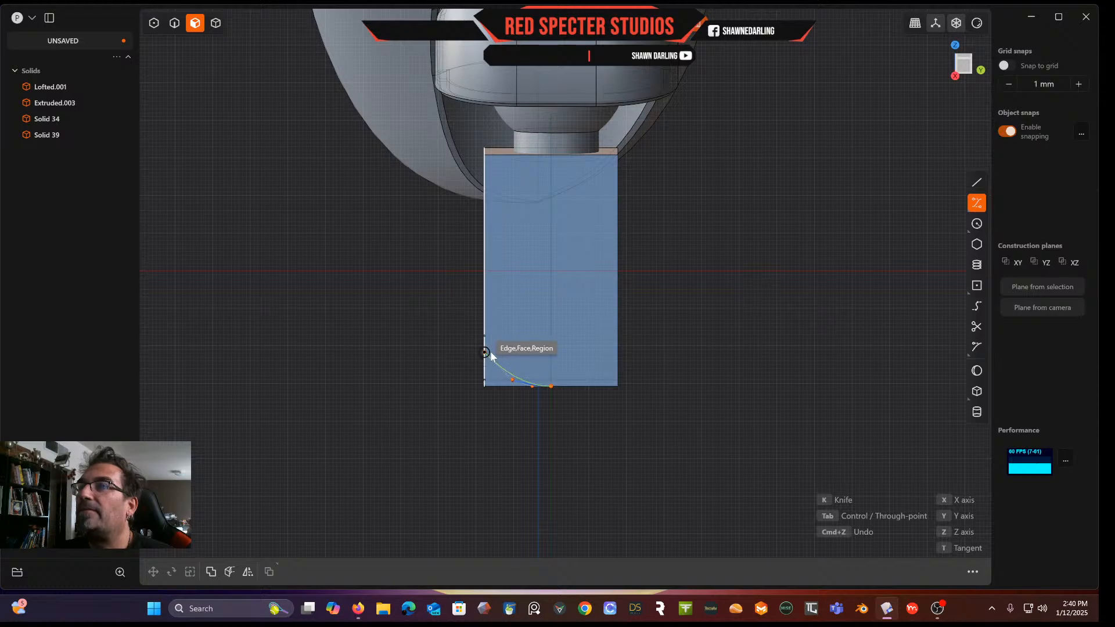
left_click(494, 348)
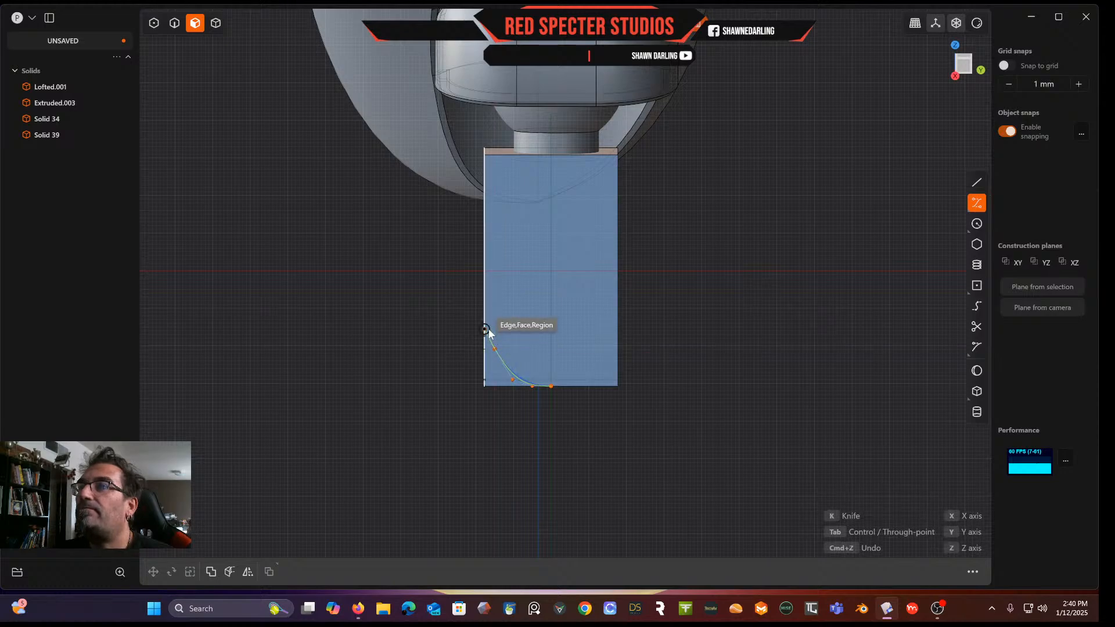
left_click(487, 337)
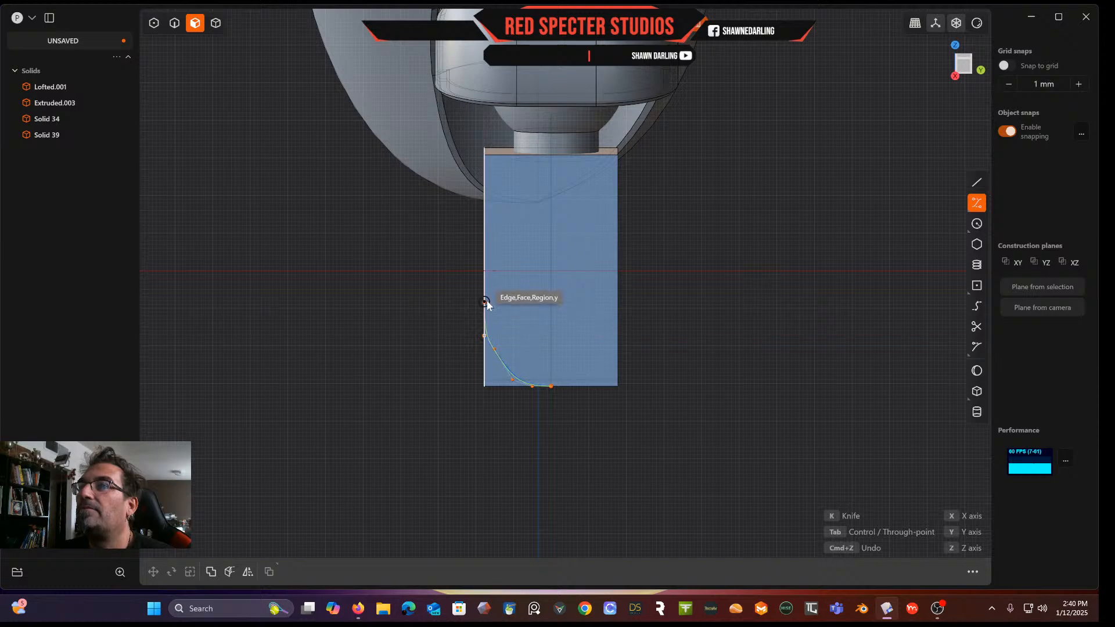
left_click(486, 287)
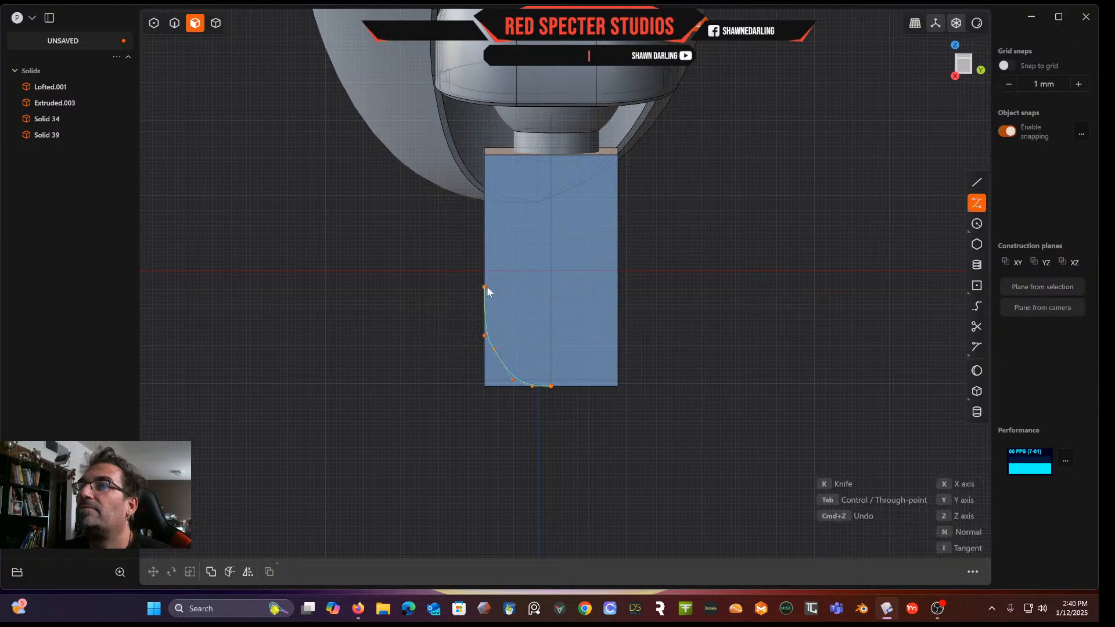
key("Return")
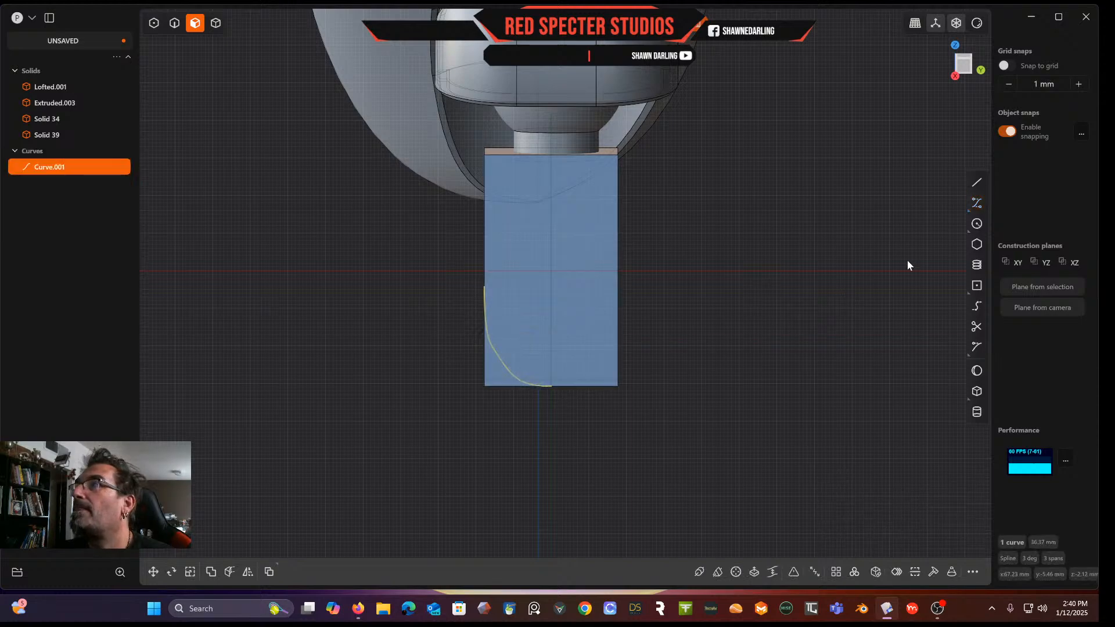
Draw a matching control point curve from the bottom centre curving up the block's right side
left_click(976, 204)
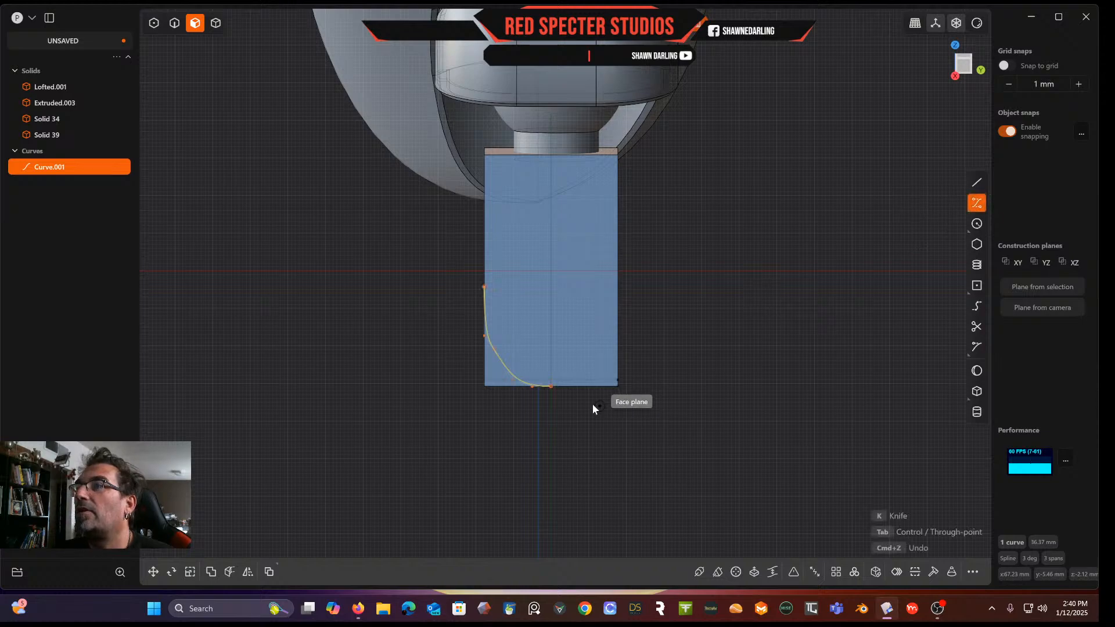
left_click(556, 388)
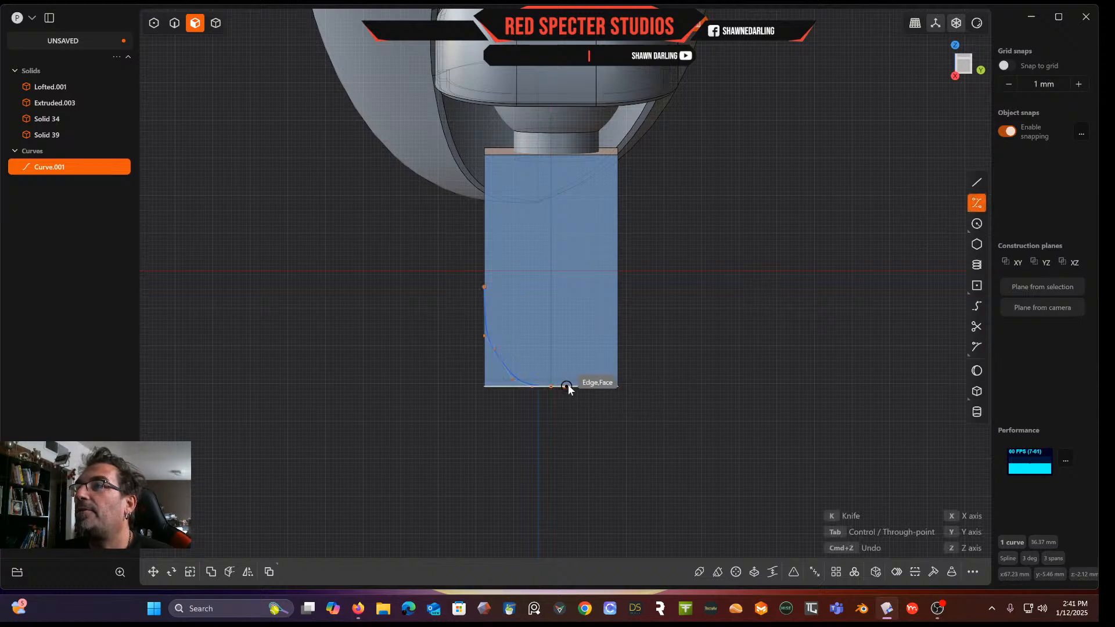
left_click(570, 385)
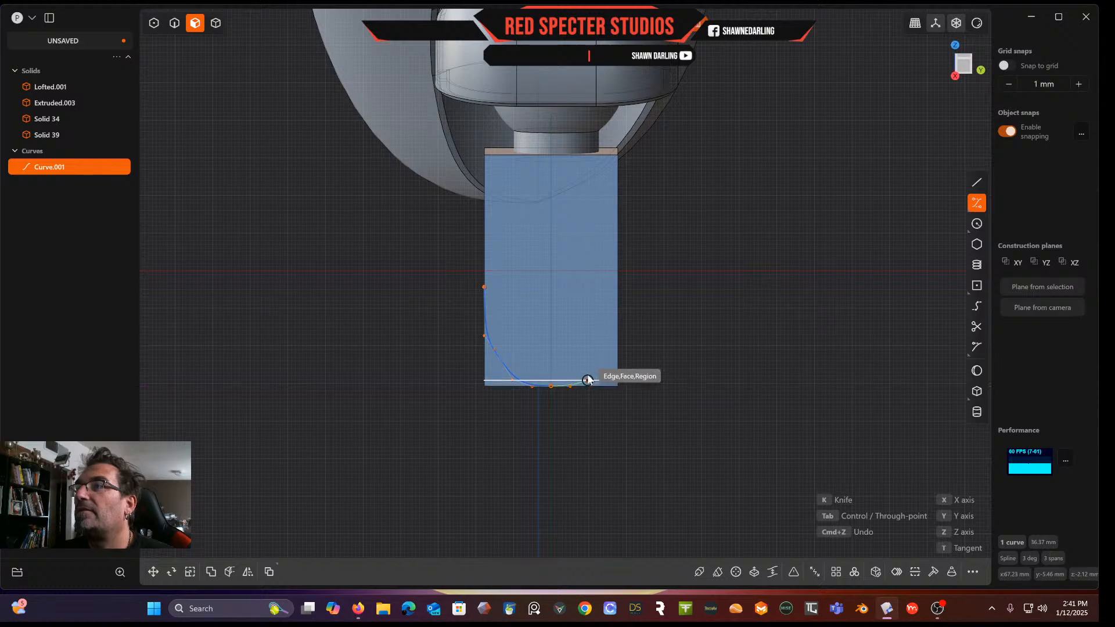
left_click(589, 380)
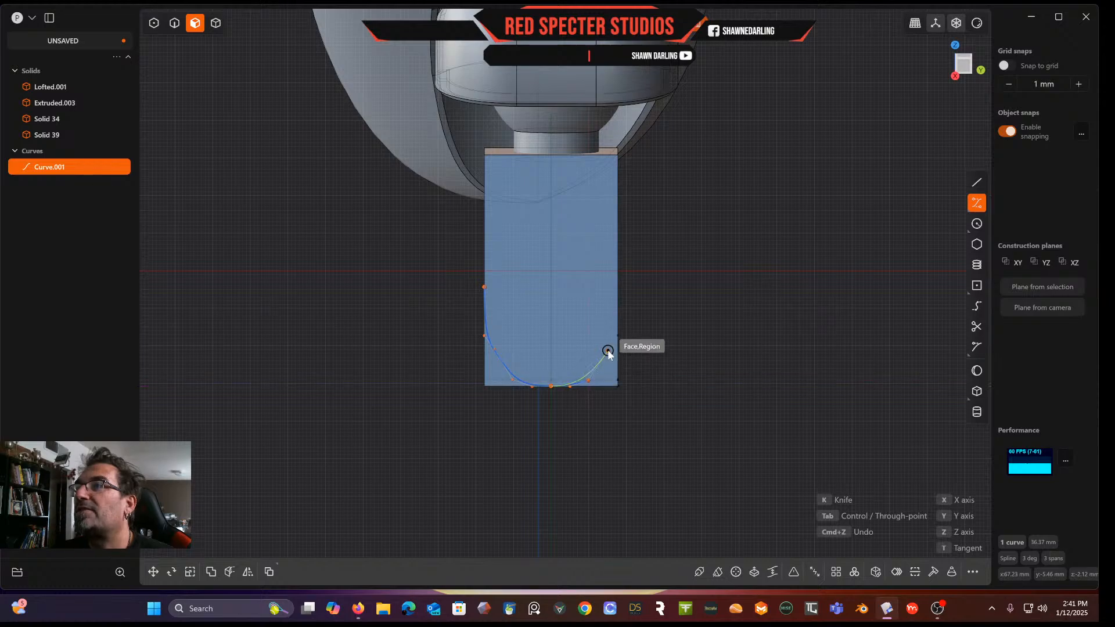
left_click(608, 351)
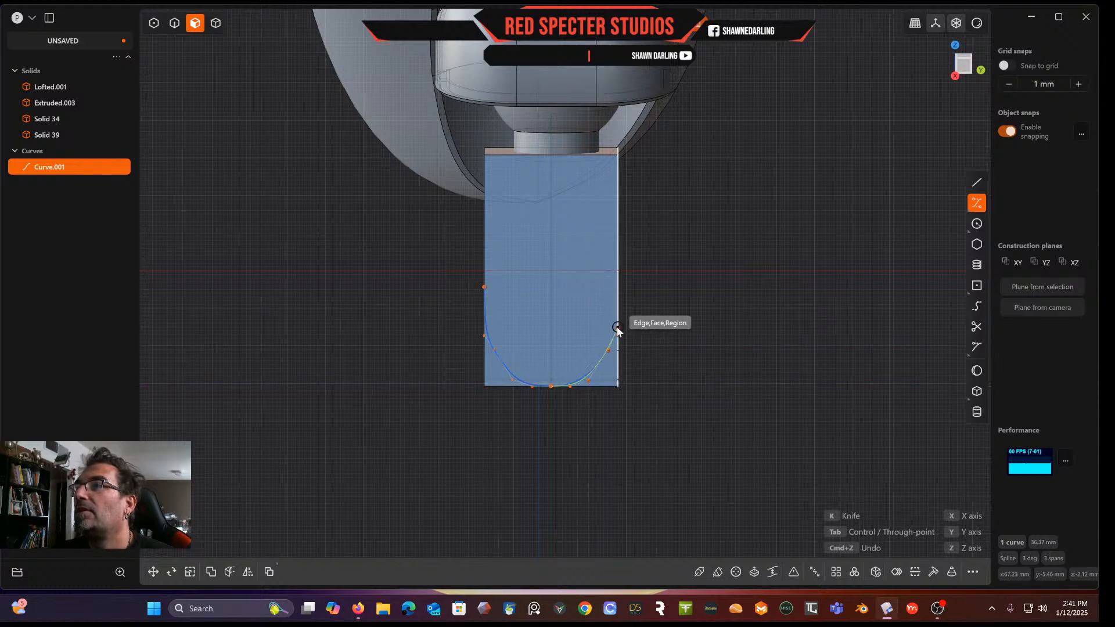
left_click(617, 336)
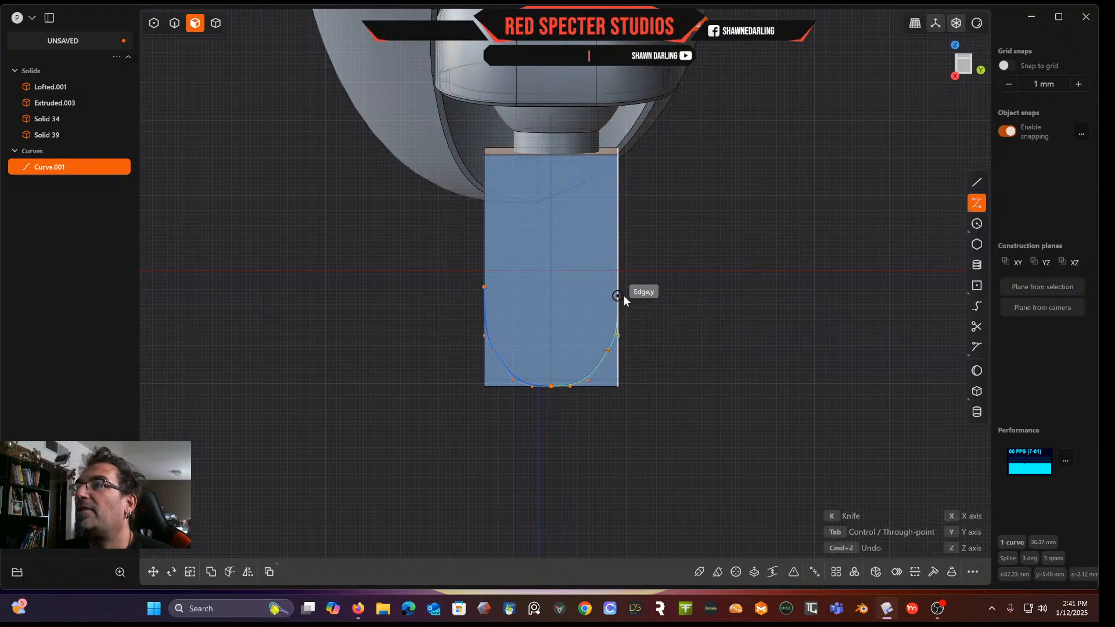
left_click(623, 285)
key("Return")
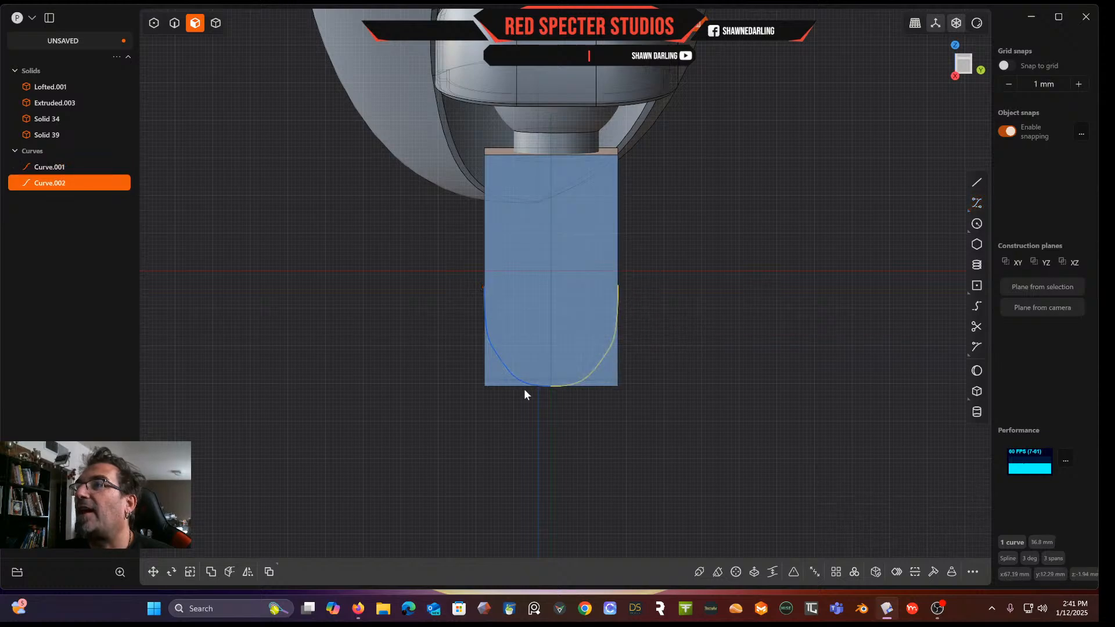
Orbit around the stem block to examine the two side curves against its lower end
middle_click_drag(634, 311, 736, 295)
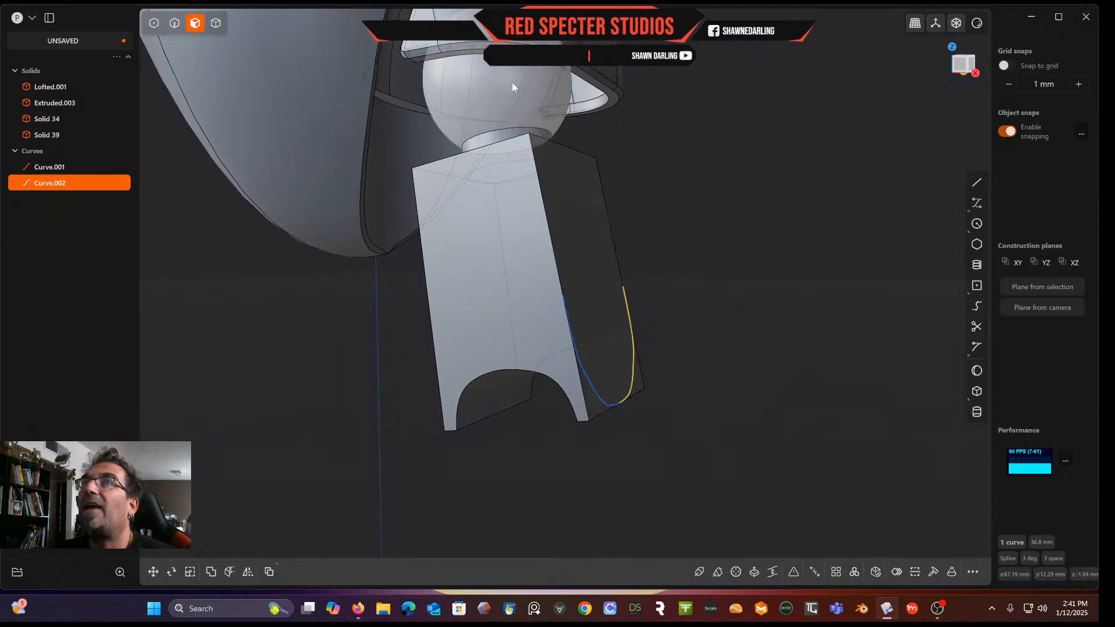
left_click(216, 24)
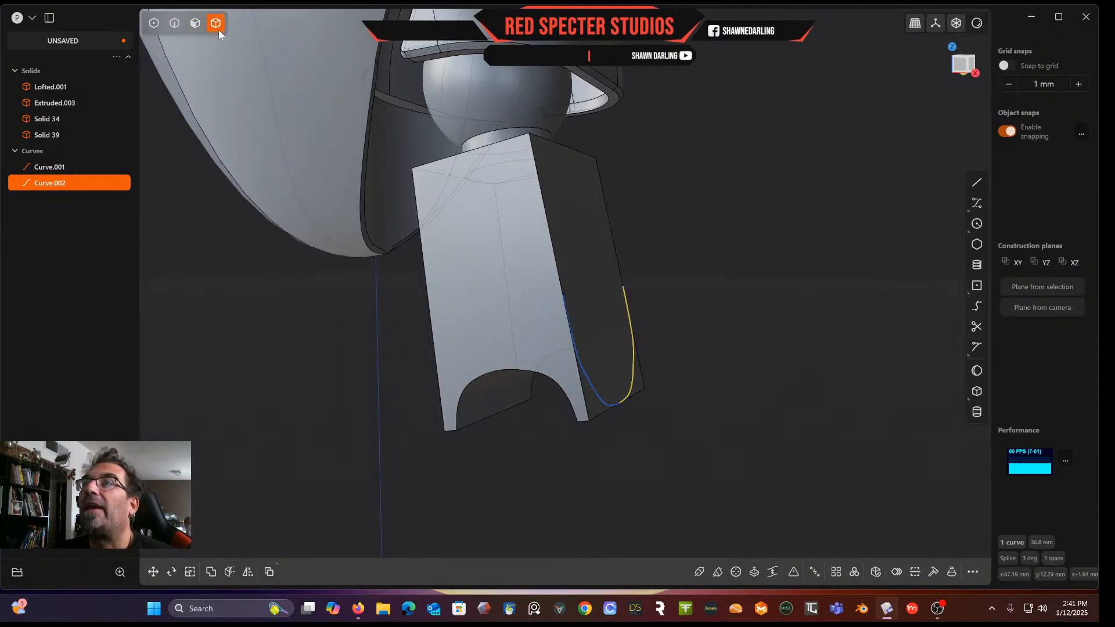
left_click(611, 344)
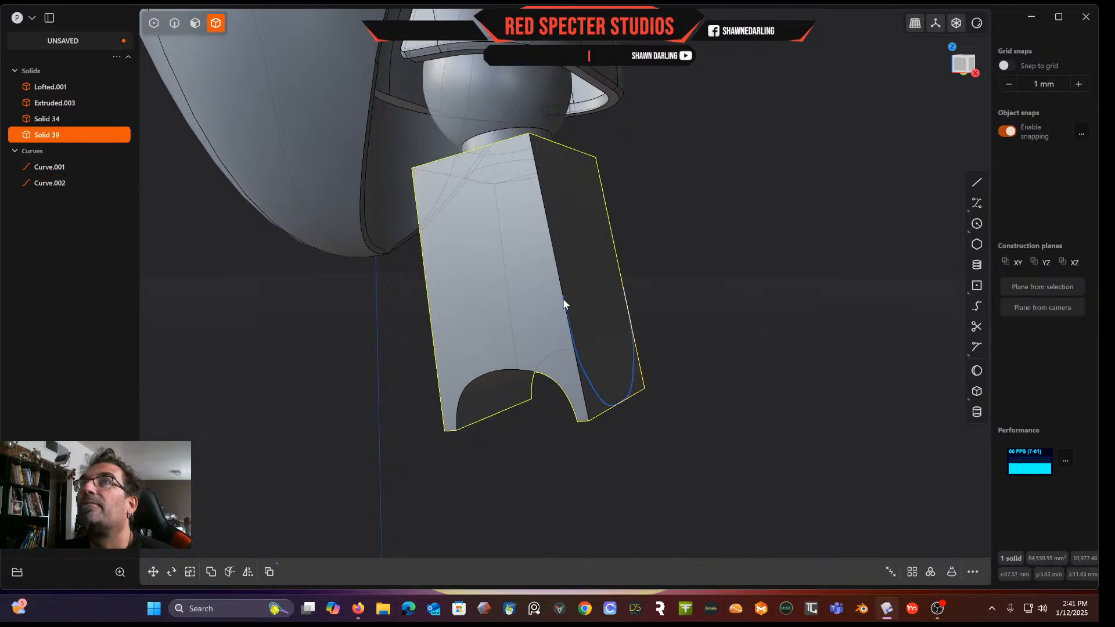
left_click(195, 23)
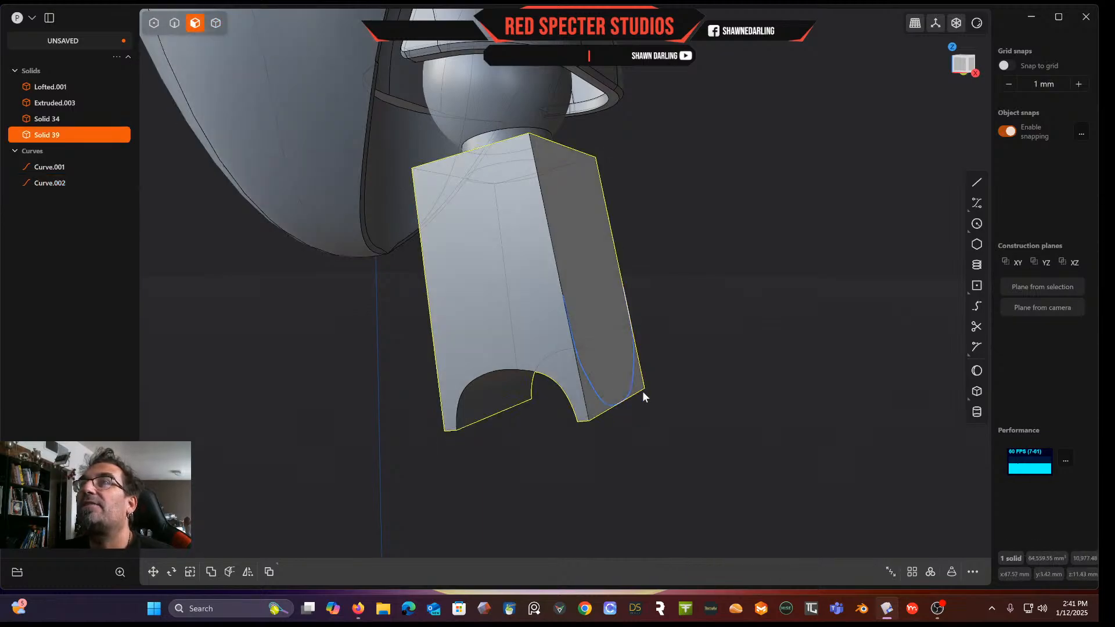
left_click(621, 363)
key("space")
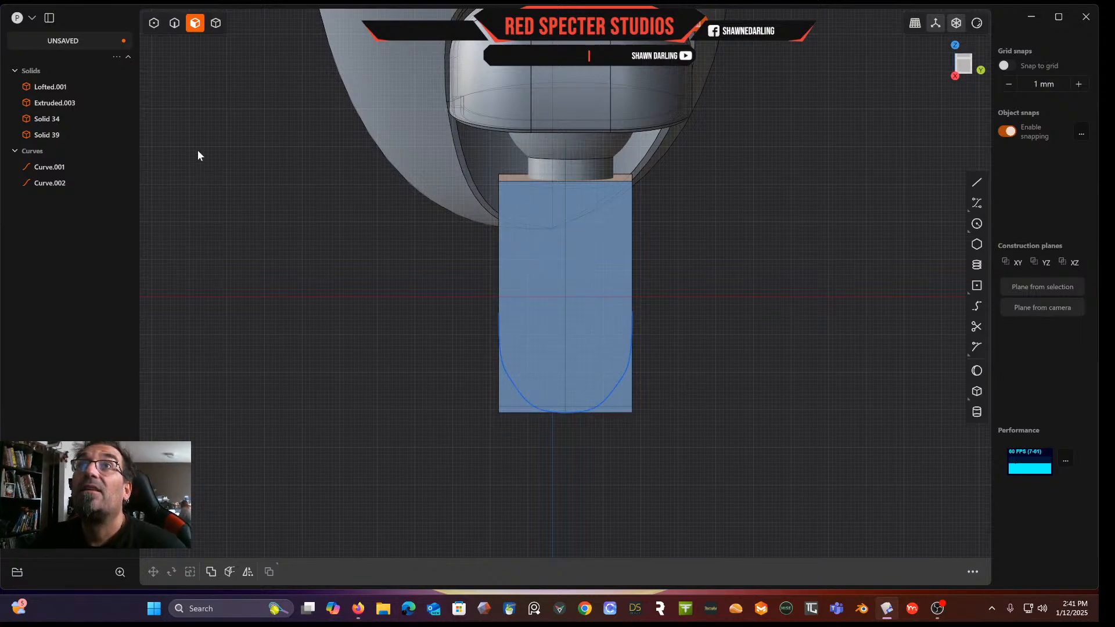
Join the two side control point curves into a single curve
left_click(173, 26)
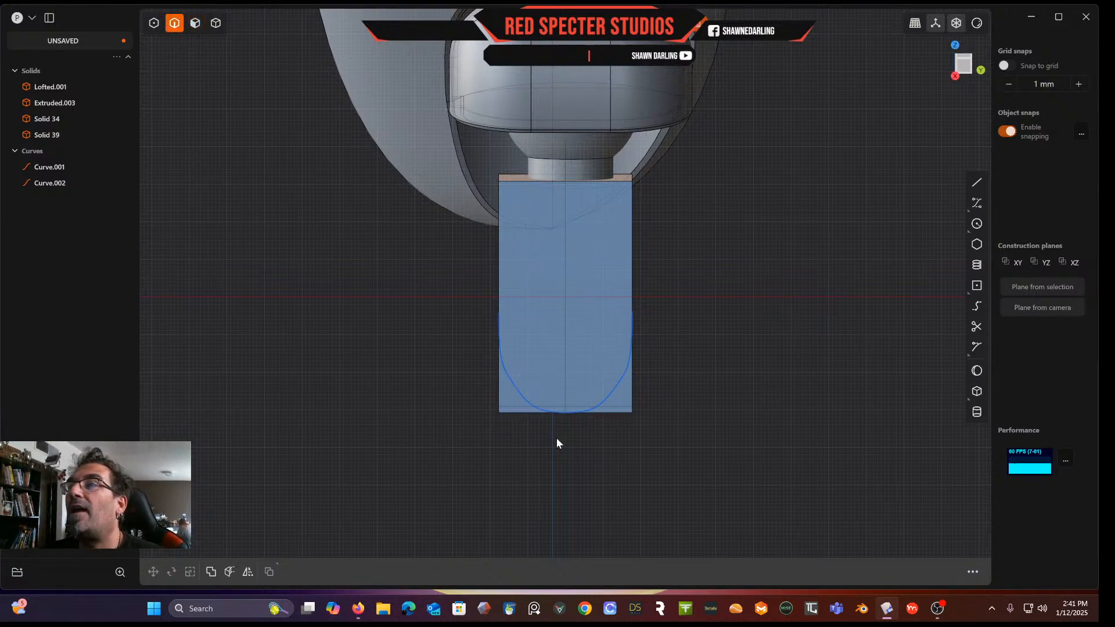
left_click(592, 409)
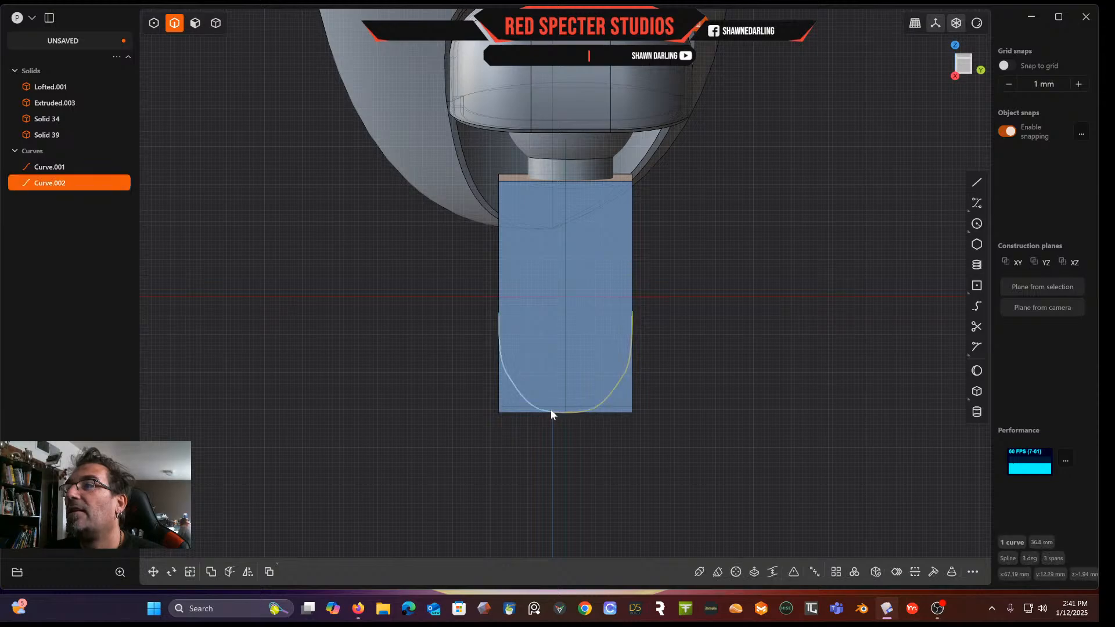
left_click(550, 410, "shift")
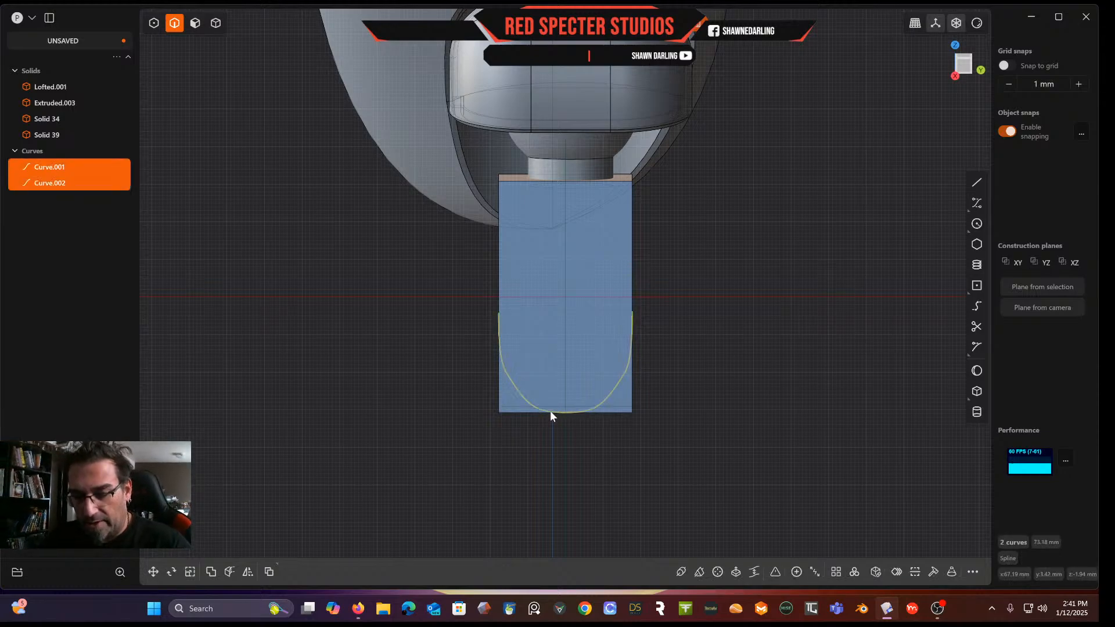
left_click(551, 412, "shift")
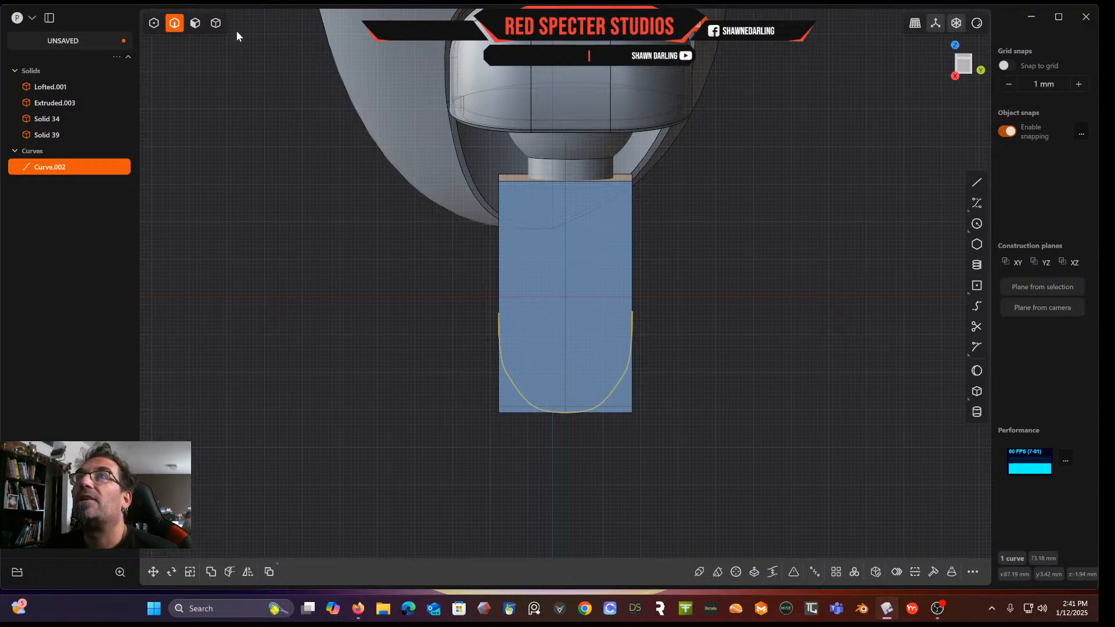
Cut the stem block with the joined curve to round the profile of its lower end
left_click(219, 24)
left_click(515, 203)
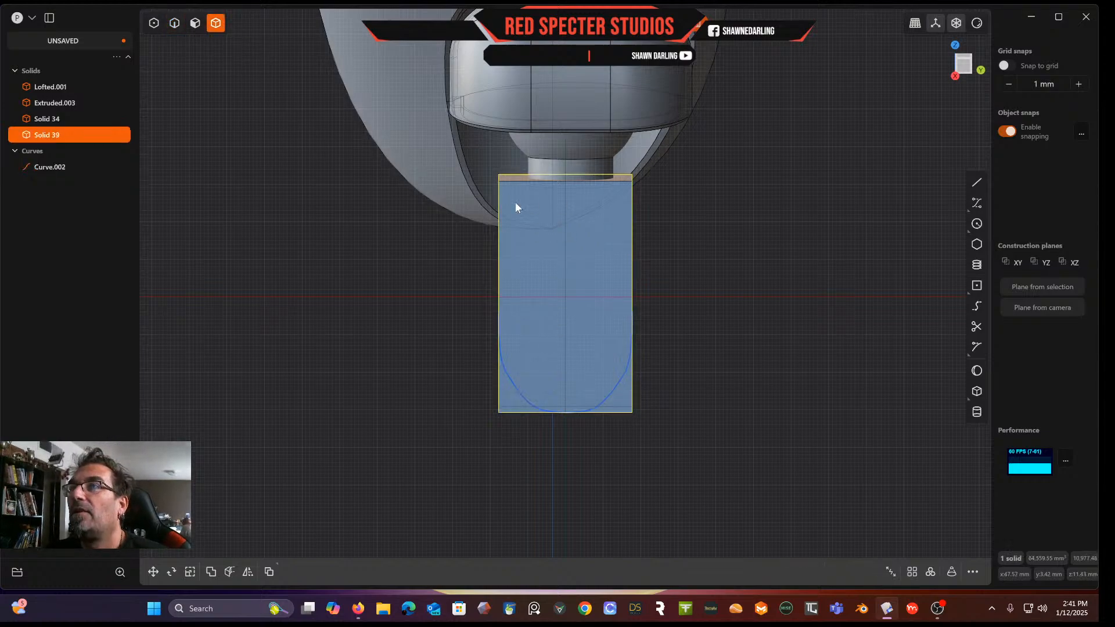
key("c")
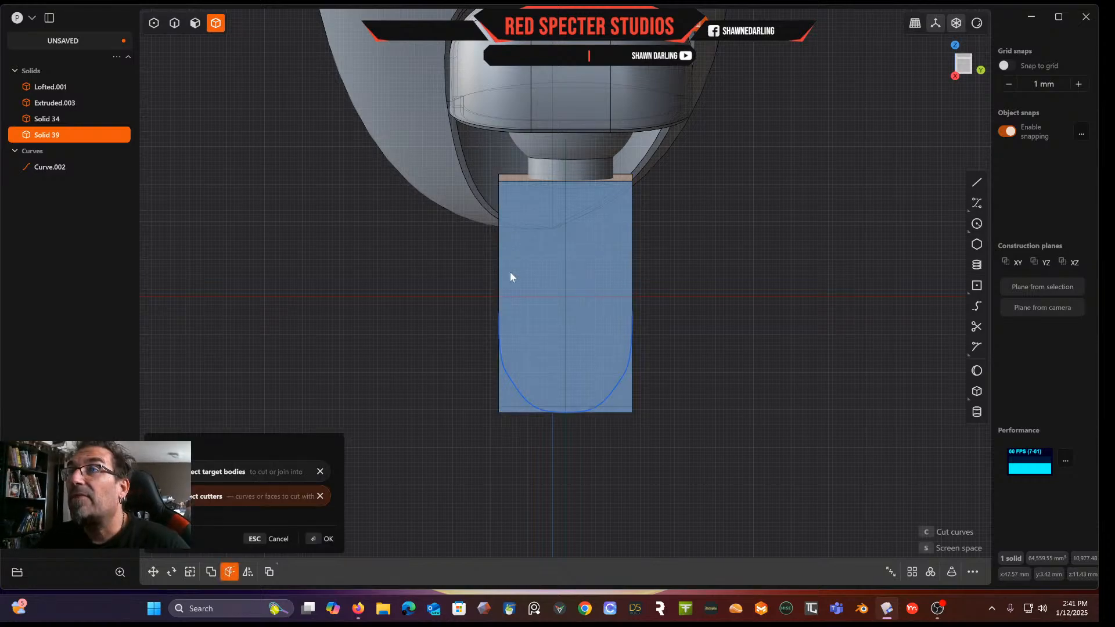
left_click(529, 403)
key("Return")
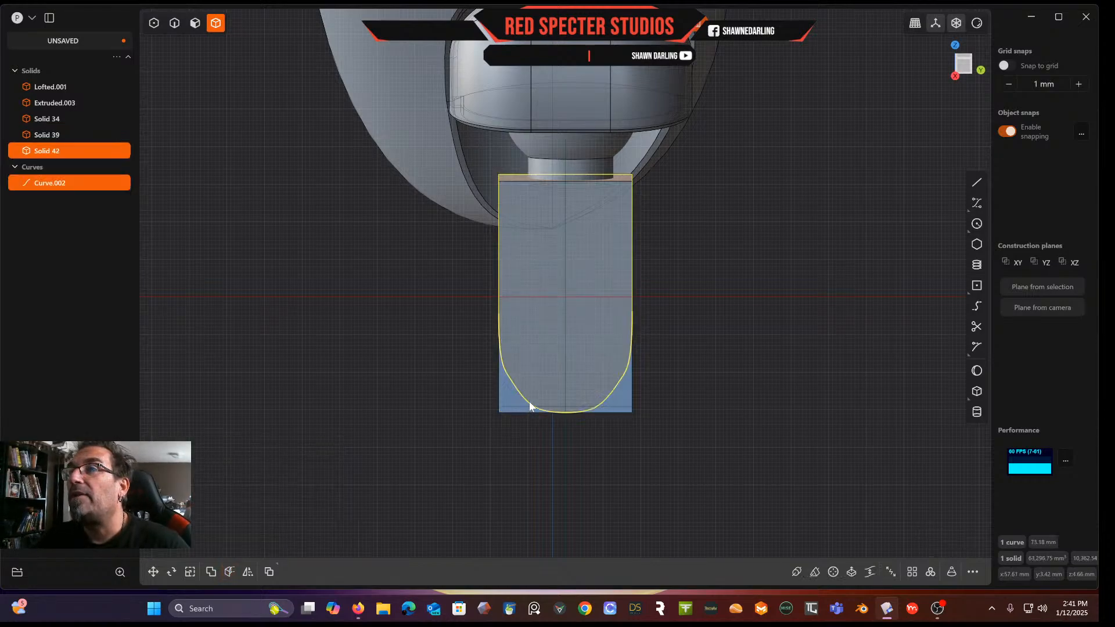
middle_click_drag(497, 386, 144, 79)
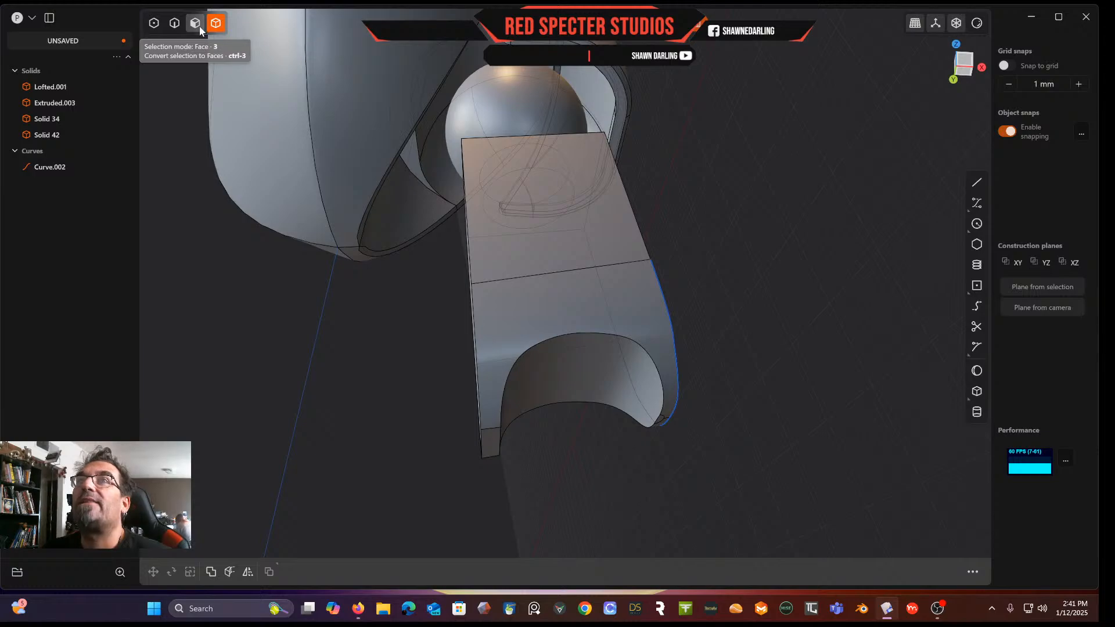
Try to fillet the two bottom edges of the block's notched lower end about 9.85 mm
left_click(175, 26)
left_click(488, 430)
key("f")
left_click_drag(490, 458, 498, 498)
middle_click_drag(505, 491, 584, 449)
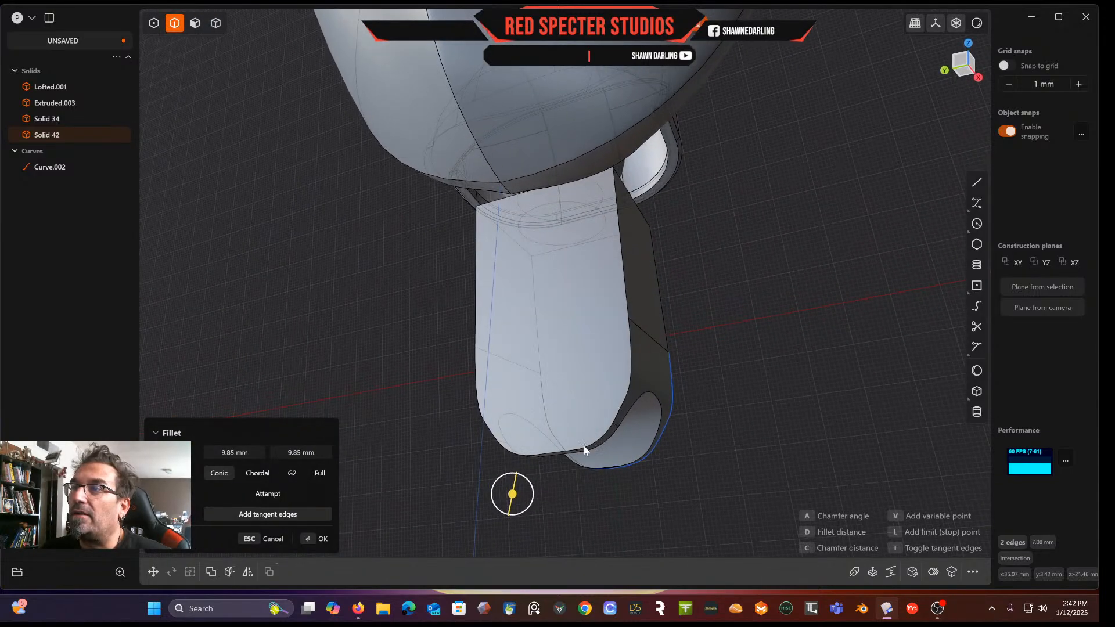
key("Return")
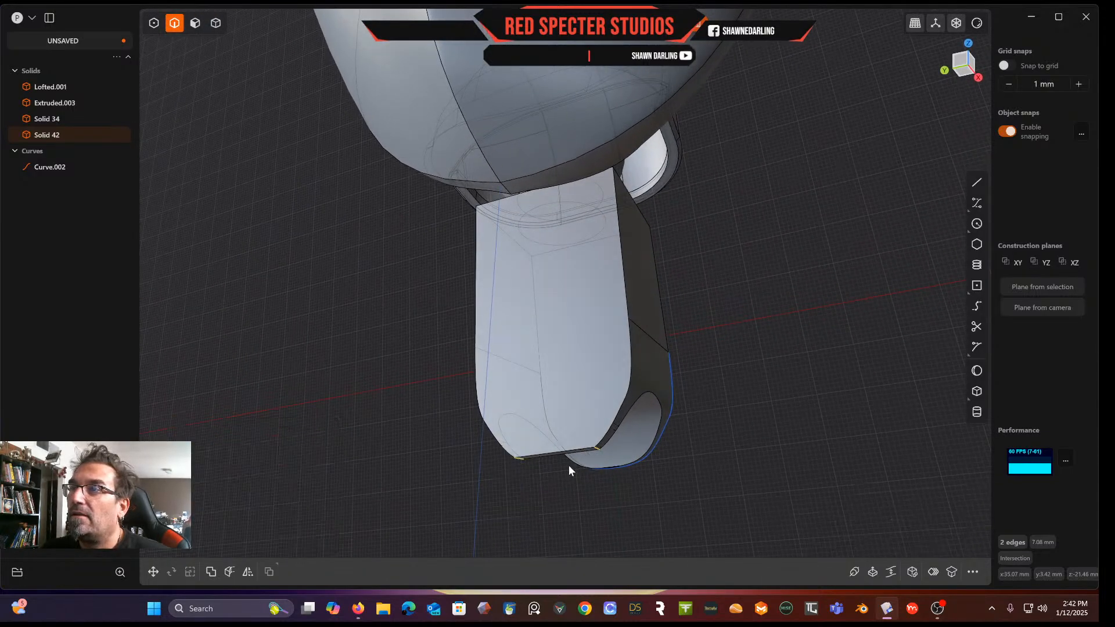
left_click(597, 449)
key("b")
left_click_drag(597, 449, 602, 468)
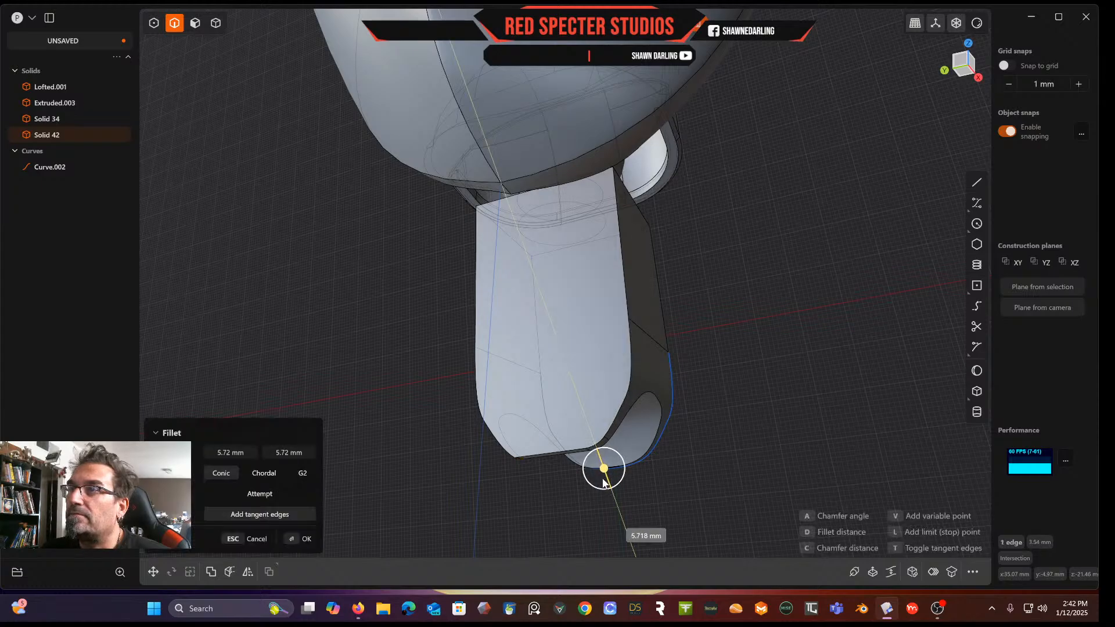
key("Escape")
Fillet the two bottom edges of the block's notched lower end at 15.08 mm
left_click(522, 458)
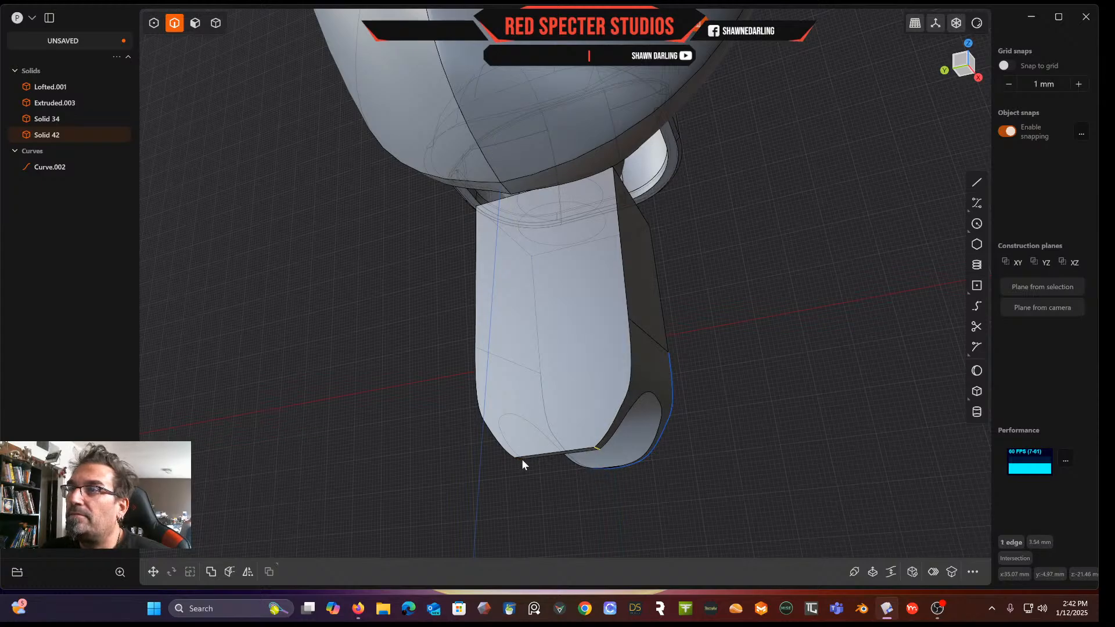
key("b")
left_click_drag(522, 461, 515, 539)
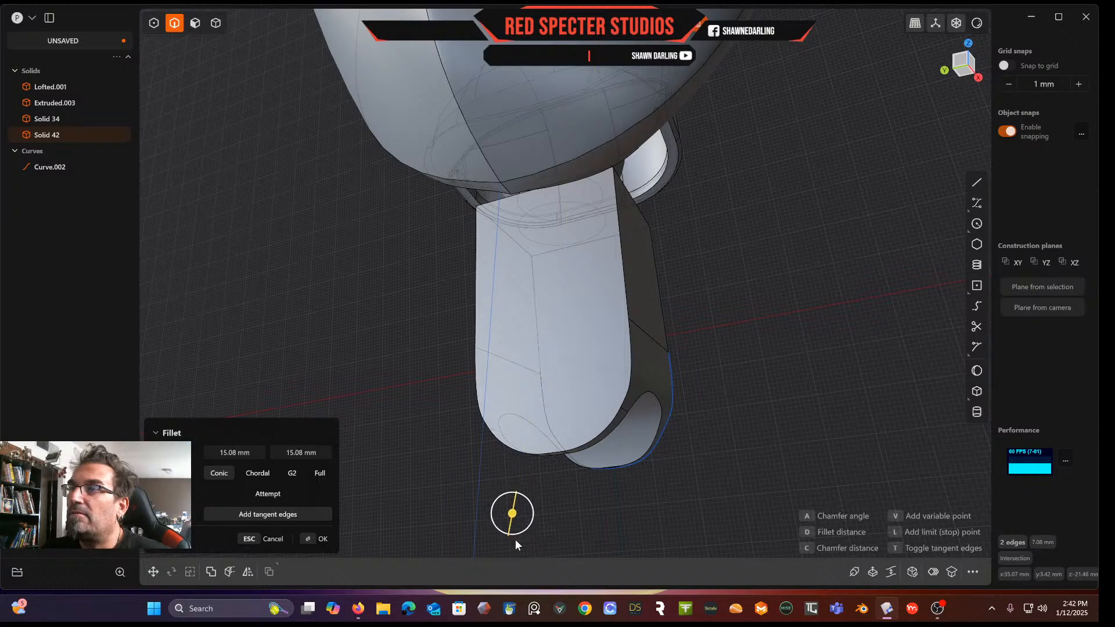
key("Return")
middle_click_drag(664, 517, 581, 334)
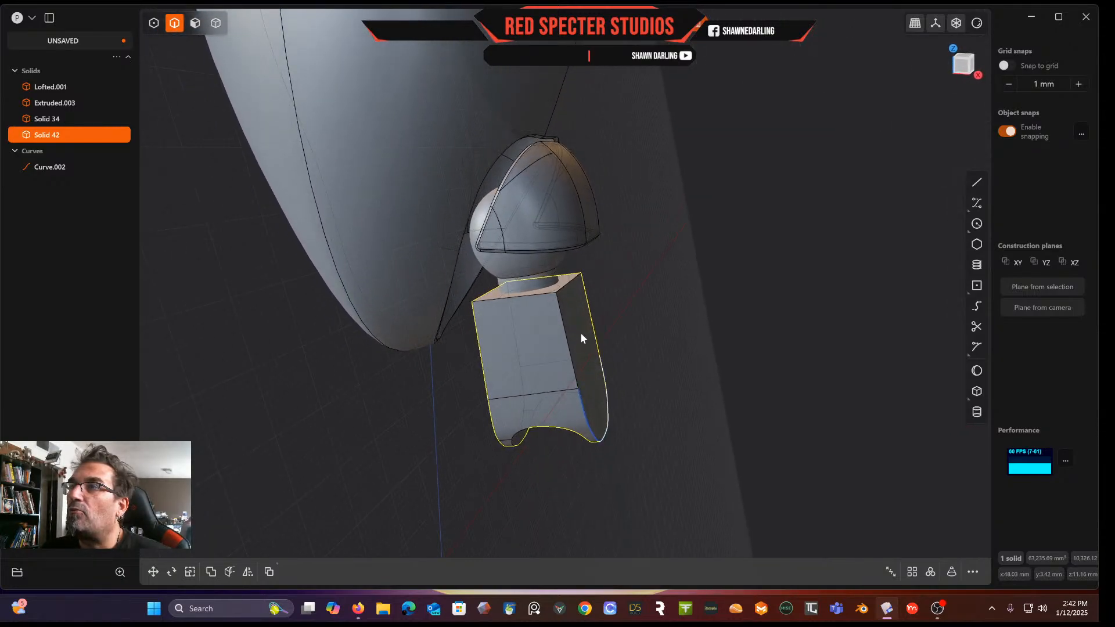
left_click(564, 336)
key("f")
left_click(479, 340)
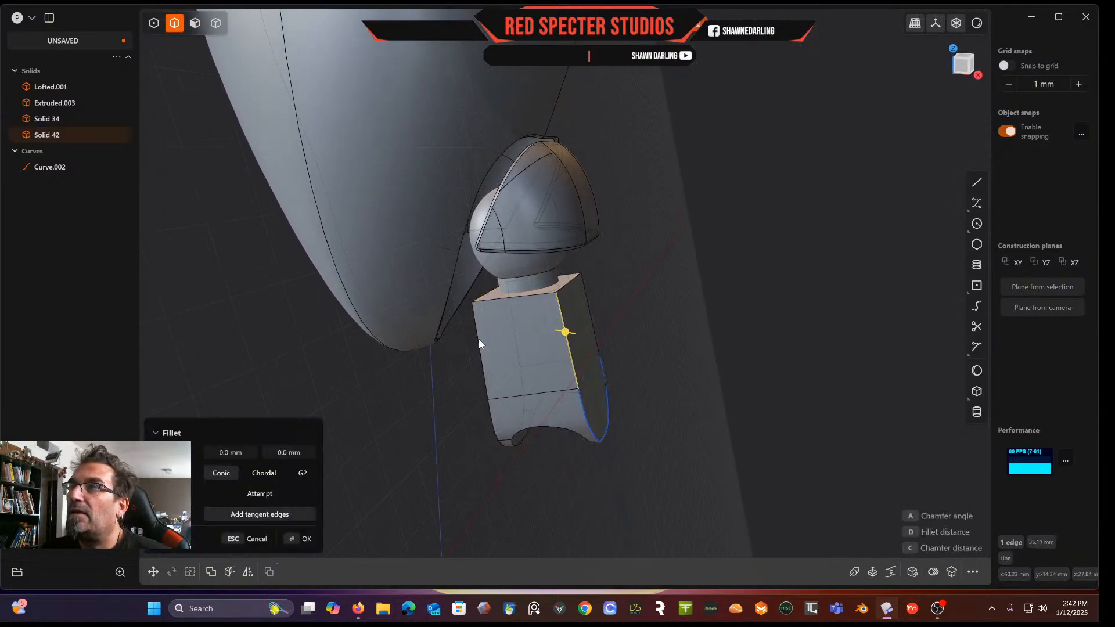
left_click(586, 307)
middle_click_drag(518, 338, 359, 426)
left_click(407, 383)
mouse_move(536, 361)
left_mouse_down()
mouse_move(523, 356)
mouse_move(545, 361)
mouse_move(541, 373)
left_mouse_up()
middle_click_drag(570, 346, 352, 317)
key("Escape")
In side view, draw a polyline from the middle of the block's side extending past its right edge
left_click(729, 459)
middle_click_drag(729, 459, 670, 474)
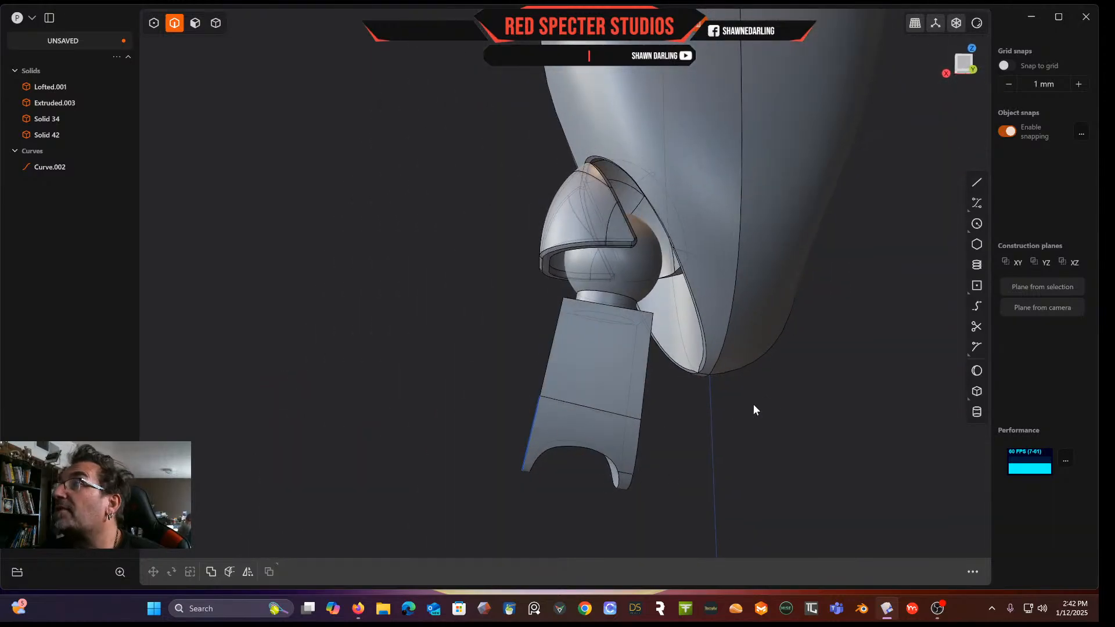
left_click(964, 64)
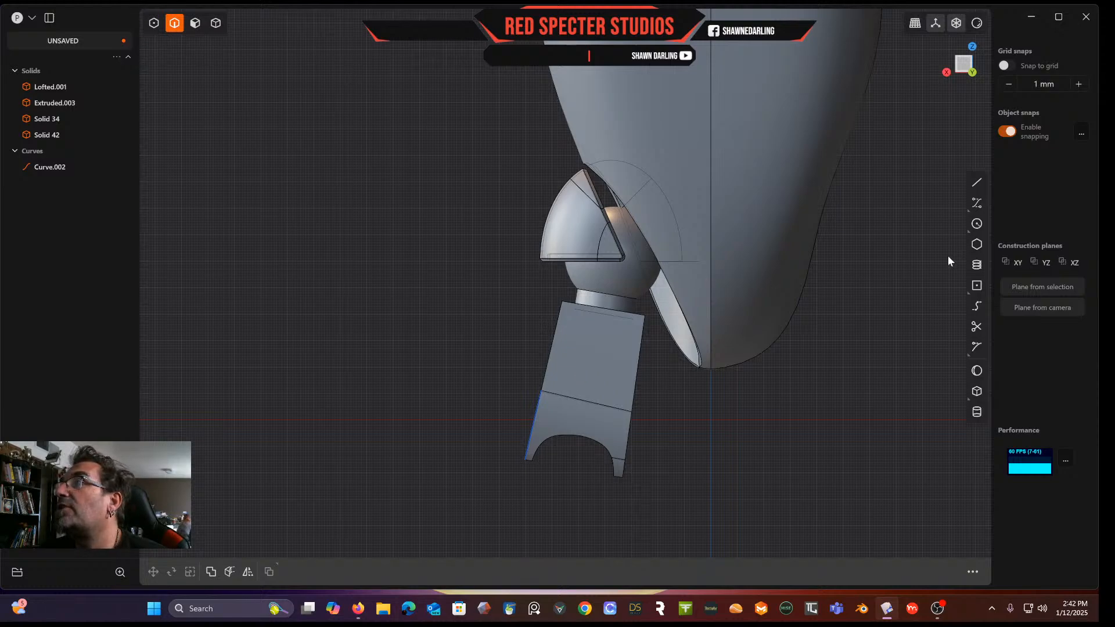
left_click(981, 185)
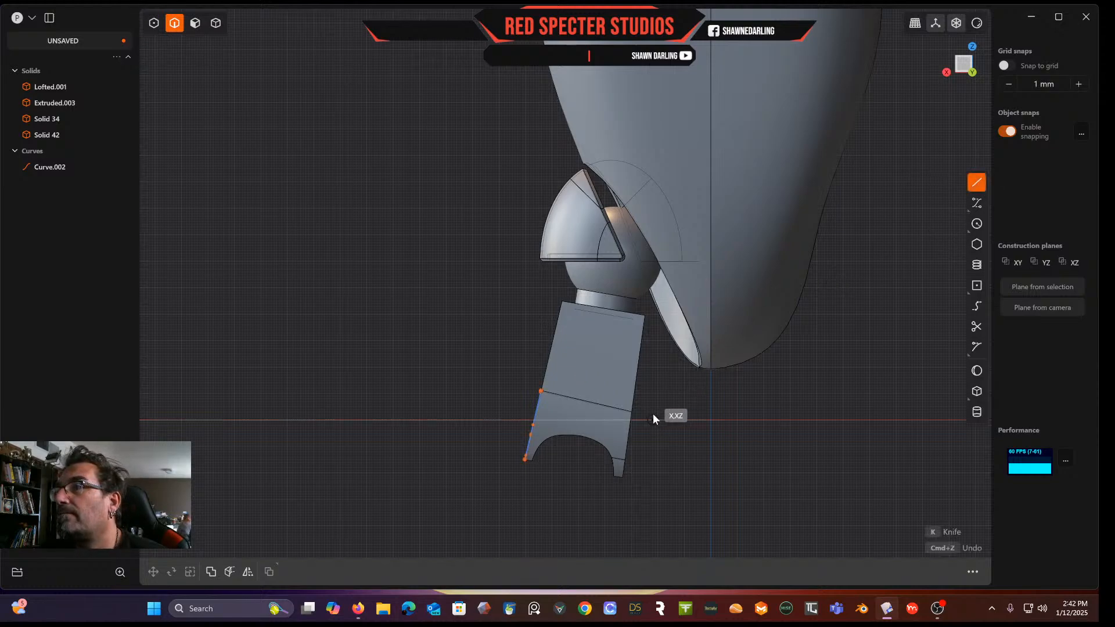
left_click(586, 402)
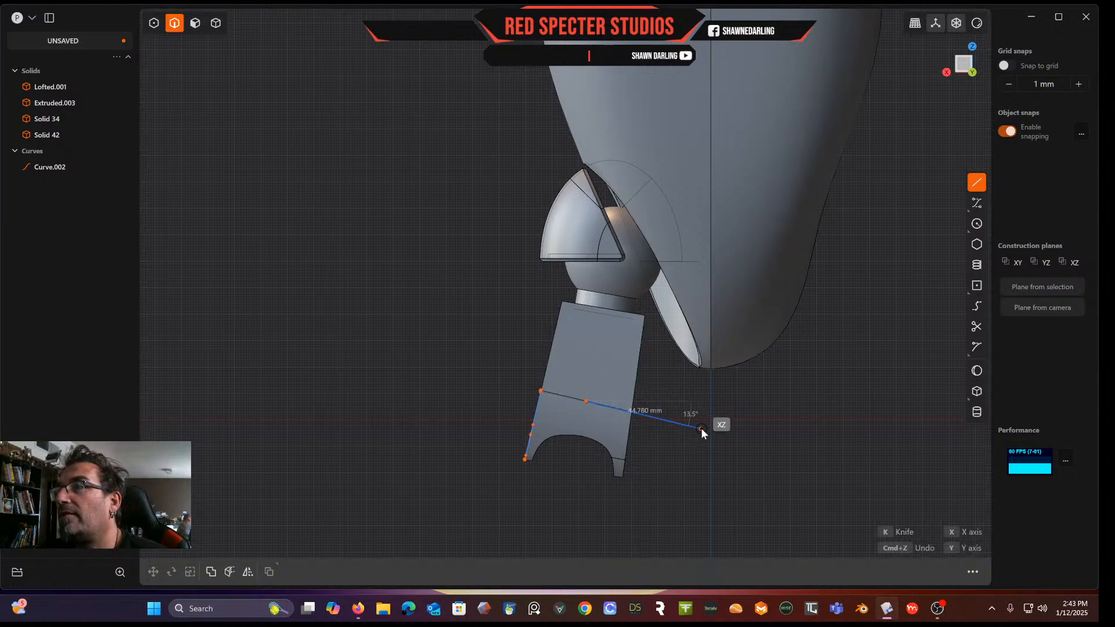
left_click(632, 411)
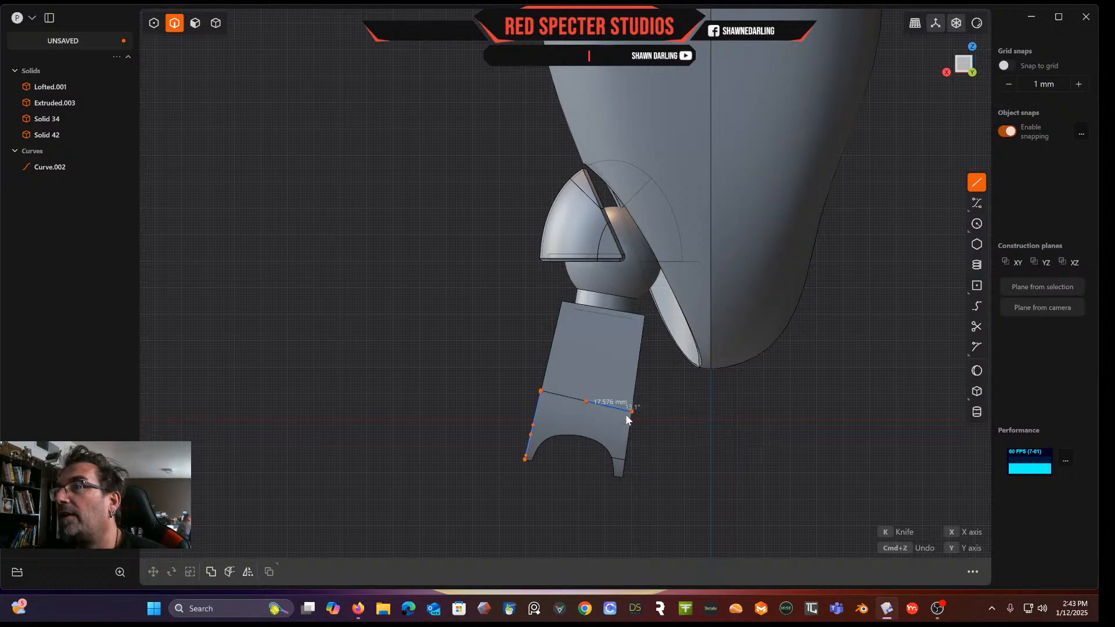
left_click(691, 431)
key("Return")
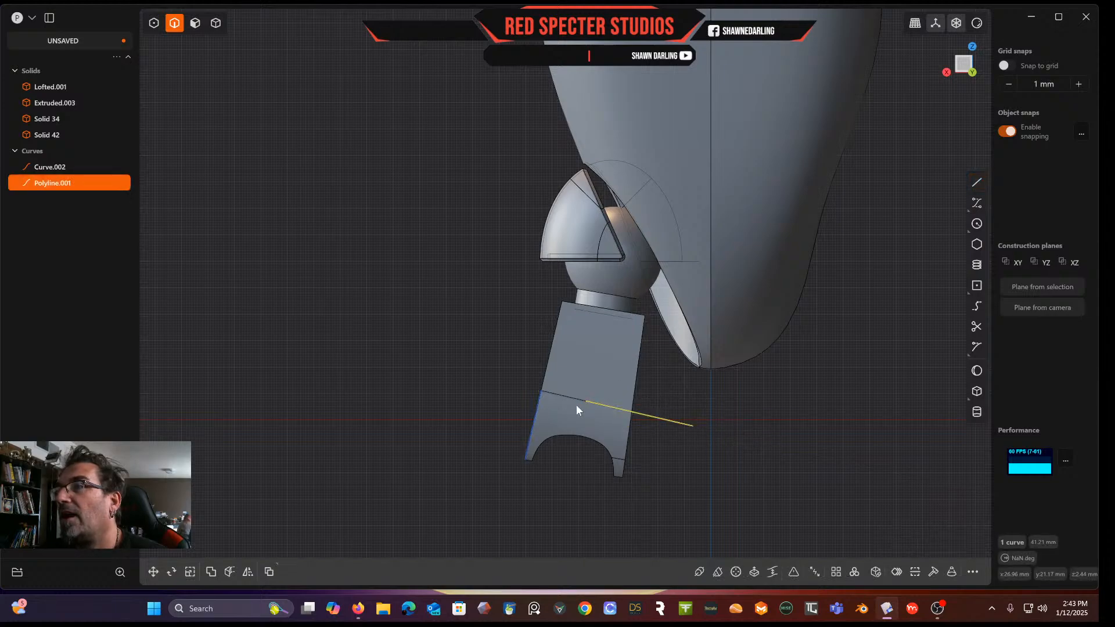
Draw a line from the polyline's midpoint extending past the block's left edge and join both into one curve
left_click(978, 182)
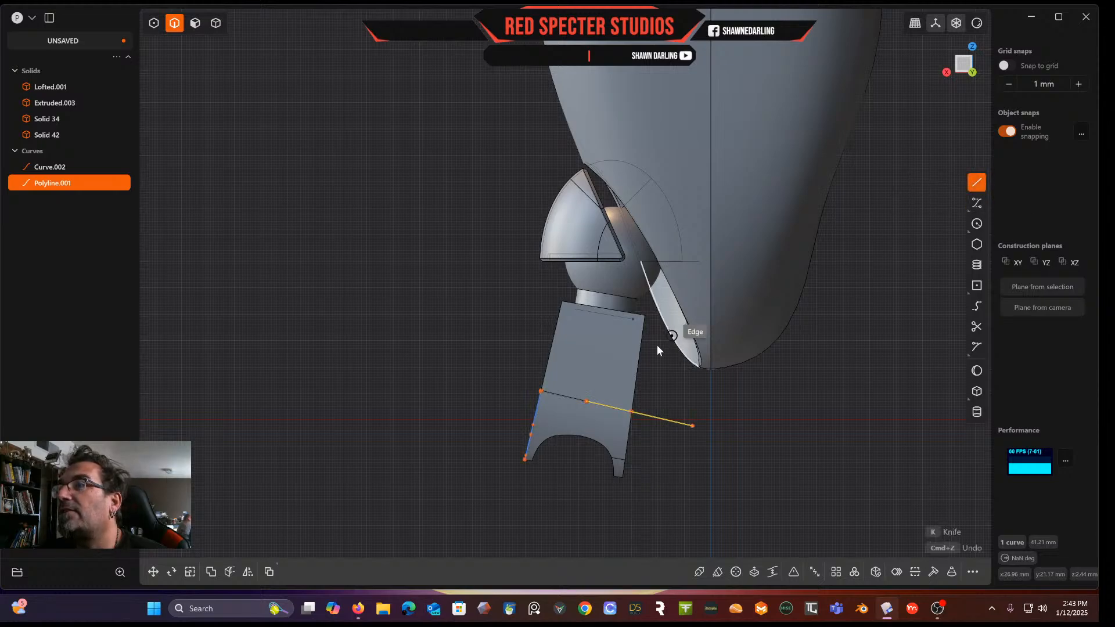
left_click(587, 402)
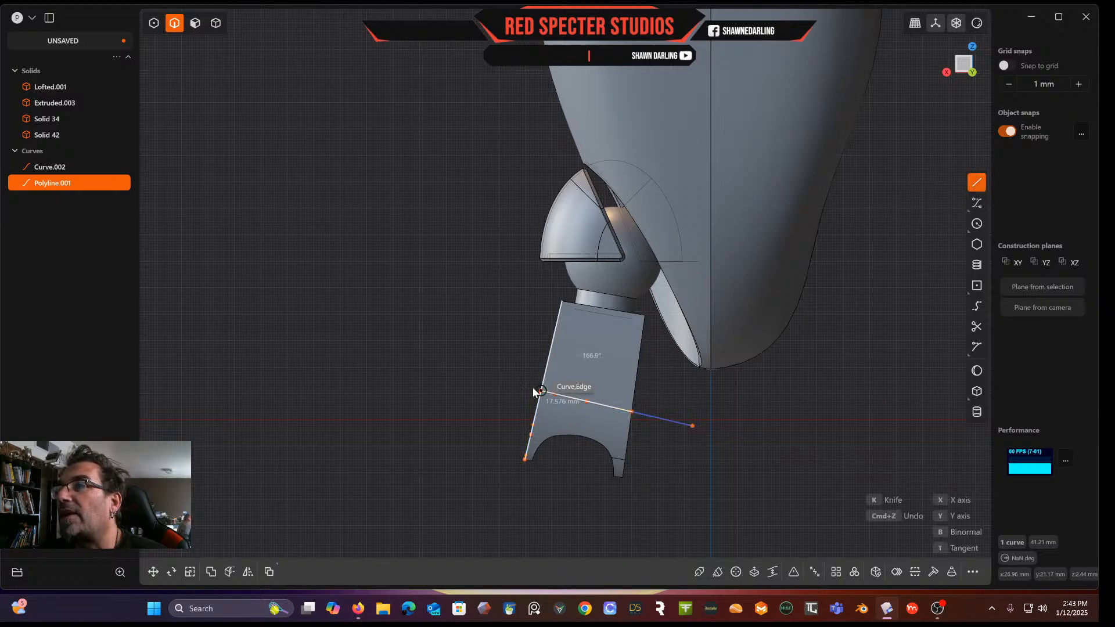
left_click(488, 380)
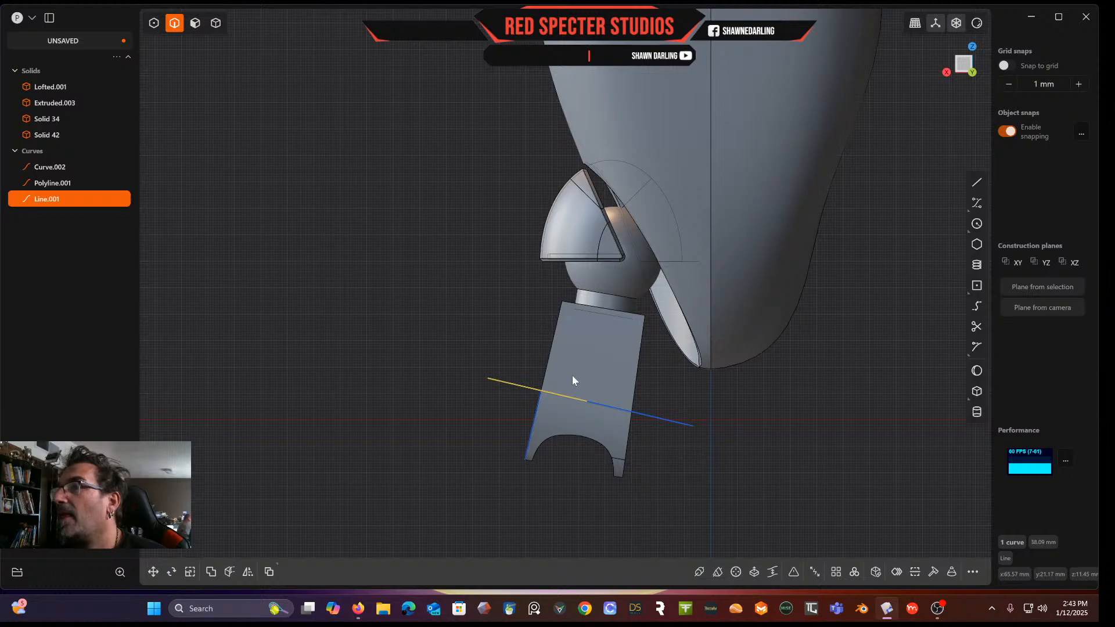
left_click(659, 418)
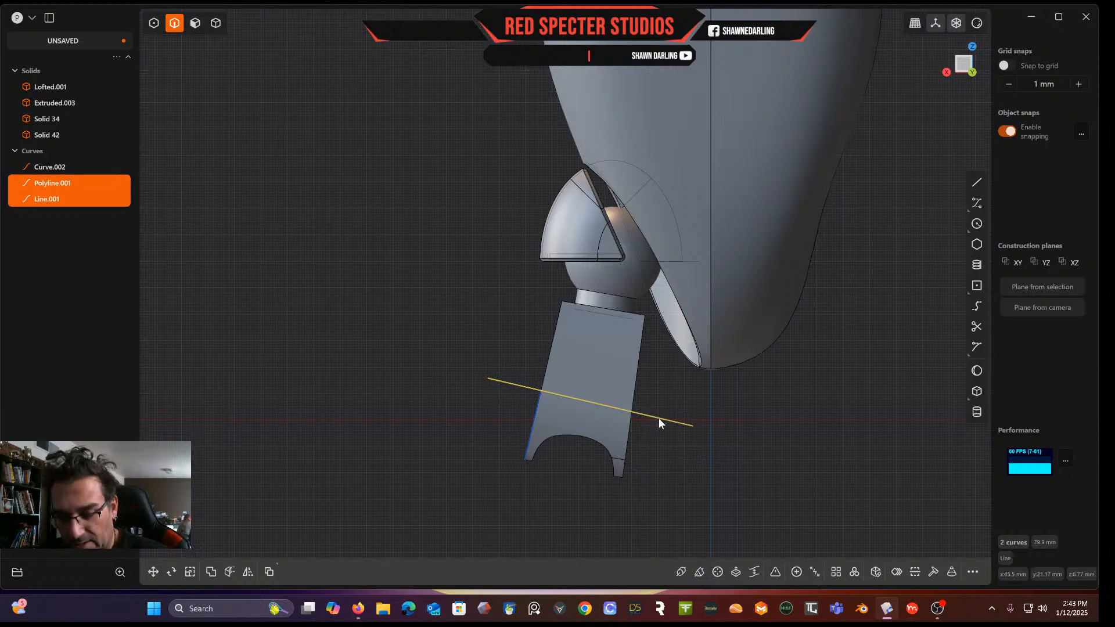
left_click(659, 419, "shift")
middle_click_drag(590, 409, 635, 433)
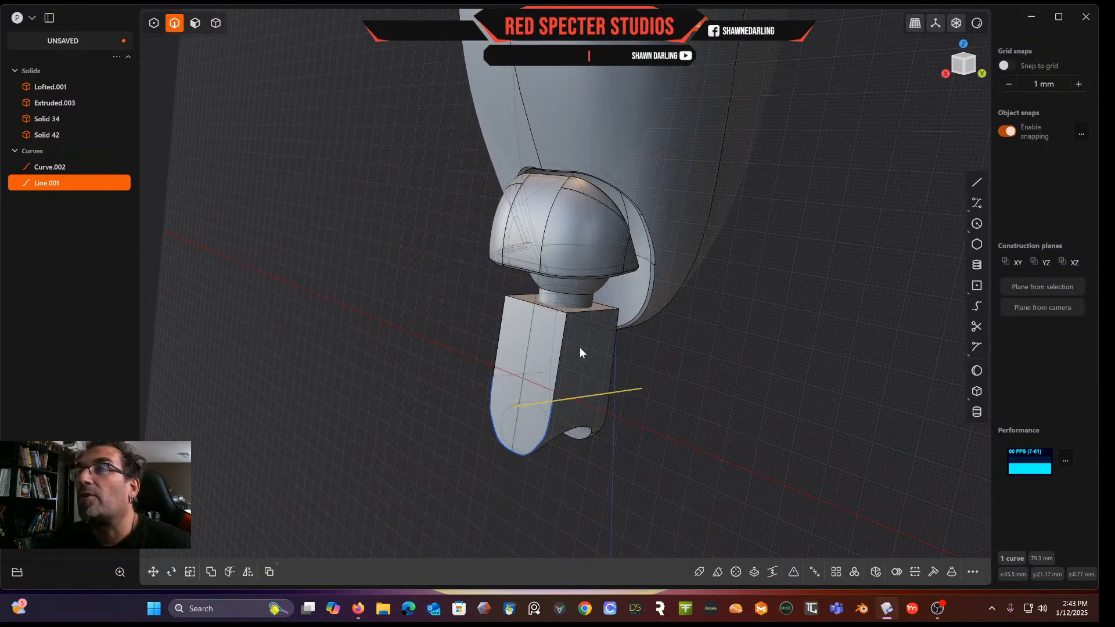
Try to cut the stem block with the joined curve
left_click(213, 24)
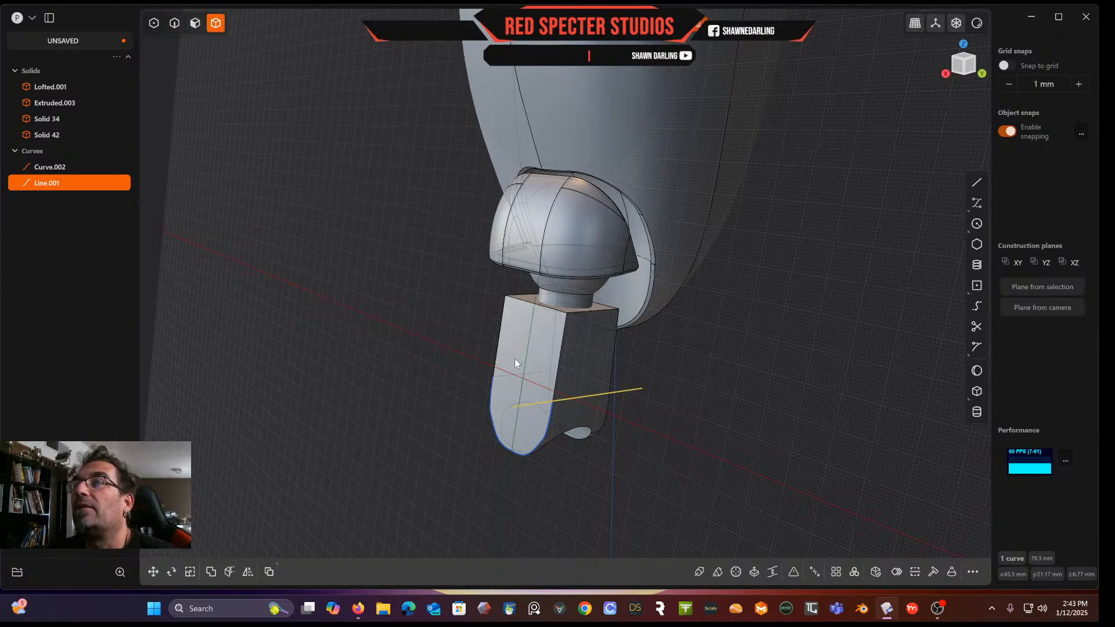
left_click(538, 357)
middle_click_drag(646, 388, 633, 233)
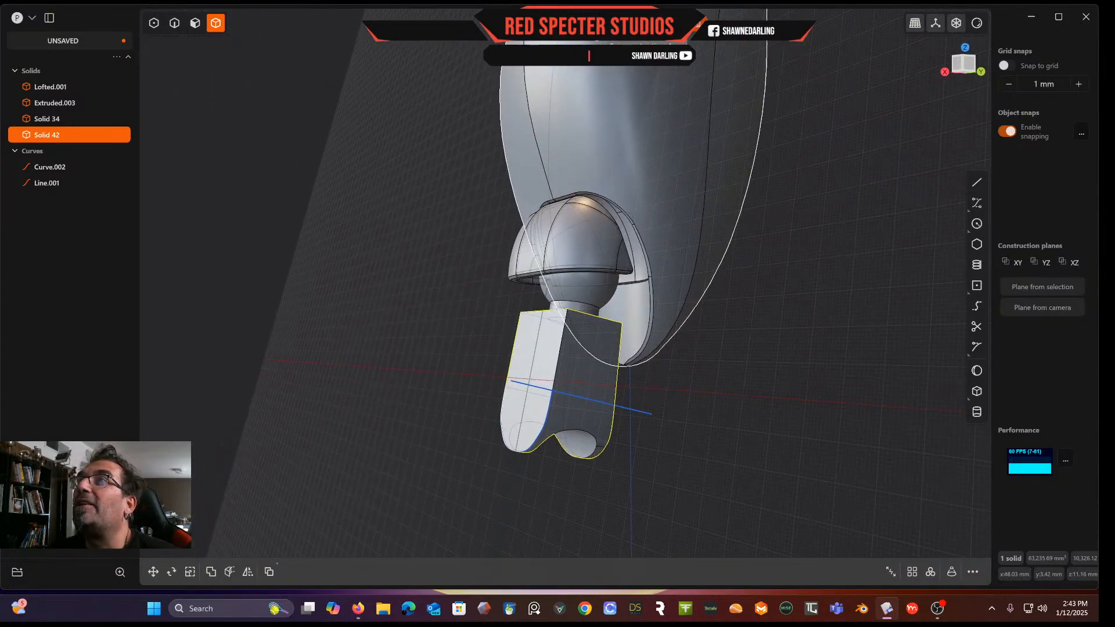
left_click(690, 24)
middle_click_drag(576, 289, 608, 379)
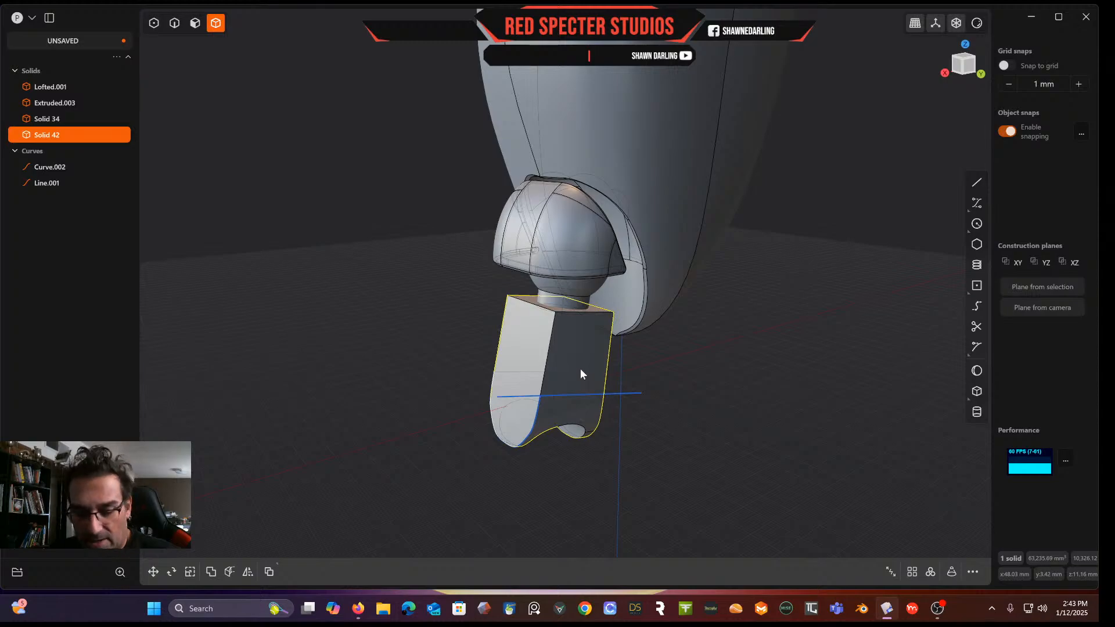
key("c")
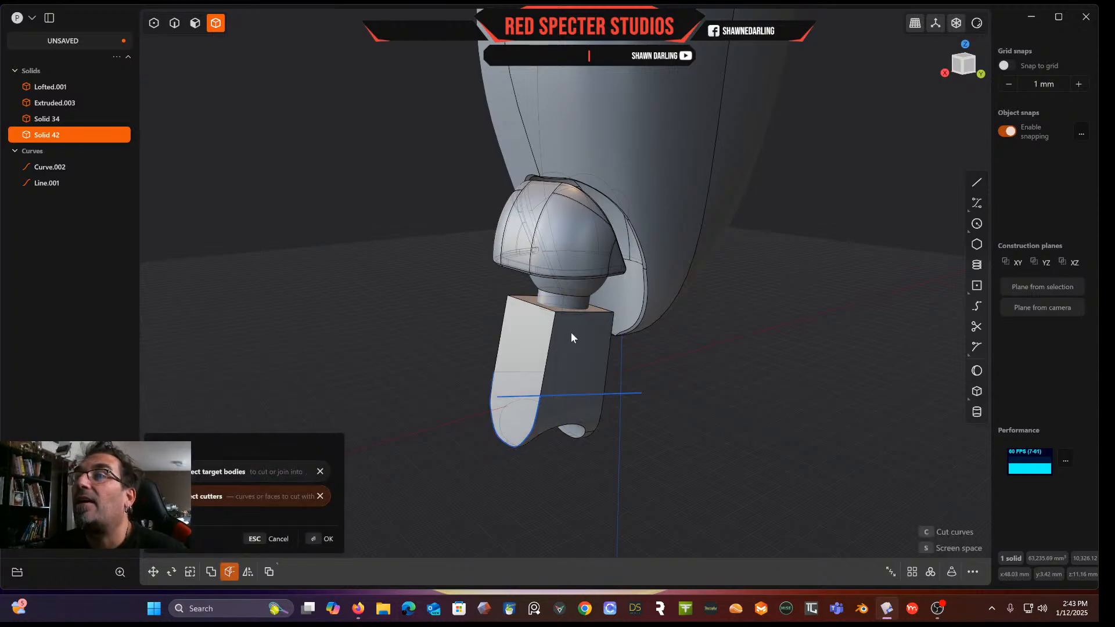
left_click(613, 392)
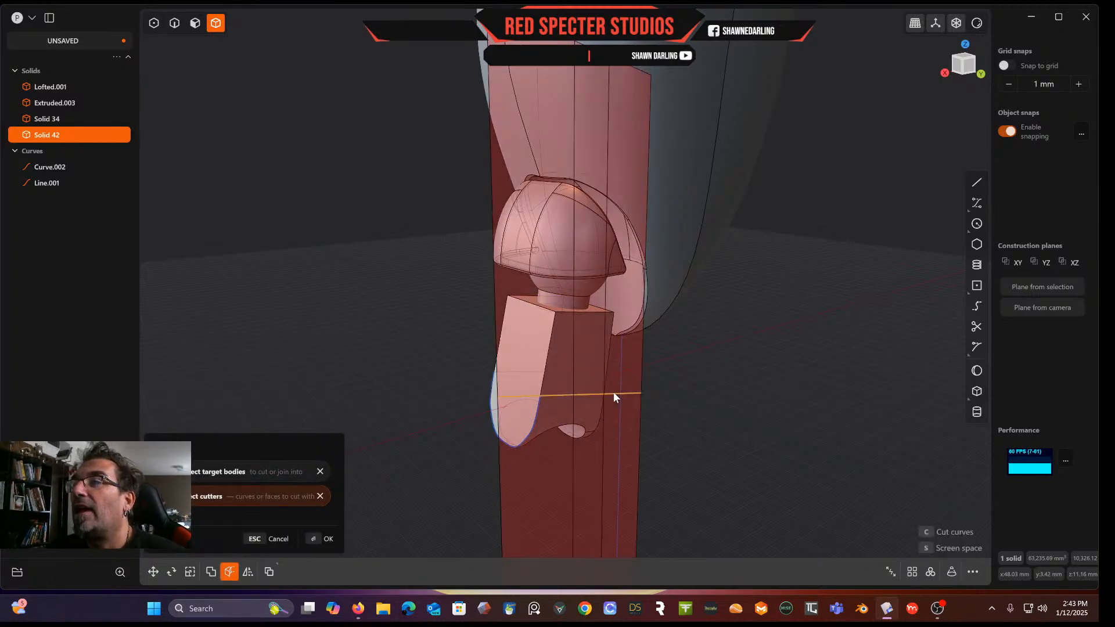
key("Return")
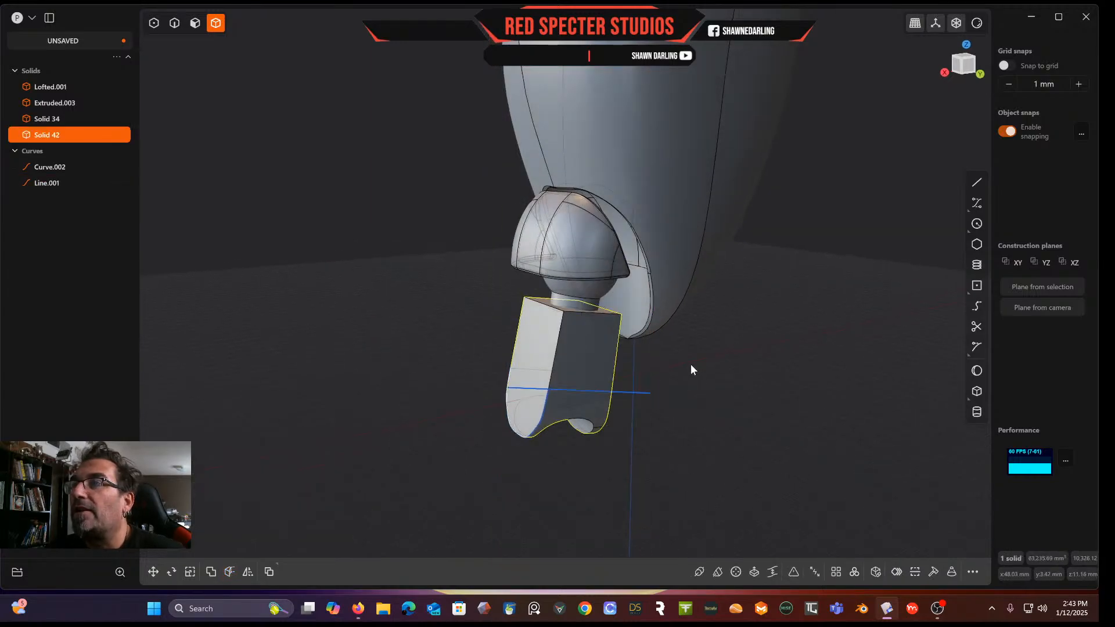
In side view, cut the stem block with the joined curve, splitting it into upper and lower pieces
middle_click_drag(691, 364, 644, 342)
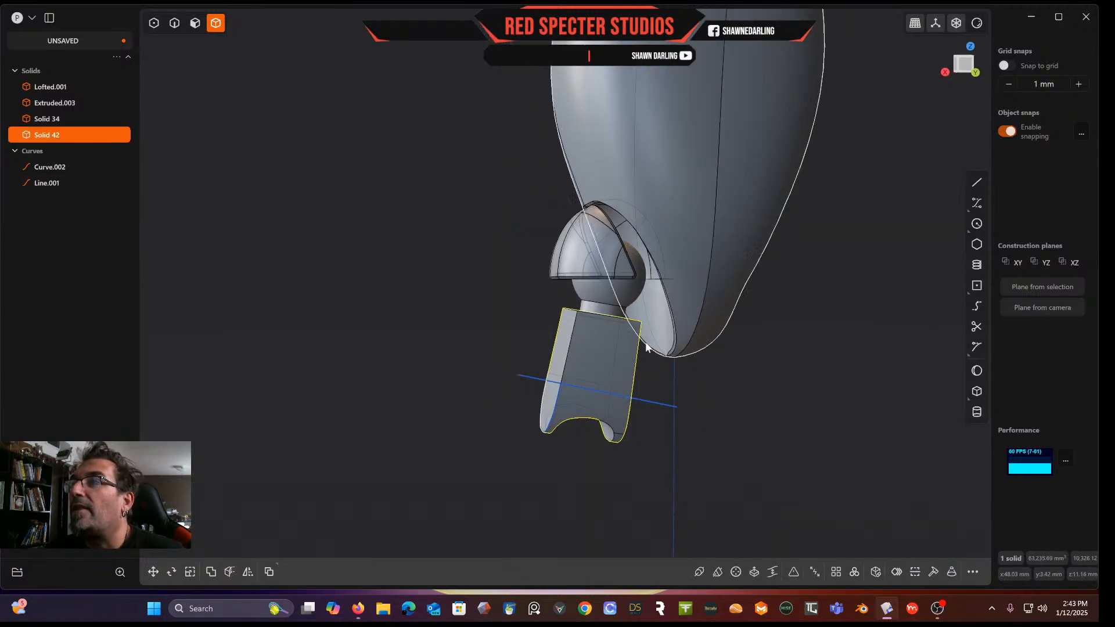
left_click(963, 64)
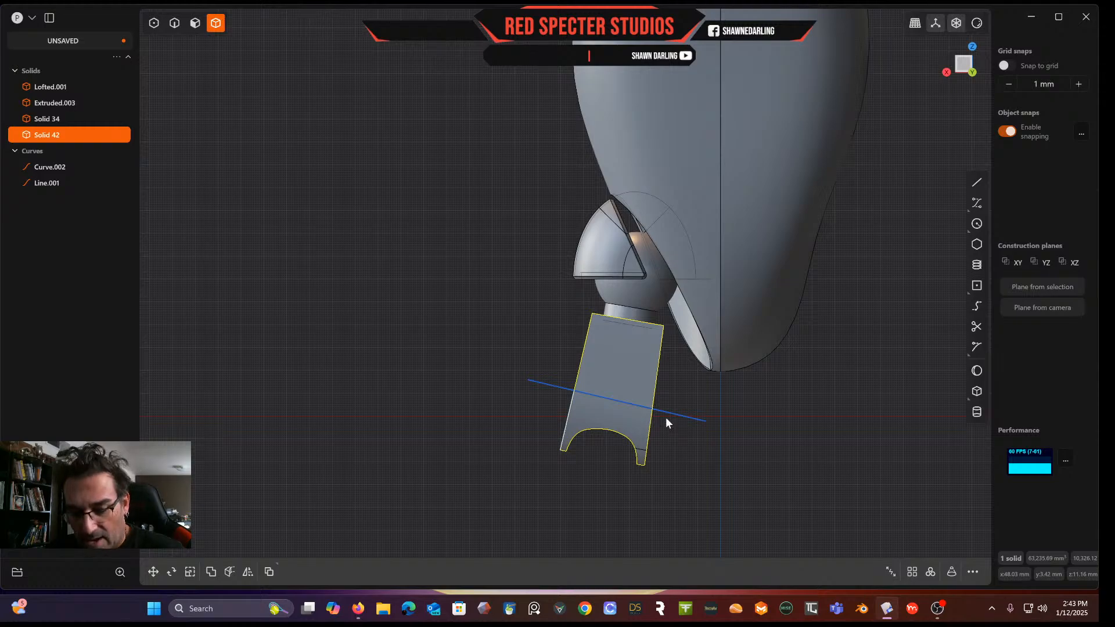
key("x")
left_click(690, 418)
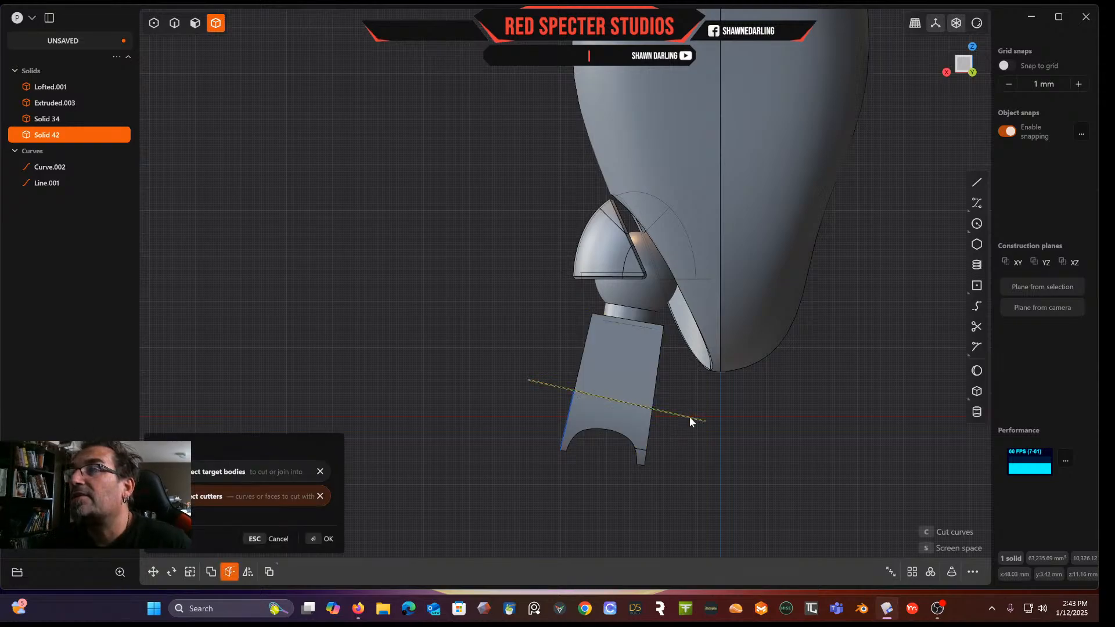
key("Return")
Remove the joined curve and the line used for the cut
middle_click_drag(690, 418, 643, 423)
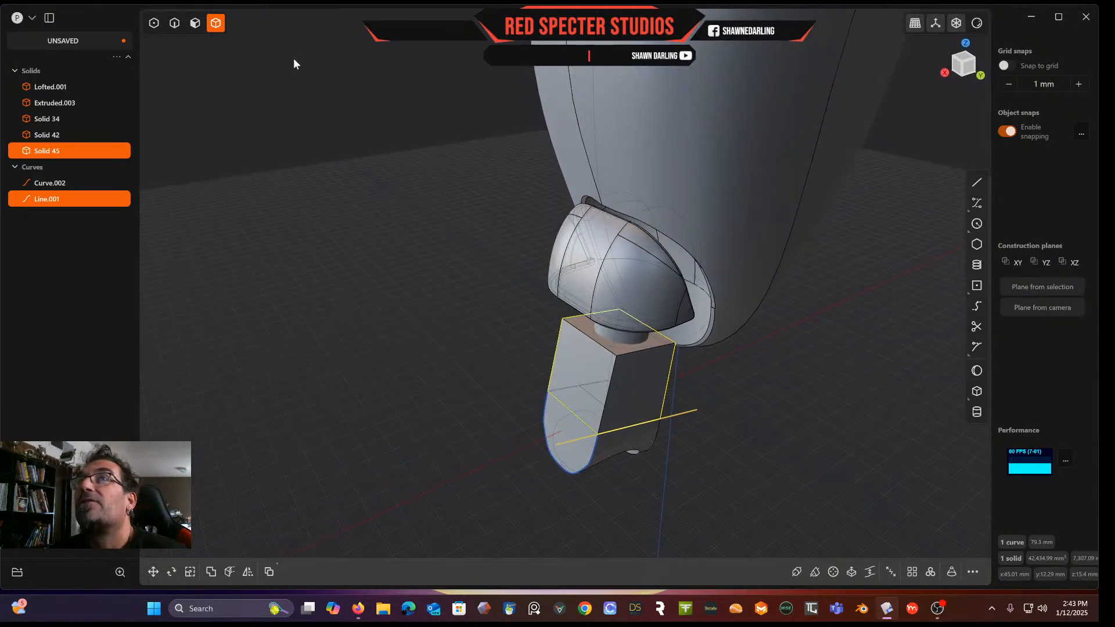
left_click(76, 181)
left_click(67, 200, "shift")
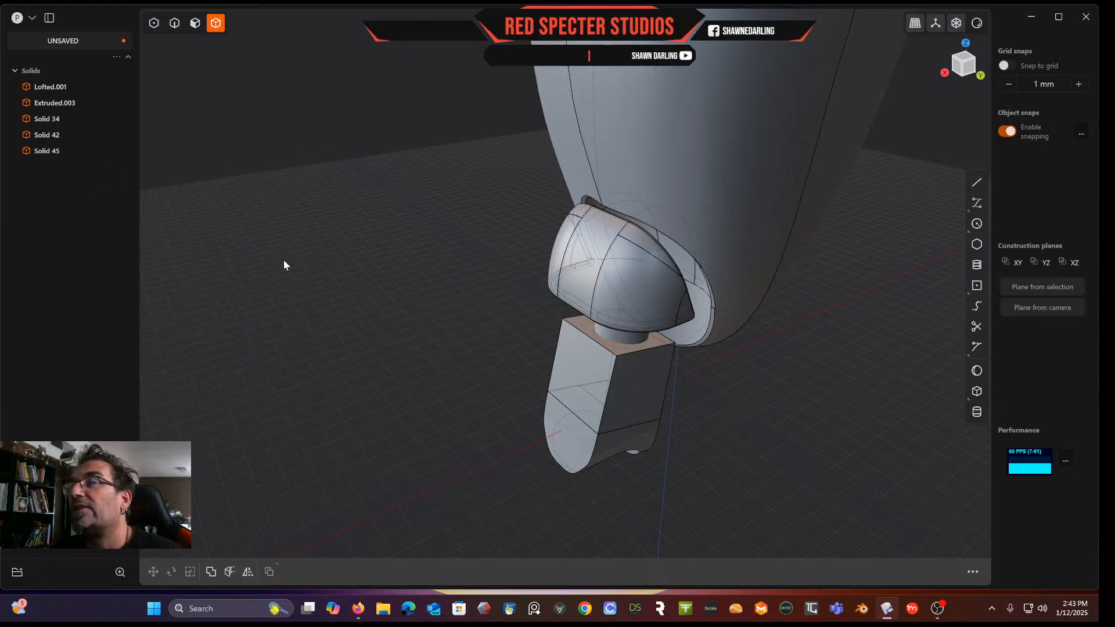
Fillet the four vertical edges of the upper stem piece
scroll(273, 259, "up", 5)
middle_click_drag(429, 294, 244, 183, "shift")
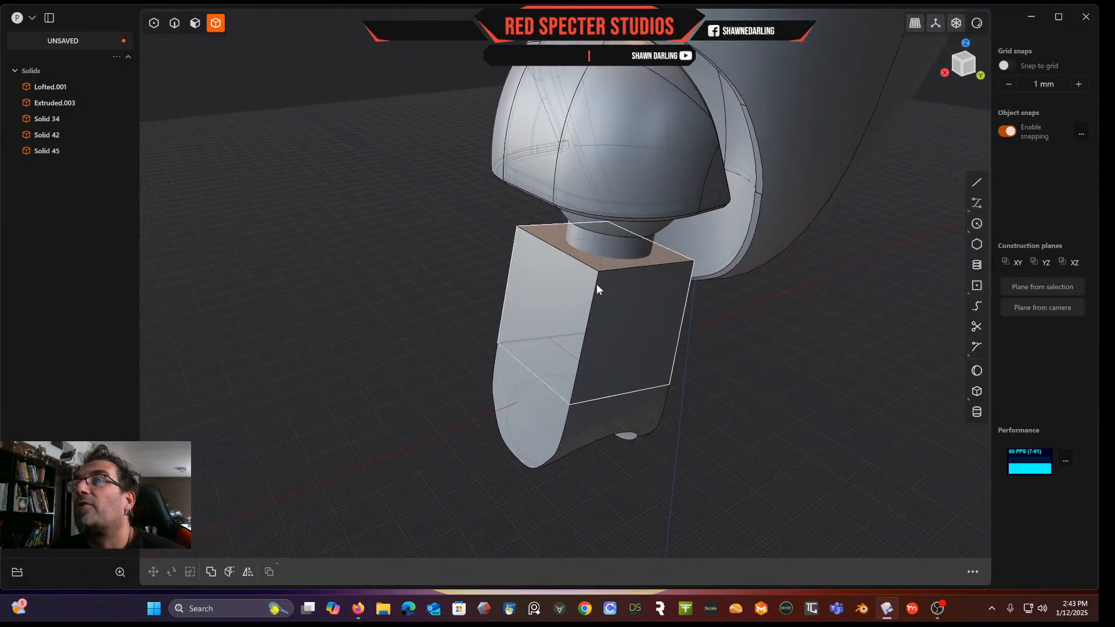
left_click(175, 25)
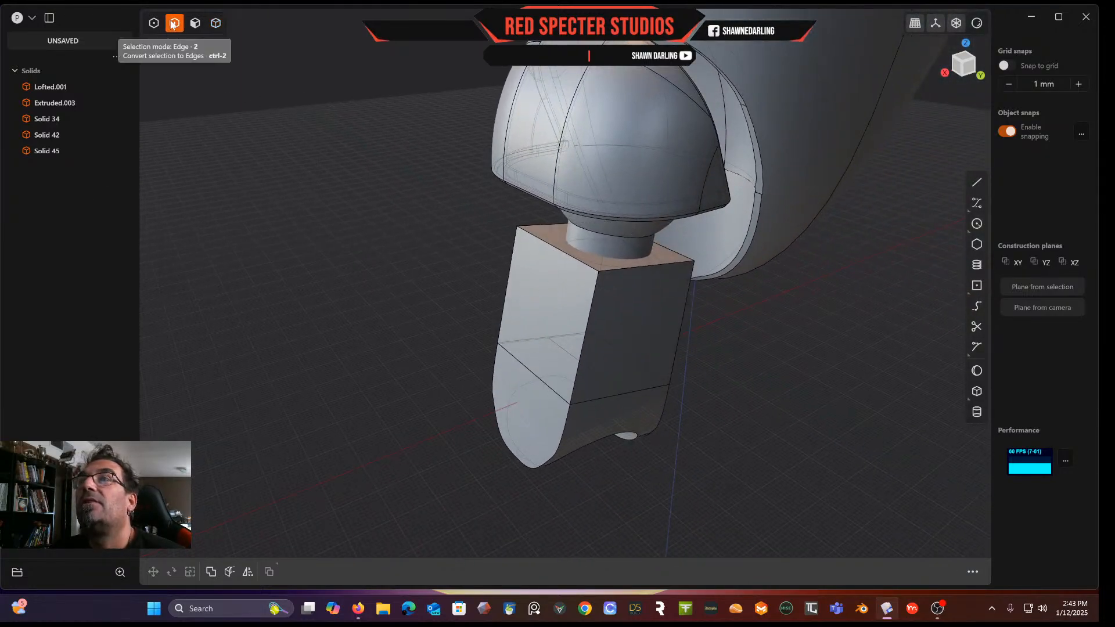
left_click(593, 290)
key("f")
left_click(513, 270)
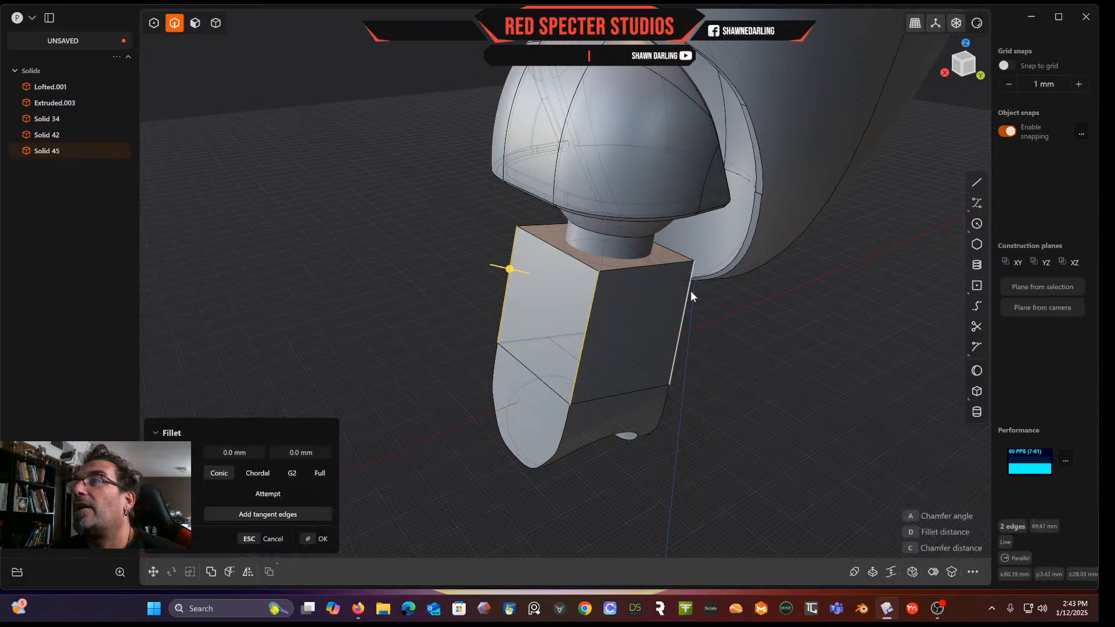
left_click(681, 298)
left_click(597, 287)
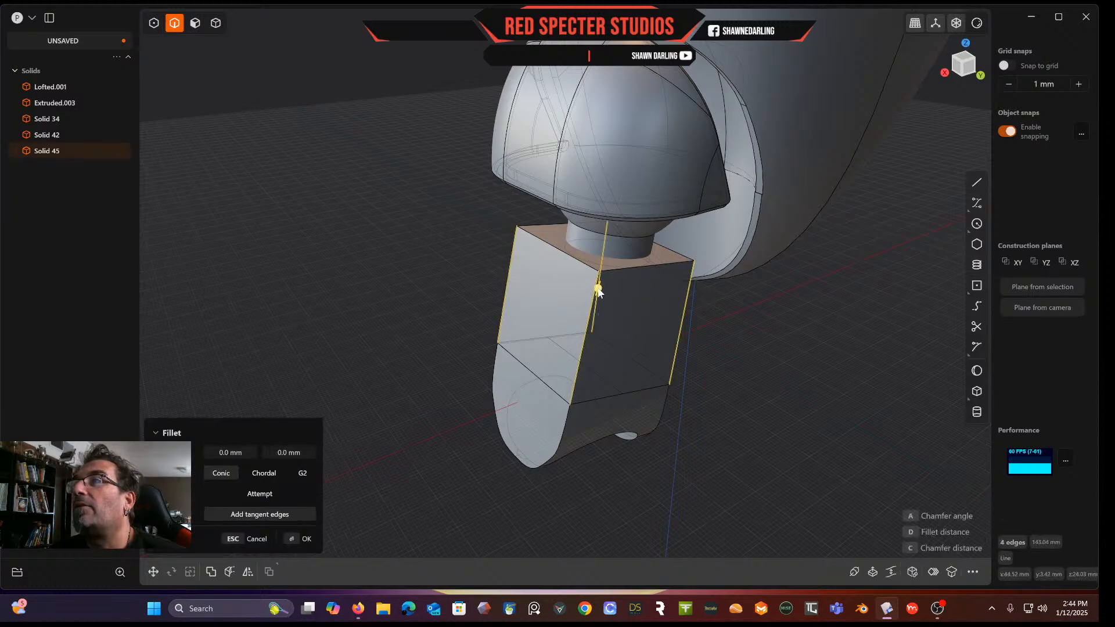
left_click_drag(597, 287, 603, 277)
middle_click_drag(584, 289, 613, 276)
middle_click_drag(541, 289, 560, 292)
middle_click_drag(535, 249, 482, 320)
key("Return")
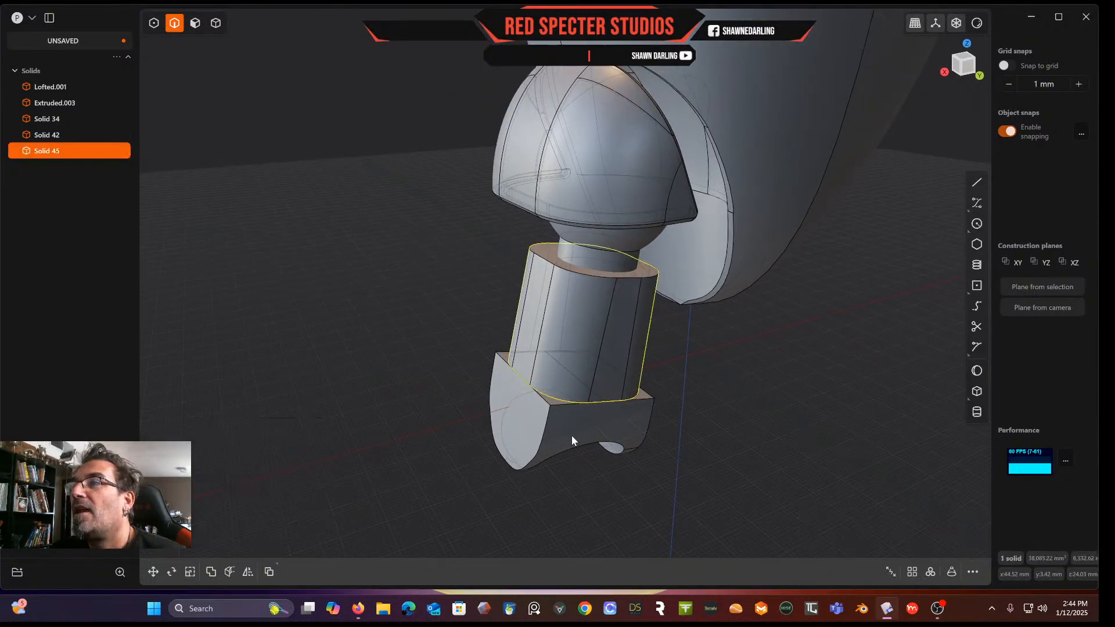
Fillet the front vertical corner edge of the lower piece at about 7.13 mm
left_click(545, 425)
key("b")
left_click_drag(545, 425, 543, 443)
mouse_move(543, 443)
middle_mouse_down()
mouse_move(511, 339)
mouse_move(582, 431)
mouse_move(538, 459)
middle_mouse_up()
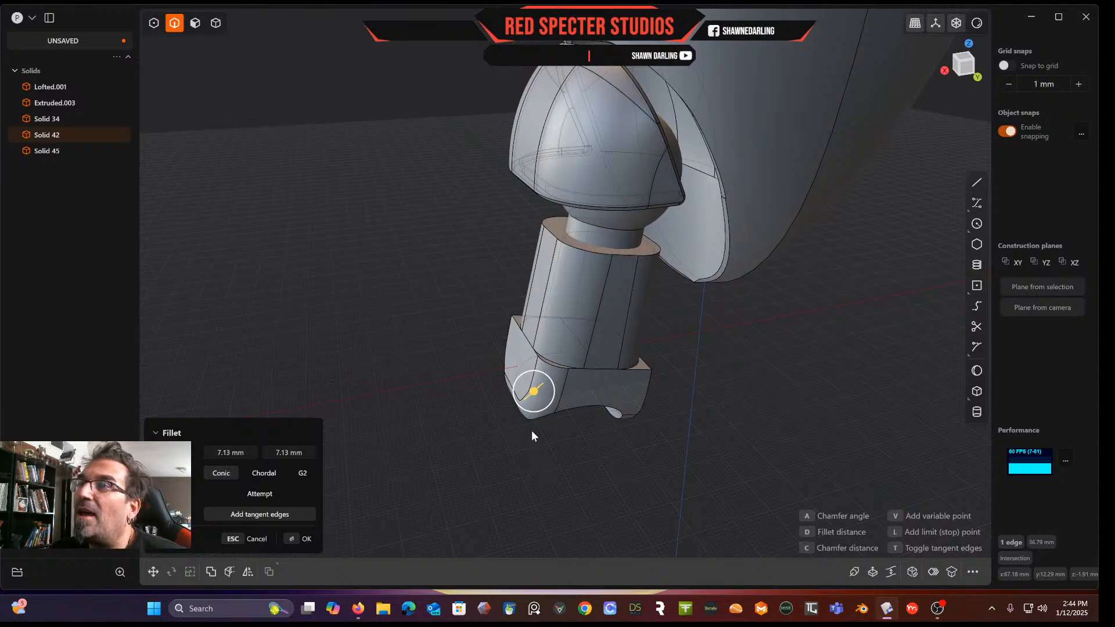
key("Return")
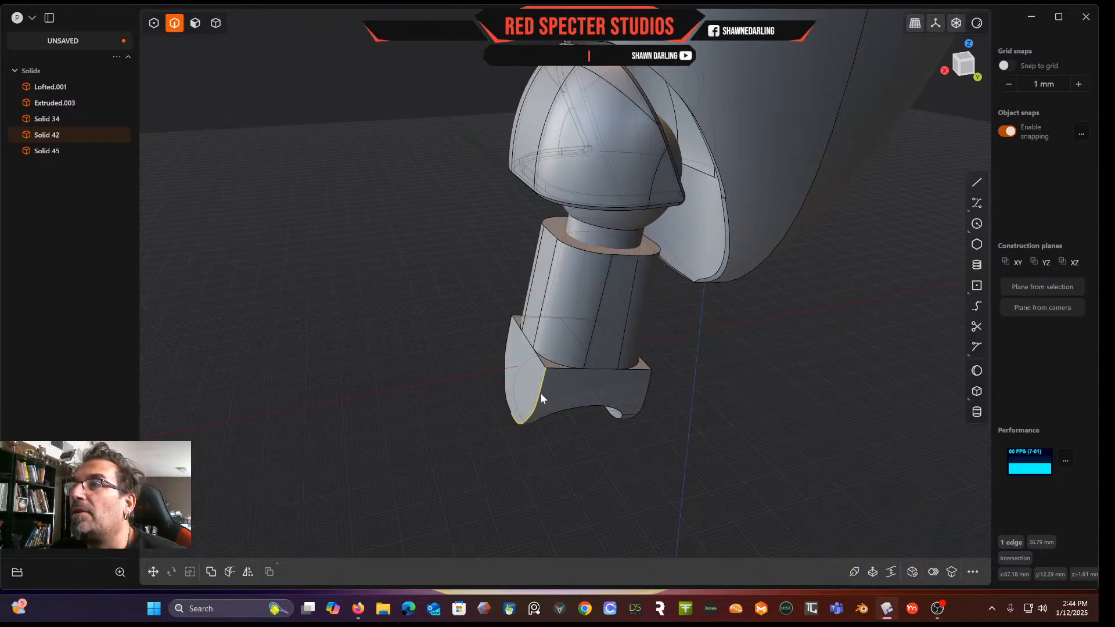
key("f")
left_click_drag(531, 418, 524, 428)
key("Return")
Fillet the lower piece's bottom corner edge at 3.36 mm
middle_click_drag(558, 453, 426, 427)
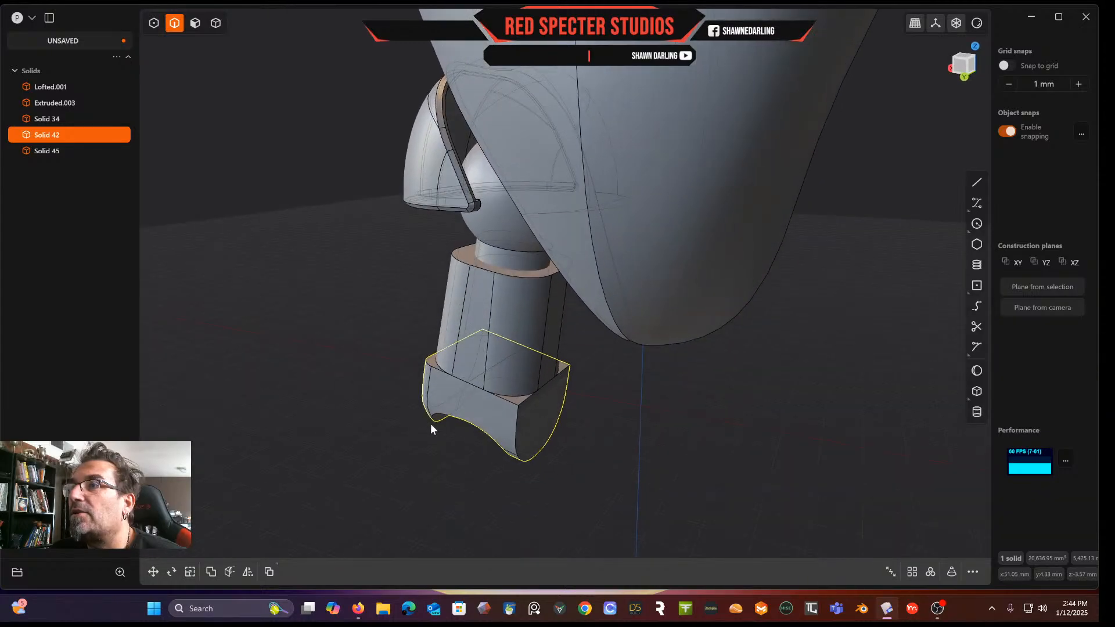
left_click(517, 440)
key("f")
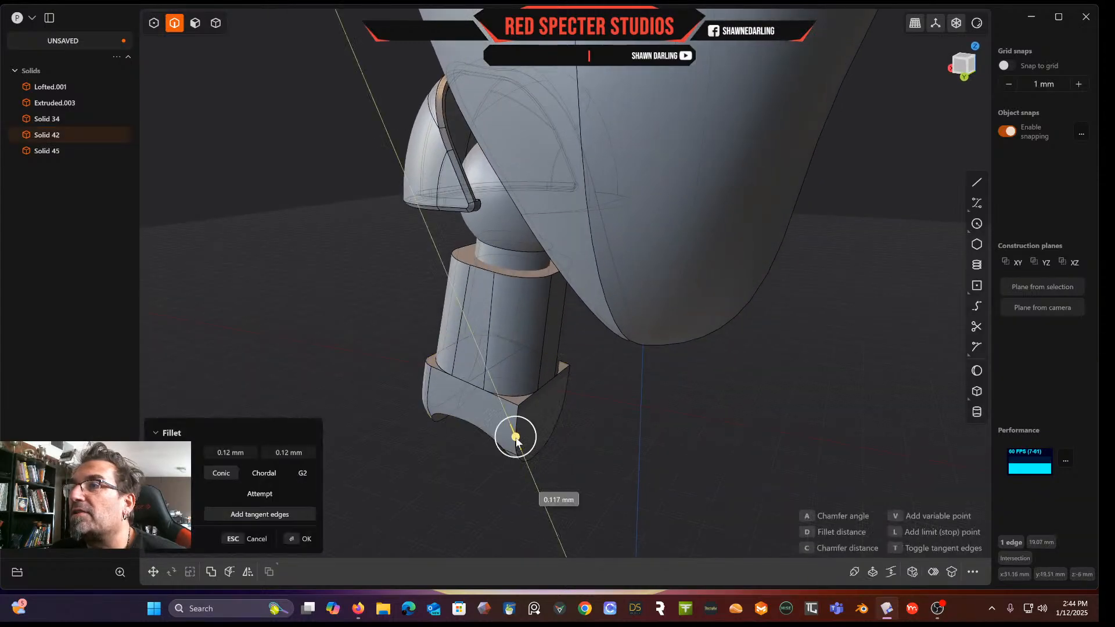
left_click(516, 444)
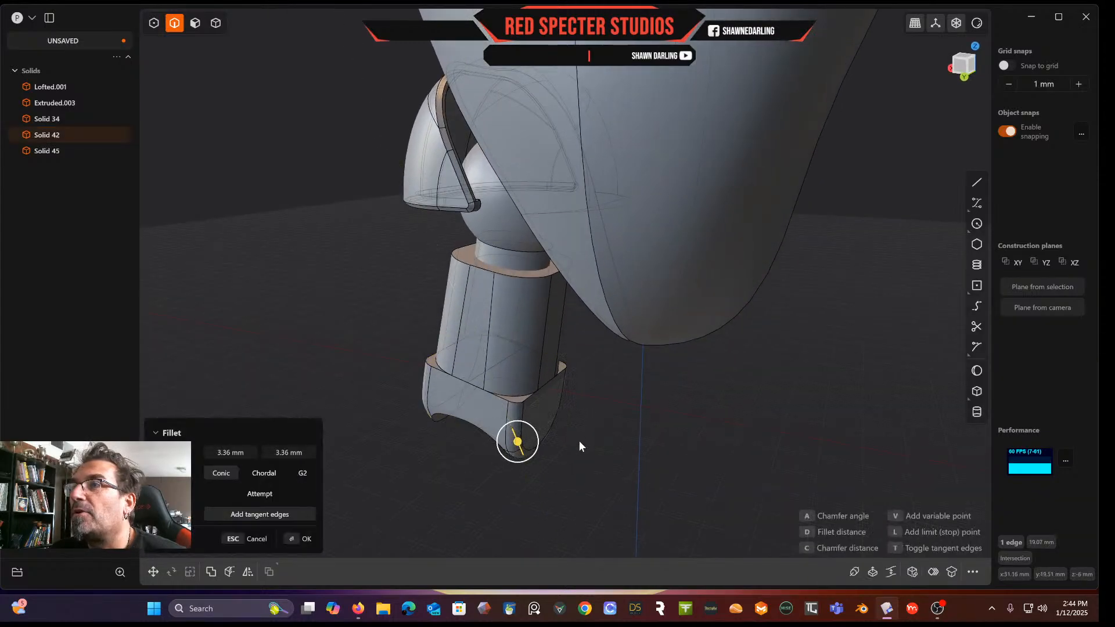
key("Return")
Fillet the top front edge of the lower piece at 2.44 mm
middle_click_drag(579, 442, 652, 433)
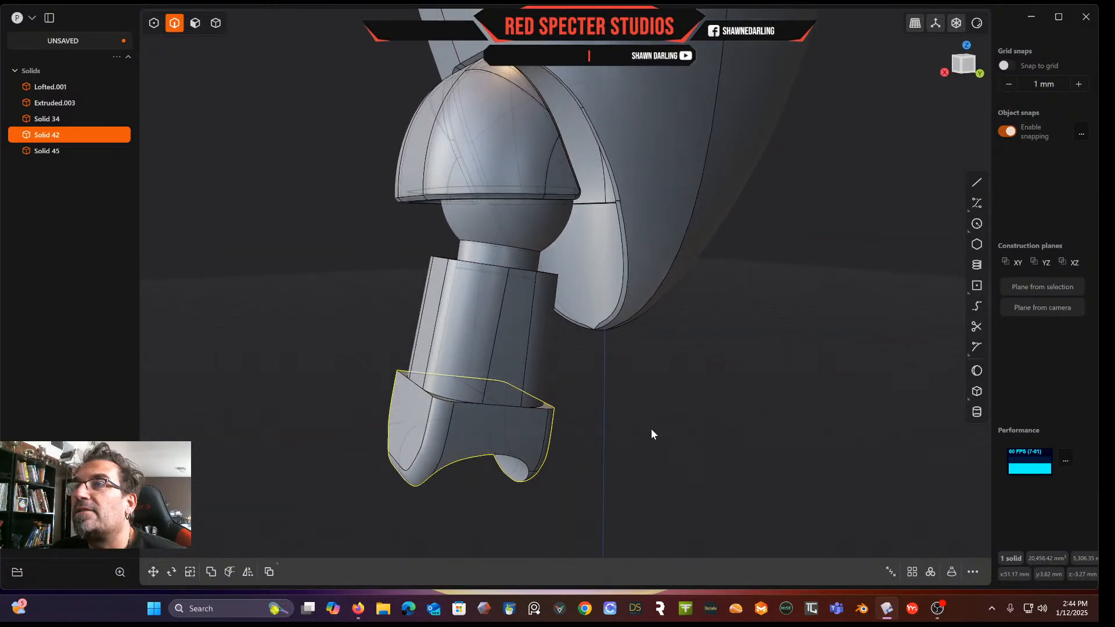
left_click(450, 400)
key("f")
left_click_drag(451, 401, 452, 412)
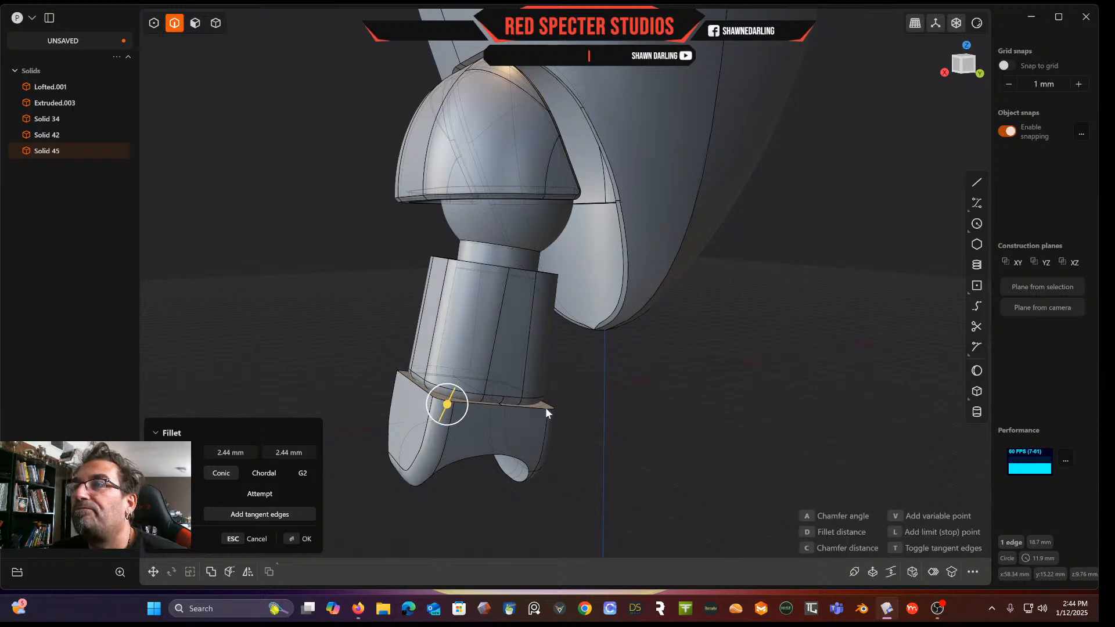
key("Return")
Fillet the lower piece's adjacent top corner edge at 2.48 mm
left_click(553, 411)
key("f")
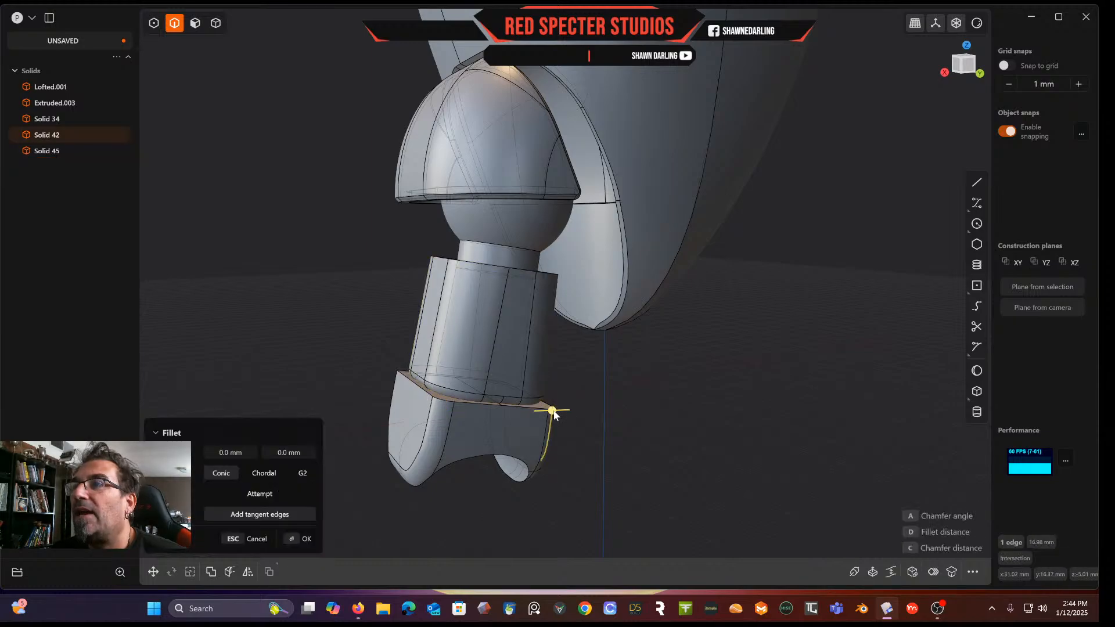
left_click_drag(554, 412, 562, 419)
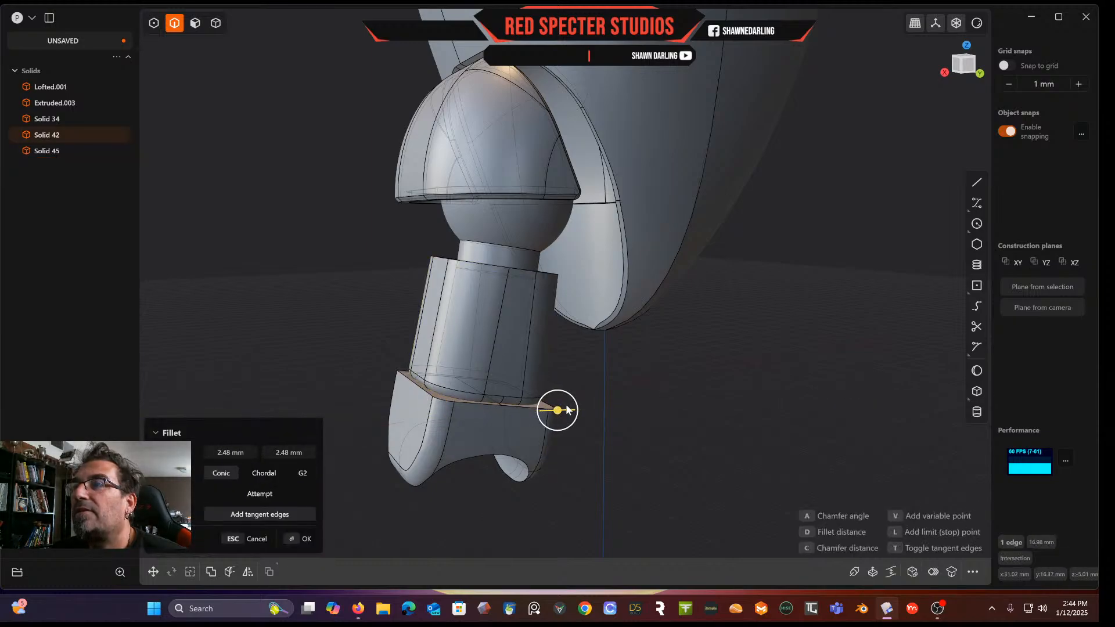
key("Return")
Fillet the small top corner edge of the lower piece at 1.11 mm
left_click(584, 413)
middle_click_drag(584, 412, 572, 432)
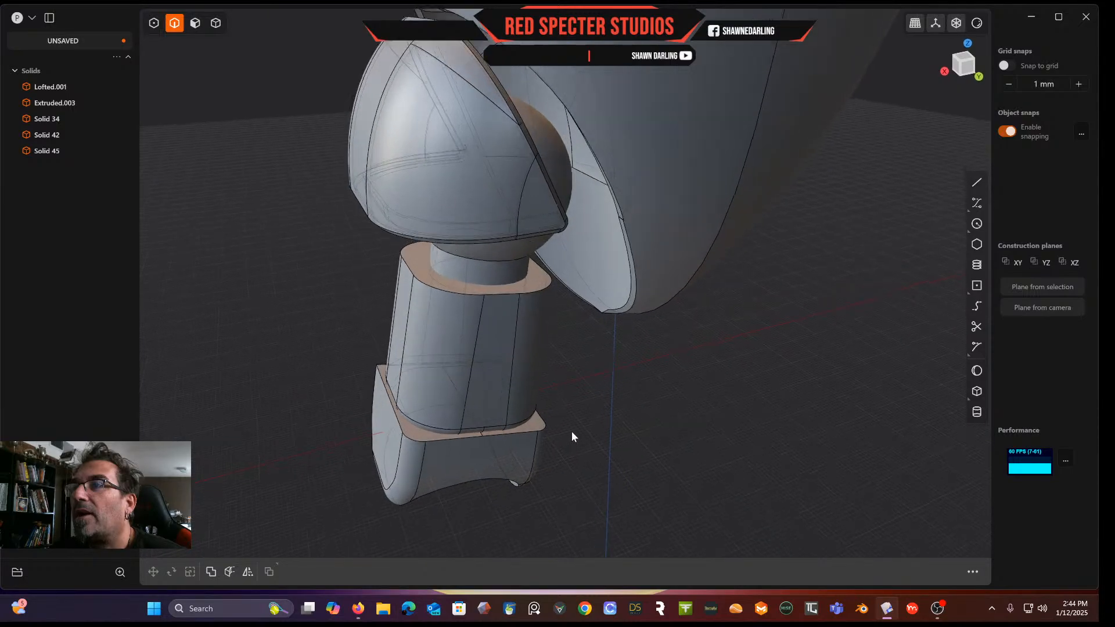
scroll(571, 432, "up", 2)
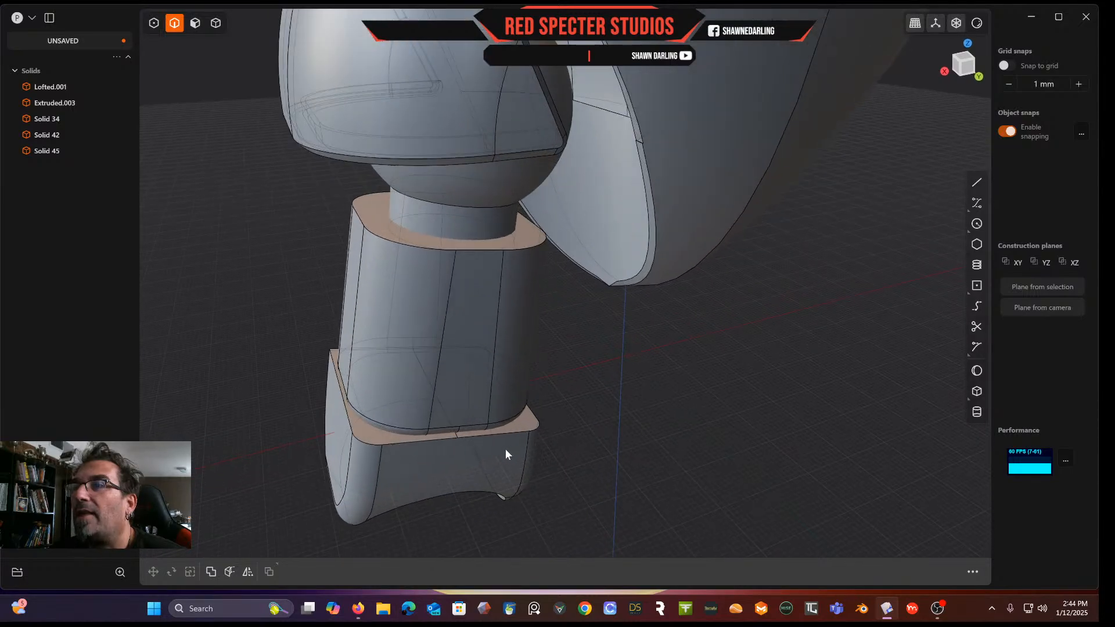
left_click(535, 431)
key("f")
left_click_drag(535, 431, 535, 428)
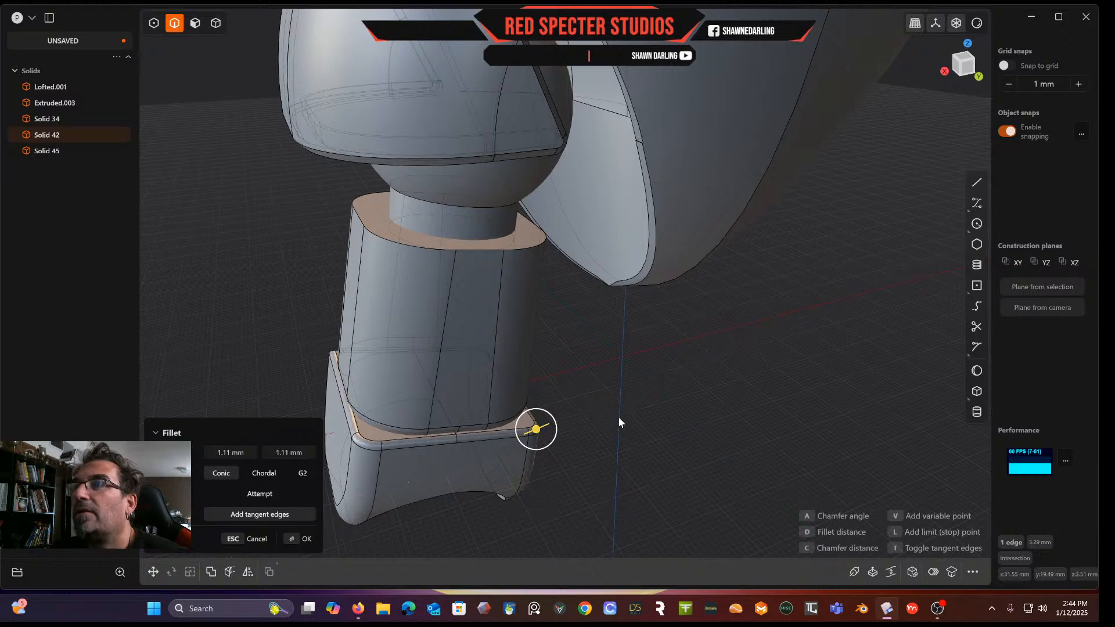
key("Return")
Fillet the top corner edge of the upper stem piece at 1.25 mm
scroll(619, 413, "up", 5)
scroll(660, 433, "down", 3)
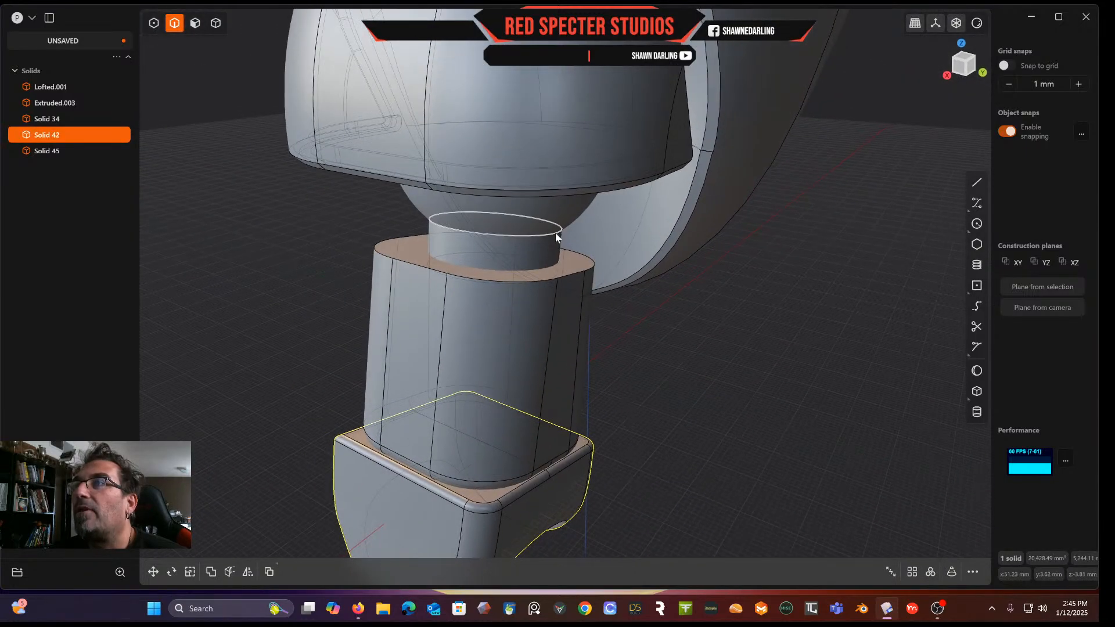
left_click(594, 268)
key("f")
left_click_drag(594, 271, 601, 268)
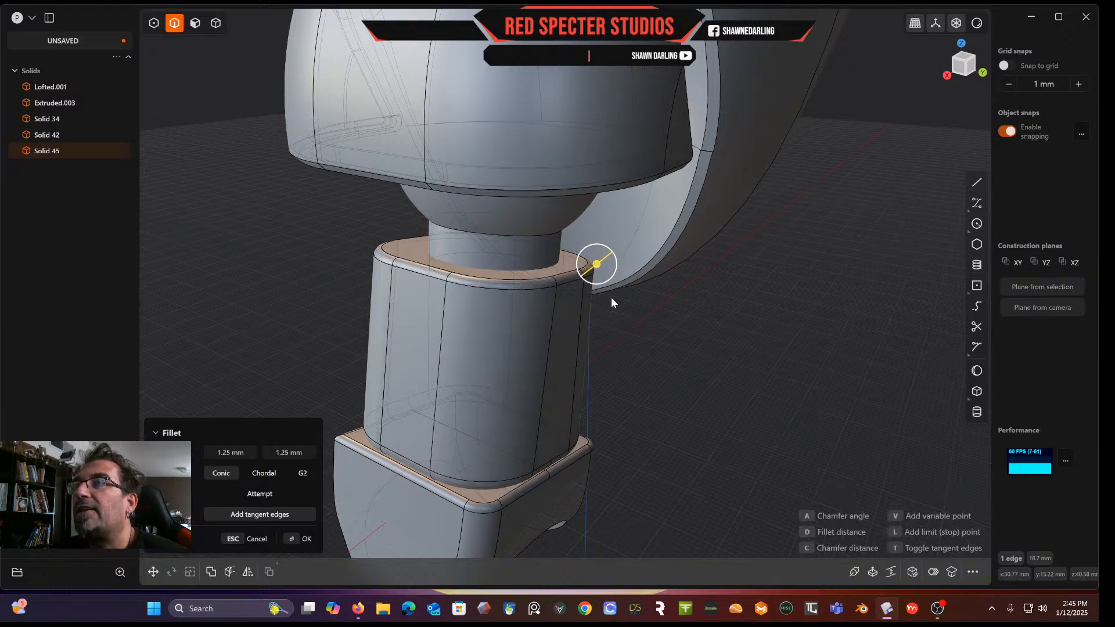
right_click(660, 367)
middle_click_drag(660, 368, 598, 324)
Fillet the full bottom edge loop of the lower stem piece
scroll(647, 319, "down", 5)
scroll(733, 373, "up", 3)
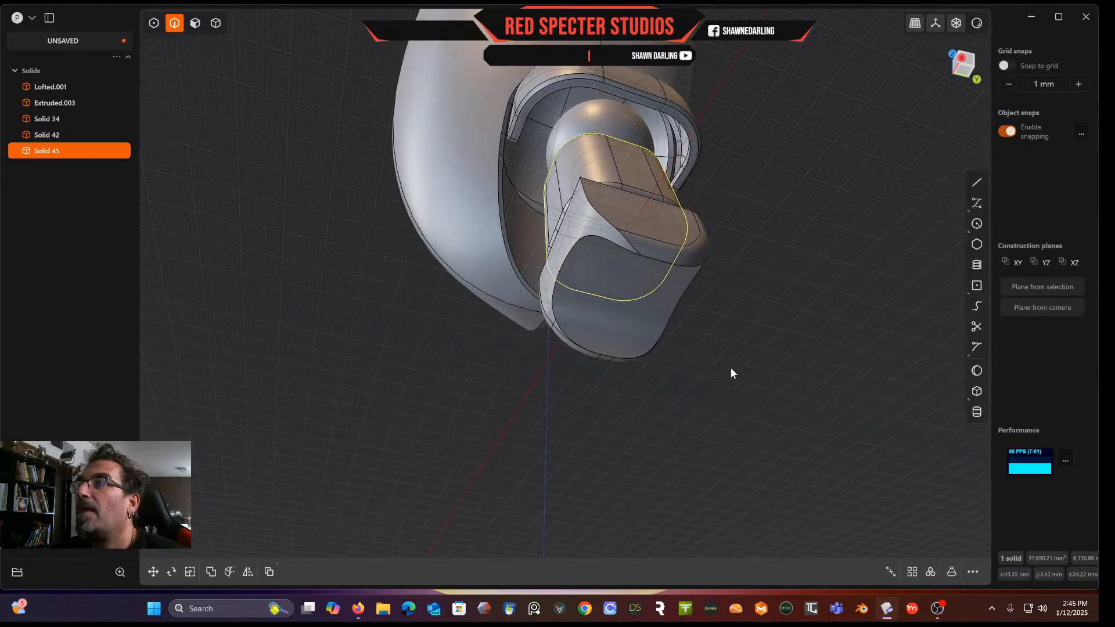
scroll(733, 373, "up", 2)
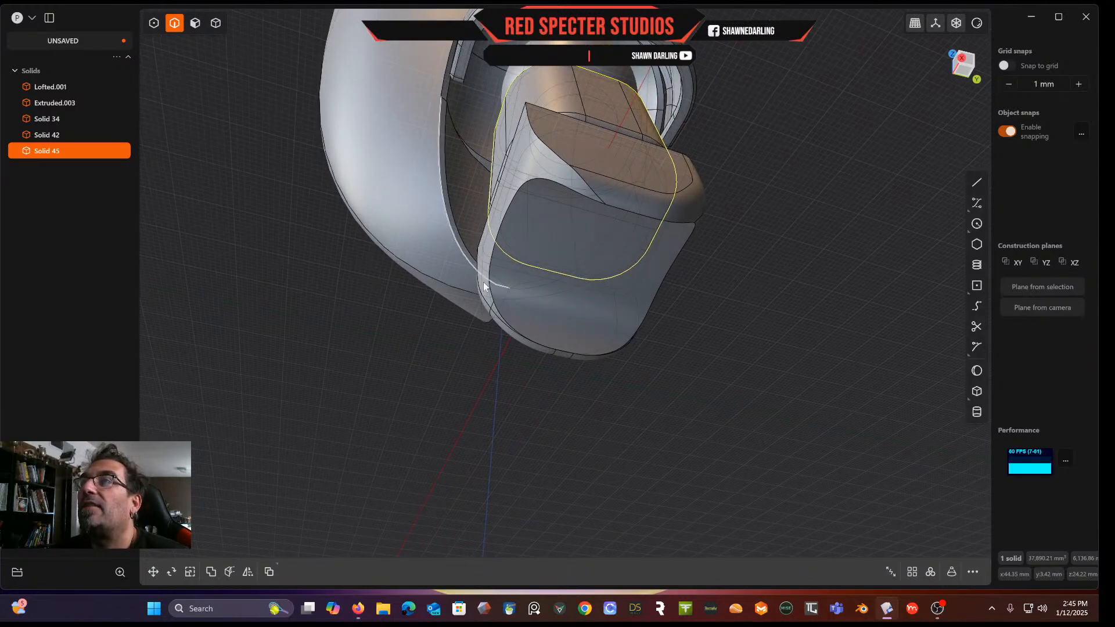
left_click(504, 320)
key("f")
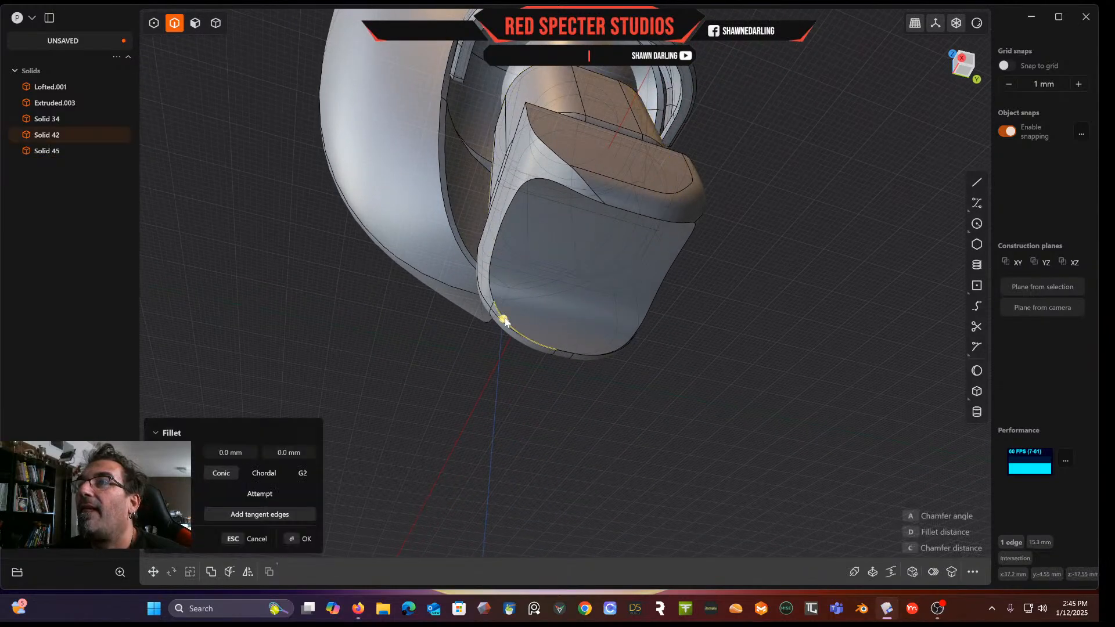
double_click(491, 285)
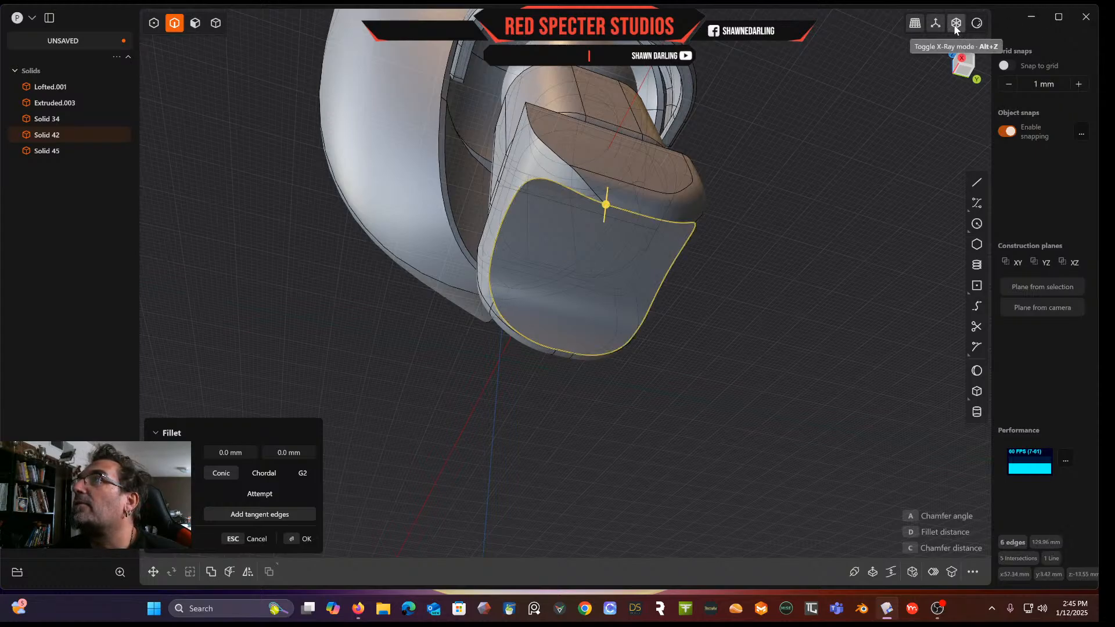
middle_click_drag(691, 276, 728, 333)
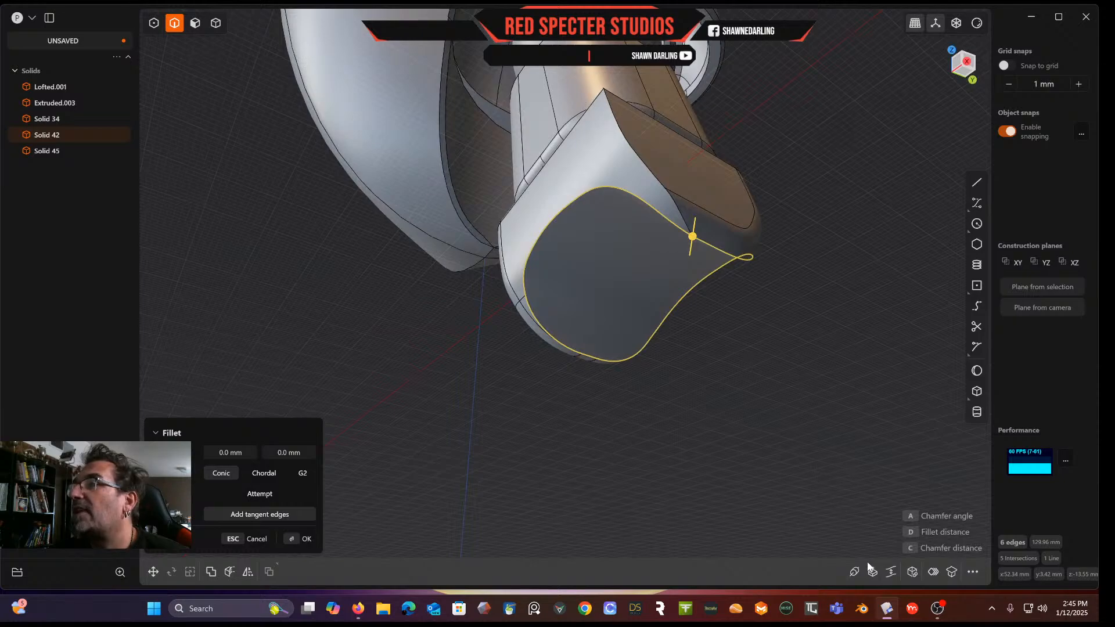
left_click(928, 575)
mouse_move(697, 242)
left_mouse_down()
mouse_move(674, 287)
mouse_move(692, 252)
left_mouse_up()
key("Return")
middle_click_drag(758, 294, 789, 285)
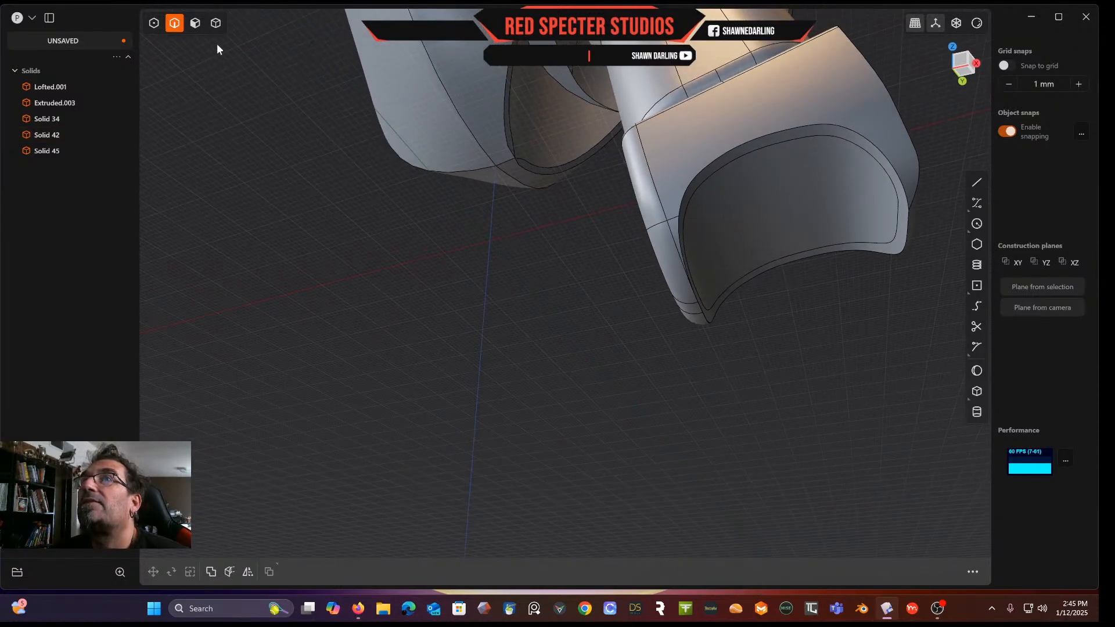
Offset the bottom face of the lower piece inward about 1.94 mm
left_click(196, 23)
left_click(762, 234)
key("o")
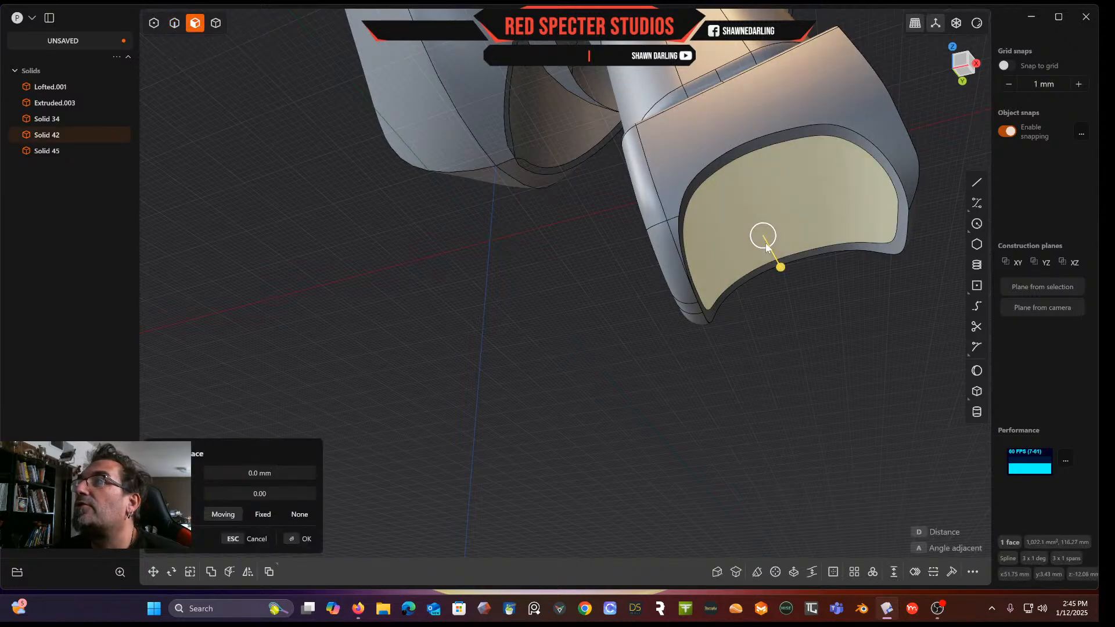
mouse_move(783, 265)
left_mouse_down()
mouse_move(790, 220)
mouse_move(789, 253)
left_mouse_up()
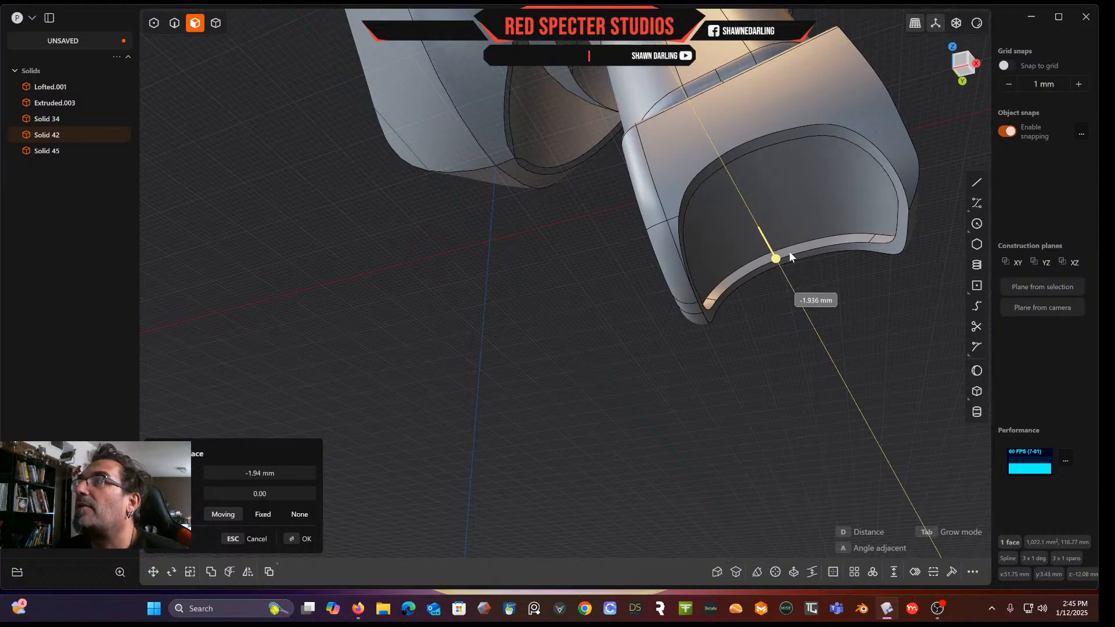
middle_click_drag(789, 252, 764, 247)
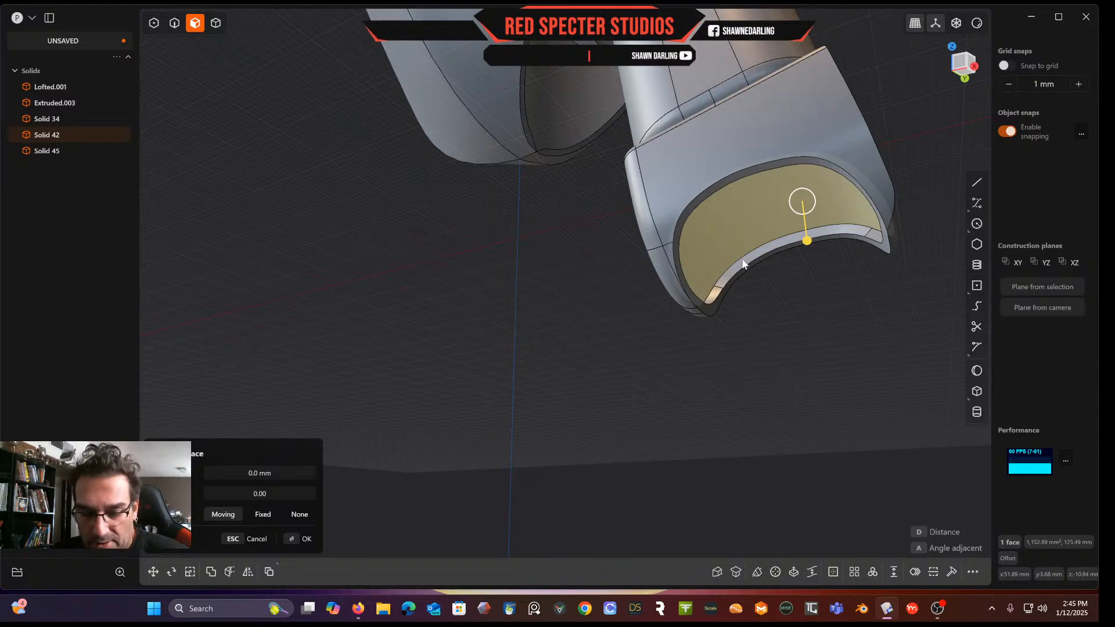
Extrude the bottom face 8.36 mm into the lower piece as a difference to cut a recess
key("e")
middle_click_drag(794, 246, 776, 204)
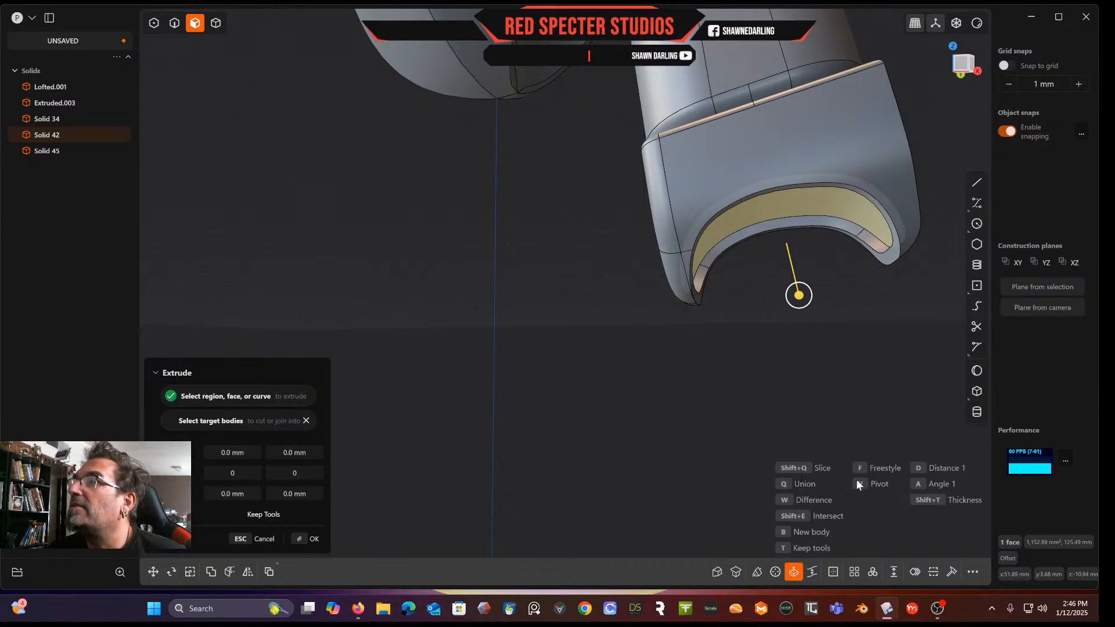
key("v")
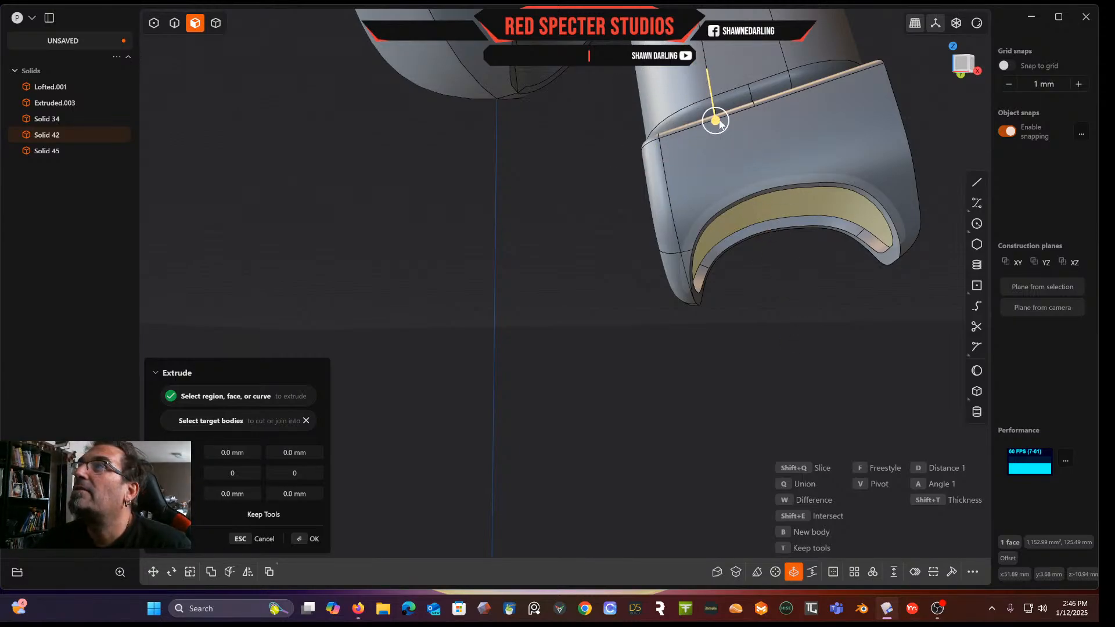
left_click_drag(716, 120, 720, 60)
middle_click_drag(721, 62, 720, 96)
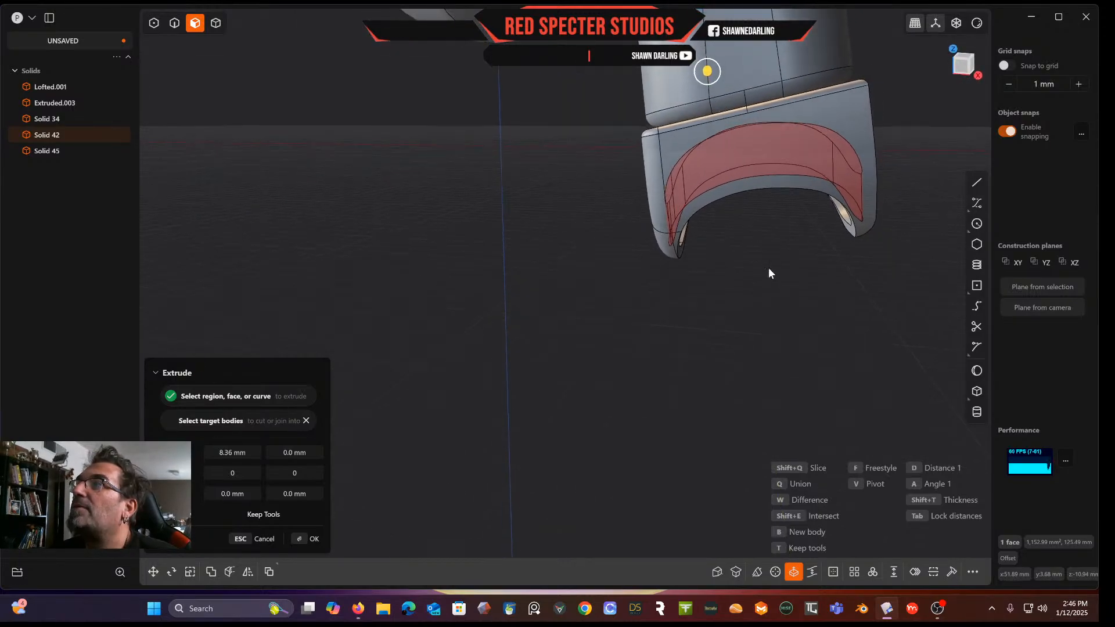
key("Return")
Fillet a bottom edge of the lower piece around the recess
middle_click_drag(764, 286, 672, 210)
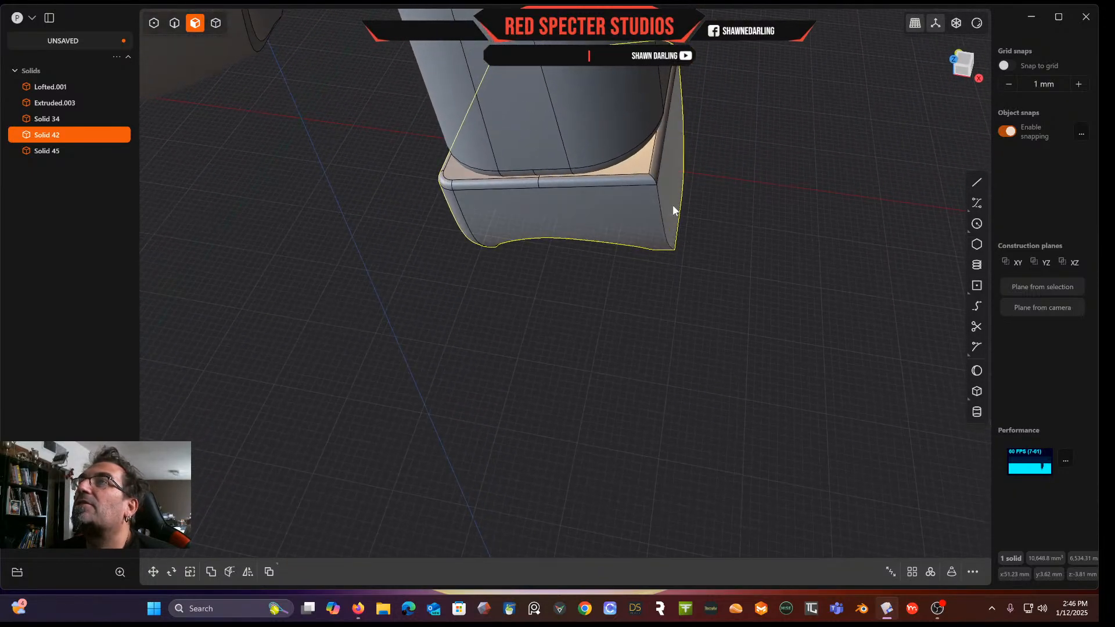
left_click(174, 24)
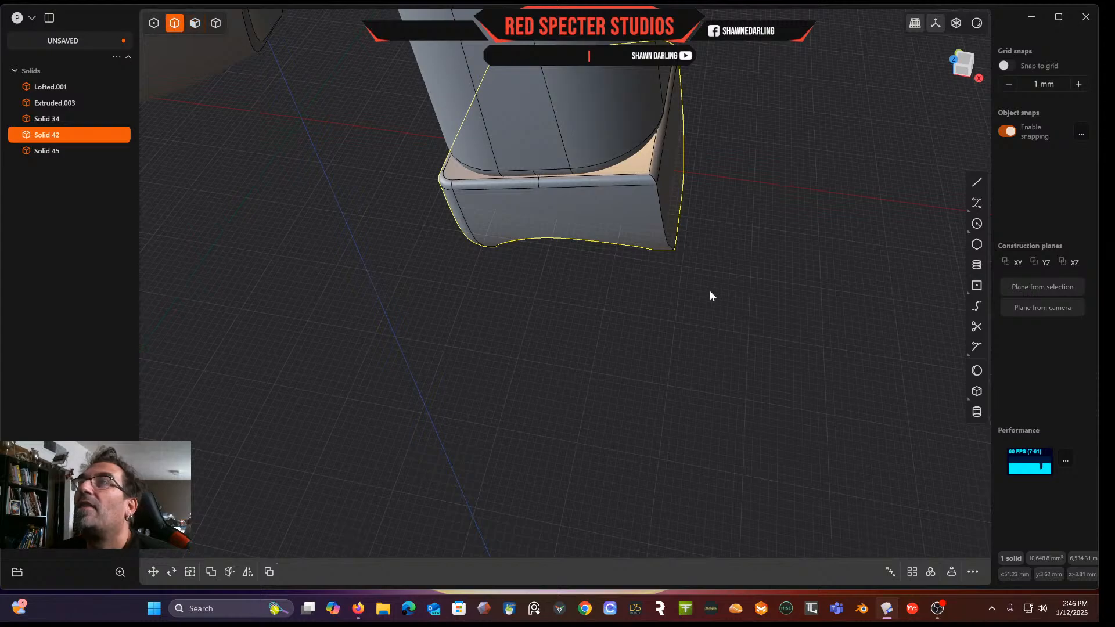
left_click(661, 230)
key("f")
middle_click_drag(658, 249, 642, 165)
left_click_drag(643, 151, 651, 150)
middle_click_drag(609, 214, 712, 231)
key("Return")
Fillet the inner rim edge of the recess at -0.79 mm
left_click(600, 211)
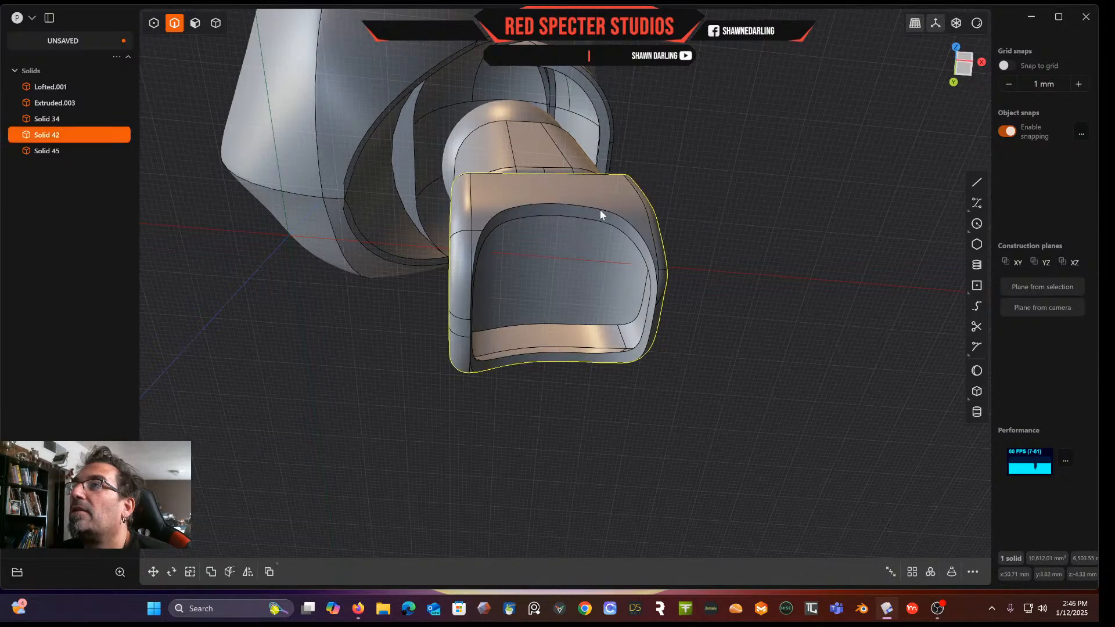
key("f")
middle_click_drag(583, 217, 559, 178)
scroll(615, 172, "up", 5)
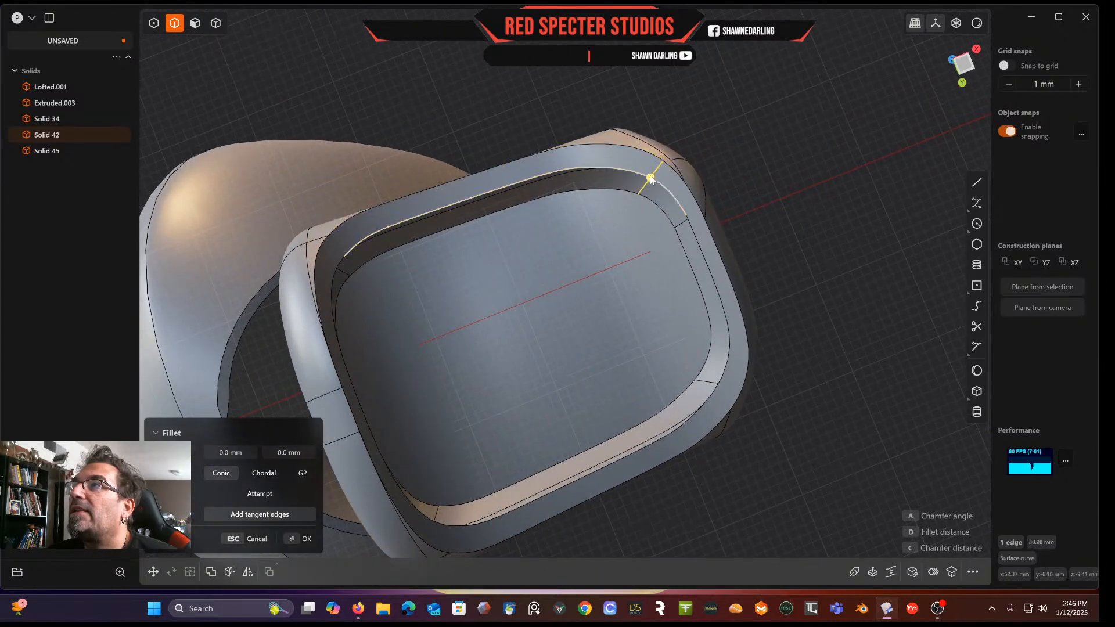
key("d")
left_click_drag(649, 180, 664, 177)
middle_click_drag(775, 241, 811, 158)
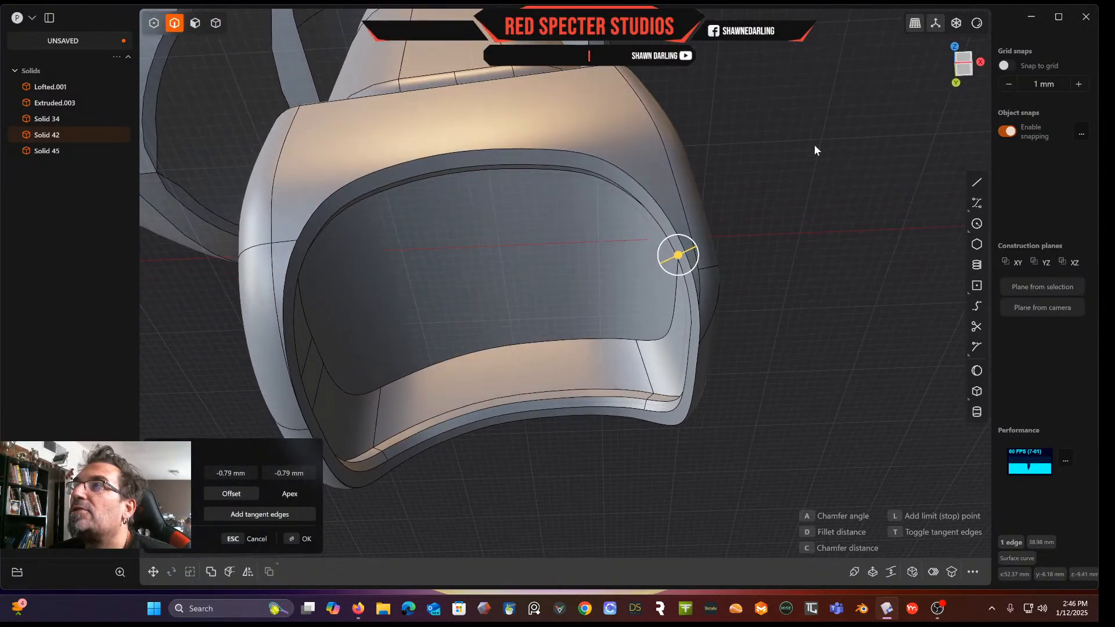
key("Return")
Fillet the outer rim edge of the recess at 0.58 mm
left_click(631, 177)
key("f")
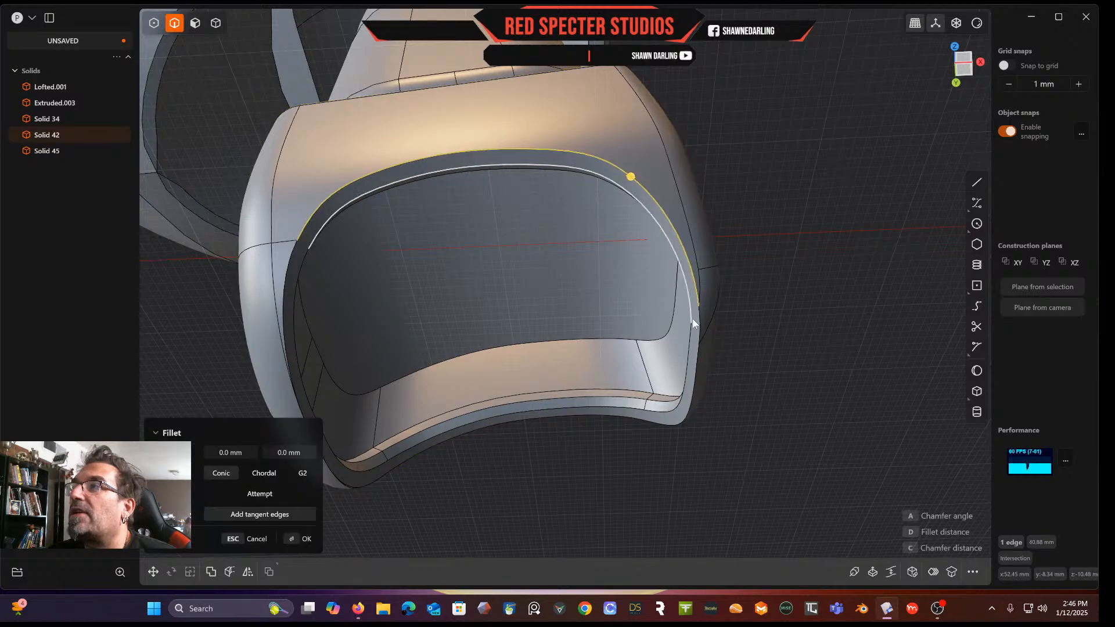
left_click_drag(699, 321, 711, 327)
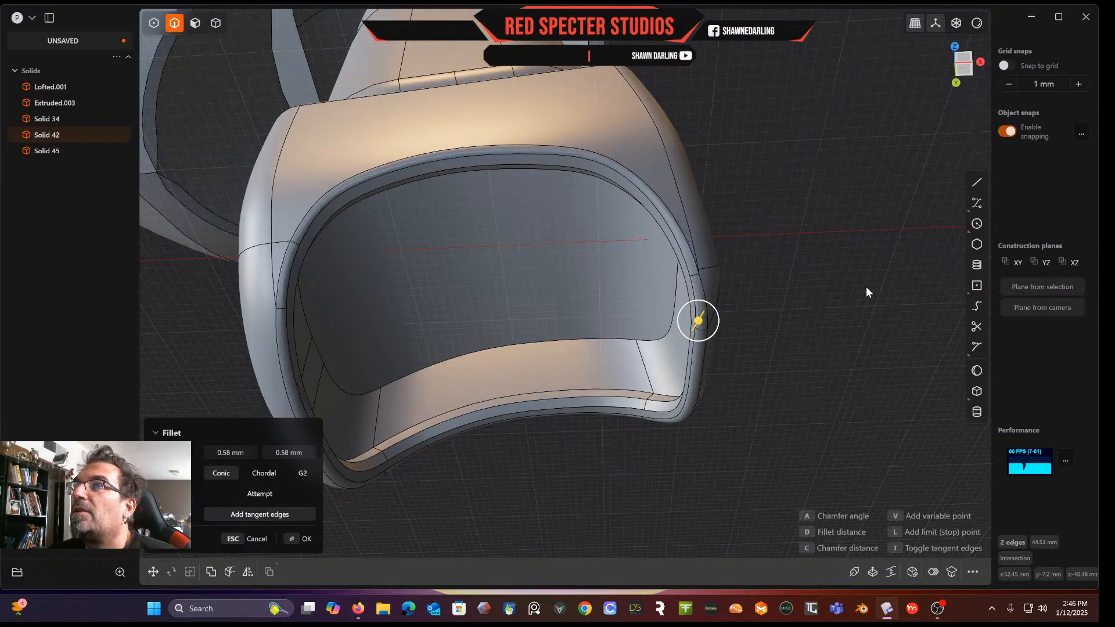
key("Return")
Start a rectangle drawing tool beside the stem
middle_click_drag(869, 286, 593, 325)
scroll(810, 333, "down", 2)
scroll(651, 335, "up", 6)
middle_click_drag(604, 364, 570, 305)
scroll(606, 279, "down", 8)
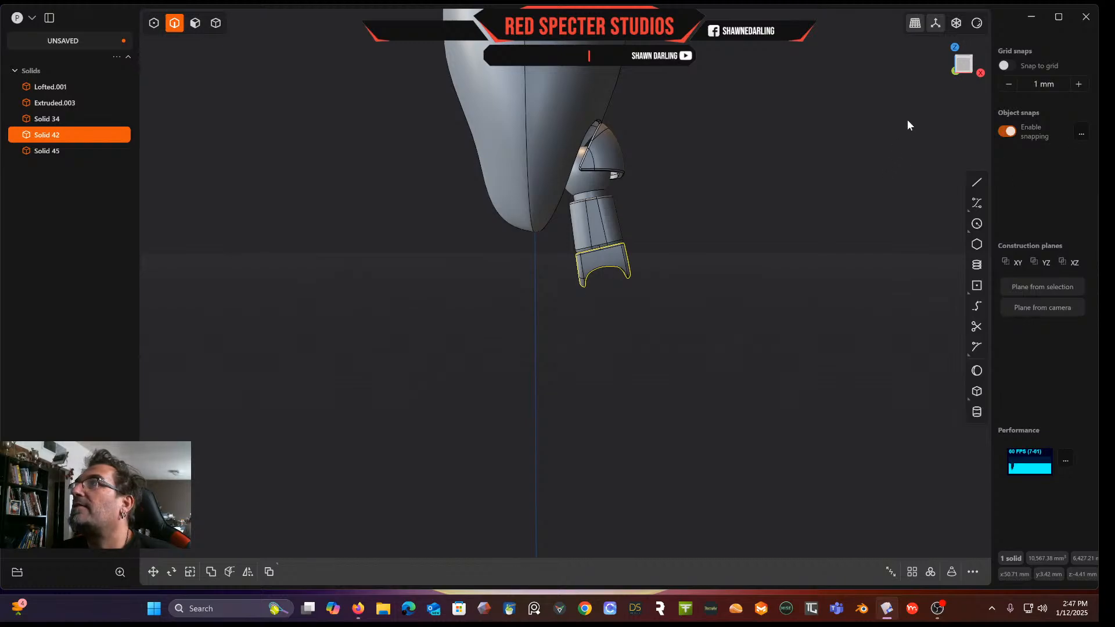
left_click(964, 60)
mouse_move(731, 301)
middle_mouse_down("shift")
mouse_move(719, 382)
mouse_move(733, 301)
mouse_move(715, 305)
middle_mouse_up("shift")
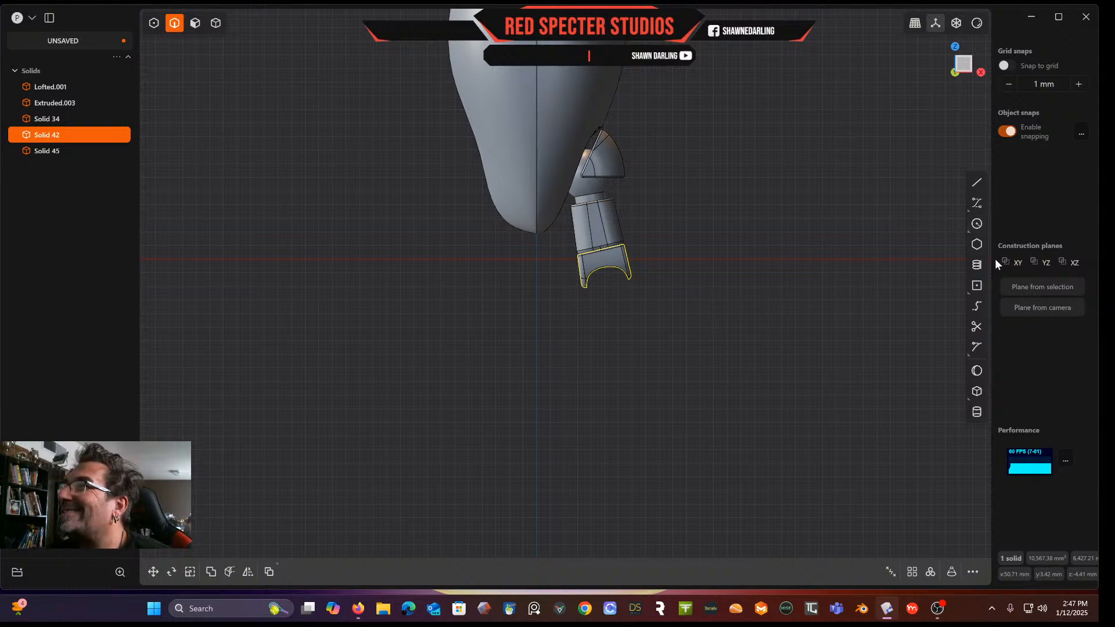
left_click(978, 285)
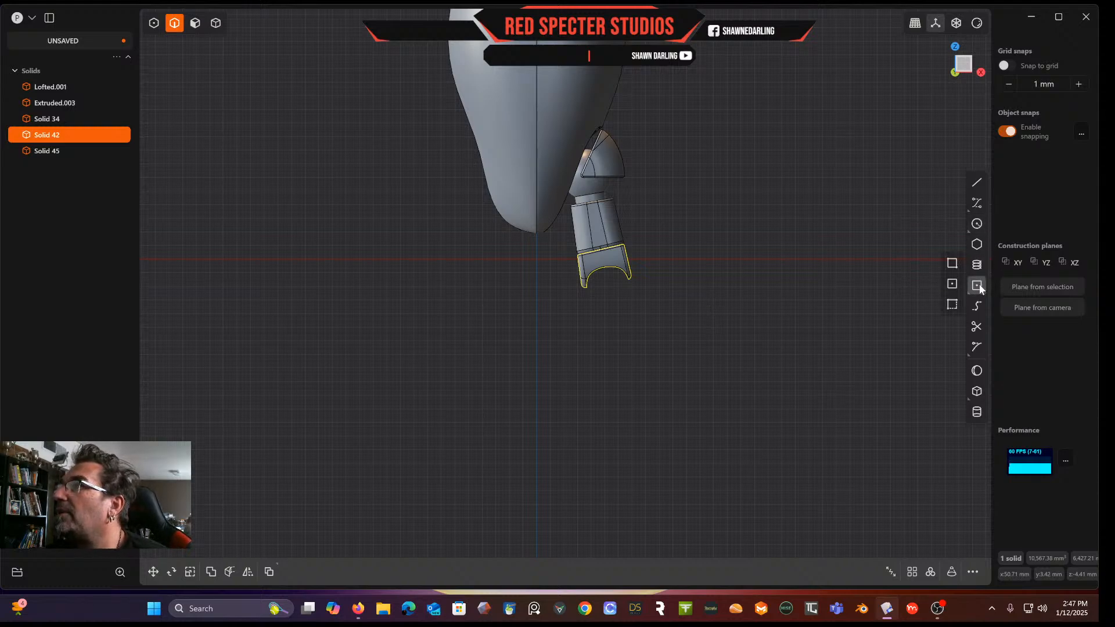
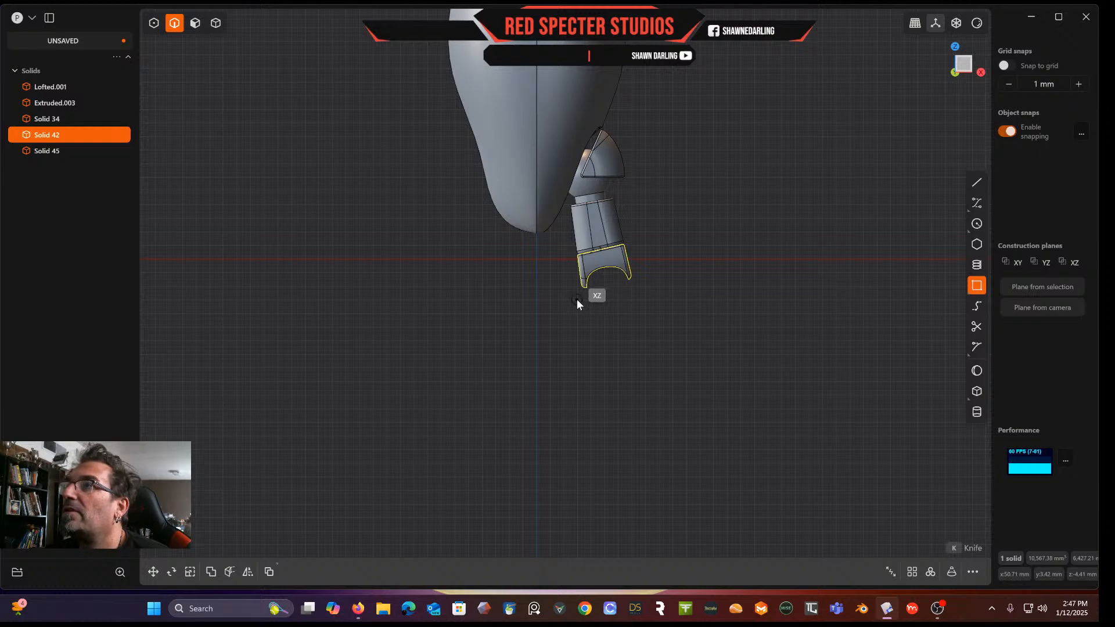
Draw a rectangle about 30 mm wide and 70 mm tall below the stem
left_click(636, 308)
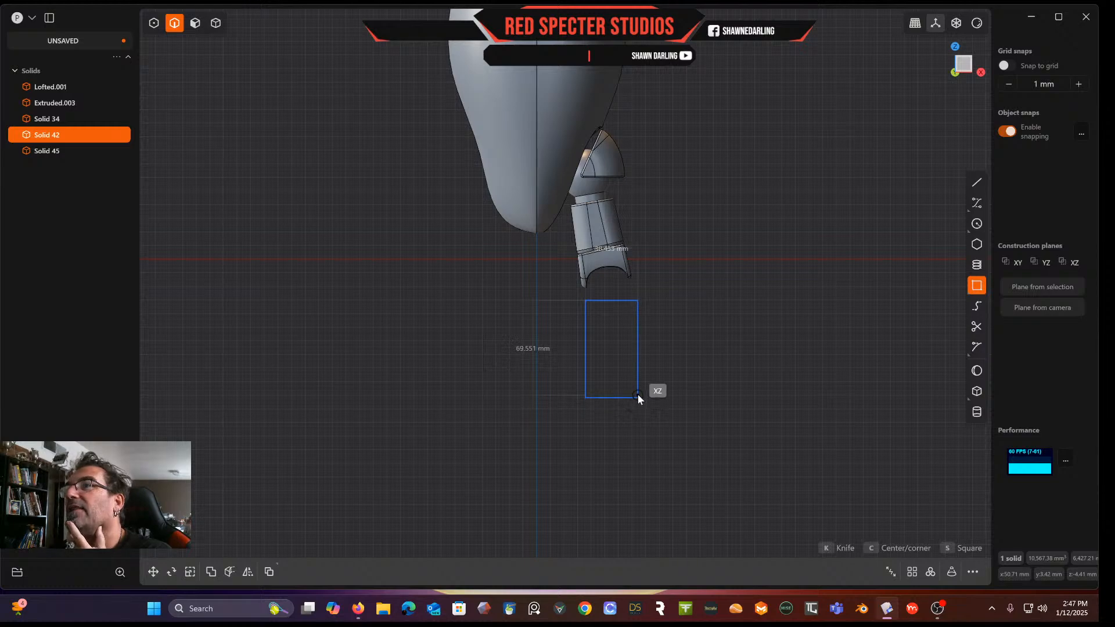
left_click(636, 404)
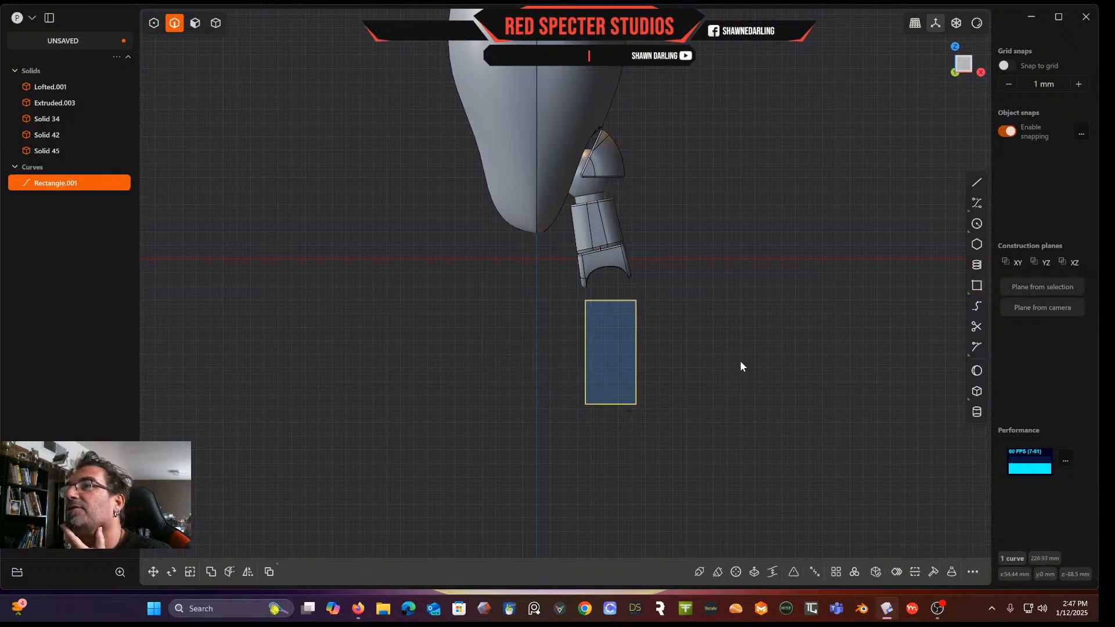
Scale the rectangle's two bottom vertices horizontally by about 1.6 to widen its base
left_click(154, 24)
left_click_drag(535, 387, 696, 457)
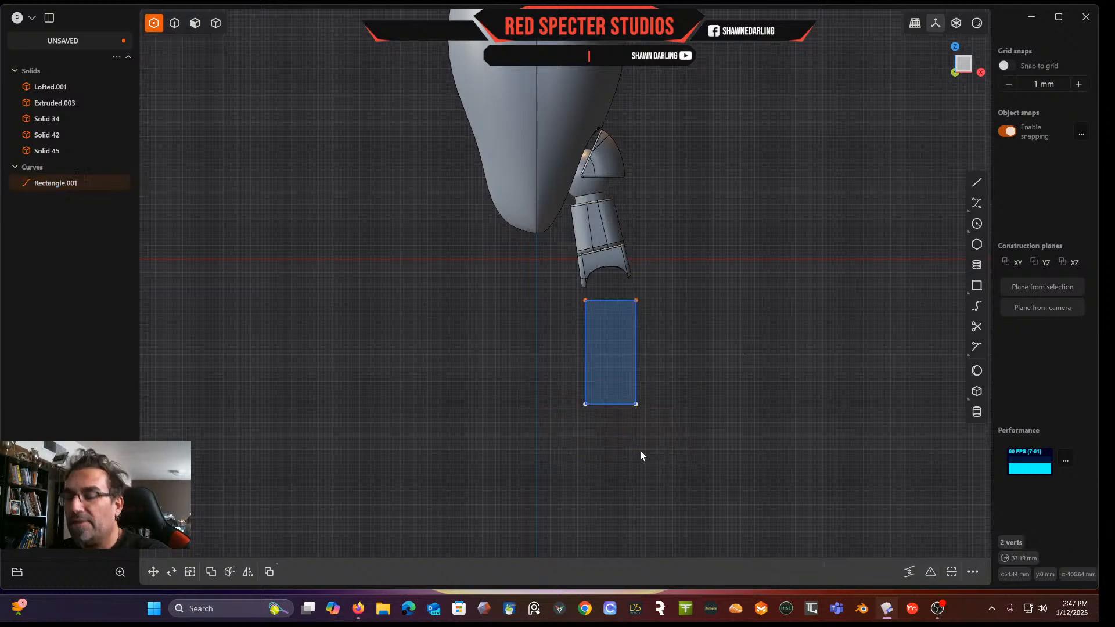
key("s")
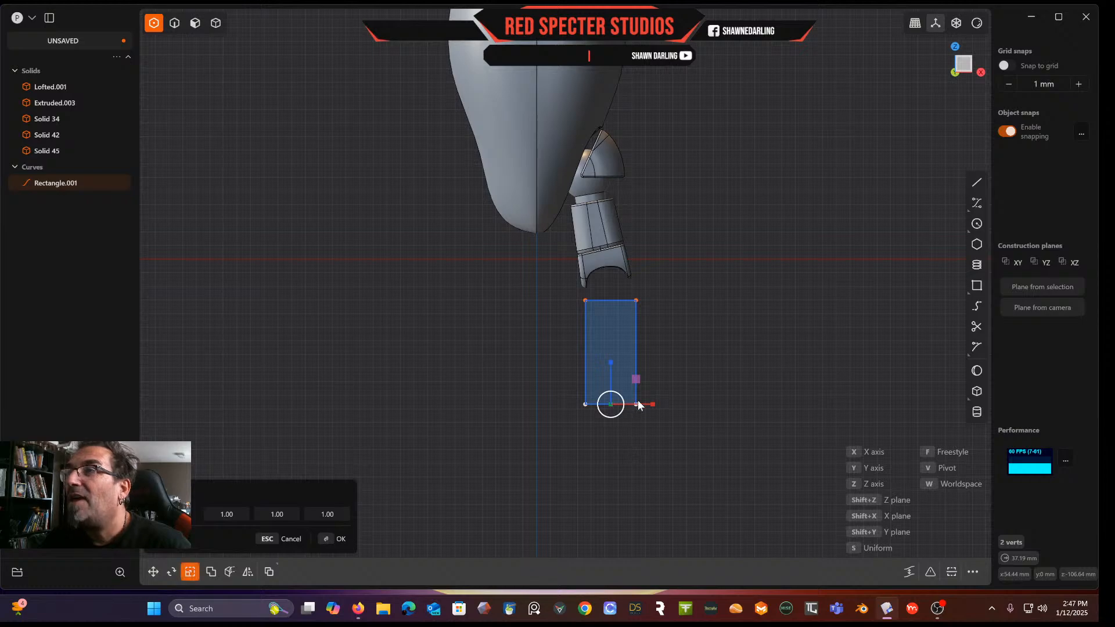
left_click_drag(656, 406, 687, 402)
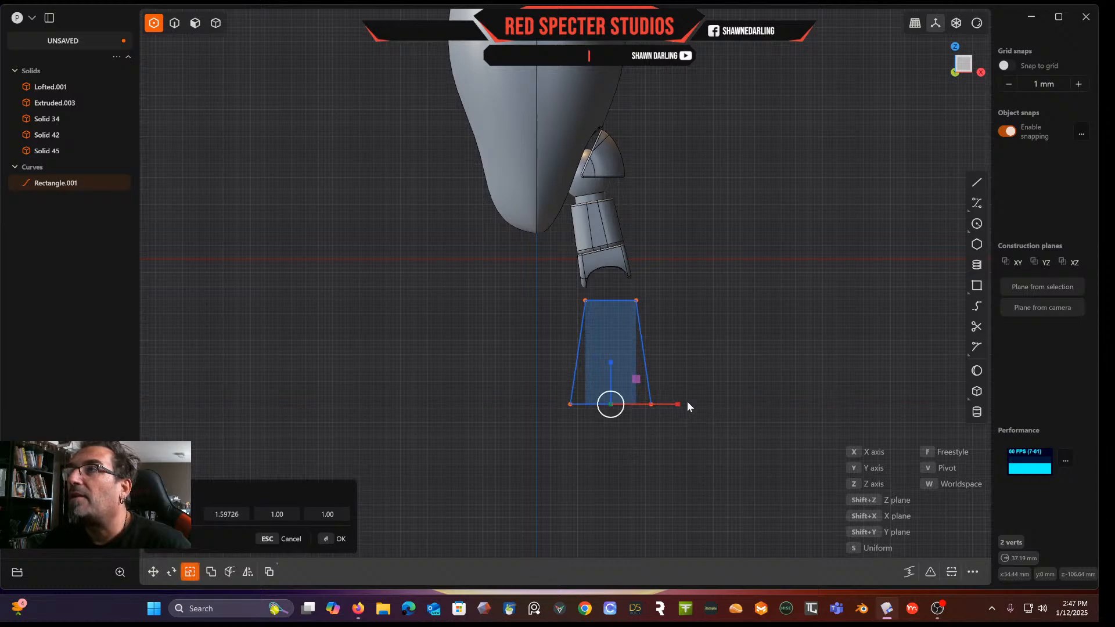
key("Return")
Move the rectangle's bottom-left vertex about 5 mm sideways
middle_click_drag(696, 357, 578, 359)
left_click_drag(578, 397, 618, 408)
key("g")
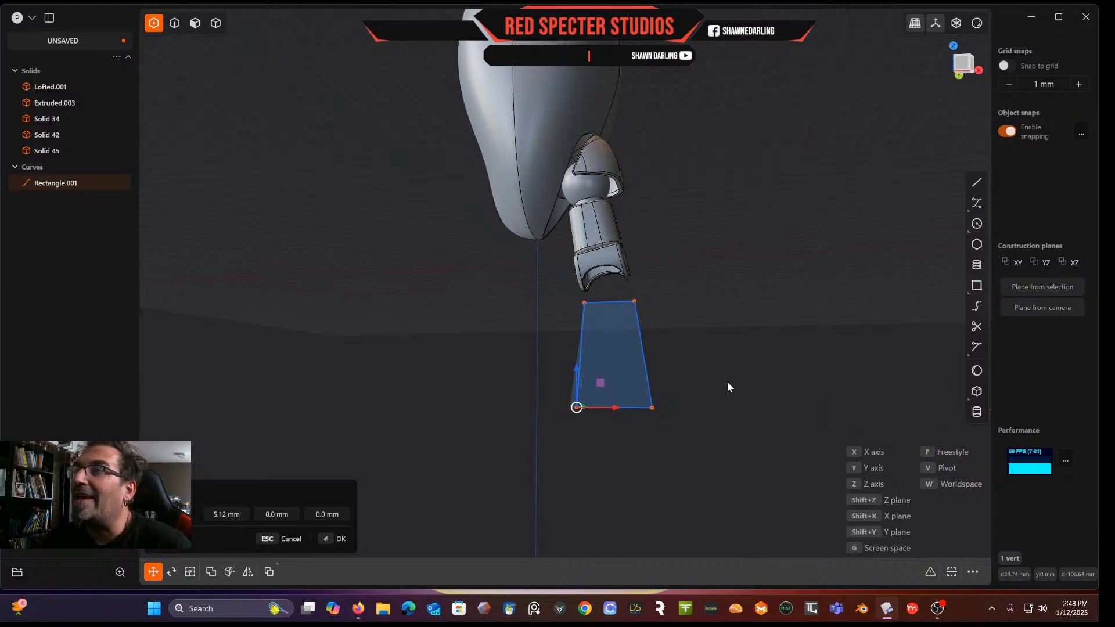
key("Return")
middle_click_drag(722, 382, 746, 412)
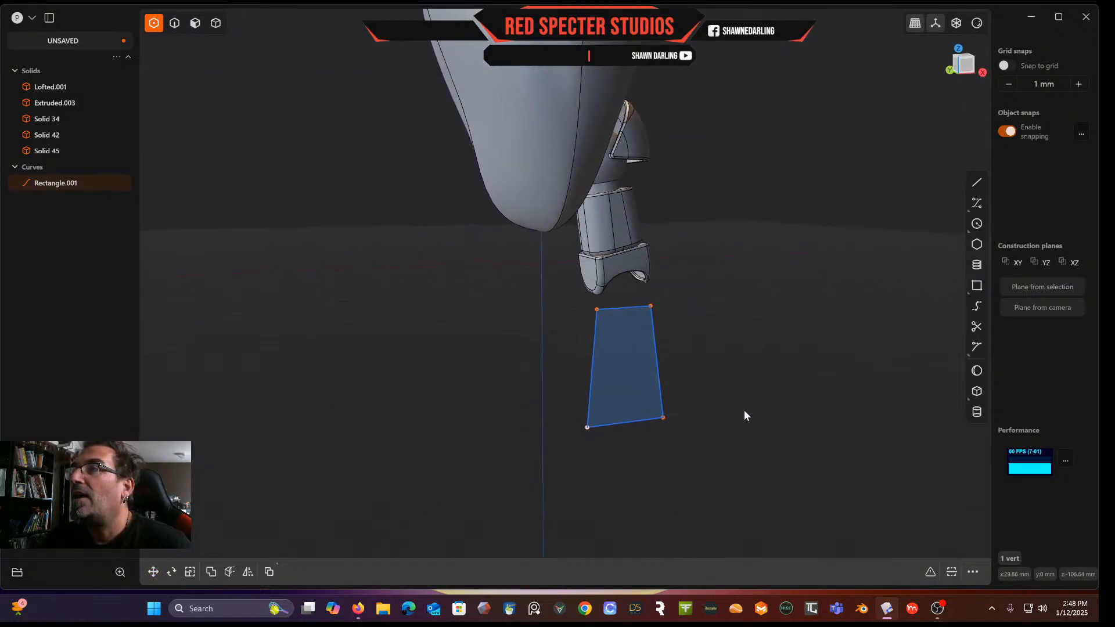
middle_click_drag(690, 376, 678, 309)
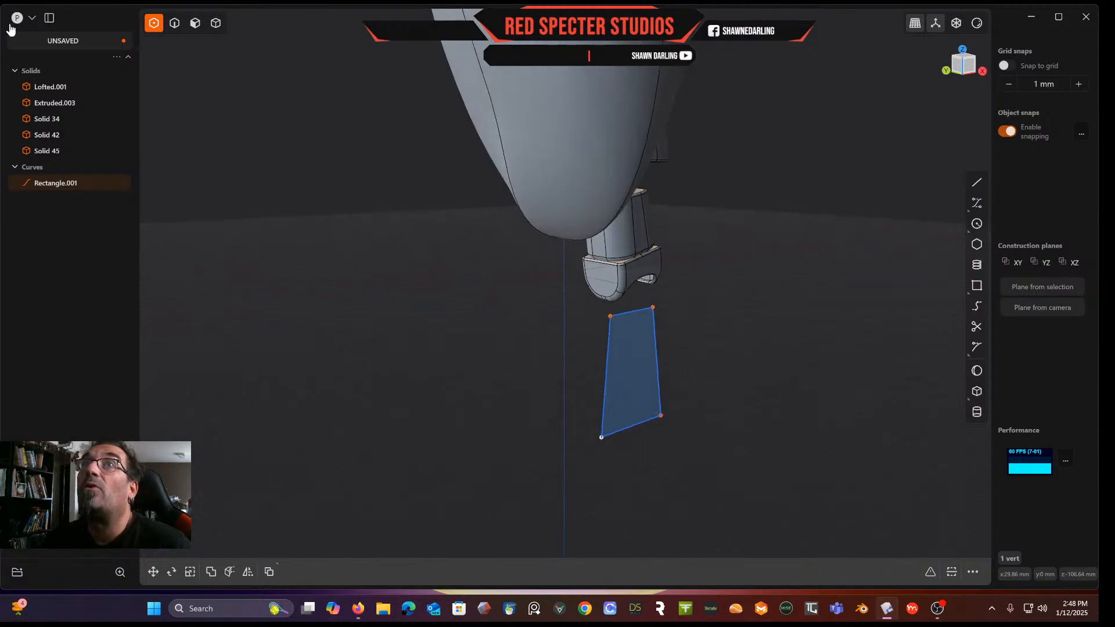
left_click(196, 23)
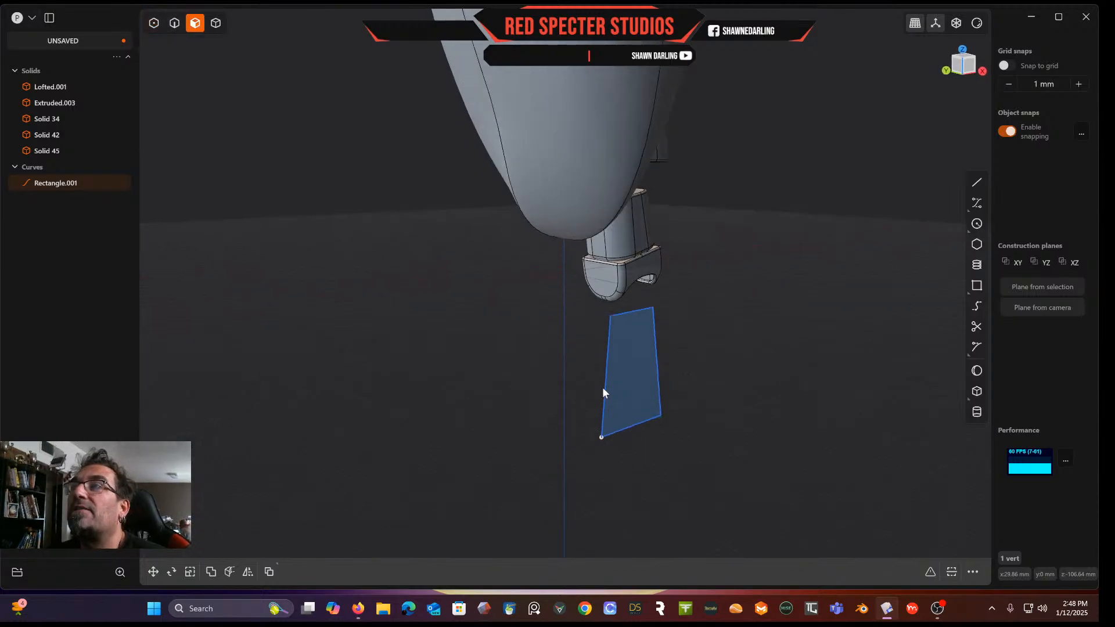
left_click(613, 381)
key("e")
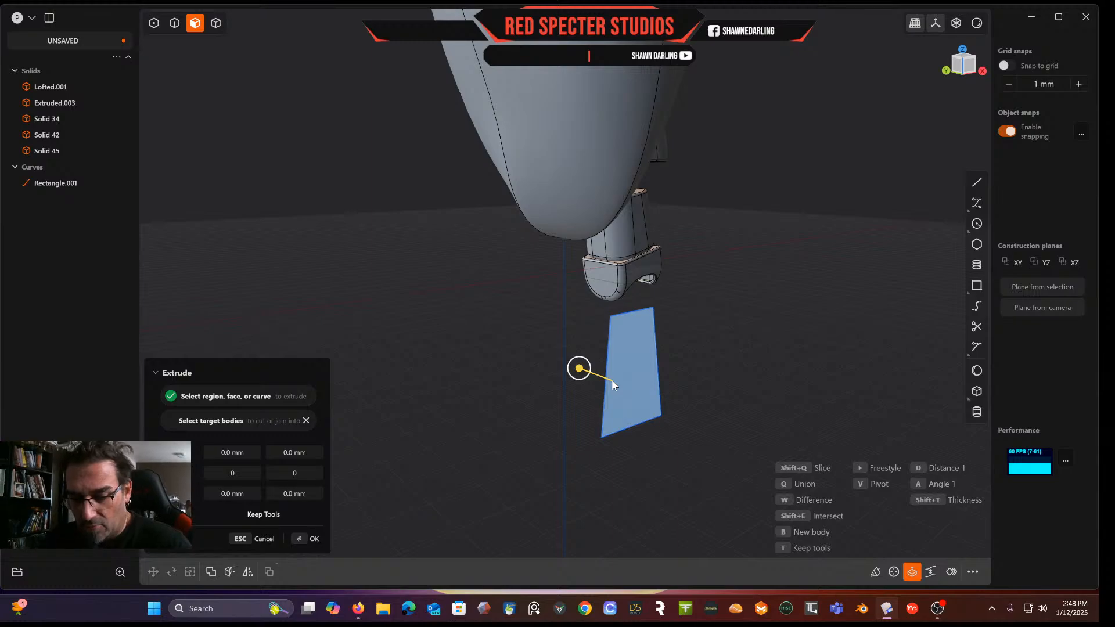
left_click_drag(600, 358, 582, 351)
key("q")
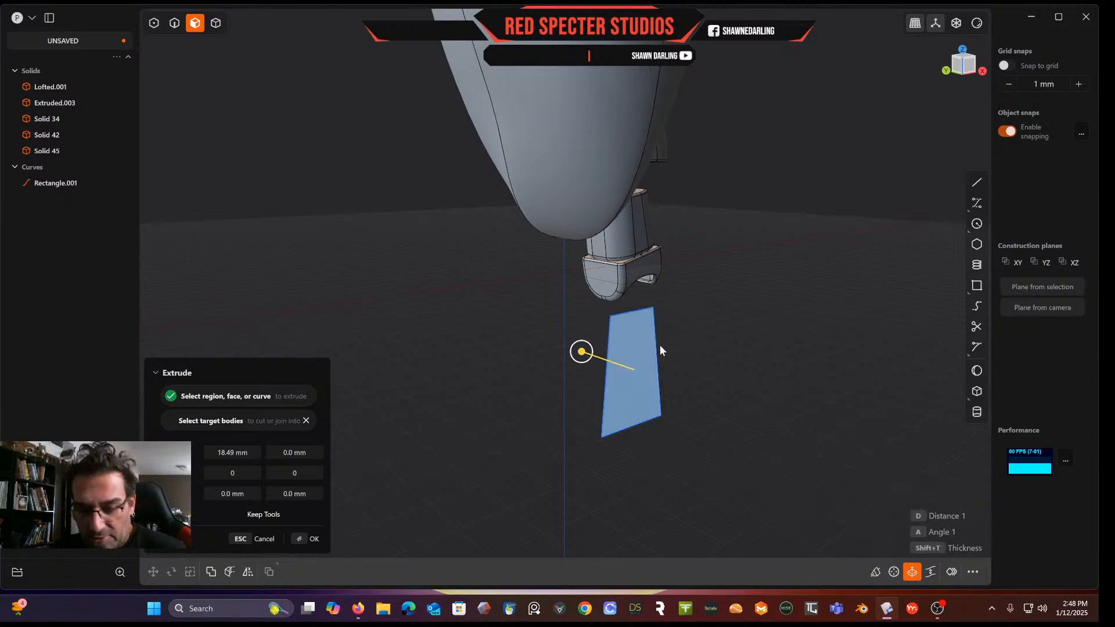
key("Escape")
Move the rectangle curve about 29 mm along Y so it sits under the stem
left_click(174, 23)
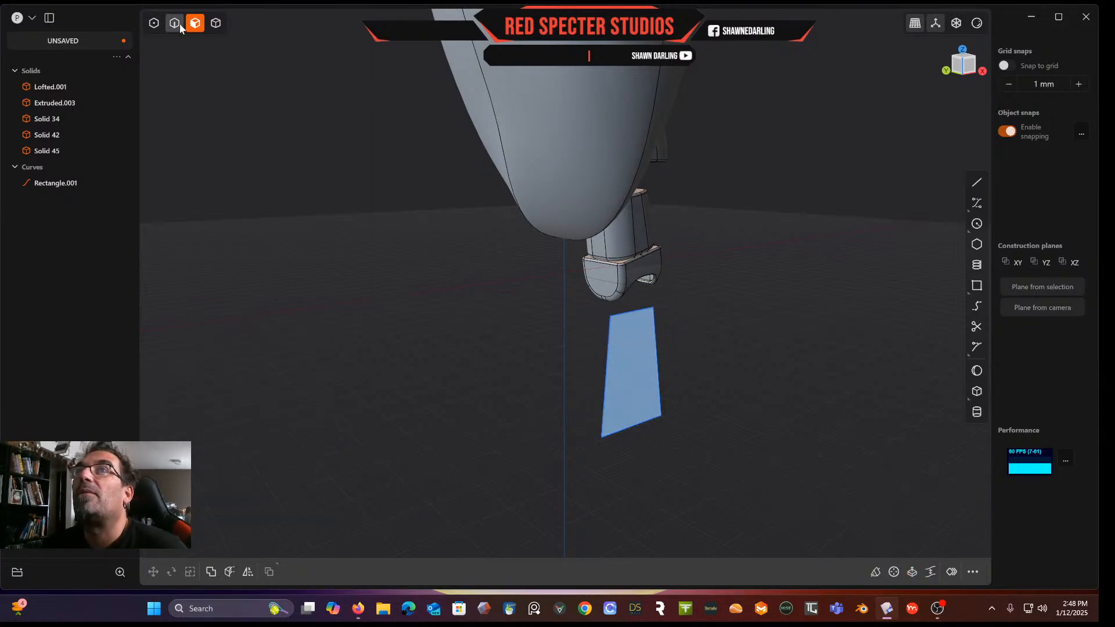
left_click(639, 311)
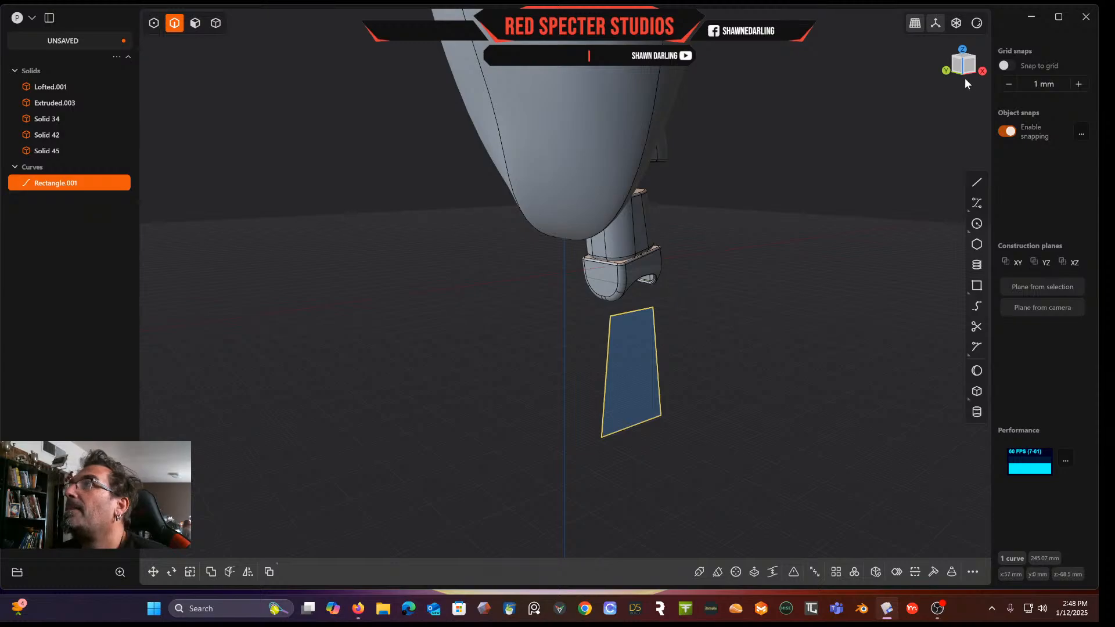
left_click(957, 62)
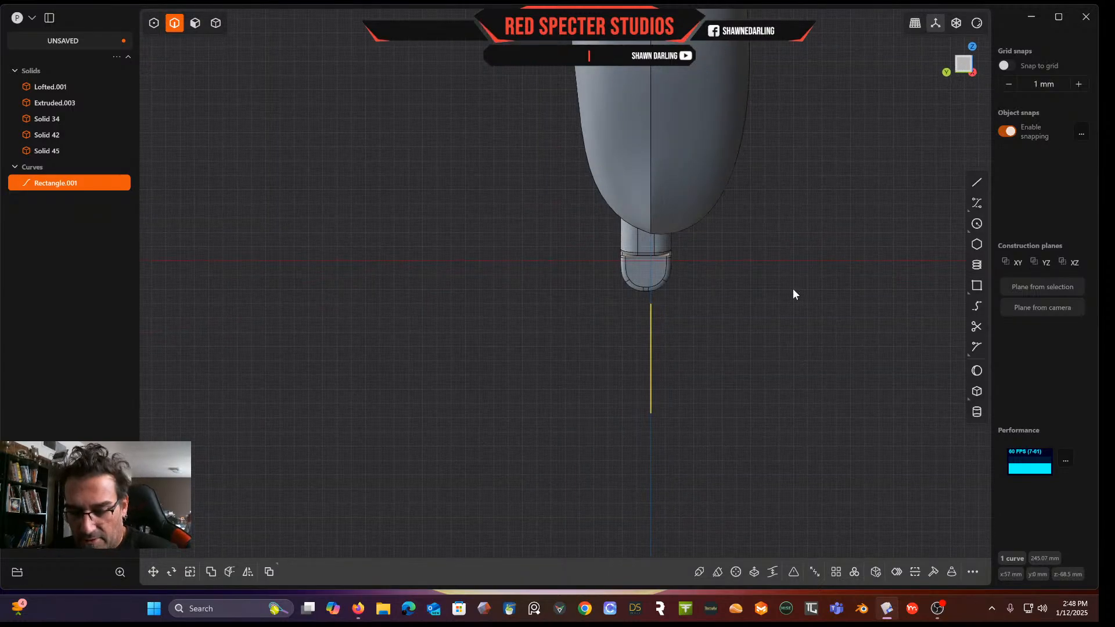
key("g")
left_click_drag(612, 360, 570, 368)
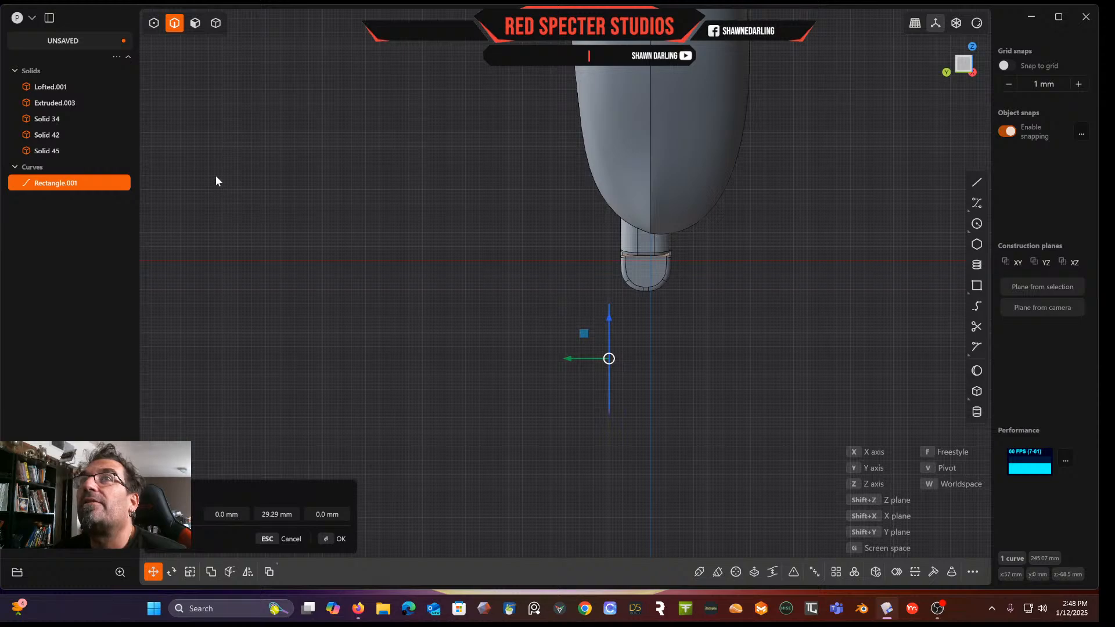
middle_click_drag(308, 215, 256, 201)
key("Return")
Extrude the rectangle region into a solid block about 40 mm thick
left_click(193, 24)
left_click(581, 388)
key("e")
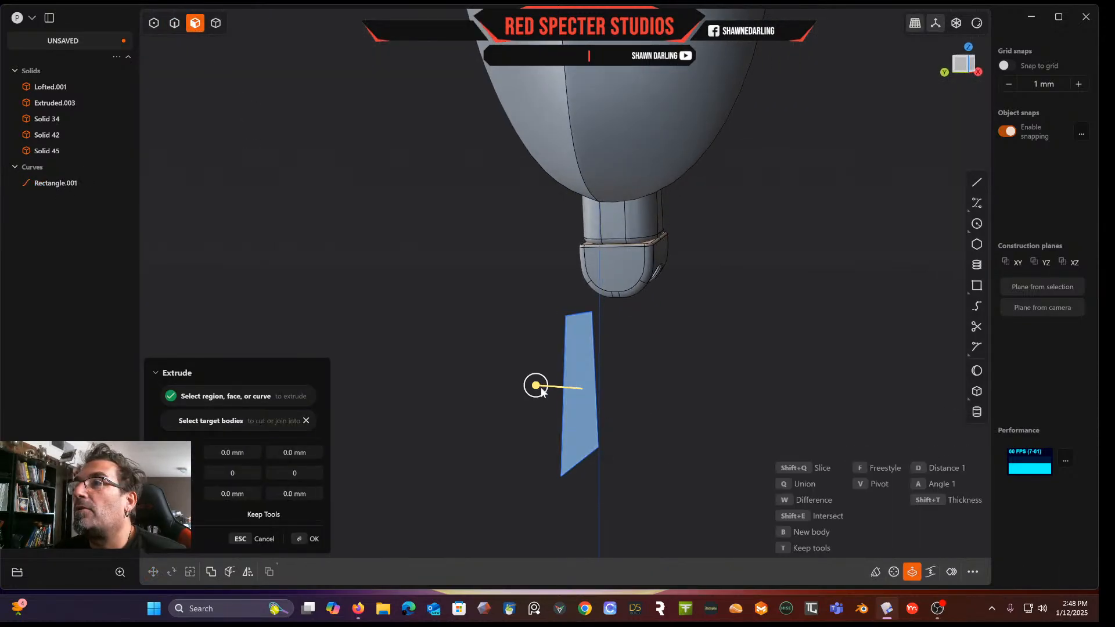
left_click(634, 393)
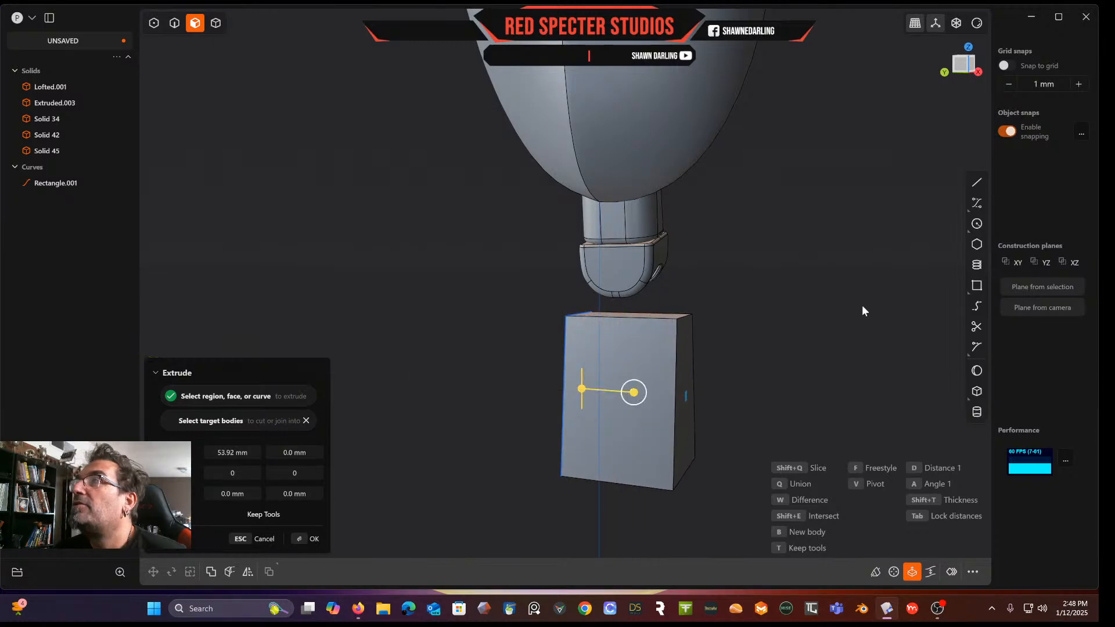
left_click(962, 61)
left_click_drag(610, 360, 607, 363)
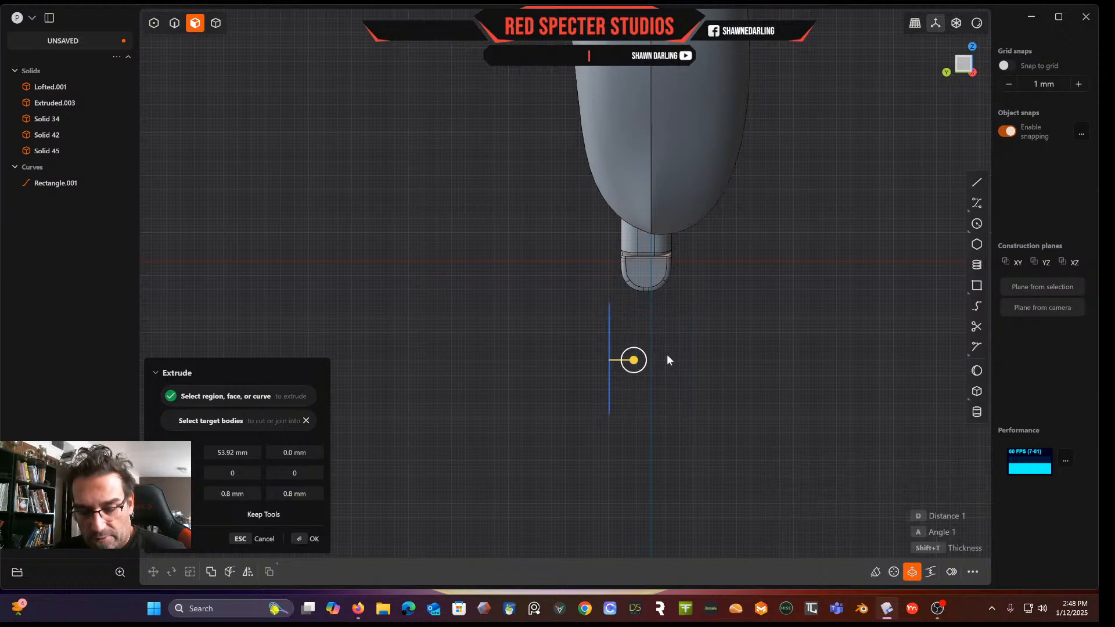
key("Escape")
key("e")
middle_click_drag(524, 351, 553, 359)
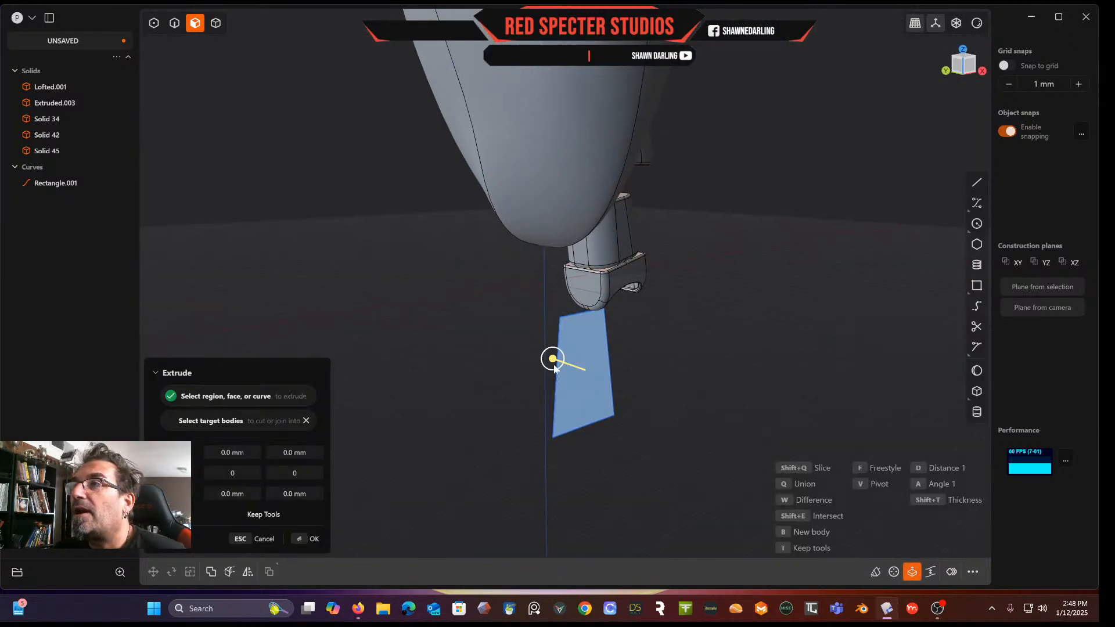
left_click_drag(553, 360, 593, 371)
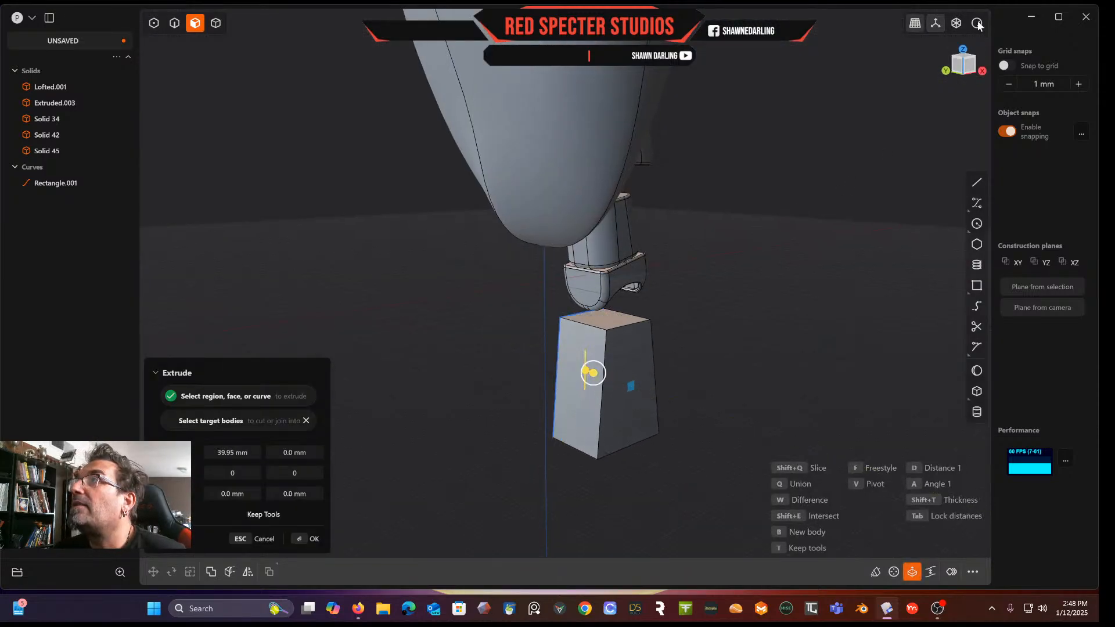
left_click(958, 68)
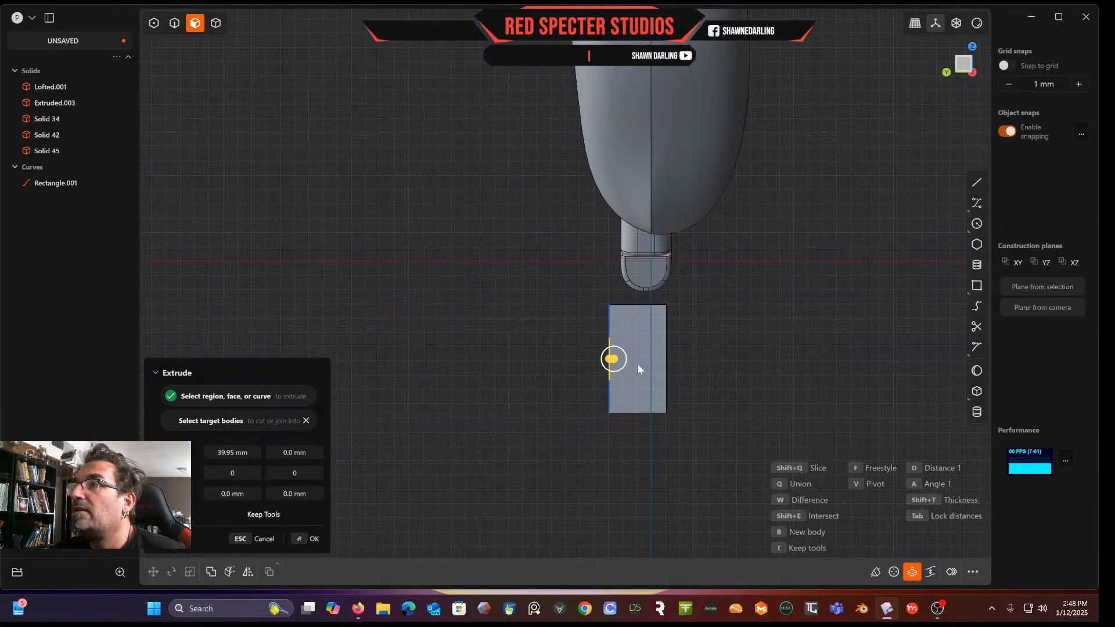
middle_click_drag(659, 347, 656, 372)
left_click_drag(625, 371, 642, 375)
middle_click_drag(641, 375, 624, 357)
key("Return")
Delete the rectangle curve used for the extrusion
middle_click_drag(778, 324, 748, 327)
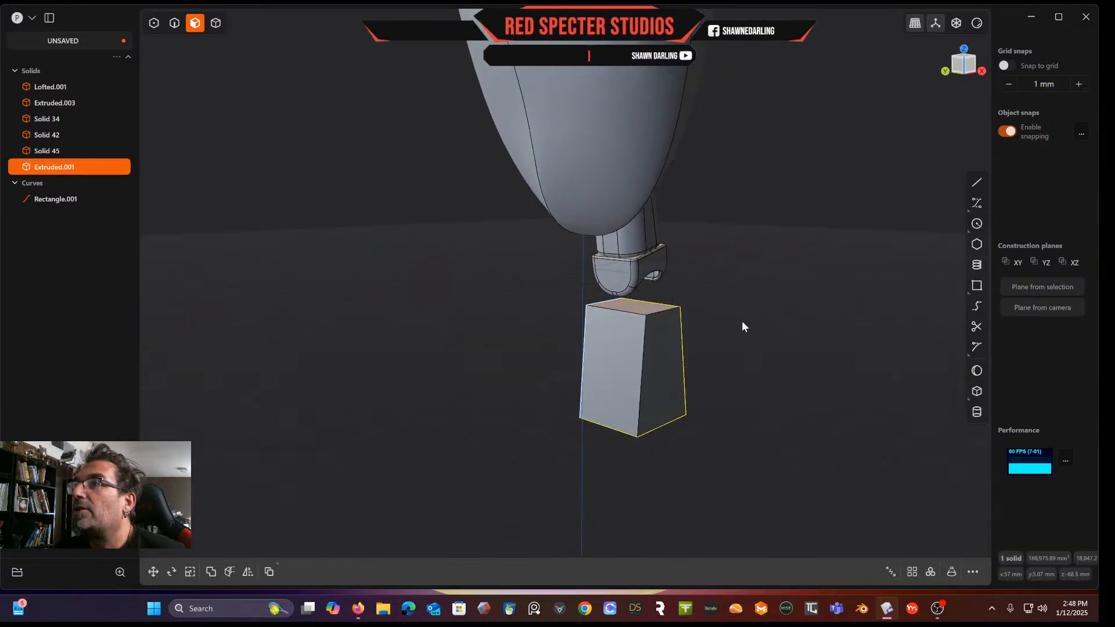
left_click(54, 198)
key("Delete")
middle_click_drag(145, 171, 519, 183)
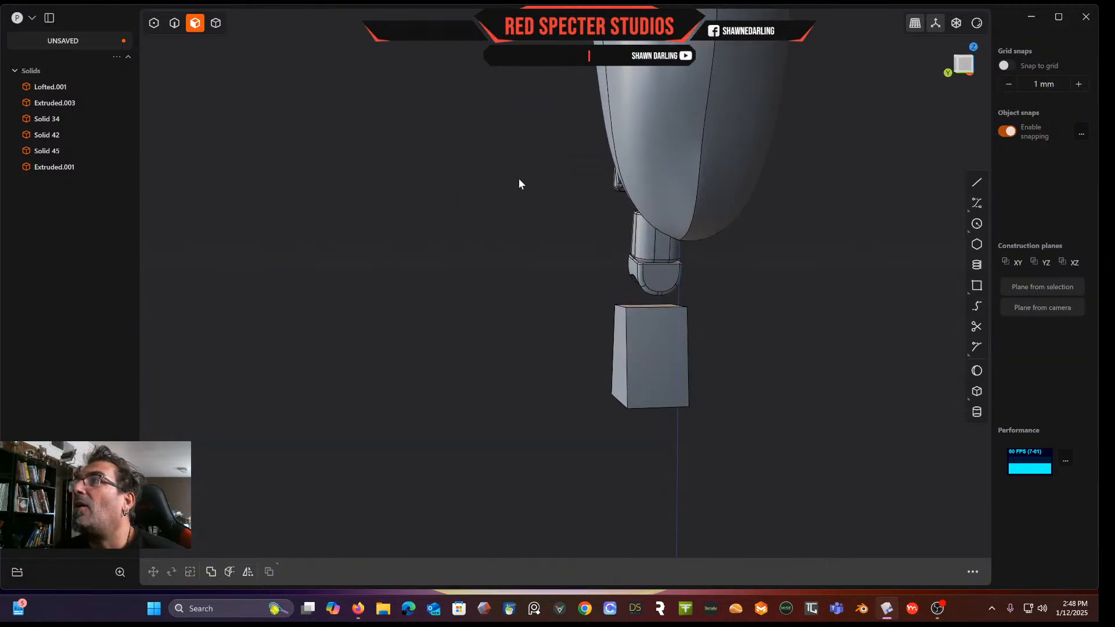
Draft the block's right side face about 9.8 degrees using its top face as neutral face
left_click(963, 64)
middle_click_drag(762, 277, 641, 239, "shift")
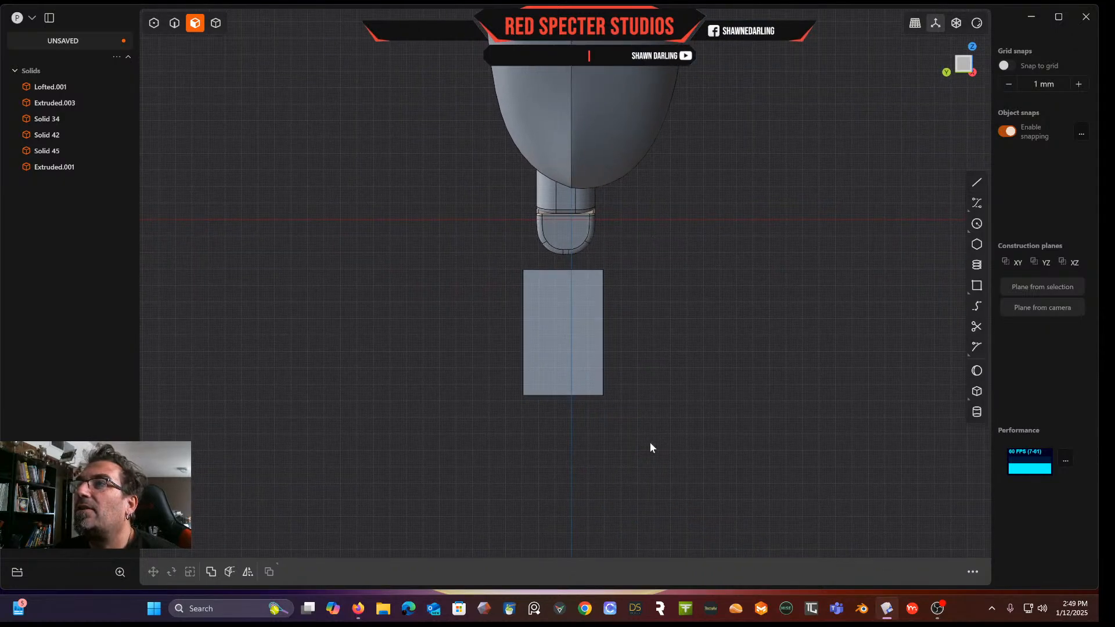
middle_click_drag(423, 263, 532, 319)
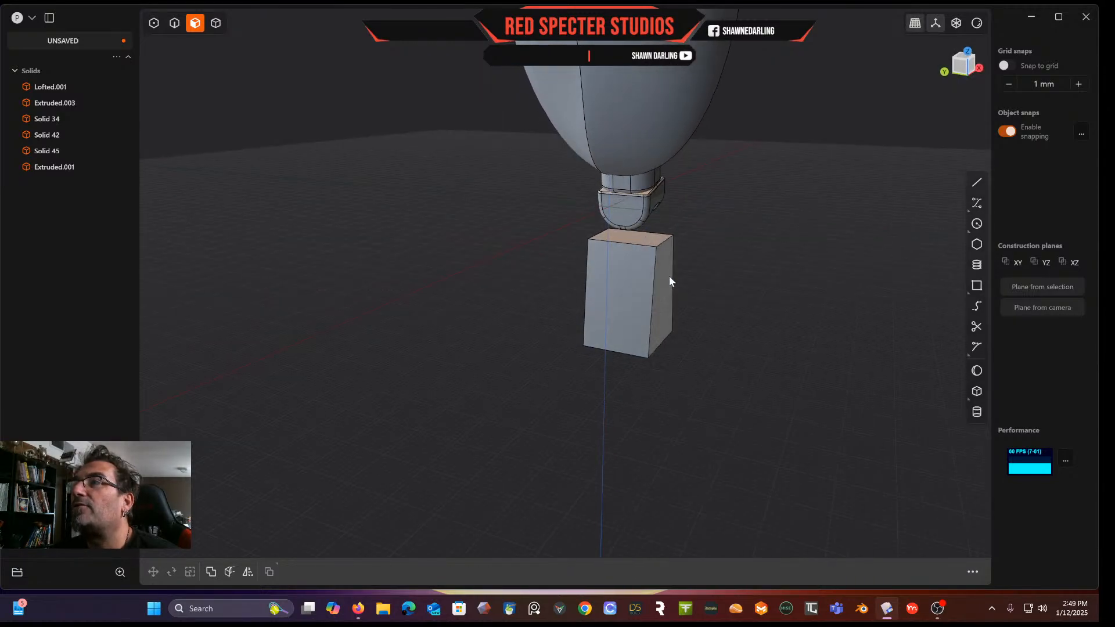
left_click(647, 239)
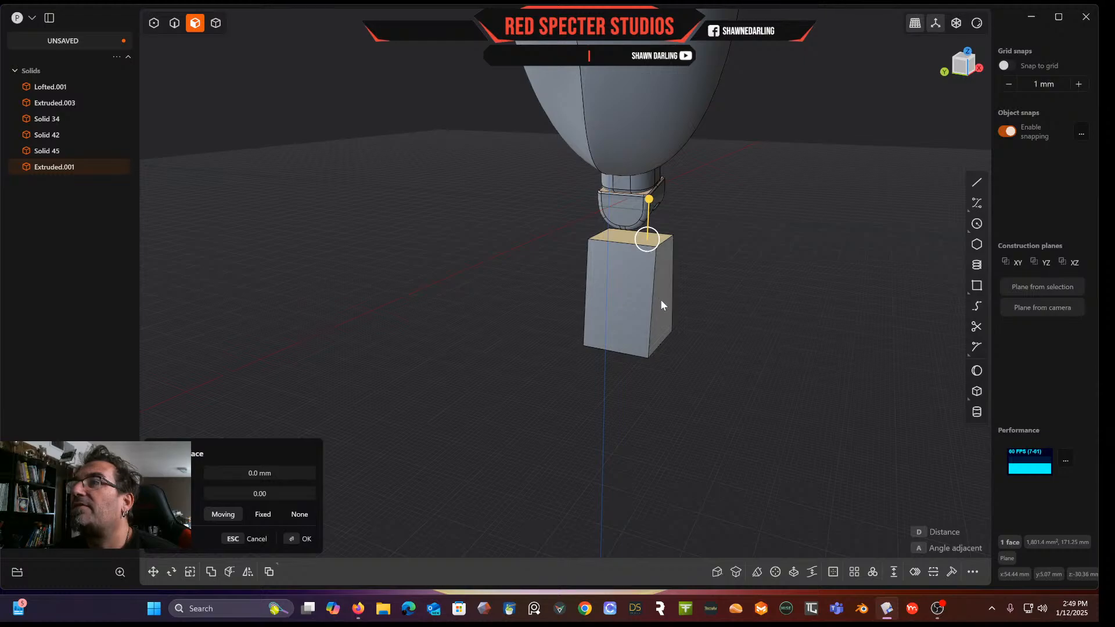
left_click(717, 572)
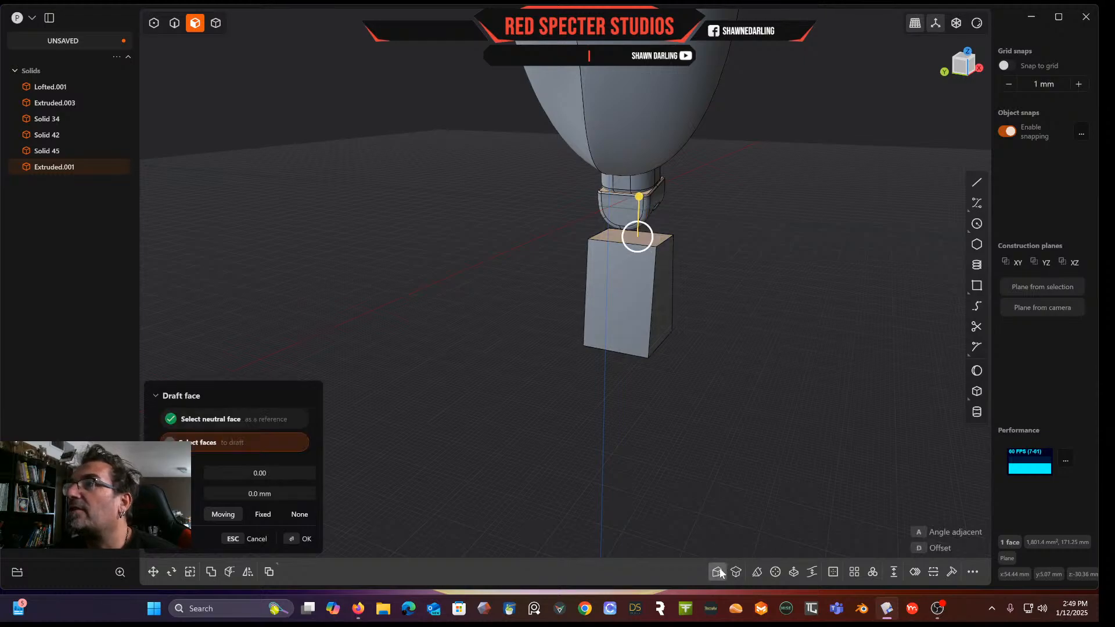
left_click(663, 298)
left_click_drag(647, 226, 650, 225)
middle_click_drag(659, 248, 710, 241)
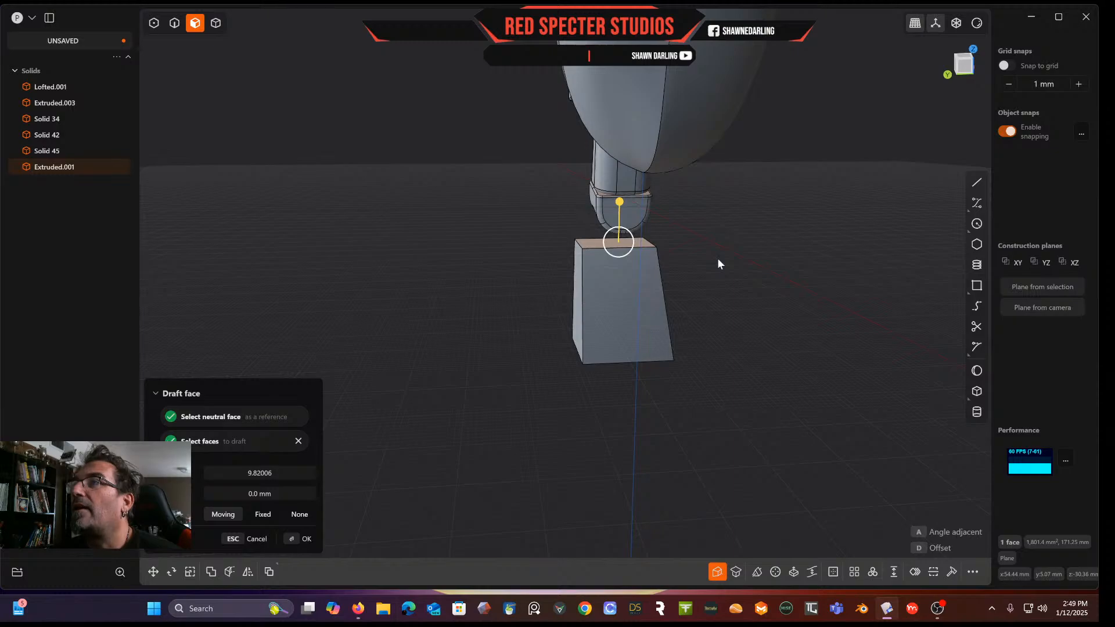
key("d")
left_click(963, 68)
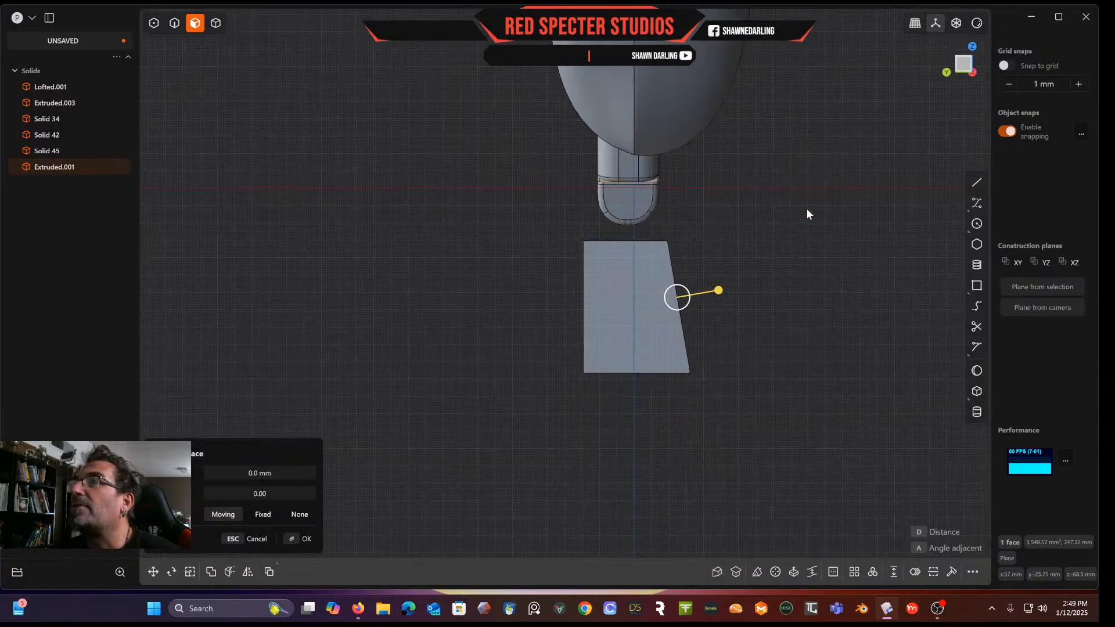
key("Escape")
Draw a slanted line crossing the block's left side from above to below it
left_click(977, 182)
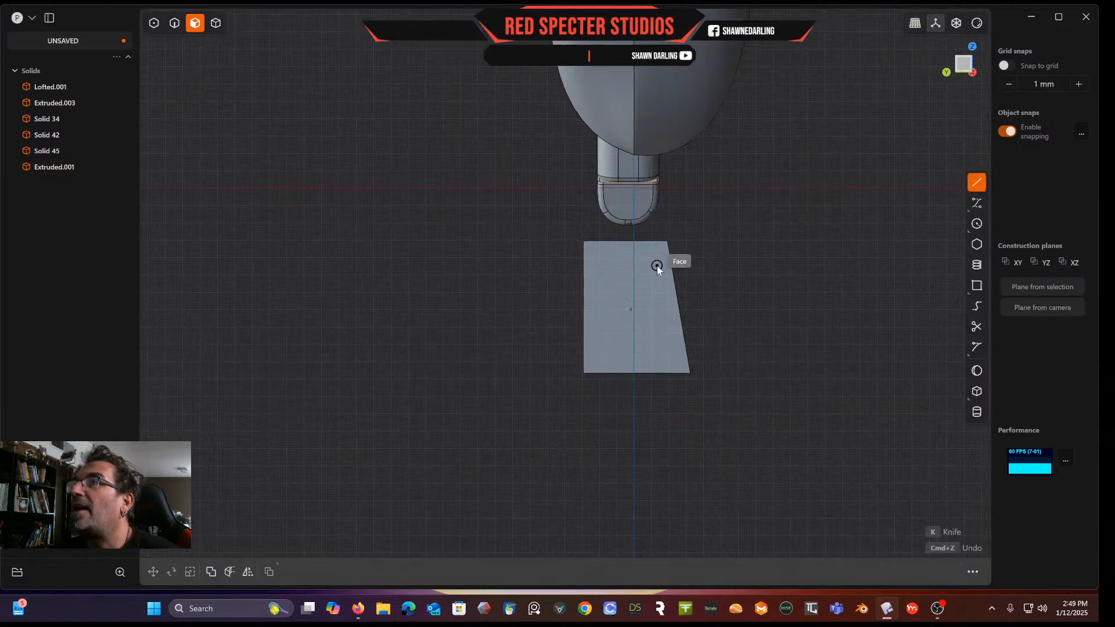
left_click(599, 223)
left_click(584, 371)
double_click(578, 414)
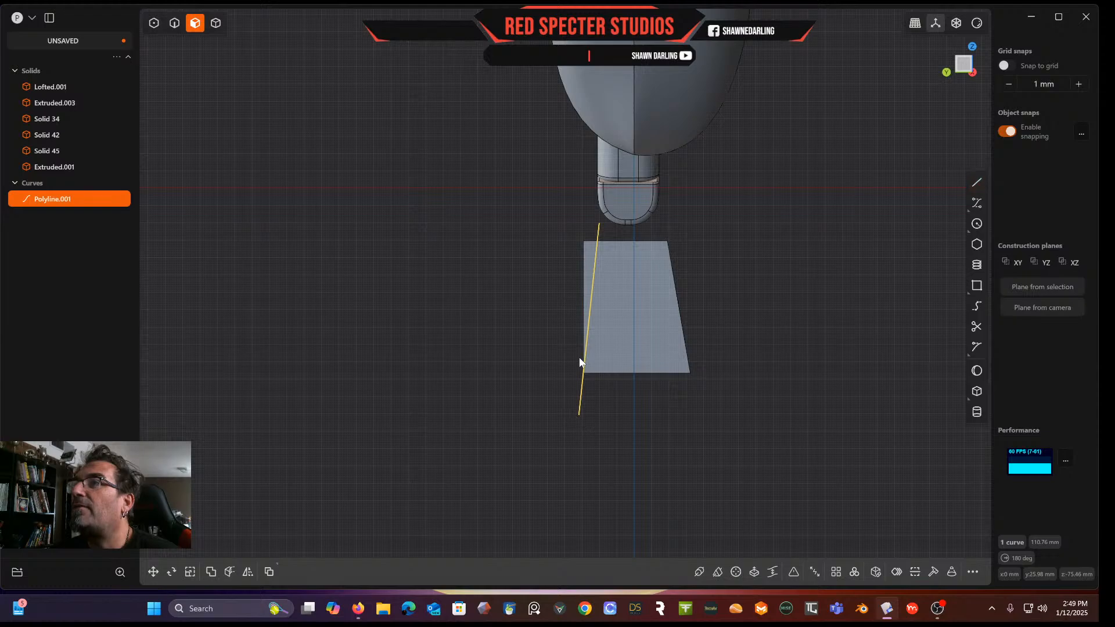
Cut the block with the slanted line, splitting off a thin left sliver
left_click(215, 23)
left_click(621, 303)
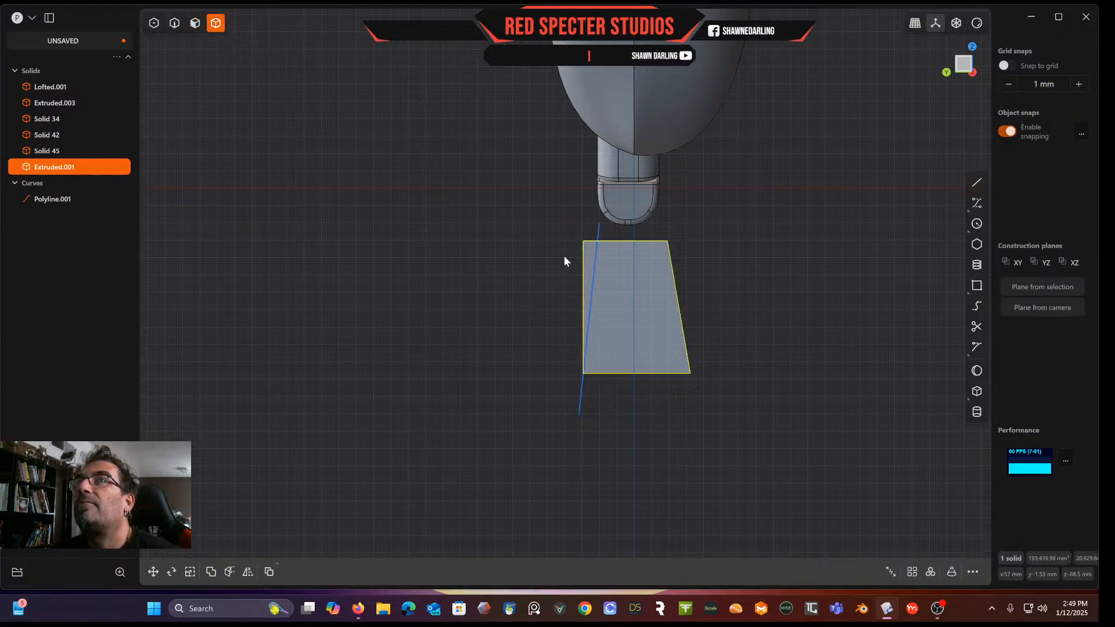
key("c")
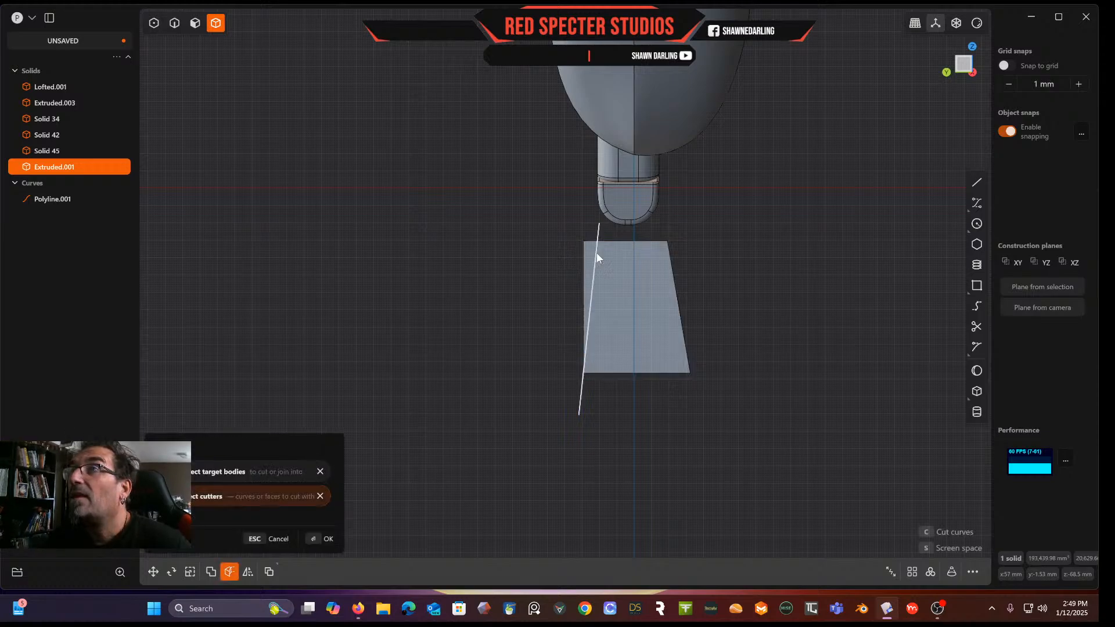
left_click(598, 247)
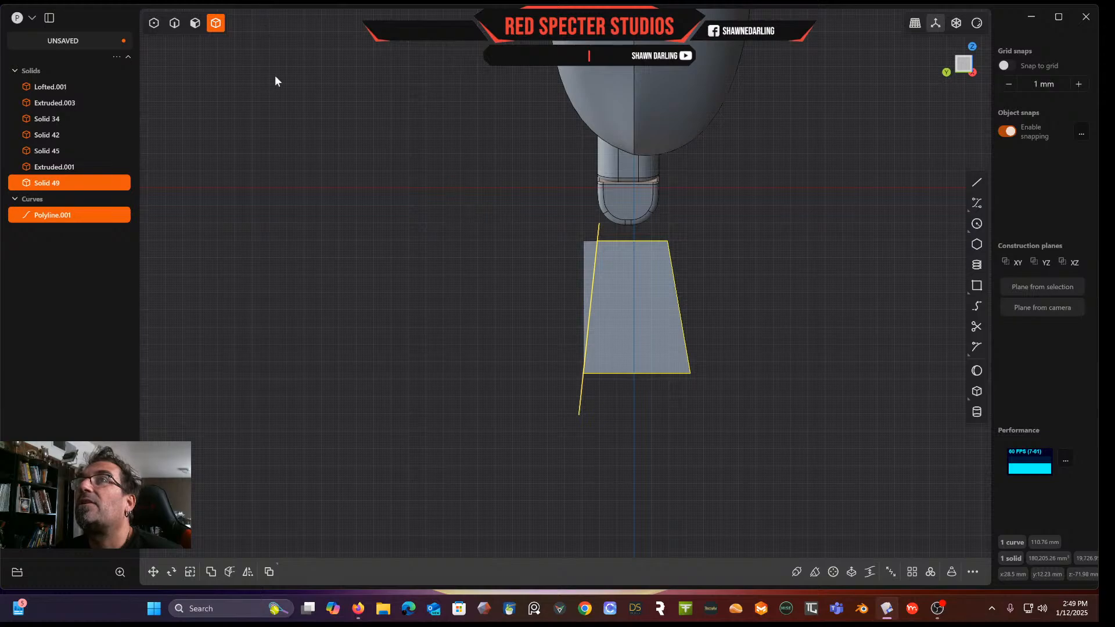
left_click(589, 257)
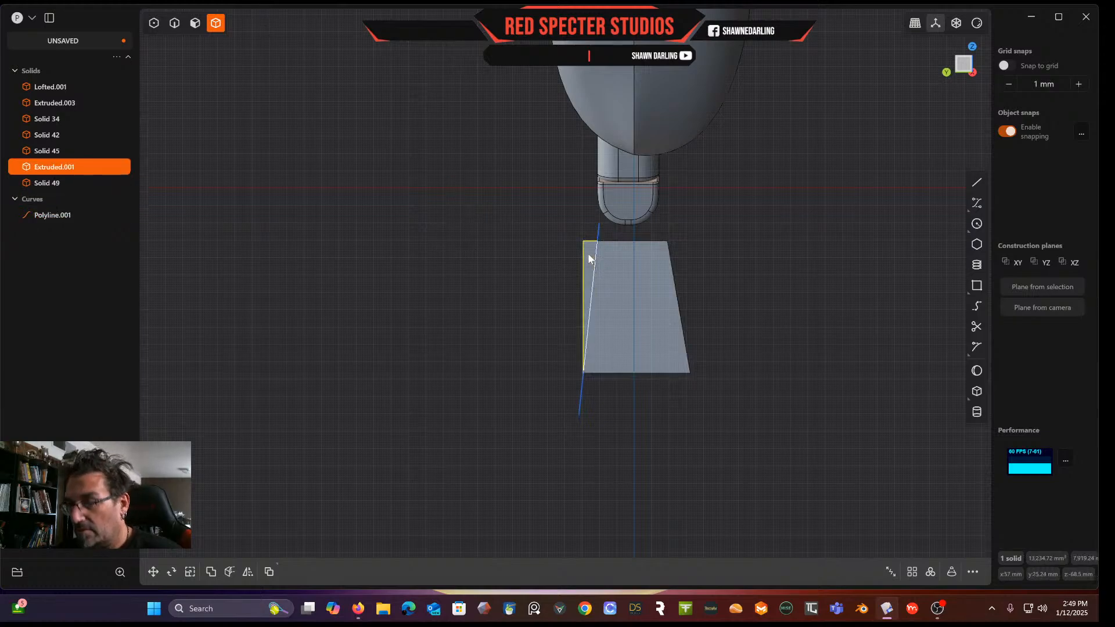
Delete the thin left sliver and the slanted cutting line
key("Delete")
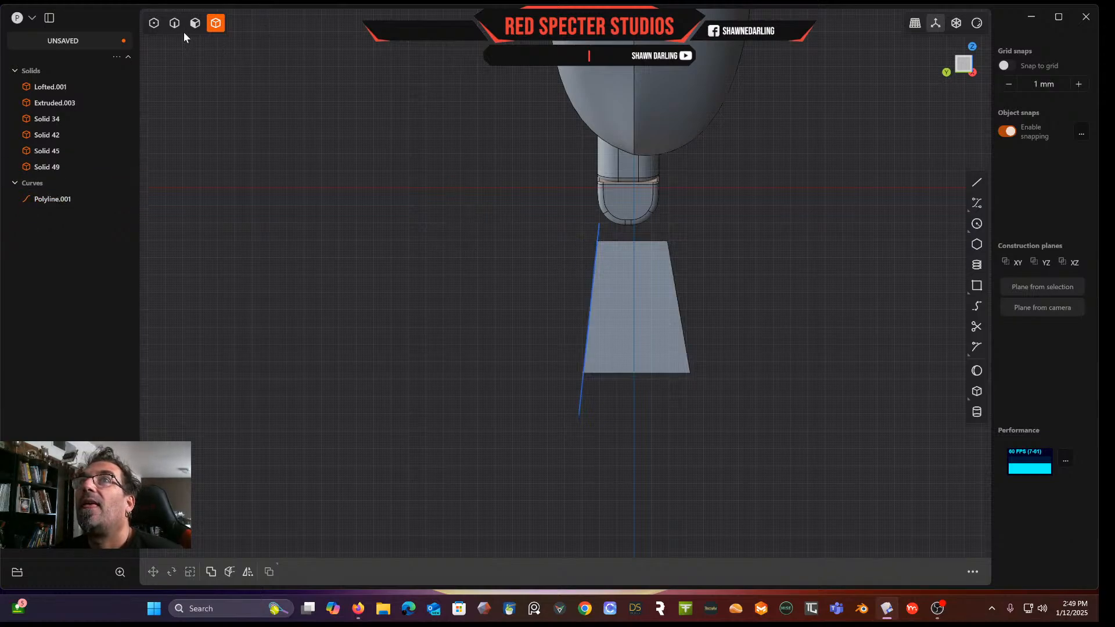
left_click(174, 25)
left_click(596, 233)
key("Delete")
Fillet the block's four vertical corner edges
middle_click_drag(594, 230, 560, 281)
scroll(492, 290, "up", 4)
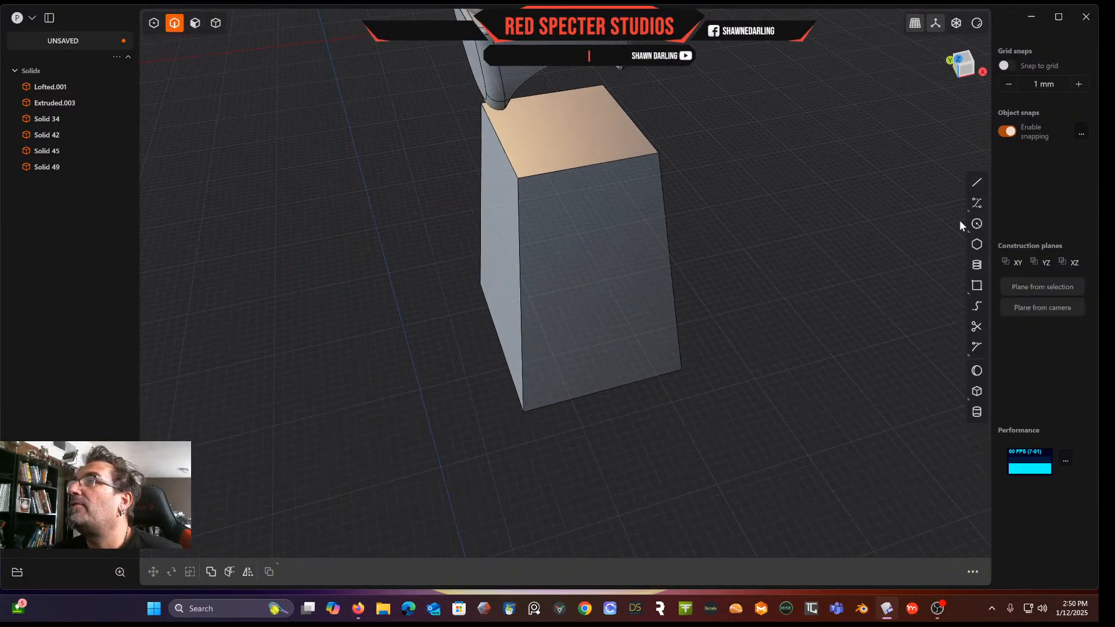
left_click(518, 241)
key("f")
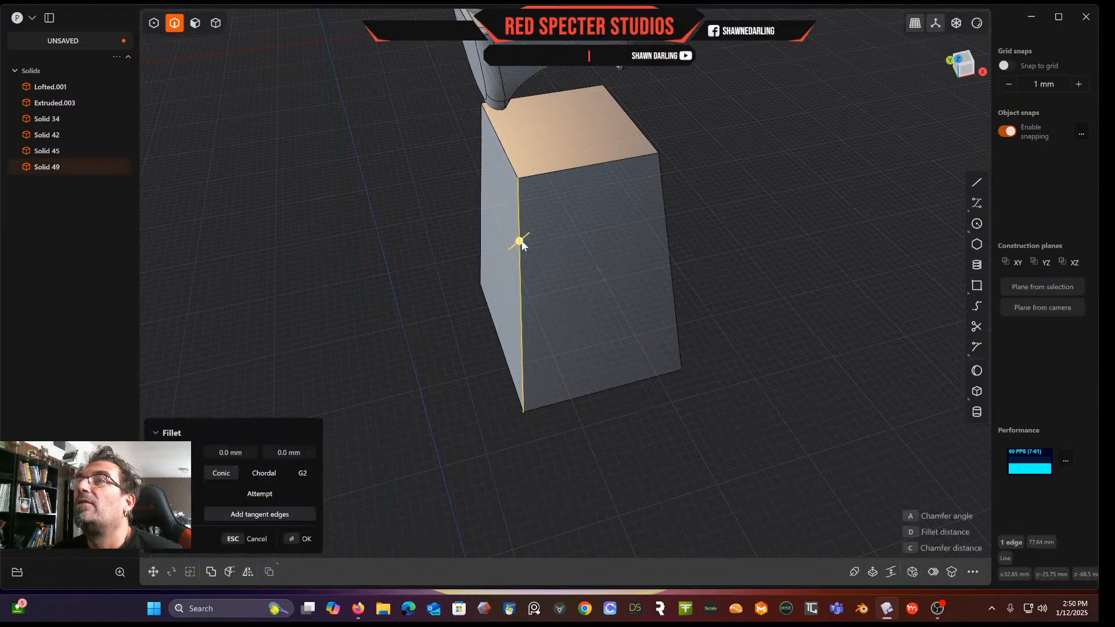
left_click(487, 194, "alt")
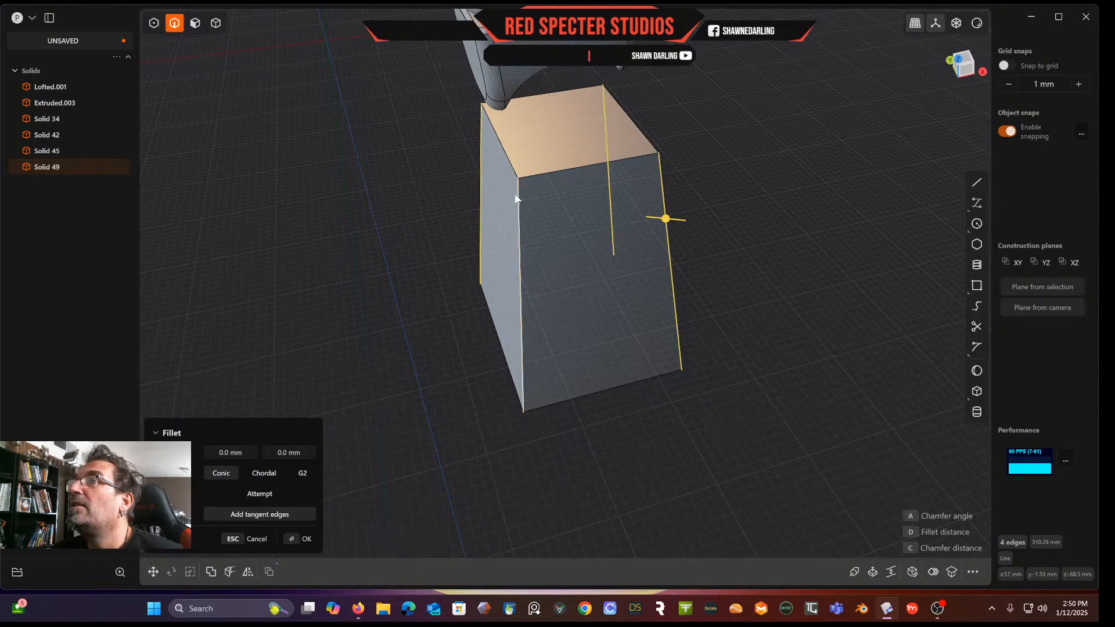
left_click_drag(668, 221, 726, 242)
middle_click_drag(721, 237, 612, 249)
key("Return")
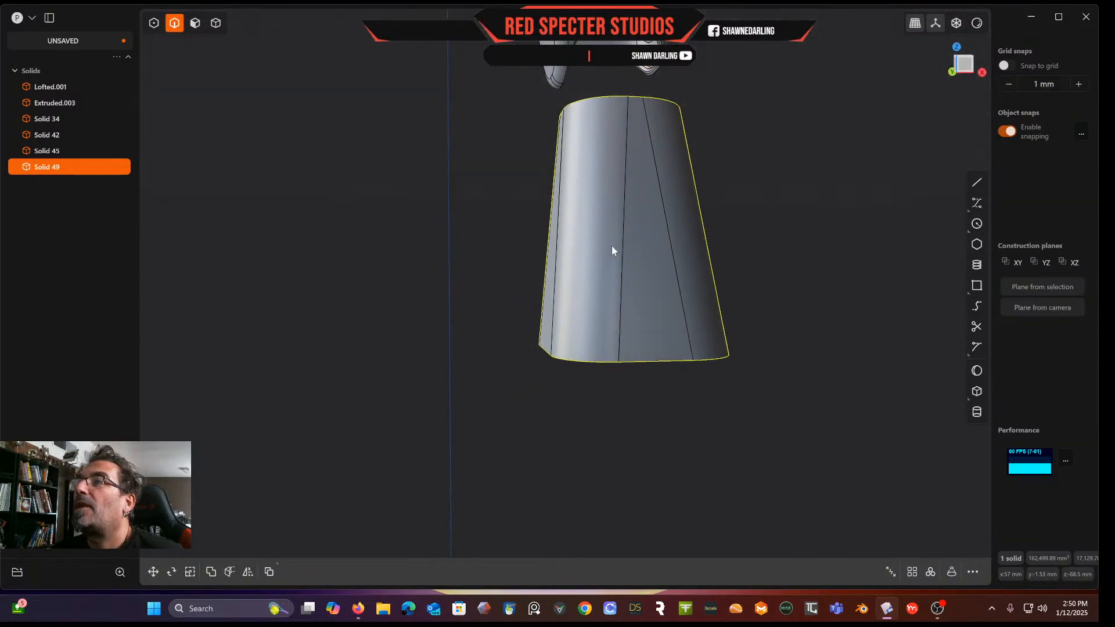
Fillet the block's bottom edge loop at 6.82 mm
left_click(589, 363)
key("f")
left_click_drag(589, 363, 581, 377)
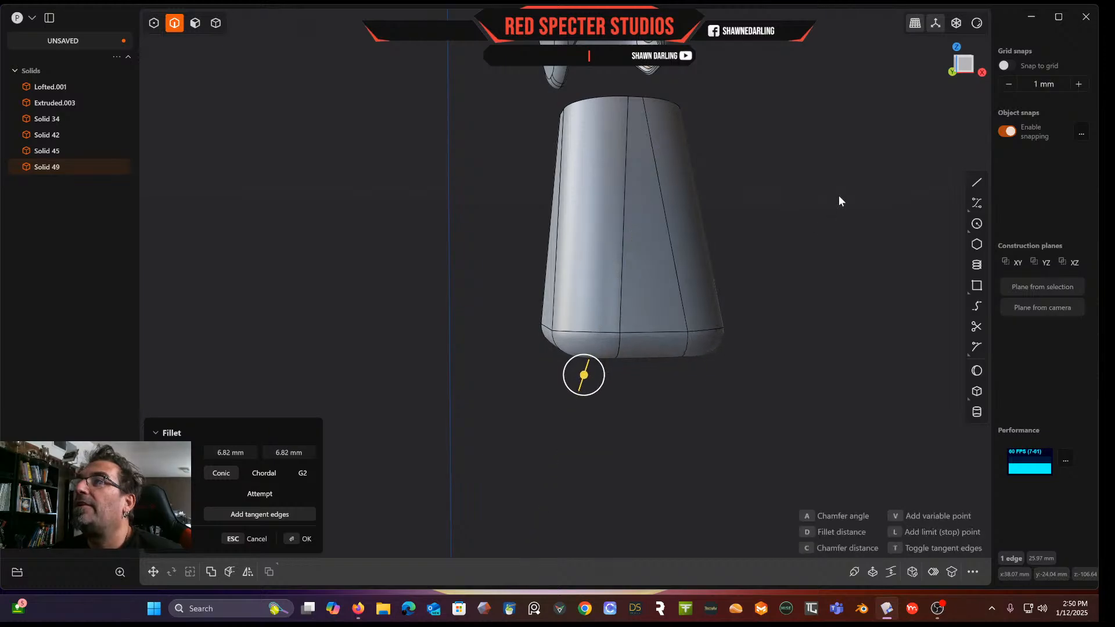
key("Return")
Fillet the block's top edge loop at 4.18 mm
middle_click_drag(807, 244, 664, 430)
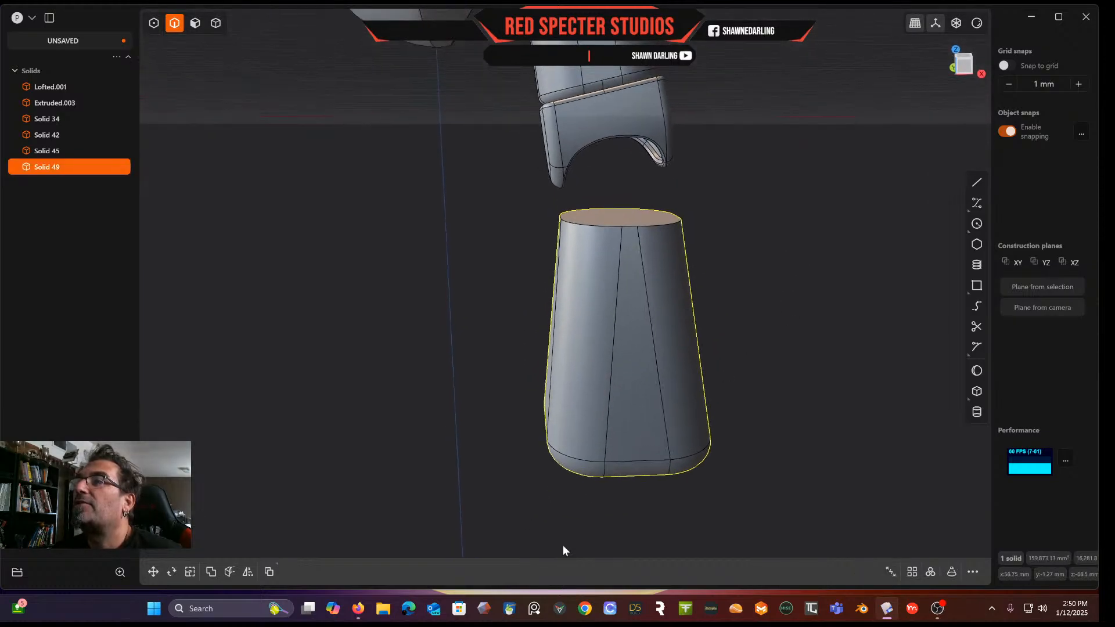
middle_click_drag(754, 278, 630, 348)
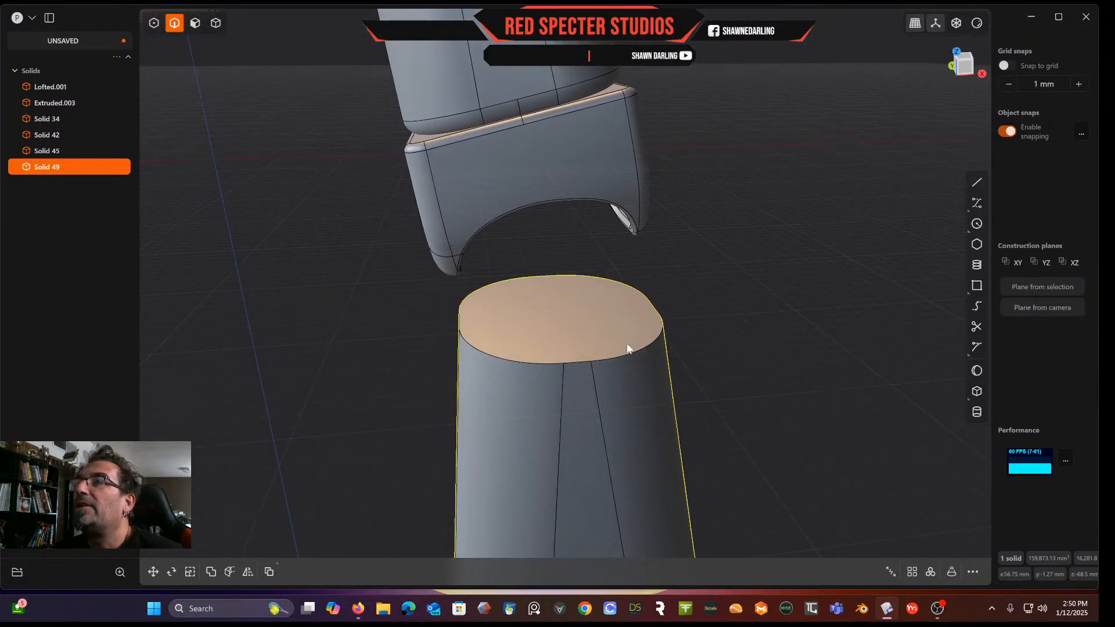
left_click(549, 364)
key("f")
left_click_drag(550, 363, 636, 348)
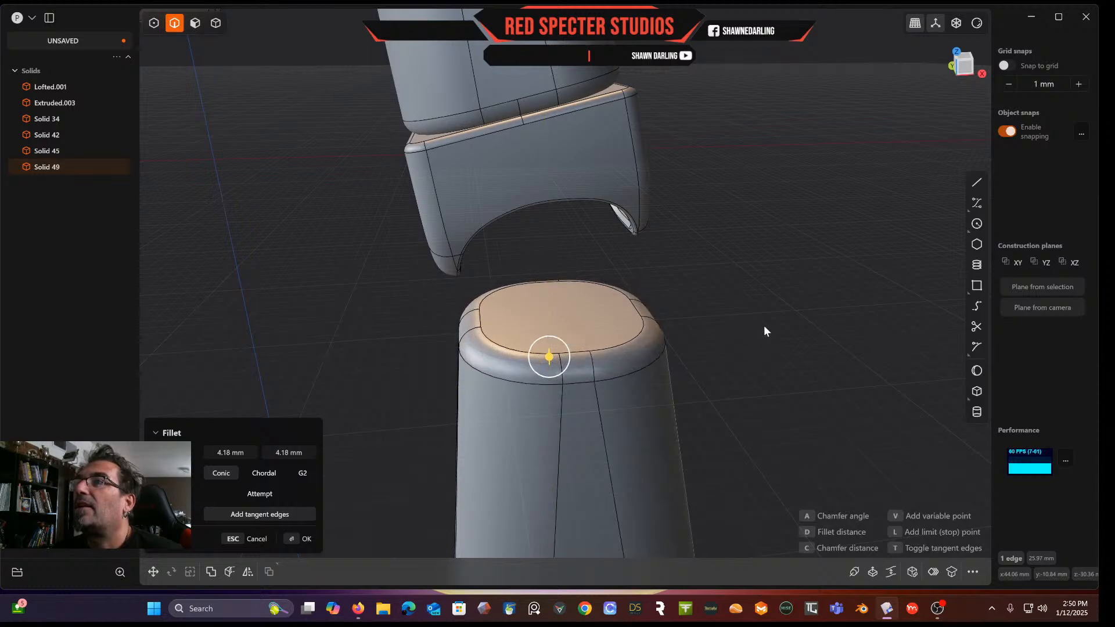
key("Return")
Move the block 7.65 mm along the Y axis
middle_click_drag(743, 326, 672, 317)
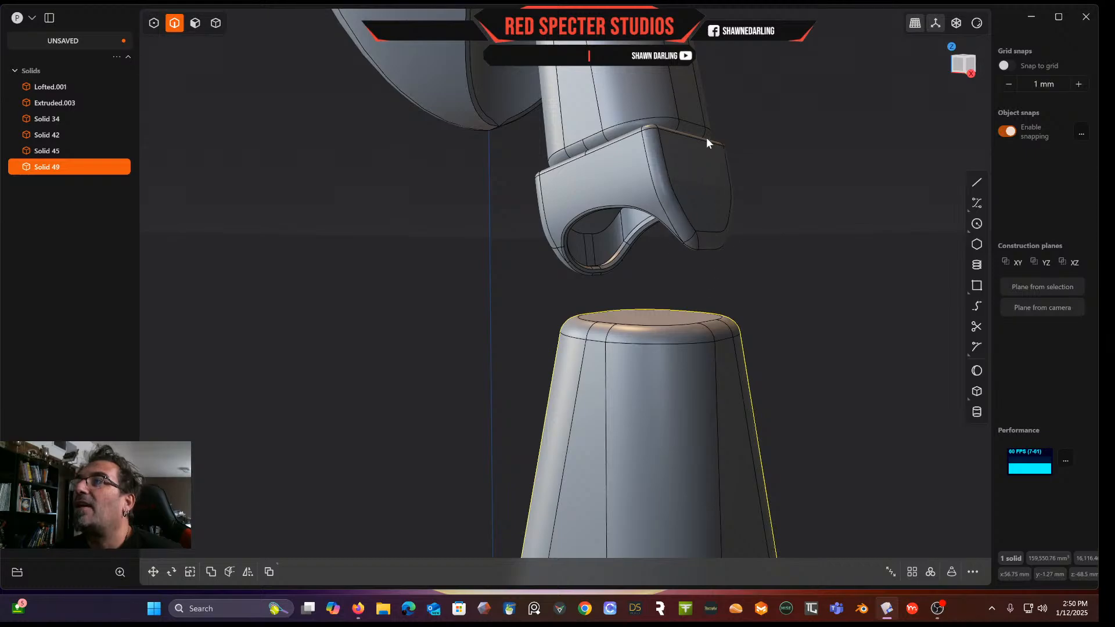
middle_click_drag(774, 346, 796, 366)
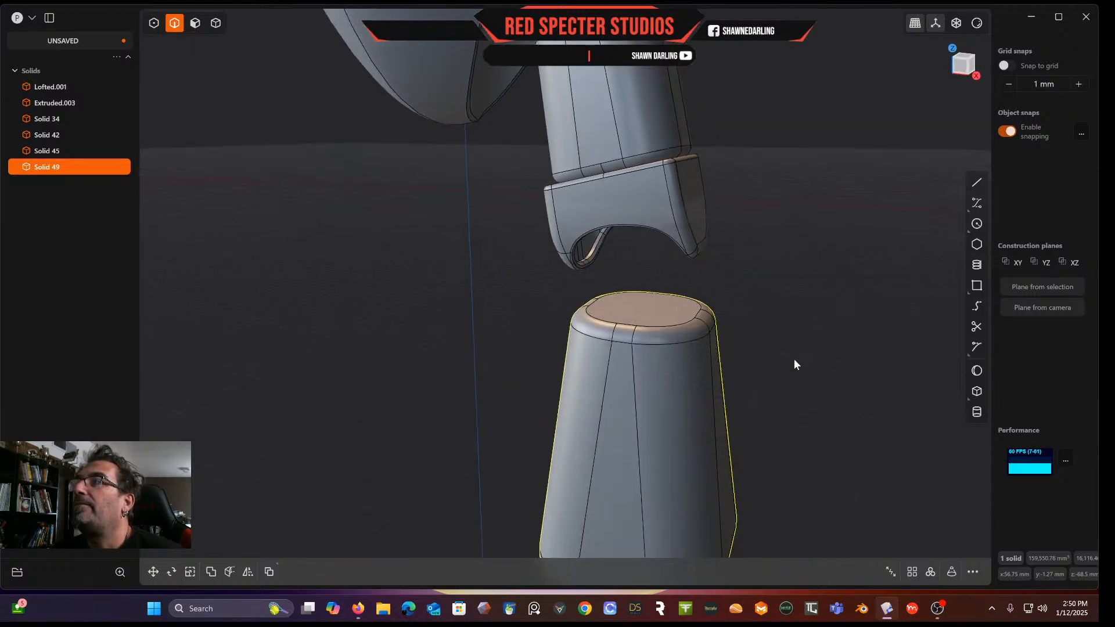
scroll(853, 179, "down", 5)
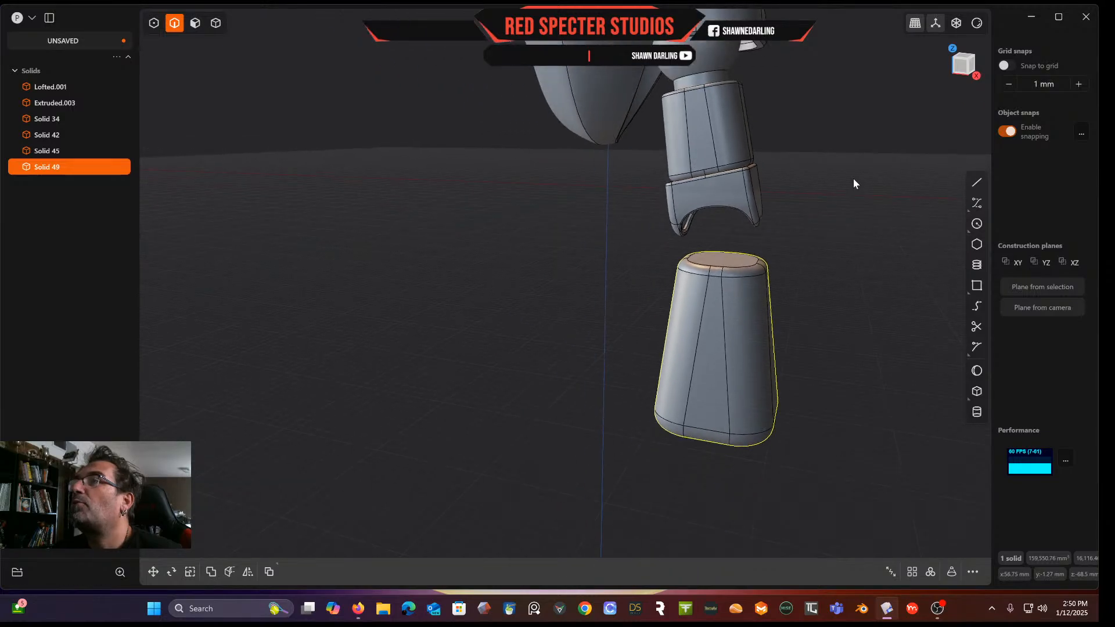
middle_click_drag(855, 219, 677, 365)
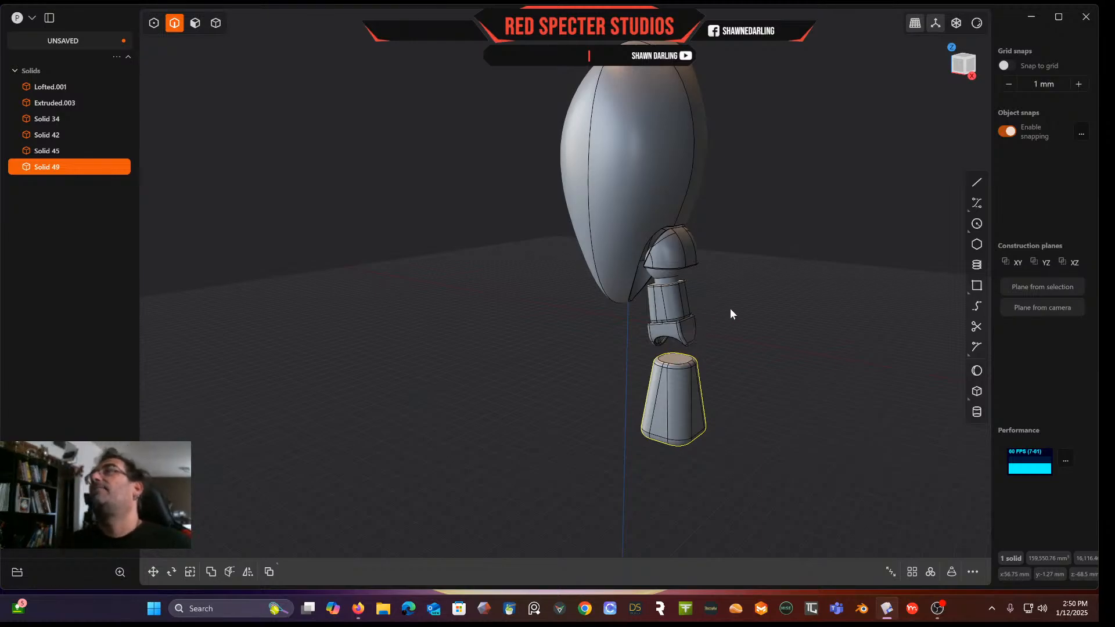
middle_click_drag(747, 190, 594, 228)
middle_click_drag(677, 241, 673, 231)
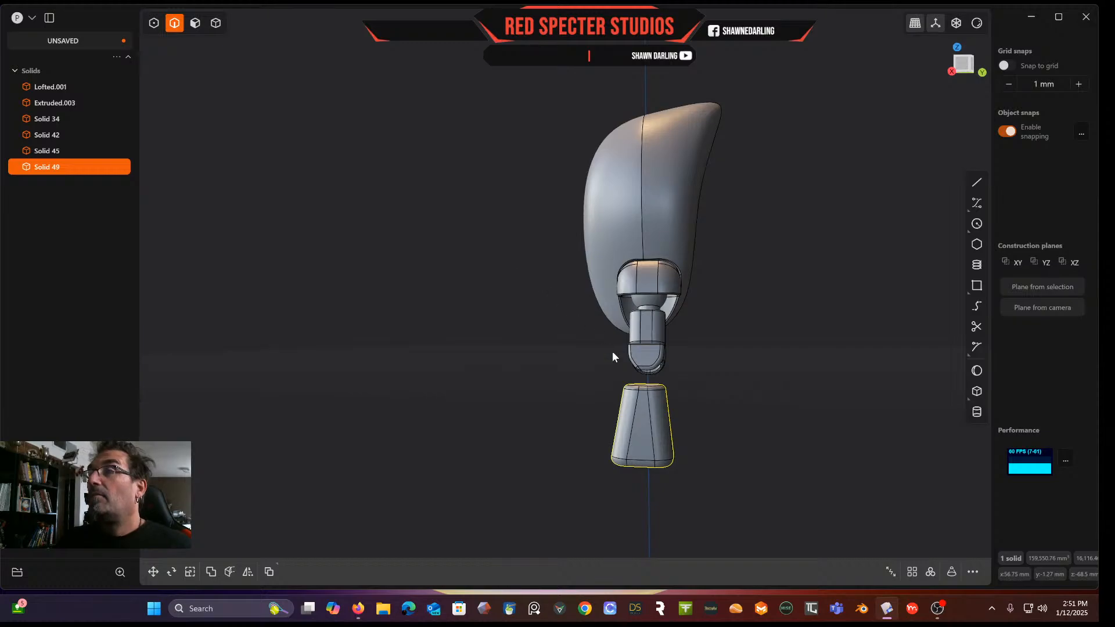
key("g")
left_click_drag(690, 427, 693, 428)
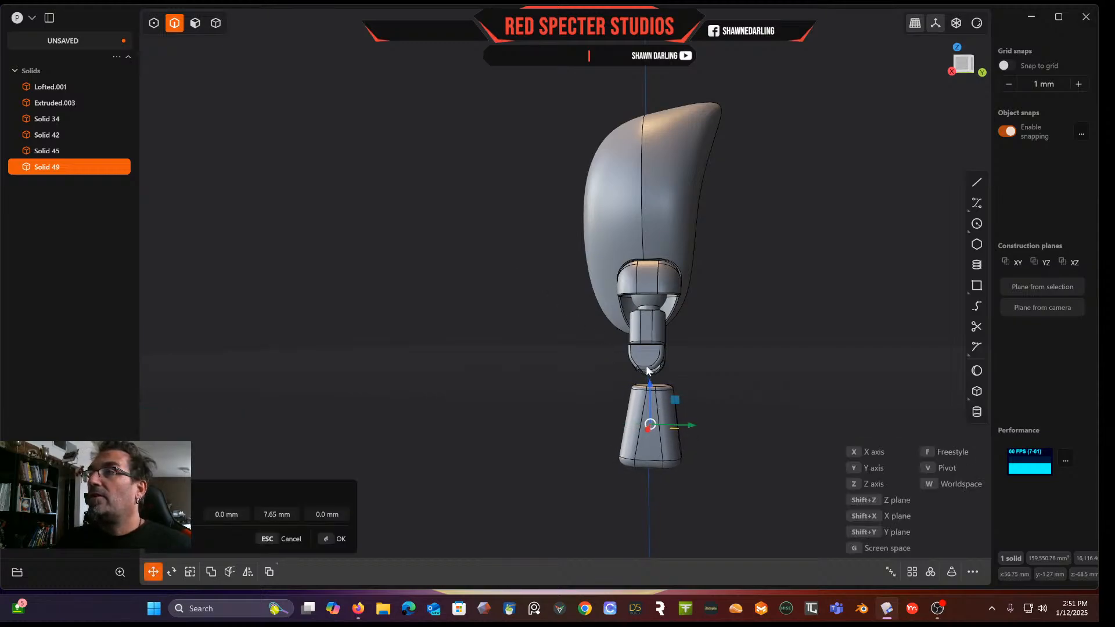
middle_click_drag(649, 369, 725, 374)
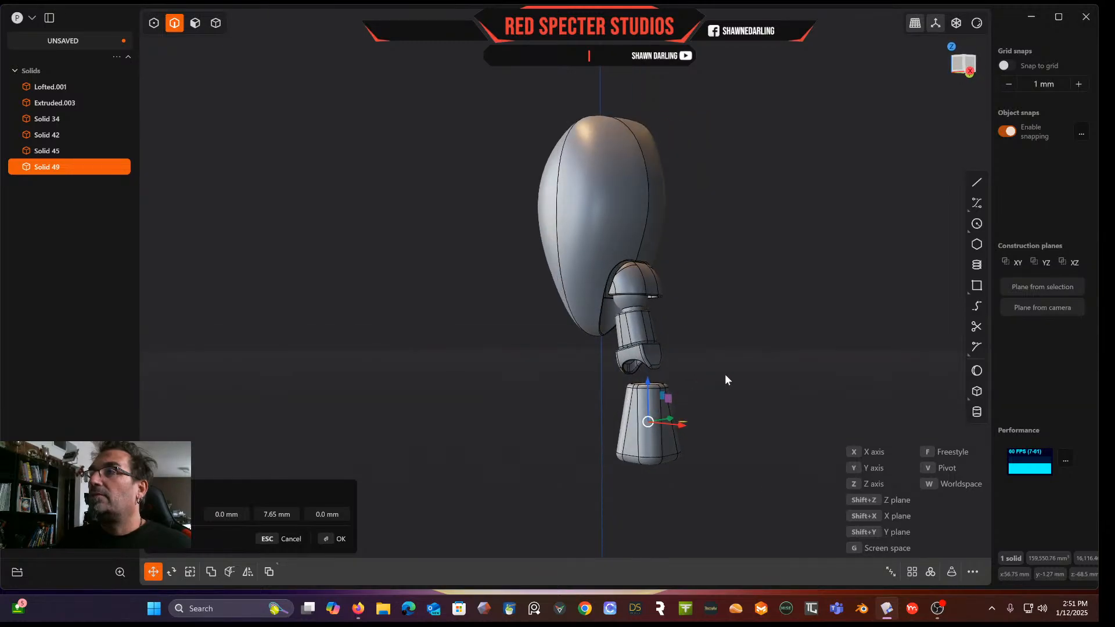
left_click(969, 64)
scroll(733, 326, "up", 5)
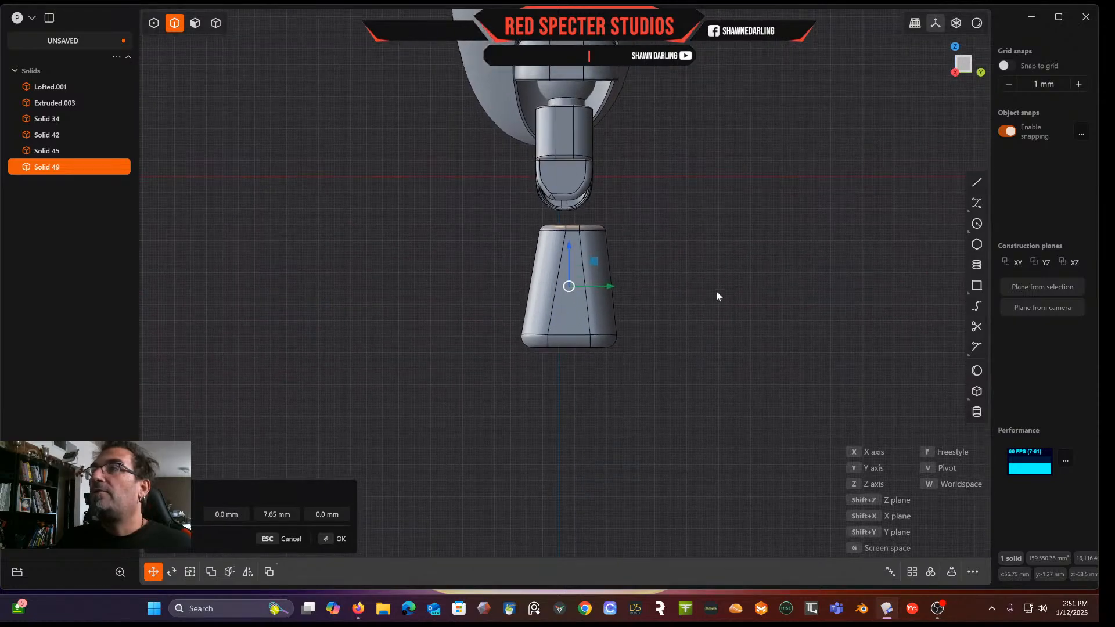
scroll(697, 346, "up", 3)
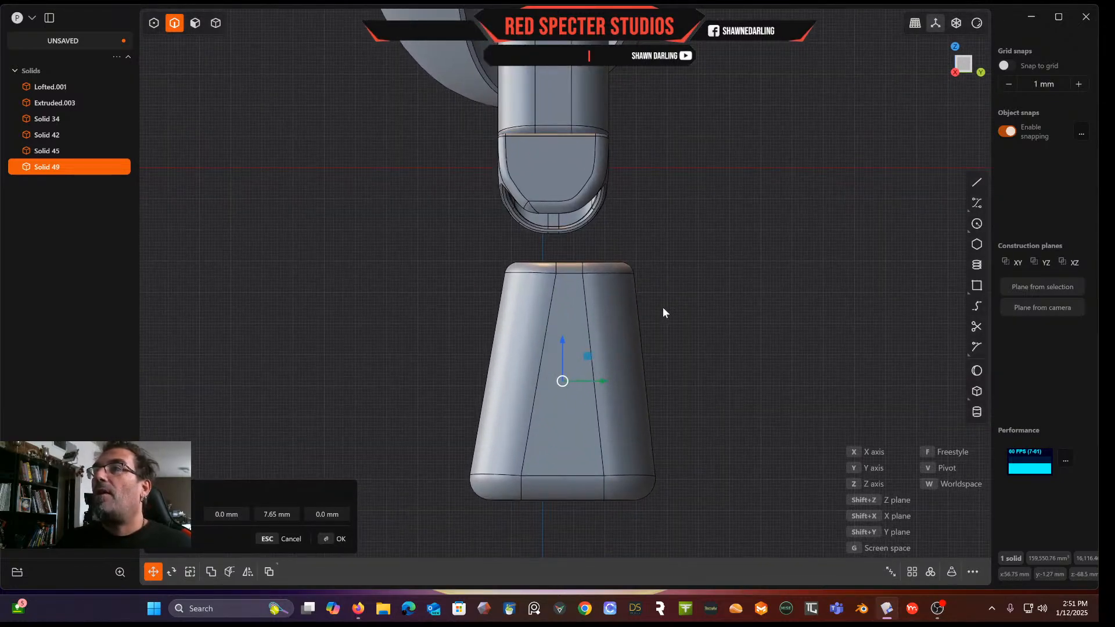
Draw two line segments slanting across the block's top end and join them into one curve
left_click(975, 184)
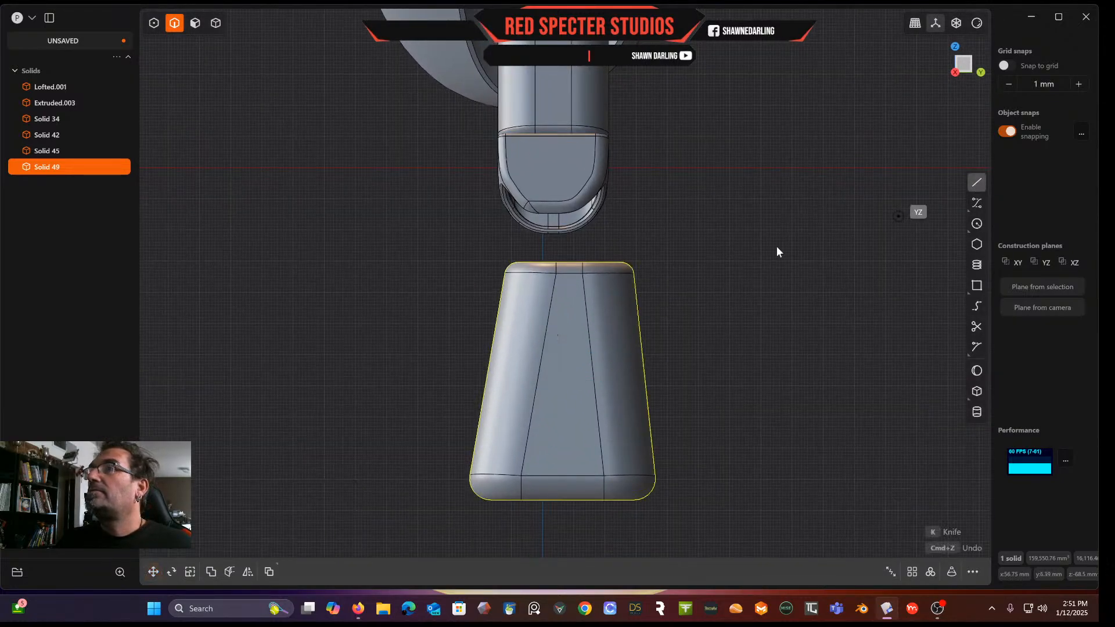
left_click(627, 261)
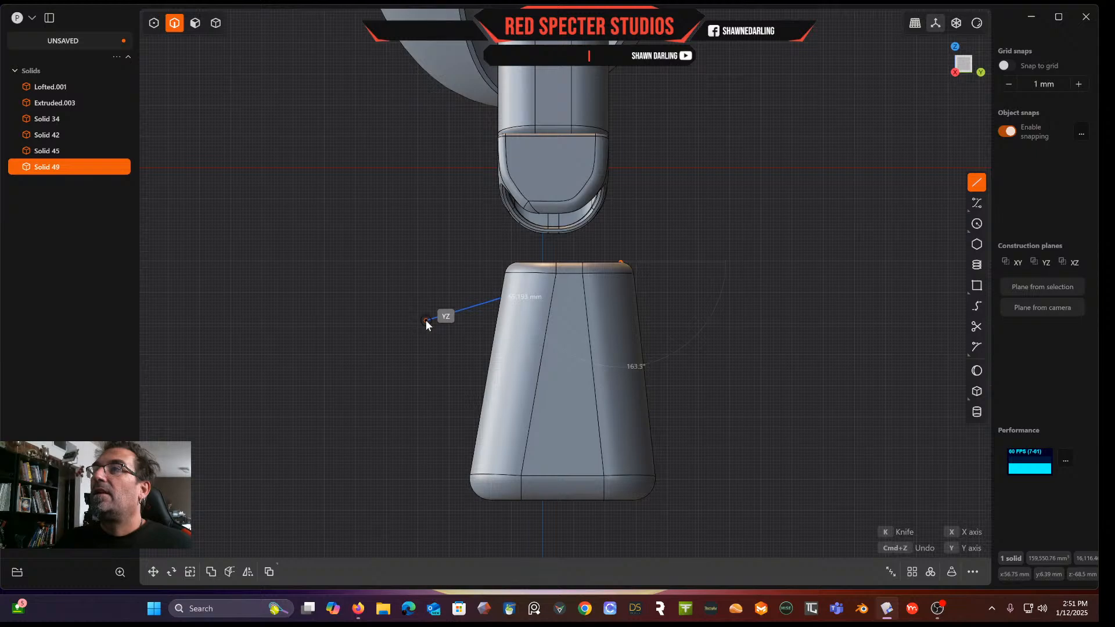
left_click(425, 323)
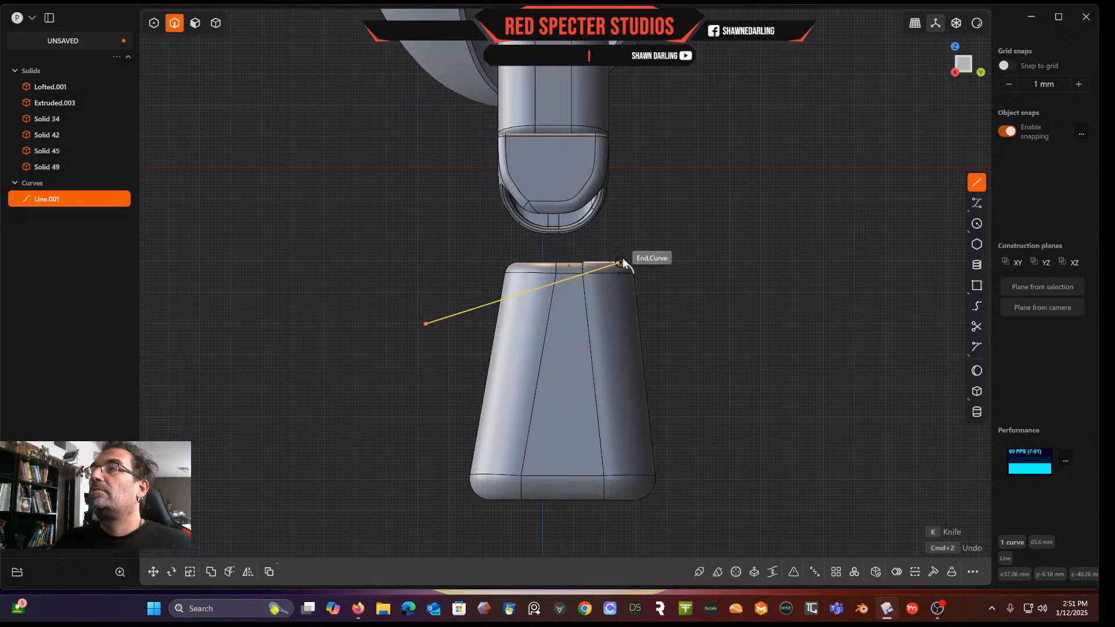
left_click(623, 258)
left_click(676, 246)
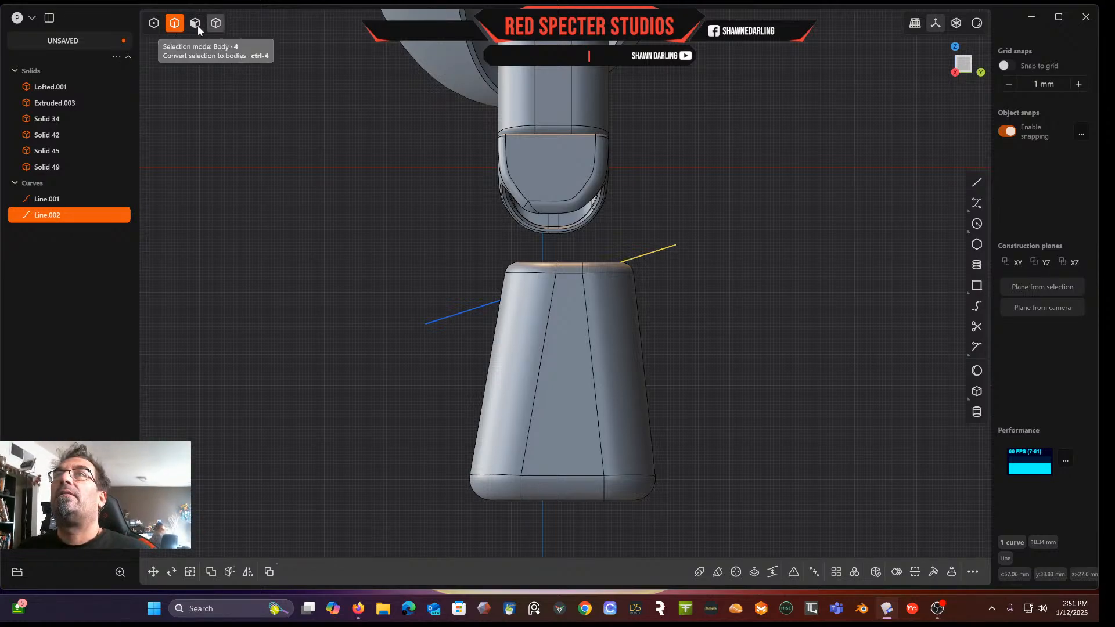
left_click(460, 318)
key("j")
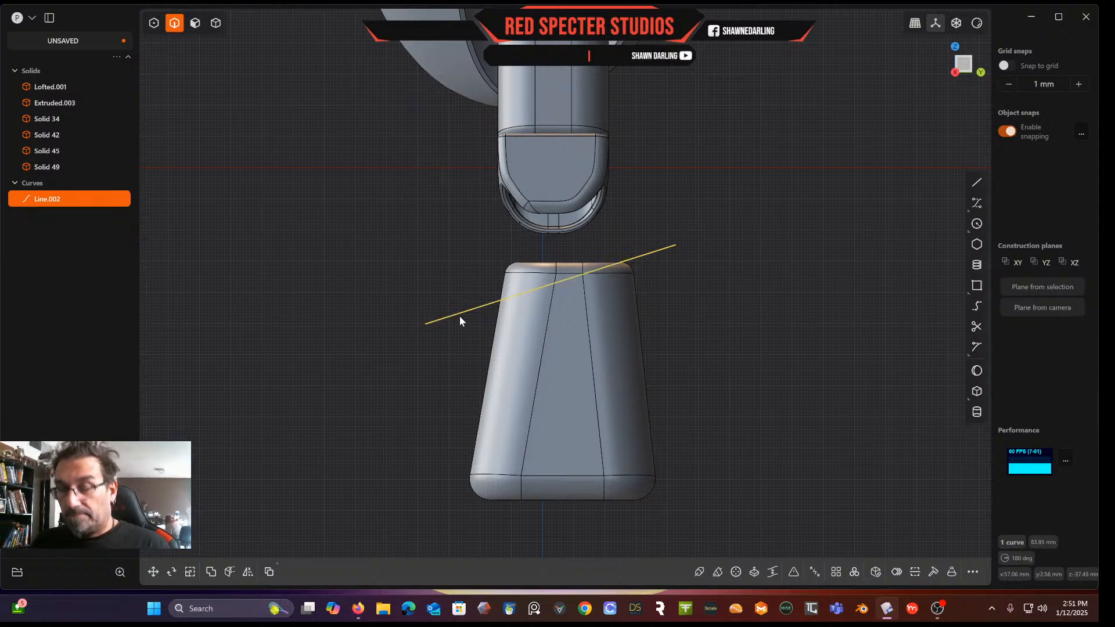
Cut the block's top off with the slanted line, then delete the cut-off piece and the line
left_click(697, 268)
key("4")
left_click(520, 339)
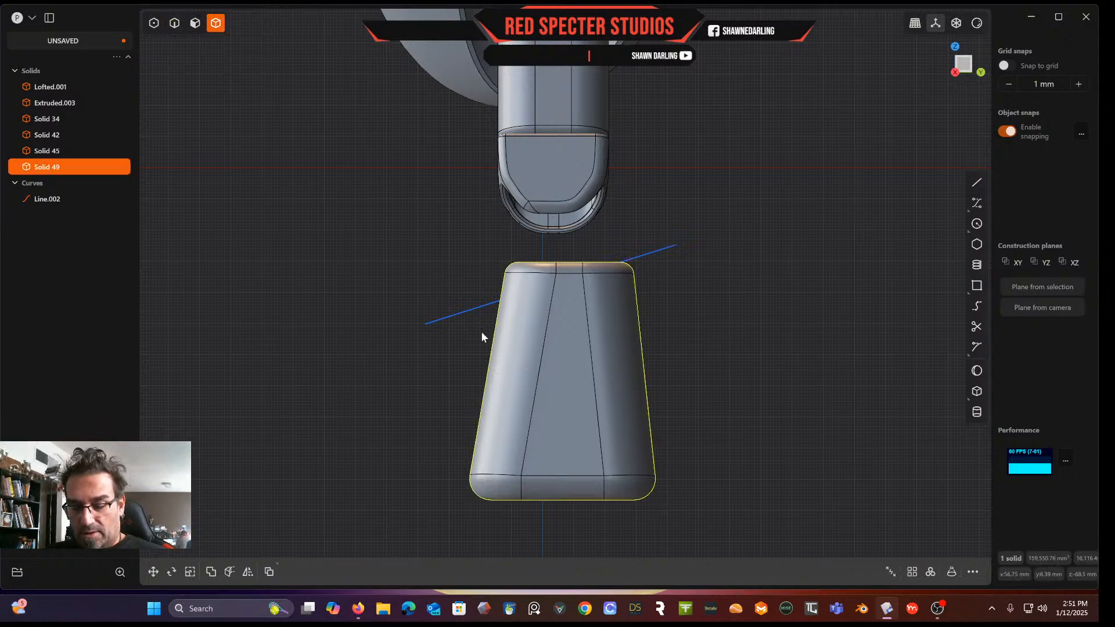
key("c")
left_click(479, 309)
right_click(479, 309)
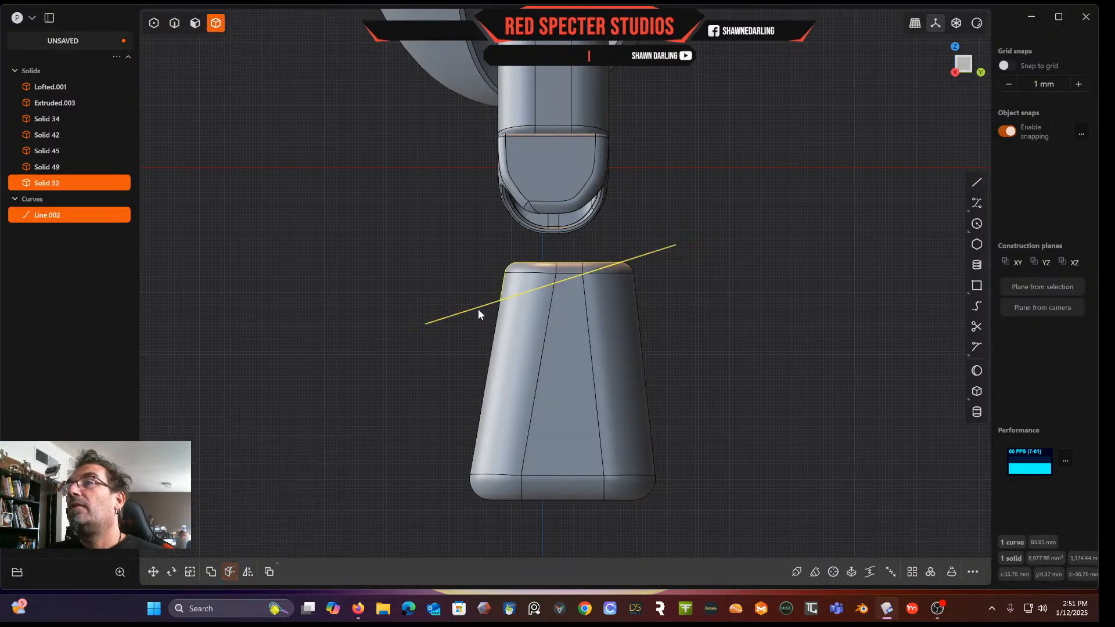
key("Delete")
middle_click_drag(515, 288, 566, 281)
middle_click_drag(566, 340, 460, 333)
middle_click_drag(543, 284, 511, 357)
scroll(474, 367, "up", 5)
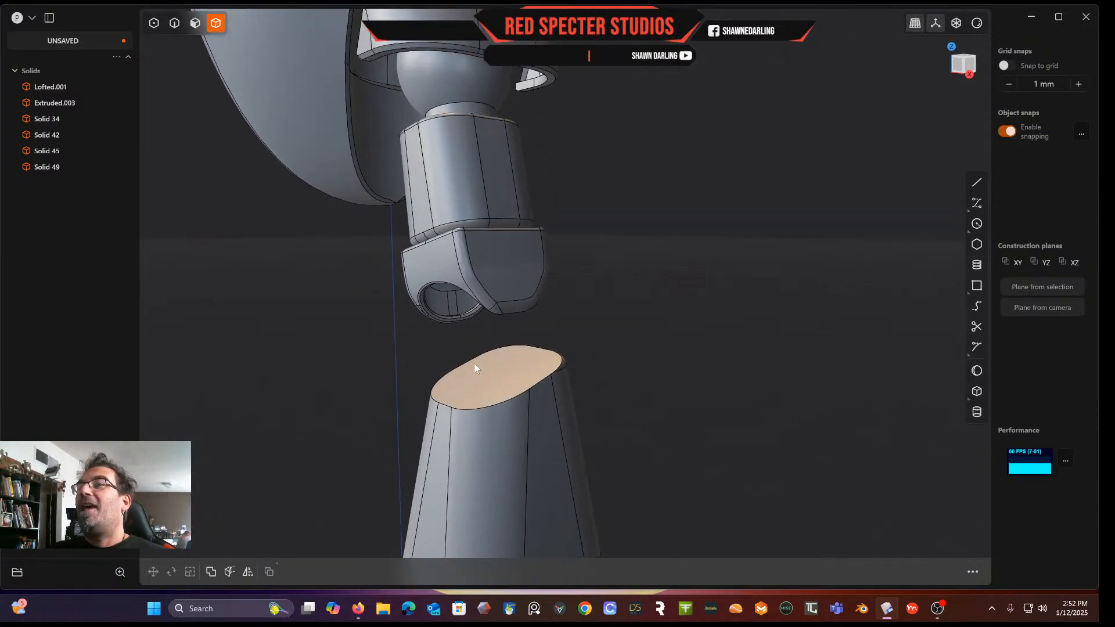
middle_click_drag(475, 368, 552, 386)
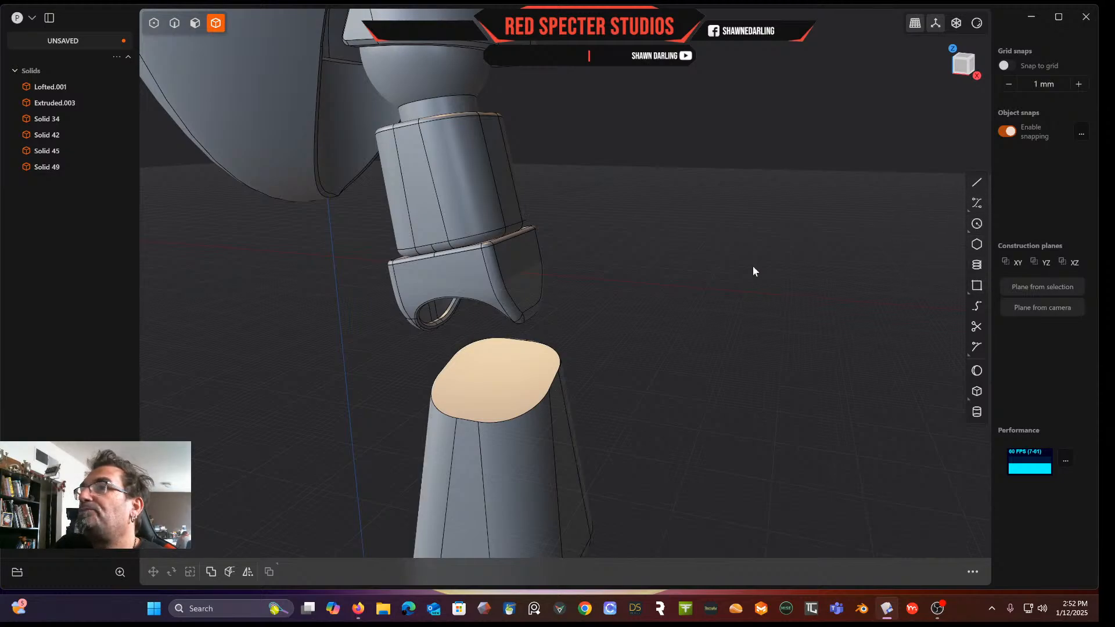
left_click(976, 183)
left_click(175, 23)
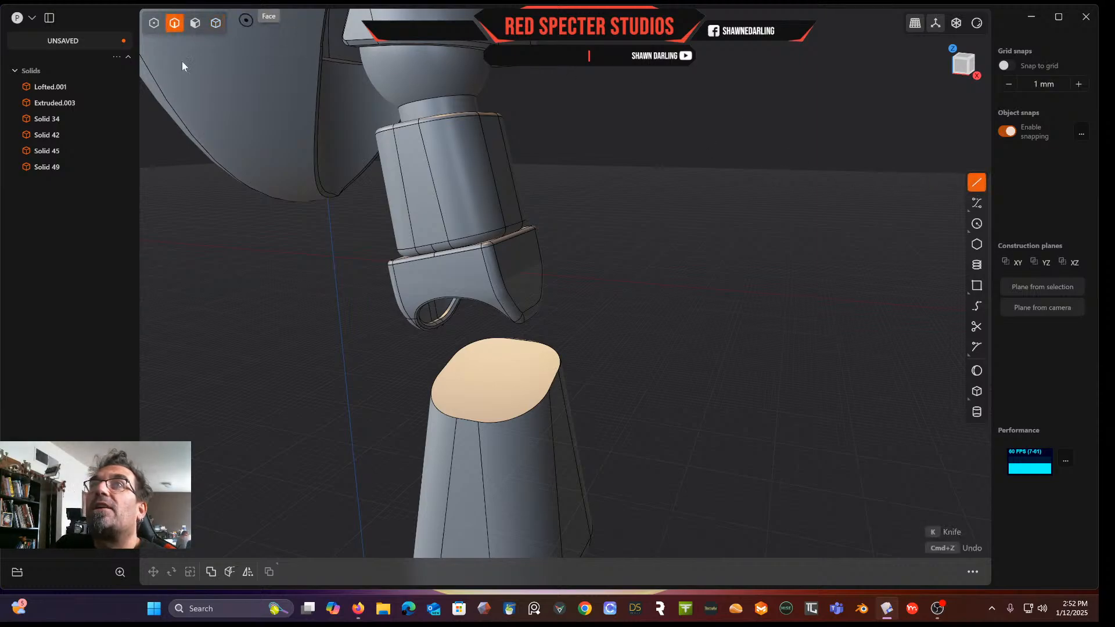
left_click(518, 421)
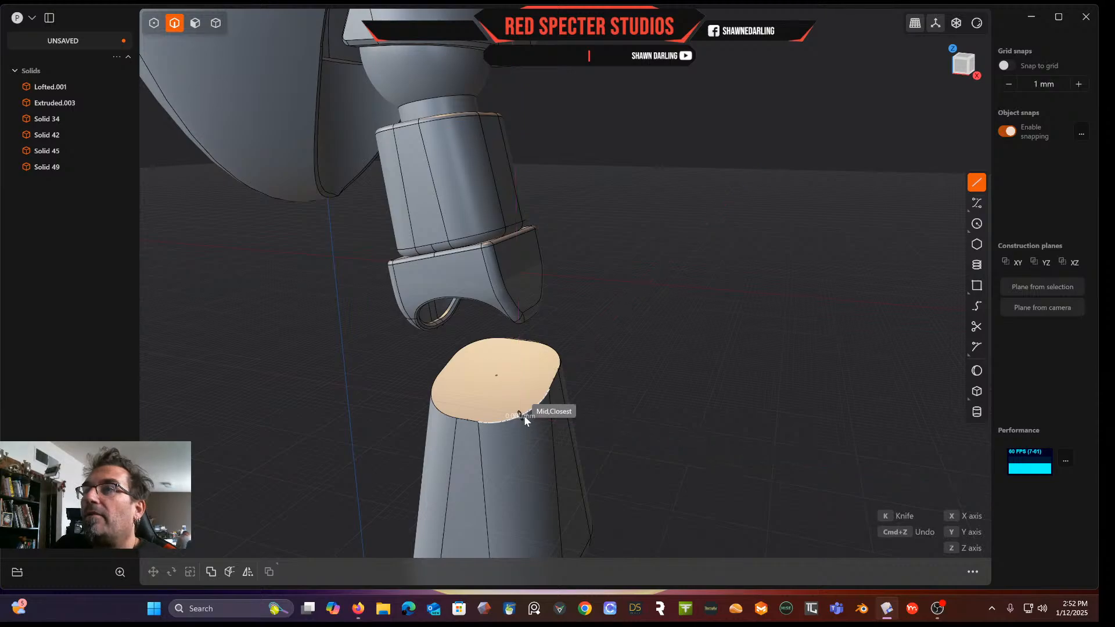
left_click(541, 406)
key("Escape")
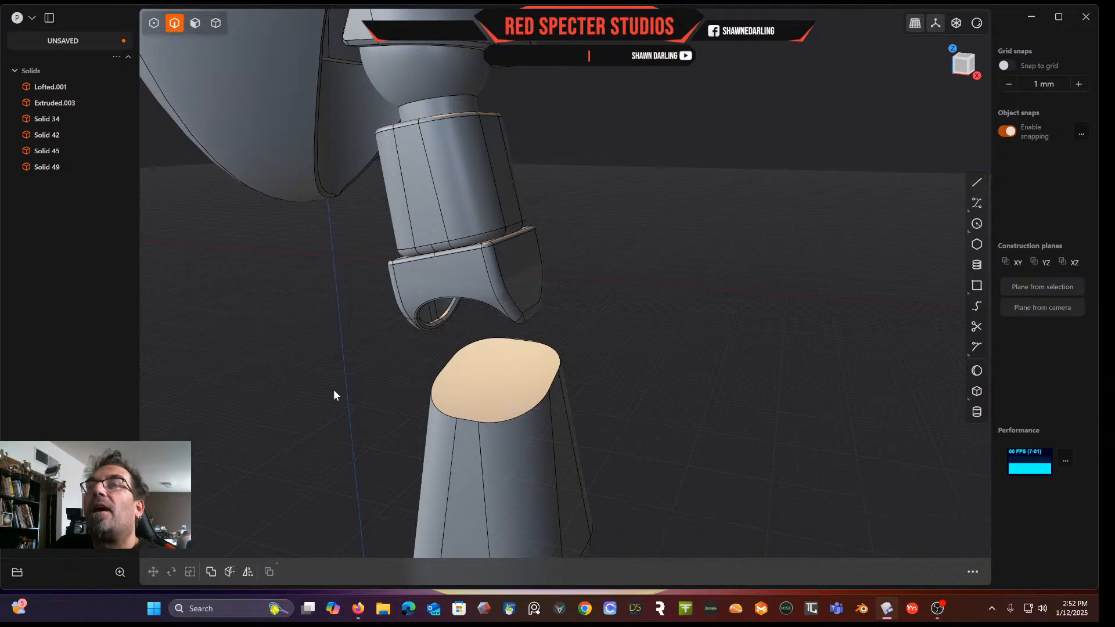
Fillet the edge loop around the block's slanted top face
double_click(517, 417)
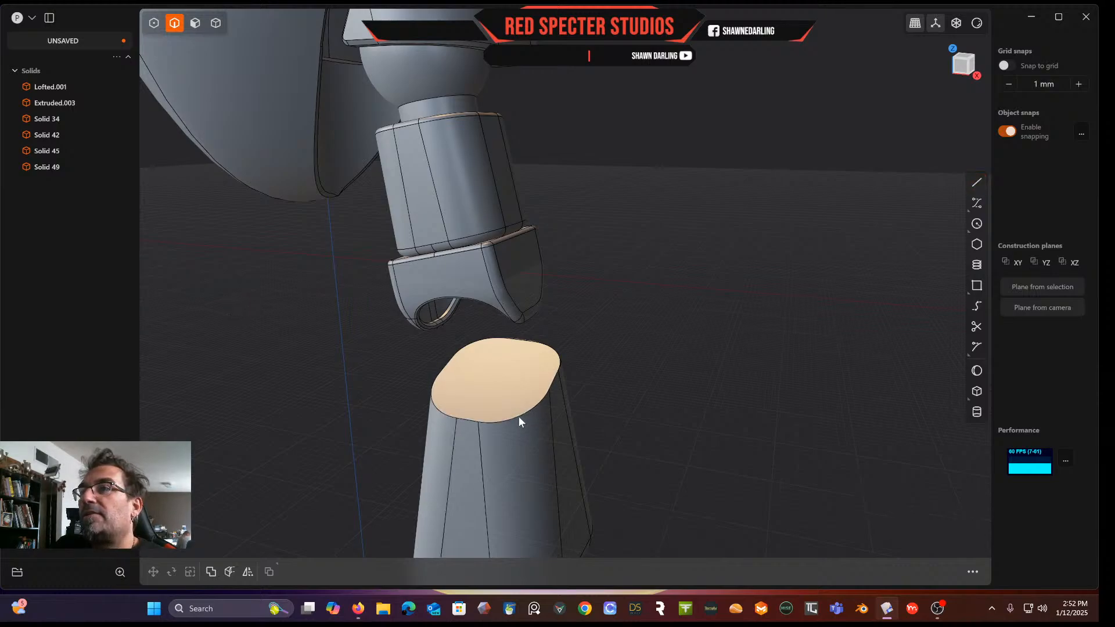
key("b")
middle_click_drag(518, 416, 484, 434)
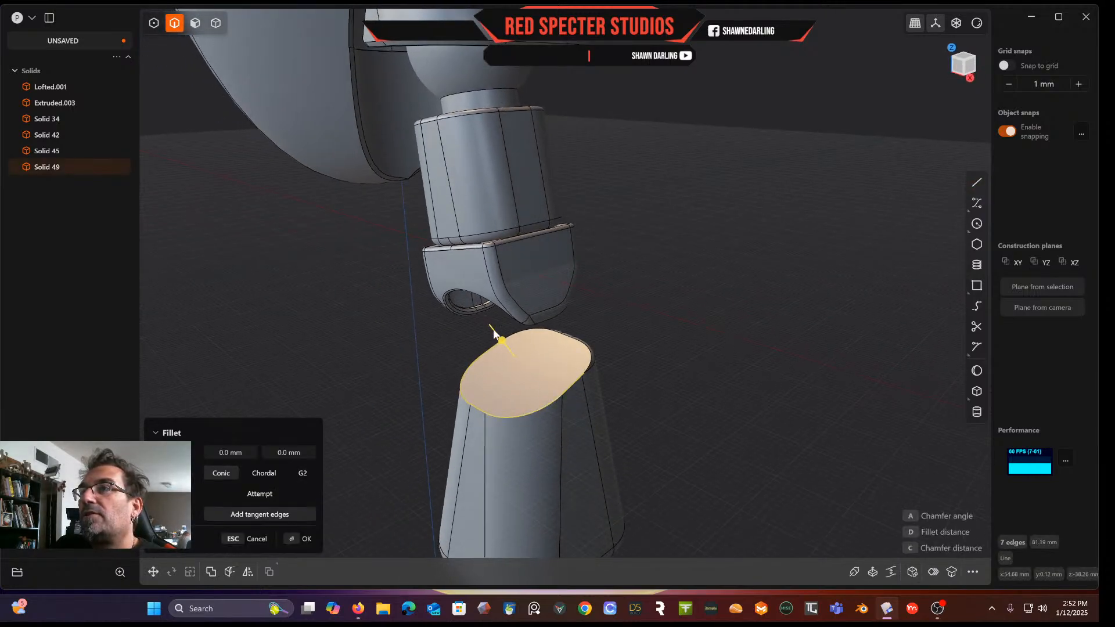
left_click_drag(502, 339, 504, 327)
key("Return")
Draw a control-point curve in front view that leaves the lofted solid's centre seam, bulges outward and returns to the seam lower down
middle_click_drag(643, 364, 573, 260)
scroll(642, 316, "down", 5)
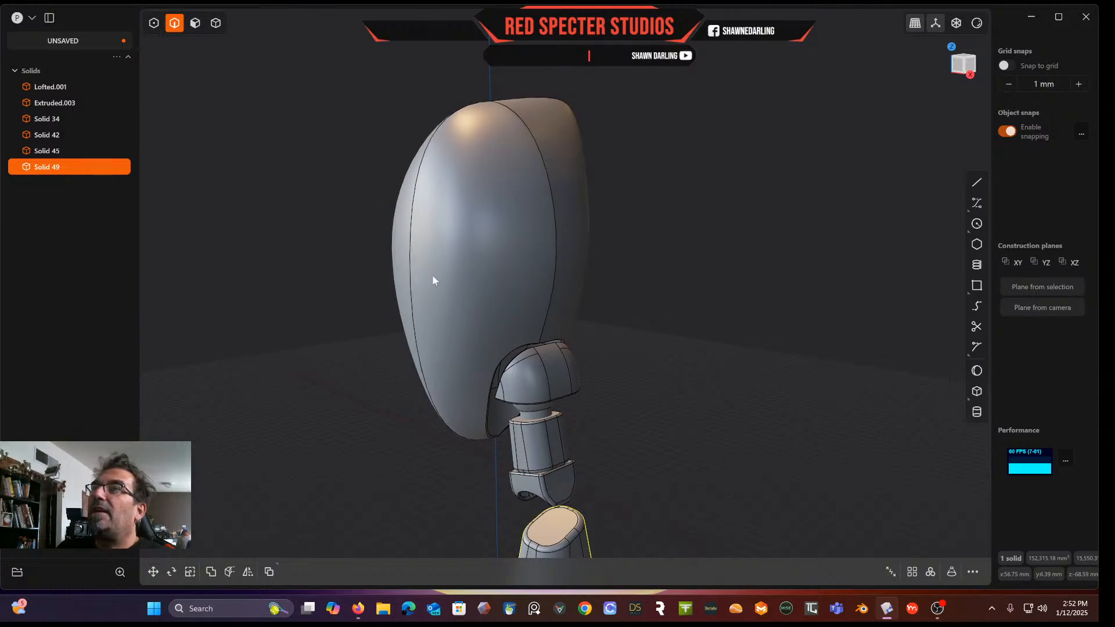
left_click(961, 70)
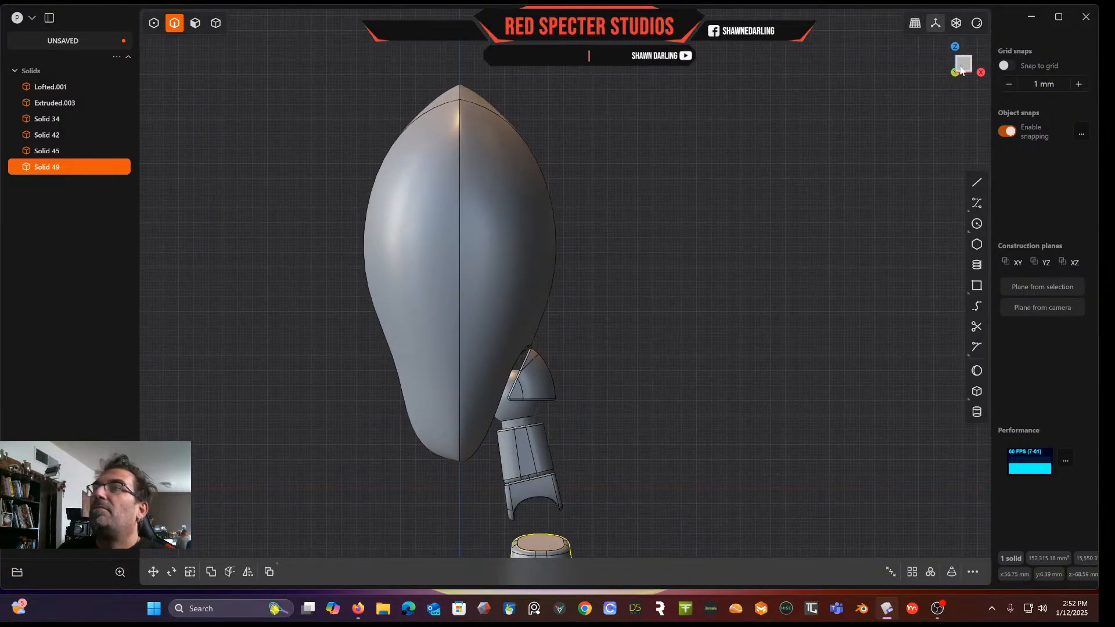
left_click(978, 202)
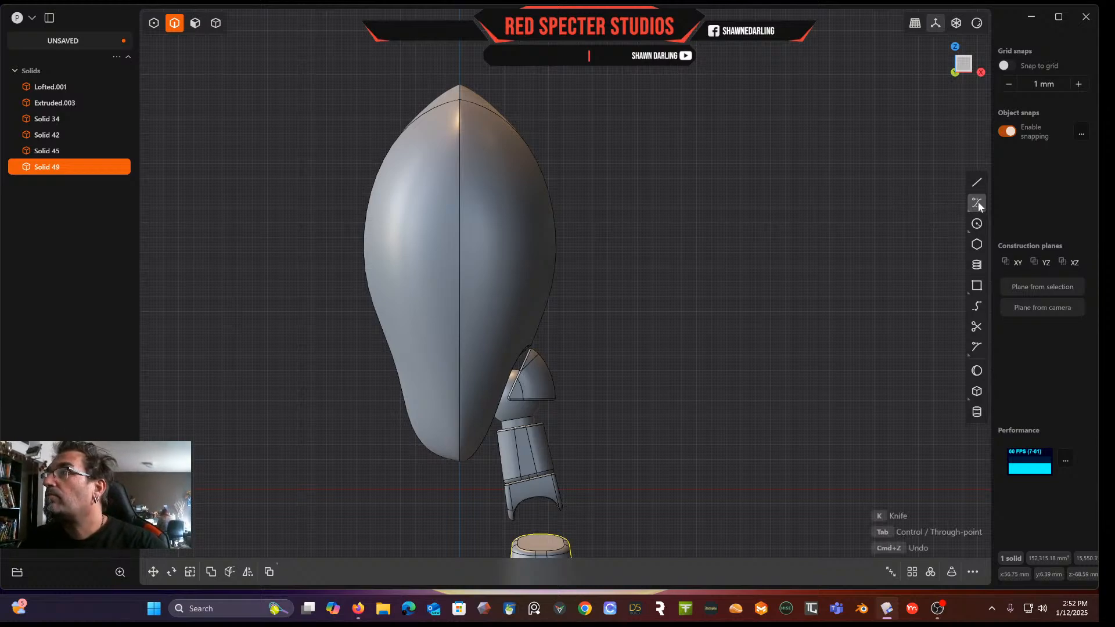
left_click(460, 201)
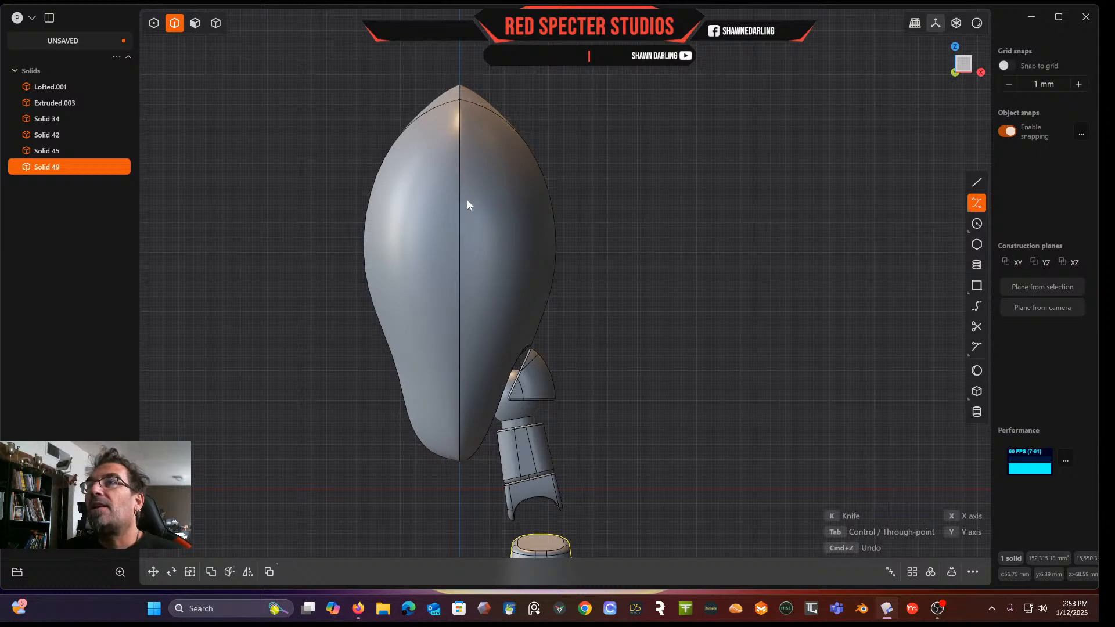
left_click(509, 211)
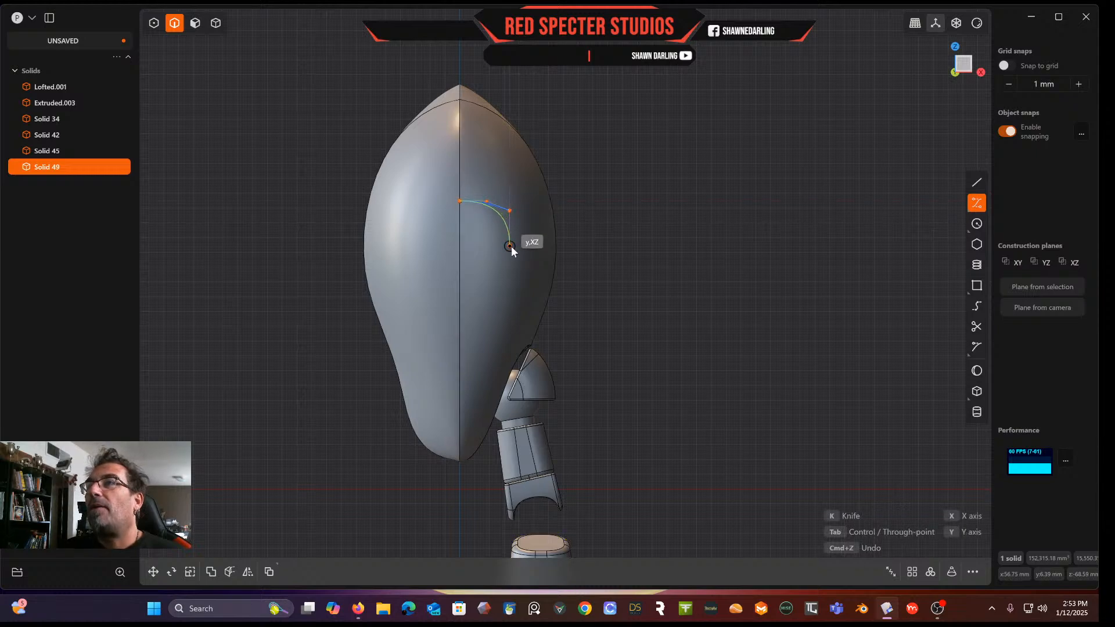
left_click(510, 250)
left_click(509, 313)
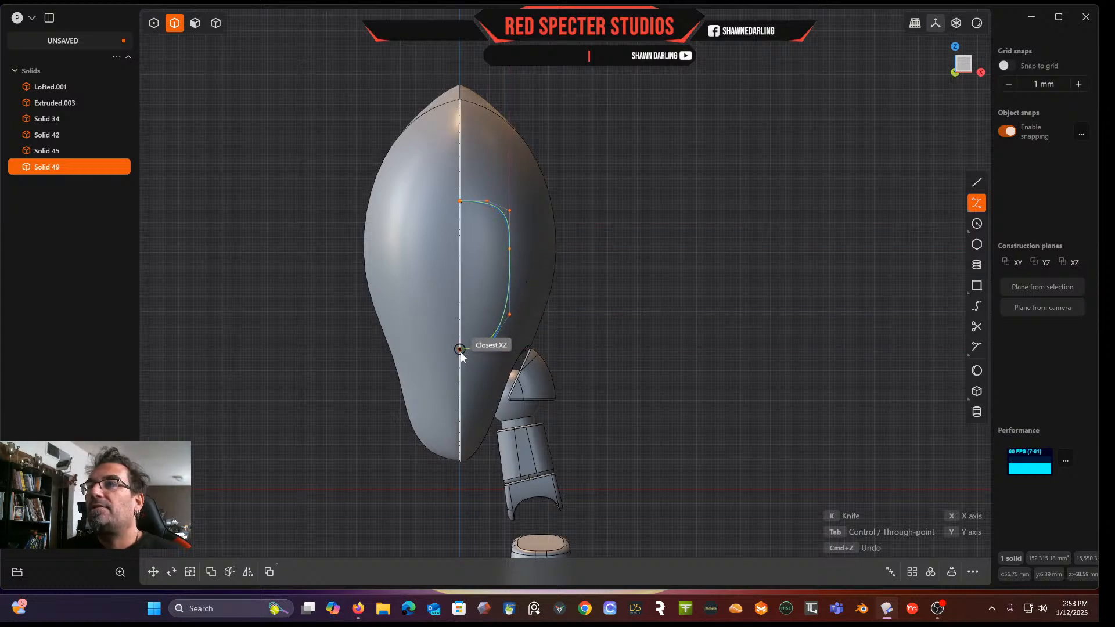
left_click(460, 349)
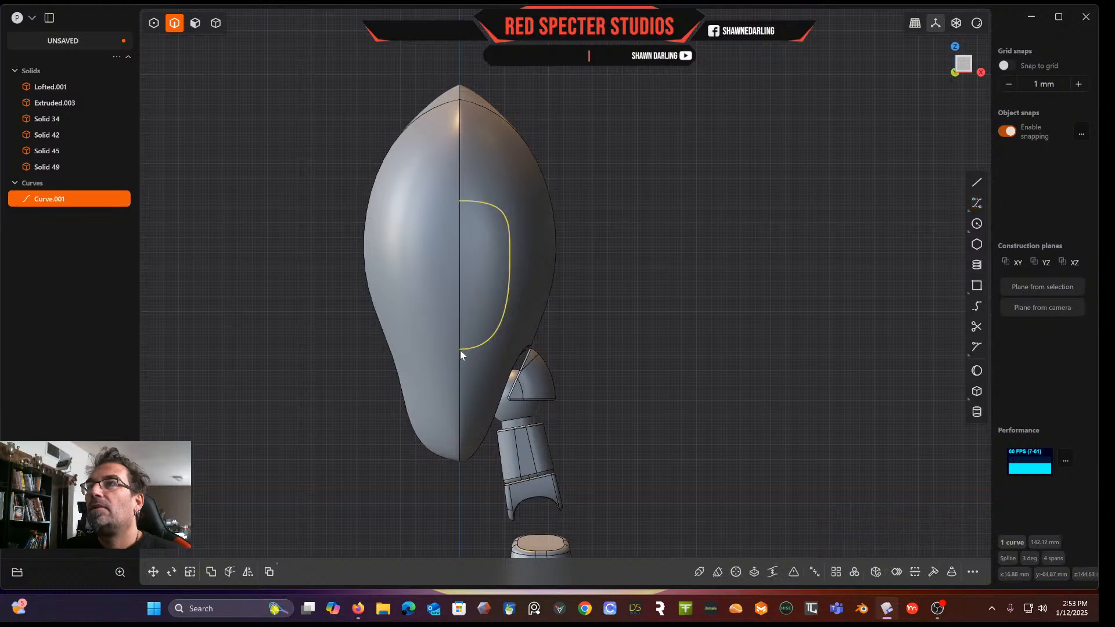
Move the curve -48.21 mm along the Y axis so it sits in front of the lofted solid
middle_click_drag(598, 326, 447, 364)
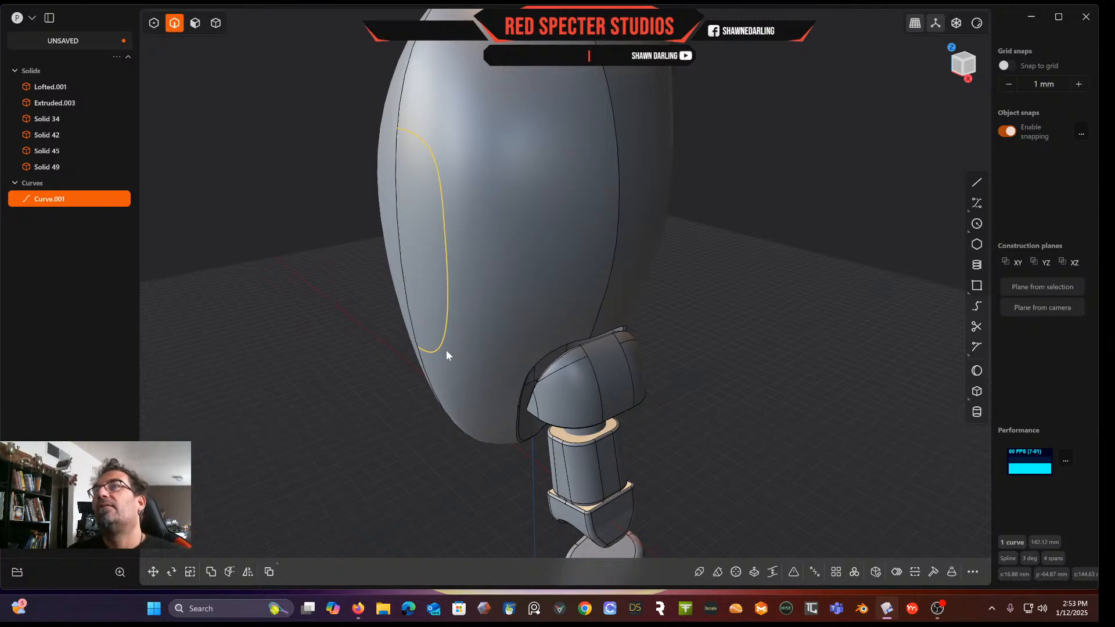
middle_click_drag(468, 259, 424, 261)
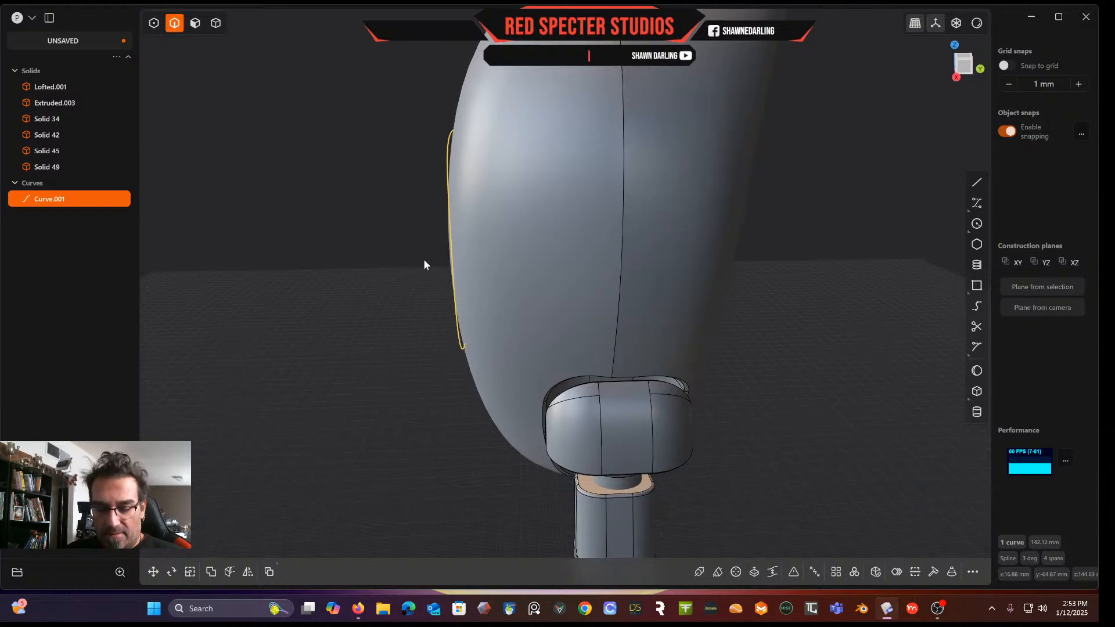
key("g")
left_click_drag(494, 255, 376, 237)
middle_click_drag(376, 237, 456, 245)
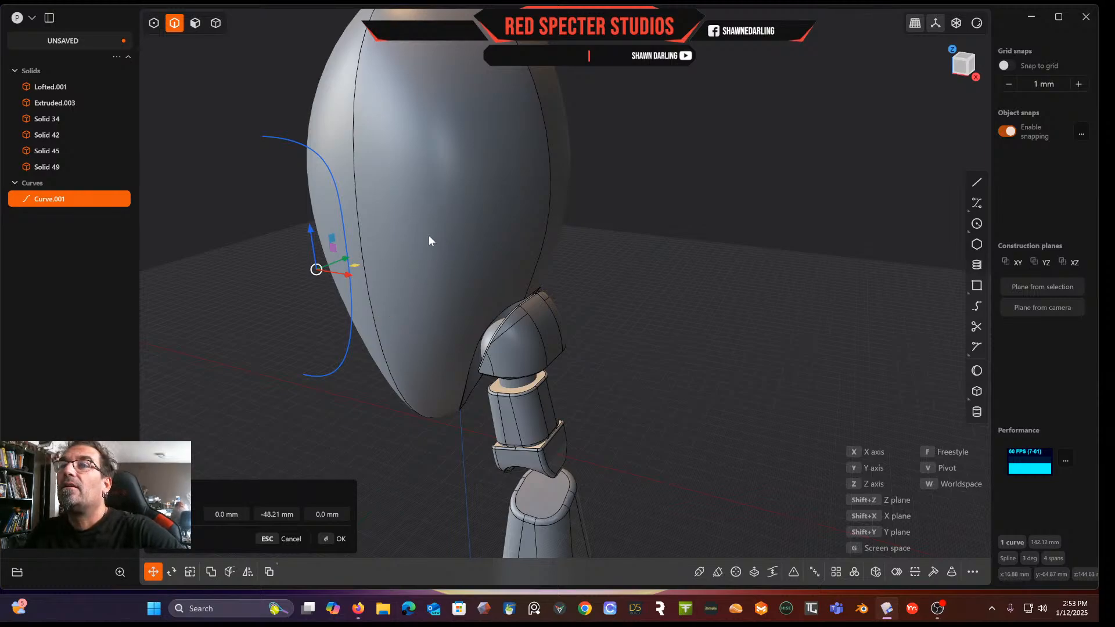
key("Return")
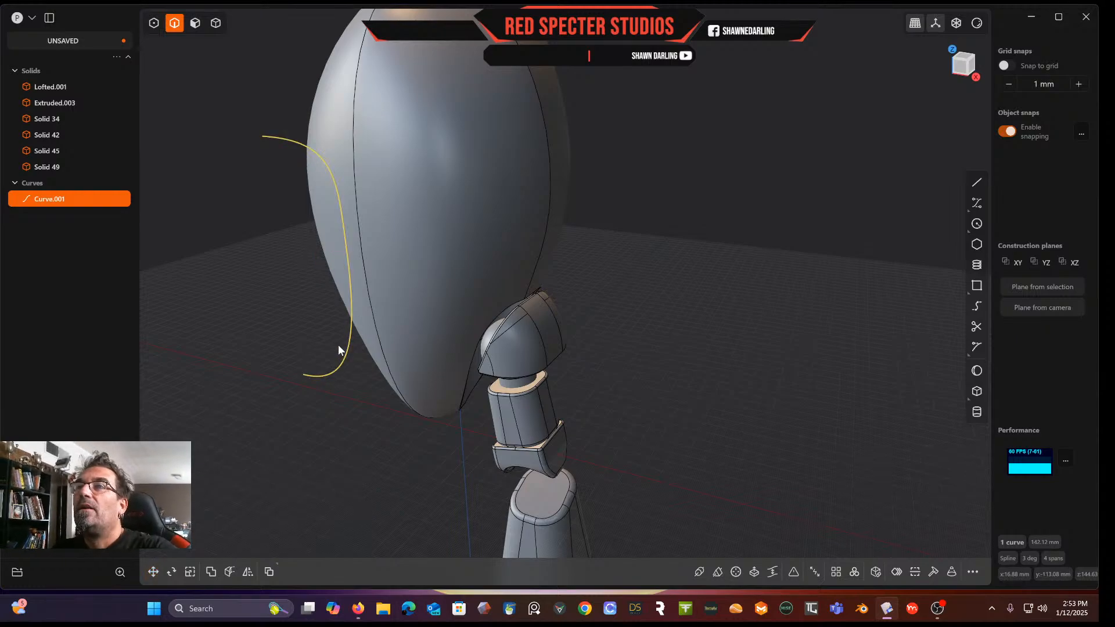
key("Escape")
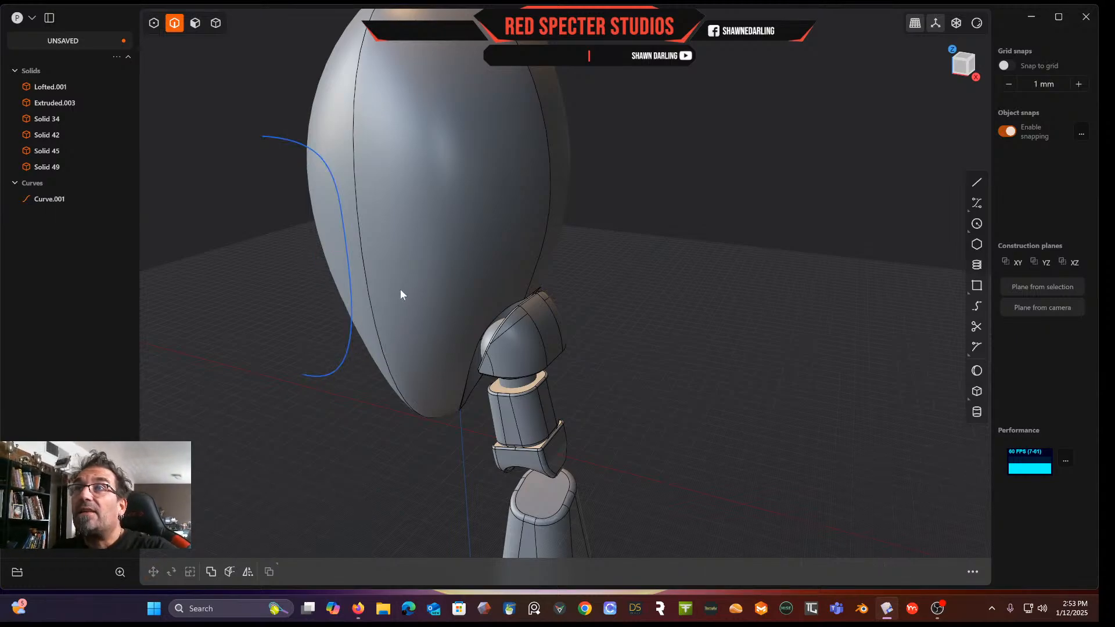
Imprint the curve onto the lofted solid along the 0, -1, 0 vector, then delete the curve
left_click(216, 23)
left_click(440, 184)
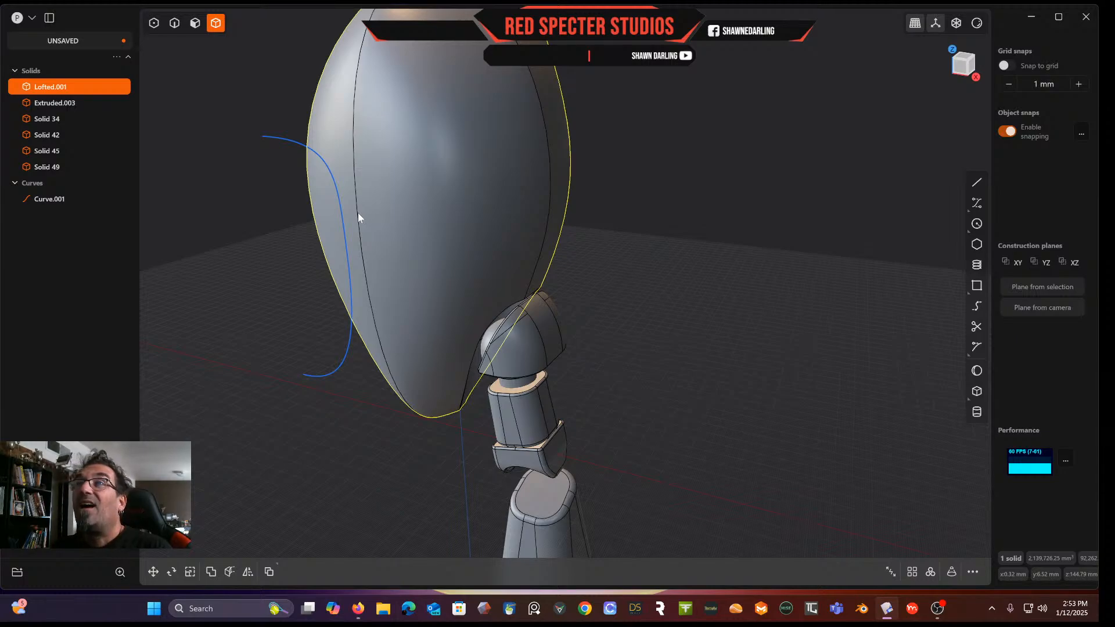
left_click(405, 225)
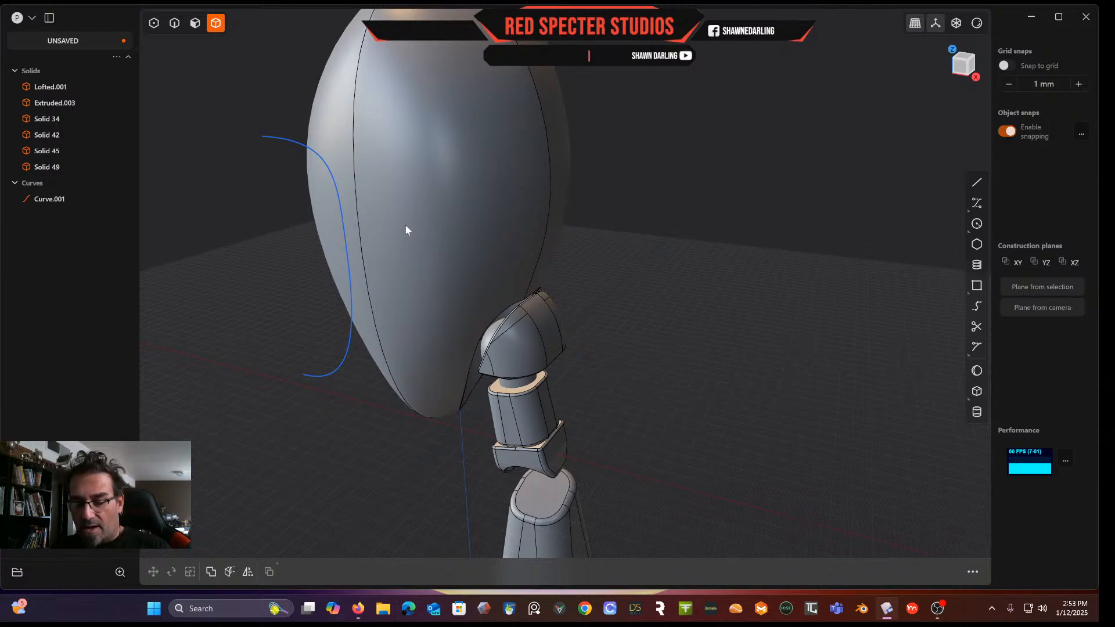
key("shift+i")
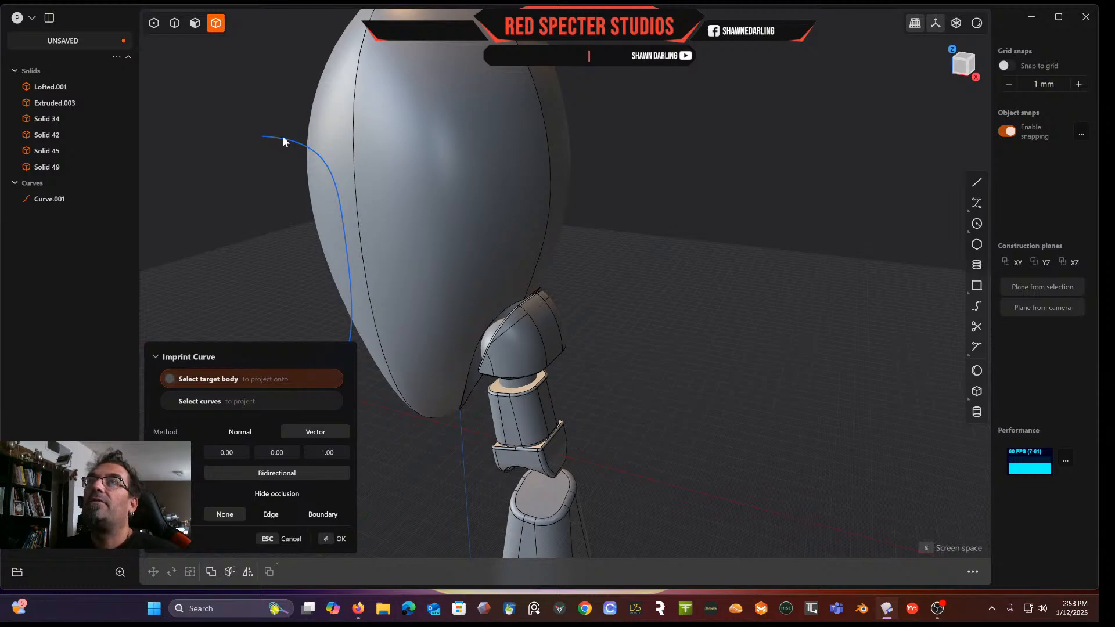
left_click(175, 24)
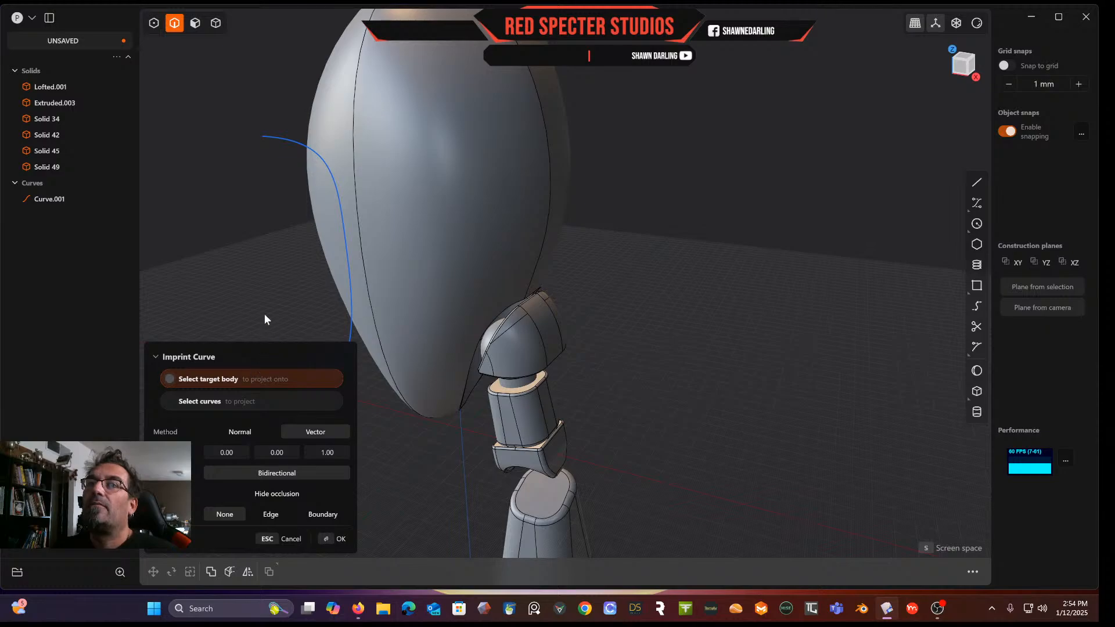
left_click(430, 154)
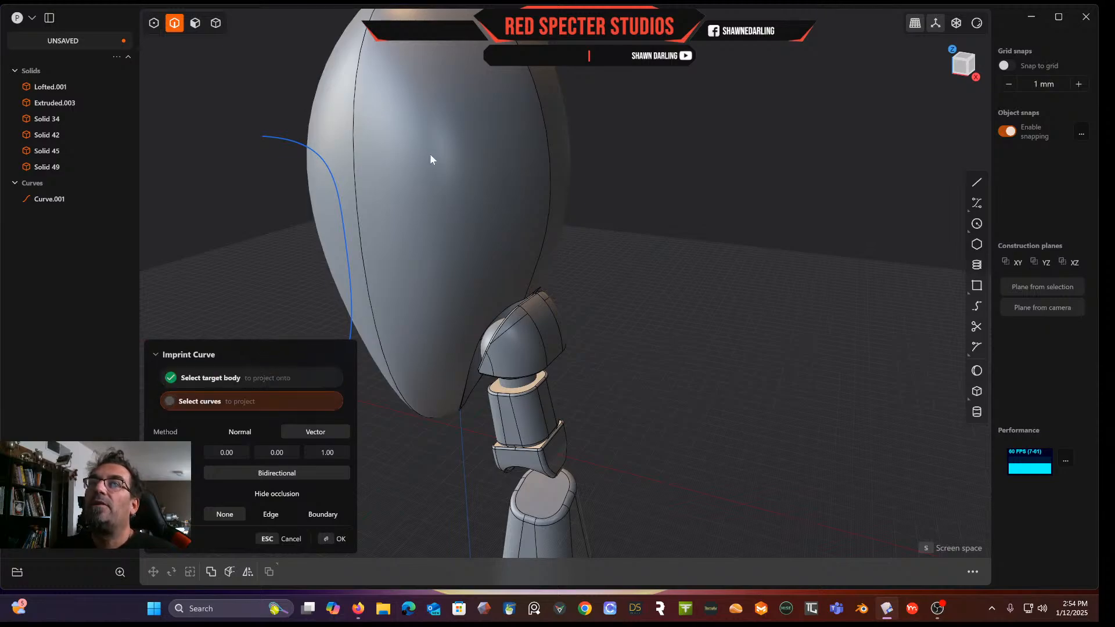
left_click(291, 141)
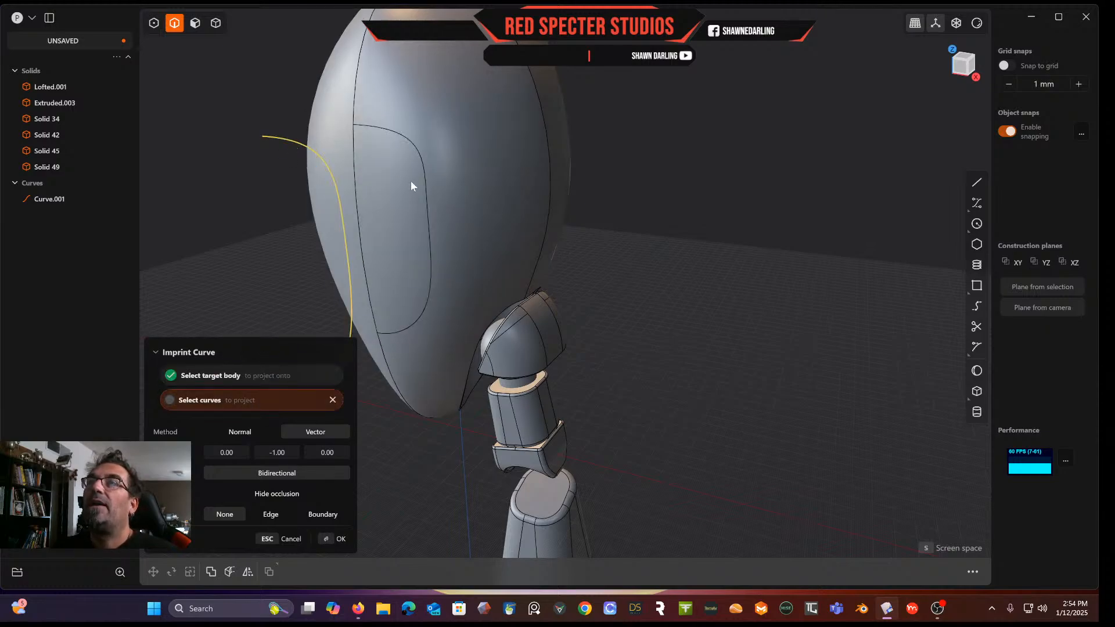
key("Return")
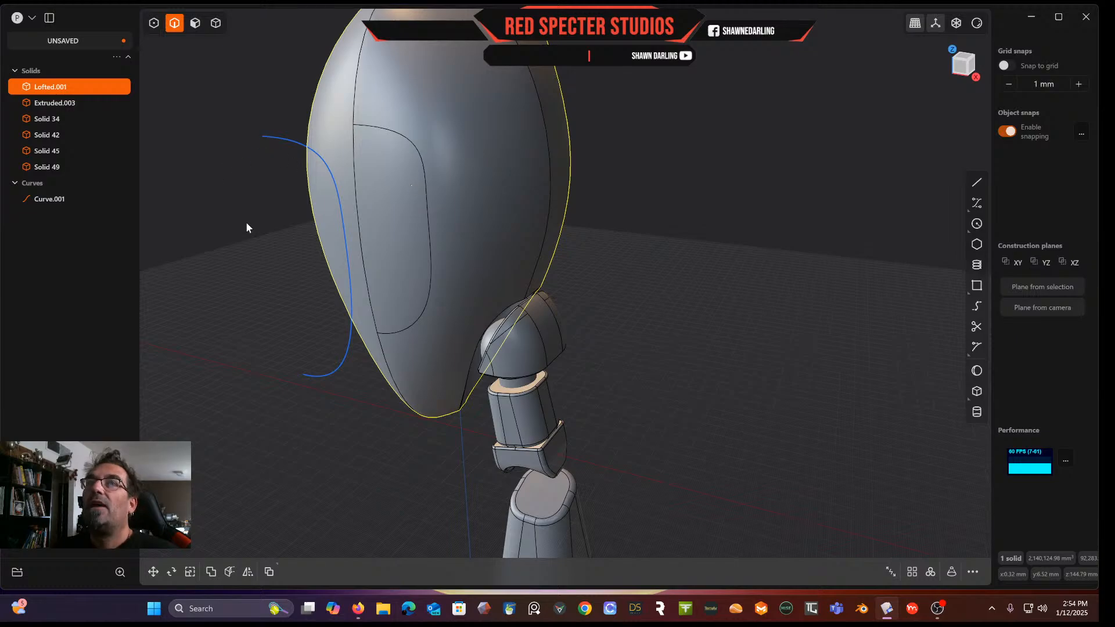
left_click(55, 199)
key("Delete")
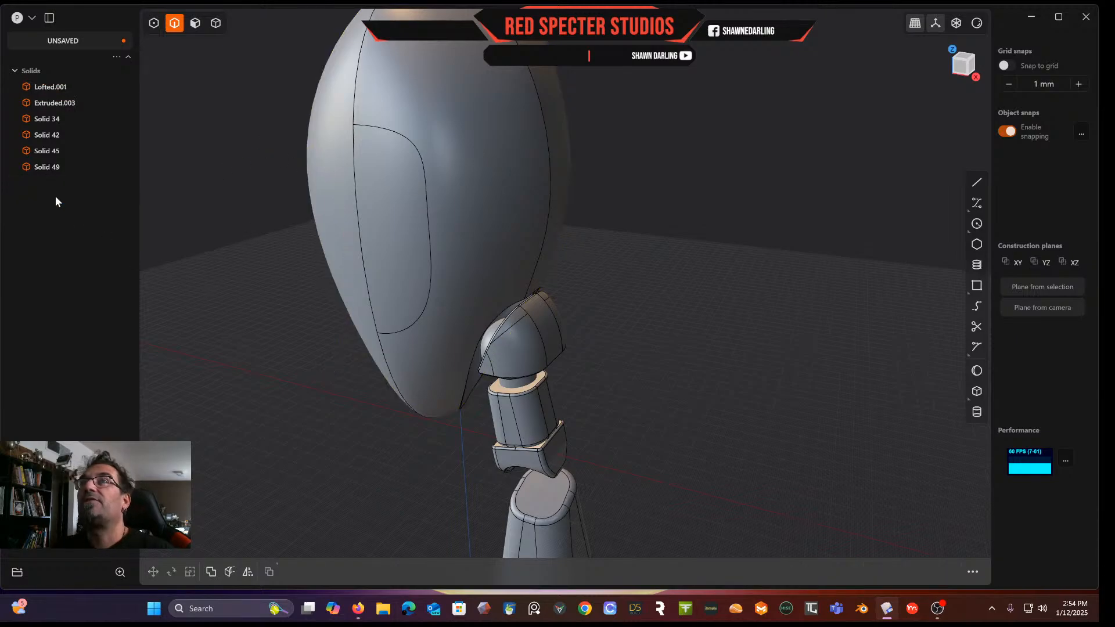
middle_click_drag(358, 159, 372, 186)
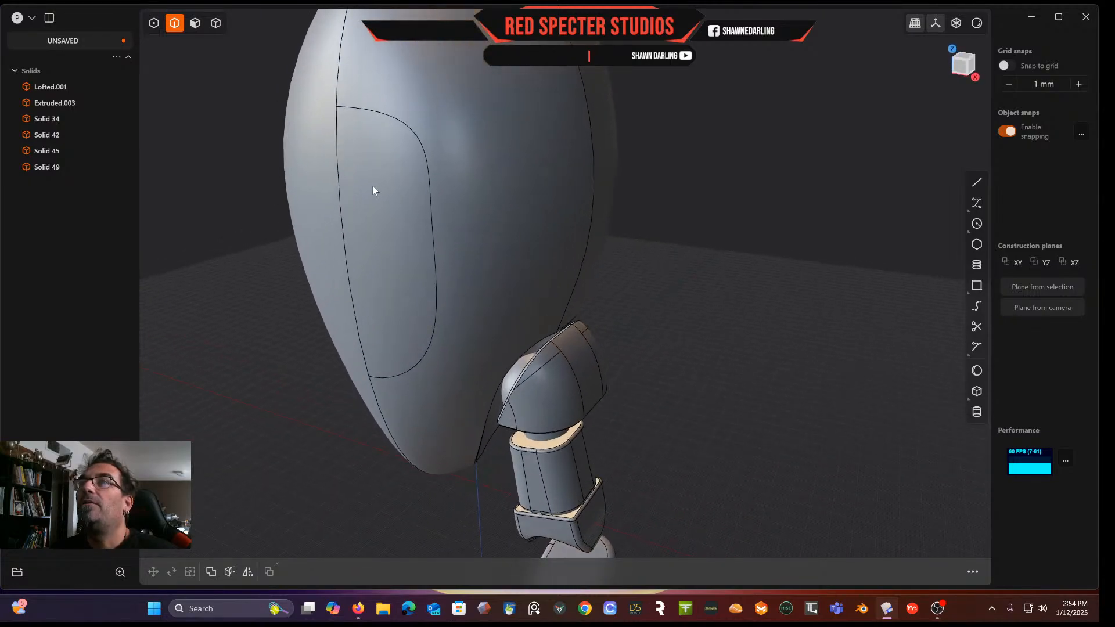
left_click(195, 22)
left_click(397, 224)
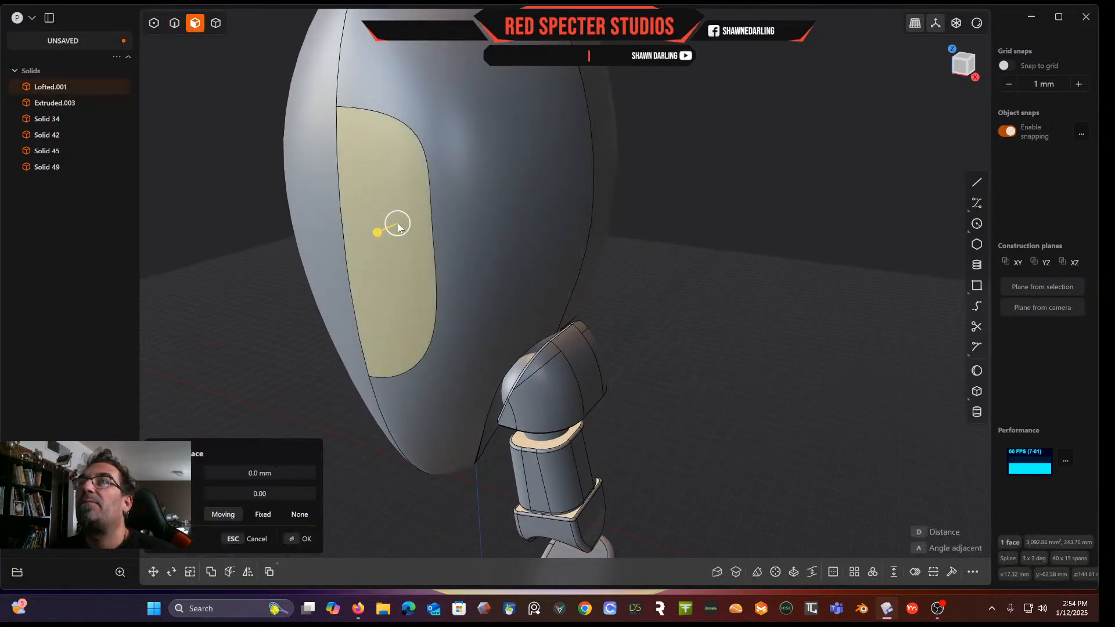
scroll(399, 225, "down", 5)
middle_click_drag(403, 232, 448, 201)
scroll(444, 204, "up", 3)
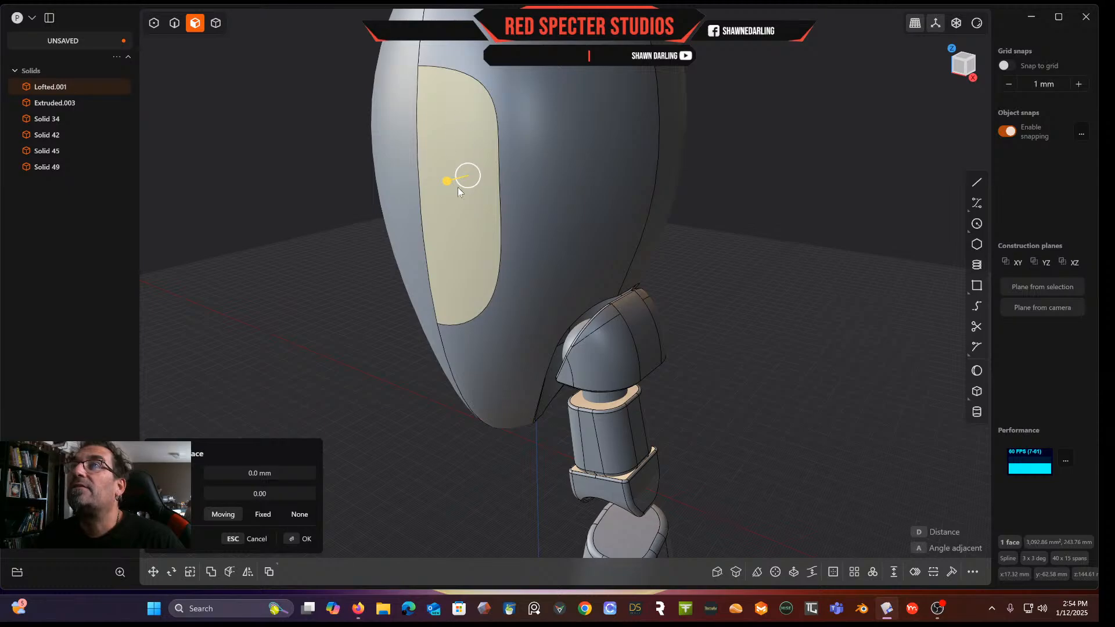
key("Escape")
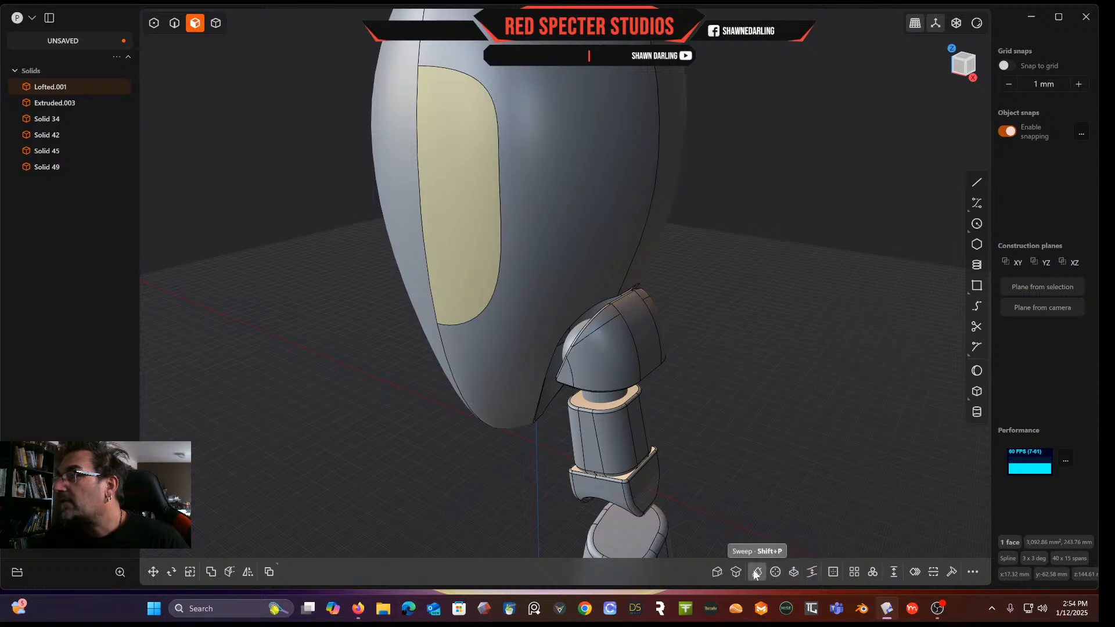
Search the command list for extrude-related commands
left_click(973, 572)
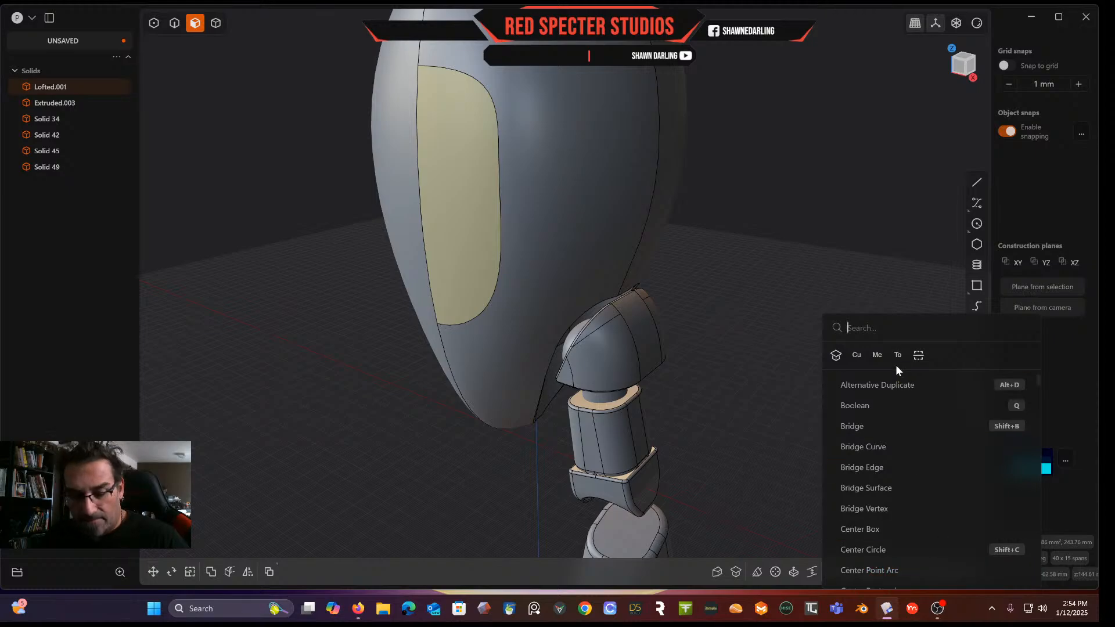
type("ex")
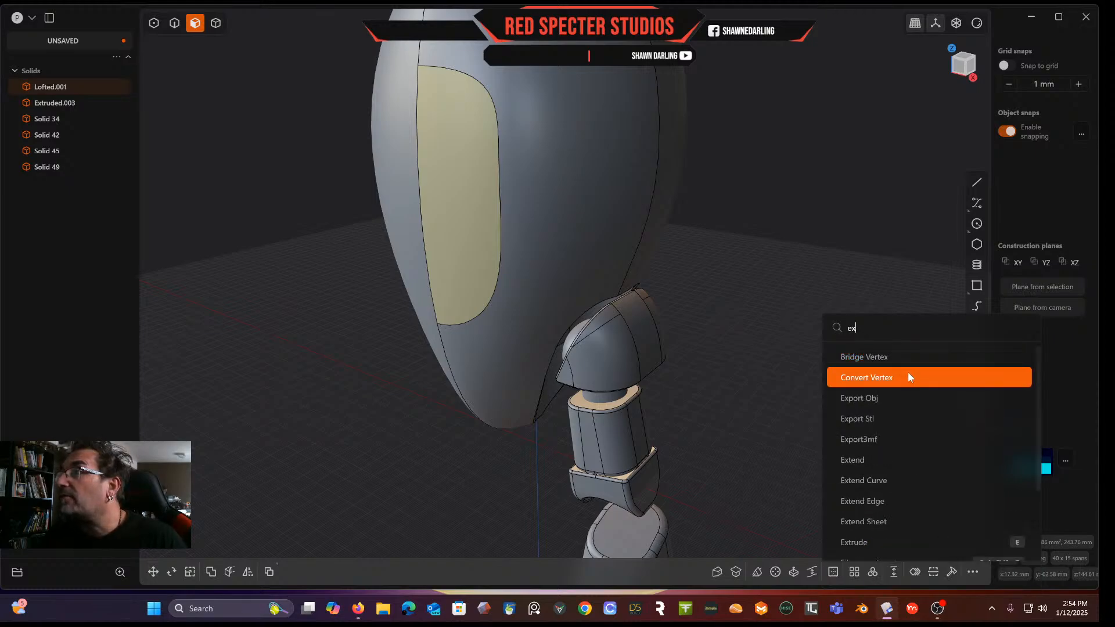
type("t")
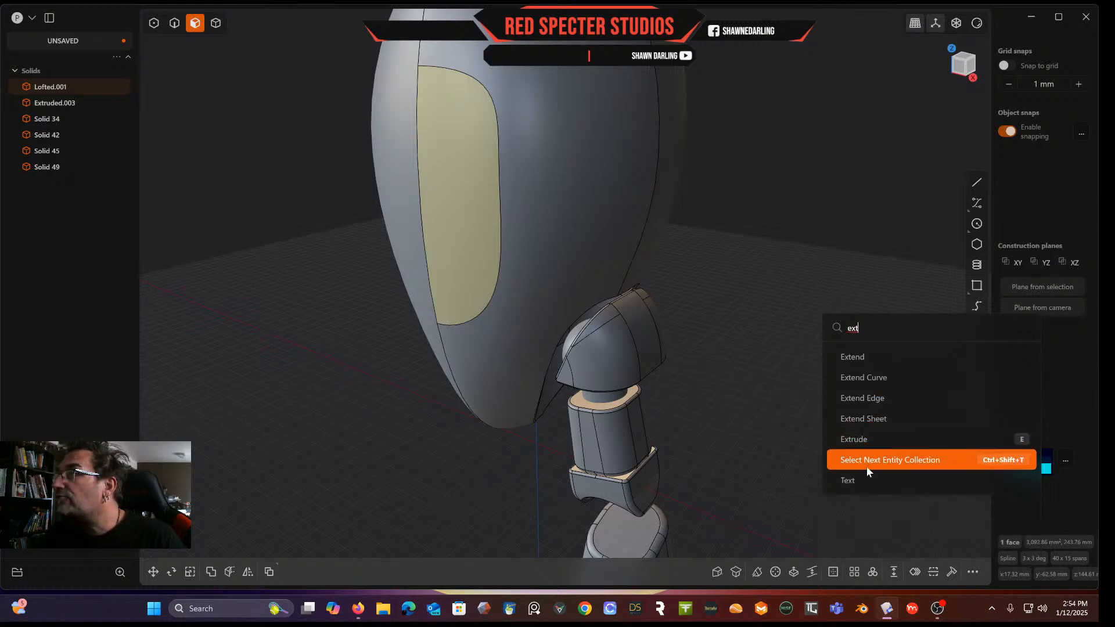
left_click_drag(888, 329, 806, 326)
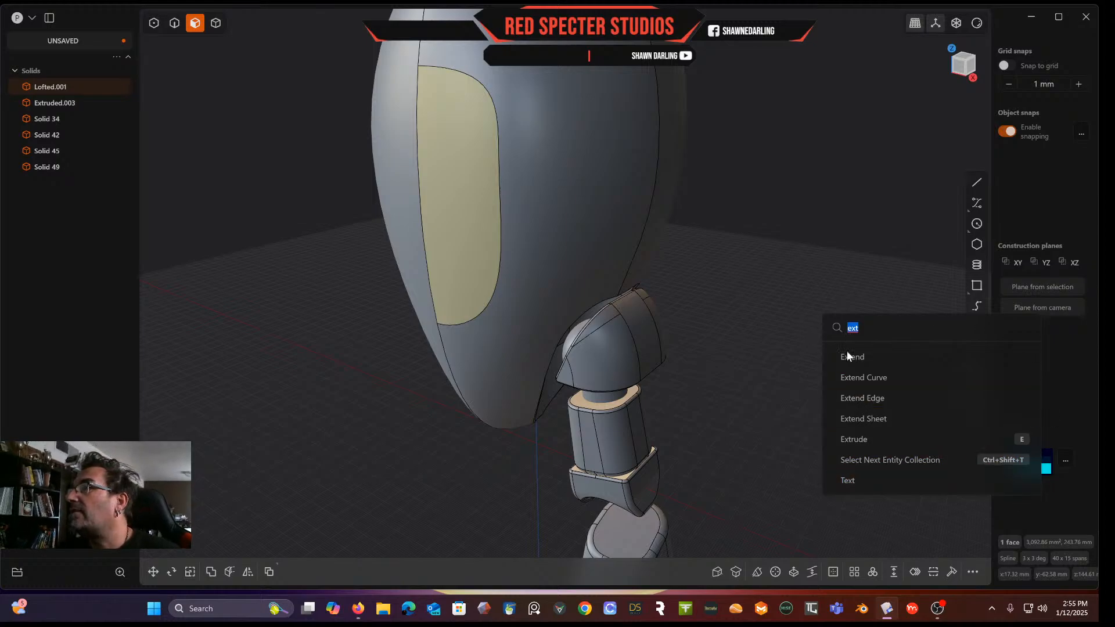
key("BackSpace")
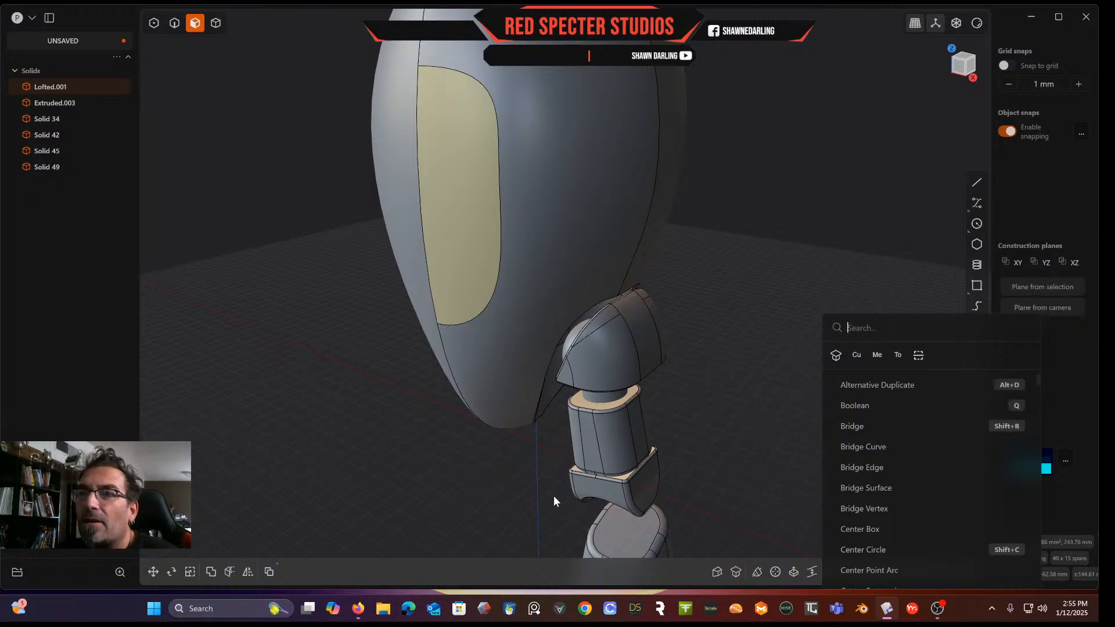
key("Escape")
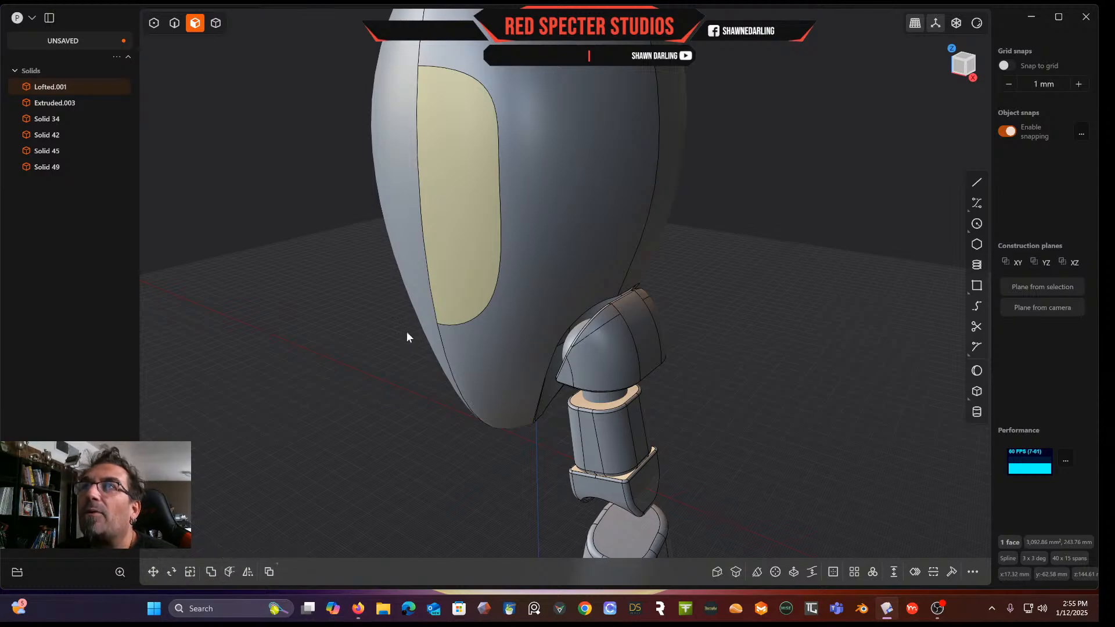
key("o")
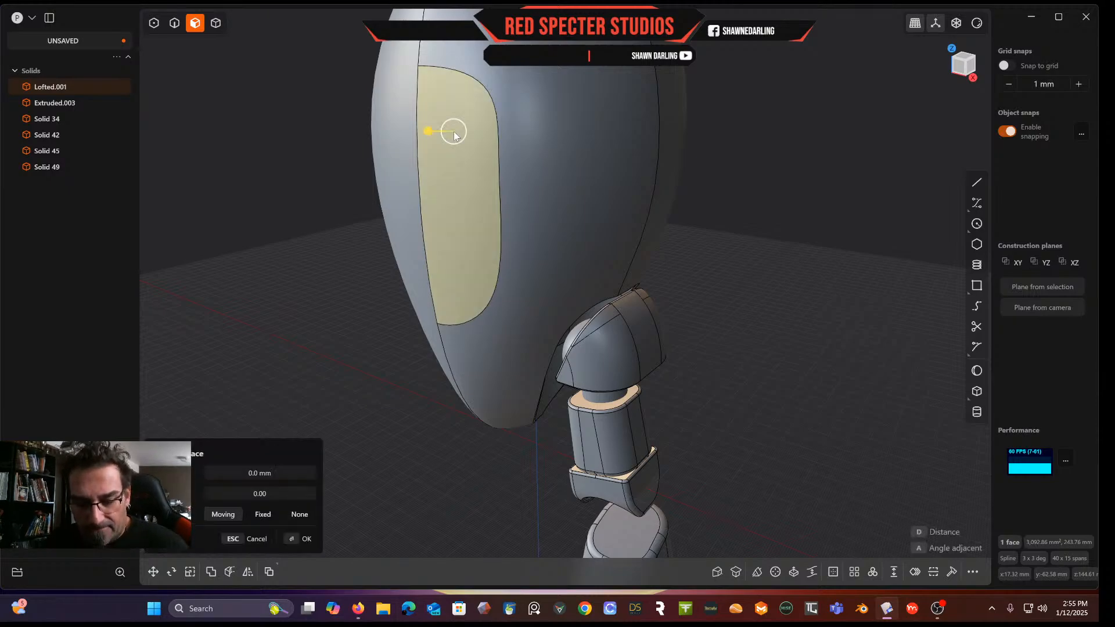
key("shift+d")
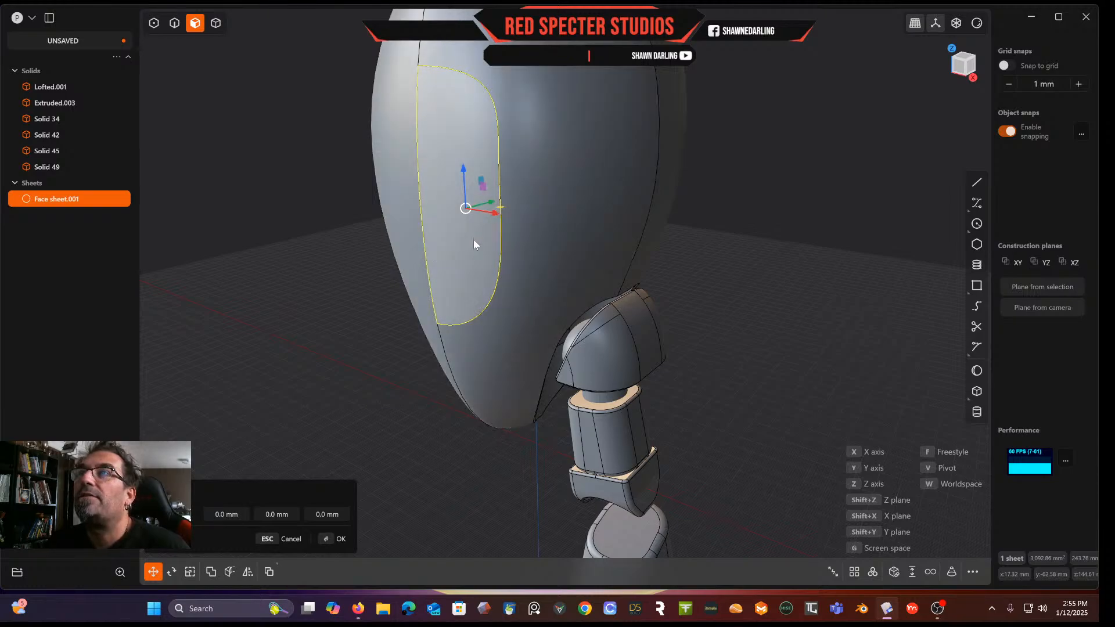
left_click(472, 242)
key("Delete")
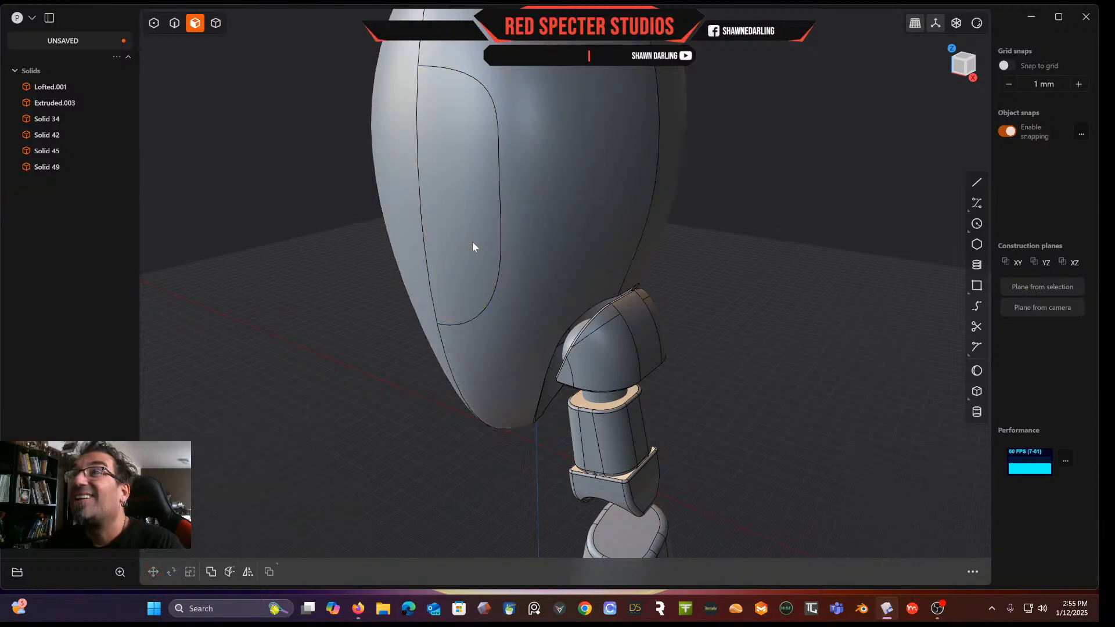
left_click(470, 179)
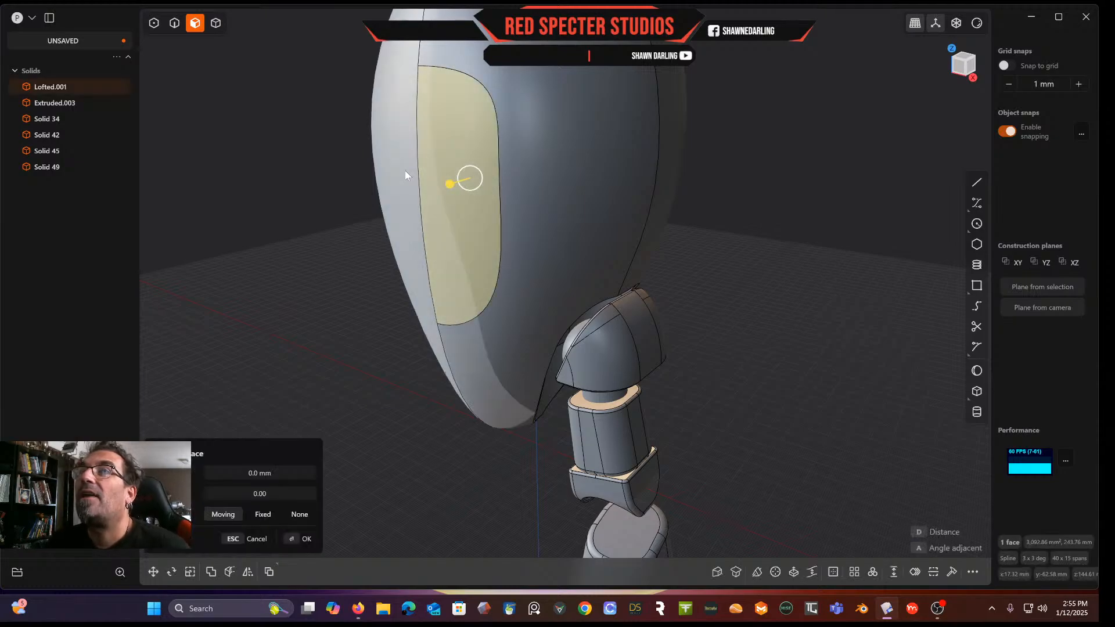
key("g")
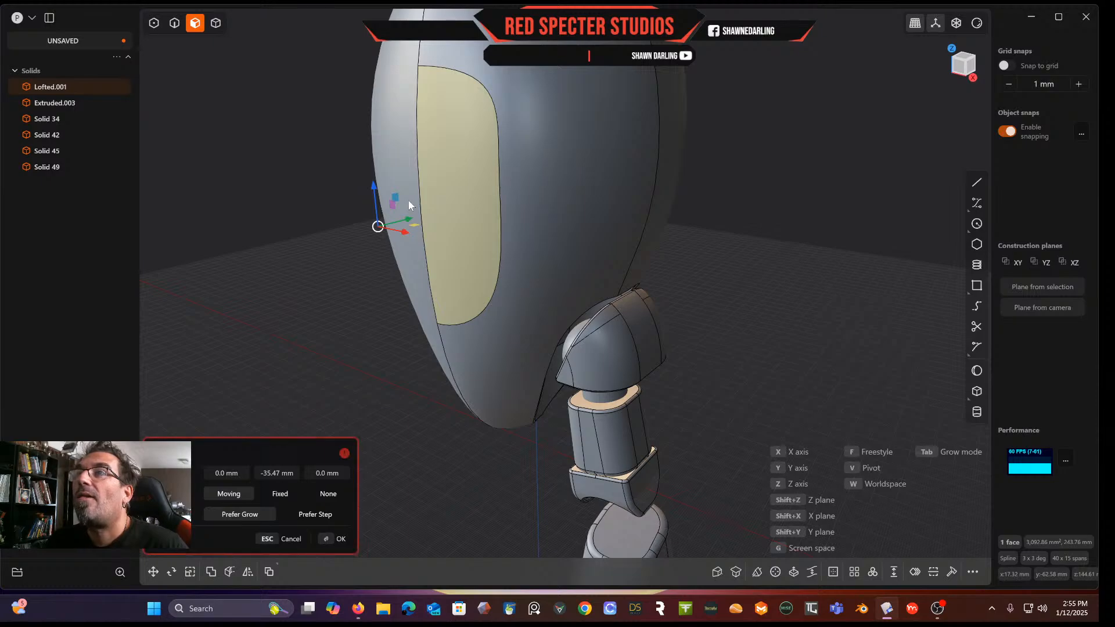
key("Escape")
left_click(454, 196)
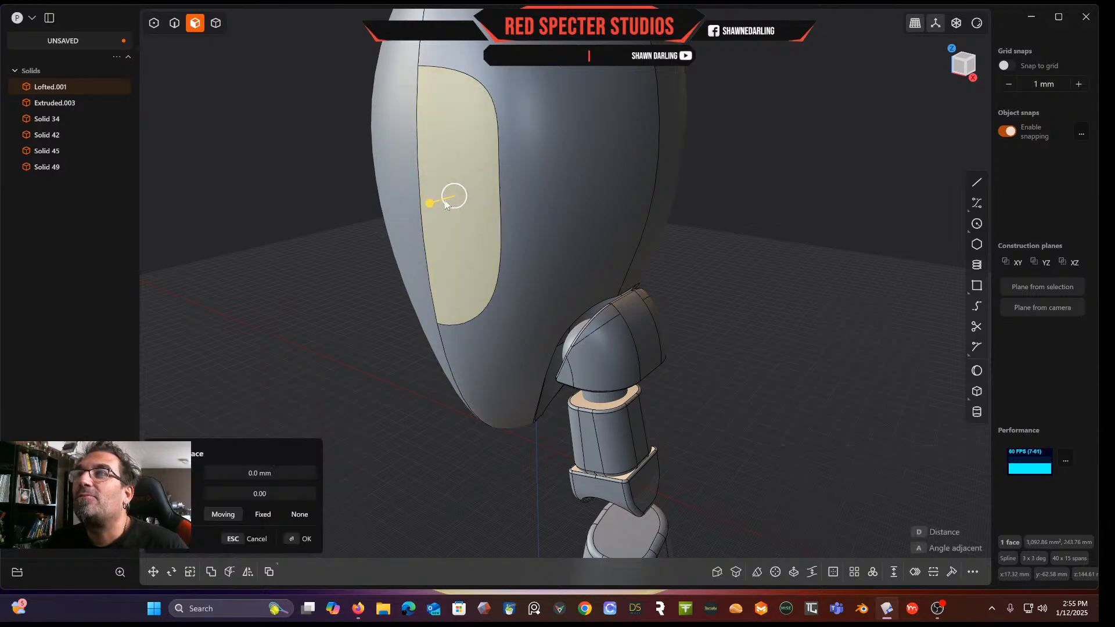
left_click(458, 268)
left_click(217, 259)
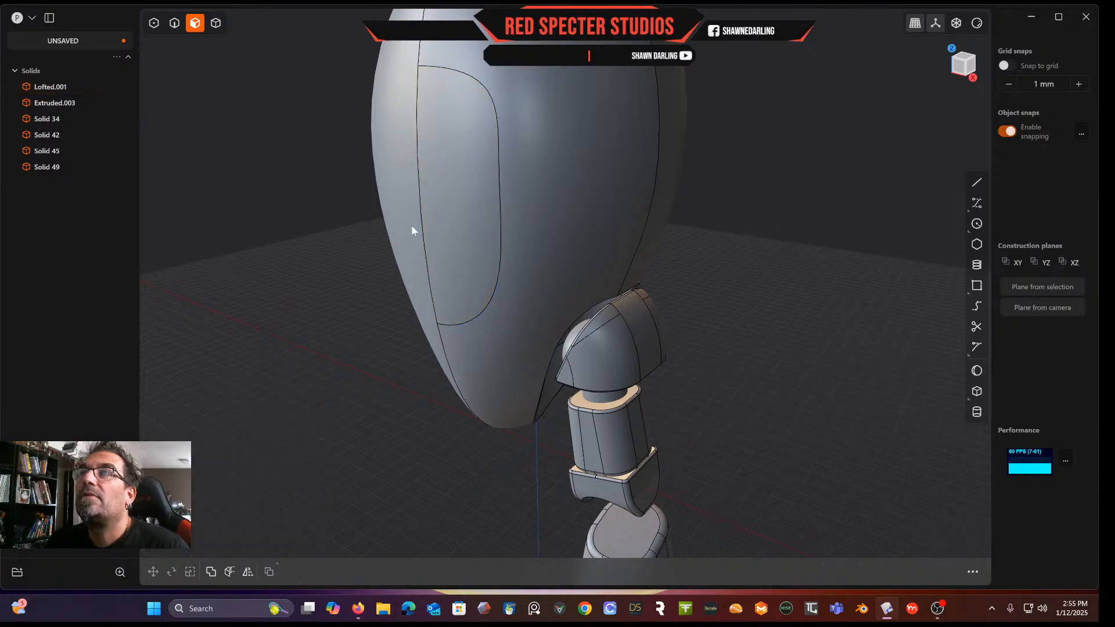
Duplicate the face panel as a sheet, move it about -47 mm along Y, then undo
left_click(461, 204)
key("shift+d")
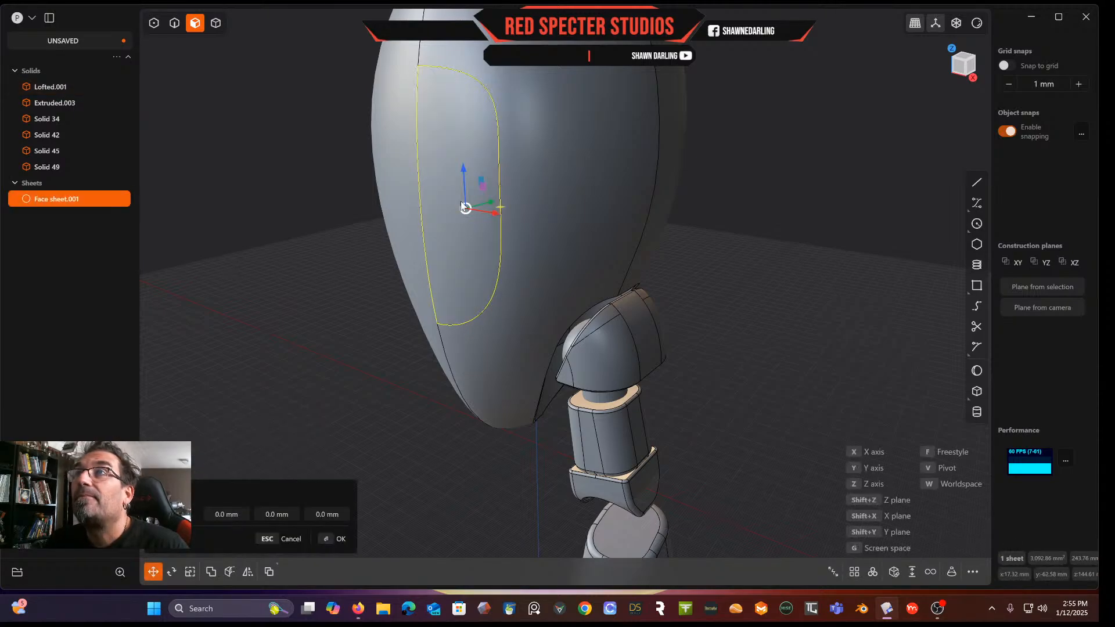
left_click_drag(491, 211, 409, 232)
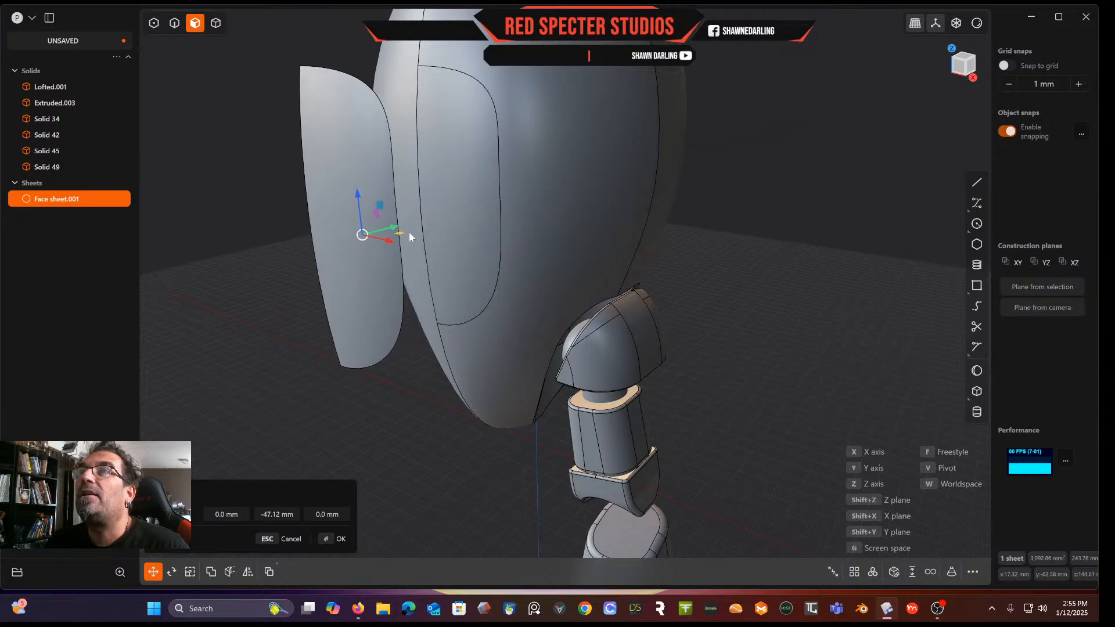
key("Escape")
left_click(478, 212)
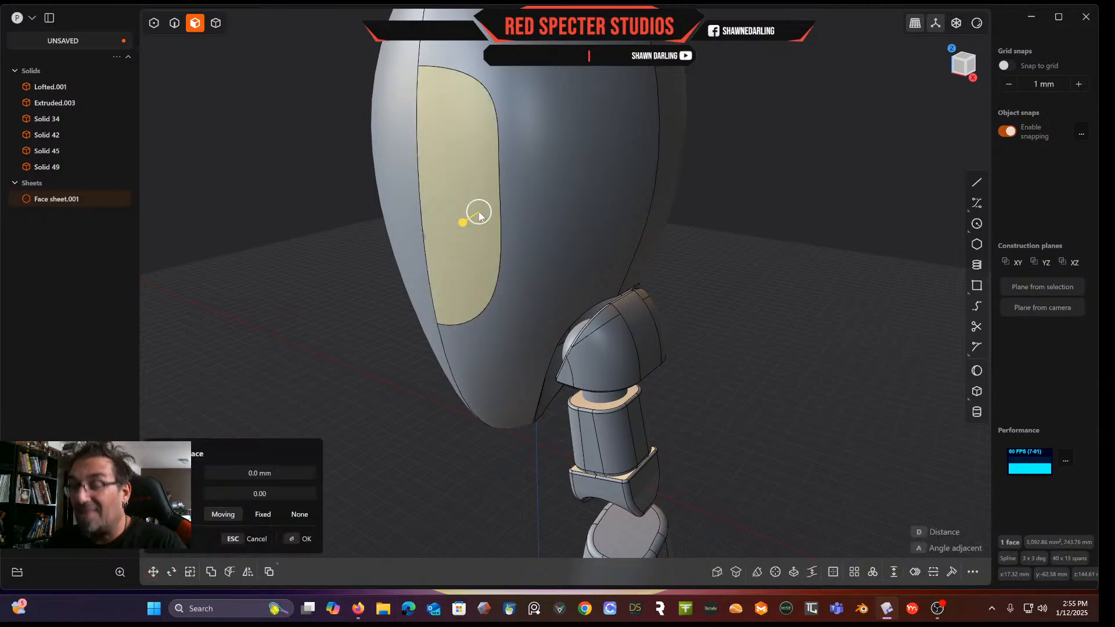
key("ctrl+z")
left_click(468, 187)
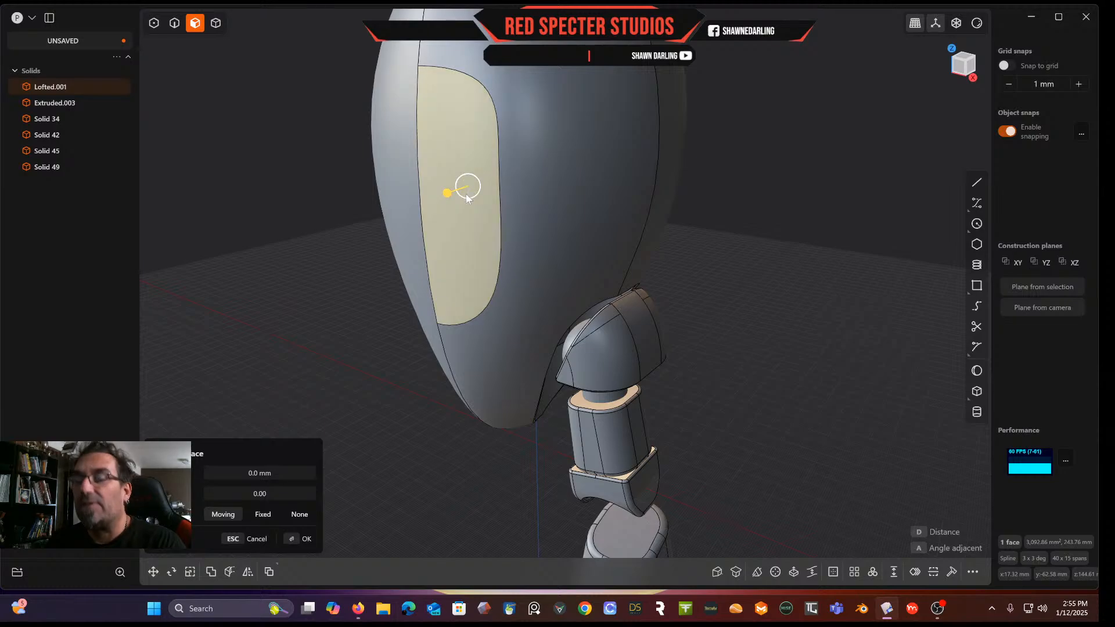
key("g")
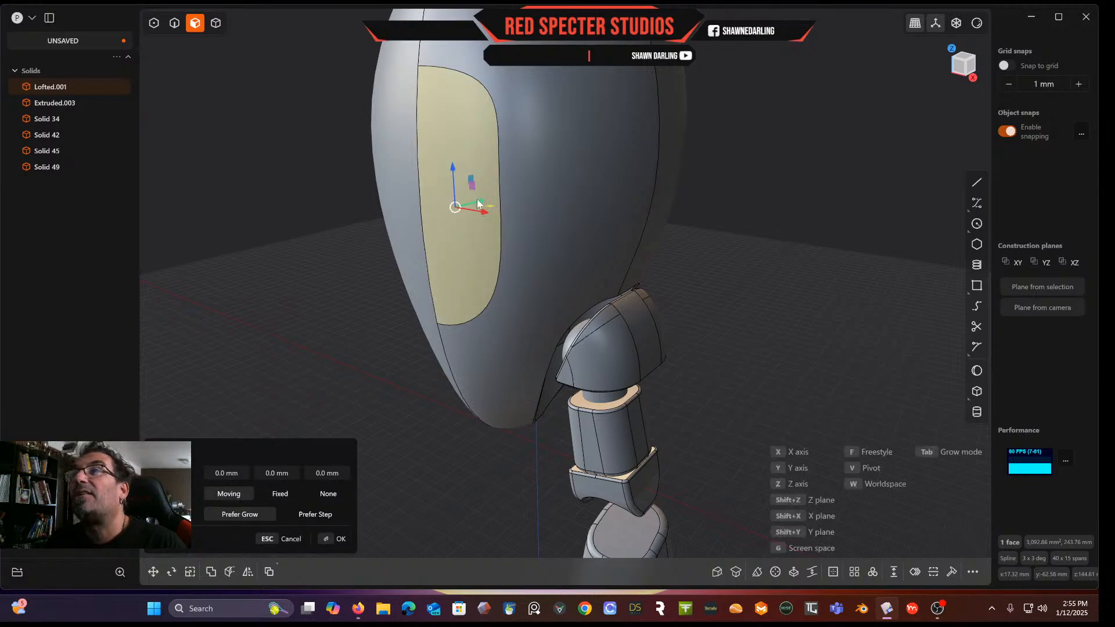
key("Escape")
key("Escape")
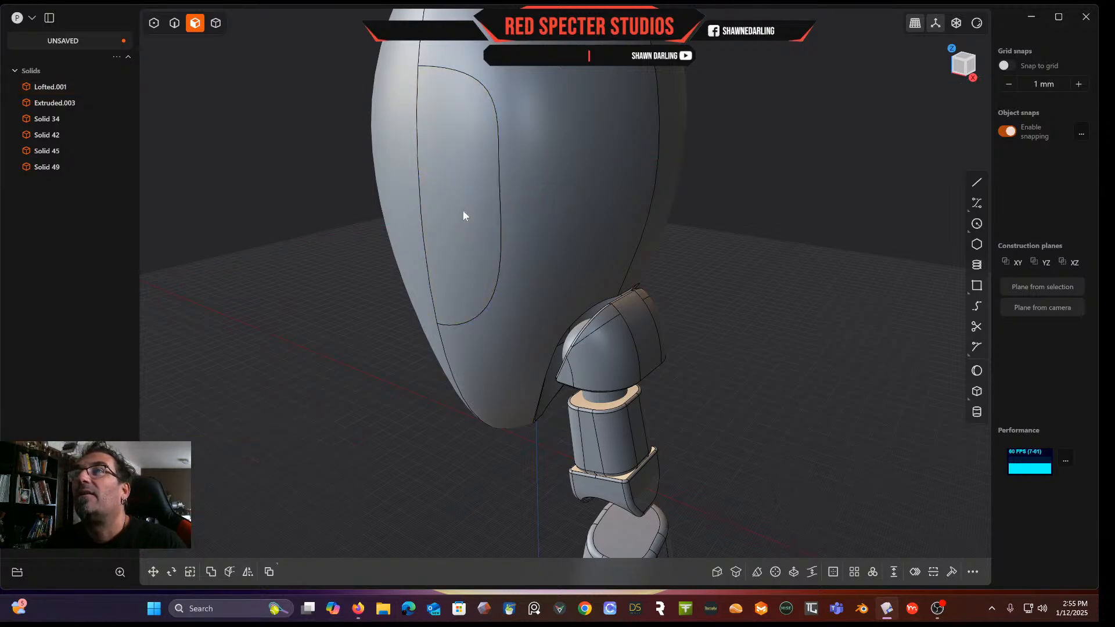
Paste a copy of the face panel as a separate face sheet in place
key("ctrl+v")
double_click(459, 198)
double_click(459, 196)
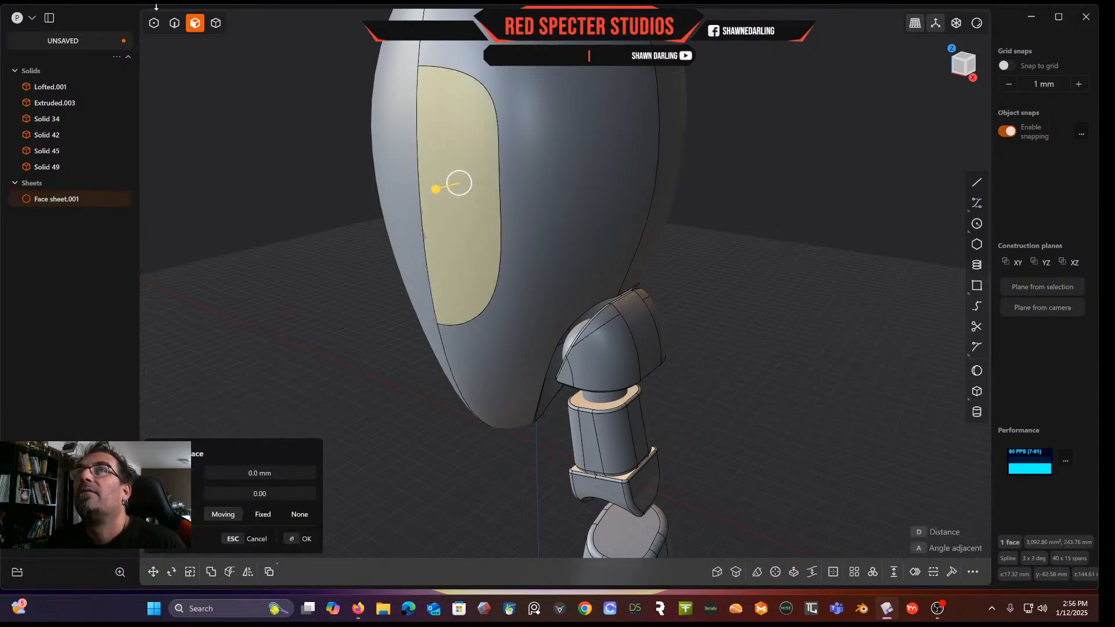
Select the face sheet, thicken it by -4.3 mm into a solid, and hide it
left_click(216, 23)
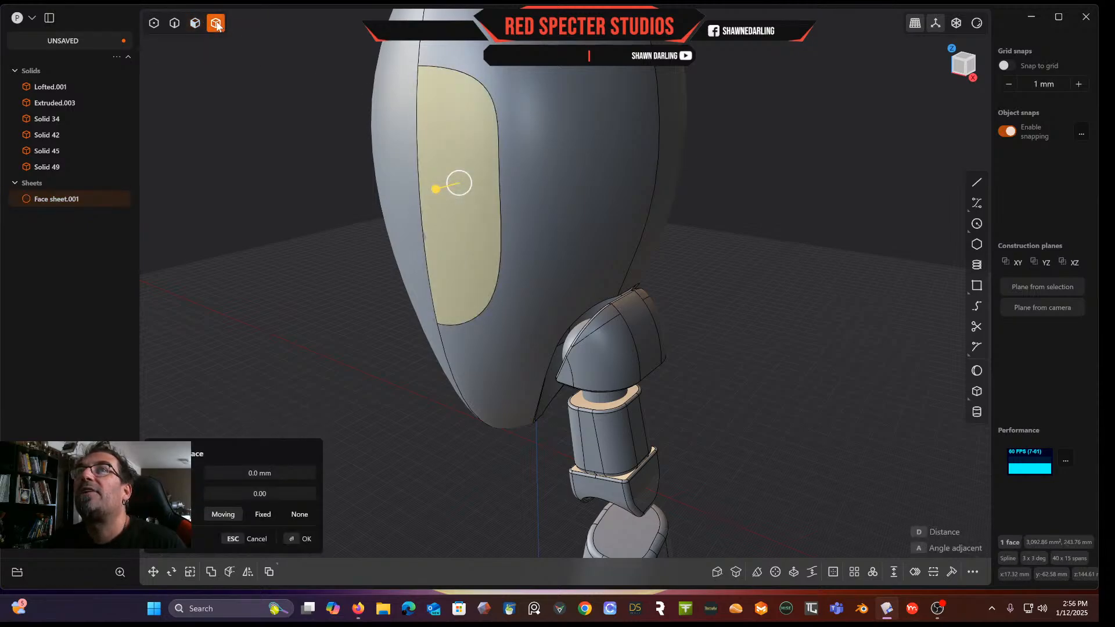
left_click(461, 234)
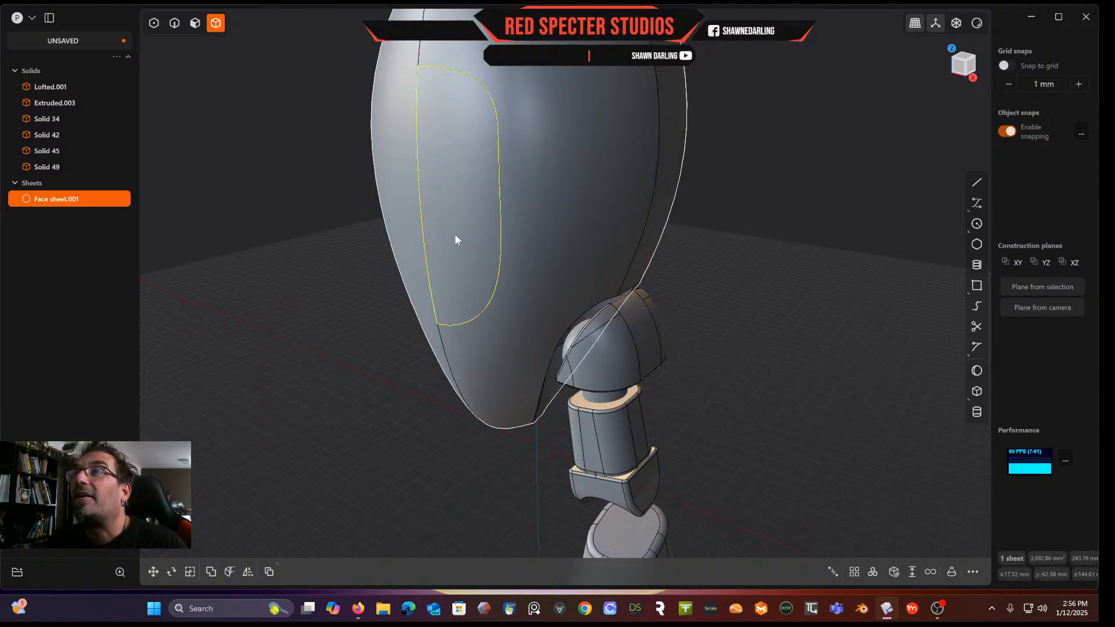
left_click(456, 236)
left_click(460, 239)
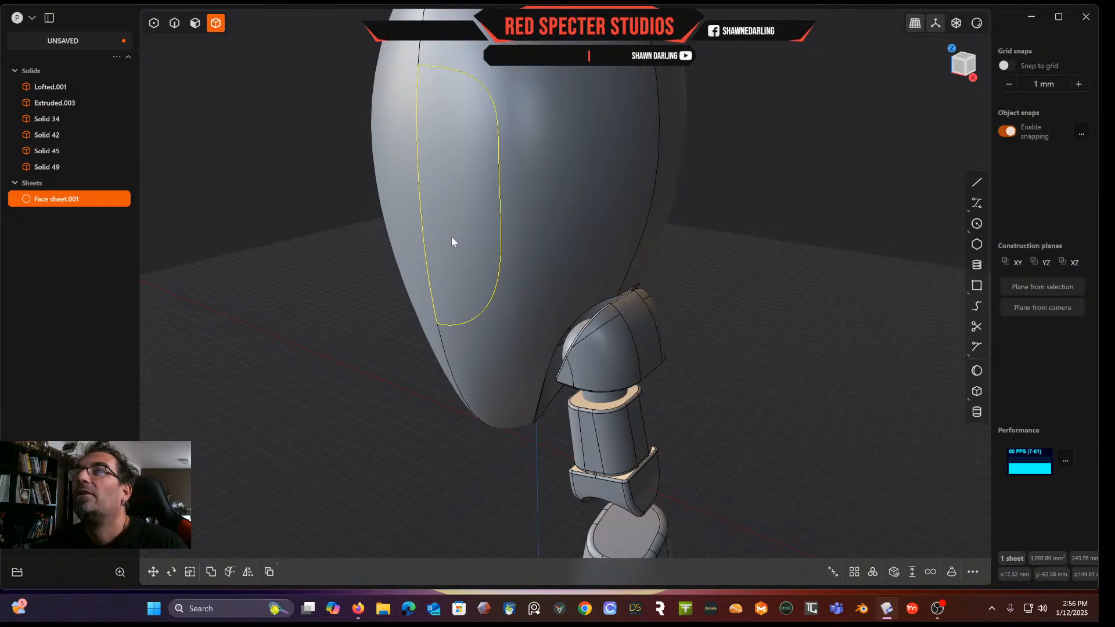
left_click(452, 238)
left_click(452, 238)
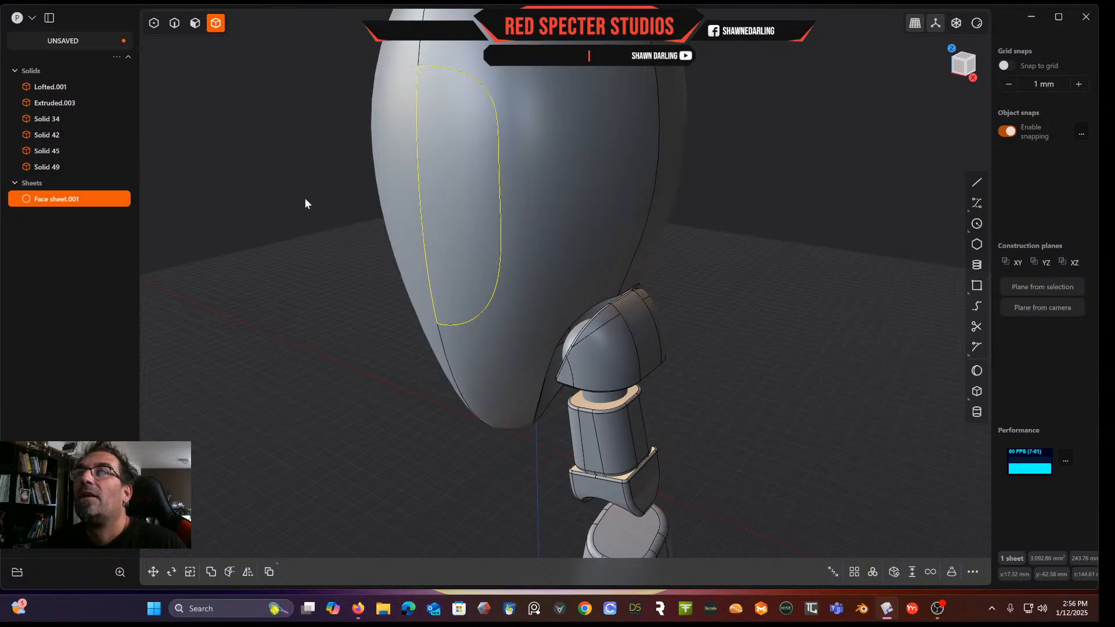
left_click(914, 572)
left_click_drag(466, 233, 471, 229)
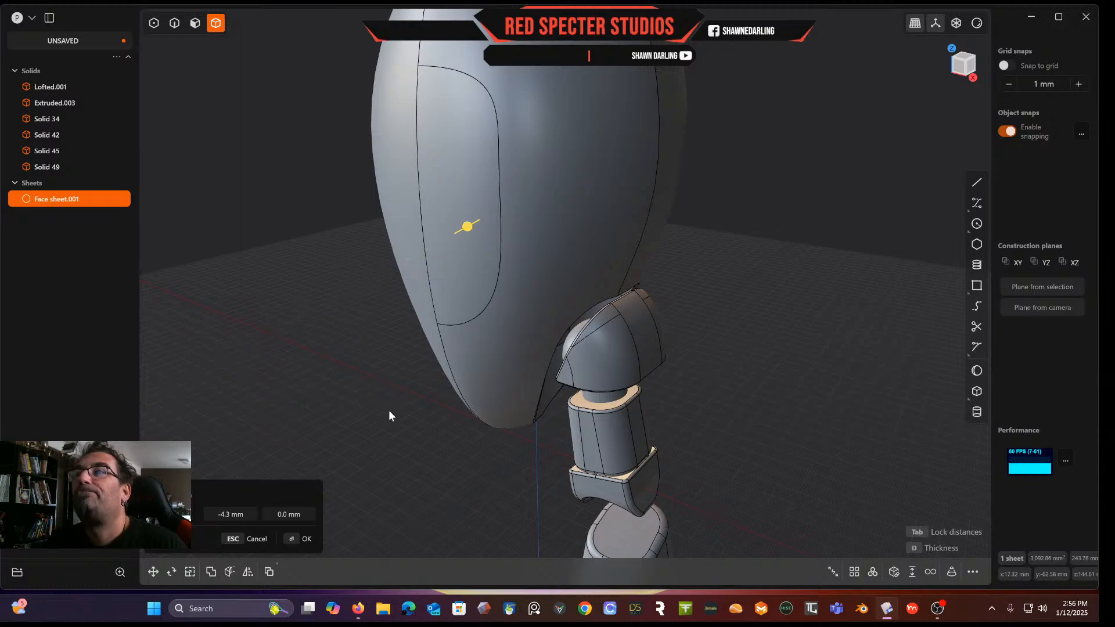
key("Return")
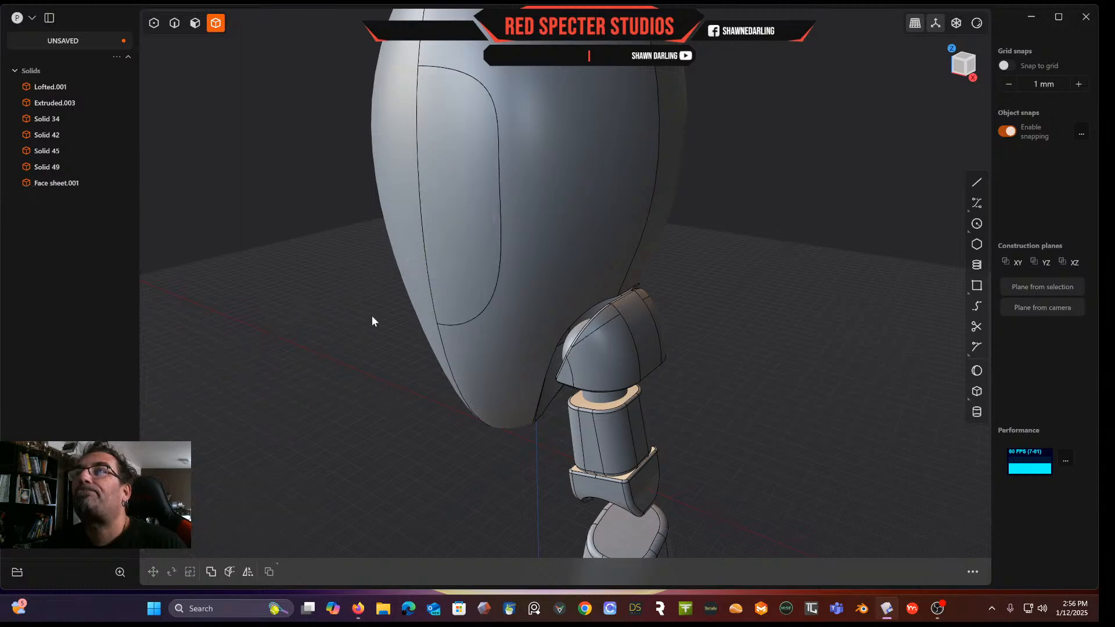
left_click(466, 196)
key("h")
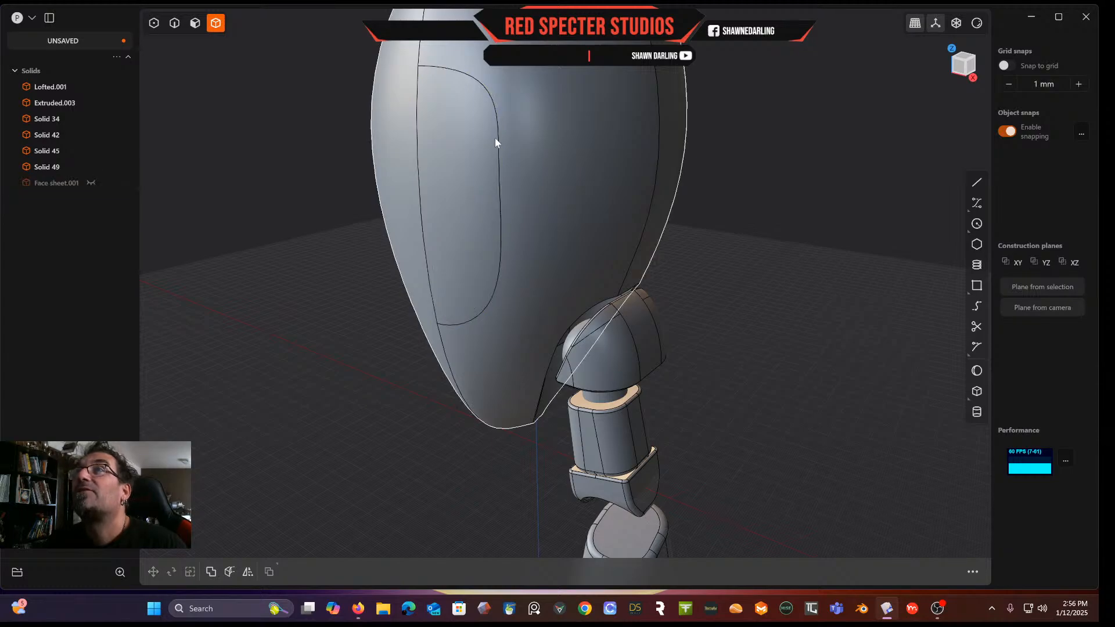
left_click(195, 22)
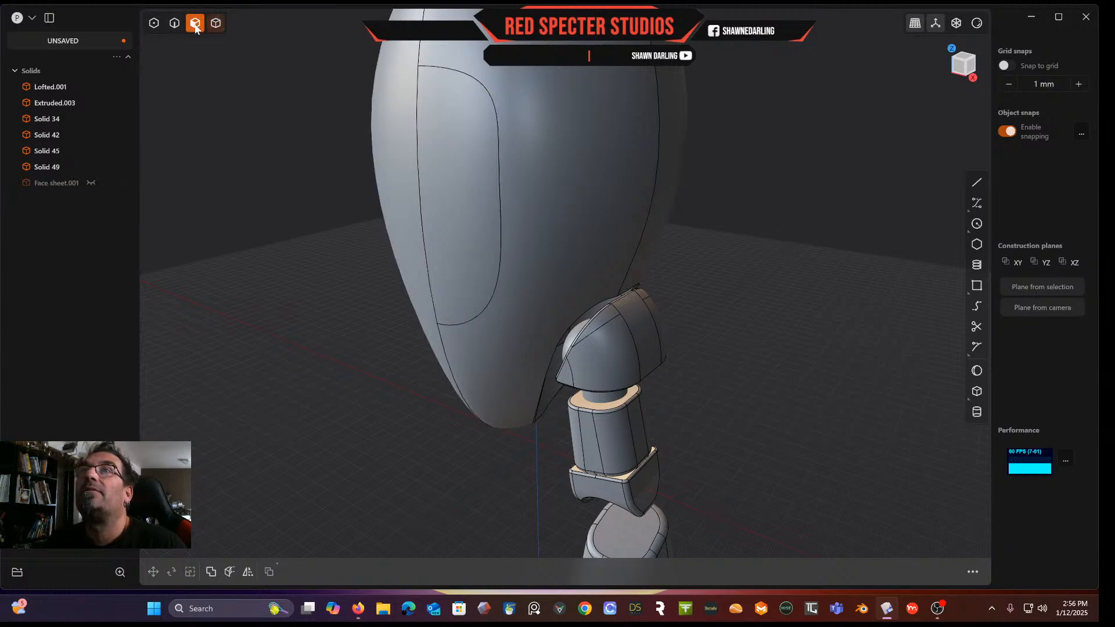
left_click(487, 212)
key("o")
key("Escape")
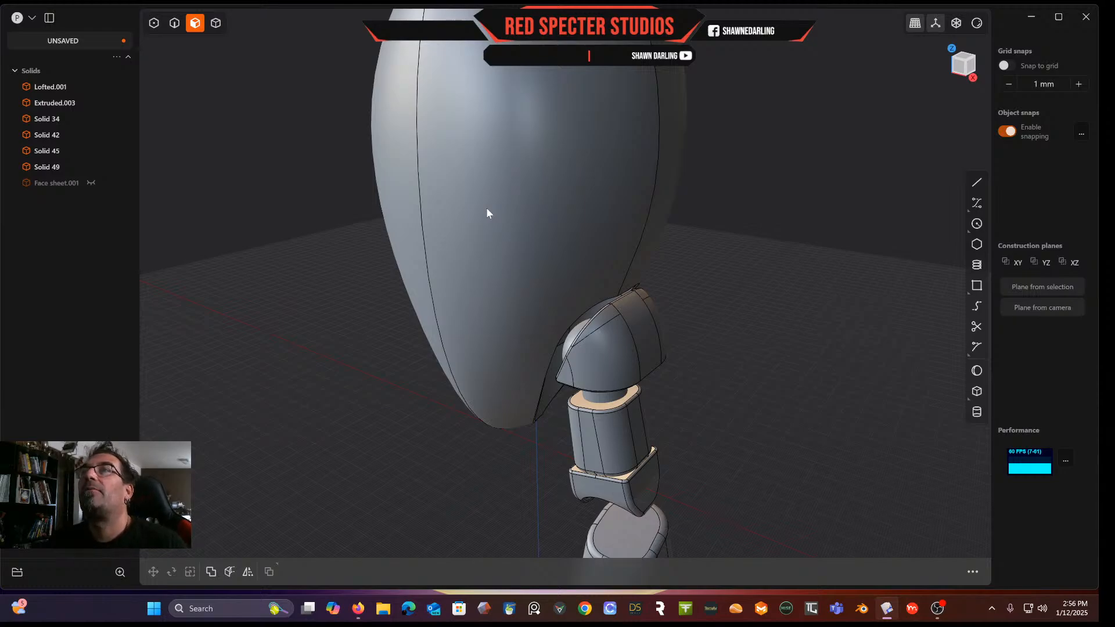
left_click(487, 209)
key("o")
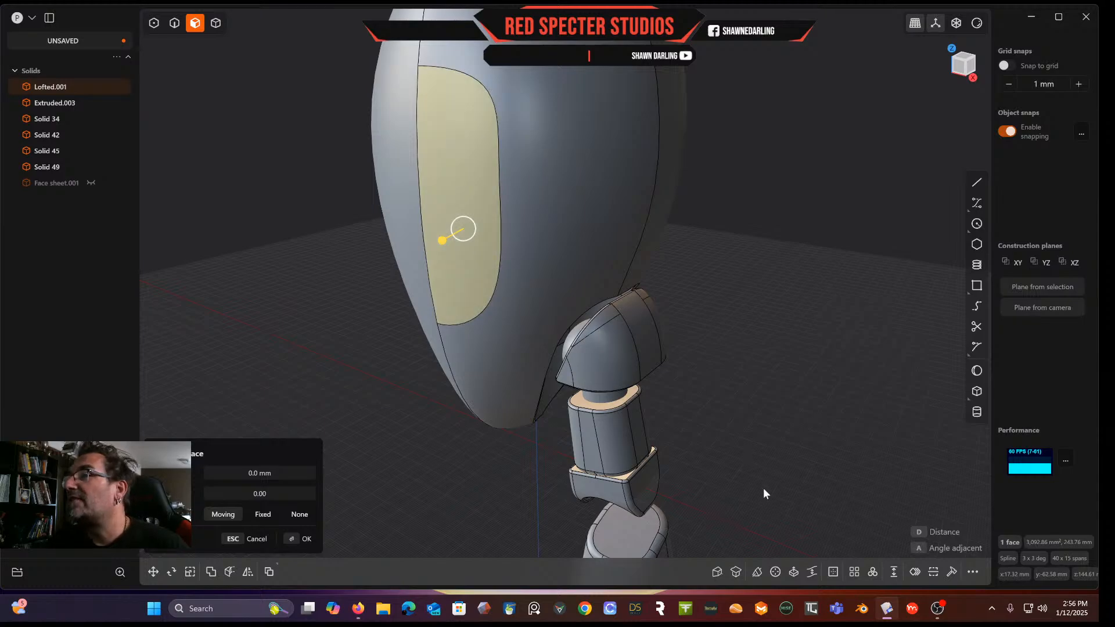
left_click(834, 572)
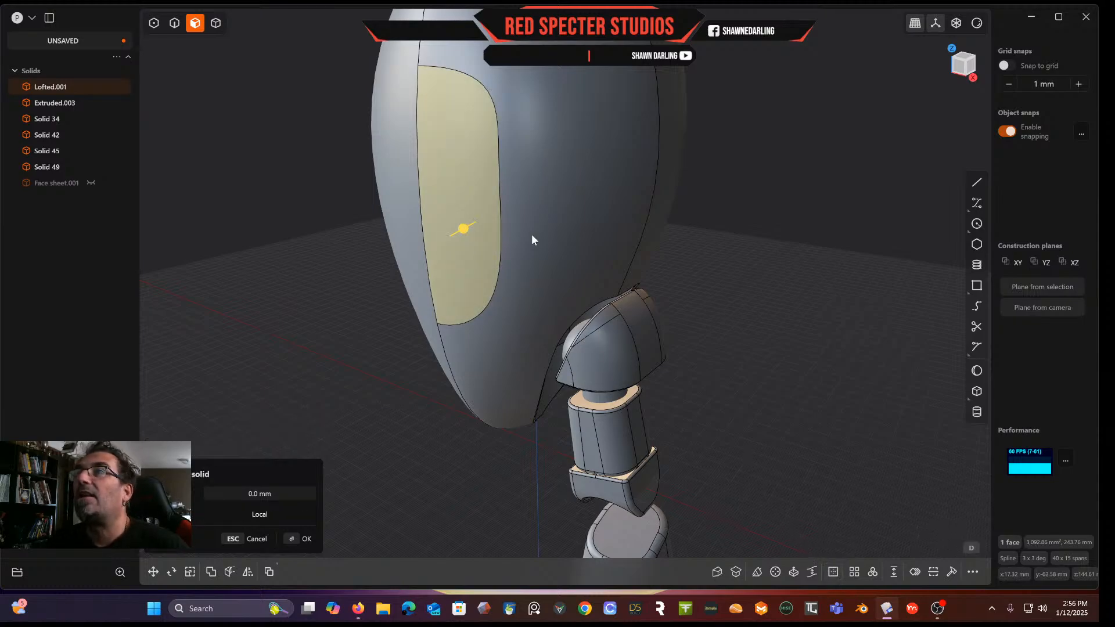
mouse_move(464, 228)
left_mouse_down()
mouse_move(495, 223)
mouse_move(472, 226)
left_mouse_up()
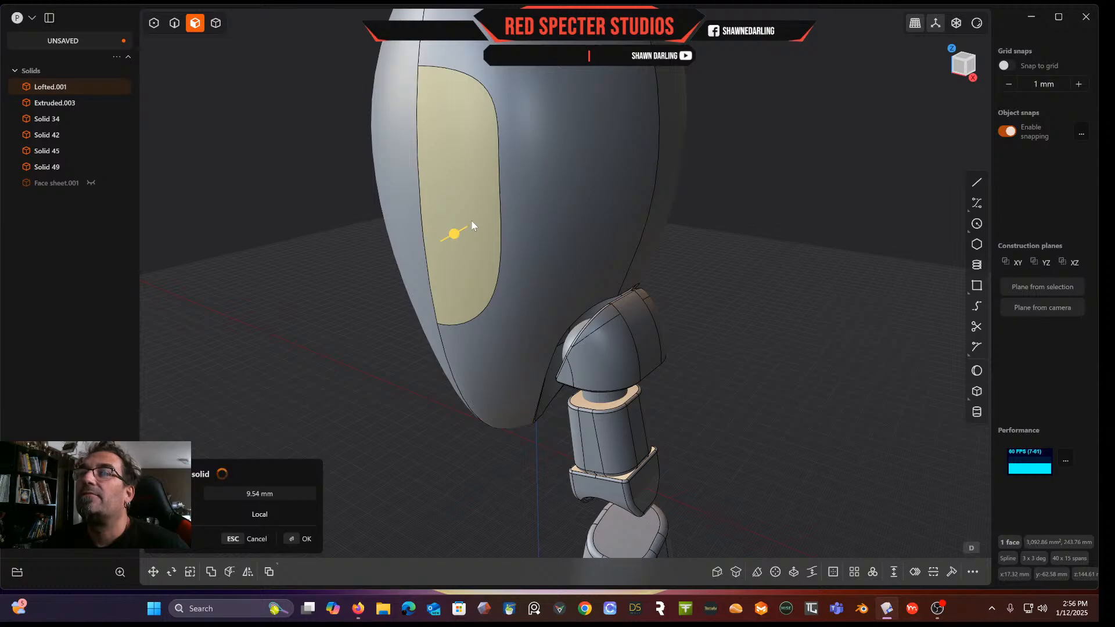
scroll(472, 221, "up", 2)
middle_click_drag(472, 222, 482, 241)
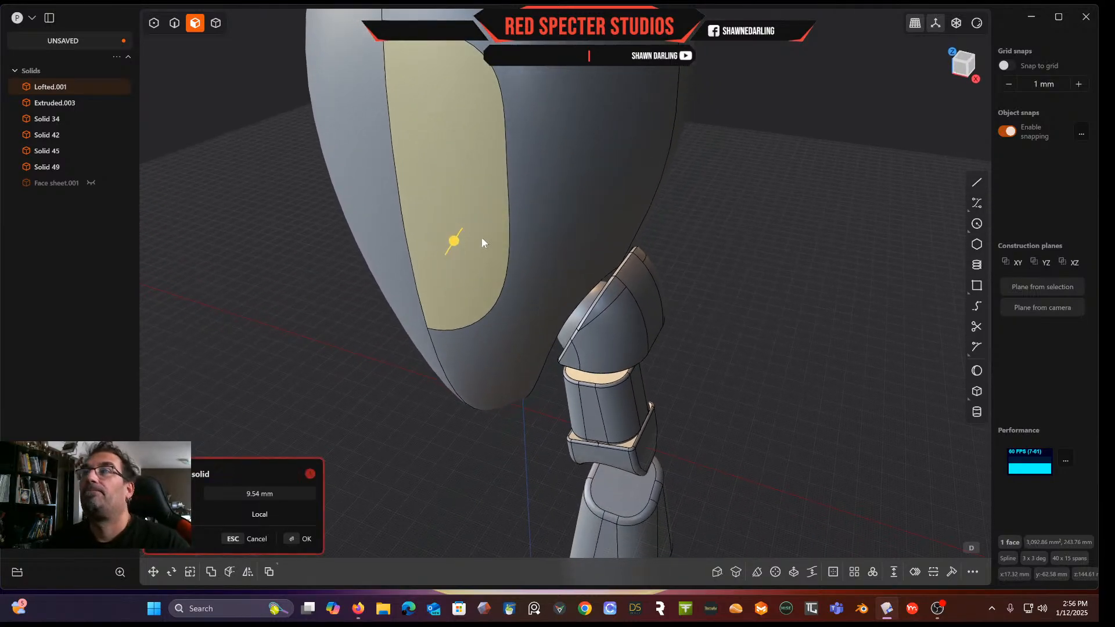
left_click(256, 539)
Extrude the face panel inward into the lofted solid to recess it
left_click(290, 335)
left_click(460, 143)
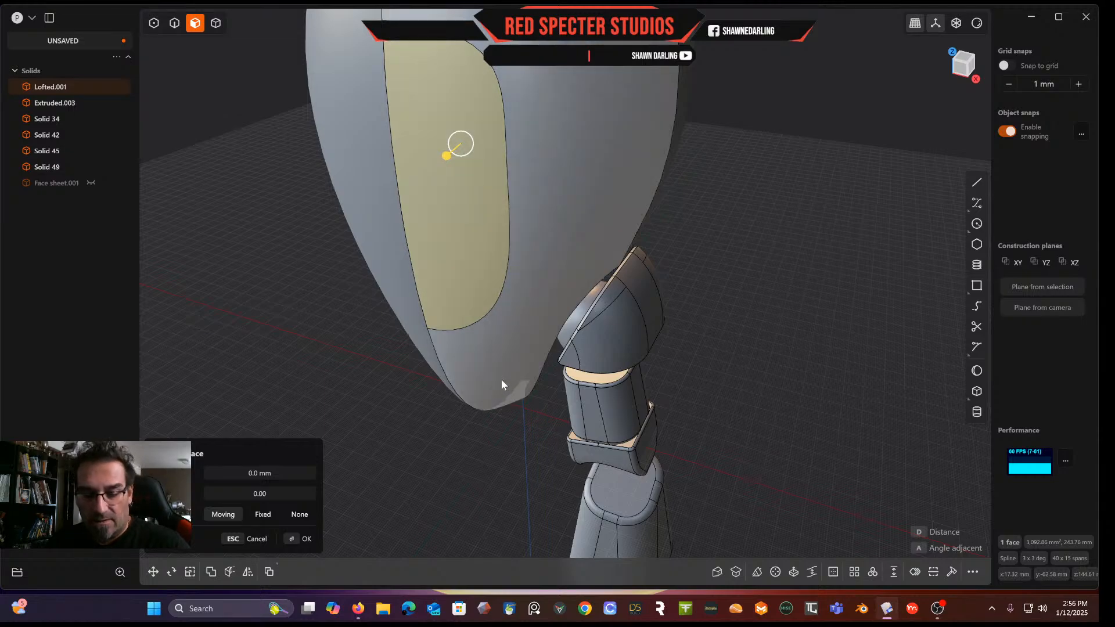
key("e")
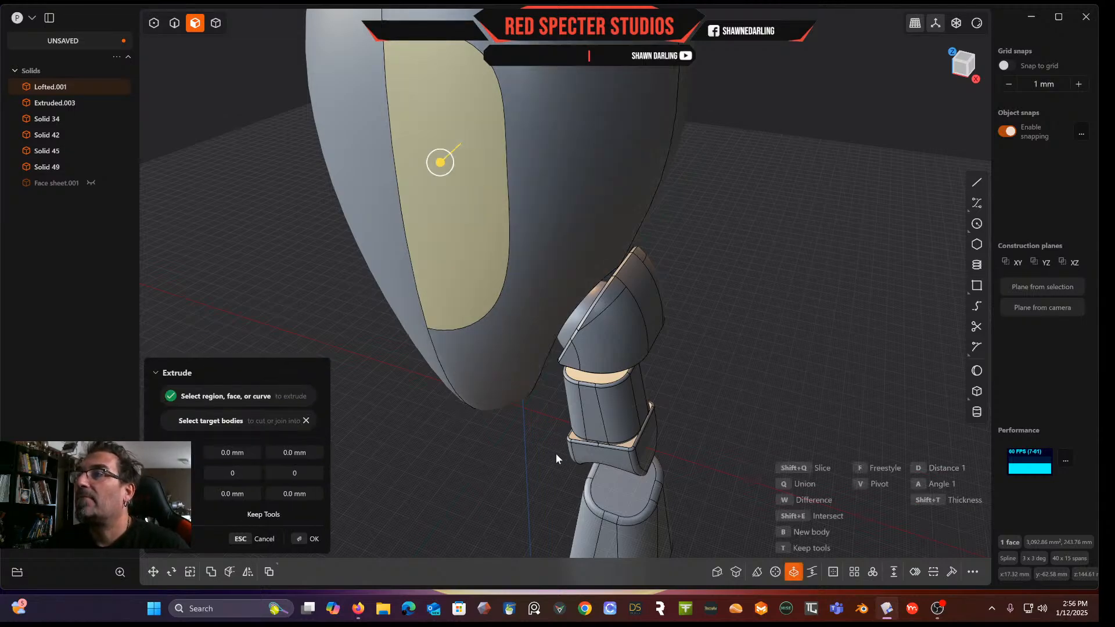
key("q")
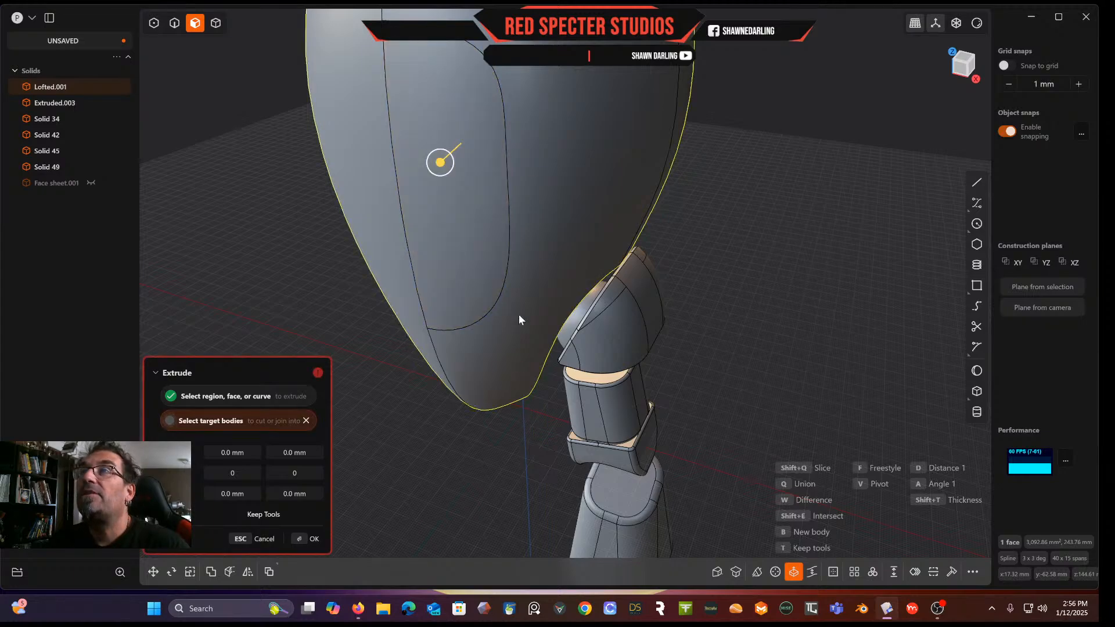
left_click_drag(443, 163, 454, 150)
key("Return")
middle_click_drag(389, 345, 463, 258)
left_click(464, 251)
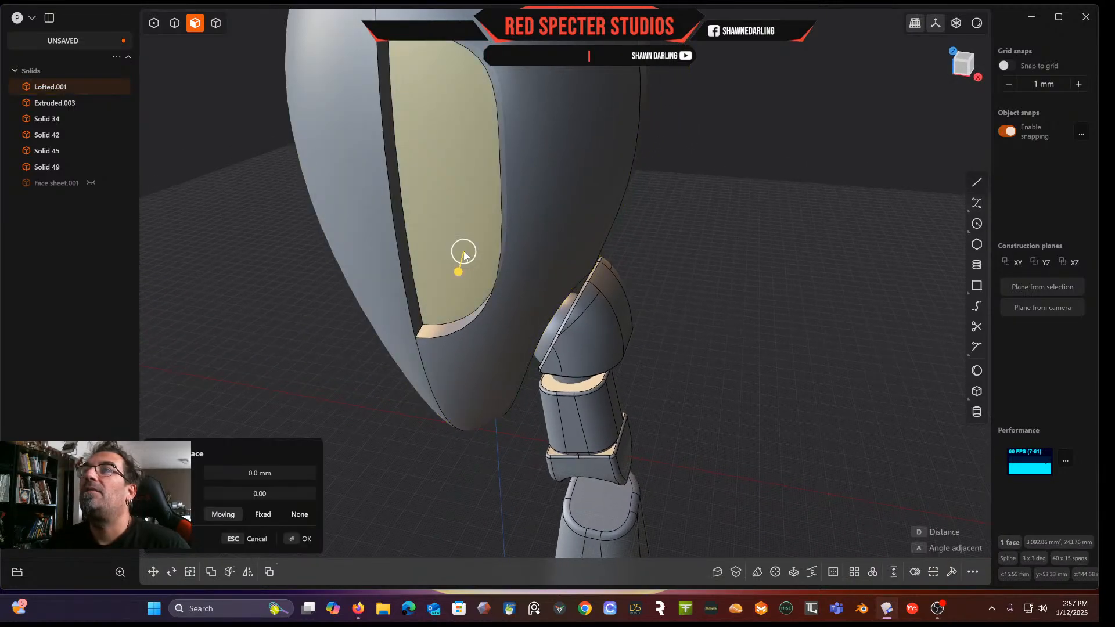
left_click(835, 572)
mouse_move(461, 217)
left_mouse_down()
mouse_move(476, 198)
mouse_move(452, 231)
left_mouse_up()
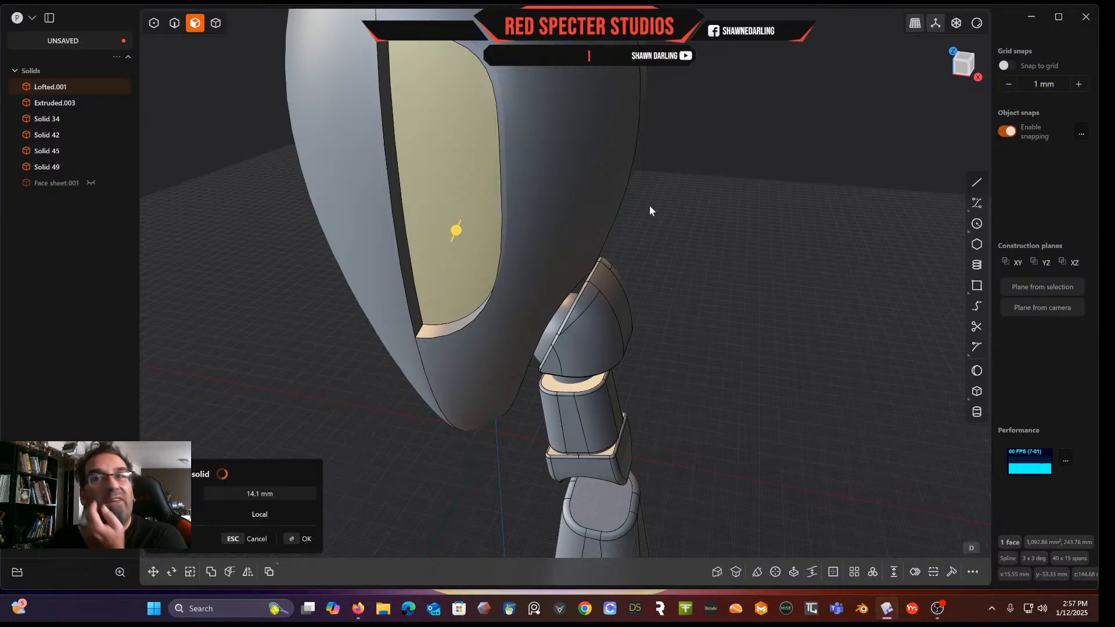
left_click(257, 538)
left_click(453, 126)
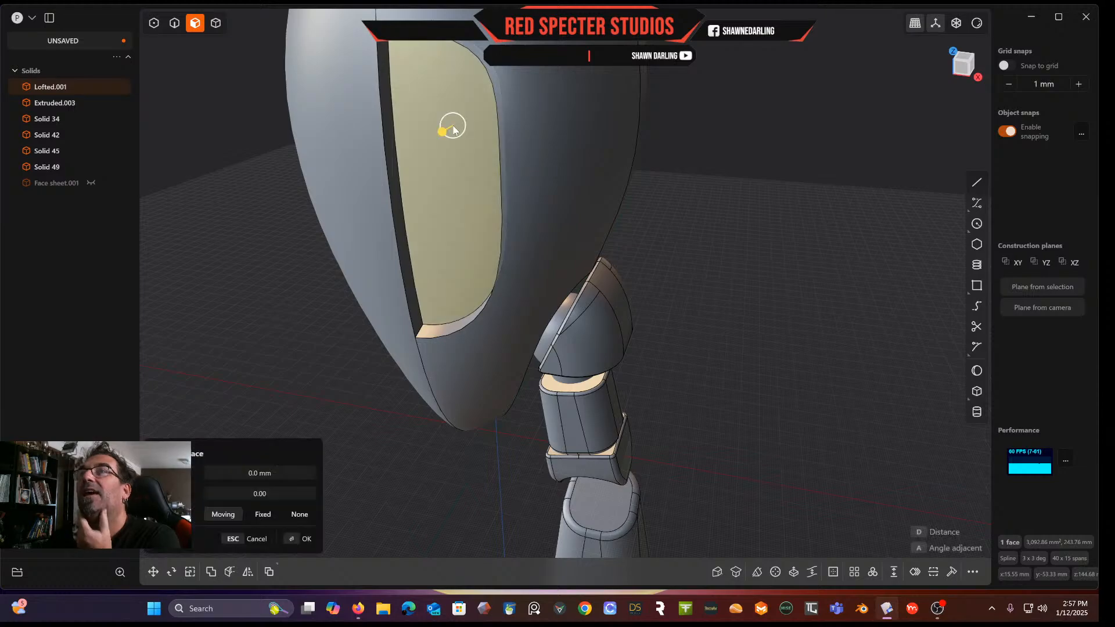
key("Escape")
key("Escape")
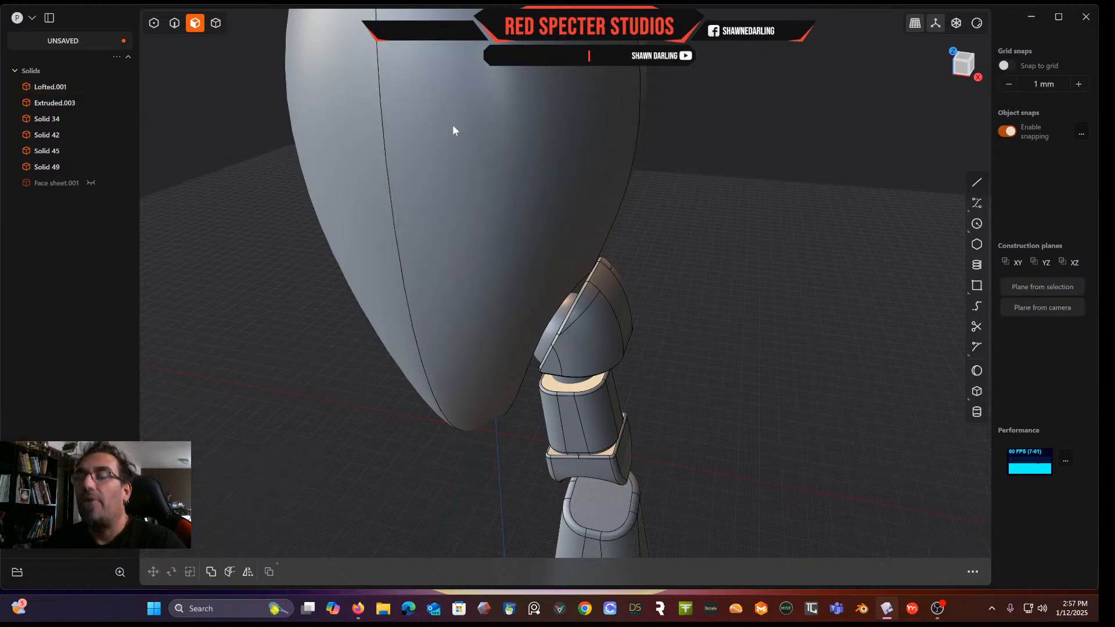
key("ctrl+z")
Examine the recessed face panel from several angles and from the front view
mouse_move(407, 165)
middle_mouse_down()
mouse_move(384, 180)
mouse_move(403, 187)
mouse_move(348, 204)
mouse_move(367, 198)
mouse_move(430, 271)
middle_mouse_up()
key("4")
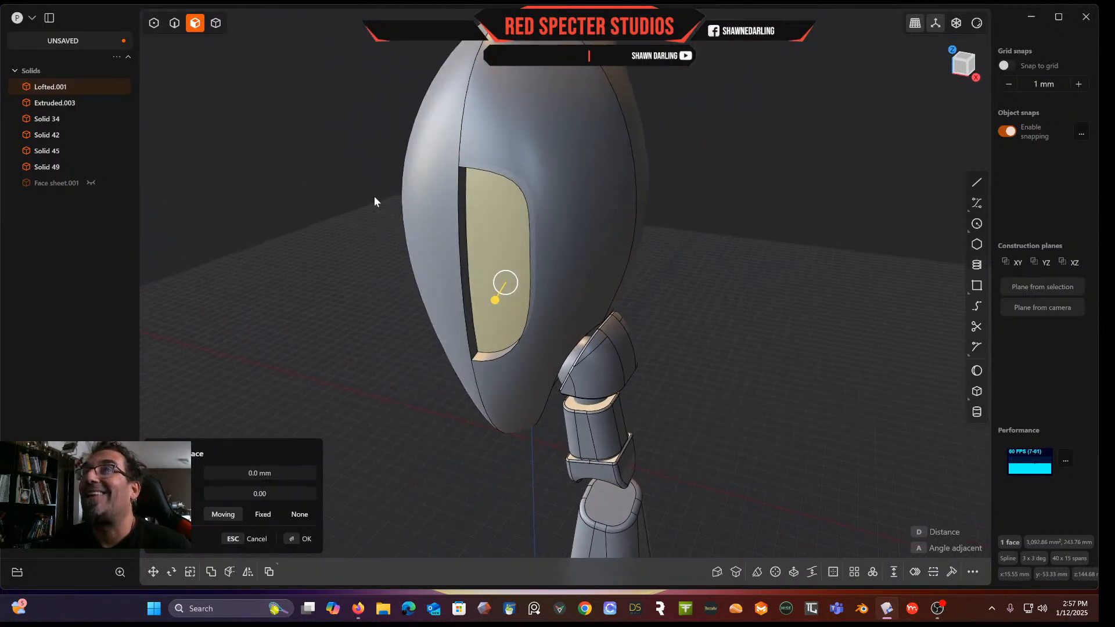
middle_click_drag(390, 123, 413, 165)
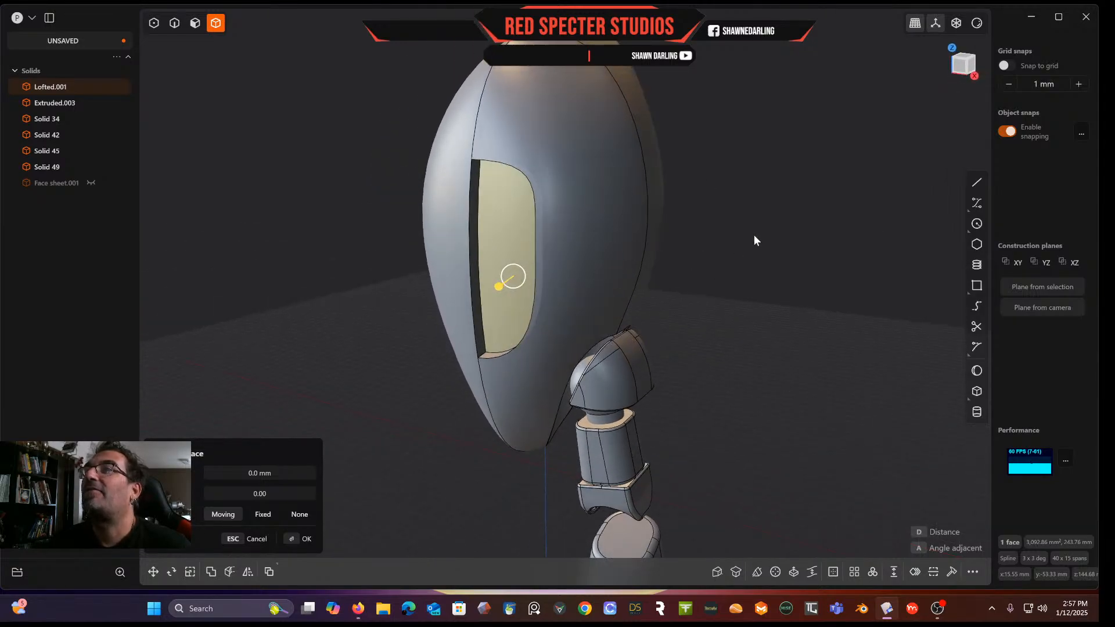
key("Escape")
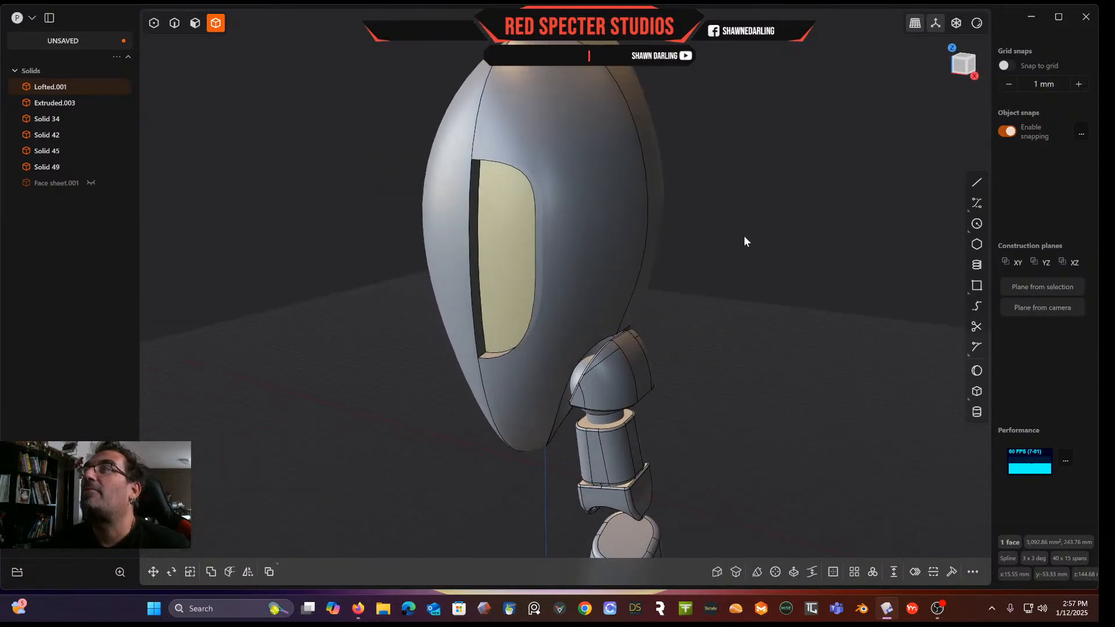
left_click(962, 70)
key("o")
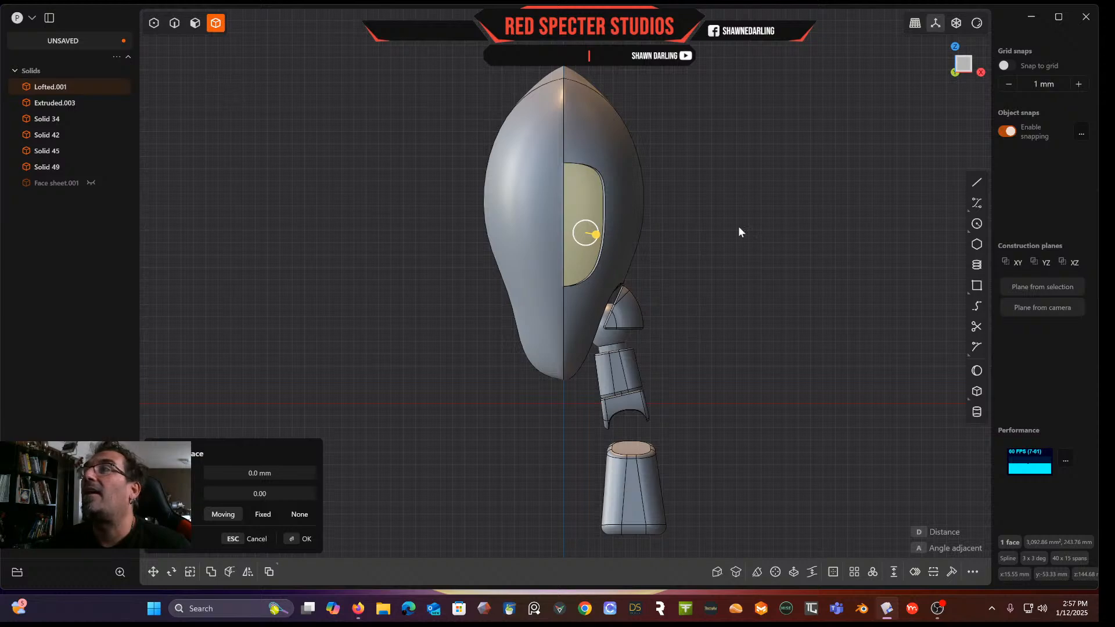
Draw a vertical line down the centre of the lofted head, from its top to below its base
left_click(977, 183)
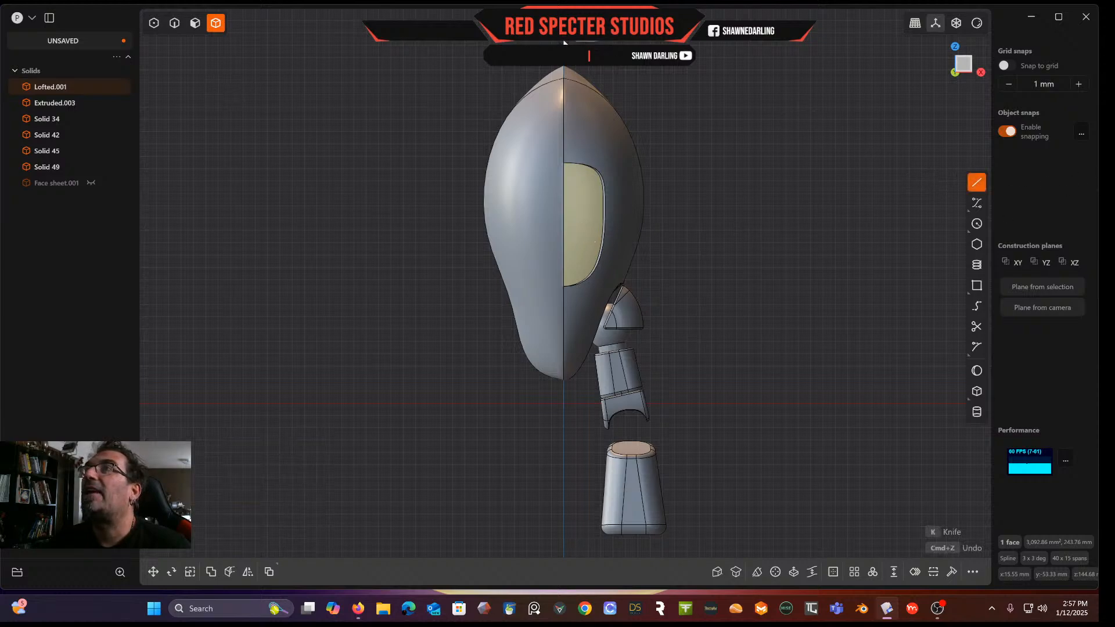
left_click(563, 67)
left_click(559, 447)
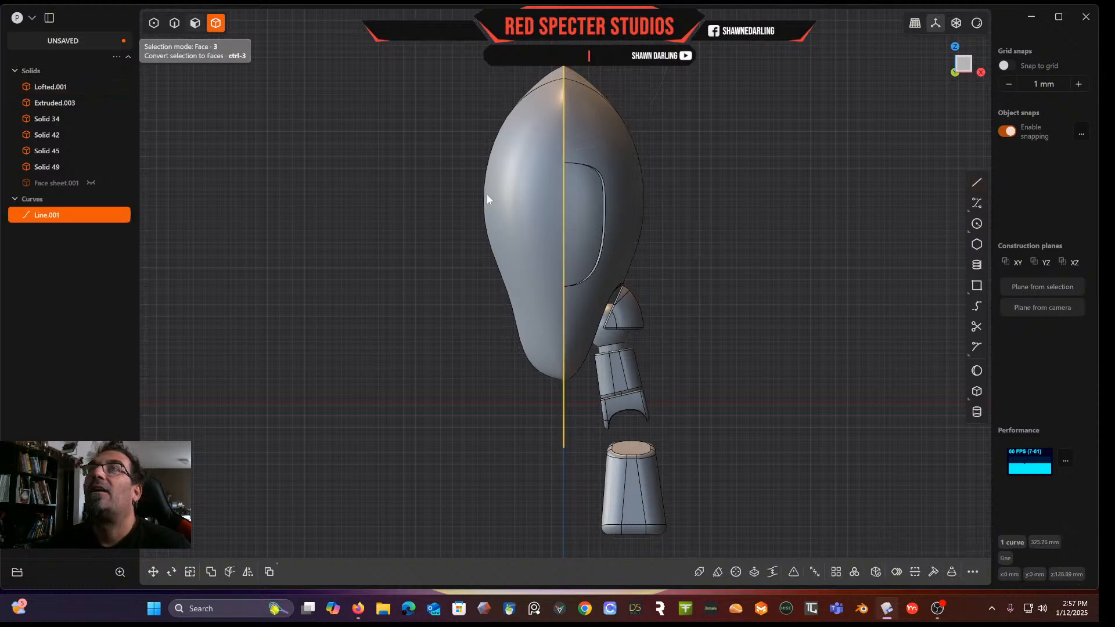
Cut the lofted solid with the centre line and delete its left half
left_click(593, 120)
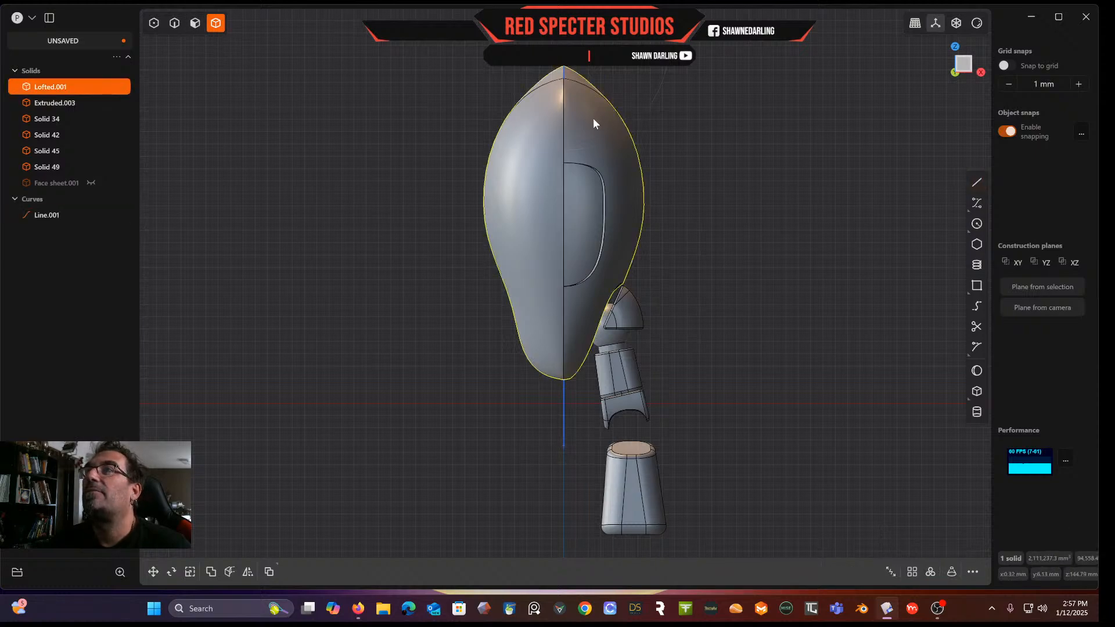
key("c")
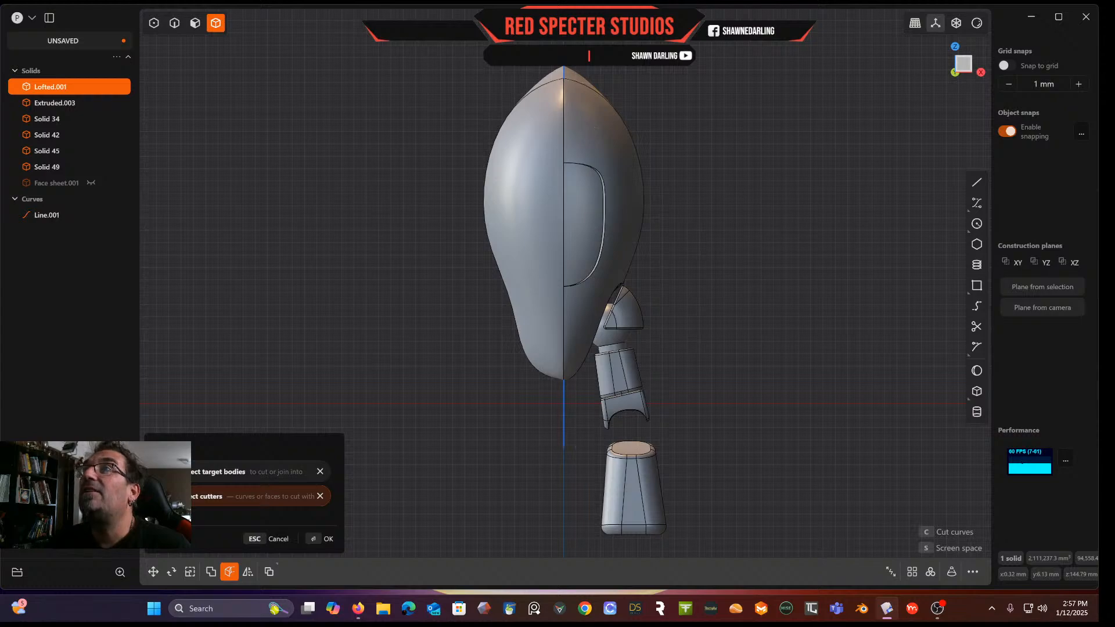
key("Return")
left_click(540, 135)
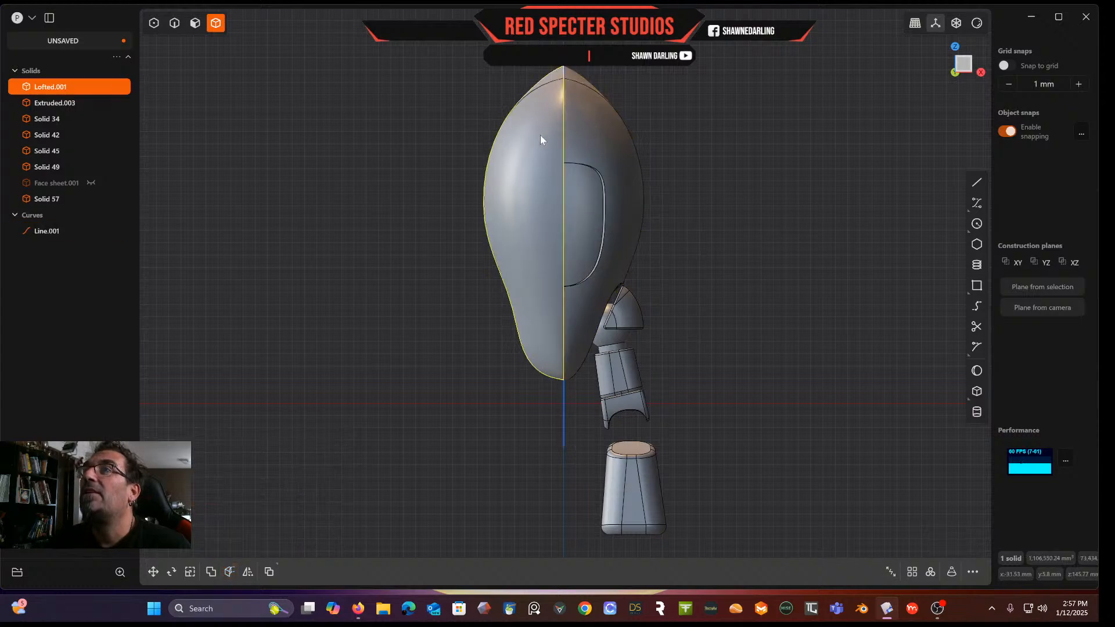
key("Delete")
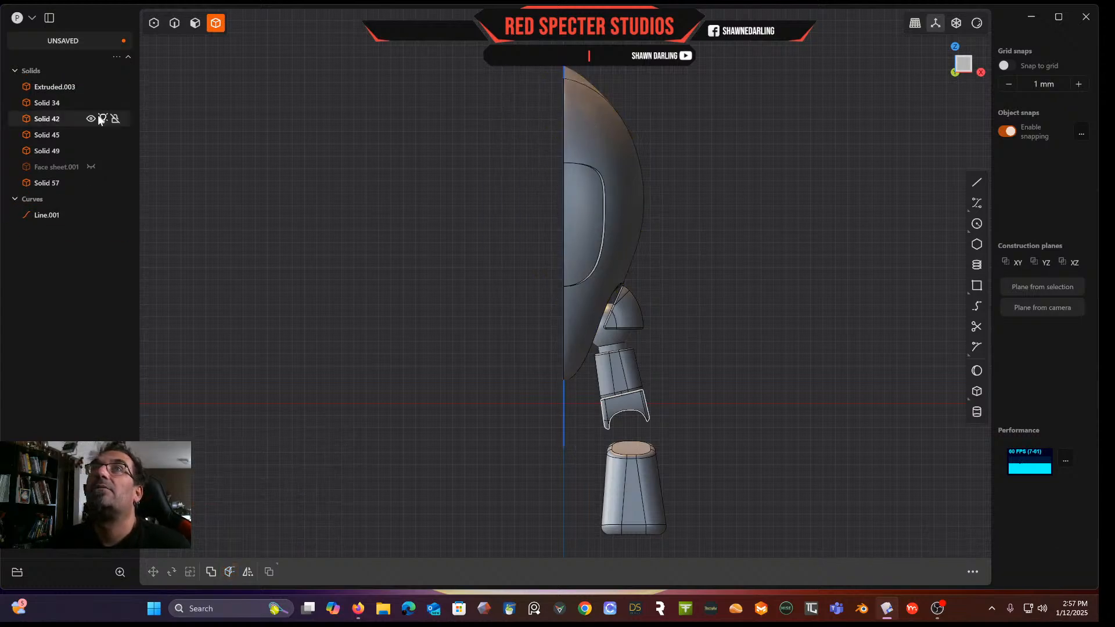
Delete the vertical cutting line
left_click(173, 25)
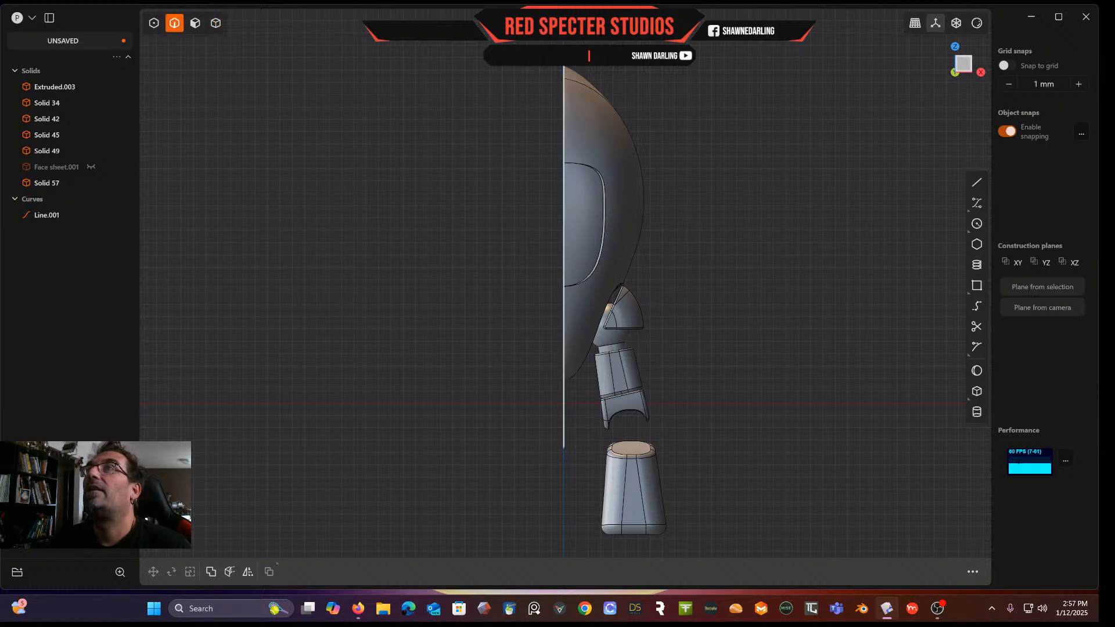
left_click(563, 416)
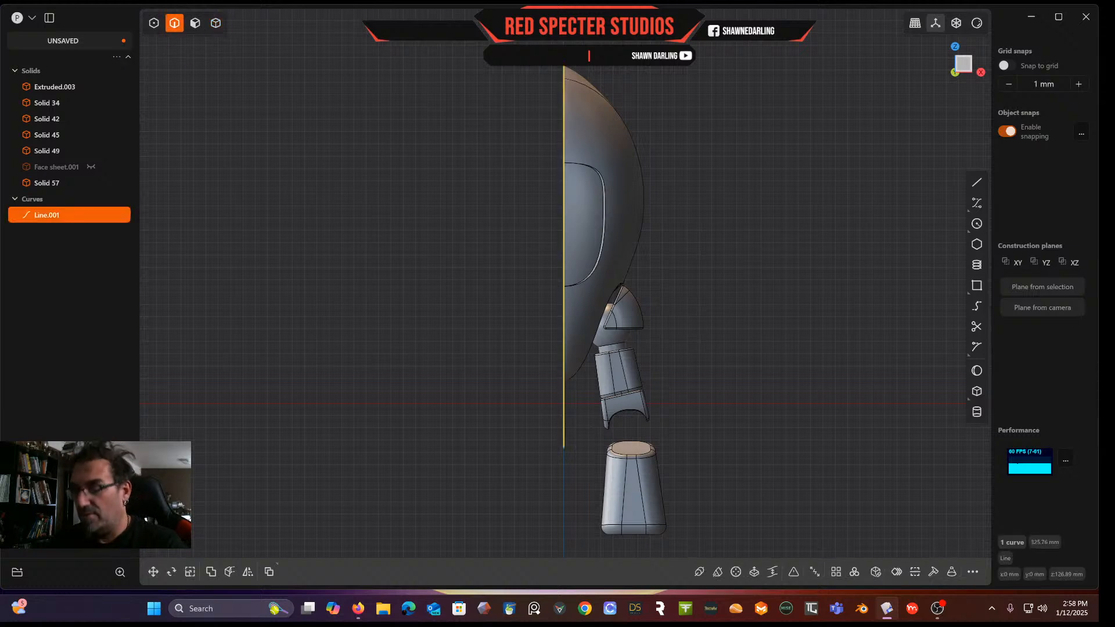
key("Delete")
middle_click_drag(612, 141, 593, 211)
scroll(590, 218, "up", 5)
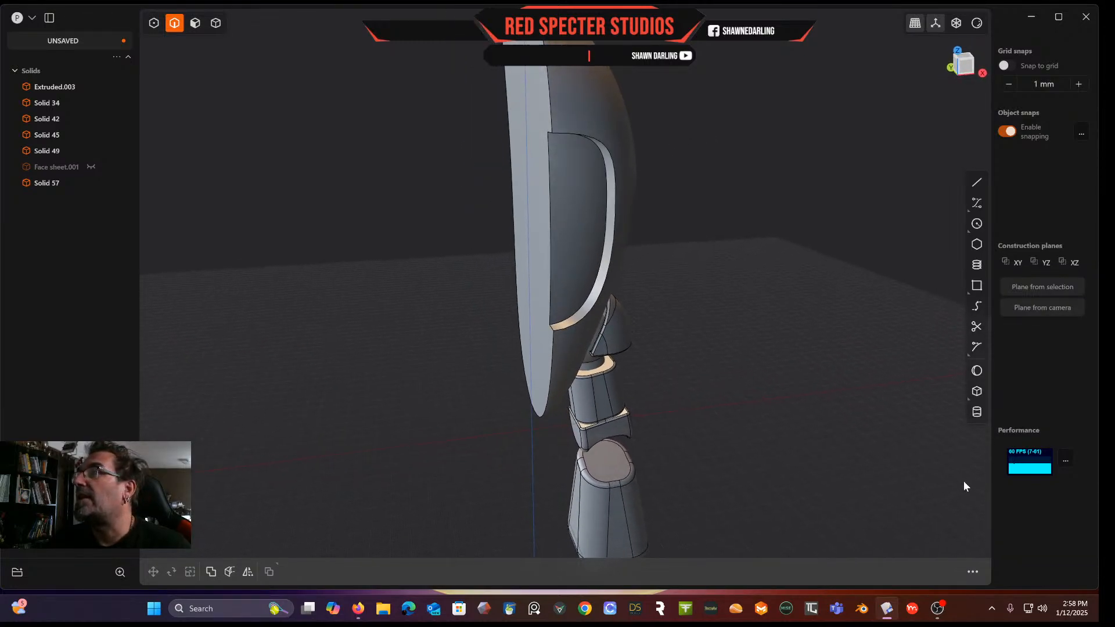
mouse_move(564, 173)
middle_mouse_down()
mouse_move(505, 162)
mouse_move(497, 126)
mouse_move(555, 167)
middle_mouse_up()
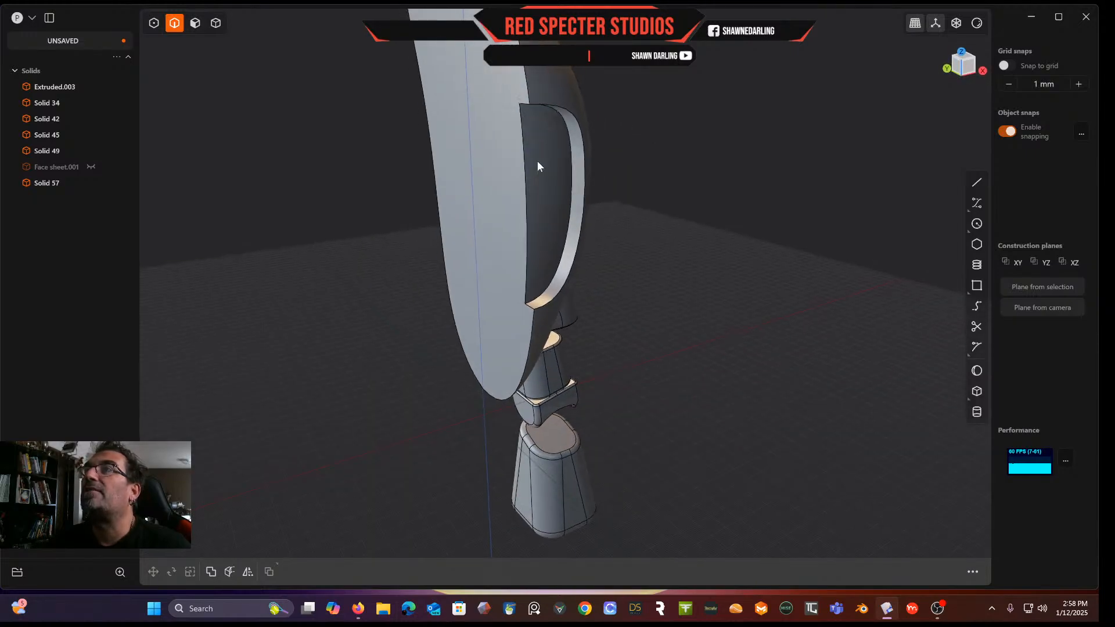
middle_click_drag(602, 227, 557, 334)
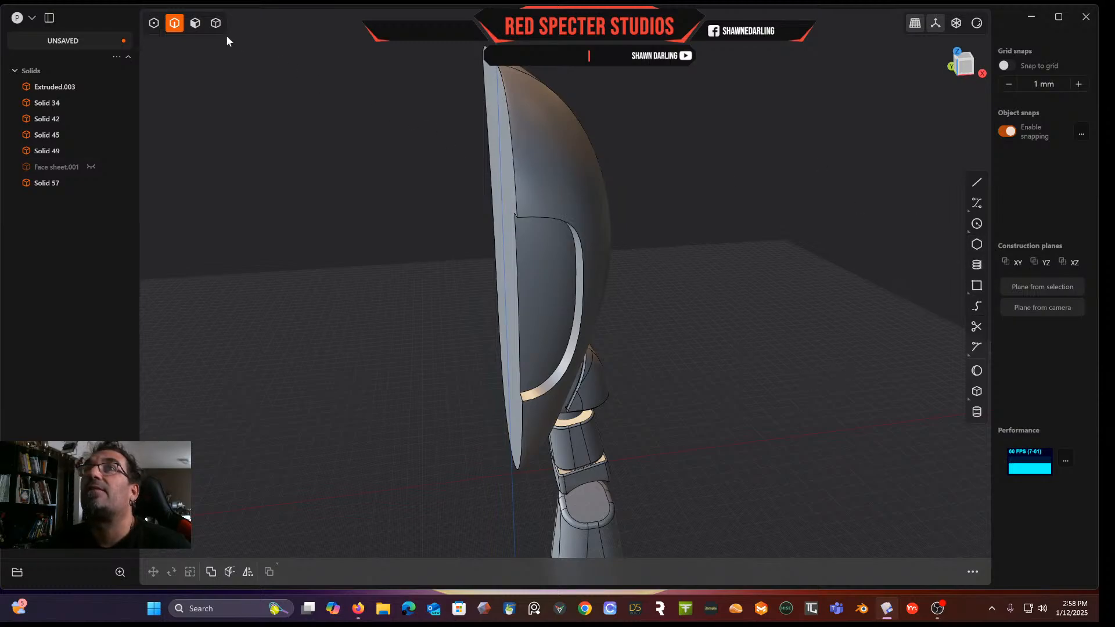
left_click(196, 23)
left_click(546, 291)
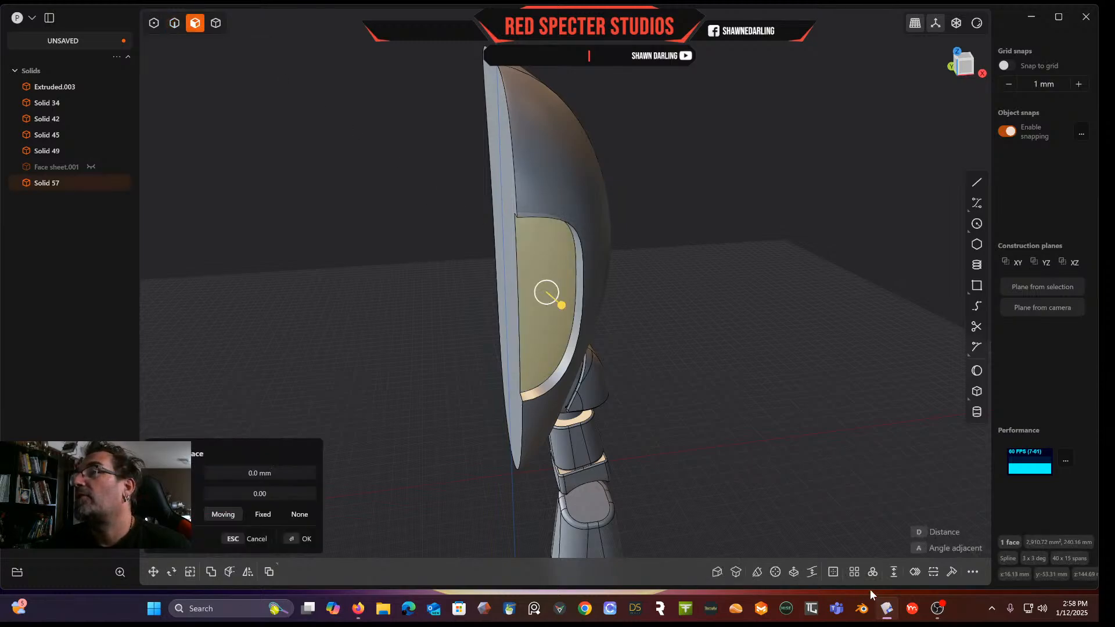
left_click(834, 573)
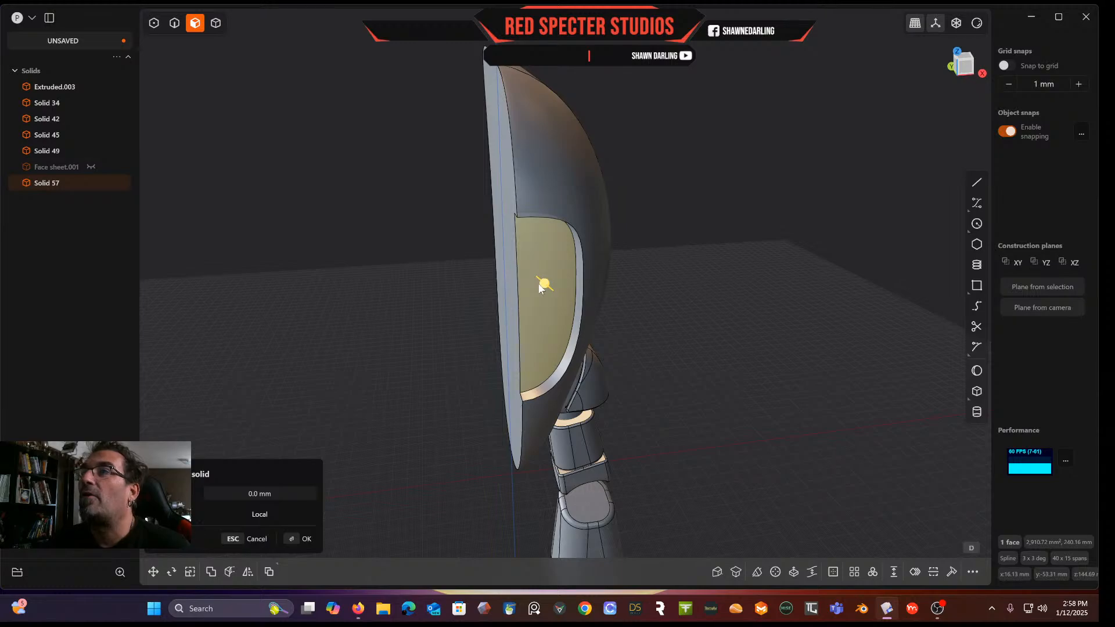
left_click_drag(539, 283, 546, 285)
middle_click_drag(460, 258, 488, 272)
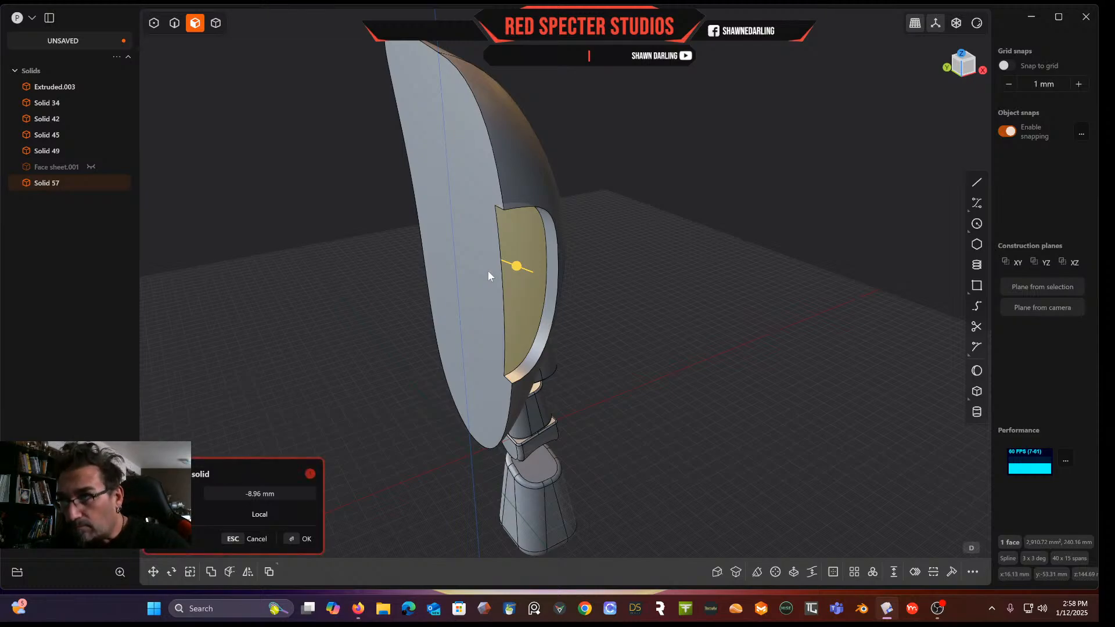
left_click(259, 539)
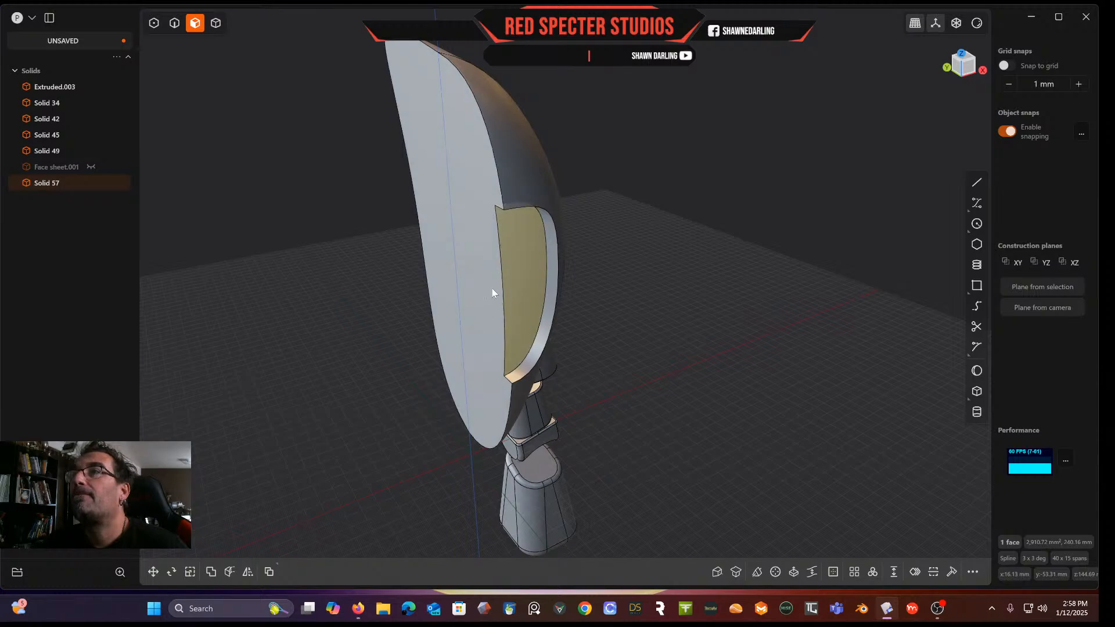
Try to hollow the half head from its flat cut face by about -4.41 mm
left_click(476, 259)
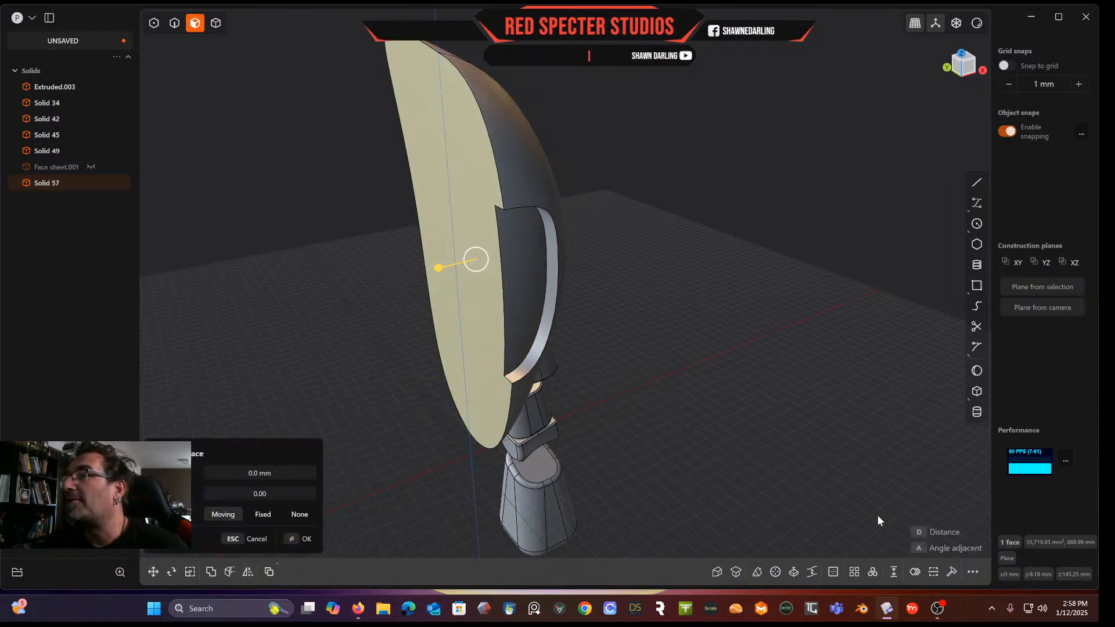
left_click(832, 572)
left_click_drag(449, 170, 458, 169)
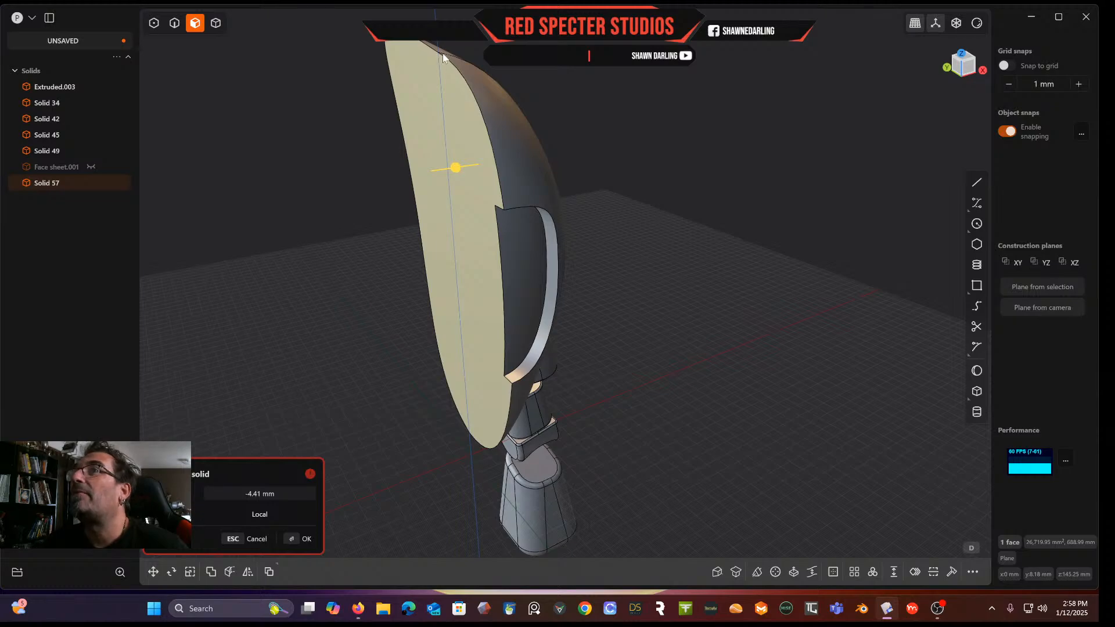
middle_click_drag(628, 228, 442, 174)
middle_click_drag(623, 399, 564, 235, "shift")
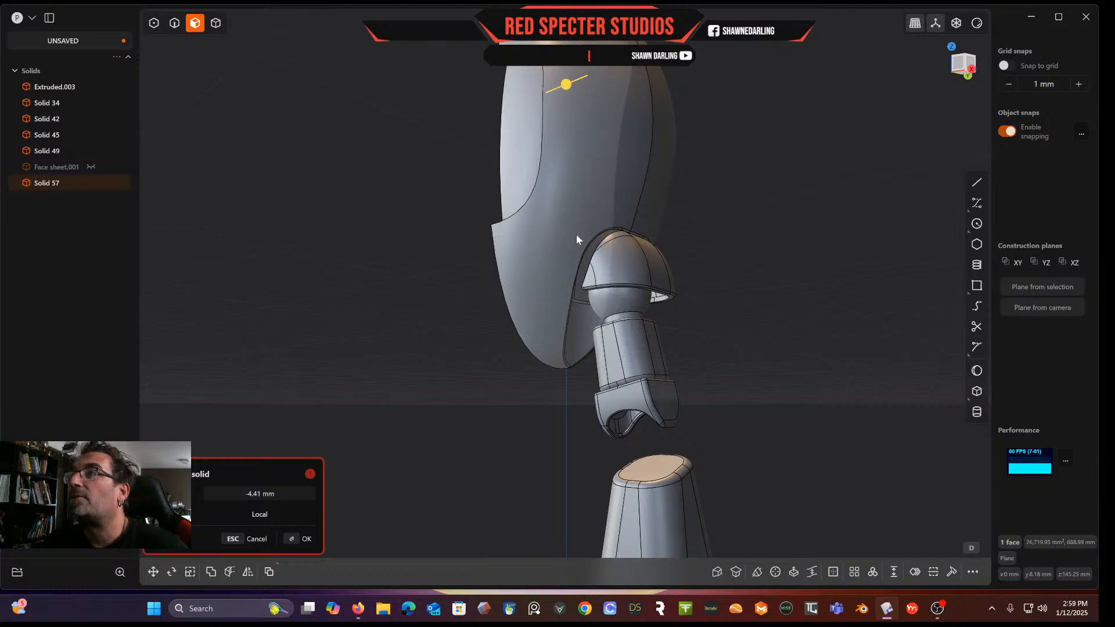
scroll(615, 268, "up", 7)
middle_click_drag(602, 255, 578, 243)
scroll(578, 243, "down", 8)
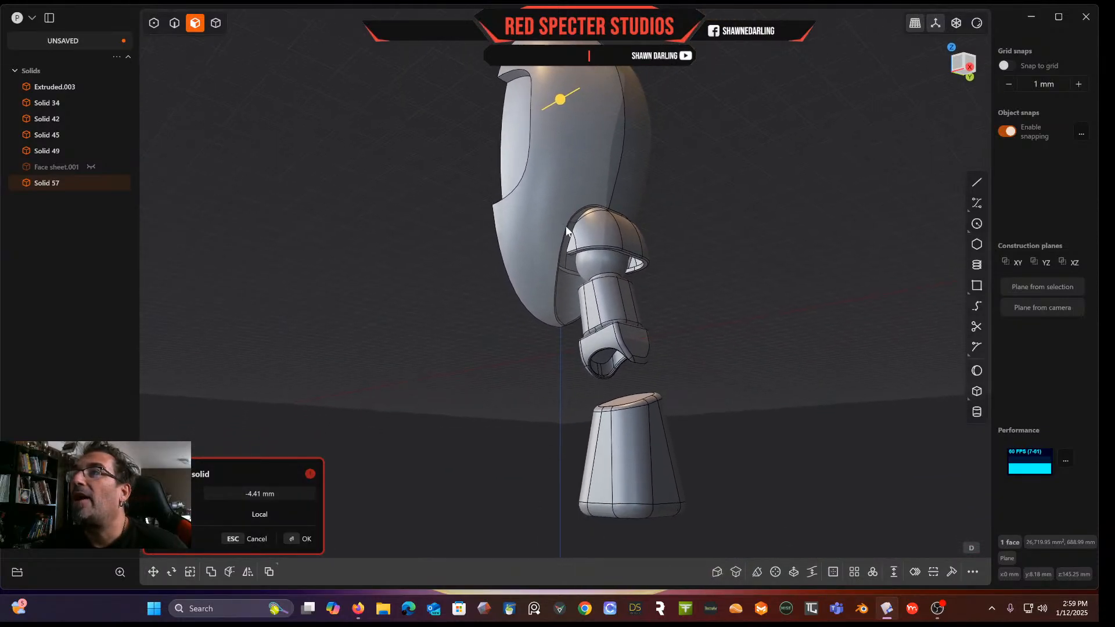
key("Escape")
middle_click_drag(413, 443, 472, 458)
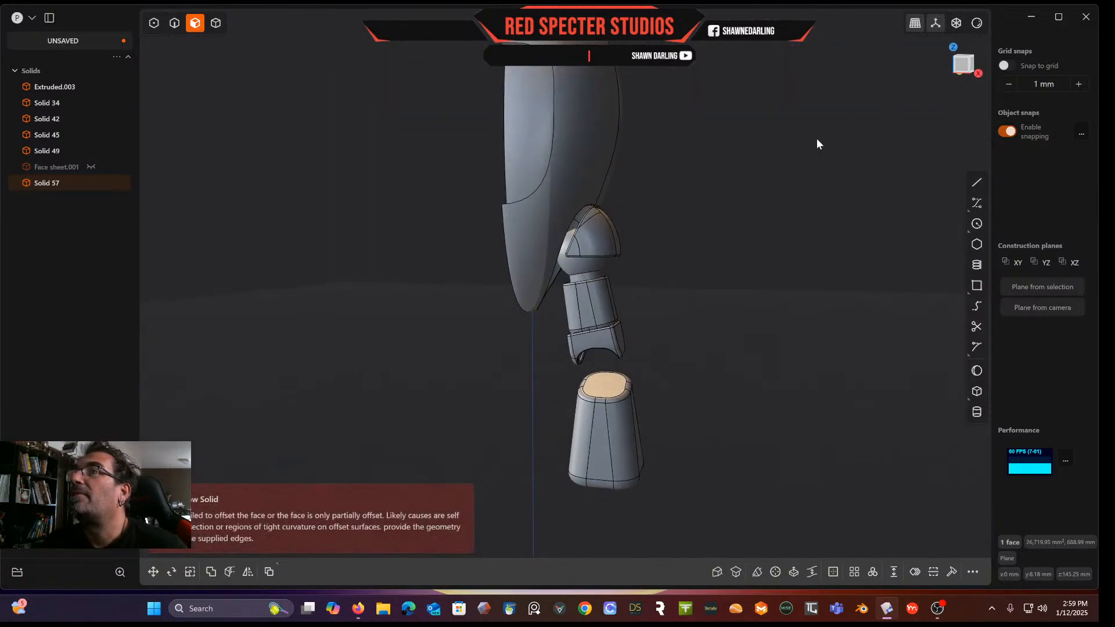
left_click(397, 381)
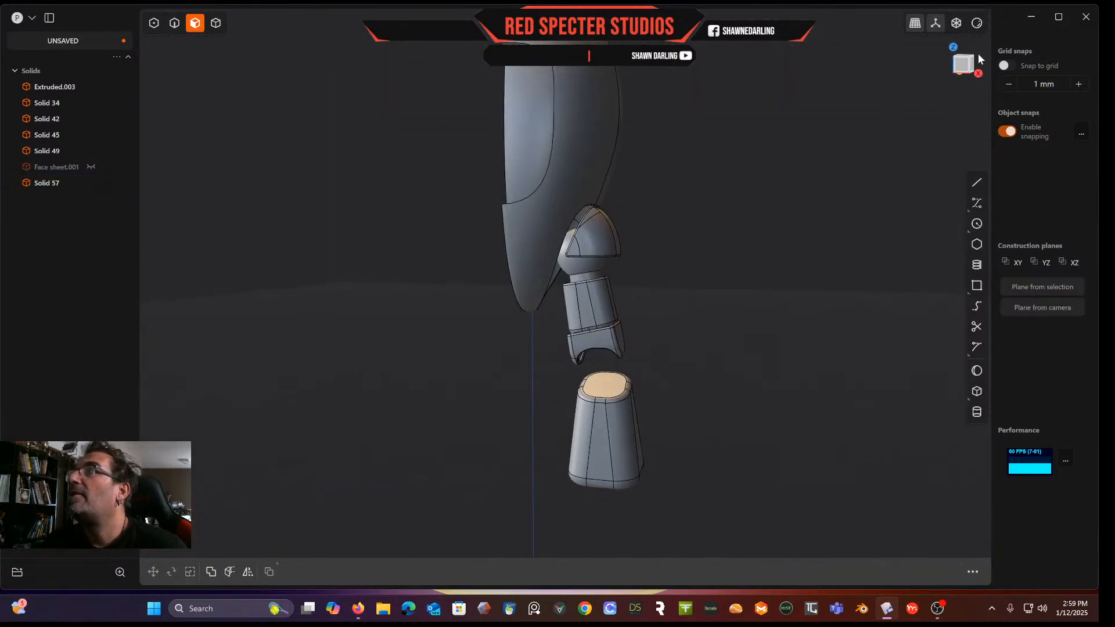
Sketch a slanted line across the lower head in front view, then delete it
left_click(959, 70)
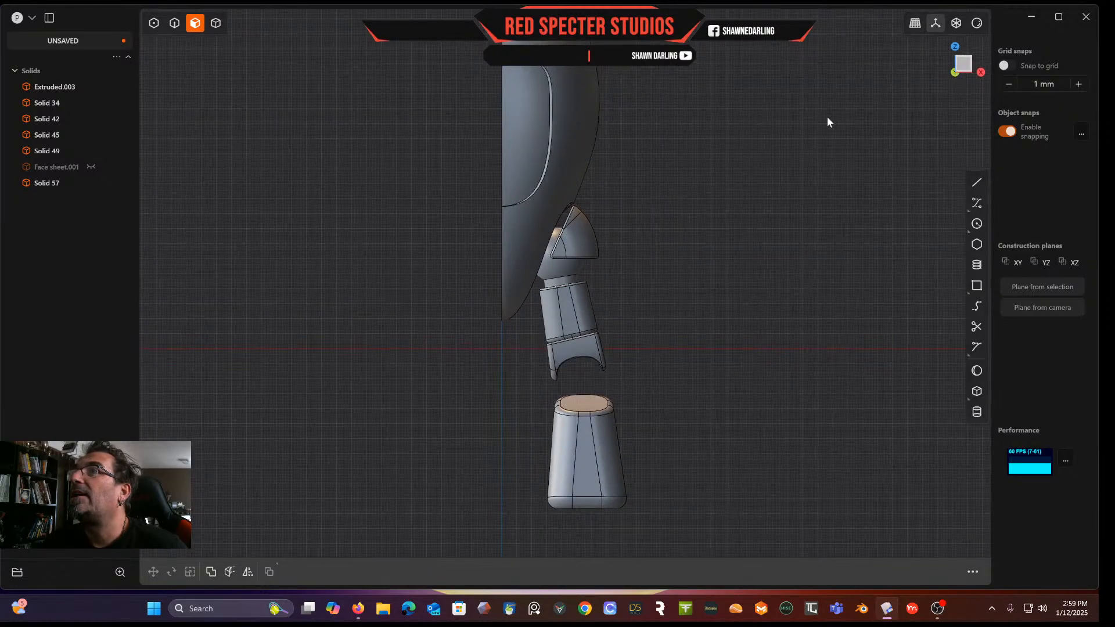
left_click(977, 182)
scroll(546, 263, "up", 5)
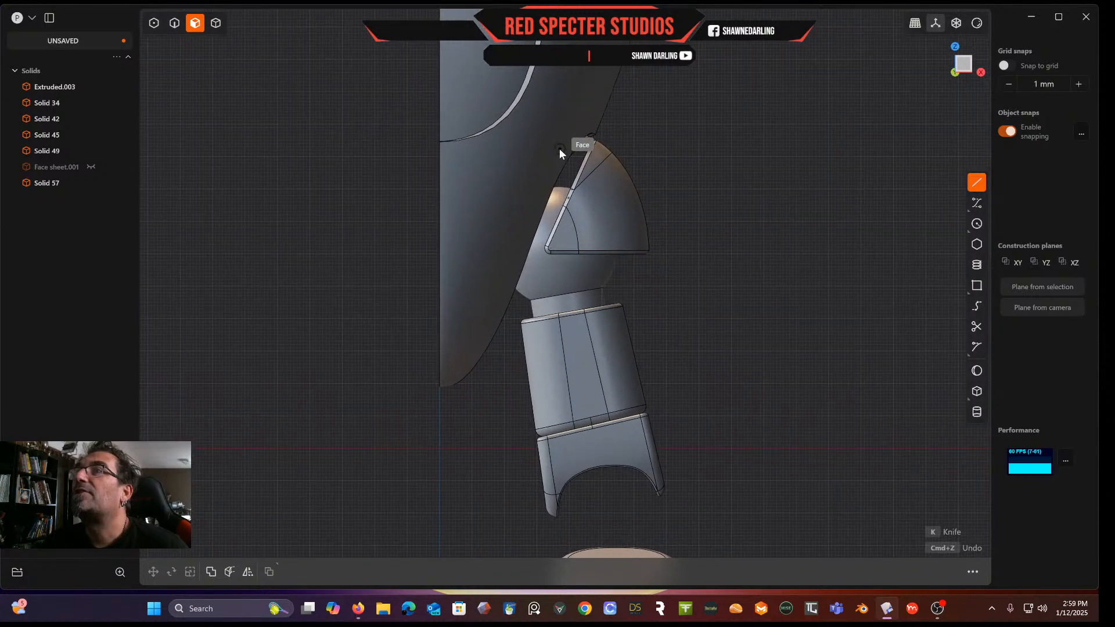
left_click(620, 115)
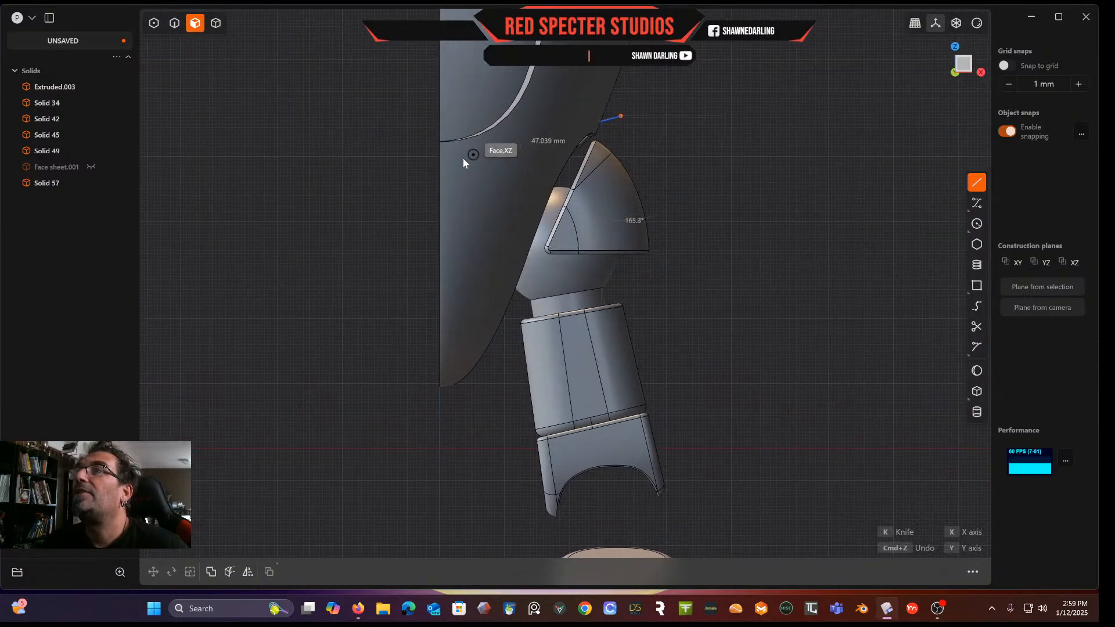
left_click(405, 173)
right_click_drag(490, 182, 639, 156)
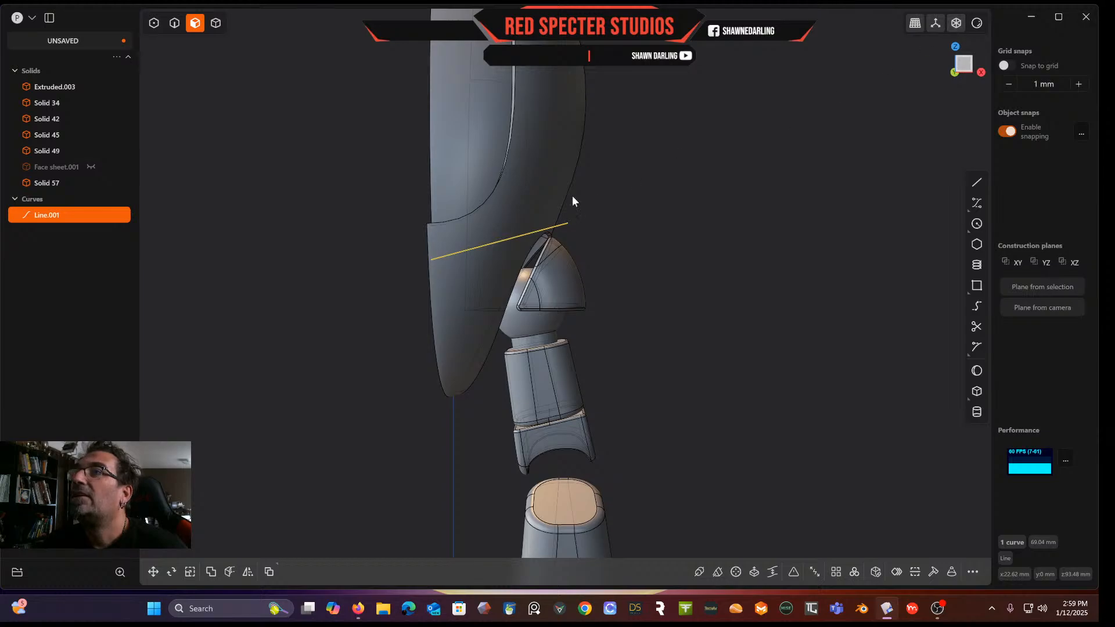
scroll(591, 193, "up", 5)
key("Delete")
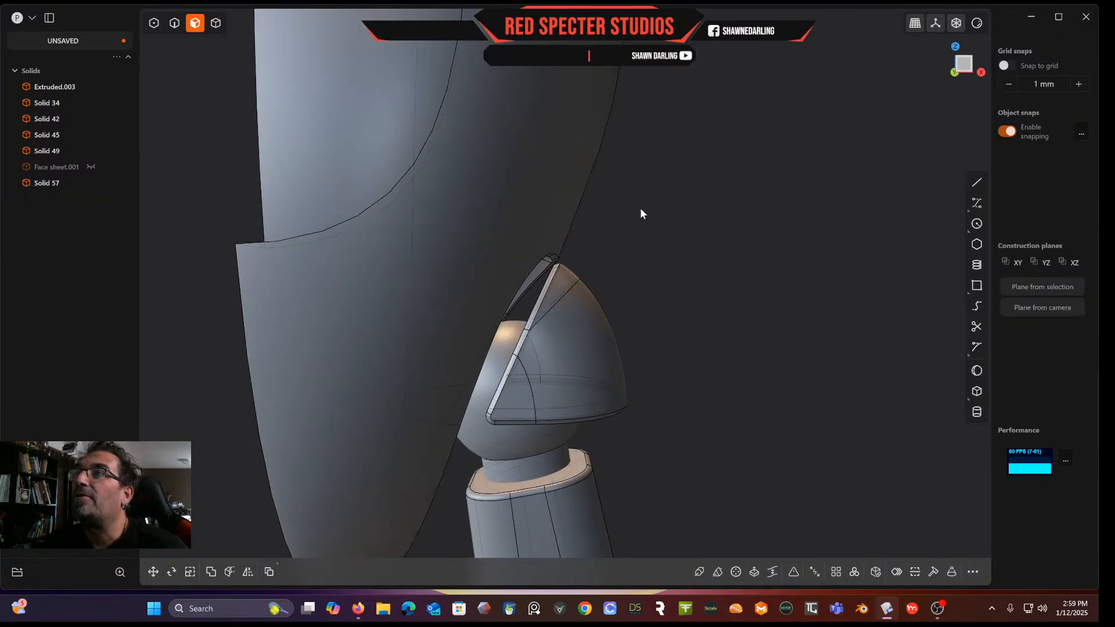
left_click(979, 182)
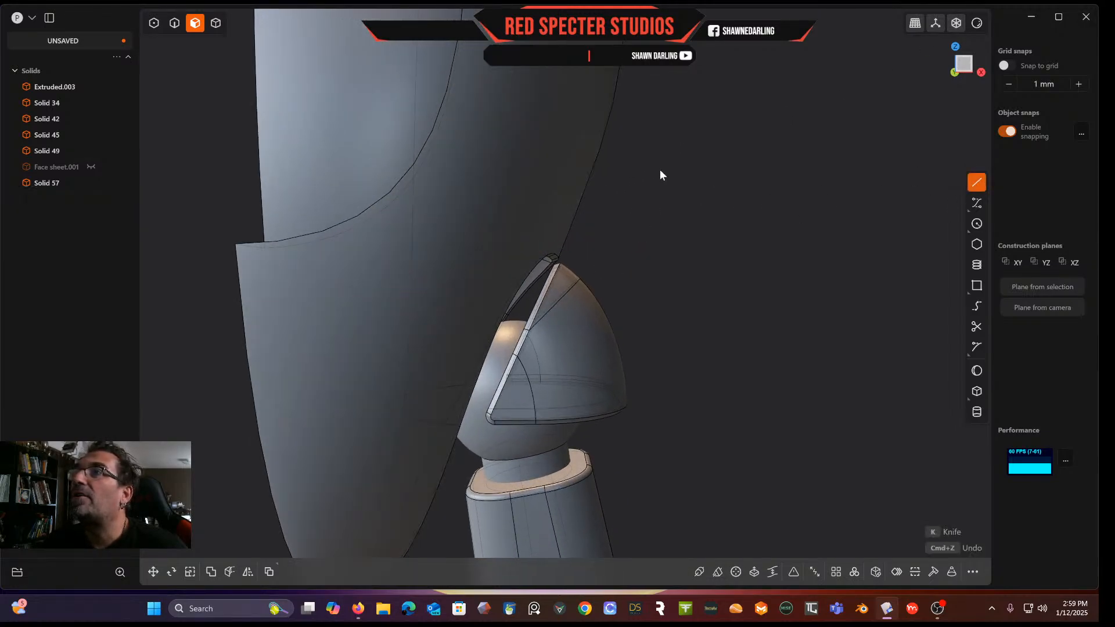
key("Escape")
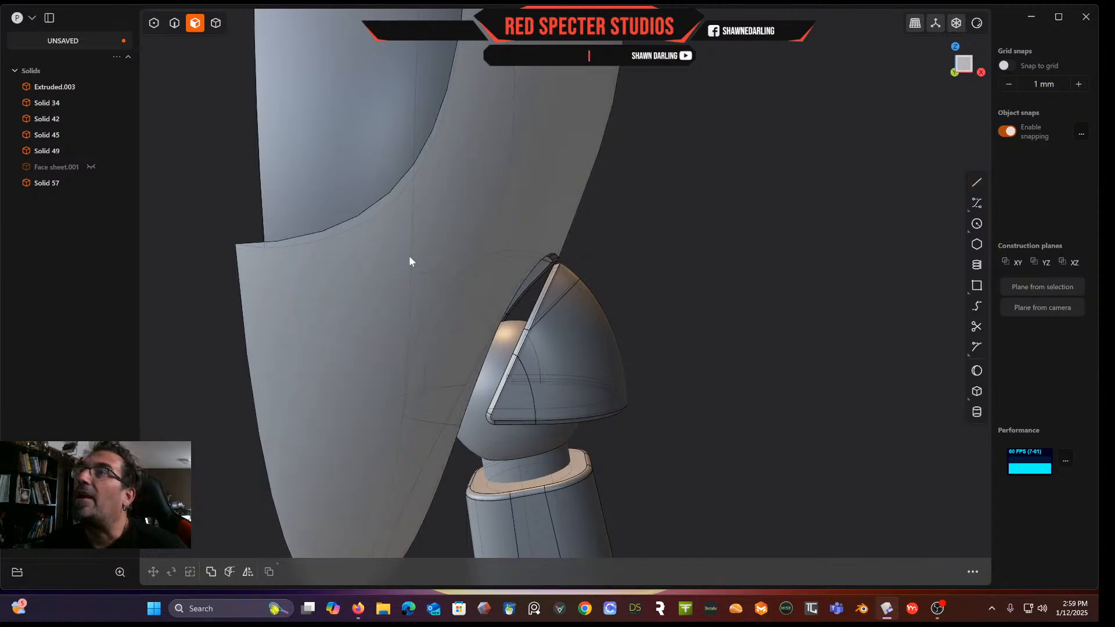
left_click(977, 182)
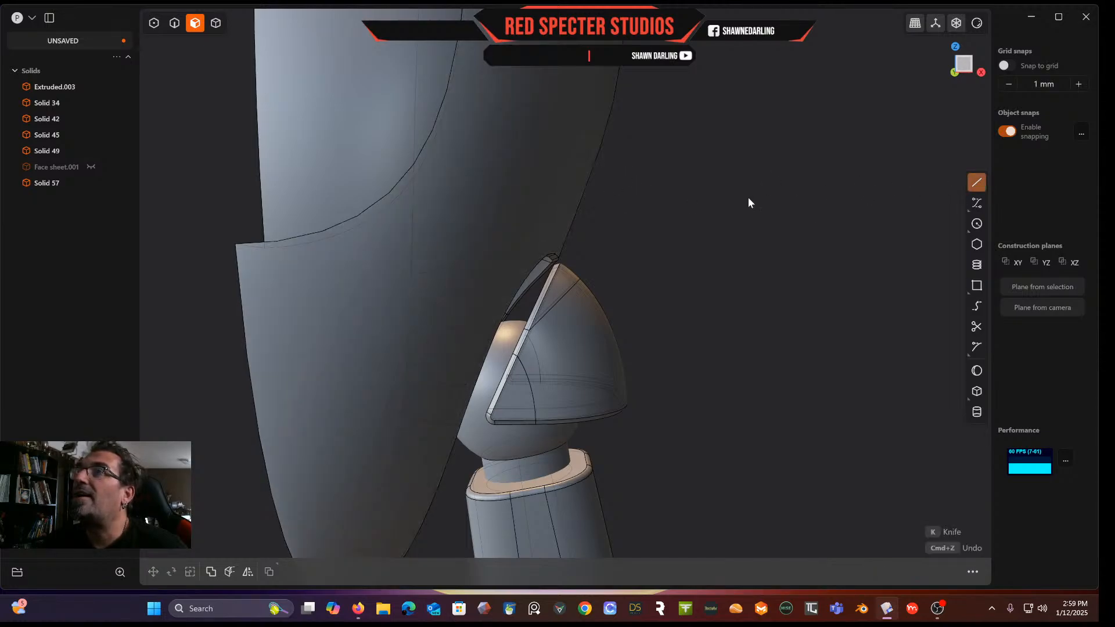
key("Escape")
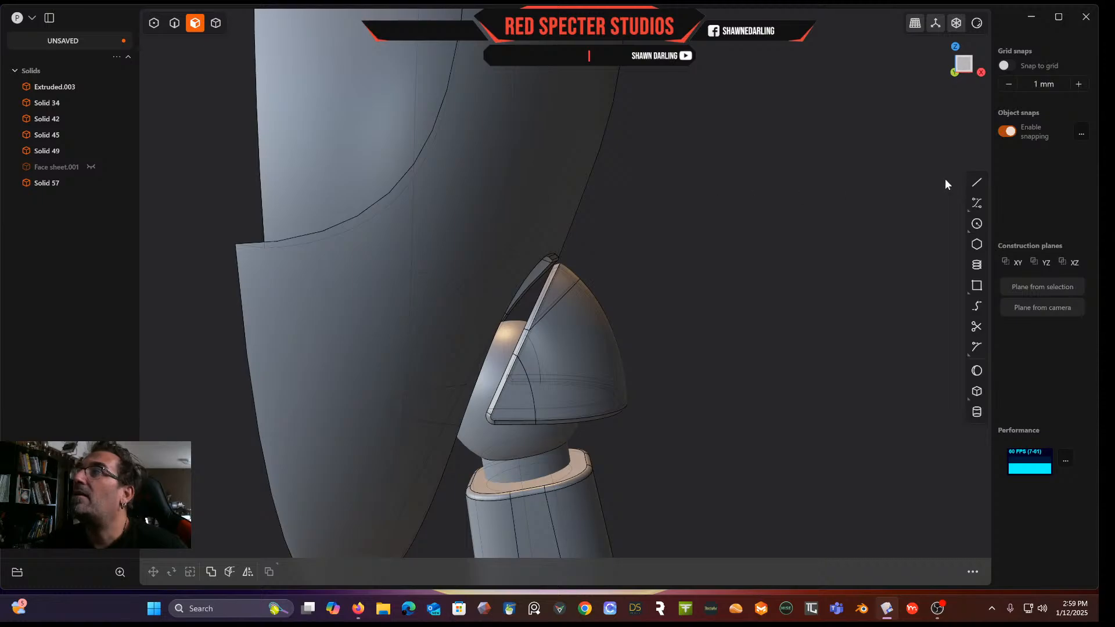
Sketch another slanted line from beside the head up across its lower half, then delete it
left_click(979, 183)
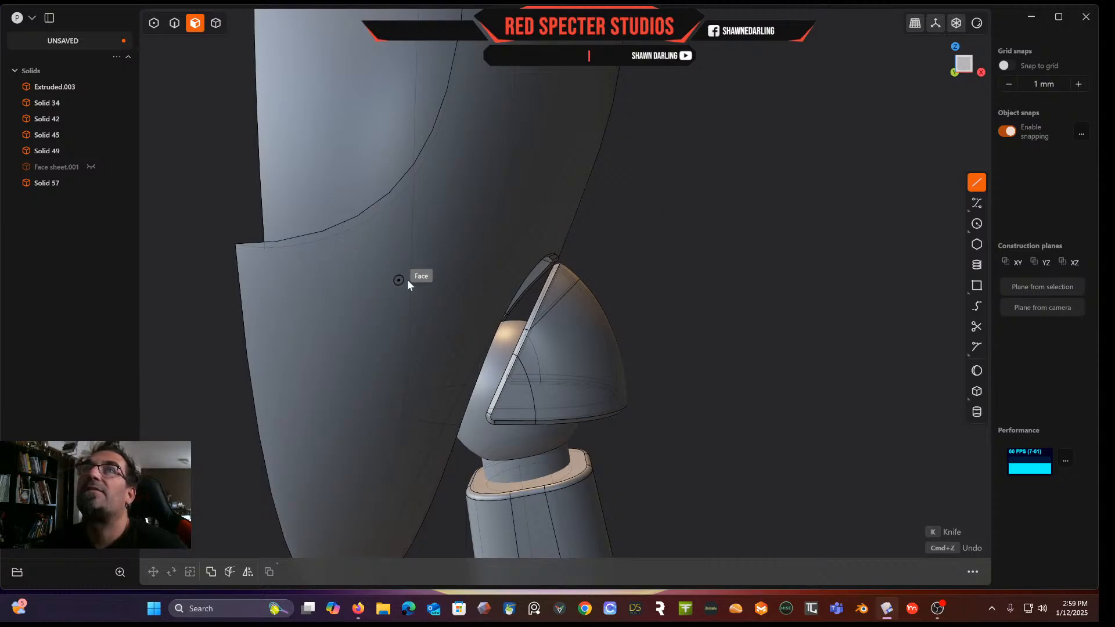
scroll(431, 265, "down", 4)
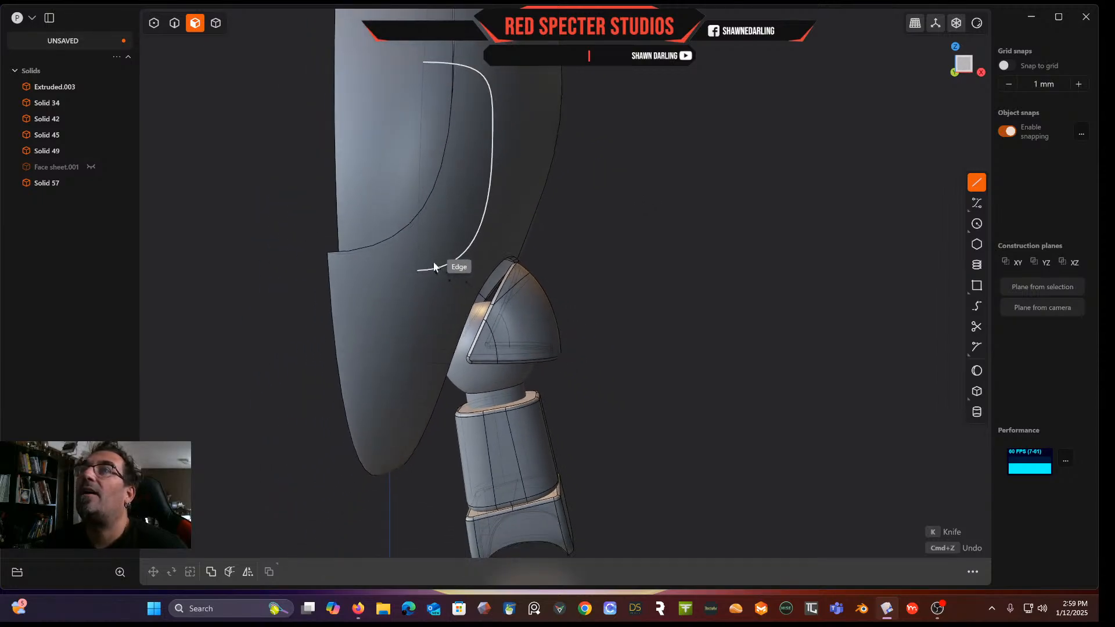
left_click(277, 309)
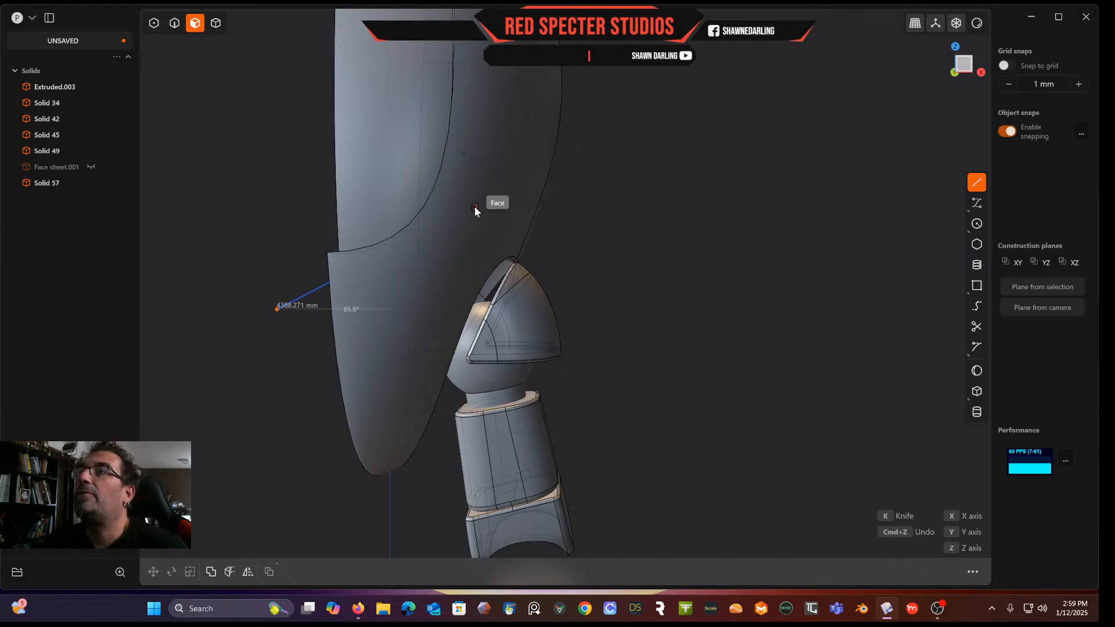
left_click(609, 212)
middle_click_drag(712, 211, 674, 234)
key("Delete")
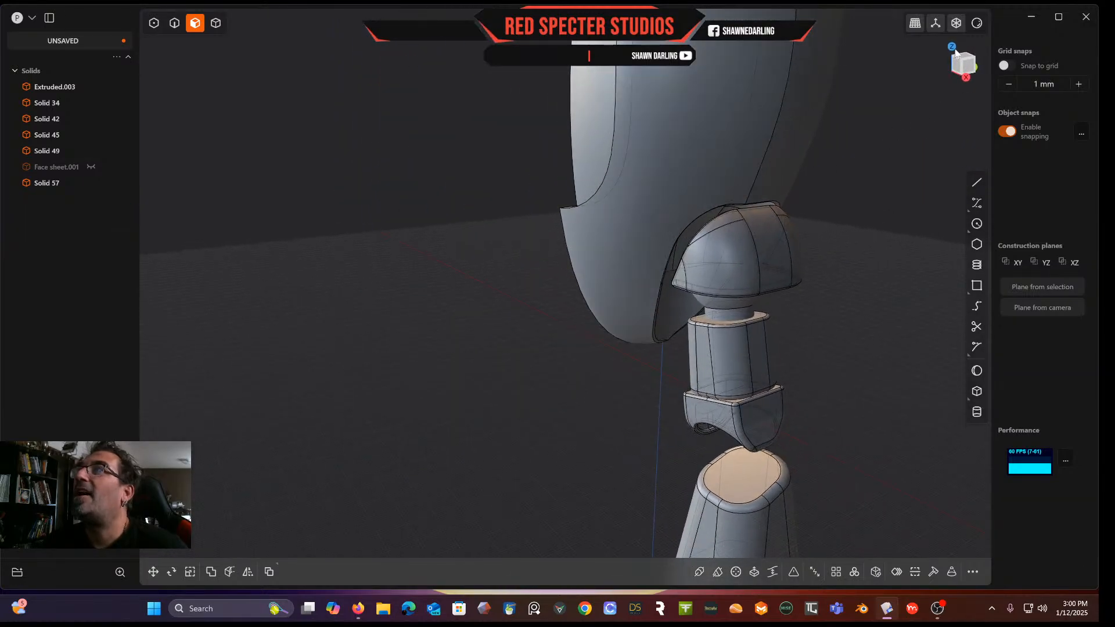
left_click(969, 68)
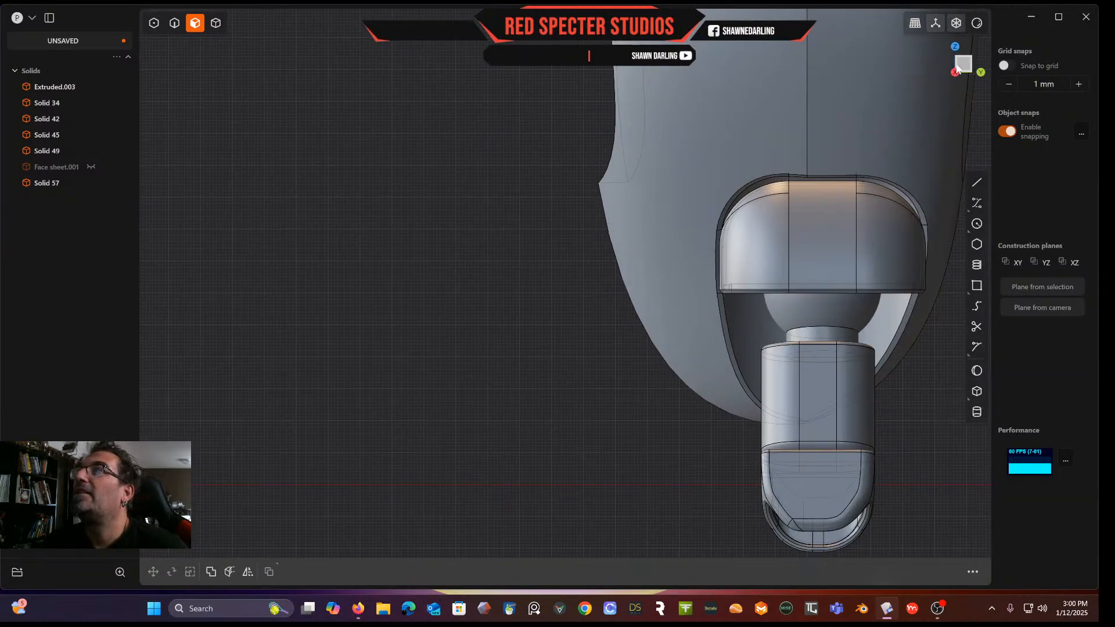
Sketch a slanted line about 97 mm long across the lower head in side view
left_click(961, 68)
middle_click_drag(914, 123, 720, 115)
scroll(796, 173, "down", 4)
scroll(796, 169, "down", 1)
right_click_drag(790, 154, 782, 153)
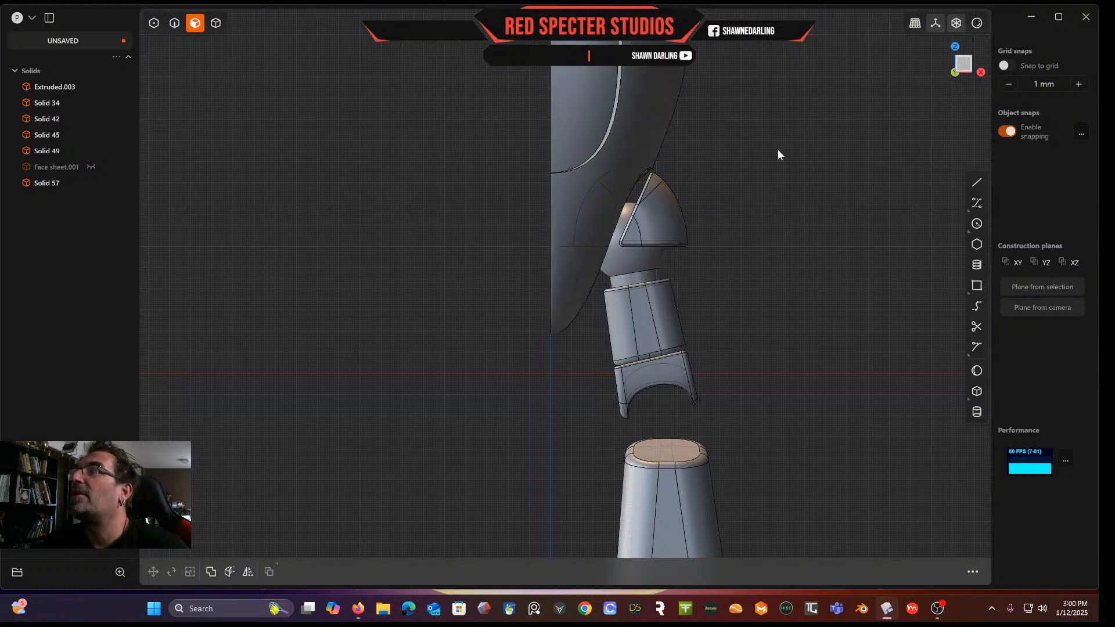
left_click(977, 182)
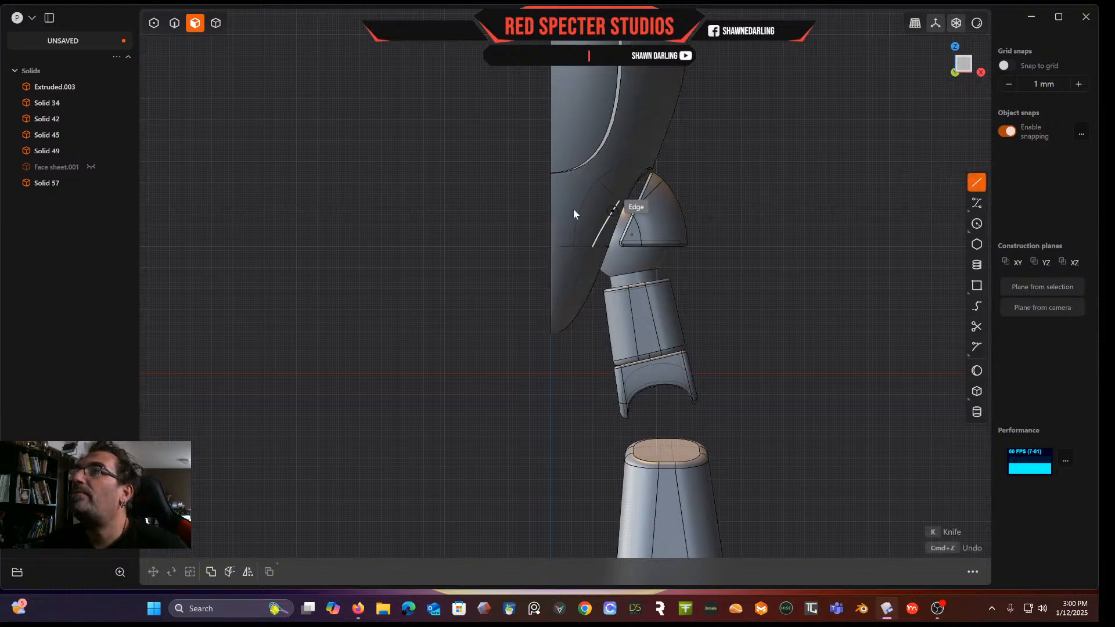
left_click(522, 204)
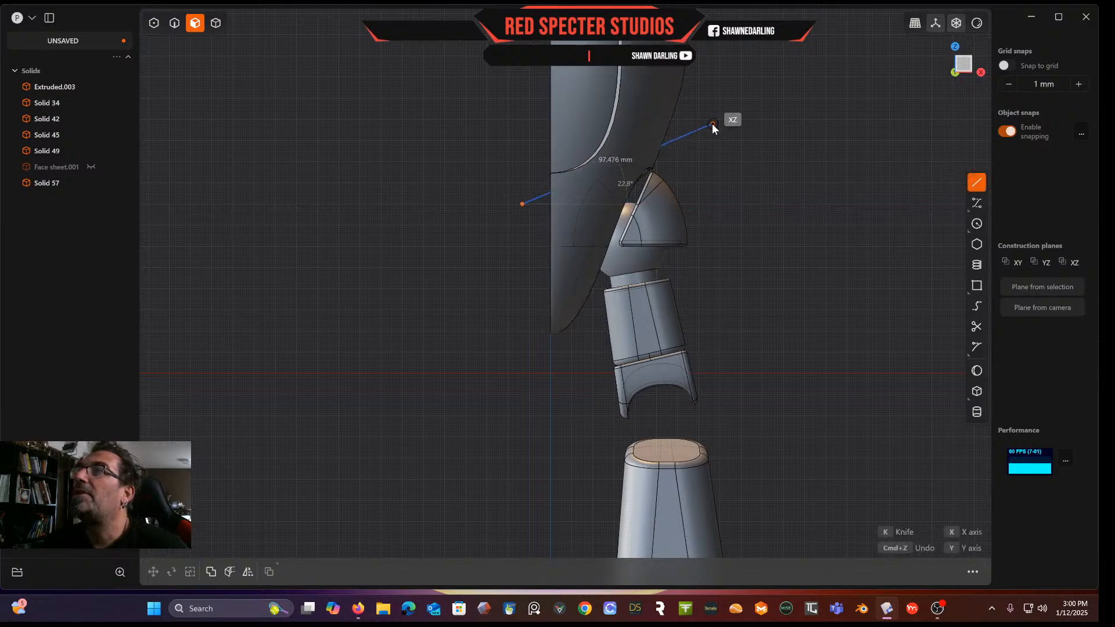
left_click(713, 125)
middle_click_drag(712, 124, 670, 149)
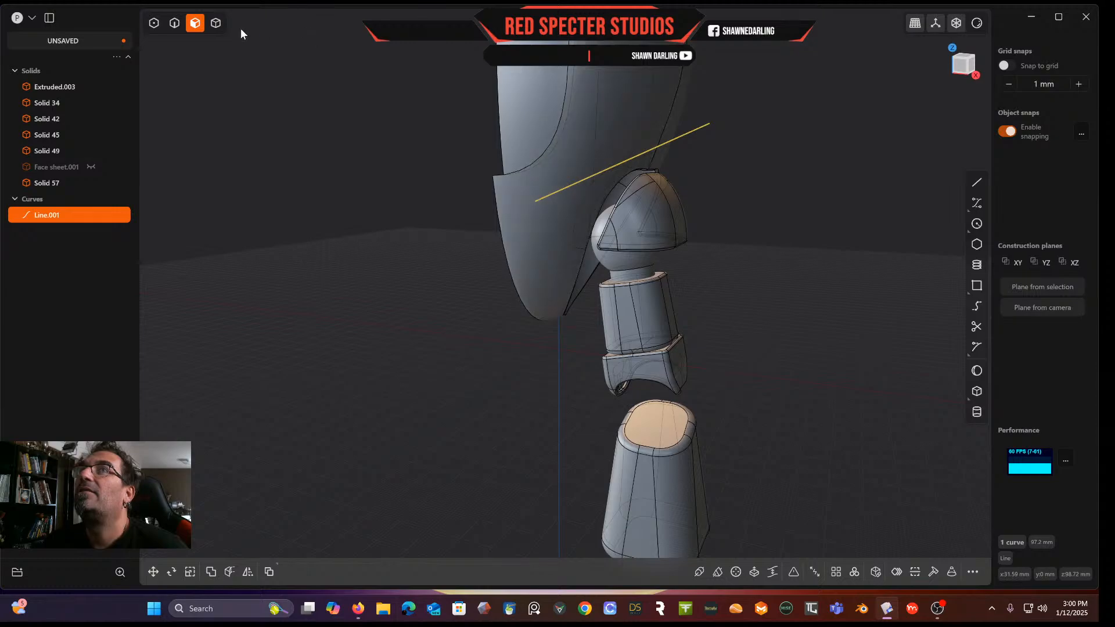
Cut the half-head solid along the slanted line
left_click(215, 22)
left_click(604, 106)
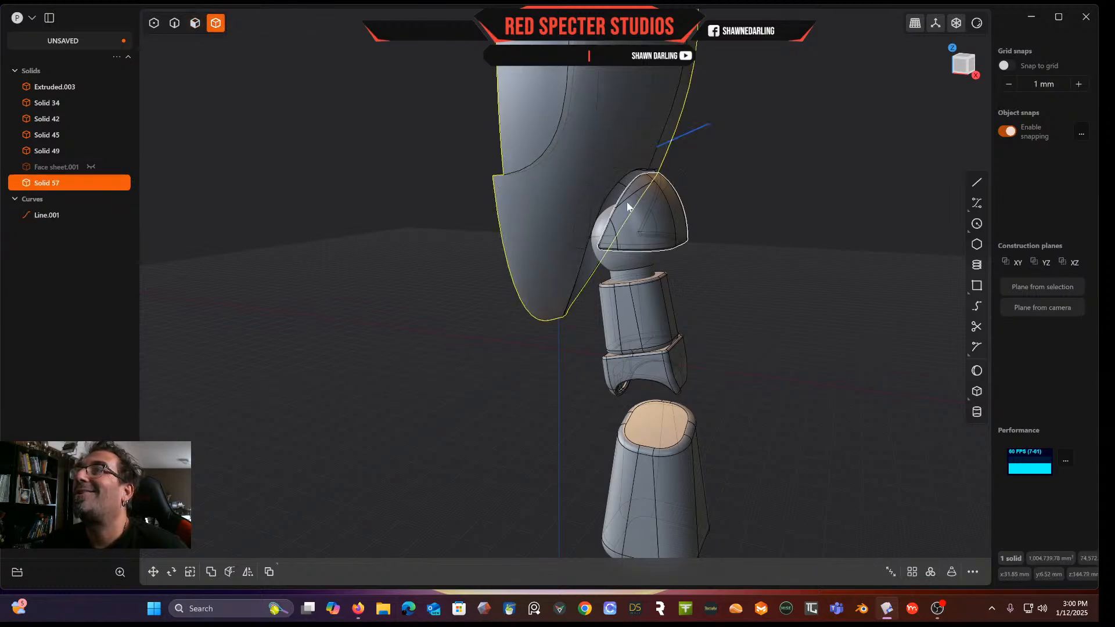
middle_click_drag(528, 177, 604, 149)
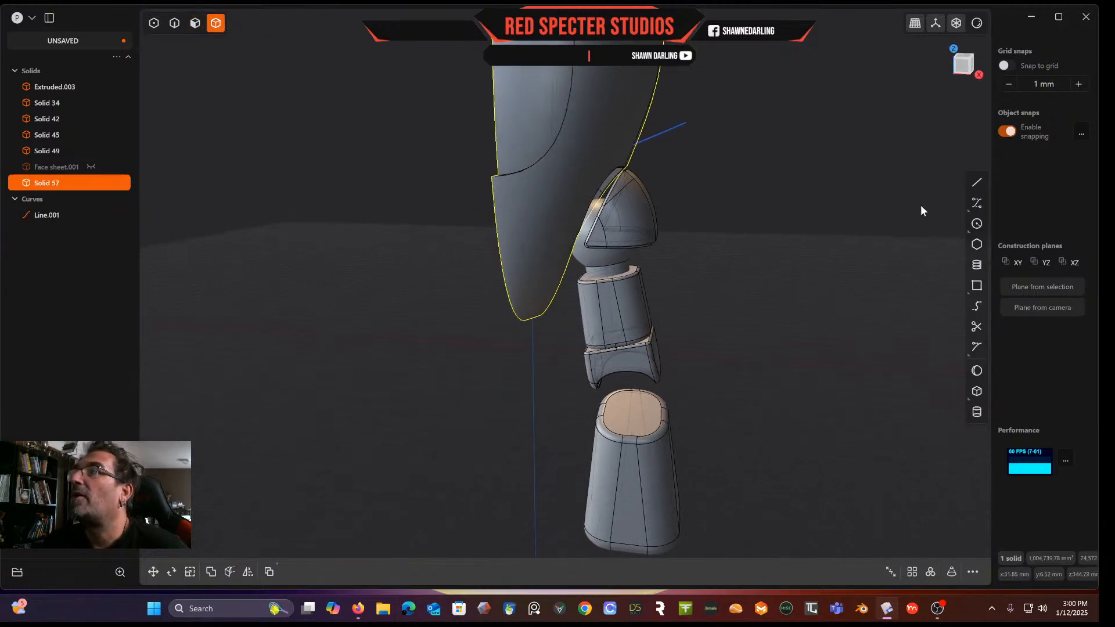
left_click(964, 67)
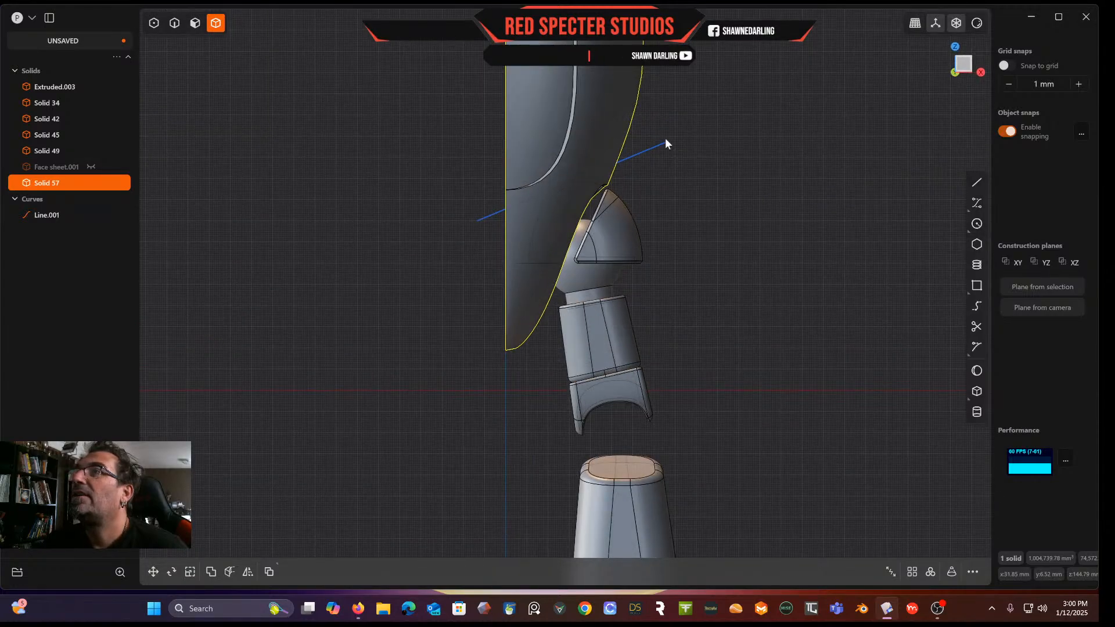
key("c")
left_click(640, 152)
right_click(640, 152)
middle_click_drag(644, 156, 560, 189)
middle_click_drag(569, 116, 475, 125)
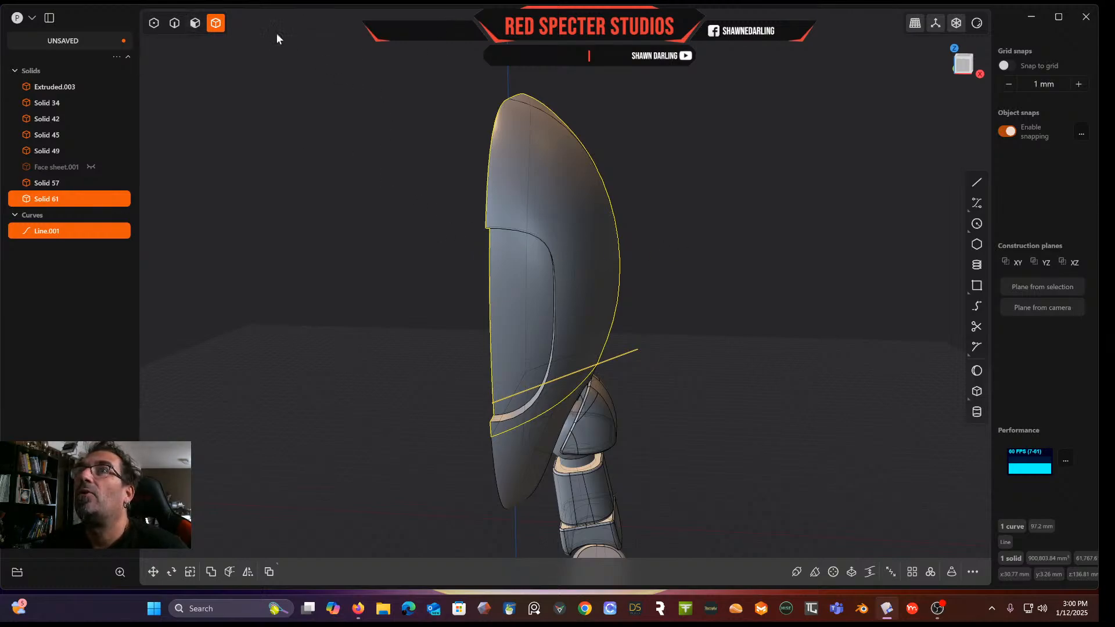
Try to push the visor face inward about 6.72 mm
left_click(195, 23)
left_click(532, 287)
key("o")
middle_click_drag(522, 286, 649, 388)
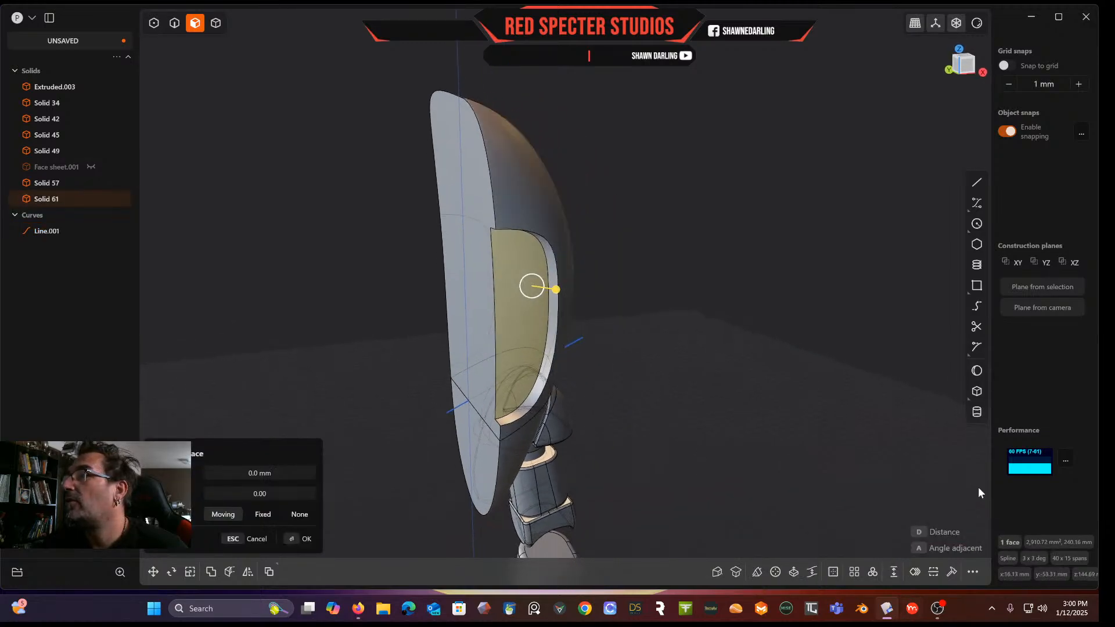
left_click(834, 572)
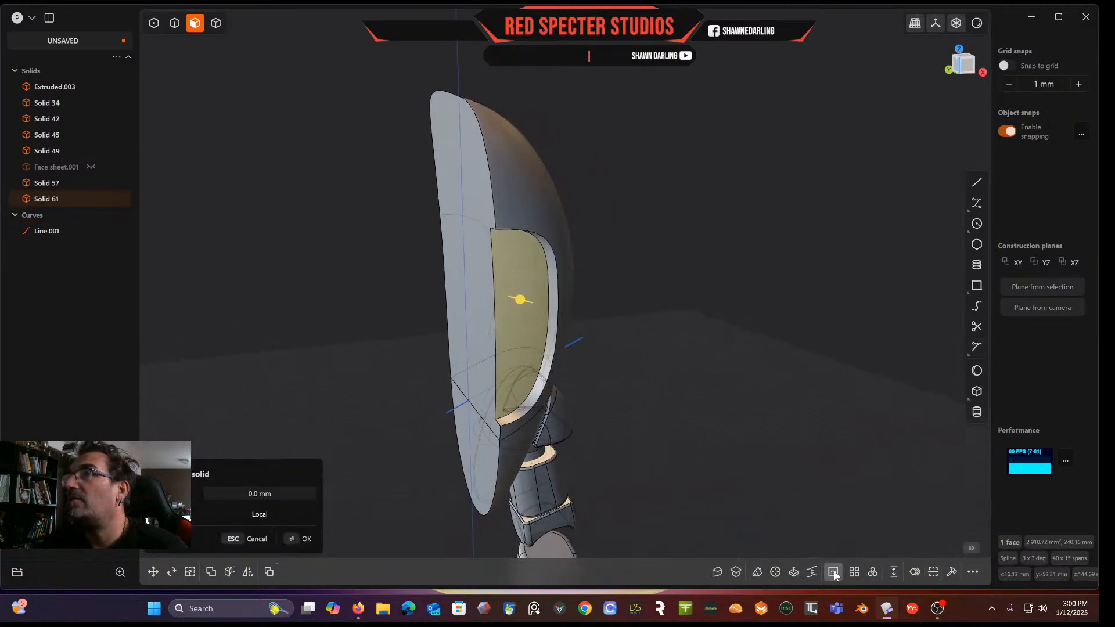
left_click_drag(501, 301, 604, 297)
scroll(599, 302, "up", 2)
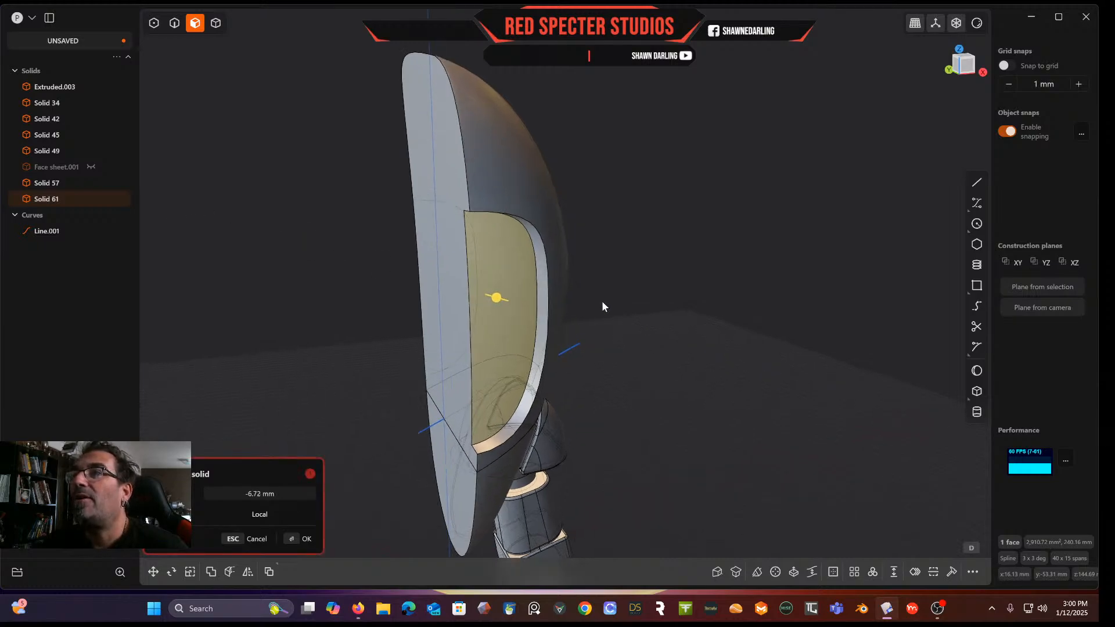
key("Escape")
Offset the flat cut face of the head about -2.66 mm
middle_click_drag(554, 283, 581, 270)
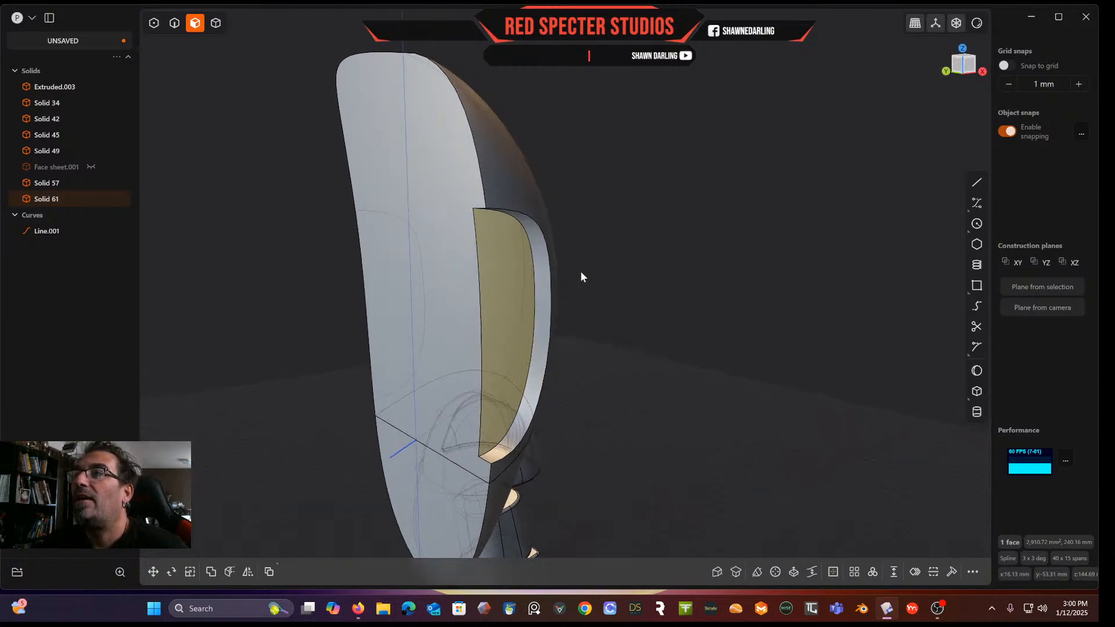
left_click(461, 284)
key("o")
left_click_drag(427, 292, 433, 291)
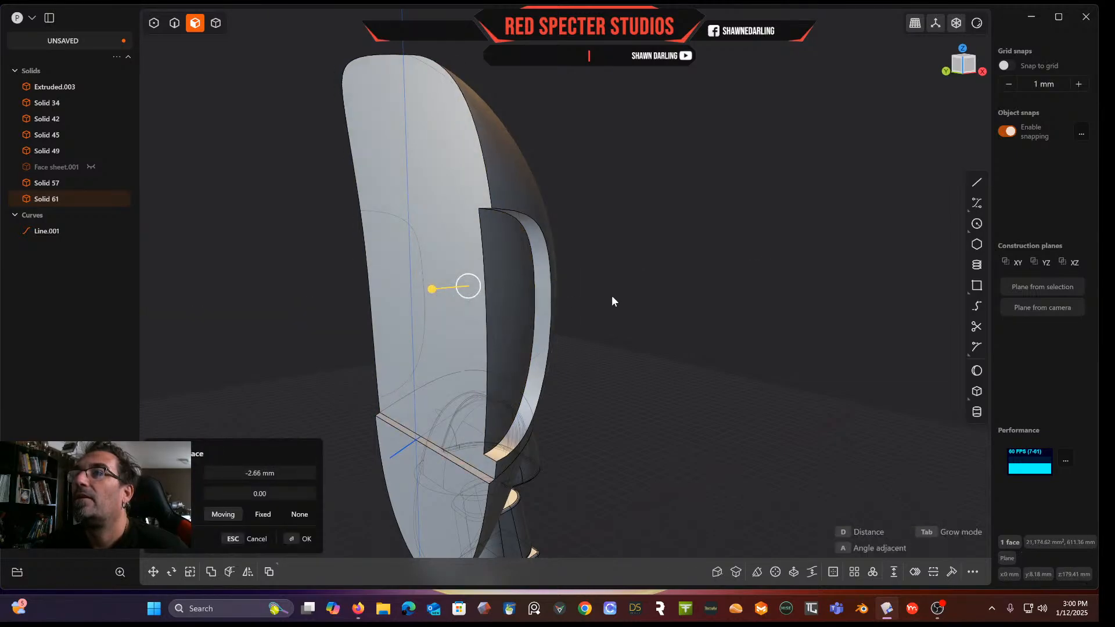
mouse_move(611, 301)
middle_mouse_down()
mouse_move(569, 326)
mouse_move(629, 302)
middle_mouse_up()
key("Return")
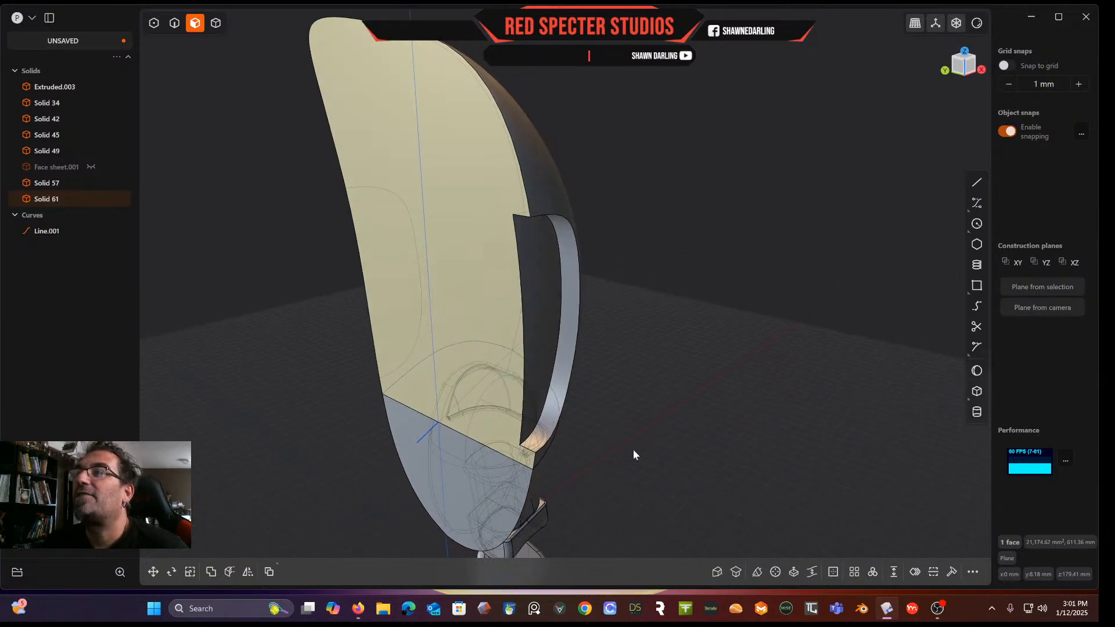
left_click(839, 570)
left_click_drag(434, 411, 421, 413)
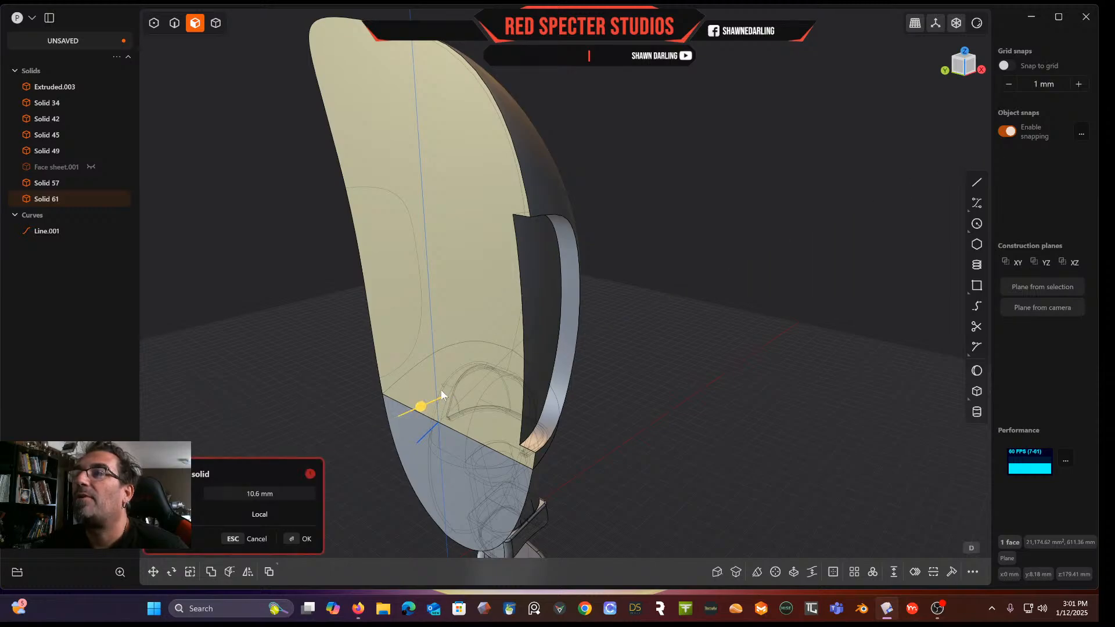
key("Escape")
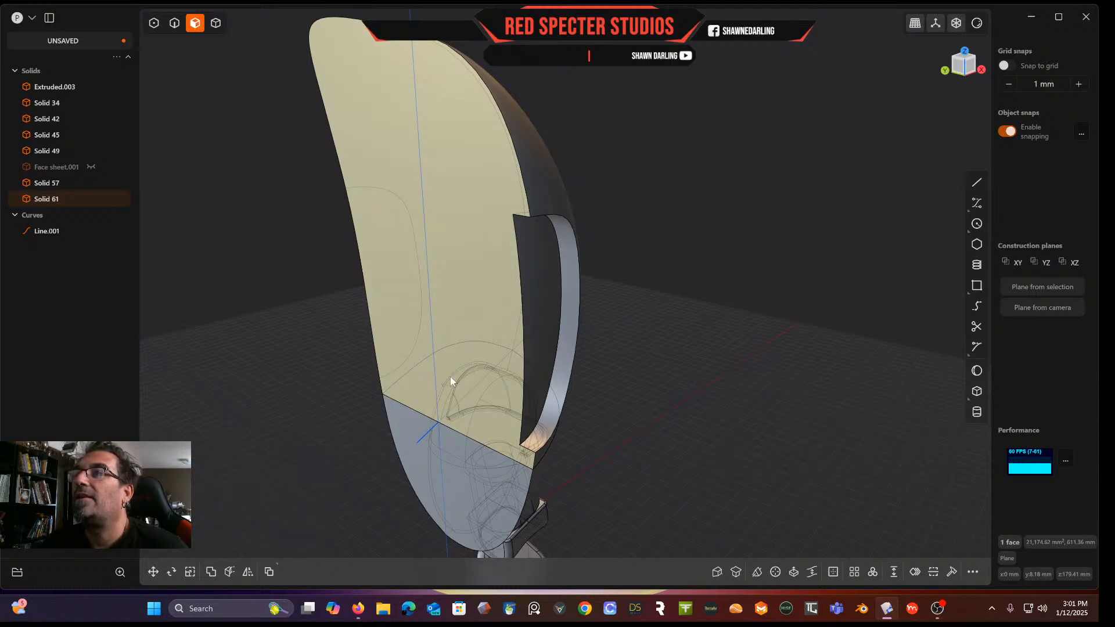
left_click(451, 376)
left_click(831, 573)
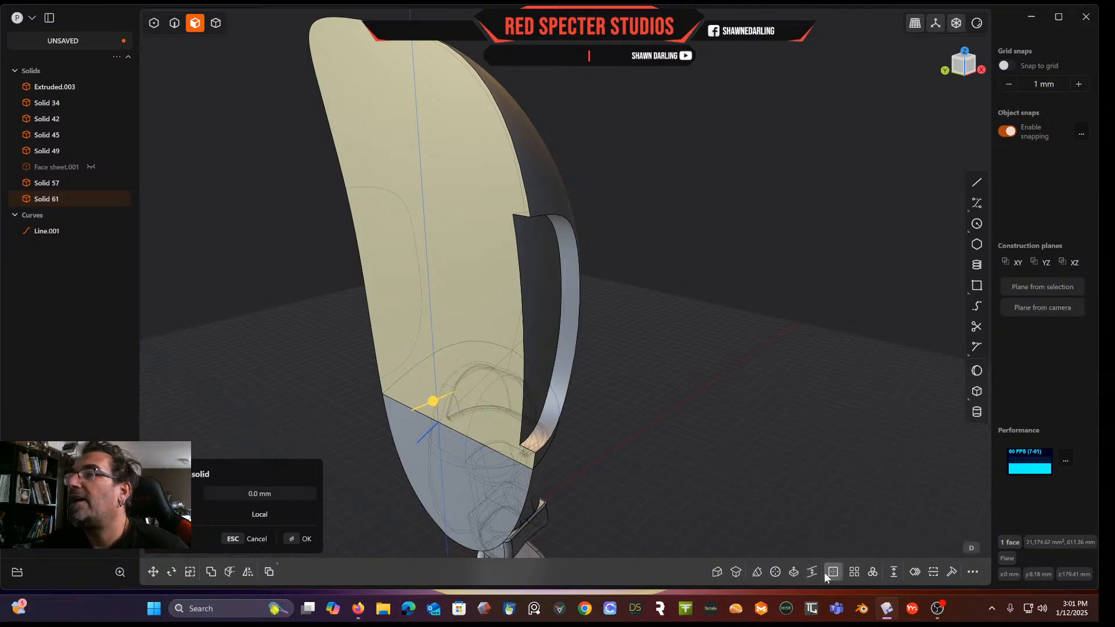
left_click_drag(434, 402, 448, 396)
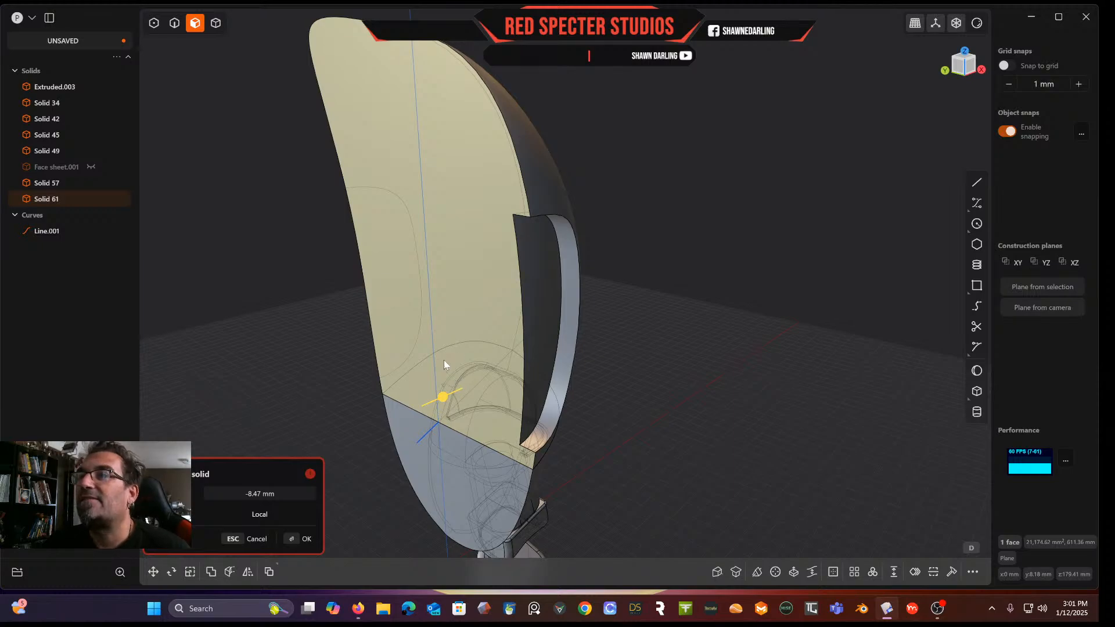
middle_click_drag(510, 343, 485, 339)
key("Escape")
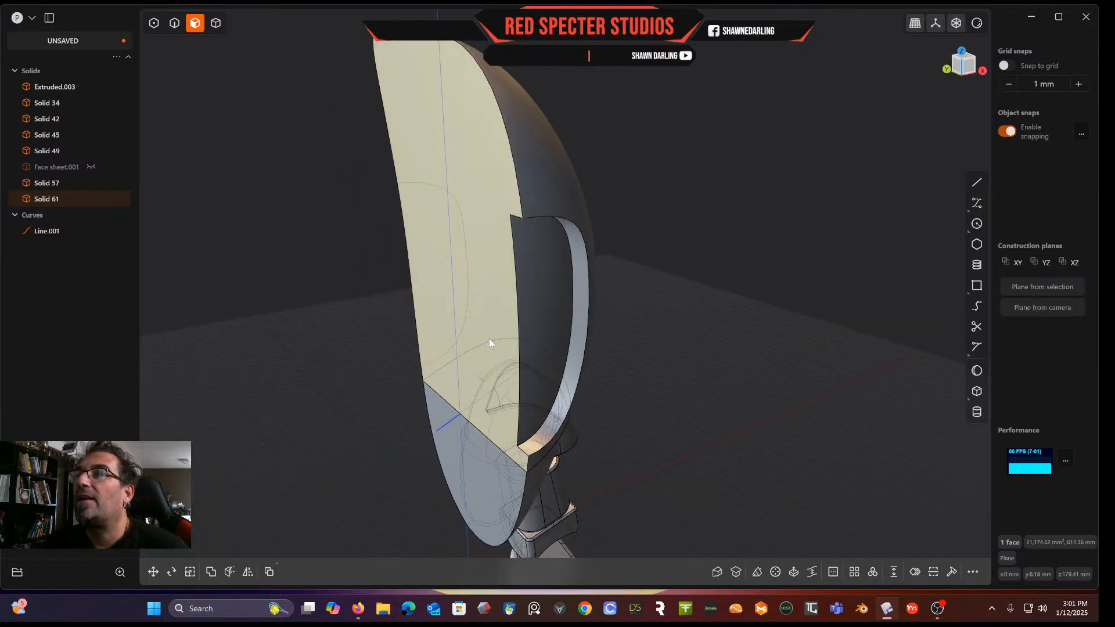
Offset the visor face of the split head inward about 36 mm
left_click(538, 336)
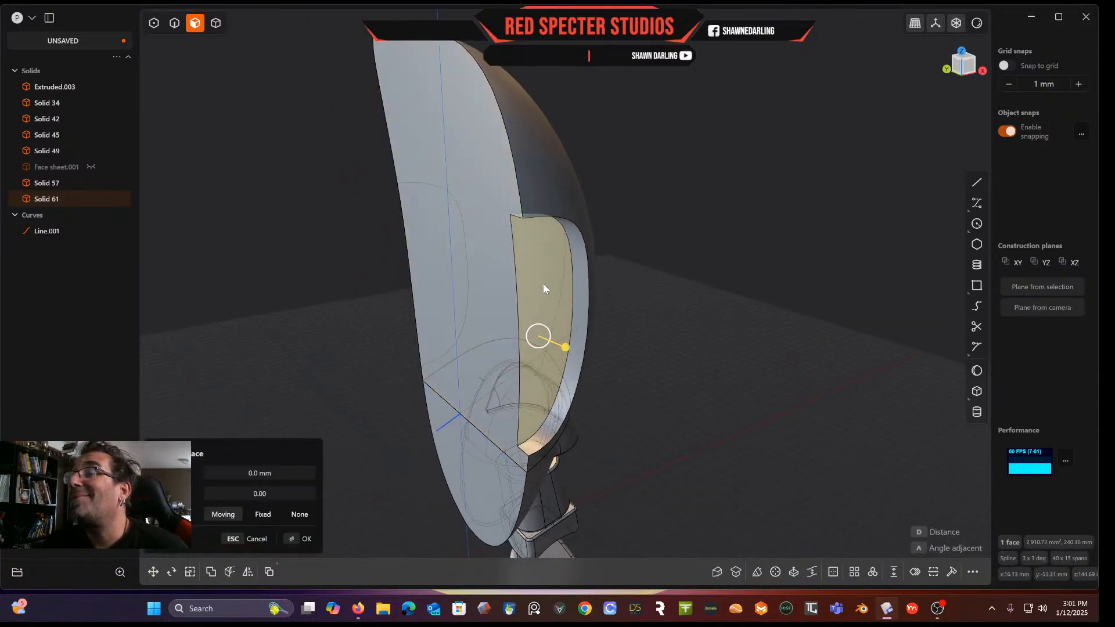
left_click(833, 573)
left_click_drag(547, 303, 537, 299)
key("Return")
middle_click_drag(638, 249, 494, 200)
key("o")
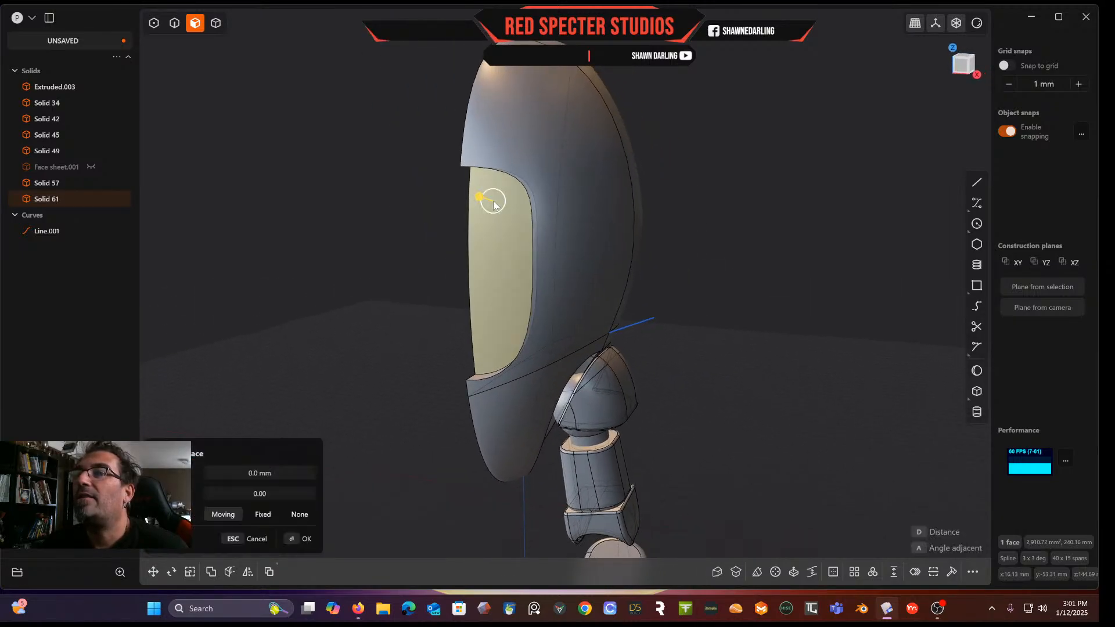
middle_click_drag(341, 226, 440, 197)
left_click_drag(398, 187, 353, 201)
middle_click_drag(353, 201, 479, 182)
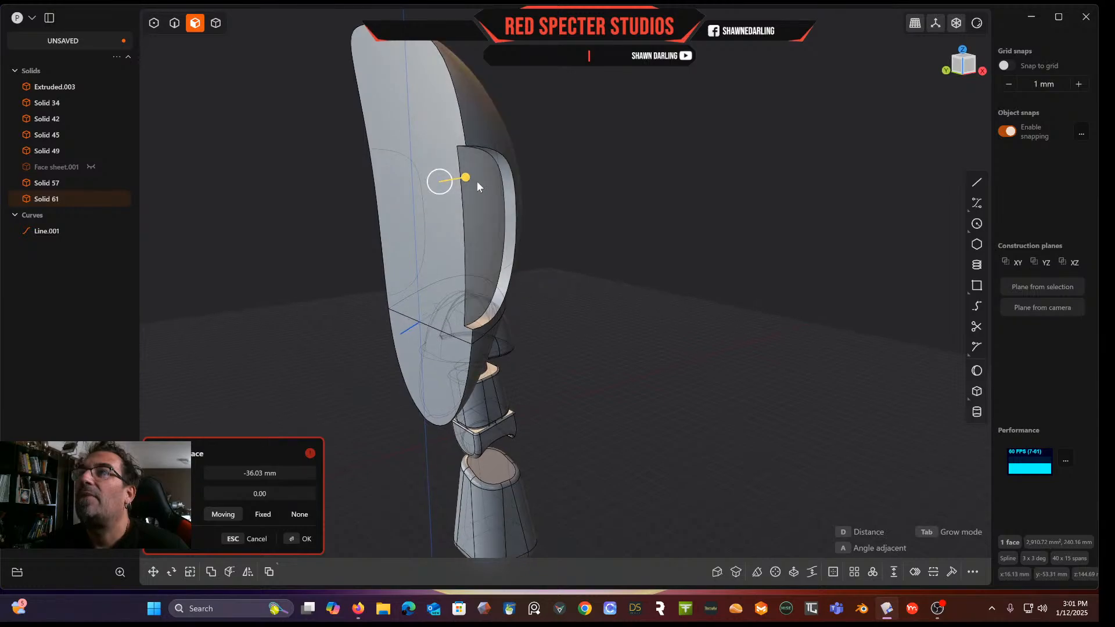
left_click_drag(468, 179, 454, 179)
key("Return")
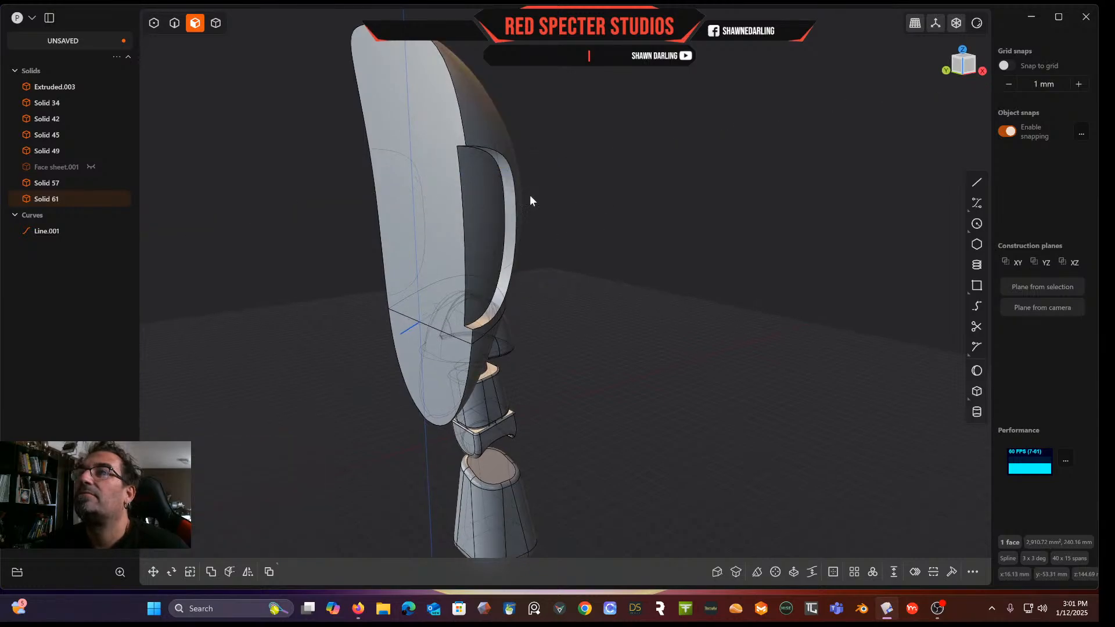
Try to offset the visor face a further 12.65 mm inward
left_click(489, 187)
mouse_move(520, 186)
left_mouse_down()
mouse_move(501, 193)
mouse_move(513, 189)
left_mouse_up()
middle_click_drag(513, 190, 485, 186)
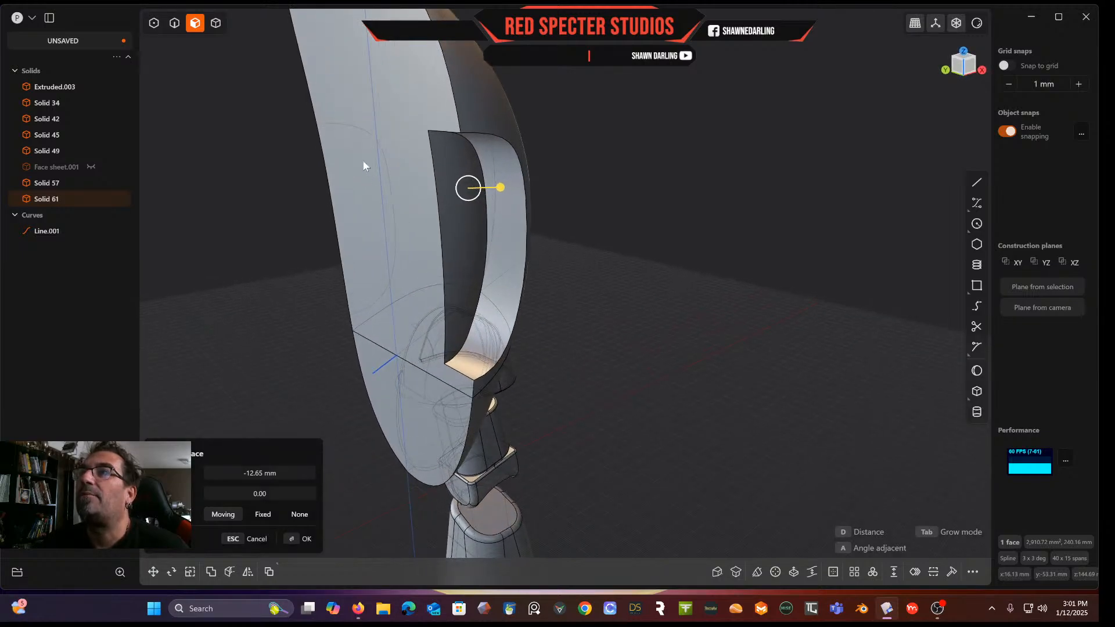
middle_click_drag(618, 223, 564, 197)
middle_click_drag(635, 191, 699, 177)
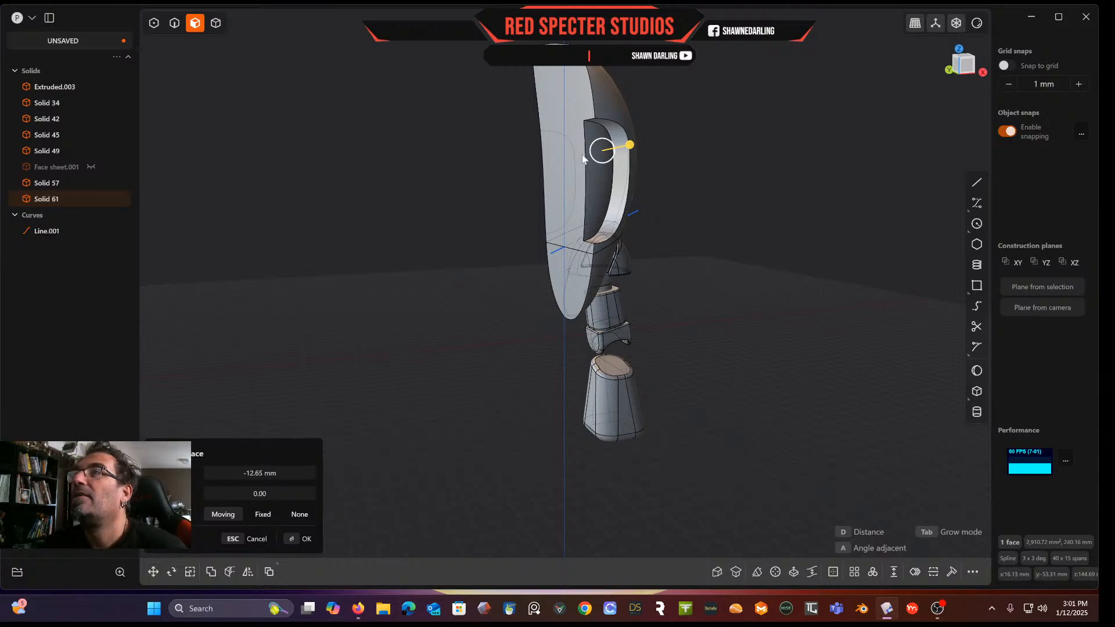
mouse_move(595, 173)
middle_mouse_down()
mouse_move(555, 167)
mouse_move(594, 161)
mouse_move(564, 159)
mouse_move(570, 141)
mouse_move(592, 170)
middle_mouse_up()
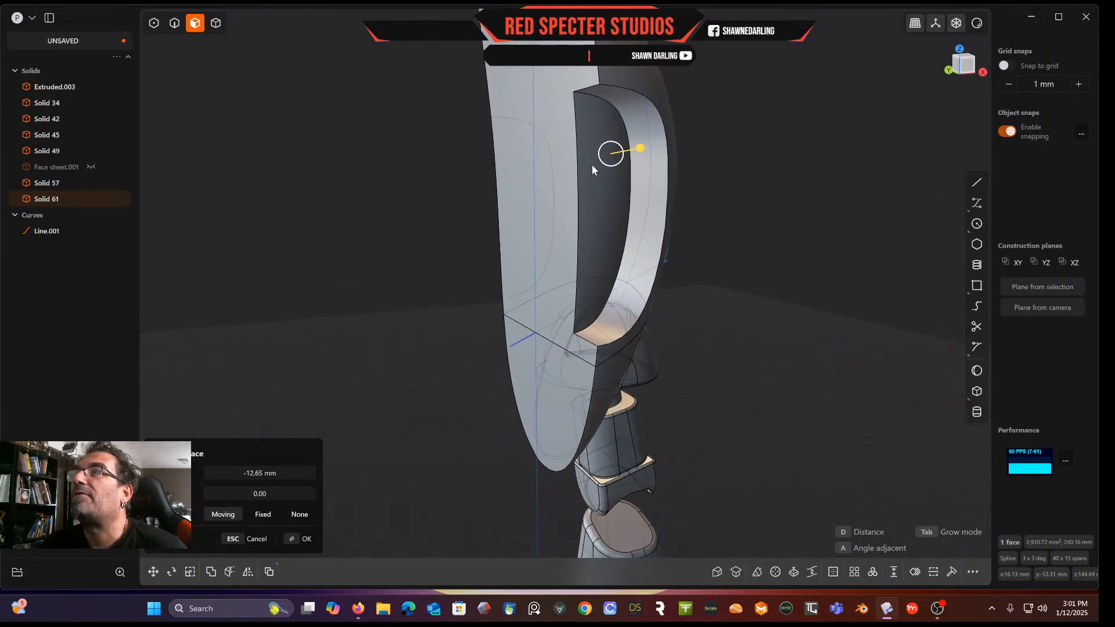
key("Return")
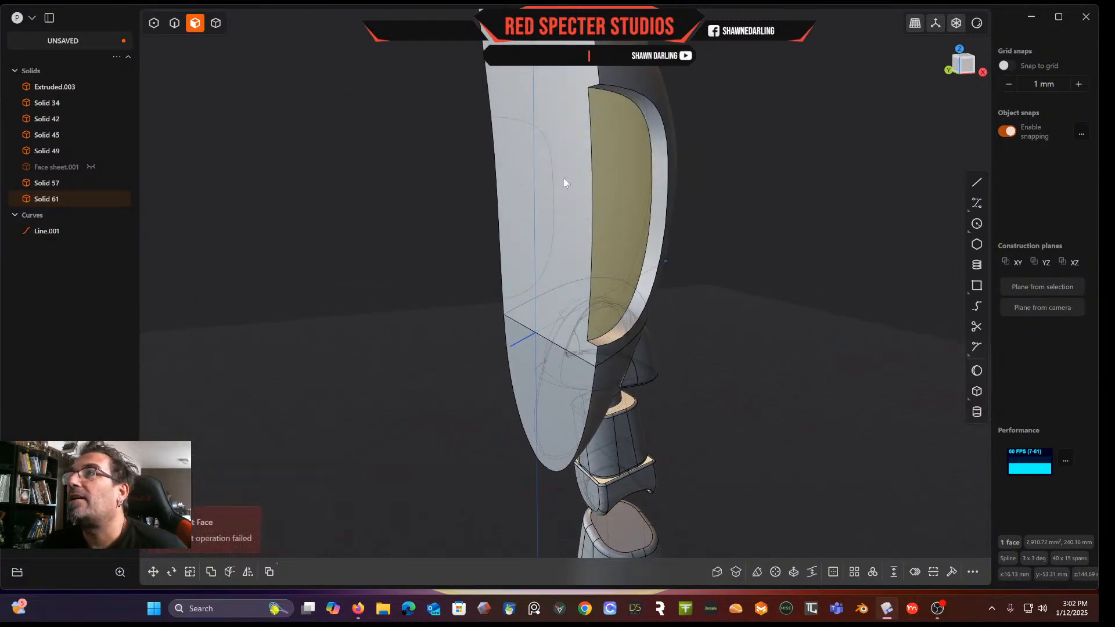
Unhide the visor face sheet and select its face
left_click(481, 189)
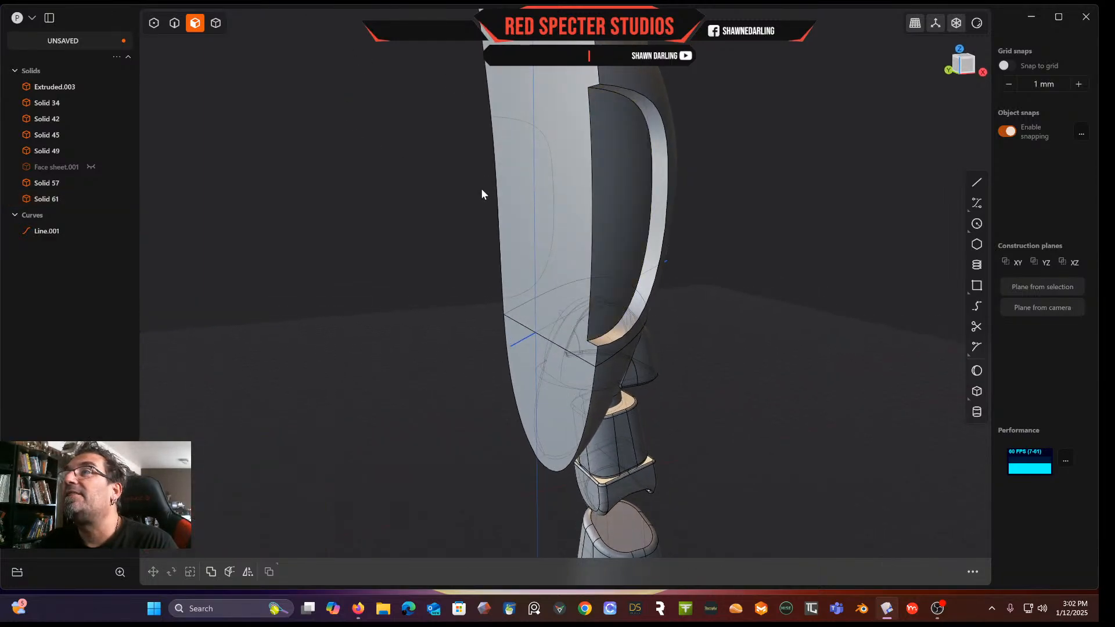
left_click(605, 195)
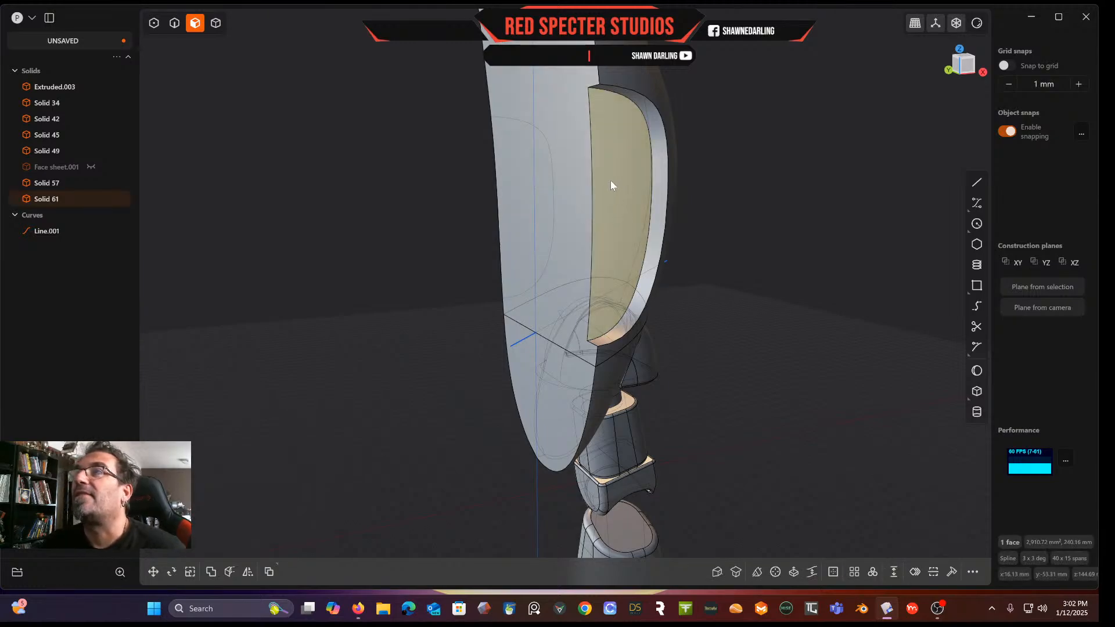
middle_click_drag(612, 180, 605, 209)
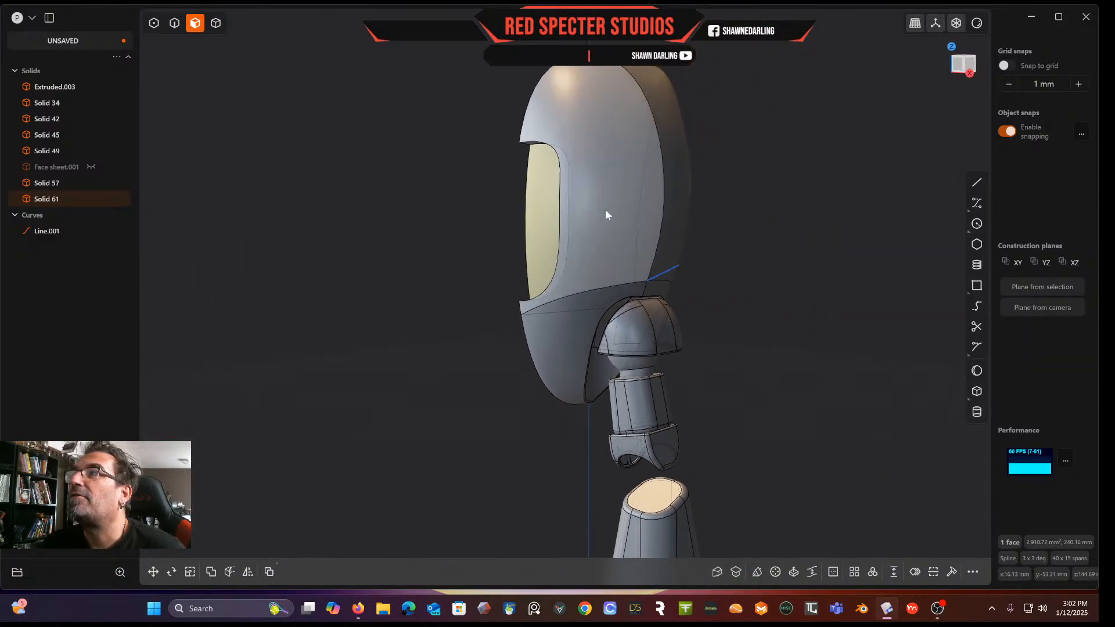
left_click(88, 165)
middle_click_drag(397, 243, 568, 278)
scroll(447, 203, "up", 5)
scroll(523, 235, "up", 2)
scroll(488, 208, "up", 3)
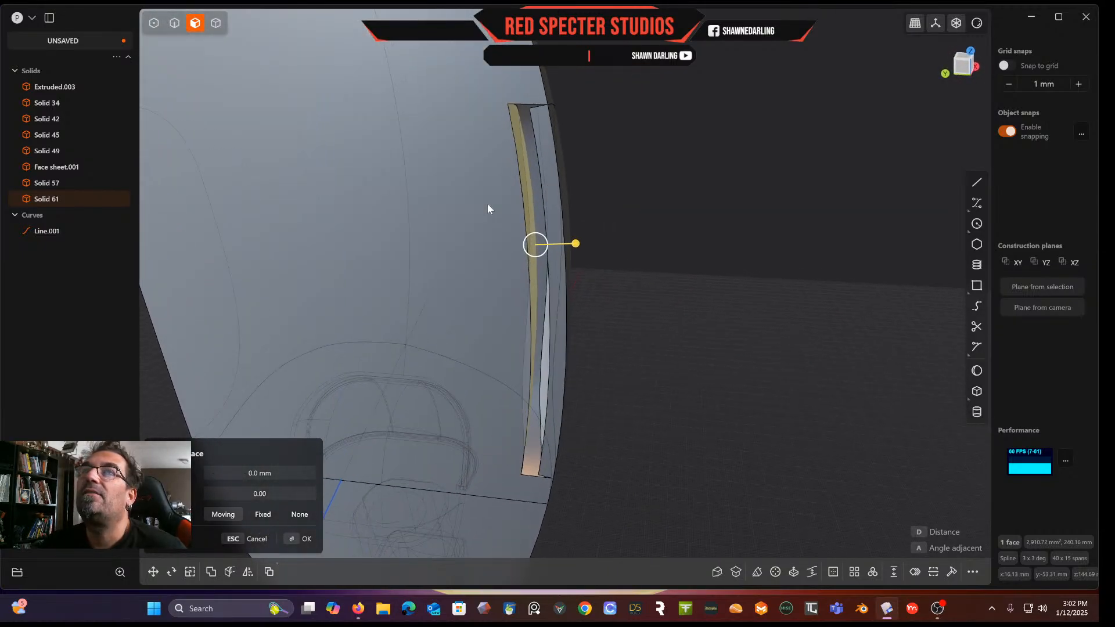
Try to offset the visor face sheet about 2 mm, then leave the command and switch to solid selection
scroll(488, 209, "up", 1)
mouse_move(586, 187)
middle_mouse_down()
mouse_move(621, 183)
mouse_move(619, 203)
mouse_move(646, 186)
mouse_move(609, 195)
mouse_move(598, 168)
mouse_move(559, 192)
mouse_move(577, 154)
mouse_move(535, 172)
mouse_move(608, 182)
mouse_move(531, 181)
middle_mouse_up()
middle_click_drag(664, 177, 641, 234)
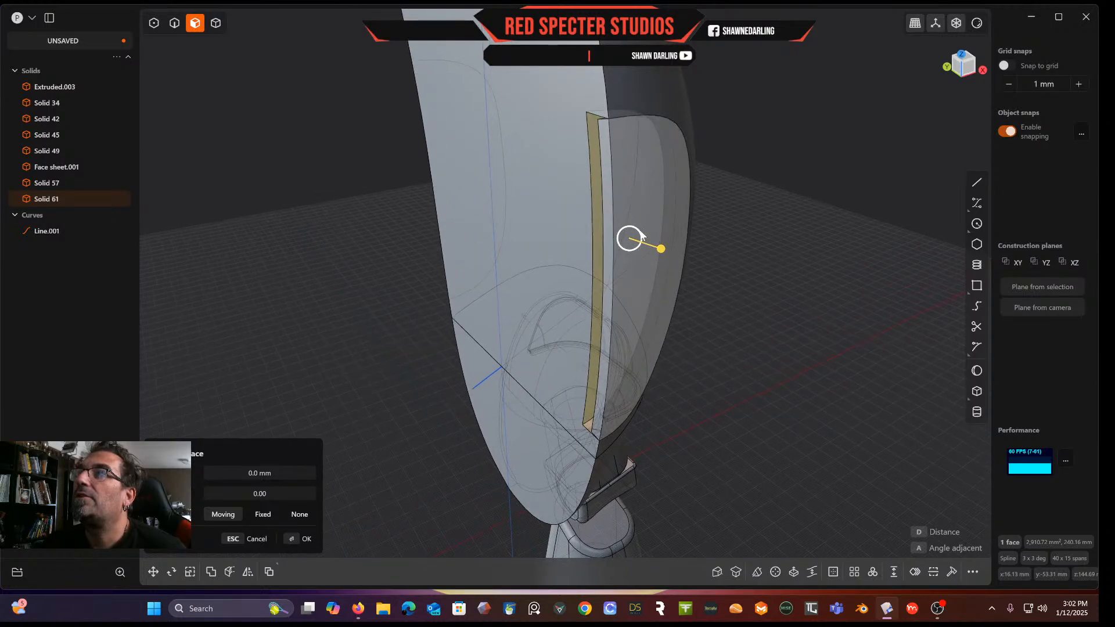
left_click(663, 189)
left_click_drag(697, 195, 704, 198)
middle_click_drag(702, 200, 545, 158)
scroll(497, 255, "up", 2)
scroll(583, 179, "down", 3)
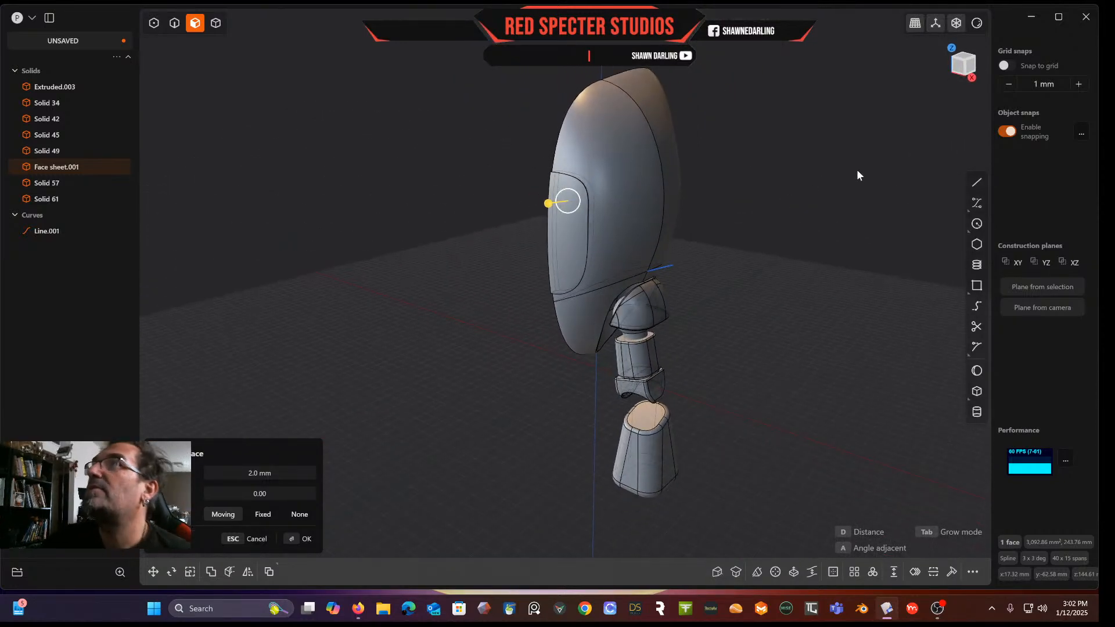
left_click(962, 69)
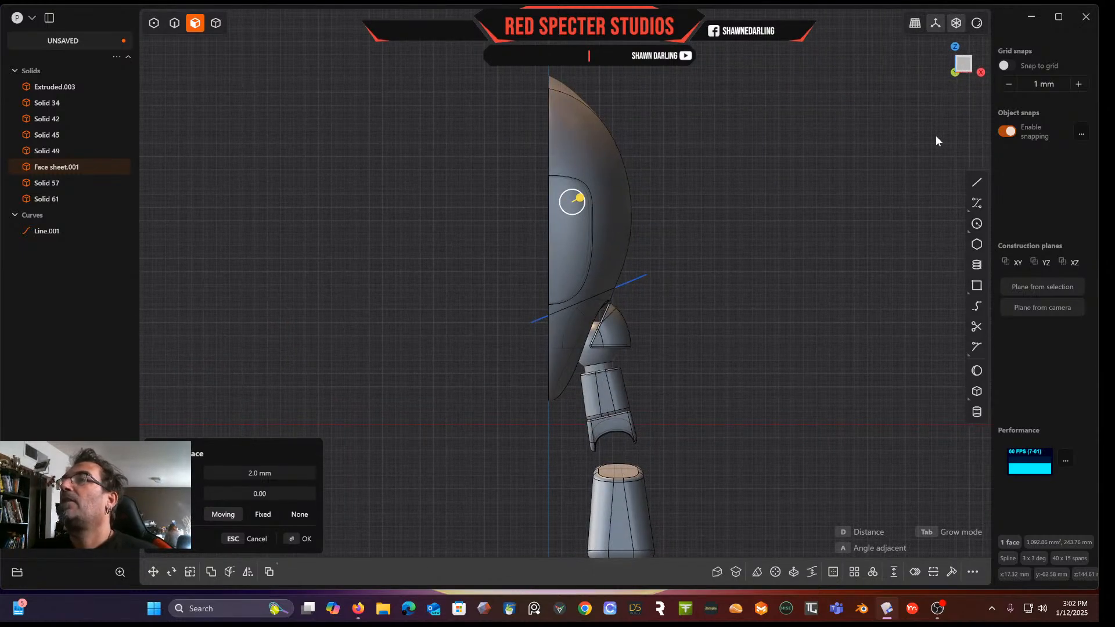
scroll(809, 216, "up", 4)
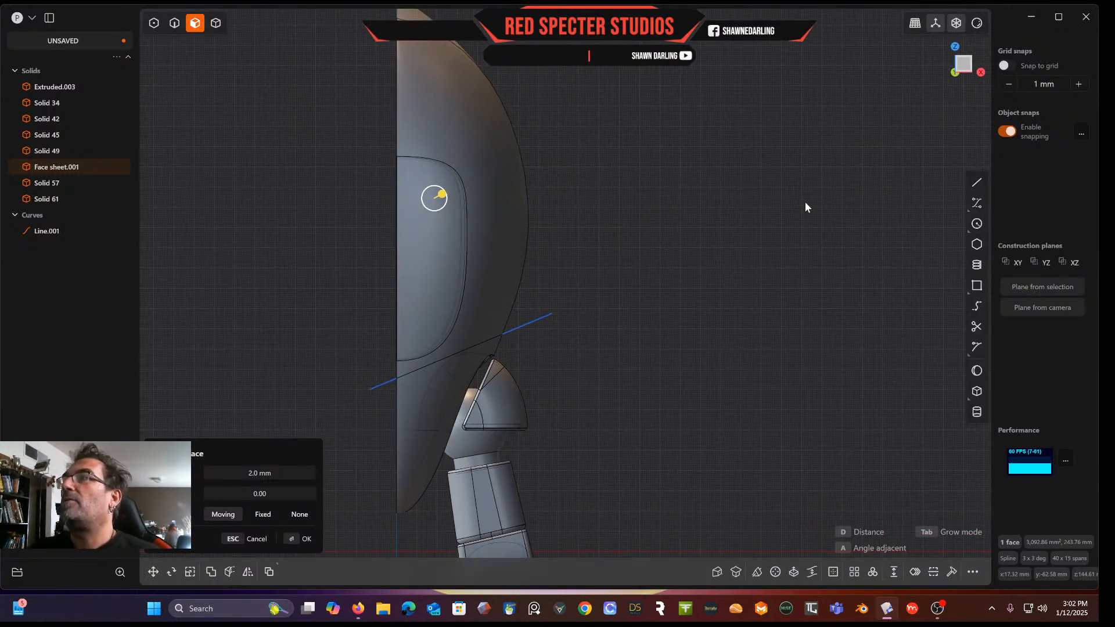
left_click(977, 224)
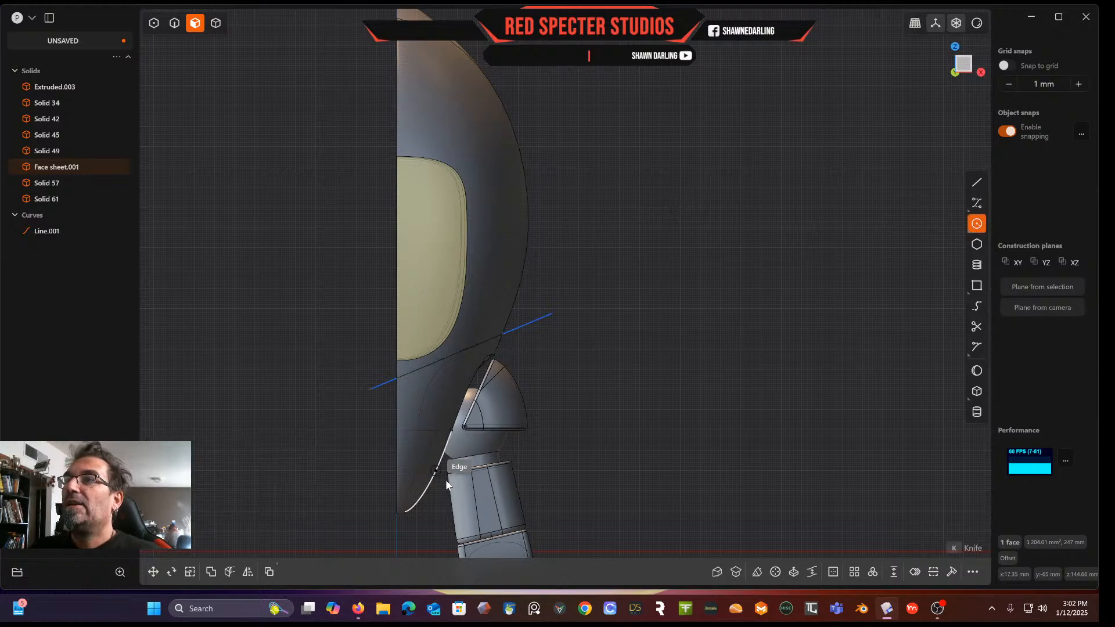
left_click(216, 23)
key("Escape")
Duplicate the neck's top cap and move it about 27 mm sideways and 108 mm up onto the side of the head
left_click(470, 437)
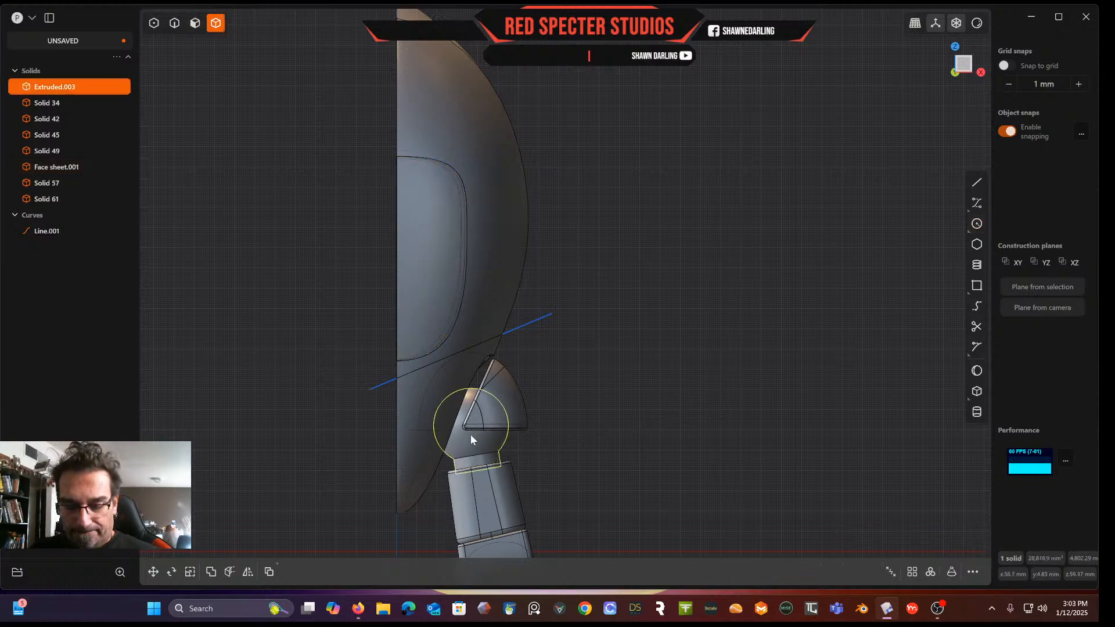
key("ctrl+d")
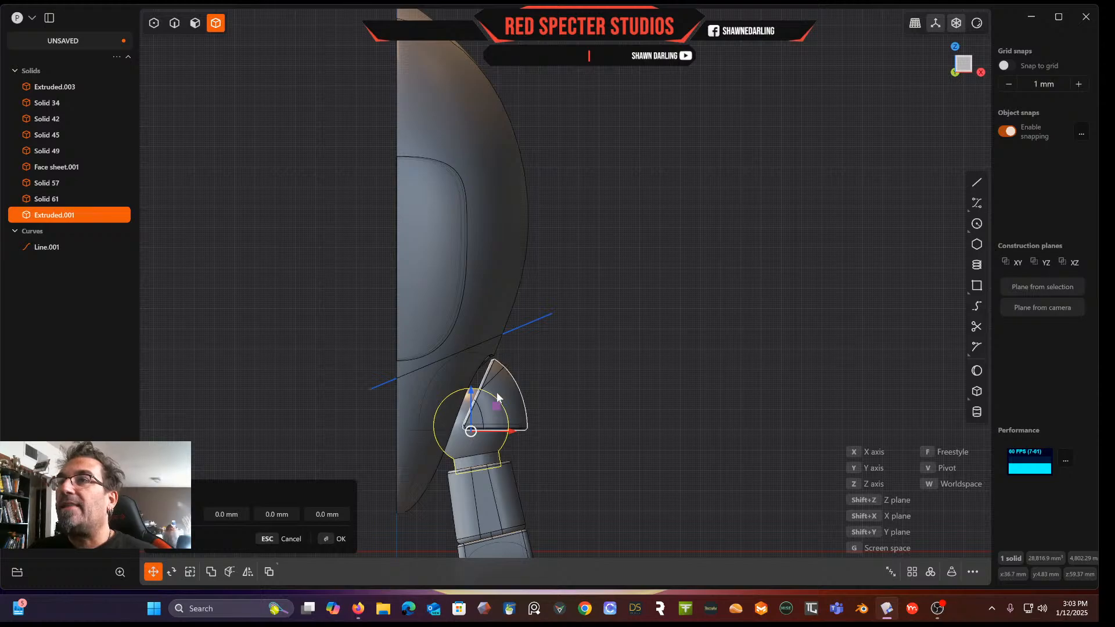
left_click_drag(498, 410, 553, 192)
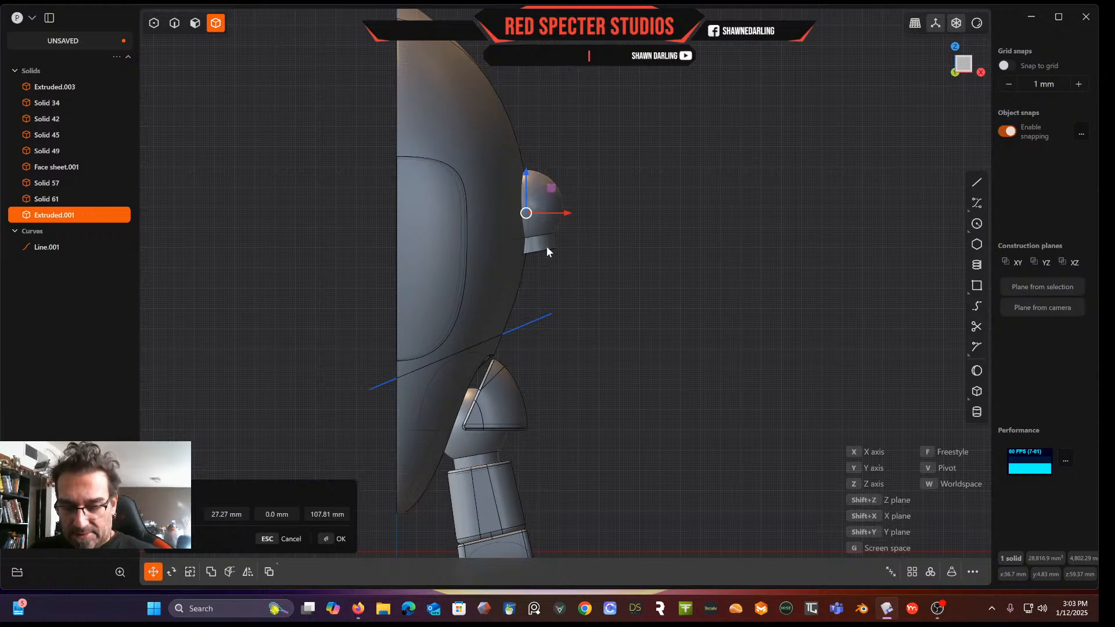
Rotate the duplicated cap about 31.65° so it faces outward from the head's side
key("r")
left_click_drag(552, 191, 549, 186)
left_click_drag(546, 139, 532, 107)
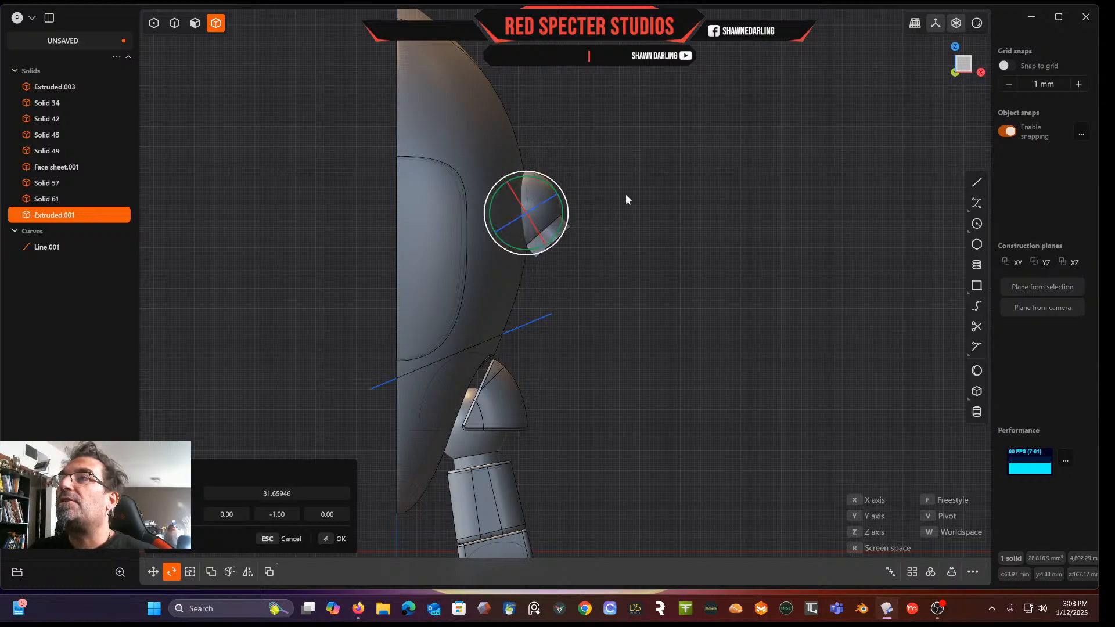
key("Return")
Draw a circle about 54 mm across centred on the ear cap, then scale and reposition it
middle_click_drag(626, 193, 681, 229)
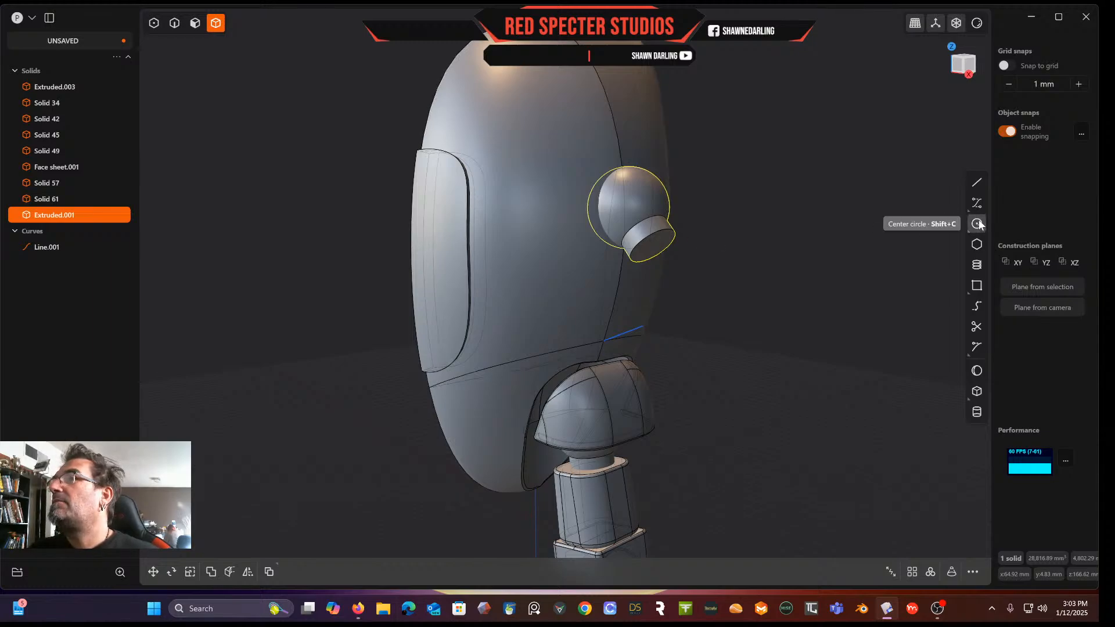
middle_click_drag(795, 273, 706, 255)
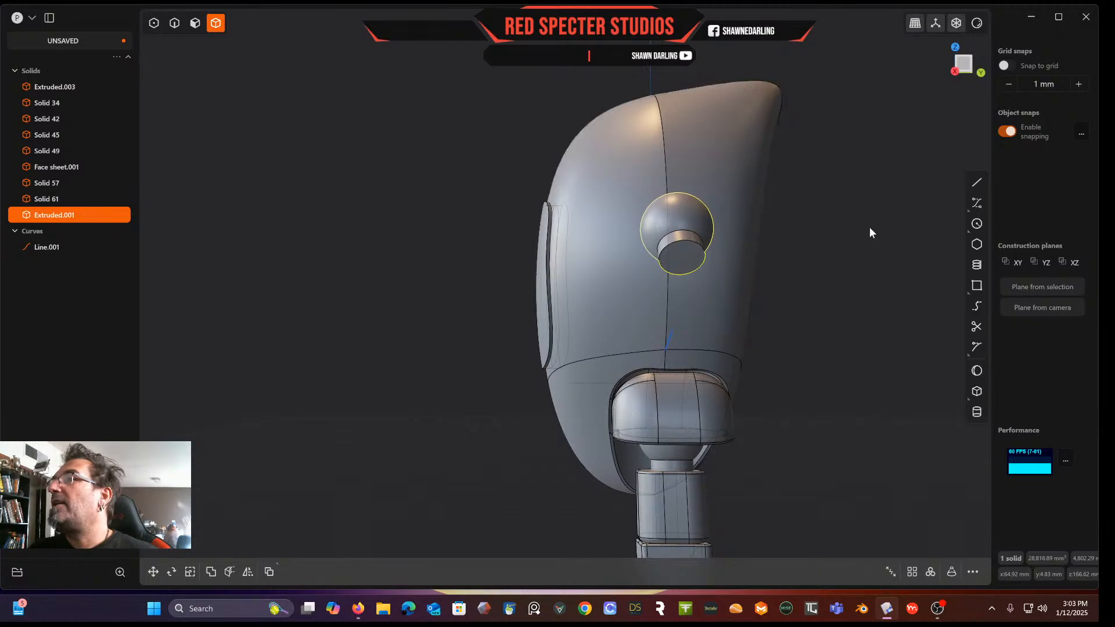
left_click(977, 223)
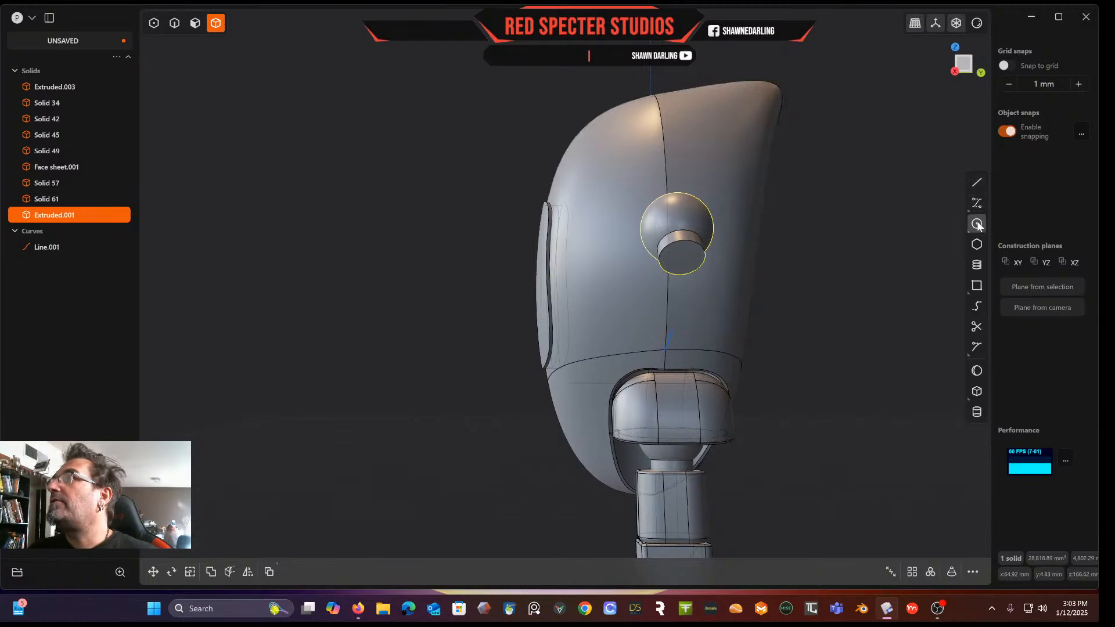
left_click(965, 64)
scroll(696, 192, "up", 5)
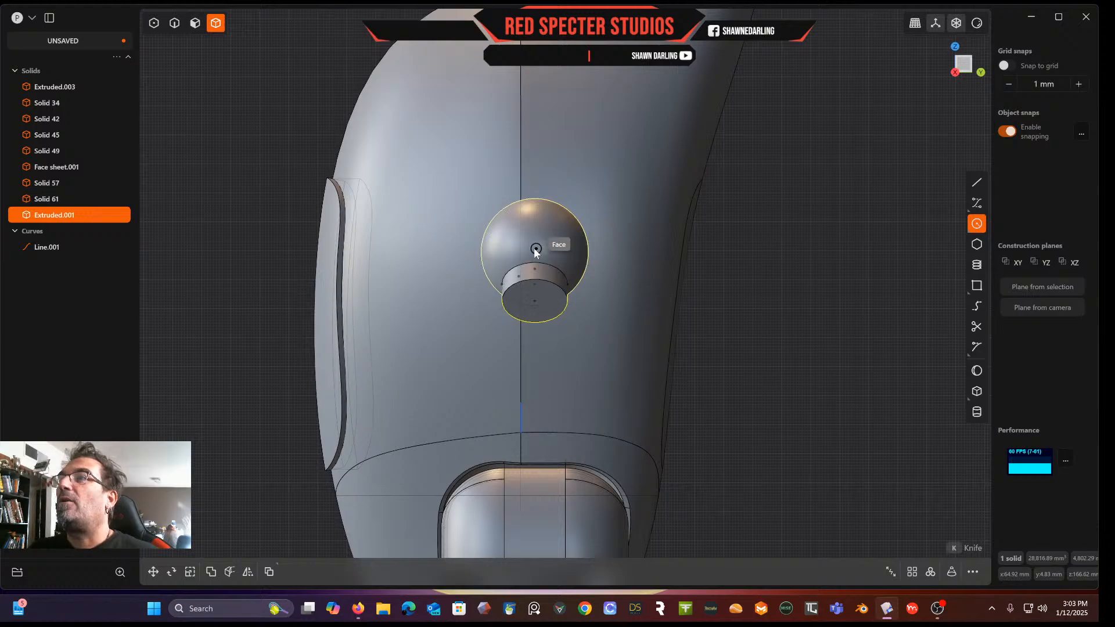
left_click(538, 252)
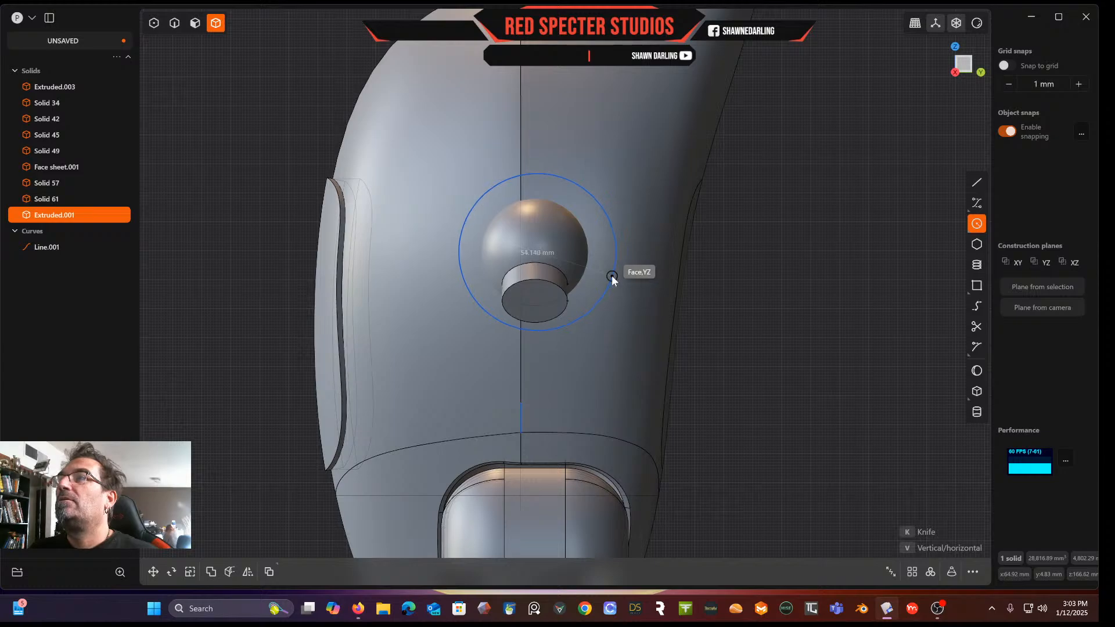
left_click(611, 276)
middle_click_drag(548, 232, 517, 246)
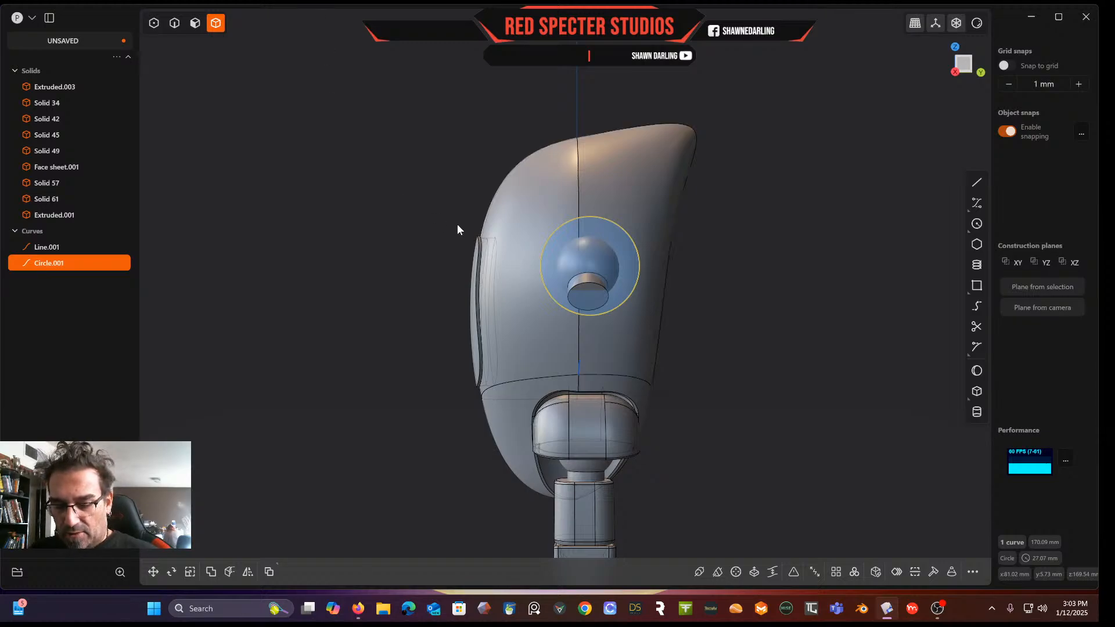
key("s")
left_click_drag(591, 224, 588, 268)
key("g")
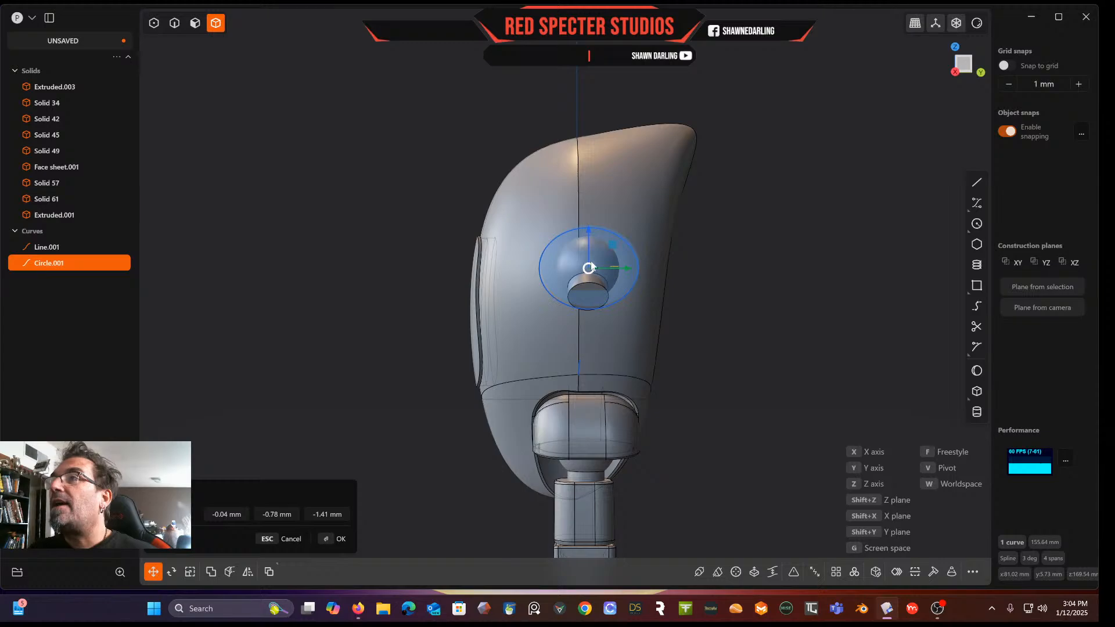
right_click(738, 246)
middle_click_drag(738, 247, 787, 265)
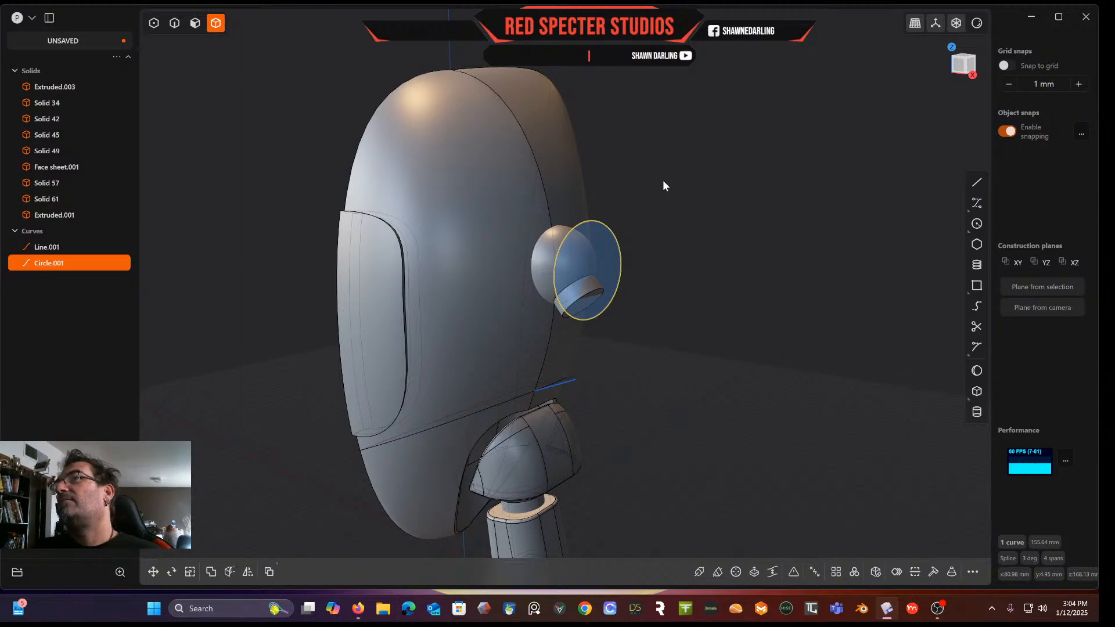
middle_click_drag(589, 292, 669, 243)
left_click(666, 241)
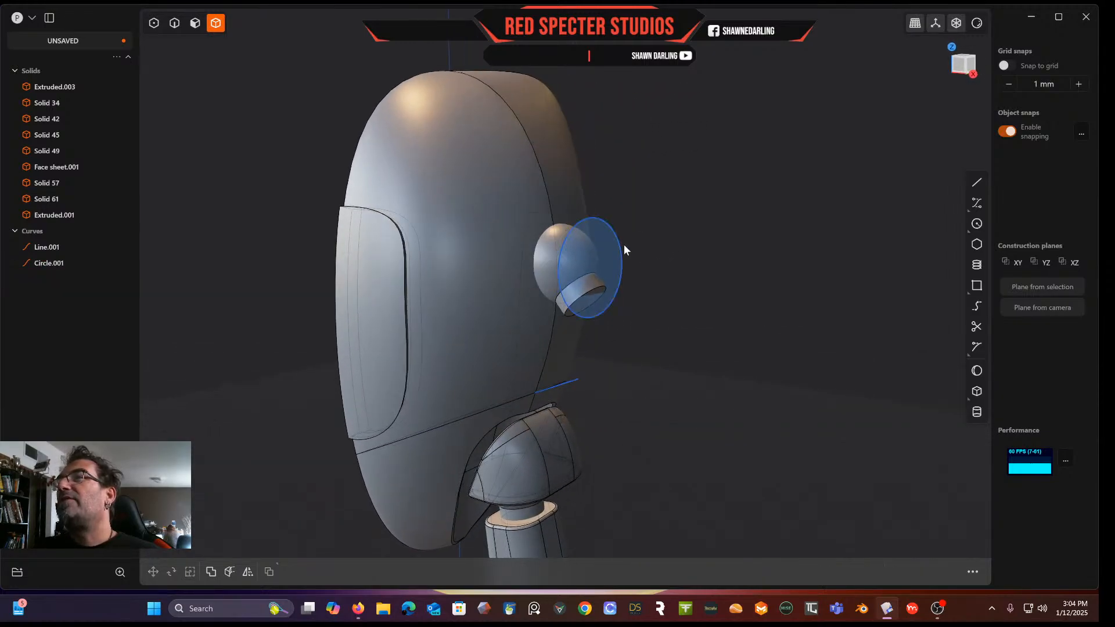
Delete the circle drawn on the ear cap
left_click(174, 22)
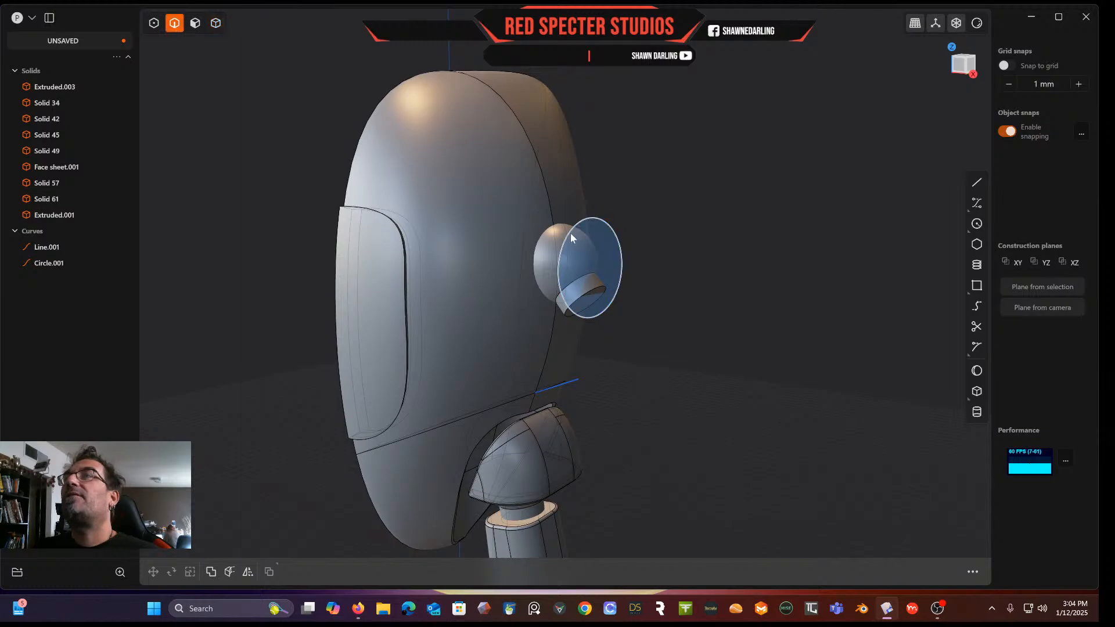
left_click(618, 242)
key("Delete")
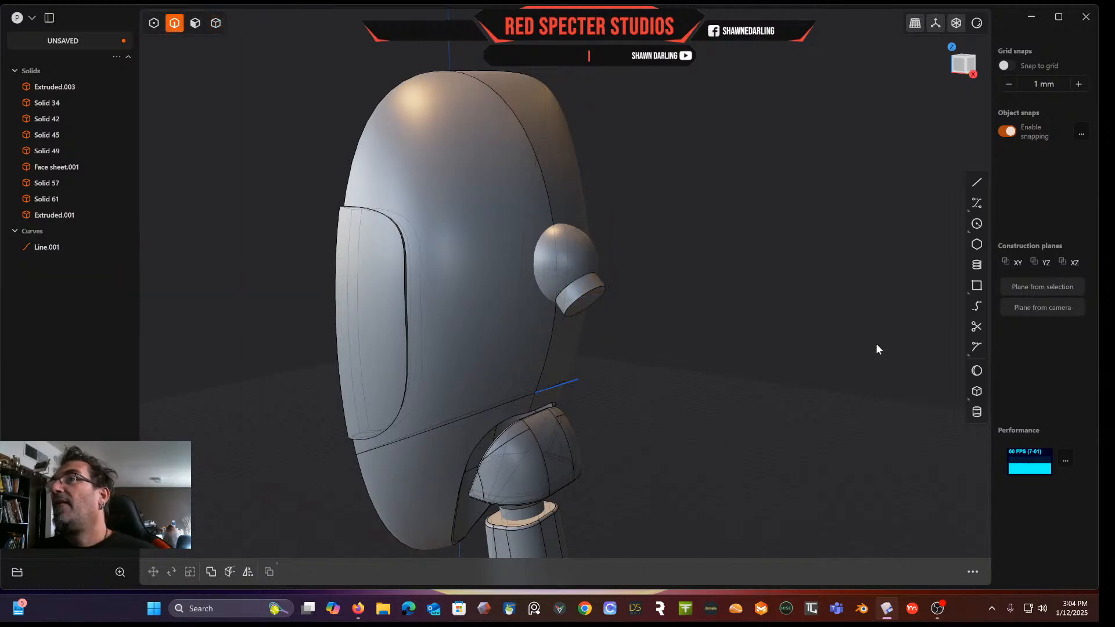
Create a new sphere body about 35 mm in radius centred on the ear cap's face
middle_click_drag(836, 318, 812, 301)
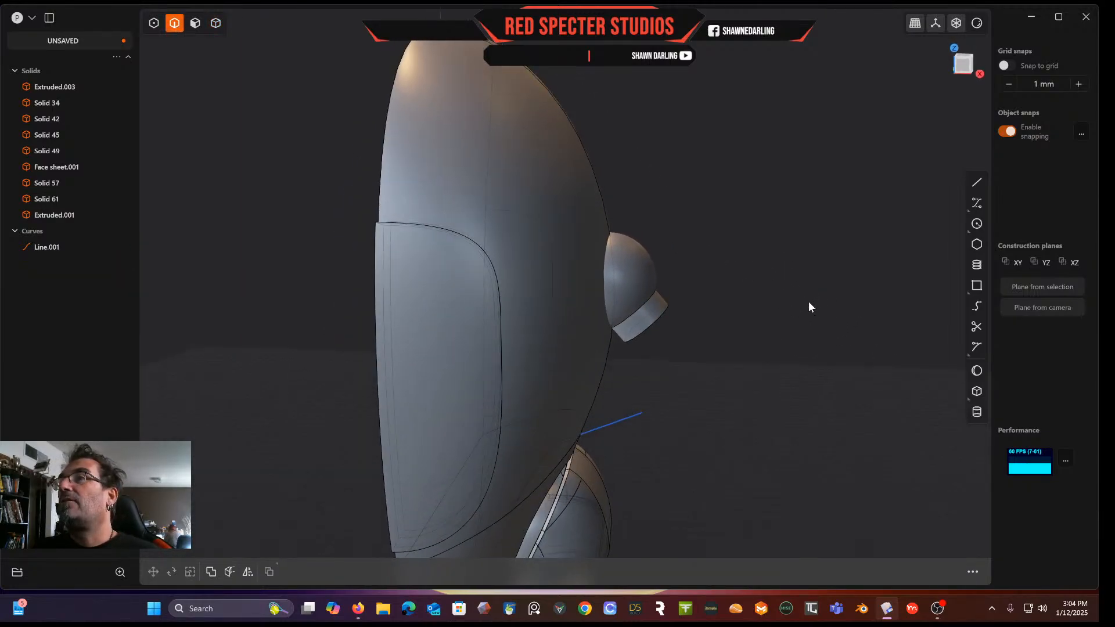
scroll(812, 302, "down", 1)
middle_click_drag(713, 230, 597, 235)
mouse_move(674, 228)
middle_mouse_down()
mouse_move(645, 259)
mouse_move(654, 294)
mouse_move(663, 219)
middle_mouse_up()
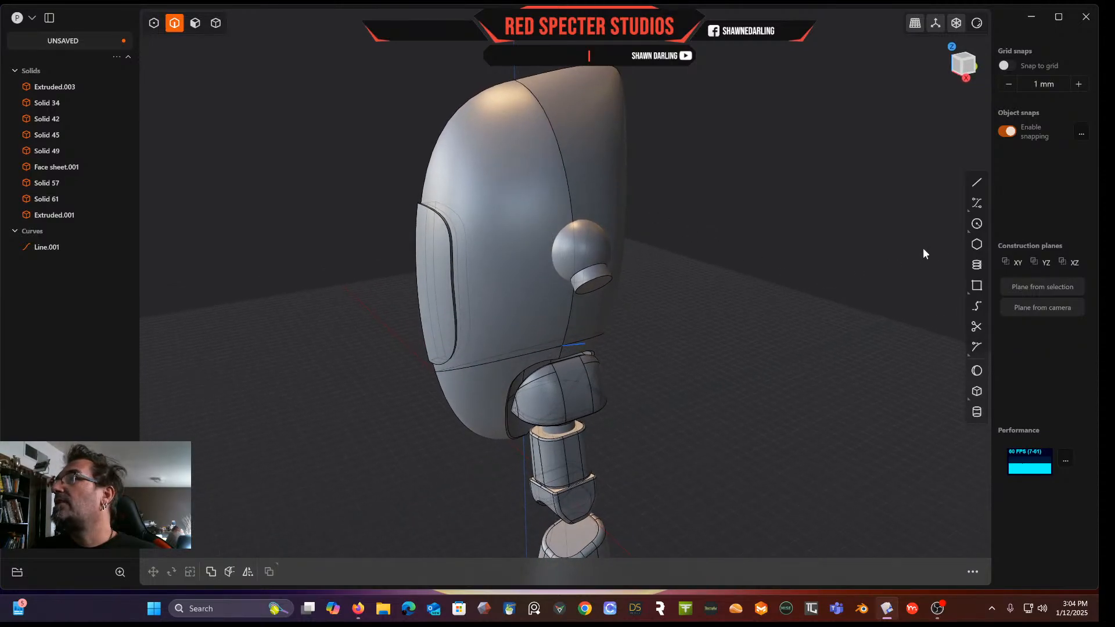
left_click(977, 370)
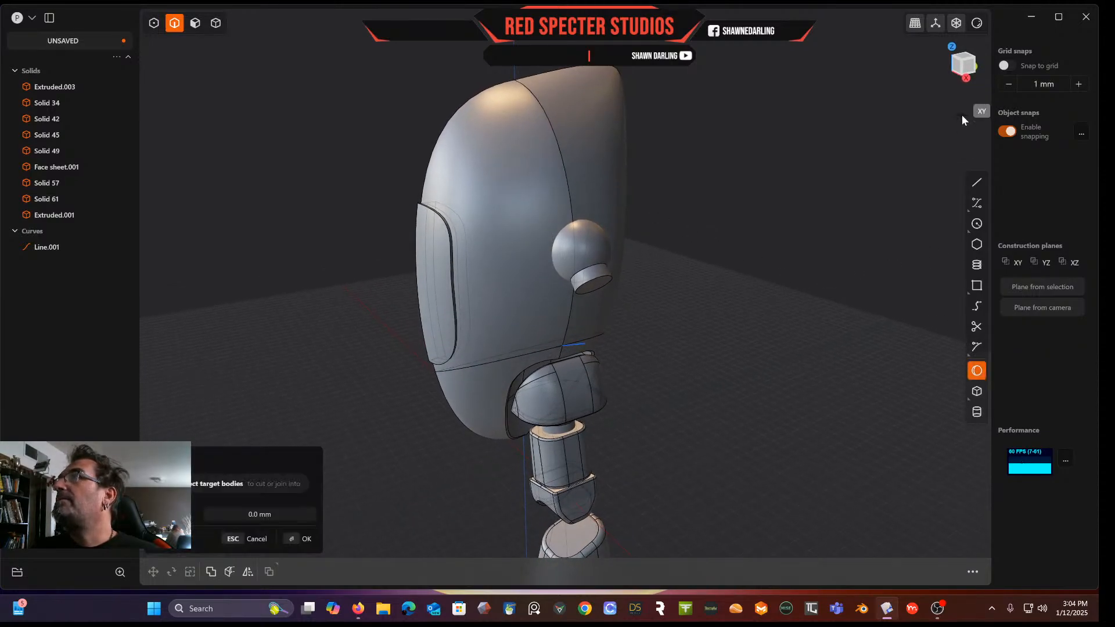
left_click(972, 68)
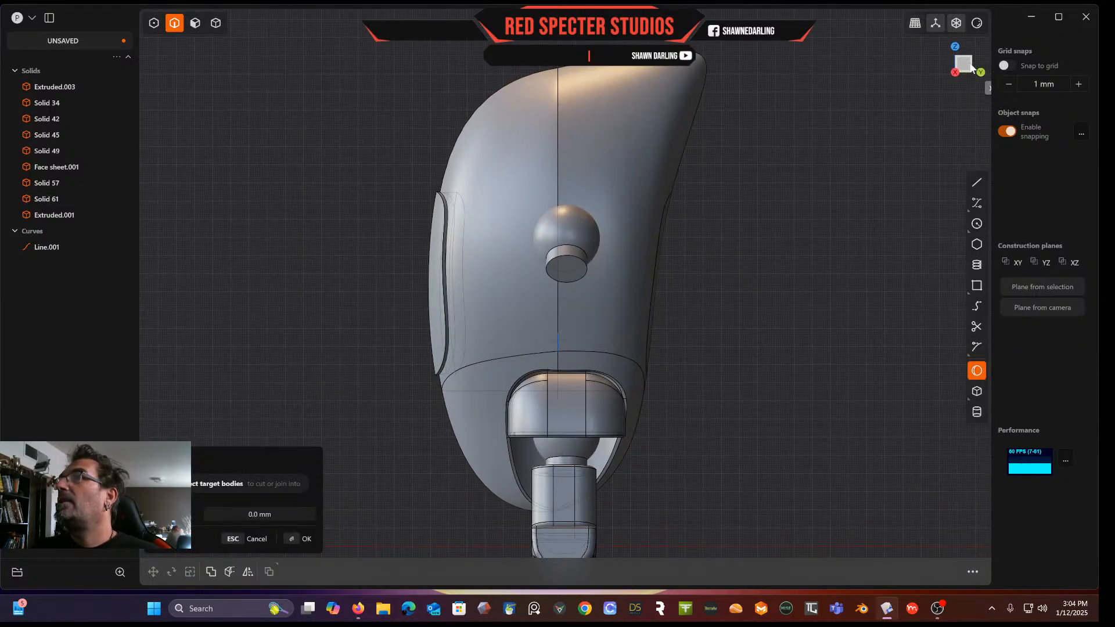
left_click(567, 235)
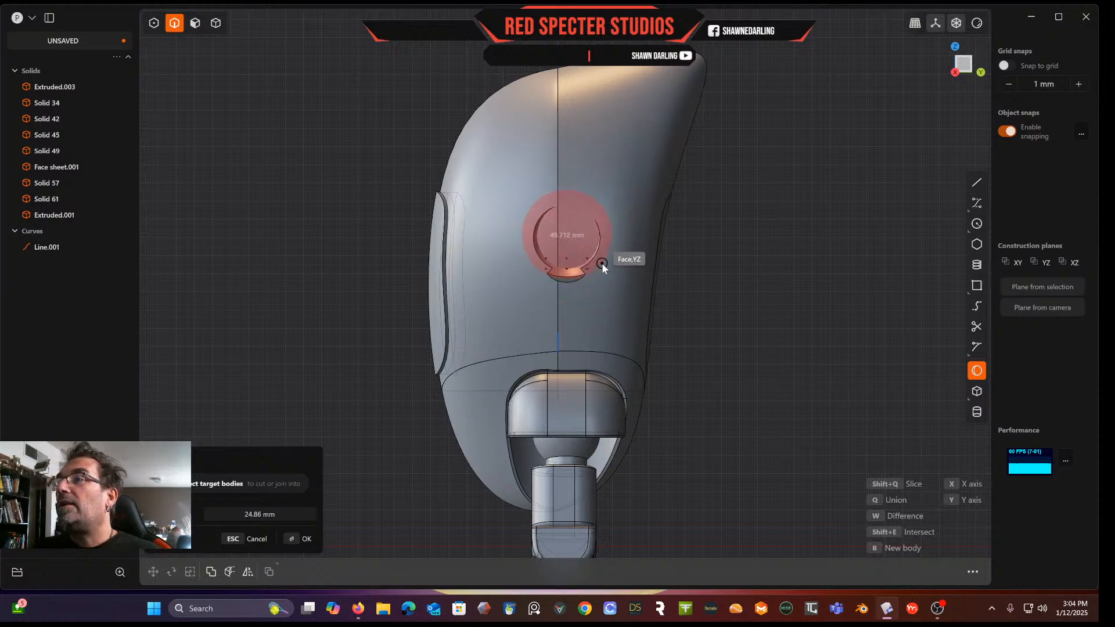
key("b")
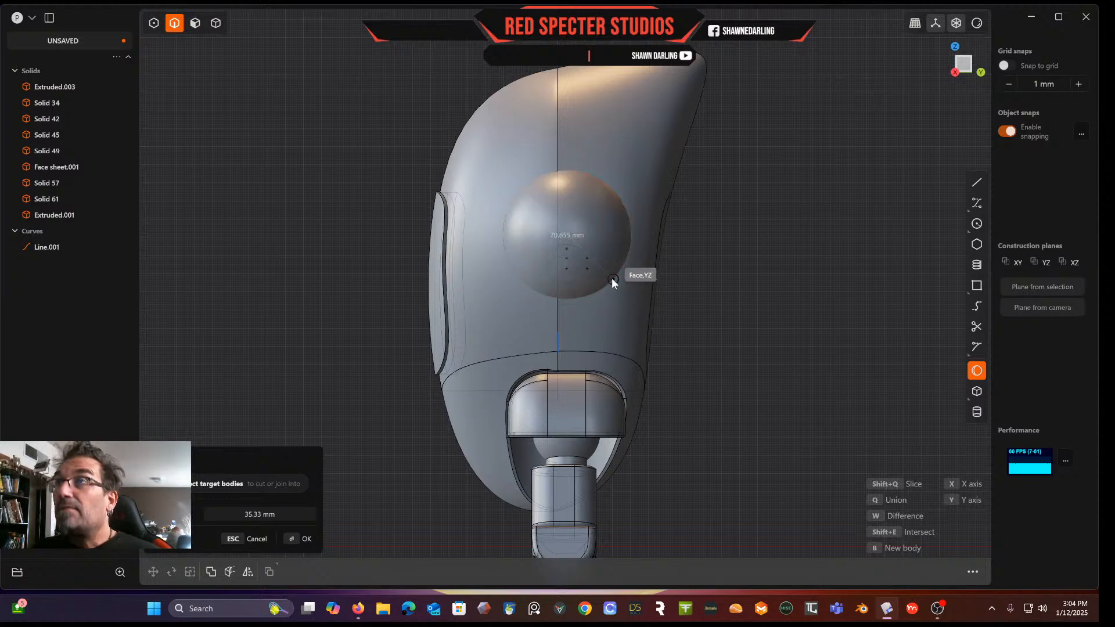
left_click(611, 279)
middle_click_drag(736, 275, 784, 221)
key("Return")
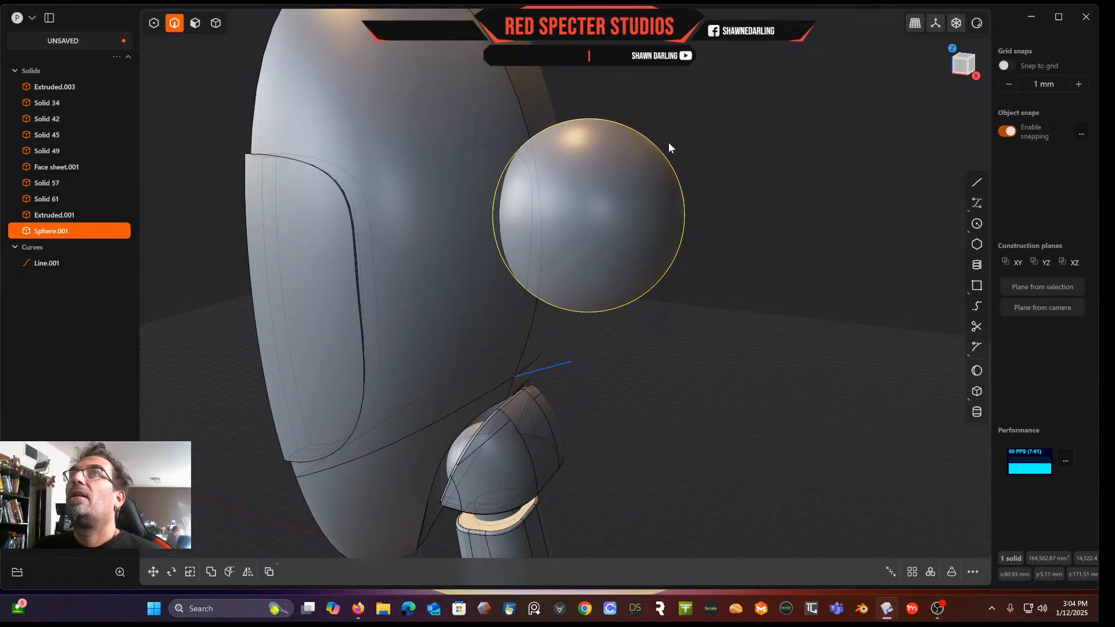
Move the sphere about 12 mm toward the head and scale it uniformly to about 0.714
scroll(720, 173, "down", 5)
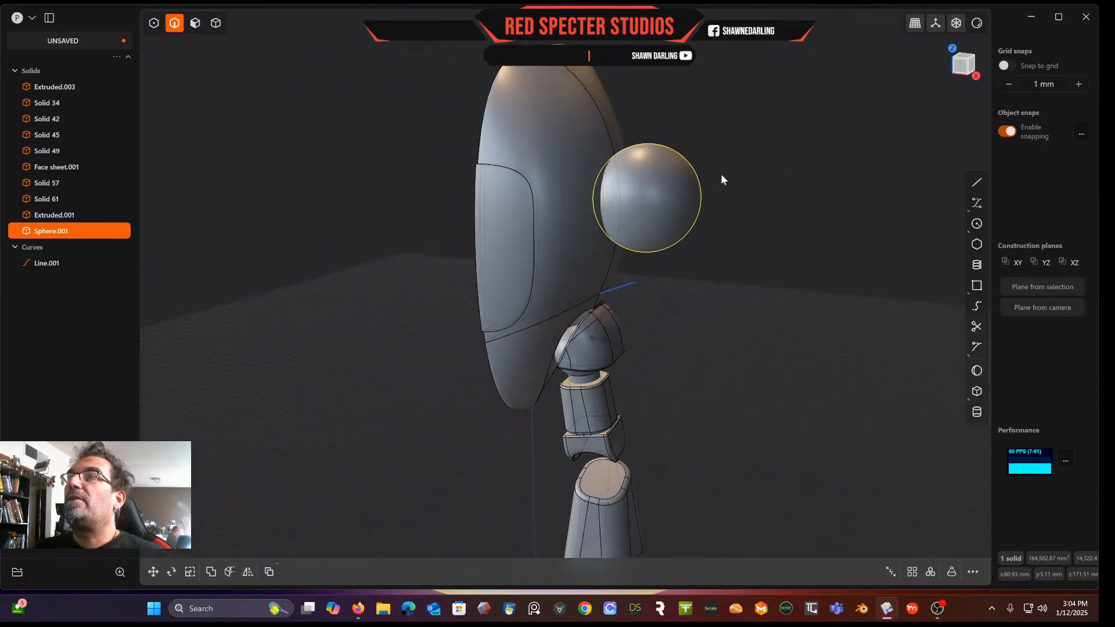
middle_click_drag(680, 167, 642, 261)
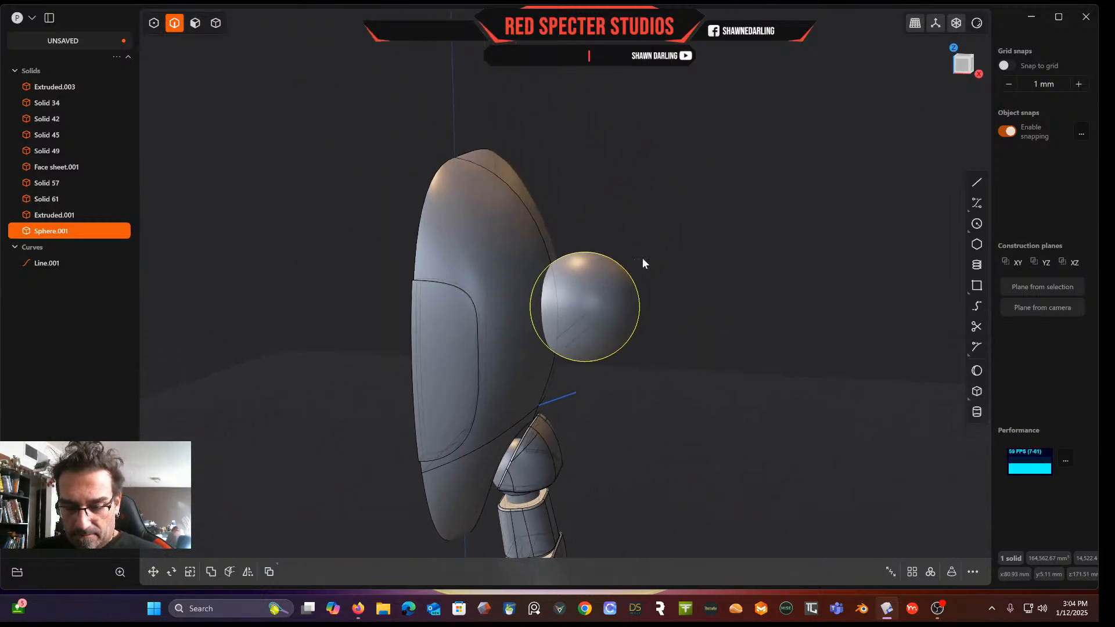
key("g")
left_click_drag(620, 306, 597, 312)
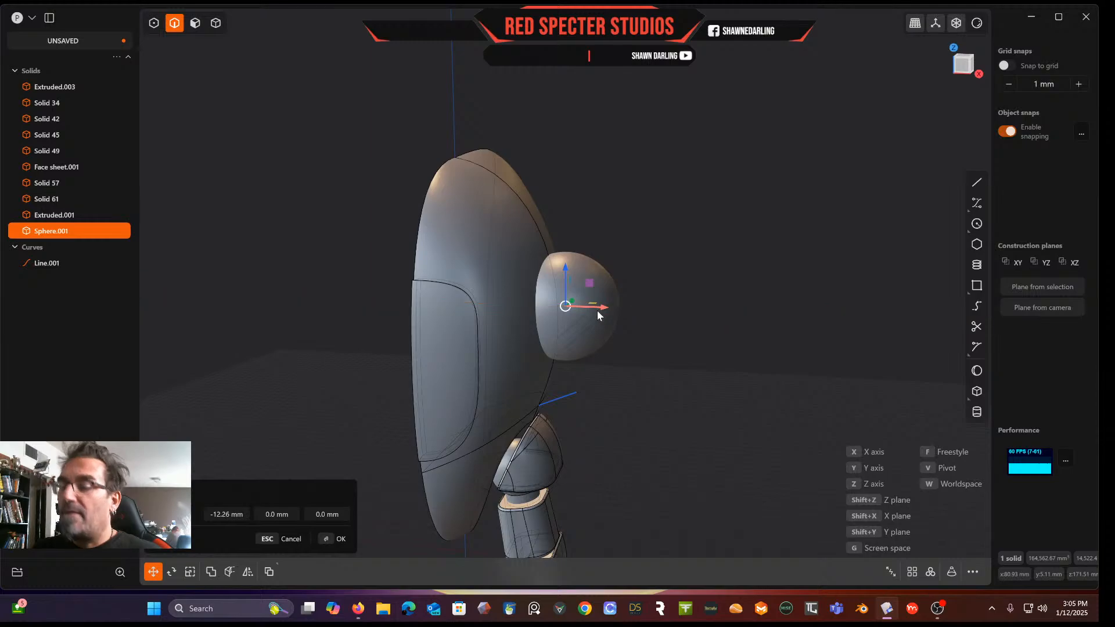
key("s")
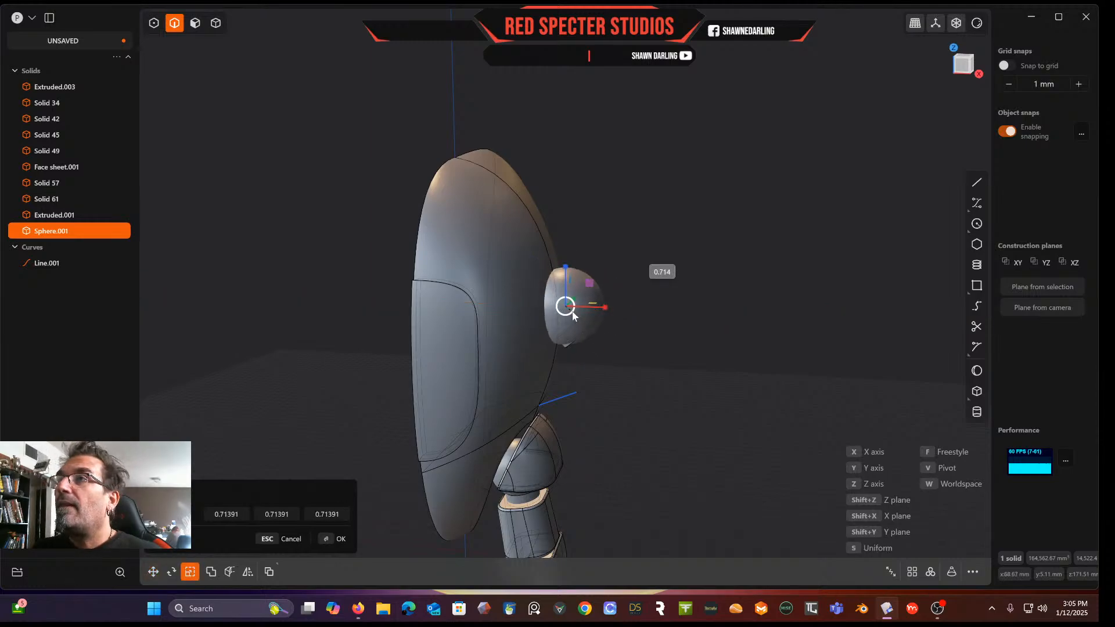
left_click(572, 314)
Nudge the sphere about 2.9 mm sideways and 3.6 mm down to seat it on the ear cap
key("g")
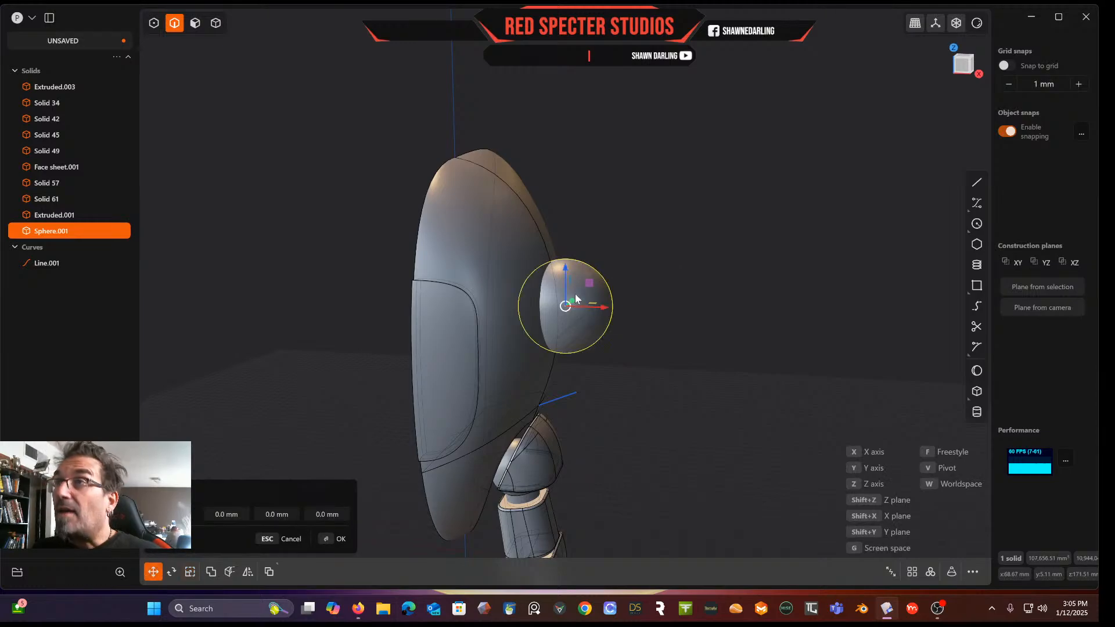
left_click_drag(566, 266, 567, 273)
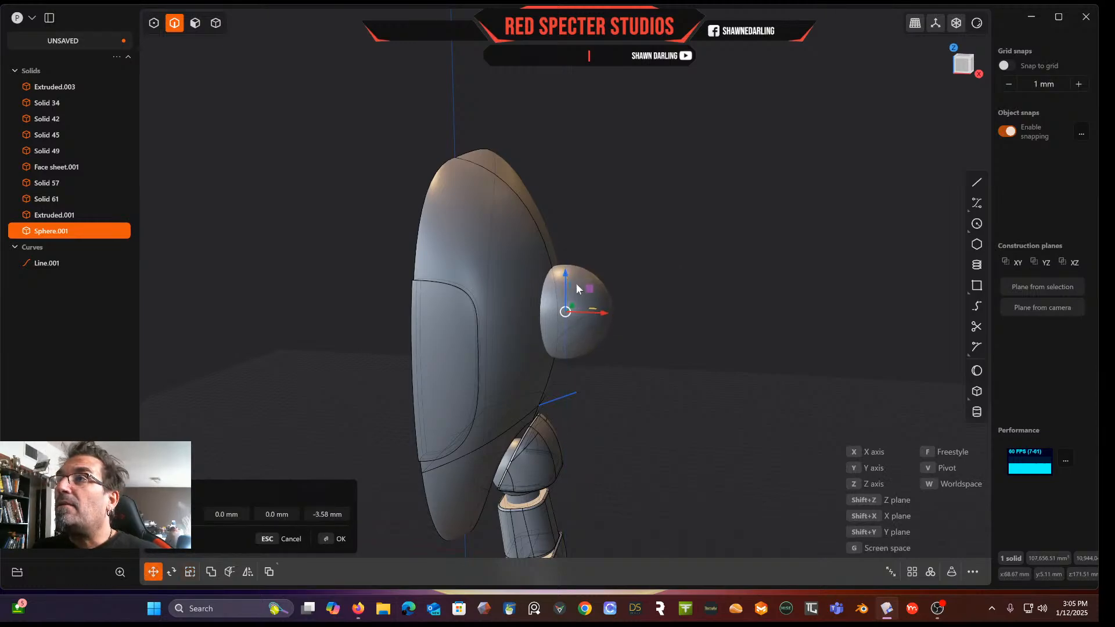
left_click_drag(604, 316, 602, 314)
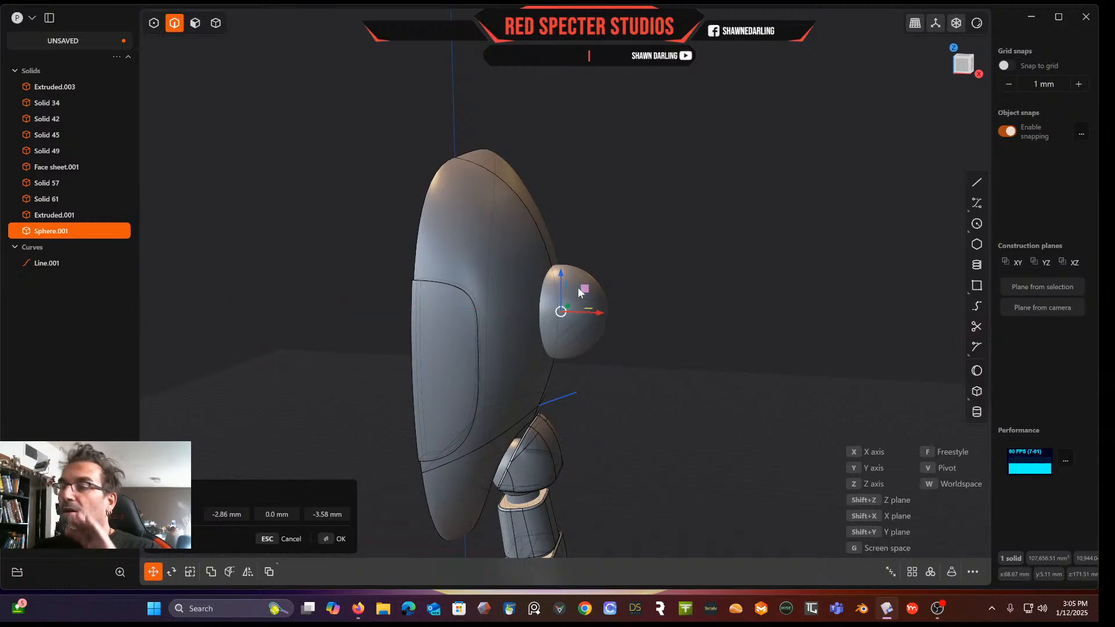
key("Return")
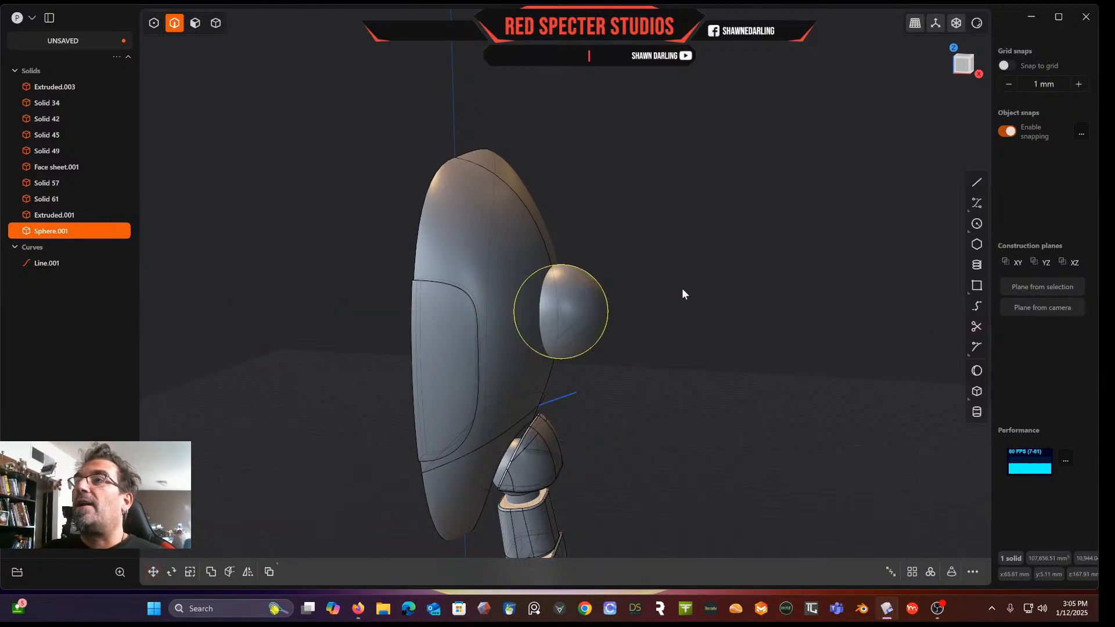
Subtract the sphere from the head shell with a Boolean difference to cut the ear socket around the ear cap
middle_click_drag(412, 134, 443, 285)
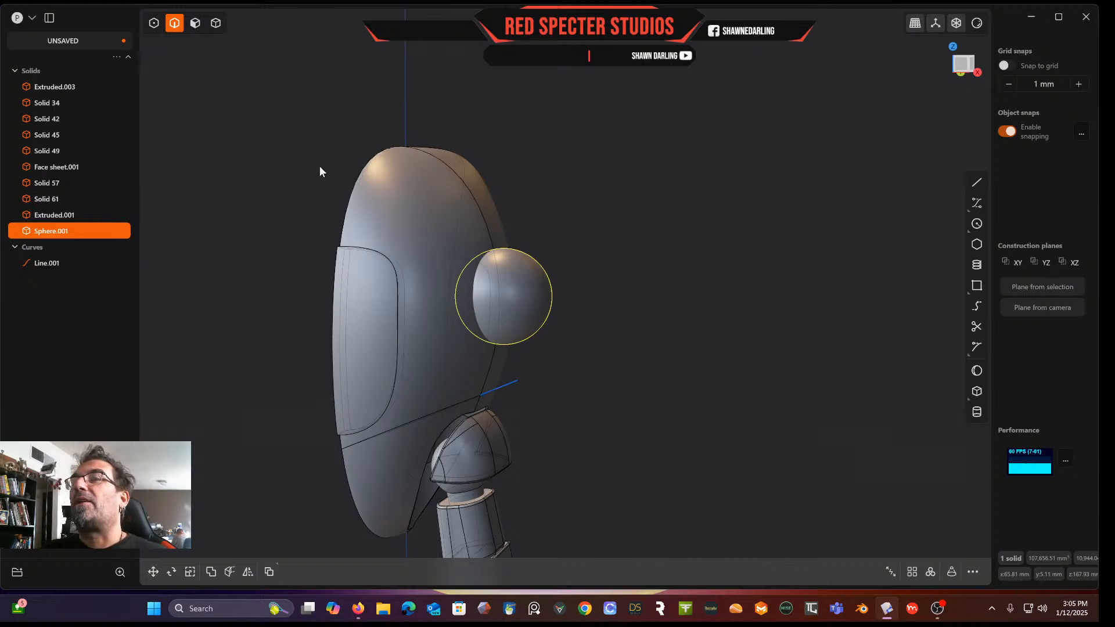
middle_click_drag(480, 467, 464, 402)
scroll(468, 385, "up", 3)
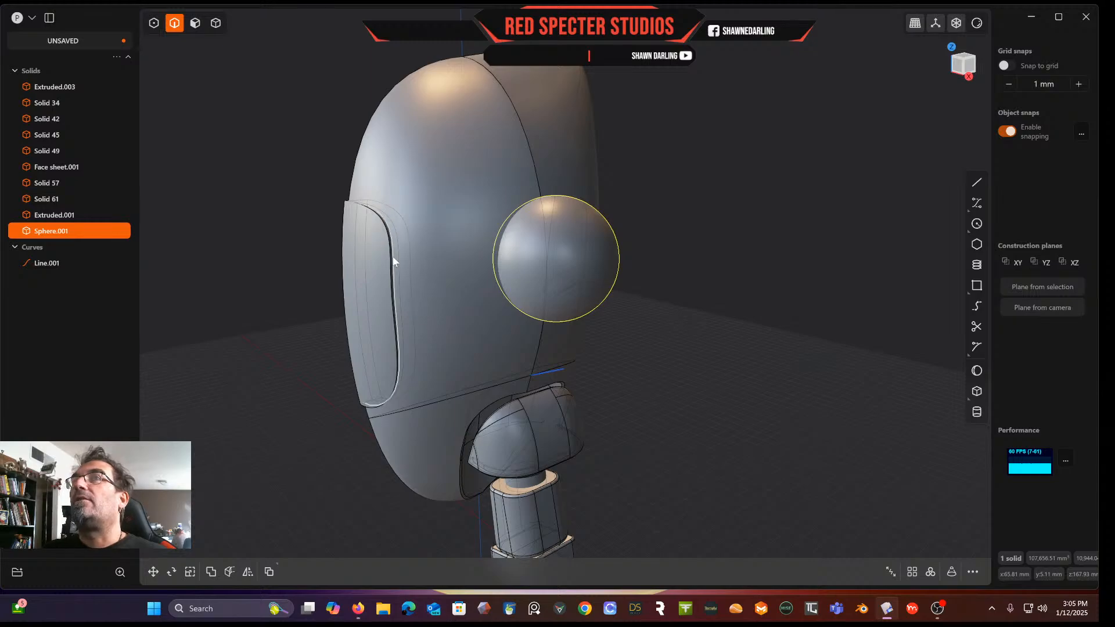
left_click(216, 24)
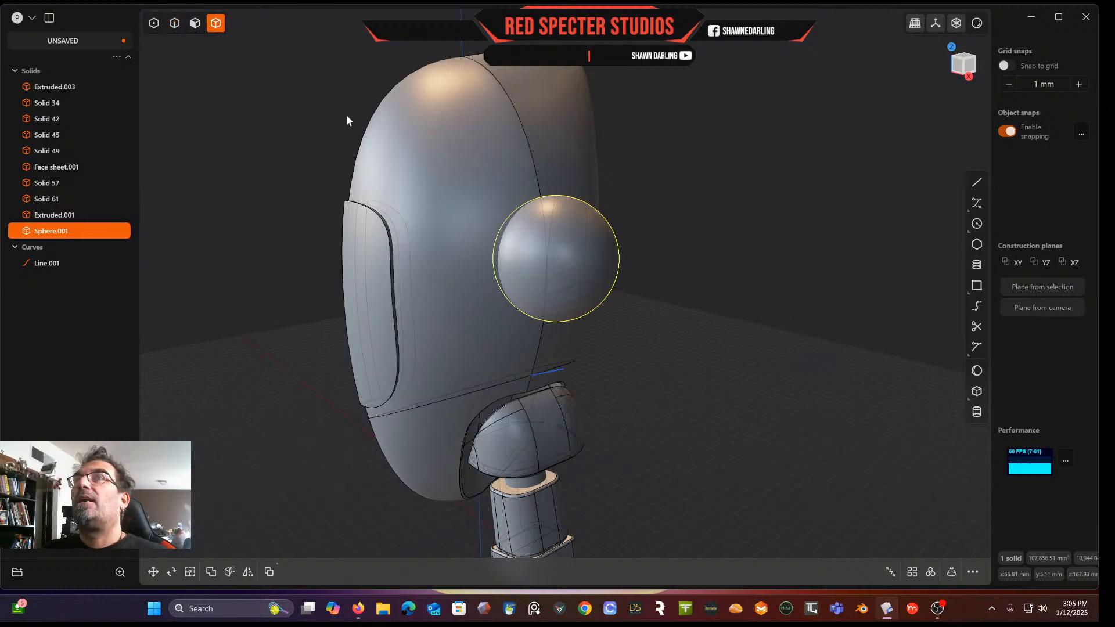
left_click(462, 160)
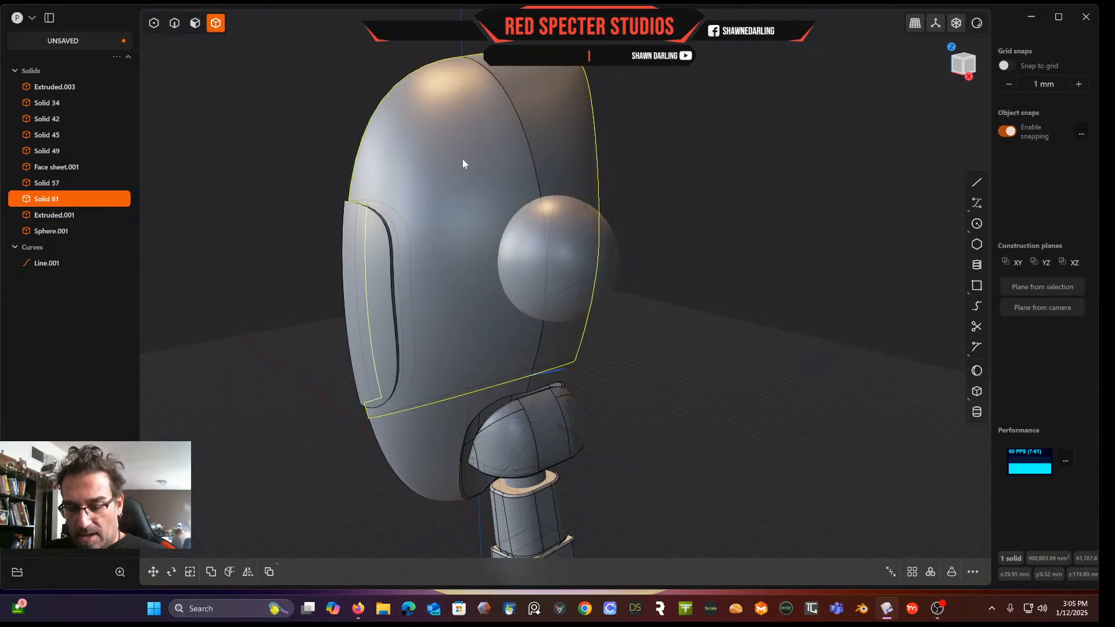
key("b")
left_click(576, 245)
right_click_drag(588, 238, 574, 276)
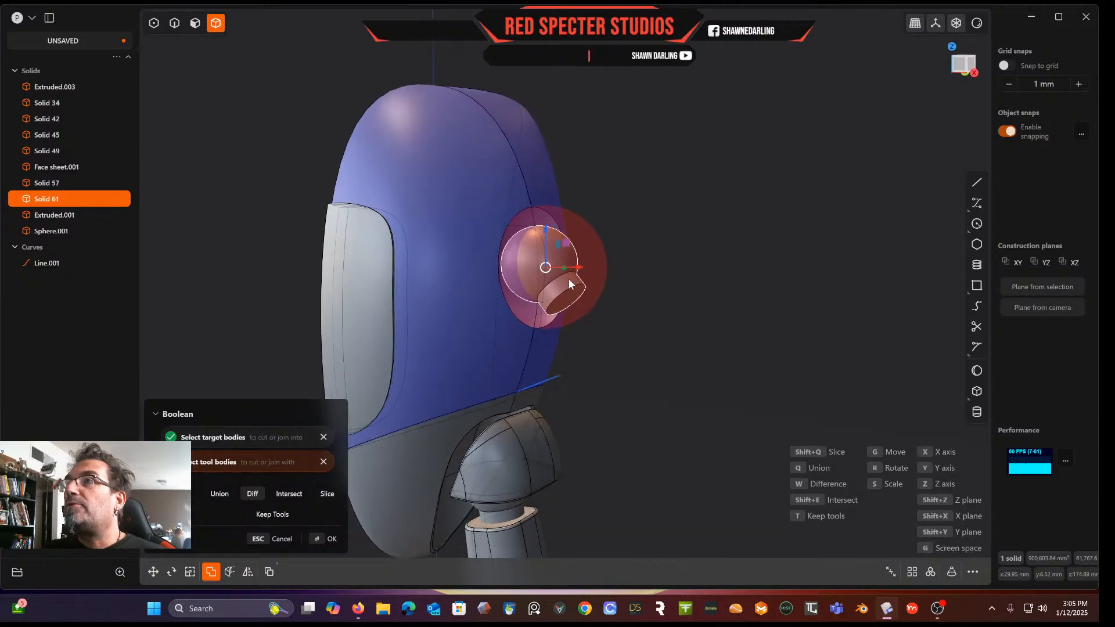
scroll(430, 278, "up", 3)
key("Return")
Orbit around the head to inspect the new ear socket and the neck junction
right_click_drag(712, 325, 740, 347)
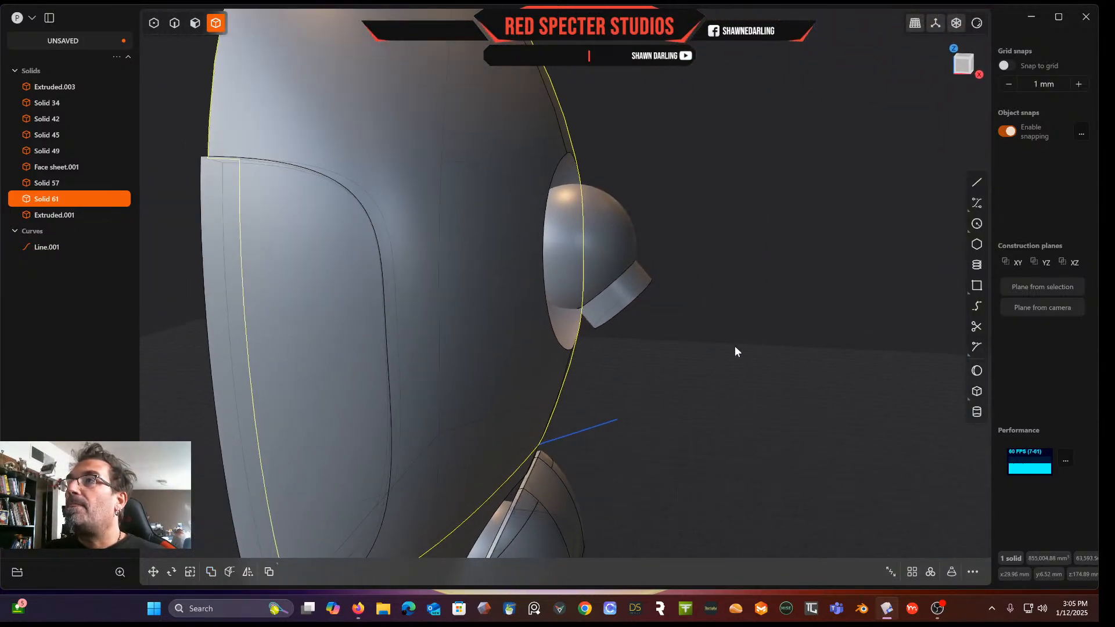
middle_click_drag(697, 347, 774, 231)
scroll(751, 251, "down", 5)
right_click_drag(751, 251, 684, 266)
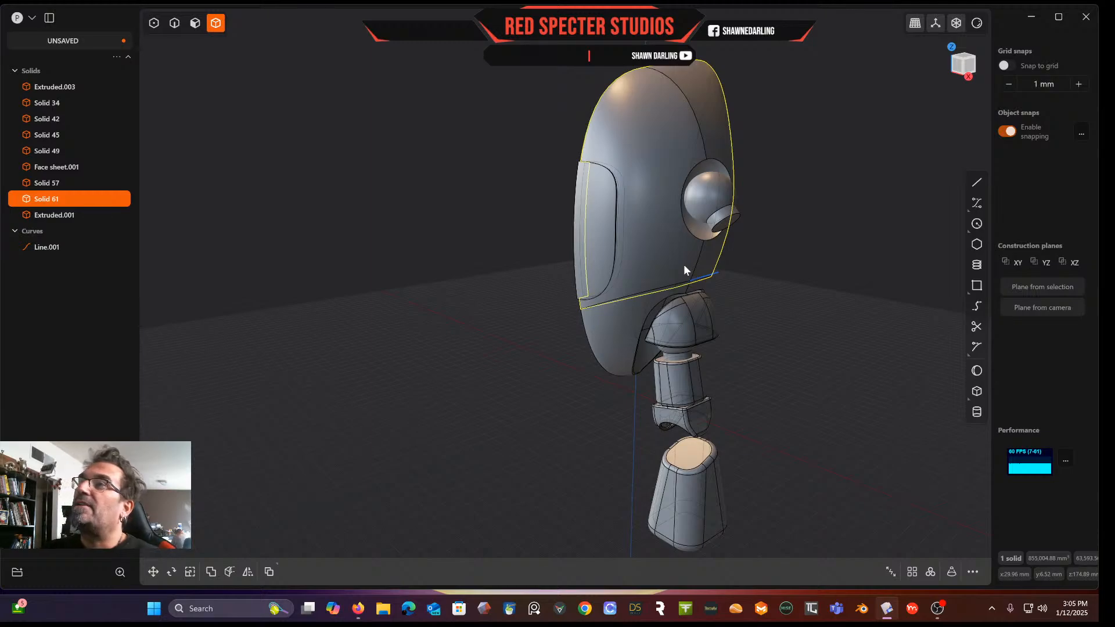
right_click_drag(733, 280, 667, 262)
middle_click_drag(666, 264, 542, 212)
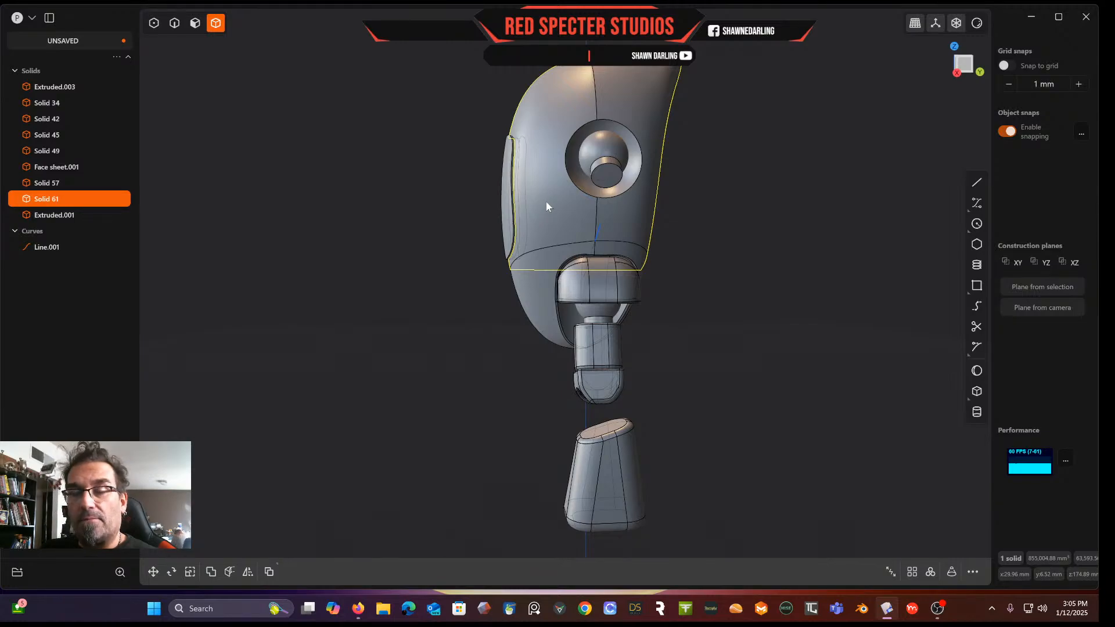
right_click_drag(569, 250, 608, 264)
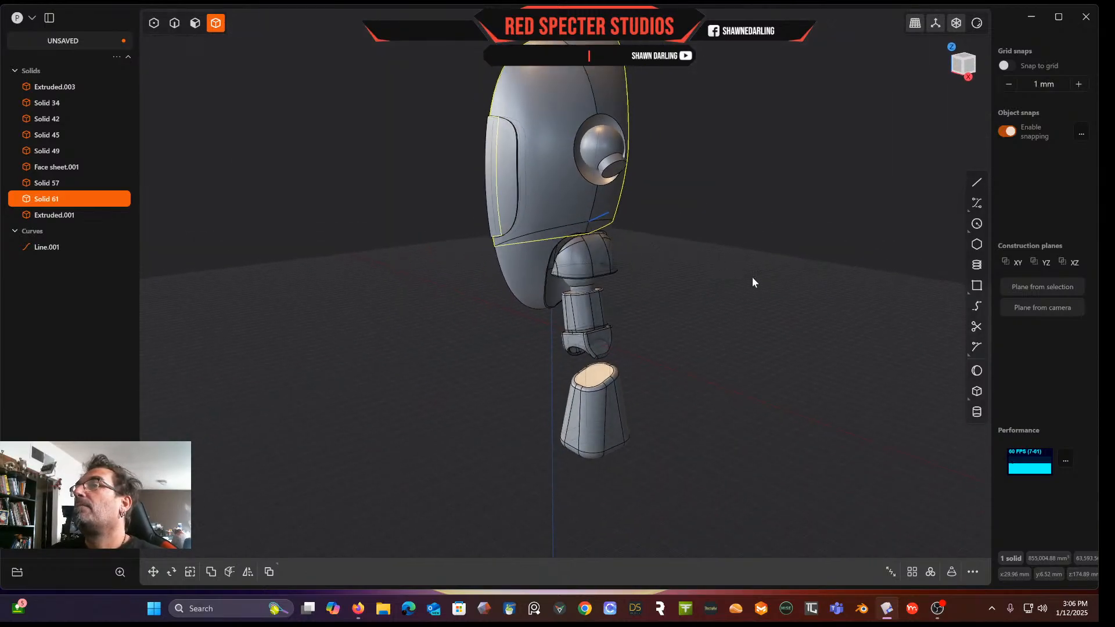
Try to offset the lower head shell's faces beside the neck opening by about 10 mm
left_click(520, 259)
right_click_drag(521, 259, 578, 256)
scroll(548, 232, "up", 5)
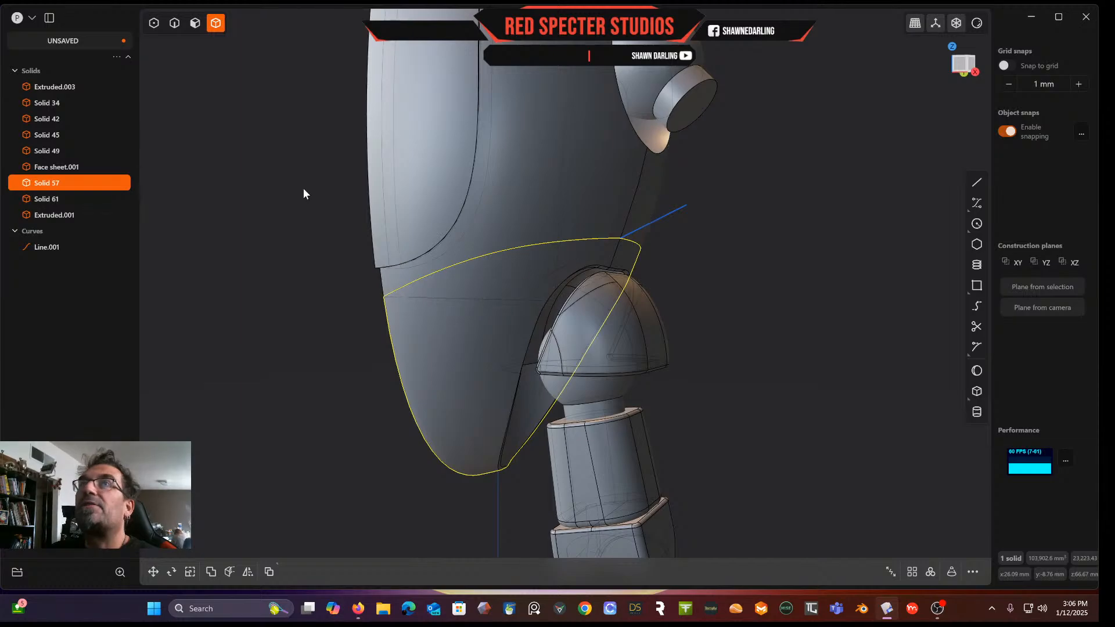
left_click(482, 309)
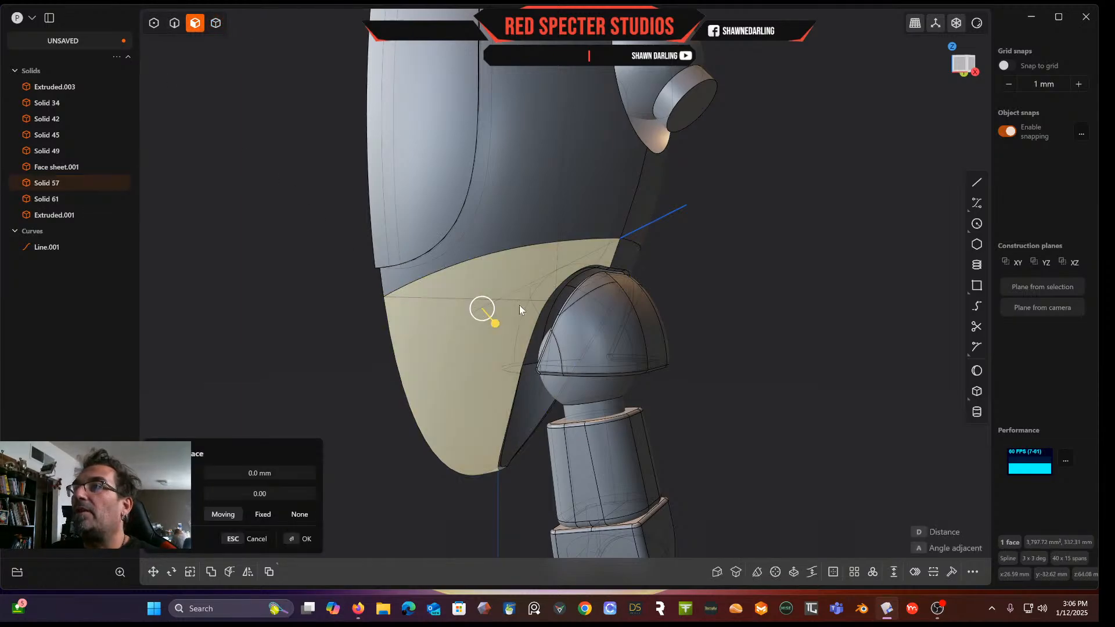
left_click(625, 260, "shift")
mouse_move(625, 259)
middle_mouse_down()
mouse_move(504, 281)
mouse_move(526, 268)
mouse_move(606, 268)
middle_mouse_up()
left_click_drag(646, 273, 655, 281)
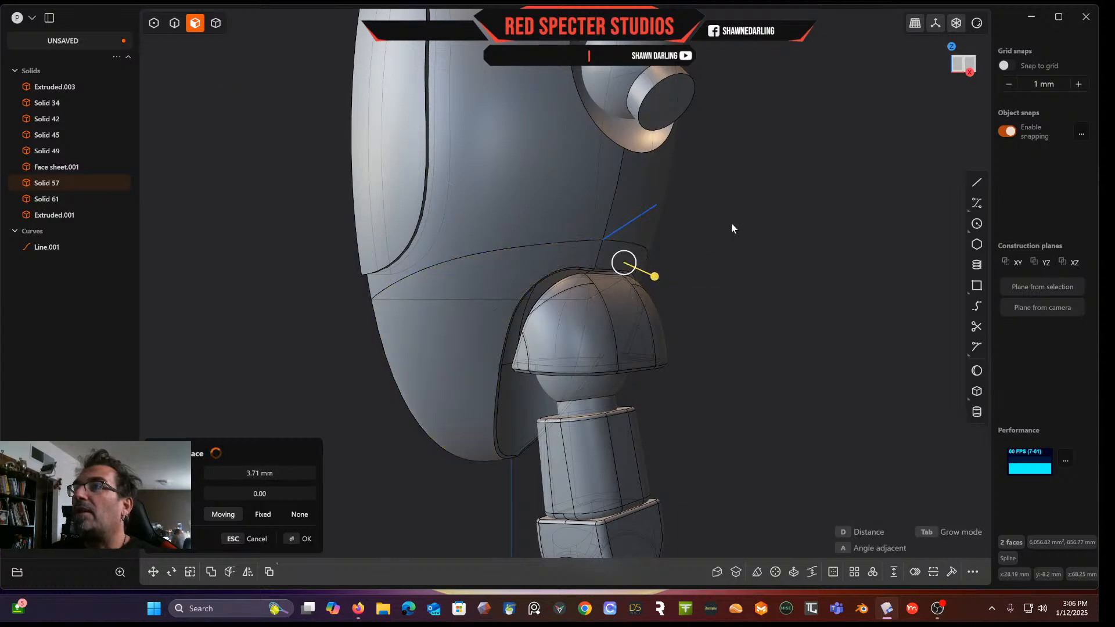
left_click(507, 293)
left_click_drag(499, 306, 503, 324)
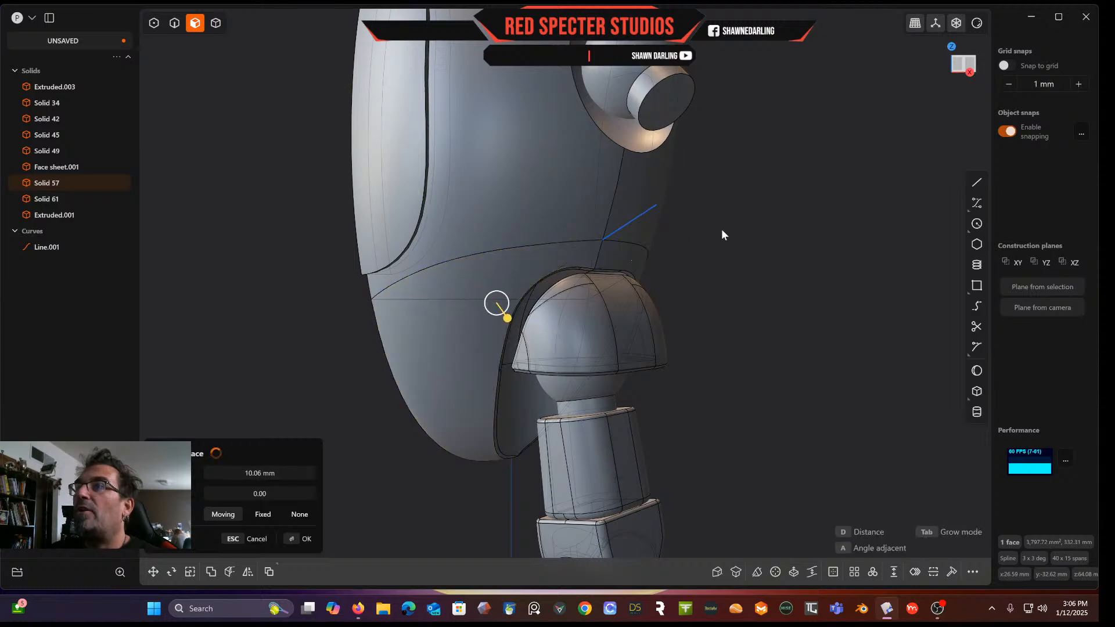
key("Escape")
Try to offset a lower shell face 12.6 mm with the Offset command
middle_click_drag(537, 257, 619, 262)
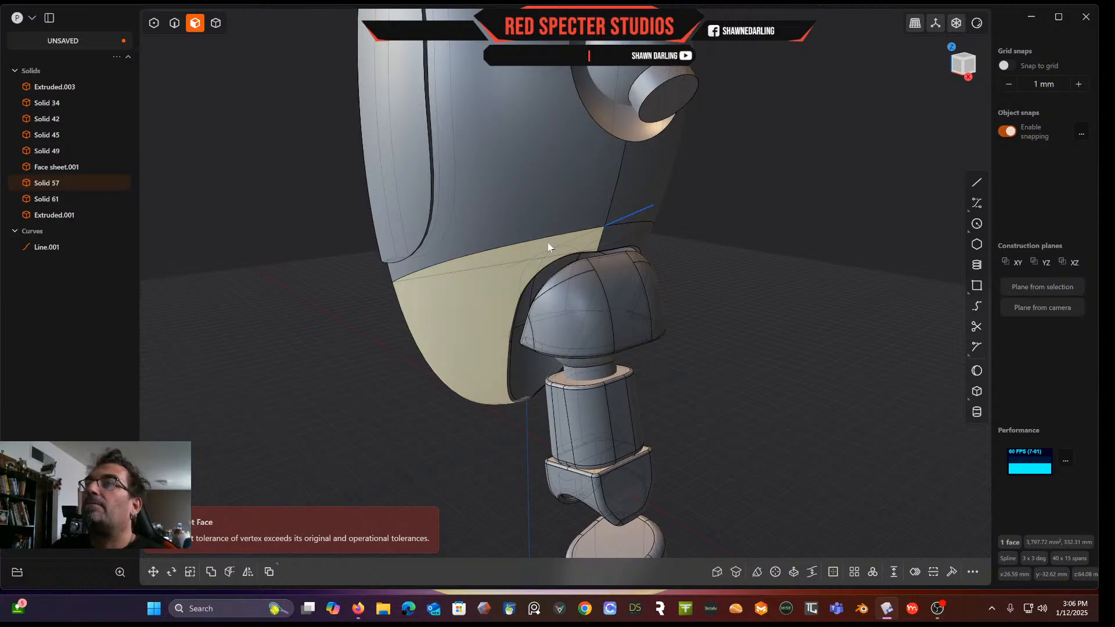
middle_click_drag(548, 248, 465, 292)
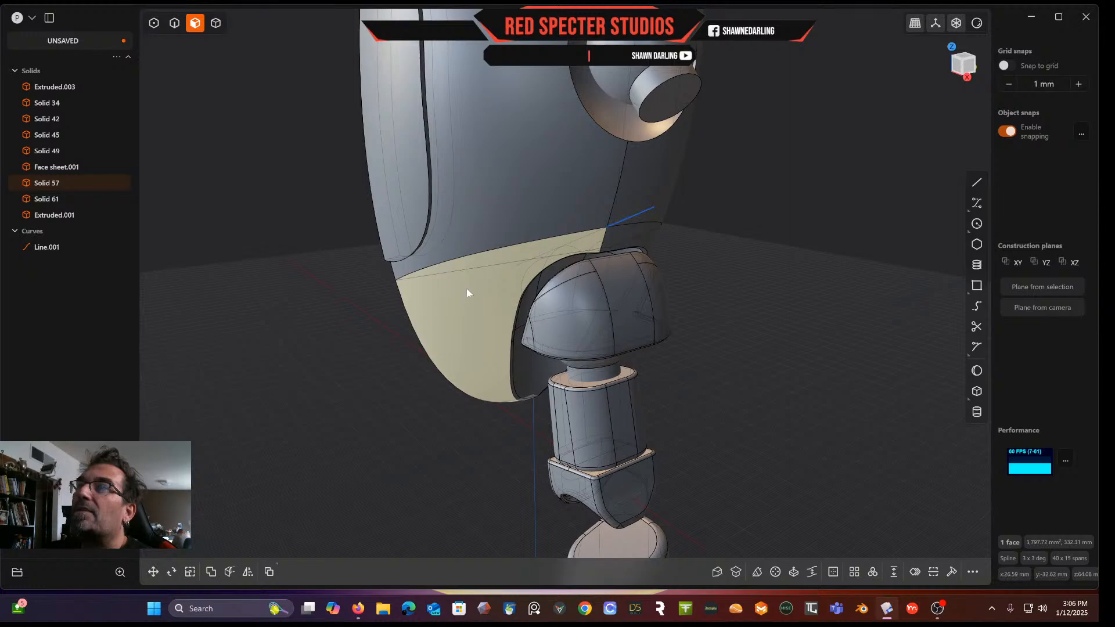
middle_click_drag(459, 337, 558, 237)
middle_click_drag(500, 350, 357, 359)
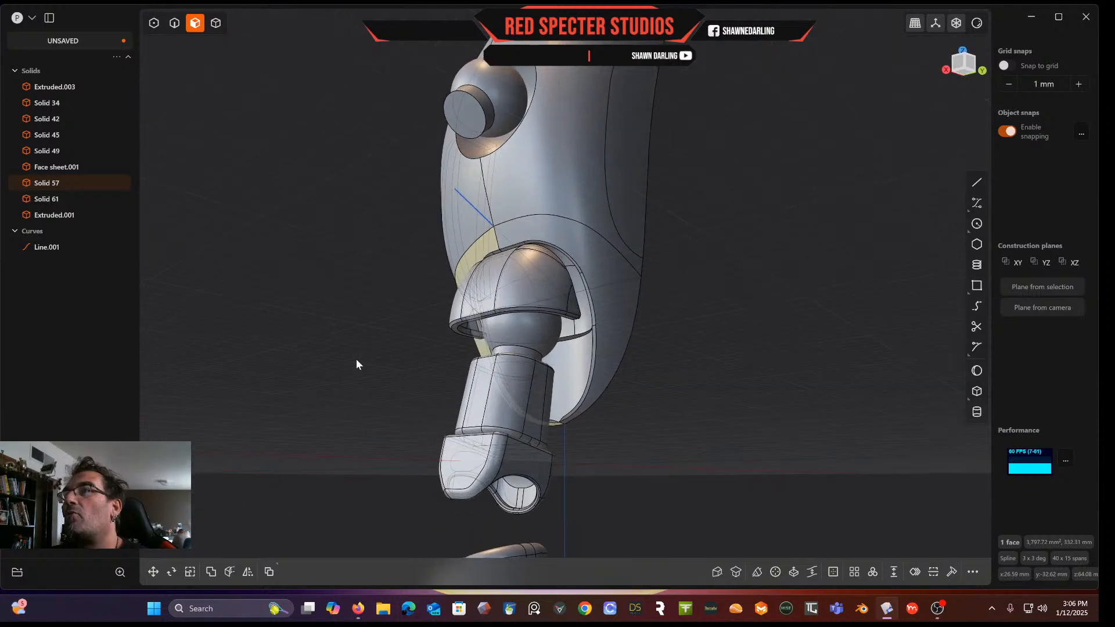
key("o")
left_click_drag(652, 262, 673, 262)
middle_click_drag(612, 276, 632, 355)
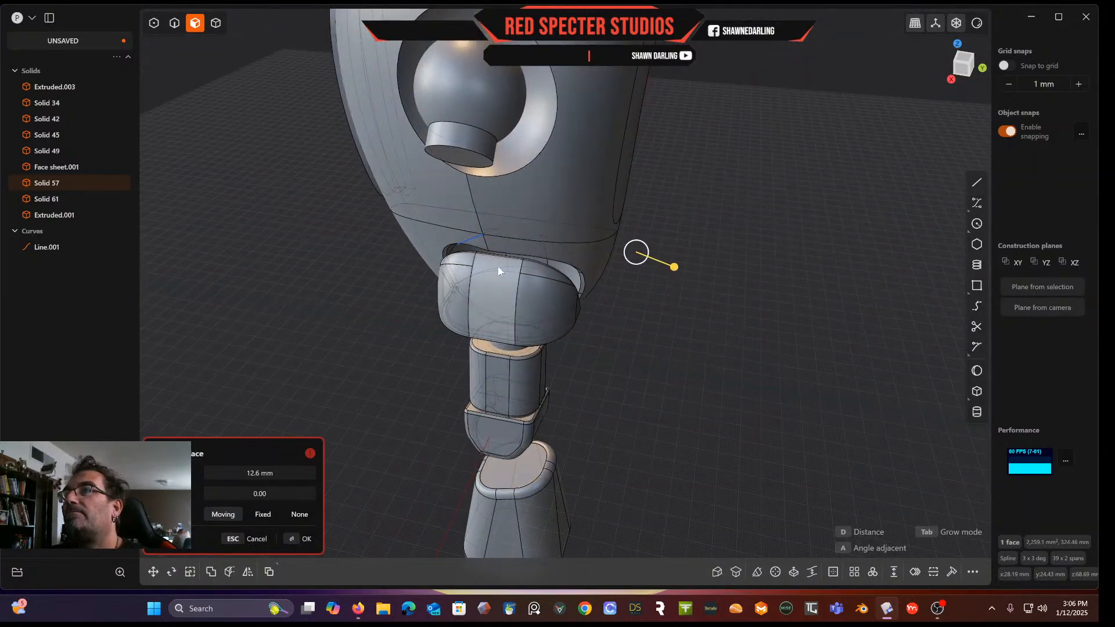
key("Return")
Orbit around the model to examine the lower head shell and how it meets the neck
middle_click_drag(680, 324, 513, 208)
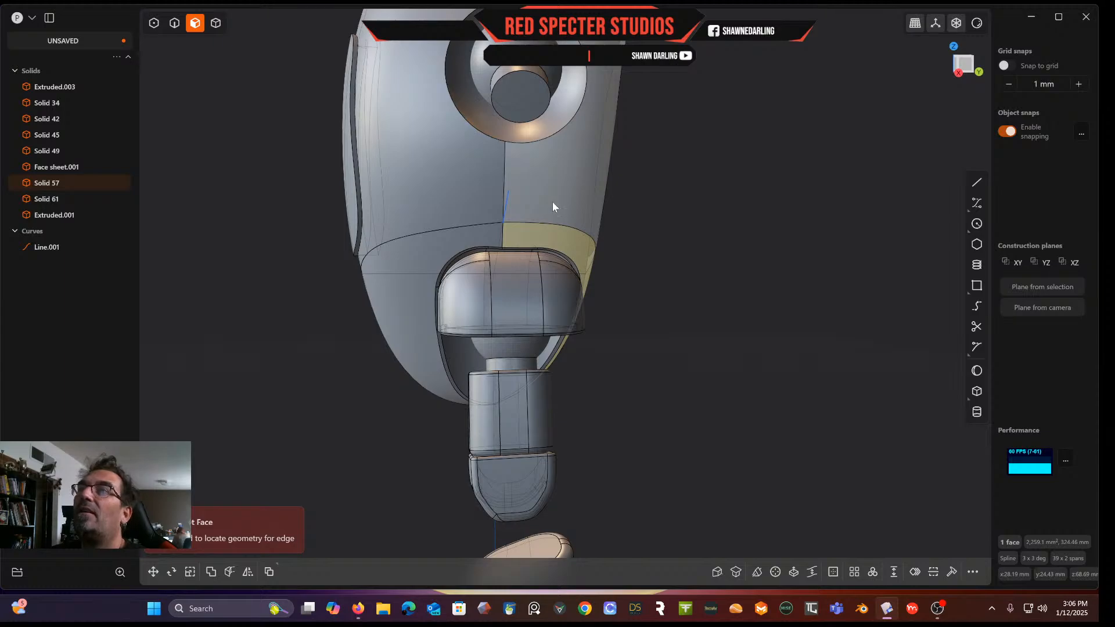
scroll(546, 178, "down", 3)
middle_click_drag(546, 178, 547, 260, "shift")
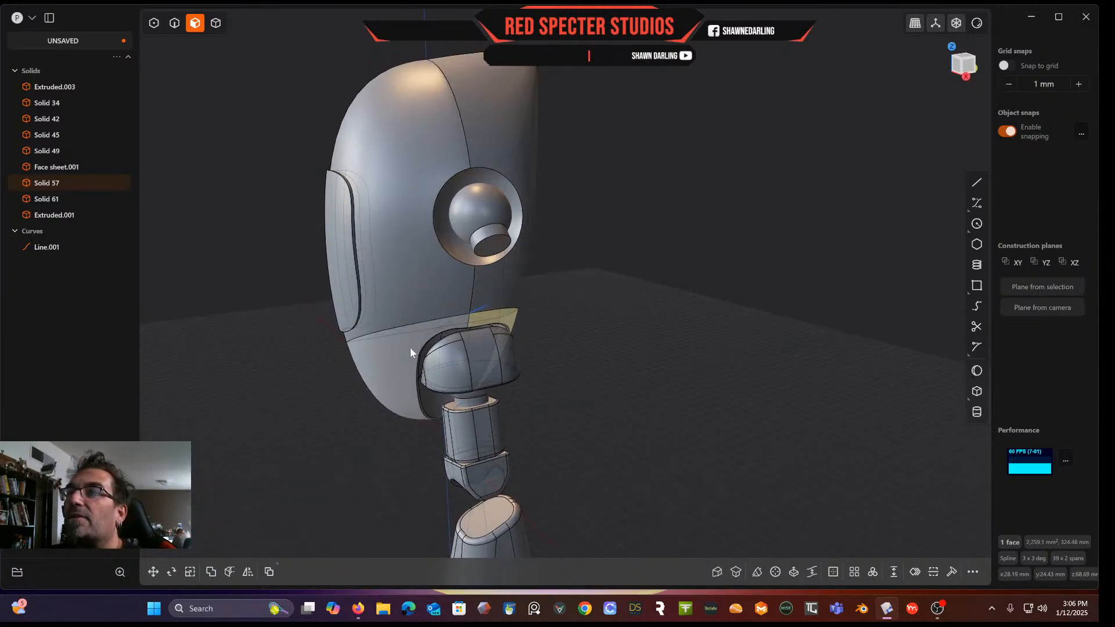
scroll(464, 259, "up", 3)
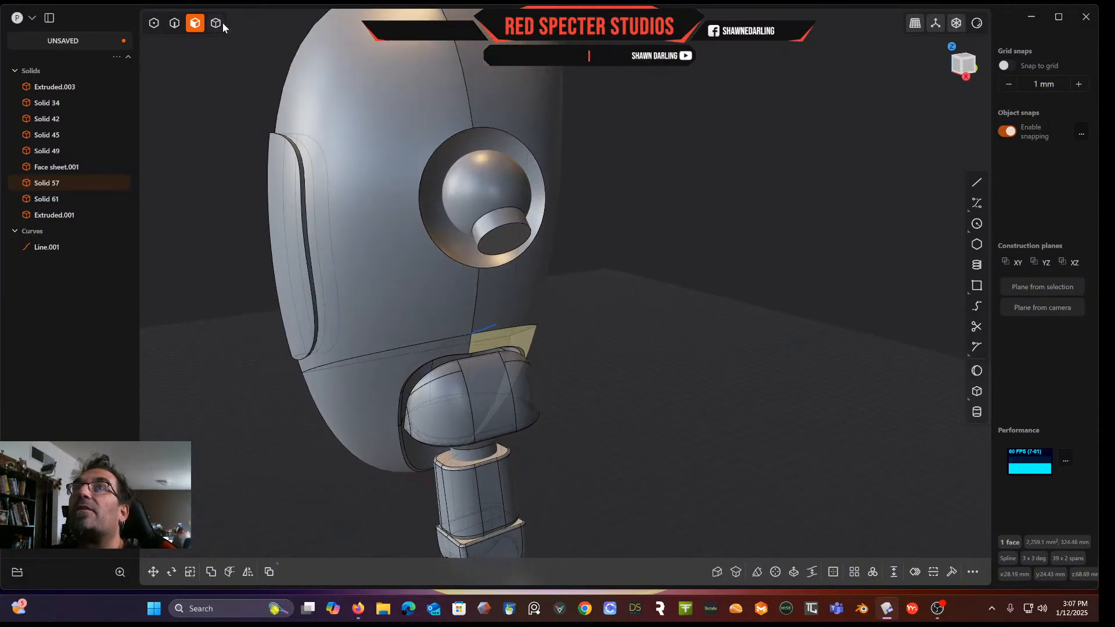
left_click(219, 21)
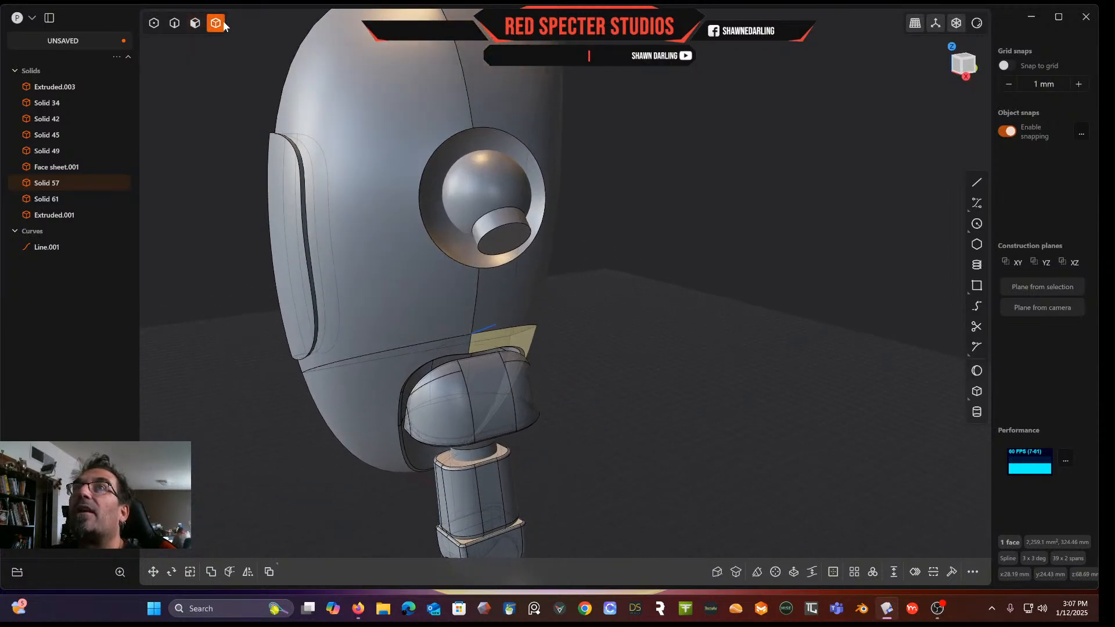
left_click(389, 361)
middle_click_drag(388, 354, 314, 163)
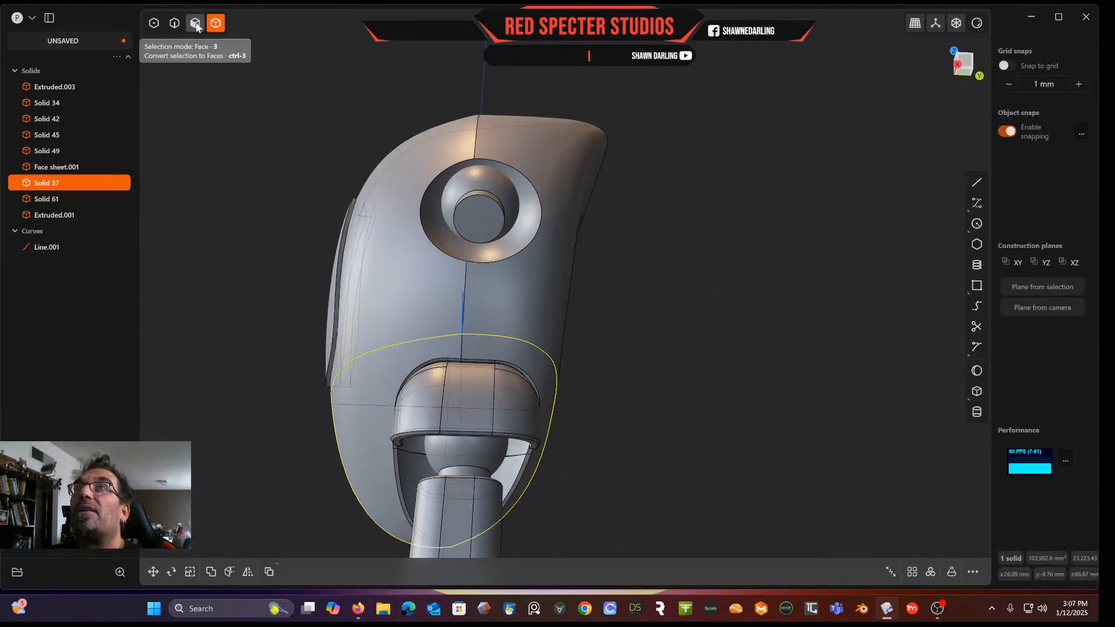
middle_click_drag(221, 106, 415, 288)
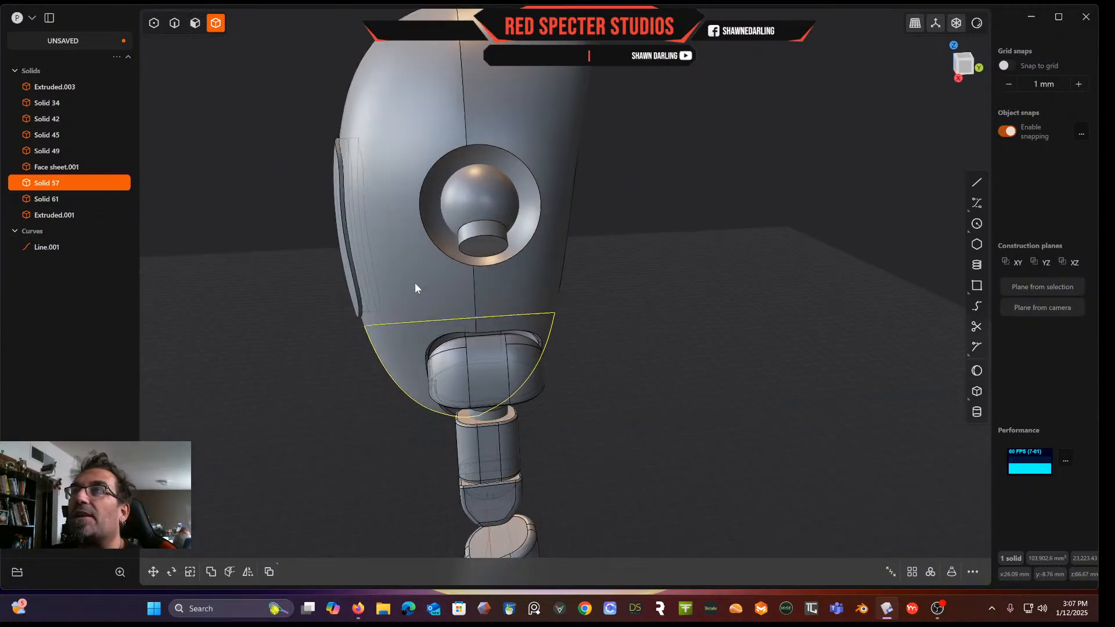
scroll(458, 172, "up", 2)
middle_click_drag(490, 172, 493, 280)
middle_click_drag(539, 380, 468, 248)
scroll(545, 414, "down", 5)
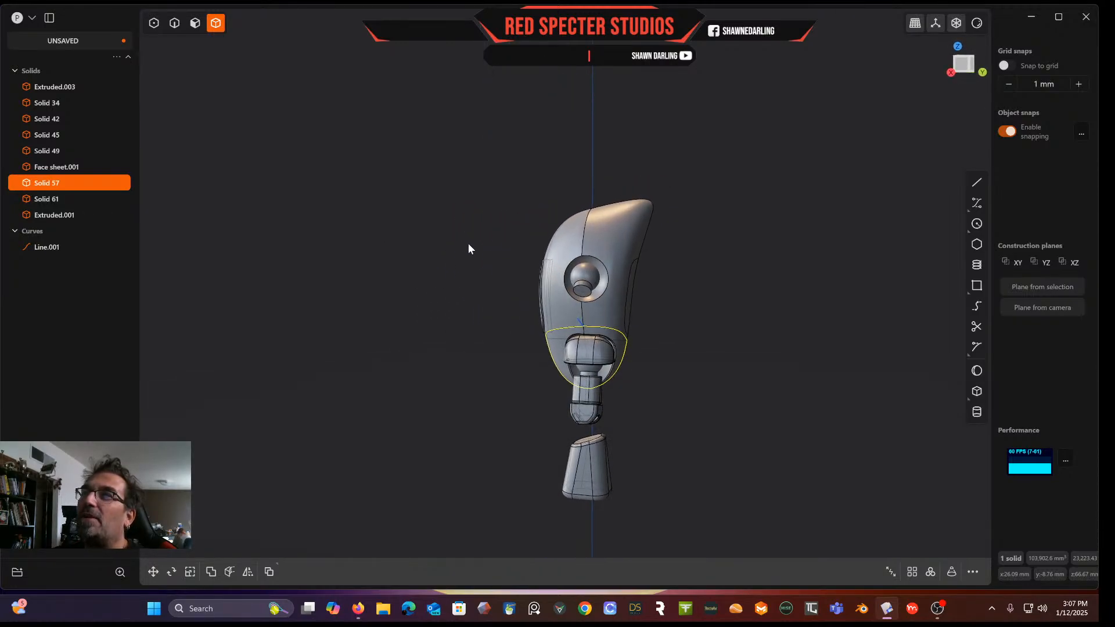
scroll(542, 254, "up", 5)
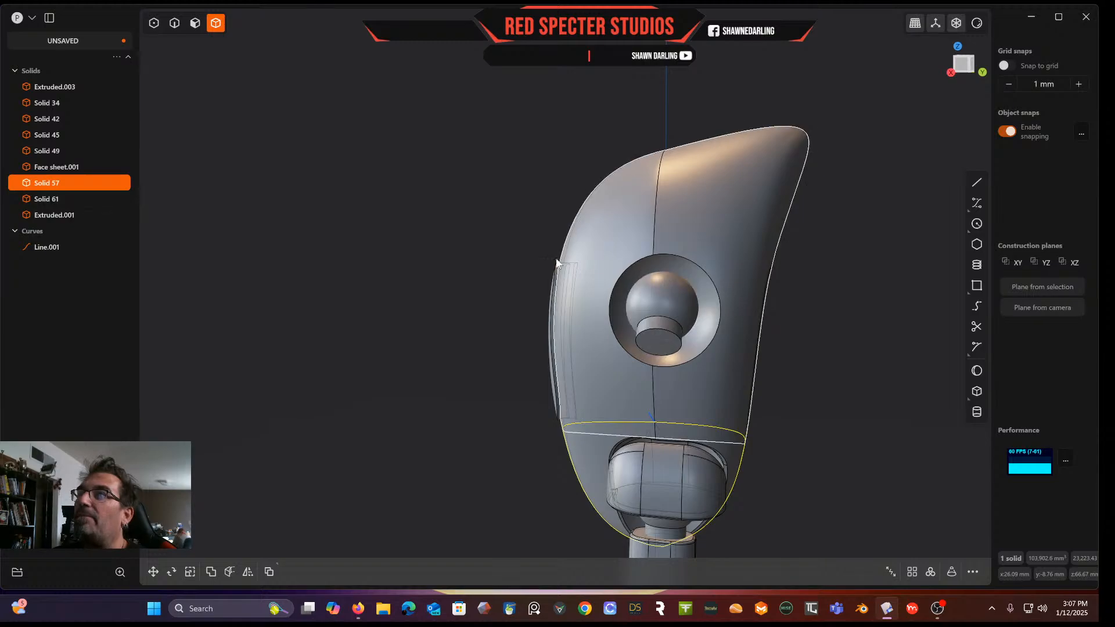
middle_click_drag(713, 195, 504, 288)
scroll(504, 289, "up", 4)
middle_click_drag(450, 322, 486, 280, "shift")
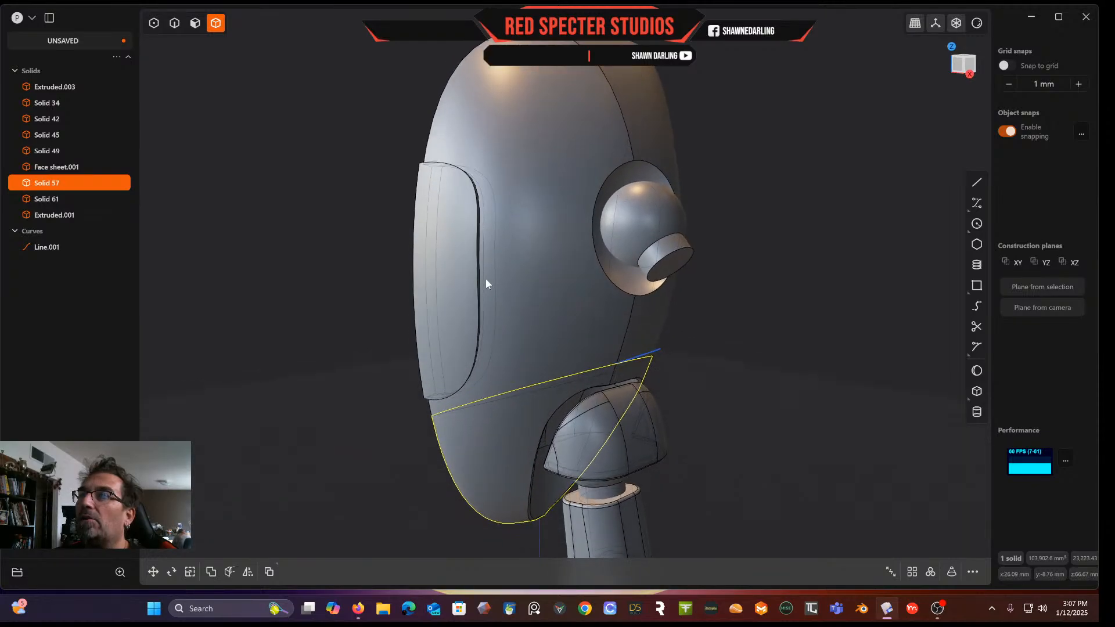
scroll(489, 274, "down", 3)
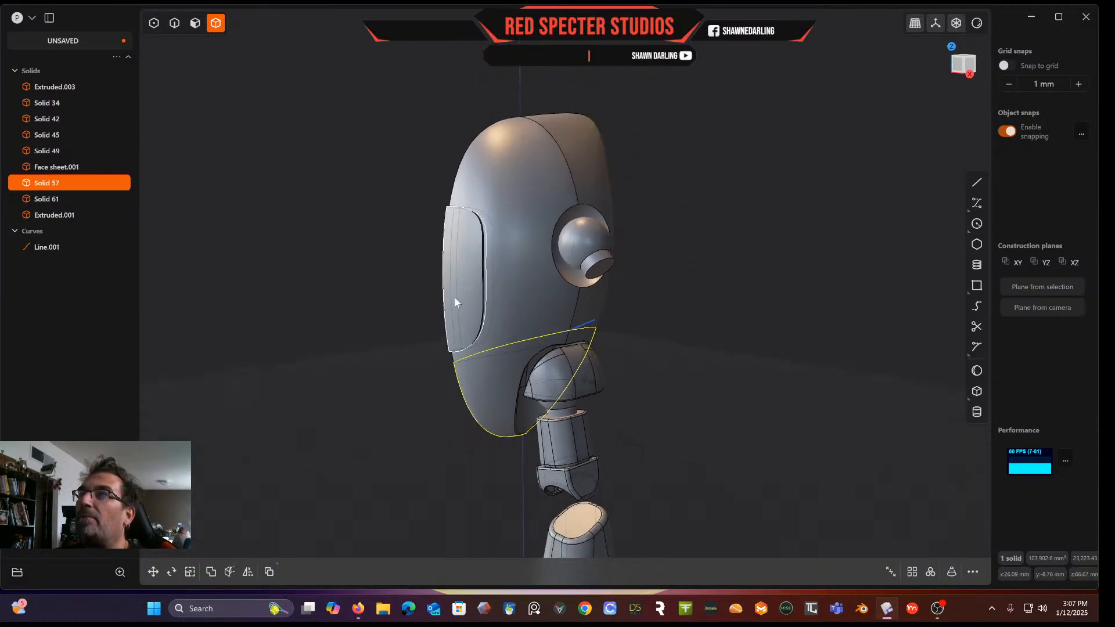
middle_click_drag(466, 308, 470, 212, "shift")
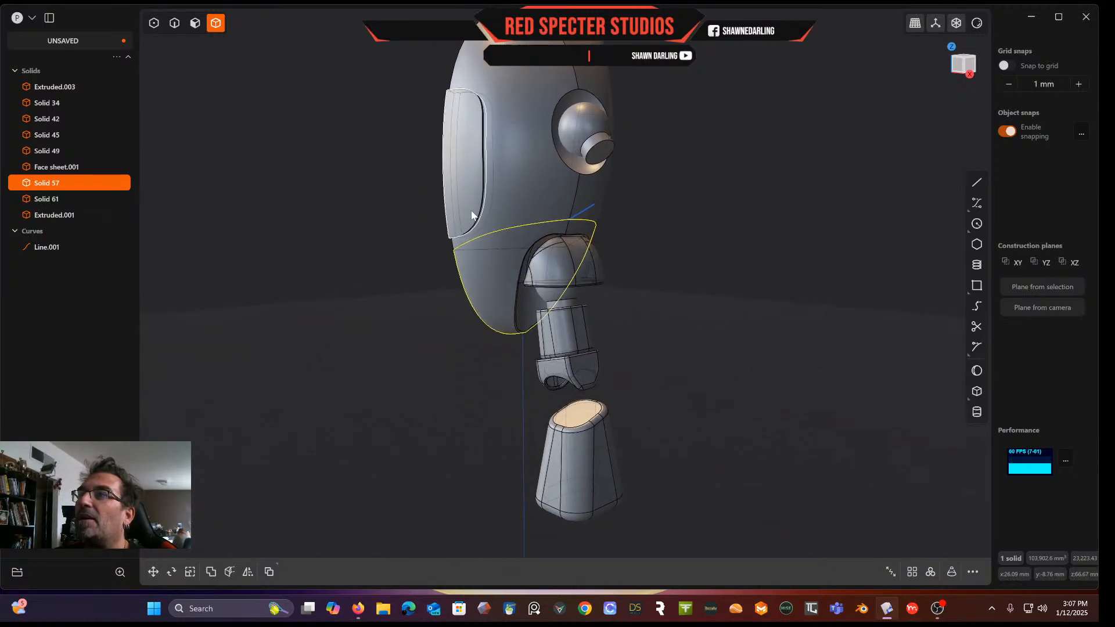
Draw a circle of about 8.9 mm radius centred on the front face of the lower neck segment
left_click(973, 66)
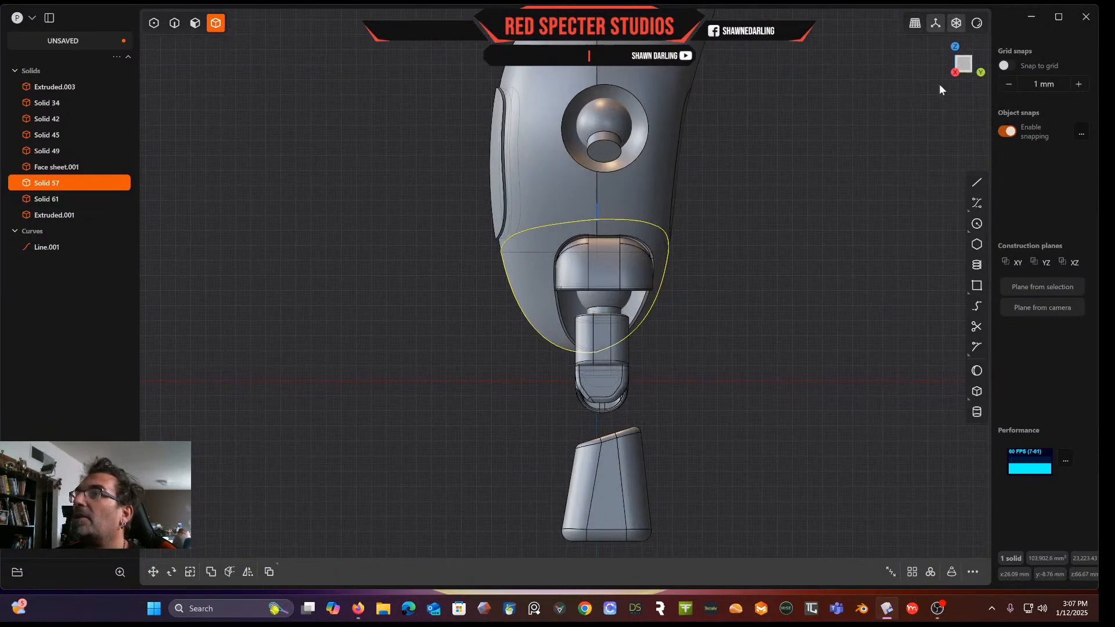
scroll(619, 434, "up", 5)
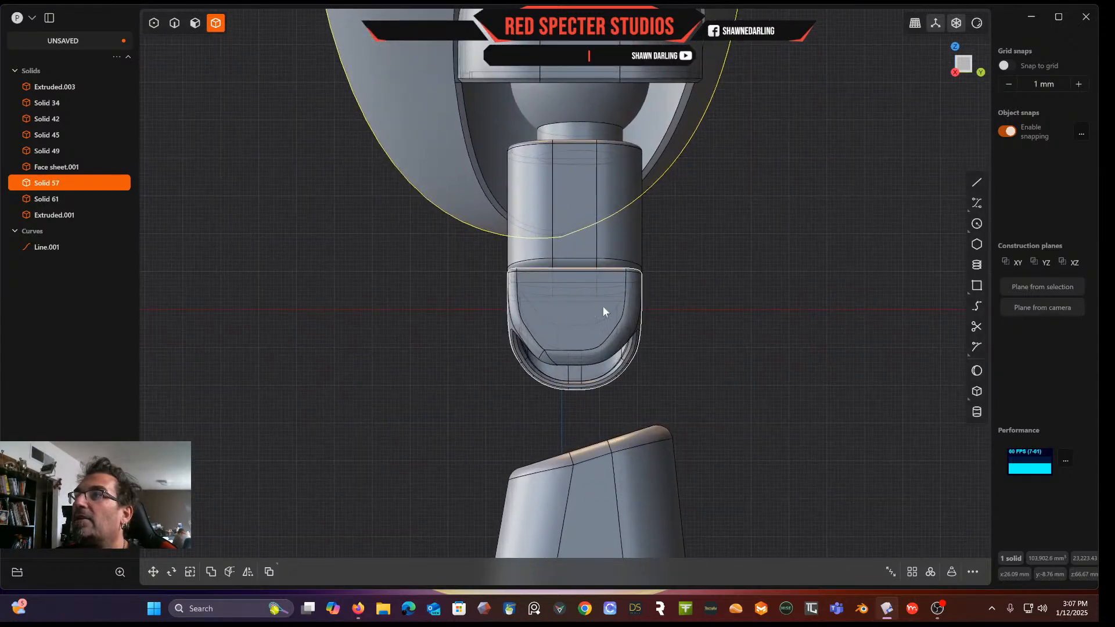
left_click(195, 24)
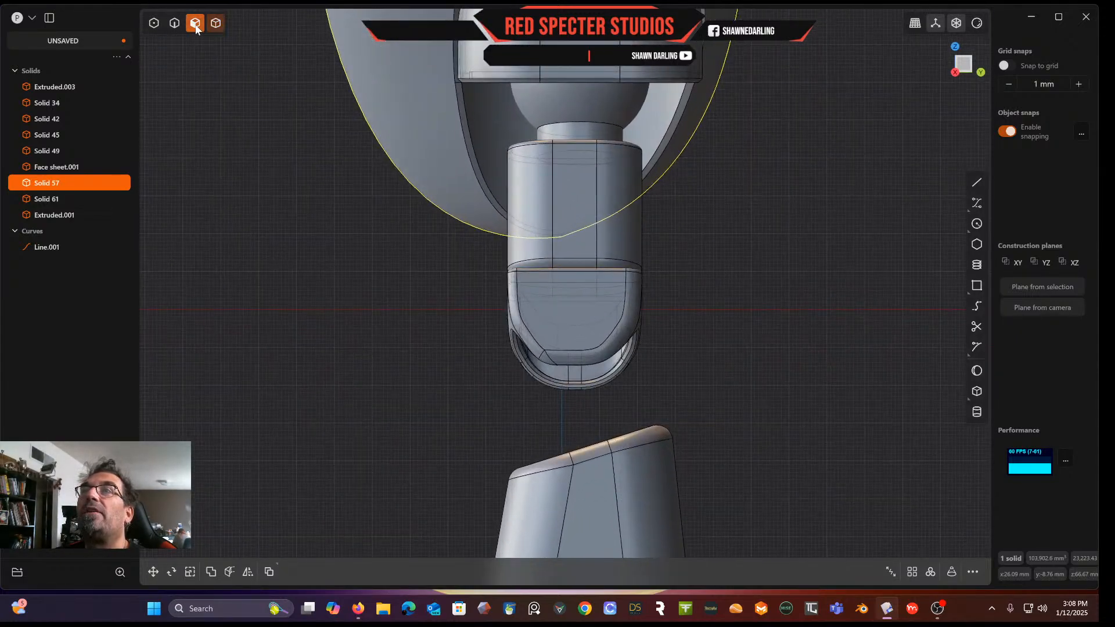
left_click(578, 312)
key("space")
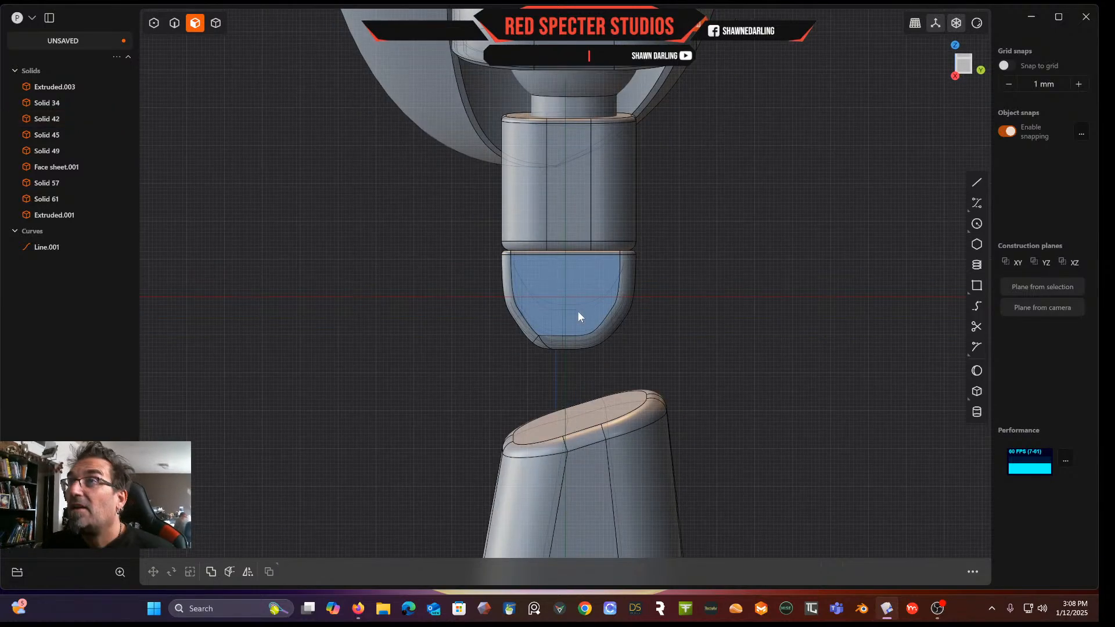
scroll(579, 300, "up", 4)
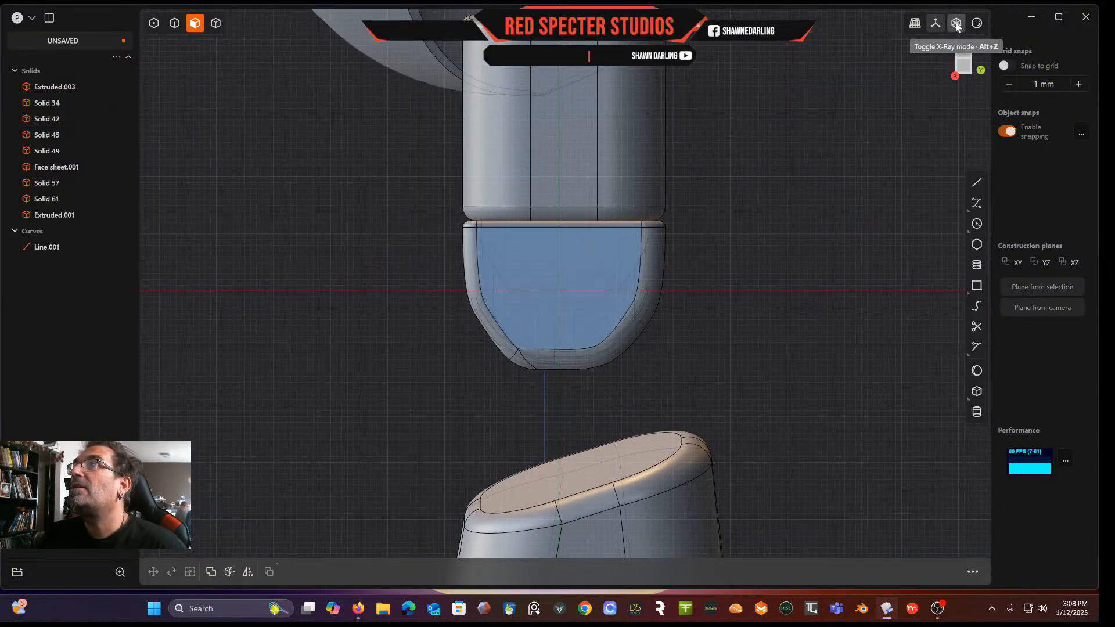
scroll(602, 285, "up", 2)
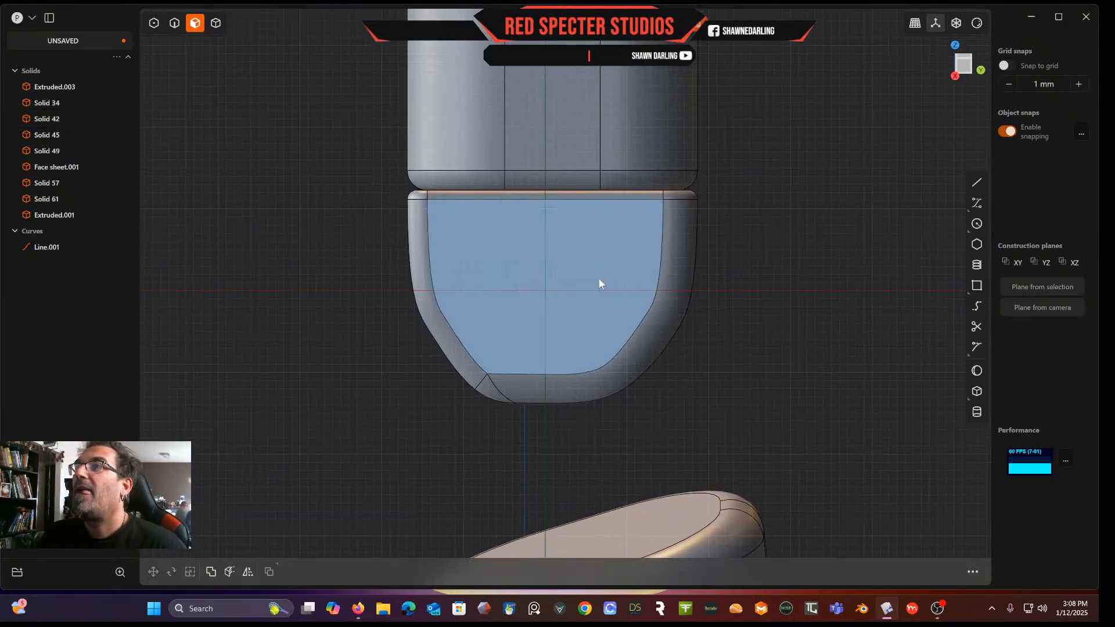
left_click(977, 224)
left_click(551, 291)
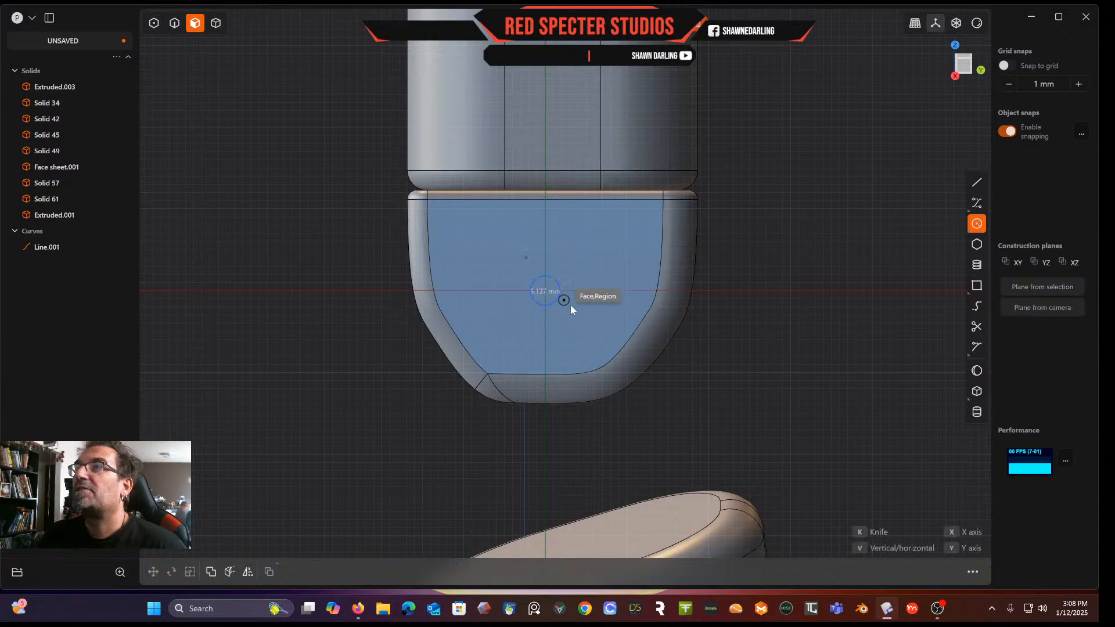
left_click(603, 334)
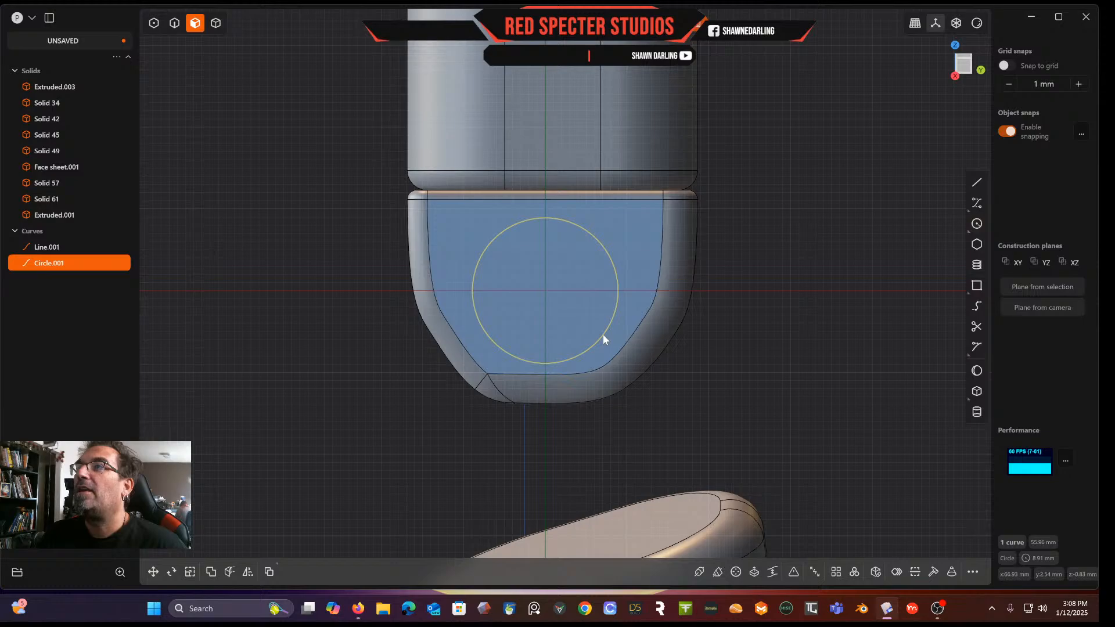
Extrude the circle region outward about 3.62 mm to form a raised disk
middle_click_drag(530, 304, 605, 281)
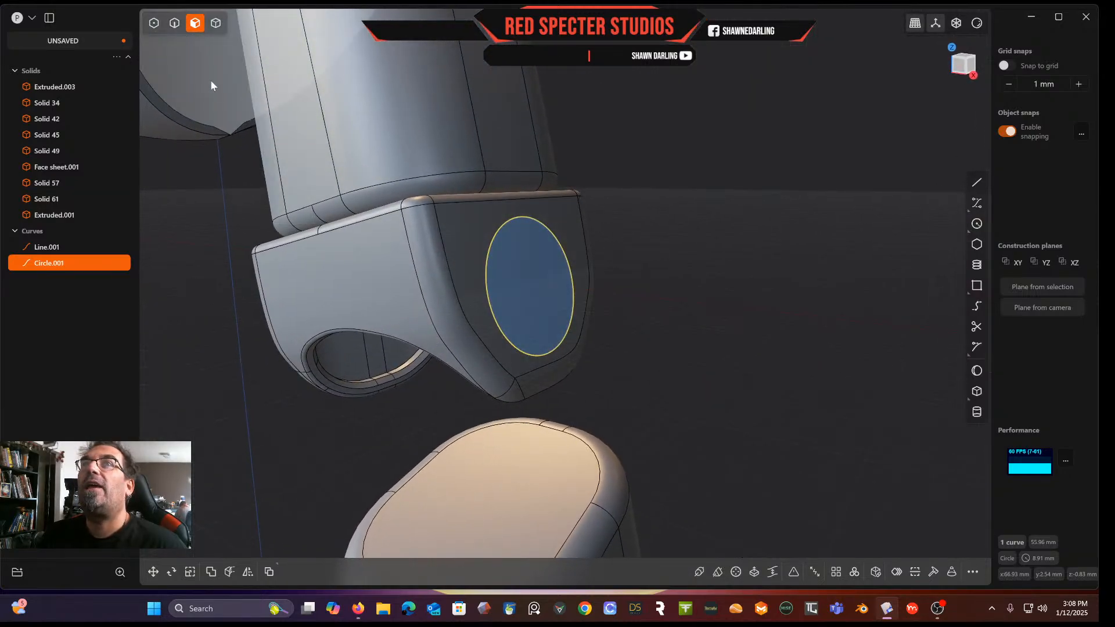
left_click(215, 28)
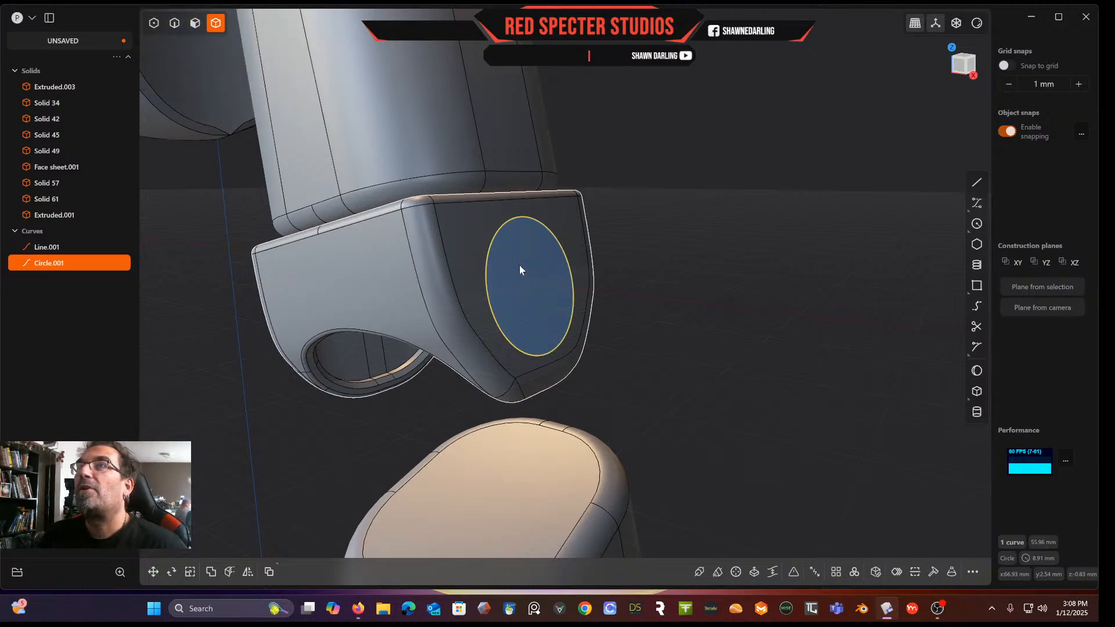
left_click(692, 252)
left_click(195, 23)
left_click(532, 278)
key("e")
left_click_drag(572, 273, 601, 274)
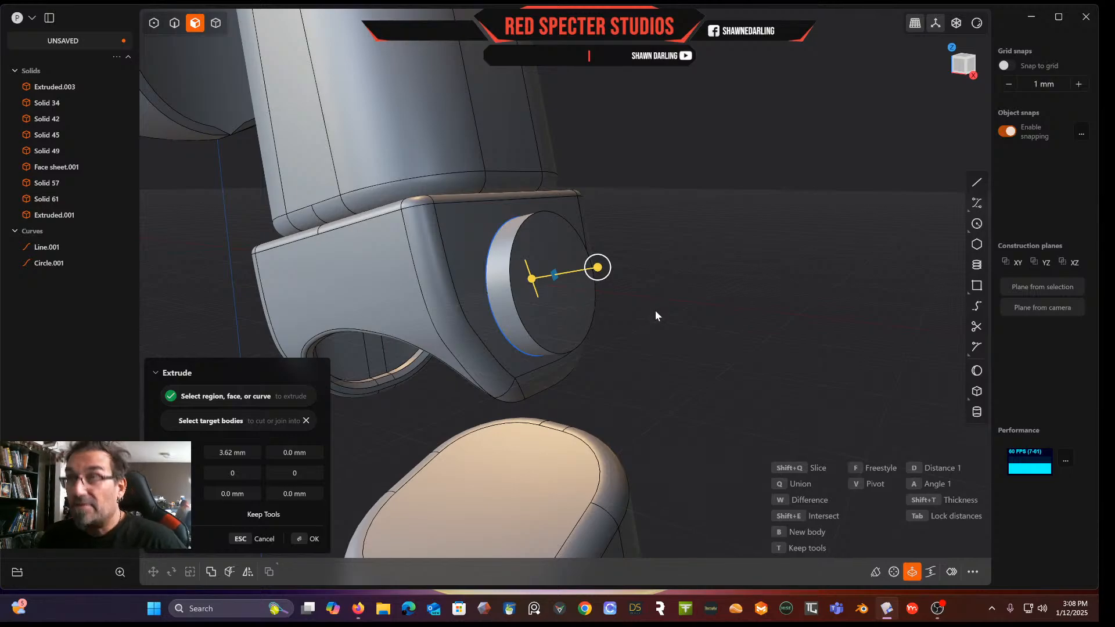
key("Return")
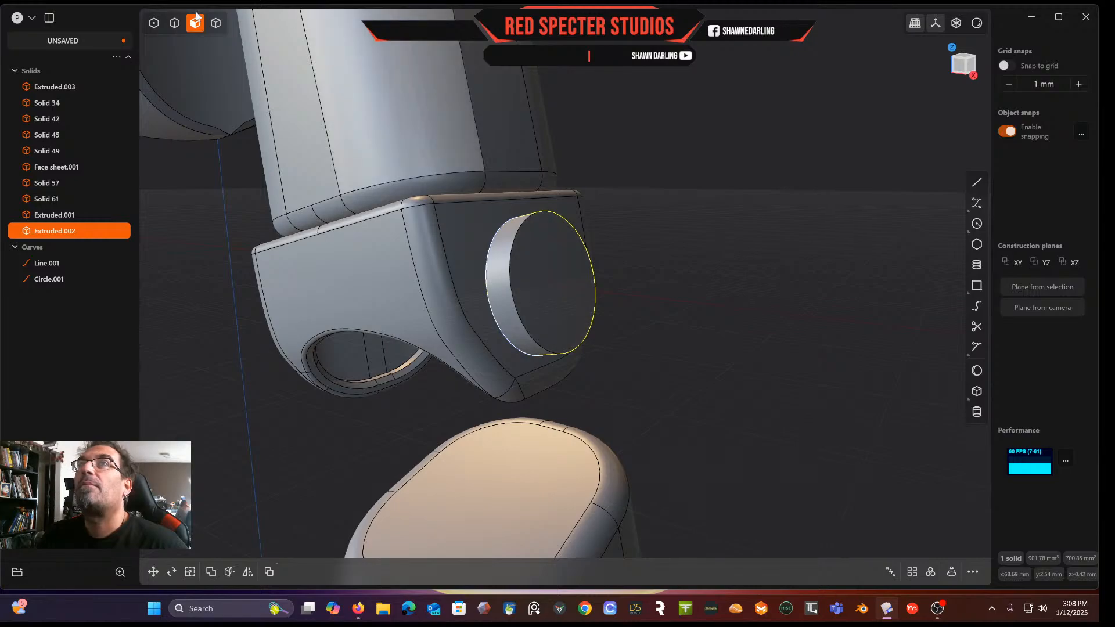
Try to fillet the raised disk's rim edge by about 1.3 mm
left_click(222, 24)
left_click(632, 222)
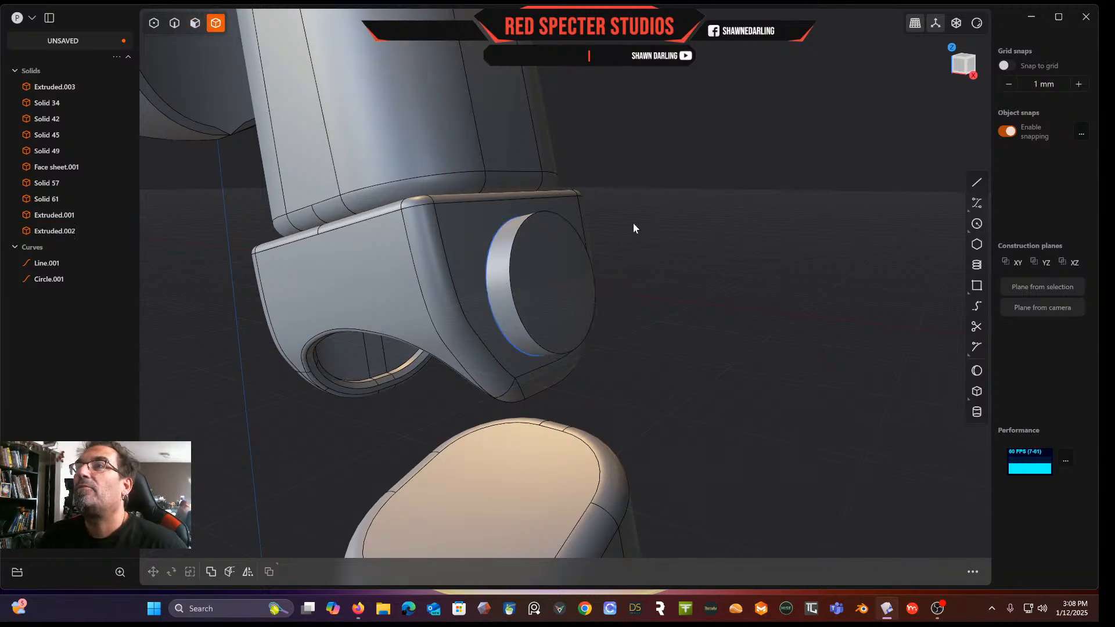
left_click(553, 277)
mouse_move(553, 277)
middle_mouse_down()
mouse_move(548, 257)
mouse_move(555, 273)
middle_mouse_up()
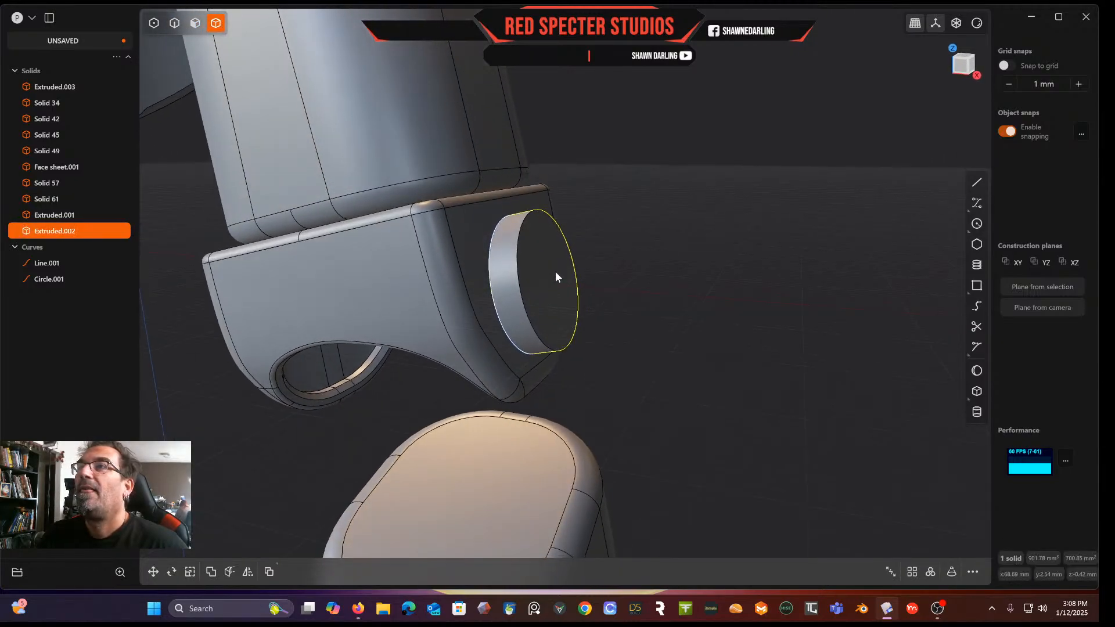
left_click(174, 23)
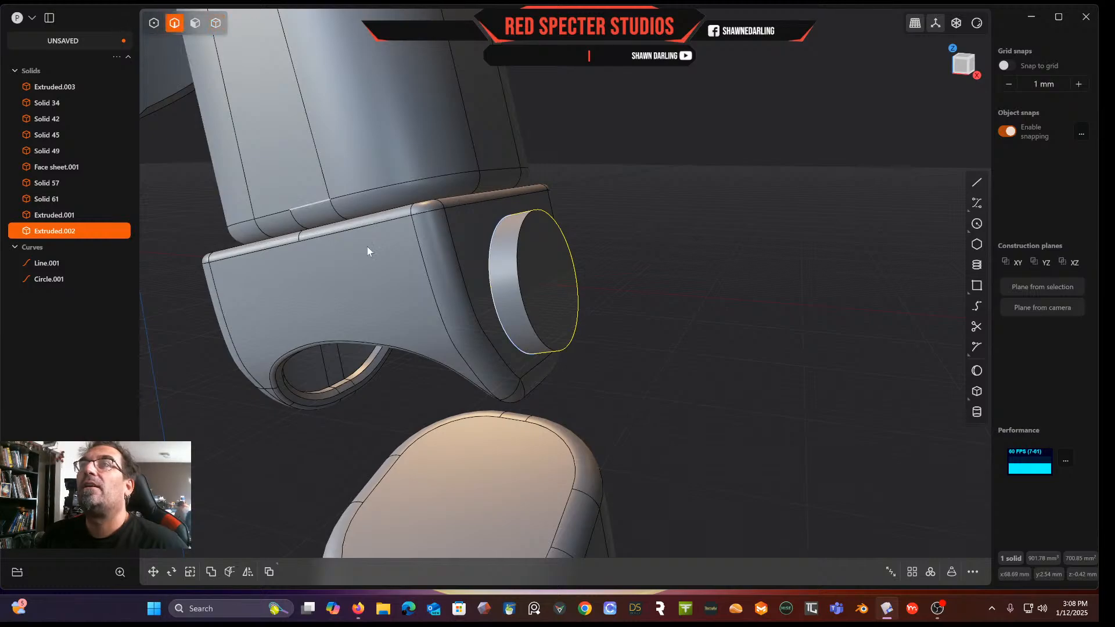
scroll(517, 273, "up", 3)
left_click(517, 266)
key("f")
left_click_drag(515, 266, 513, 270)
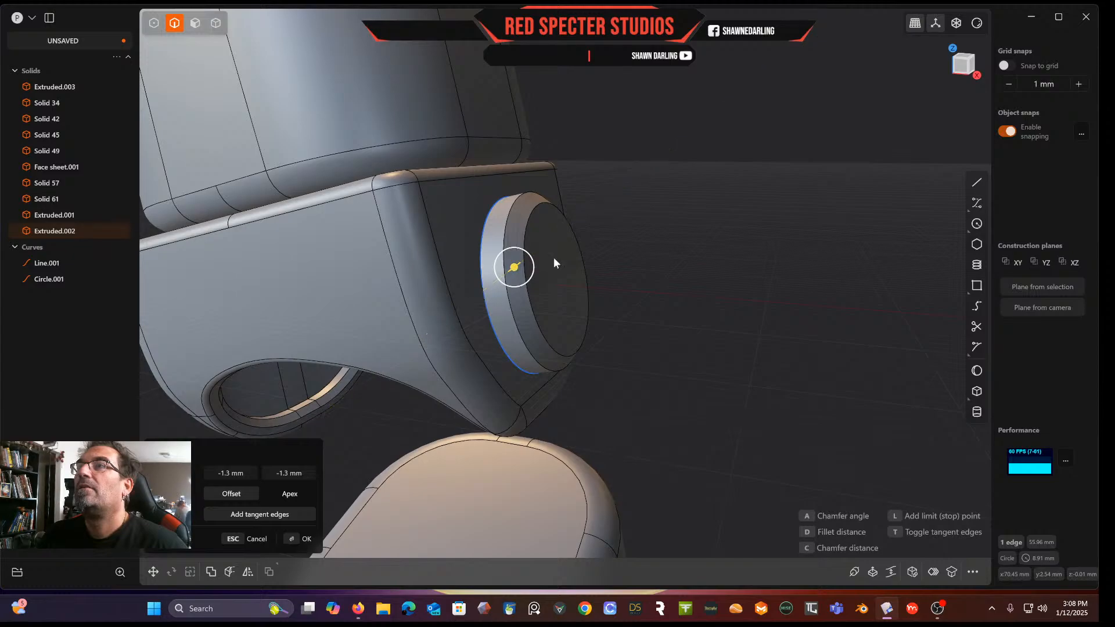
left_click(668, 239)
Delete the leftover Line.001 and Circle.001 curves
left_click(47, 263)
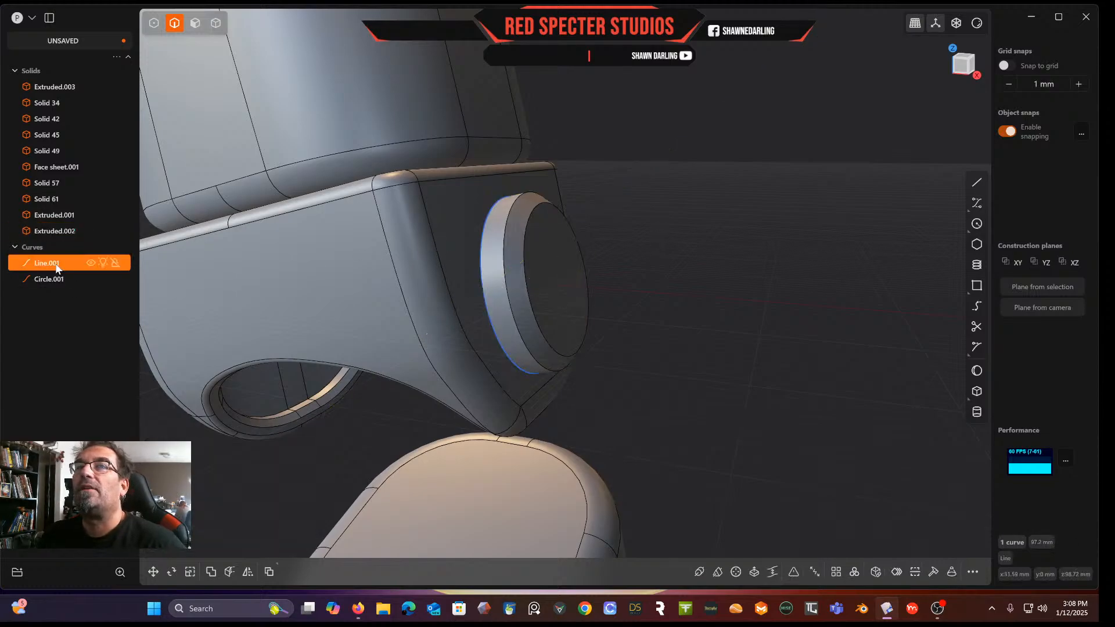
left_click(57, 283, "shift")
key("Delete")
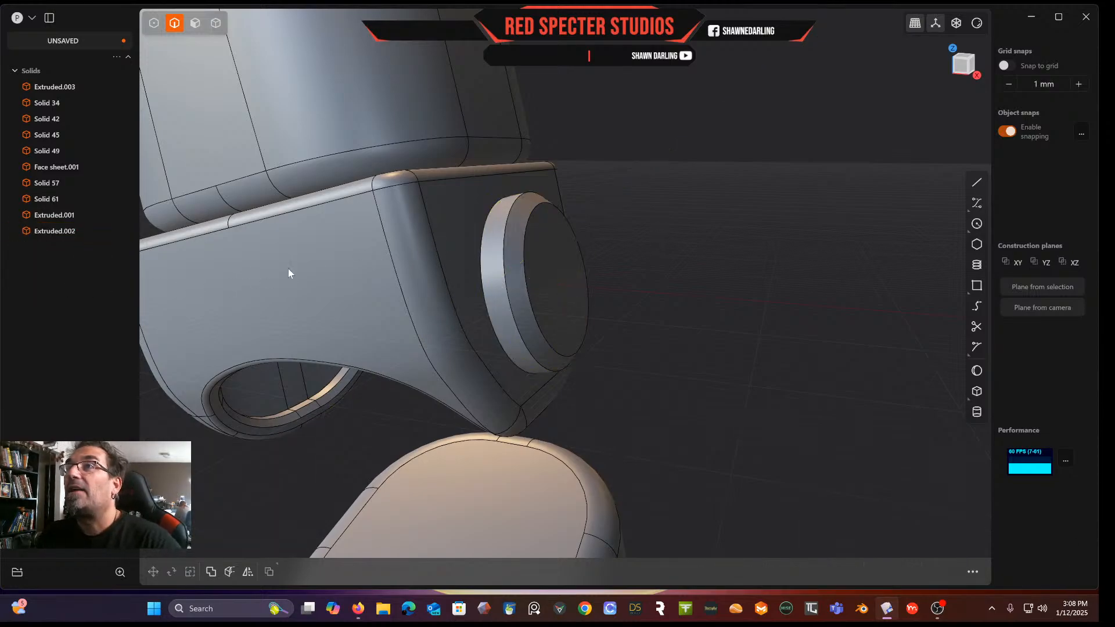
Fillet the raised disk's outer rim edge
left_click(482, 265)
key("f")
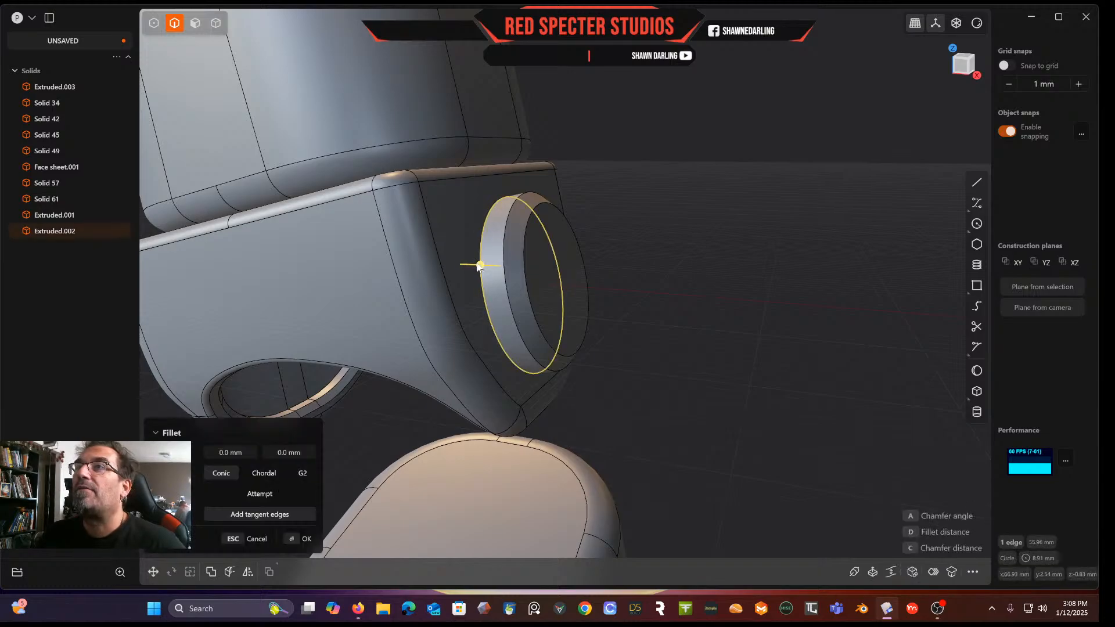
left_click(483, 267)
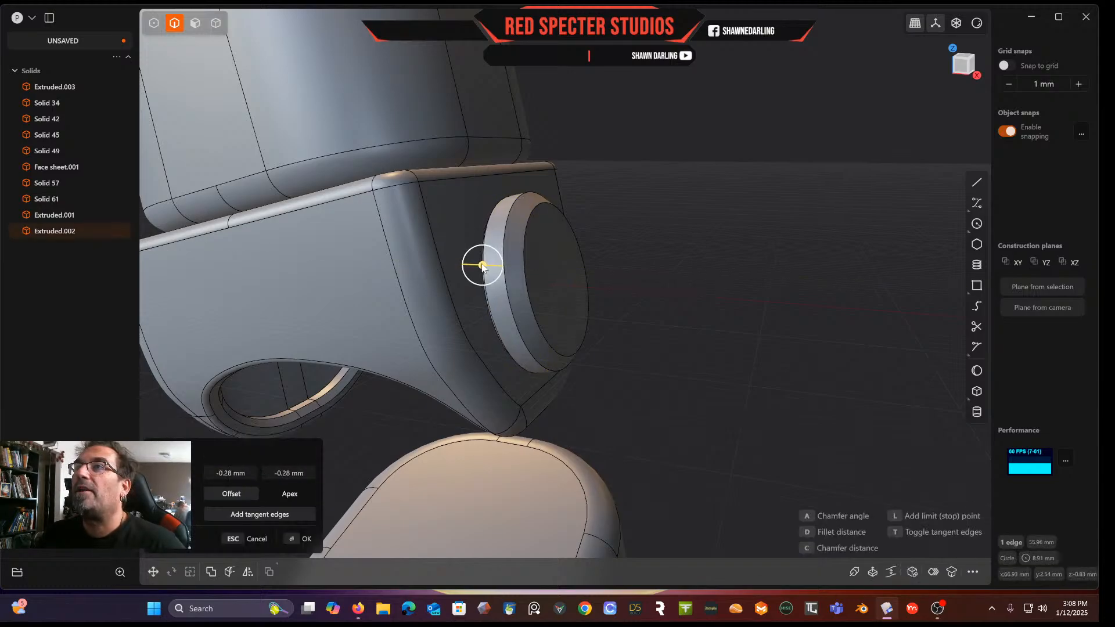
middle_click_drag(642, 235, 601, 246)
scroll(708, 218, "down", 1)
scroll(708, 219, "up", 2)
key("Return")
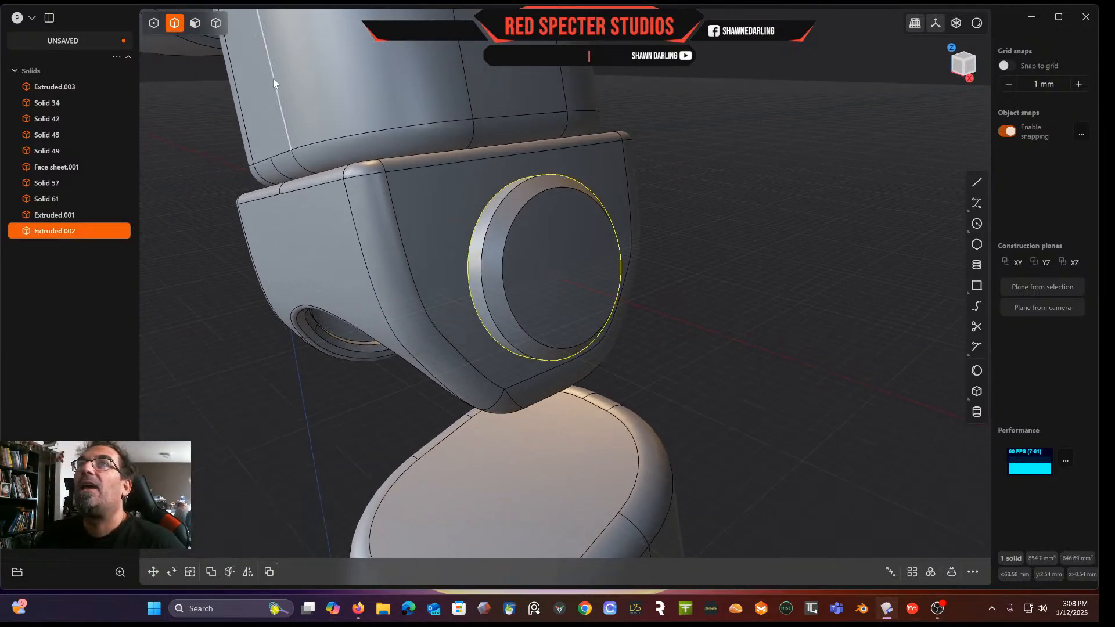
Offset the disk's front rim edge inward to create a concentric inner circle on its face
left_click(533, 199)
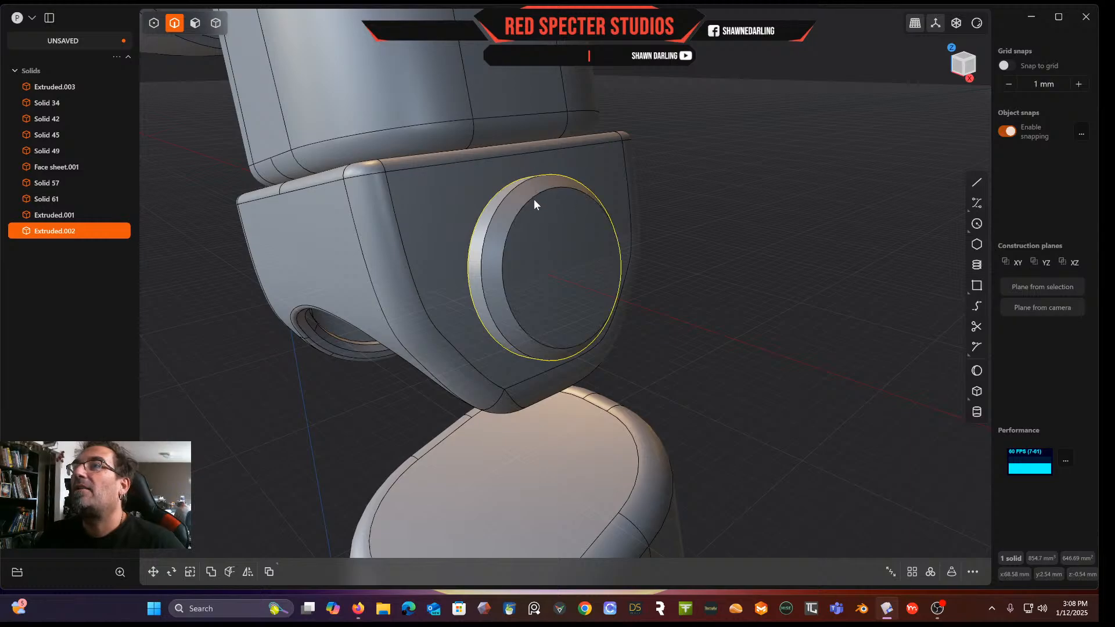
key("f")
left_click(932, 573)
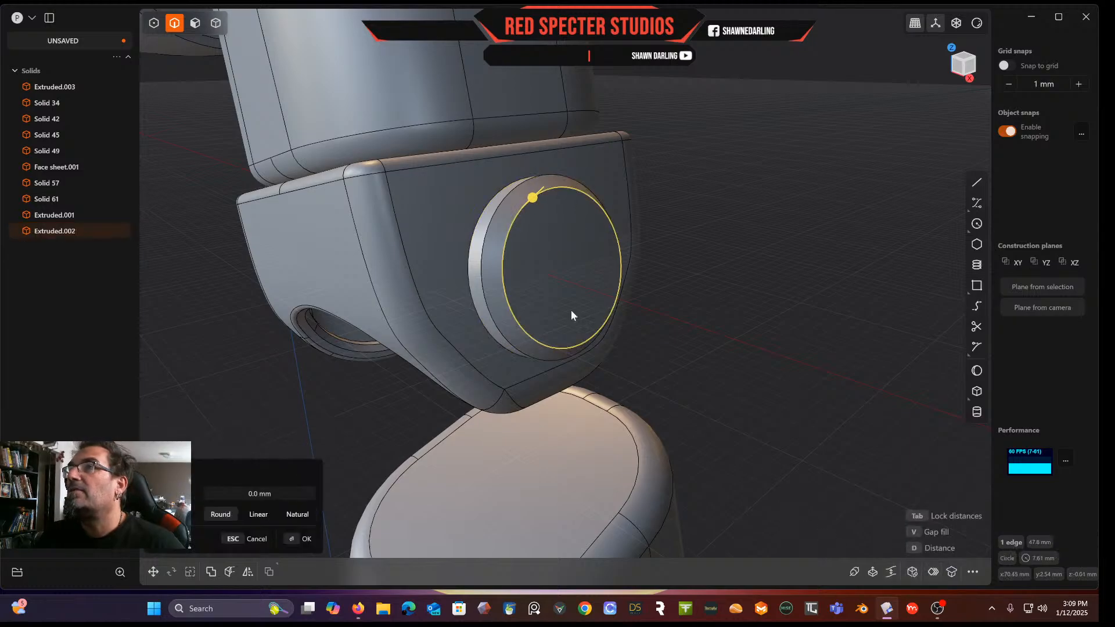
left_click_drag(533, 200, 537, 192)
key("Return")
middle_click_drag(752, 224, 694, 238)
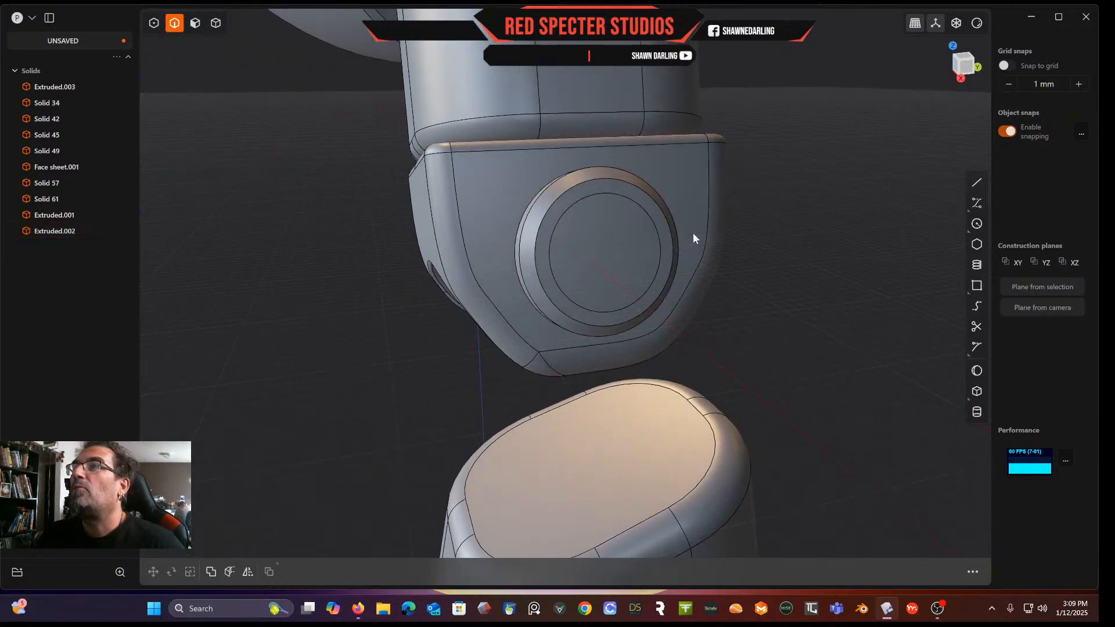
scroll(677, 232, "up", 2)
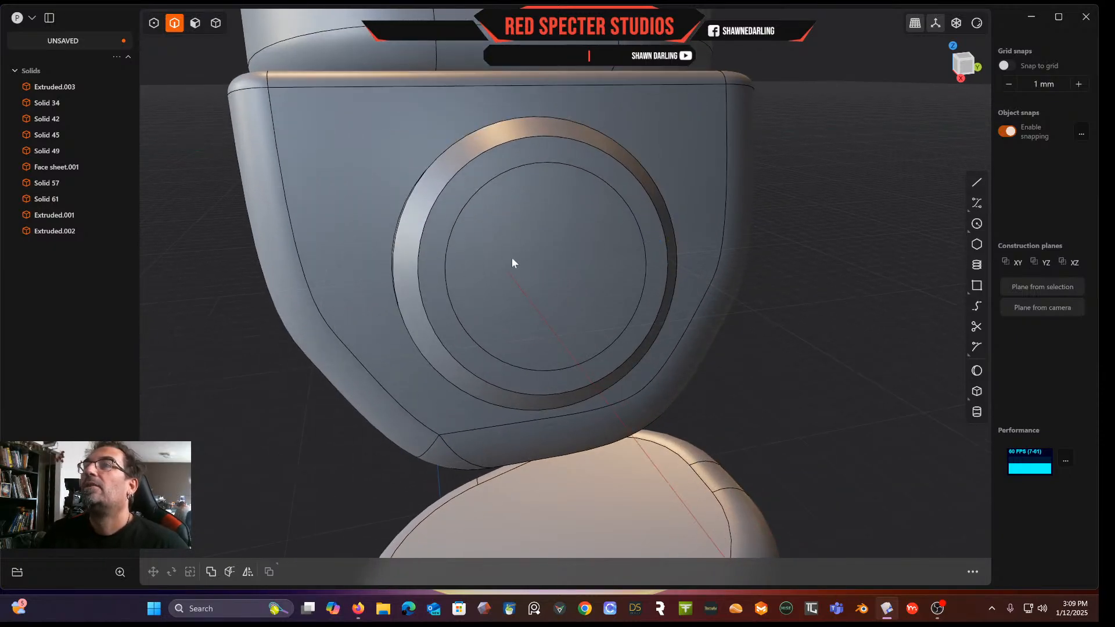
scroll(535, 268, "up", 3)
middle_click_drag(536, 265, 536, 266)
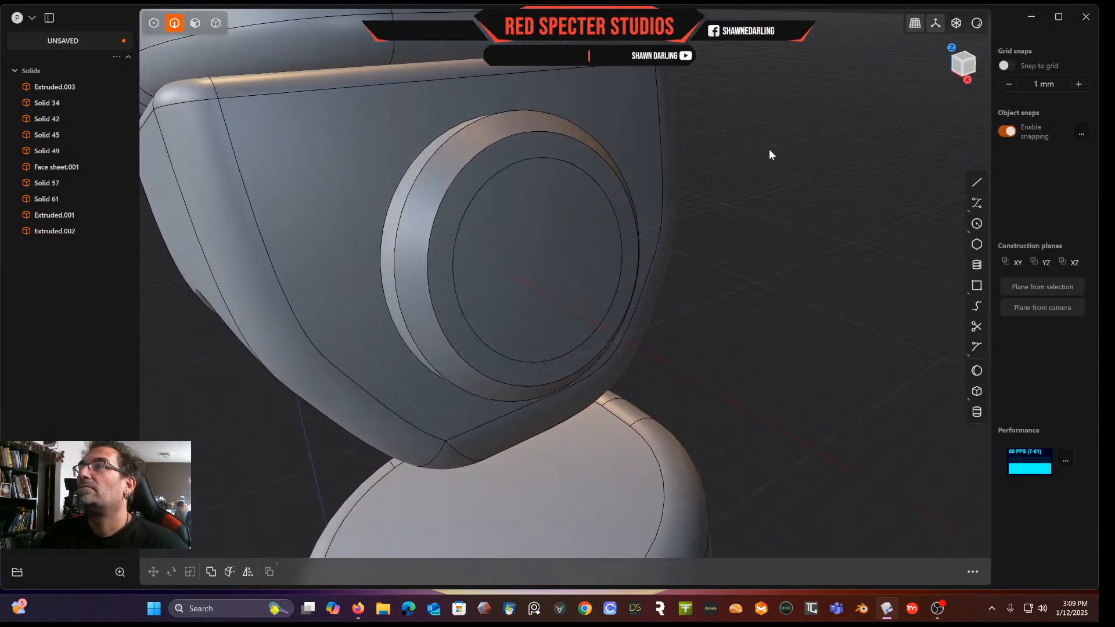
left_click(976, 184)
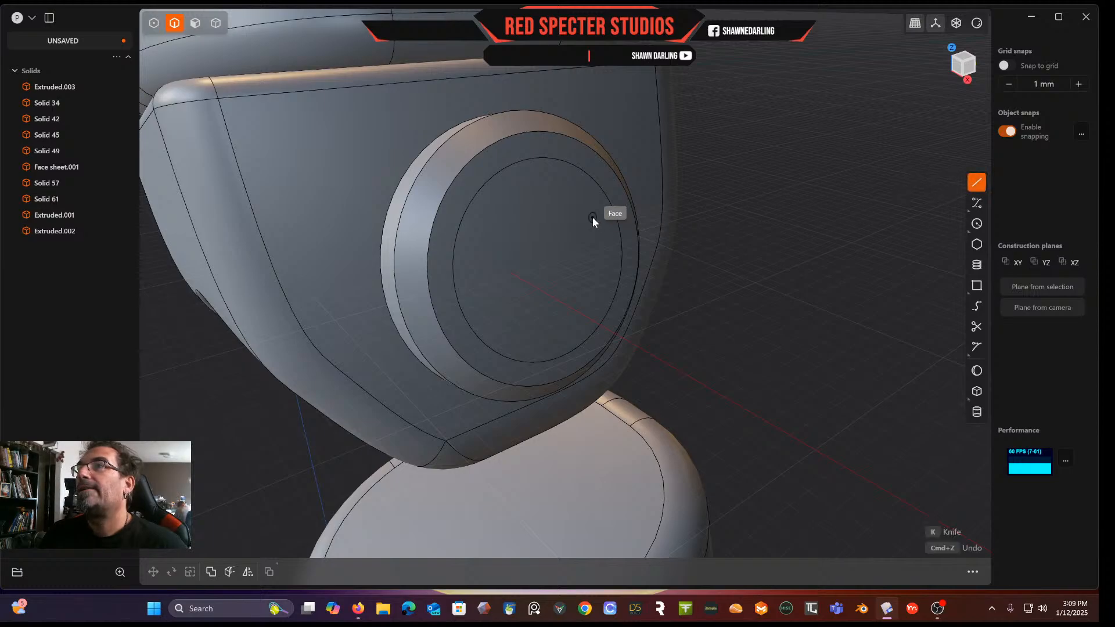
left_click(548, 266)
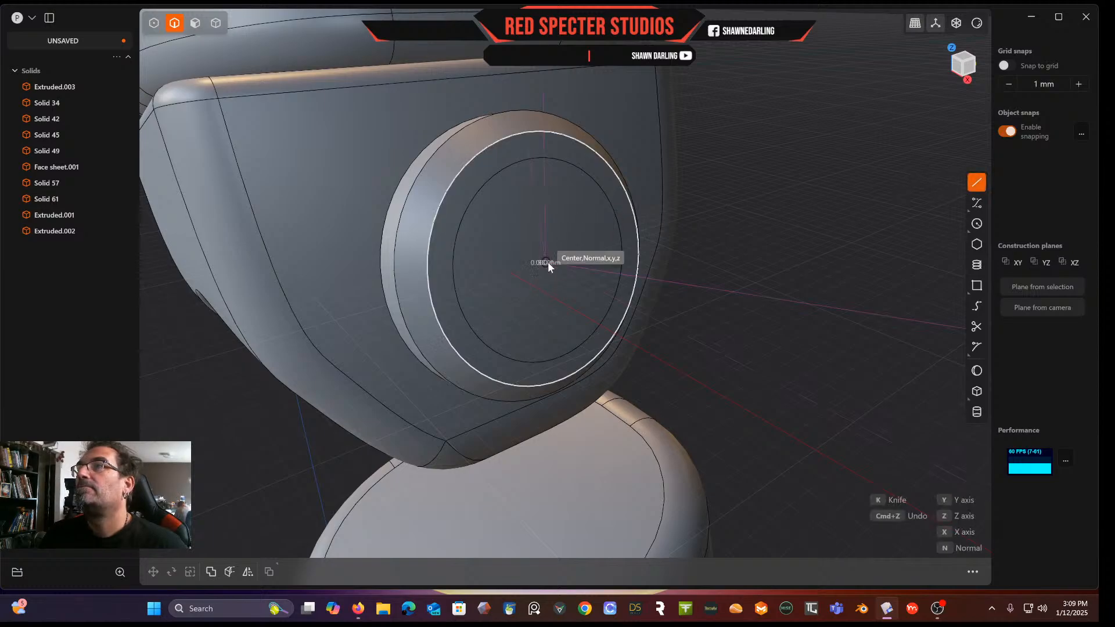
left_click(588, 172)
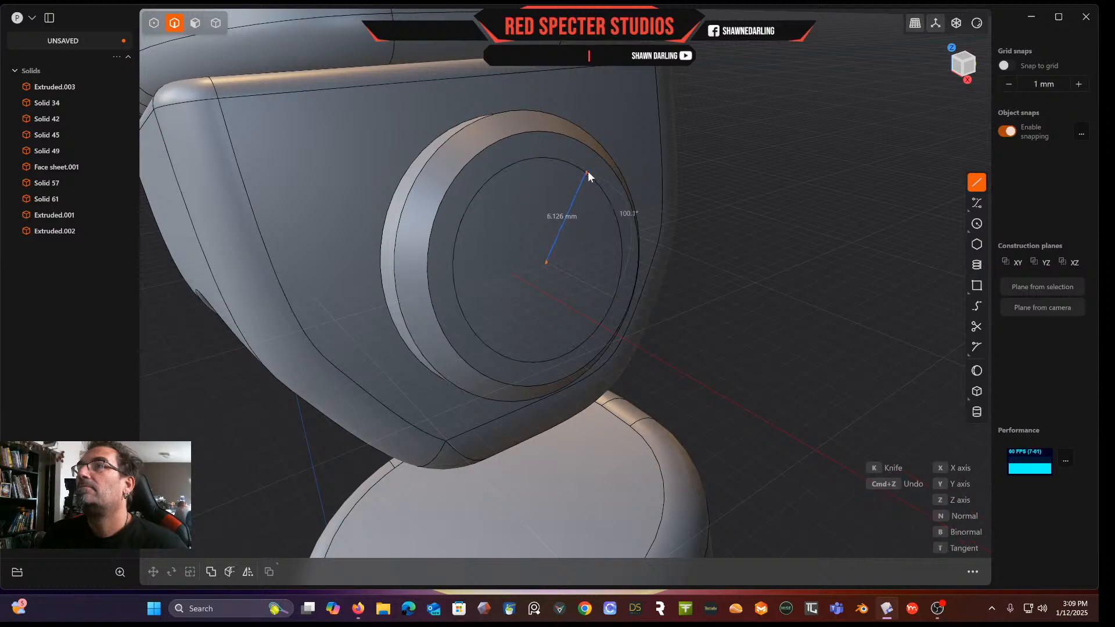
right_click(546, 266)
left_click(977, 184)
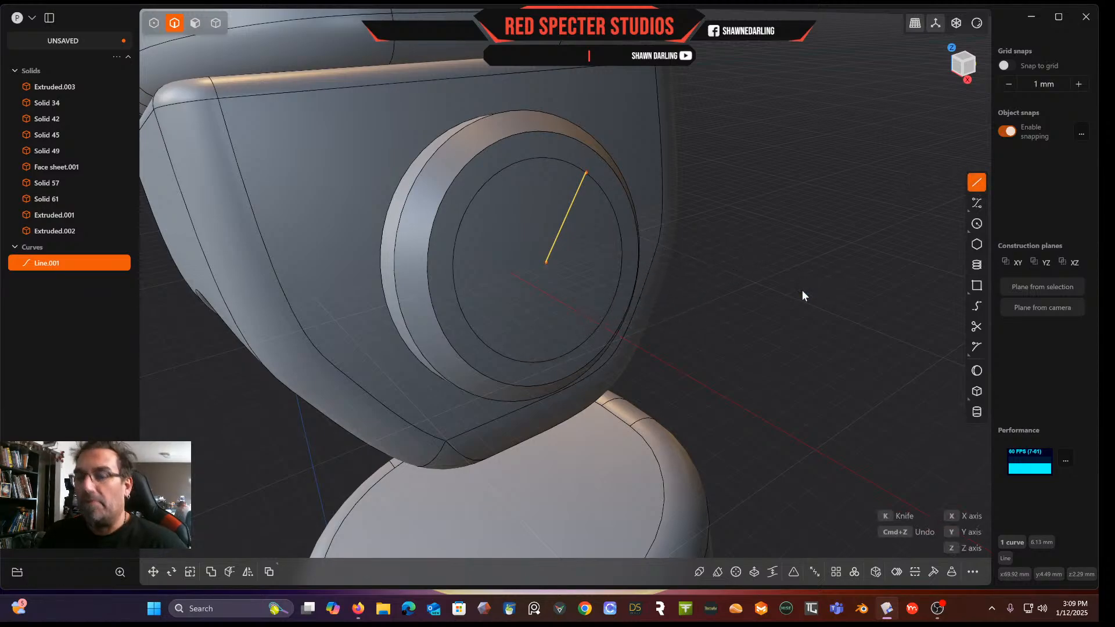
key("Escape")
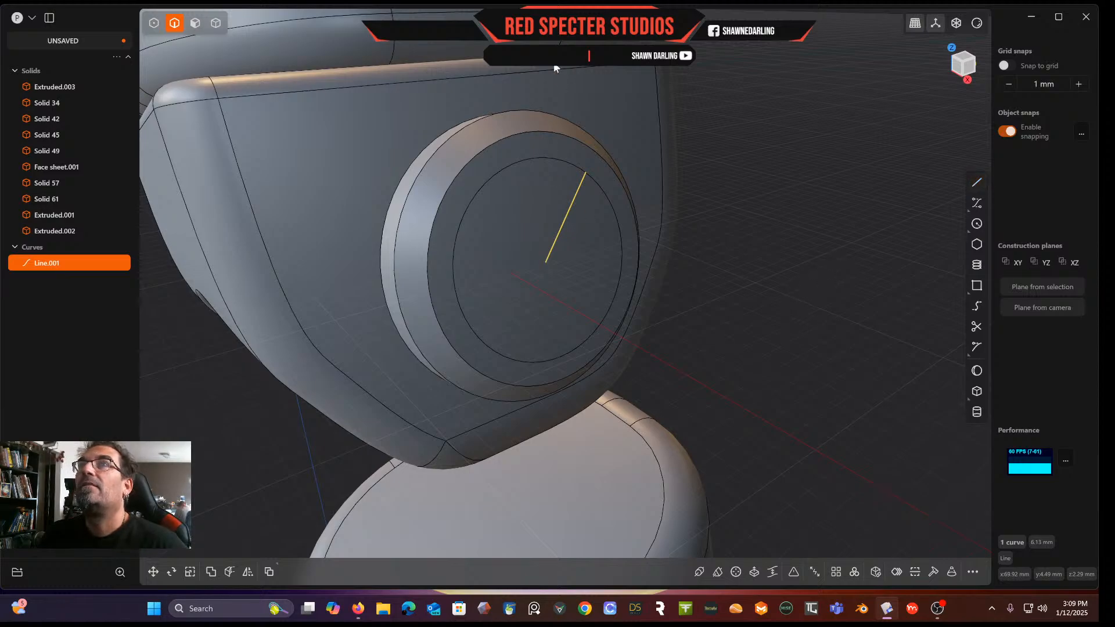
key("Delete")
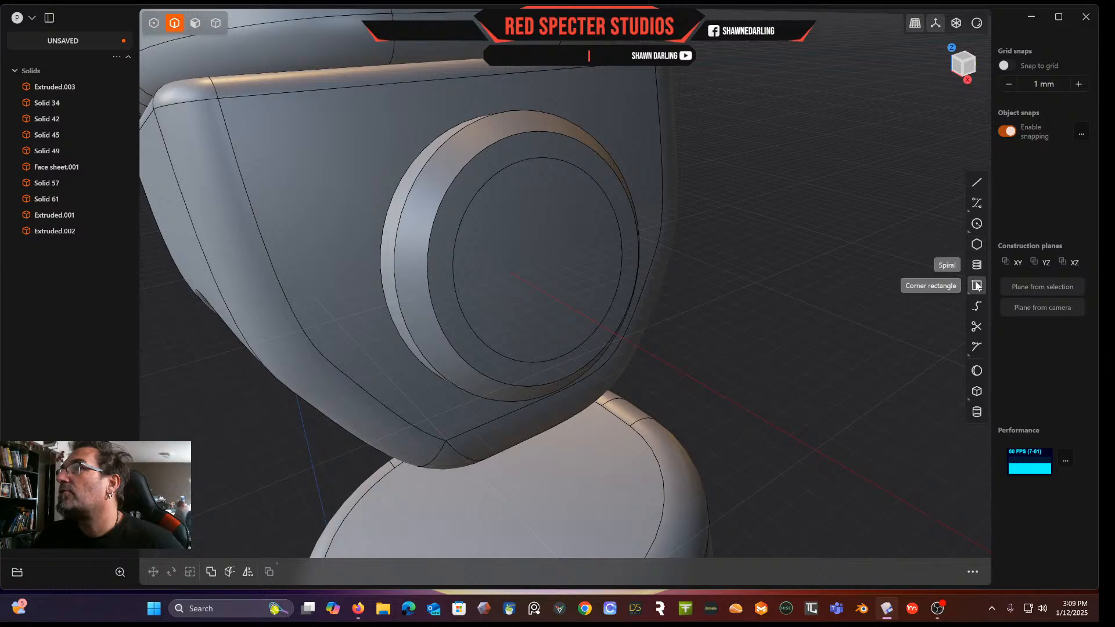
Draw a corner rectangle about 2.1 by 12.1 mm spanning the inner circle on the disk face
left_click(954, 284)
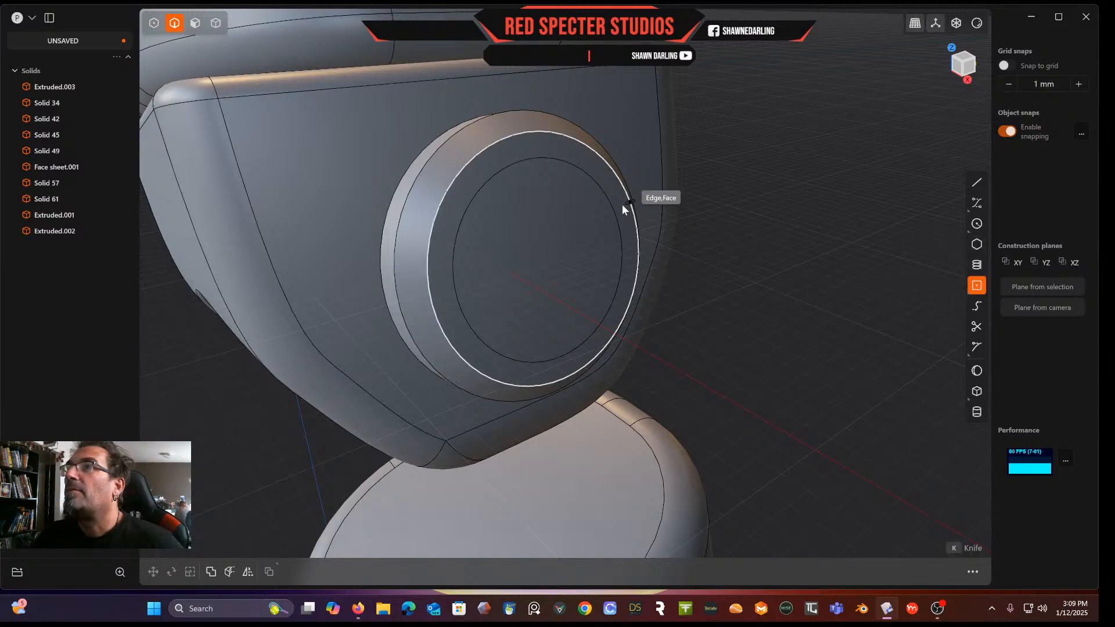
left_click(545, 263)
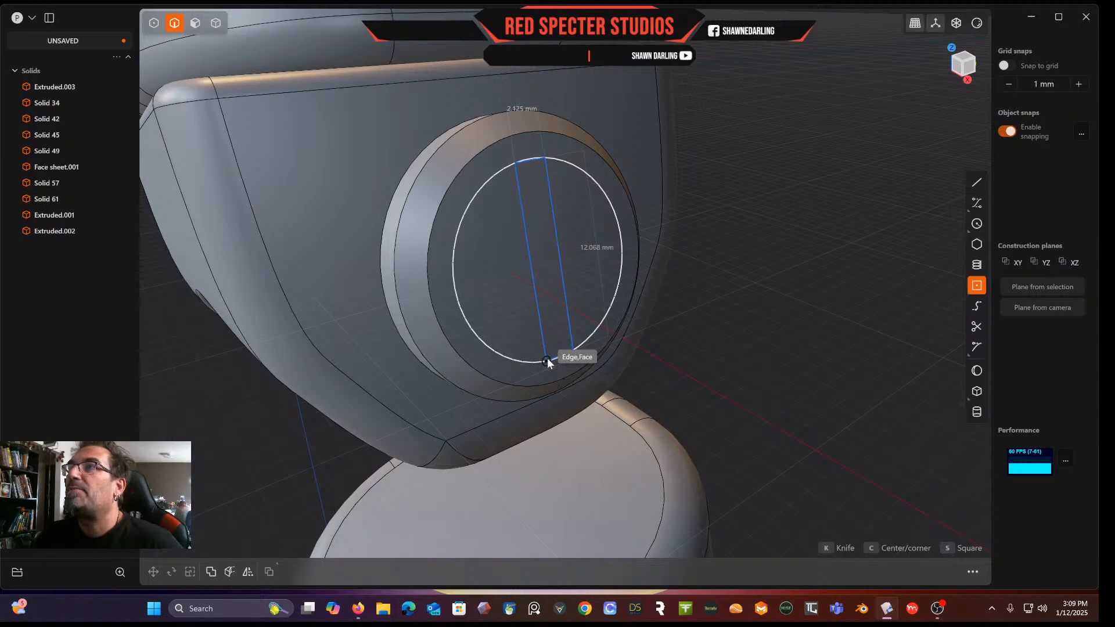
left_click(547, 358)
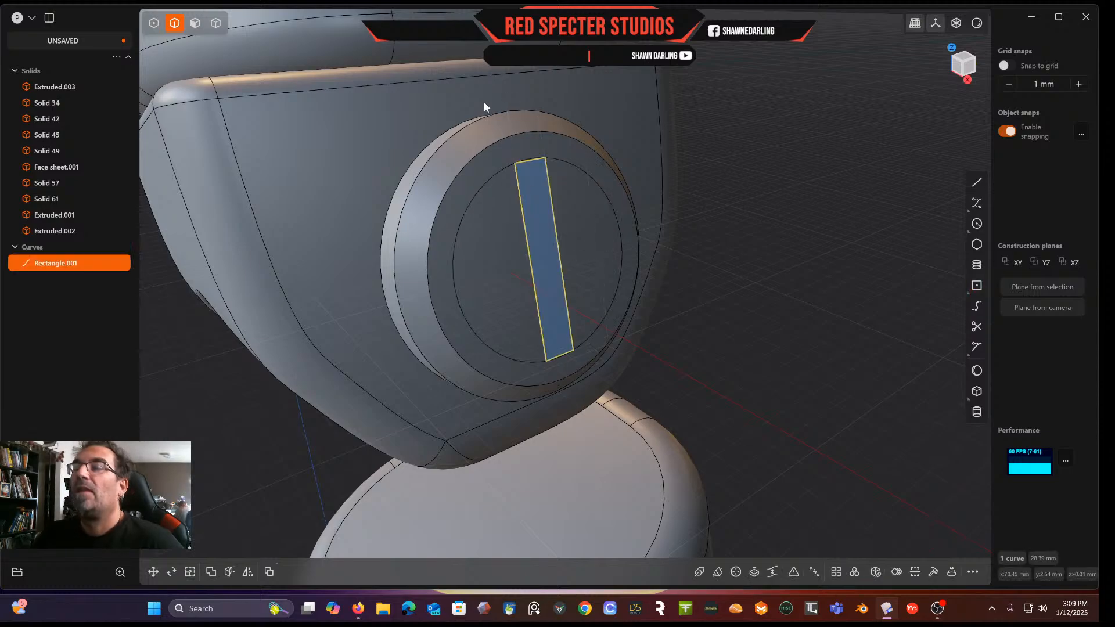
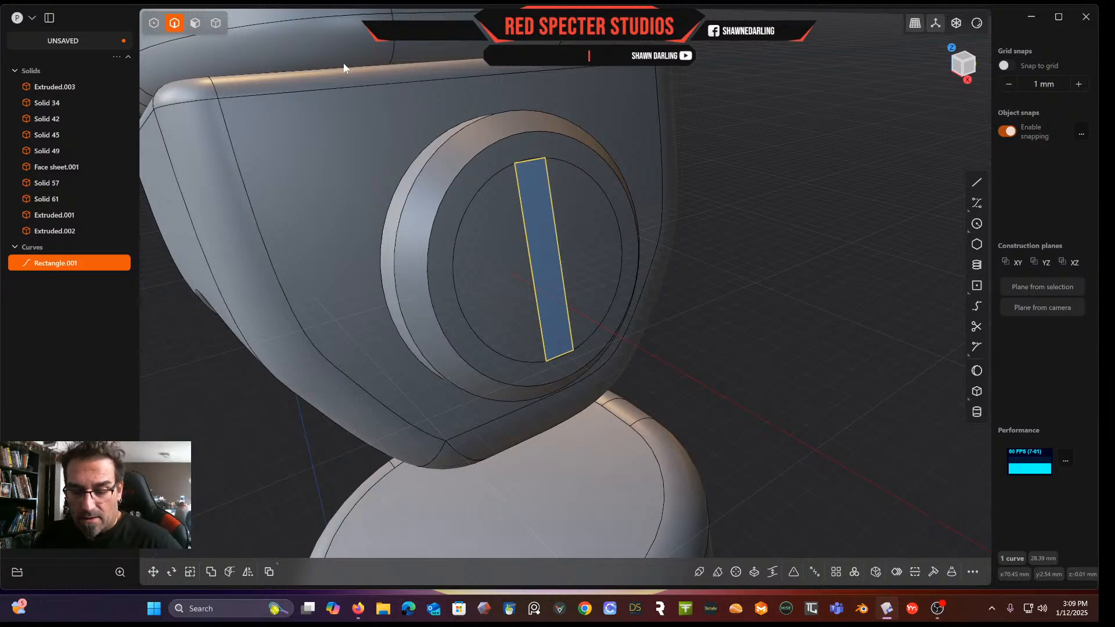
key("r")
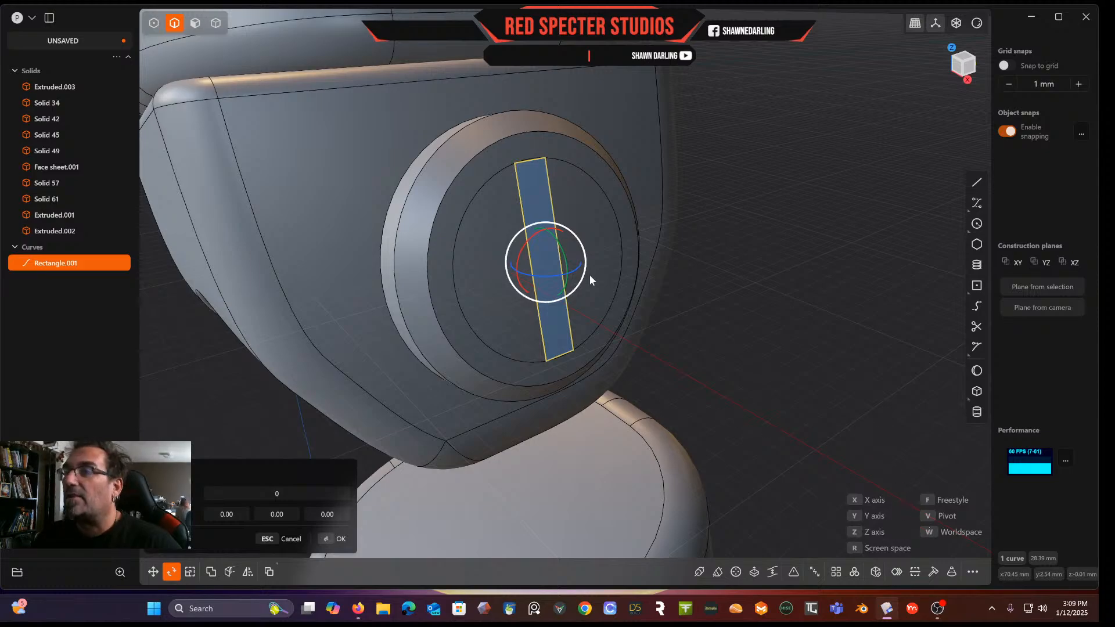
key("f")
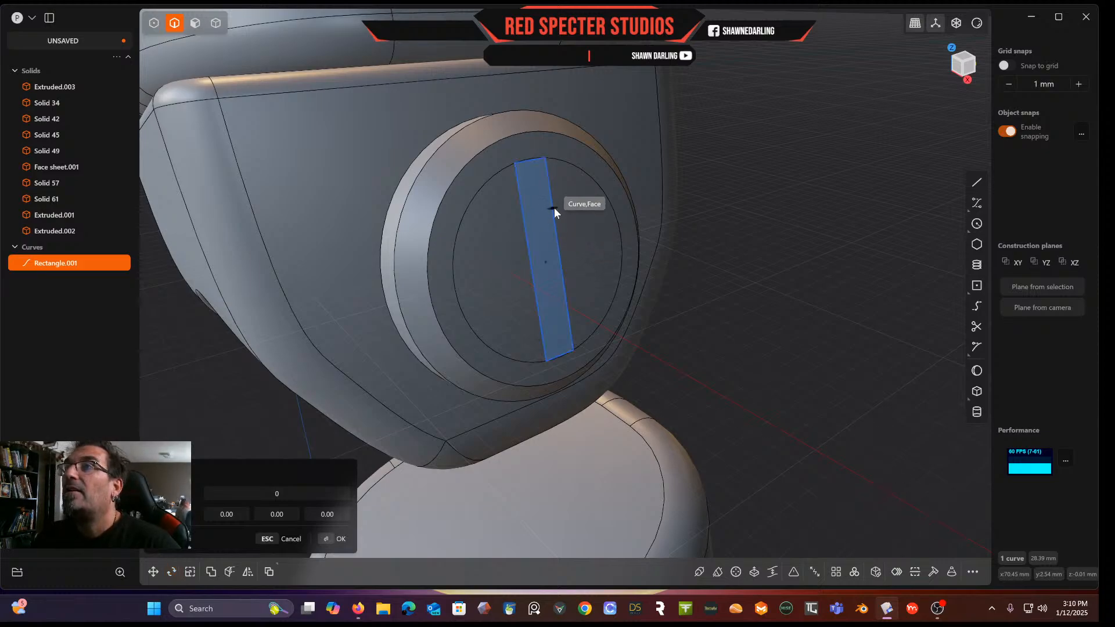
left_click(546, 264)
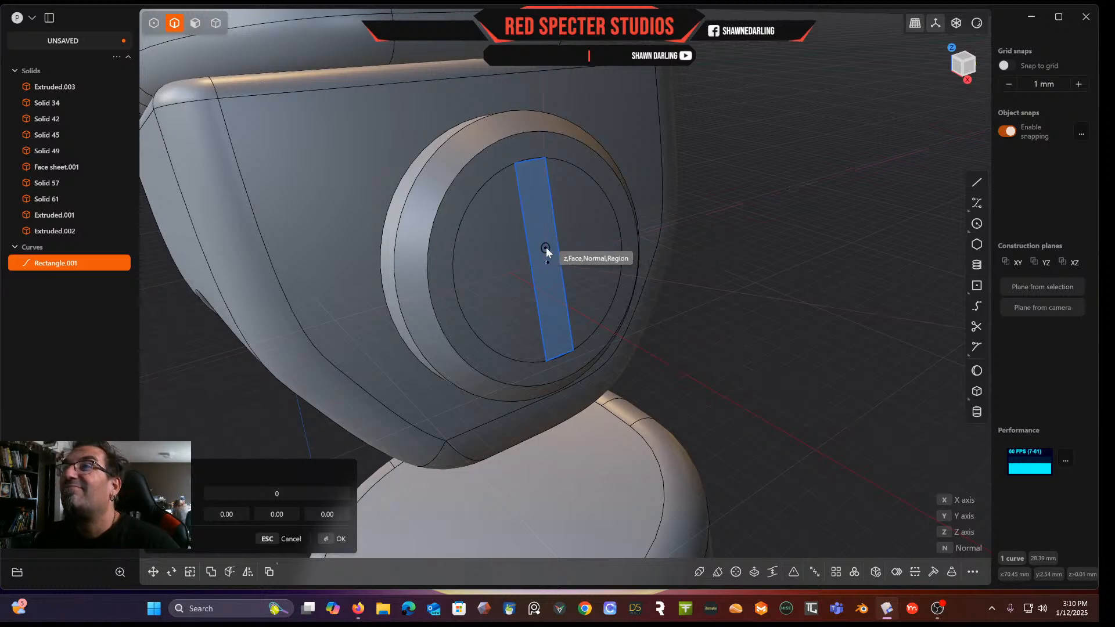
left_click(546, 247)
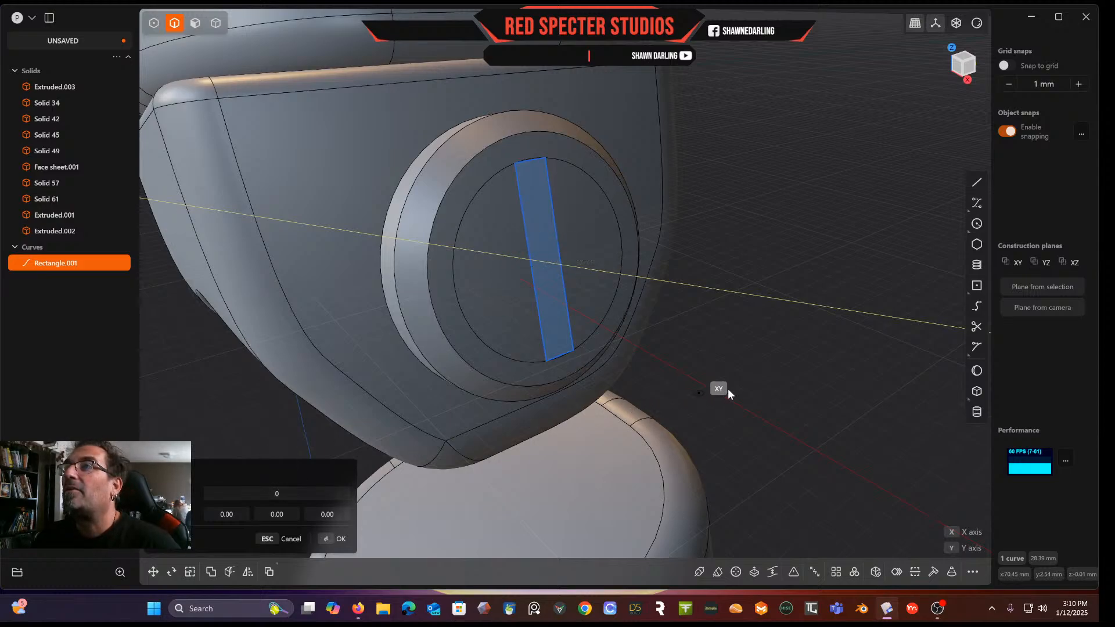
key("Escape")
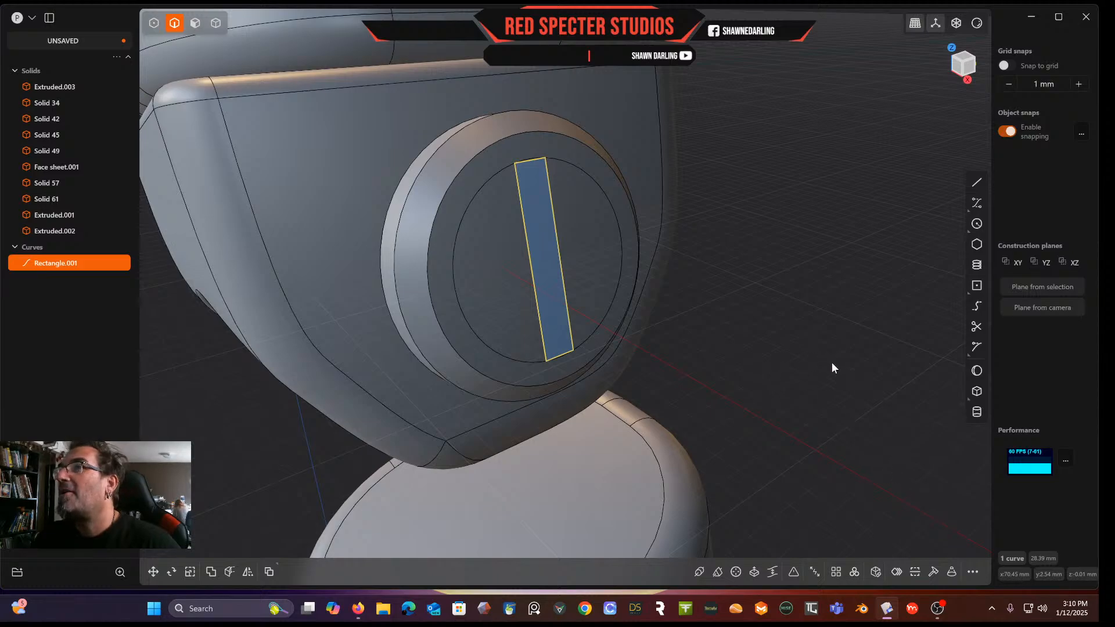
Rotate the rectangle about its centre pivot so it lies diagonally across the circle
key("r")
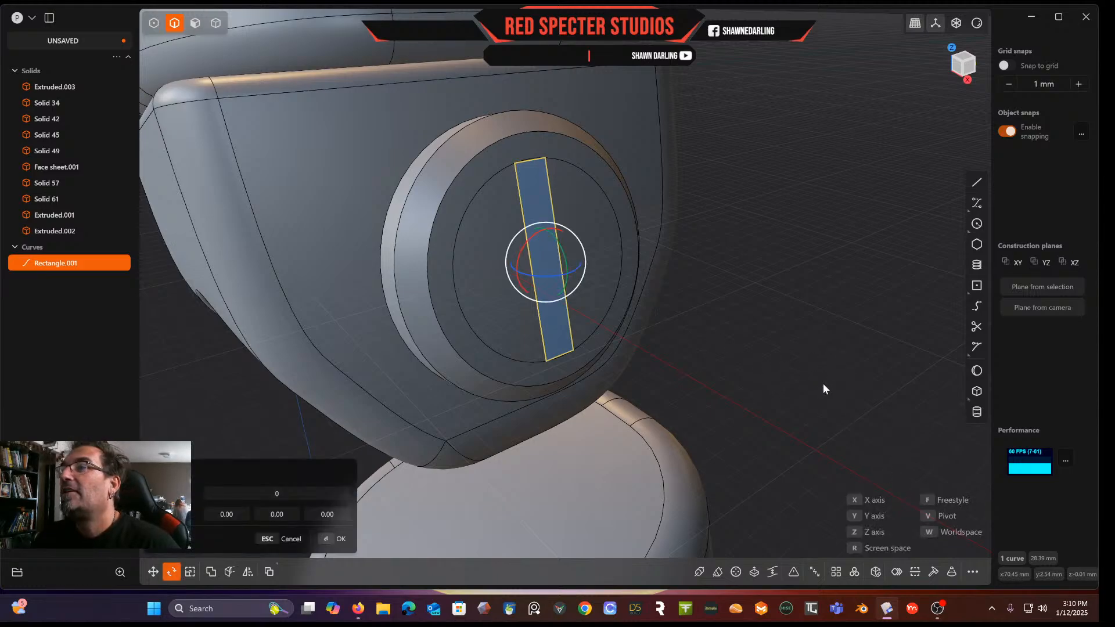
key("v")
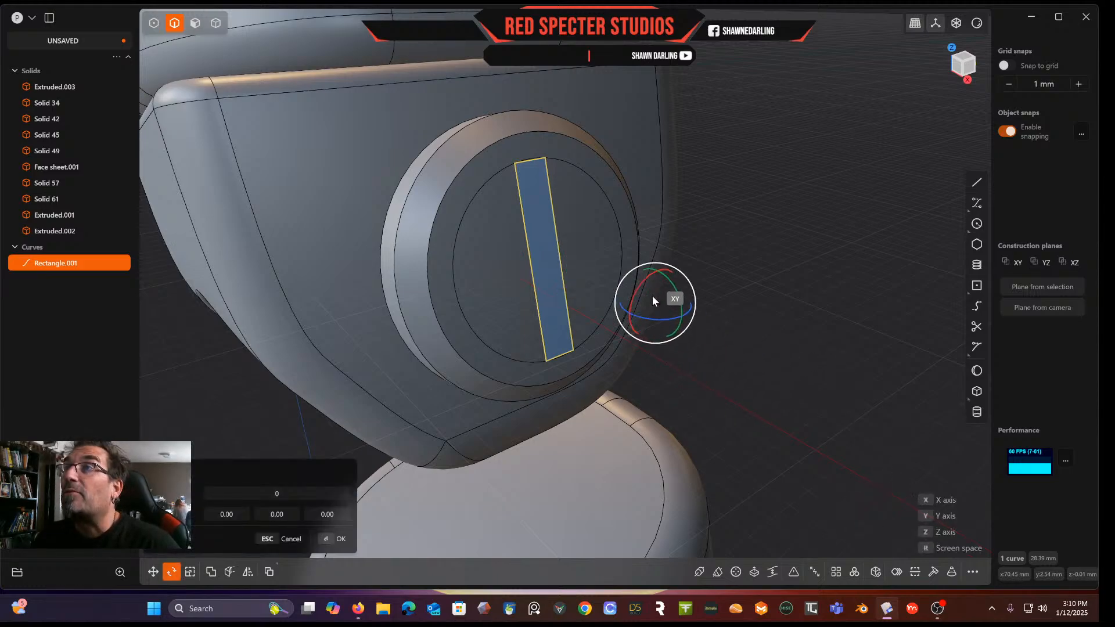
left_click(545, 265)
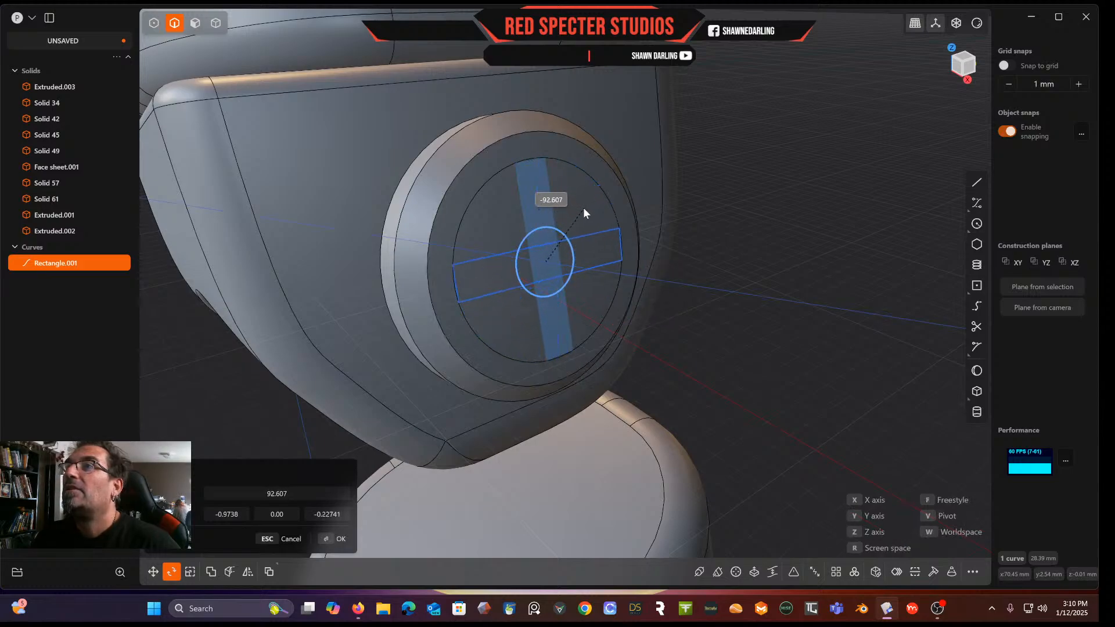
key("Escape")
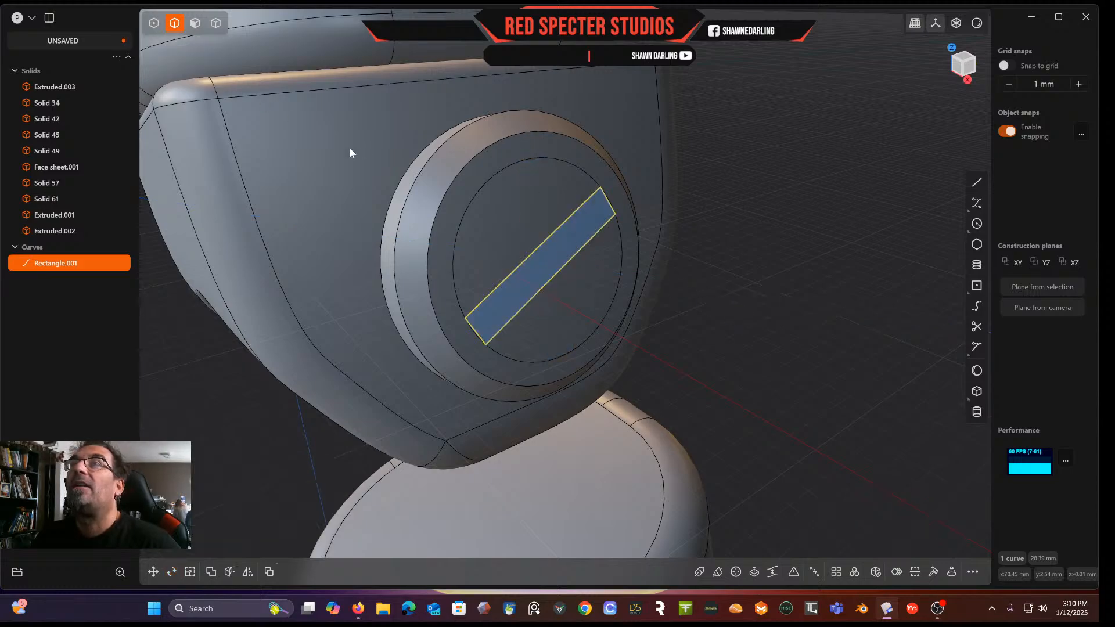
Extrude the diagonal rectangle region about 1.8 mm to form a bar across the ring opening
left_click(538, 207)
key("o")
left_click_drag(553, 213, 544, 219)
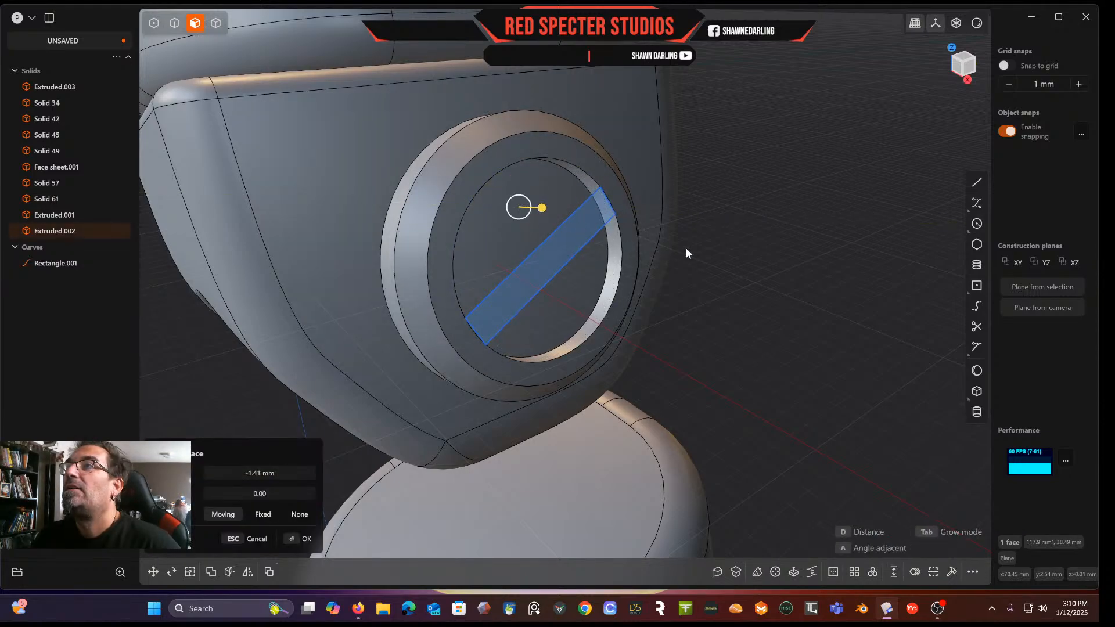
key("Tab")
left_click(584, 236)
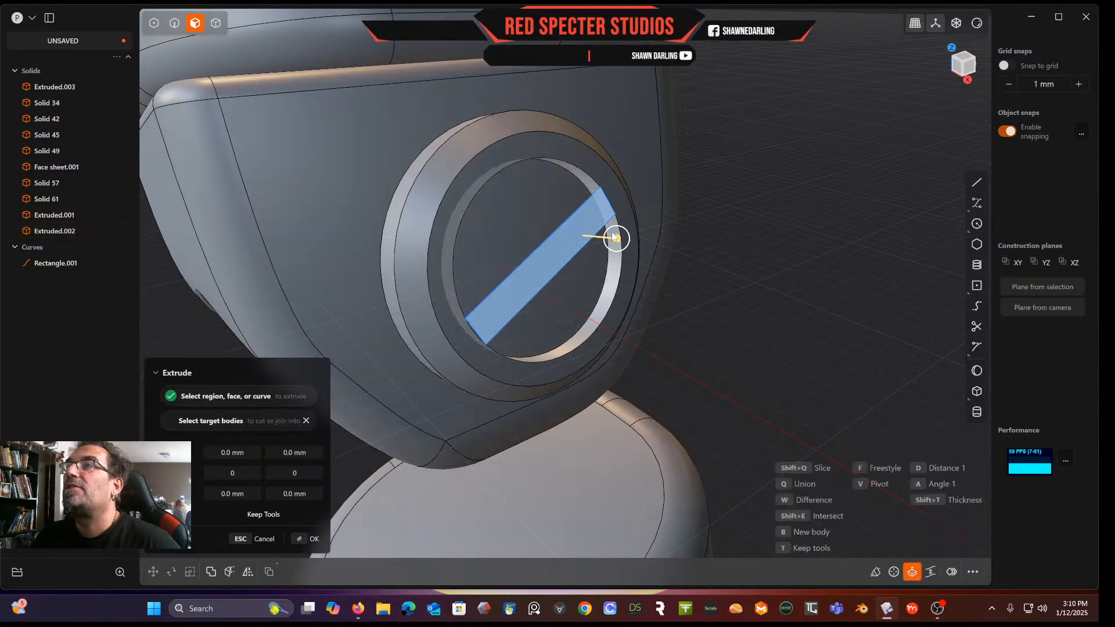
left_click_drag(617, 240, 595, 247)
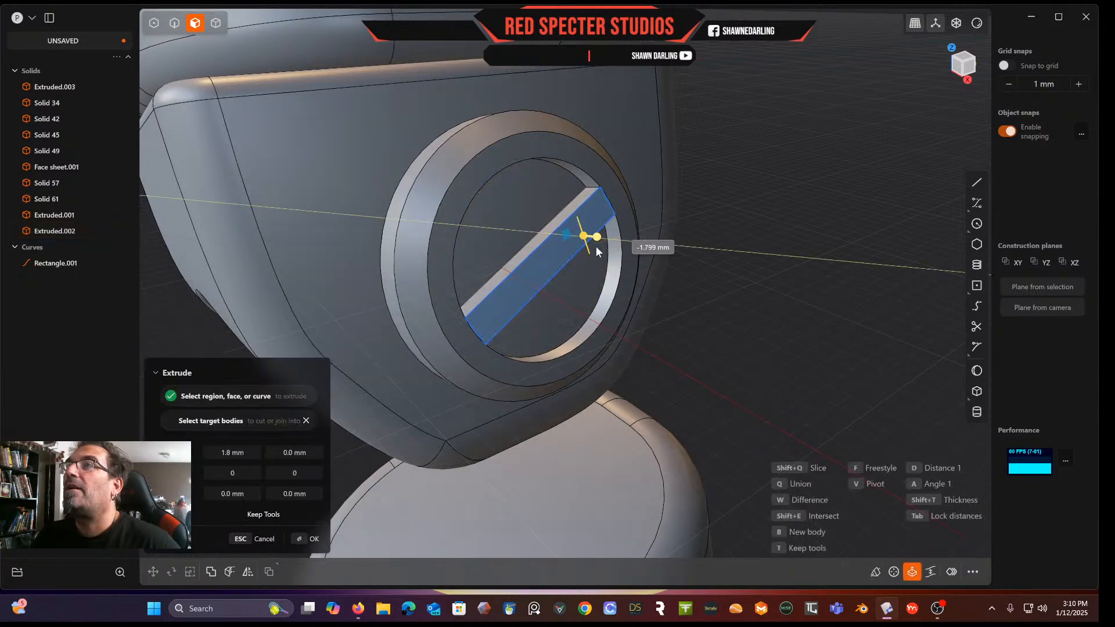
left_click(722, 248)
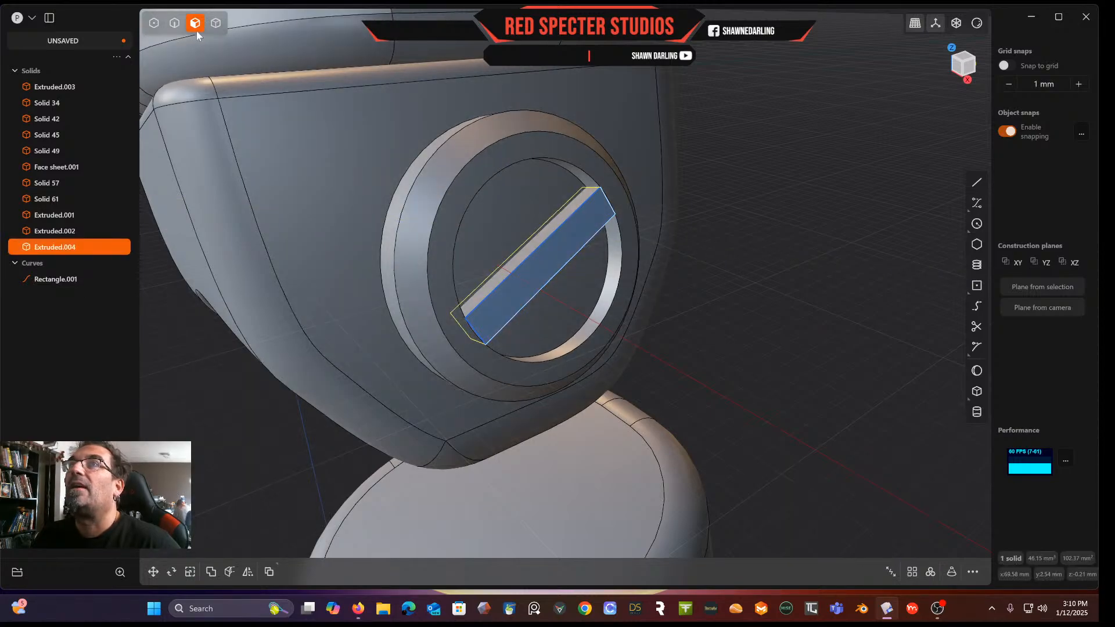
Delete the rectangle curve that was used for the extrusion
left_click(64, 280)
key("Delete")
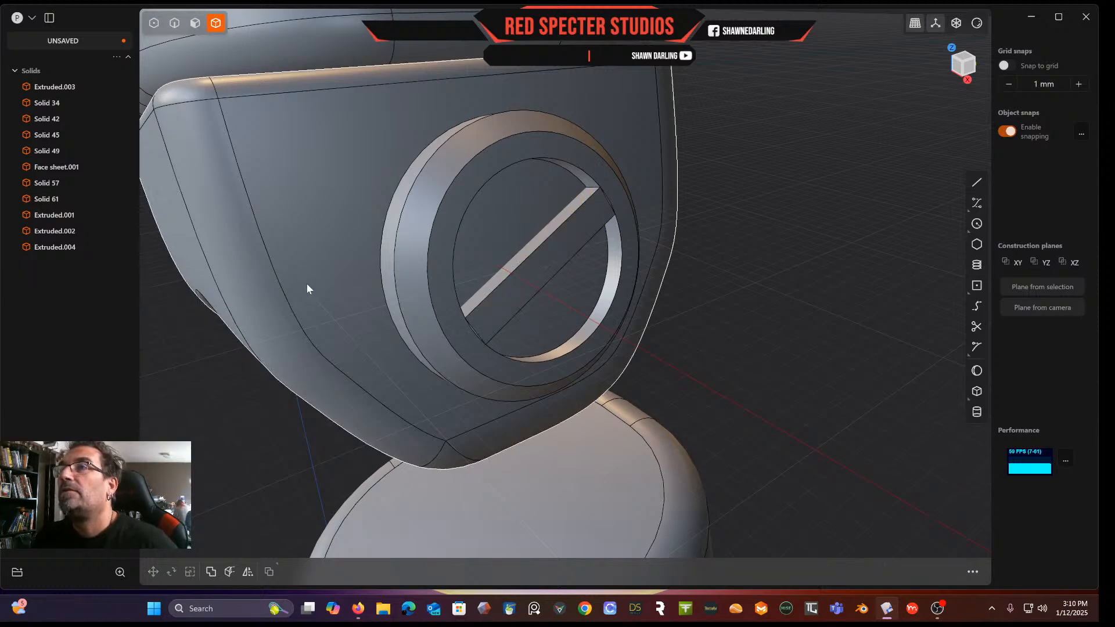
scroll(473, 349, "up", 5)
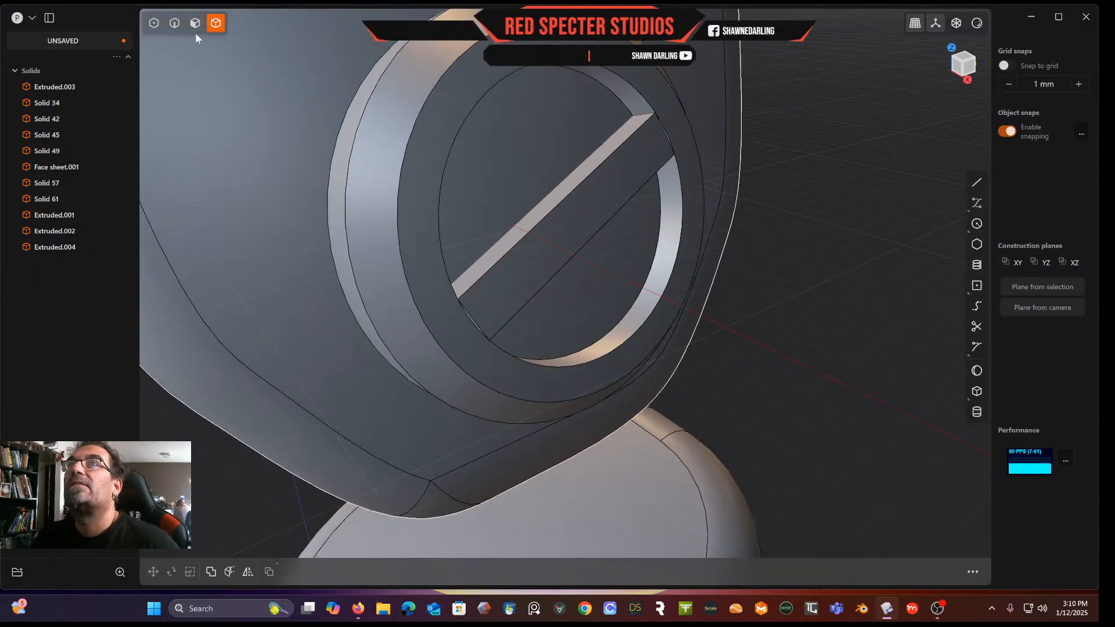
Push the bar's lower end face outward so it reaches into the surrounding ring
left_click(196, 28)
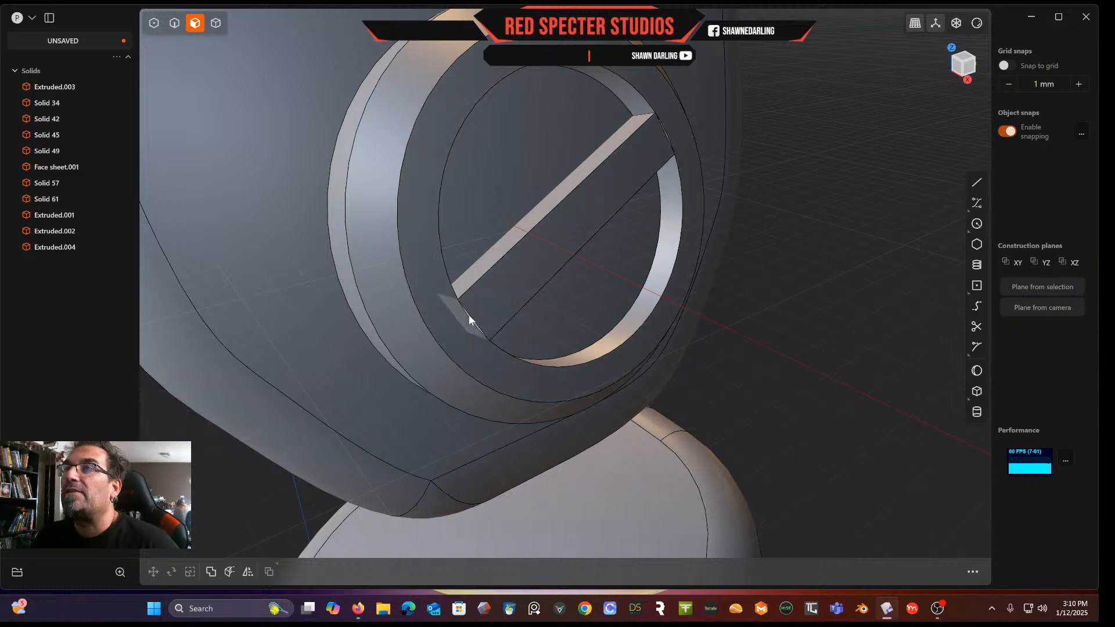
left_click(468, 317)
scroll(487, 313, "up", 4)
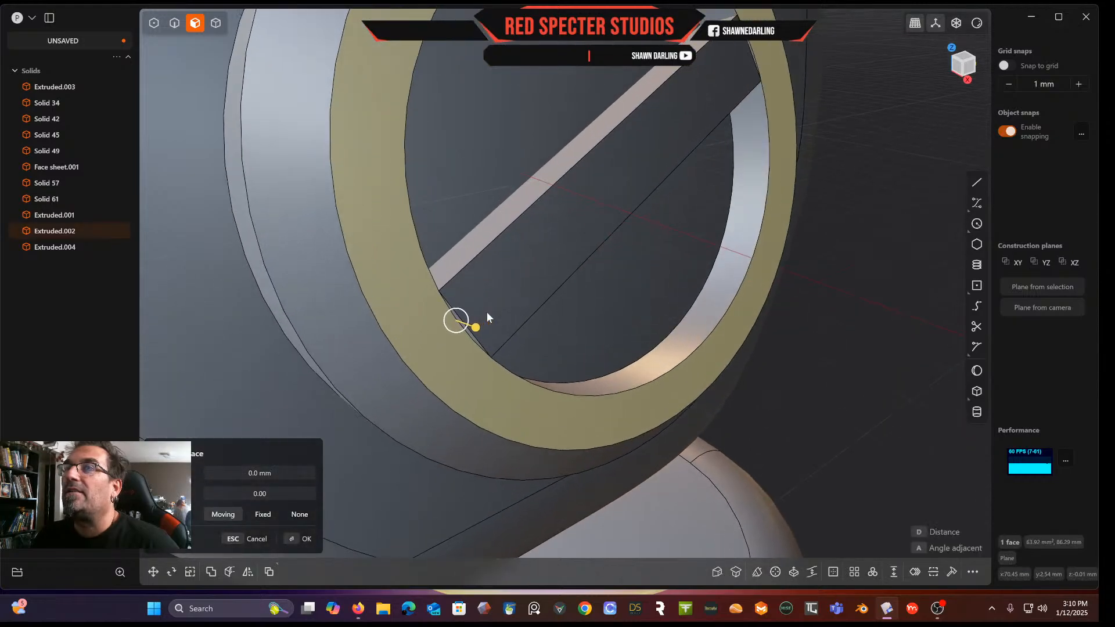
left_click(460, 321)
left_click_drag(429, 346, 423, 352)
right_click_drag(574, 291, 605, 138)
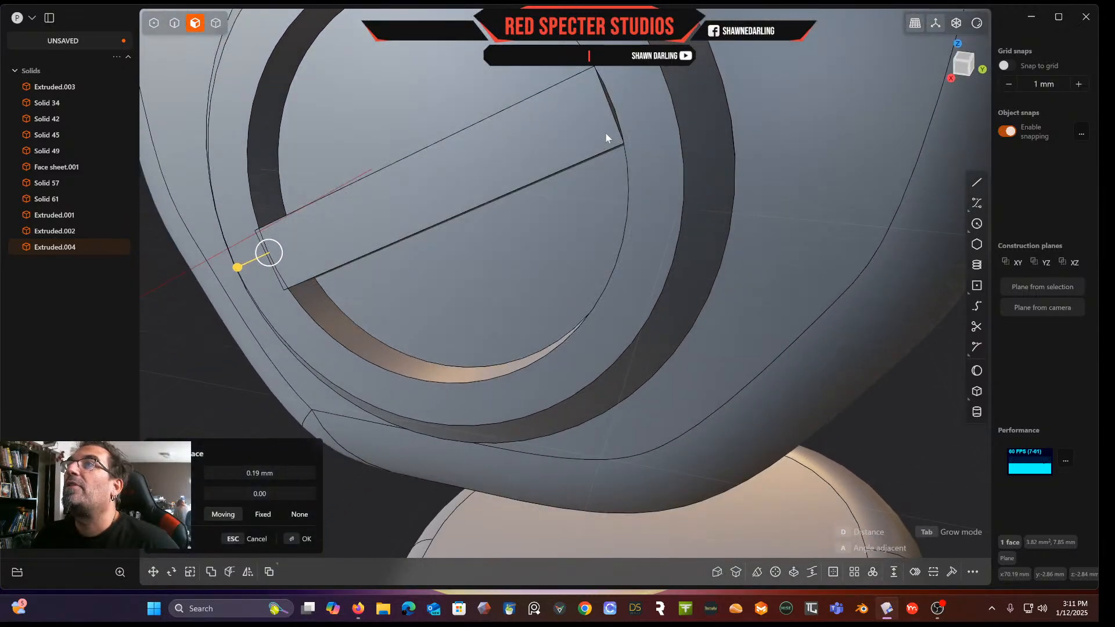
left_click(612, 109)
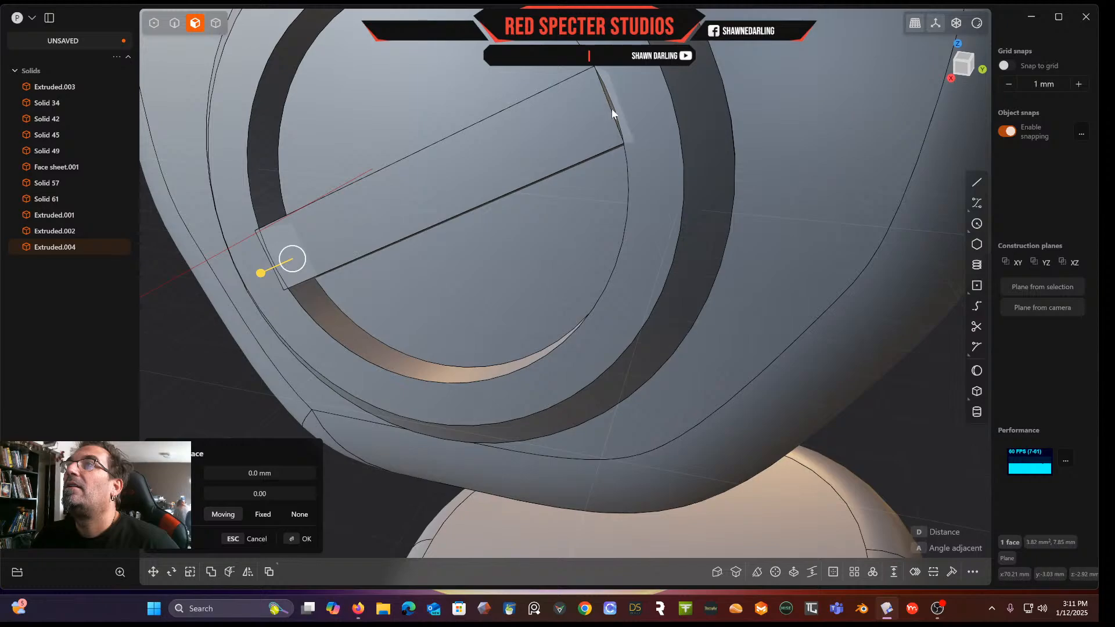
middle_click_drag(612, 109, 617, 132)
left_click_drag(645, 86, 609, 84)
key("Escape")
Push the bar's upper end face outward so it reaches into the surrounding ring
middle_click_drag(586, 101, 576, 110)
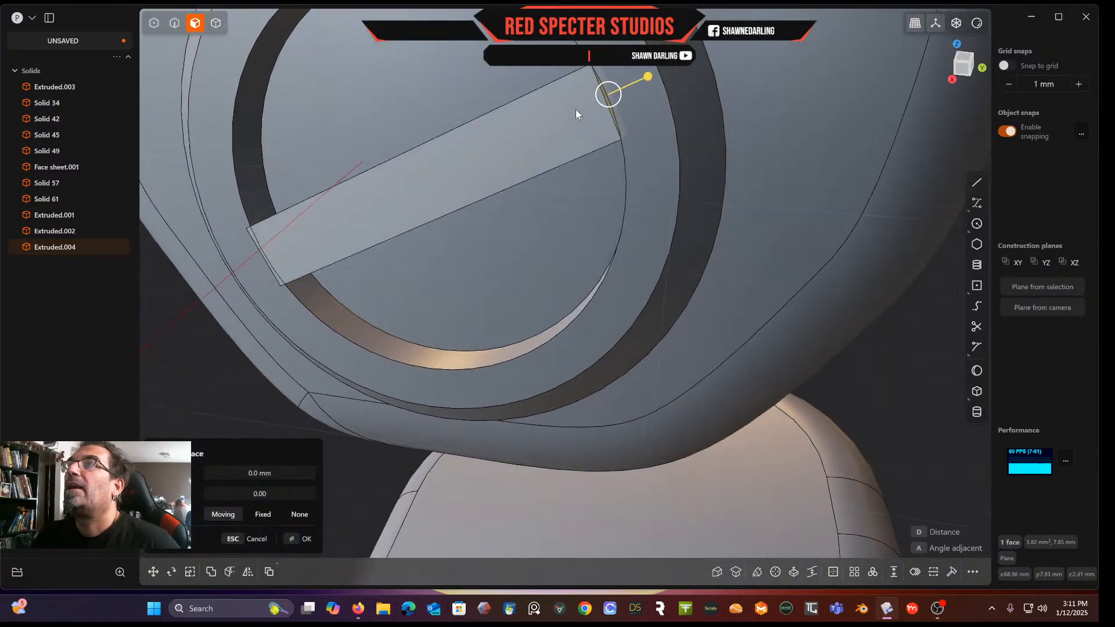
left_click_drag(649, 79, 657, 75)
right_click(656, 75)
scroll(656, 74, "down", 3)
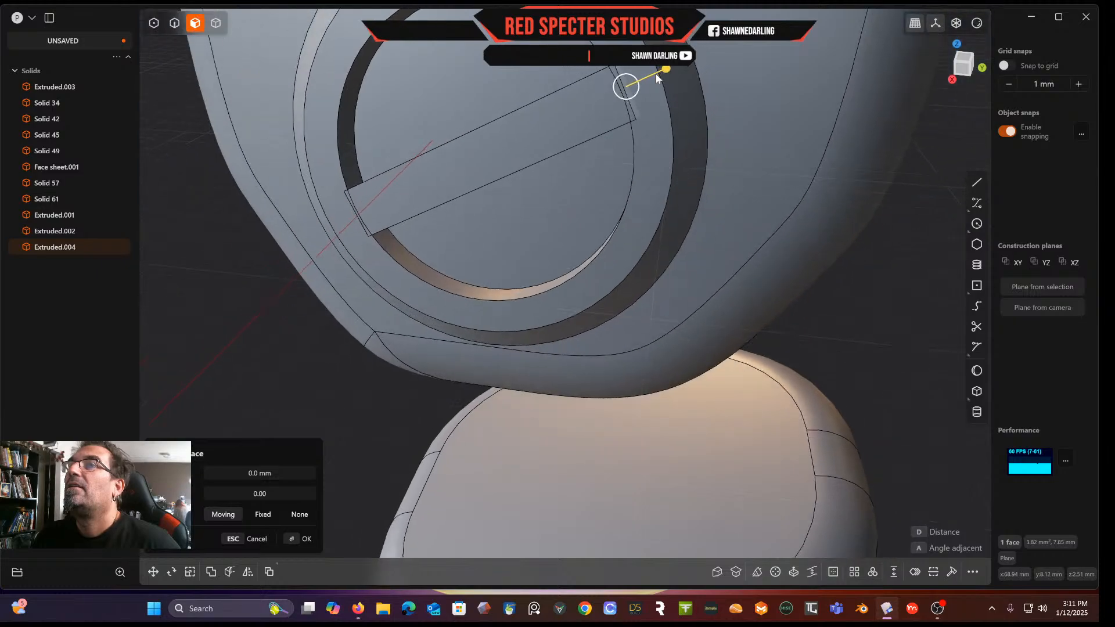
right_click(824, 295)
middle_click_drag(824, 295, 819, 289)
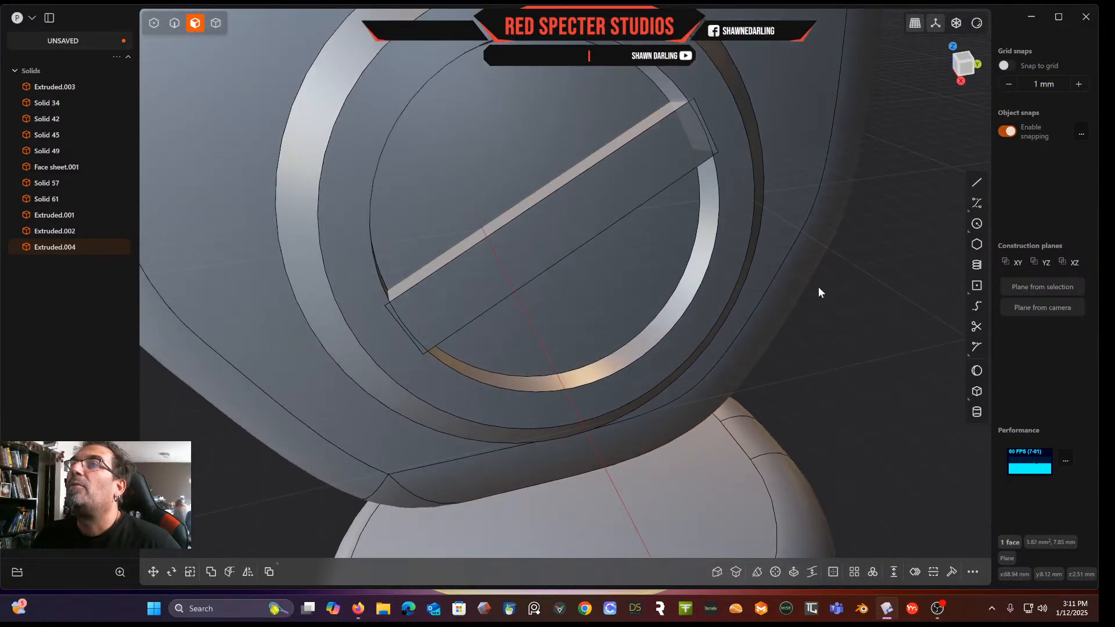
scroll(818, 289, "down", 4)
Select the ring and the bar solids and union them into one body
left_click(220, 24)
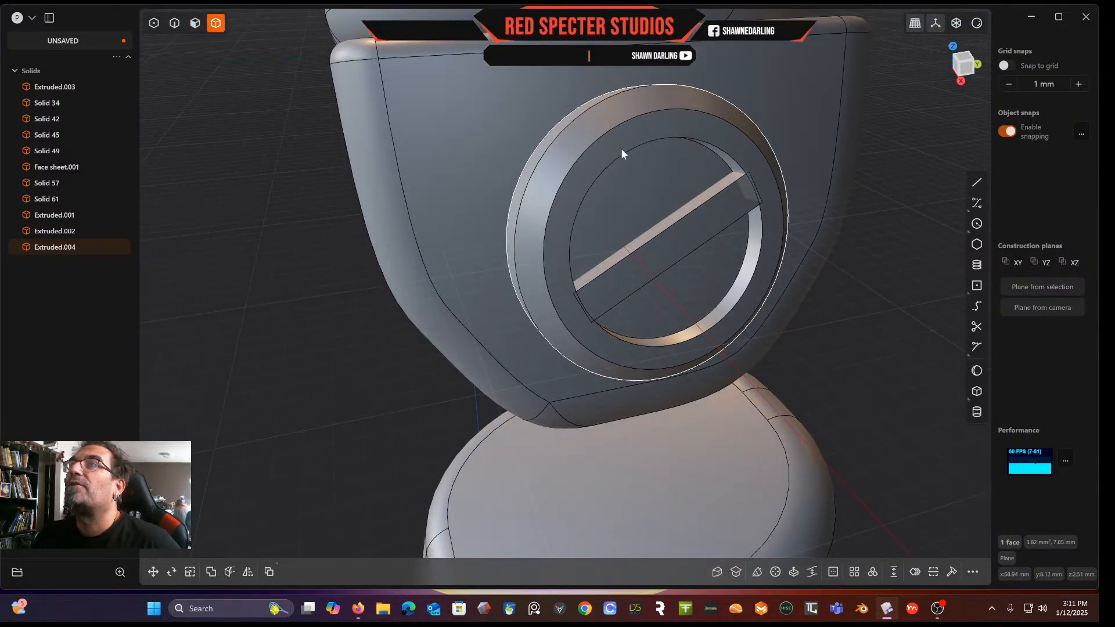
left_click(608, 151)
left_click(638, 258, "shift")
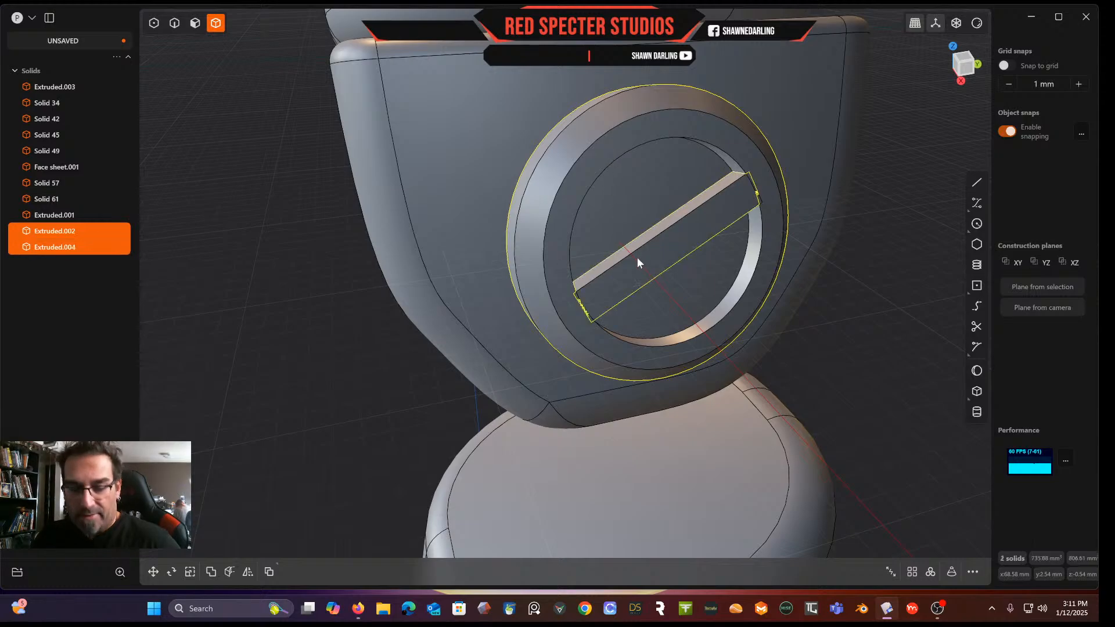
key("q")
key("q")
right_click(638, 258)
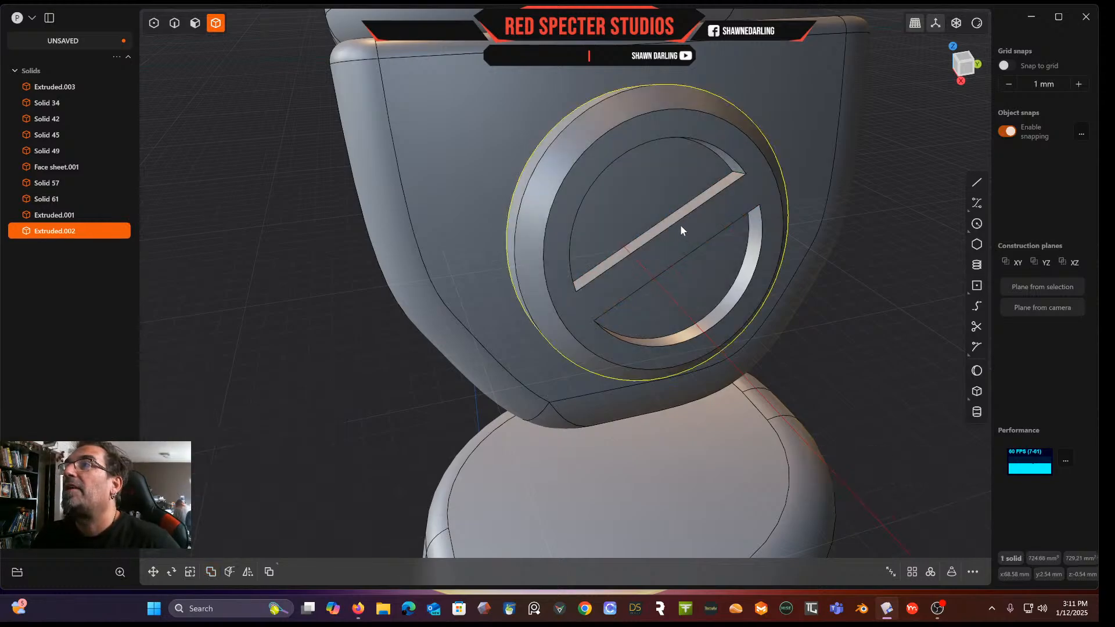
Fillet the inner edges of the openings beside the bar with a -0.26 mm distance
middle_click_drag(650, 296, 667, 253)
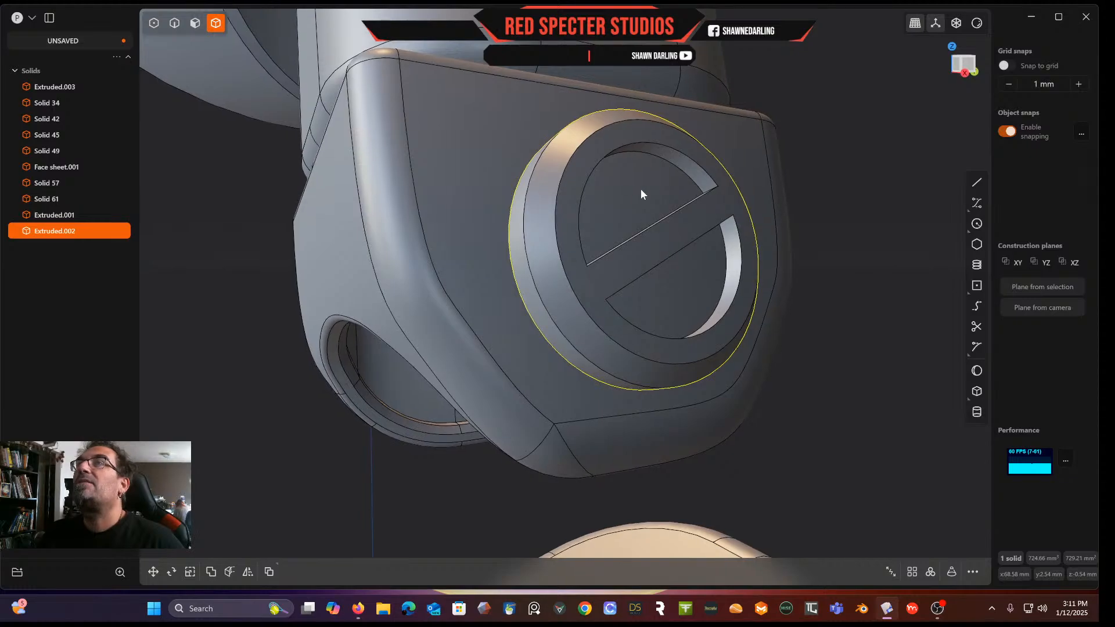
scroll(641, 188, "up", 3)
left_click(174, 25)
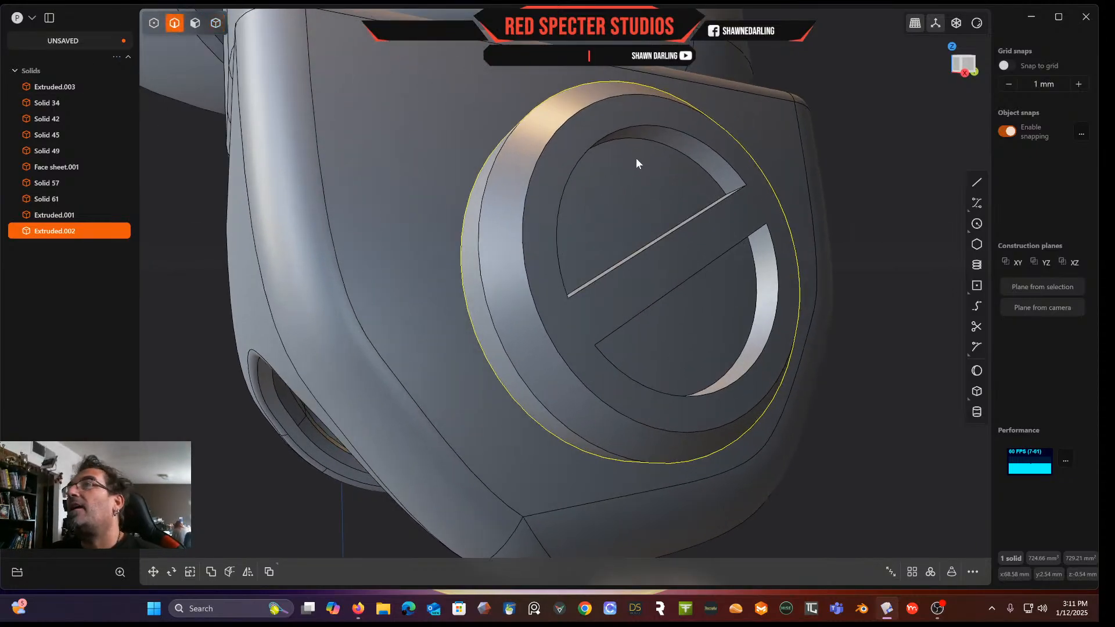
left_click(681, 135)
key("f")
left_click(718, 207)
left_click(779, 281)
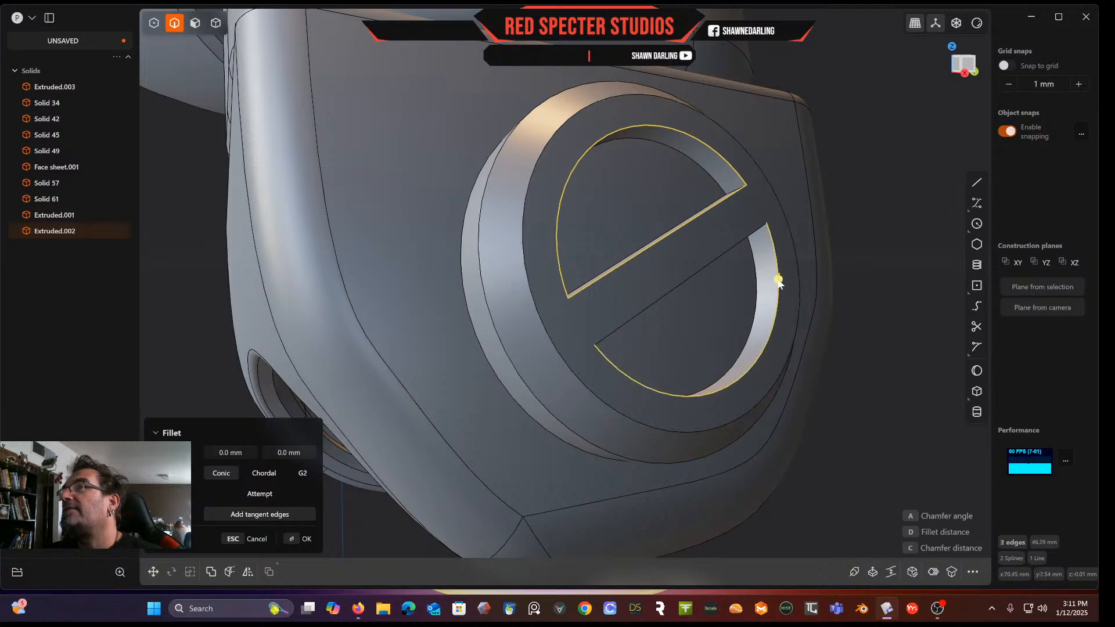
left_click(744, 238)
left_click_drag(743, 239, 742, 240)
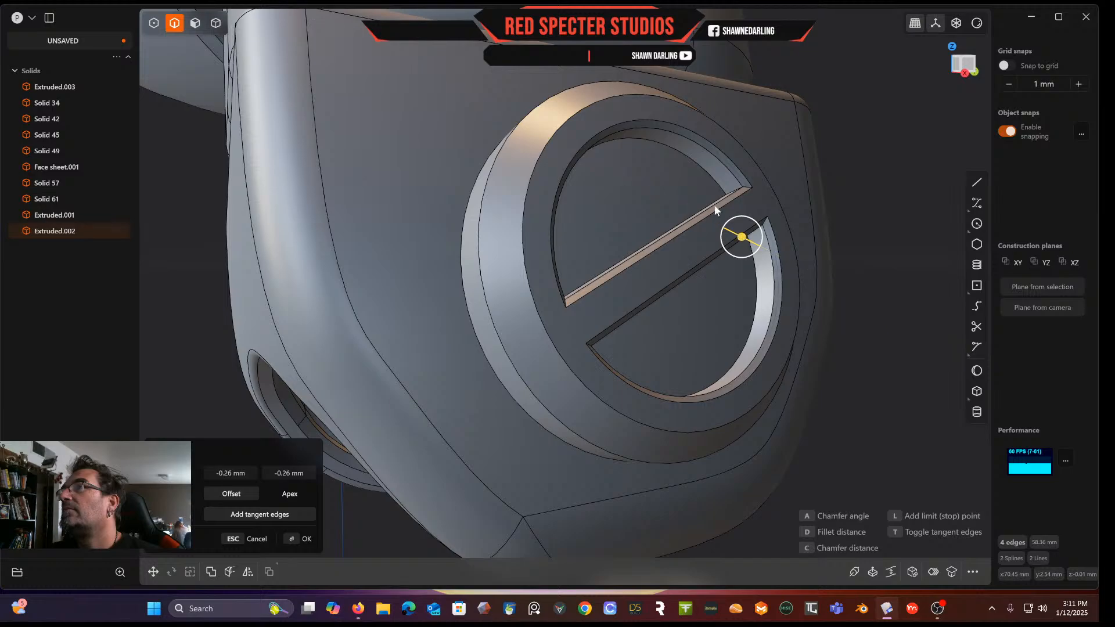
key("Return")
Select the ring's outer and inner circular edges and the bar's edges and fillet them at 0.22 mm
scroll(665, 207, "down", 5)
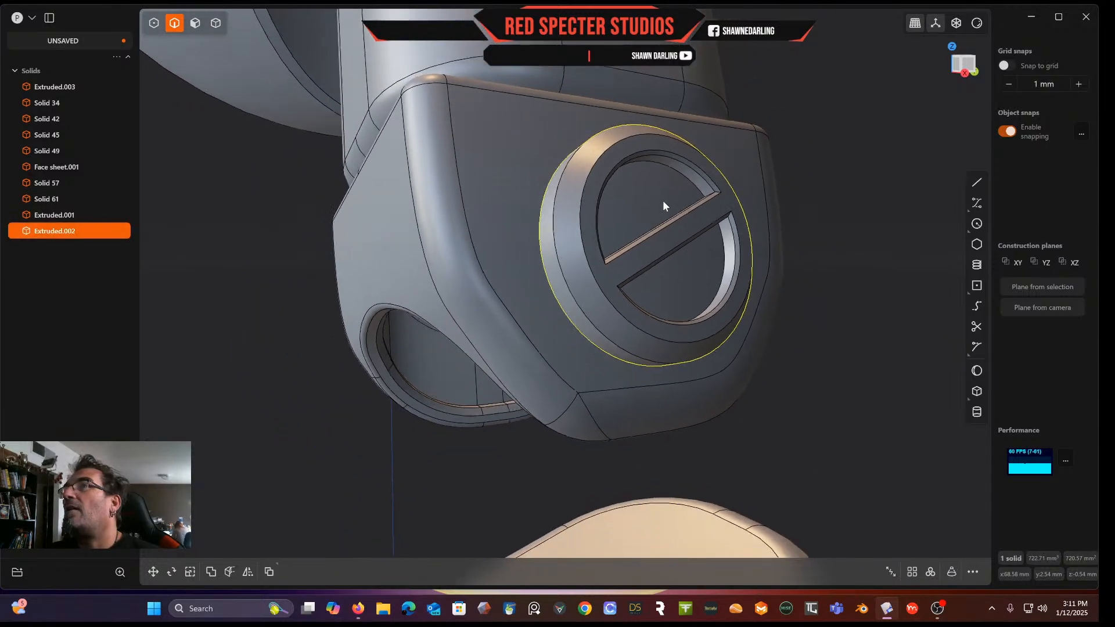
middle_click_drag(661, 239, 696, 281)
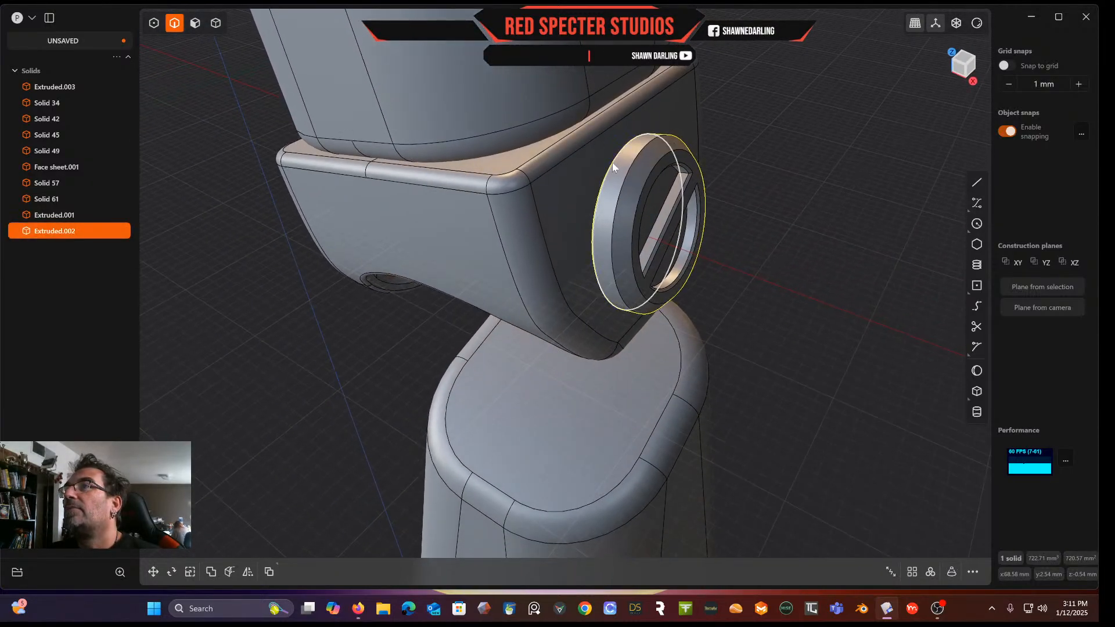
left_click(629, 200)
key("f")
scroll(668, 205, "up", 3)
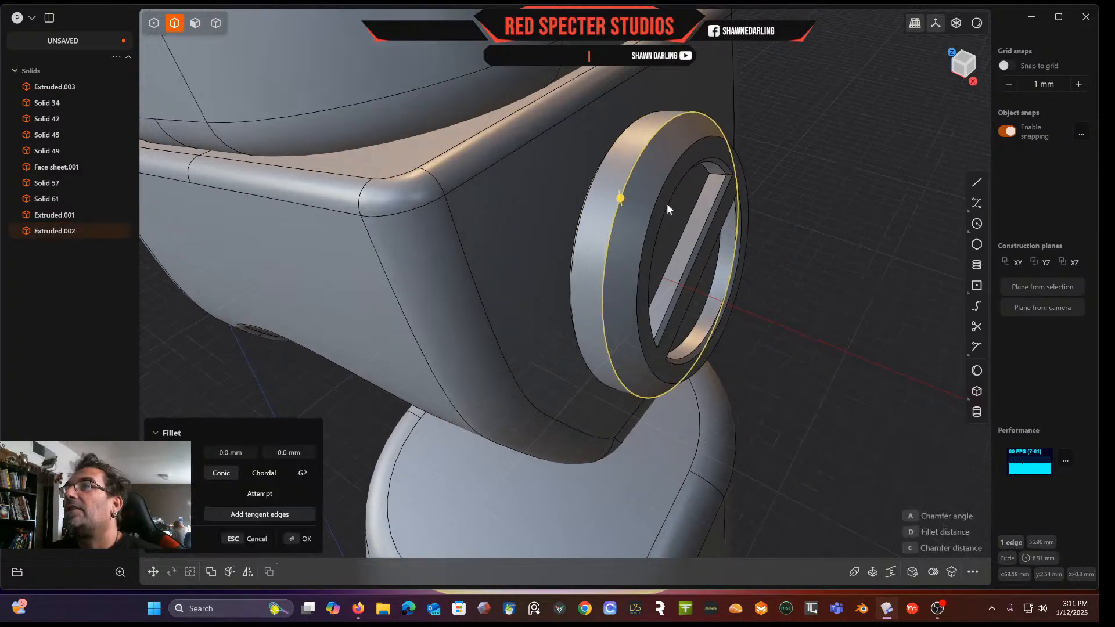
left_click(650, 214)
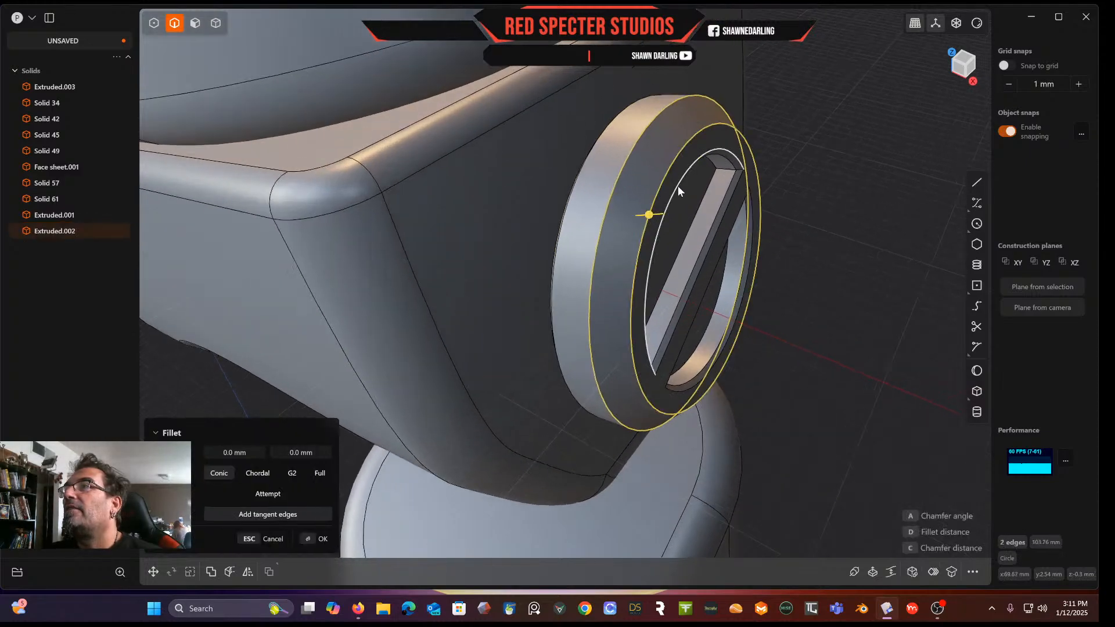
left_click(730, 152)
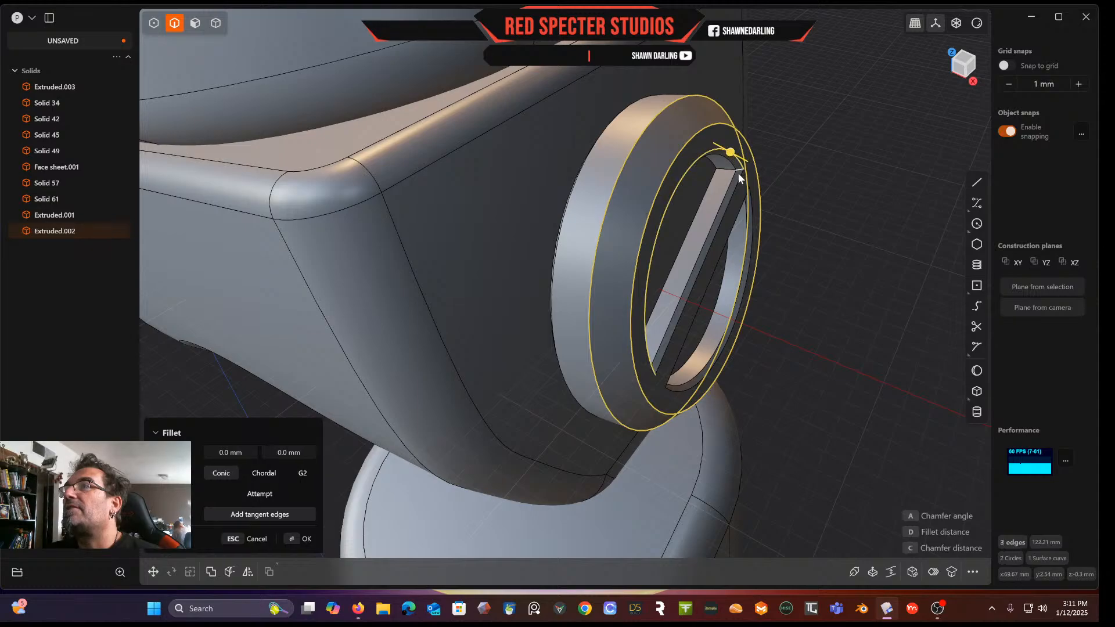
left_click(732, 187)
left_click(725, 199)
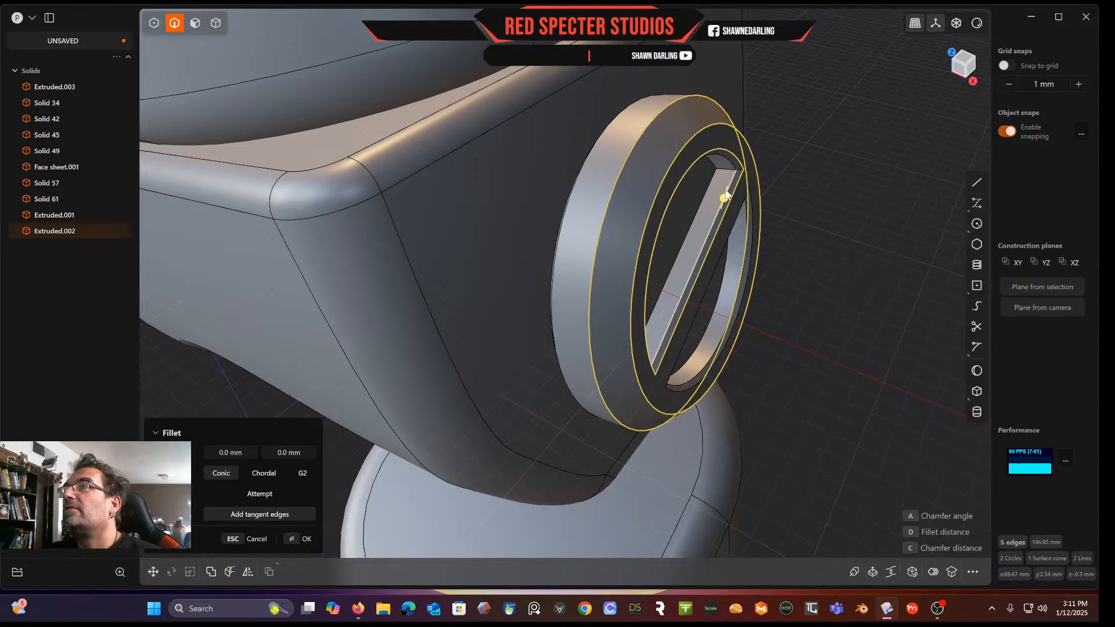
left_click(730, 167)
middle_click_drag(742, 215, 601, 167)
scroll(595, 301, "up", 3)
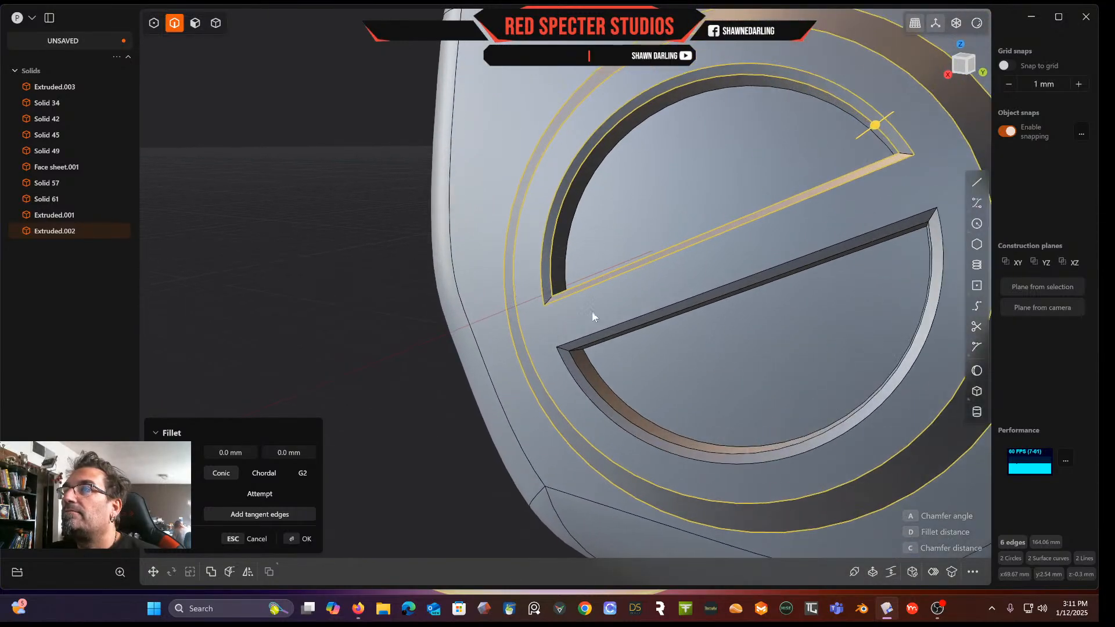
left_click(578, 341)
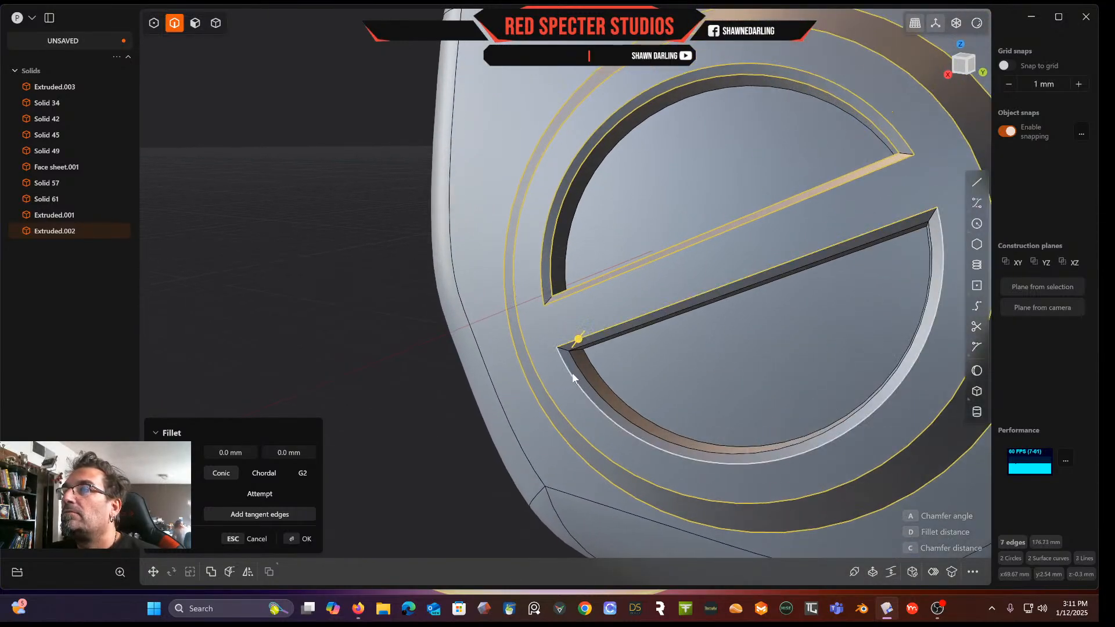
left_click(580, 369)
left_click(617, 335)
middle_click_drag(652, 331, 715, 326)
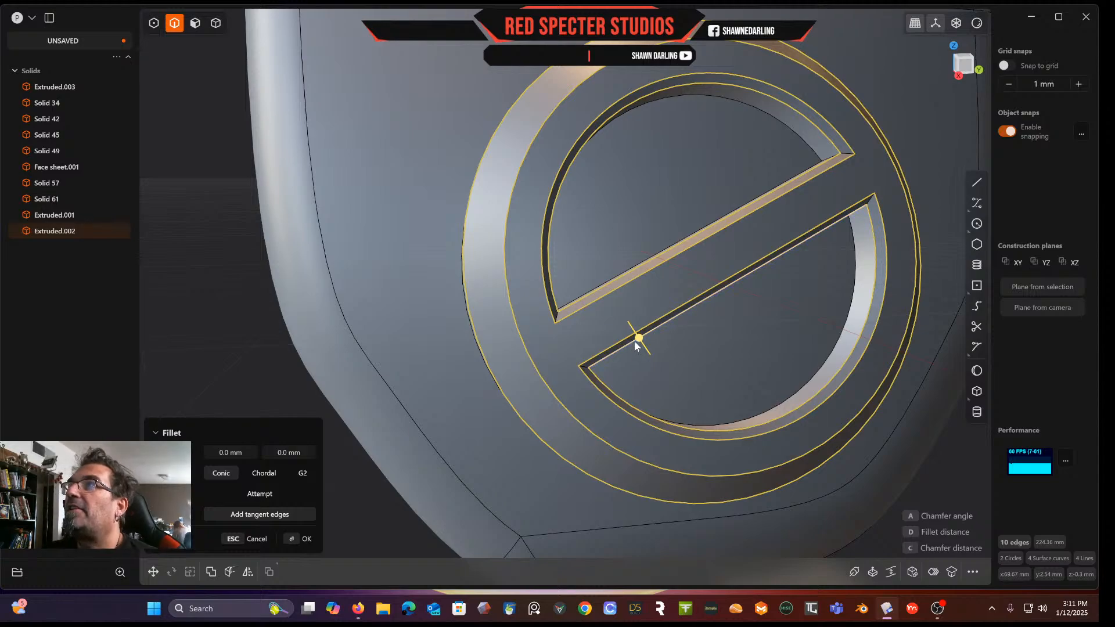
left_click_drag(639, 339, 642, 344)
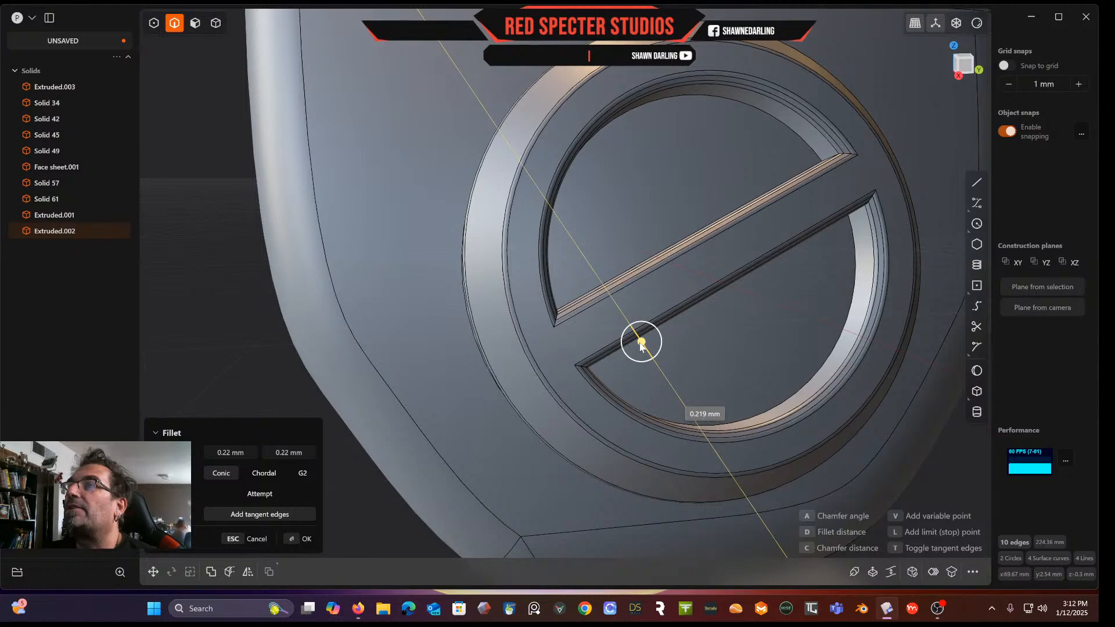
key("Return")
middle_click_drag(655, 236, 748, 161)
scroll(730, 248, "down", 5)
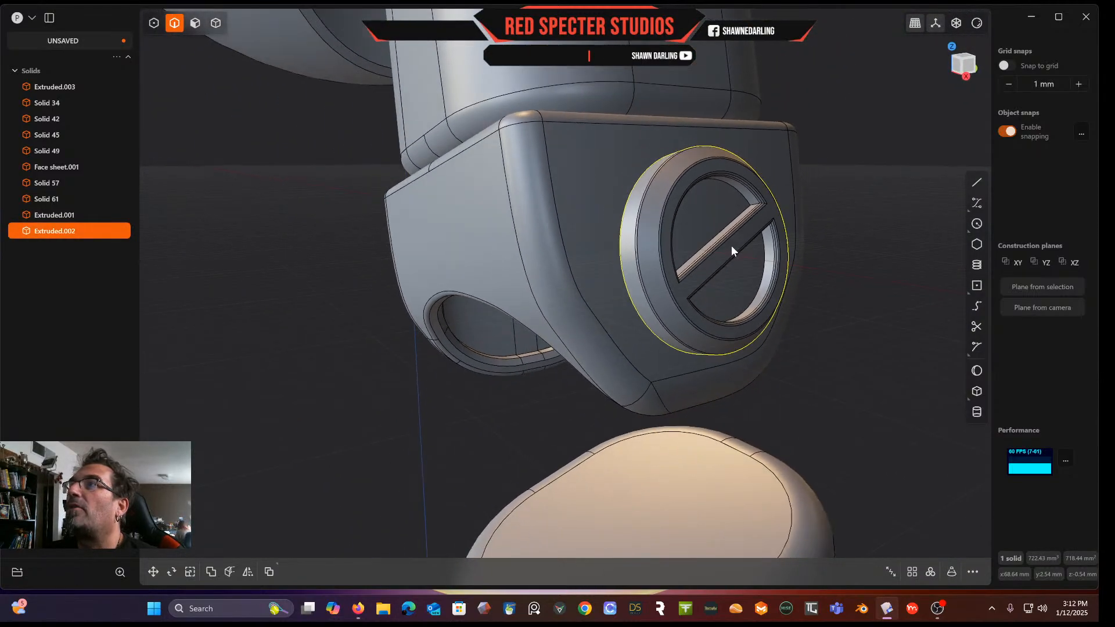
middle_click_drag(732, 250, 650, 264)
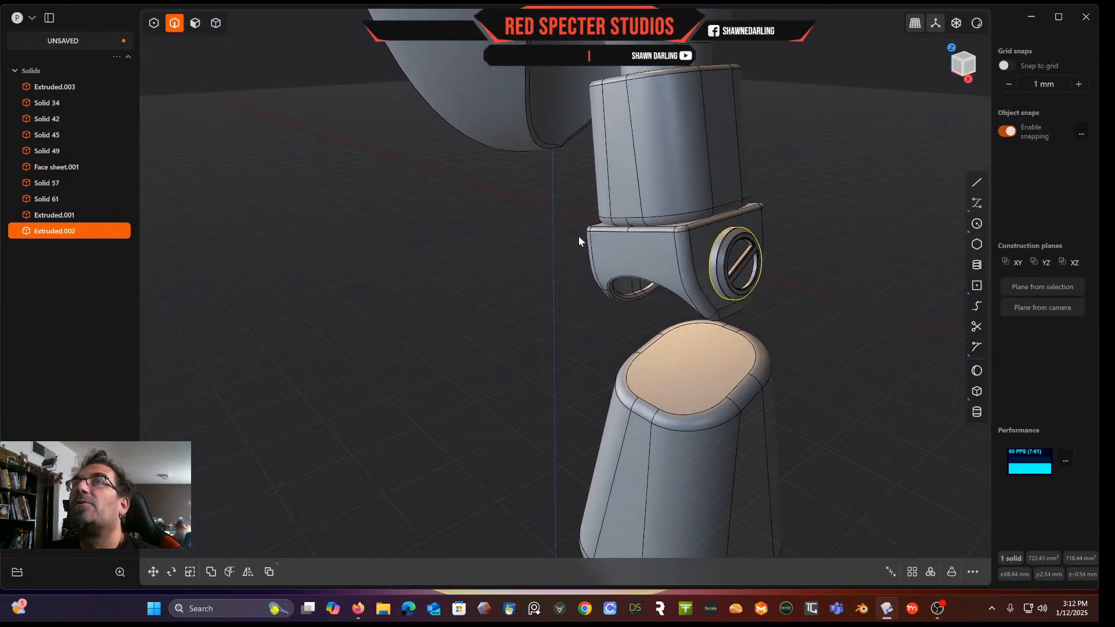
left_click(216, 23)
left_click(579, 274)
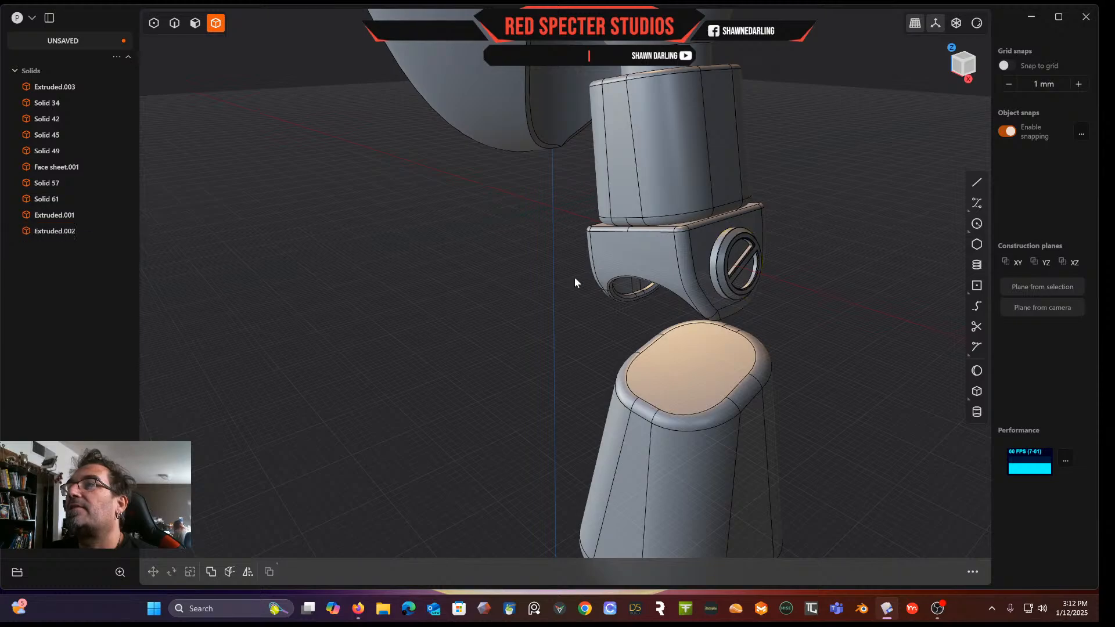
left_click(738, 279)
middle_click_drag(738, 278, 776, 253)
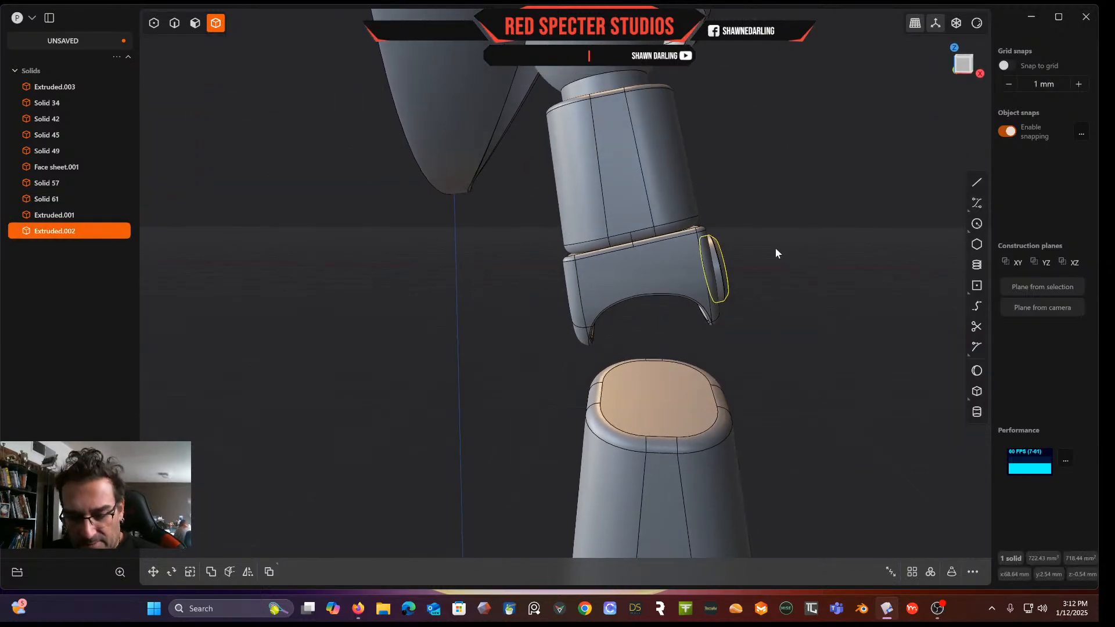
middle_click_drag(782, 285, 635, 144, "shift")
scroll(707, 337, "down", 5)
scroll(707, 330, "down", 5)
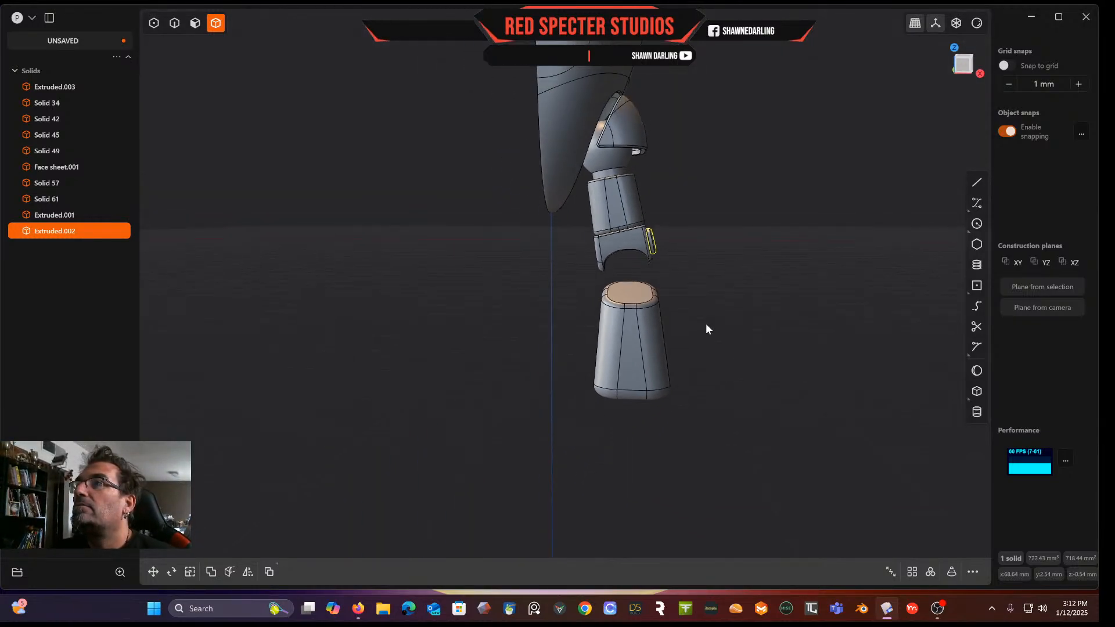
scroll(706, 329, "up", 3)
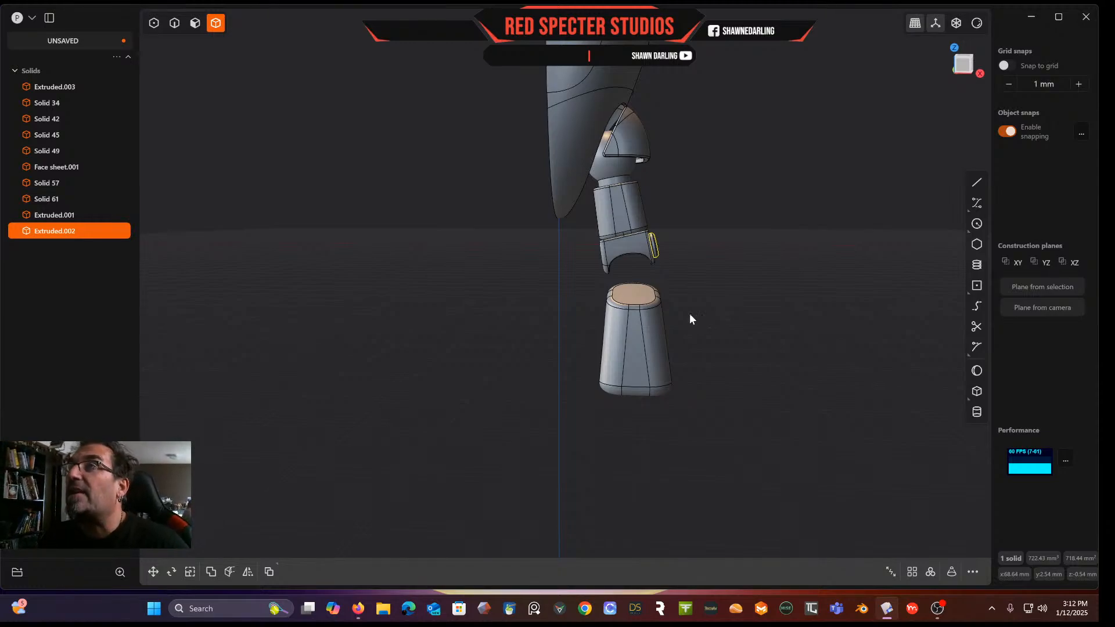
key("alt+x")
scroll(685, 279, "up", 3)
scroll(684, 275, "up", 2)
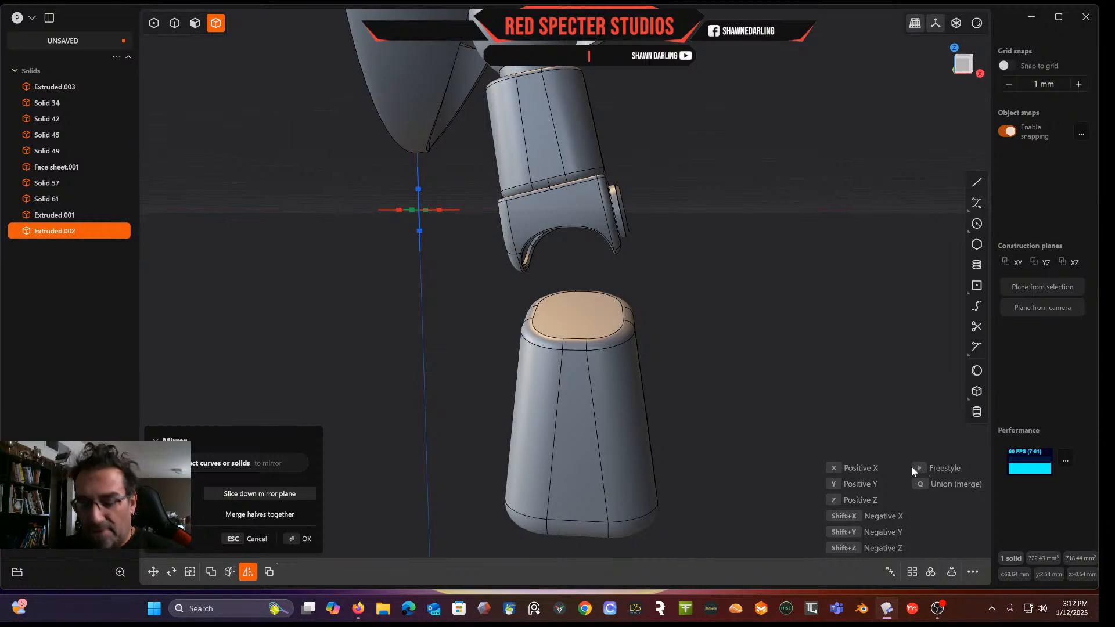
left_click(835, 468)
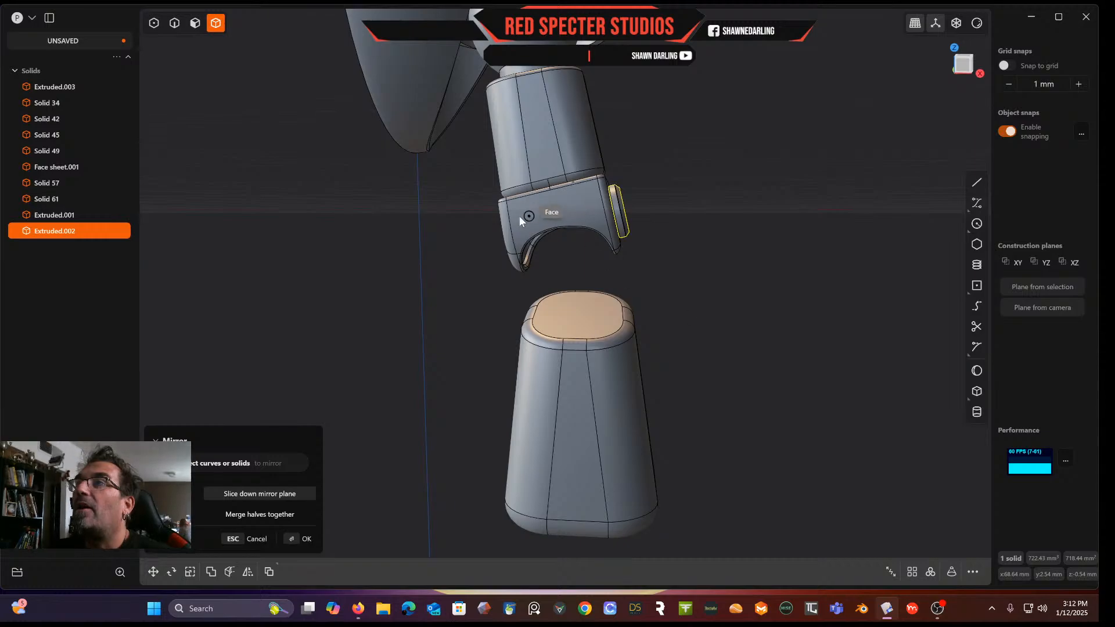
middle_click_drag(517, 218, 486, 232)
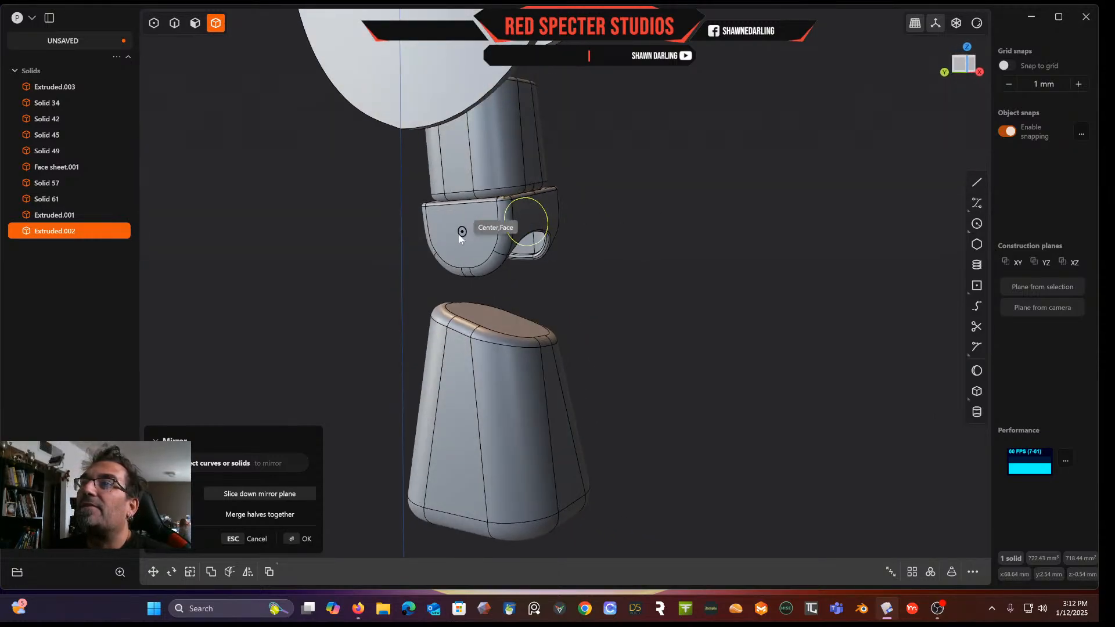
left_click(459, 232)
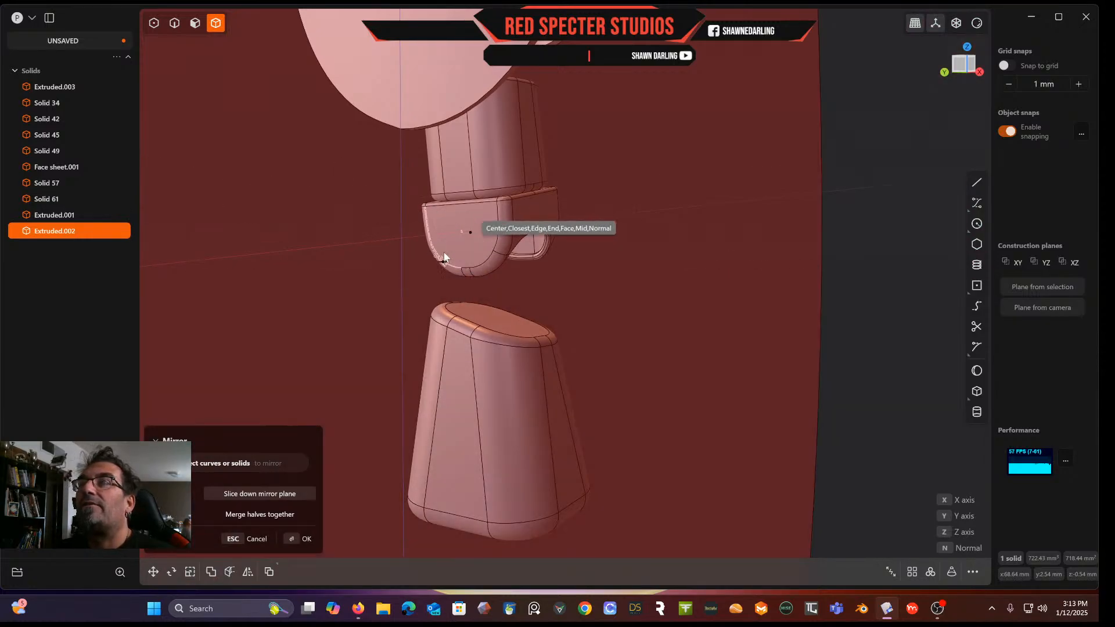
scroll(465, 228, "up", 2)
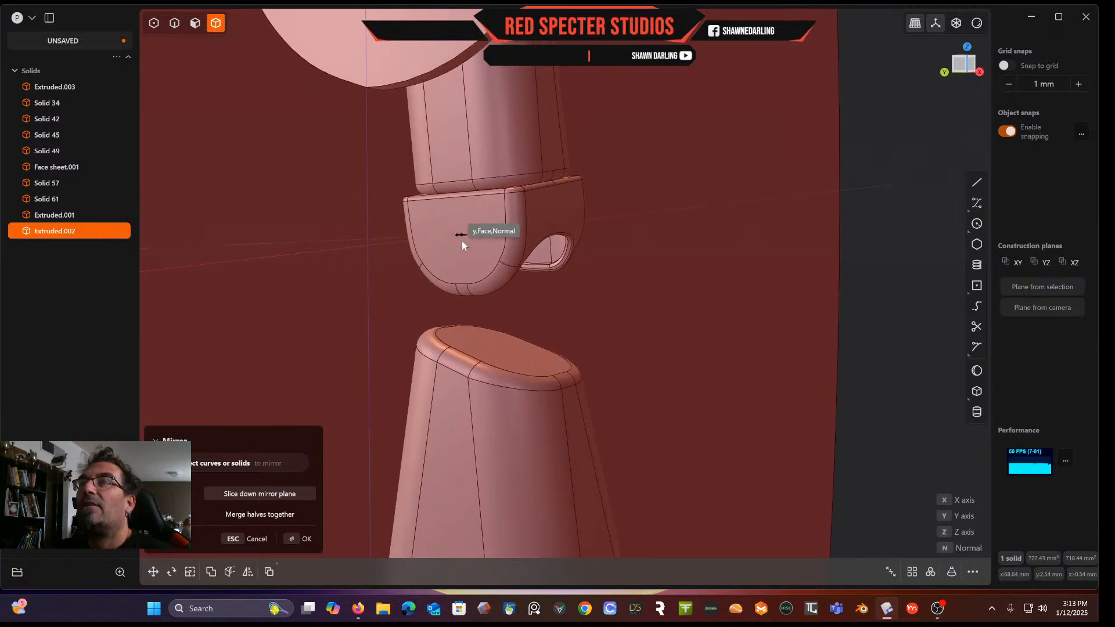
left_click(456, 235)
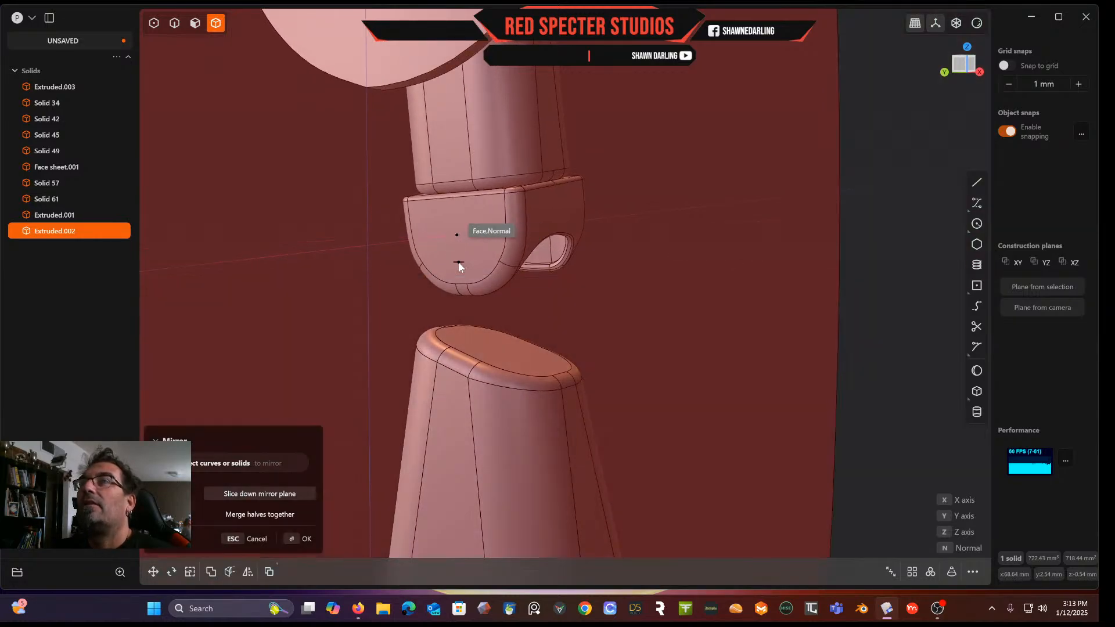
scroll(458, 260, "down", 4)
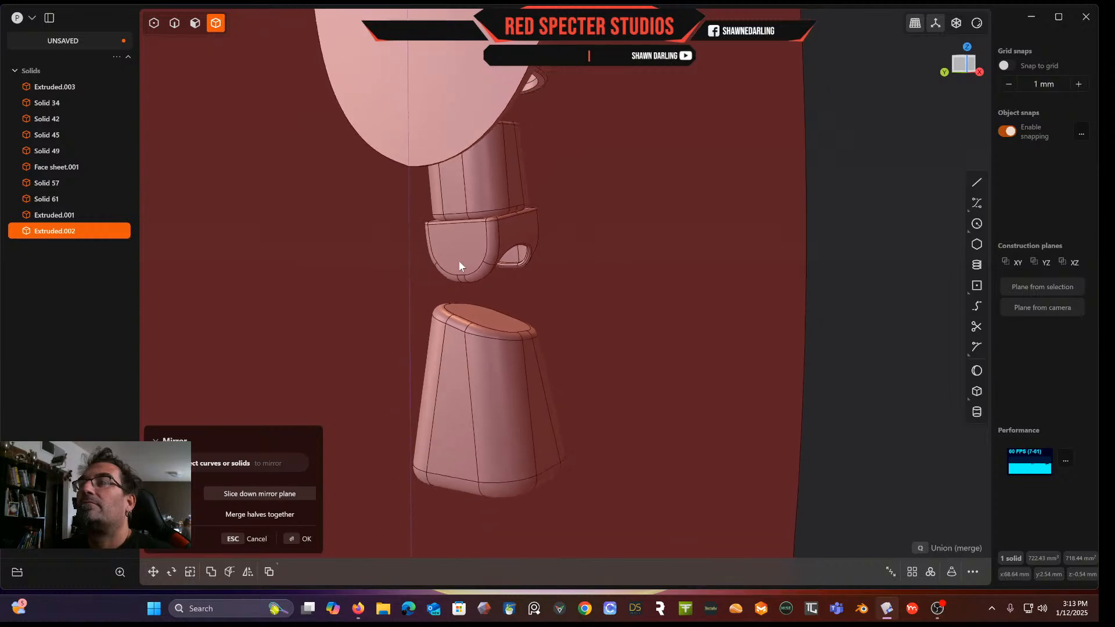
middle_click_drag(456, 262, 378, 269)
key("Escape")
Duplicate the ring solid
scroll(542, 214, "up", 5)
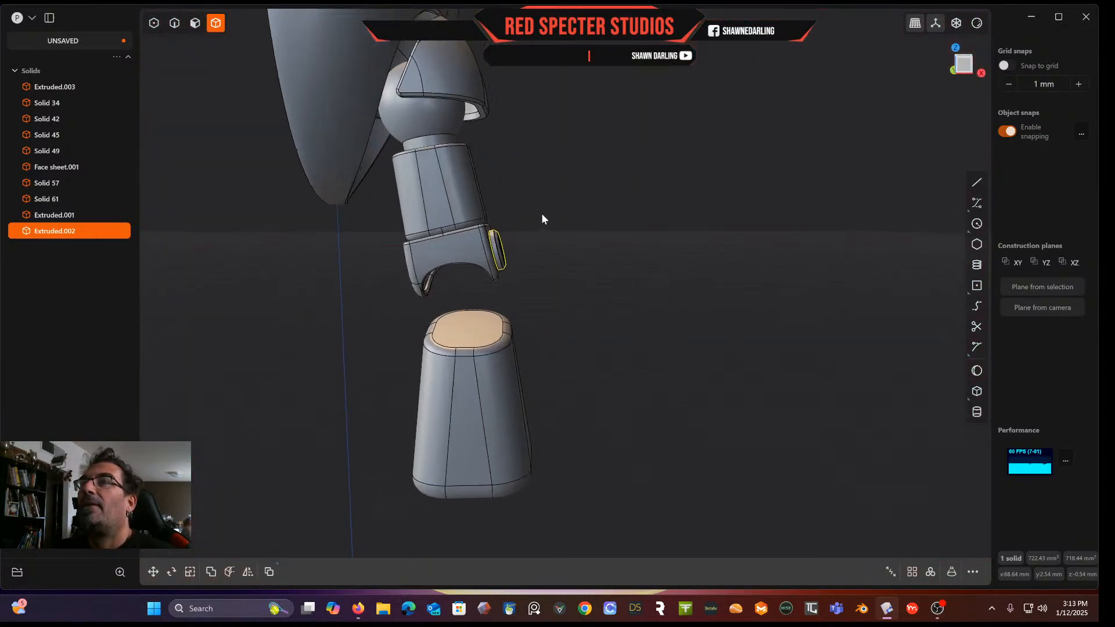
middle_click_drag(445, 249, 476, 257)
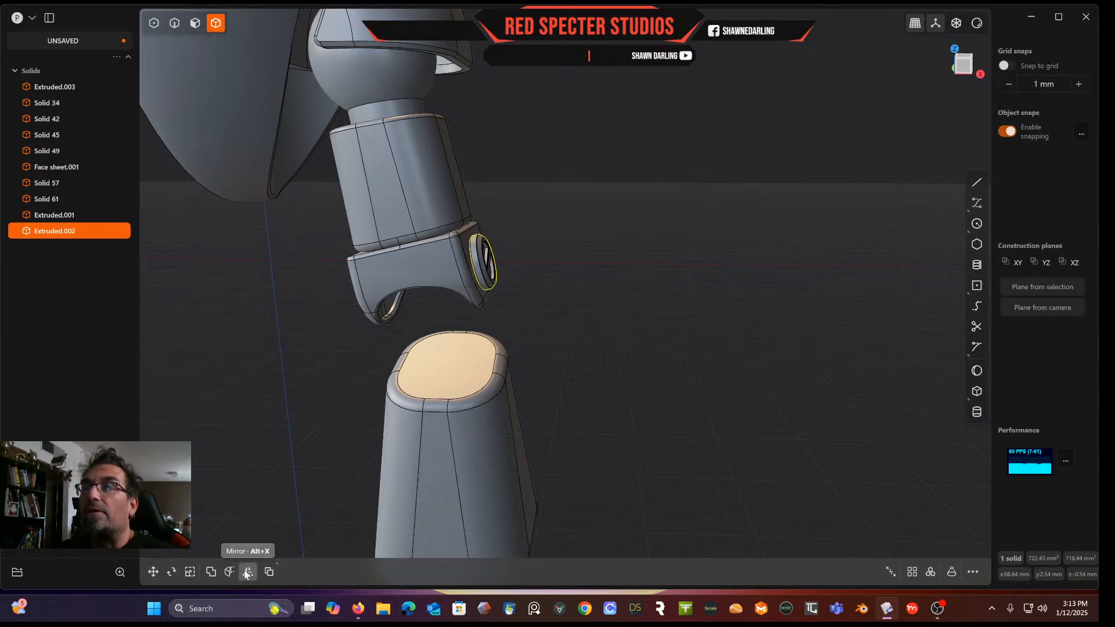
middle_click_drag(335, 400, 459, 302)
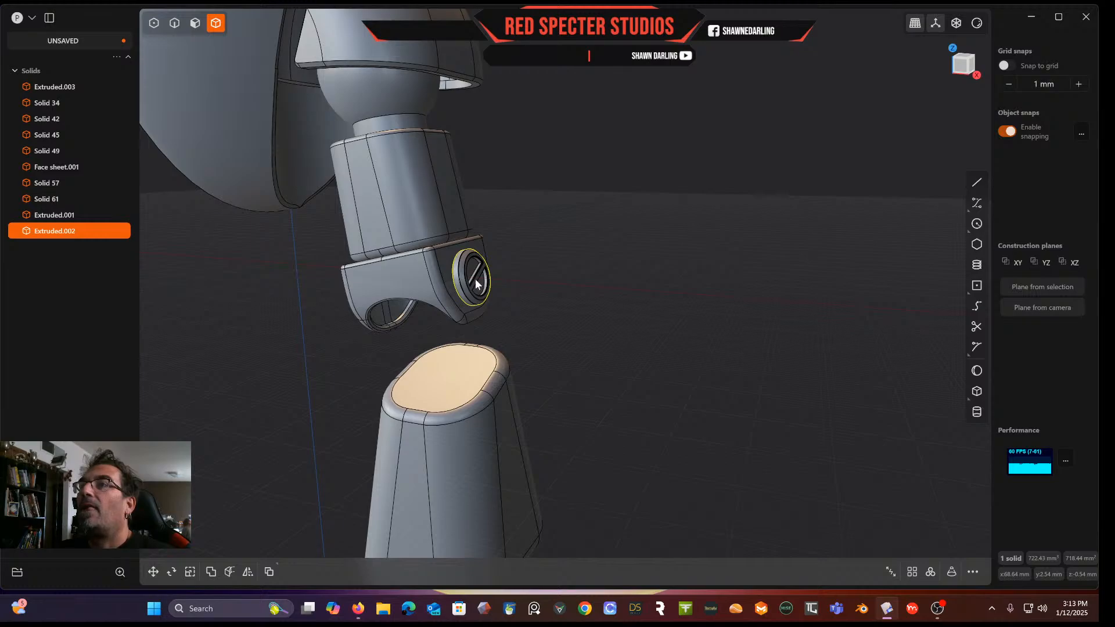
scroll(471, 279, "up", 3)
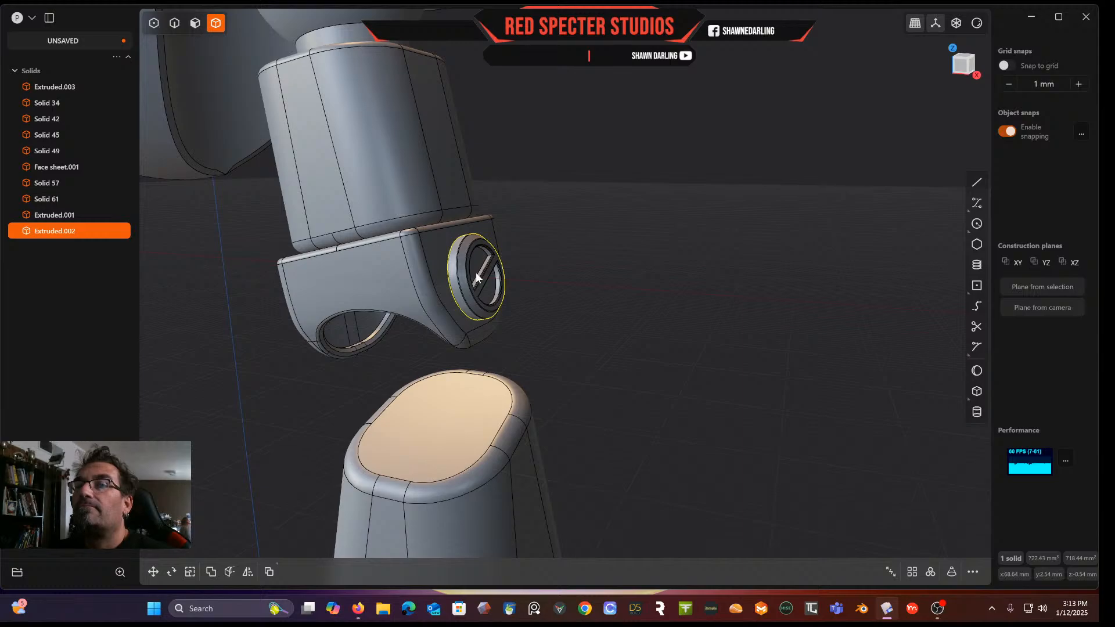
middle_click_drag(475, 271, 294, 302)
middle_click_drag(218, 309, 442, 273)
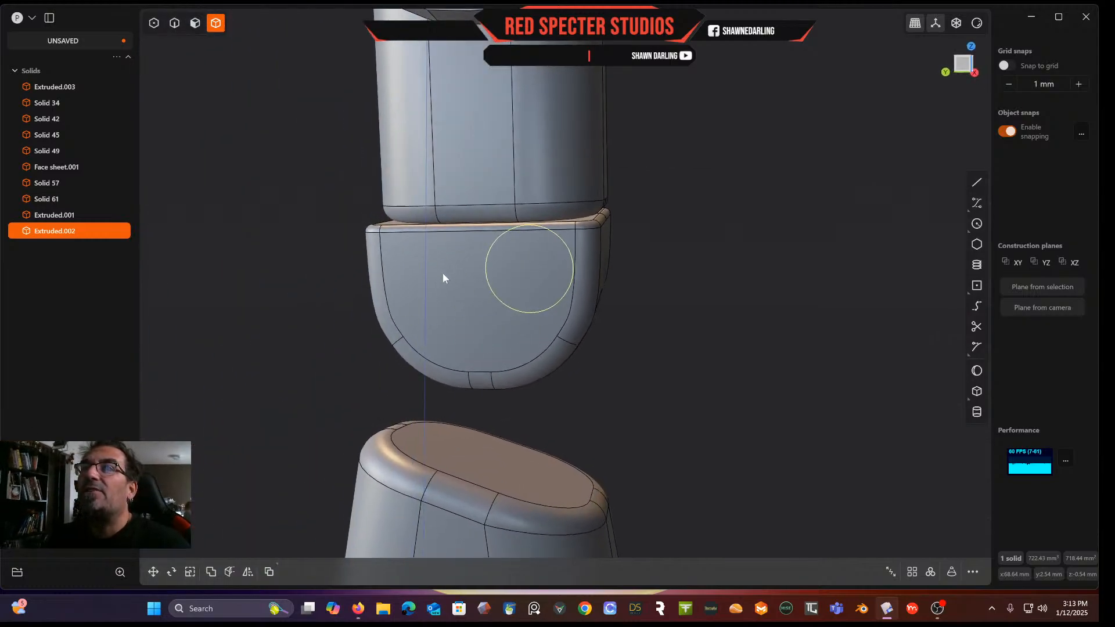
left_click(456, 316)
key("ctrl+d")
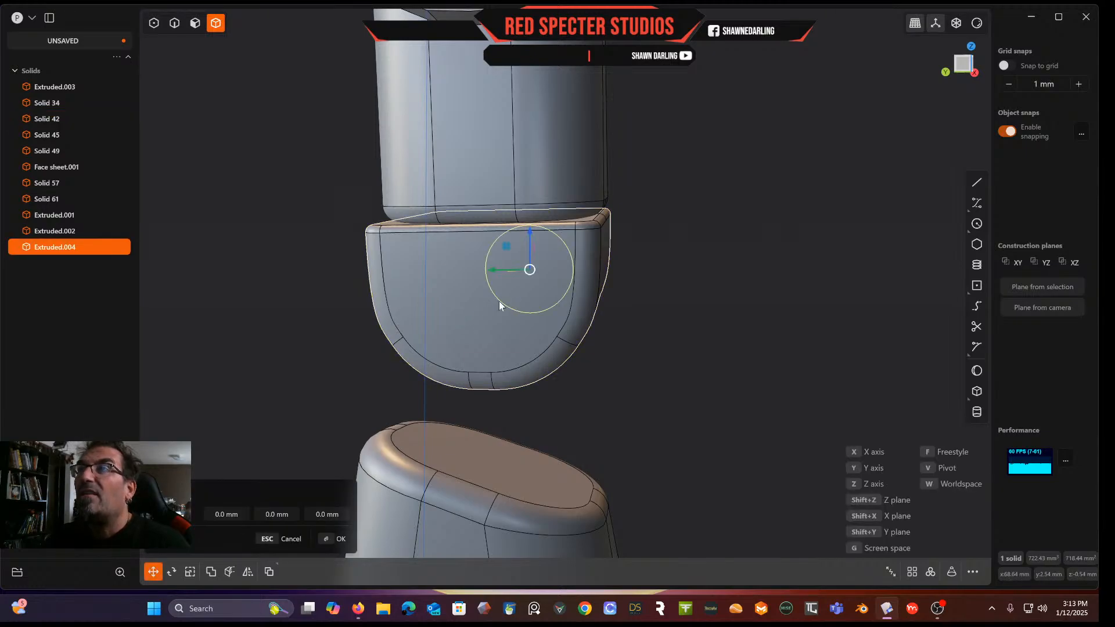
middle_click_drag(457, 336, 473, 217)
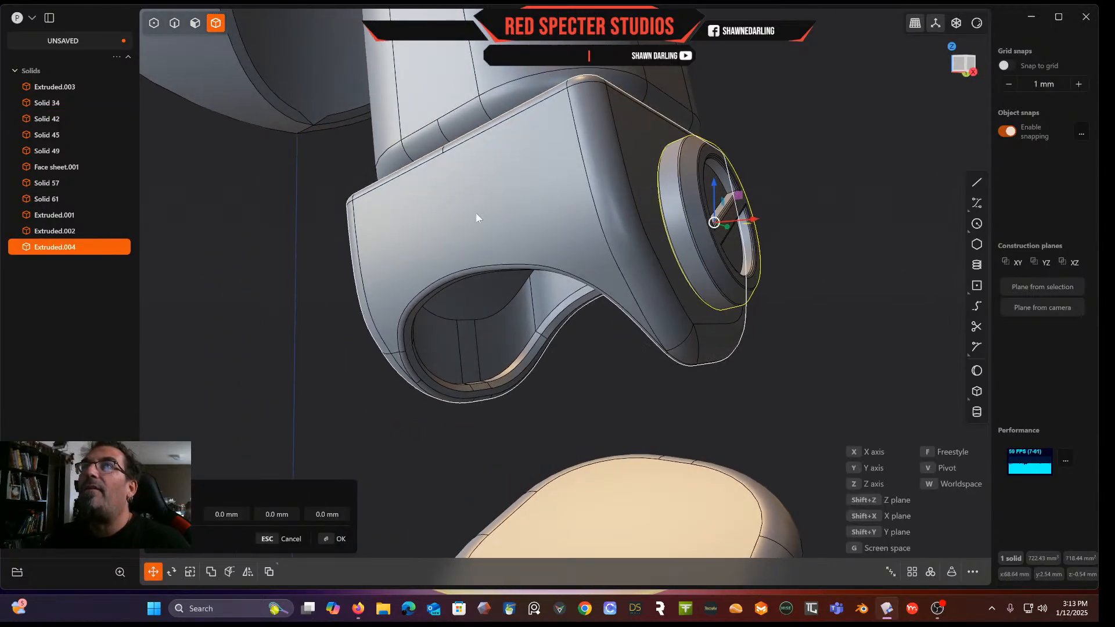
Select the ring solid and duplicate it in place
left_click(722, 238)
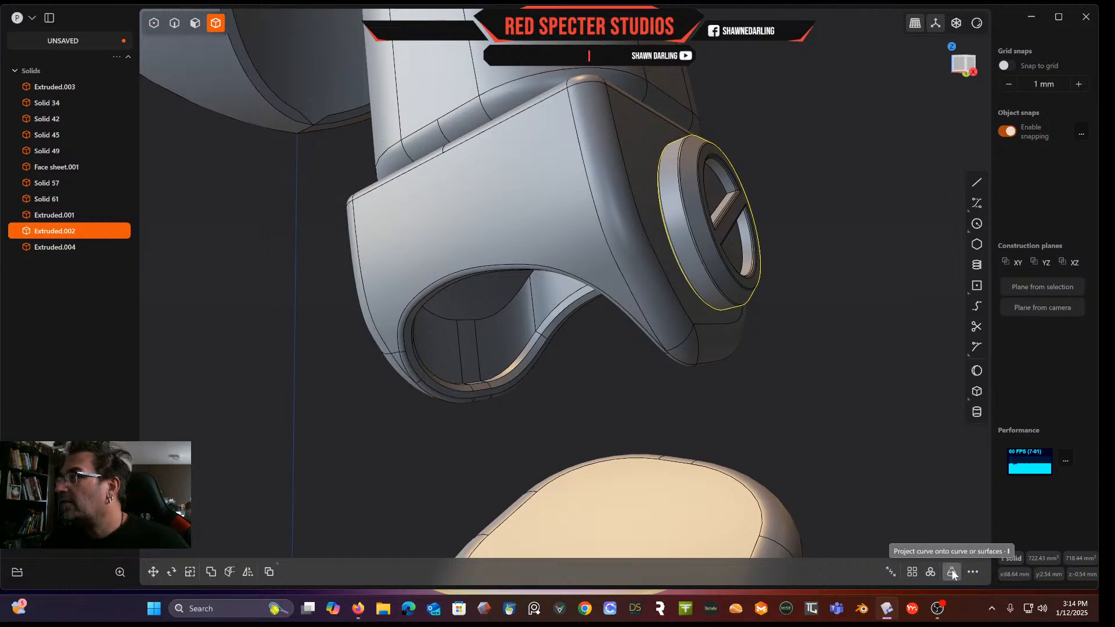
left_click(972, 572)
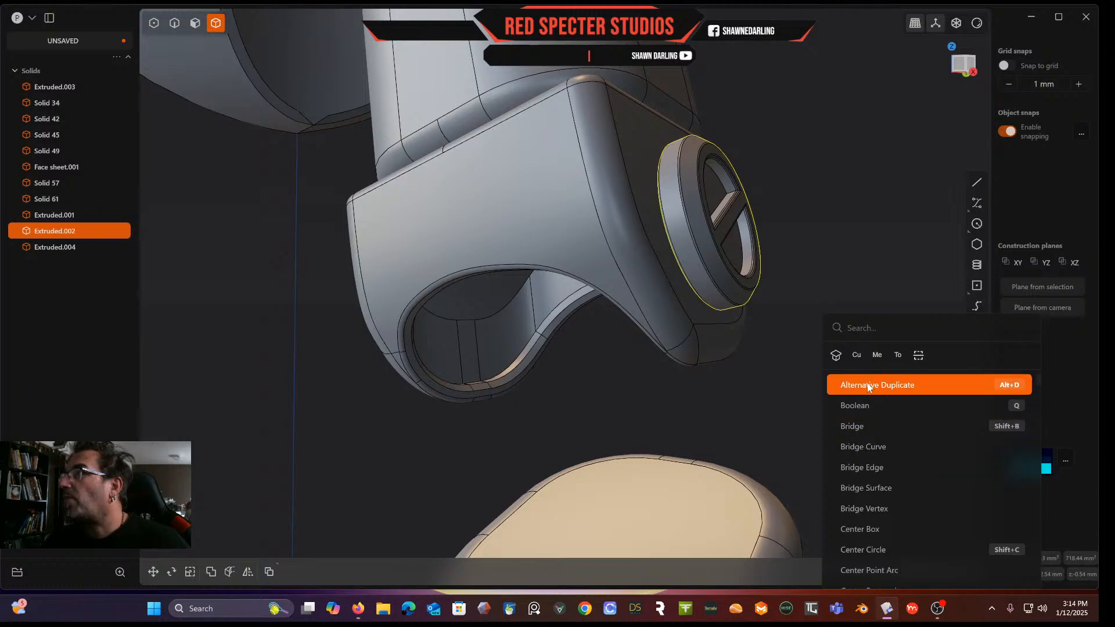
key("Escape")
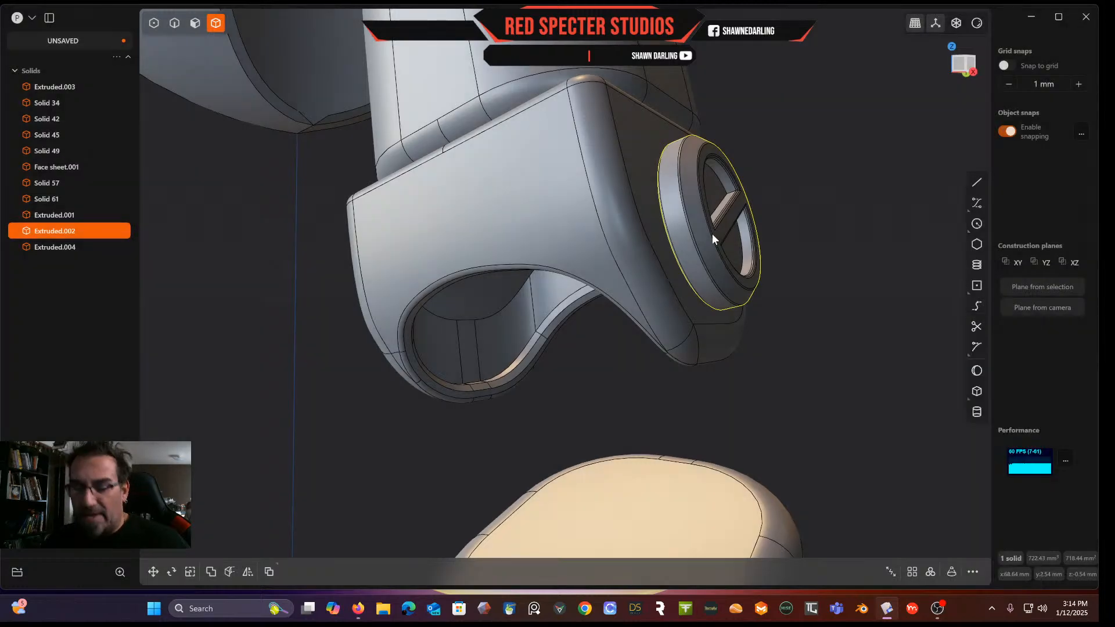
key("shift+d")
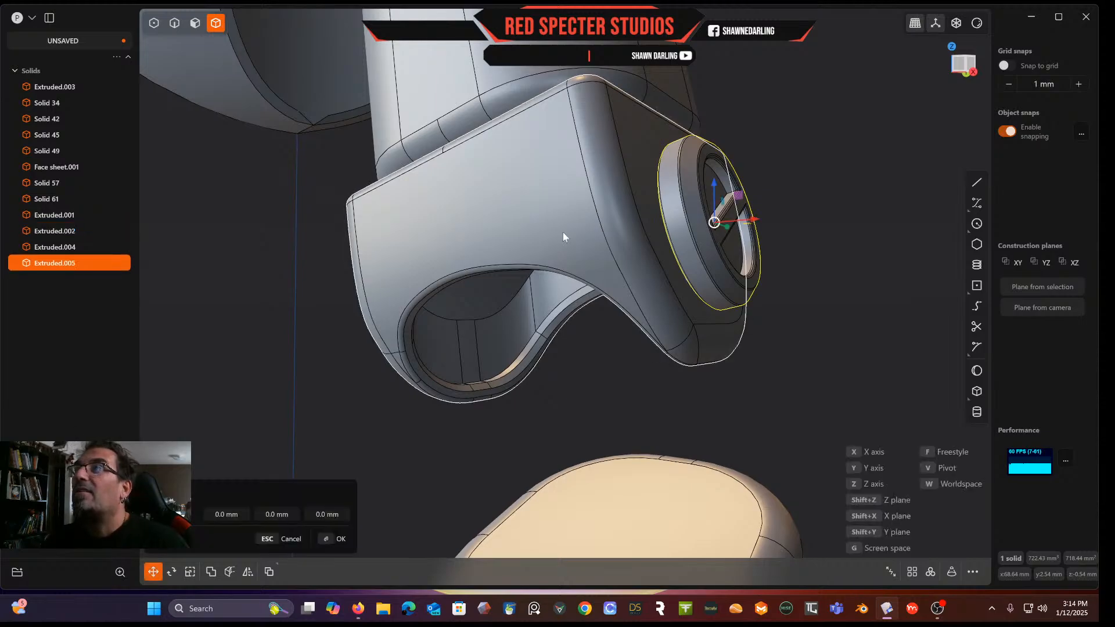
middle_click_drag(465, 231, 595, 256)
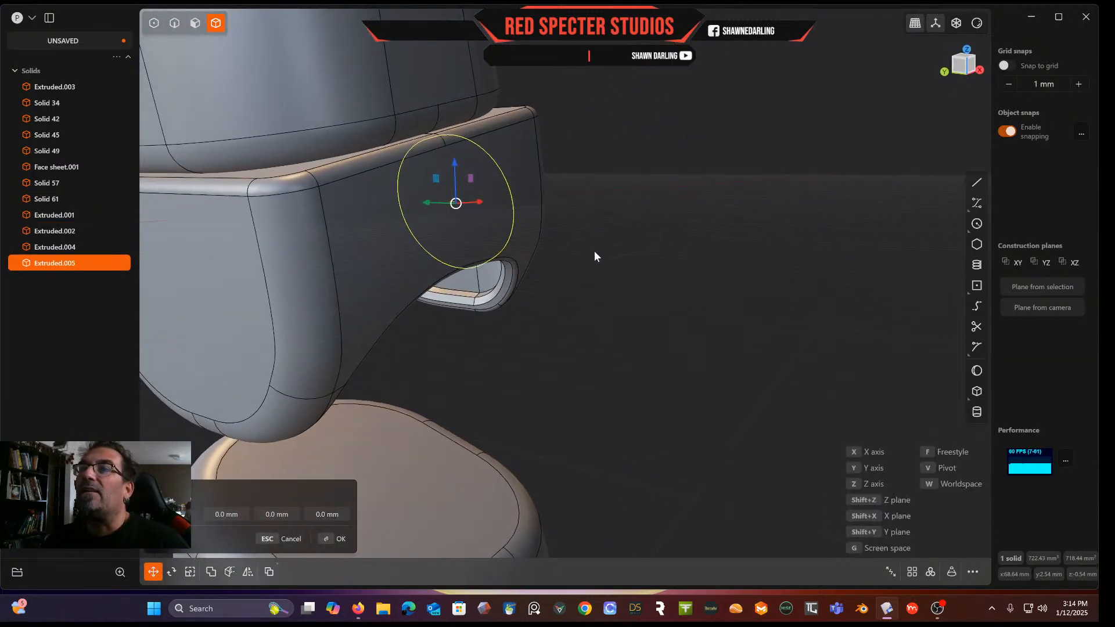
left_click(542, 256)
middle_click_drag(502, 231, 343, 237)
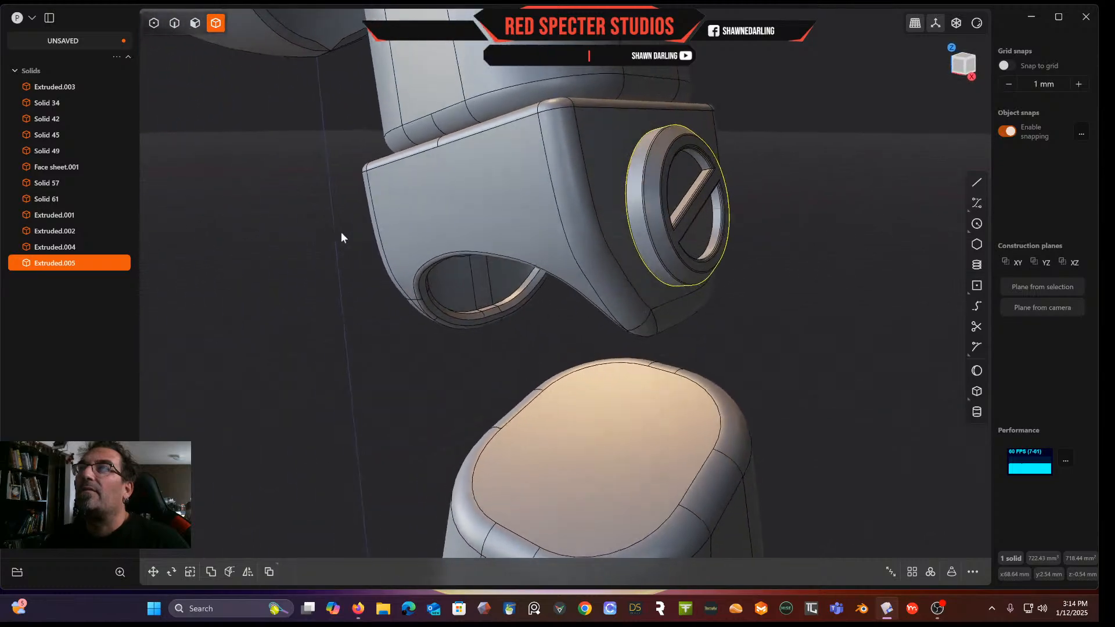
Delete the stacked ring copies, then undo the last two deletions
left_click(675, 199)
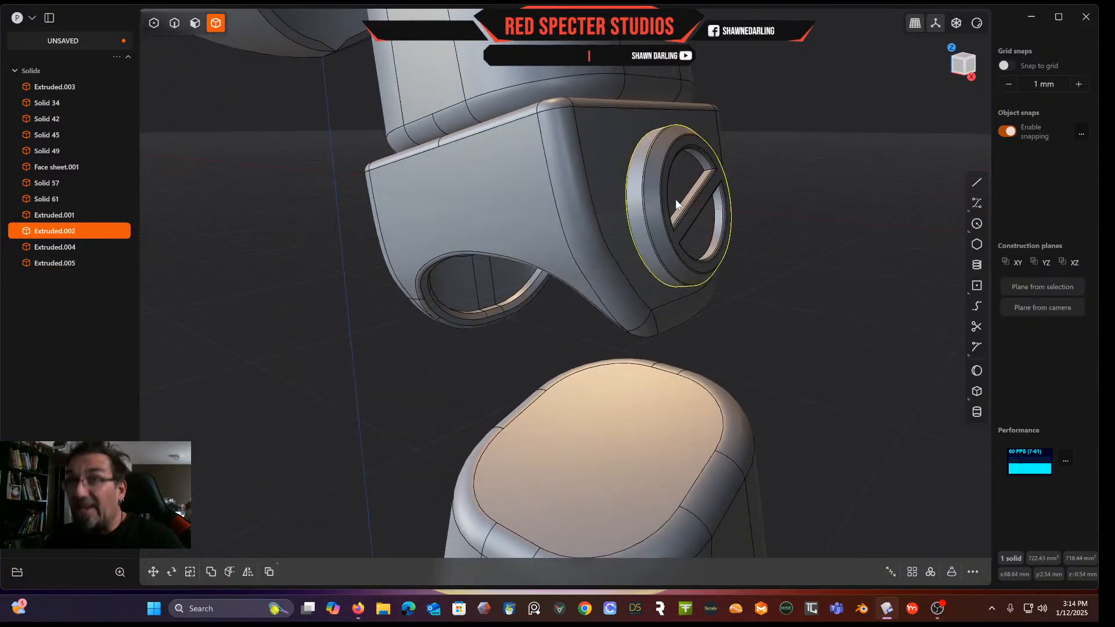
key("Delete")
left_click(678, 210)
key("Delete")
left_click(677, 214)
key("Delete")
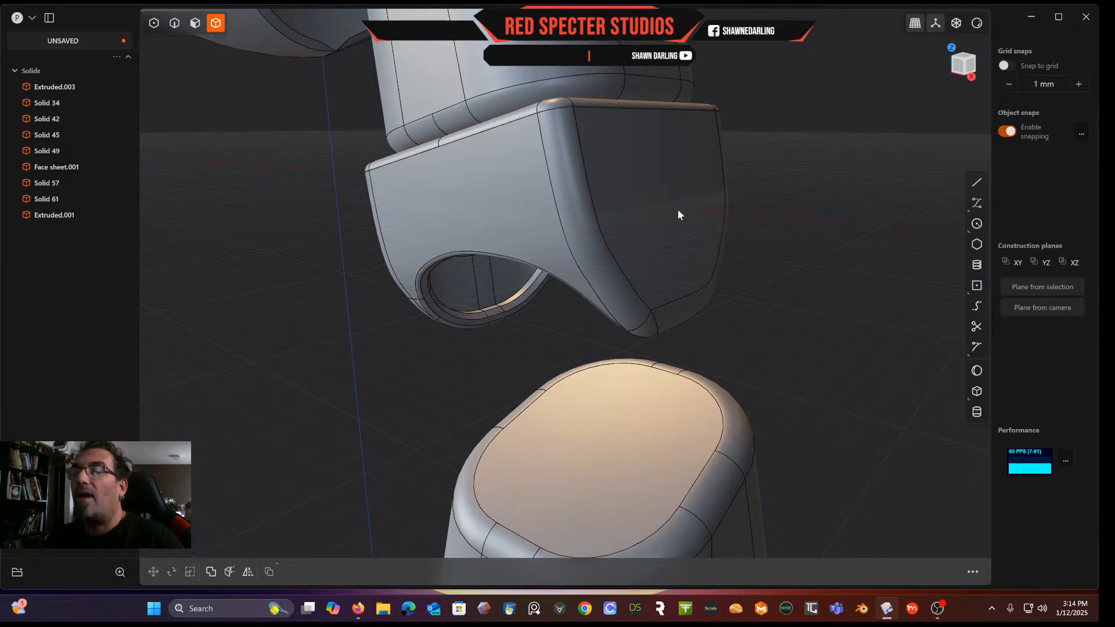
key("ctrl+z")
key("ctrl+z")
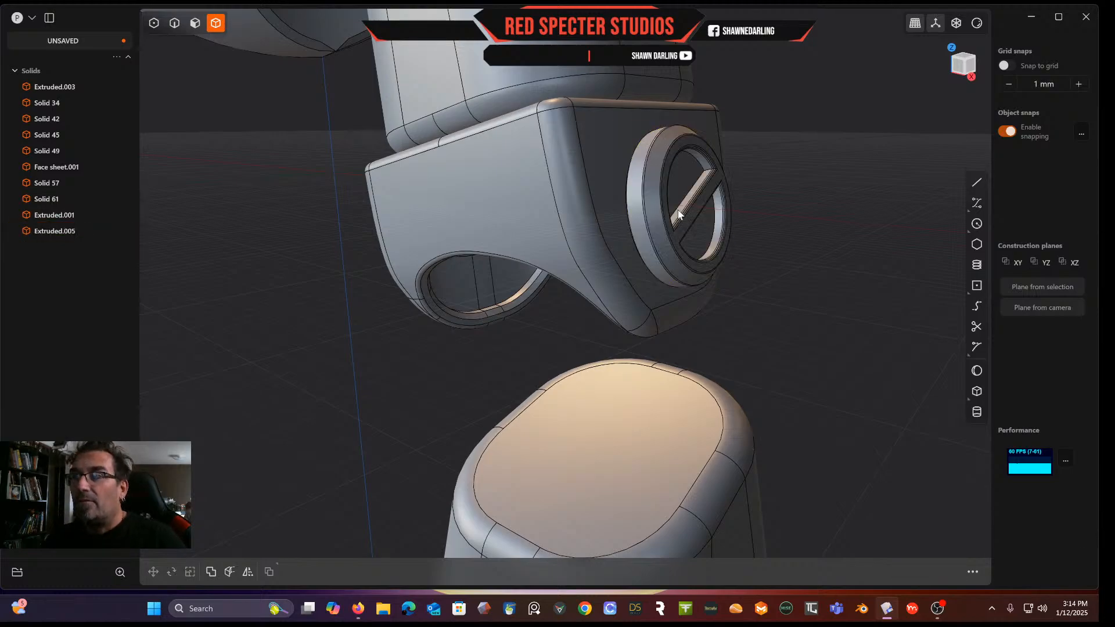
left_click(678, 211)
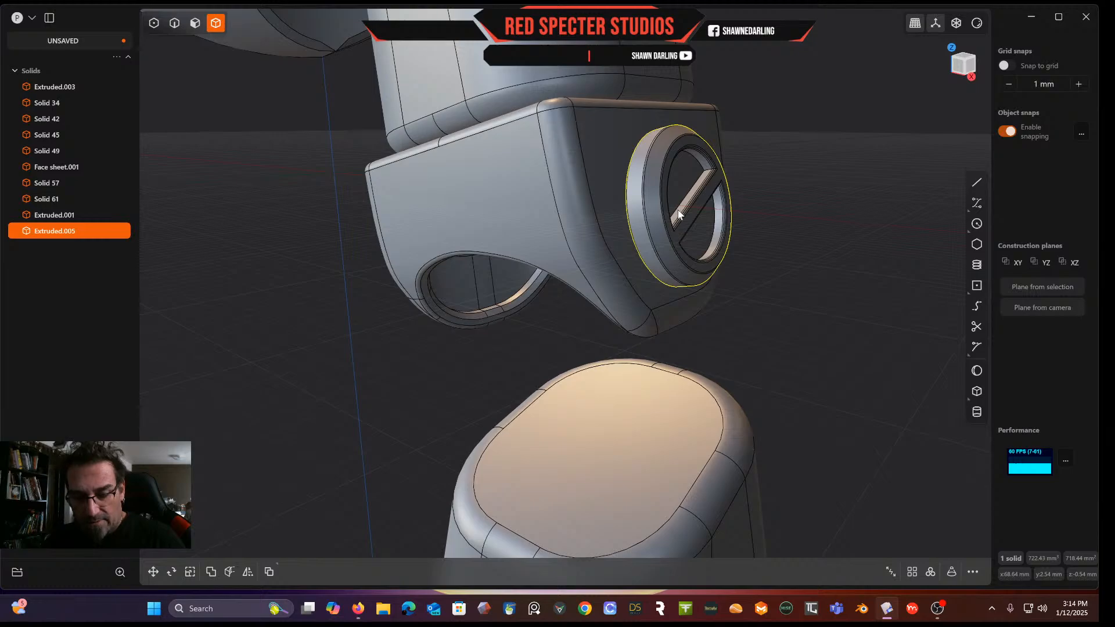
key("ctrl+v")
middle_click_drag(591, 216, 775, 198)
scroll(643, 274, "up", 2)
scroll(604, 273, "down", 3)
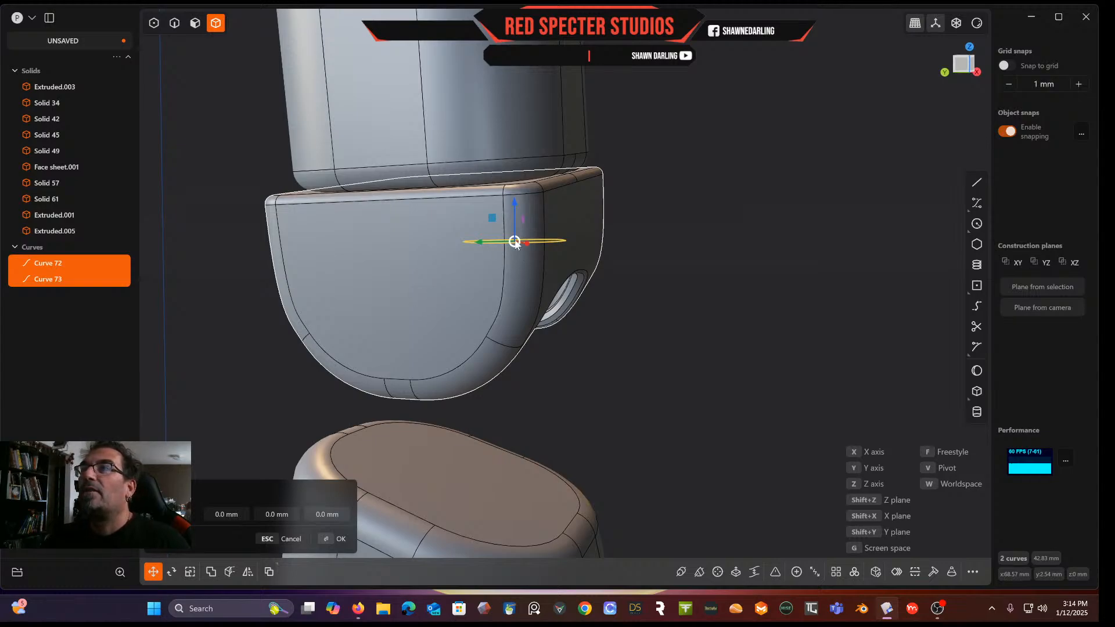
middle_click_drag(531, 246, 487, 270)
left_click_drag(658, 175, 436, 261)
middle_click_drag(435, 256, 546, 311)
key("Delete")
left_click(546, 311)
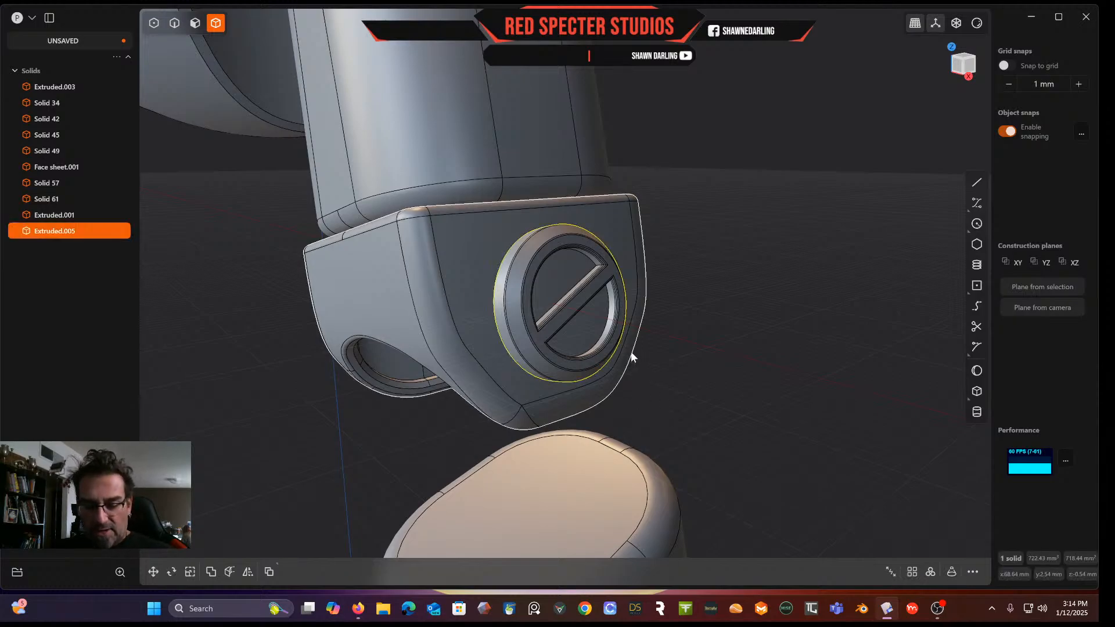
Try to duplicate the ring and snap the copy to the centre of the opposite side's face
key("ctrl+d")
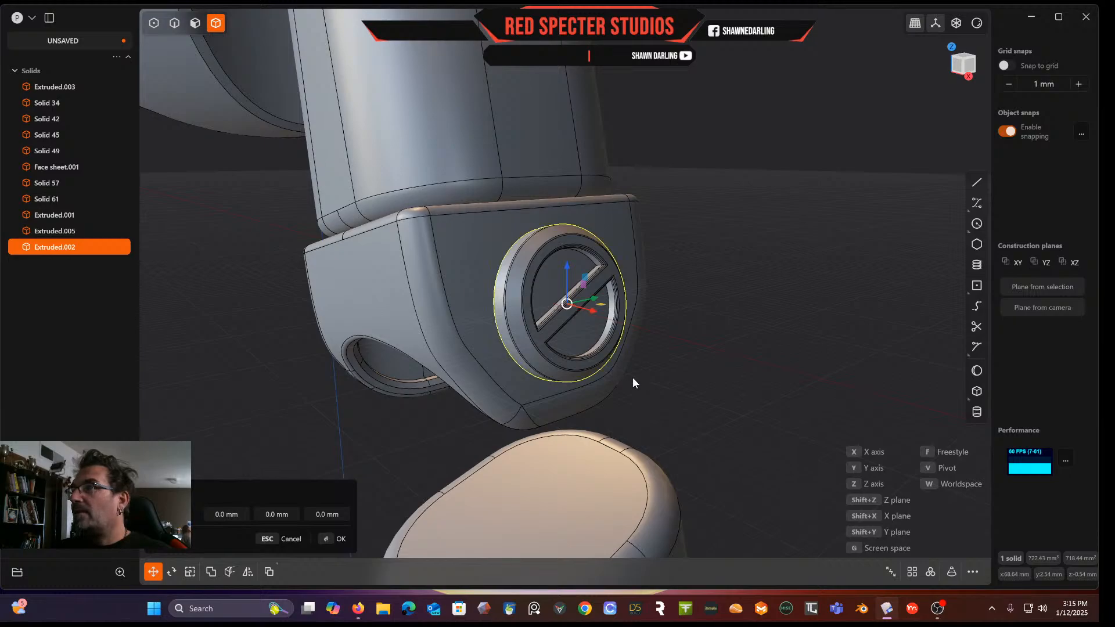
key("f")
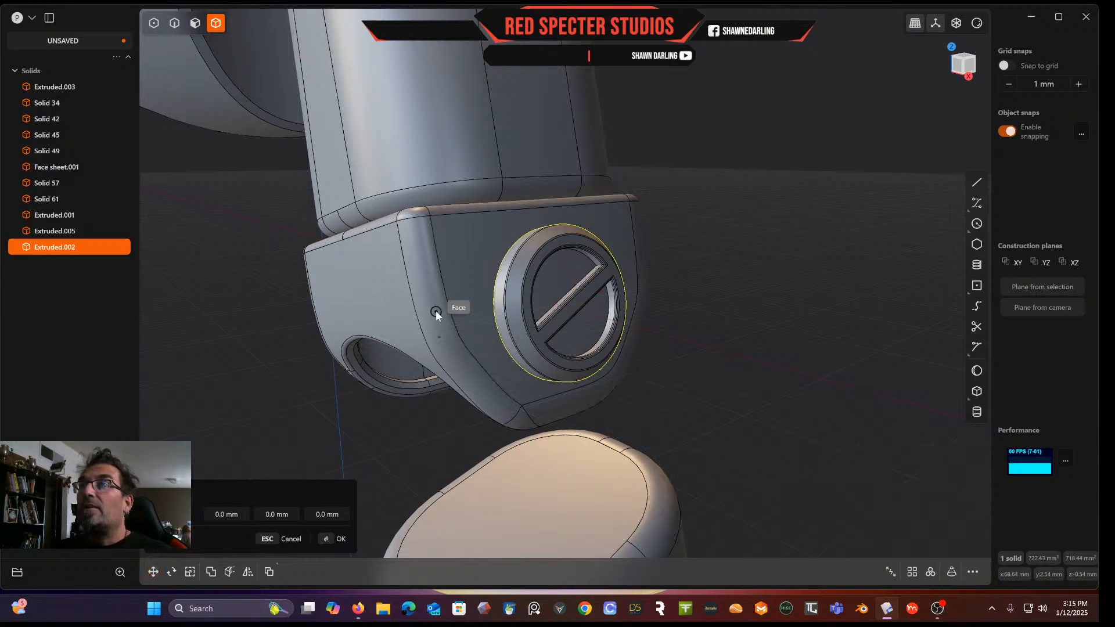
middle_click_drag(365, 299, 575, 302)
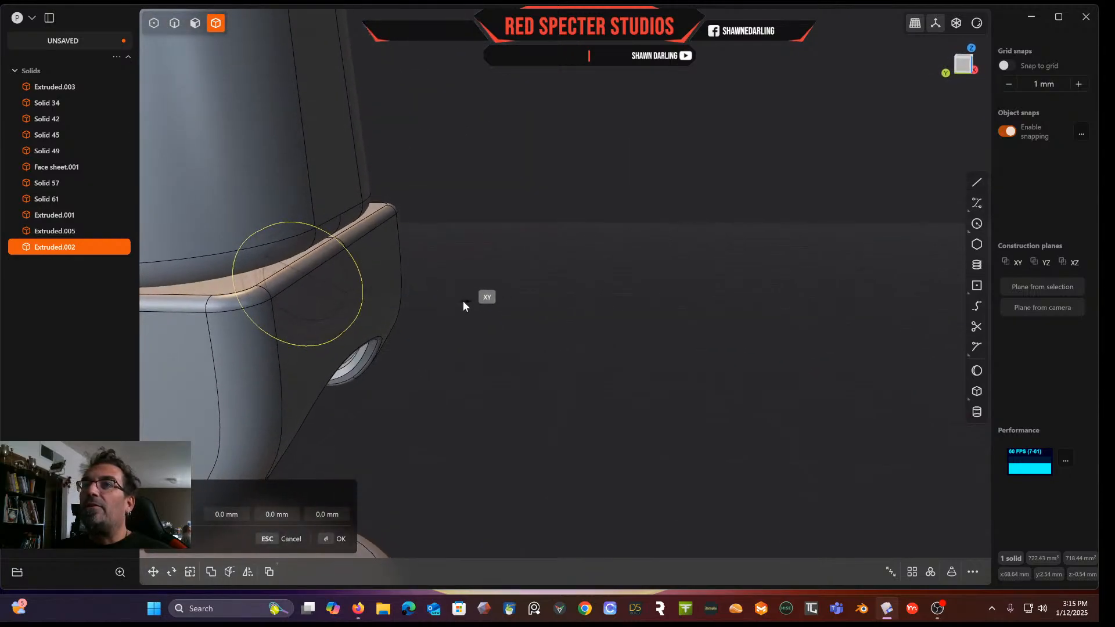
middle_click_drag(458, 303, 692, 265)
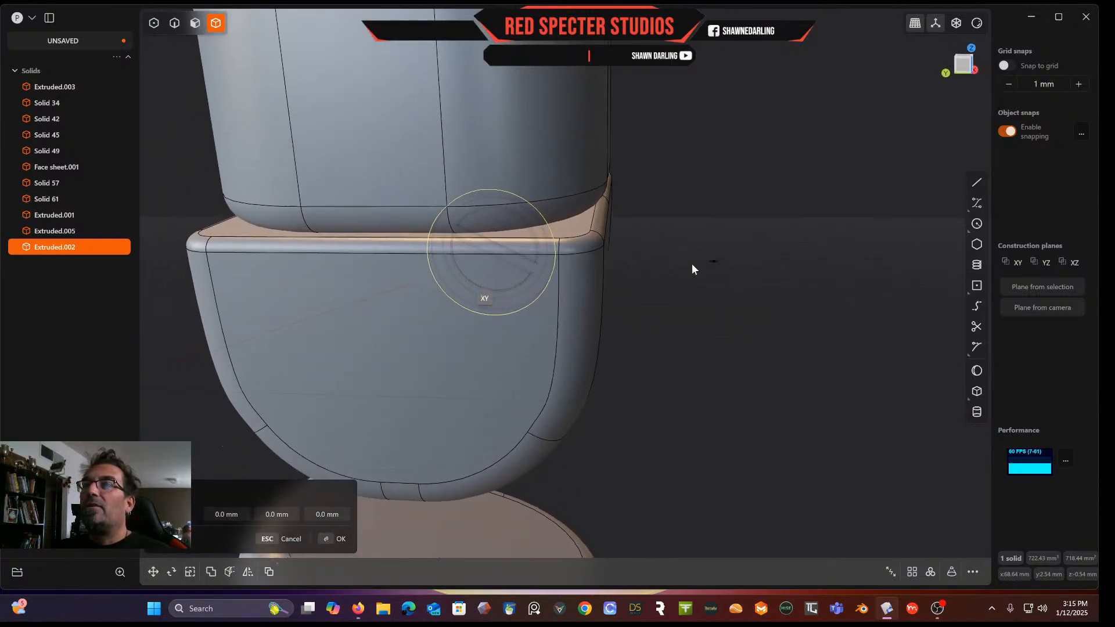
left_click(394, 357)
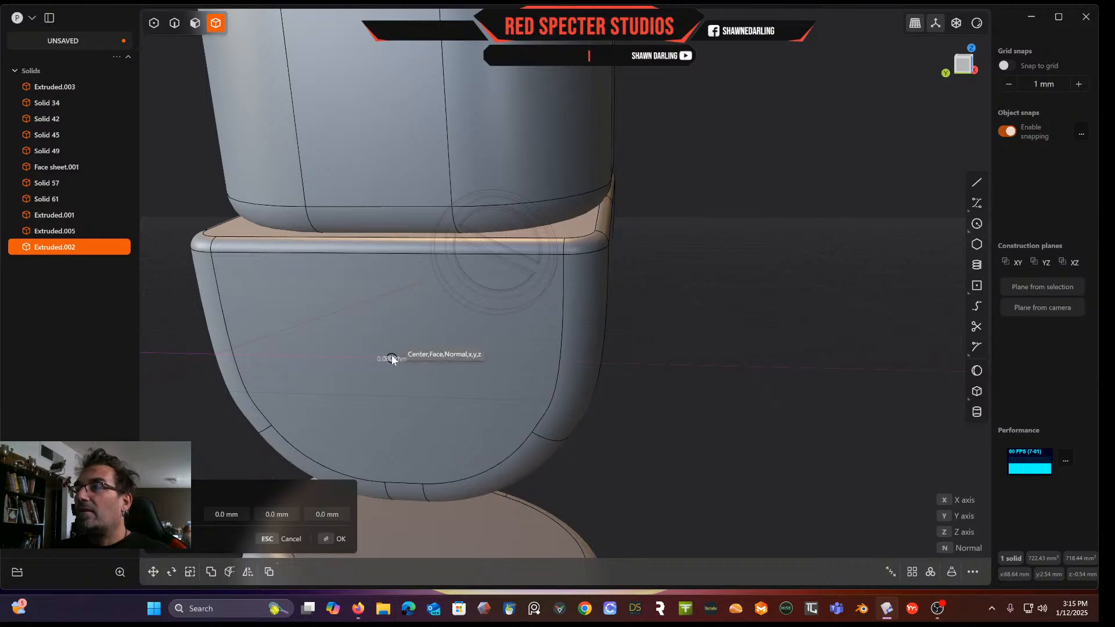
key("Escape")
middle_click_drag(417, 396, 622, 379)
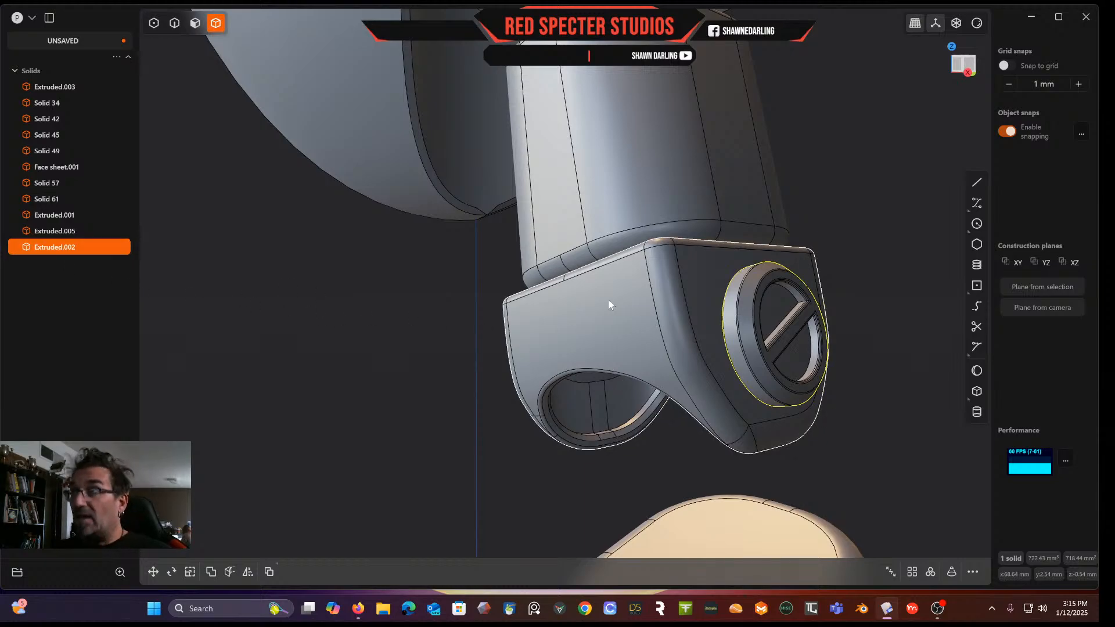
Delete the ring copies and undo the last deletion
key("Delete")
left_click(749, 325)
key("Delete")
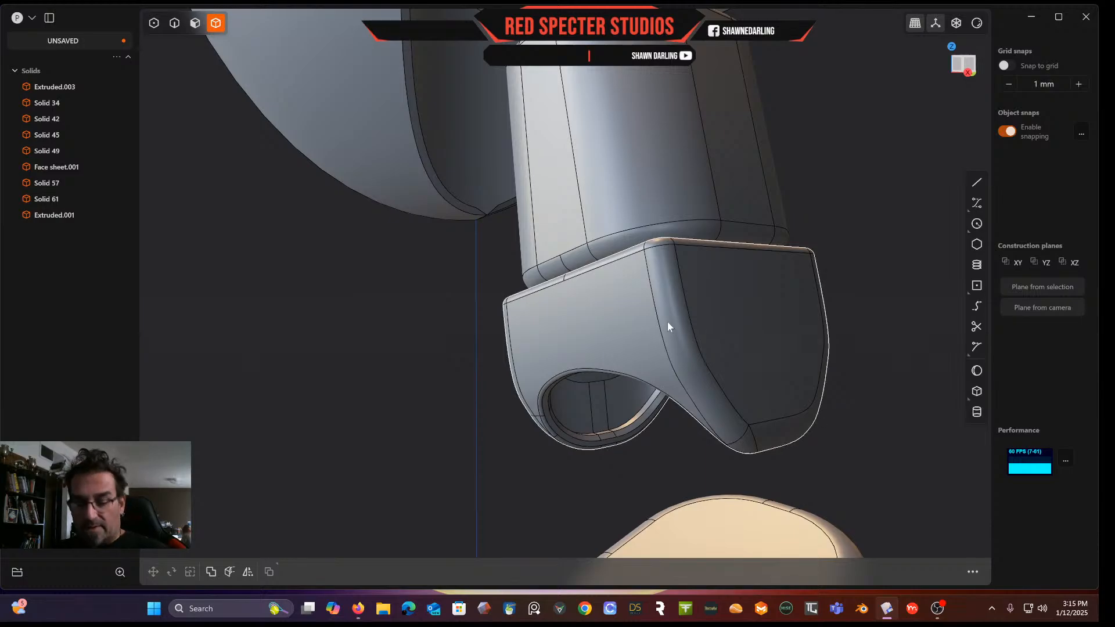
key("ctrl+z")
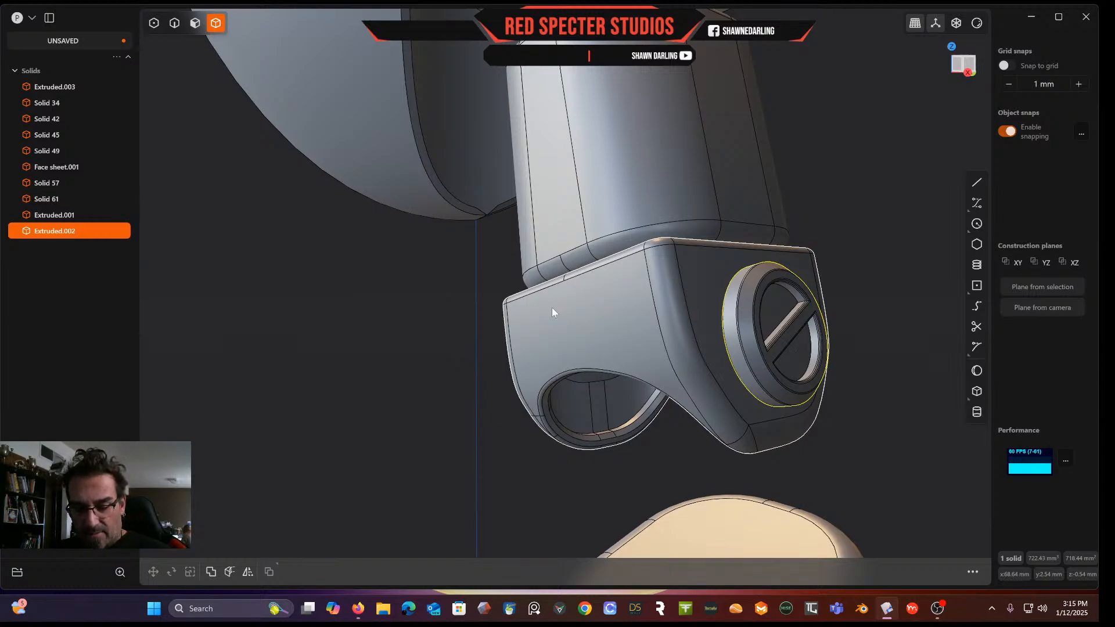
Duplicate the ring and move the copy about 40 mm along X to the body's opposite side
middle_click_drag(552, 312, 398, 344)
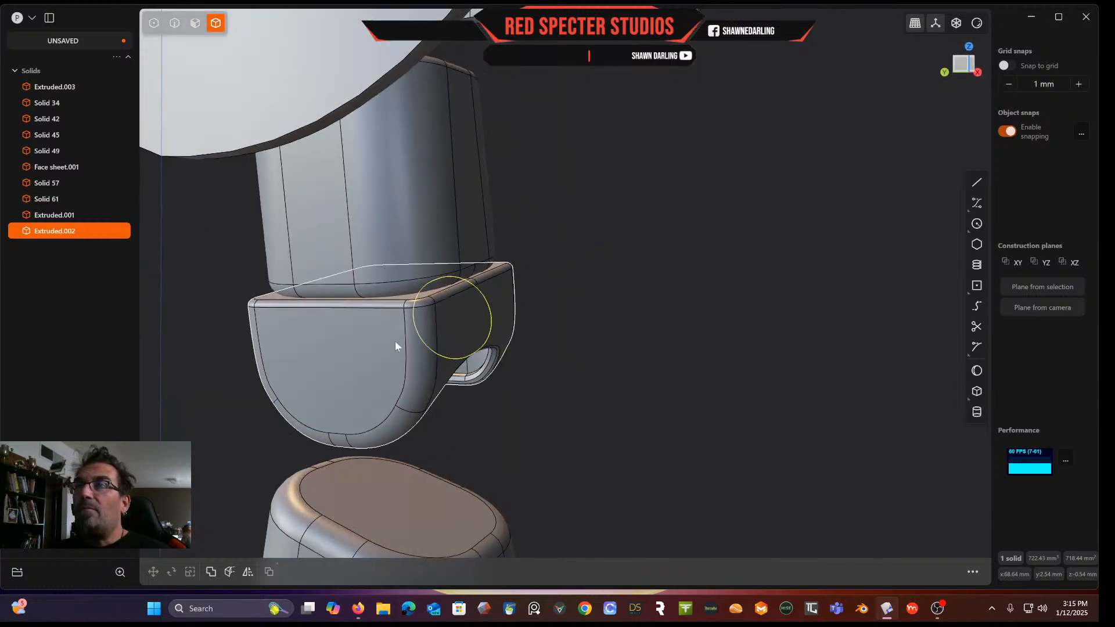
left_click(351, 356)
middle_click_drag(305, 337, 478, 348)
key("ctrl+d")
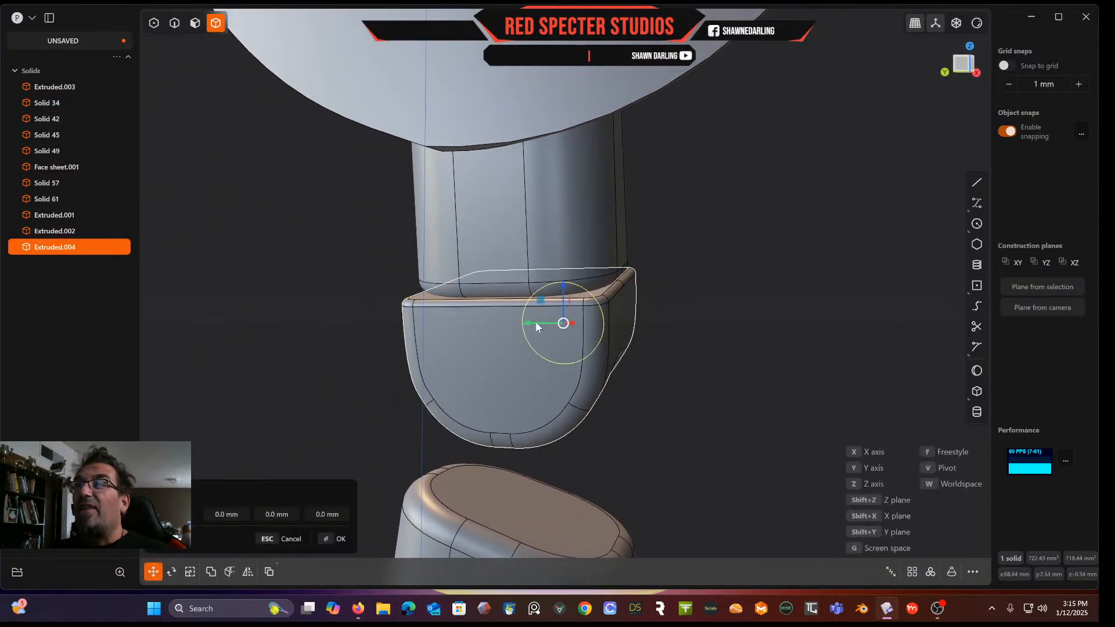
middle_click_drag(553, 356, 665, 316)
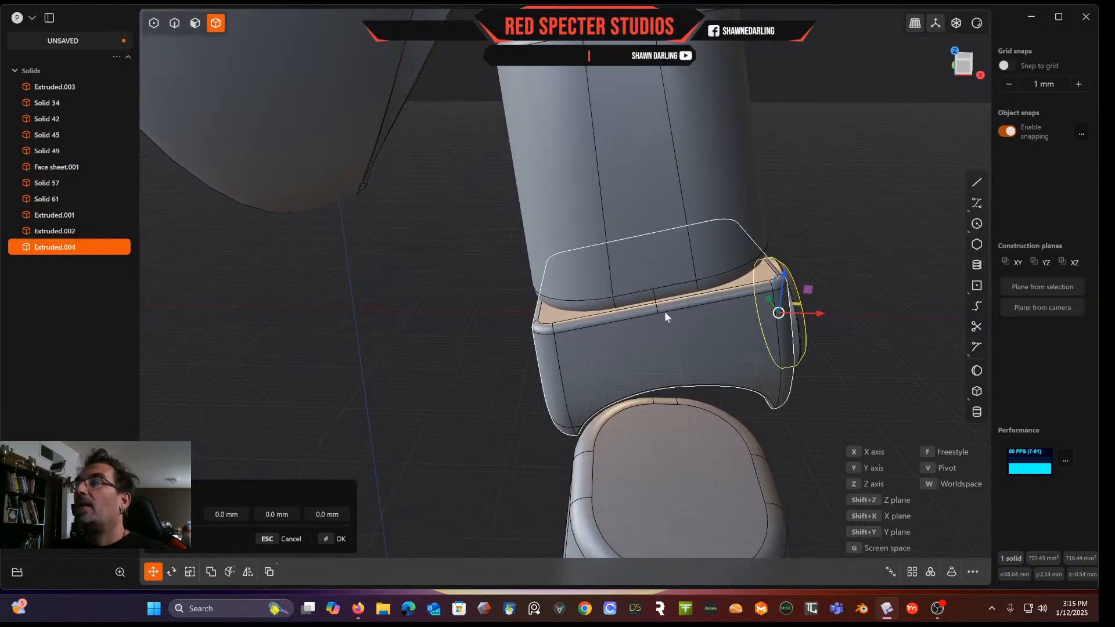
left_click_drag(819, 313, 551, 343)
middle_click_drag(552, 344, 666, 309)
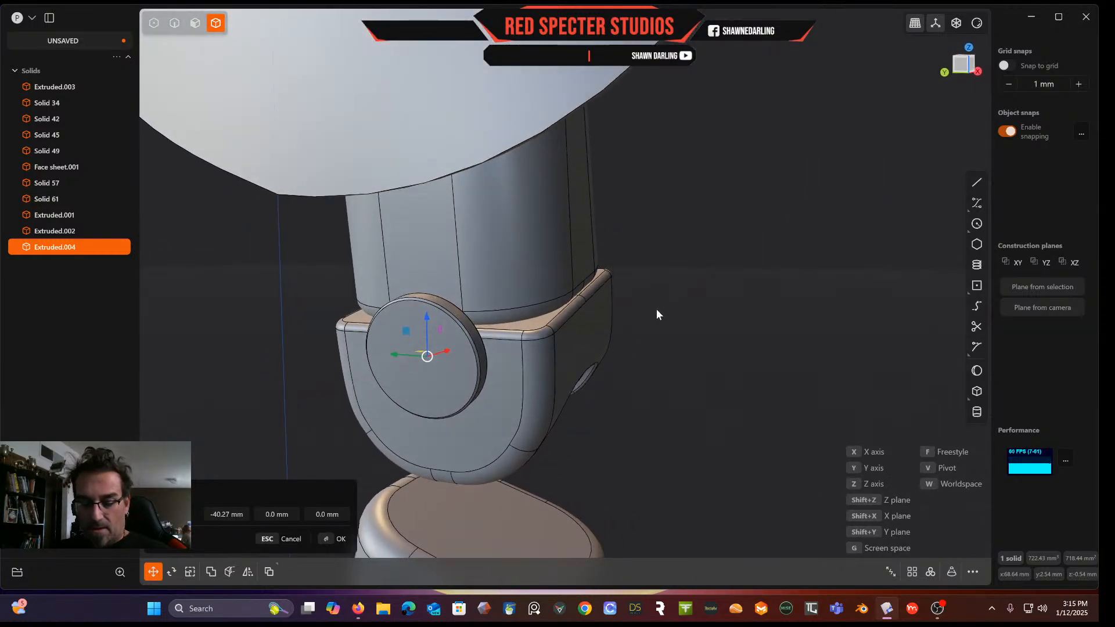
Rotate the copied ring, entering 180 degrees and 90 degrees about the Y axis
key("r")
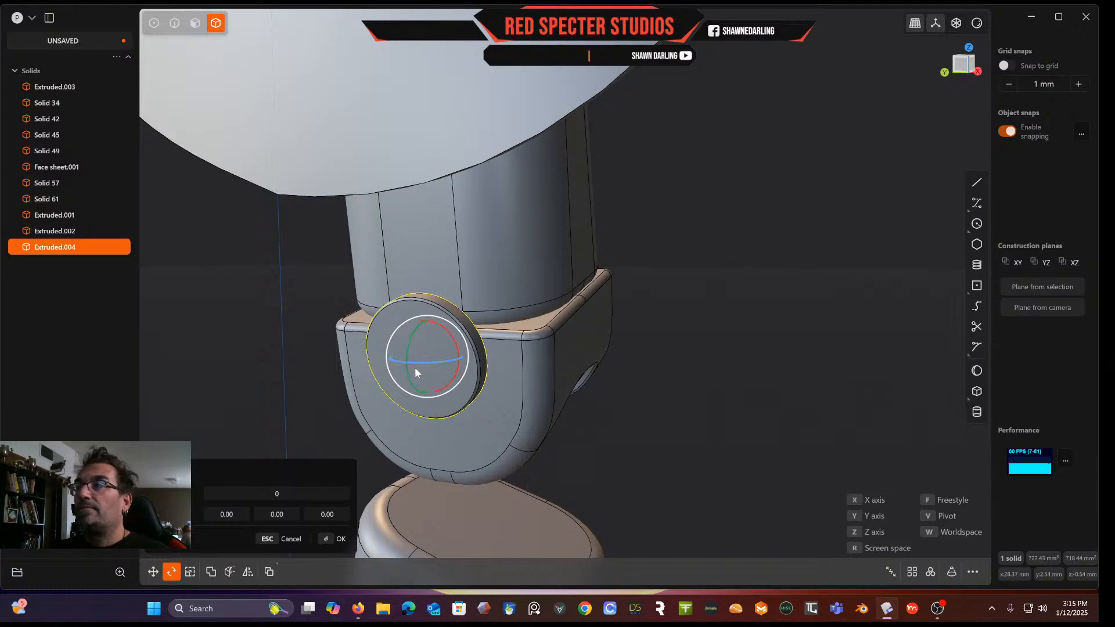
left_click(270, 495)
type("180")
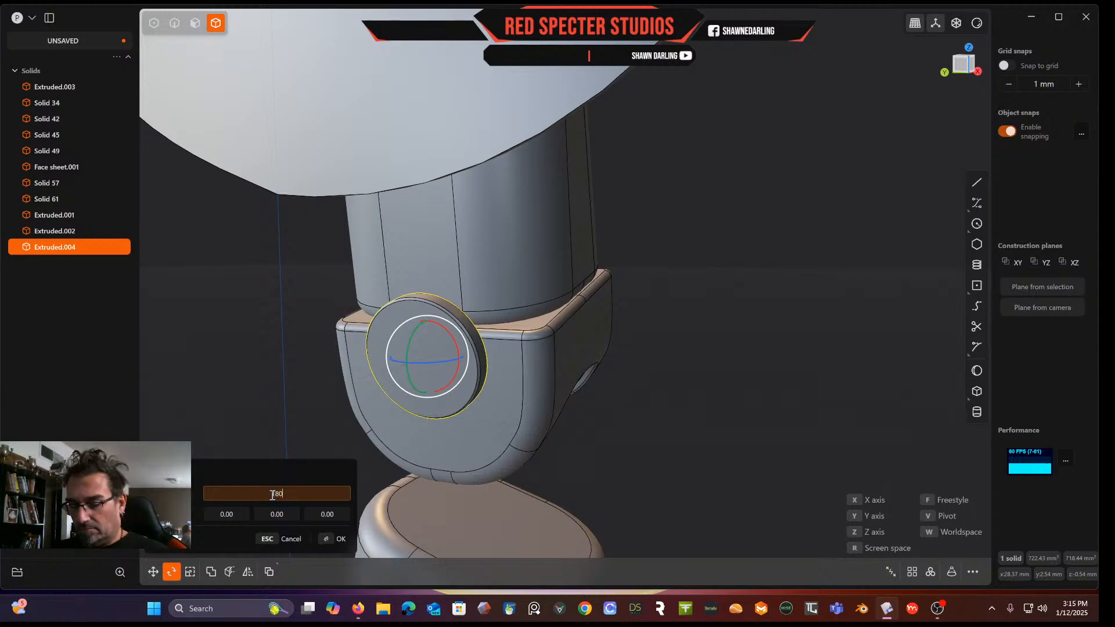
key("Return")
left_click(278, 516)
type("90")
key("Return")
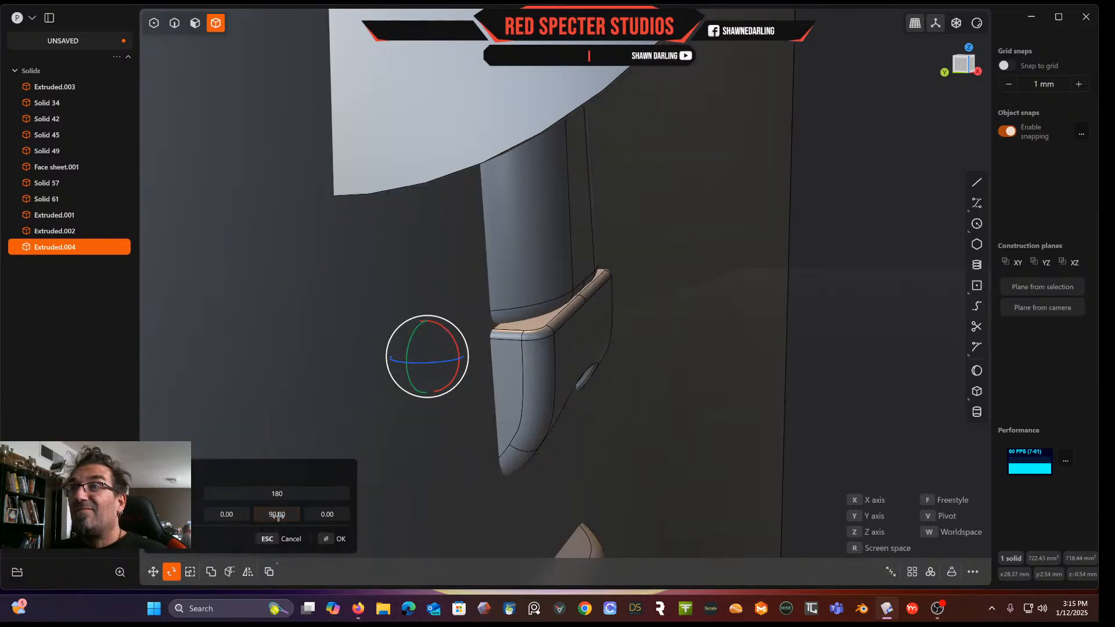
mouse_move(587, 465)
middle_mouse_down()
mouse_move(529, 455)
mouse_move(580, 447)
middle_mouse_up()
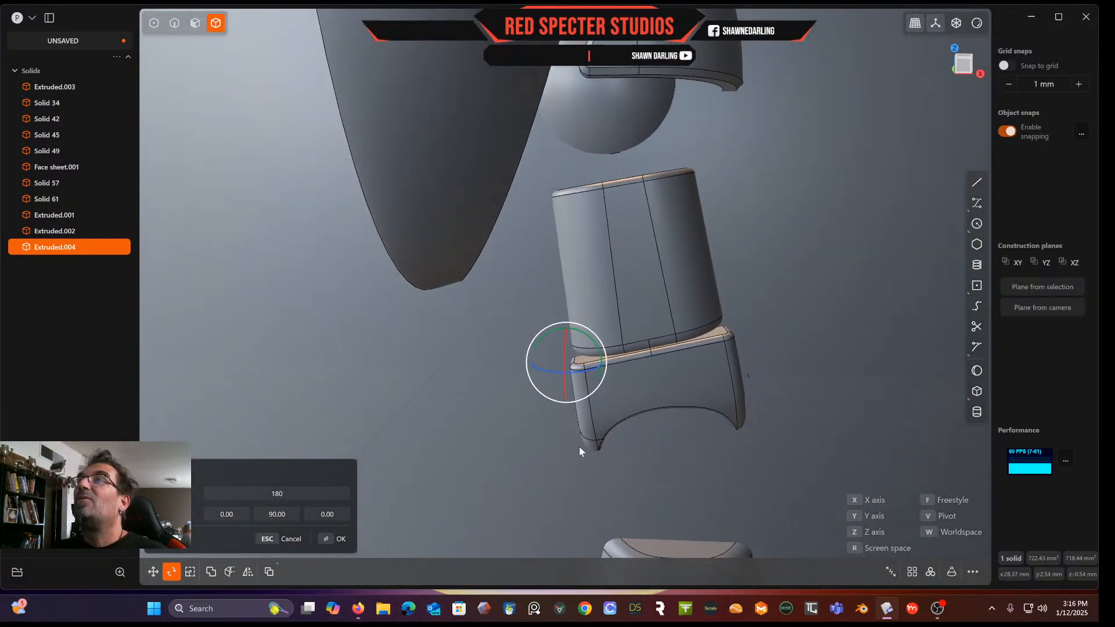
scroll(580, 448, "down", 8)
key("Escape")
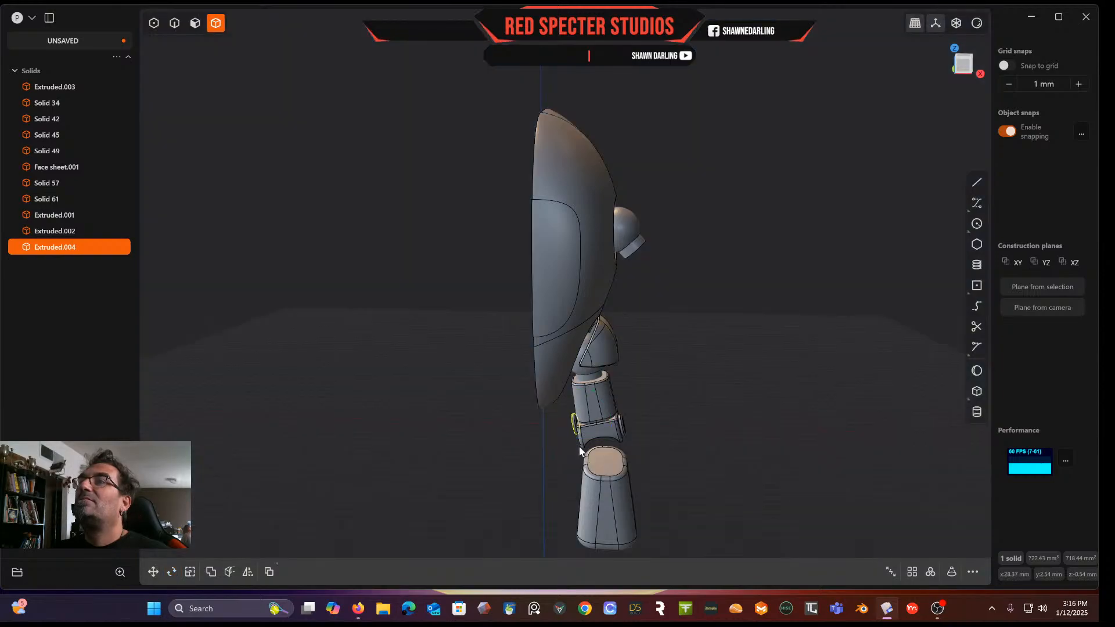
Try to rotate the ring copy by entering 90 and 180 degree angles about its axes, then cancel and undo
middle_click_drag(575, 459, 642, 451)
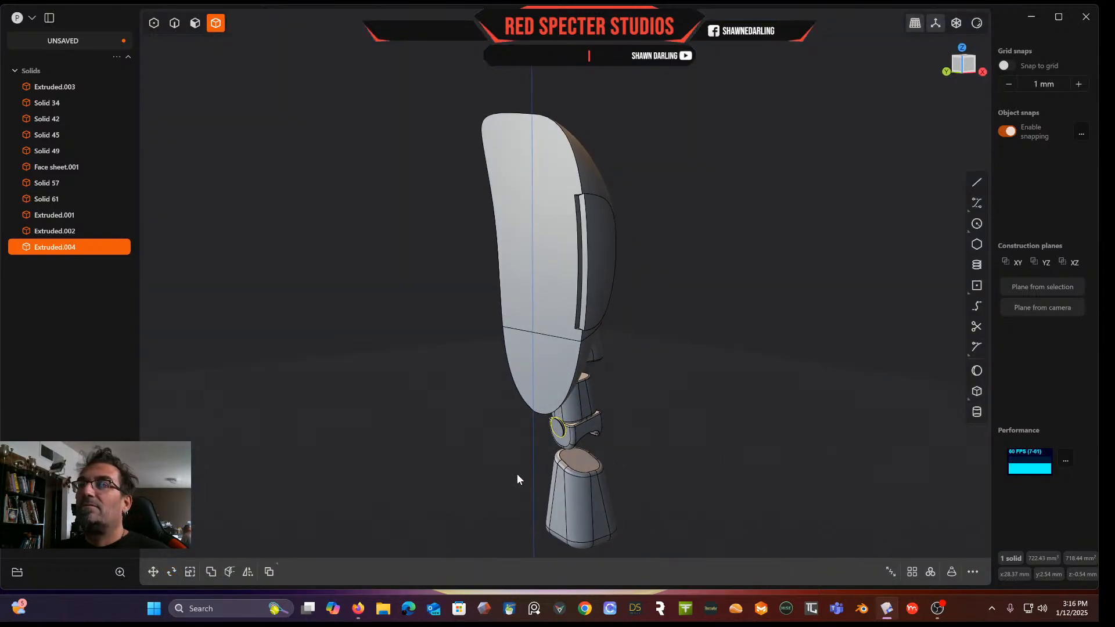
scroll(528, 468, "up", 5)
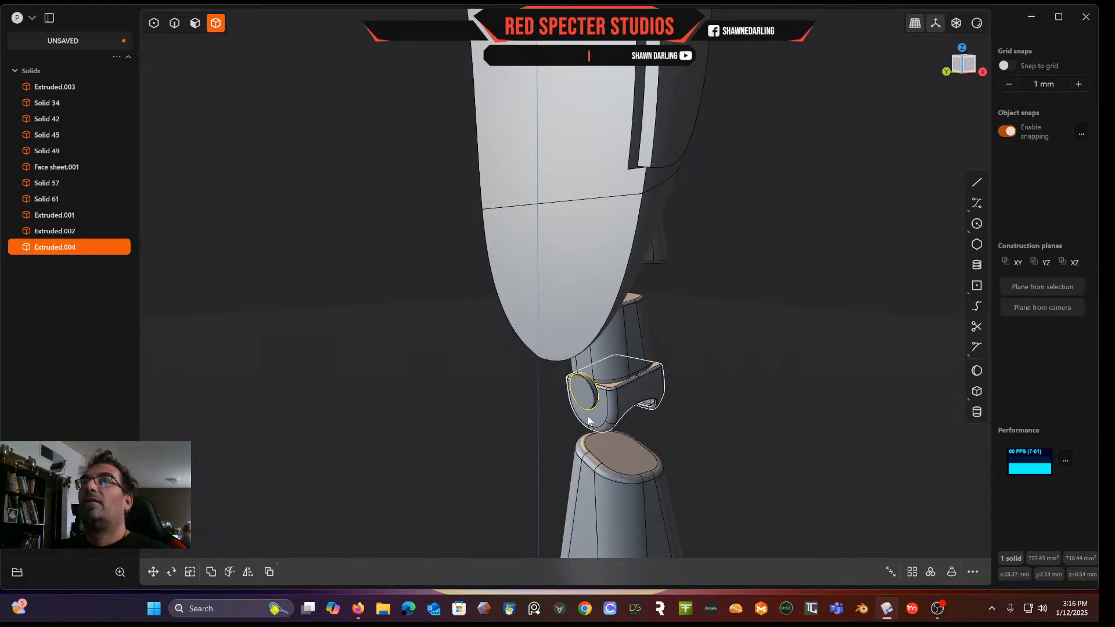
key("r")
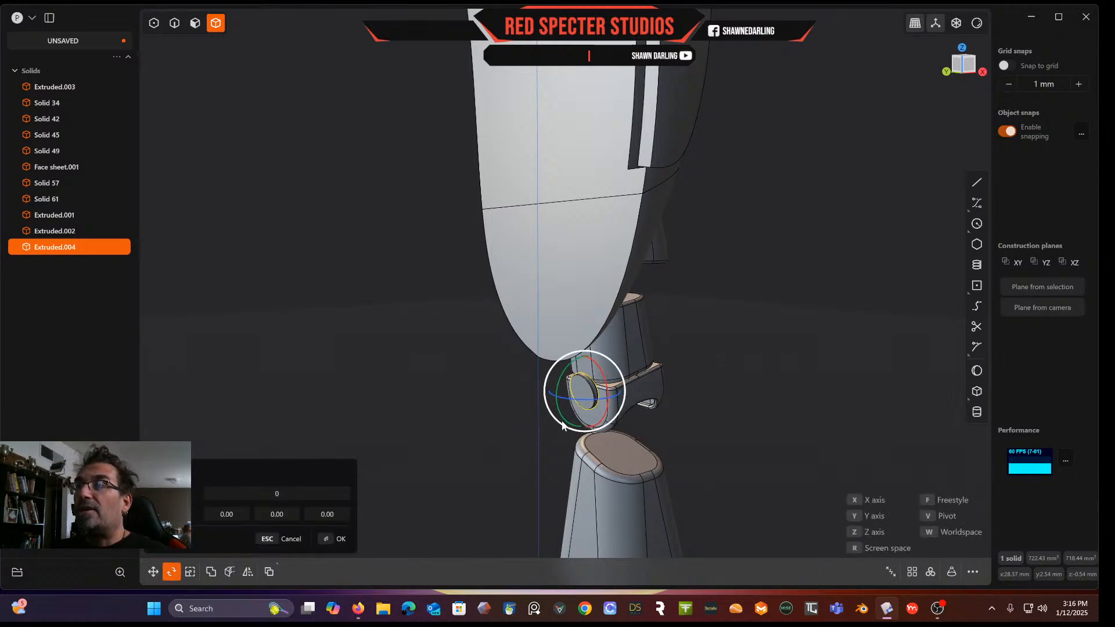
left_click(297, 514)
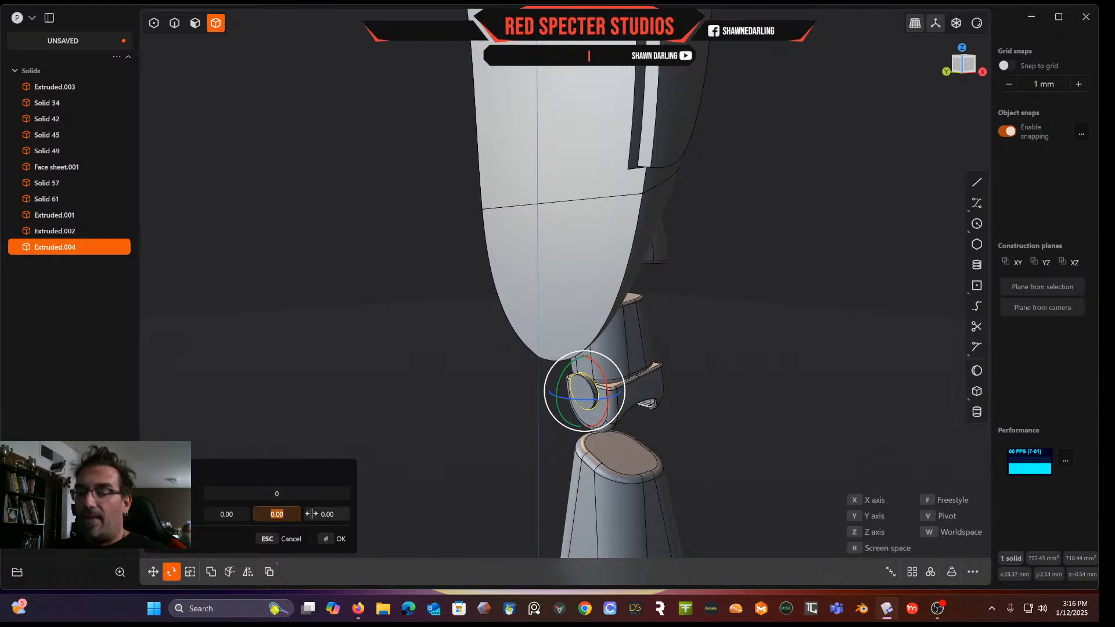
type("90")
key("Return")
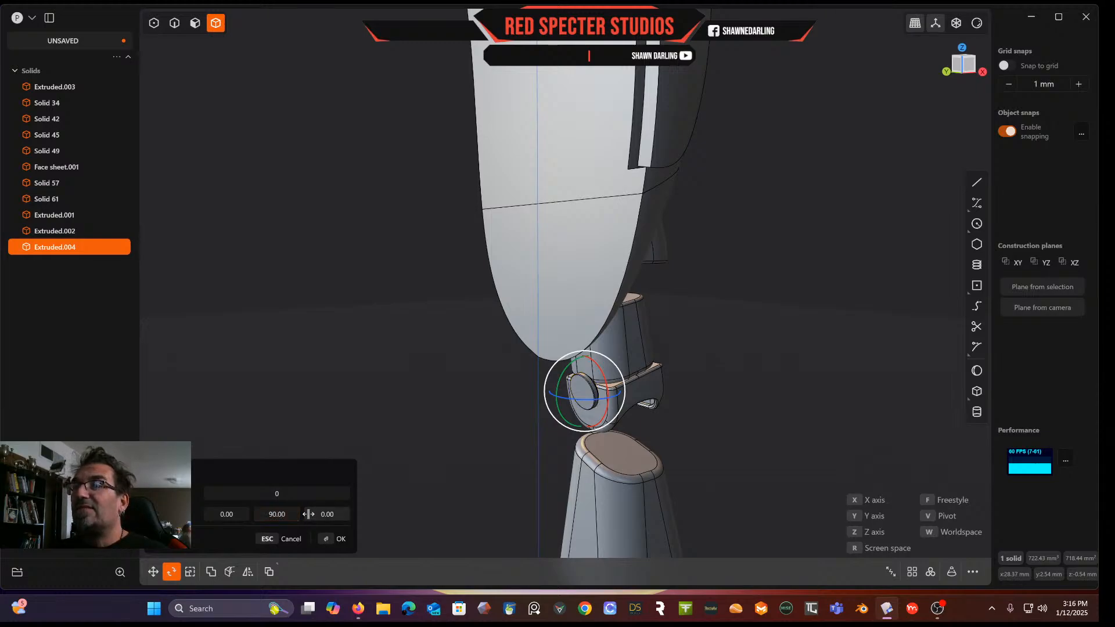
left_click(278, 514)
left_click(327, 514)
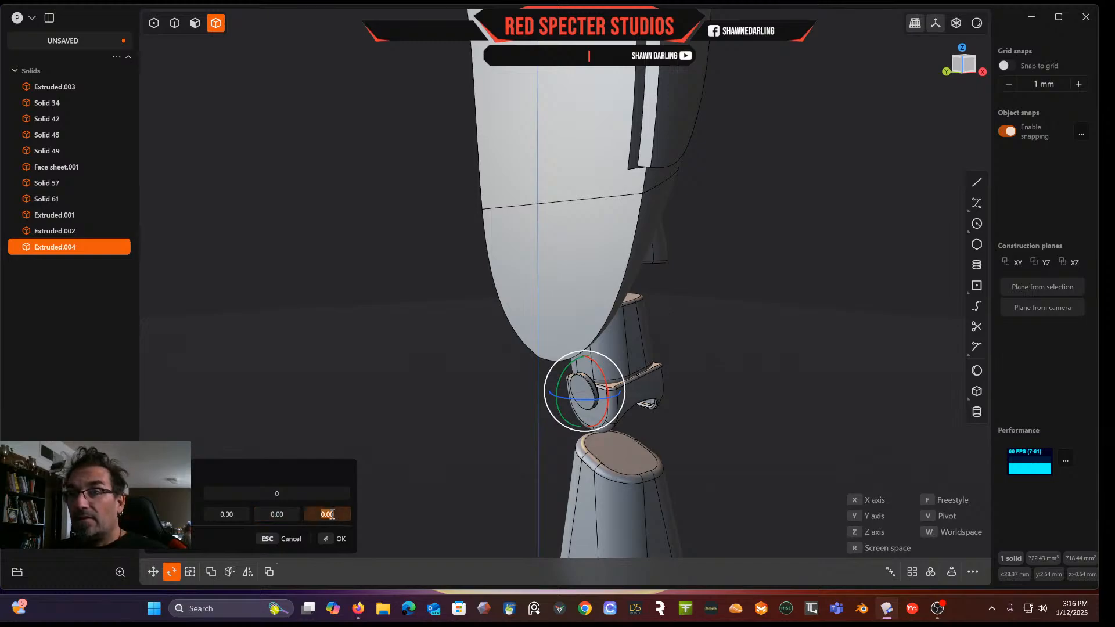
type("90")
key("Return")
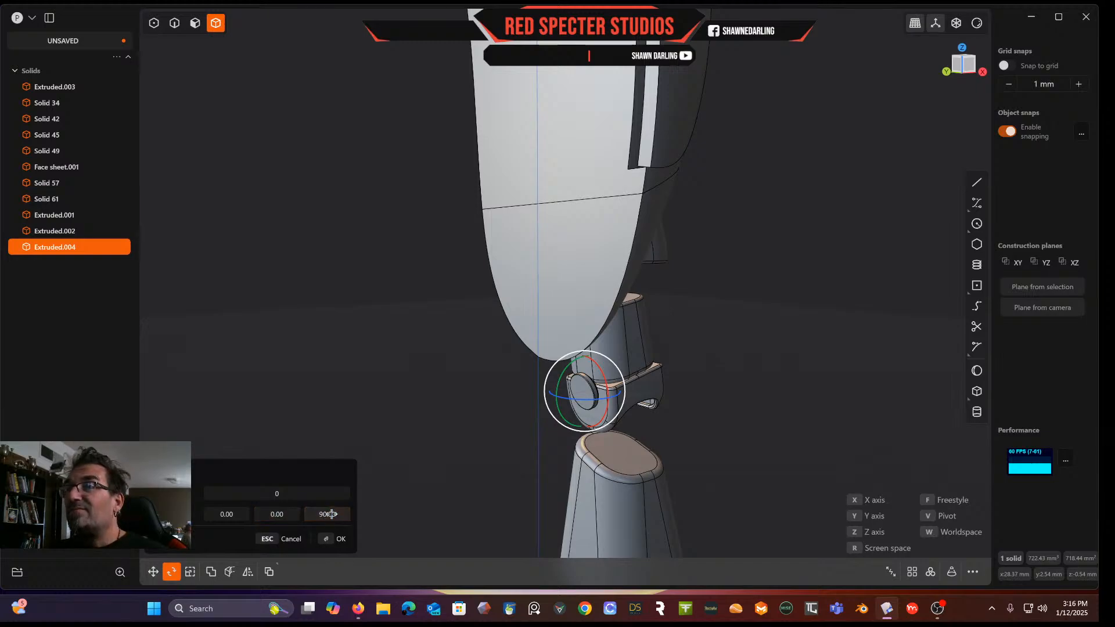
left_click(236, 515)
type("90")
key("Return")
left_click(333, 515)
type("0")
key("Return")
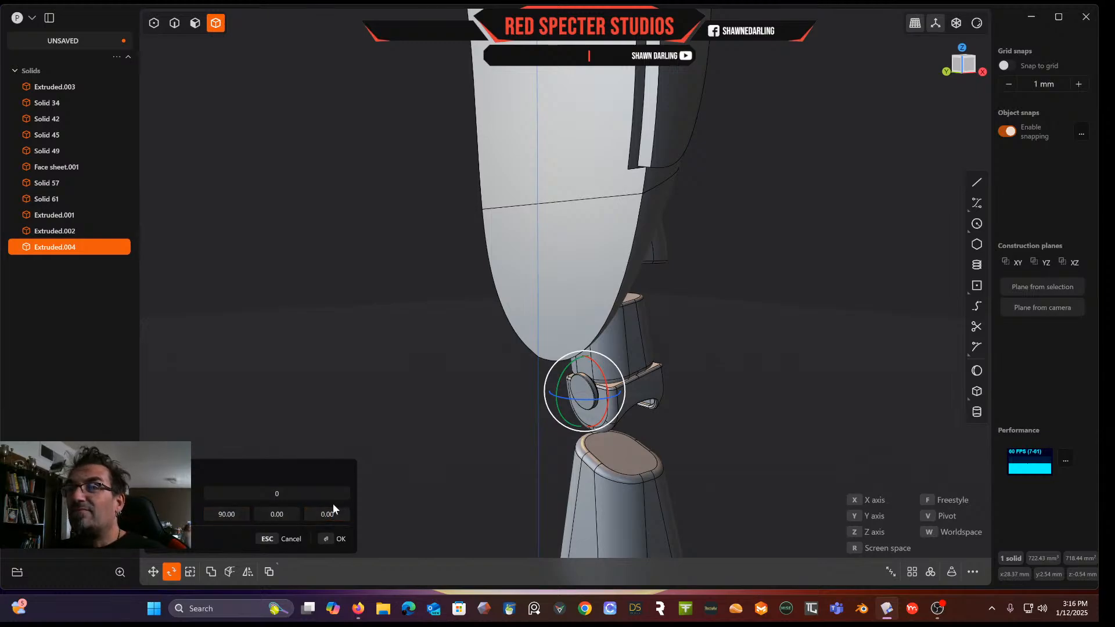
left_click_drag(279, 514, 280, 514)
left_click_drag(279, 493, 280, 513)
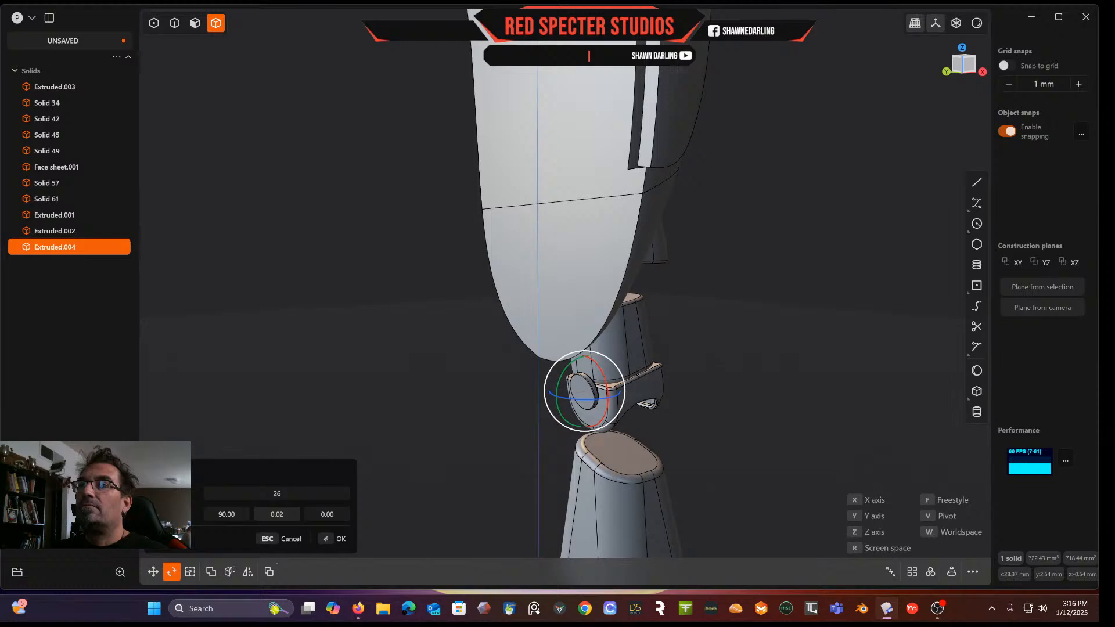
left_click(289, 510)
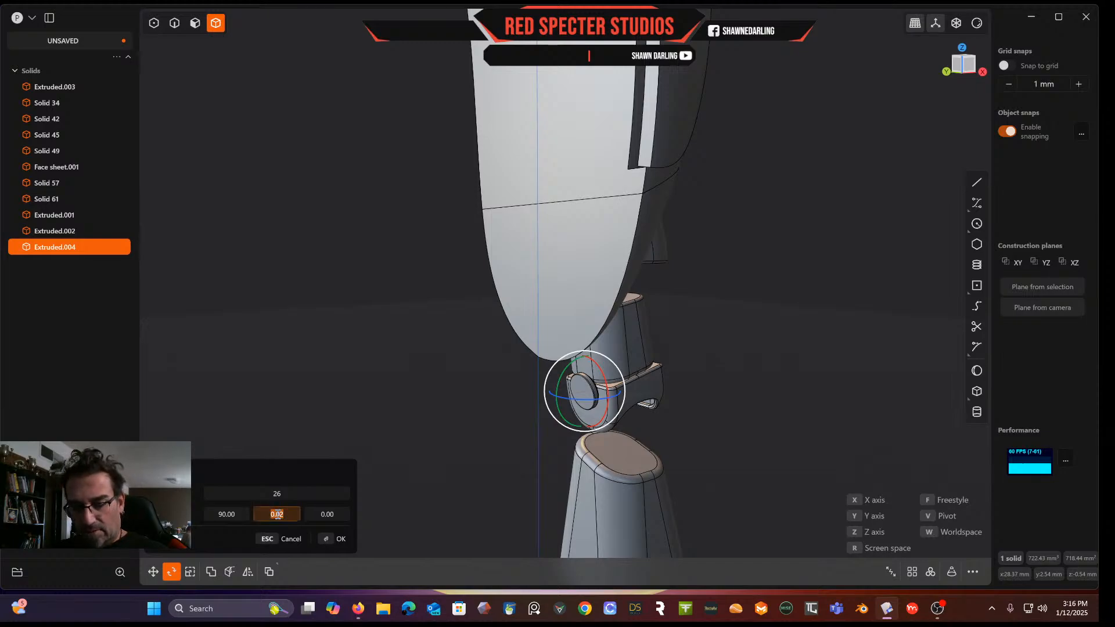
type("180")
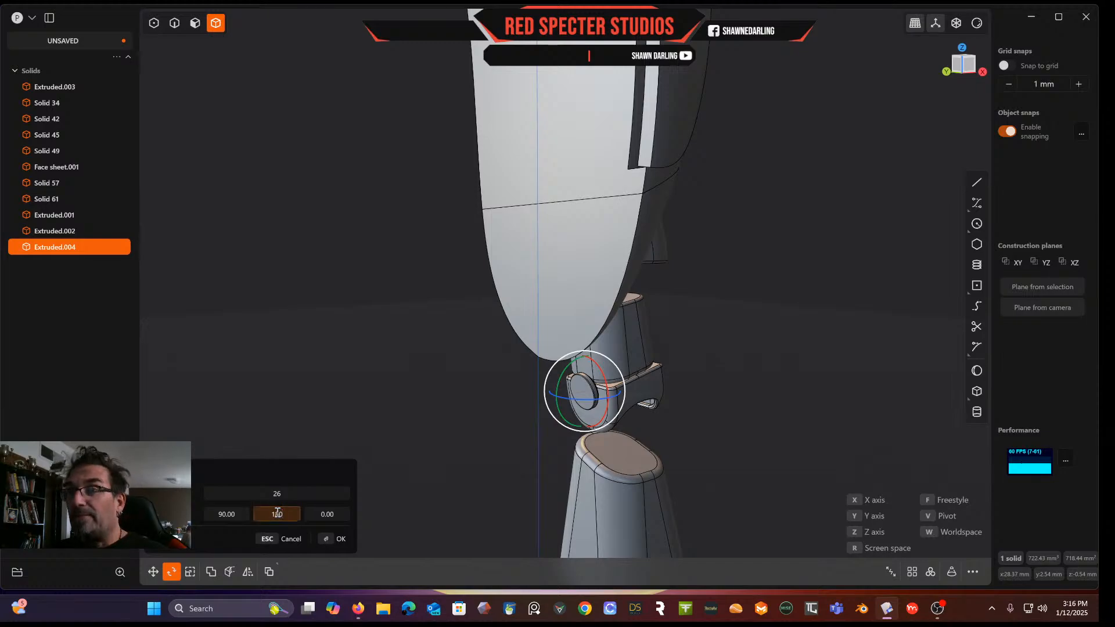
key("Return")
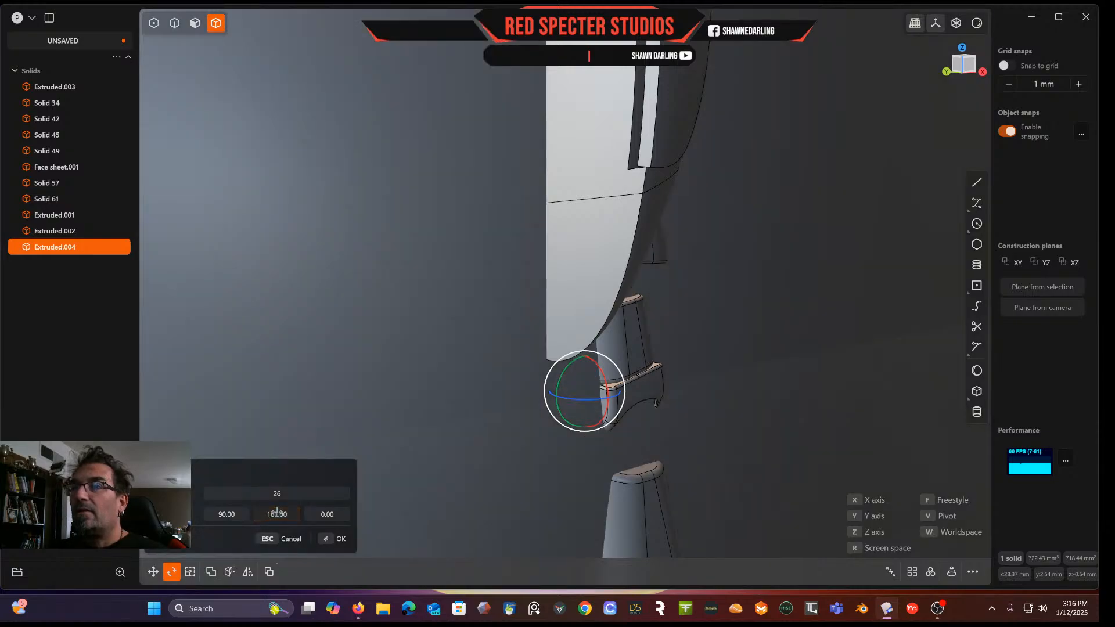
left_click(281, 494)
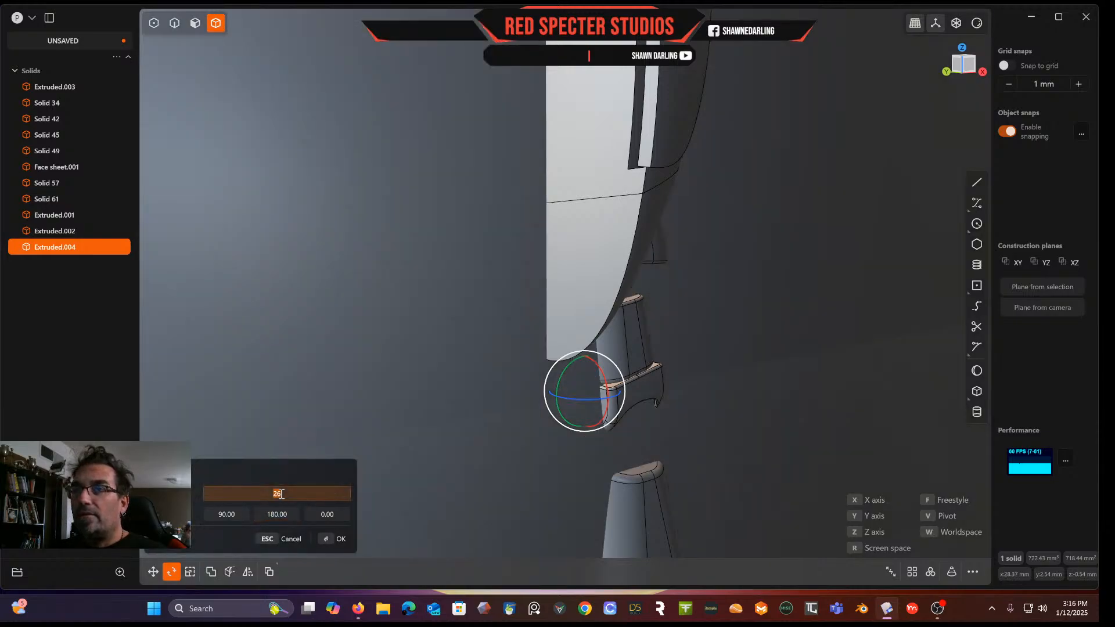
type("90")
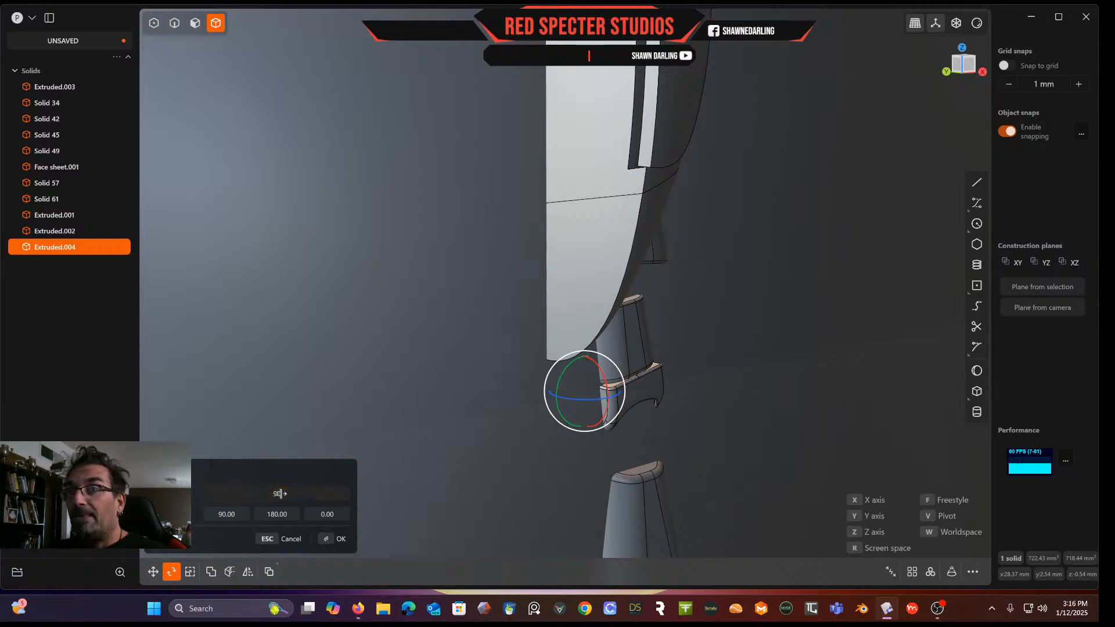
type("180")
scroll(505, 296, "down", 5)
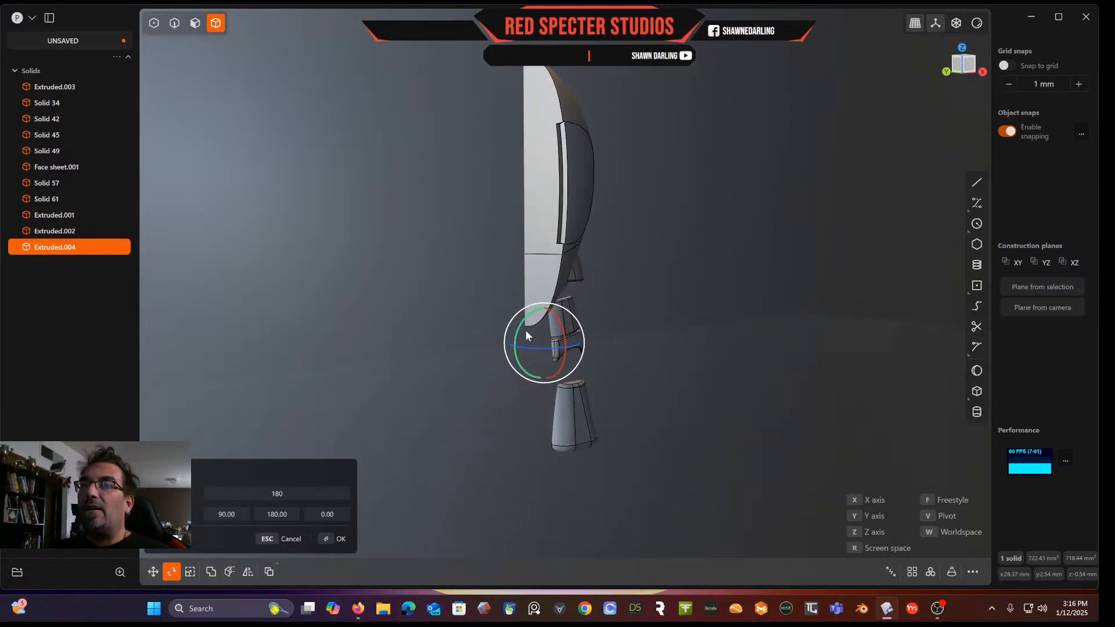
scroll(527, 335, "up", 5)
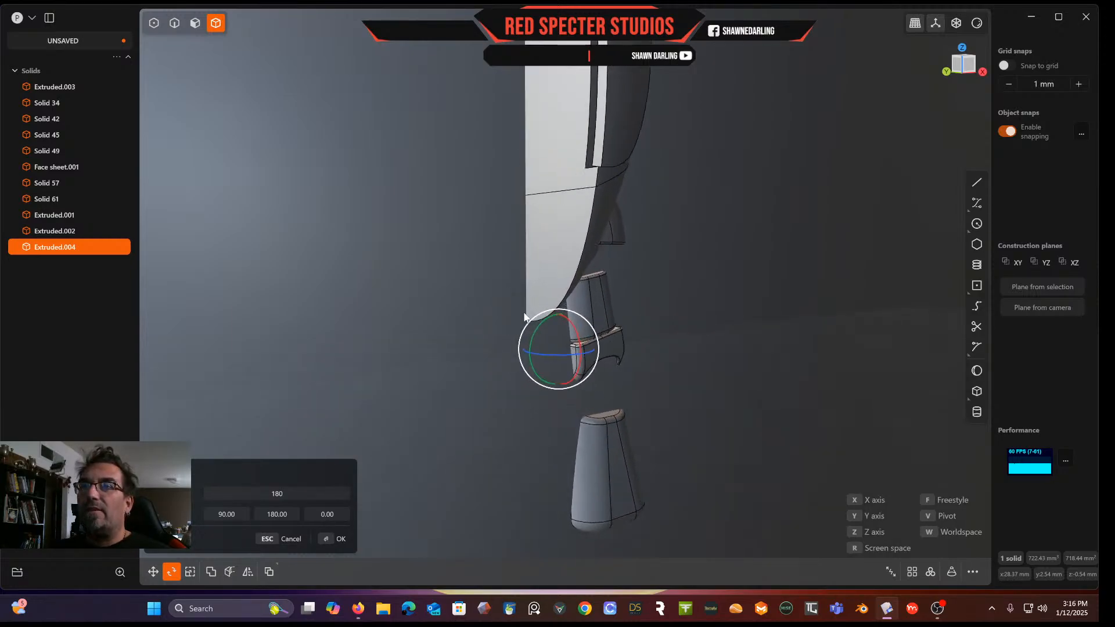
left_click(242, 515)
type("0")
key("Return")
left_click(276, 513)
type("0")
key("Return")
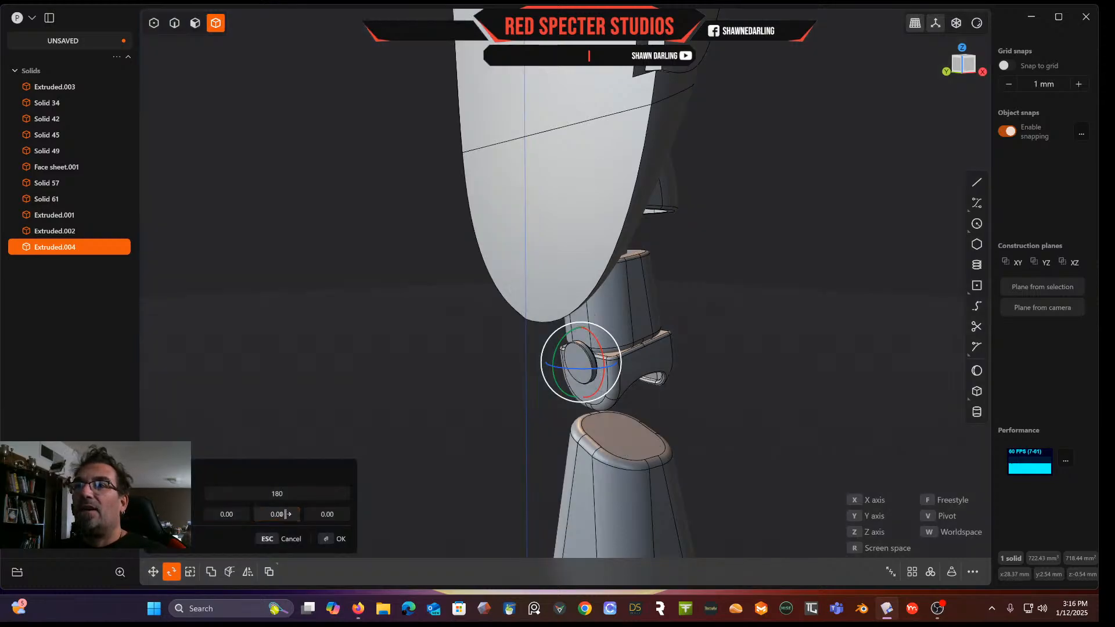
left_click_drag(562, 369, 618, 360)
left_click(303, 494)
type("180")
key("Return")
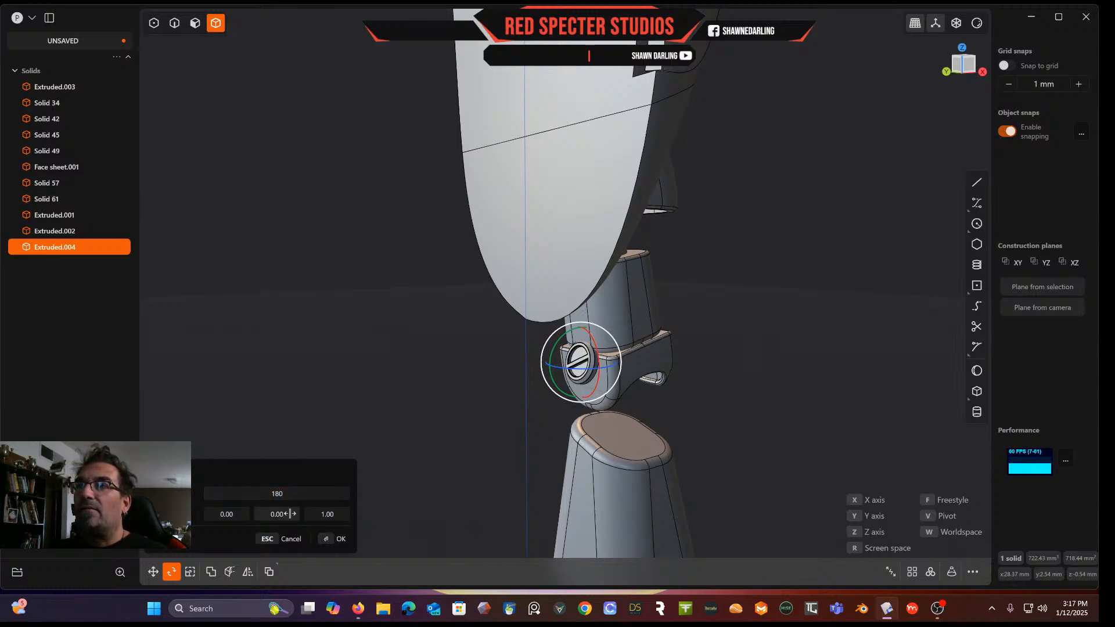
left_click_drag(338, 512, 327, 515)
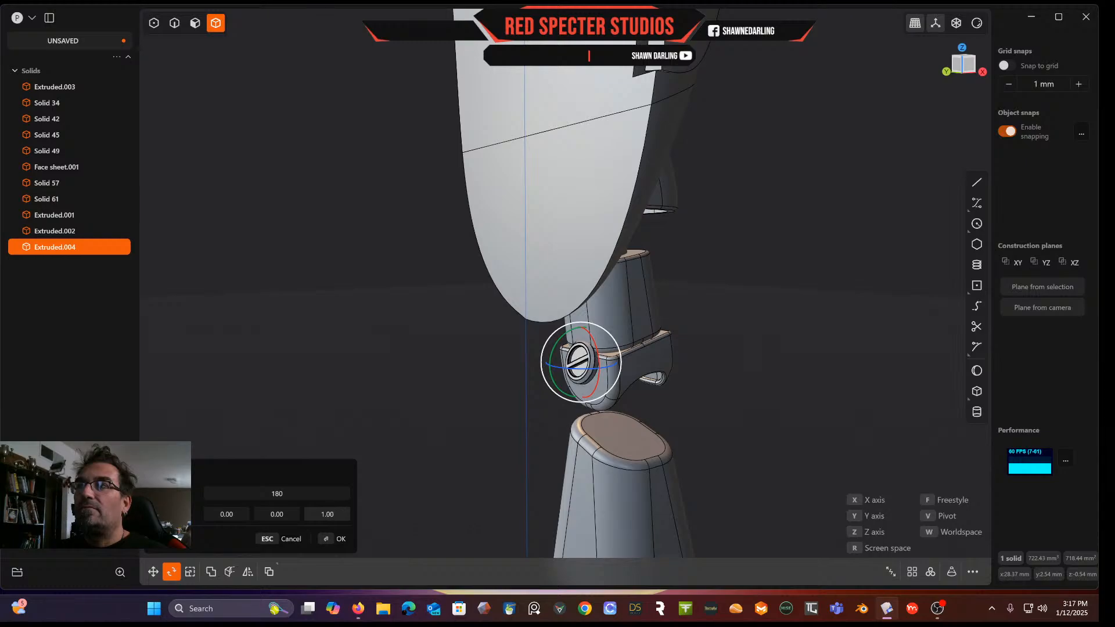
left_click_drag(235, 516, 234, 514)
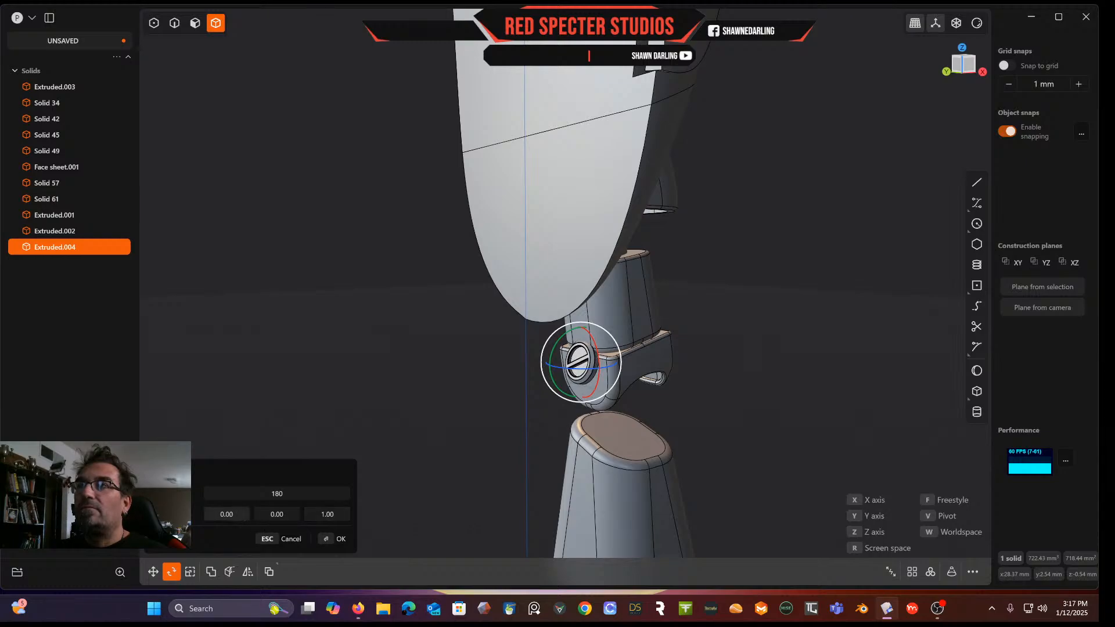
left_click_drag(227, 514, 277, 514)
key("Escape")
key("ctrl+z")
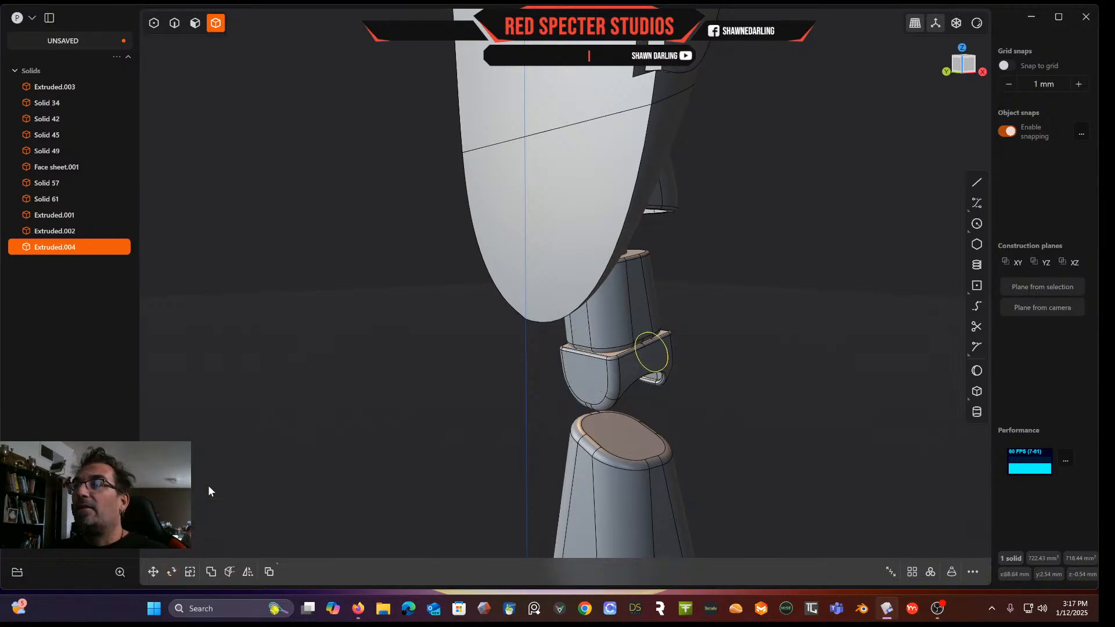
Delete the ring on the body's side and undo the deletion
middle_click_drag(598, 342, 451, 382)
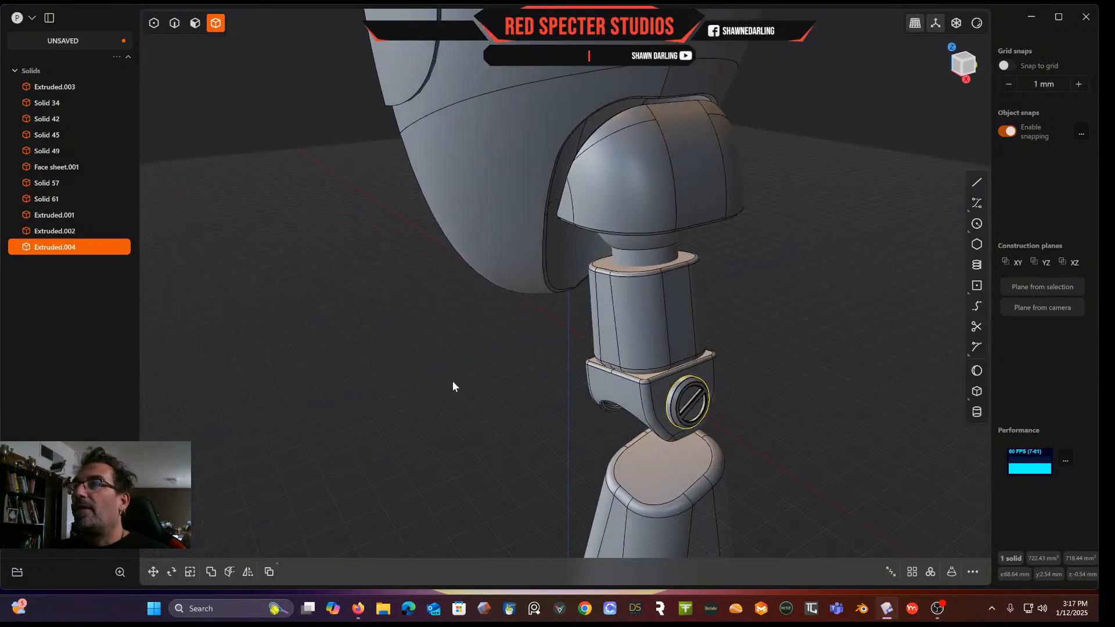
left_click(576, 379)
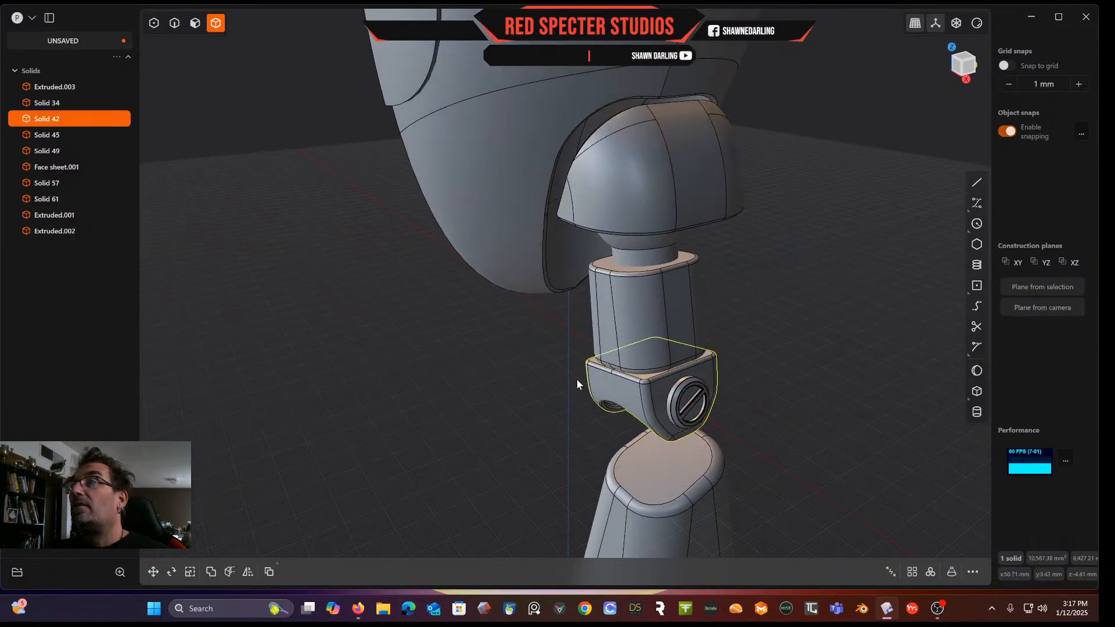
left_click(680, 400)
key("Delete")
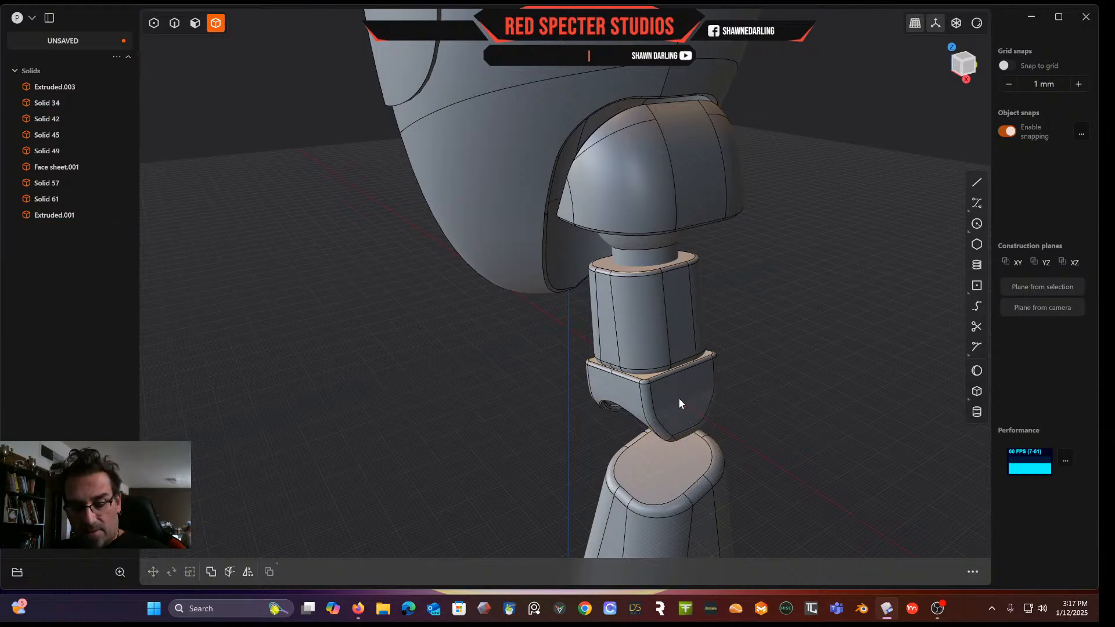
key("ctrl+z")
Mirror the ring across the body's centre plane to create a copy for the opposite side
middle_click_drag(680, 403, 752, 362)
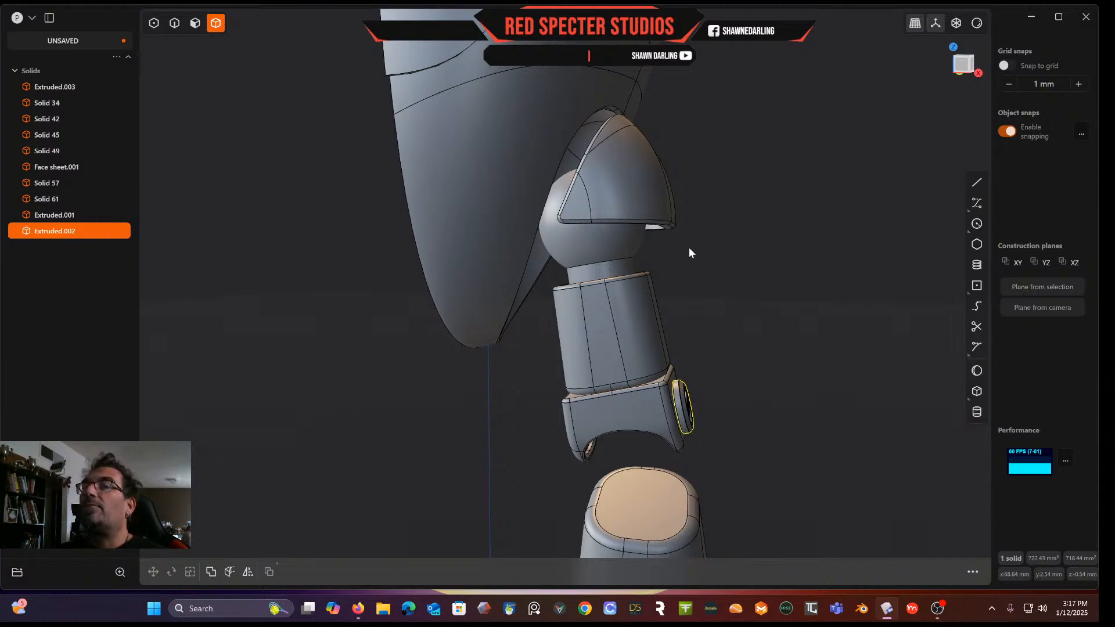
left_click(248, 572)
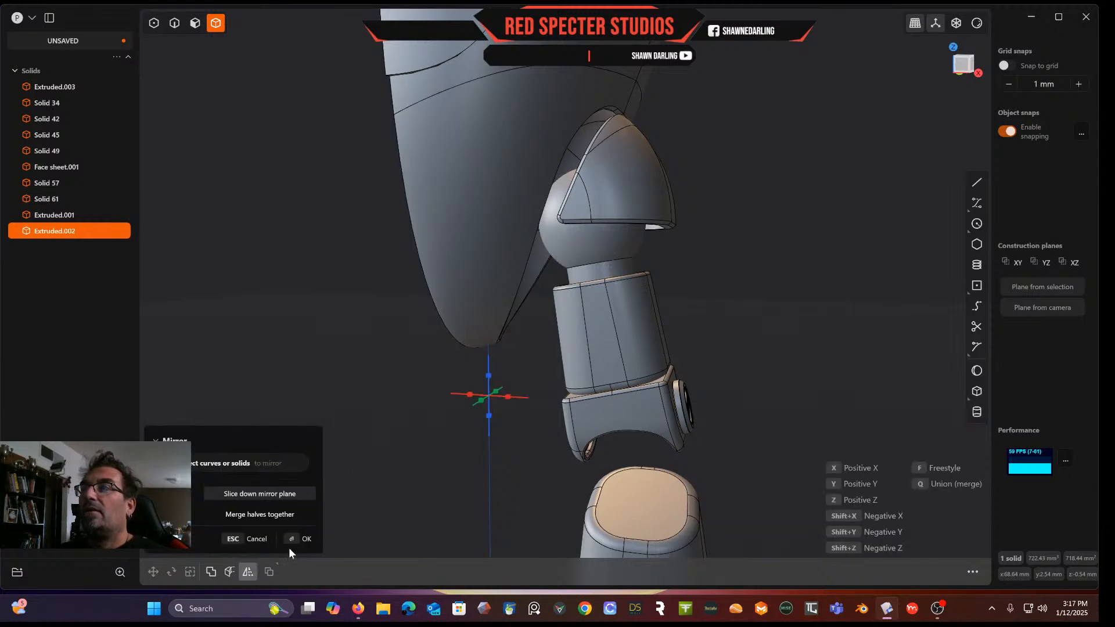
left_click(508, 398)
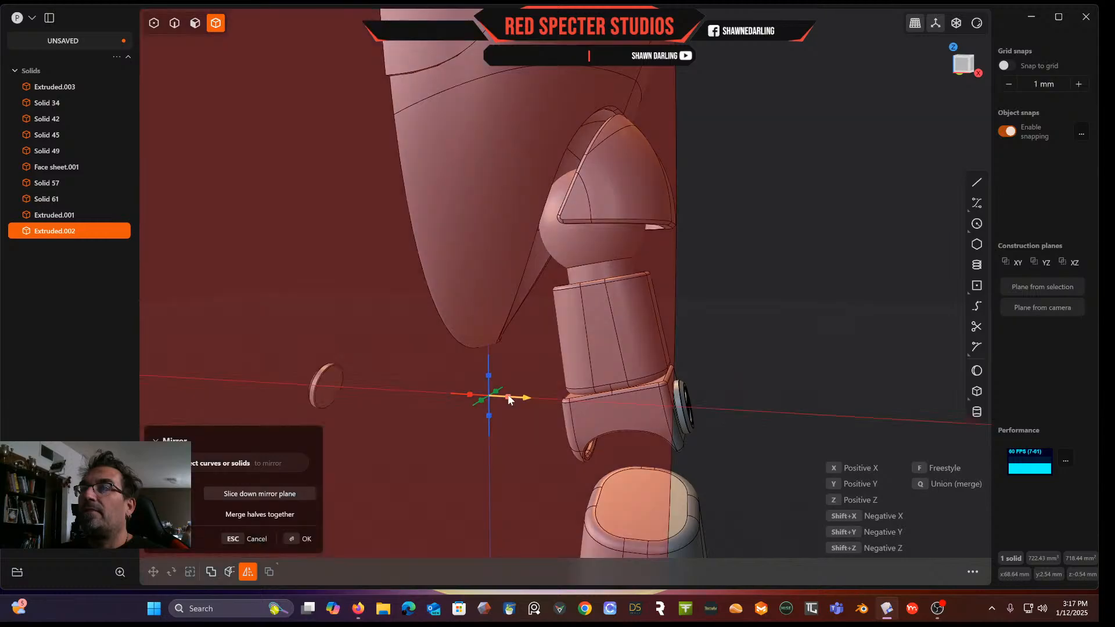
key("Return")
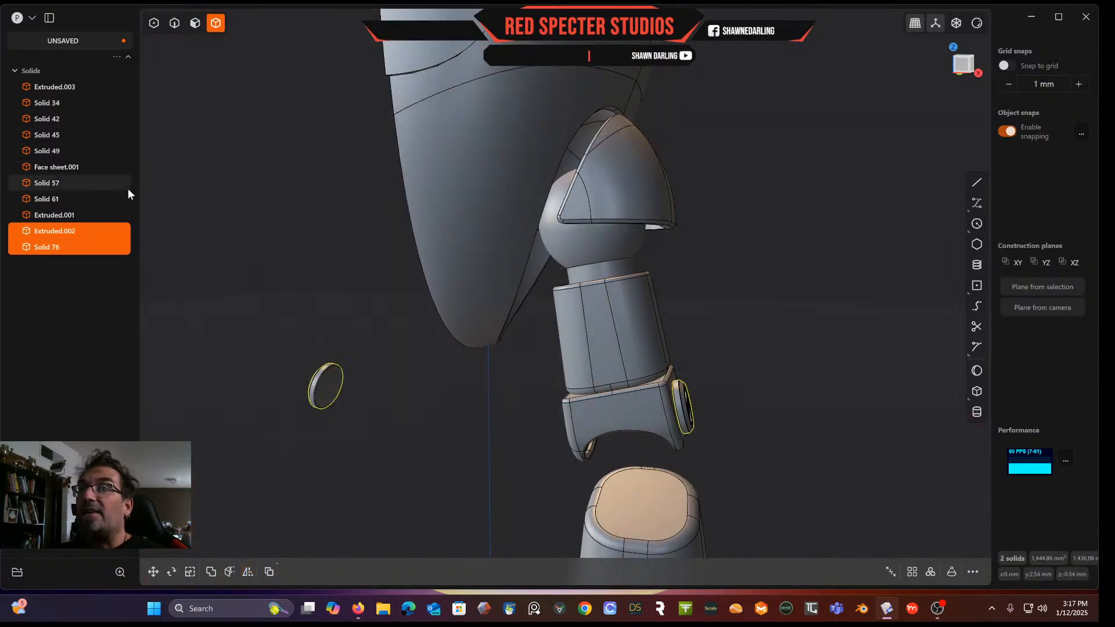
Move the mirrored ring across to the opposite side of the lower body section
left_click(316, 317)
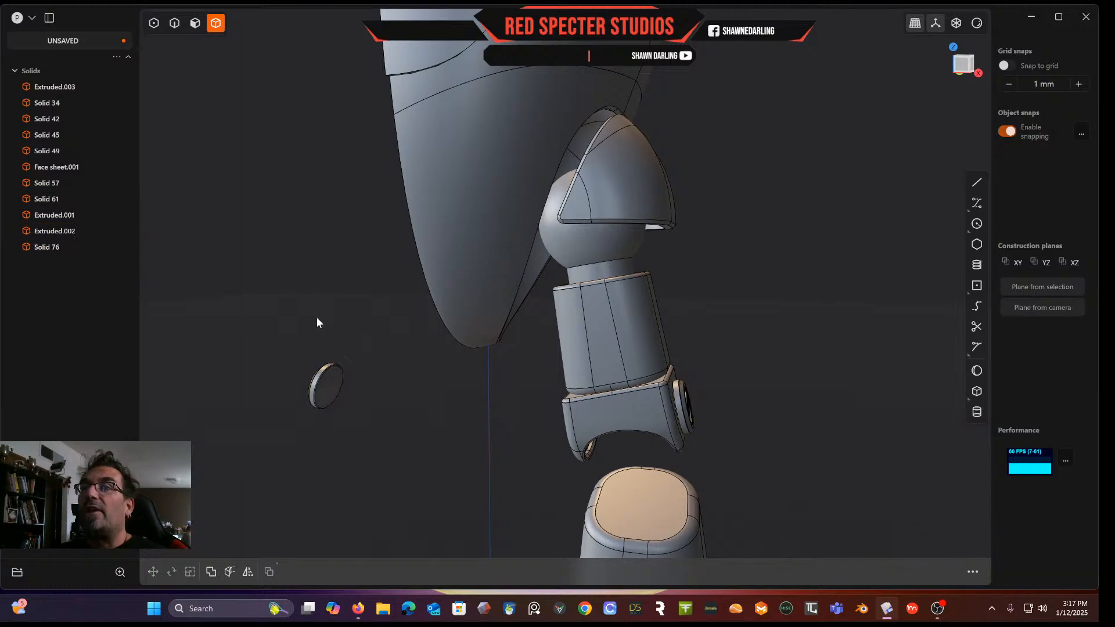
left_click(329, 403)
key("g")
left_click_drag(361, 385, 614, 440)
middle_click_drag(584, 434, 660, 430)
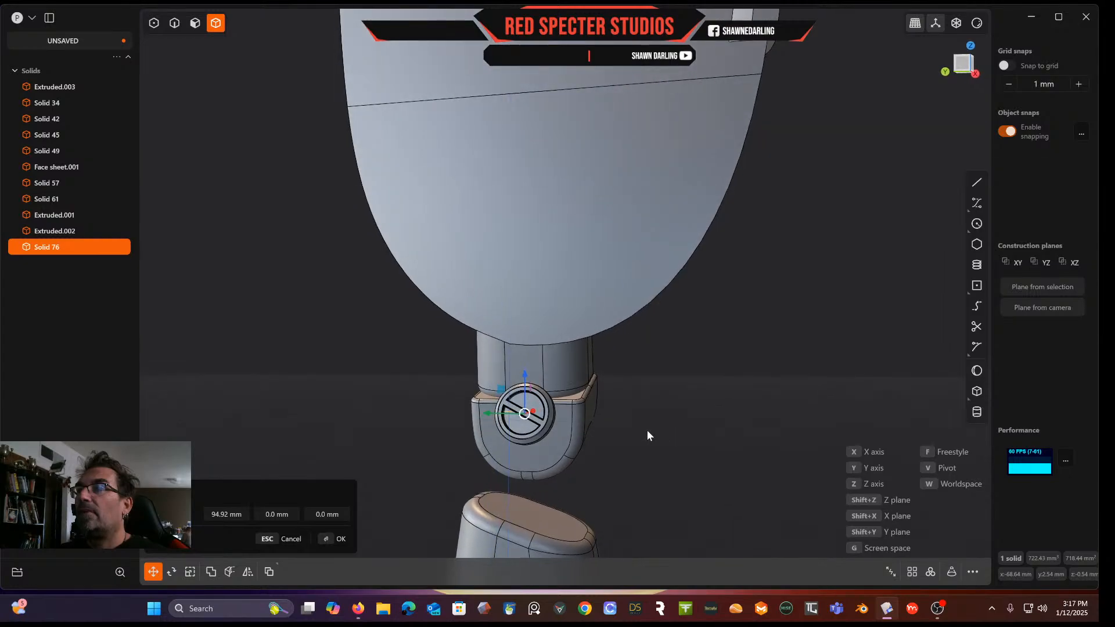
left_click(966, 68)
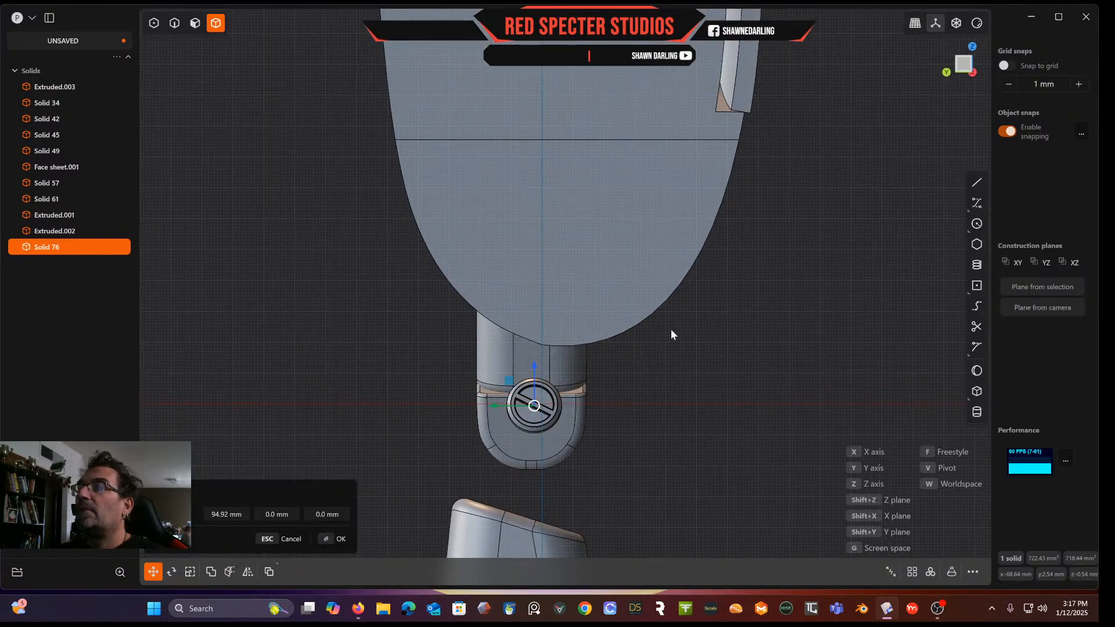
left_click_drag(536, 366, 528, 388)
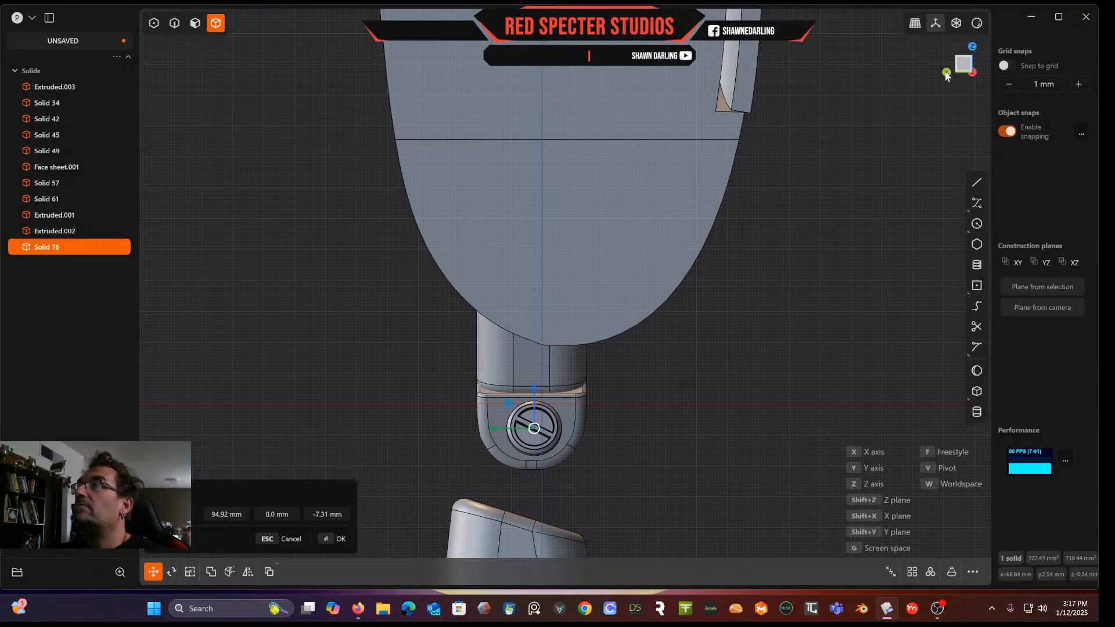
middle_click_drag(965, 70, 842, 96)
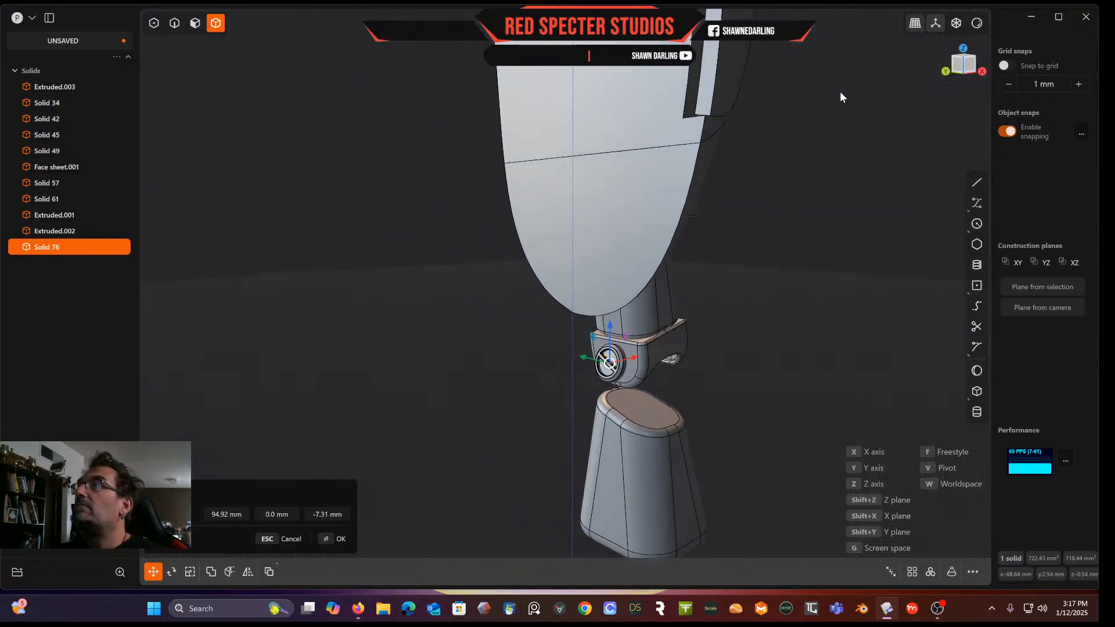
left_click(971, 69)
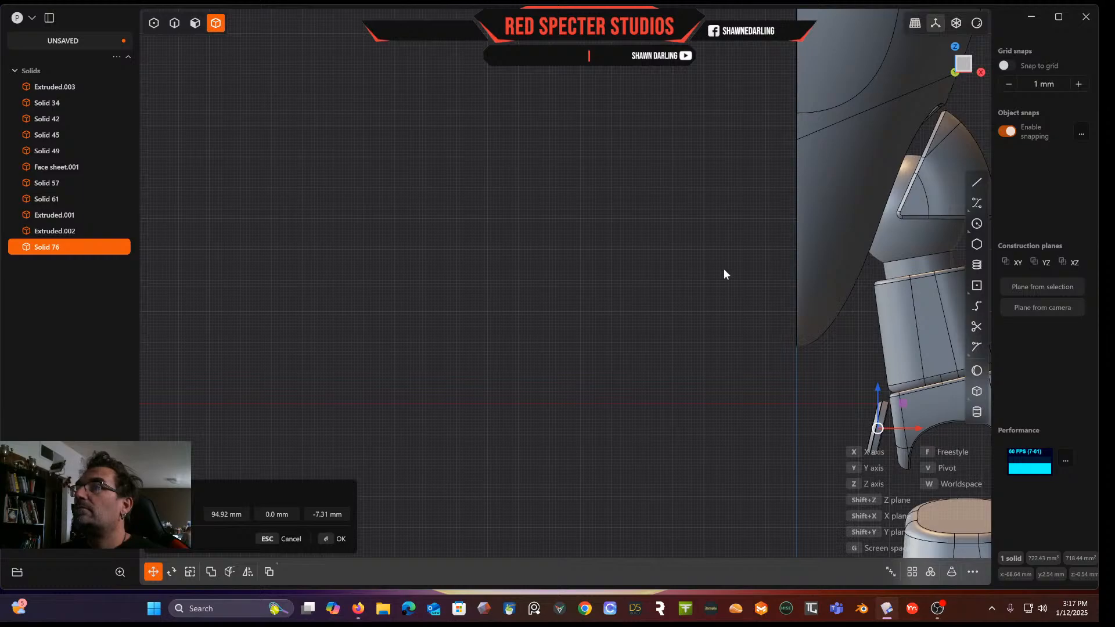
middle_click_drag(723, 268, 344, 138, "shift")
scroll(455, 326, "up", 5)
scroll(468, 327, "up", 4)
middle_click_drag(589, 259, 419, 255, "shift")
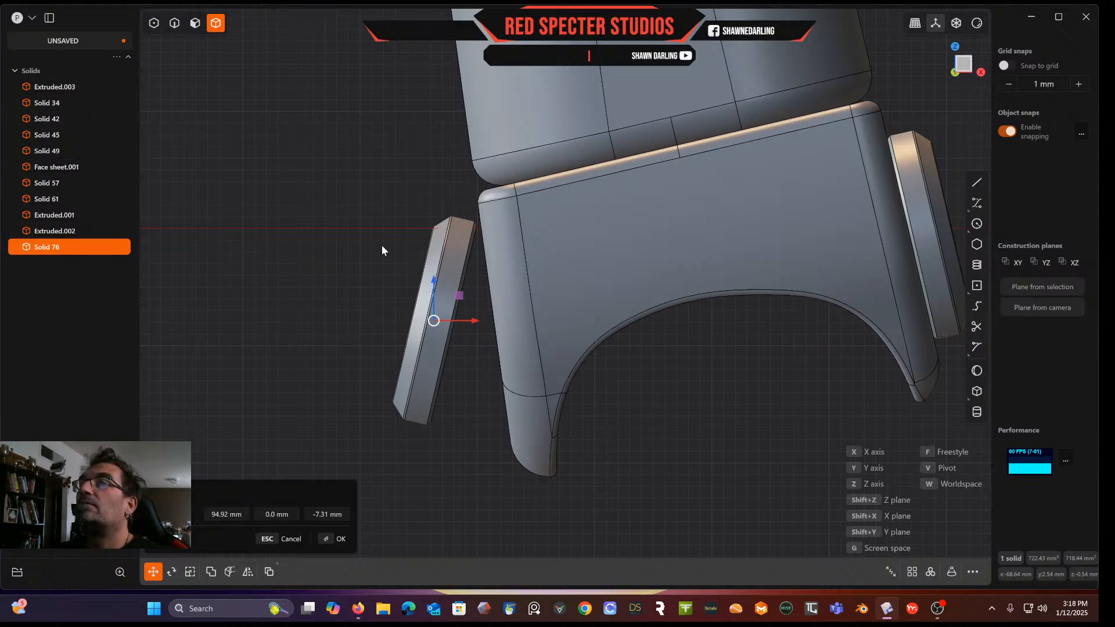
key("Return")
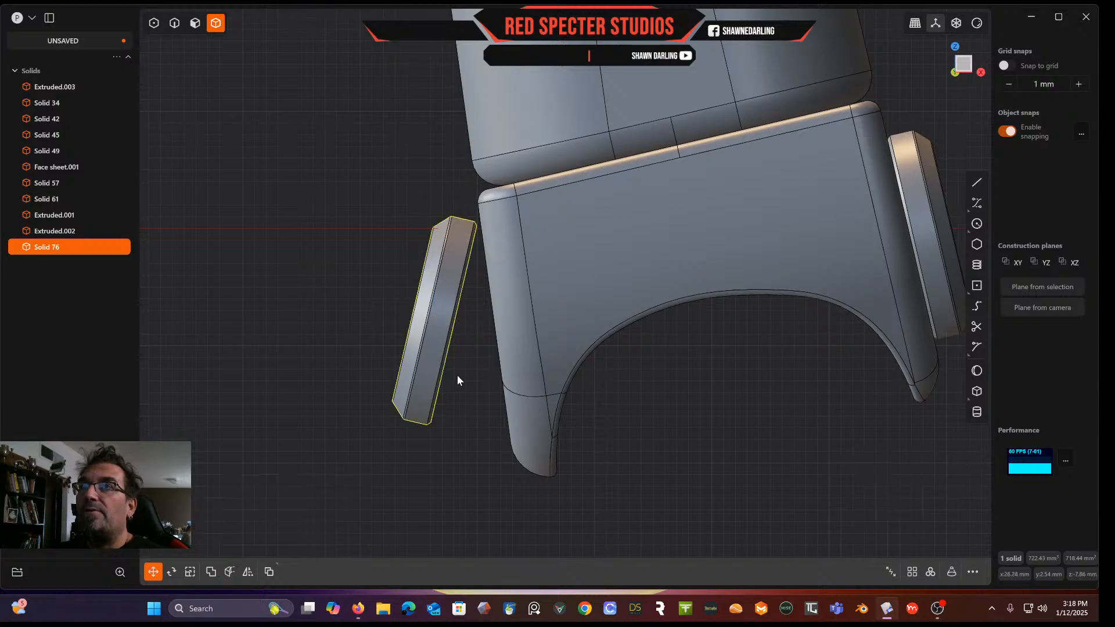
Rotate and move the ring so it sits flush against the side face of the lower body section
key("r")
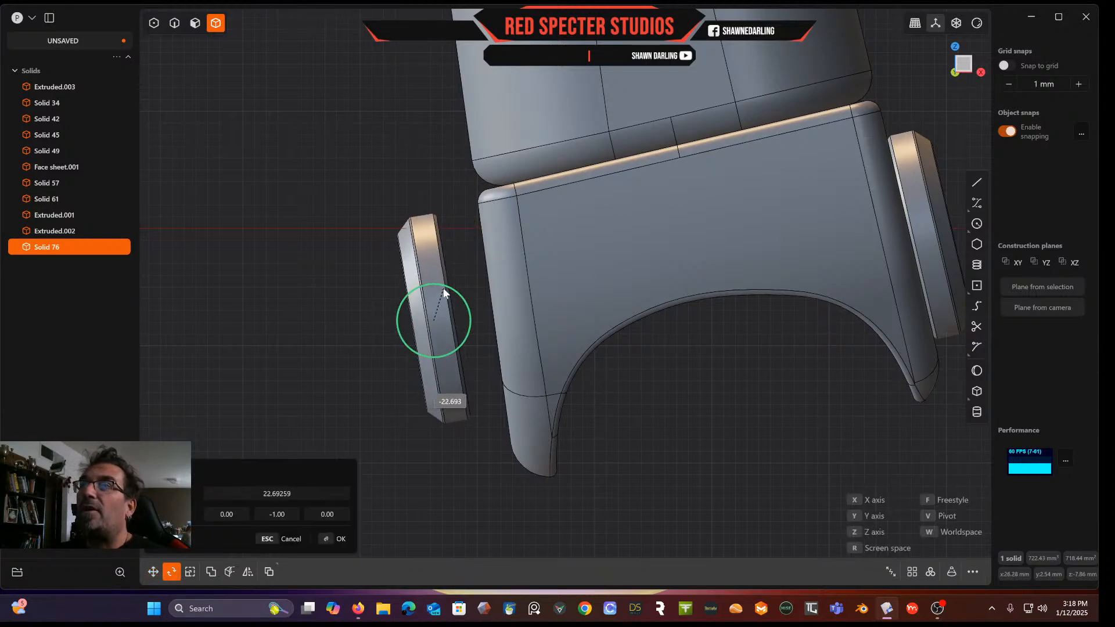
left_click_drag(444, 292, 443, 290)
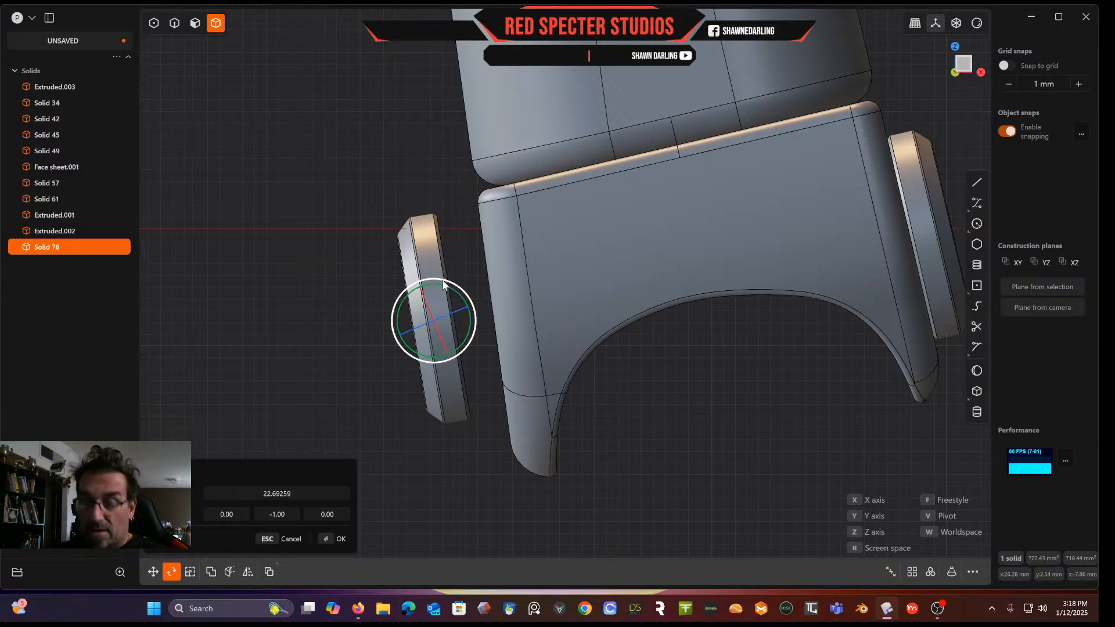
key("g")
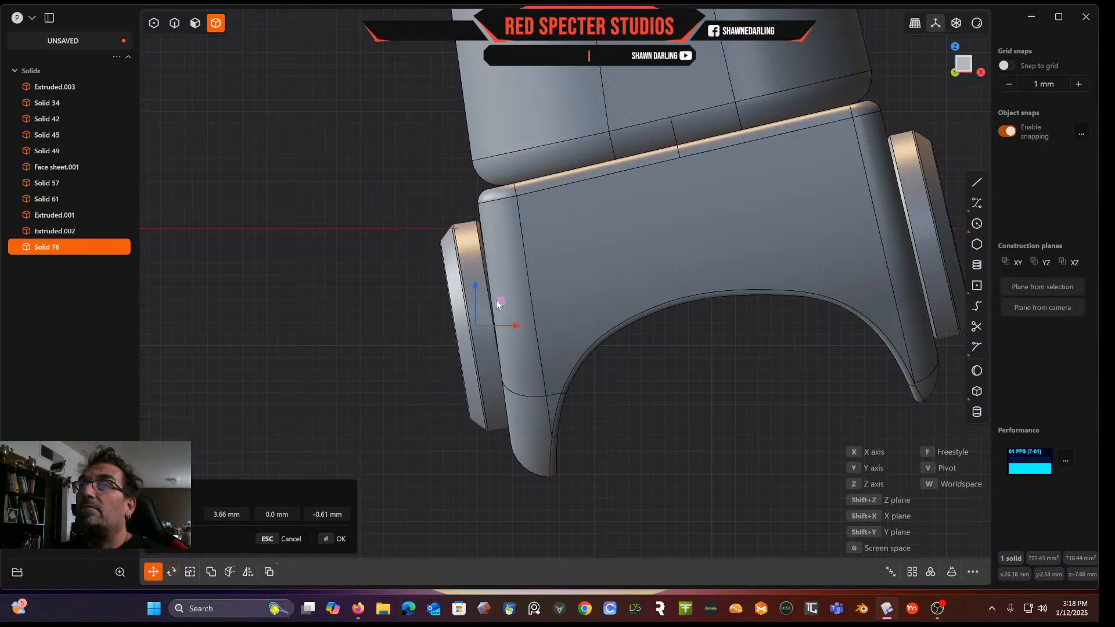
key("r")
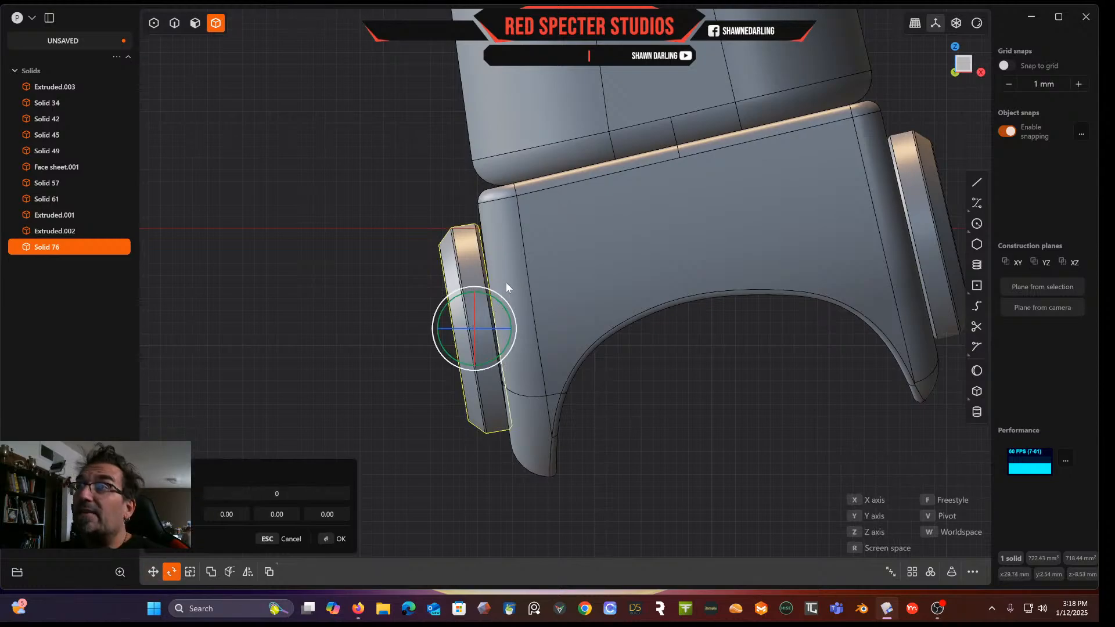
left_click_drag(499, 301, 499, 301)
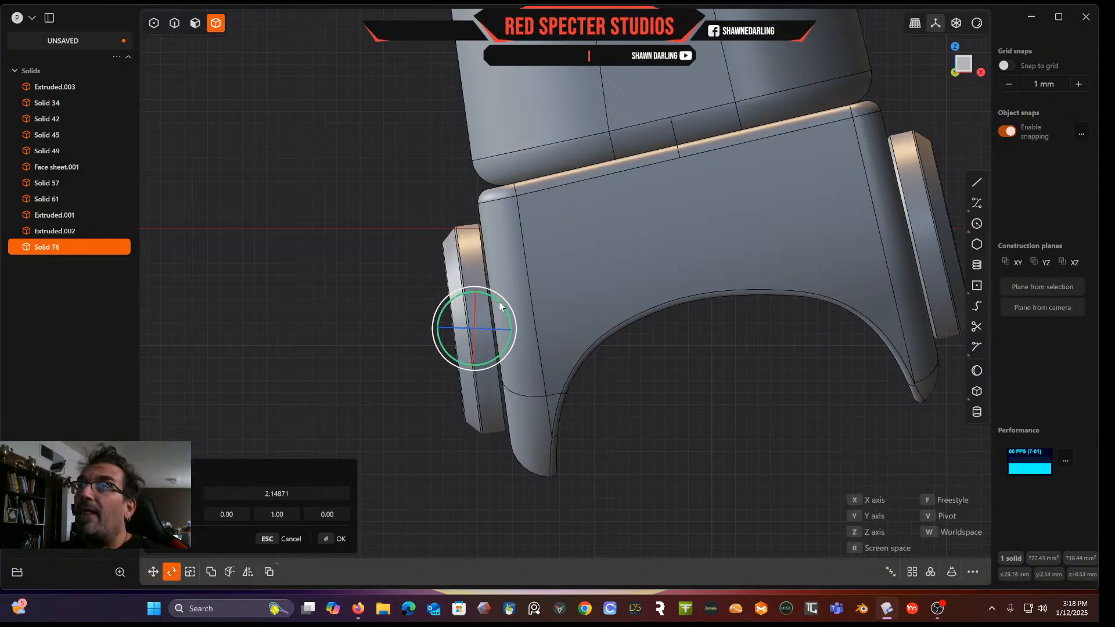
middle_click_drag(405, 290, 773, 284, "shift")
scroll(528, 277, "down", 5)
scroll(609, 299, "up", 4)
middle_click_drag(635, 299, 726, 302, "shift")
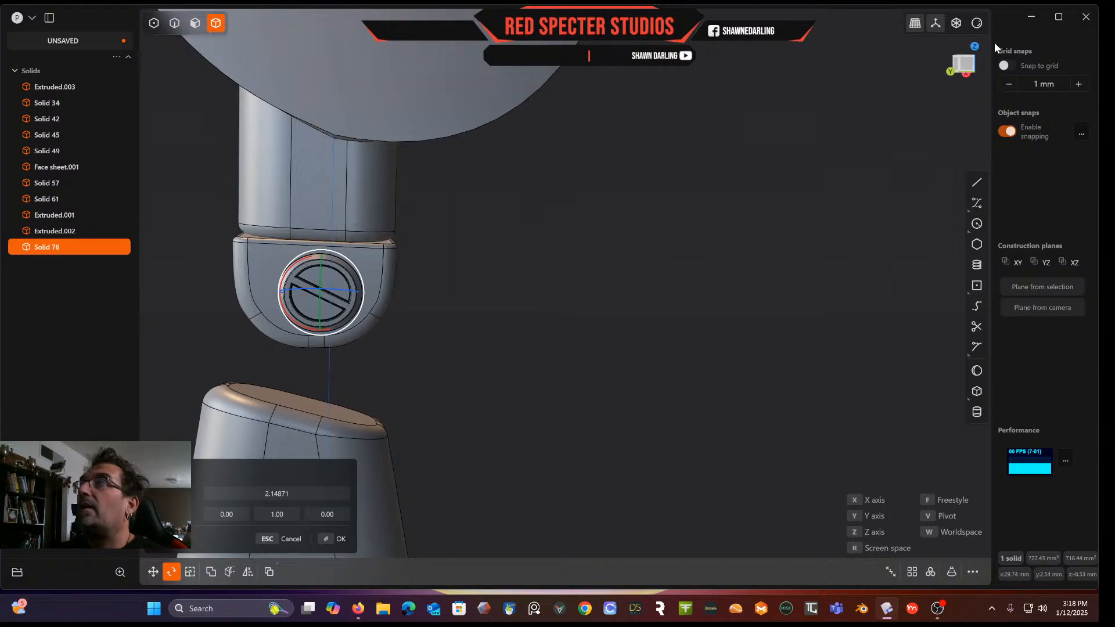
left_click(968, 65)
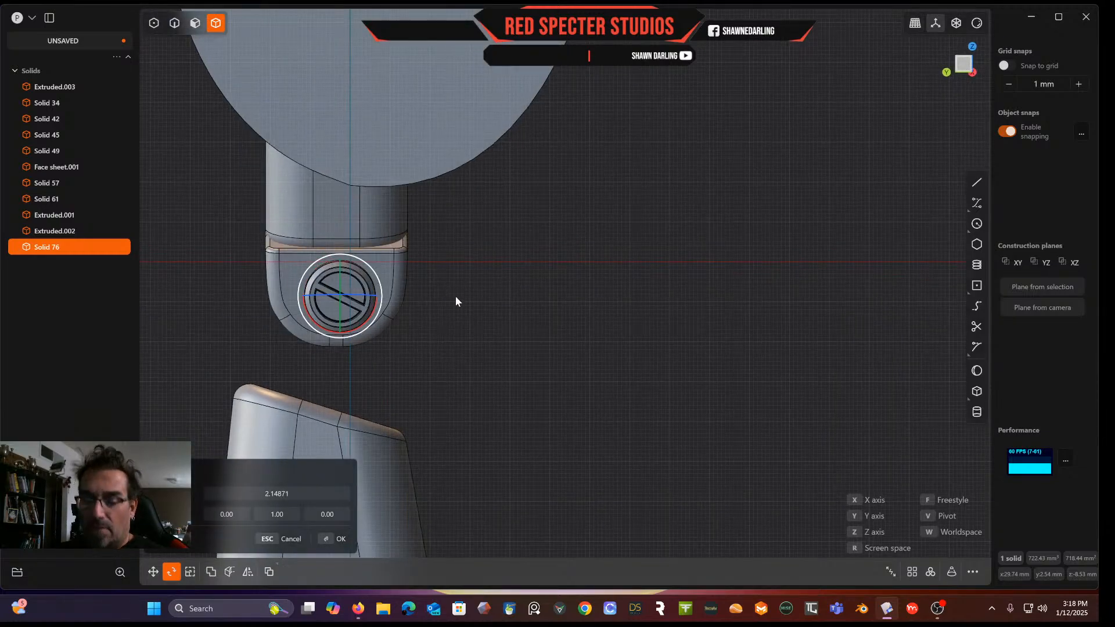
key("Escape")
Nudge the ring about 1.2 mm upward to centre it on the side face
key("g")
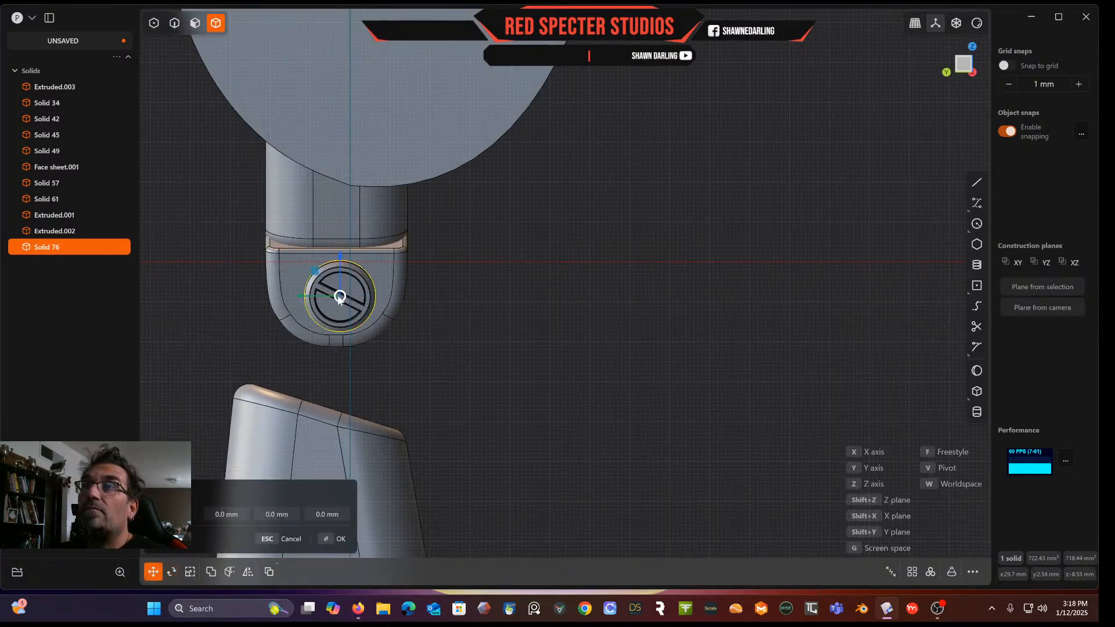
left_click_drag(298, 295, 293, 296)
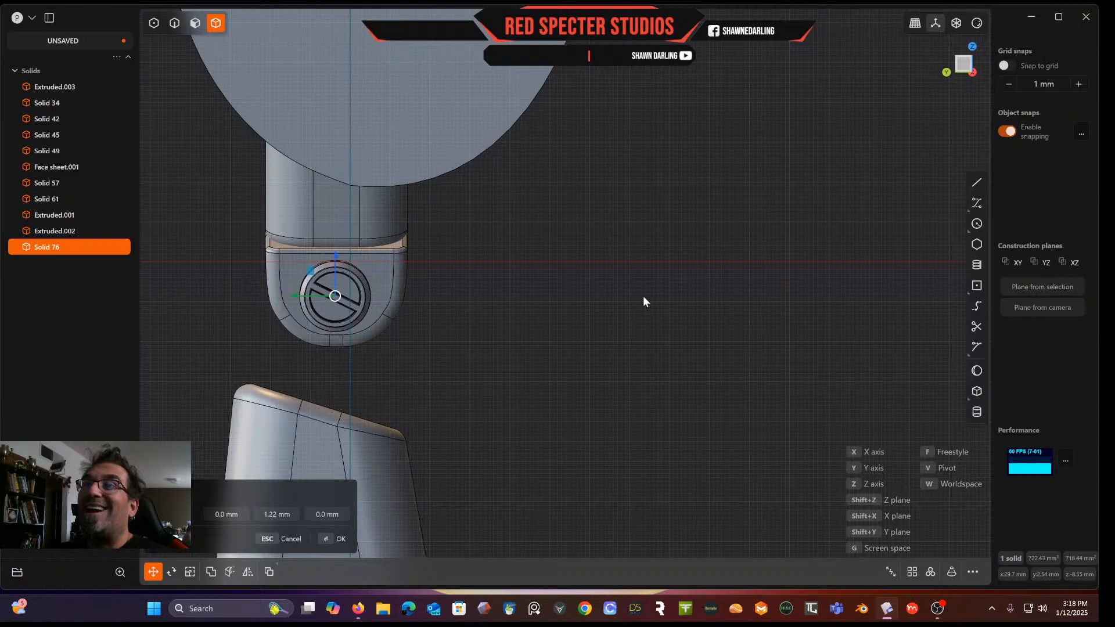
key("Return")
Sketch a narrow center rectangle about 21.5 mm tall below the ring and tilt it about 9 degrees to match the body
middle_click_drag(667, 319, 351, 313)
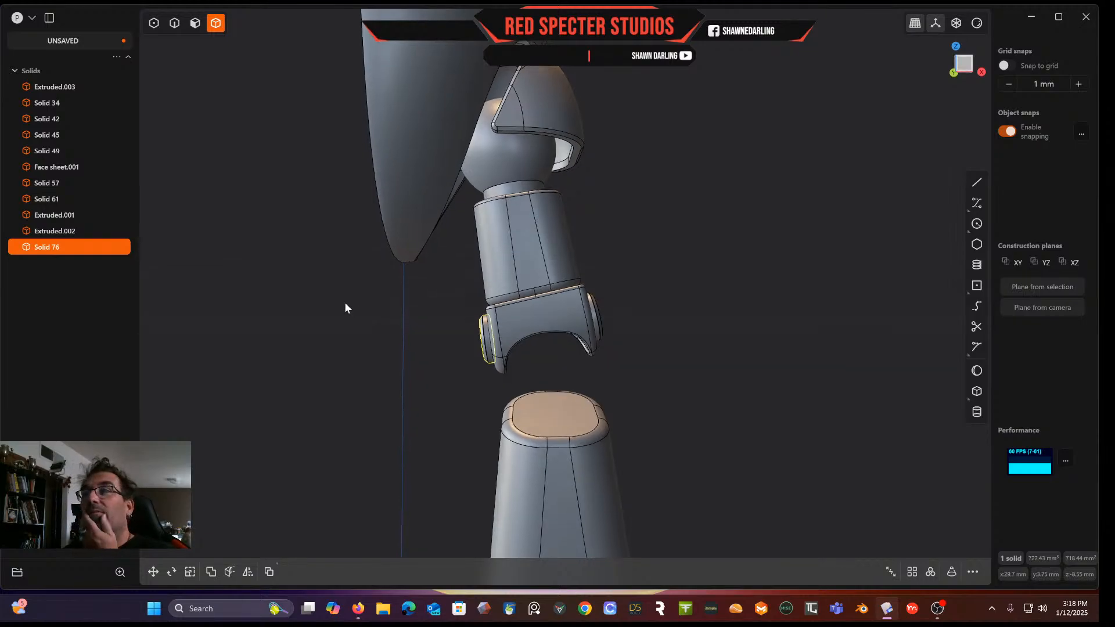
middle_click_drag(489, 361, 561, 379)
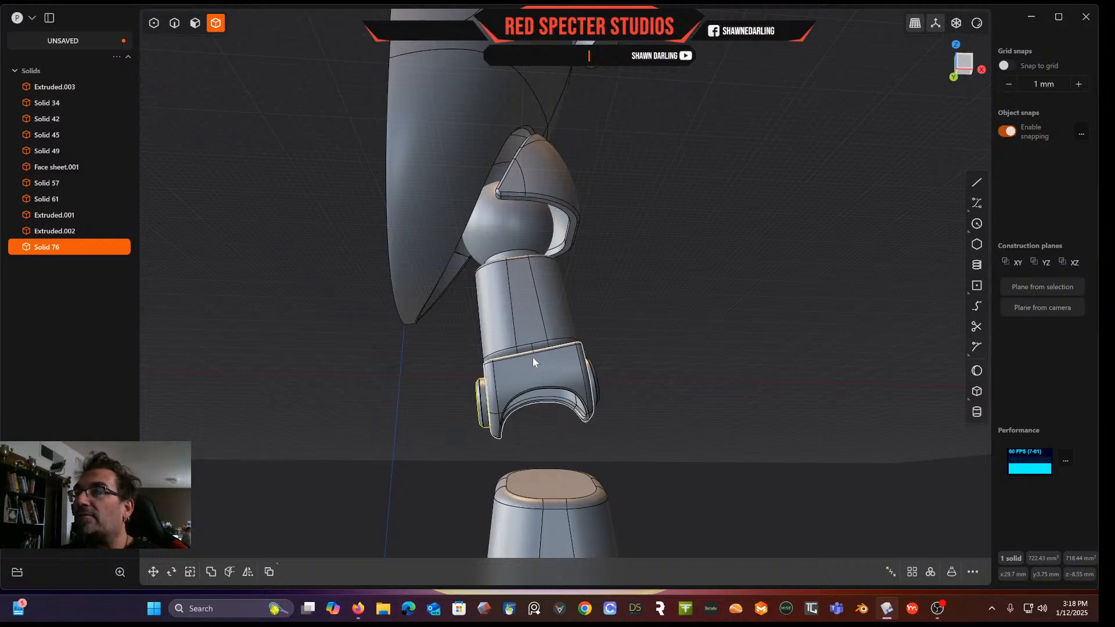
left_click(970, 68)
scroll(658, 383, "up", 5)
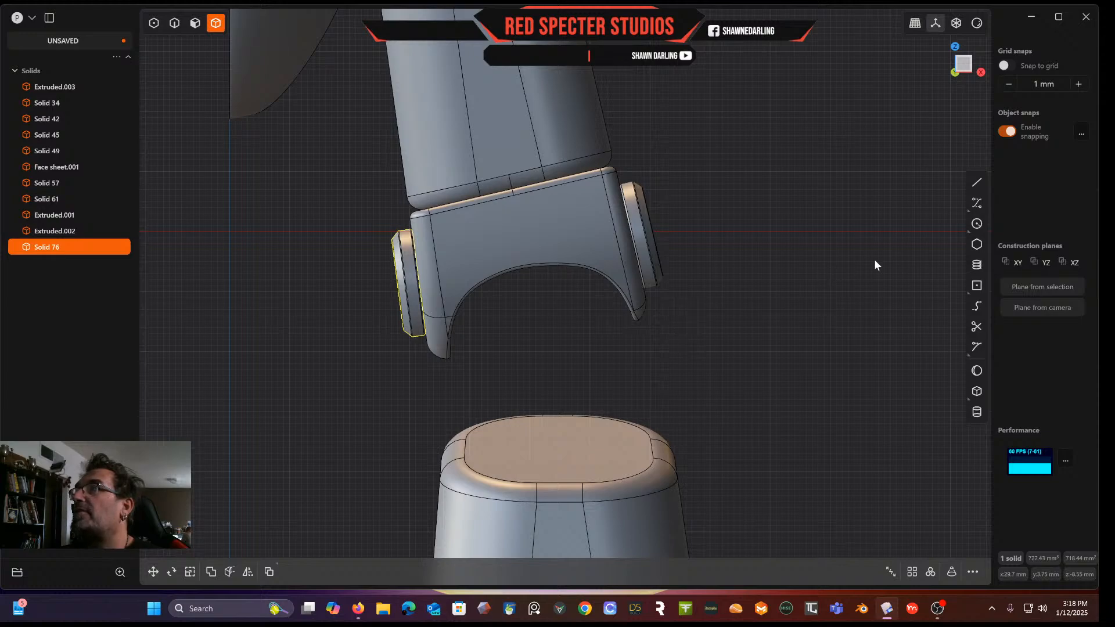
left_click(977, 287)
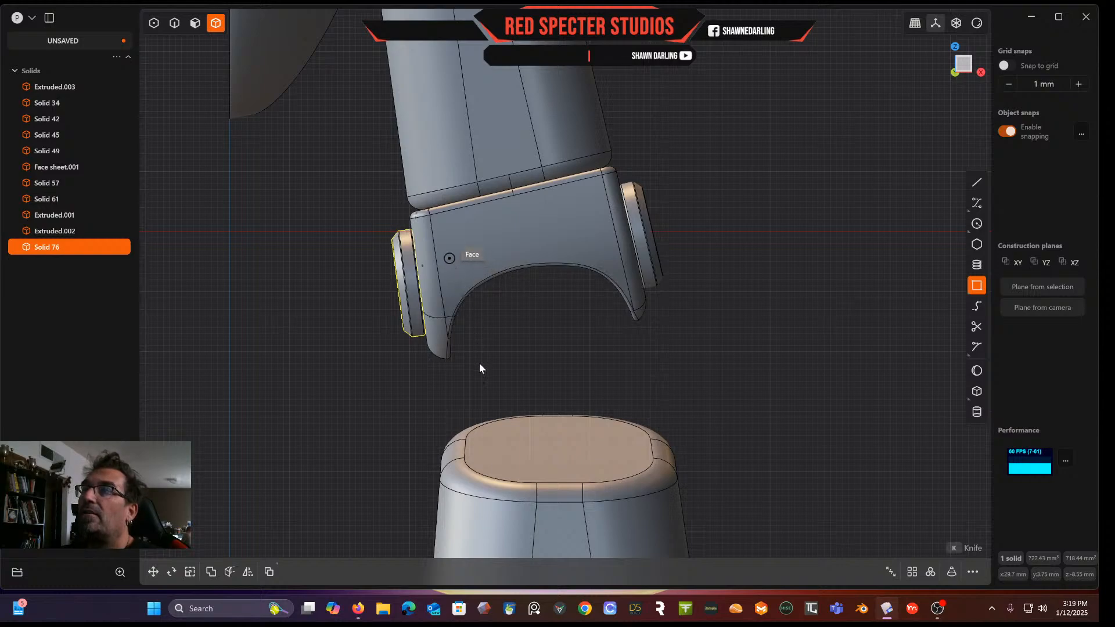
left_click(477, 334)
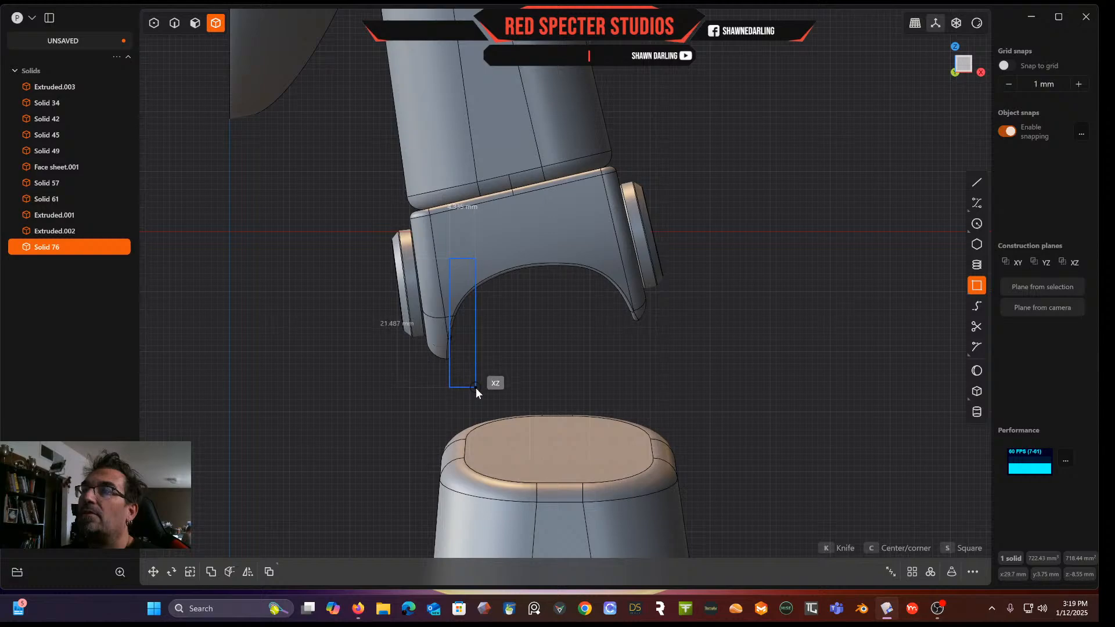
left_click(480, 394)
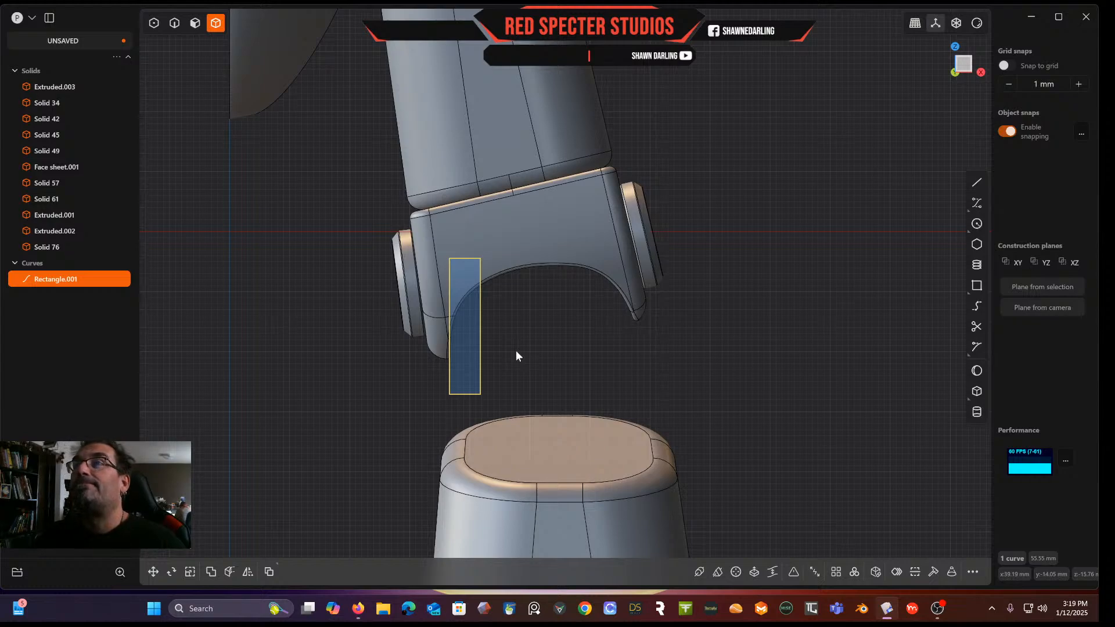
key("r")
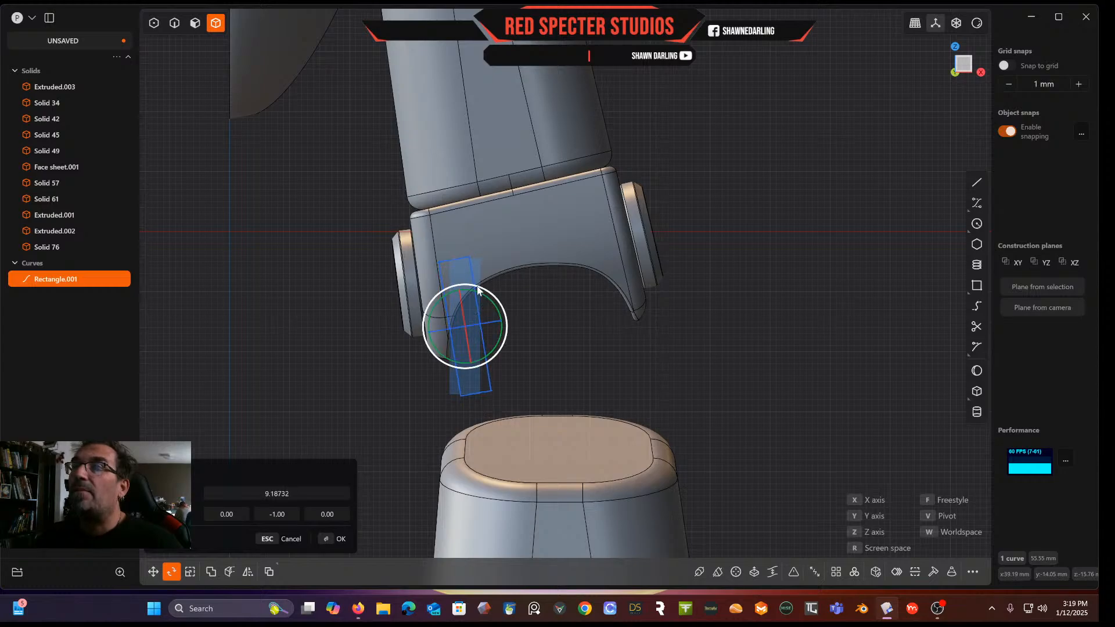
left_click(625, 354)
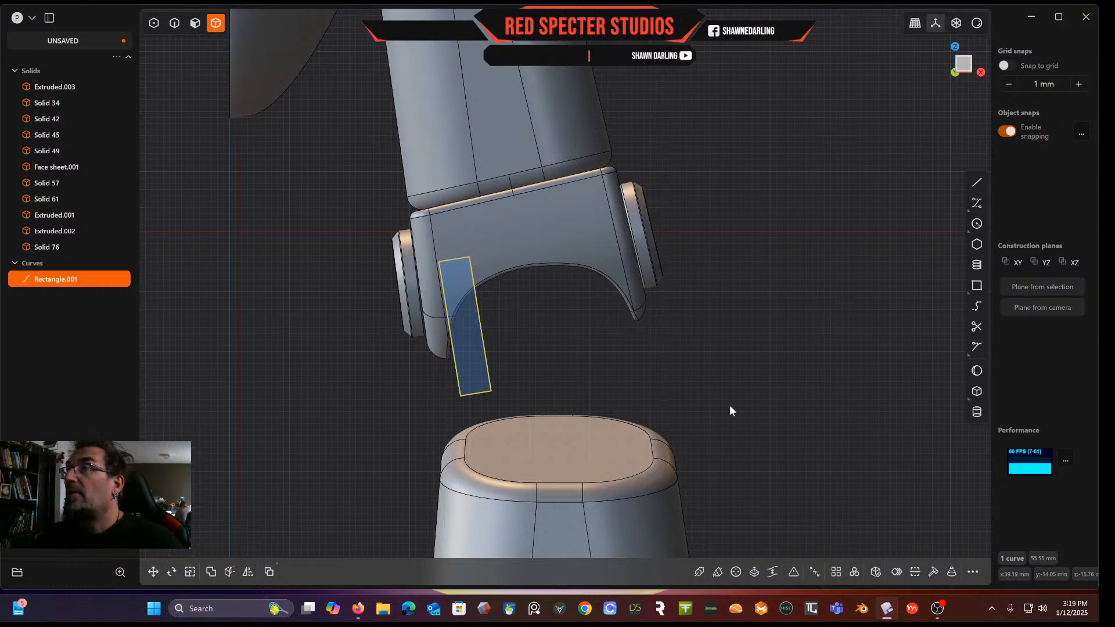
Extrude the rectangle about 20 mm into a solid bar across the ring detail
middle_click_drag(267, 96, 627, 135)
left_click(196, 24)
key("x")
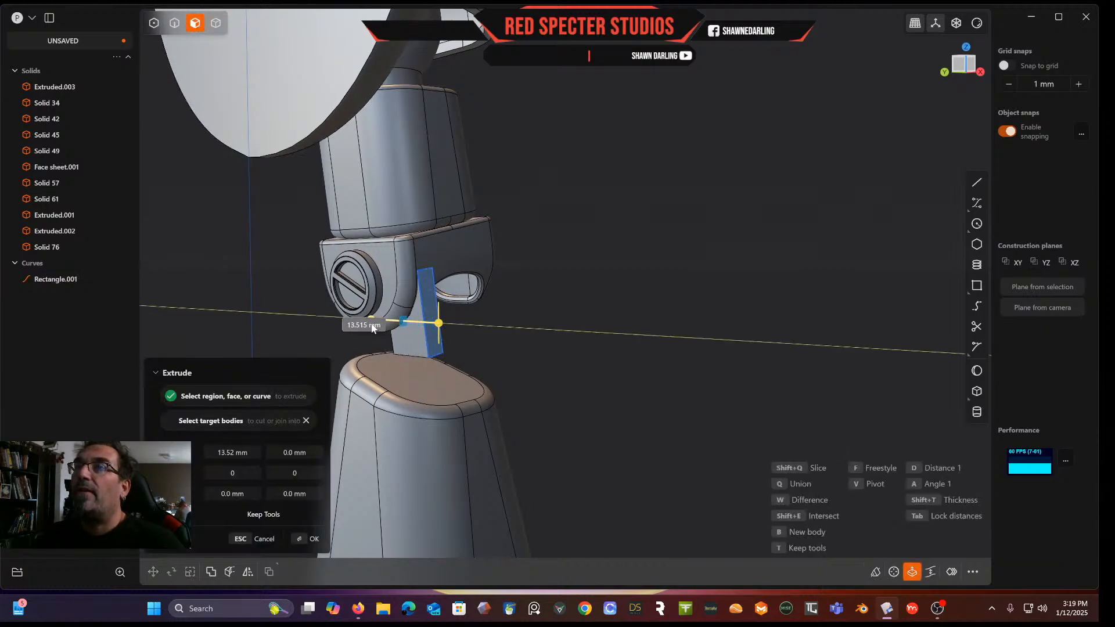
left_click(357, 334)
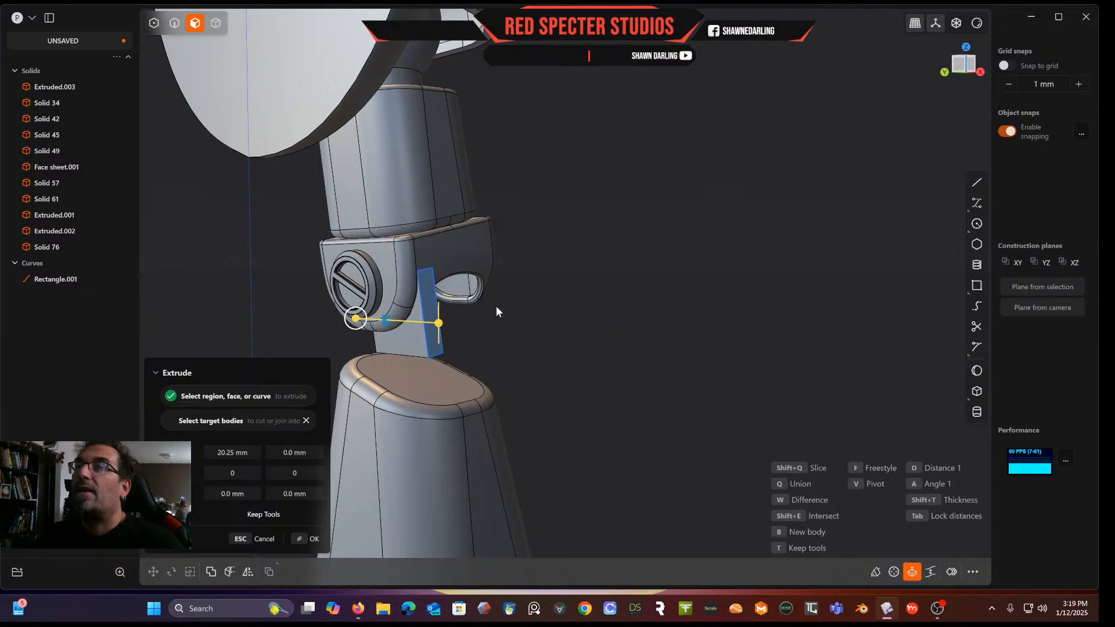
left_click(960, 65)
middle_click_drag(564, 342, 1038, 342, "shift")
mouse_move(465, 355)
left_mouse_down()
mouse_move(423, 359)
mouse_move(448, 366)
left_mouse_up()
key("Return")
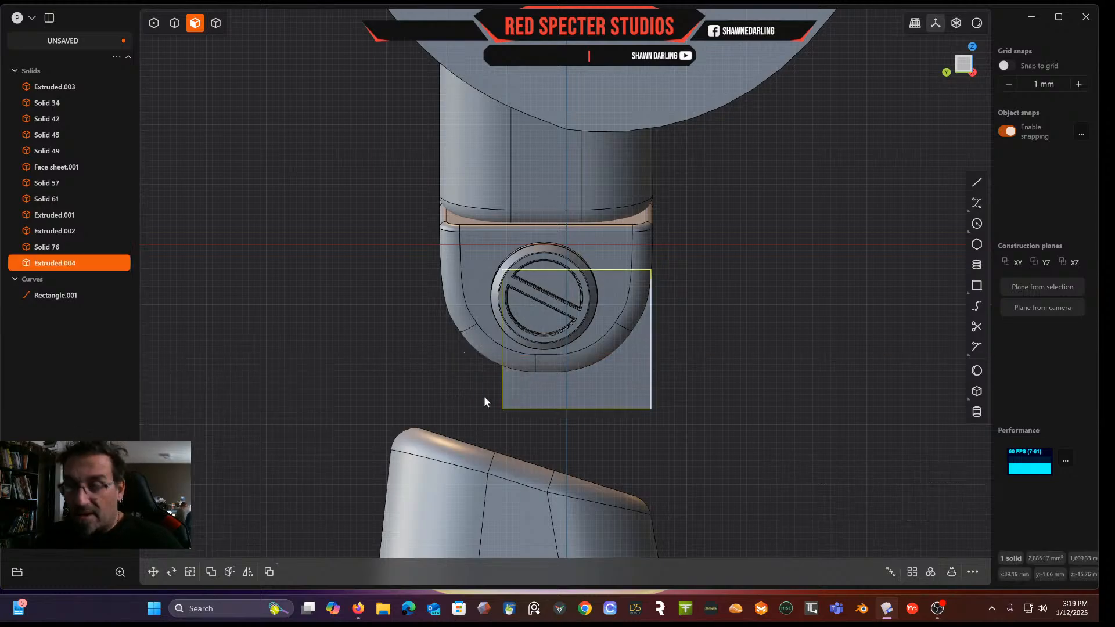
Move the bar about 4.6 mm sideways to centre it over the ring
key("g")
left_click_drag(527, 338, 507, 346)
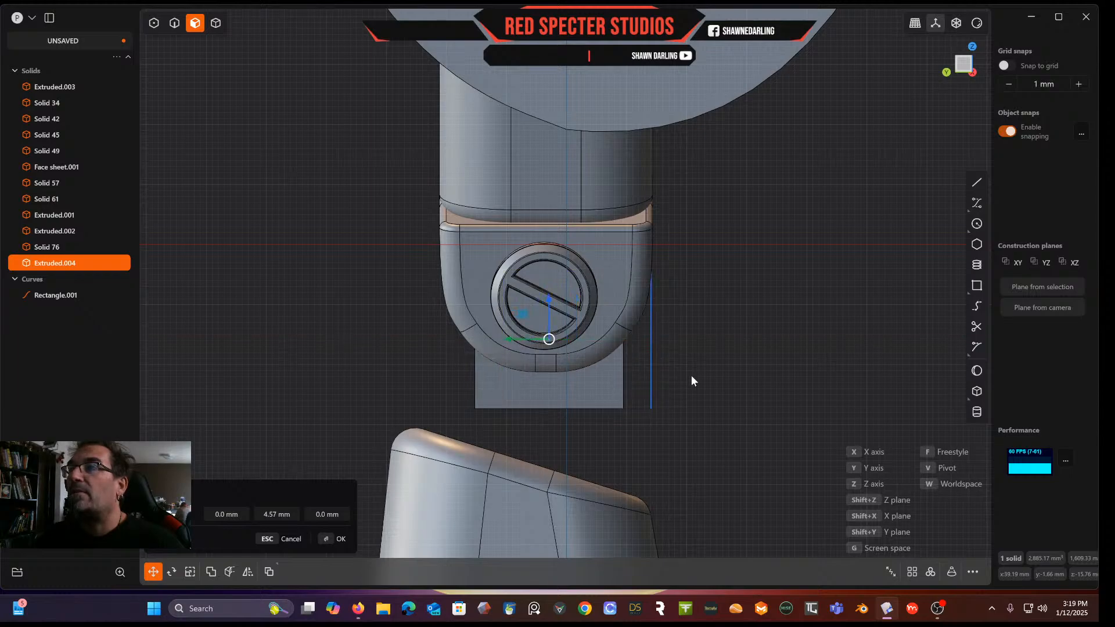
key("Return")
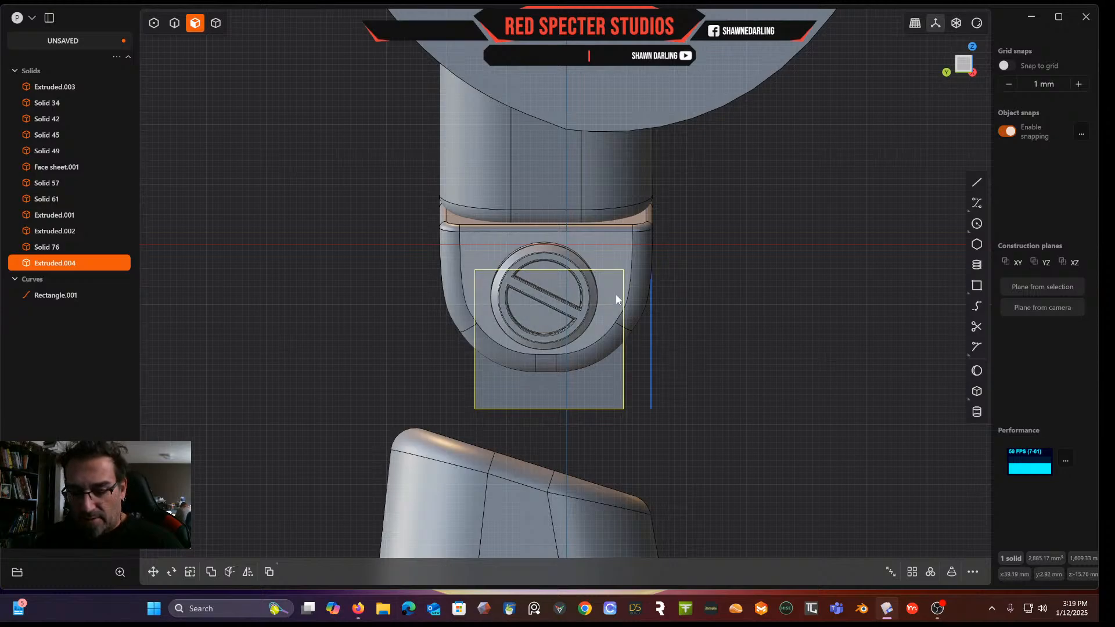
key("s")
left_click_drag(506, 340, 501, 340)
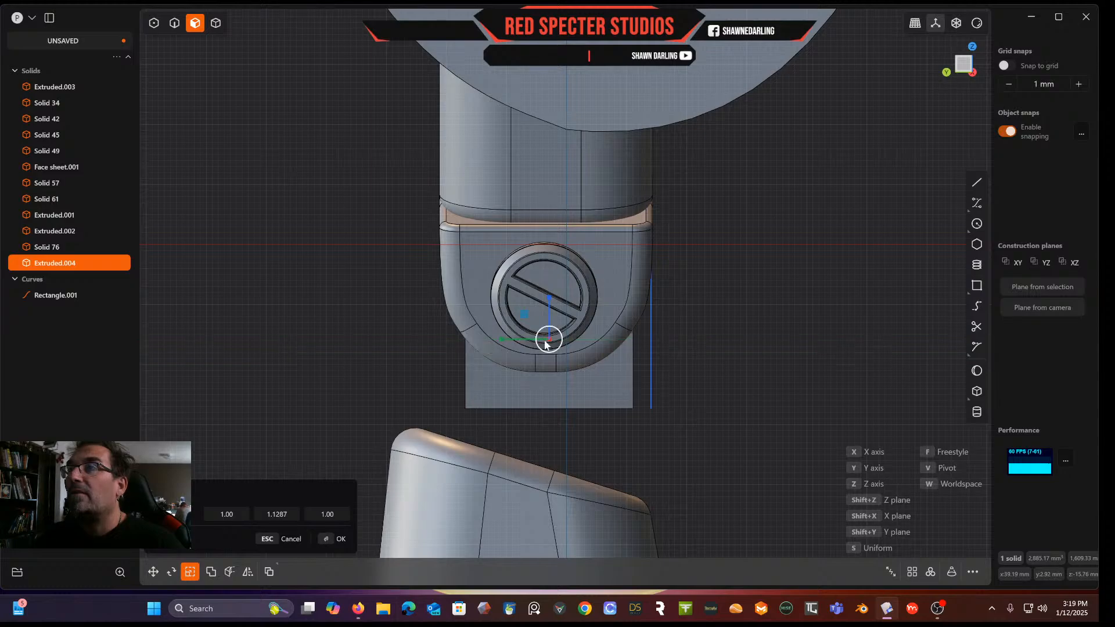
right_click(747, 329)
Delete the rectangle sketch curve used for the bar
middle_click_drag(751, 327, 191, 301)
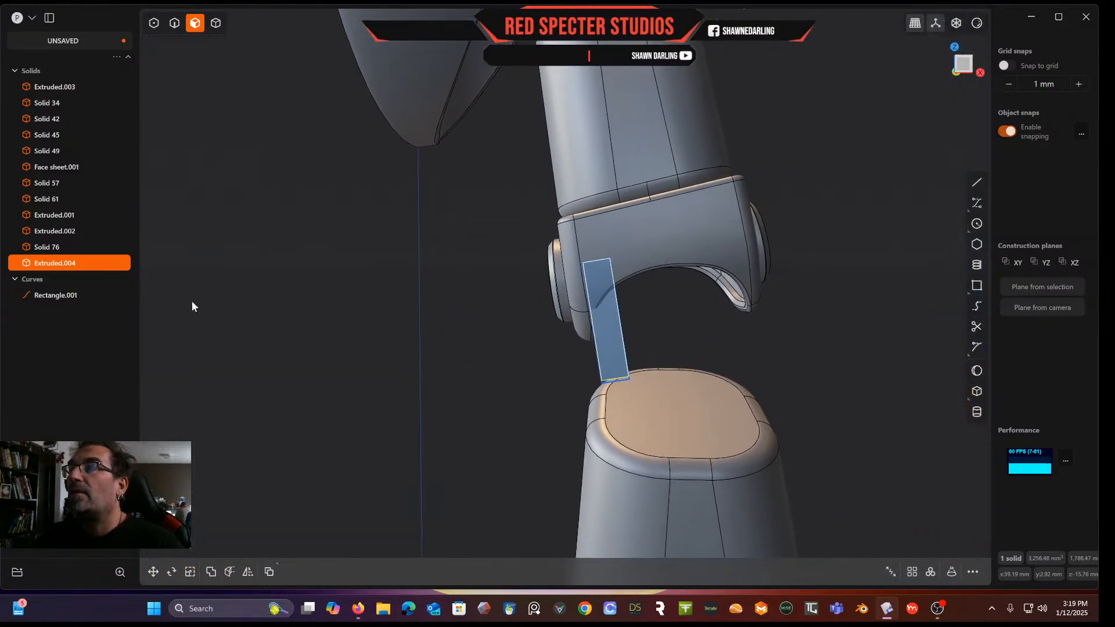
middle_click_drag(407, 384, 407, 373)
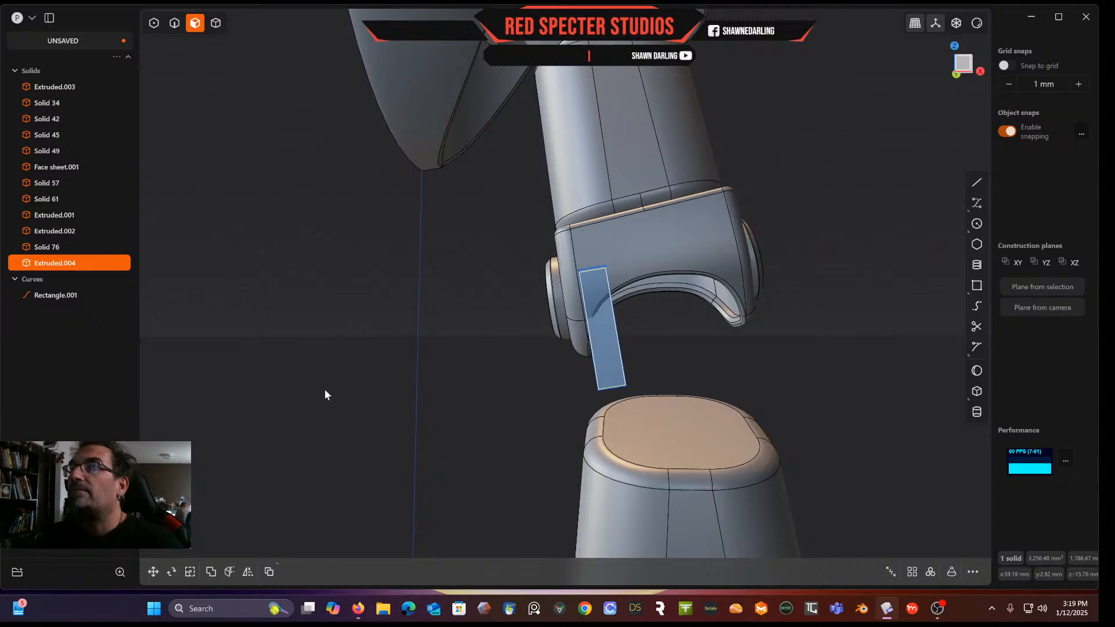
left_click(73, 295)
key("Delete")
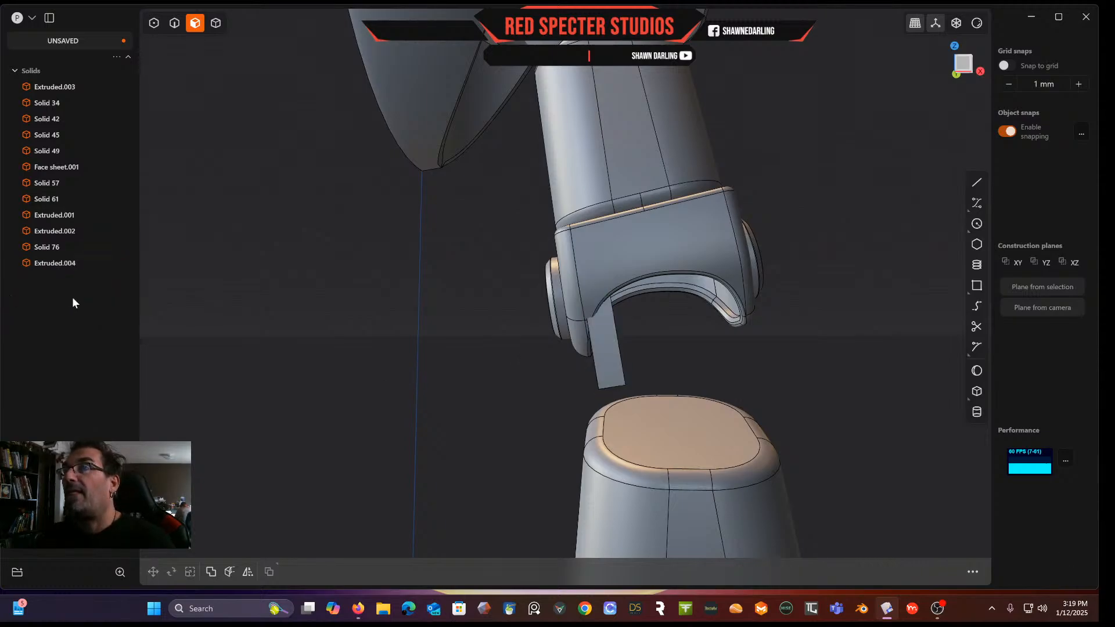
Select the bar solid and move it about 3.1 mm sideways and 0.49 mm to centre it under the ring
left_click(608, 335)
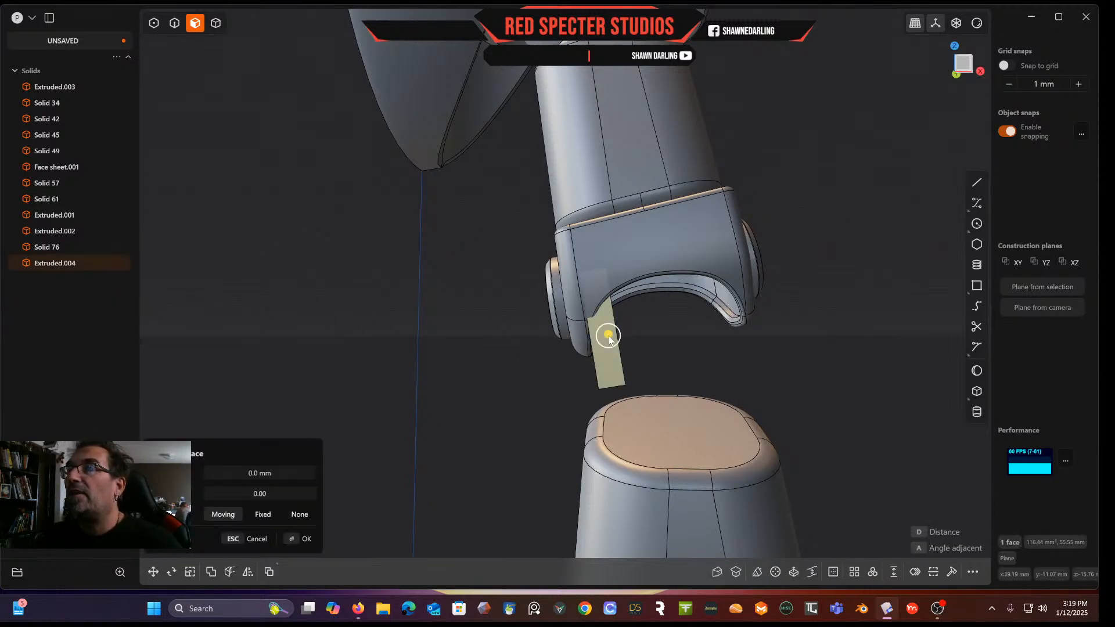
left_click(252, 152)
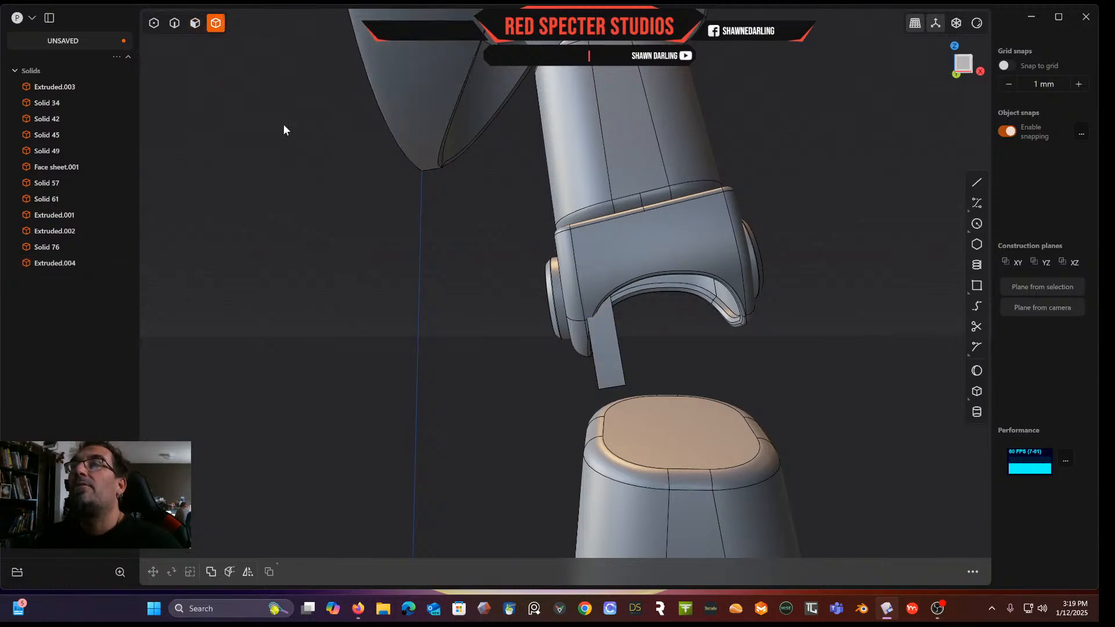
left_click(606, 354)
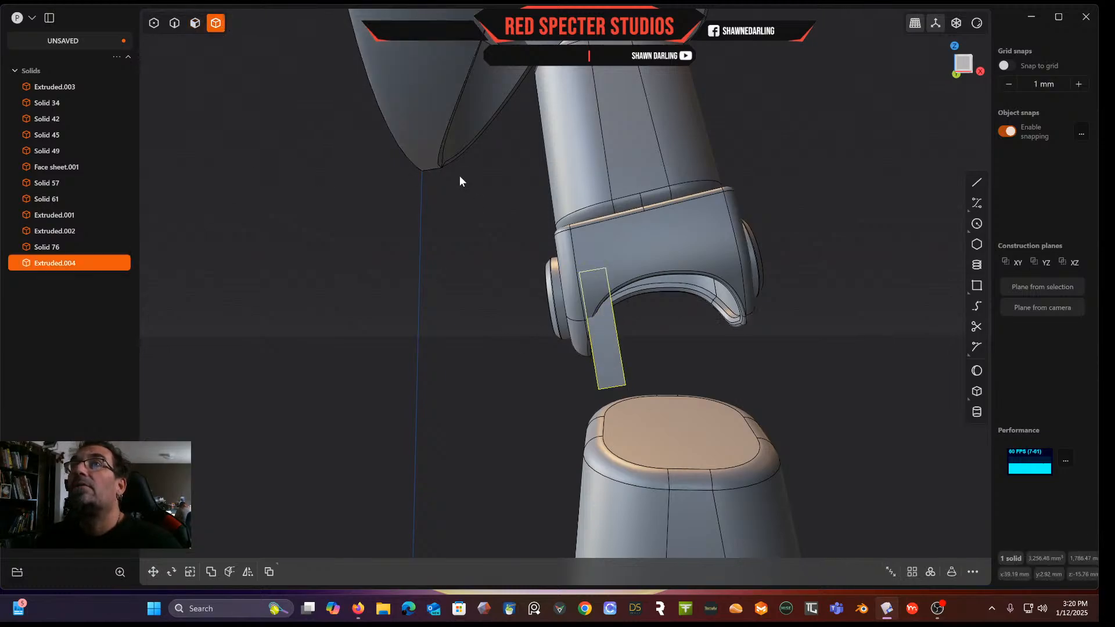
key("g")
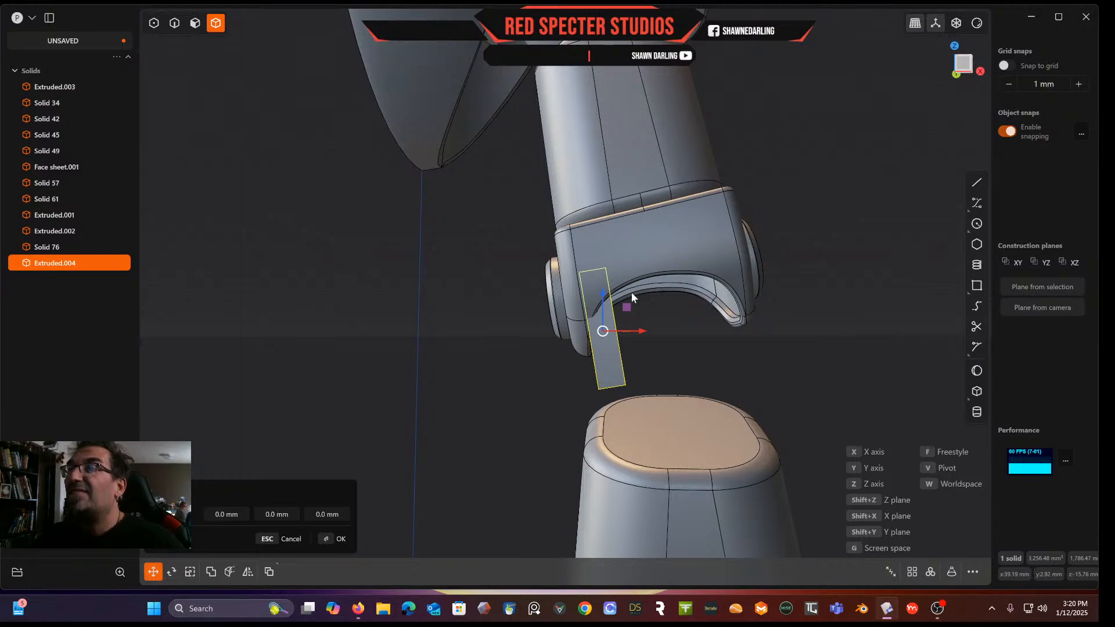
left_click_drag(637, 330, 649, 330)
middle_click_drag(650, 334, 550, 308)
left_click_drag(596, 326, 596, 322)
middle_click_drag(596, 322, 722, 322)
left_click_drag(619, 318, 622, 310)
middle_click_drag(622, 310, 650, 327)
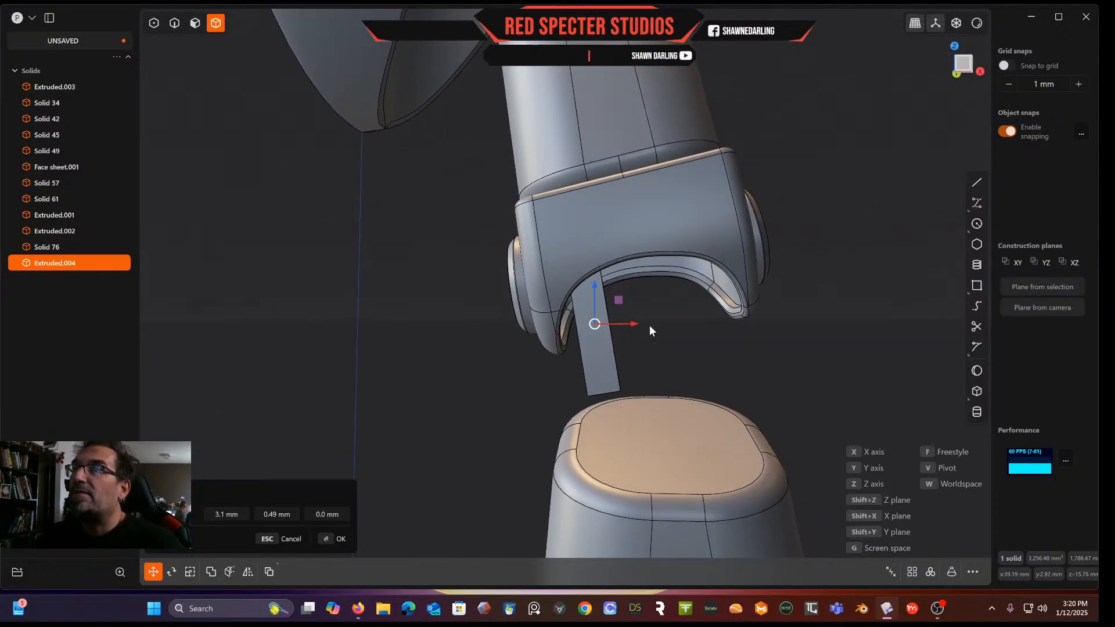
left_click(965, 65)
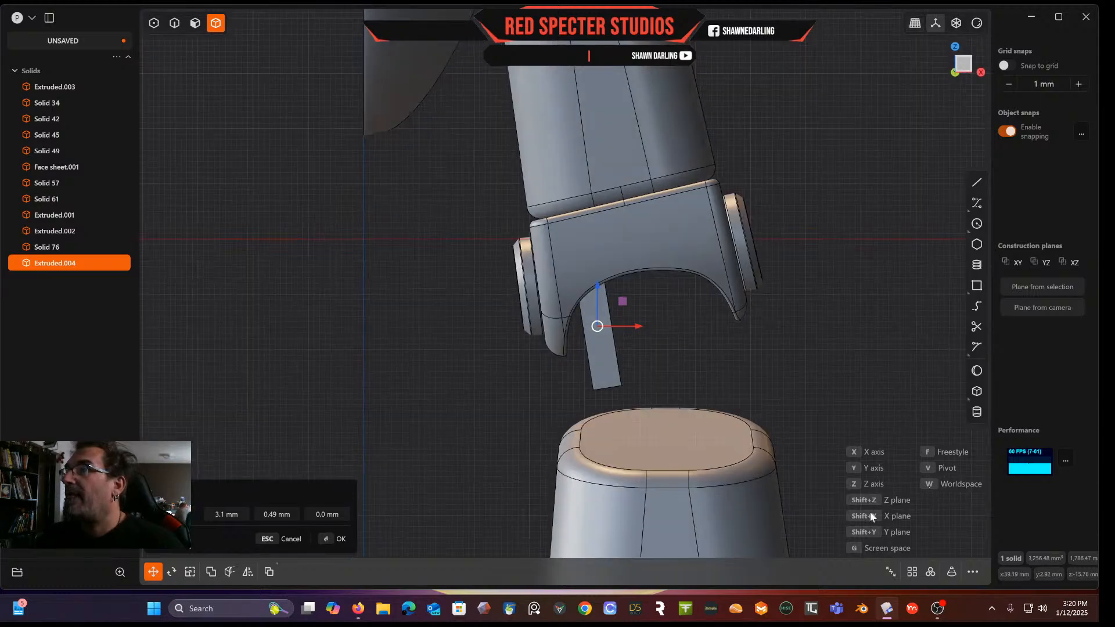
key("Return")
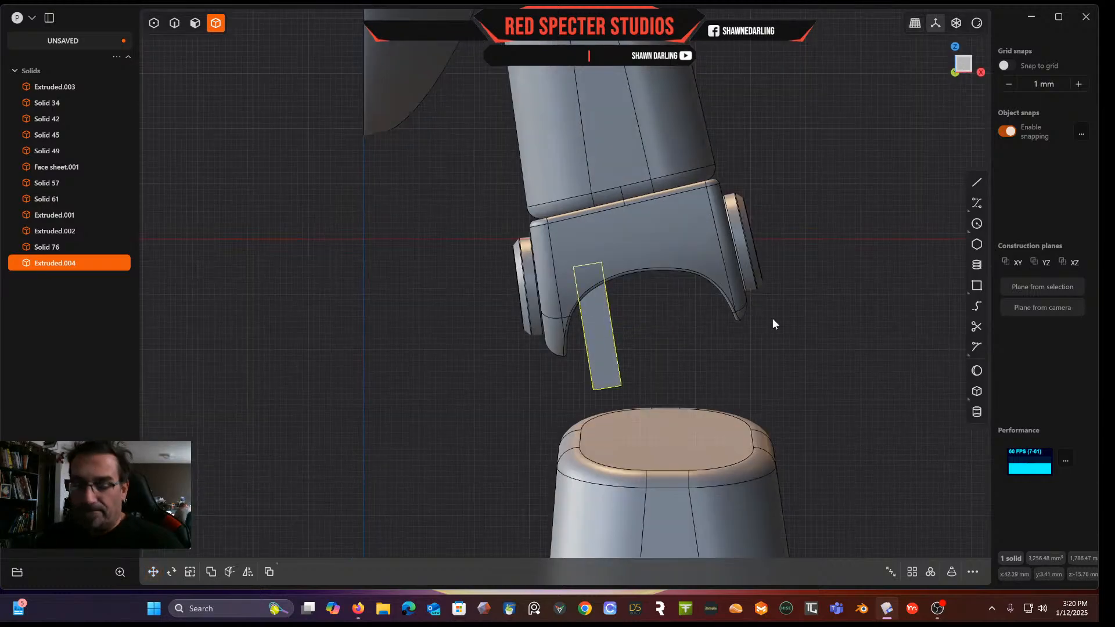
Create a rectangular array of the bar with 3 copies spread about 18.81 mm across the ring opening
left_click(912, 573)
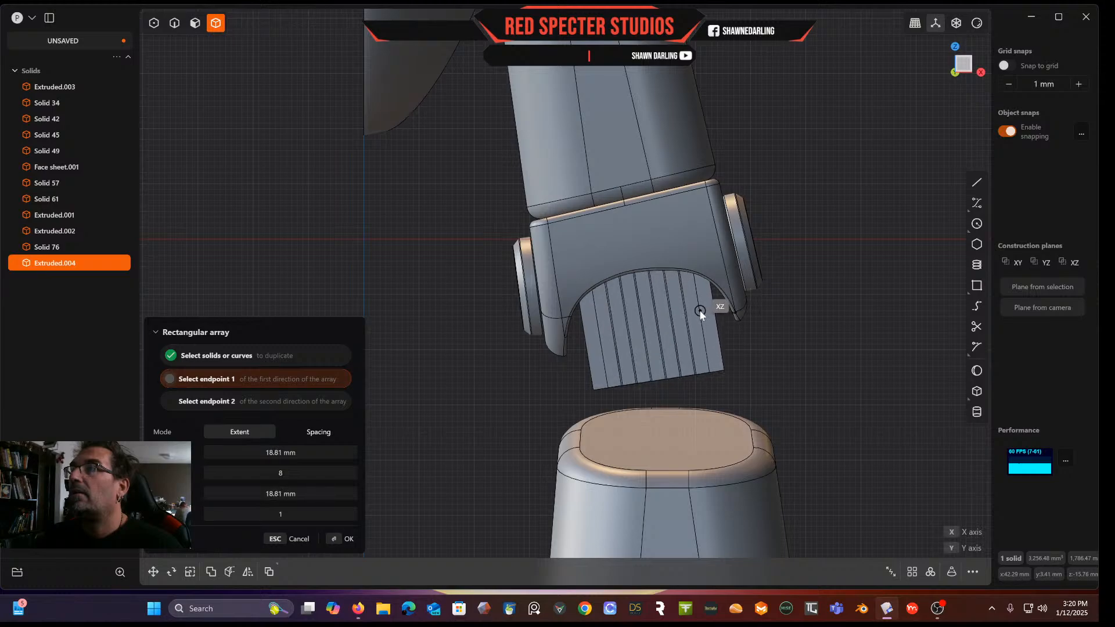
left_click(701, 312)
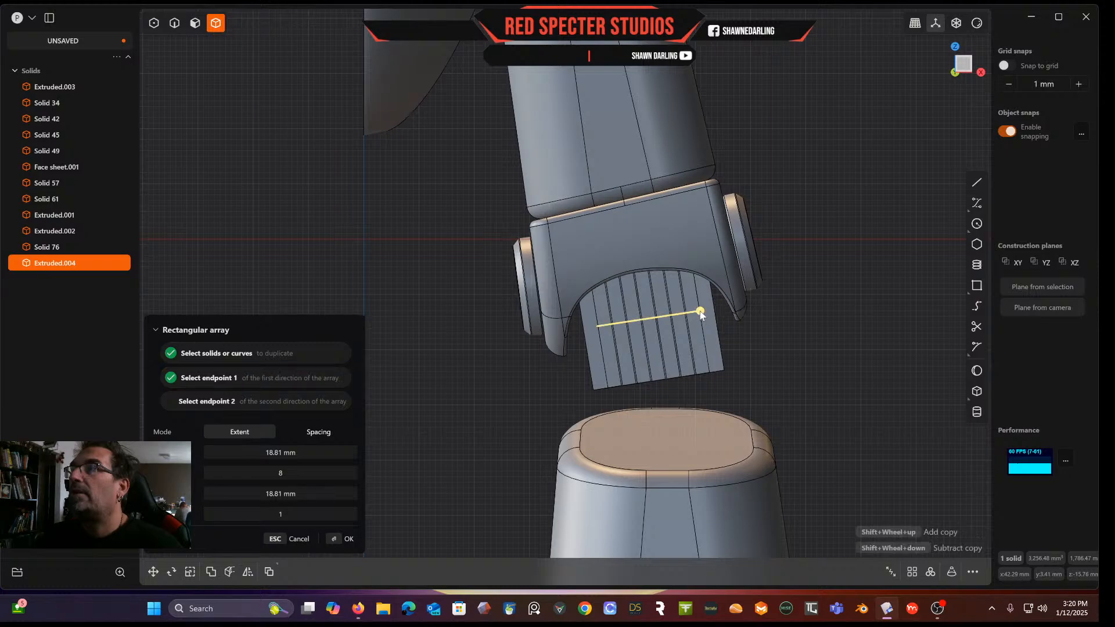
left_click(289, 472)
type("3")
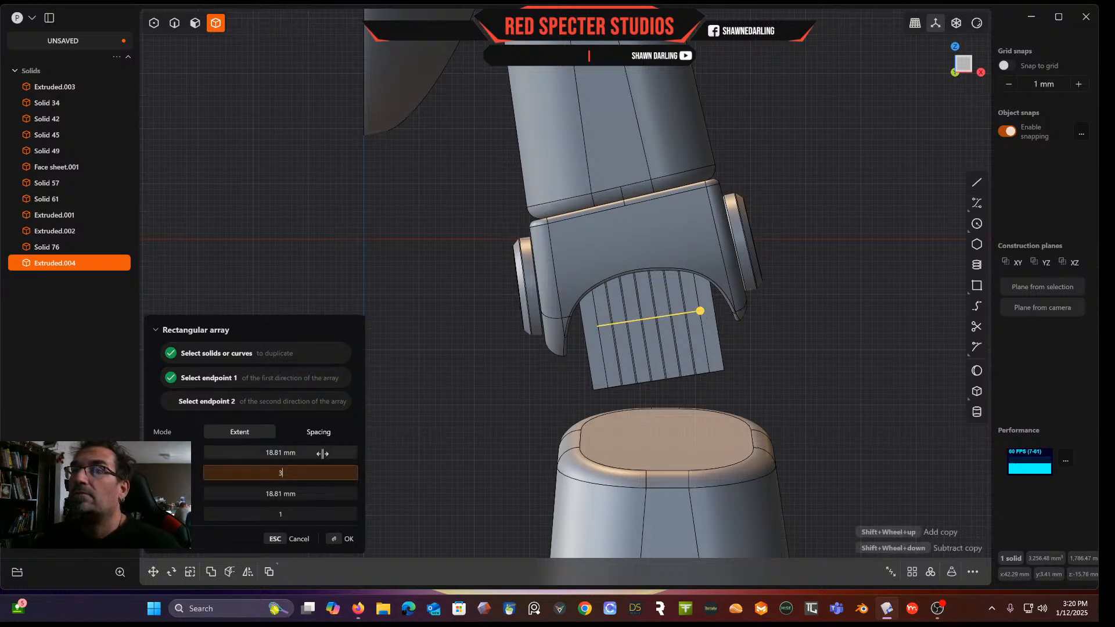
left_click(323, 454)
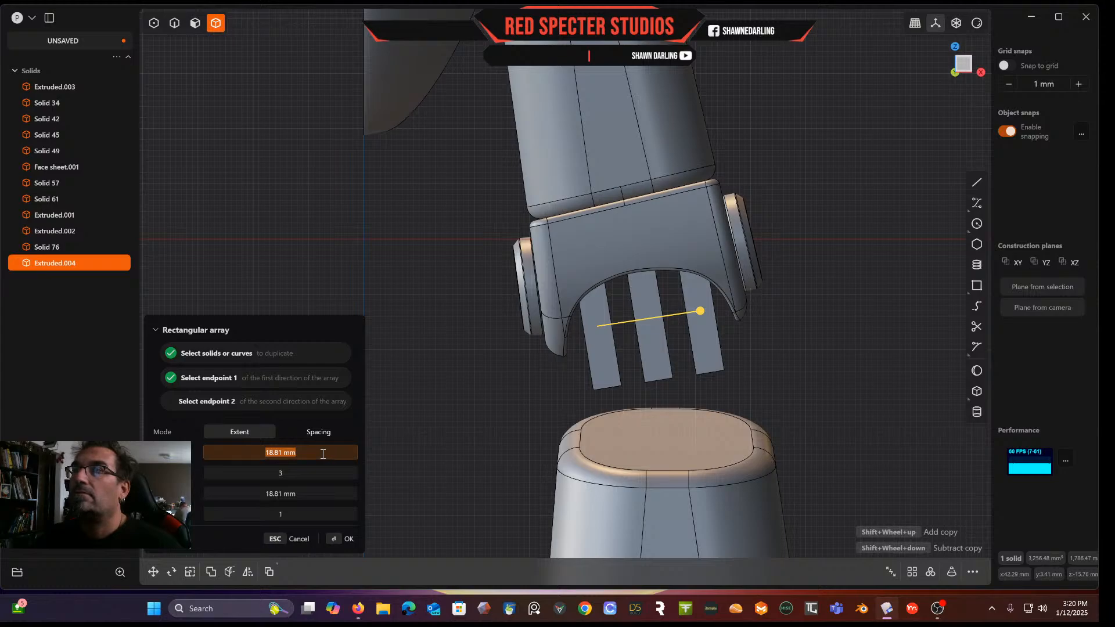
left_click_drag(704, 315, 710, 311)
key("Return")
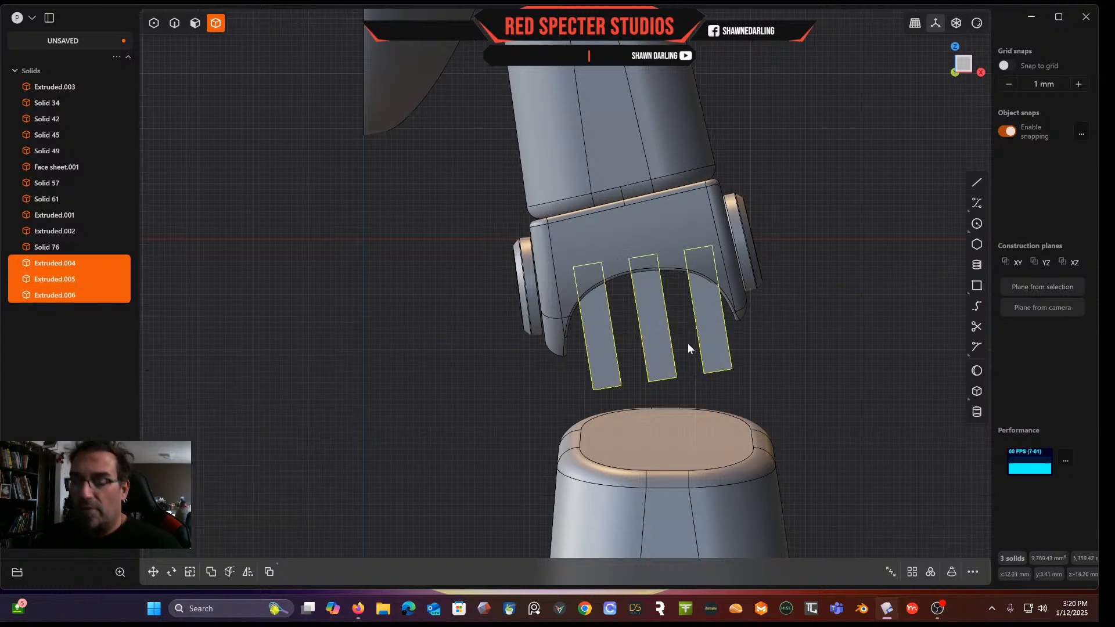
Move the three bars together about 1.24 mm sideways and 0.36 mm to recentre them
key("g")
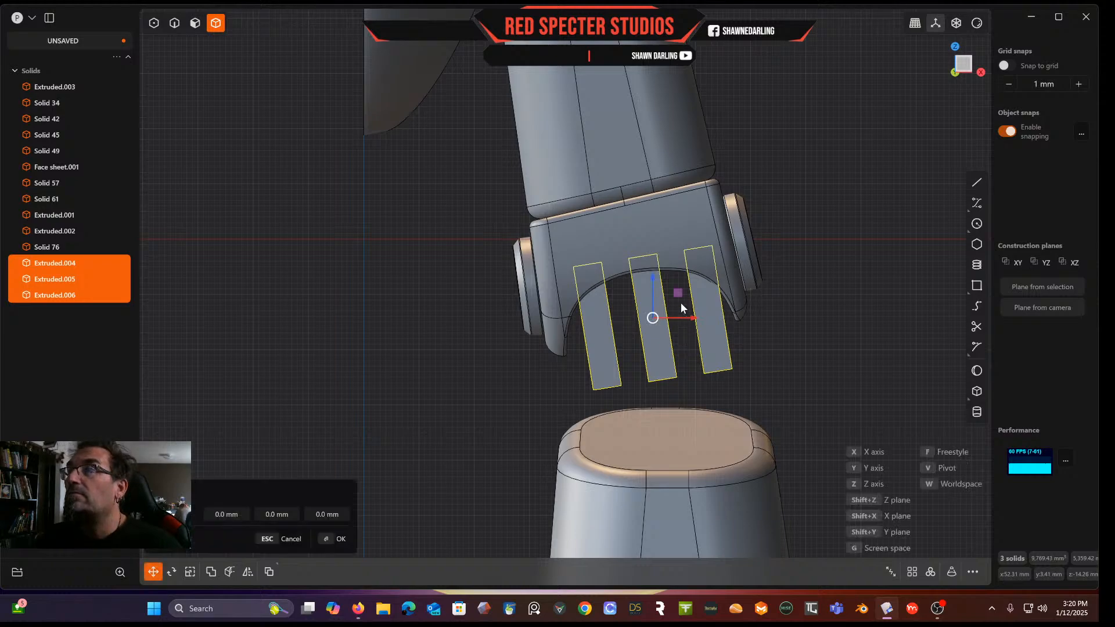
left_click_drag(678, 293, 672, 297)
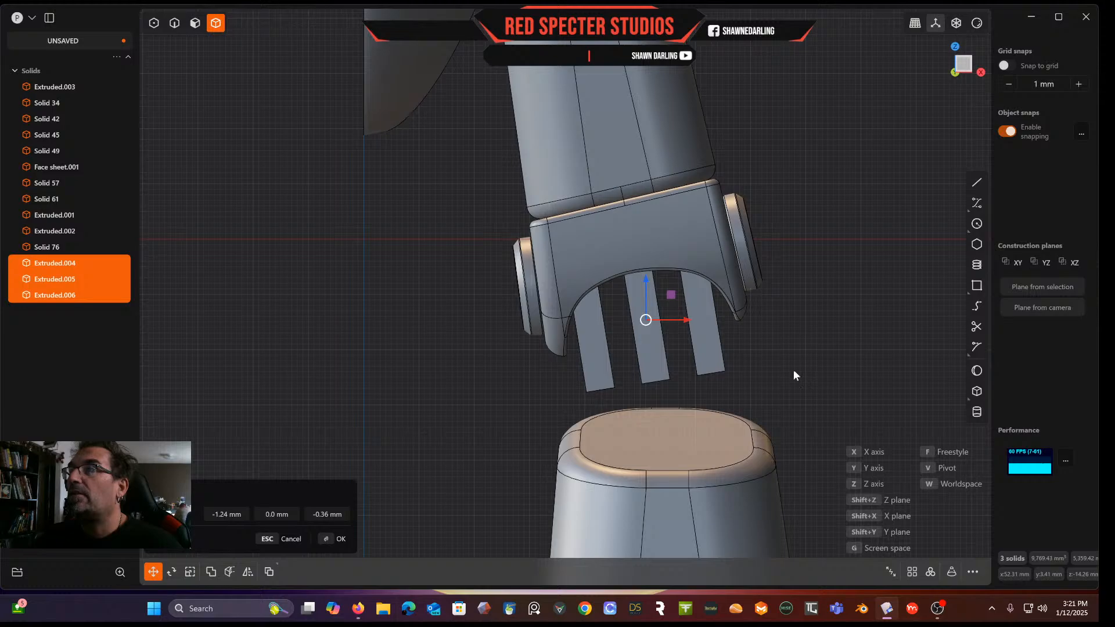
key("Return")
Chamfer the lower end edges of the three bars by about 9.6 mm
middle_click_drag(793, 371, 721, 318)
left_click(169, 29)
left_click(575, 399)
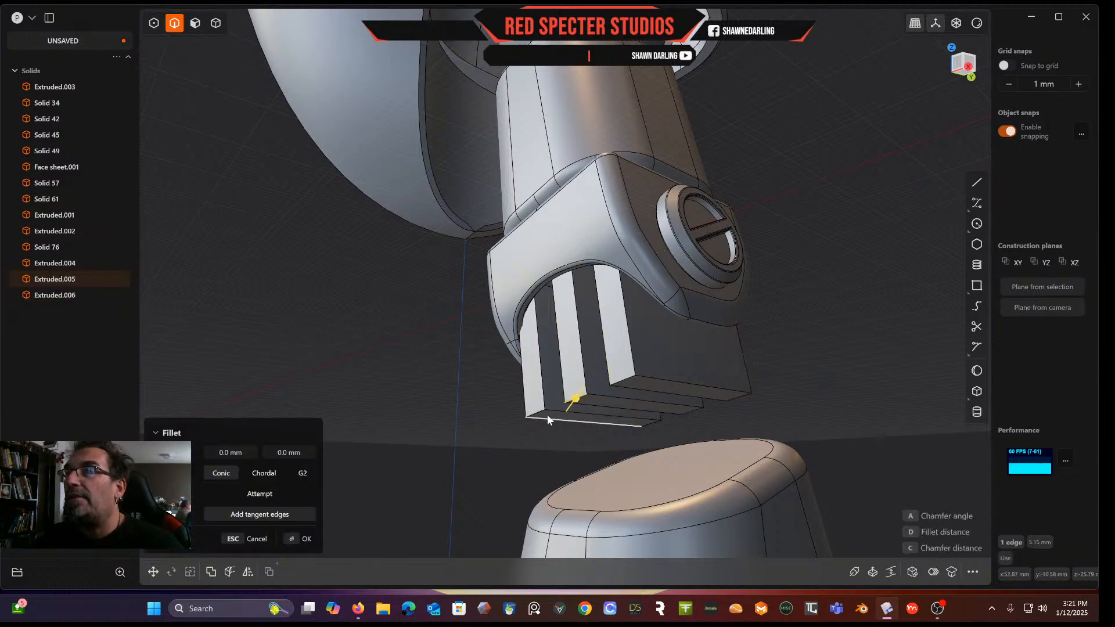
left_click(538, 413)
left_click(625, 381)
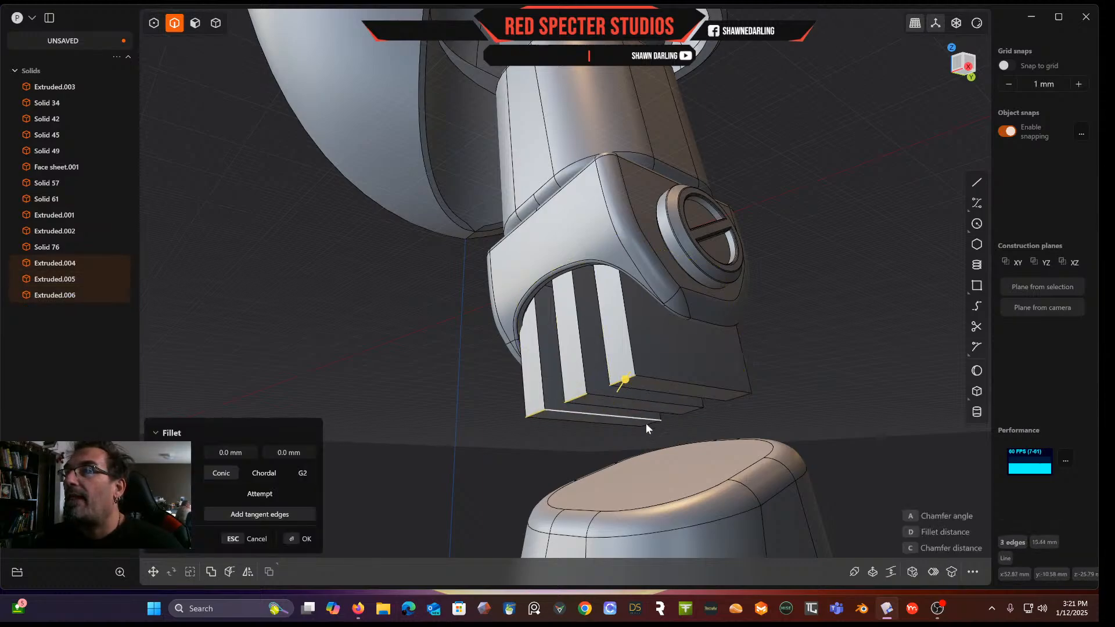
left_click(649, 425)
left_click(691, 412)
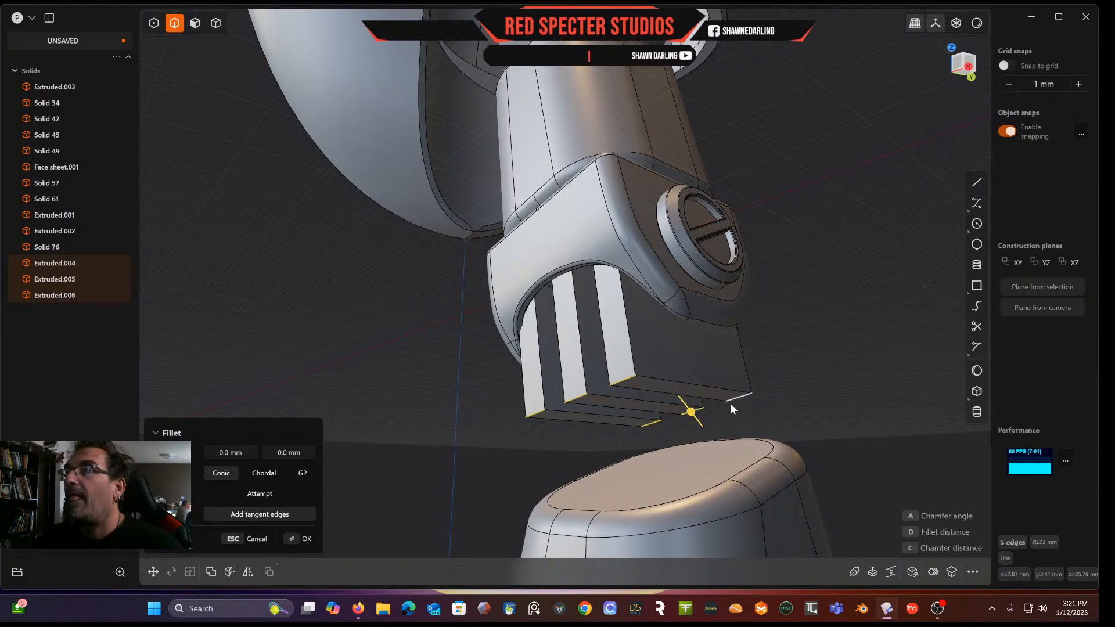
key("c")
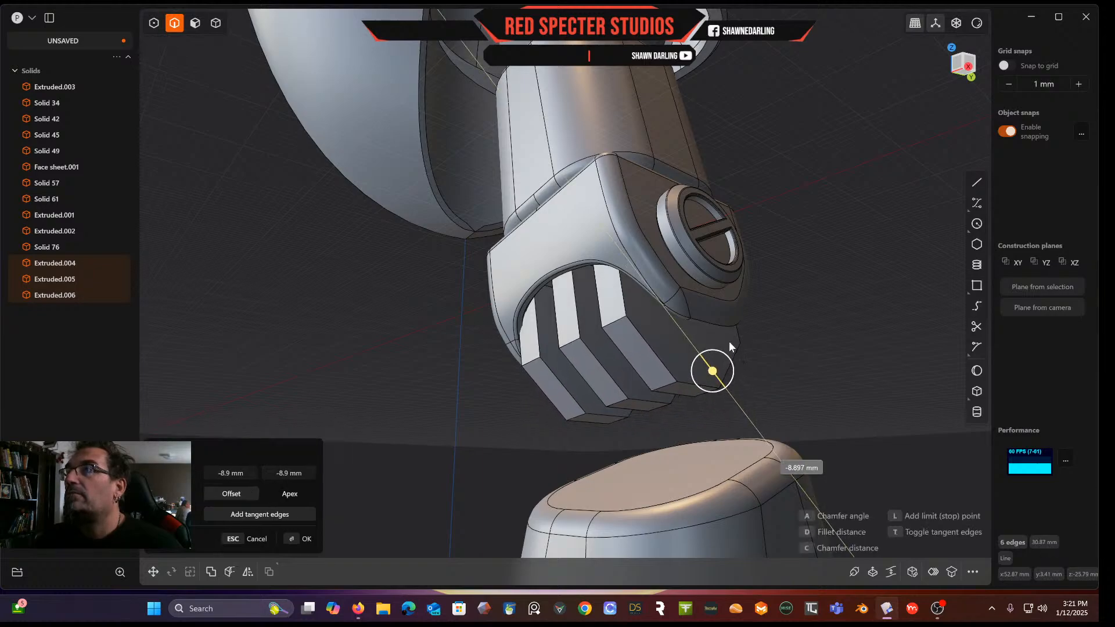
key("d")
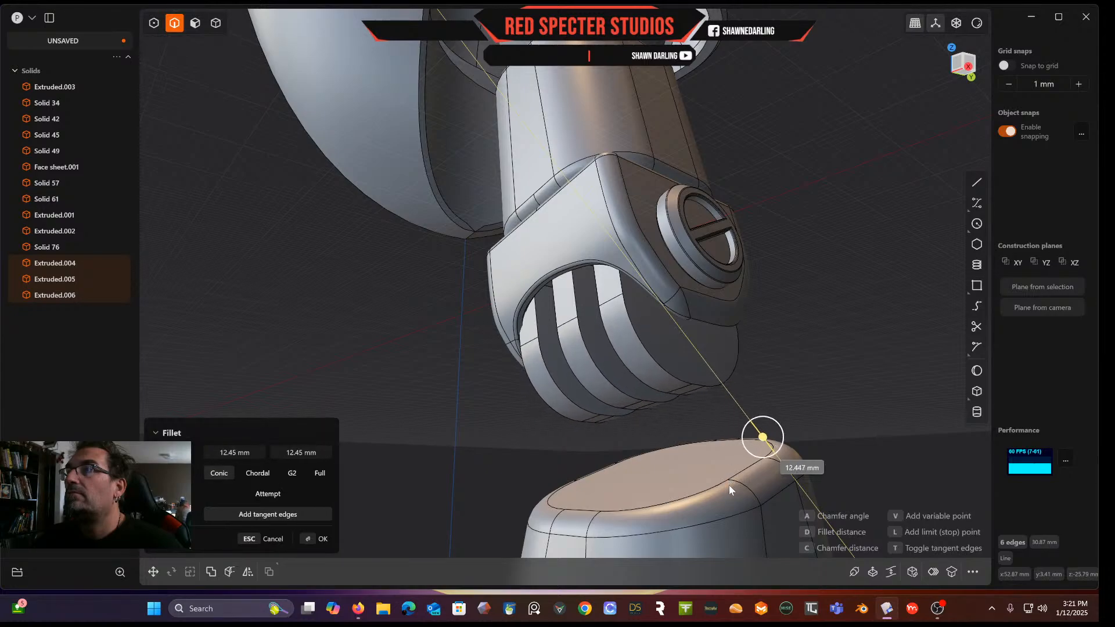
key("c")
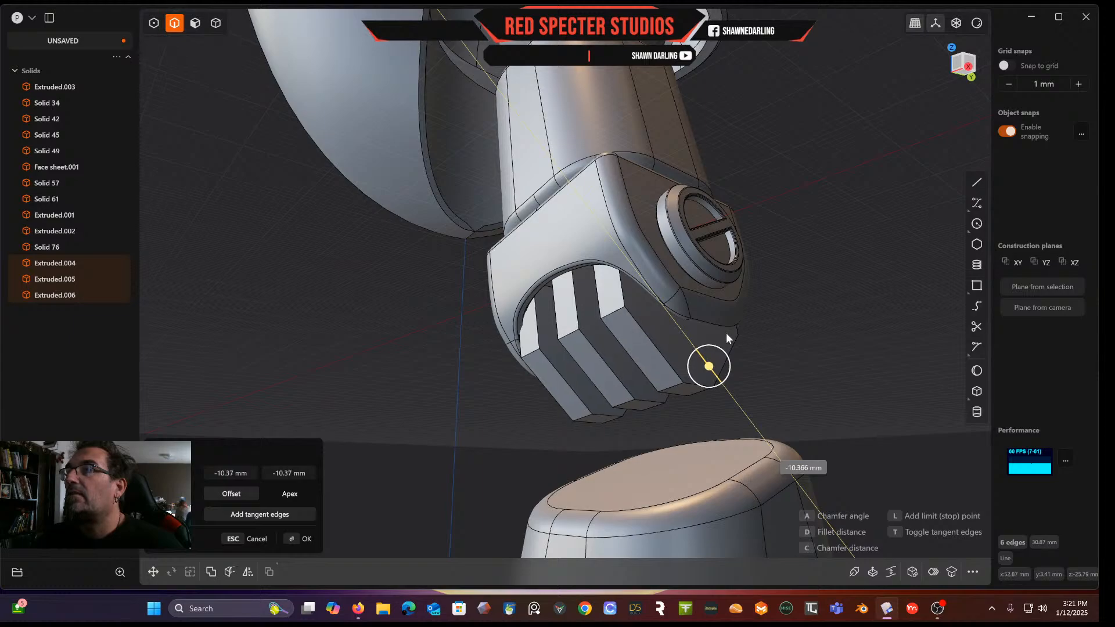
left_click(725, 337)
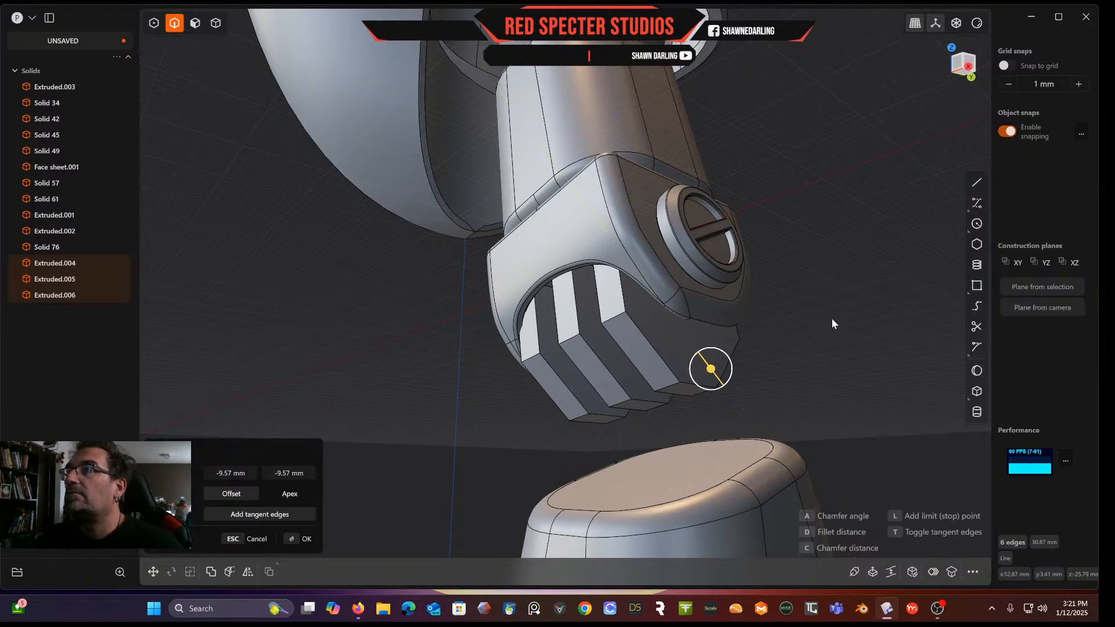
key("Return")
middle_click_drag(818, 323, 696, 368)
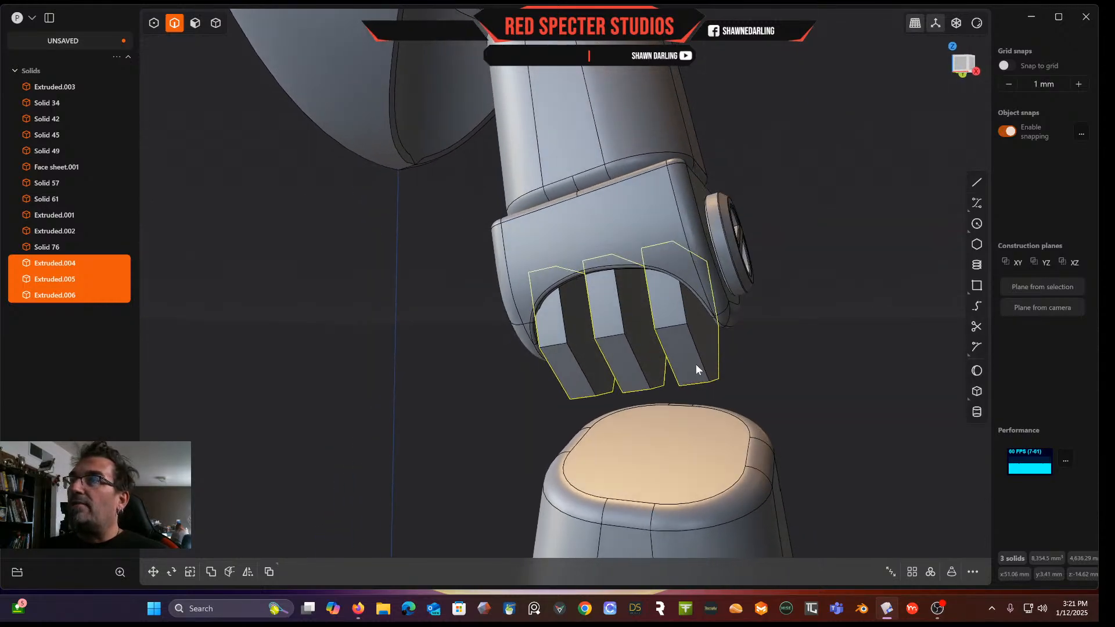
Duplicate the three bars, rotate the copies about 180 degrees, and shift them about 5.6 mm to interlock
left_click(964, 66)
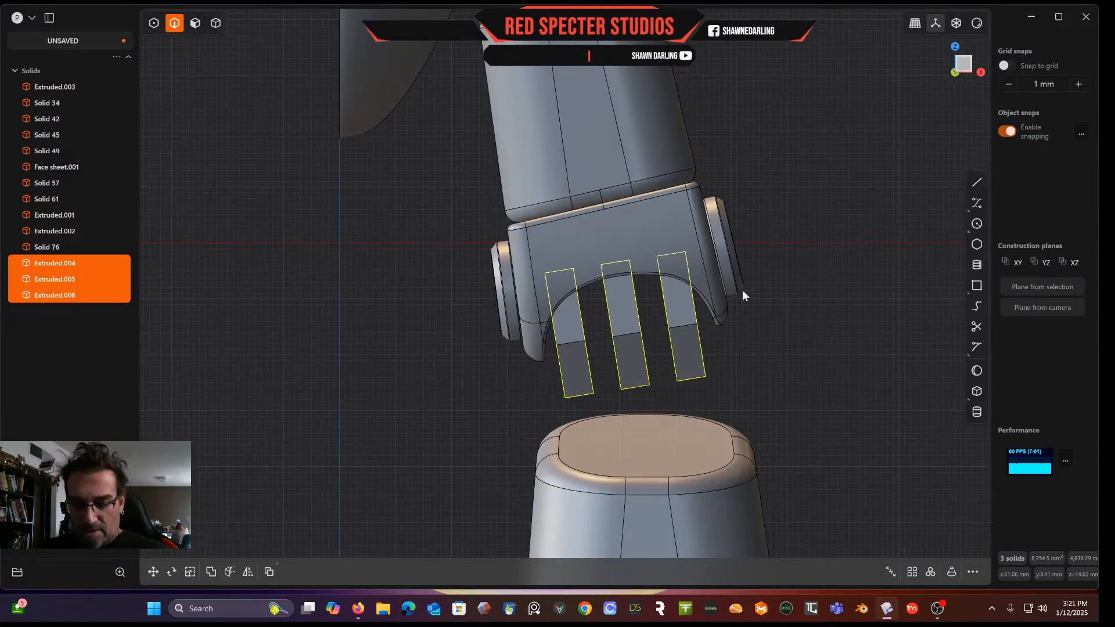
key("ctrl+d")
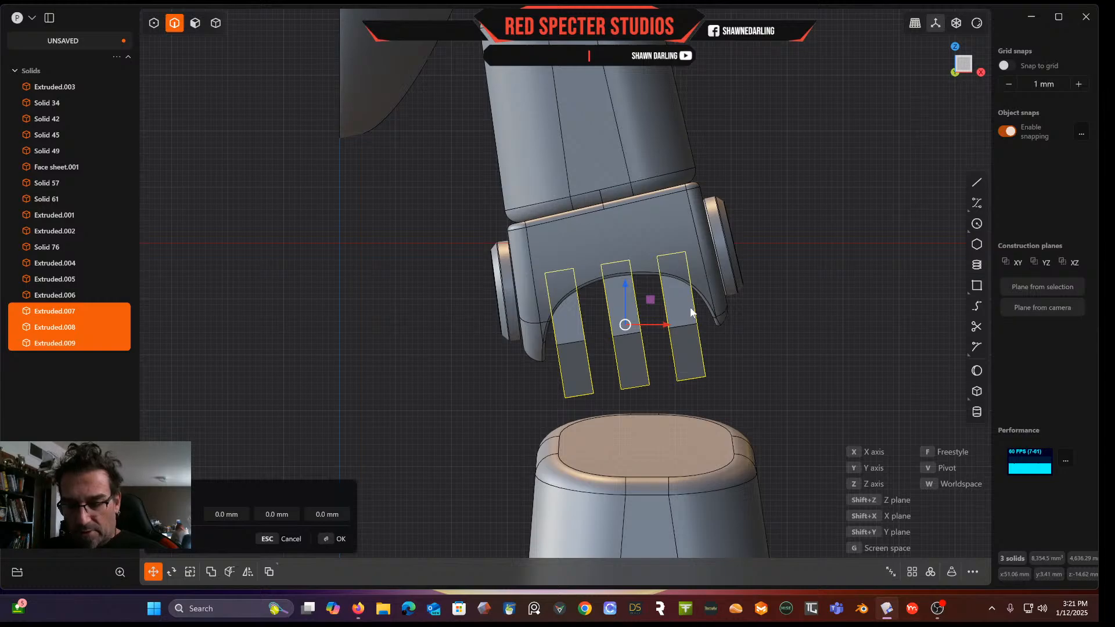
key("r")
left_click_drag(646, 297, 573, 406)
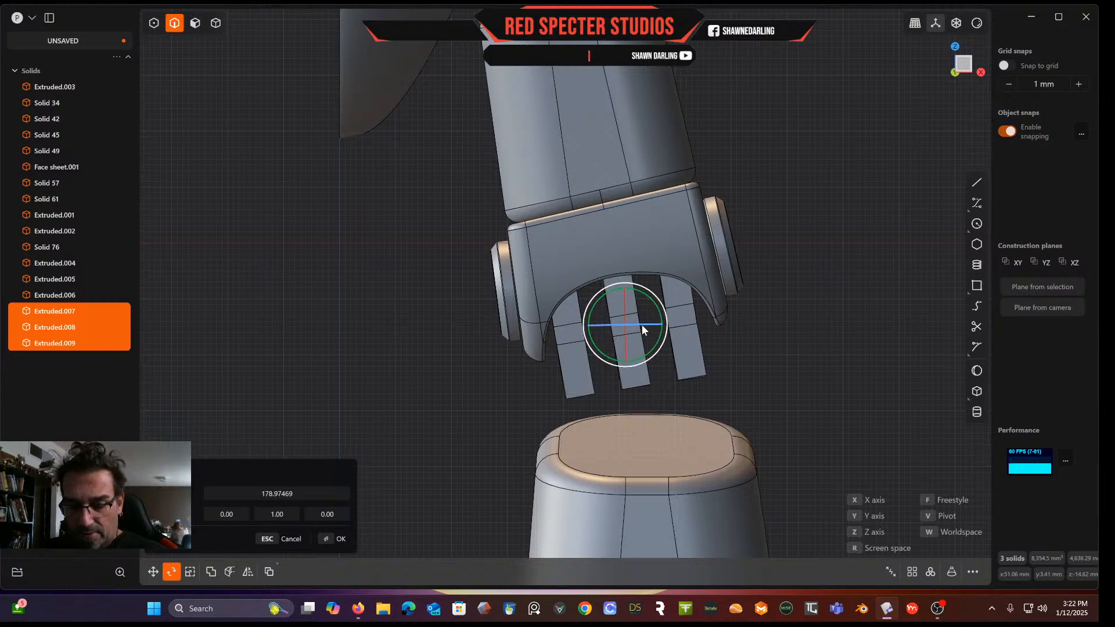
key("g")
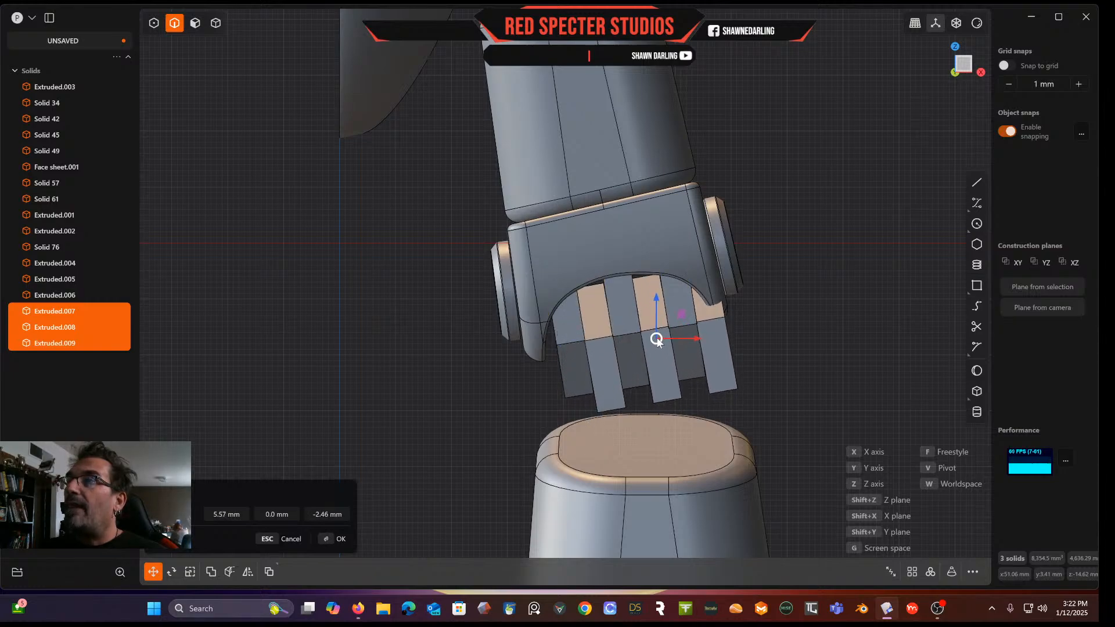
middle_click_drag(661, 342, 737, 336)
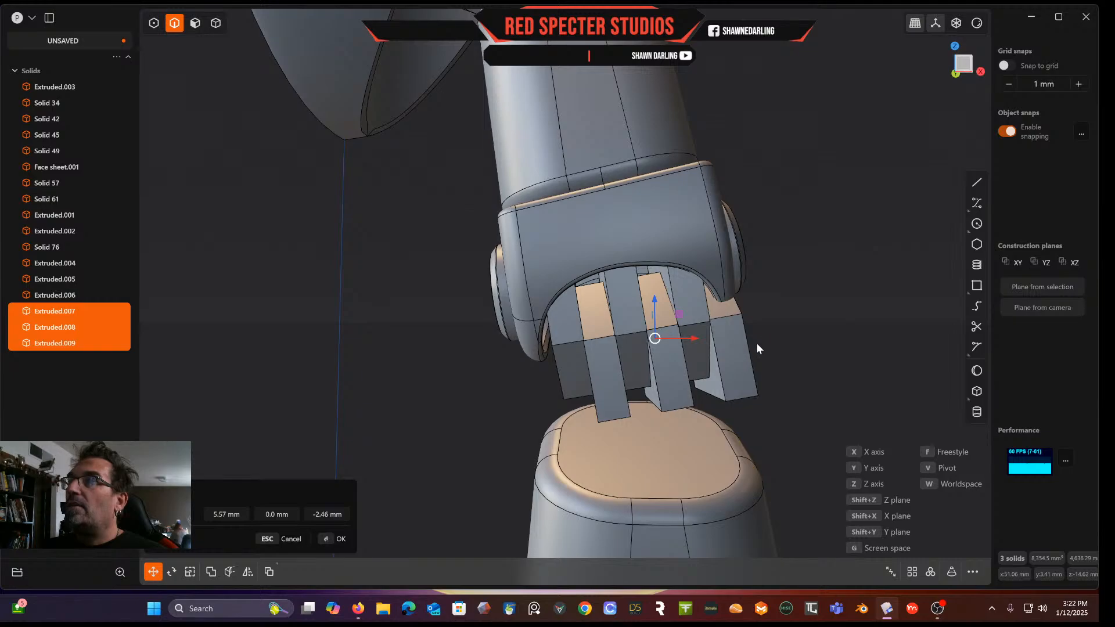
right_click(794, 355)
left_click(779, 357)
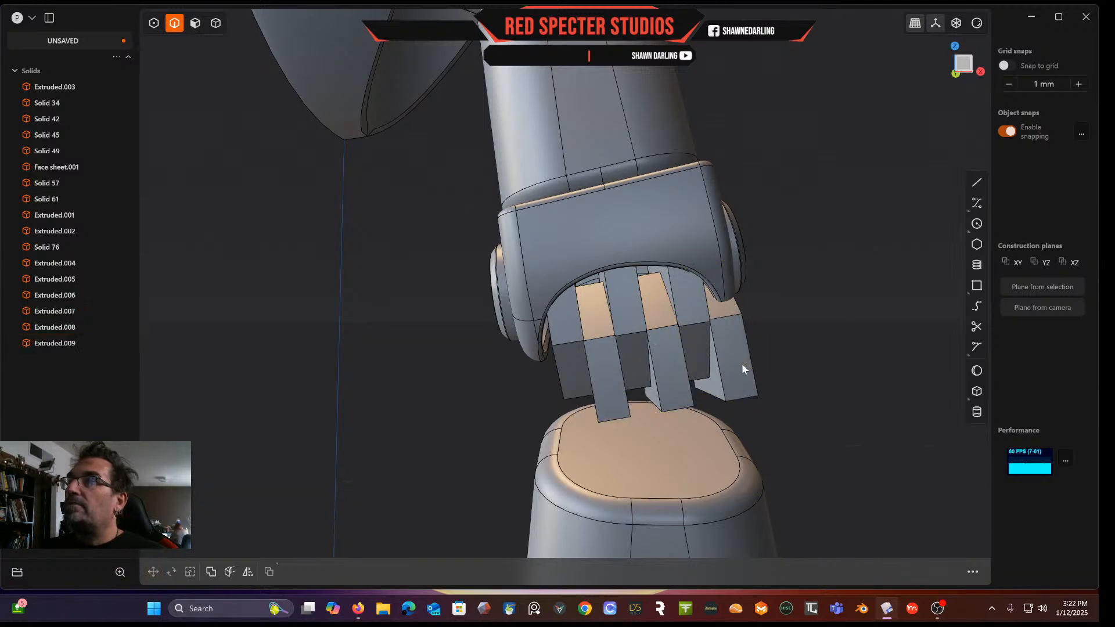
Delete the outermost duplicated bar
left_click(215, 24)
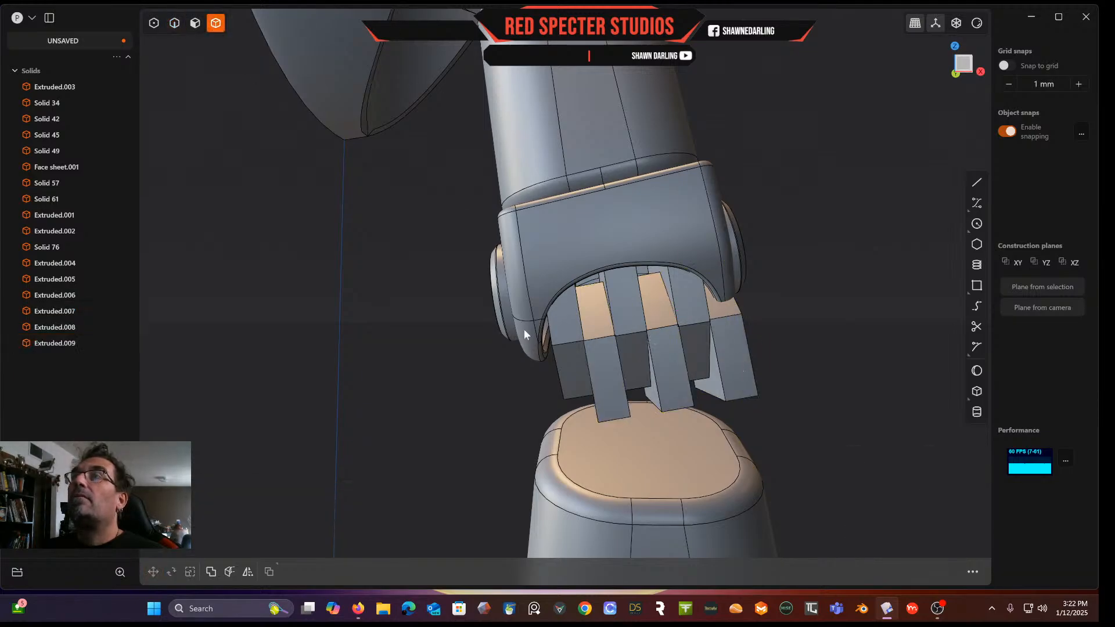
left_click(743, 386)
key("Delete")
middle_click_drag(743, 386, 805, 282)
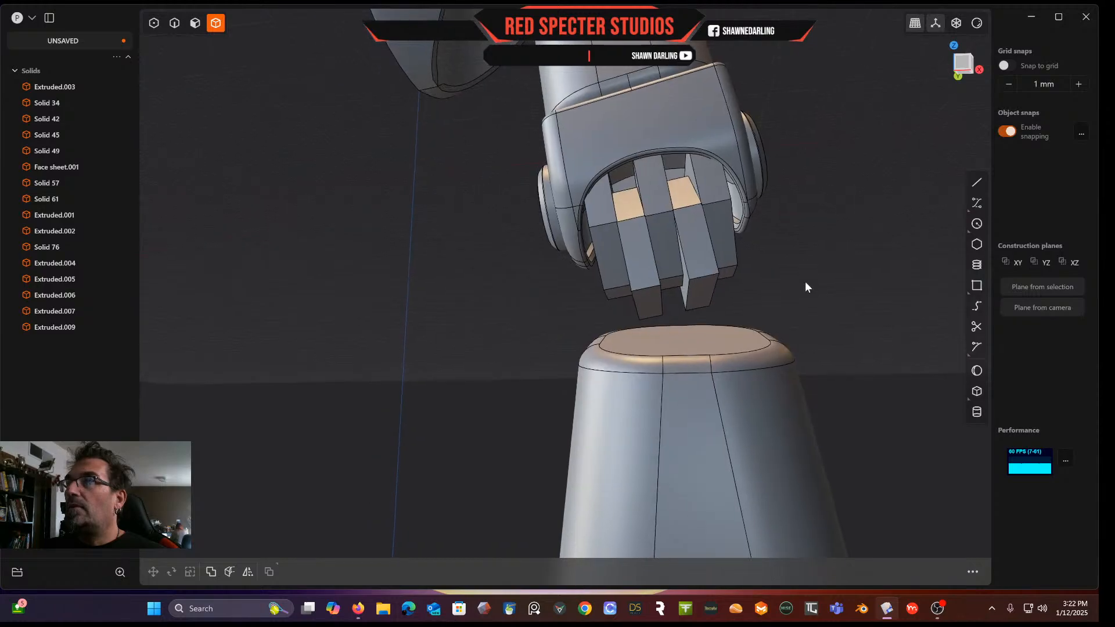
left_click(199, 24)
left_click(654, 297)
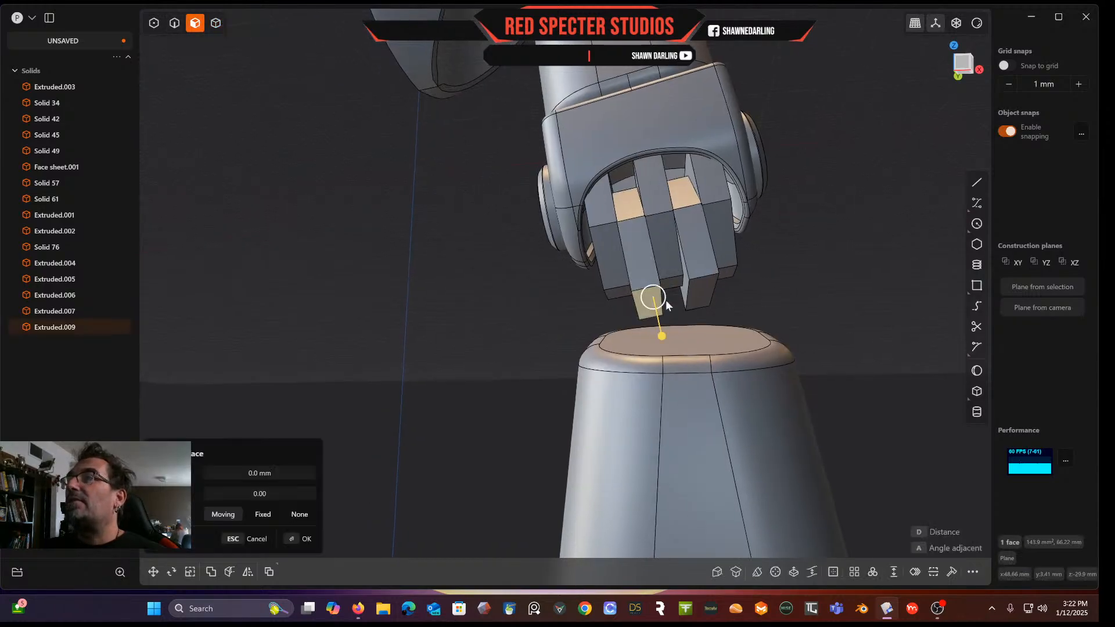
left_click(701, 301)
left_click_drag(705, 331, 710, 353)
right_click(832, 253)
middle_click_drag(833, 254, 724, 314)
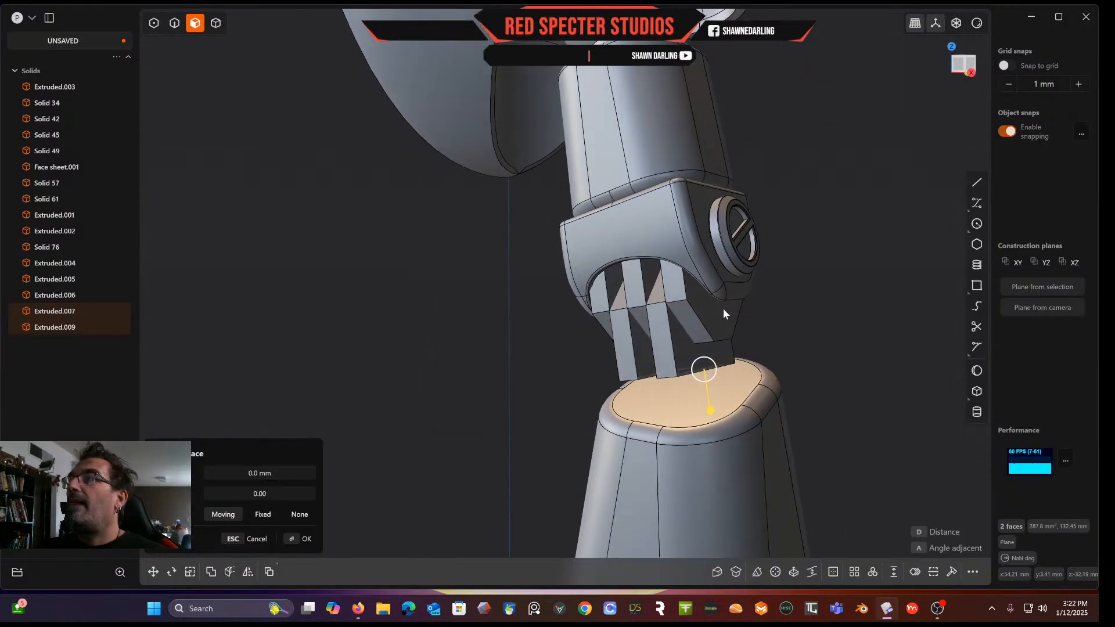
scroll(738, 314, "up", 2)
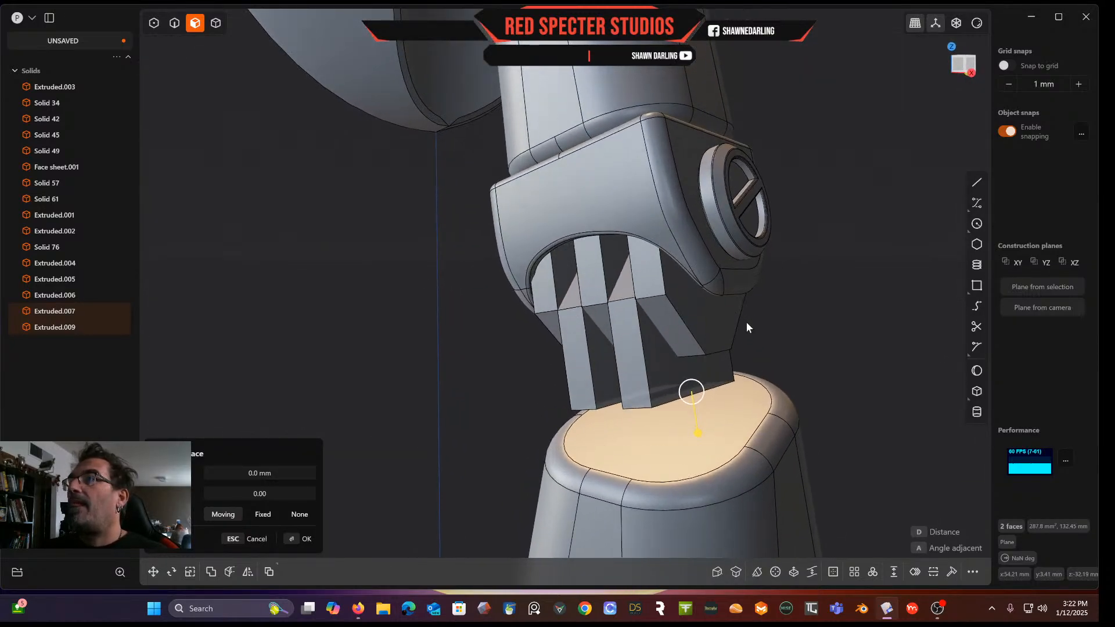
middle_click_drag(654, 326, 668, 351)
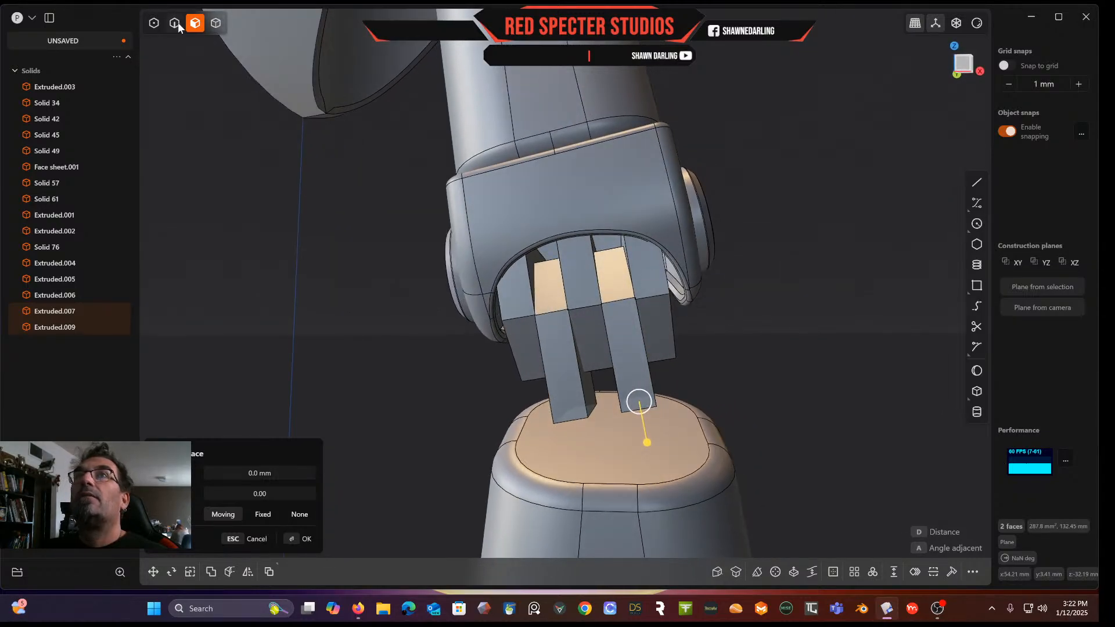
middle_click_drag(653, 371, 625, 312)
left_click(656, 381)
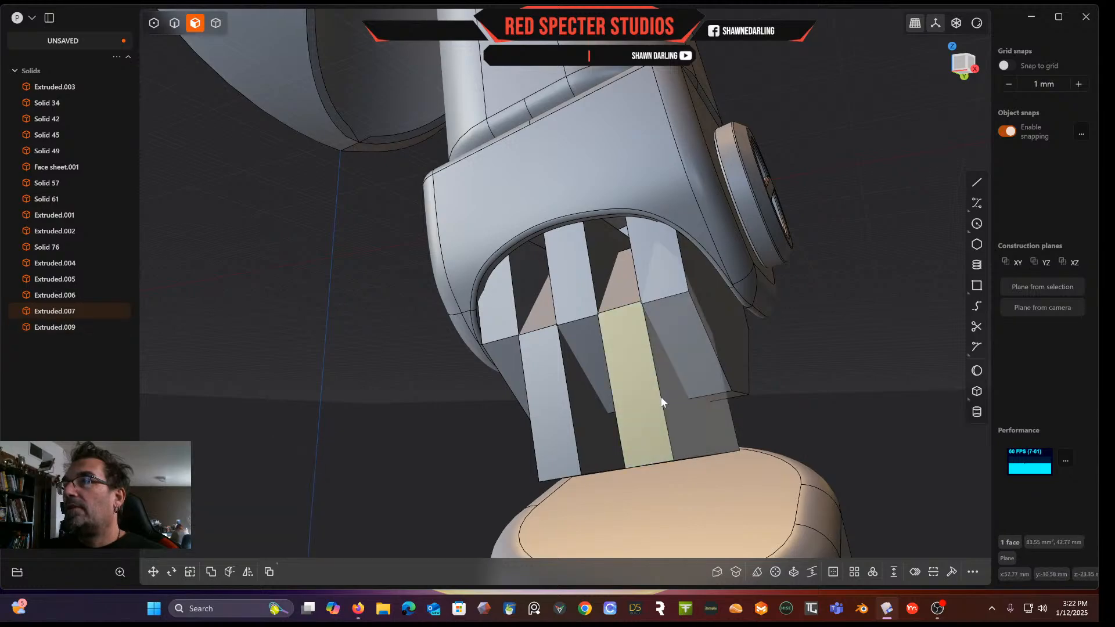
left_click(661, 396)
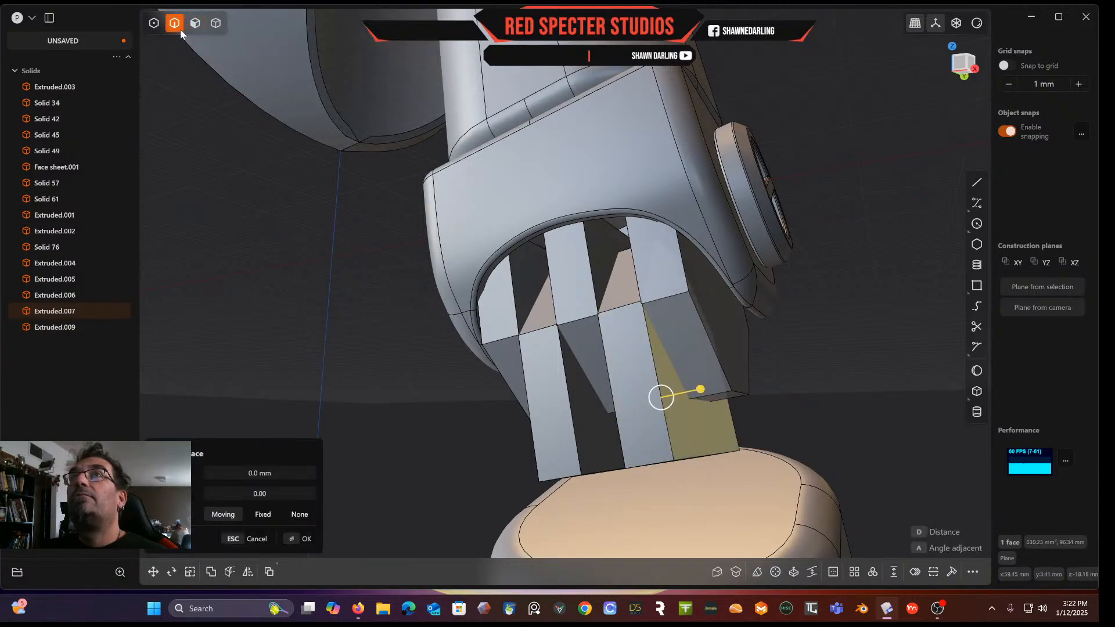
left_click(291, 291)
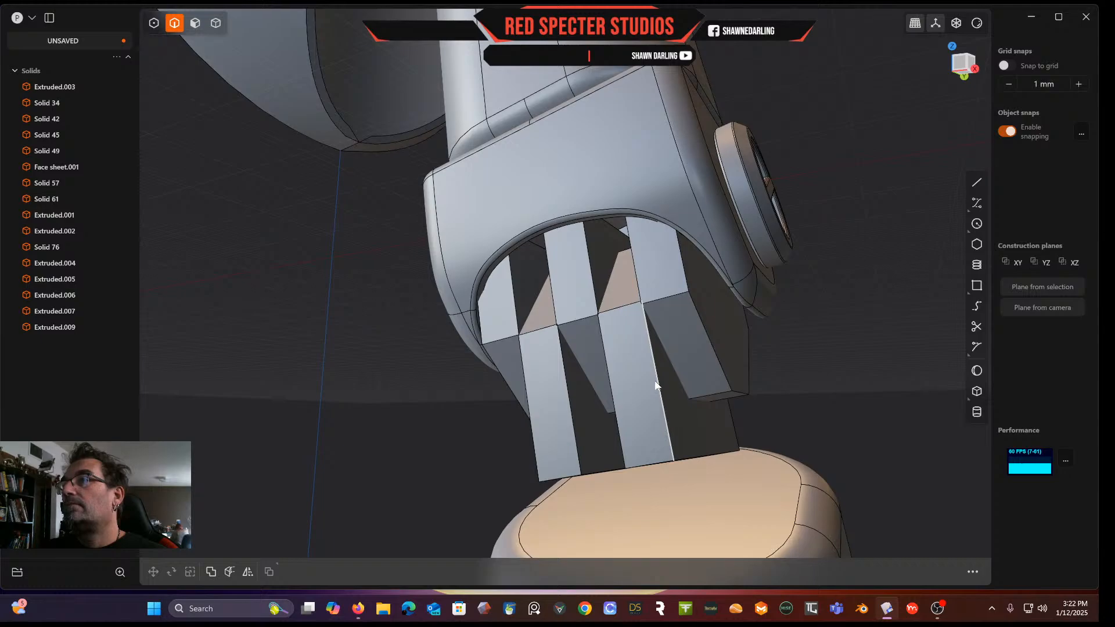
left_click(607, 366)
key("f")
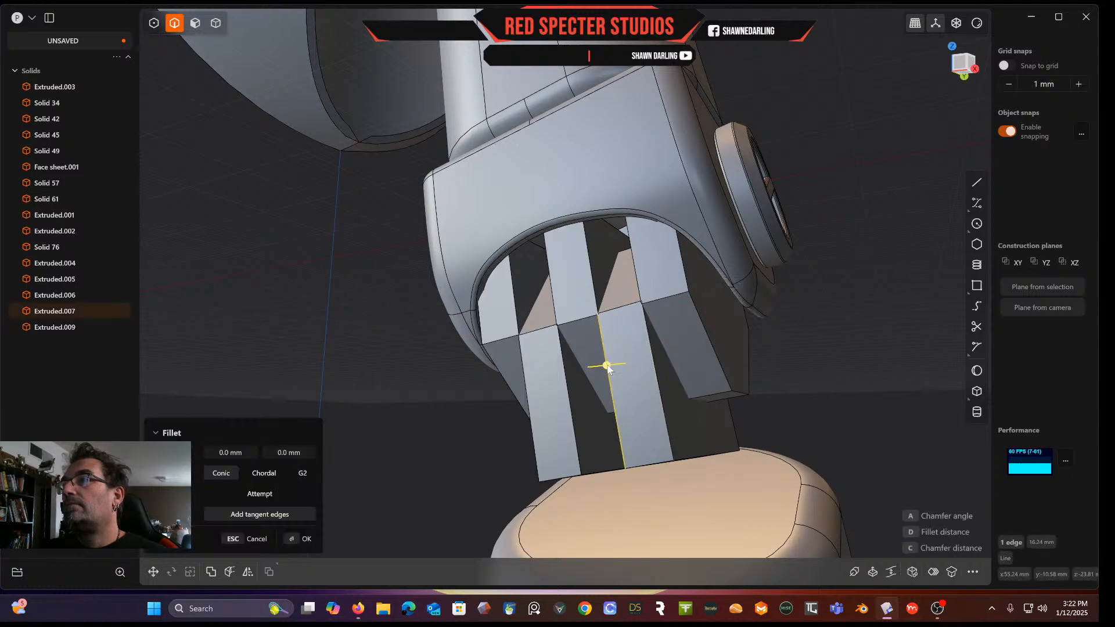
left_click(649, 349)
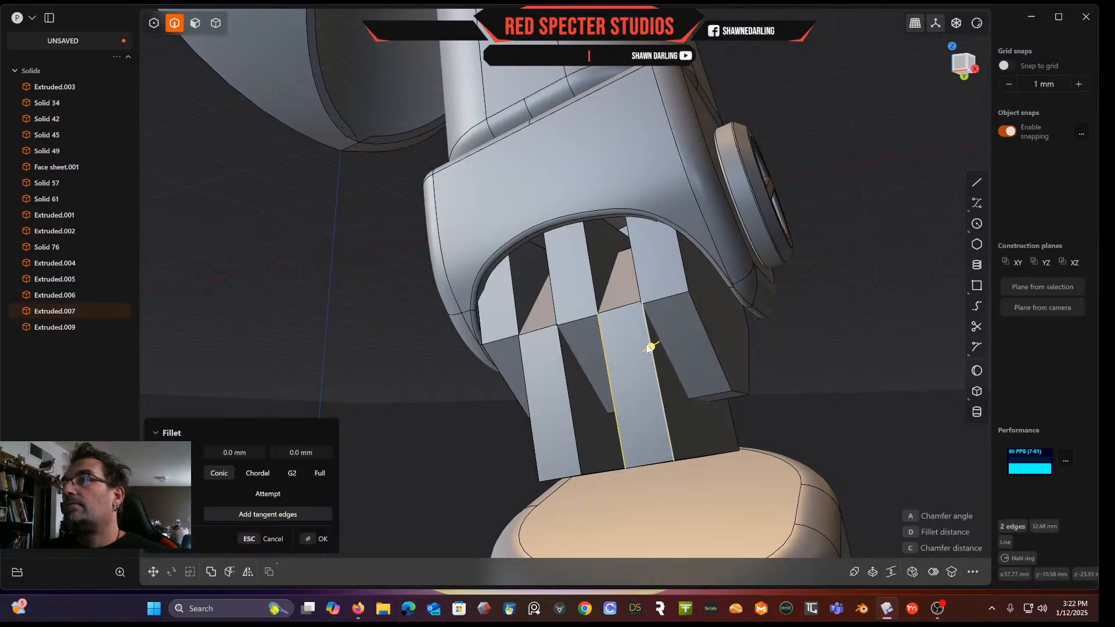
left_click(611, 291)
left_click(524, 323)
middle_click_drag(525, 322, 563, 310)
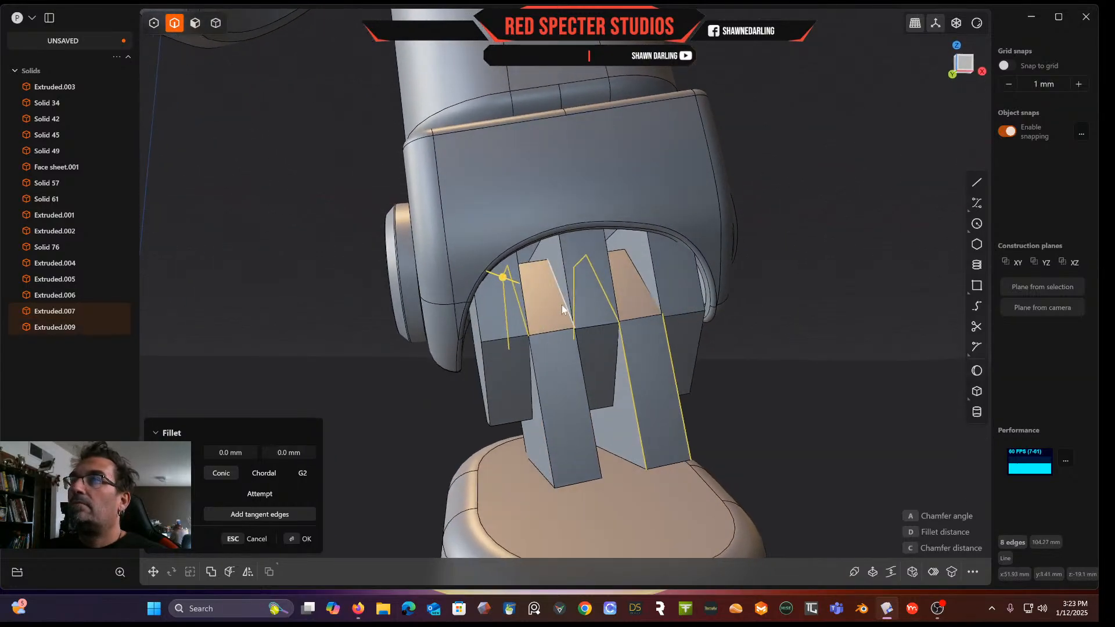
left_click(559, 296)
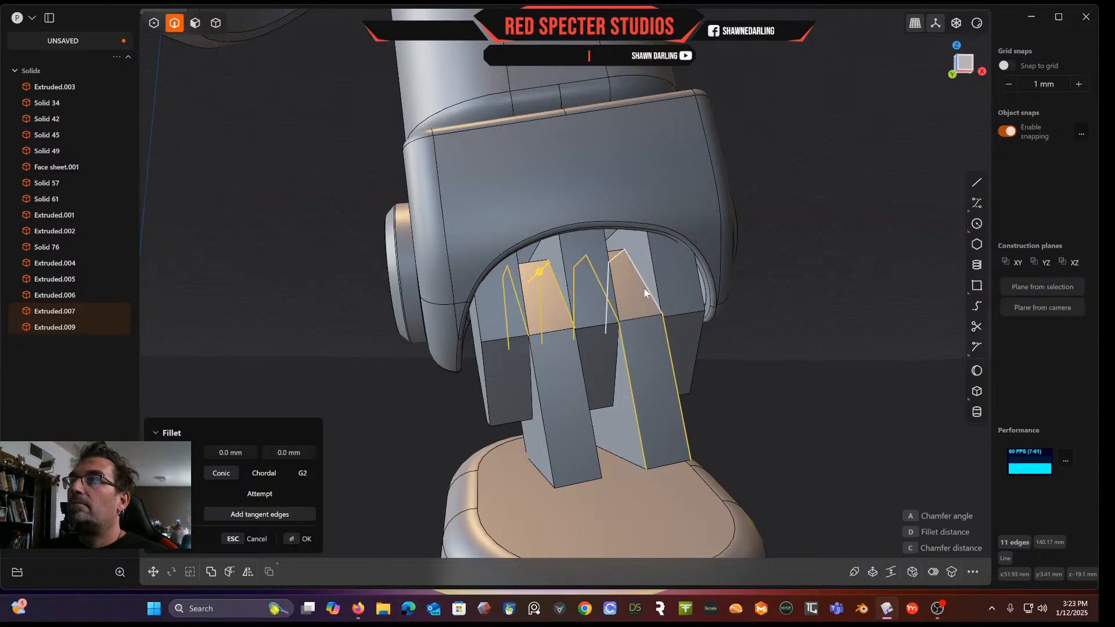
left_click(643, 284)
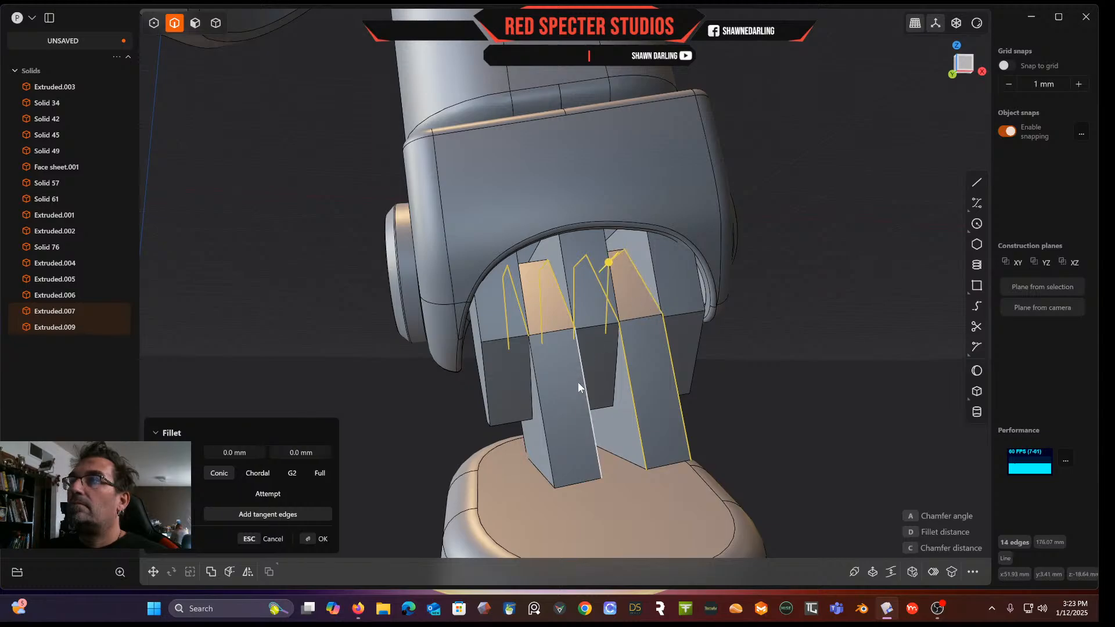
left_click(587, 418)
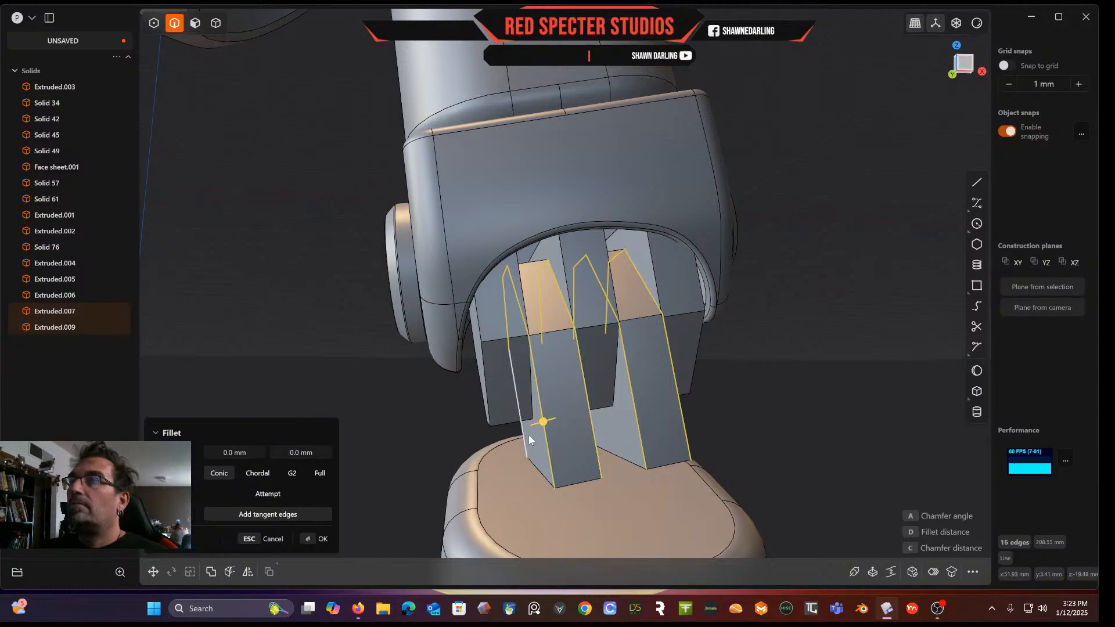
left_click(525, 437)
middle_click_drag(525, 437, 602, 447)
left_click(604, 435)
left_click(606, 437)
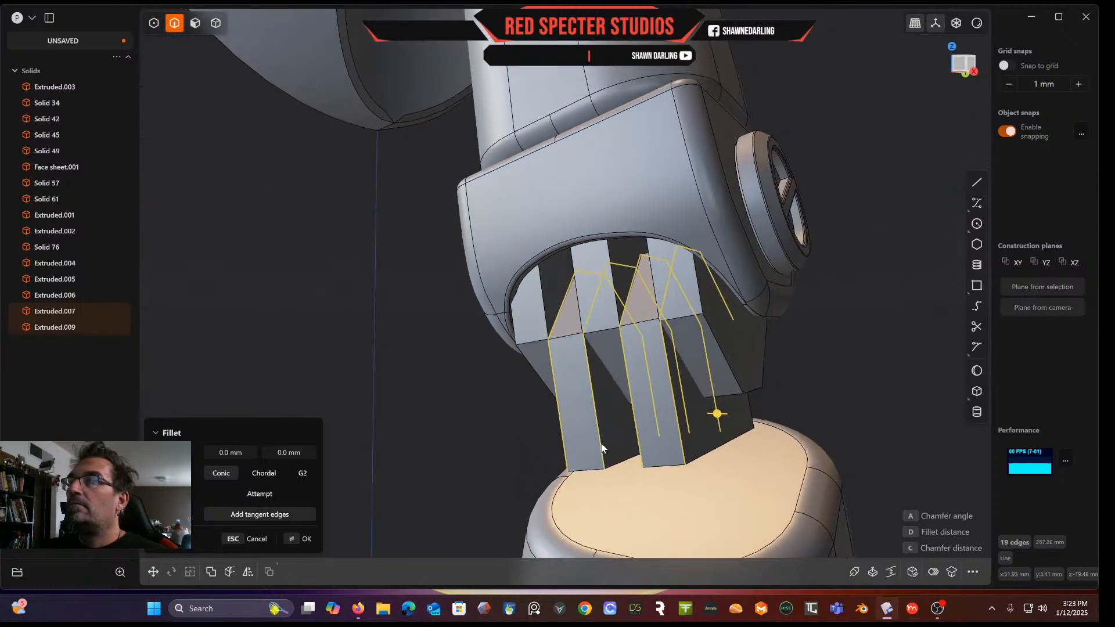
left_click(747, 414)
left_click_drag(753, 417, 741, 402)
middle_click_drag(740, 403, 773, 388)
right_click(841, 393)
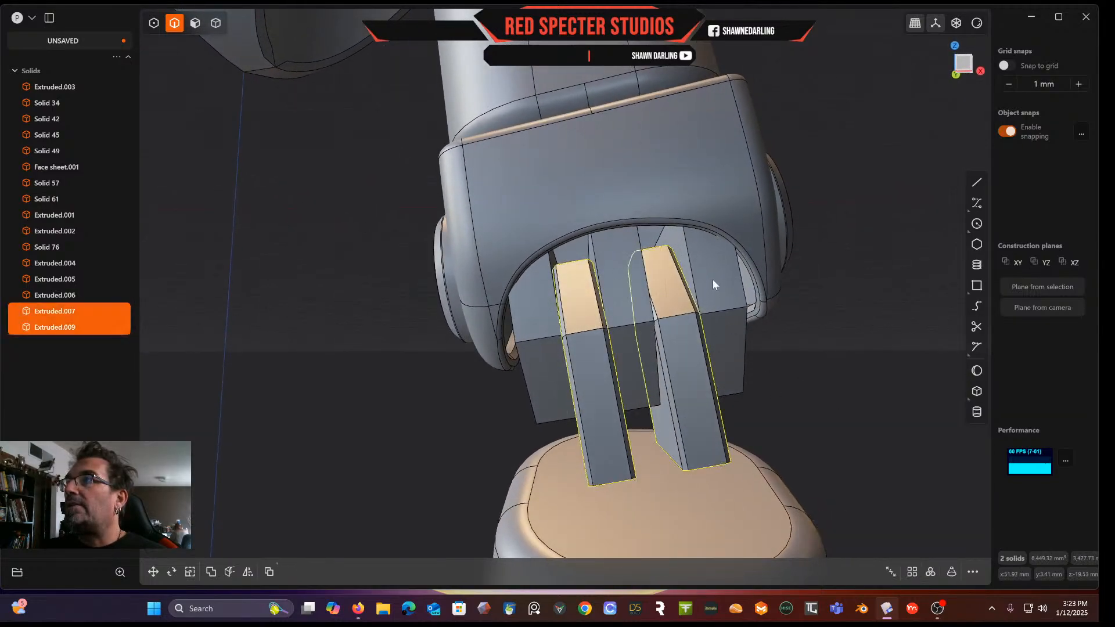
Chamfer the long and end edges of the three original bars by 0.63 mm
left_click(688, 255)
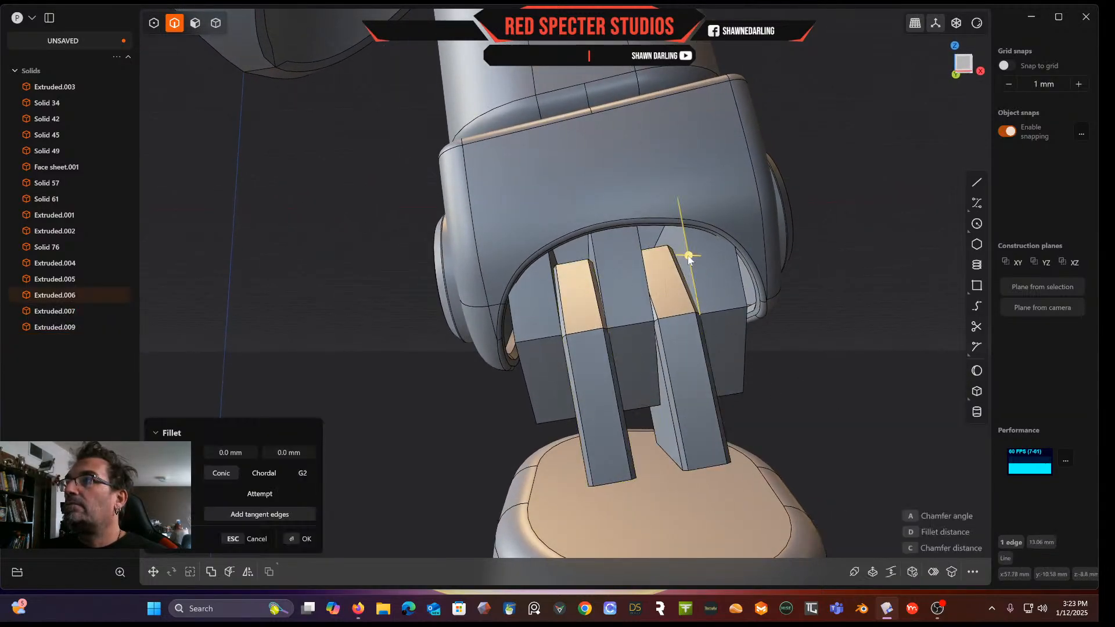
left_click(643, 253)
left_click(598, 258)
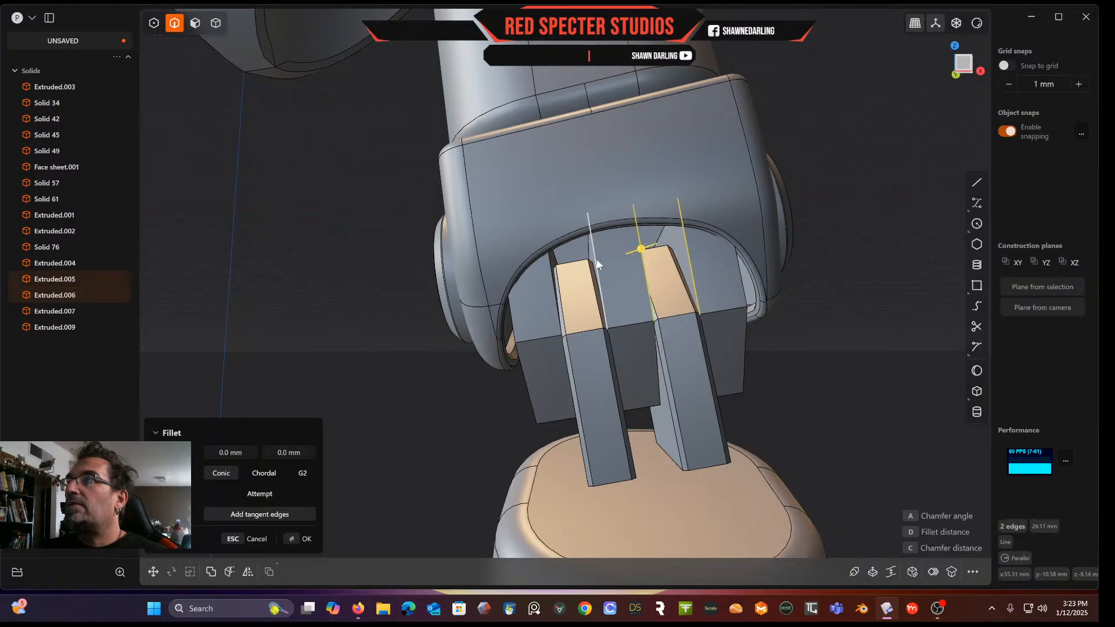
left_click(548, 280)
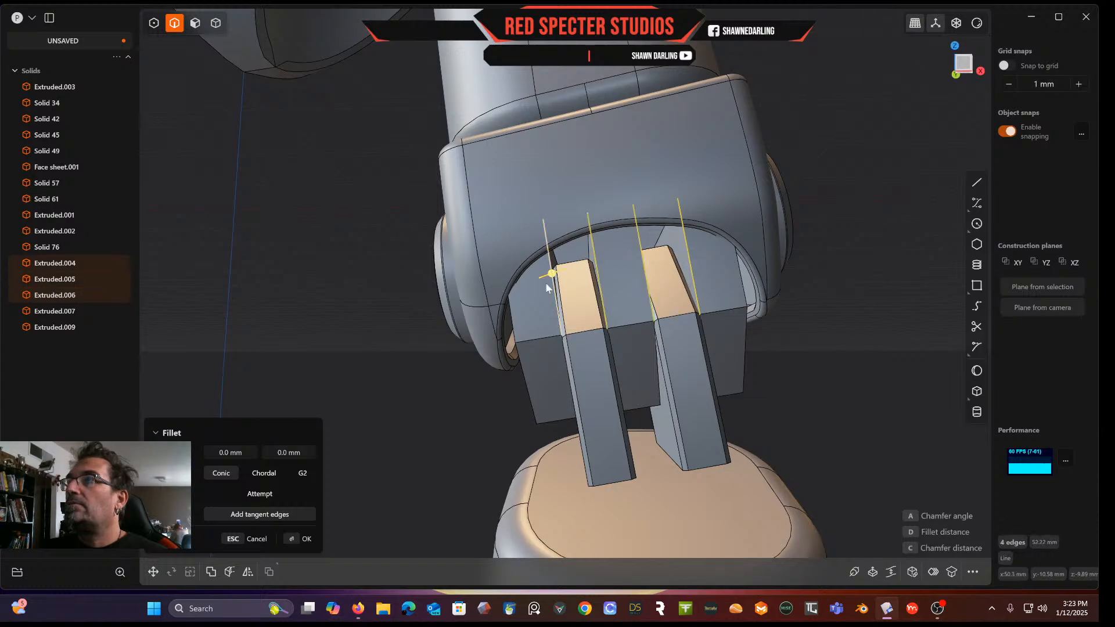
left_click(512, 319)
left_click(526, 381)
mouse_move(564, 374)
middle_mouse_down()
mouse_move(545, 372)
mouse_move(559, 385)
middle_mouse_up()
left_click(527, 405)
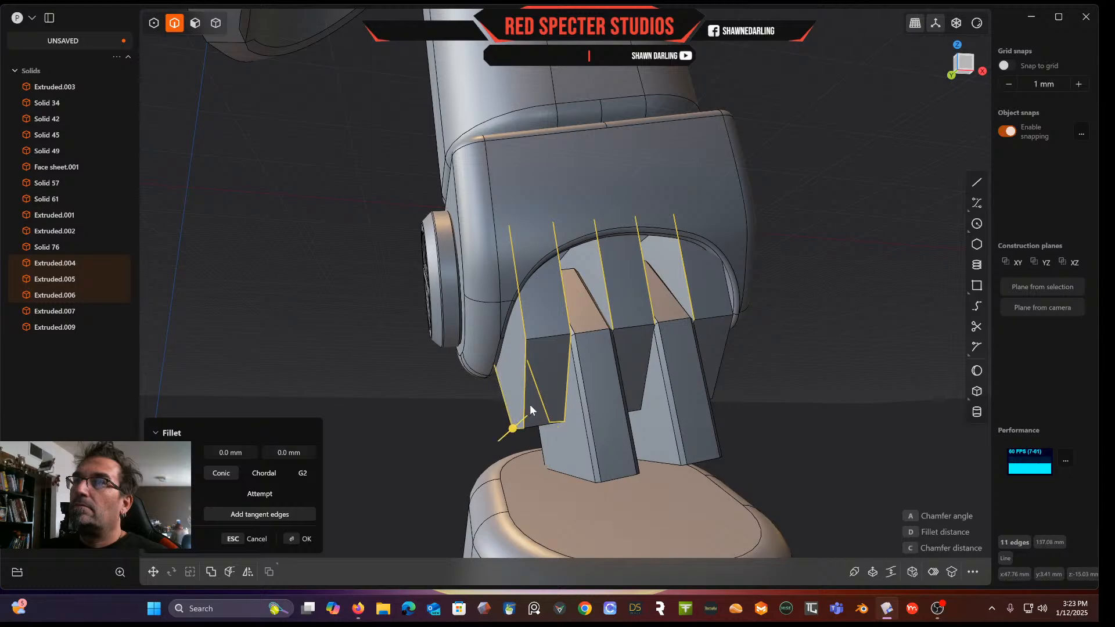
left_click(647, 378)
middle_click_drag(649, 377, 607, 391)
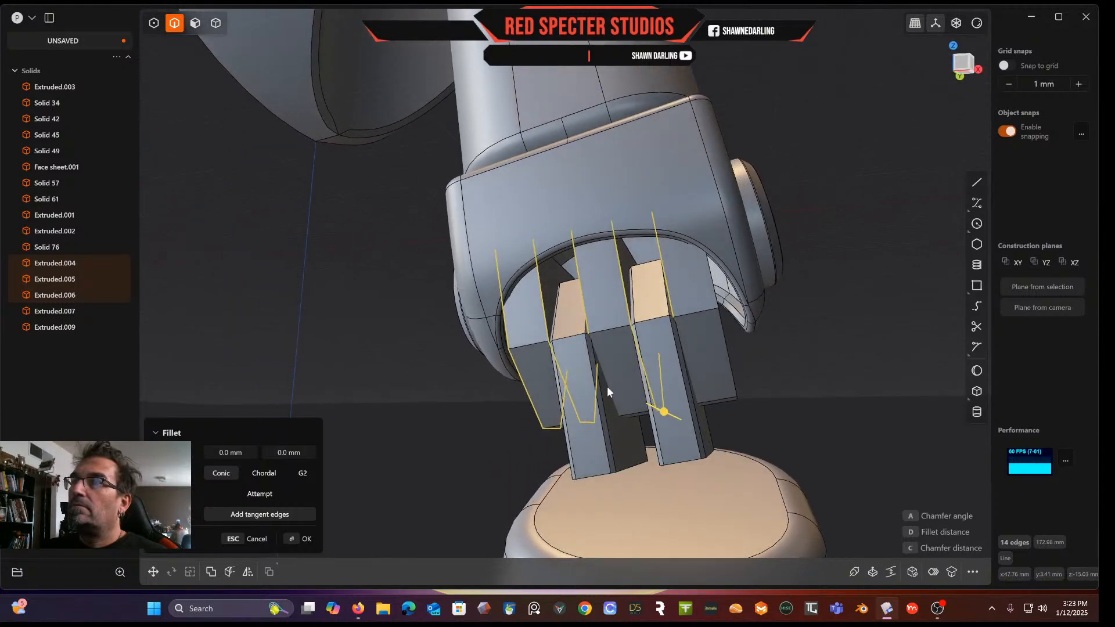
left_click(597, 350)
middle_click_drag(641, 394, 617, 395)
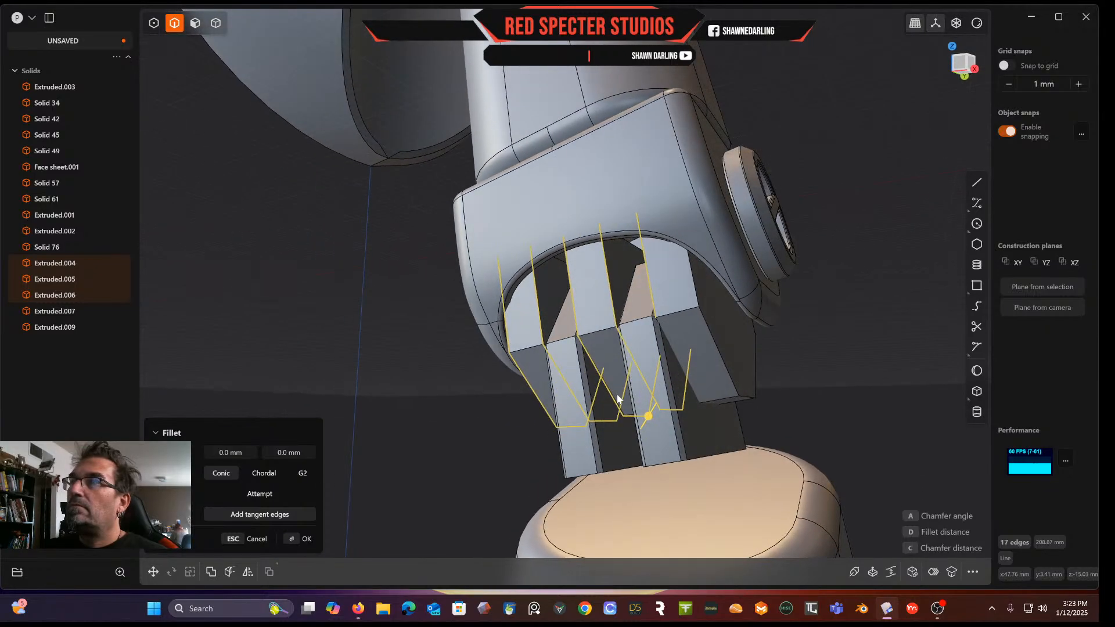
left_click(686, 388)
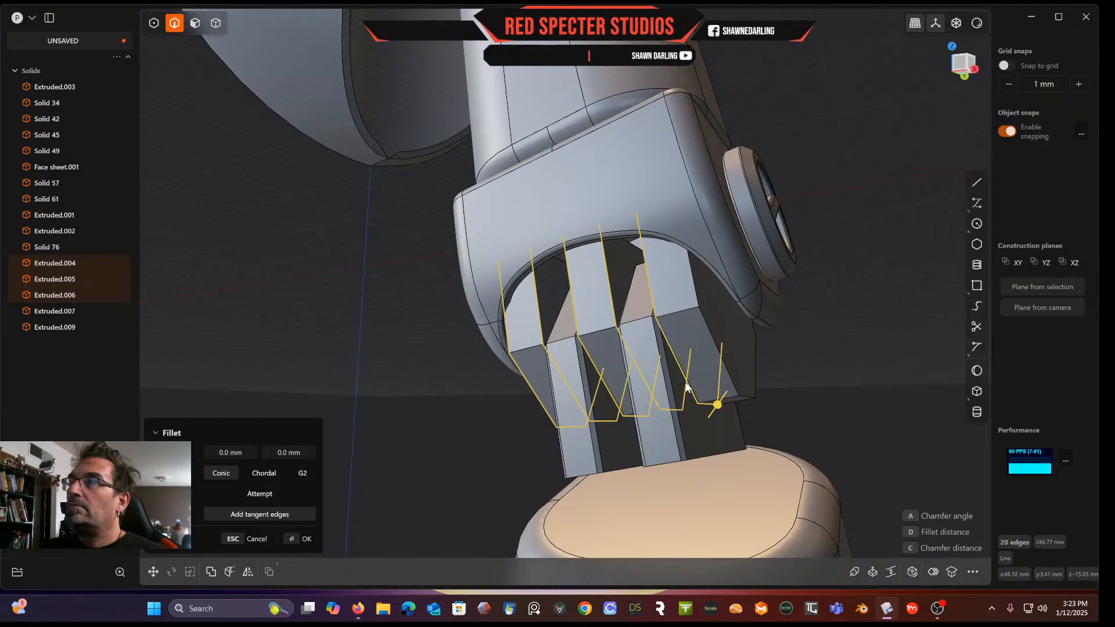
left_click(731, 380)
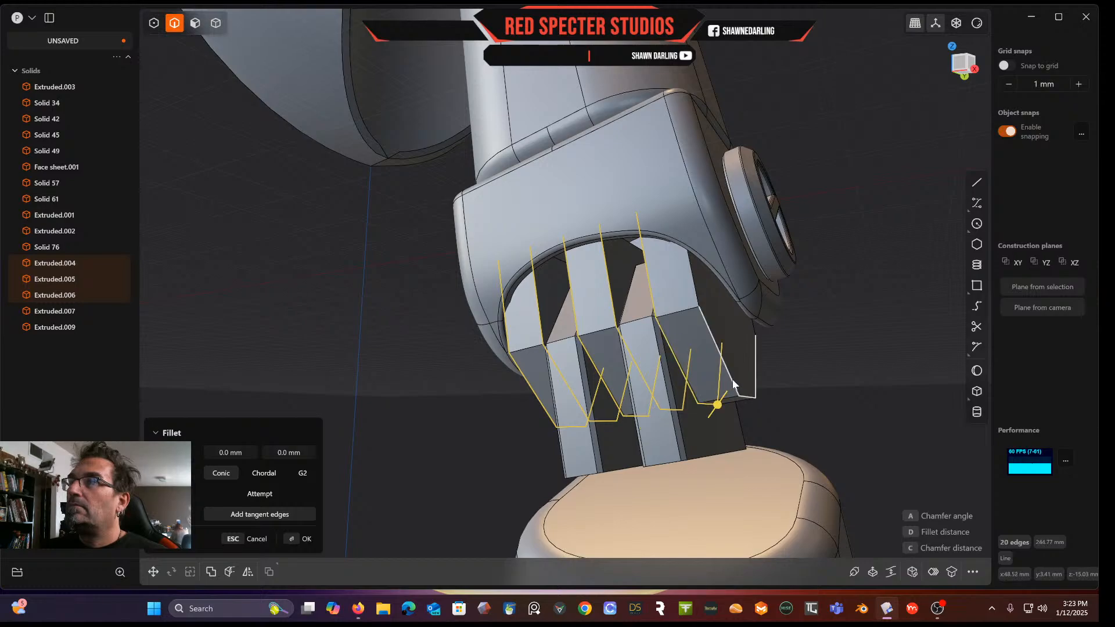
left_click(700, 292)
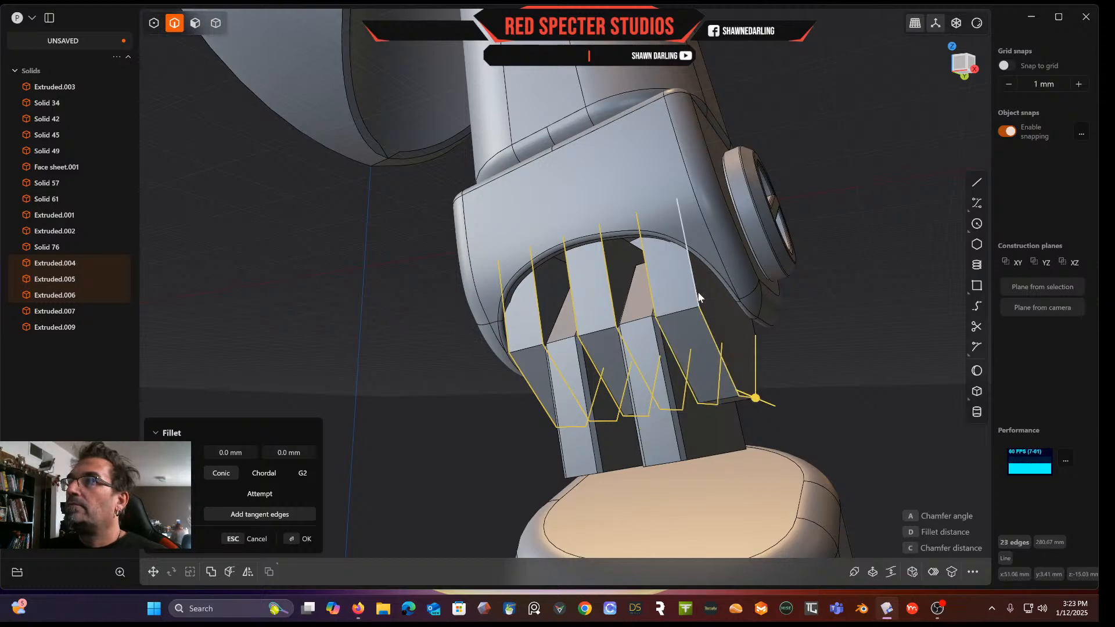
left_click(752, 332)
middle_click_drag(688, 360, 626, 218)
left_click(667, 244)
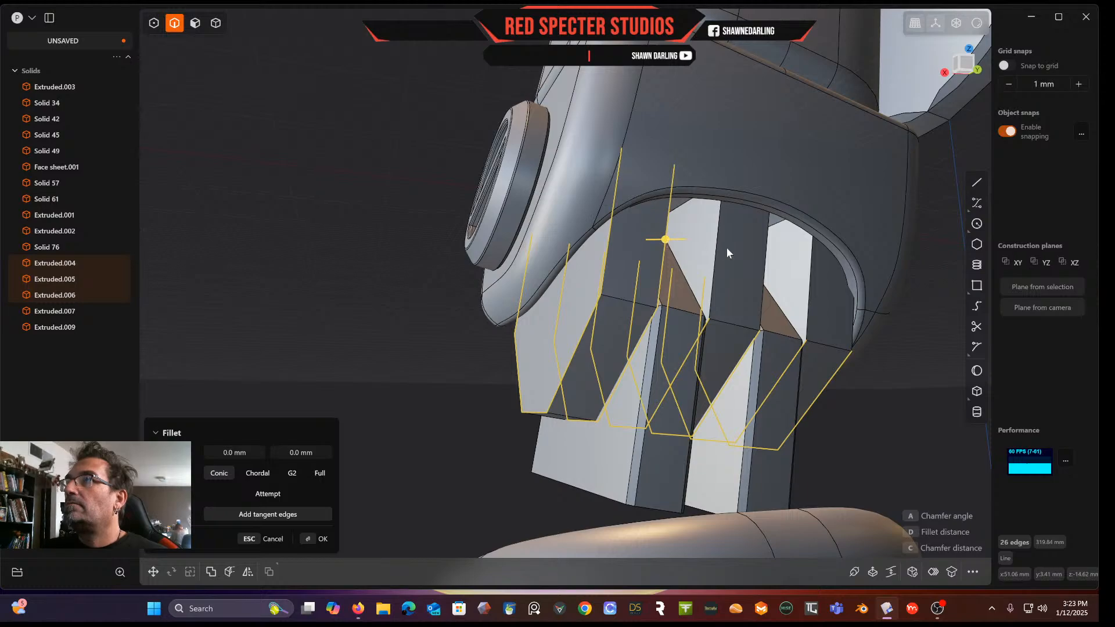
left_click(716, 254)
left_click(766, 267)
left_click(812, 295)
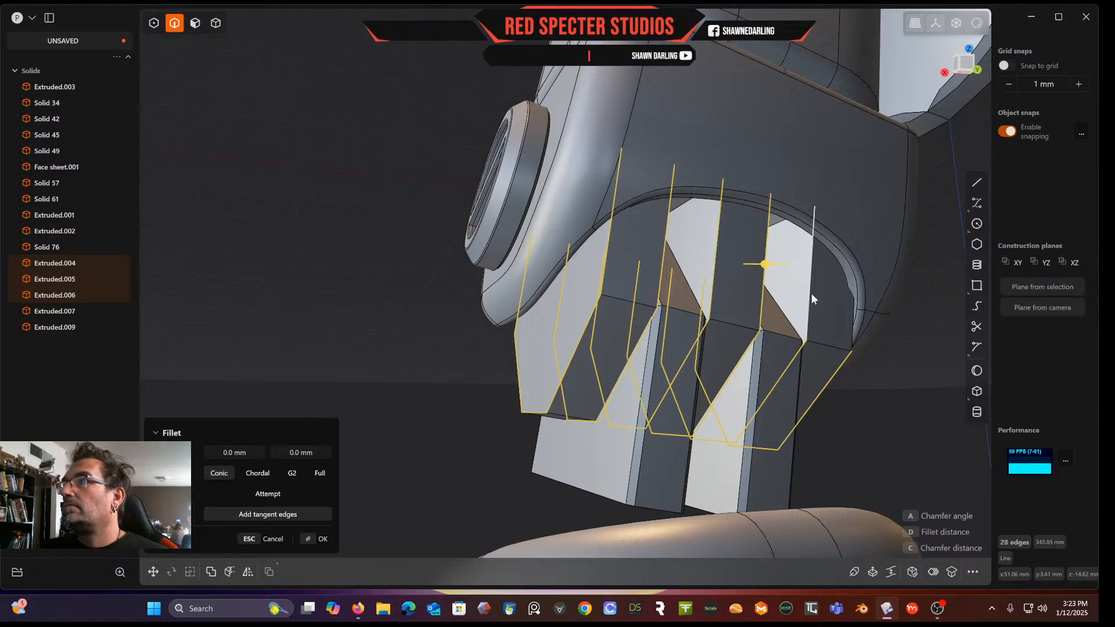
left_click(852, 325)
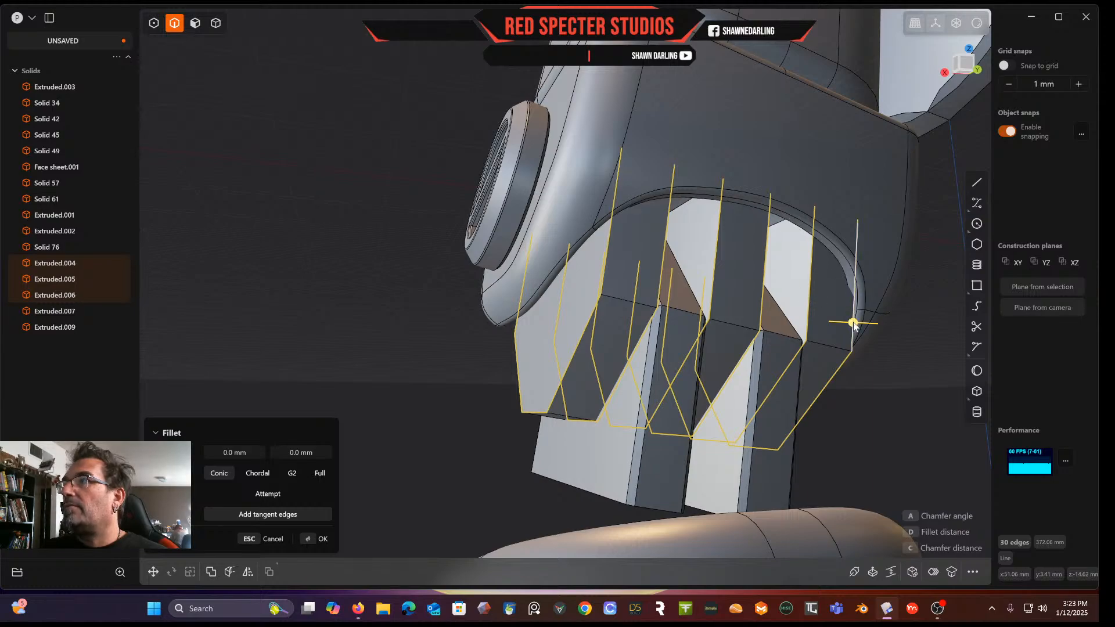
key("c")
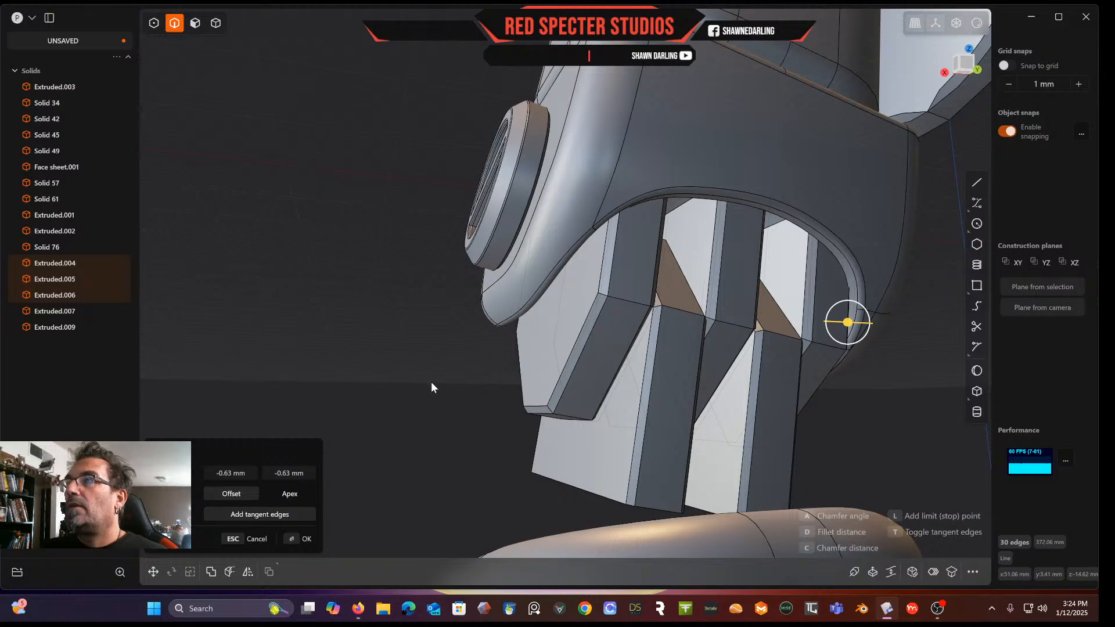
key("Return")
Duplicate the upper ball joint sphere and move the copy about 96 mm down beside the bars
middle_click_drag(441, 388, 596, 330)
scroll(414, 368, "down", 5)
scroll(612, 326, "up", 3)
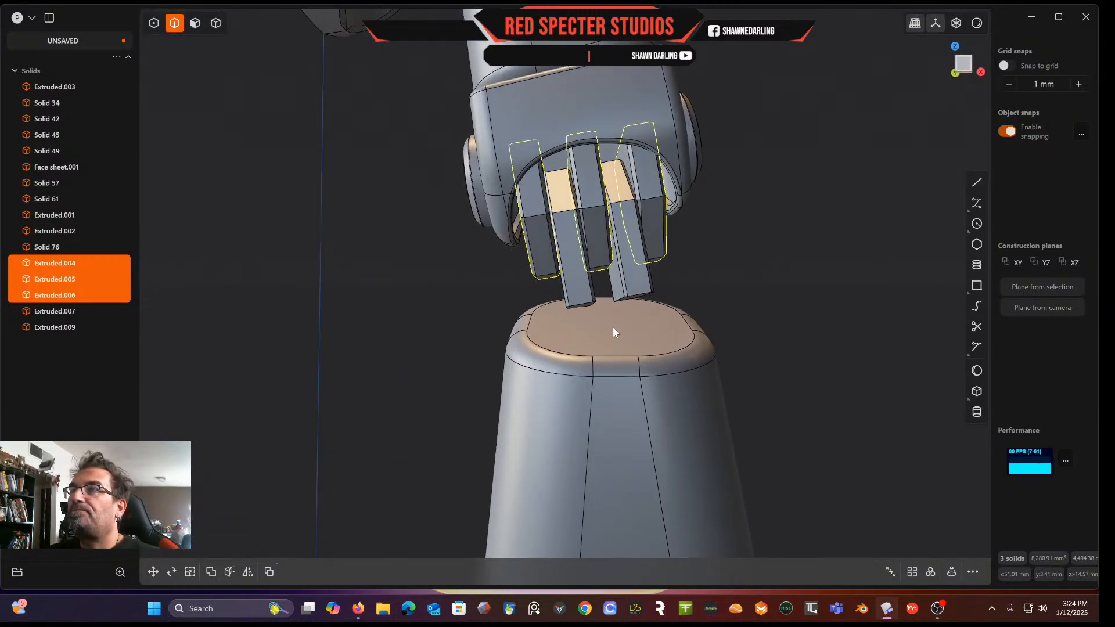
middle_click_drag(525, 256, 515, 398, "shift")
scroll(511, 385, "up", 3)
scroll(490, 373, "down", 5)
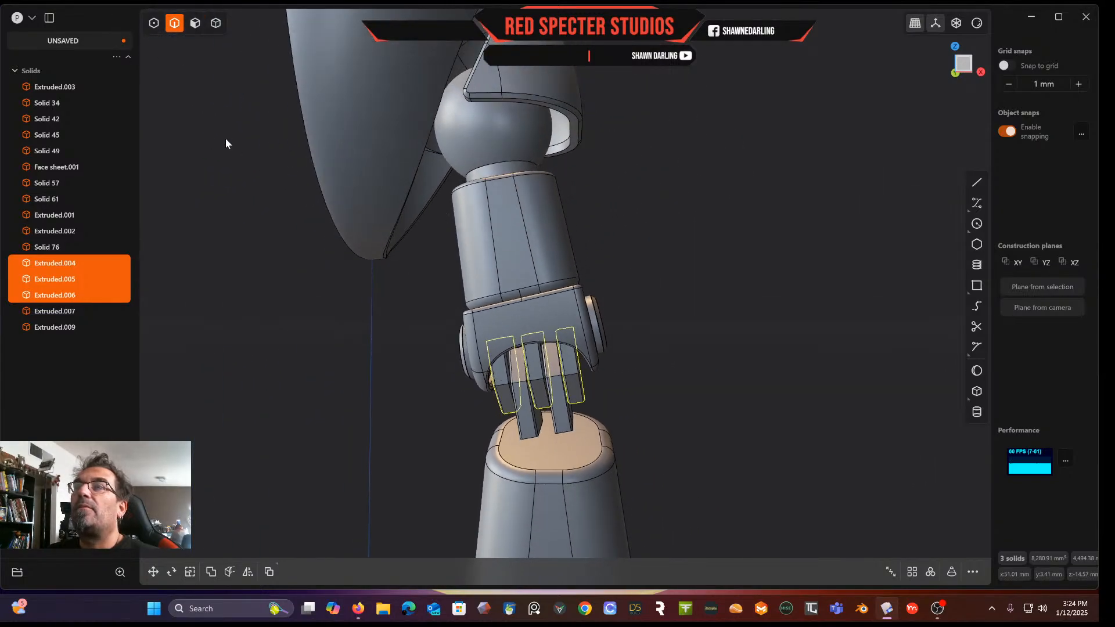
key("Escape")
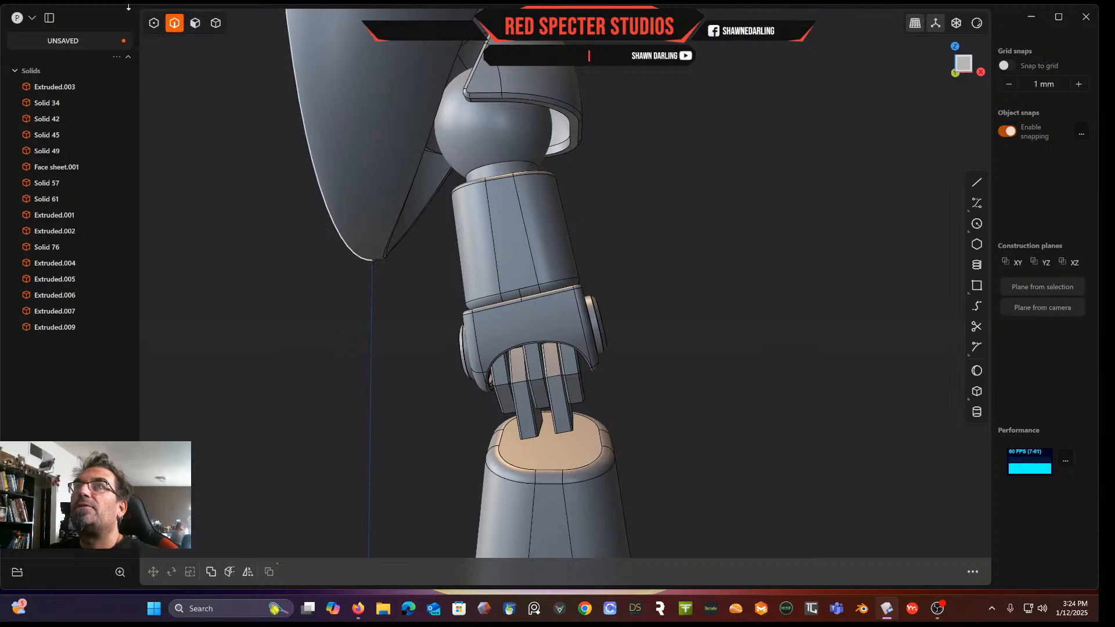
left_click(220, 24)
left_click(484, 130)
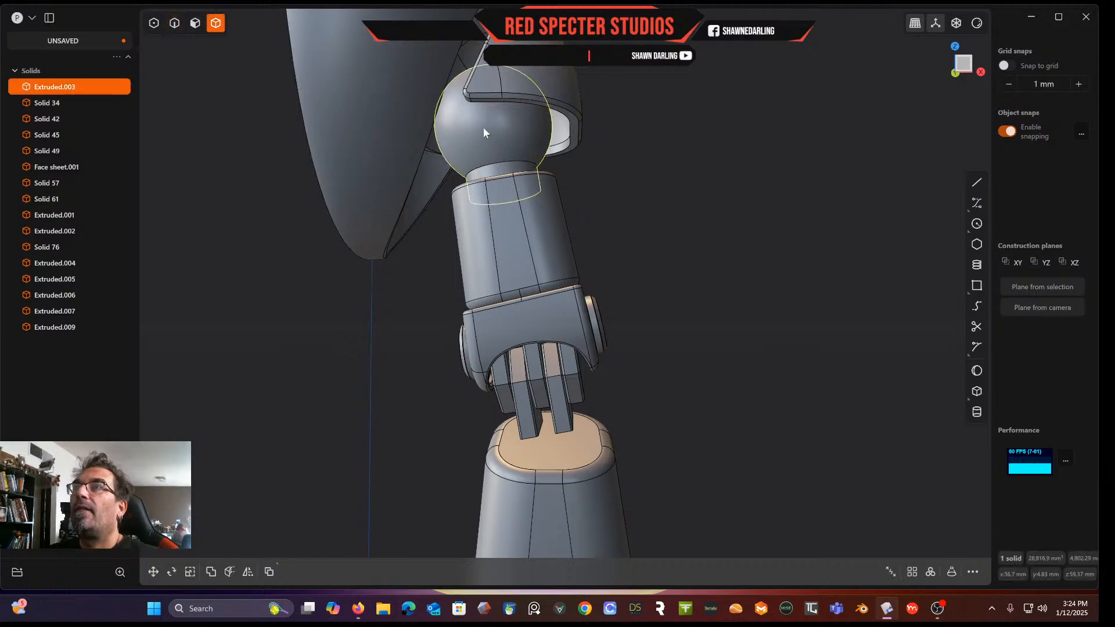
key("ctrl+d")
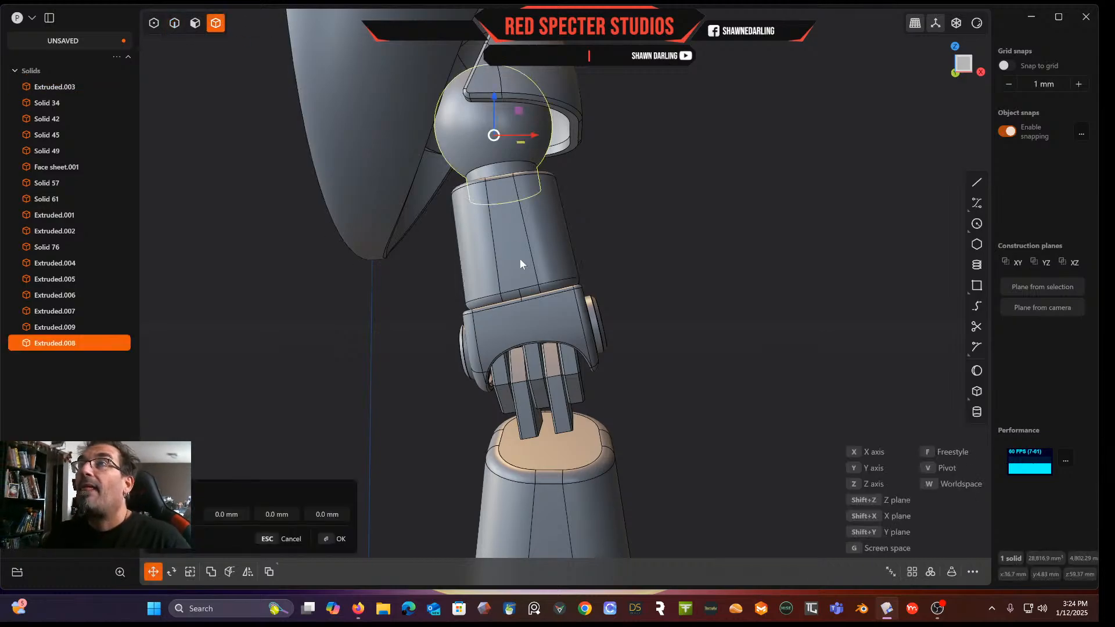
left_click_drag(496, 95, 501, 389)
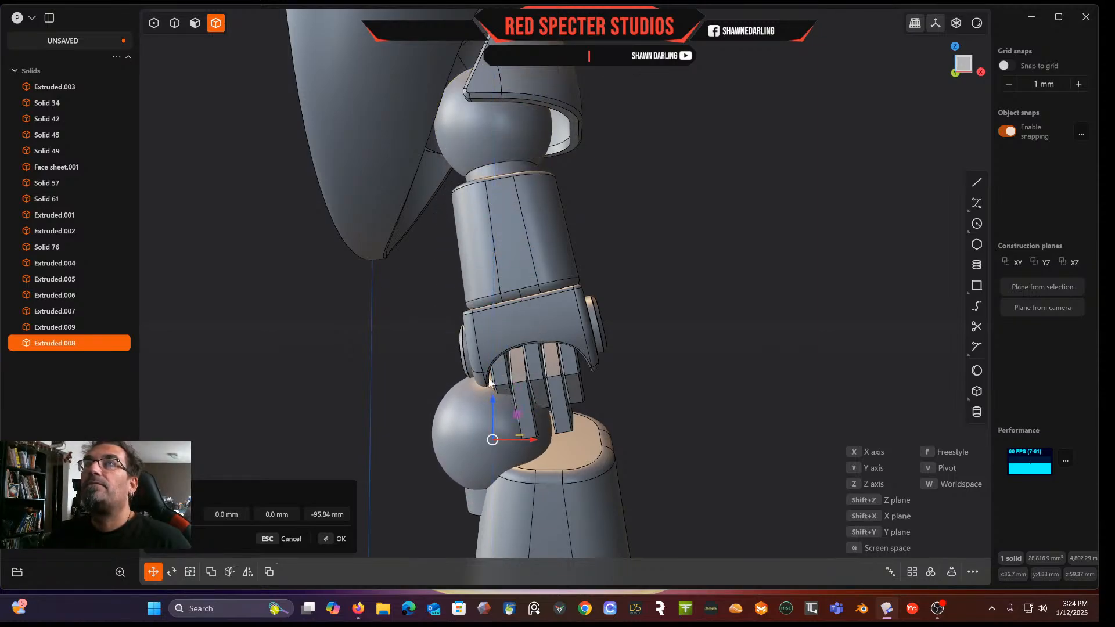
key("Return")
Rotate the duplicated ball joint about 11 degrees around the Y axis
key("r")
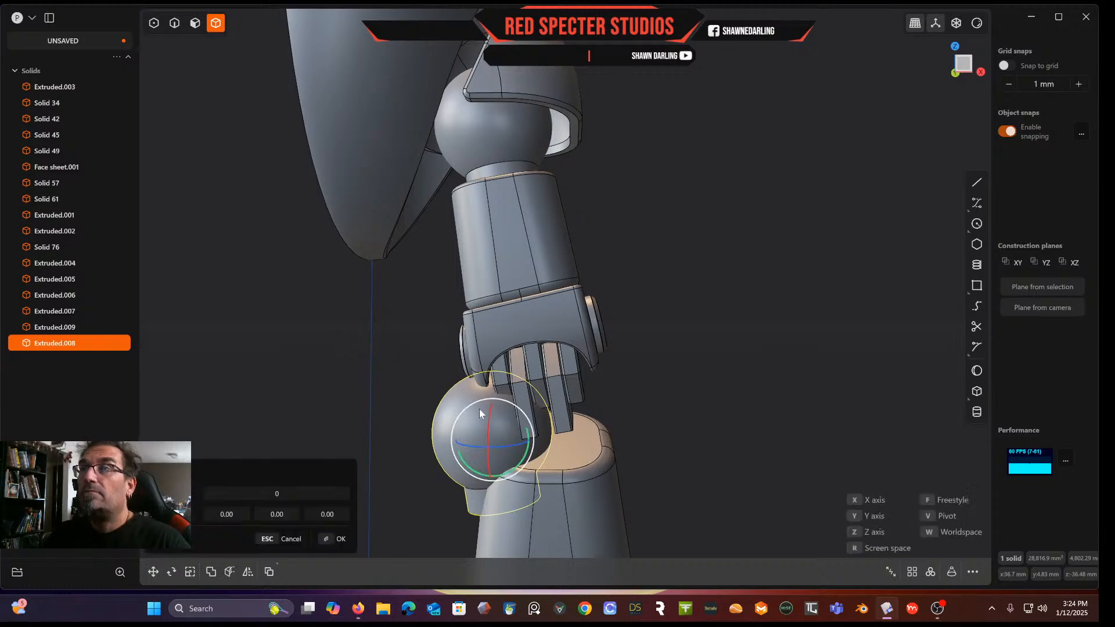
left_click_drag(510, 408, 522, 372)
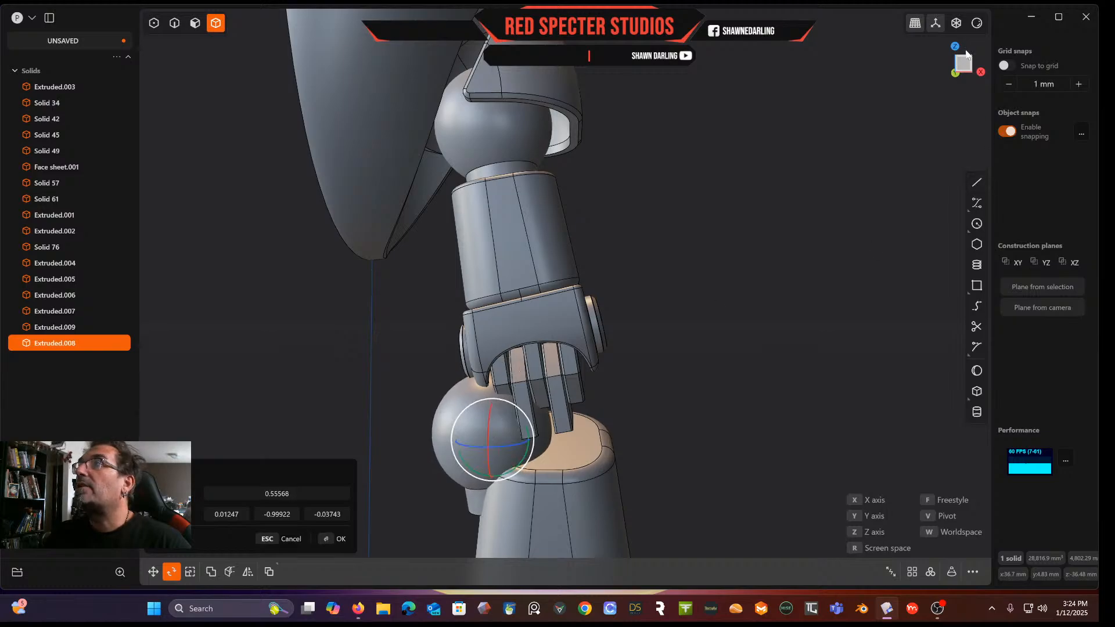
left_click(964, 64)
left_click_drag(529, 433, 531, 435)
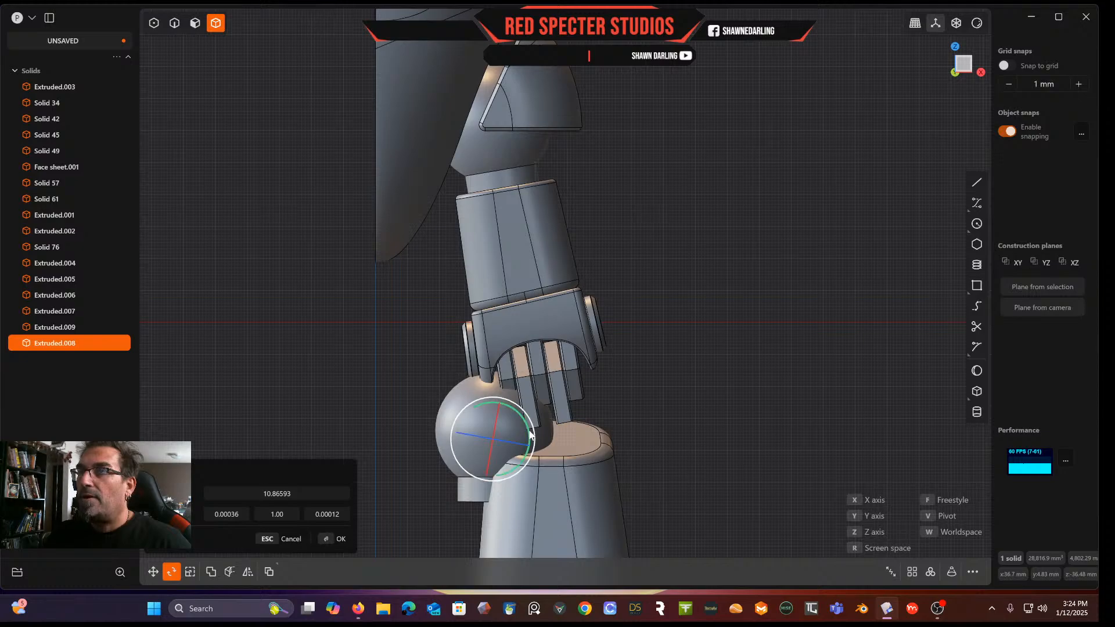
Move the ball about 17.6 mm sideways and about 9 mm down into the lower body part's socket
key("g")
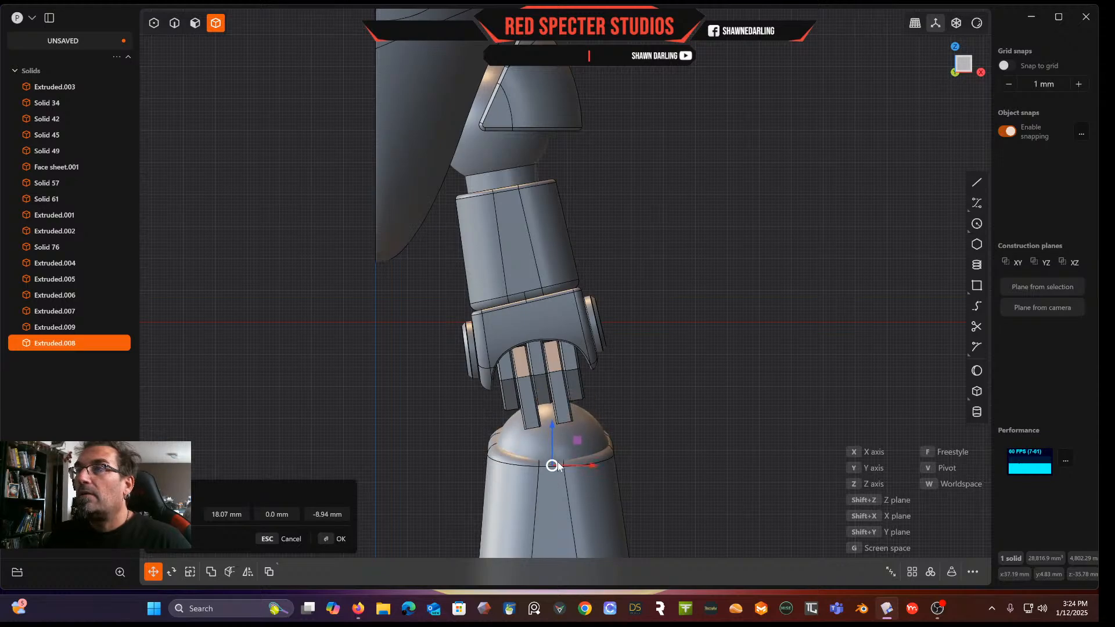
middle_click_drag(562, 442, 361, 353, "shift")
scroll(566, 337, "up", 3)
scroll(506, 333, "up", 2)
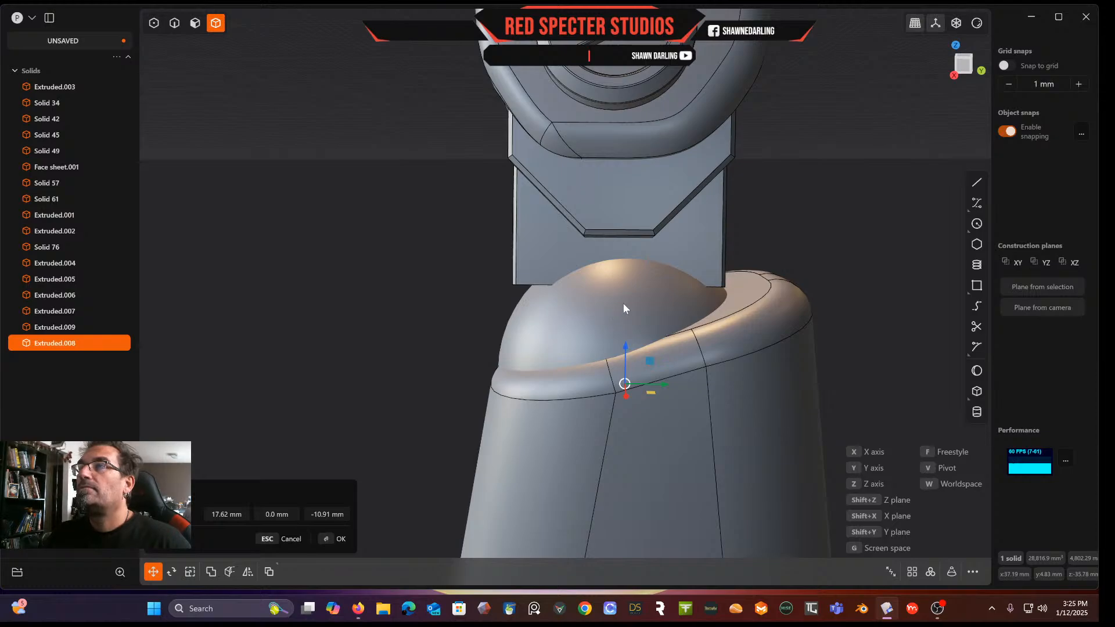
left_click_drag(626, 392, 624, 372)
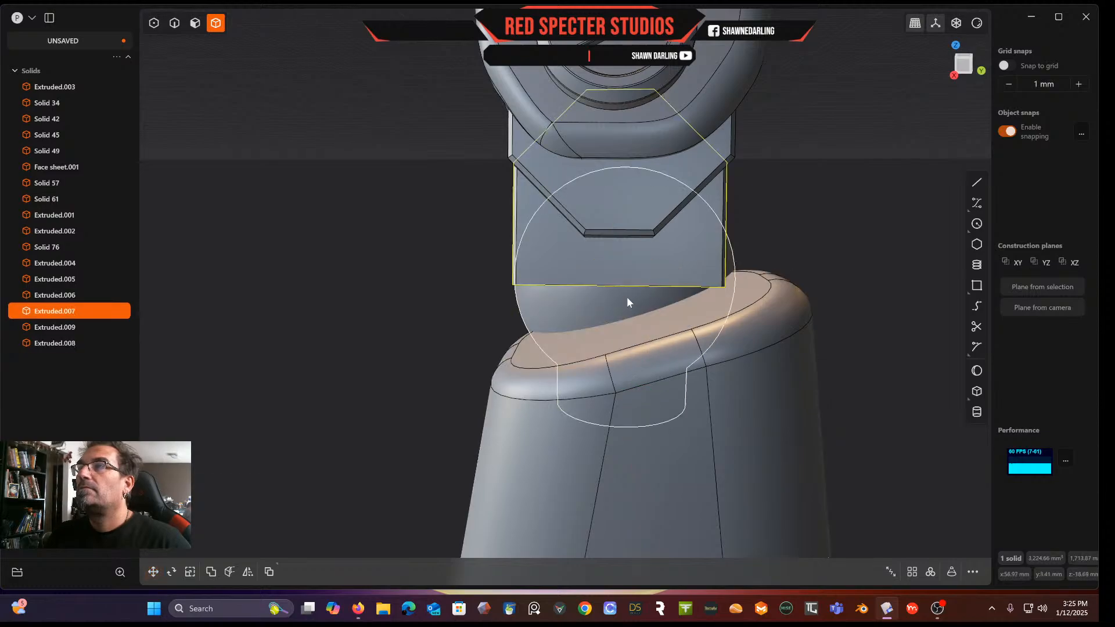
middle_click_drag(570, 280, 697, 281)
key("g")
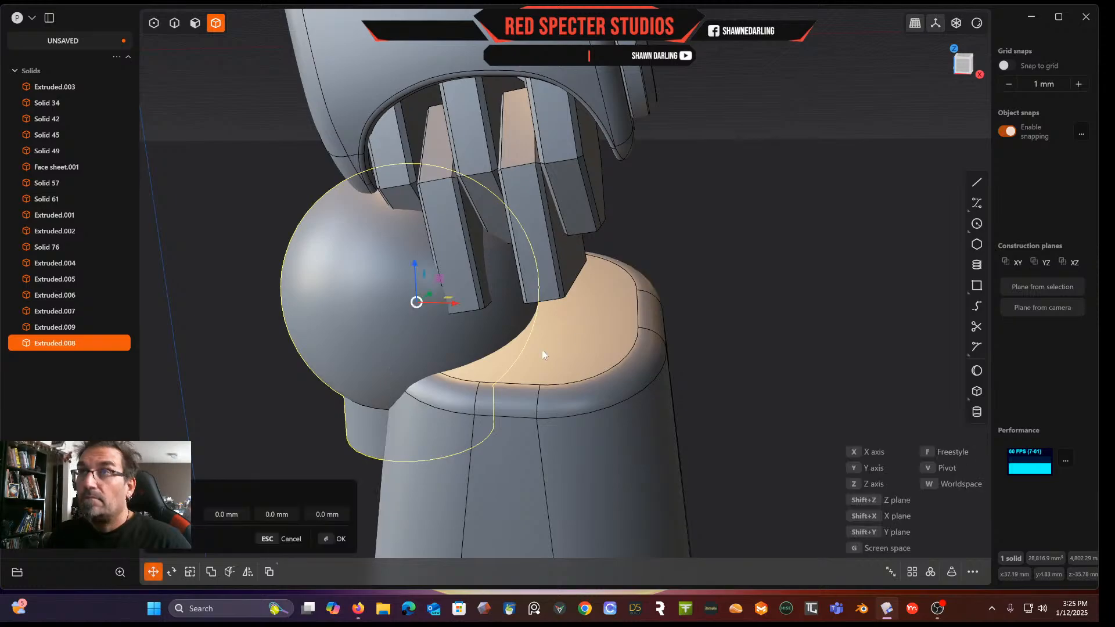
left_click_drag(452, 309, 565, 336)
middle_click_drag(588, 329, 761, 92)
left_click(962, 68)
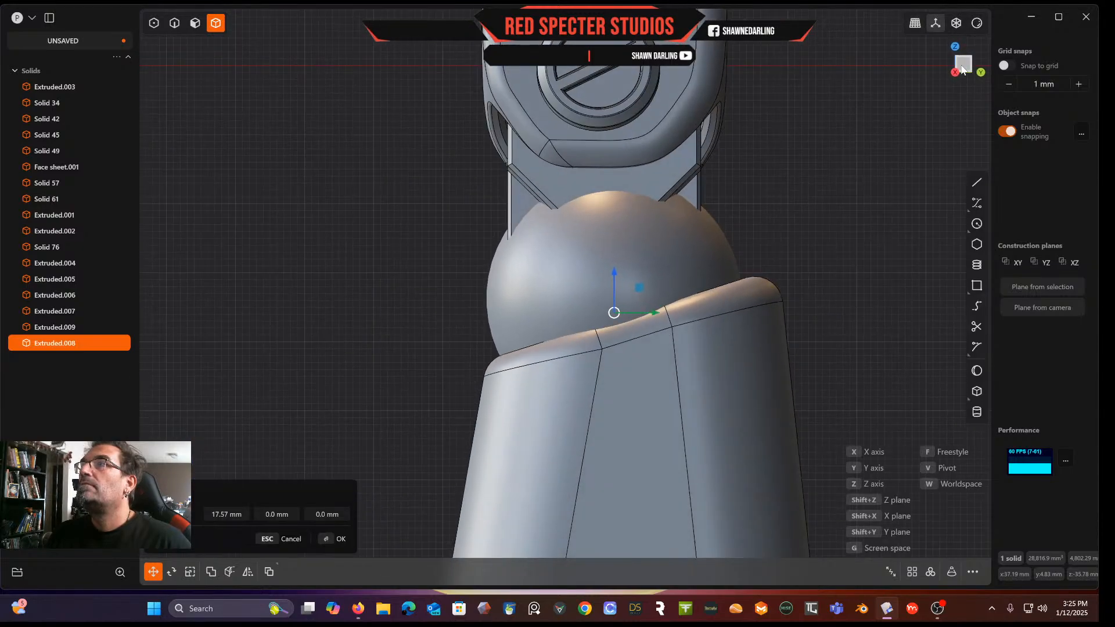
left_click_drag(614, 274, 603, 340)
left_click_drag(657, 374, 675, 372)
mouse_move(676, 360)
middle_mouse_down()
mouse_move(684, 329)
mouse_move(683, 349)
middle_mouse_up()
left_click_drag(671, 313, 672, 312)
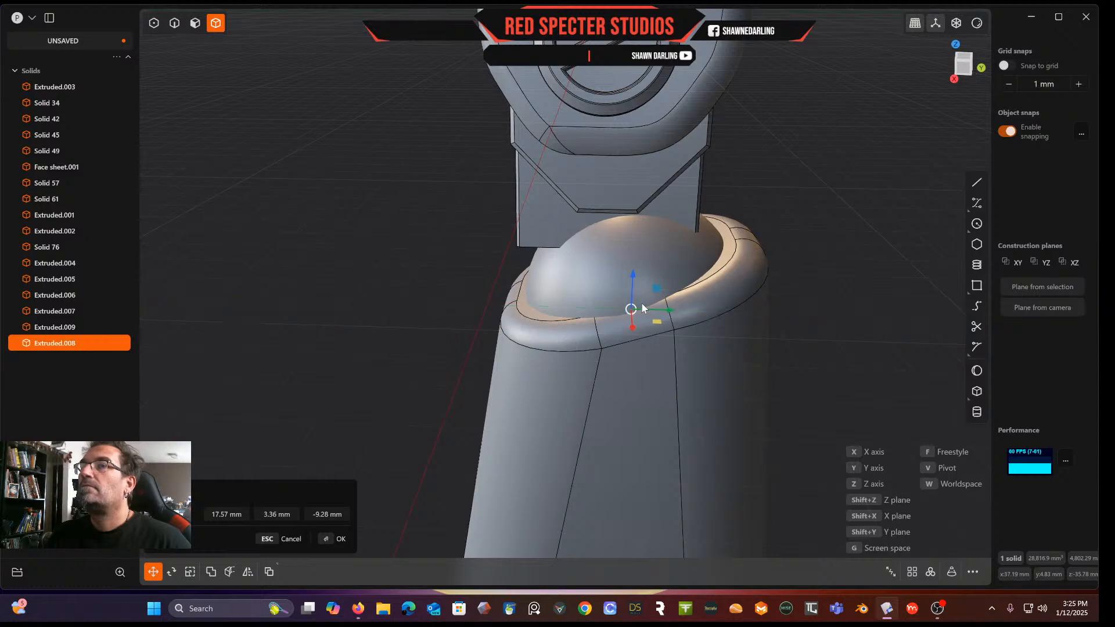
Scale the ball slightly and nudge it about 0.6 mm to seat it in the socket
key("s")
mouse_move(670, 308)
left_mouse_down()
mouse_move(680, 312)
mouse_move(667, 309)
left_mouse_up()
key("g")
middle_click_drag(668, 308, 735, 262)
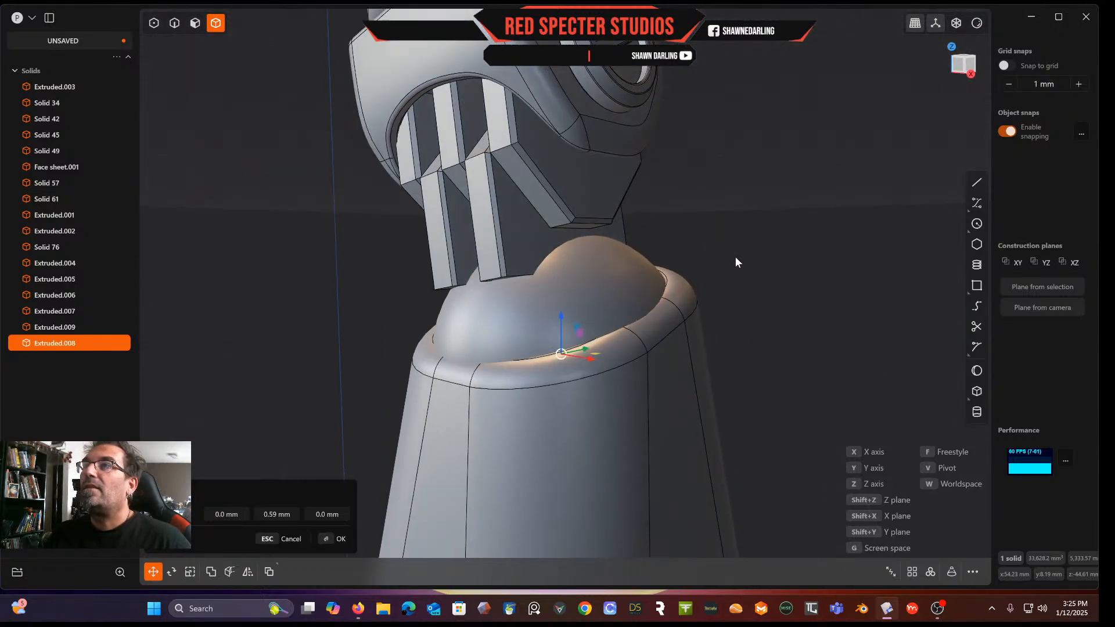
right_click(309, 212)
Offset the end faces of the two lower bars about 11.5 mm down into the ball
middle_click_drag(356, 184, 381, 288)
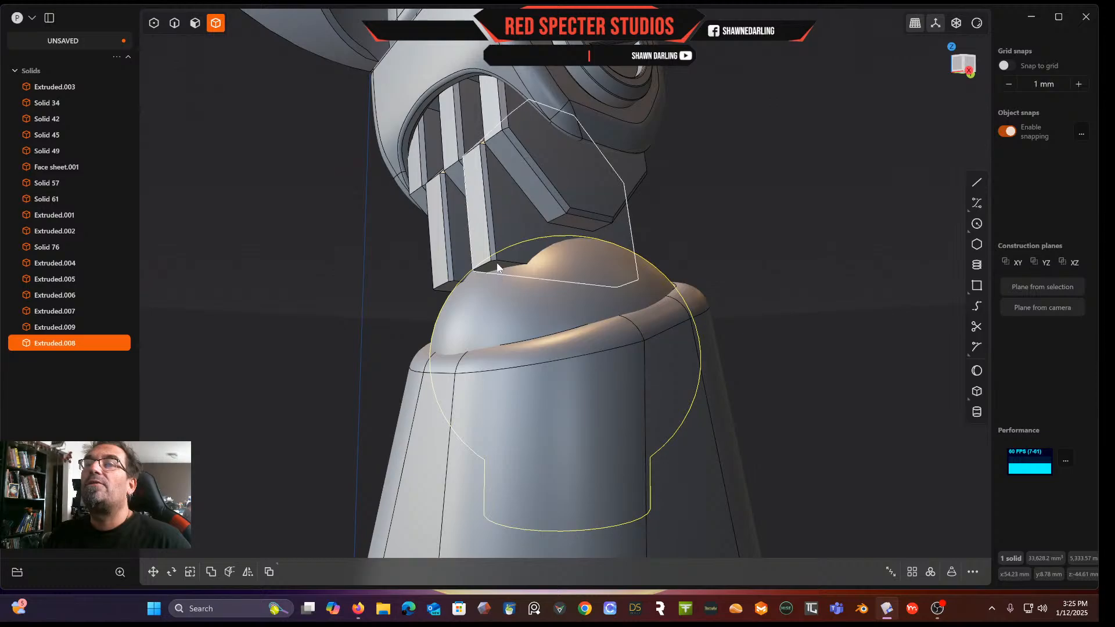
left_click(176, 26)
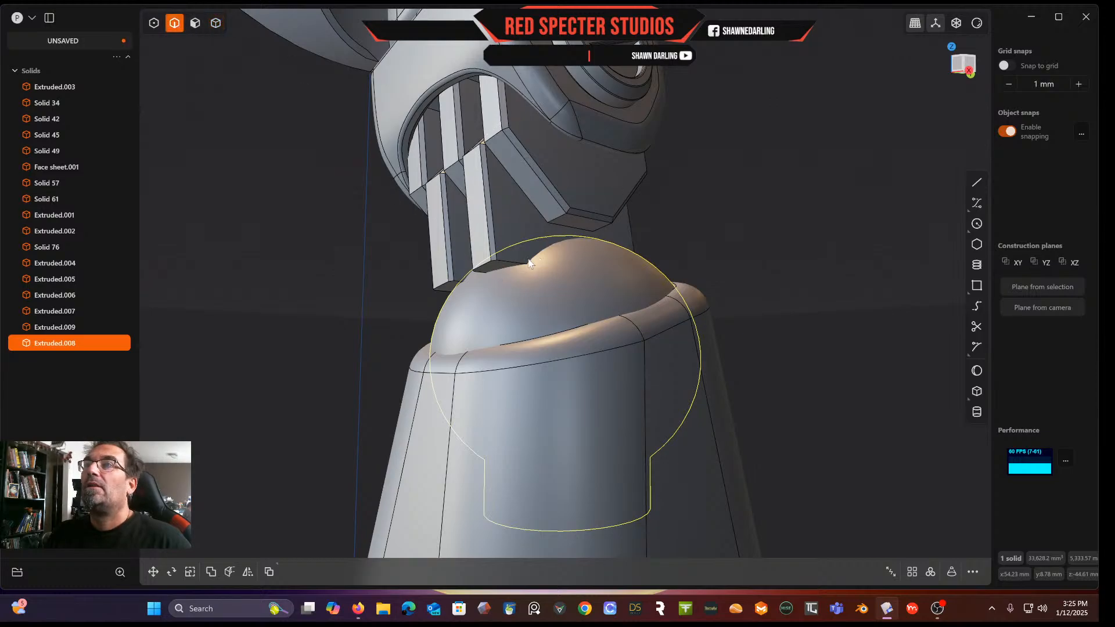
left_click(196, 24)
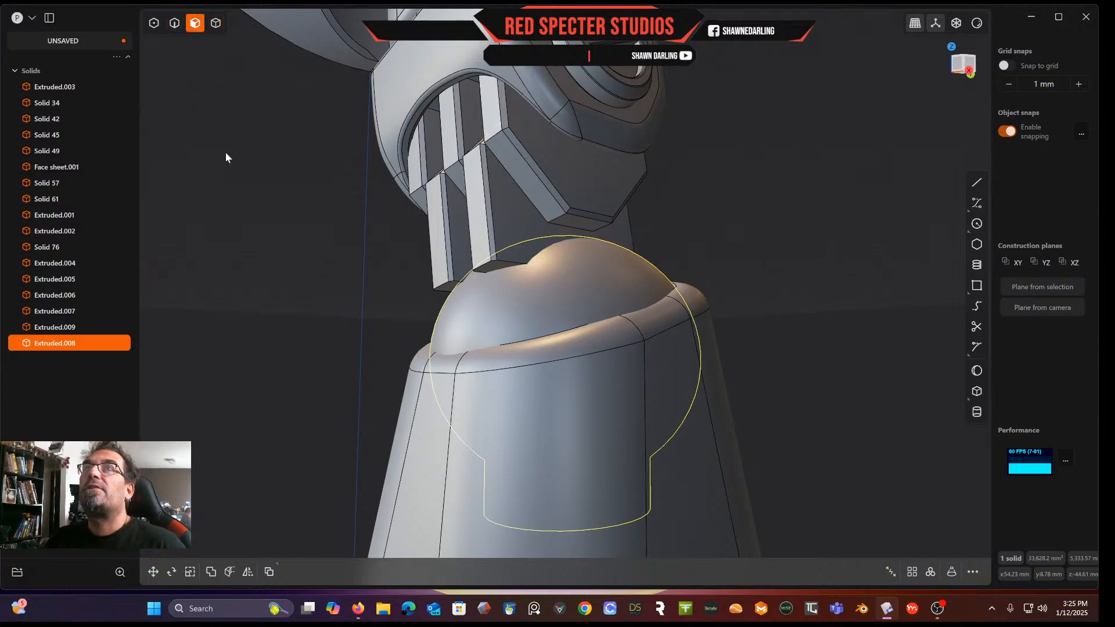
left_click(238, 190)
left_click(493, 264)
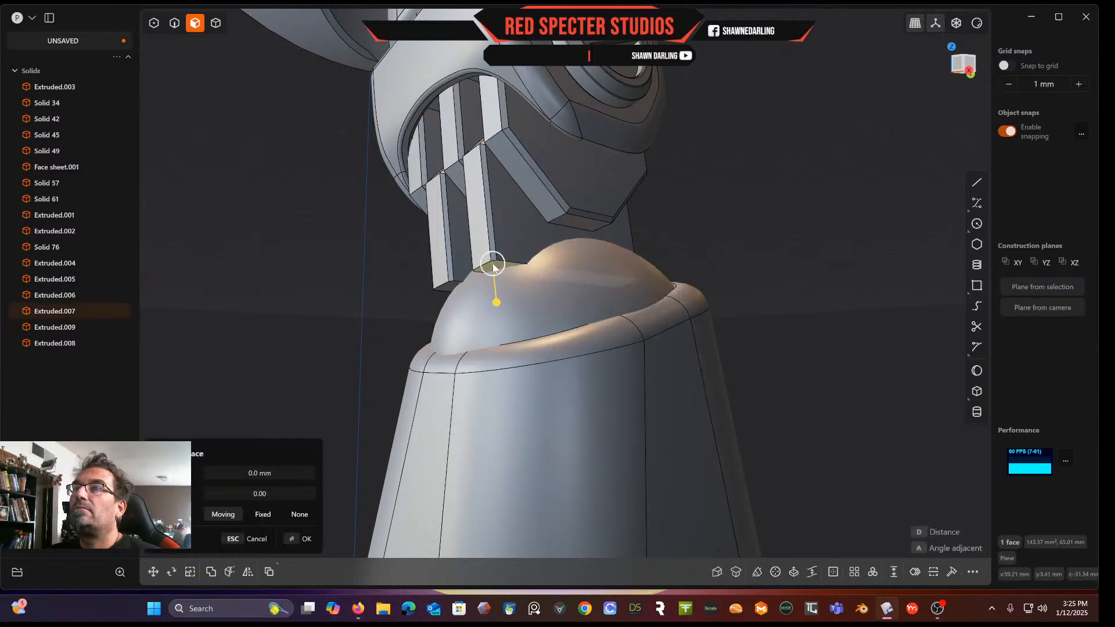
left_click(450, 288, "shift")
left_click_drag(452, 329, 458, 414)
middle_click_drag(556, 200, 782, 261)
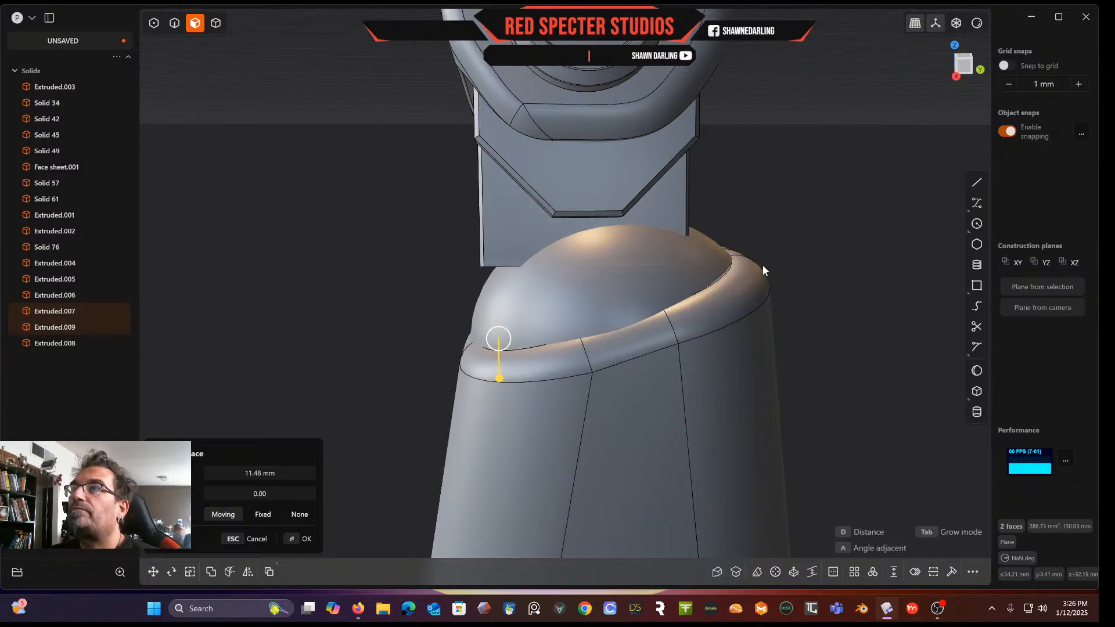
key("Return")
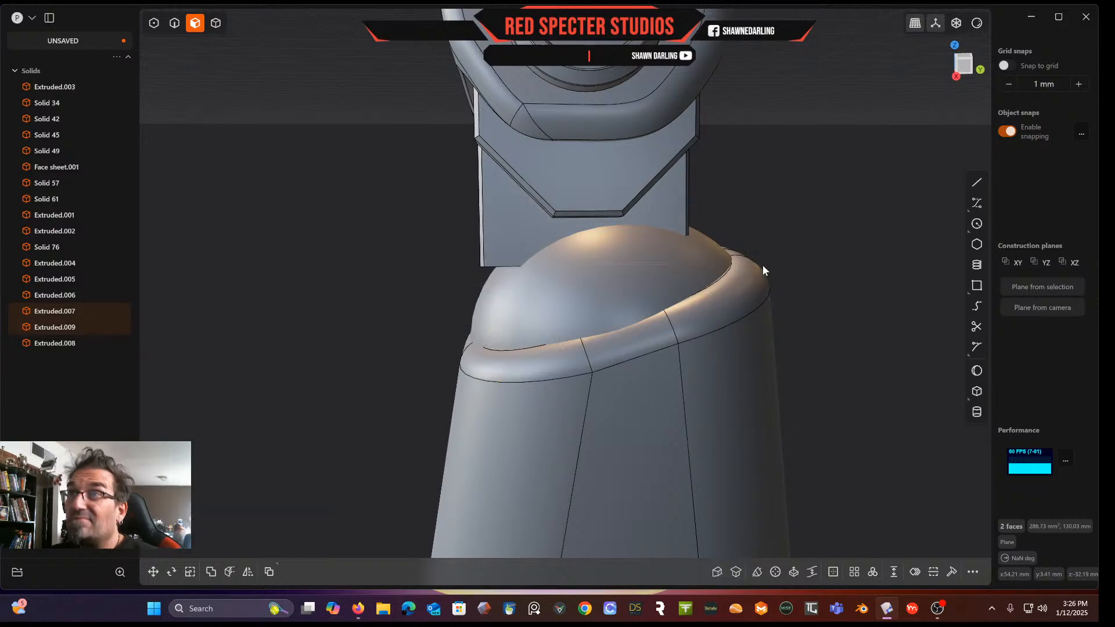
Move the extended bar end faces about 1.6 mm downward
middle_click_drag(880, 238, 910, 228)
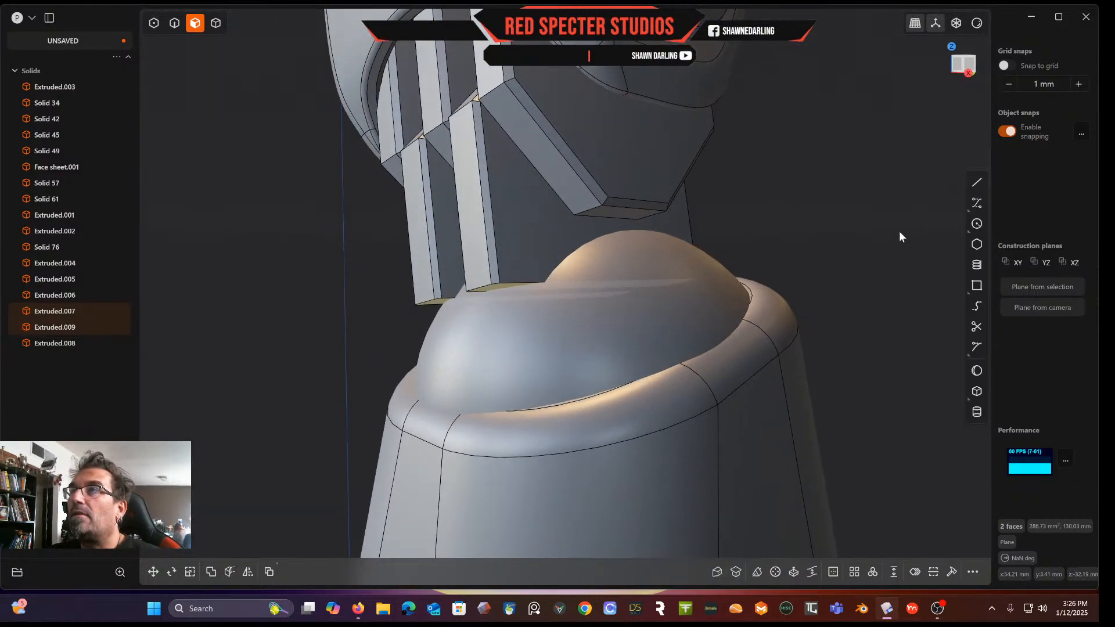
key("g")
left_click_drag(566, 263, 575, 222)
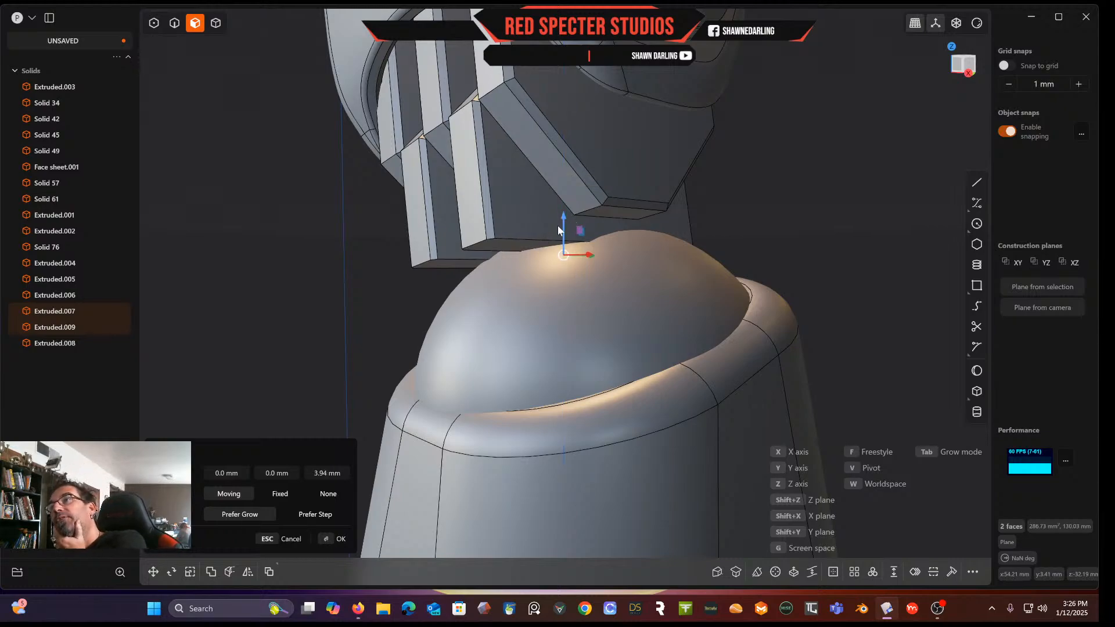
left_click_drag(564, 217, 563, 268)
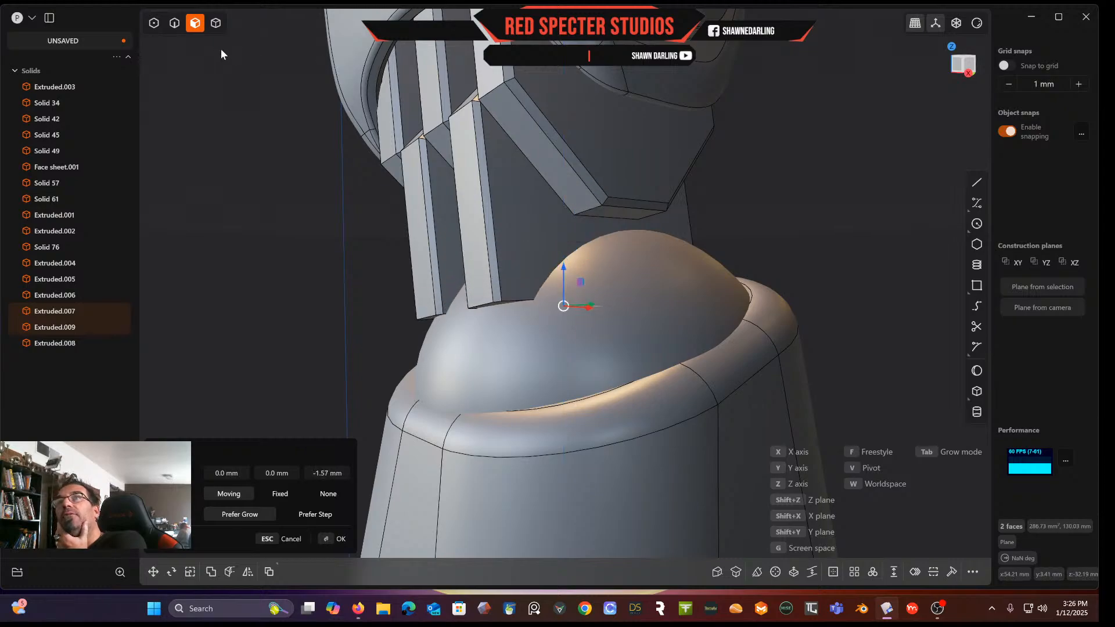
right_click(478, 306)
Fillet the end edges of the two bars above the ball by about 8.2 mm
left_click(482, 306)
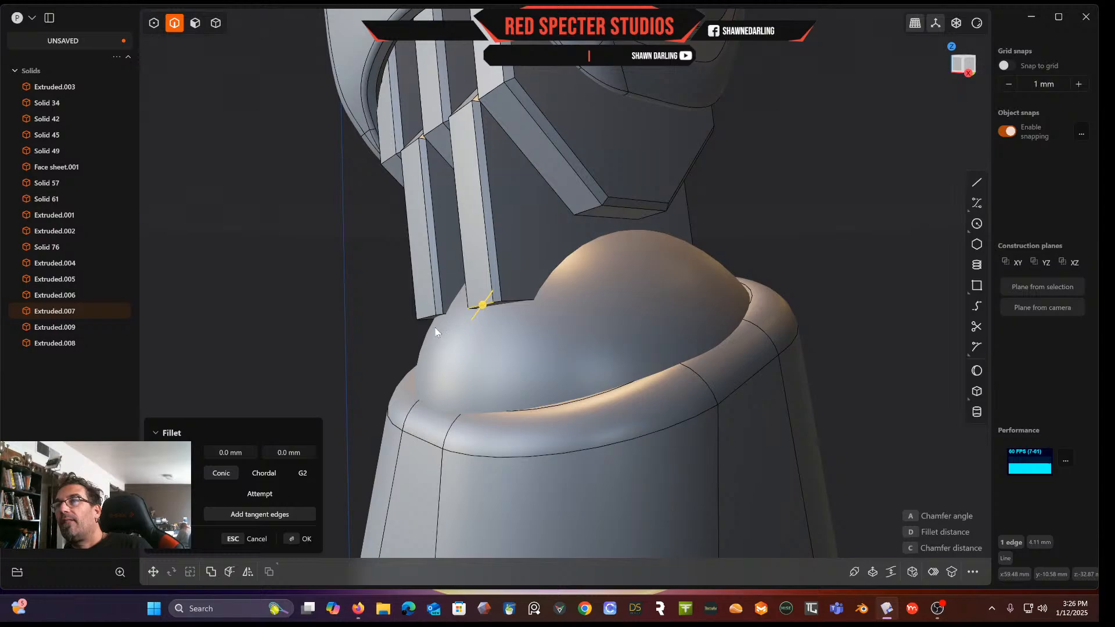
left_click(426, 319)
left_click_drag(426, 323, 444, 273)
middle_click_drag(483, 266, 524, 273)
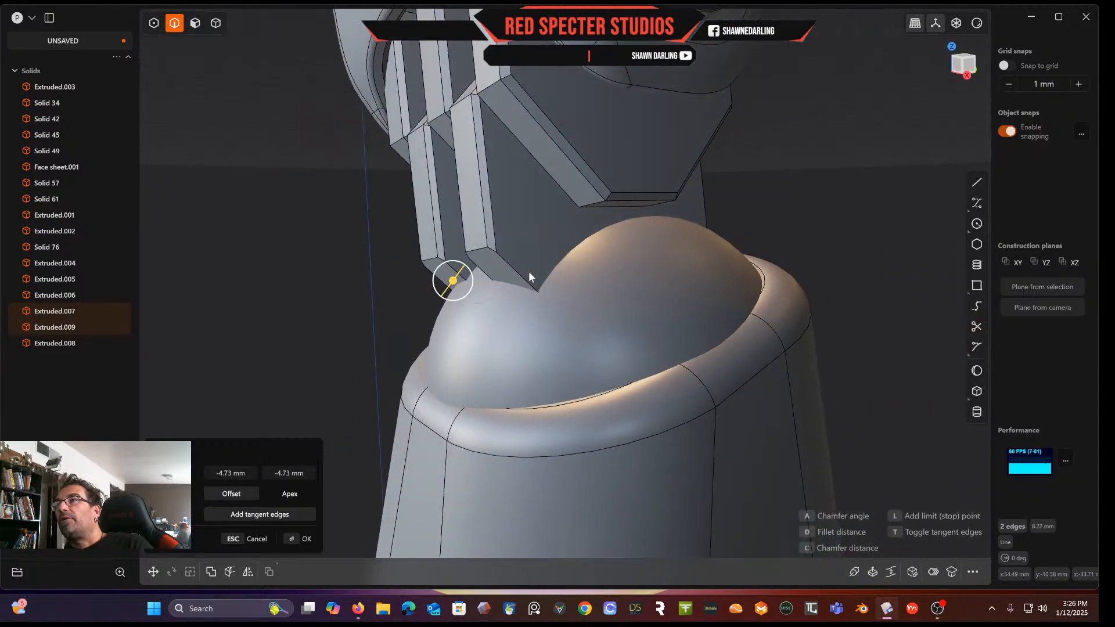
left_click_drag(457, 287, 471, 261)
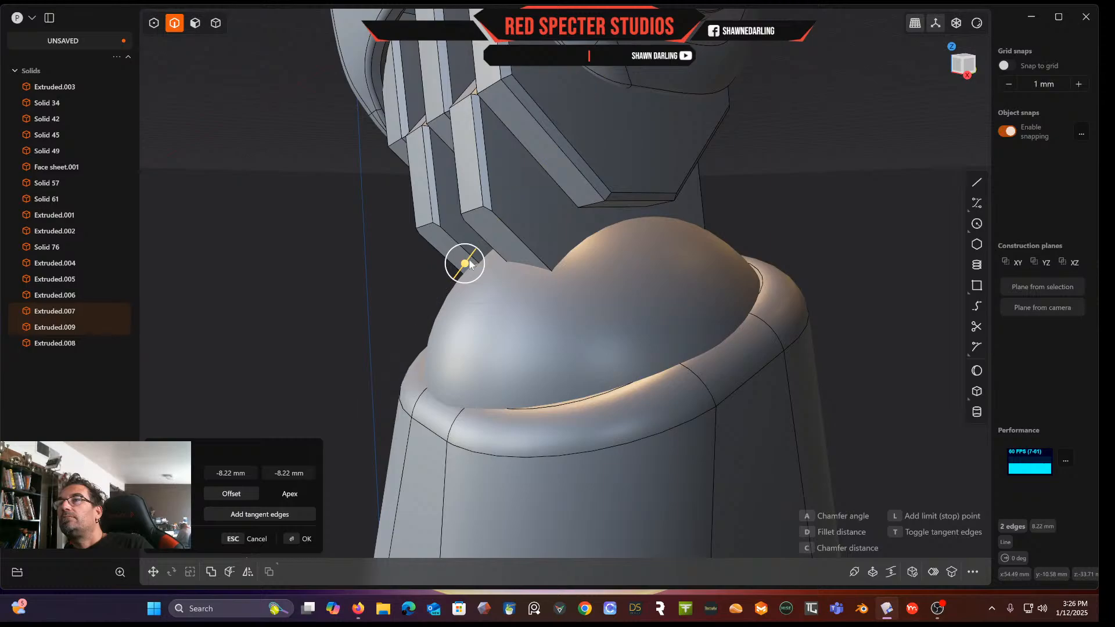
scroll(374, 312, "down", 1)
key("Return")
Turn on X-ray view and fillet the other bar end edge by about 11 mm
middle_click_drag(374, 308, 462, 323)
middle_click_drag(568, 281, 647, 247)
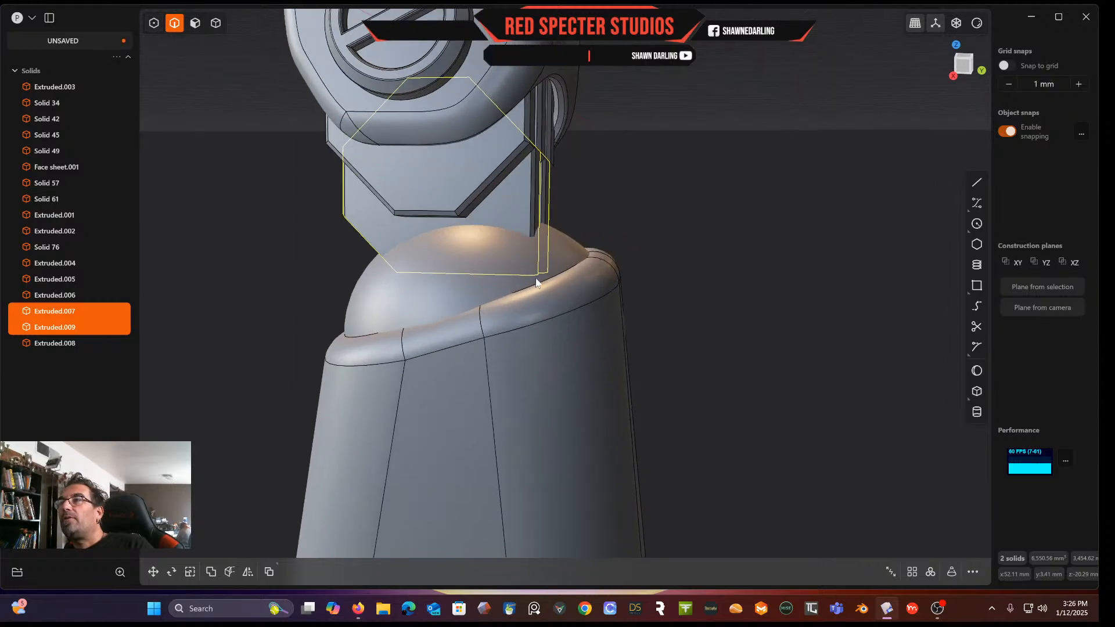
middle_click_drag(541, 283, 580, 228)
left_click(730, 179)
middle_click_drag(729, 179, 660, 206)
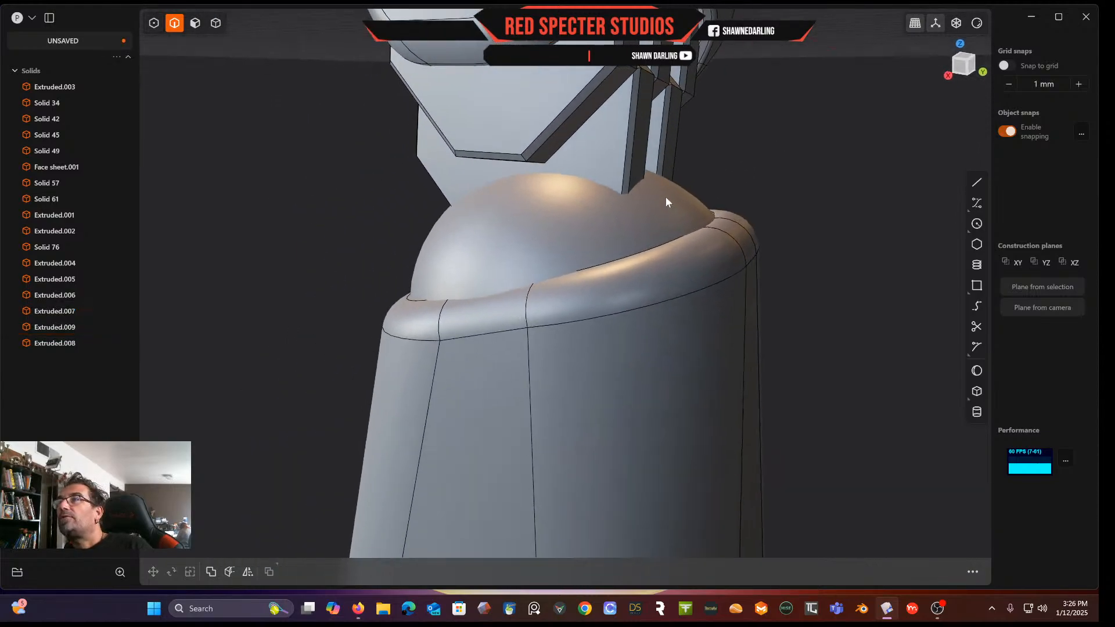
left_click(957, 23)
scroll(701, 231, "up", 3)
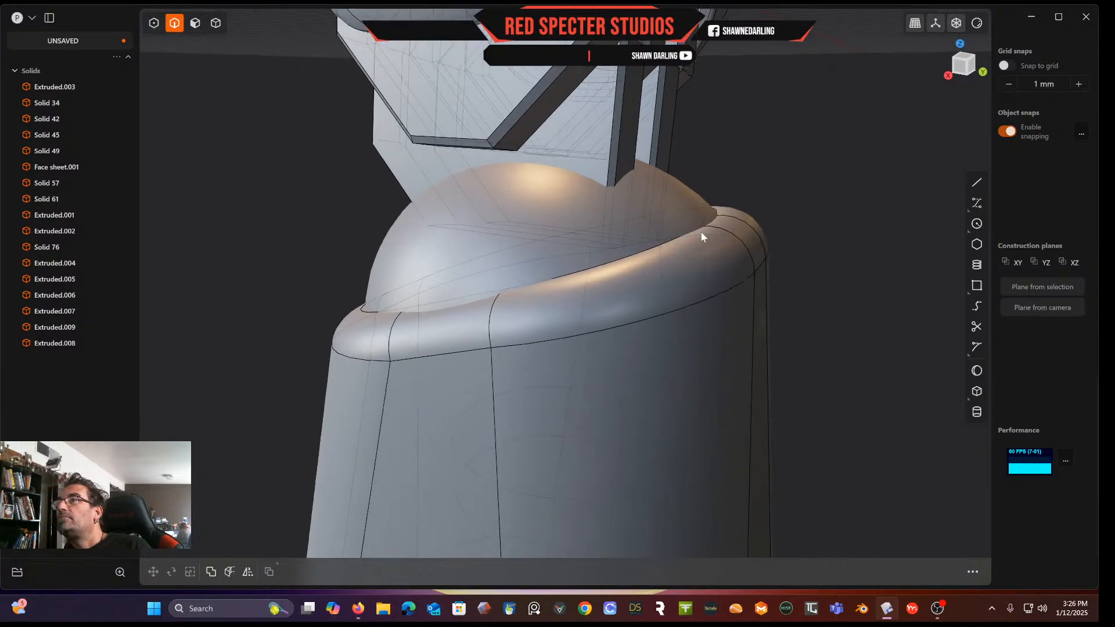
middle_click_drag(695, 243, 628, 267)
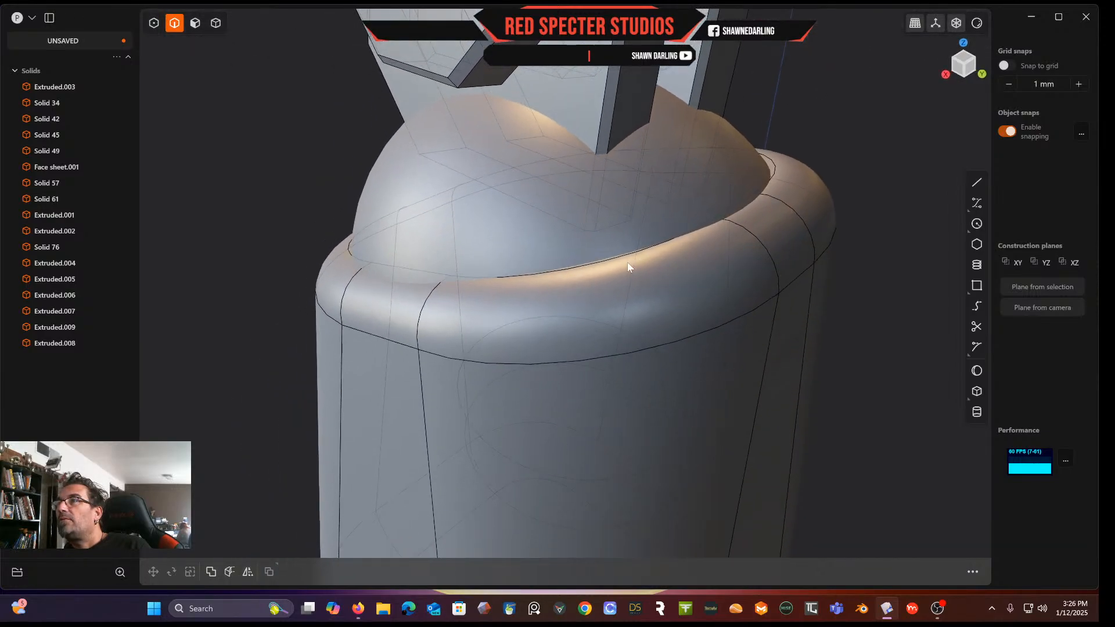
left_click(614, 231)
key("f")
left_click(692, 200)
left_click_drag(692, 200, 691, 103)
scroll(693, 104, "down", 5)
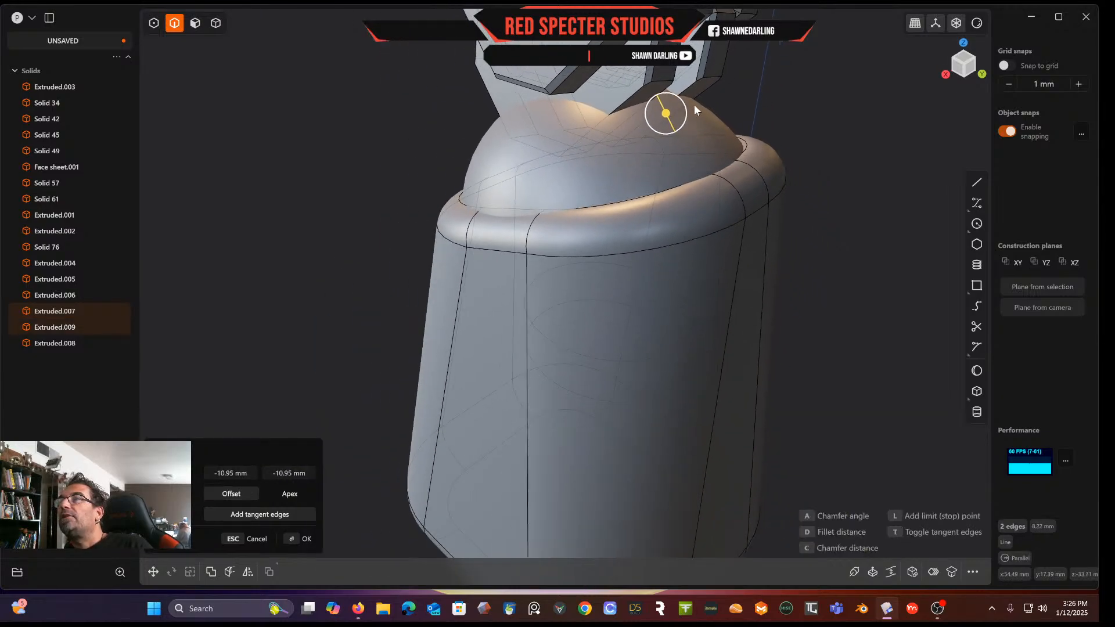
middle_click_drag(693, 103, 695, 168)
key("Return")
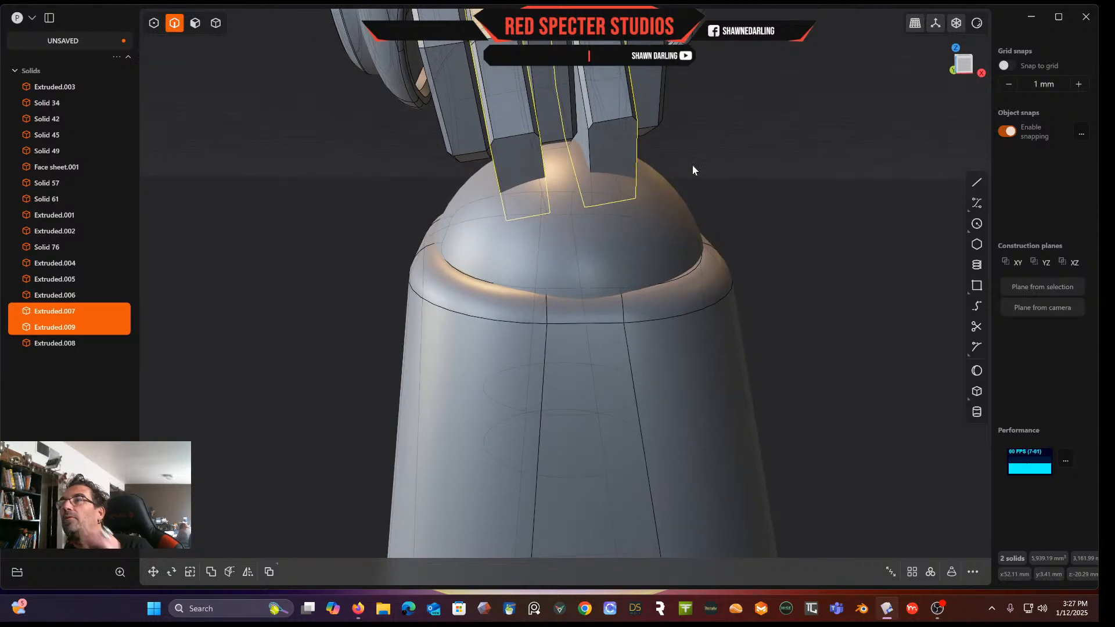
Offset the ball's outer face about 2.8 mm inward into the ring
left_click(195, 23)
left_click(600, 250)
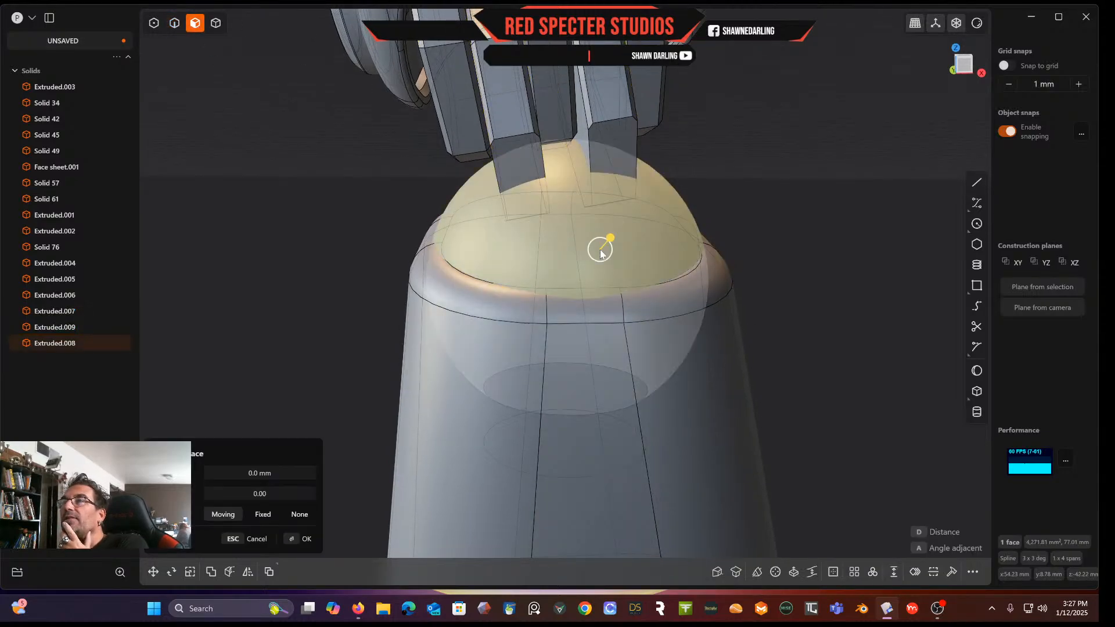
left_click_drag(608, 239, 601, 247)
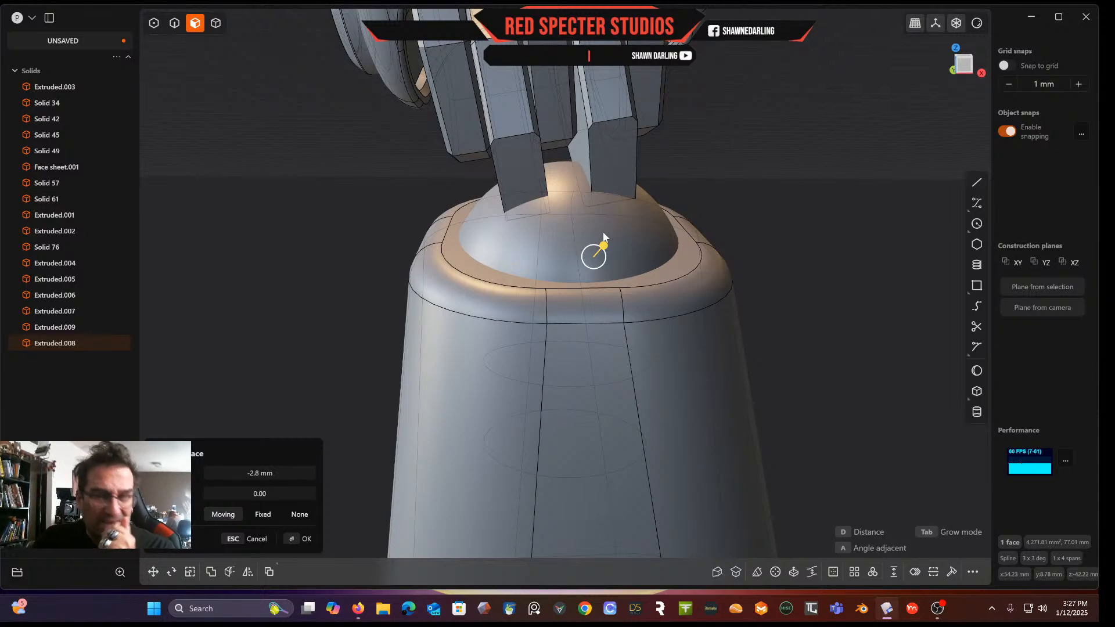
middle_click_drag(677, 239, 600, 249)
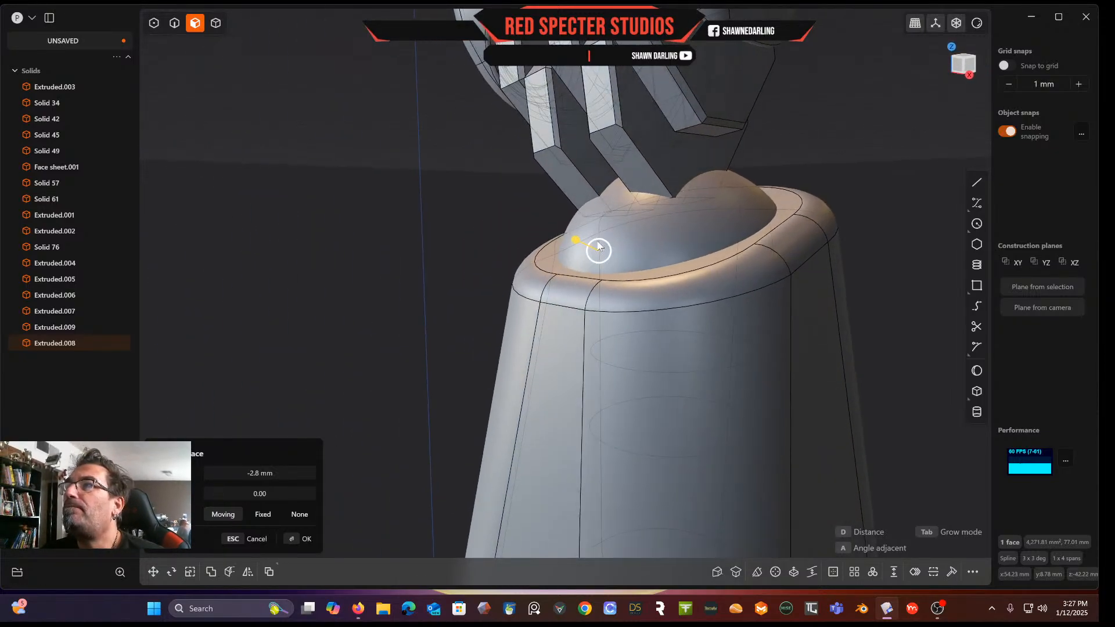
scroll(713, 210, "up", 3)
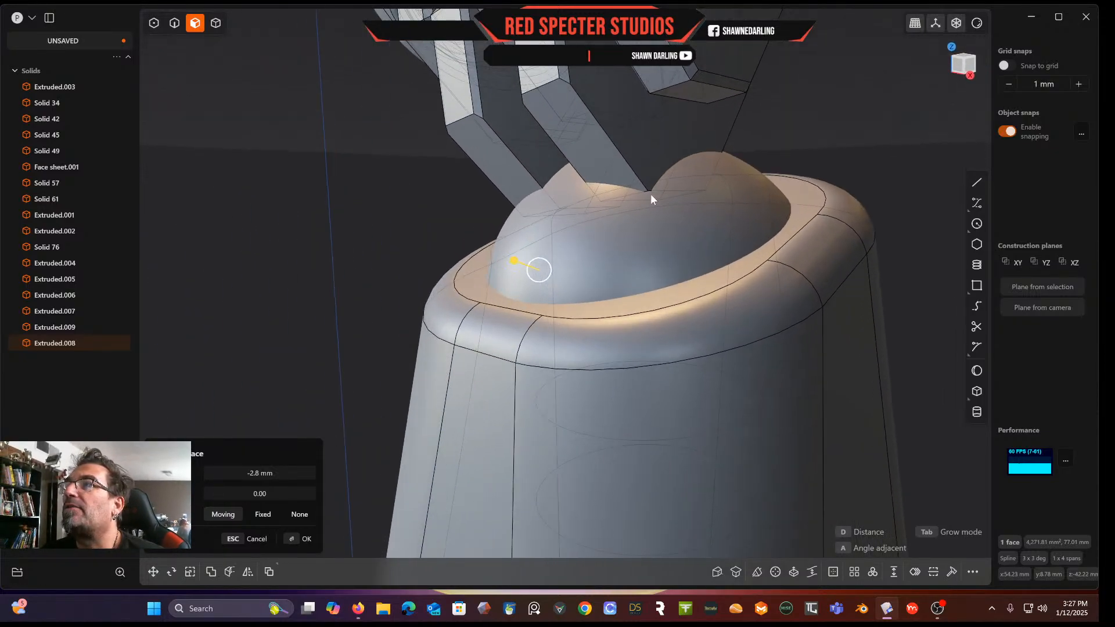
scroll(650, 194, "up", 2)
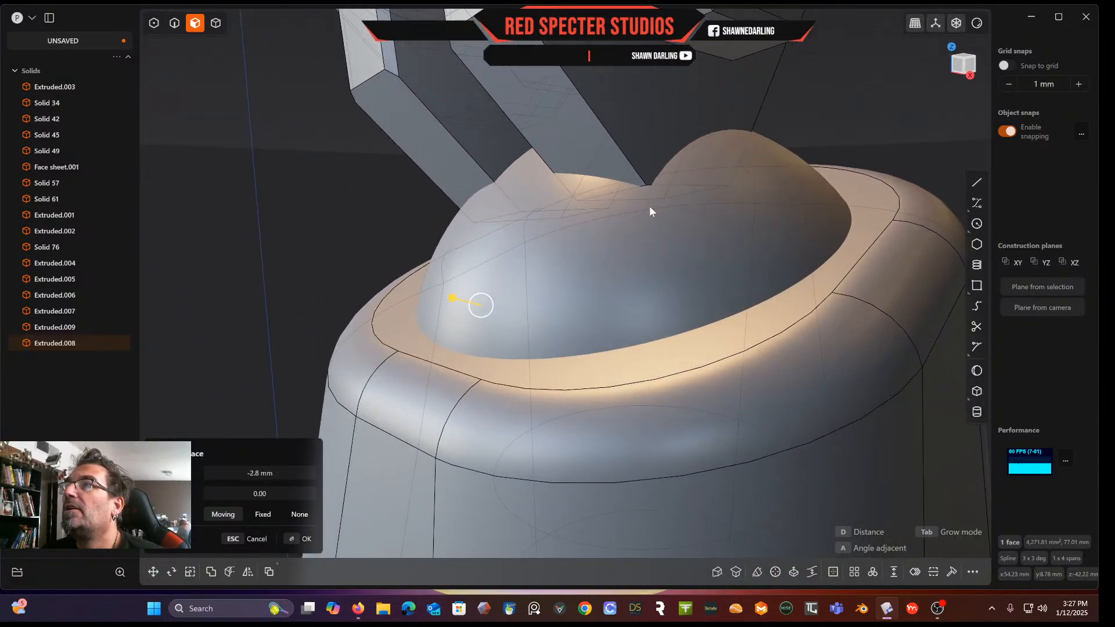
left_click(216, 24)
scroll(649, 186, "up", 5)
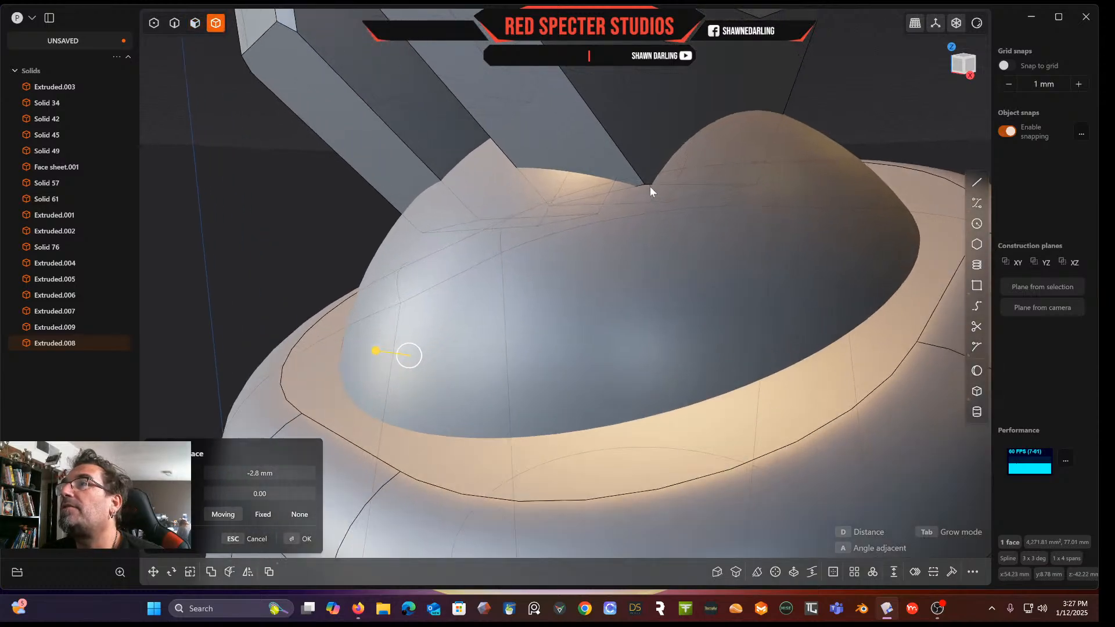
scroll(633, 183, "up", 2)
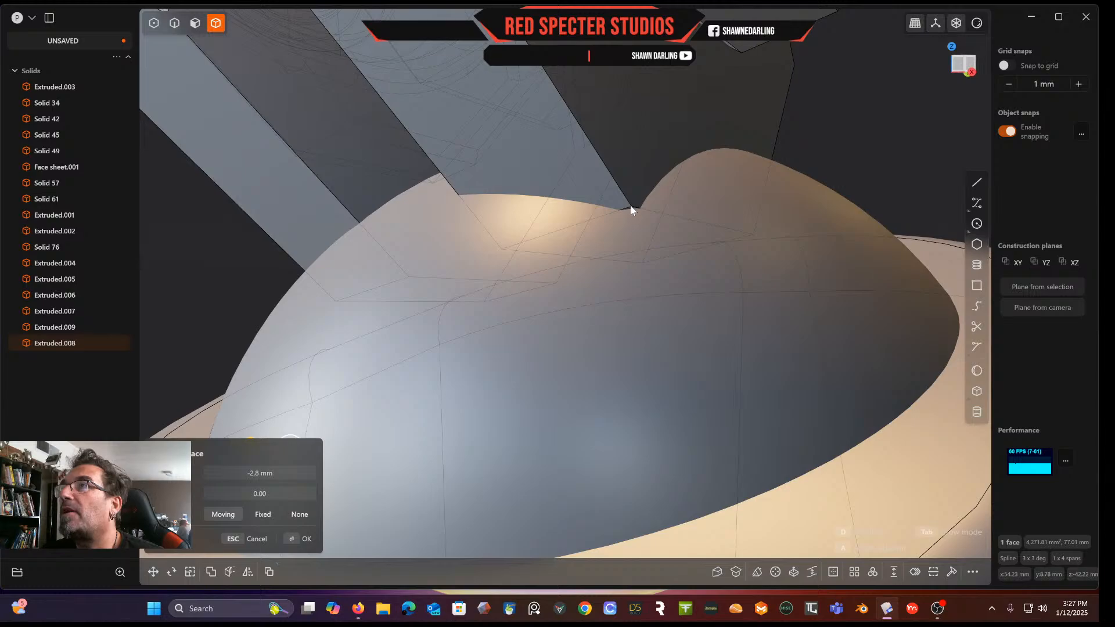
key("Return")
left_click(633, 210)
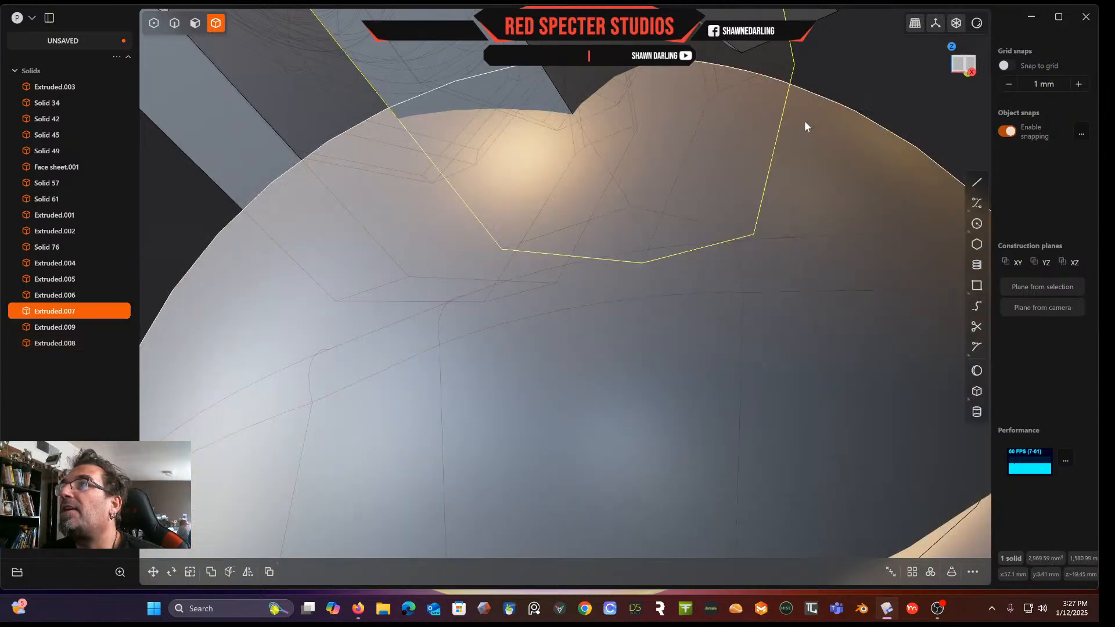
left_click(868, 65)
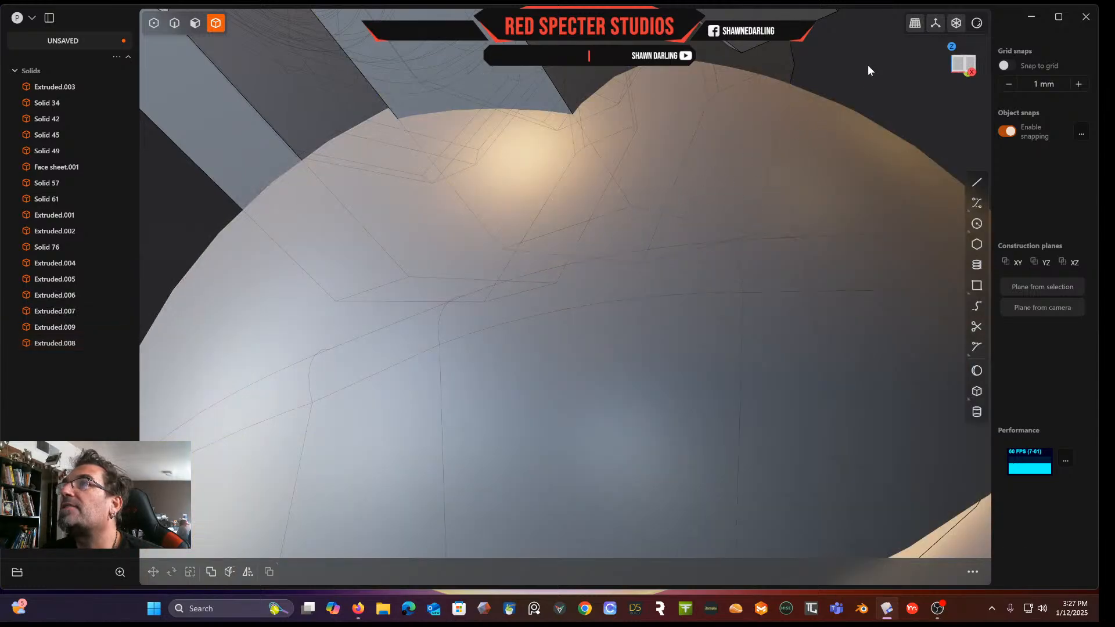
Undo the last three operations on the ball and bar ends
scroll(877, 121, "down", 5)
scroll(892, 139, "down", 5)
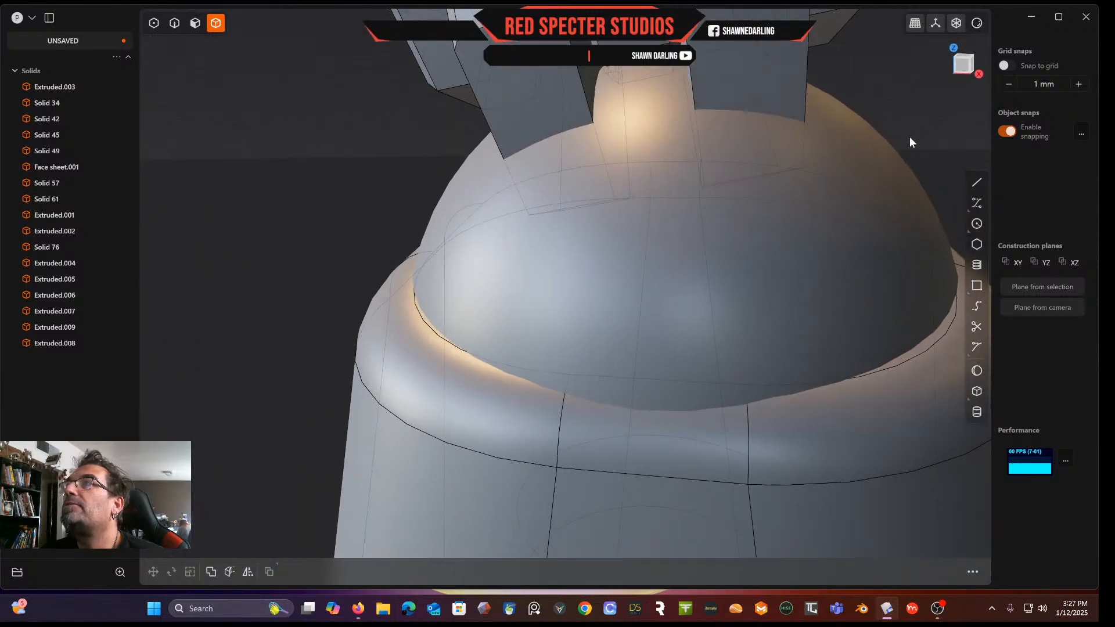
scroll(881, 168, "down", 5)
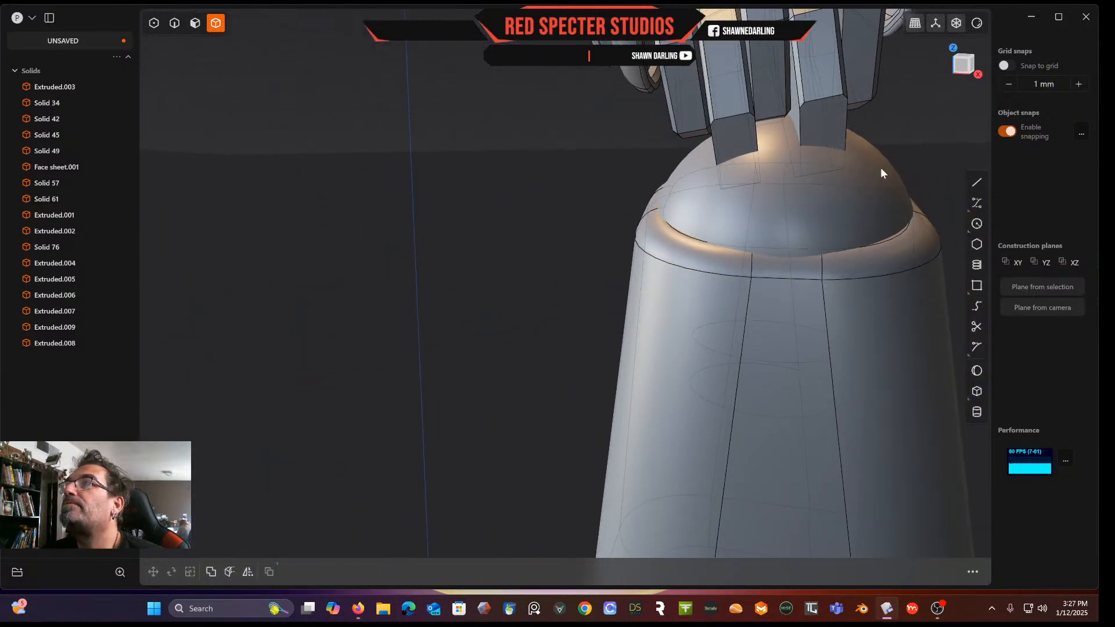
left_click(822, 184)
key("ctrl+z")
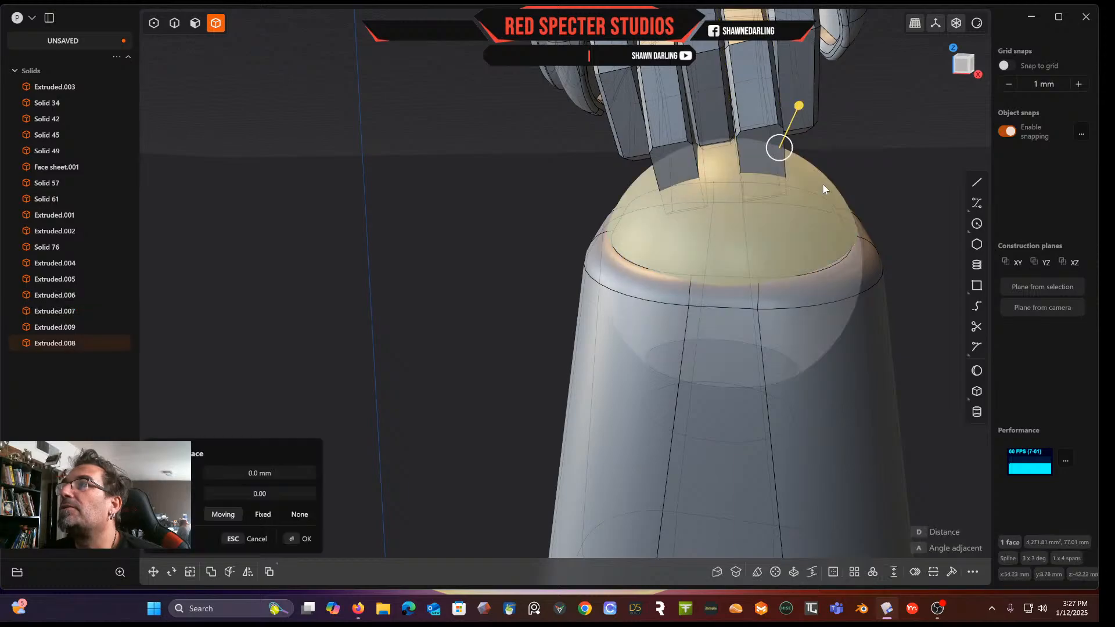
key("ctrl+z")
key("ctrl+z")
middle_click_drag(822, 184, 500, 209)
key("Escape")
left_click(808, 207)
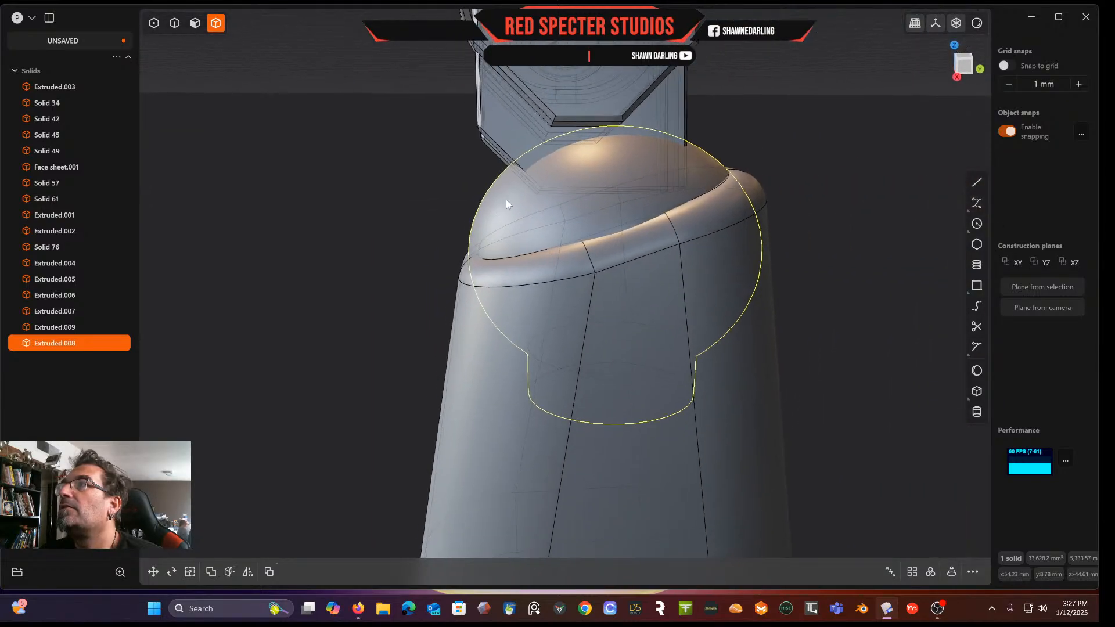
middle_click_drag(583, 197, 553, 198)
scroll(503, 242, "up", 5)
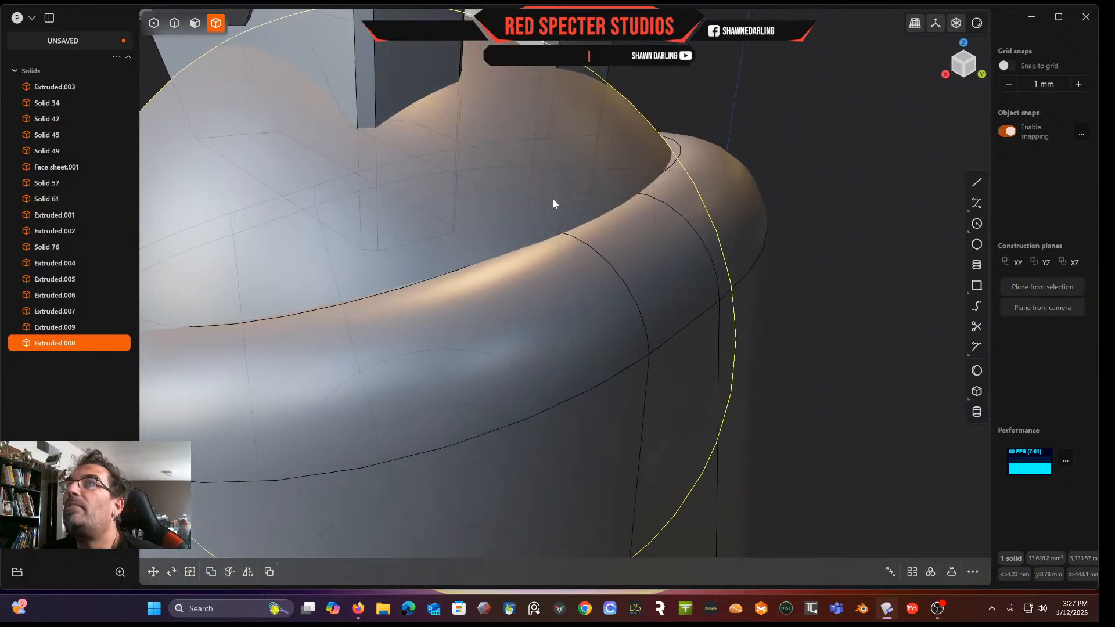
Fillet the two bar end edges above the ball by about 10.5 mm
left_click(176, 25)
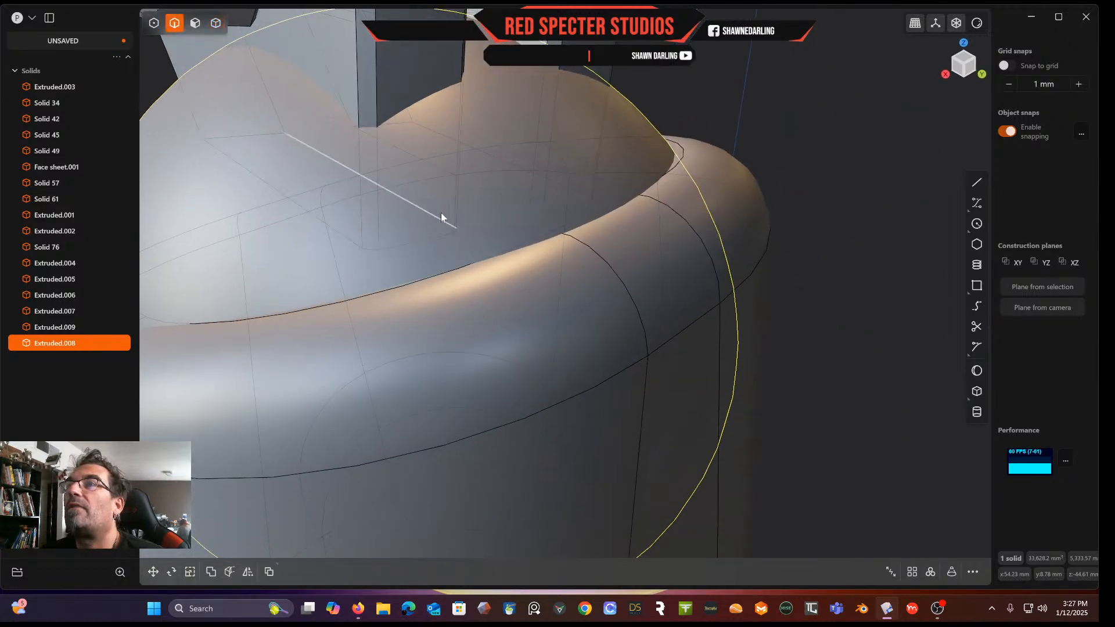
left_click(432, 238)
key("f")
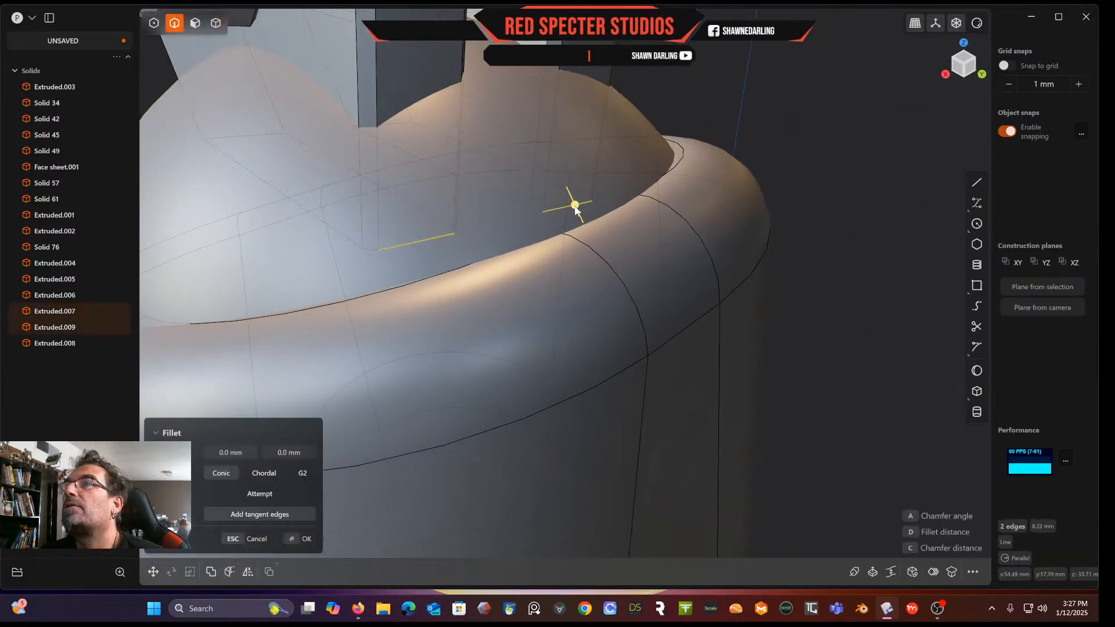
left_click(576, 209)
left_click_drag(575, 206, 557, 40)
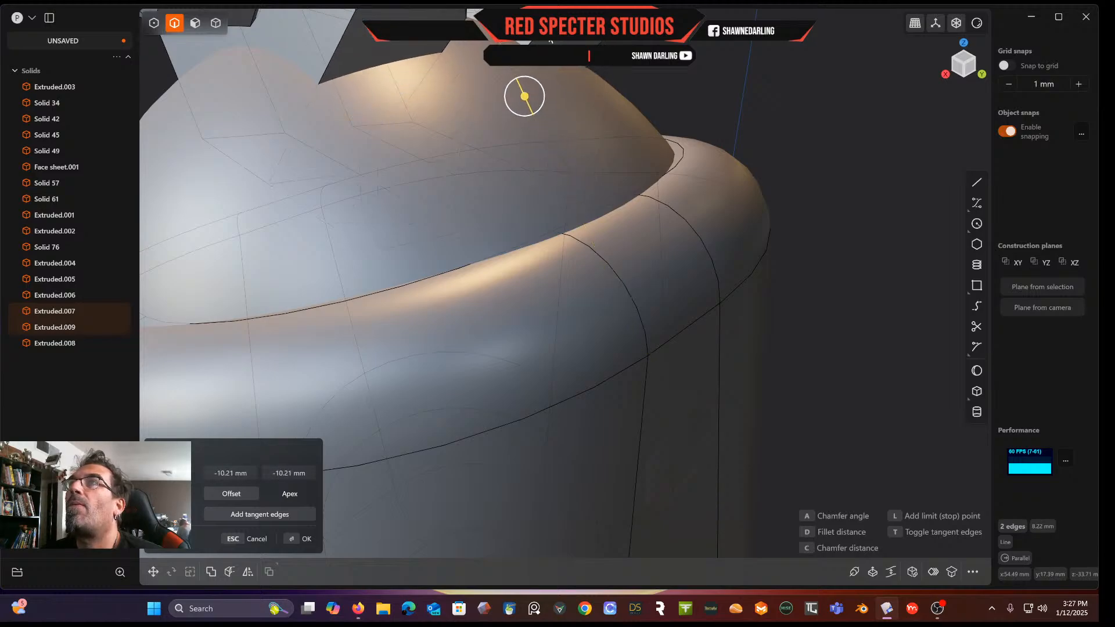
scroll(558, 41, "down", 4)
middle_click_drag(557, 41, 737, 121)
mouse_move(634, 267)
left_mouse_down()
mouse_move(622, 249)
mouse_move(634, 258)
left_mouse_up()
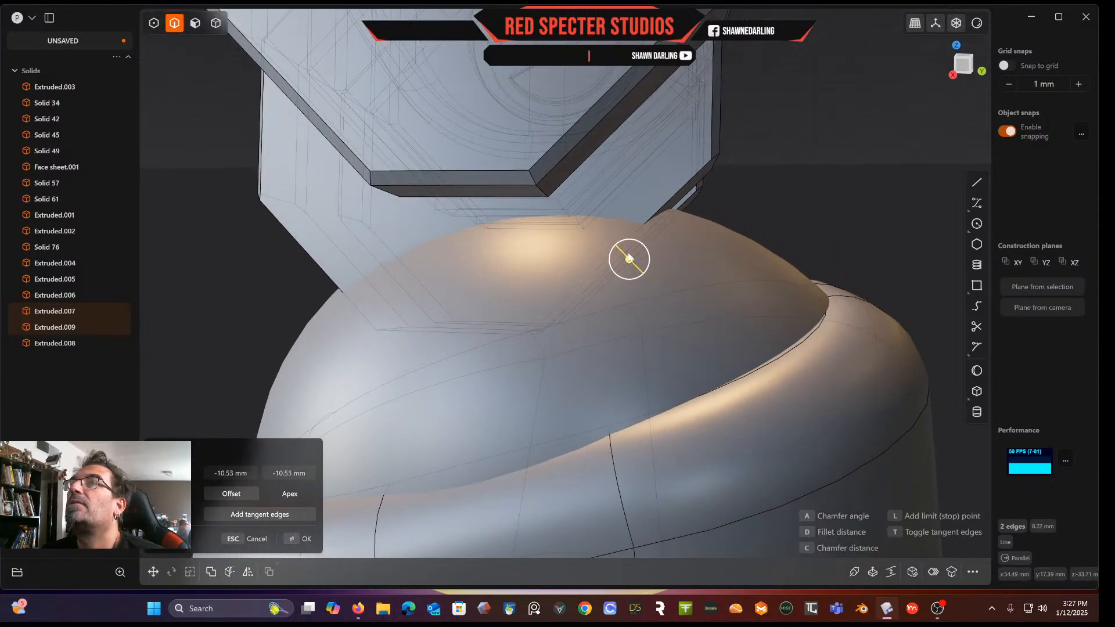
scroll(630, 257, "down", 5)
key("Return")
middle_click_drag(744, 167, 780, 205)
scroll(773, 329, "down", 5)
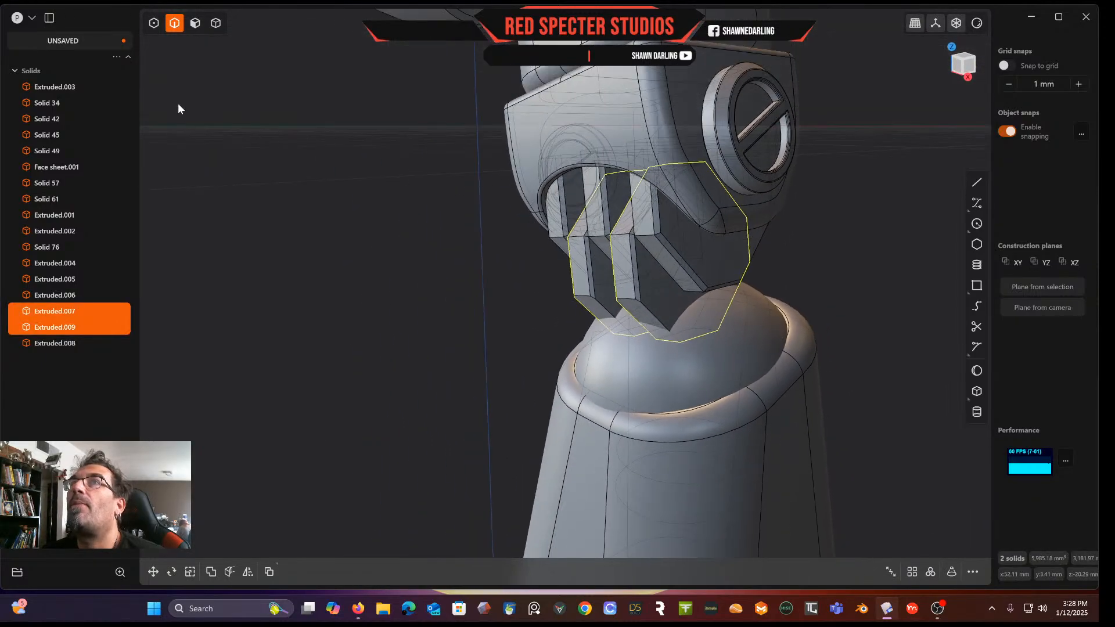
Inspect how the bar ends sit in the ball from several angles
left_click(198, 23)
left_click(633, 354)
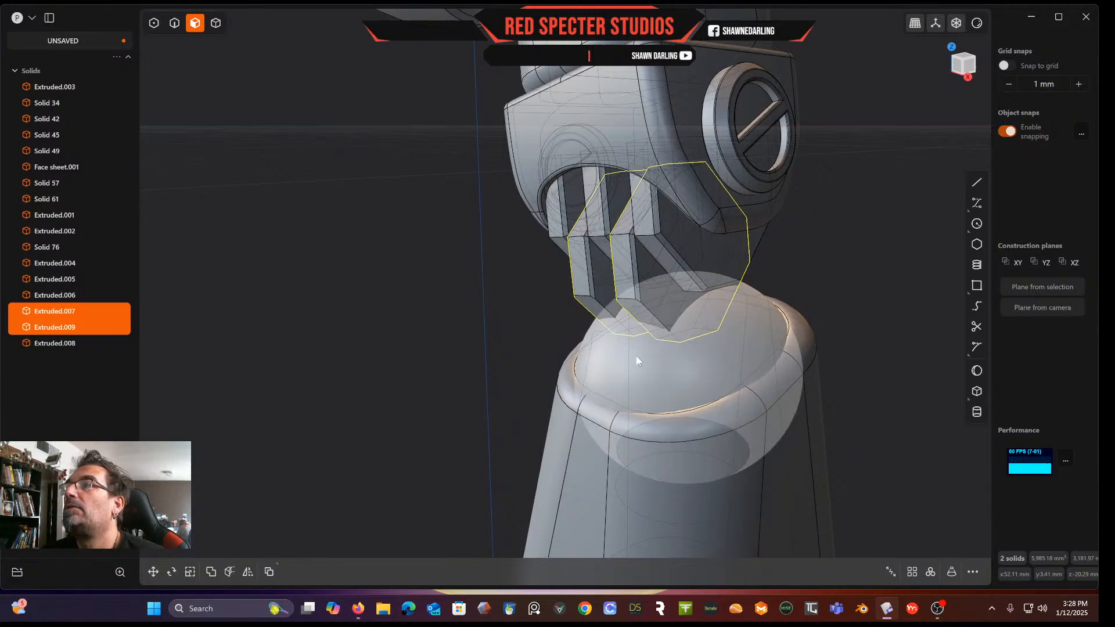
key("o")
left_click_drag(629, 349, 633, 354)
mouse_move(633, 352)
middle_mouse_down()
mouse_move(732, 313)
mouse_move(625, 365)
middle_mouse_up()
right_click(769, 264)
middle_click_drag(745, 300, 720, 111)
key("Escape")
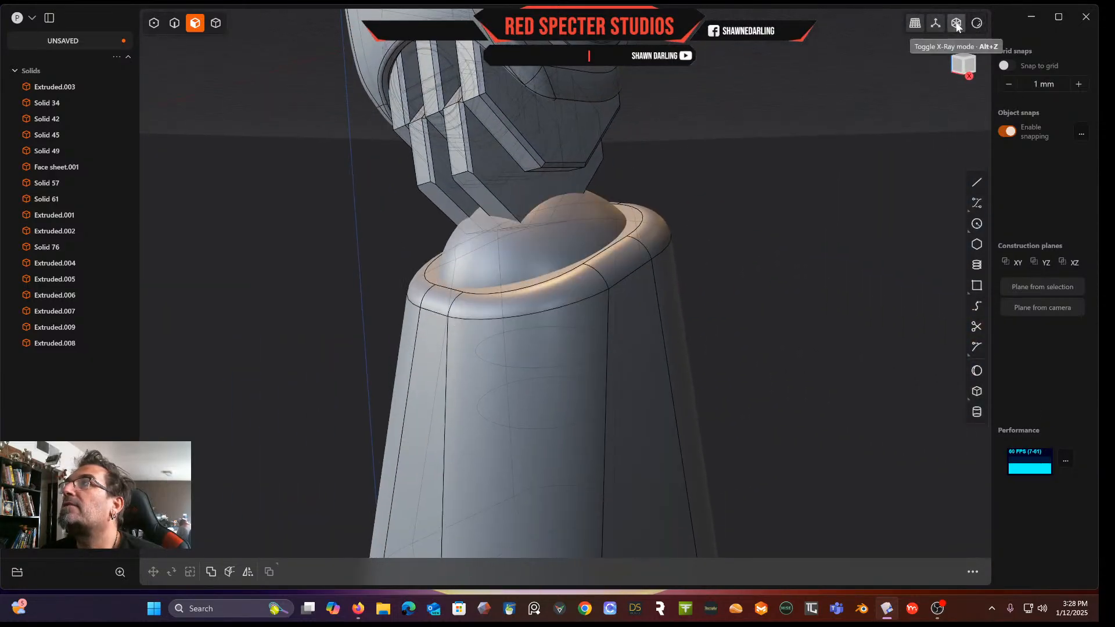
mouse_move(800, 284)
middle_mouse_down()
mouse_move(793, 301)
mouse_move(826, 303)
mouse_move(871, 291)
mouse_move(809, 286)
mouse_move(882, 285)
mouse_move(811, 291)
middle_mouse_up()
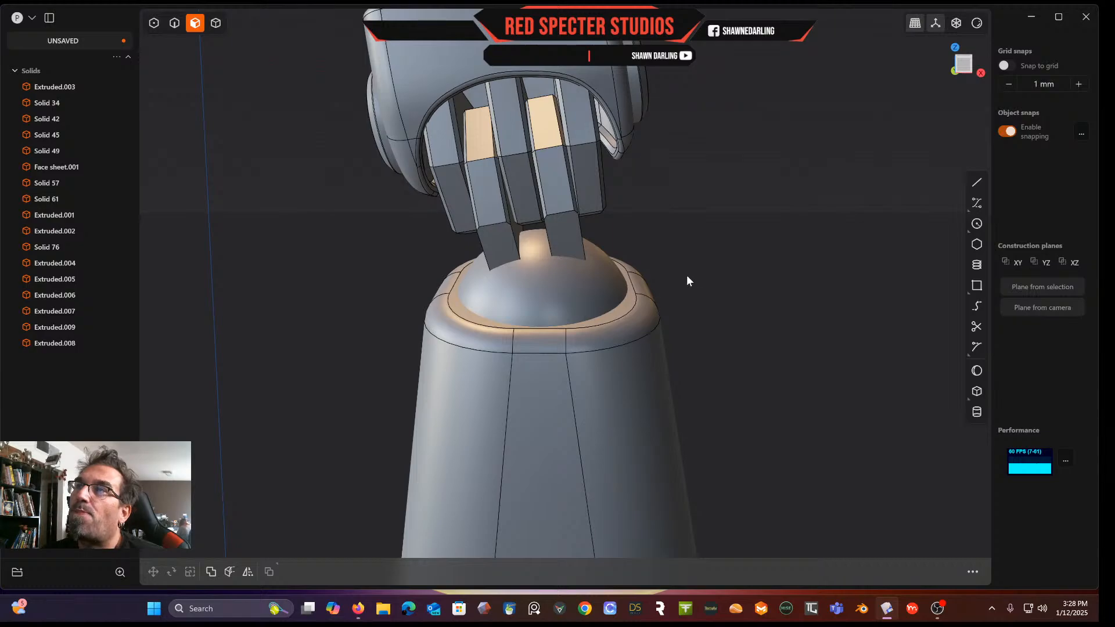
middle_click_drag(715, 278, 685, 272)
scroll(618, 294, "up", 4)
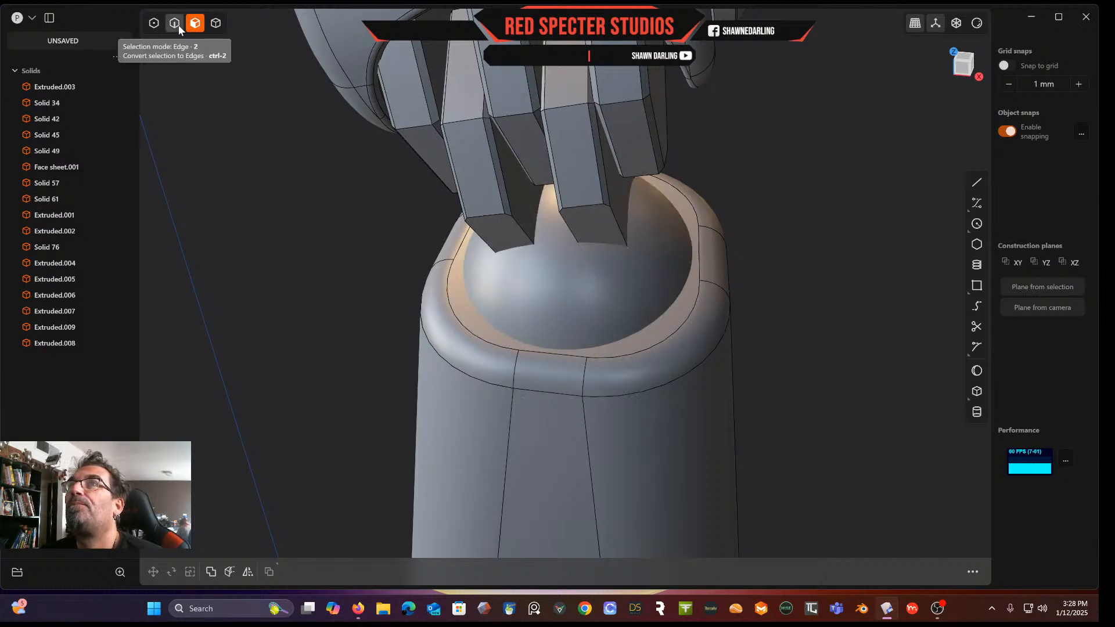
left_click(675, 245)
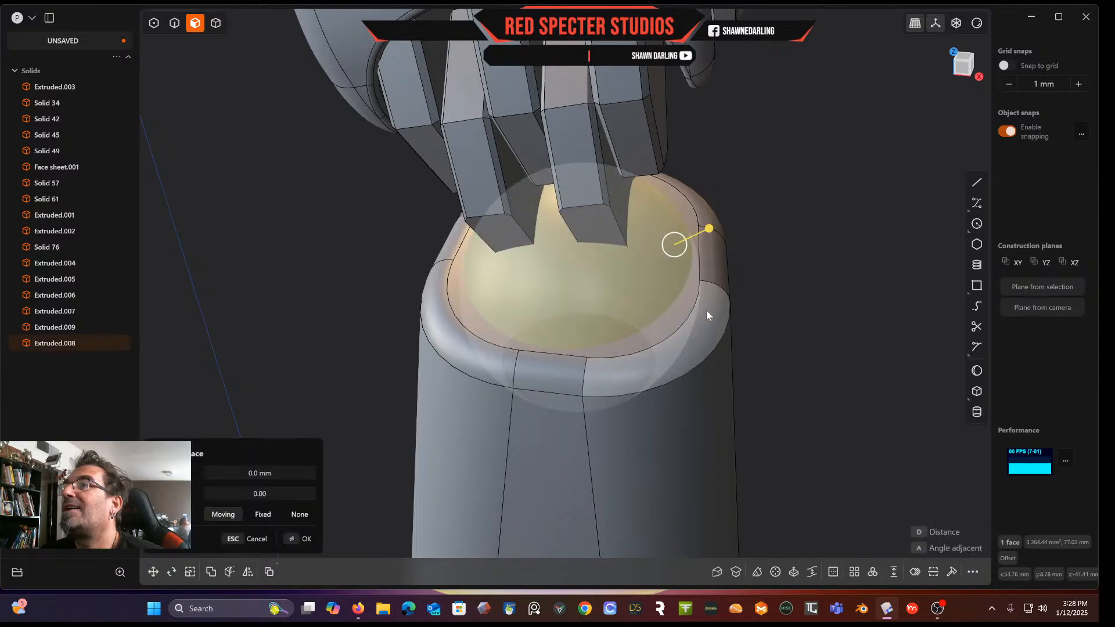
left_click(836, 217)
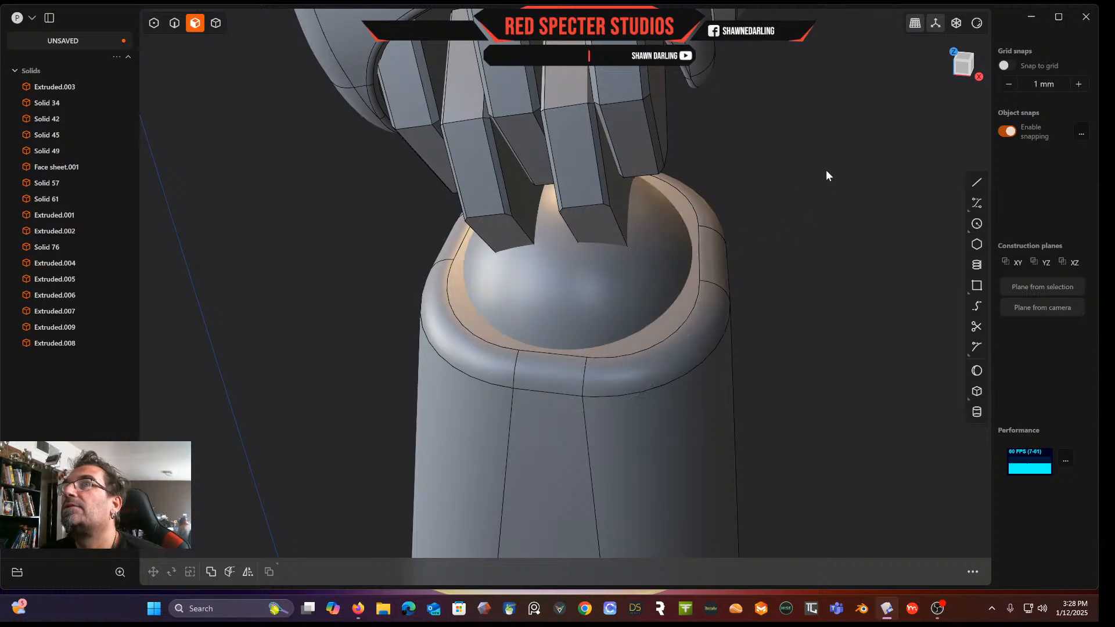
Start a Boolean with the ball as target and the lower body as tool
left_click(216, 25)
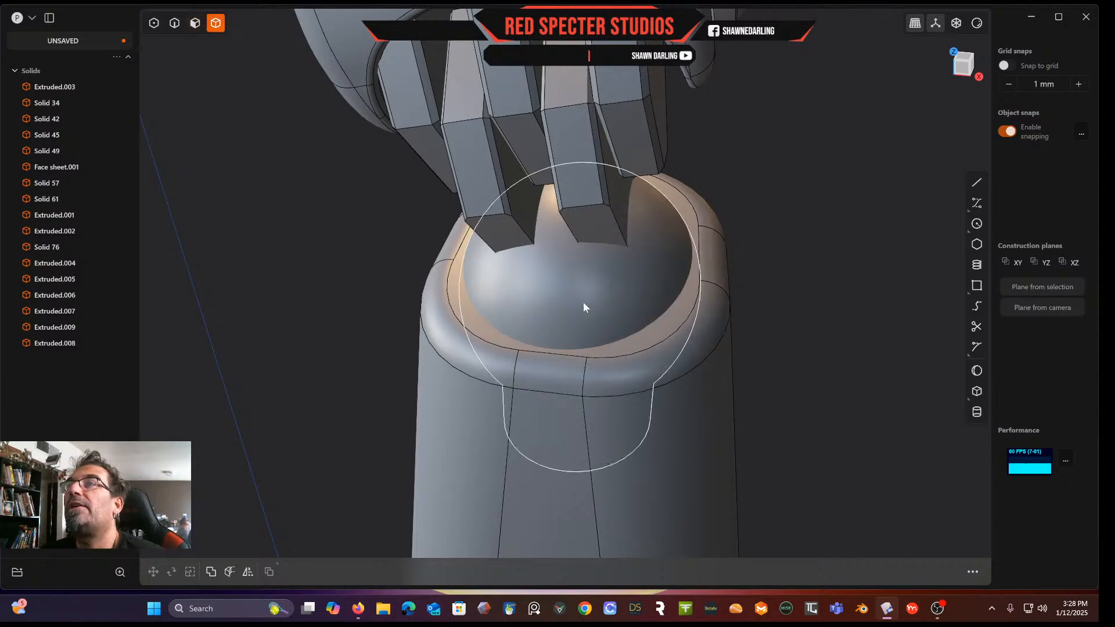
left_click(619, 302)
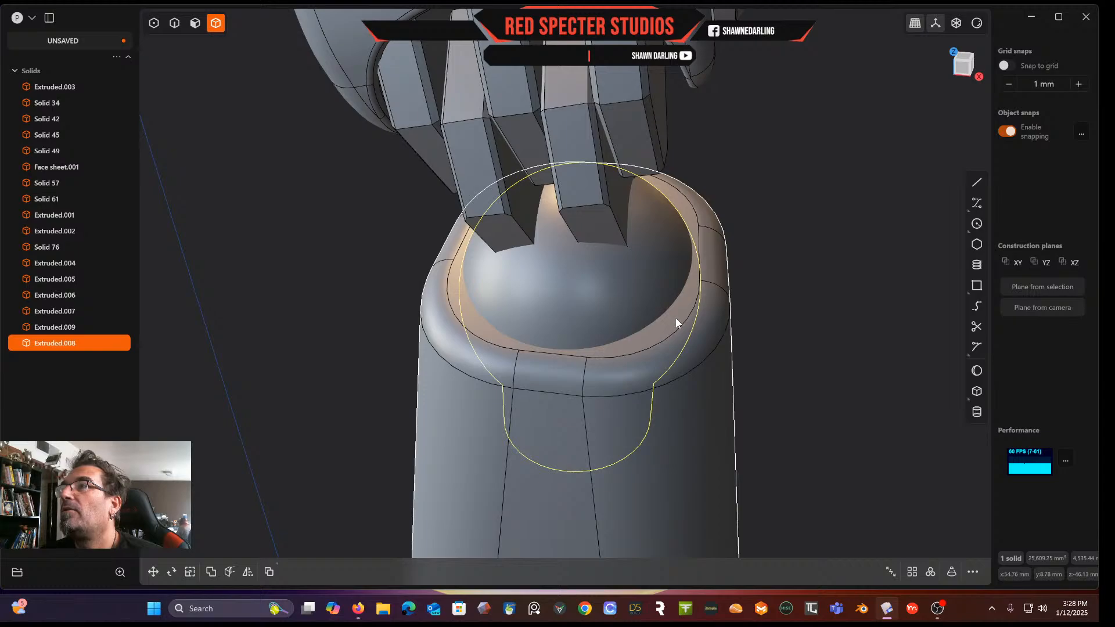
key("q")
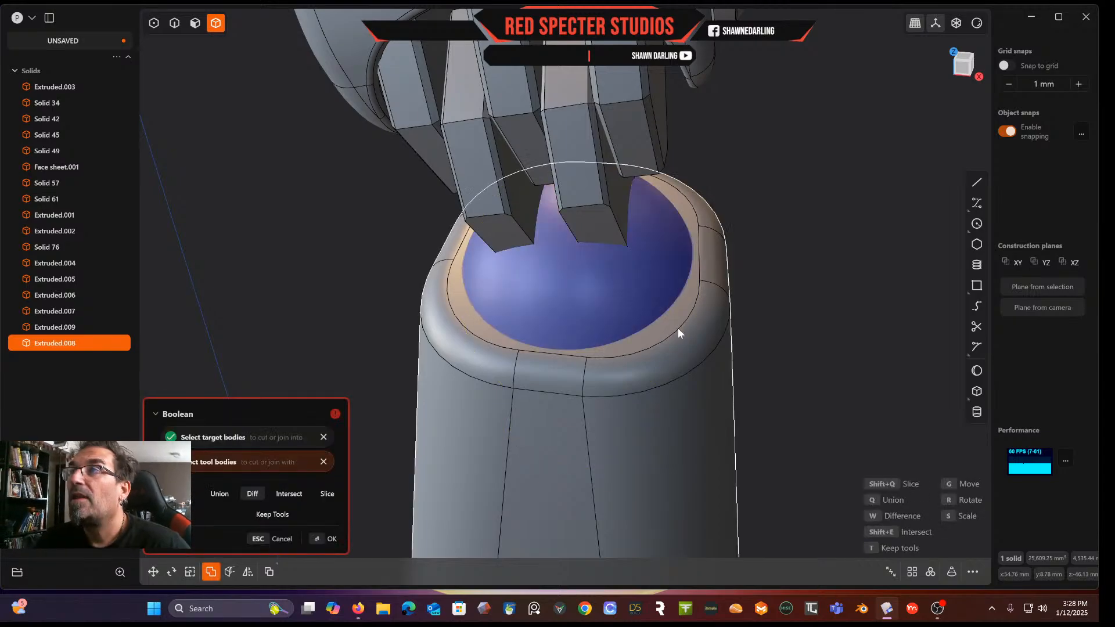
left_click(684, 335)
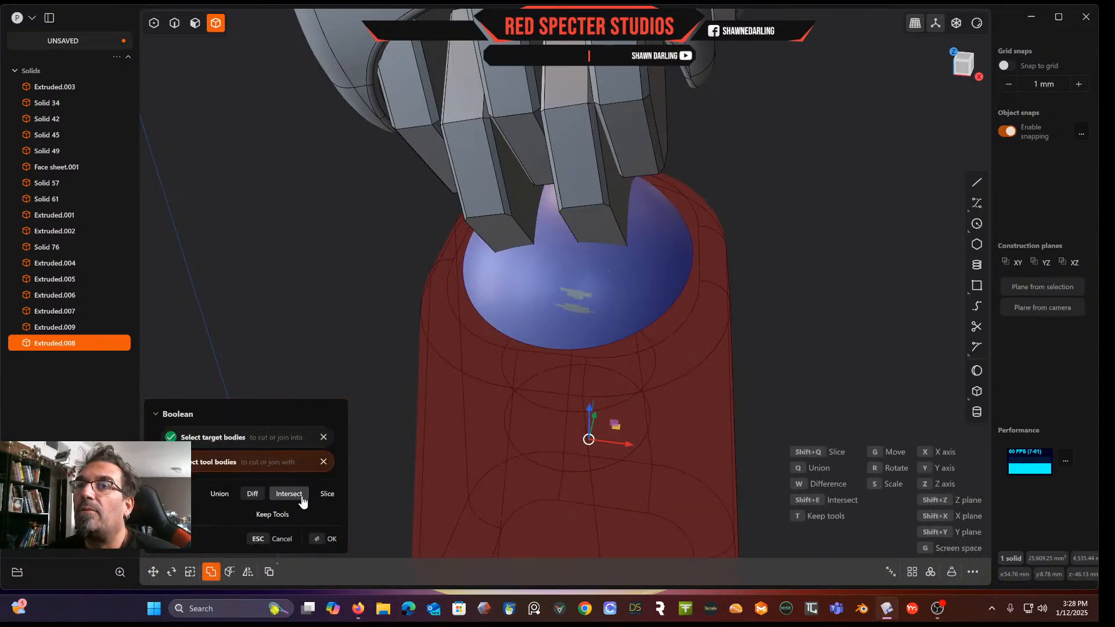
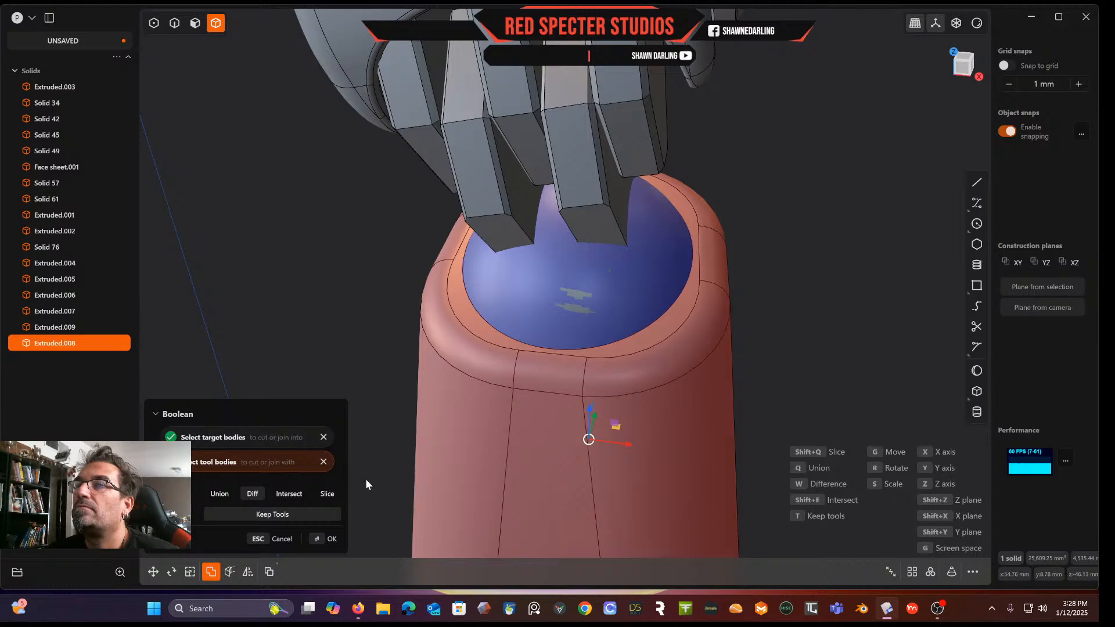
Apply the Boolean difference between the ball and the lower body
left_click(331, 540)
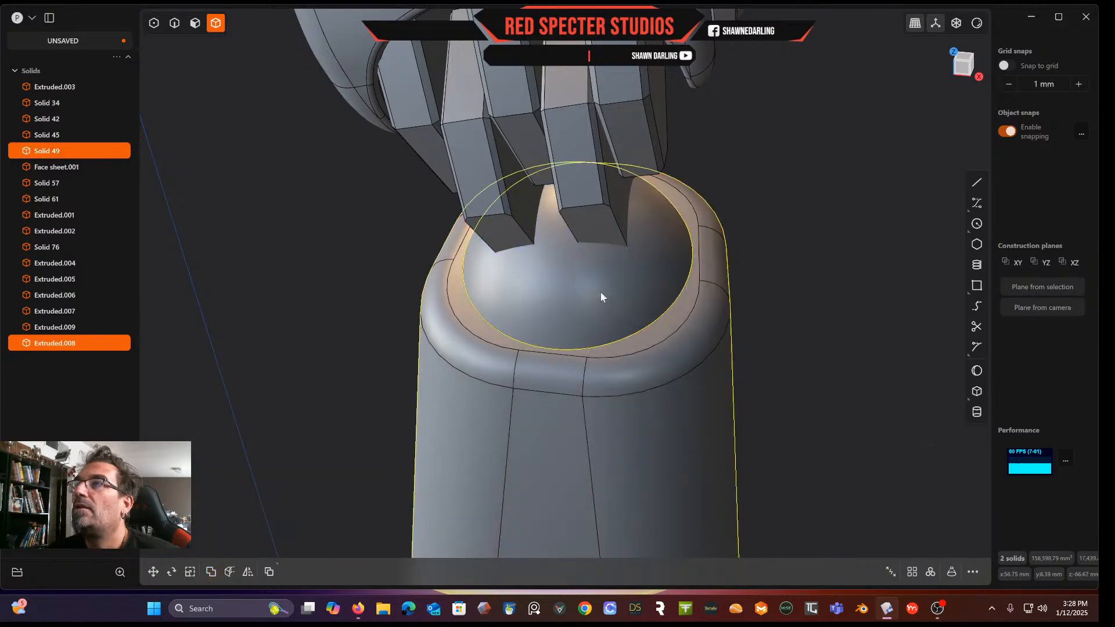
left_click(801, 303)
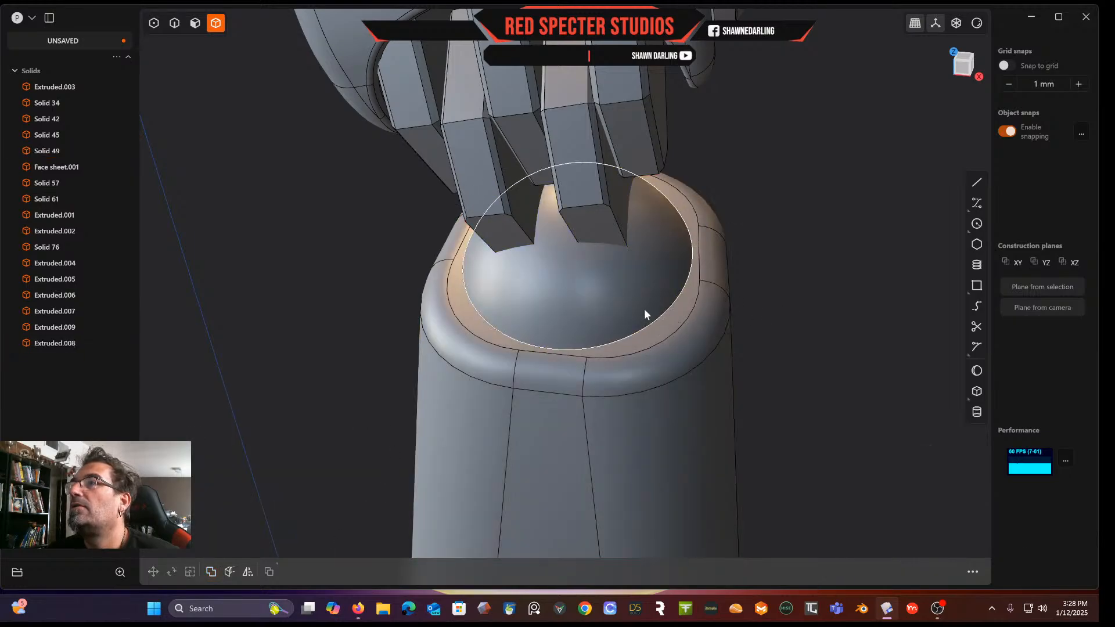
left_click(661, 331)
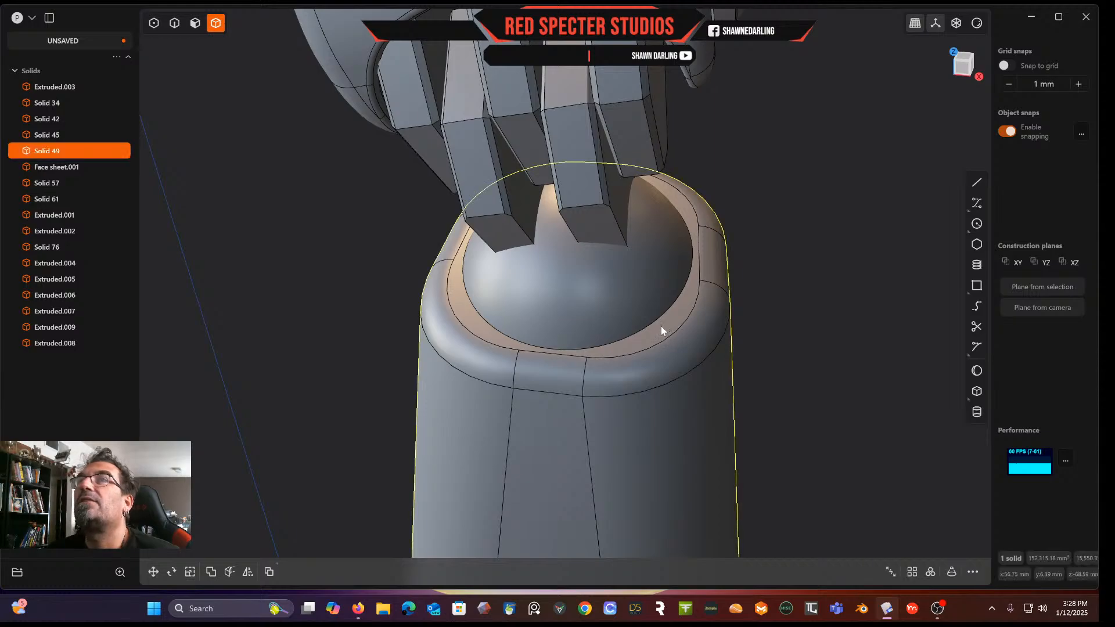
scroll(661, 331, "up", 3)
left_click(178, 26)
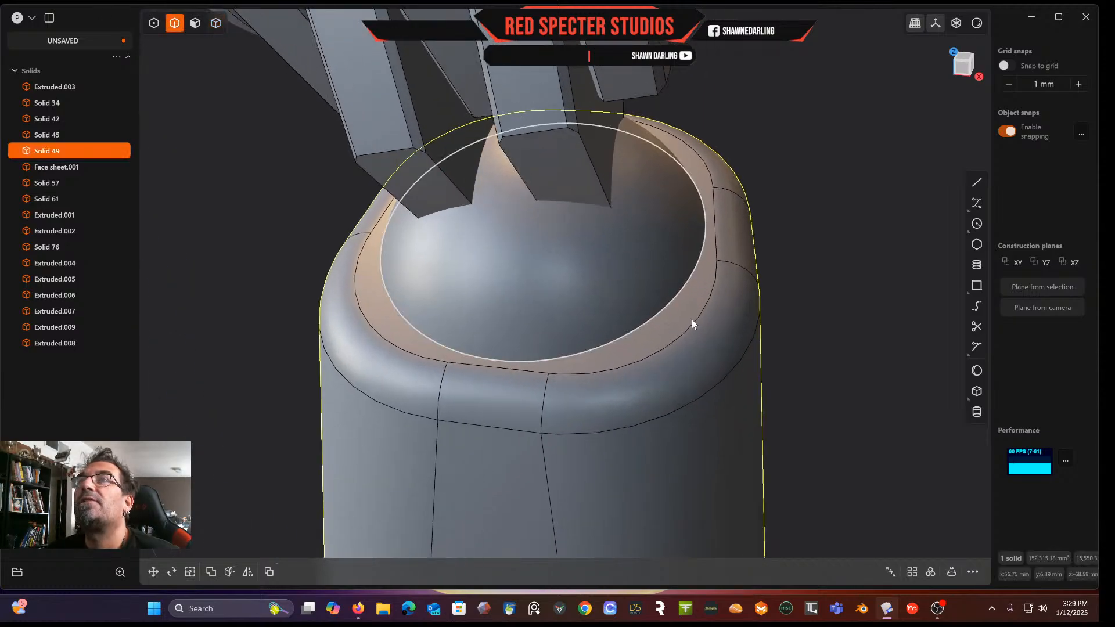
scroll(714, 316, "up", 3)
left_click(619, 325)
key("f")
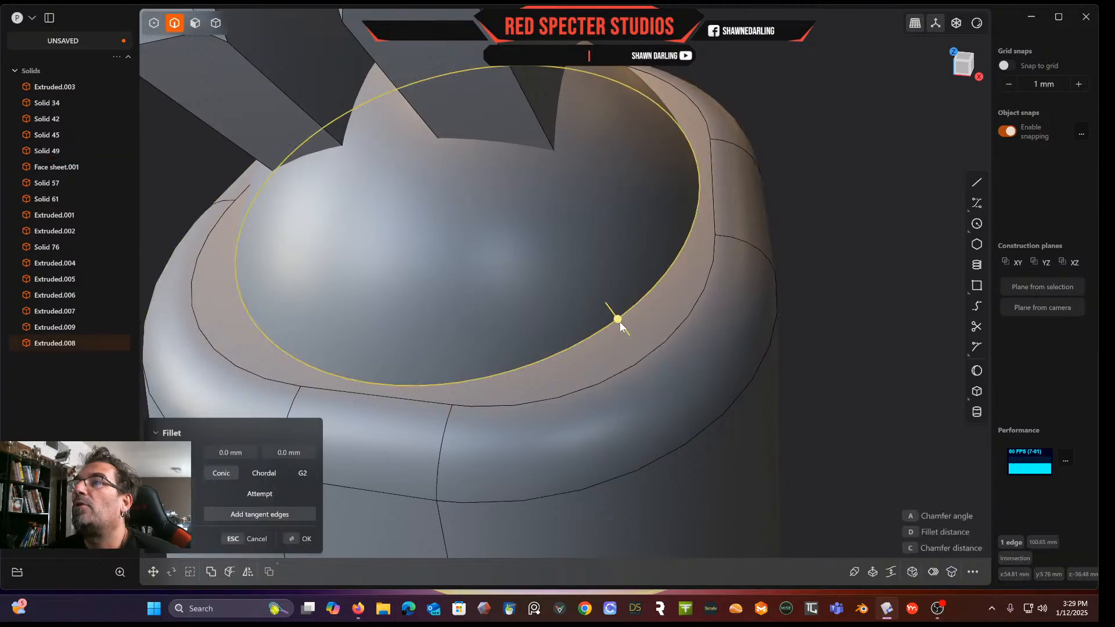
mouse_move(620, 324)
left_mouse_down()
mouse_move(610, 310)
mouse_move(625, 272)
mouse_move(610, 311)
mouse_move(630, 331)
left_mouse_up()
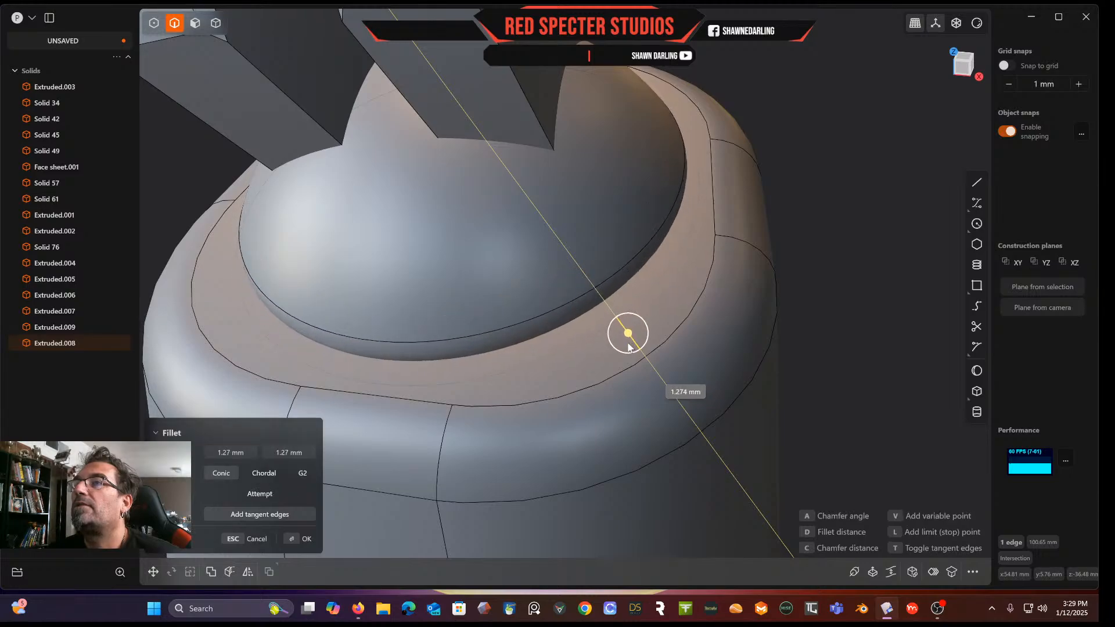
key("Escape")
key("Escape")
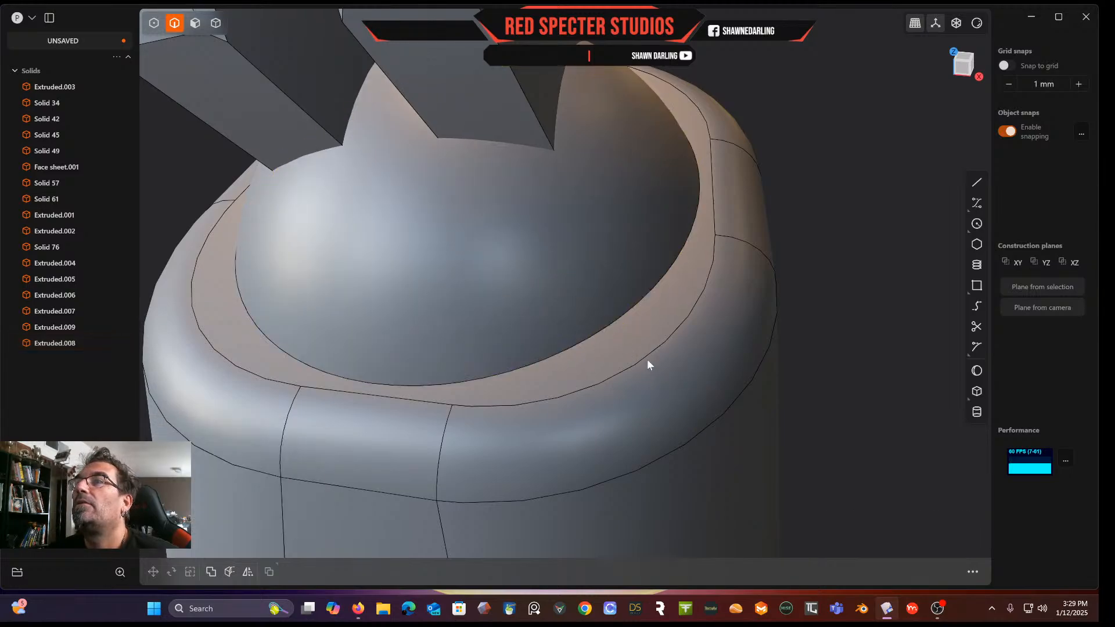
Try to fillet the socket rim edge on the lower body by about -2.63 mm
left_click(216, 23)
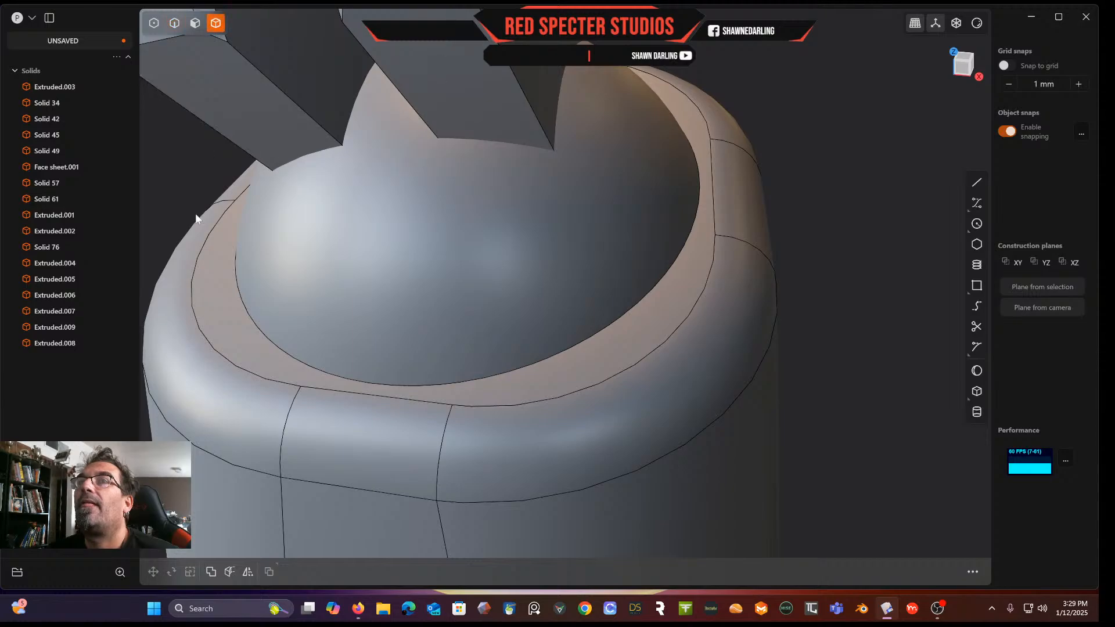
left_click(221, 310)
left_click(174, 23)
left_click(580, 350)
key("f")
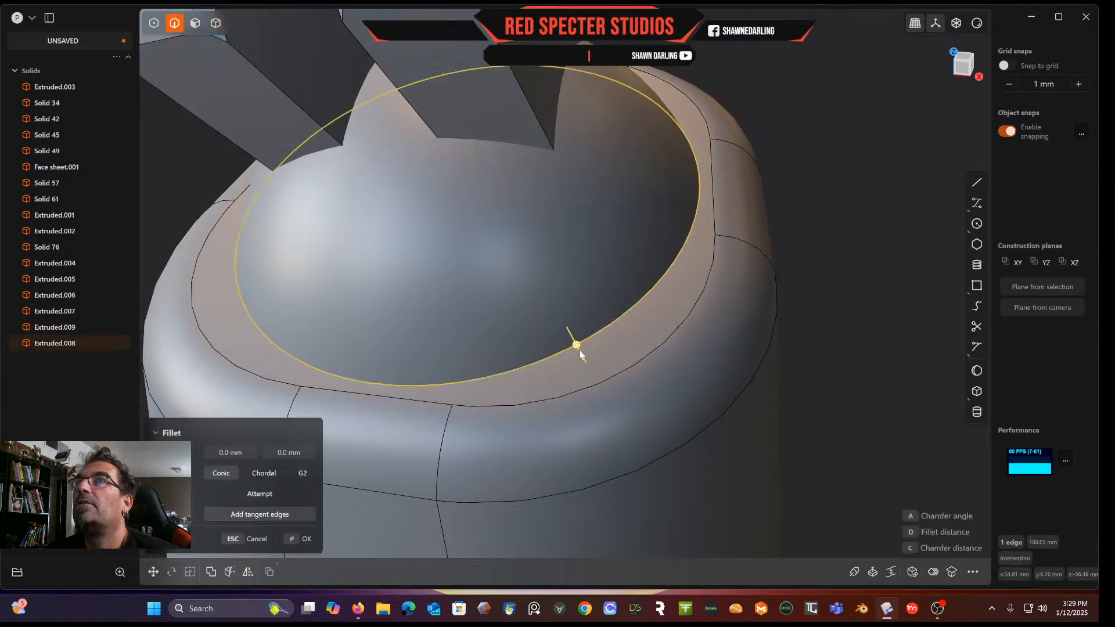
left_click_drag(579, 351, 591, 277)
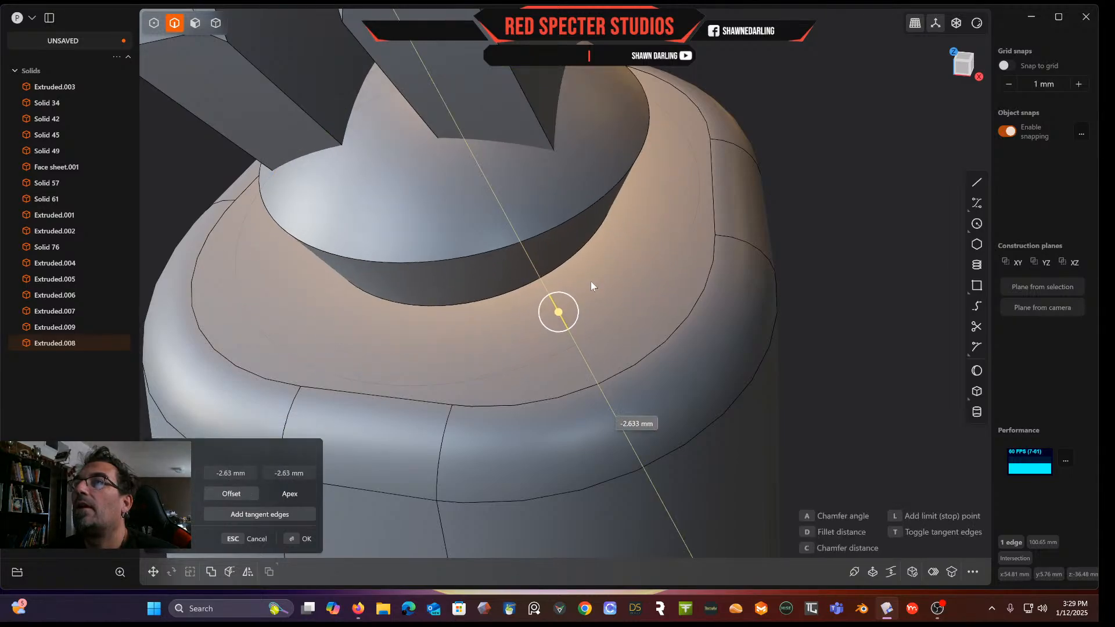
key("Return")
left_click(594, 334)
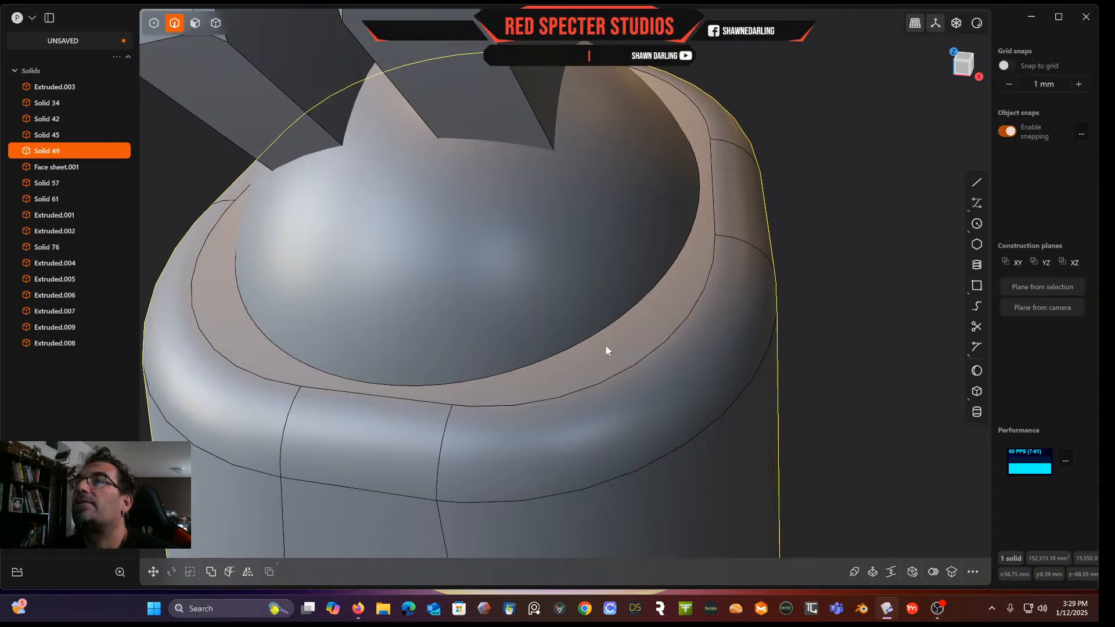
Subtract the ball from the lower body with a Boolean difference, keeping the ball as tool
left_click(626, 350)
scroll(626, 350, "down", 3)
middle_click_drag(626, 350, 750, 266)
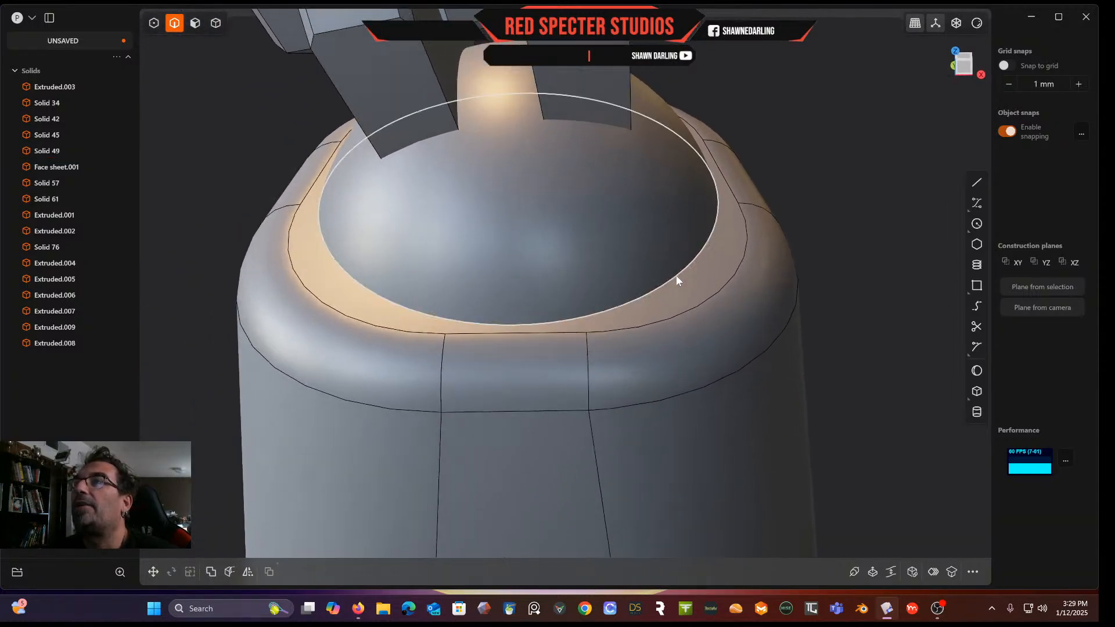
left_click(215, 23)
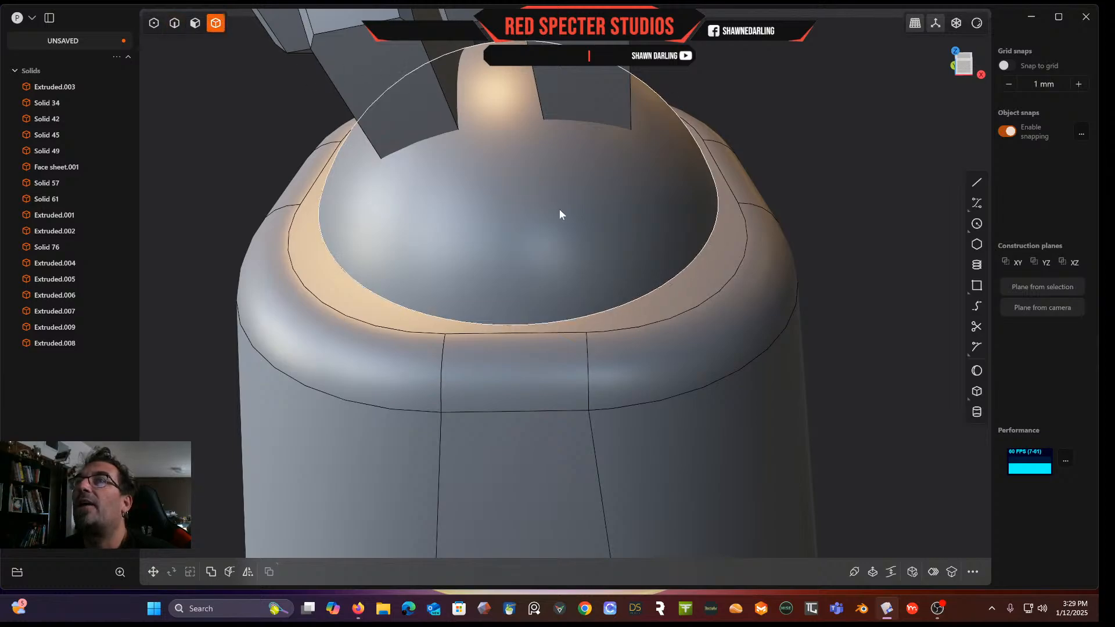
left_click(612, 411)
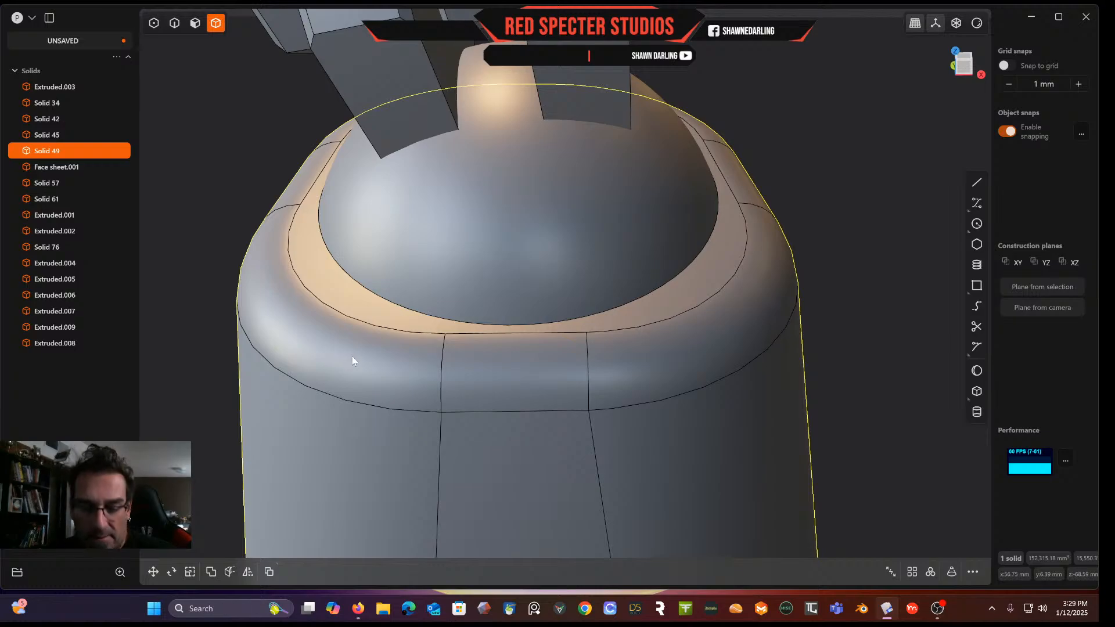
key("q")
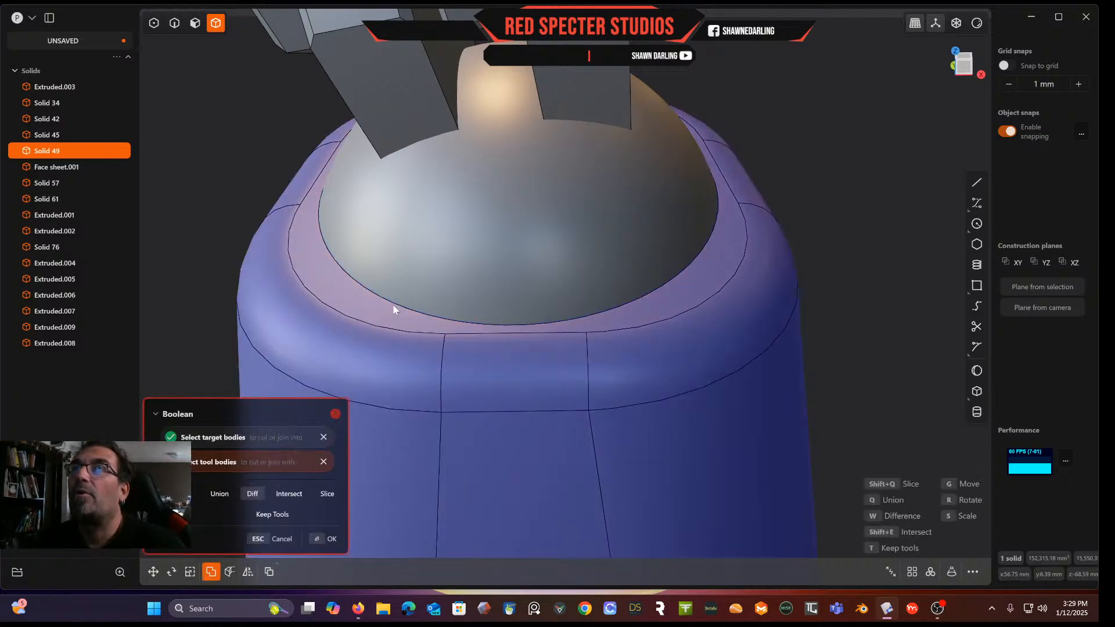
left_click(472, 237)
middle_click_drag(469, 239, 421, 225)
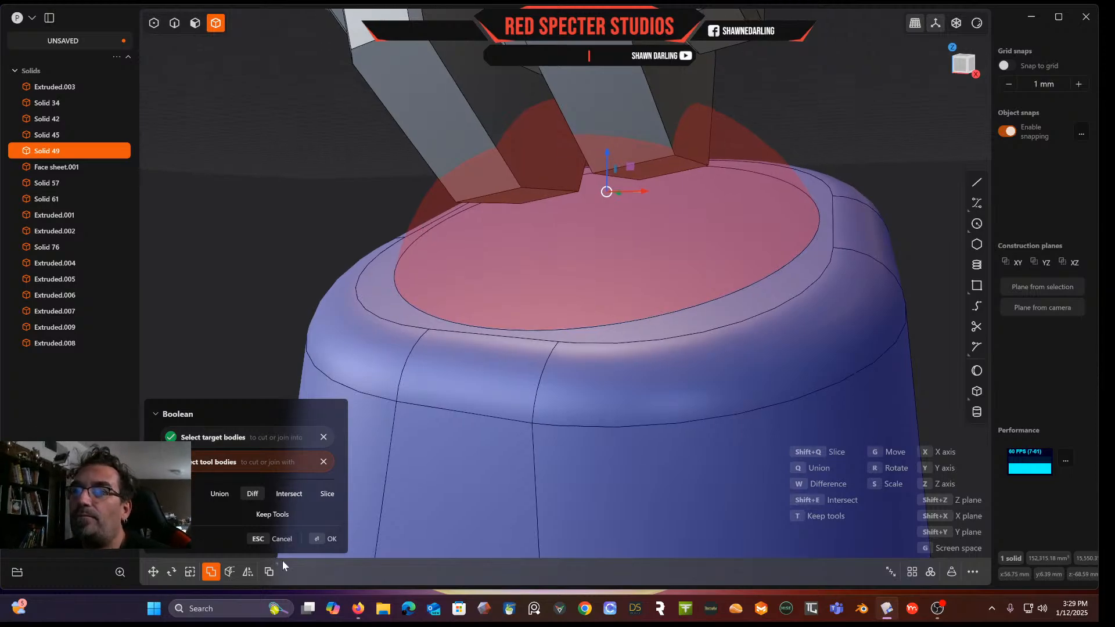
left_click(283, 517)
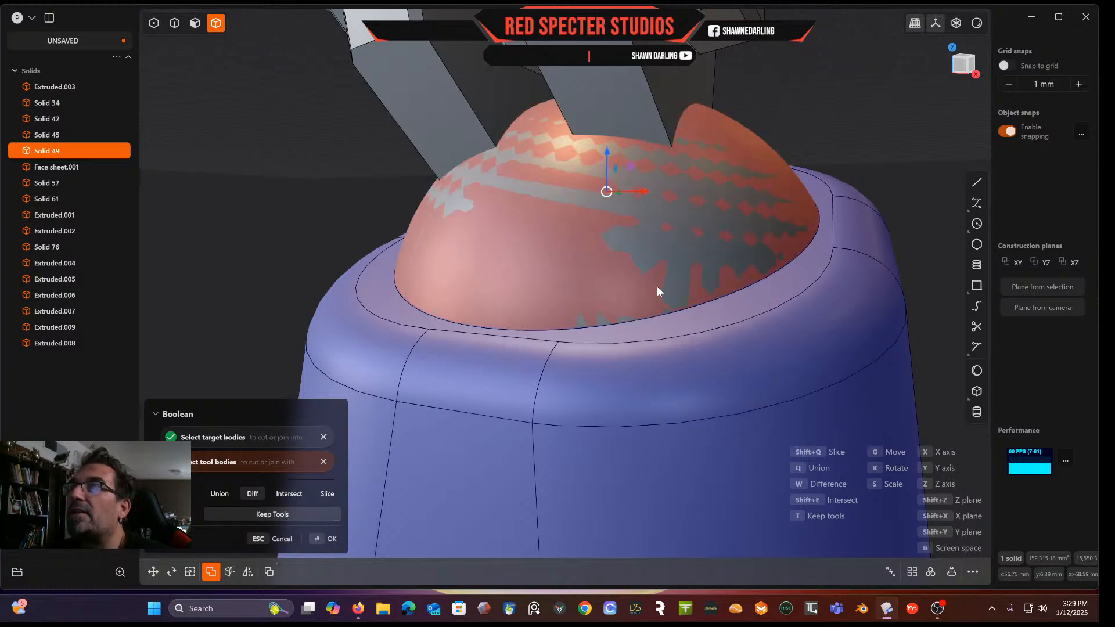
key("Return")
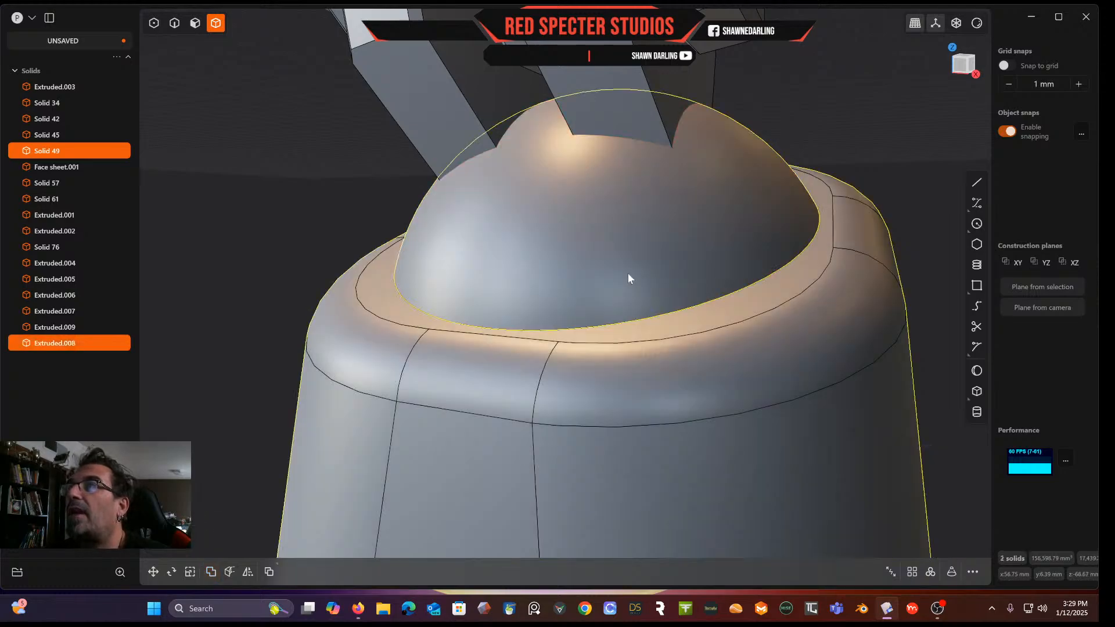
key("Escape")
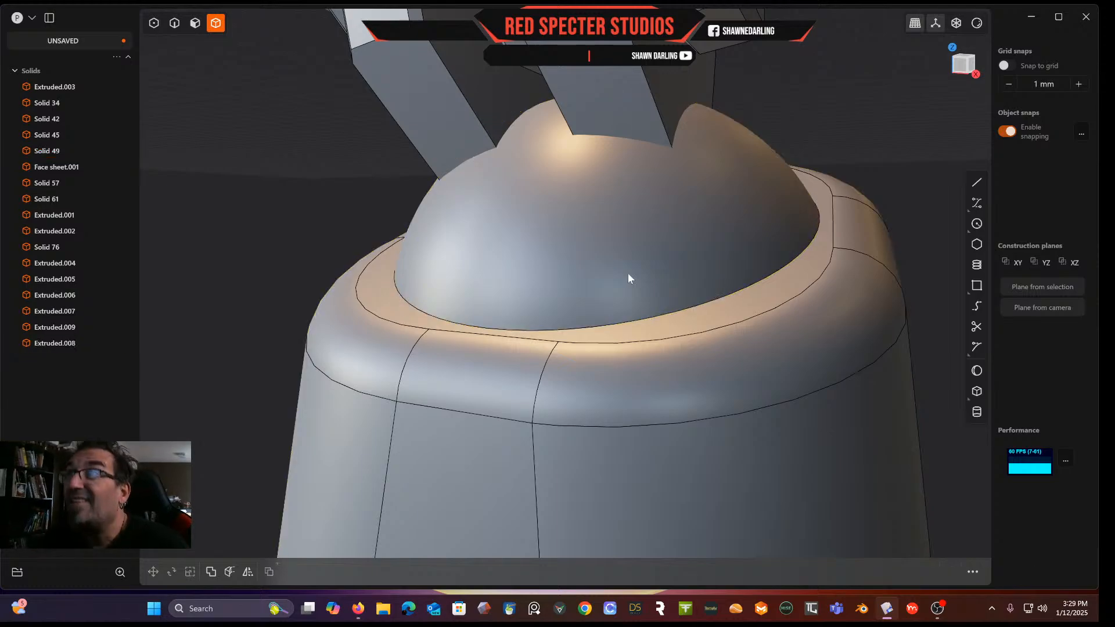
Toggle the visibility of the ball, bars and lower body to inspect the socket
left_click(518, 215)
key("h")
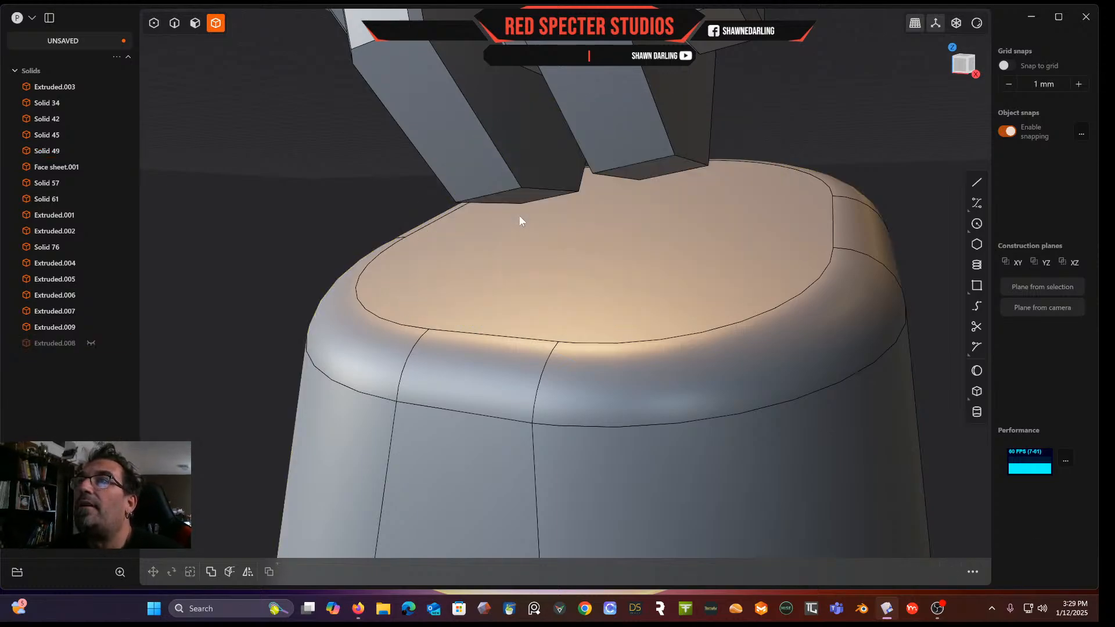
left_click(89, 344)
left_click(89, 343)
left_click(65, 329)
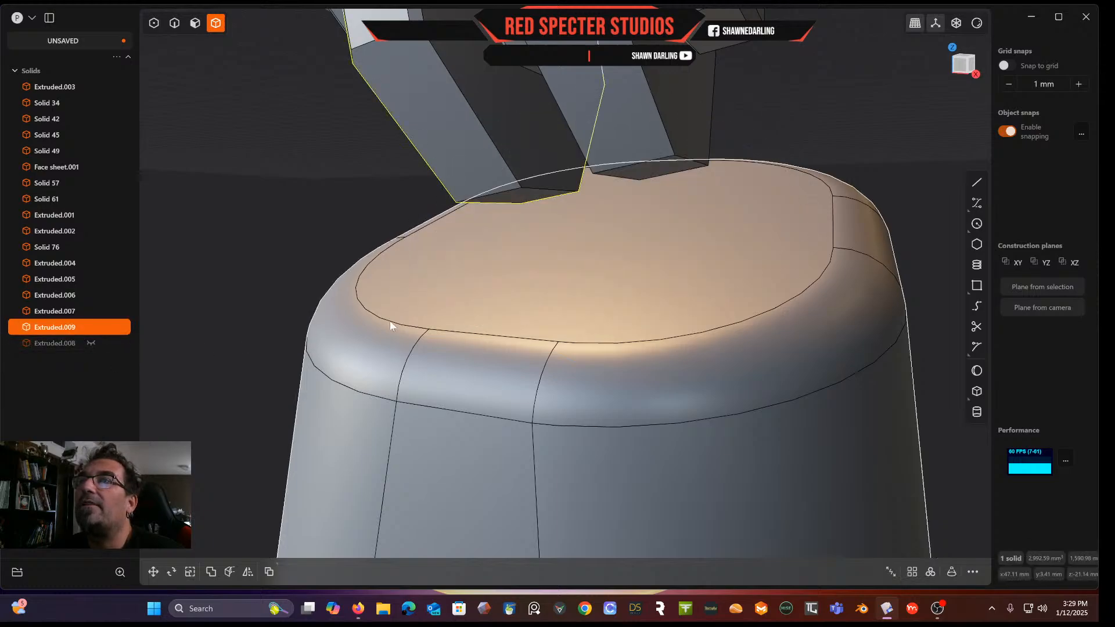
left_click(492, 278)
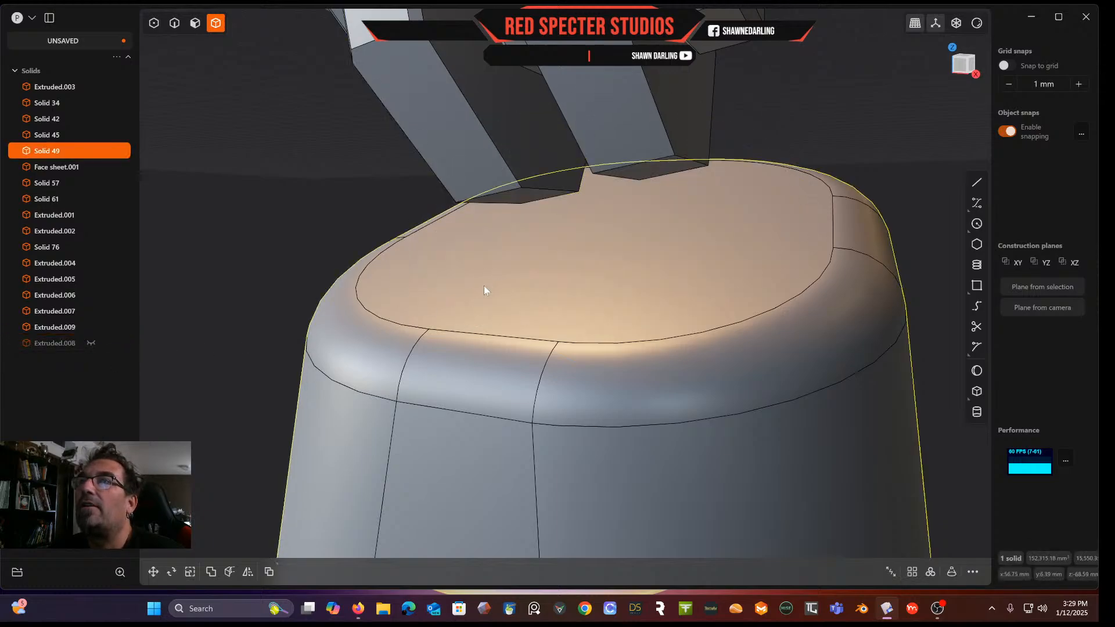
left_click(91, 151)
left_click(91, 152)
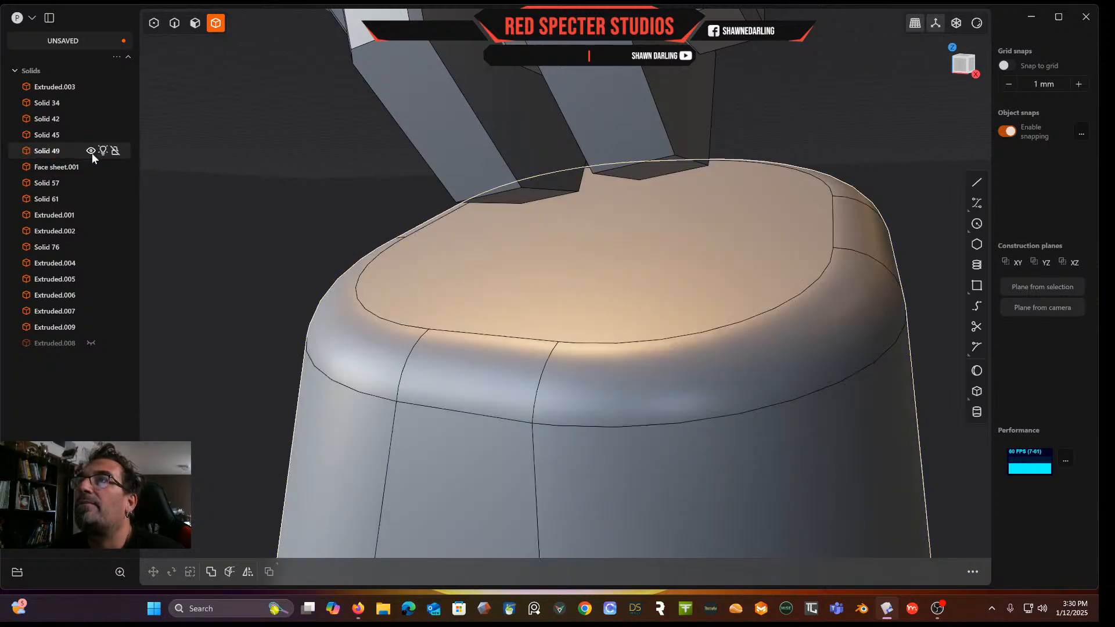
middle_click_drag(336, 308, 426, 341)
left_click(91, 344)
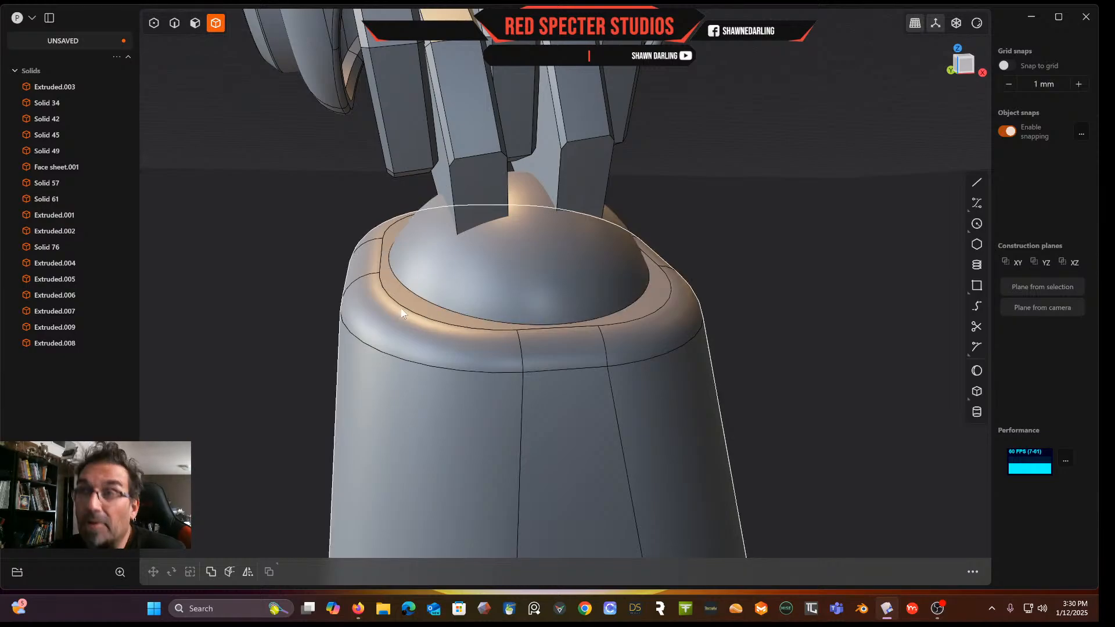
key("h")
left_click(455, 304)
key("h")
Undo the last nine operations on the ball and lower body
key("ctrl+z")
key("ctrl+z")
key("ctrl+z")
key("ctrl+z")
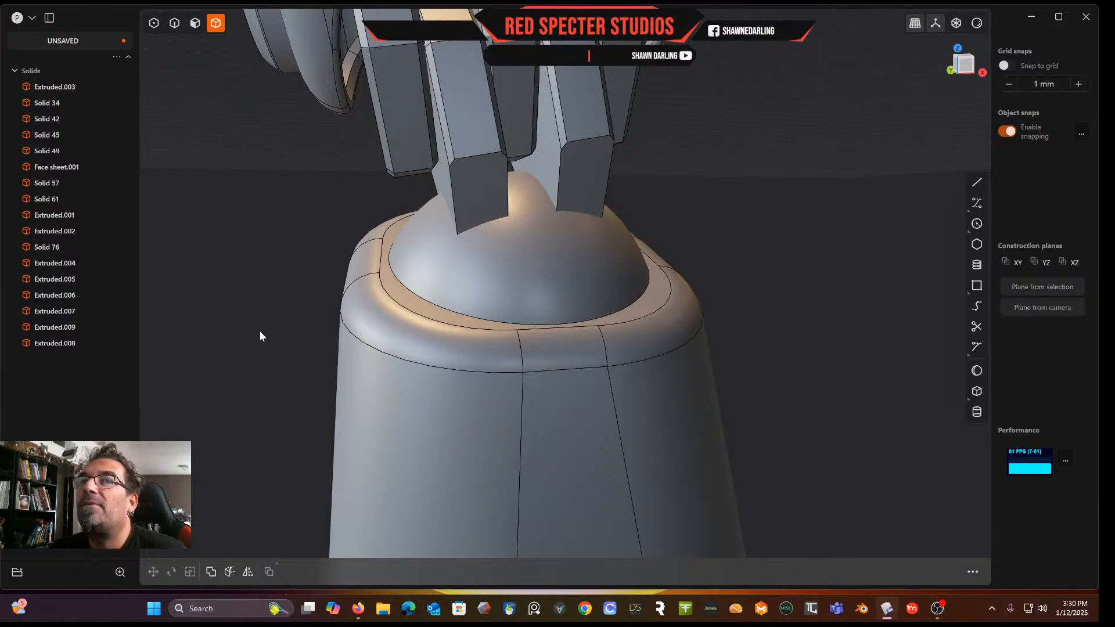
key("ctrl+z")
key("ctrl+z")
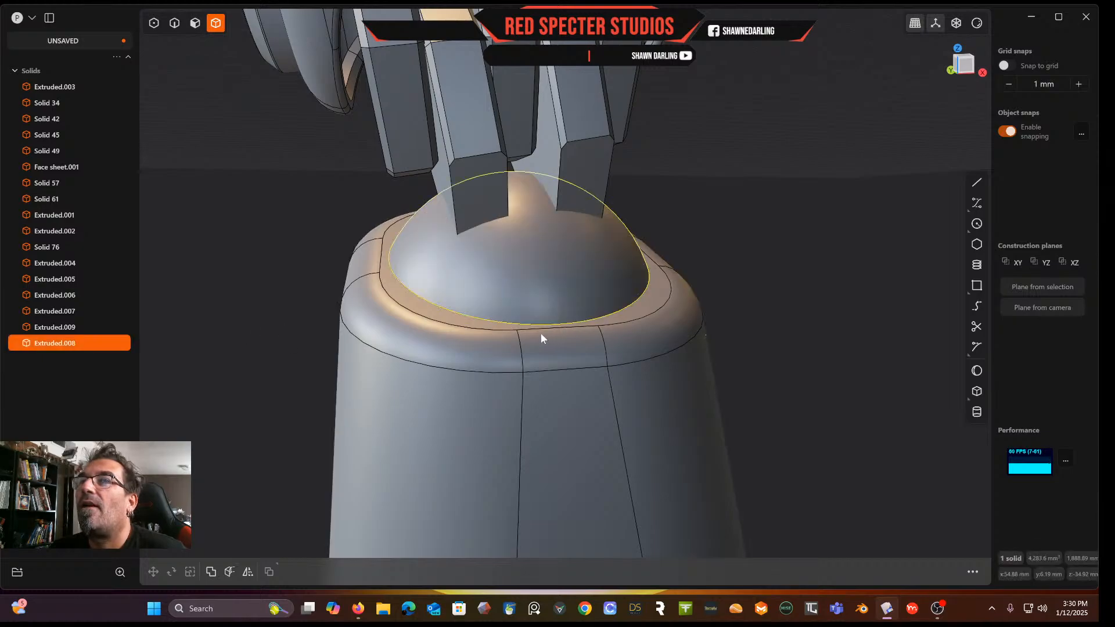
key("ctrl+z")
key("ctrl+z")
key("ctrl+z")
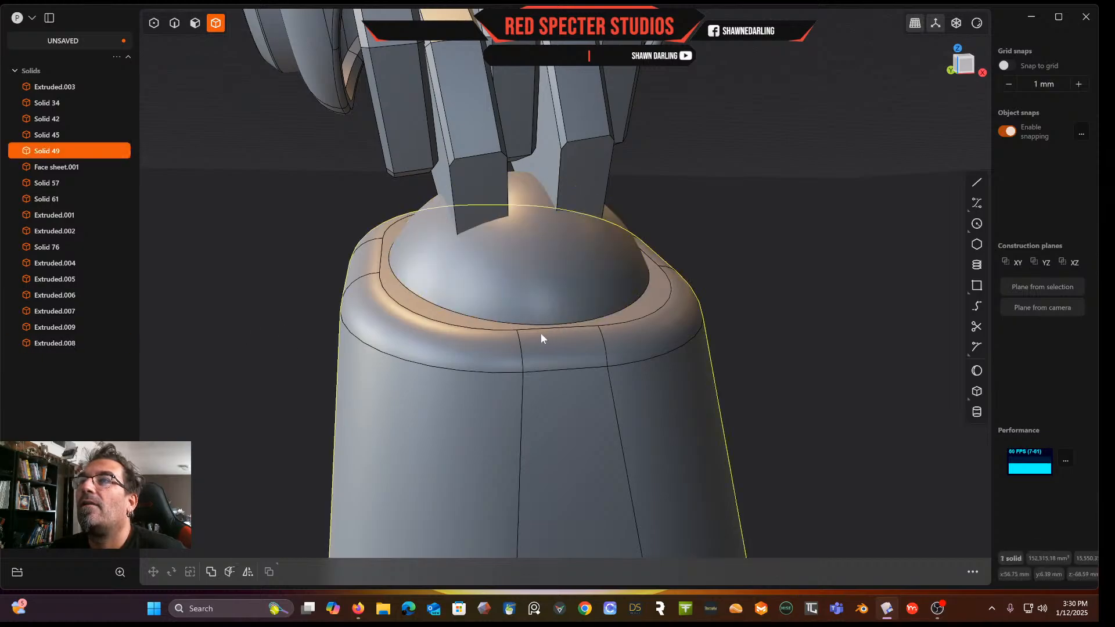
key("ctrl+z")
Hide the lower body and delete the ball
left_click(388, 389)
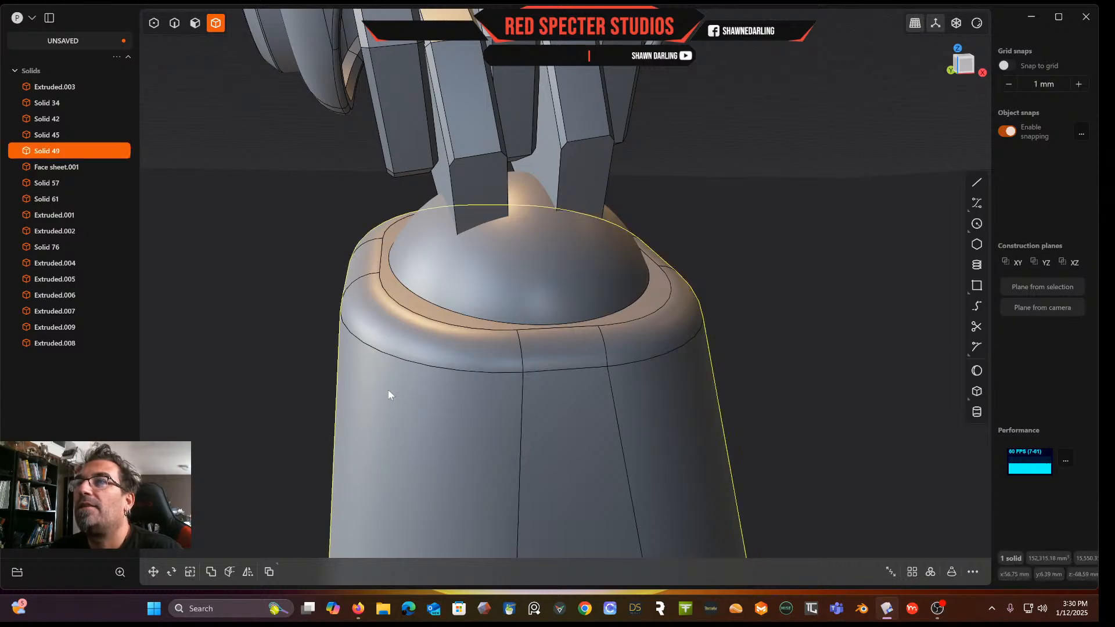
key("h")
middle_click_drag(472, 392, 463, 418)
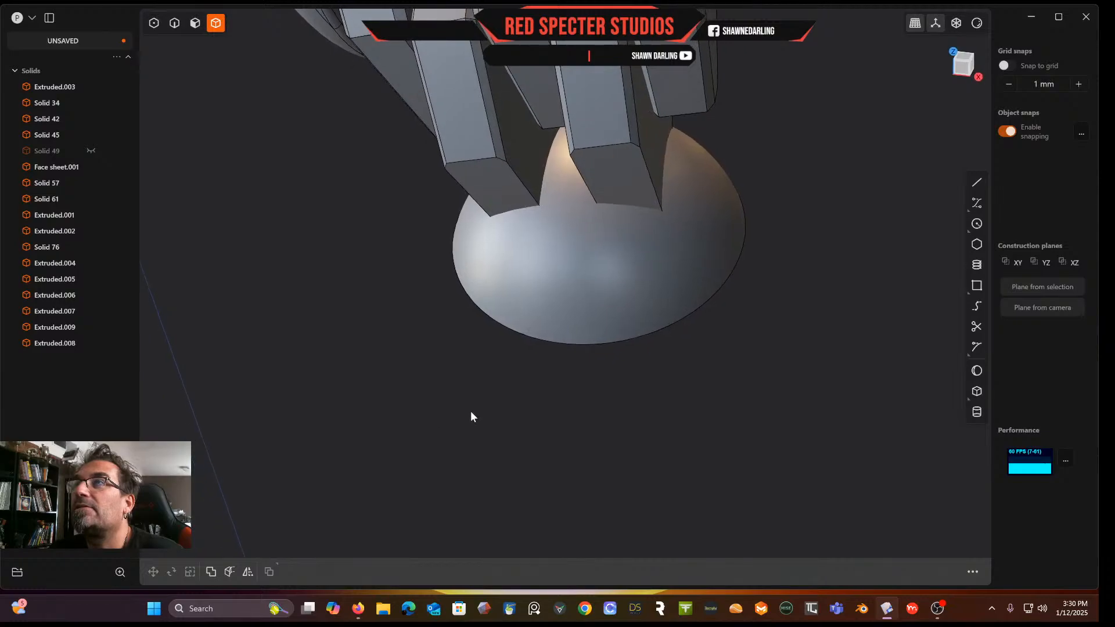
middle_click_drag(808, 317, 757, 323)
left_click(692, 263)
key("Delete")
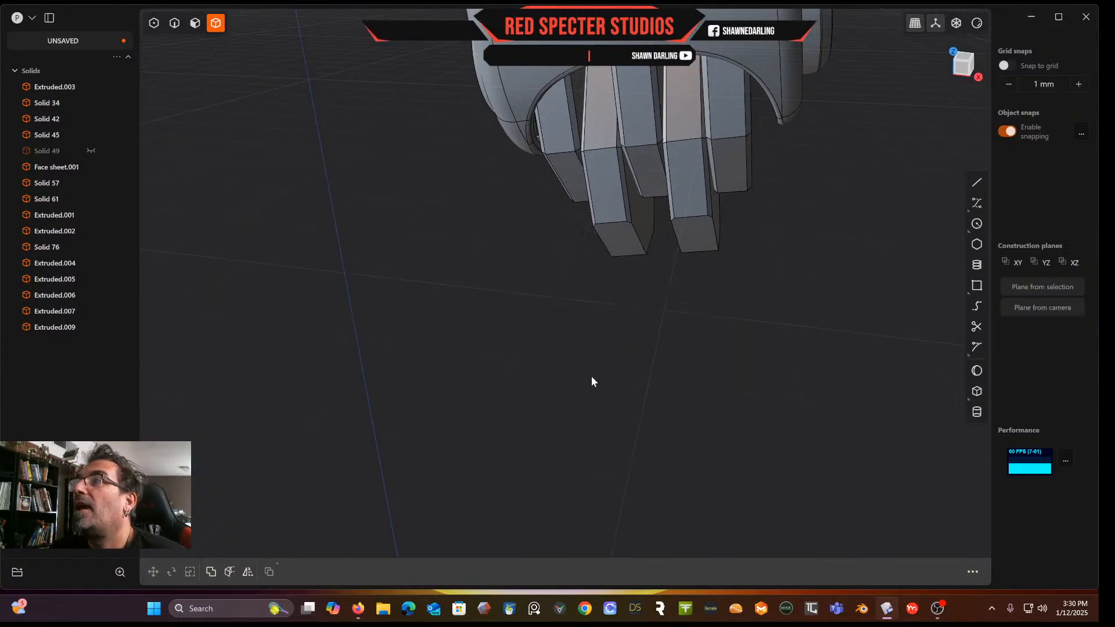
Show the lower body again and draw a circle about 11.4 mm in radius centred on its top face
left_click(91, 151)
middle_click_drag(464, 371, 481, 318)
middle_click_drag(612, 369, 771, 265)
left_click(964, 65)
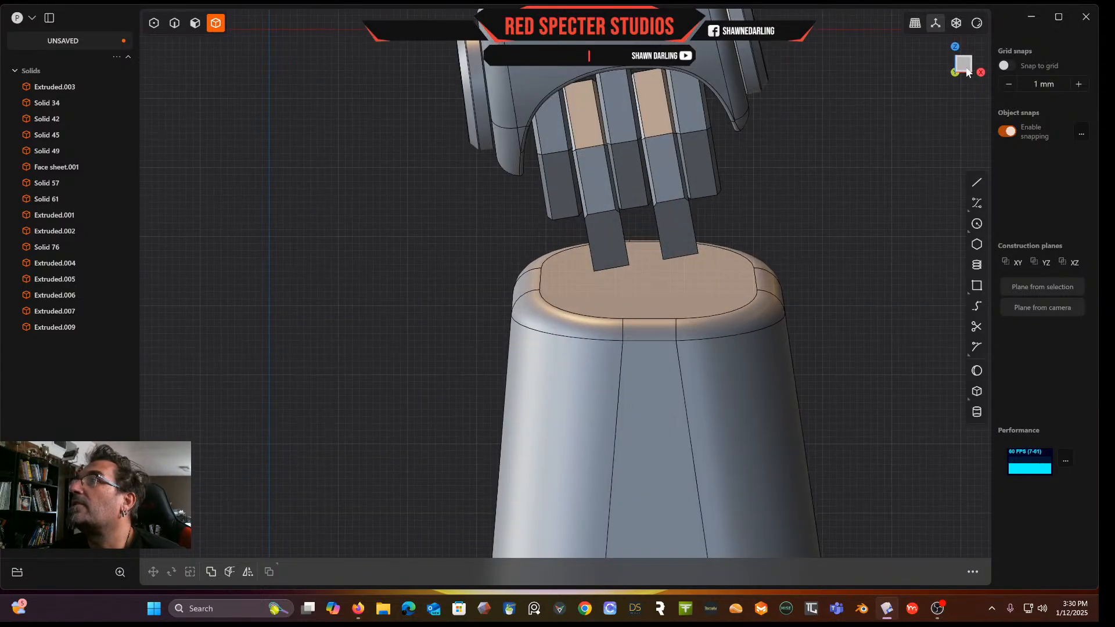
left_click(976, 224)
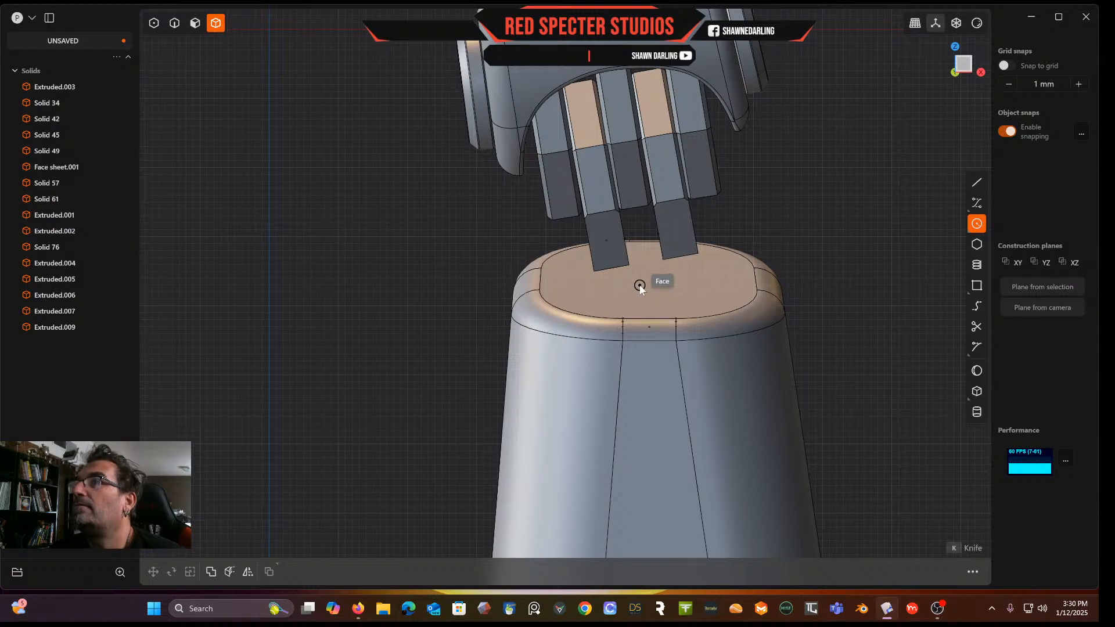
left_click(643, 285)
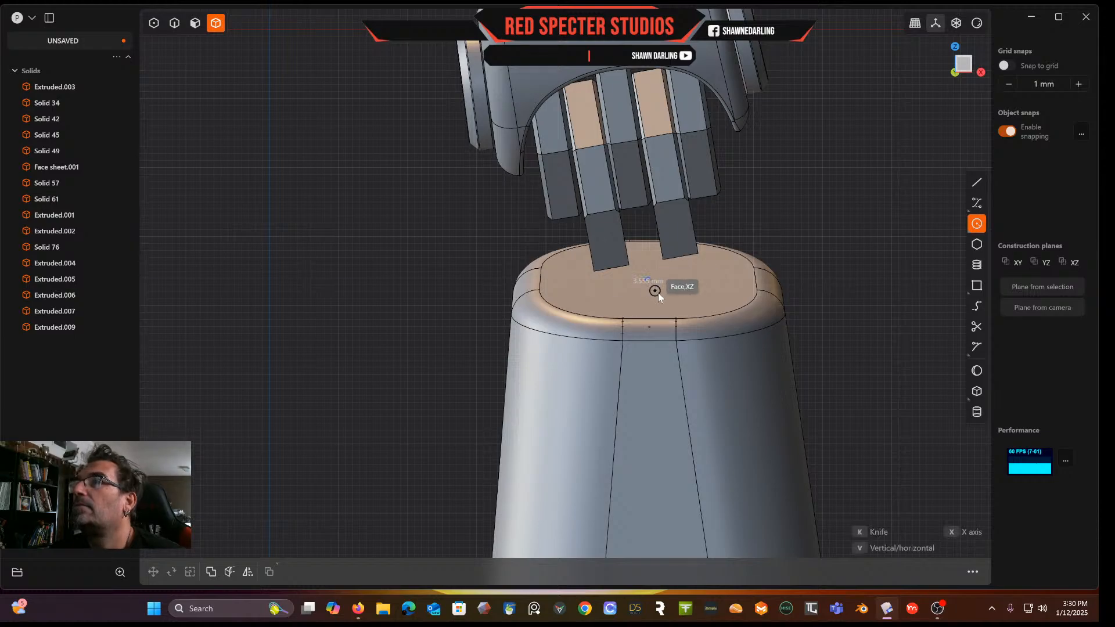
left_click(710, 328)
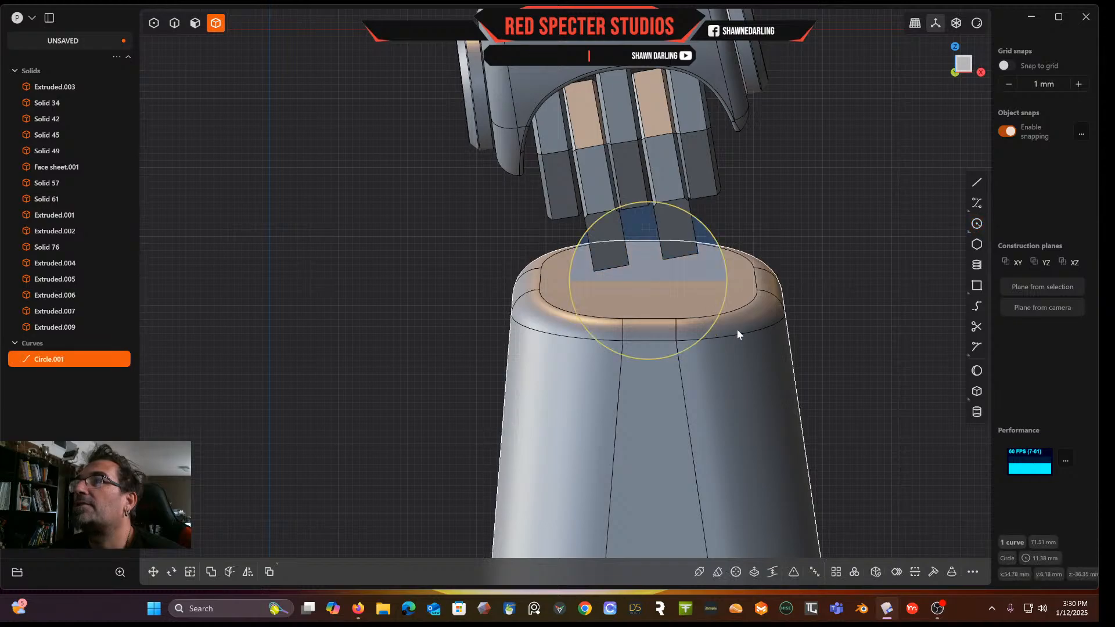
left_click(977, 375)
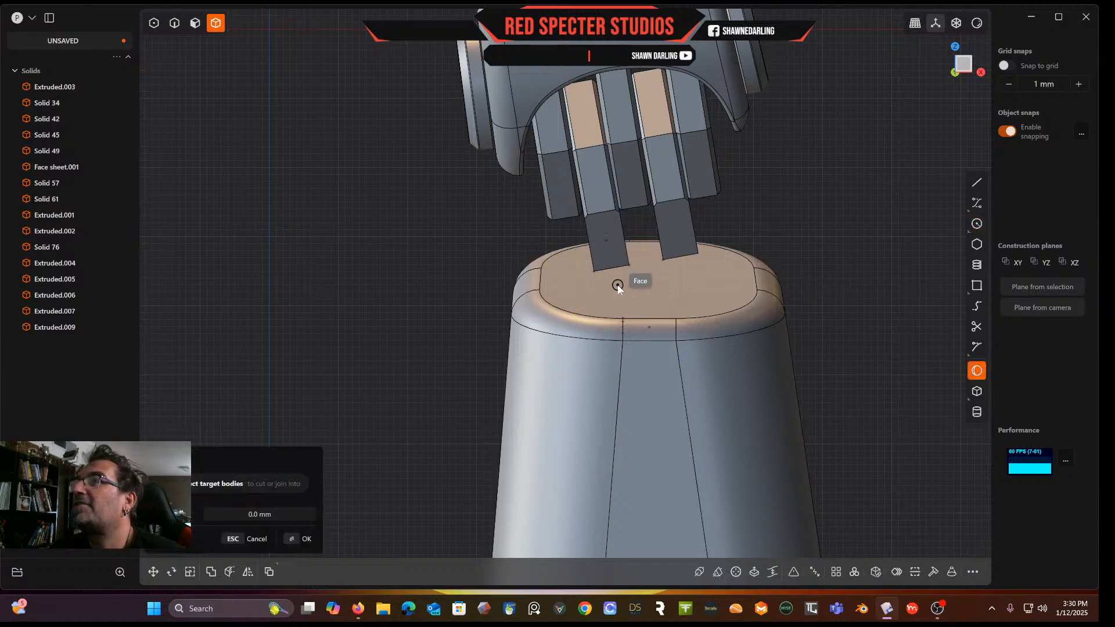
left_click(649, 282)
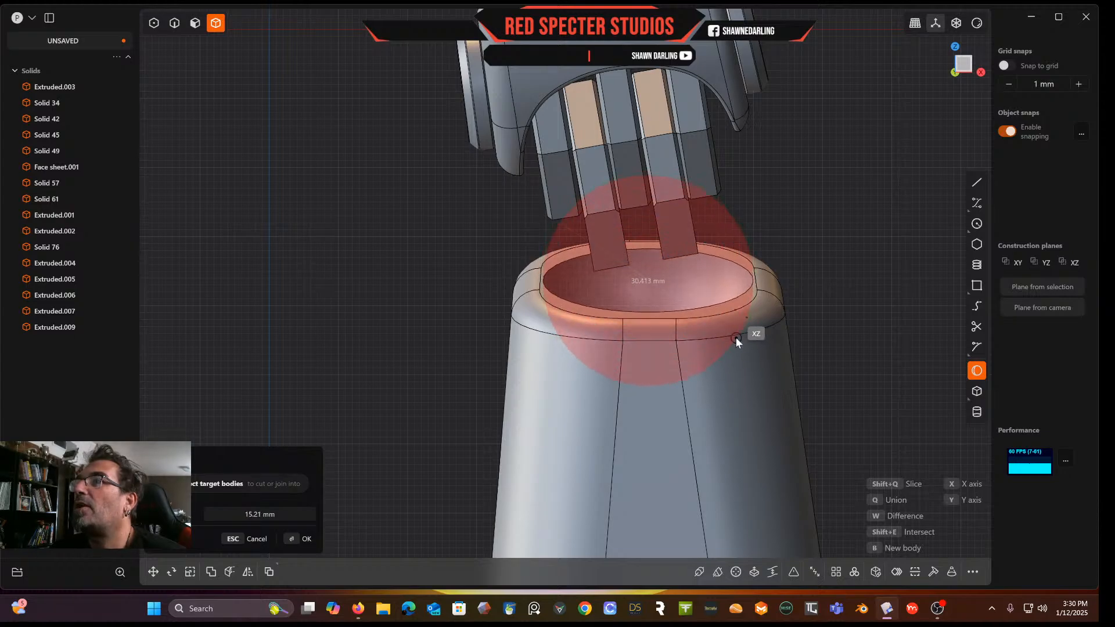
left_click(737, 336)
middle_click_drag(749, 315, 720, 303)
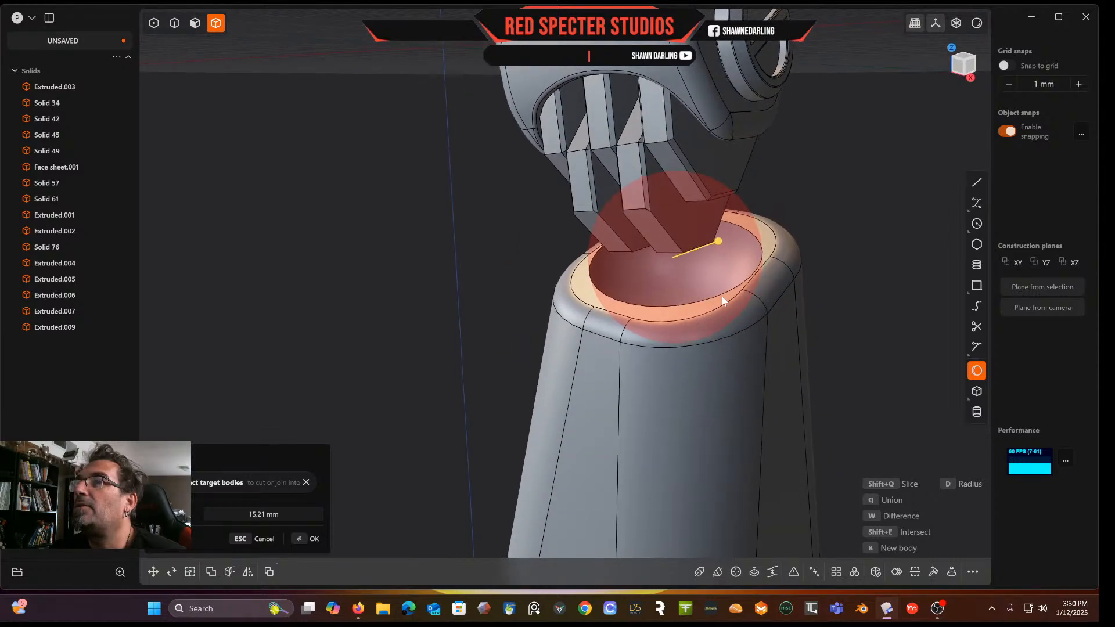
scroll(729, 299, "up", 4)
key("Escape")
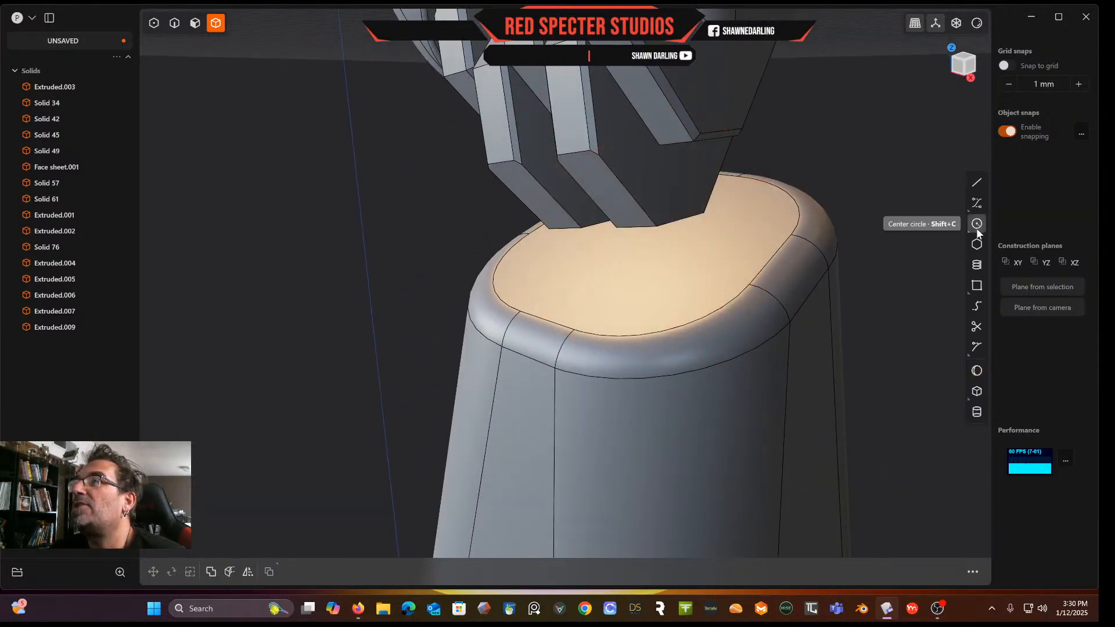
Create a sphere about 15 mm in radius centred on the lower body's top face
left_click(977, 370)
left_click(647, 240)
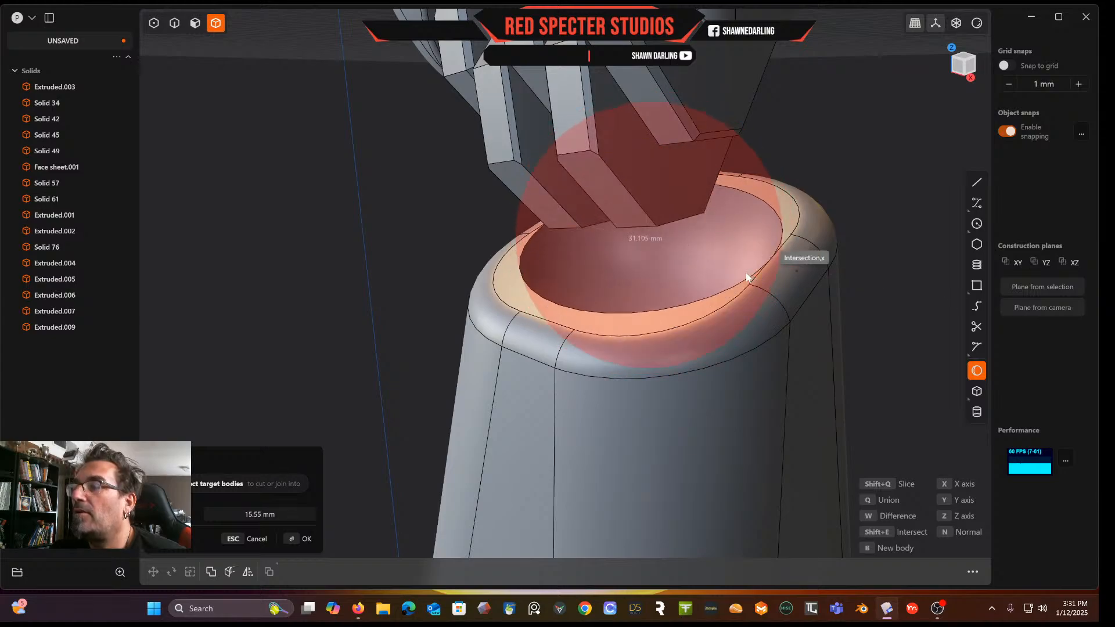
key("q")
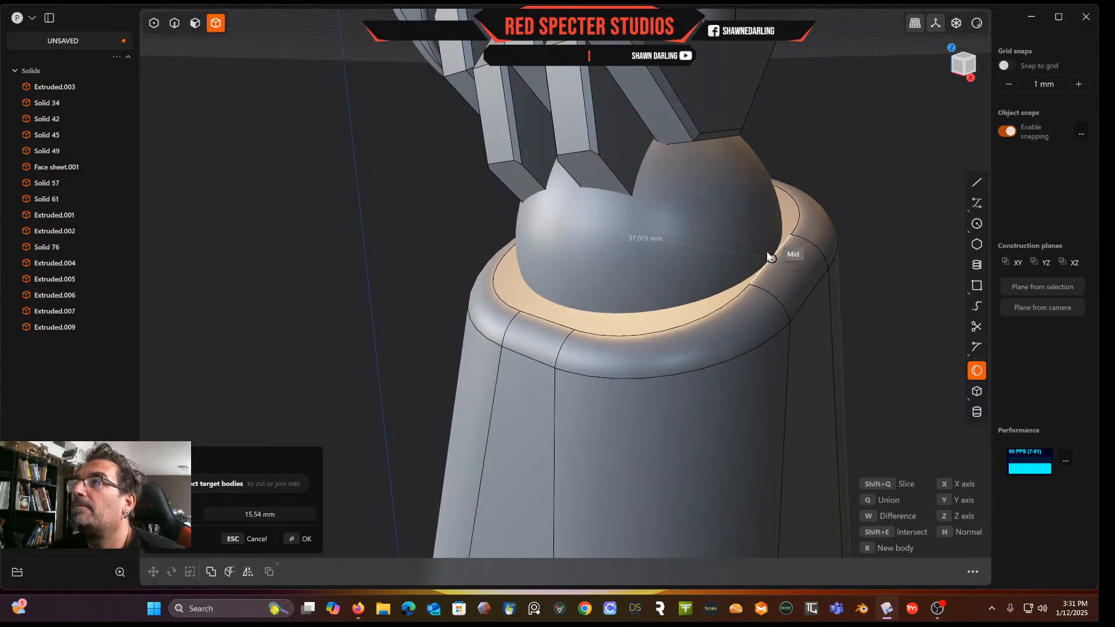
left_click(764, 256)
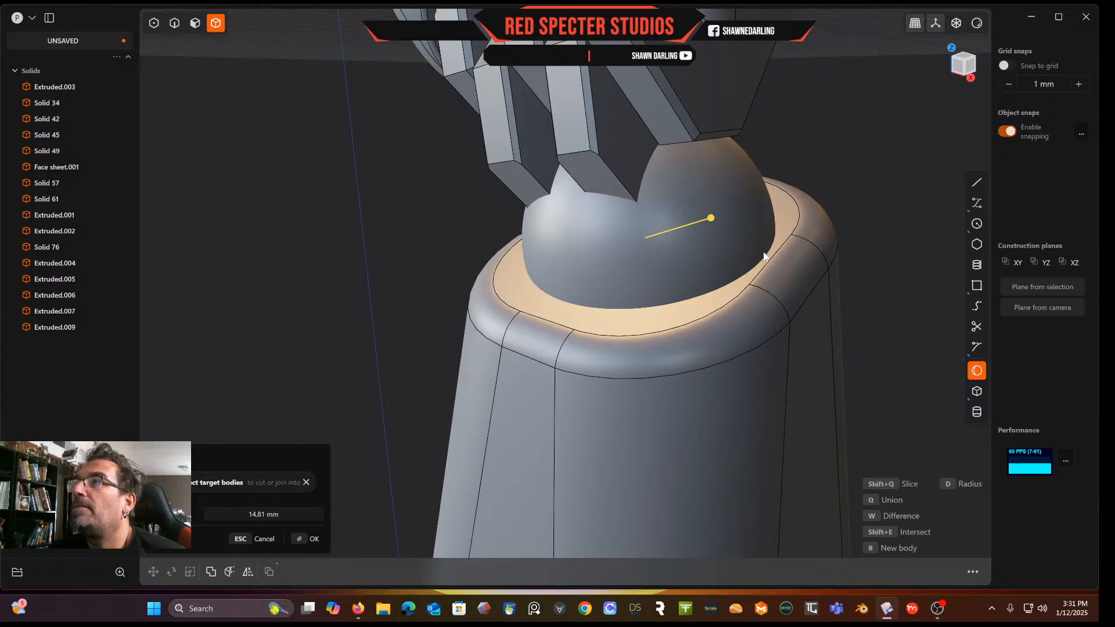
middle_click_drag(763, 257, 827, 221)
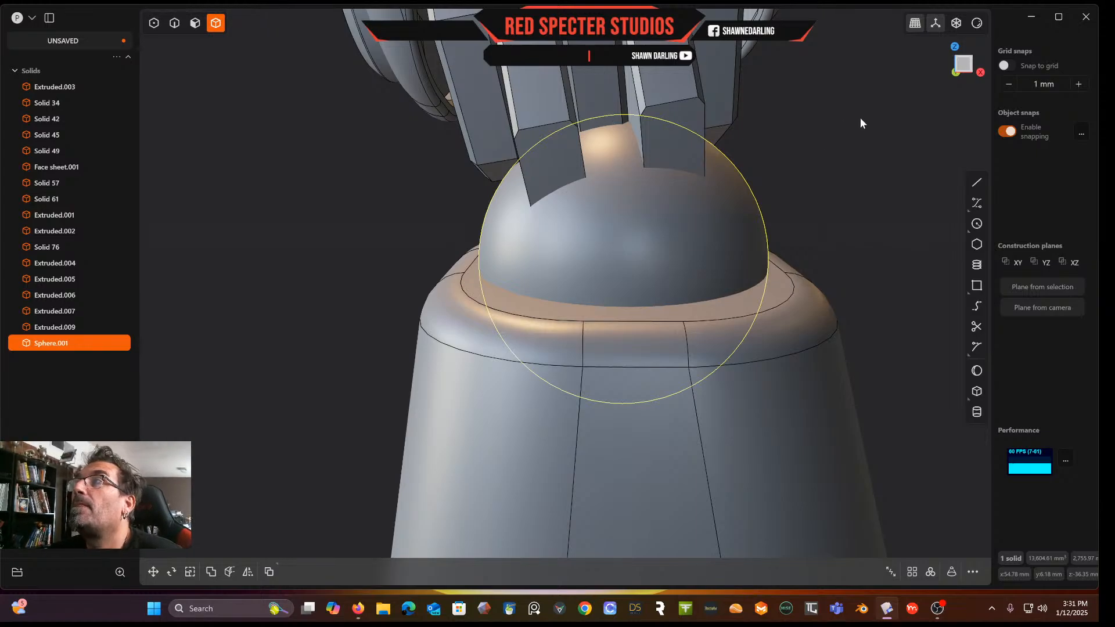
Move the sphere about 1.5 mm along Y and 4.8 mm down along Z into the lower body's top
left_click(966, 66)
key("g")
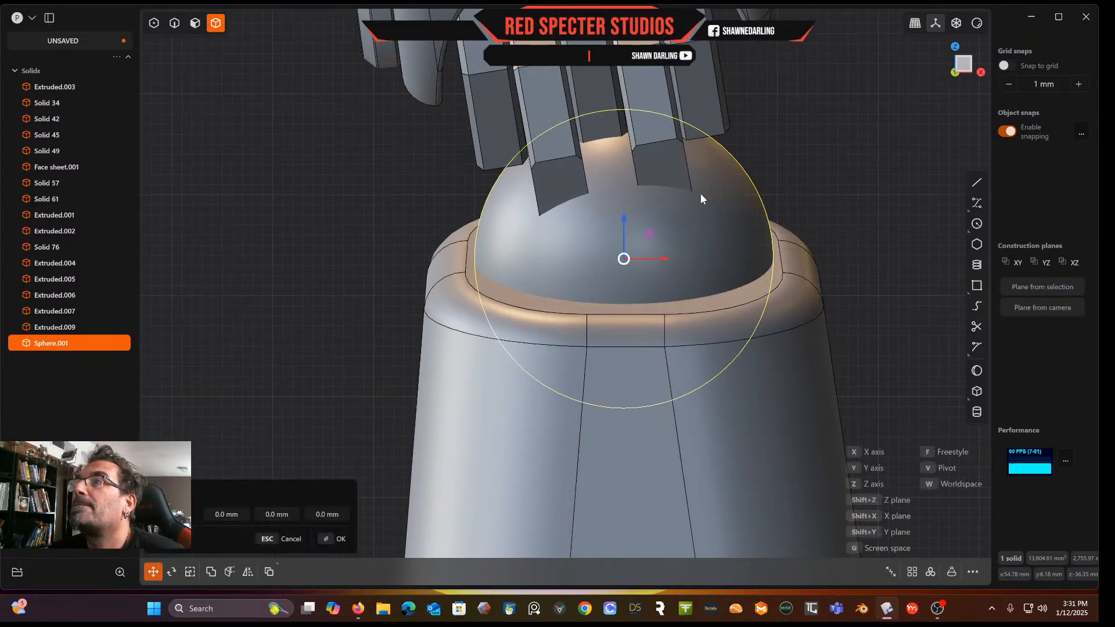
key("z")
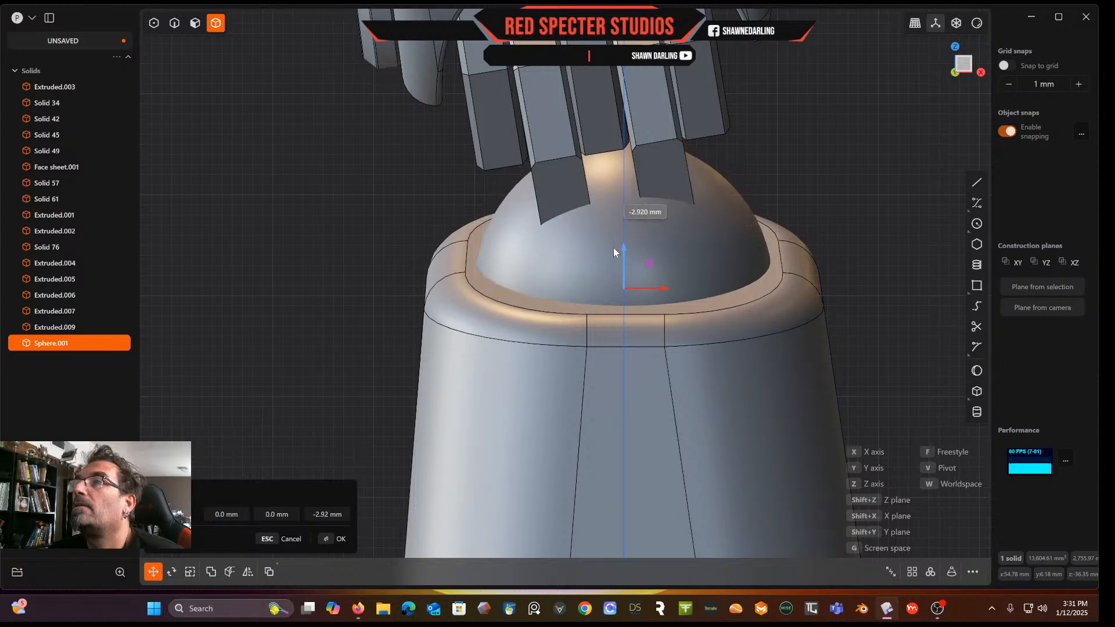
middle_click_drag(626, 253, 465, 248)
left_click_drag(660, 331, 647, 289)
middle_click_drag(646, 271, 814, 226)
left_click_drag(532, 311, 533, 333)
middle_click_drag(533, 332, 647, 266)
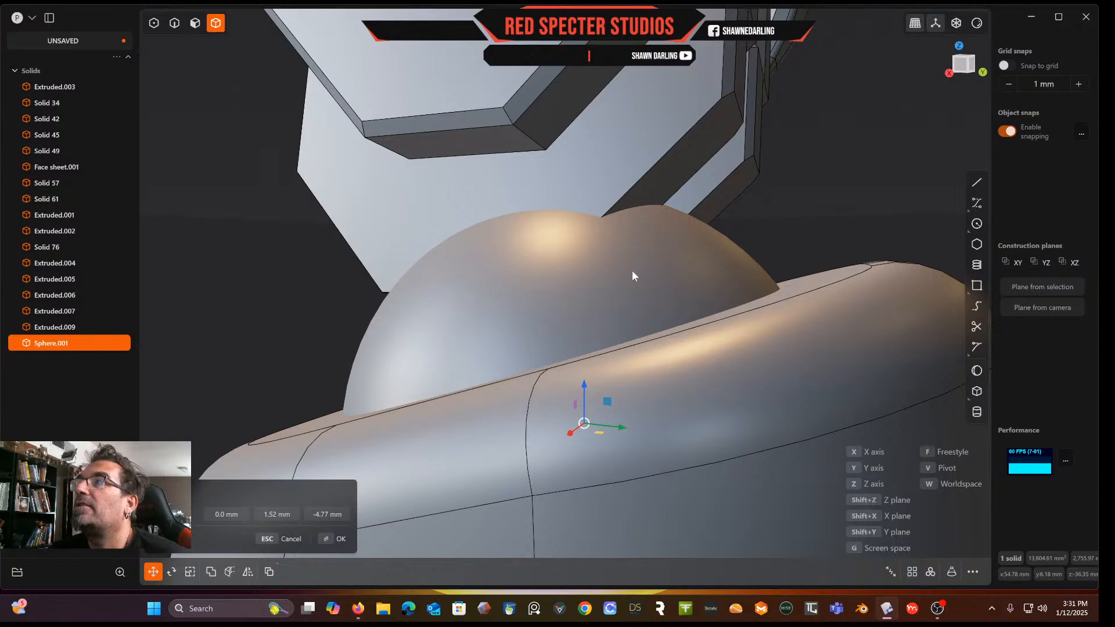
middle_click_drag(860, 166, 1092, 165)
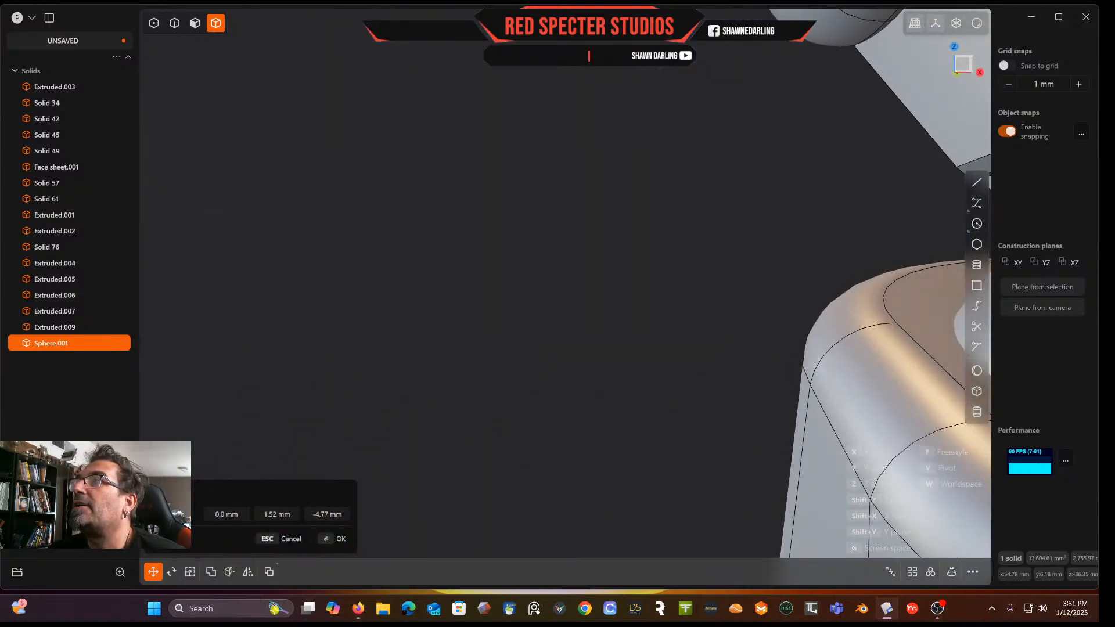
middle_click_drag(961, 69, 613, 206)
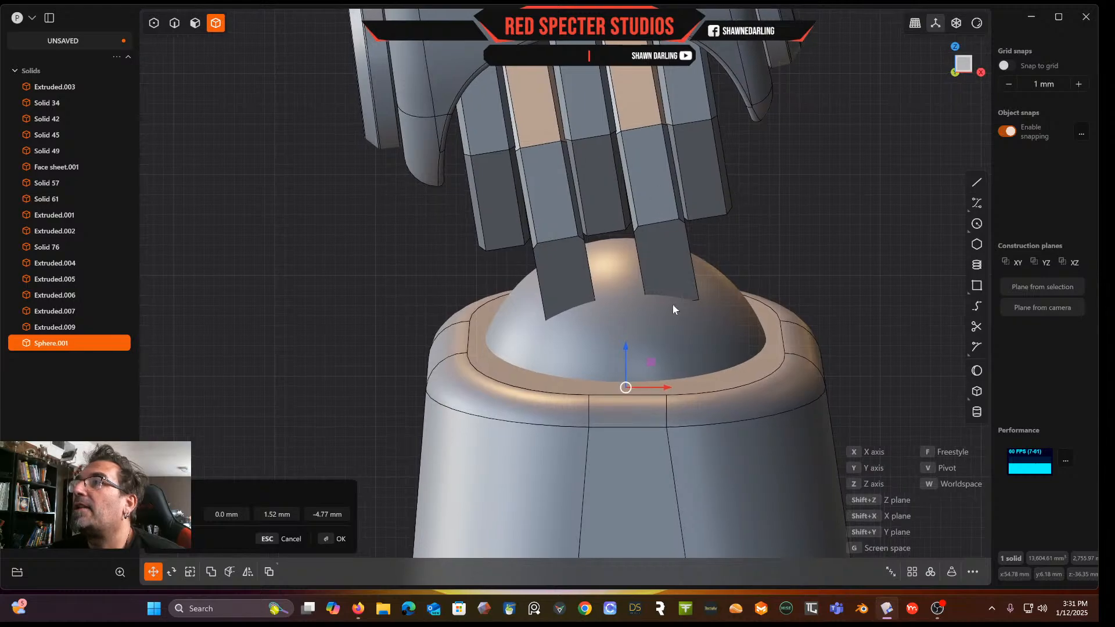
middle_click_drag(894, 116, 700, 224)
key("Return")
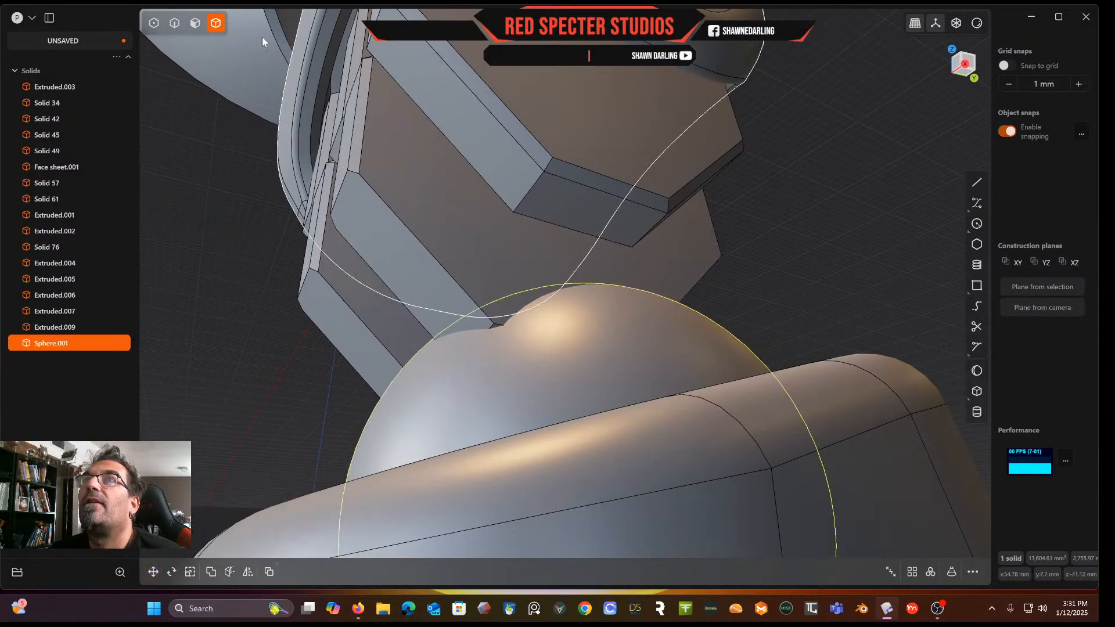
left_click(195, 25)
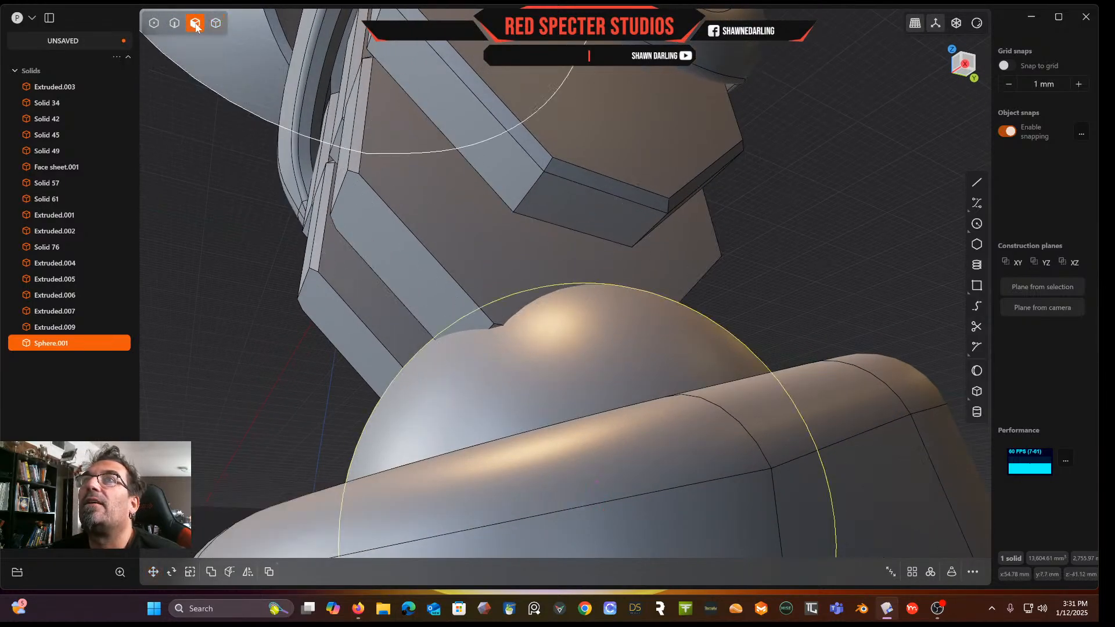
left_click_drag(497, 330, 500, 367)
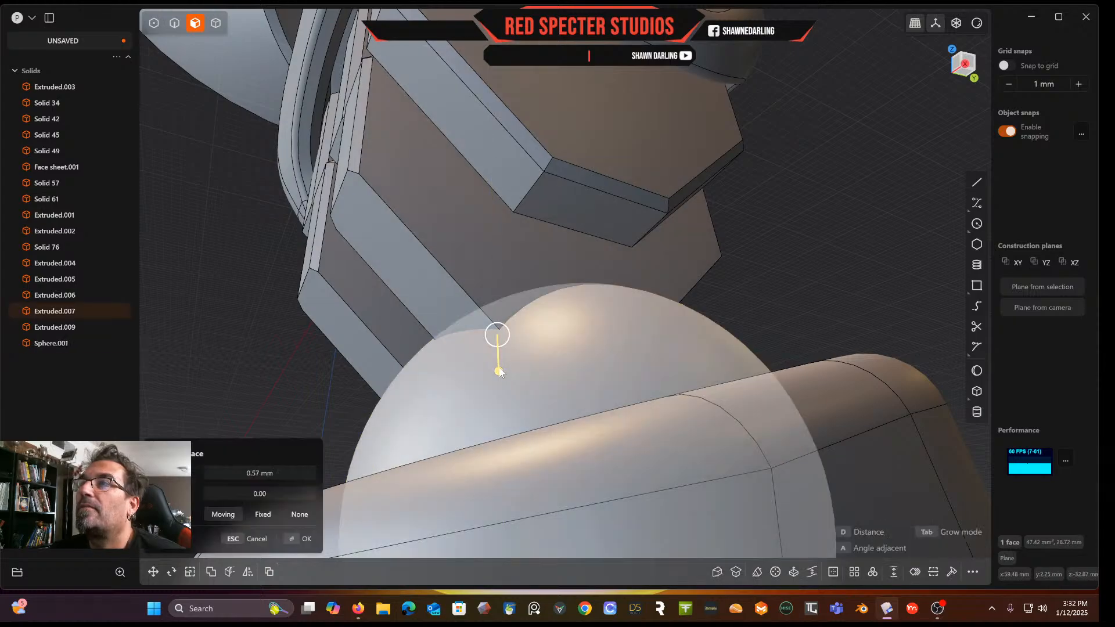
right_click(796, 274)
right_click_drag(795, 274, 771, 360)
scroll(759, 316, "down", 8)
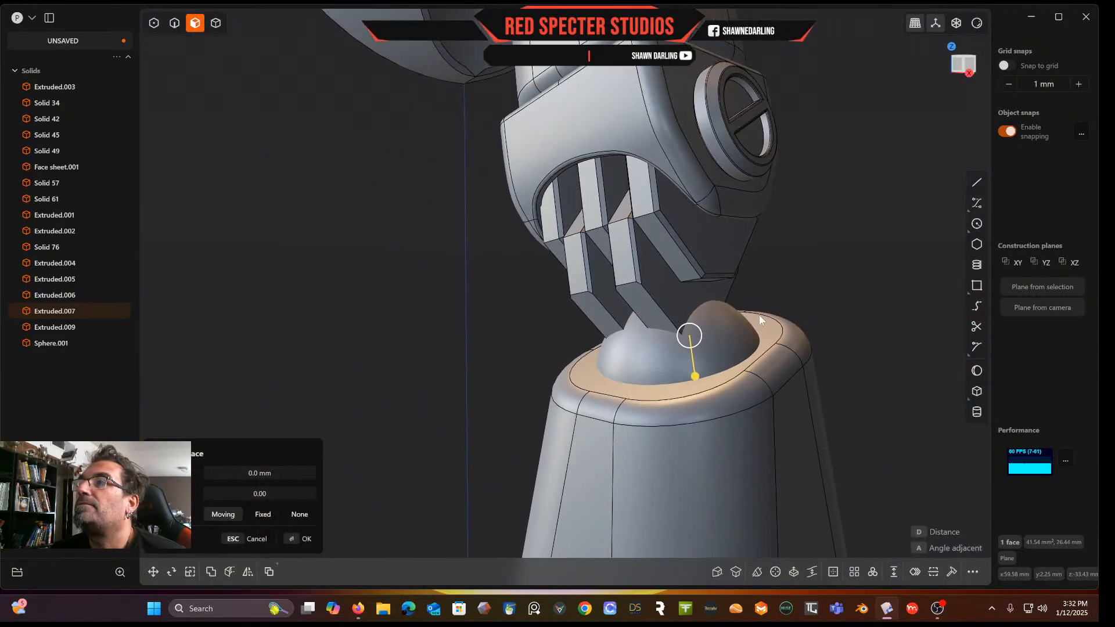
right_click_drag(759, 316, 797, 314)
key("Escape")
right_click_drag(843, 264, 681, 170)
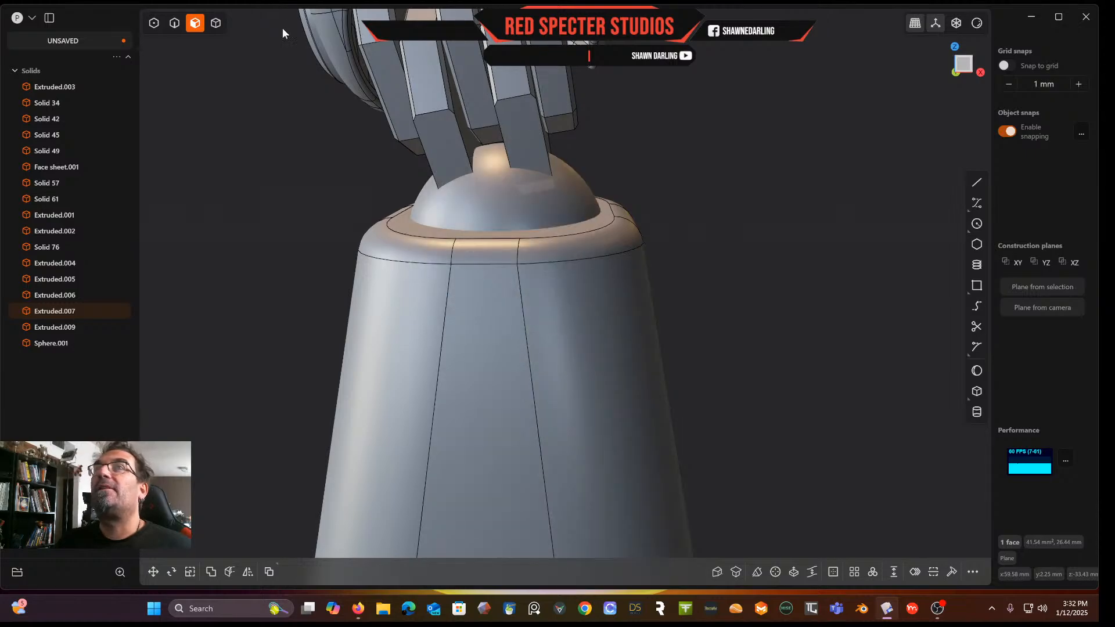
Subtract the sphere from the lower body with a Boolean difference, keeping the sphere as tool
left_click(217, 23)
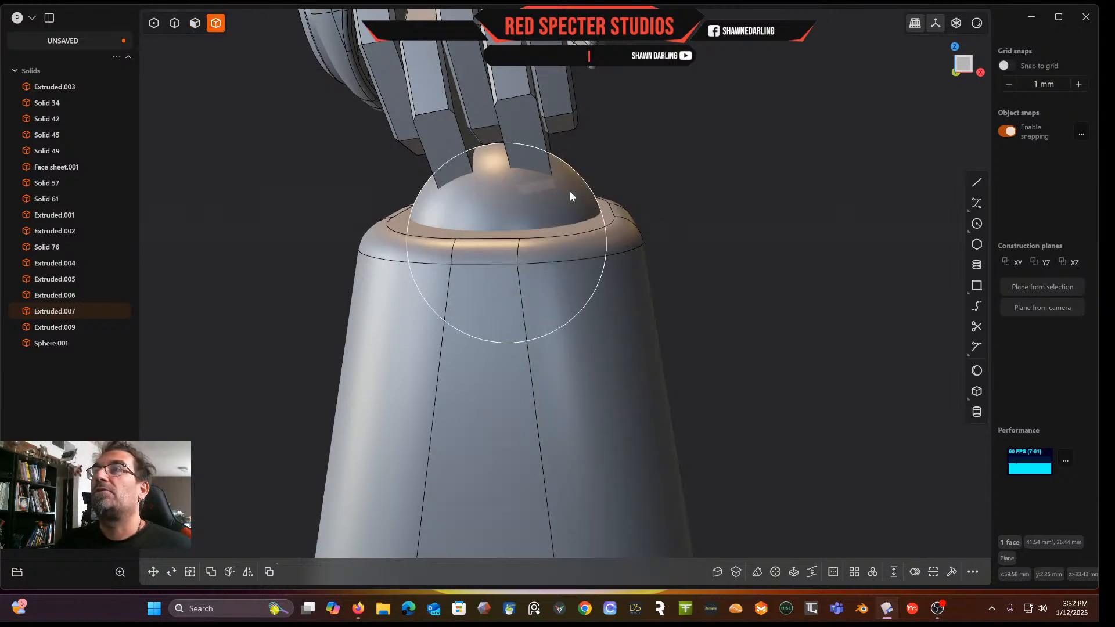
left_click(589, 192)
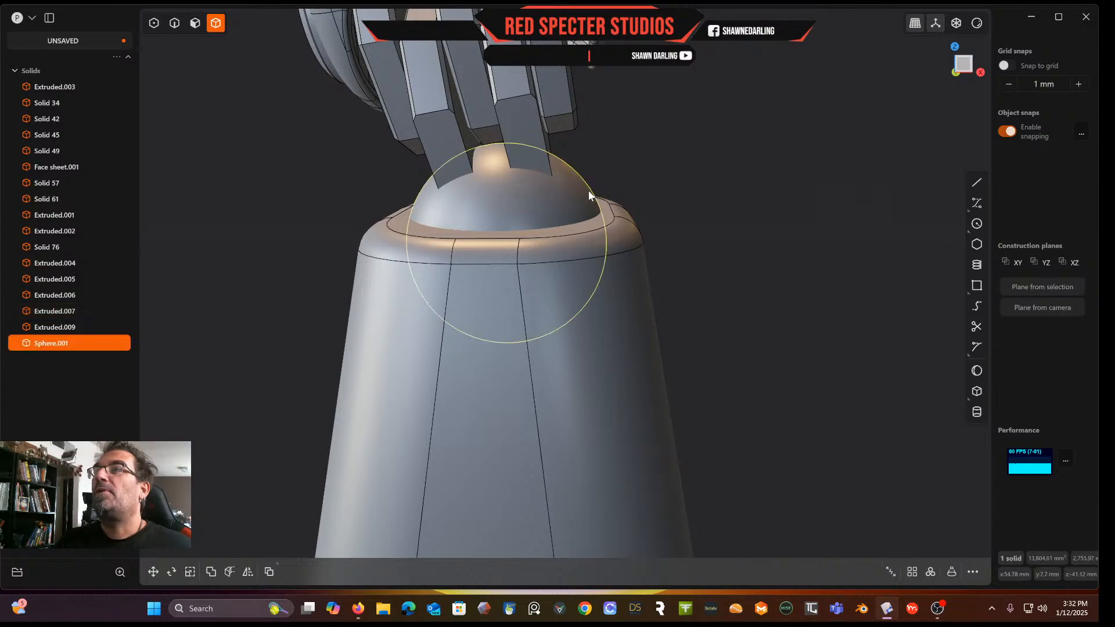
left_click(636, 271)
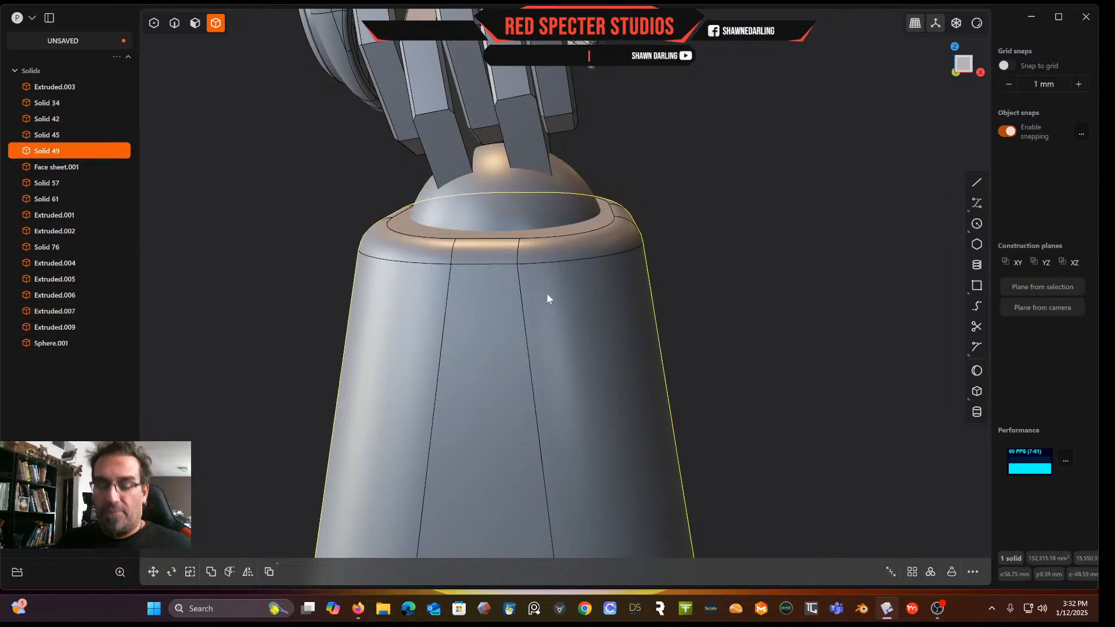
left_click(208, 572)
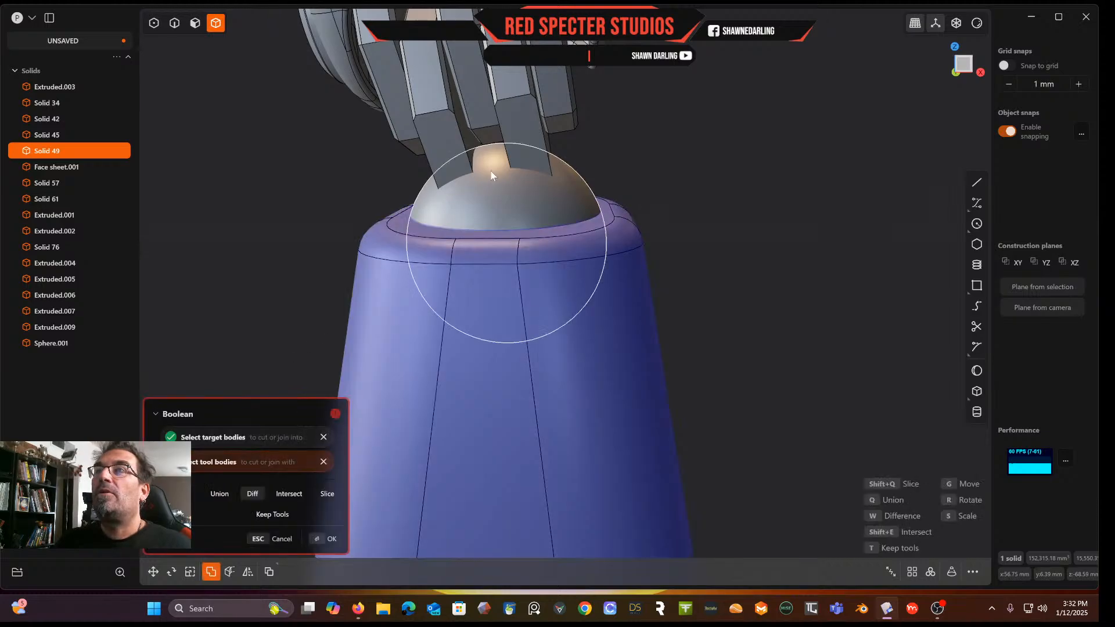
left_click(501, 195)
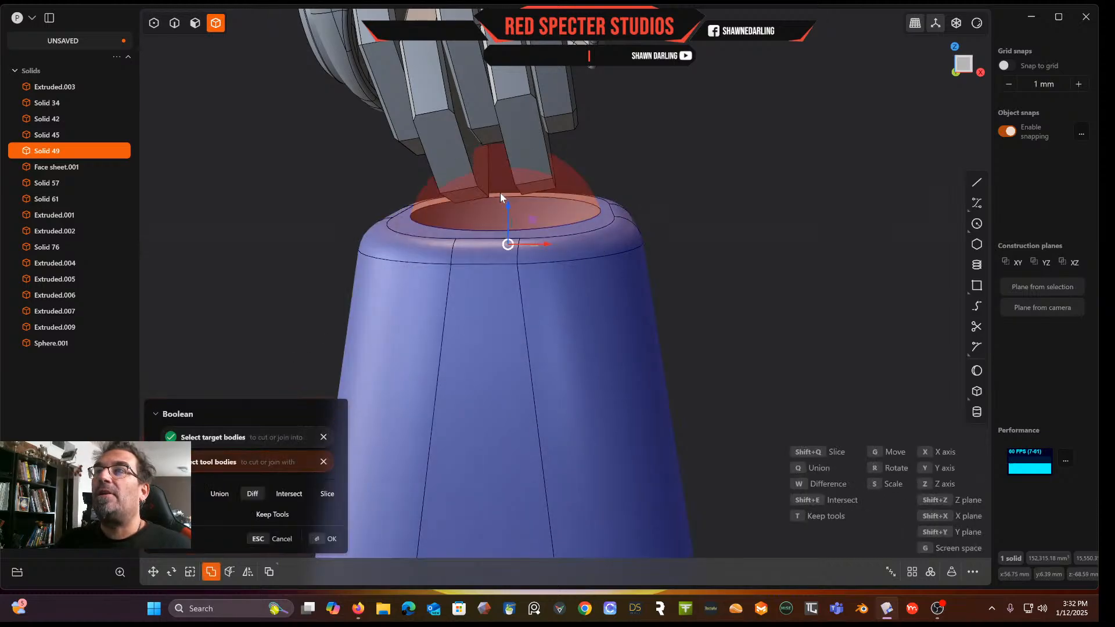
left_click(277, 519)
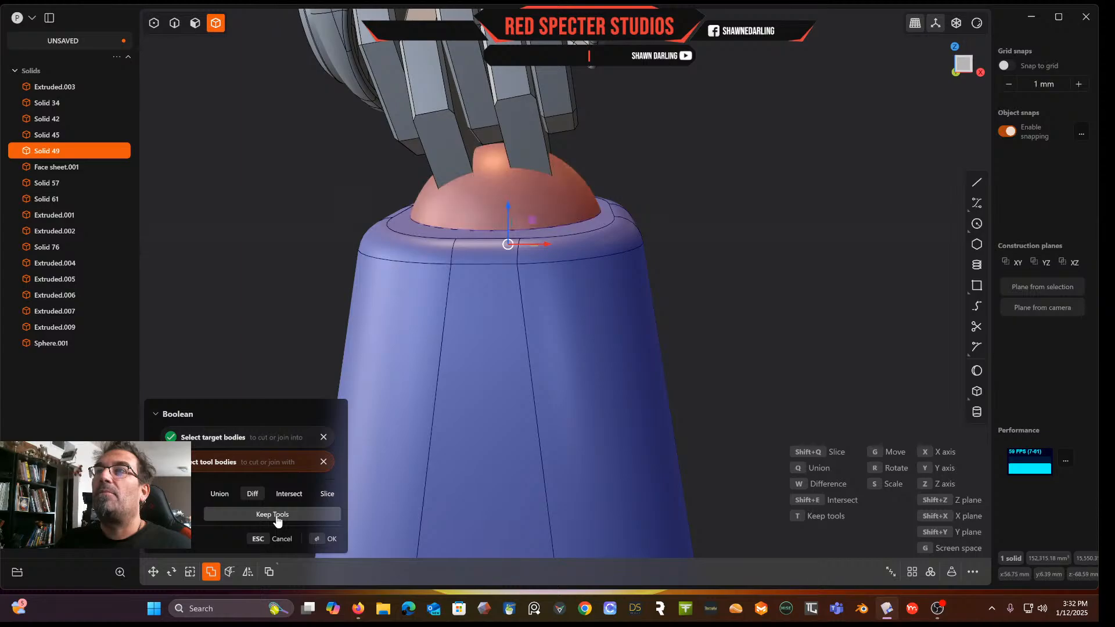
left_click(332, 541)
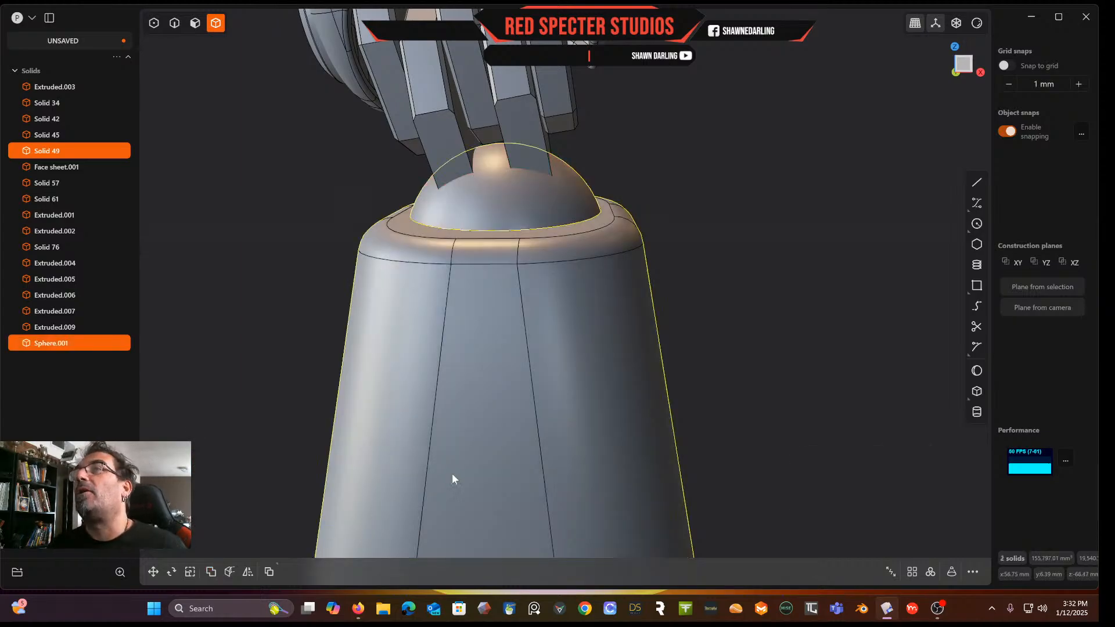
Fillet the rim edge of the new ball socket on the lower body's top face
left_click(787, 218)
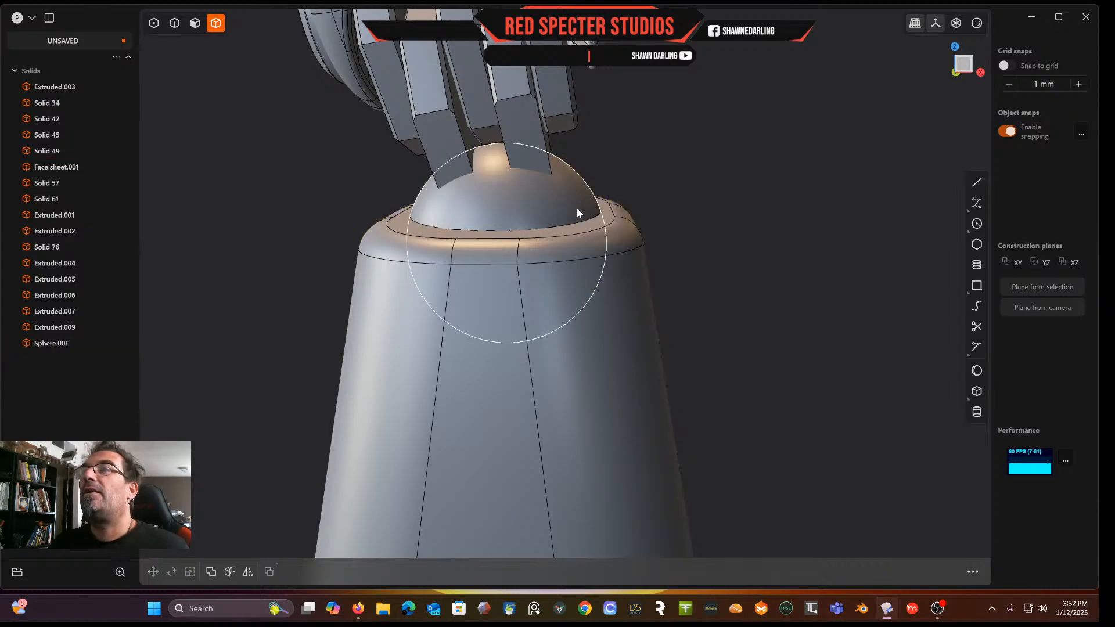
scroll(626, 256, "up", 5)
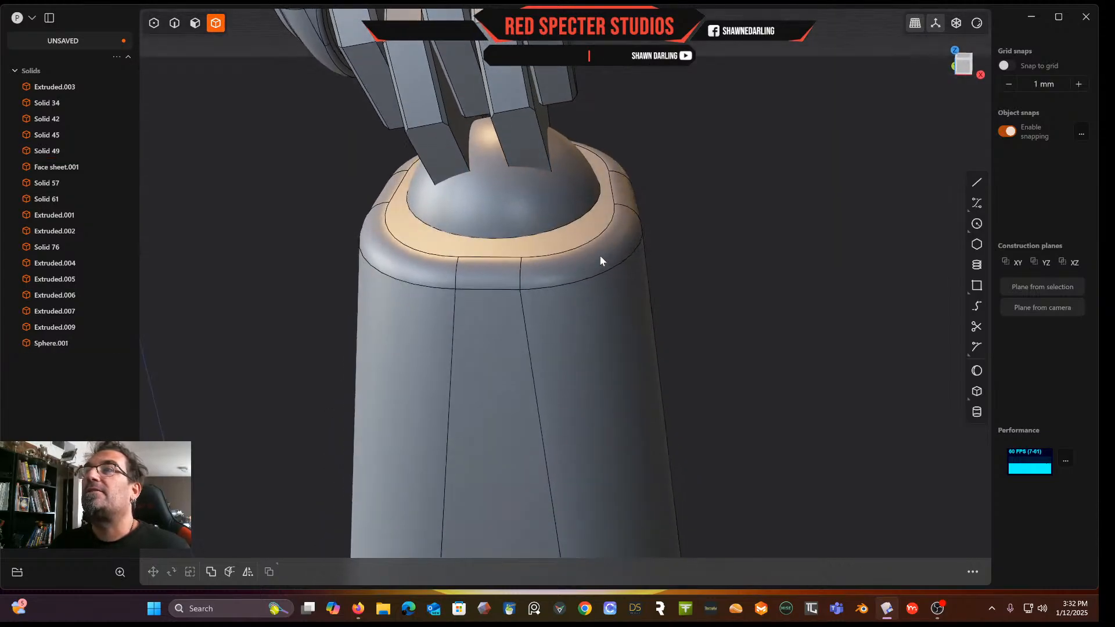
scroll(541, 193, "up", 3)
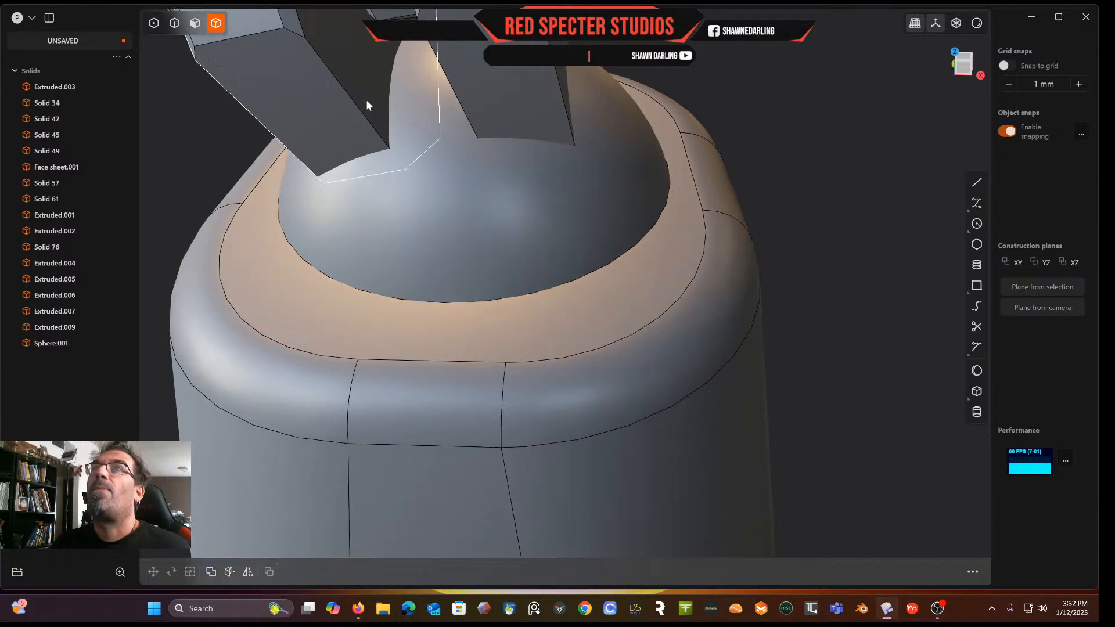
left_click(175, 24)
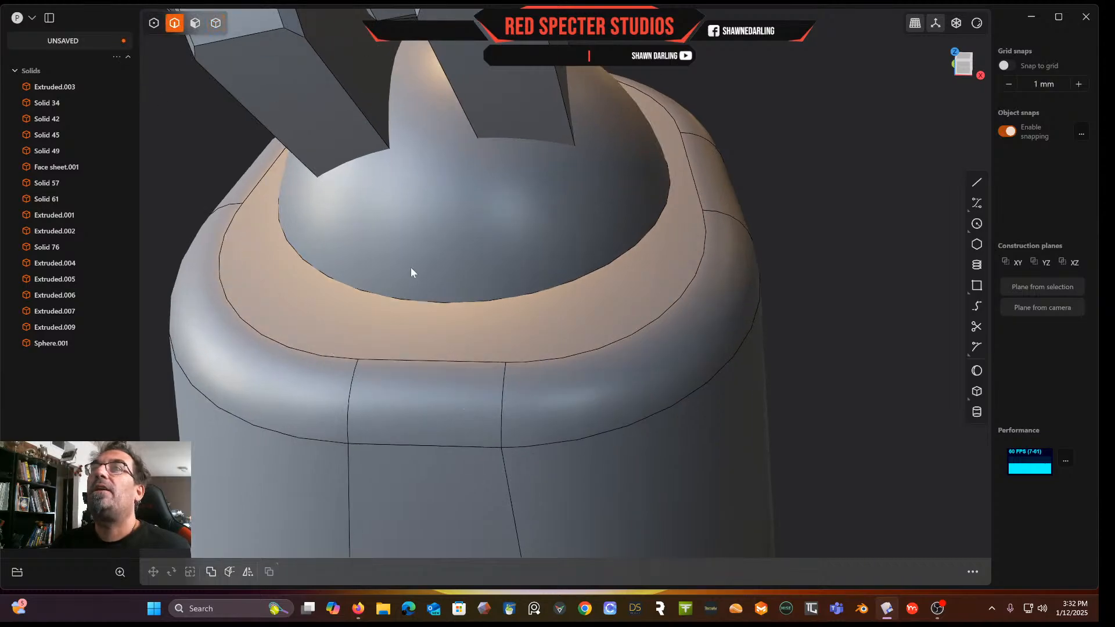
left_click(541, 297)
key("f")
left_click_drag(540, 294, 541, 300)
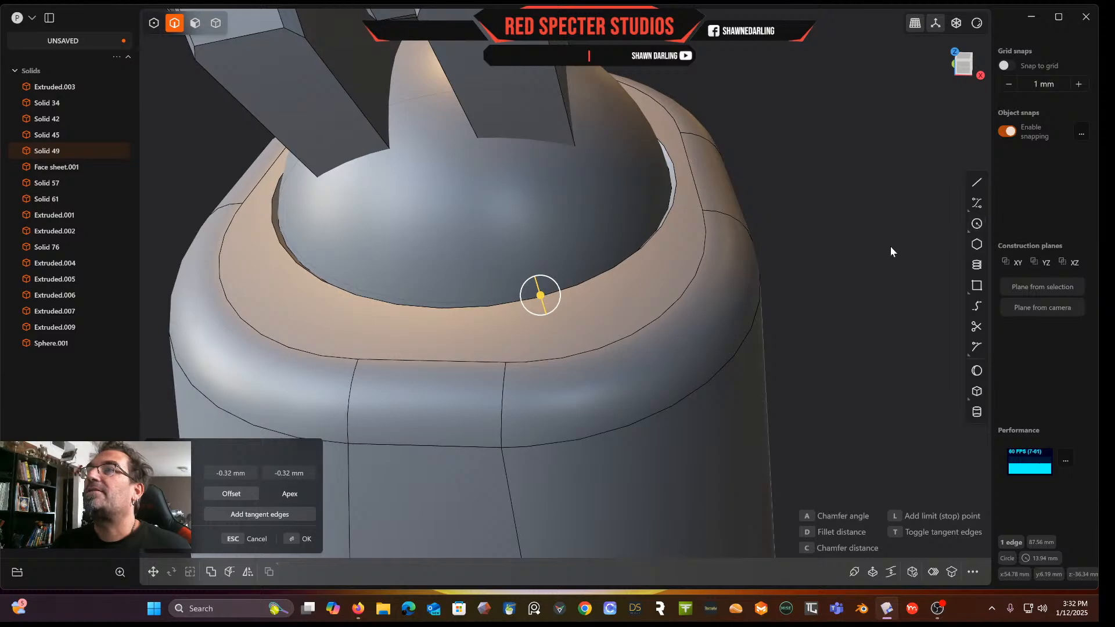
key("Return")
Fillet the inner edge of the socket about 0.36 mm
scroll(511, 203, "up", 2)
left_click(221, 276)
key("f")
left_click_drag(223, 276, 224, 267)
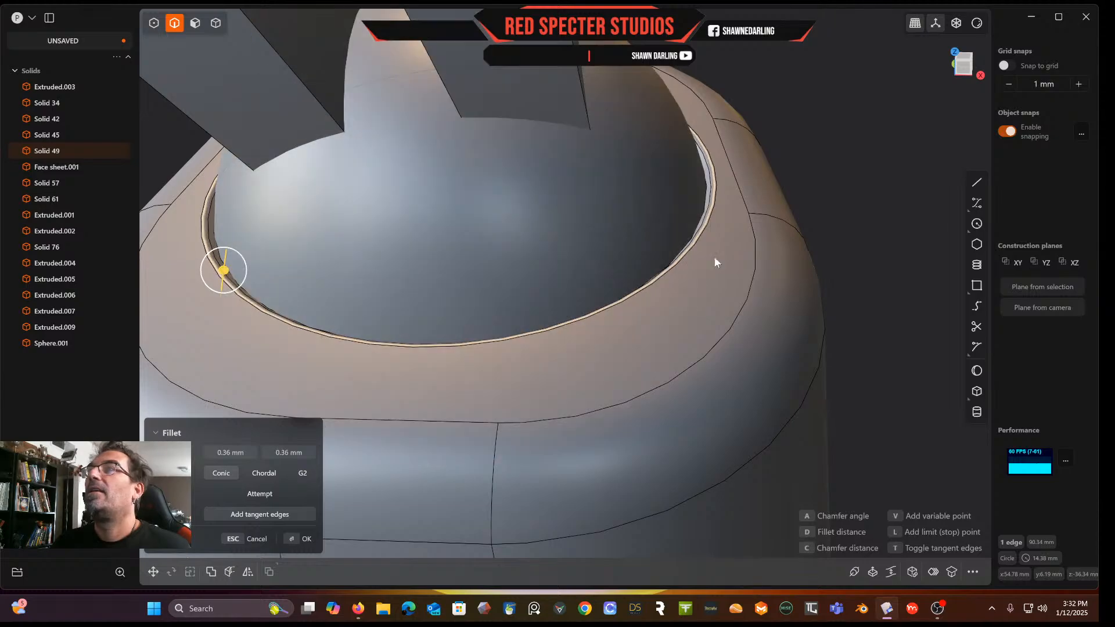
key("Return")
Orbit and zoom around the lower body to inspect the ball sitting in its socket
right_click_drag(857, 230, 828, 227)
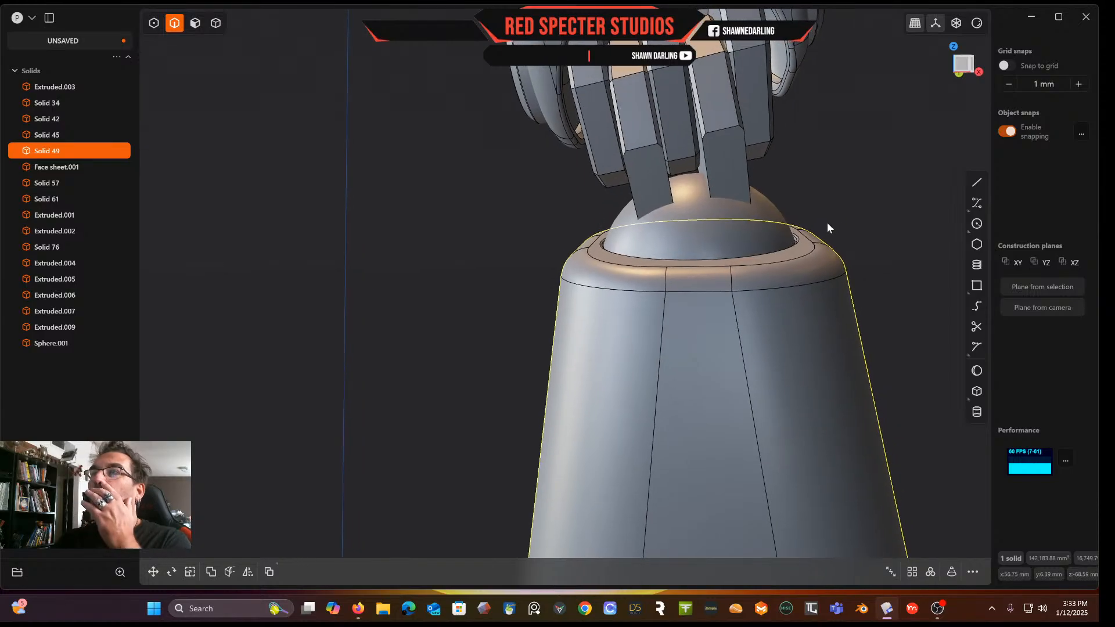
right_click_drag(761, 194, 792, 264)
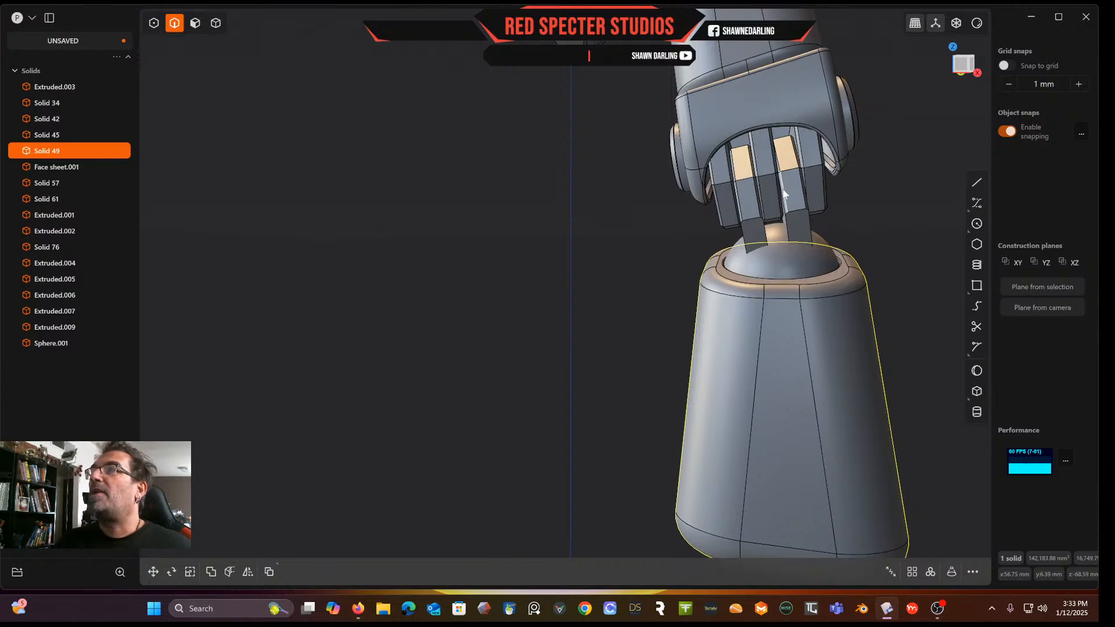
scroll(779, 208, "up", 3)
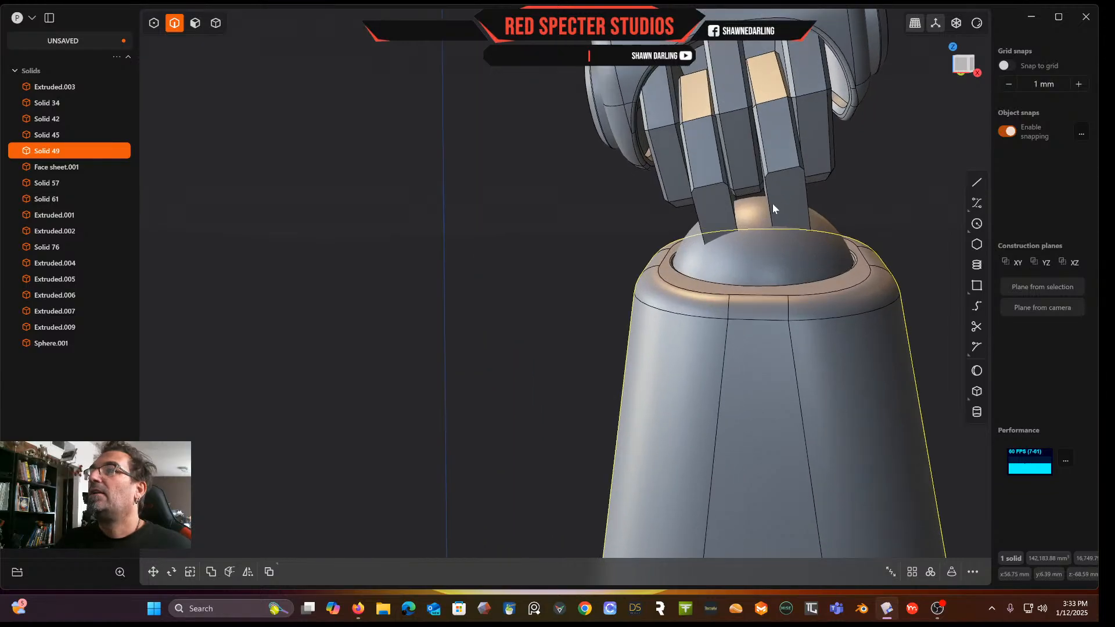
scroll(774, 203, "up", 3)
mouse_move(781, 169)
middle_mouse_down()
mouse_move(814, 196)
mouse_move(803, 204)
mouse_move(794, 177)
middle_mouse_up()
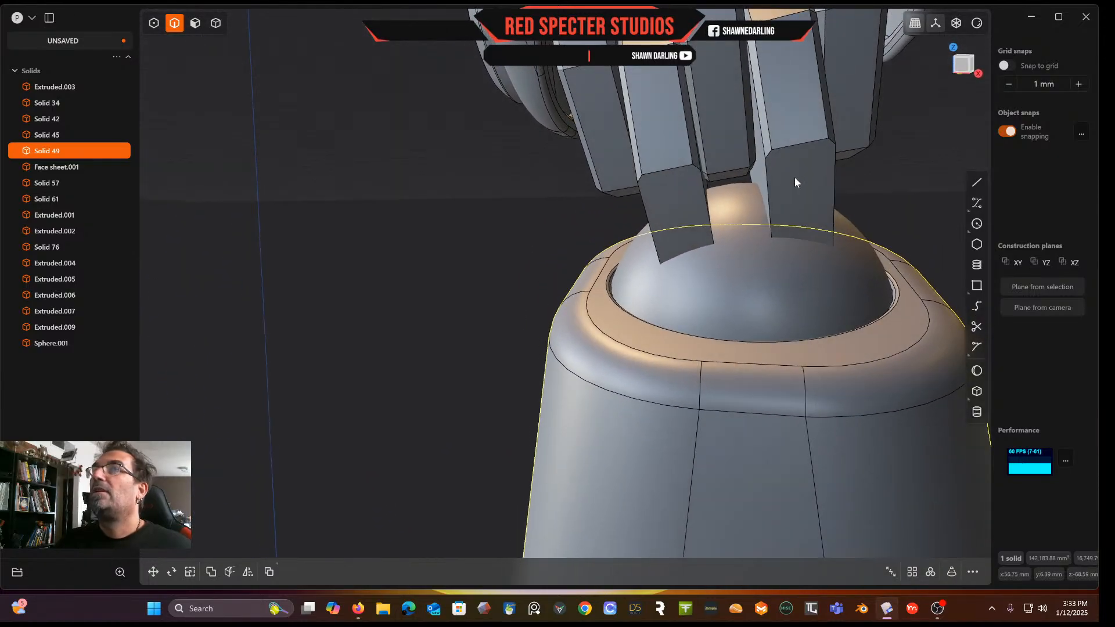
Union the two lower chamfered bars with the ball sphere into one solid
left_click(216, 22)
left_click(753, 283)
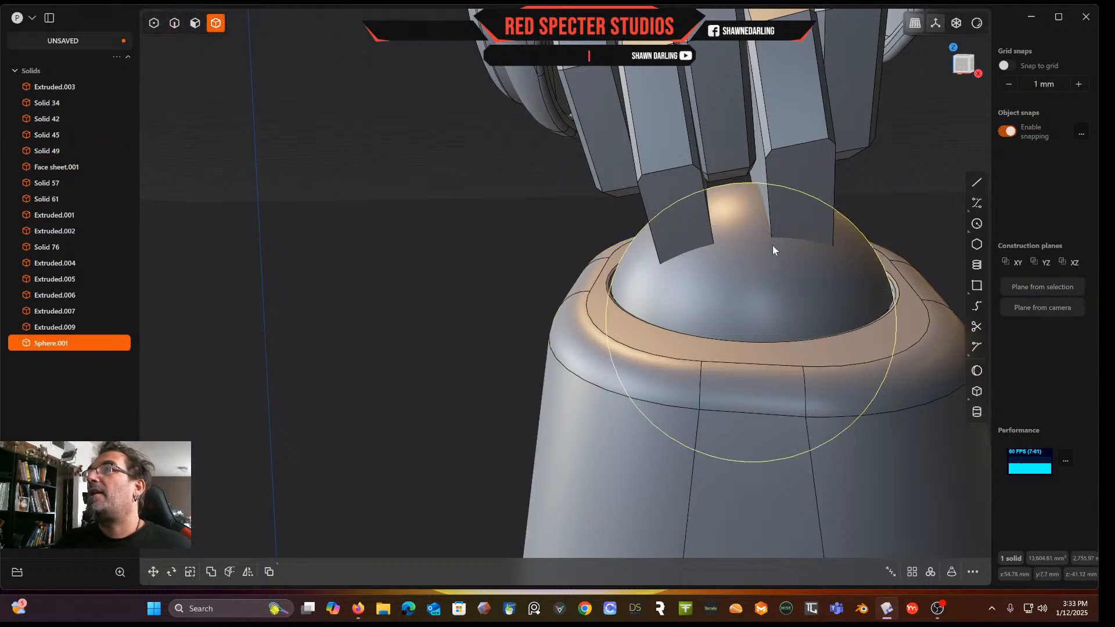
left_click(800, 174, "shift")
left_click(673, 190, "shift")
middle_click_drag(673, 183, 705, 235)
key("q")
key("q")
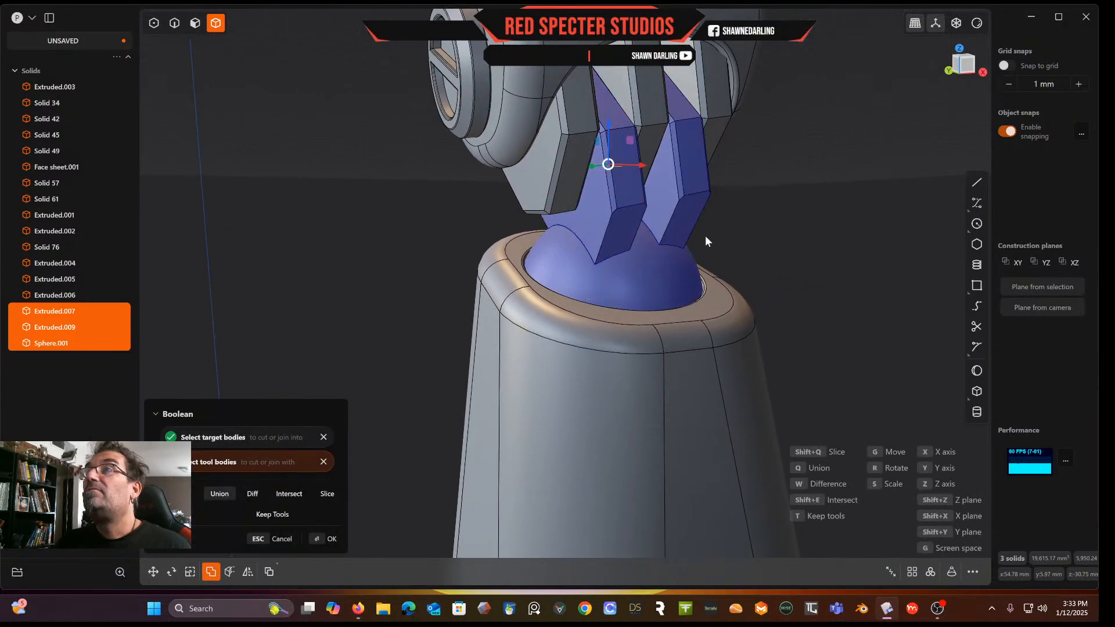
right_click(706, 235)
middle_click_drag(703, 239, 548, 232)
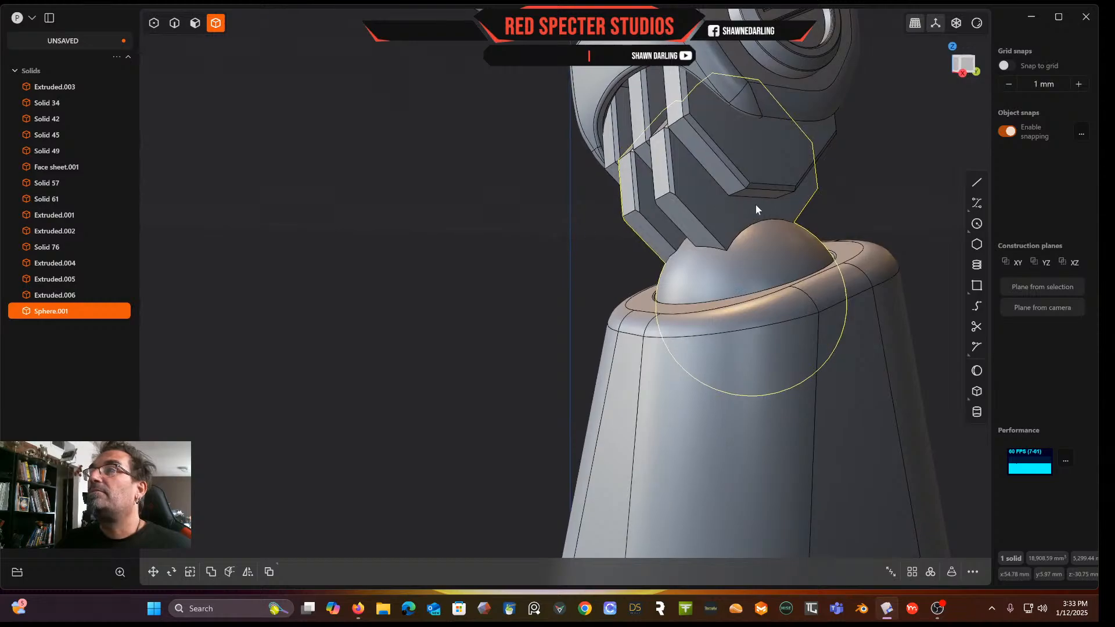
Union the upper ring body with its three interlocking bars into one solid
scroll(757, 203, "up", 4)
middle_click_drag(757, 203, 652, 303)
scroll(862, 226, "down", 2)
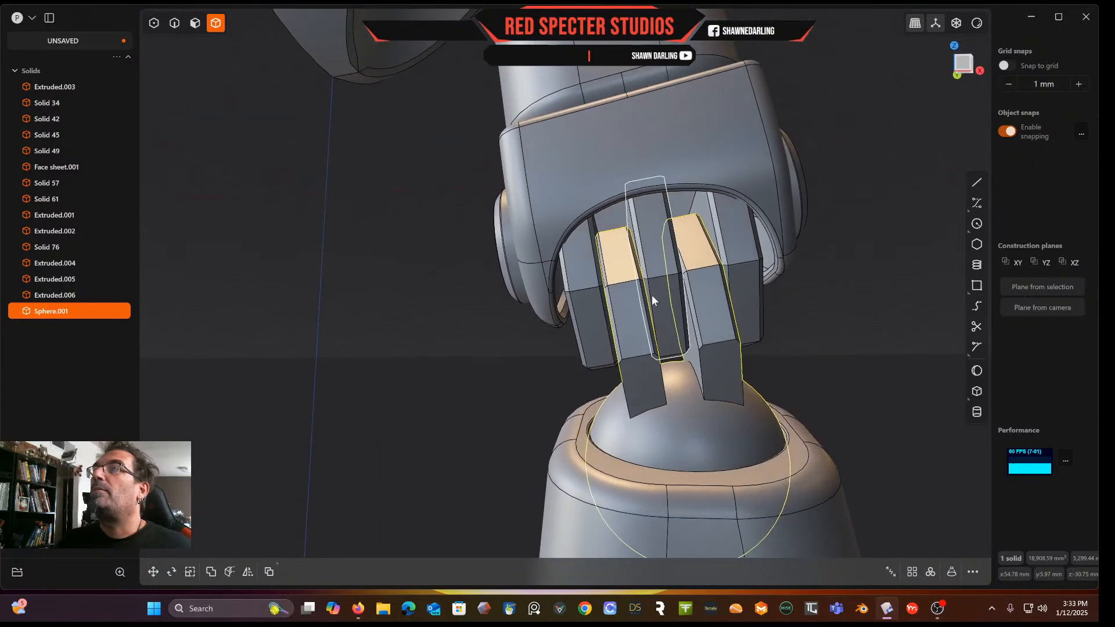
left_click(679, 204)
left_click(661, 223)
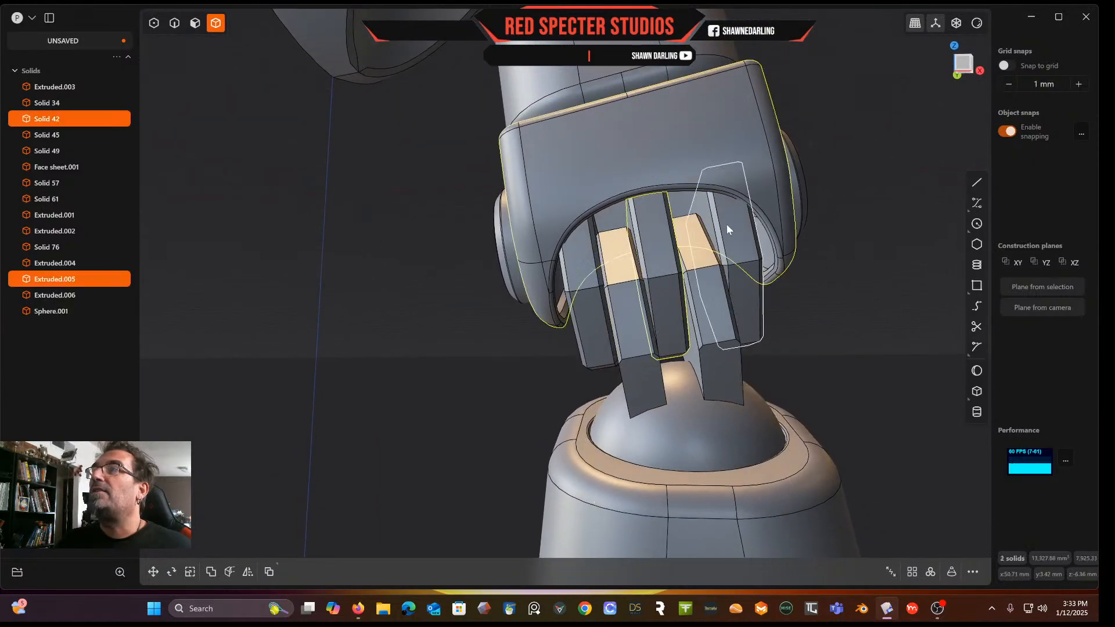
left_click(733, 225)
left_click(575, 251)
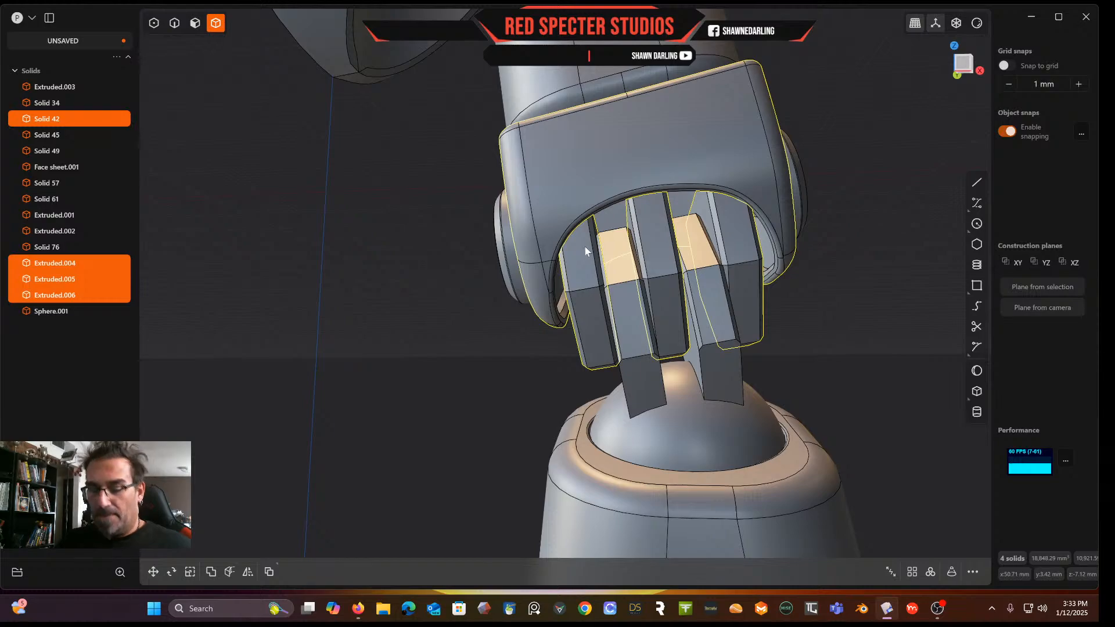
key("q")
right_click(584, 248)
middle_click_drag(584, 246, 613, 277)
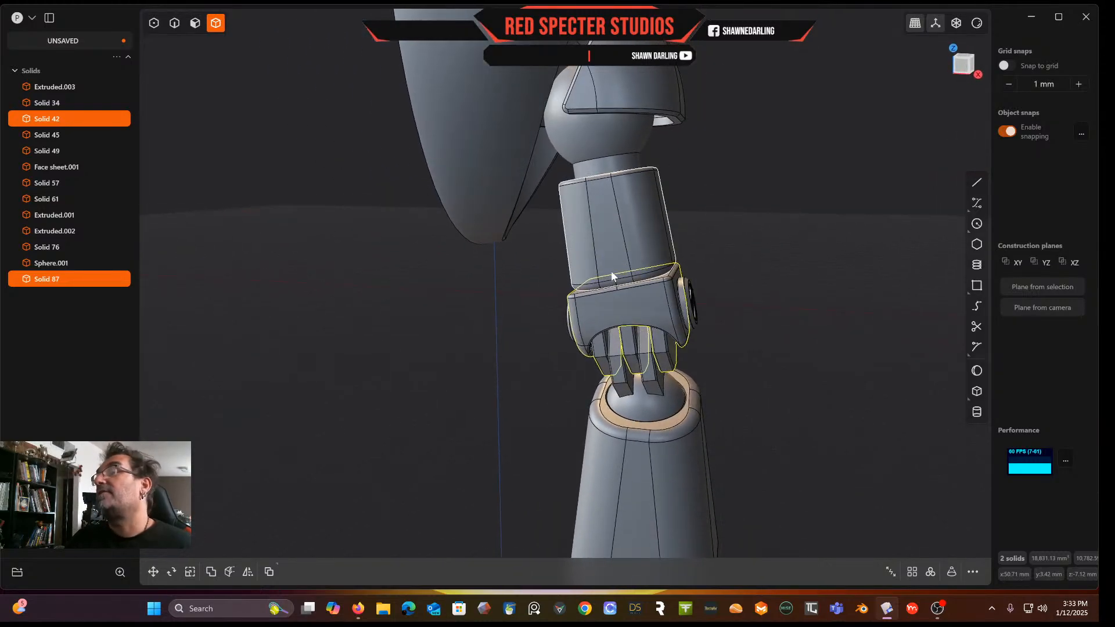
Switch to the front view and draw a closed tapered polyline profile below the shoulder connector, sides about 35 to 53 mm
middle_click_drag(619, 312, 471, 327, "shift")
left_click(585, 339)
middle_click_drag(584, 339, 700, 255)
left_click(963, 62)
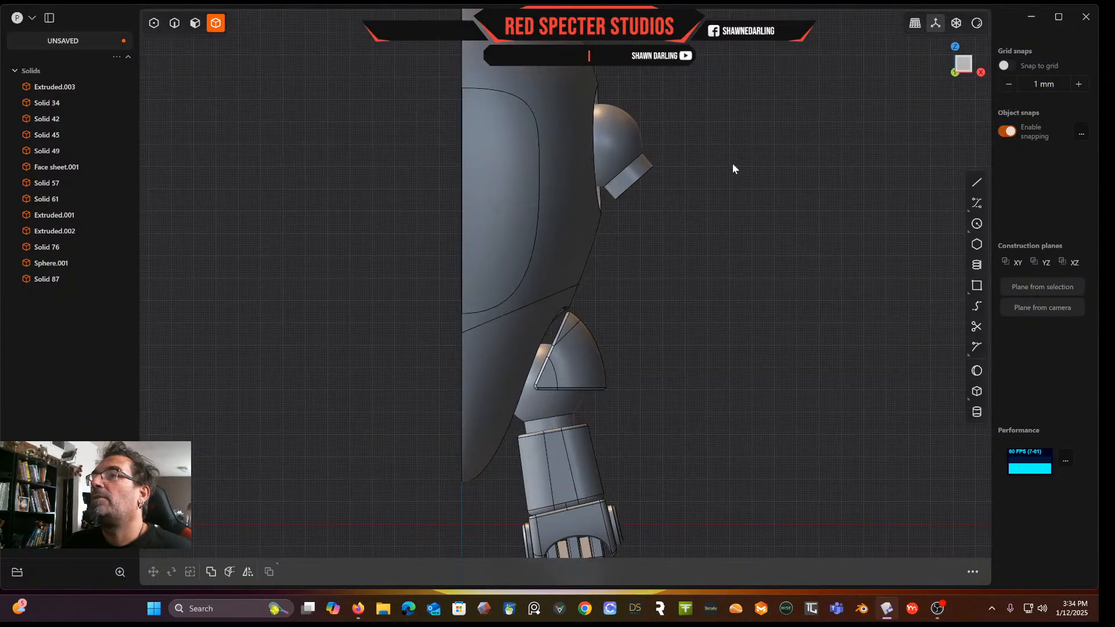
scroll(732, 169, "down", 3)
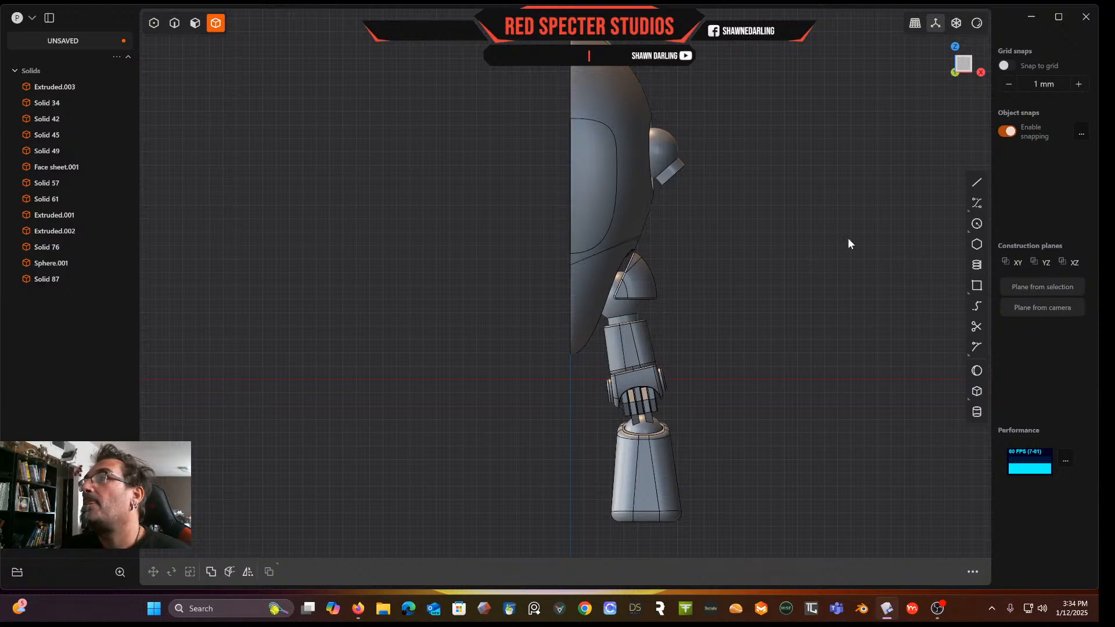
left_click(977, 285)
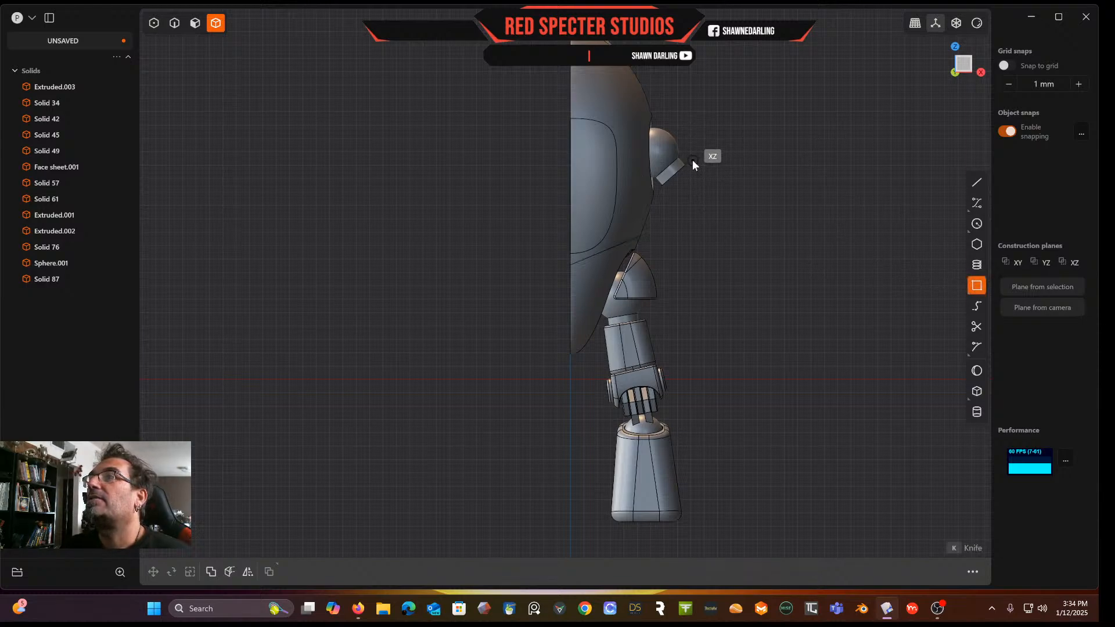
scroll(695, 156, "up", 5)
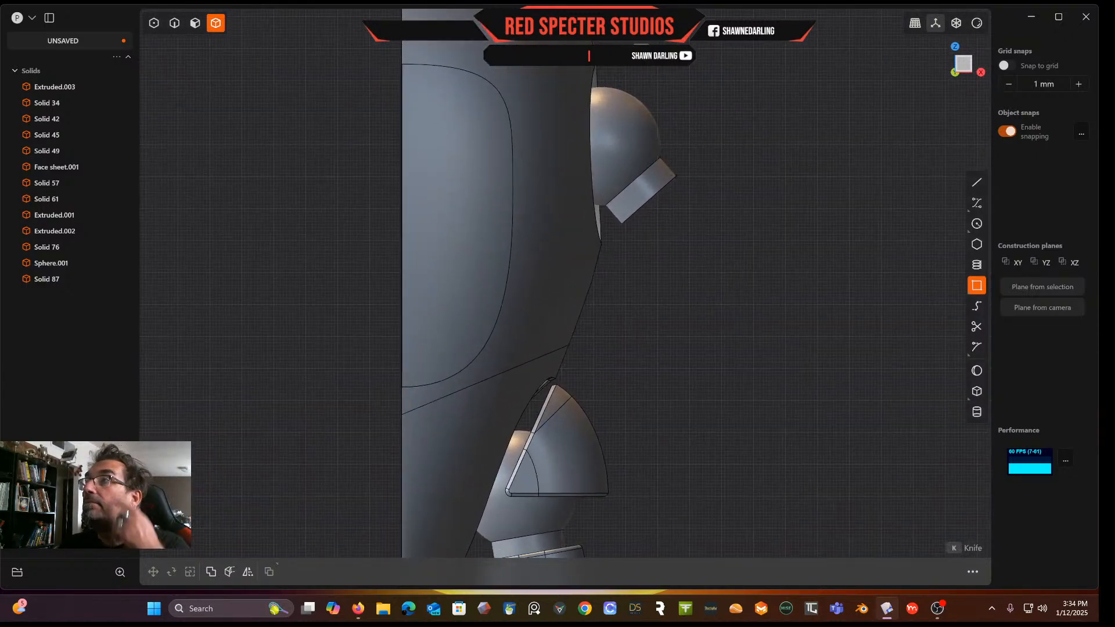
left_click(977, 183)
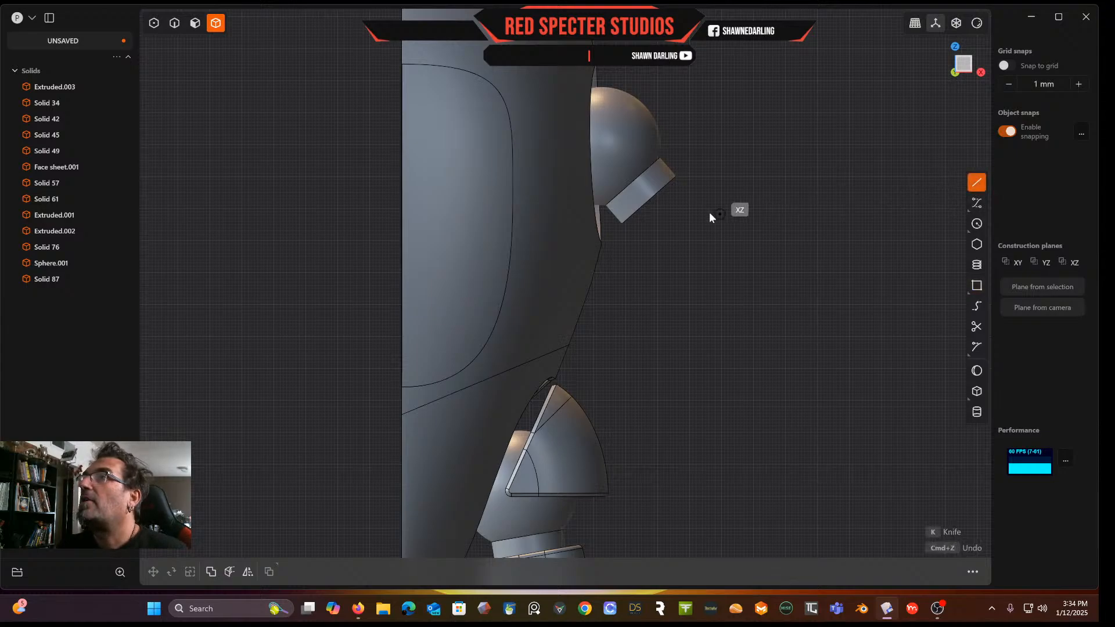
left_click(683, 169)
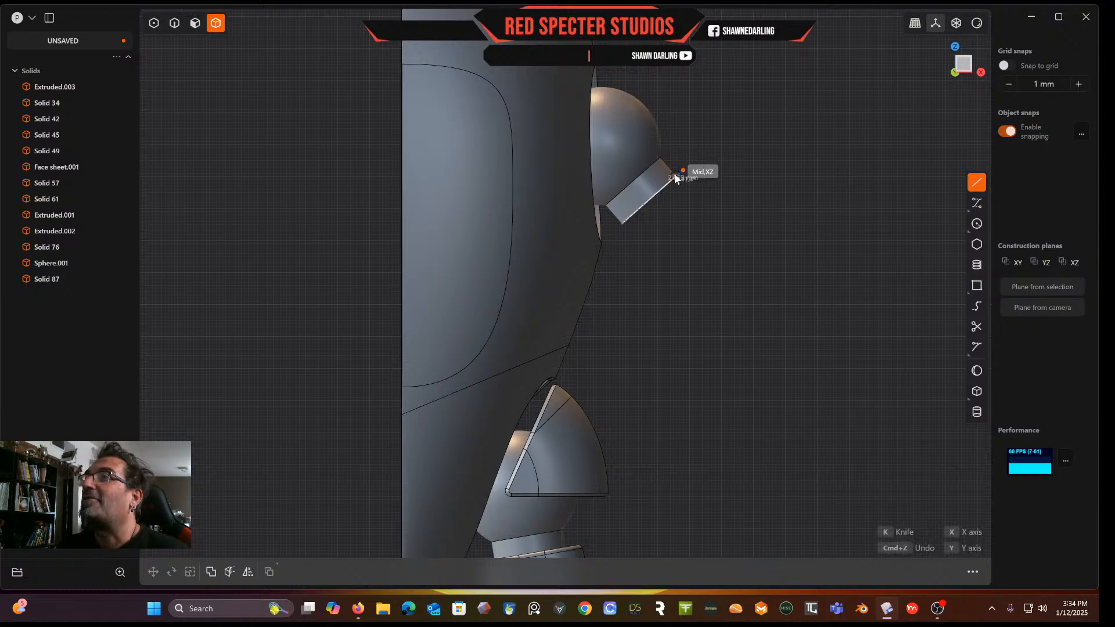
left_click(622, 224)
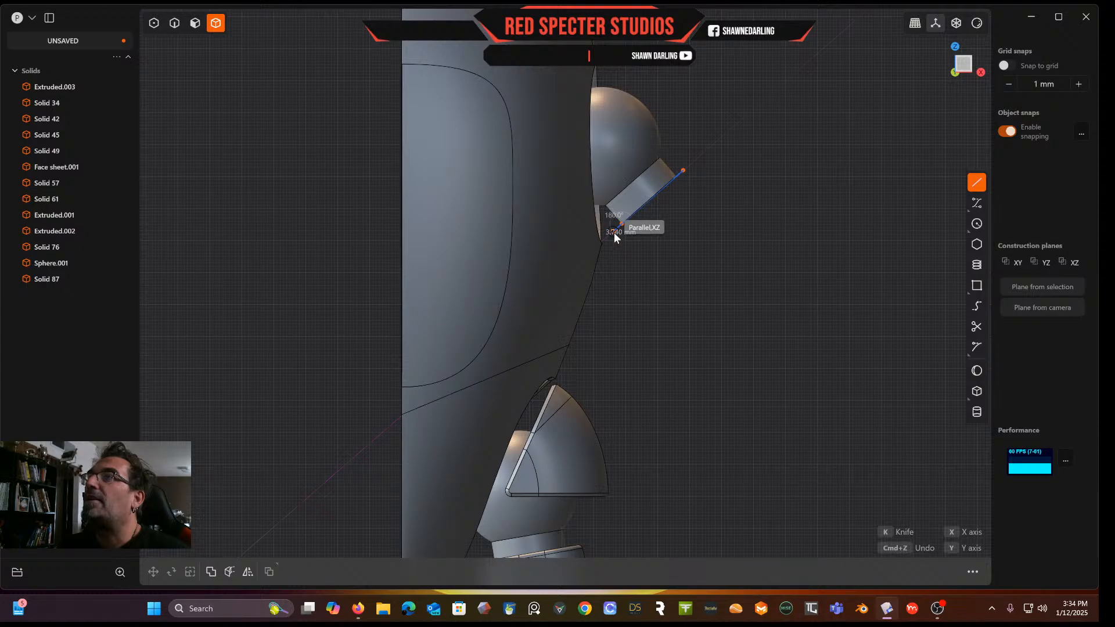
left_click(614, 233)
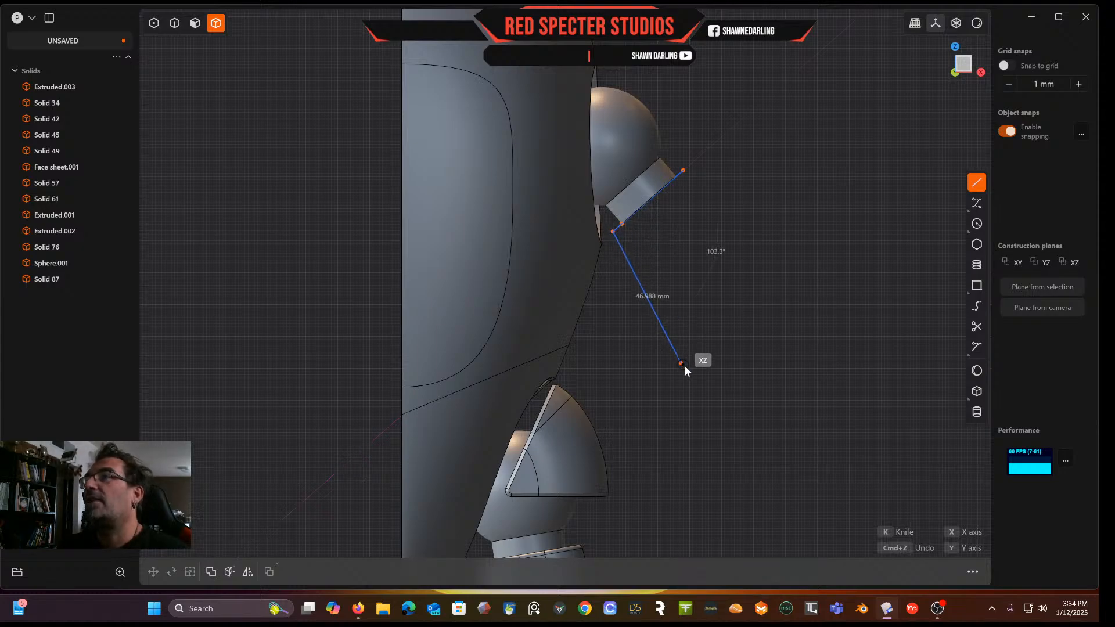
scroll(692, 363, "down", 5)
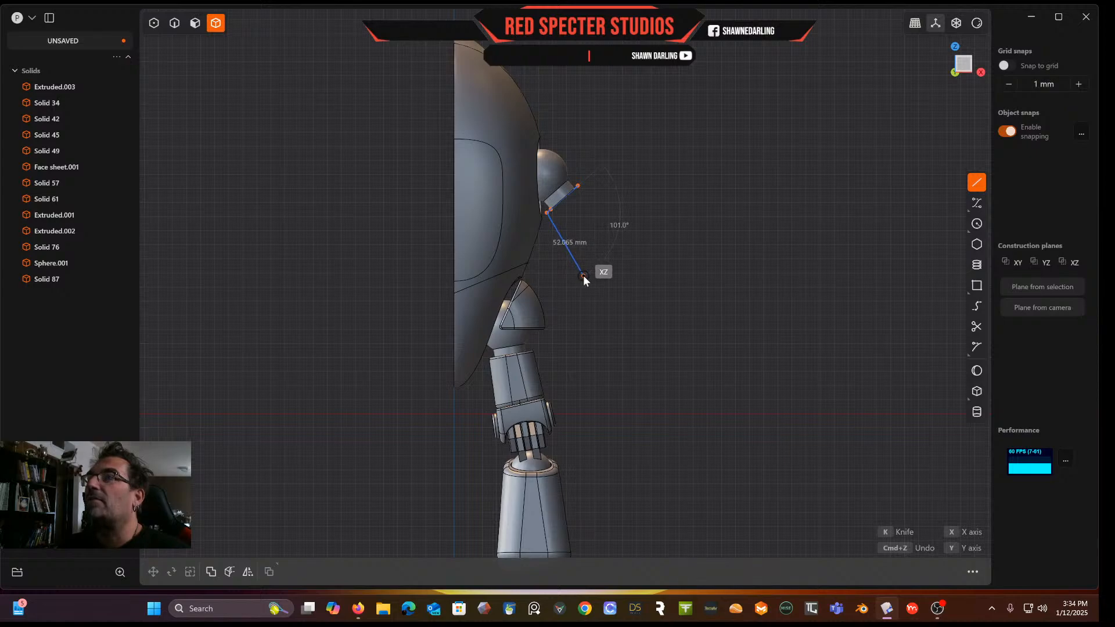
left_click(583, 275)
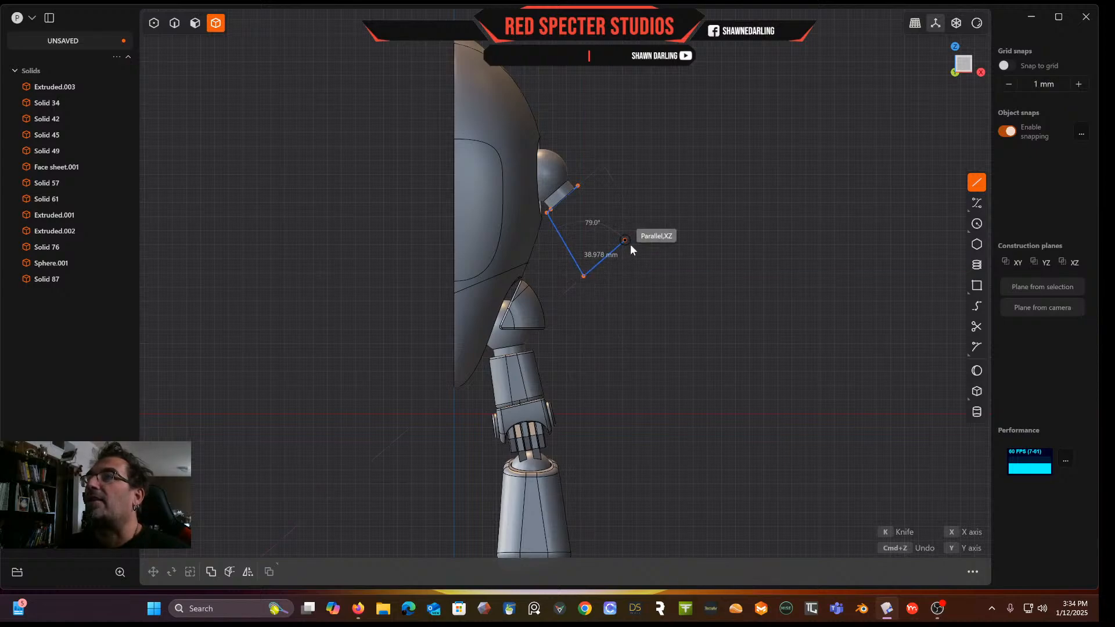
left_click(632, 242)
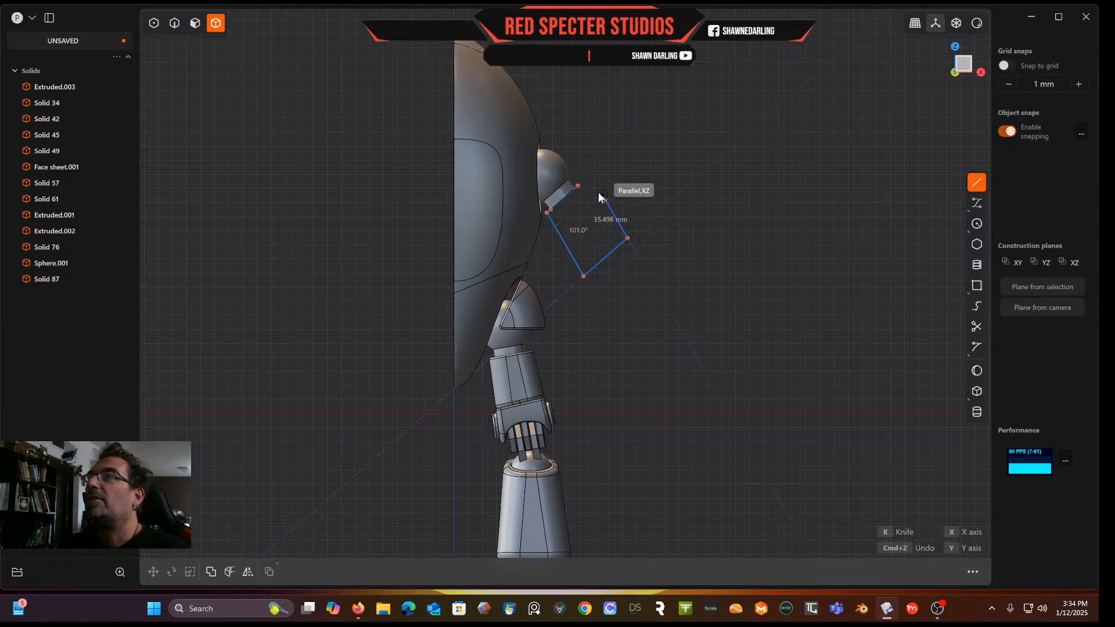
left_click(584, 193)
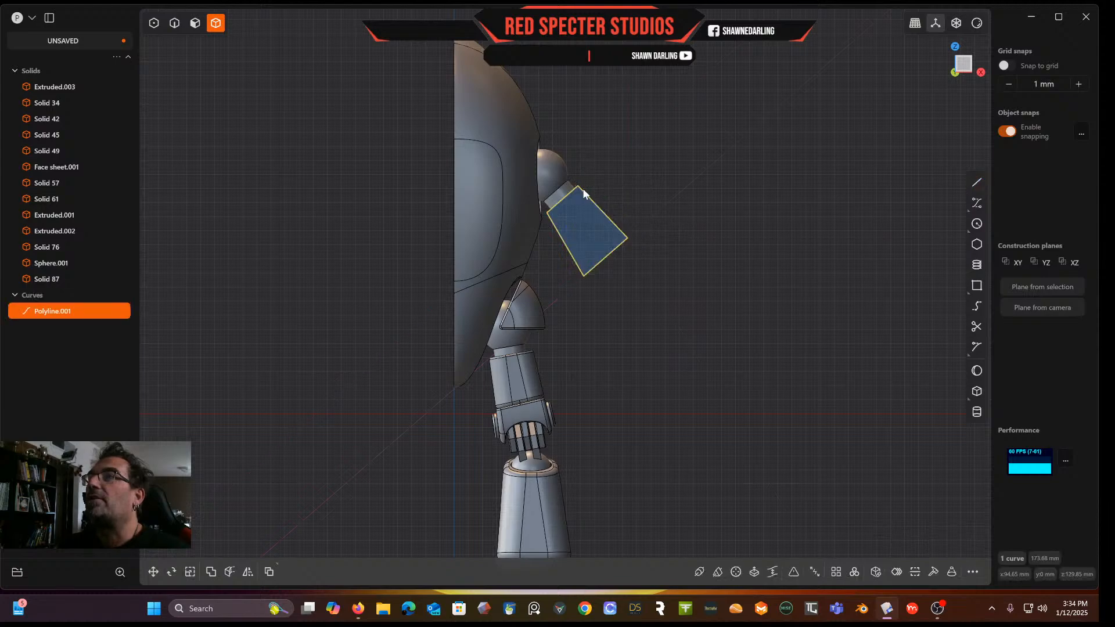
Nudge the outer corner vertex of the polyline profile slightly
scroll(630, 220, "up", 4)
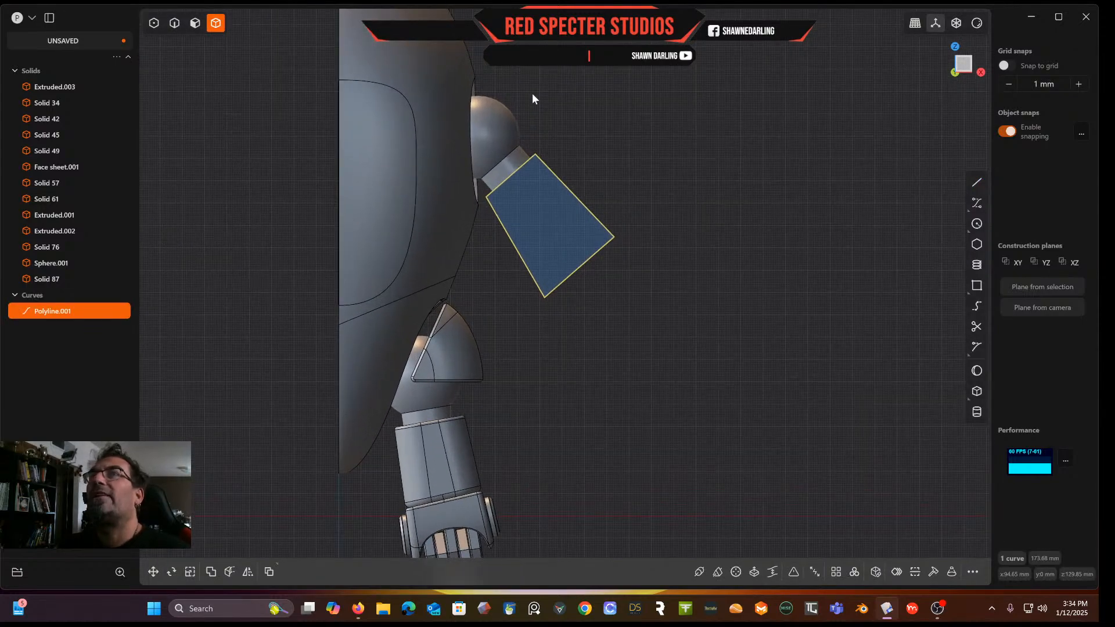
left_click(154, 23)
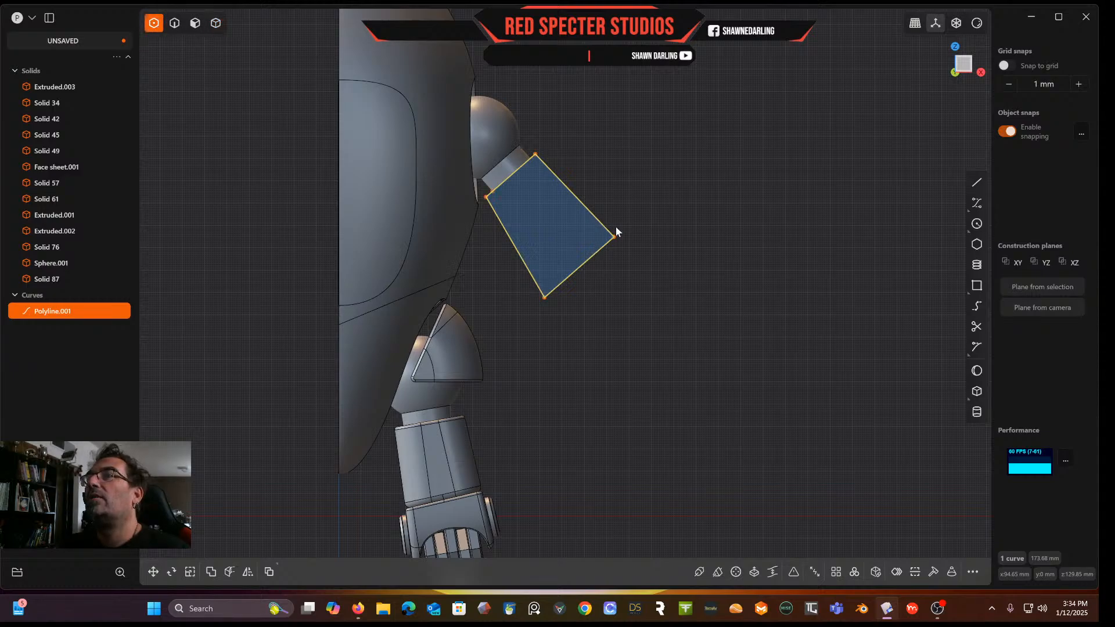
left_click(607, 243)
left_click_drag(614, 237, 618, 237)
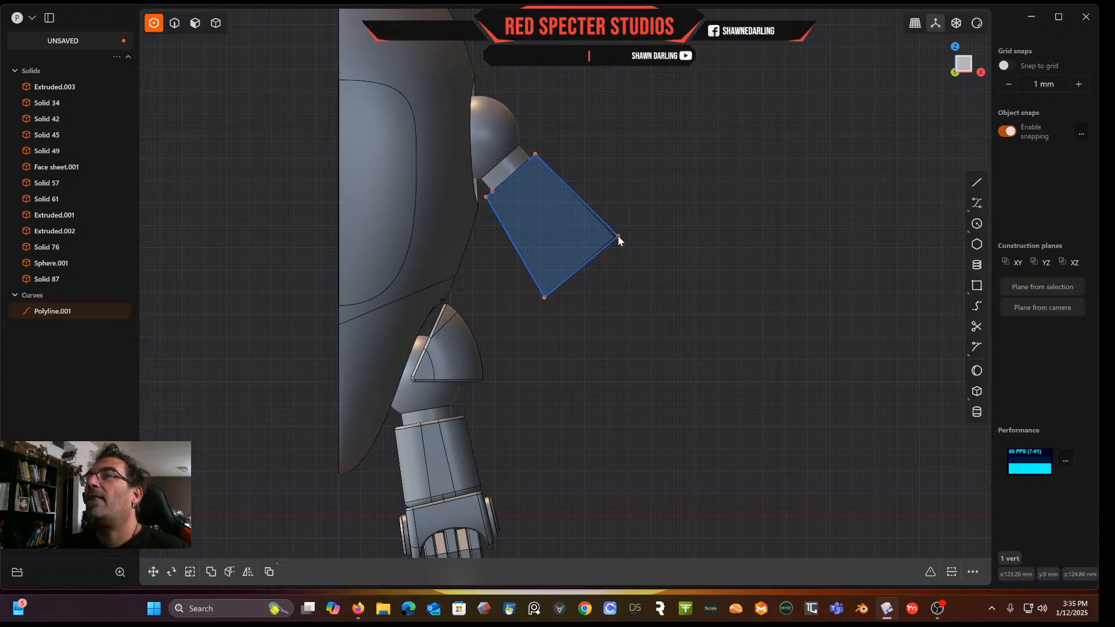
left_click(653, 215)
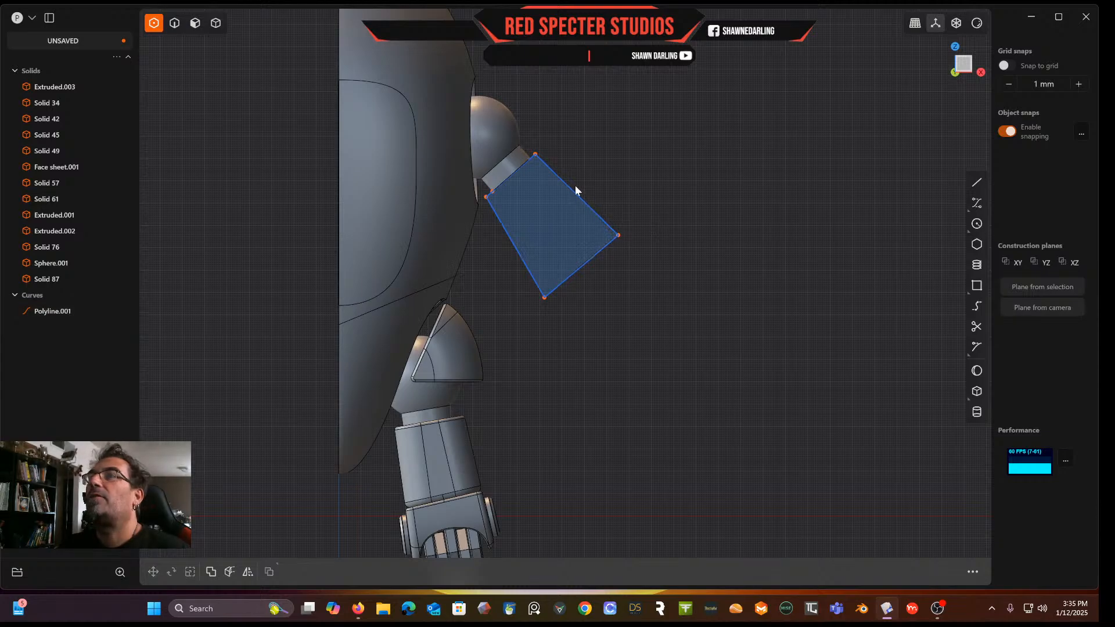
Delete the redundant vertex of the polyline next to the shoulder connector
scroll(577, 190, "up", 3)
middle_click_drag(577, 190, 597, 273, "shift")
scroll(489, 259, "up", 5)
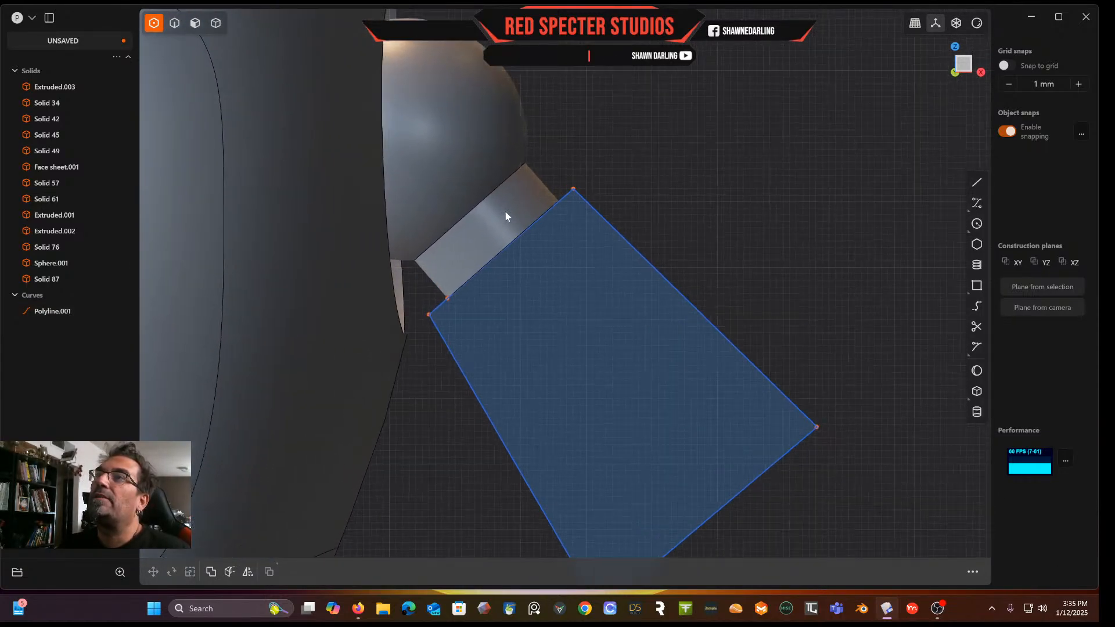
left_click_drag(584, 184, 582, 184)
left_click(681, 183)
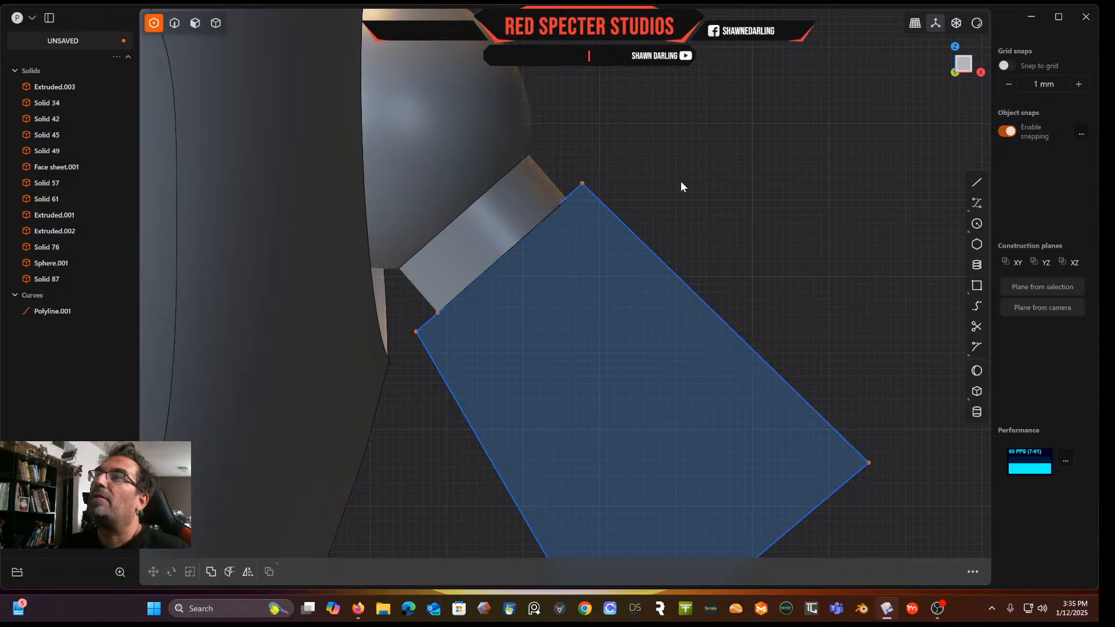
left_click(438, 314)
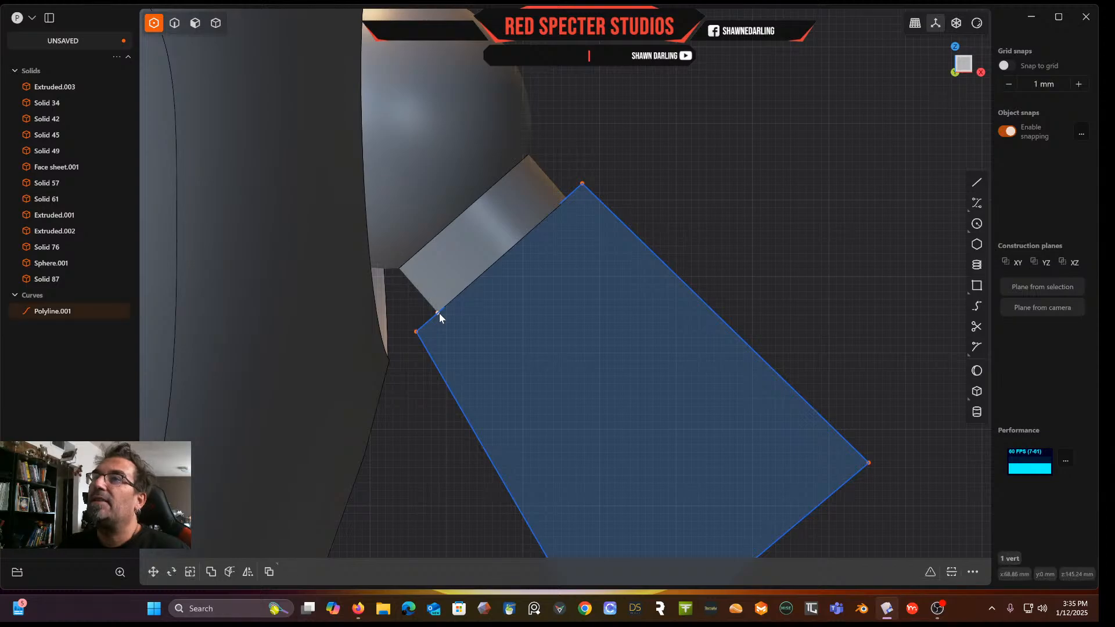
key("Delete")
scroll(555, 290, "down", 3)
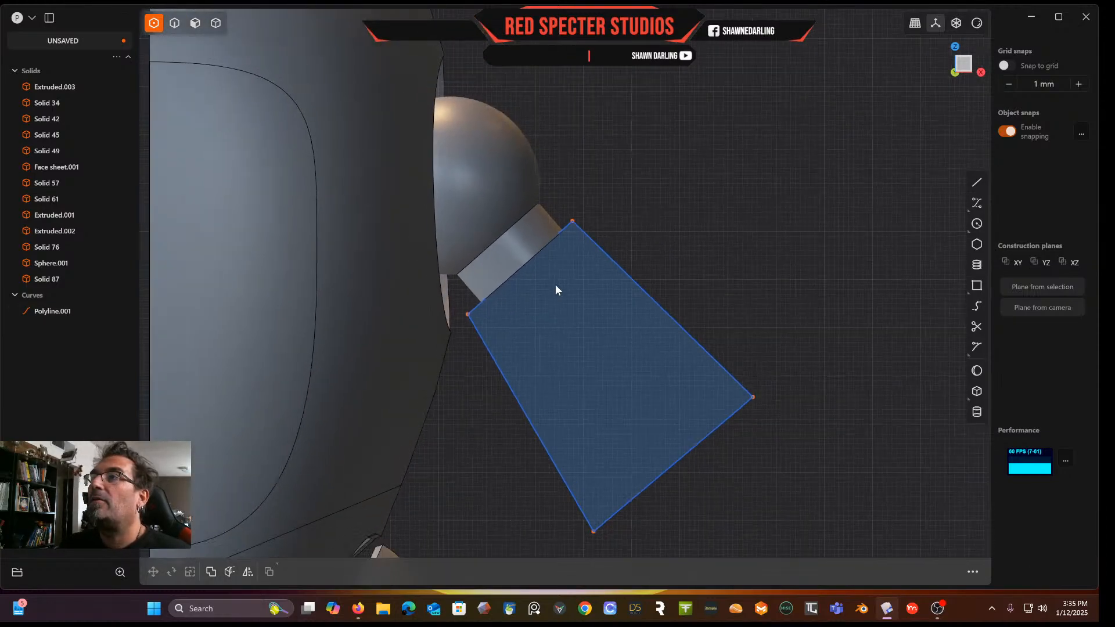
Move the polyline profile slightly closer to the shoulder
scroll(599, 337, "down", 3)
scroll(629, 345, "down", 3)
middle_click_drag(629, 345, 535, 345)
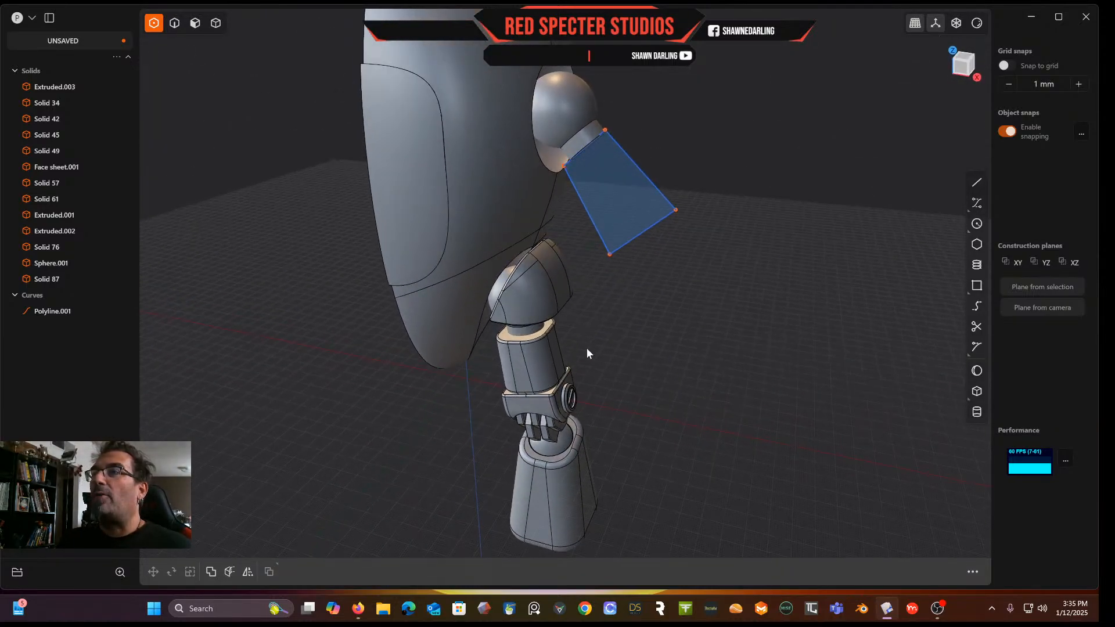
scroll(615, 252, "up", 3)
middle_click_drag(614, 252, 515, 290)
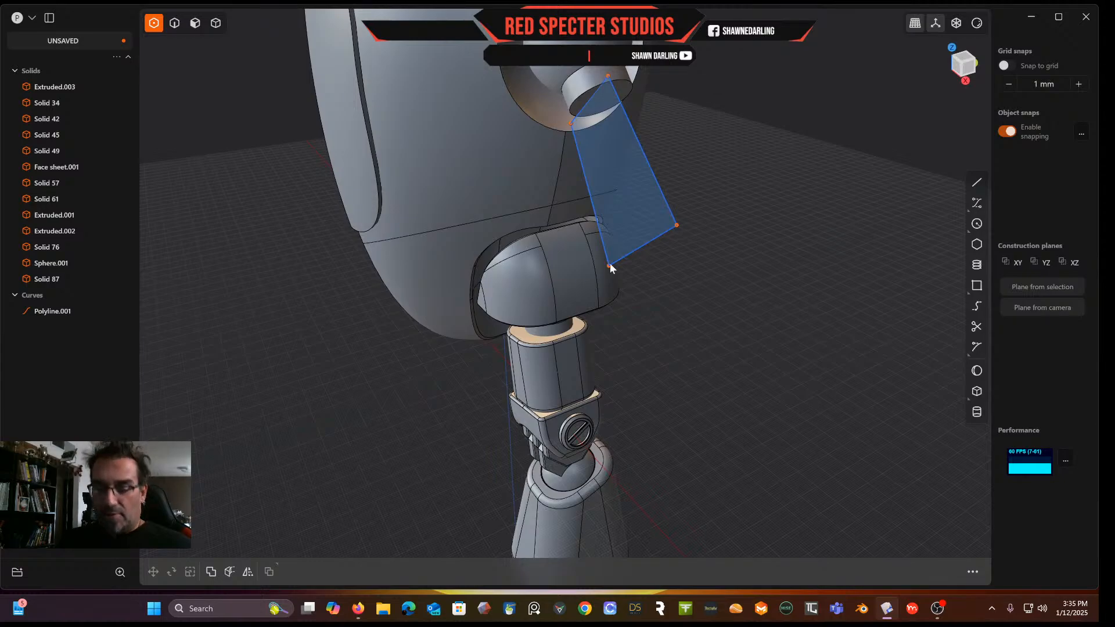
left_click(175, 23)
left_click(654, 185)
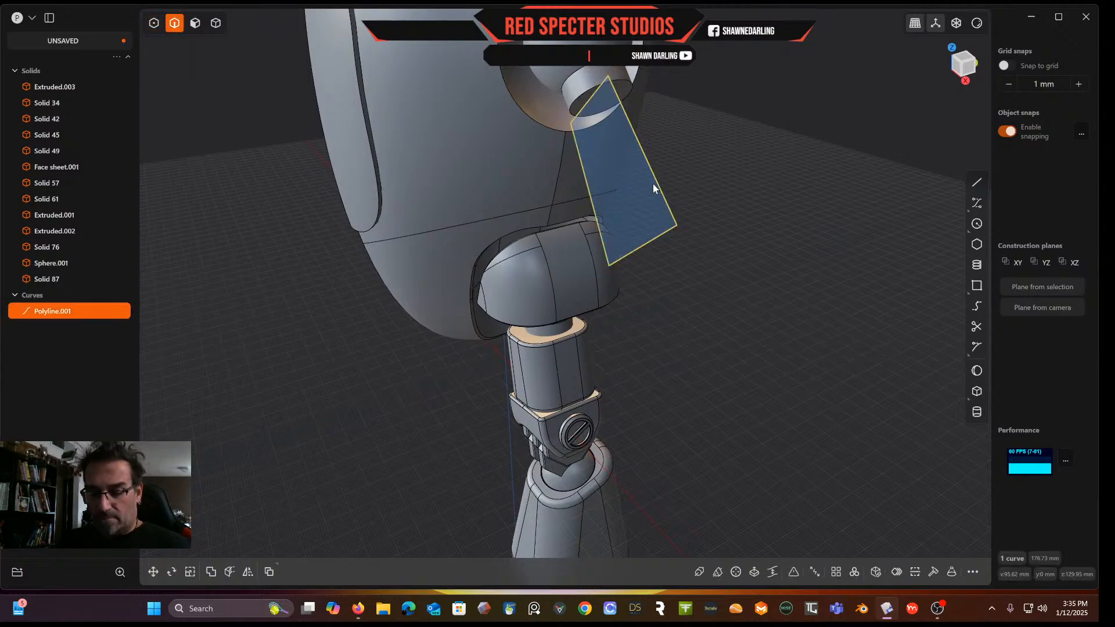
key("g")
left_click_drag(638, 179, 625, 188)
right_click(706, 156)
middle_click_drag(705, 155, 639, 171)
Extrude the polyline profile 31.04 mm into an upper arm block
left_click(195, 23)
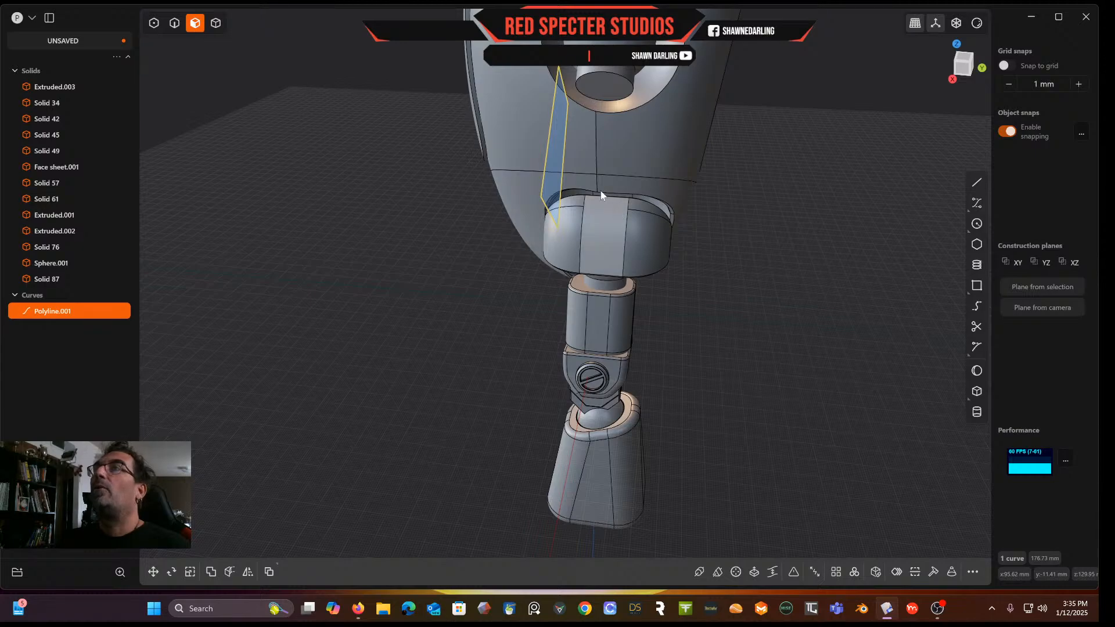
left_click(556, 161)
key("e")
left_click_drag(604, 163, 687, 168)
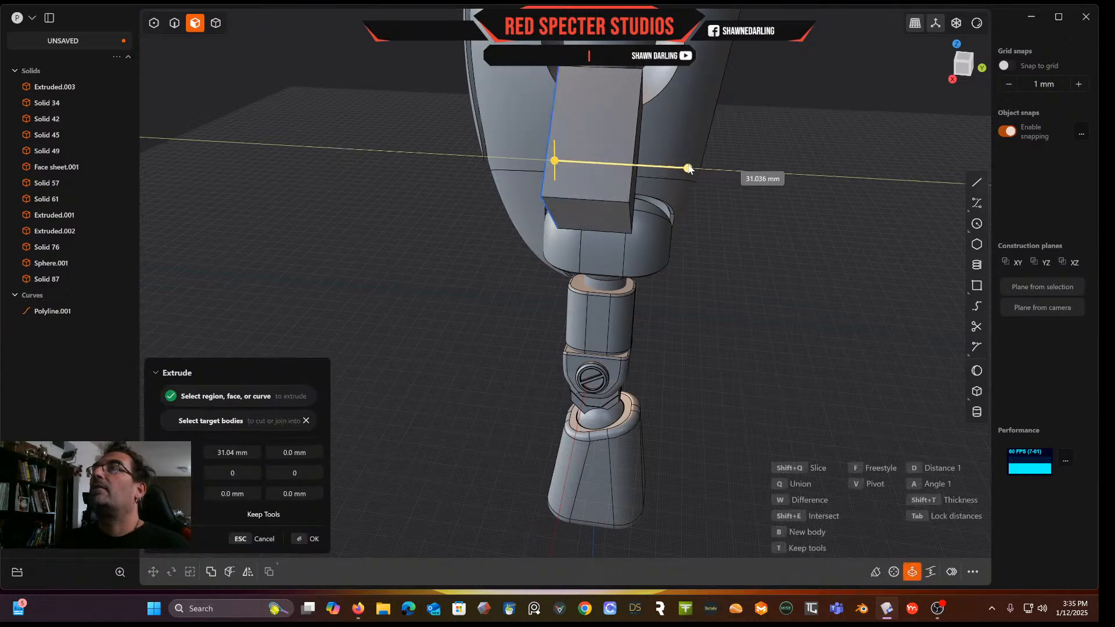
key("Return")
middle_click_drag(773, 156, 729, 133)
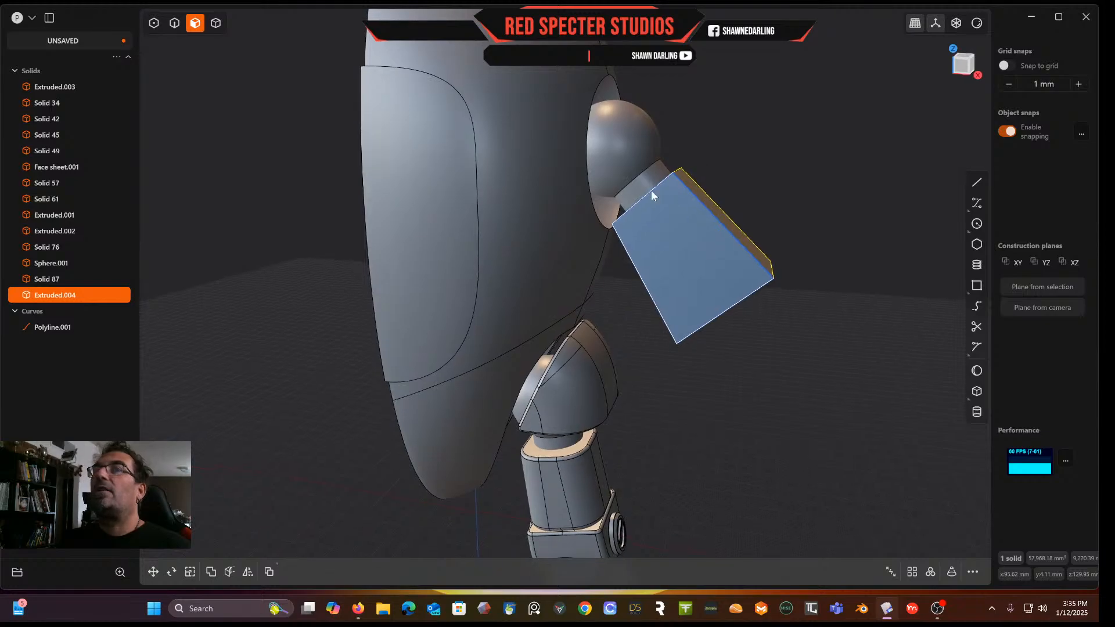
Remove the leftover polyline curve after the extrusion
left_click(76, 329)
middle_click_drag(493, 294, 550, 223)
middle_click_drag(591, 269, 649, 247)
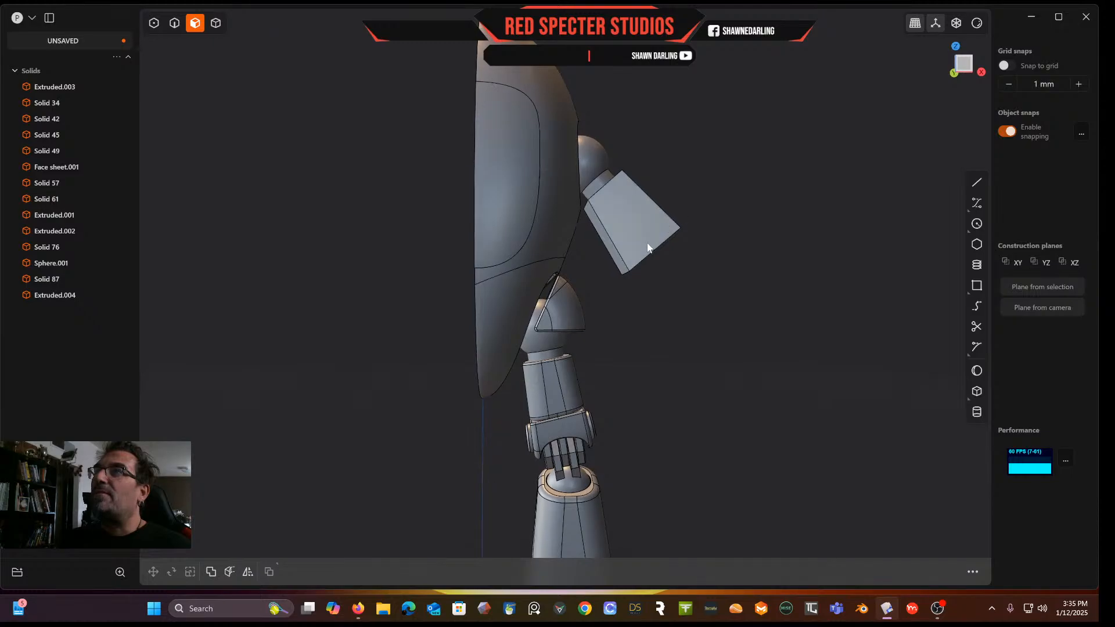
scroll(648, 247, "up", 3)
left_click(173, 23)
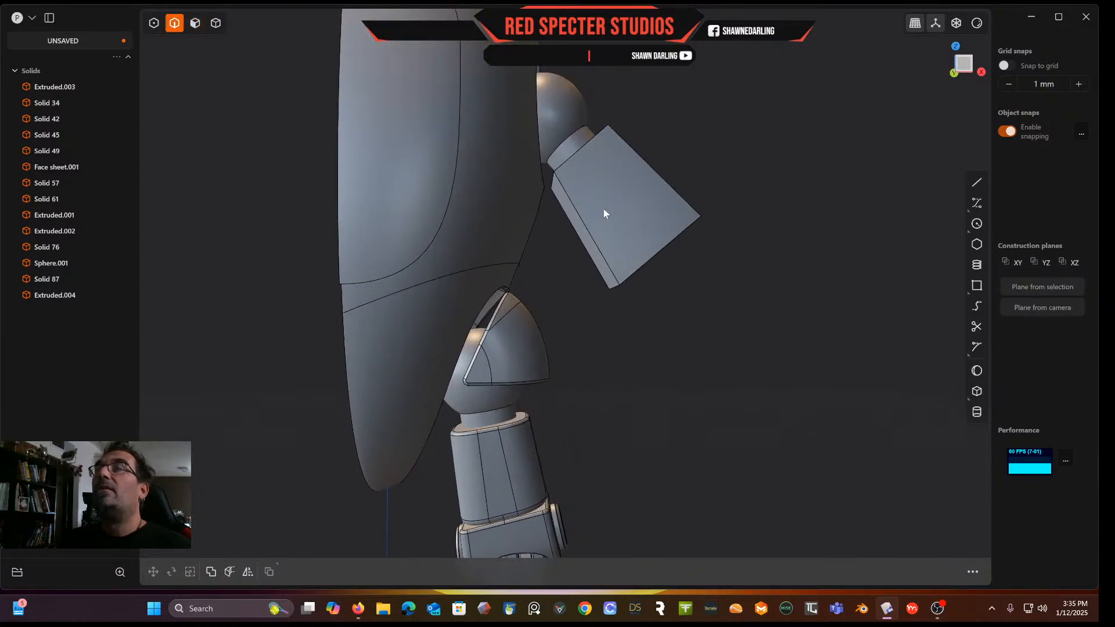
Try to fillet and move the lower edge of the new arm block, then cancel
scroll(604, 213, "up", 2)
left_click(620, 332)
key("f")
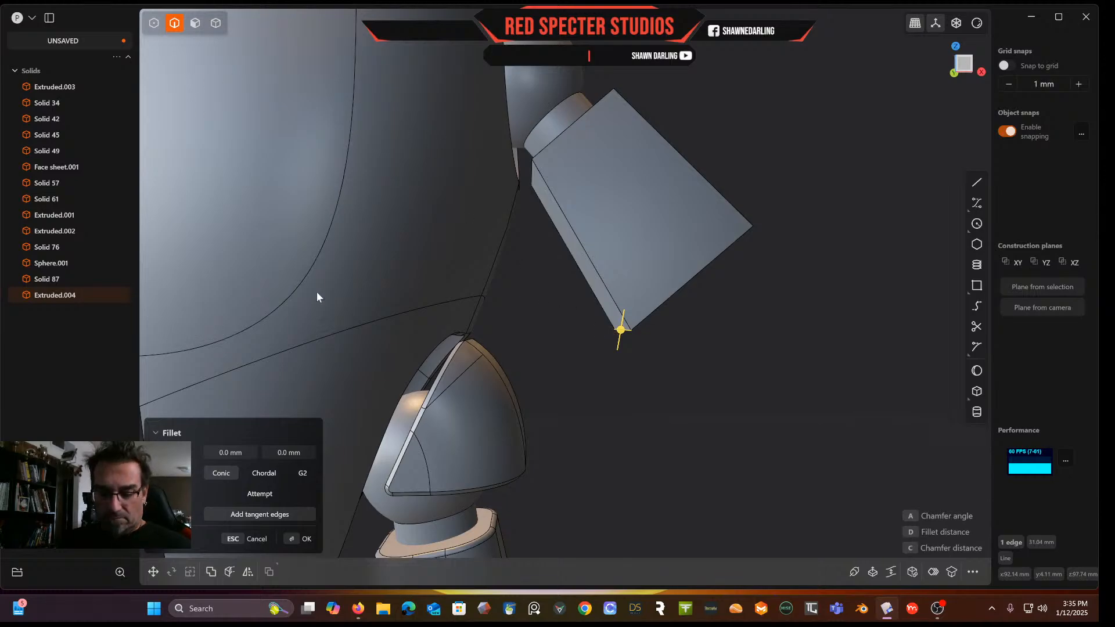
key("g")
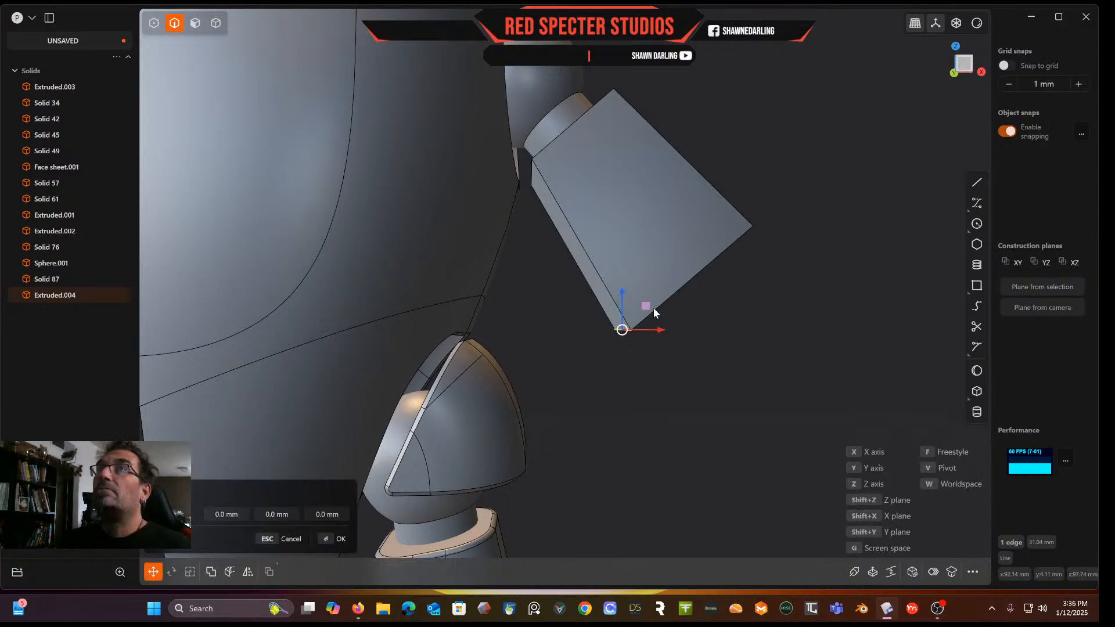
left_click(964, 65)
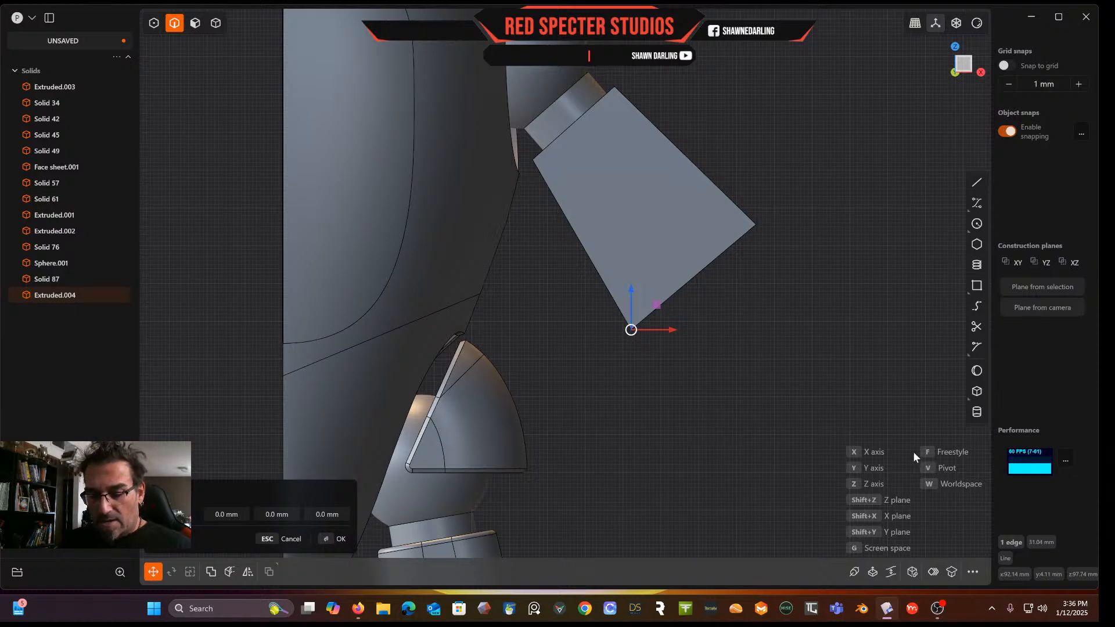
key("v")
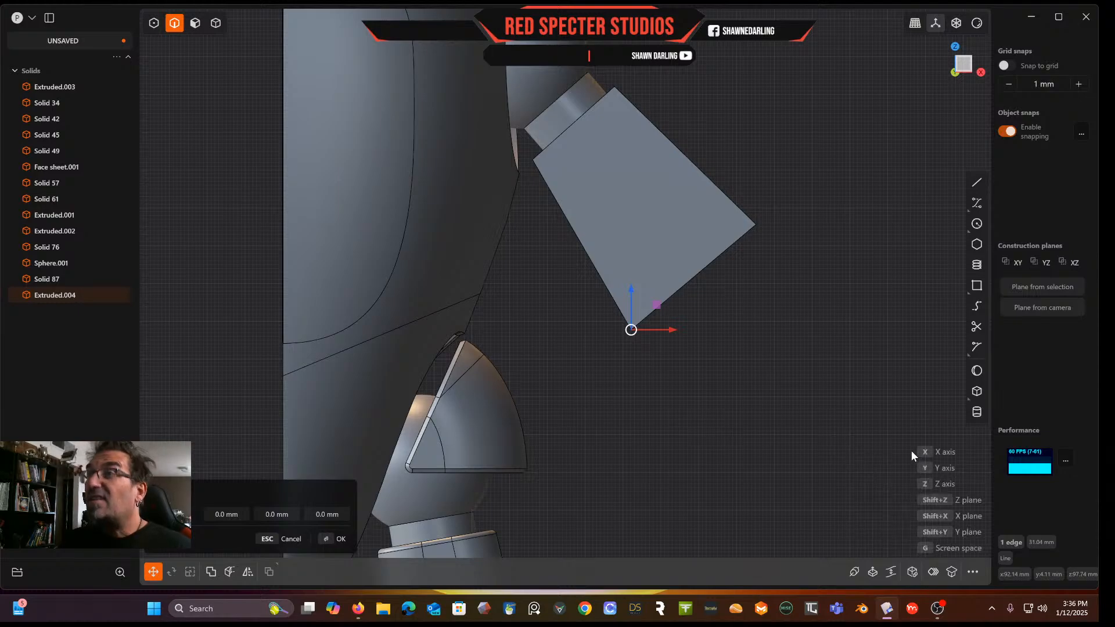
left_click(649, 316)
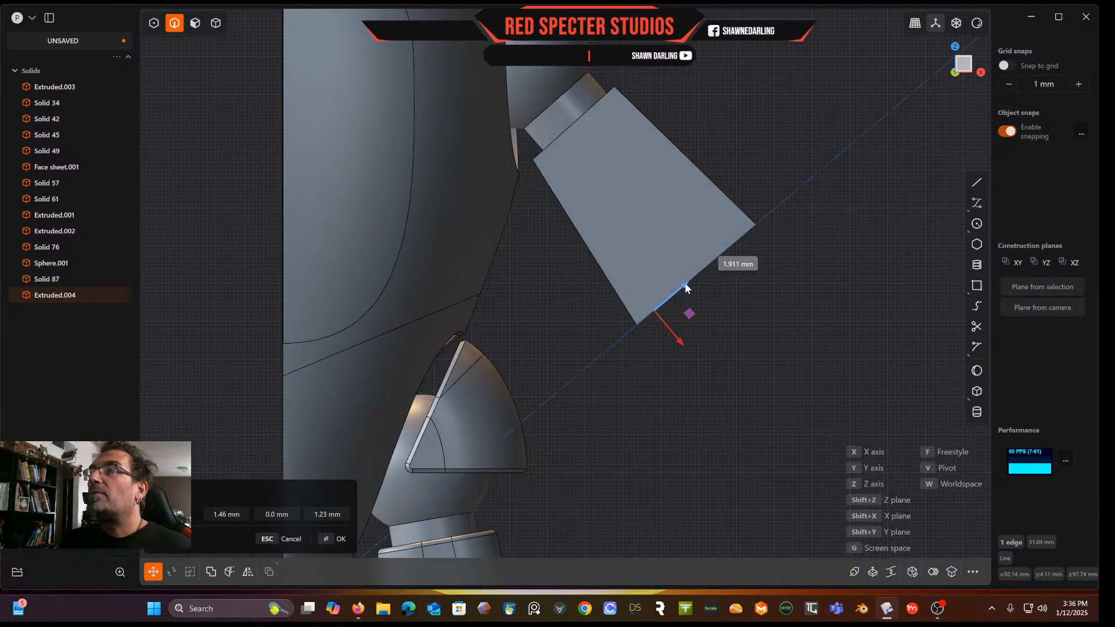
left_click_drag(697, 276, 697, 276)
key("b")
middle_click_drag(781, 259, 794, 326)
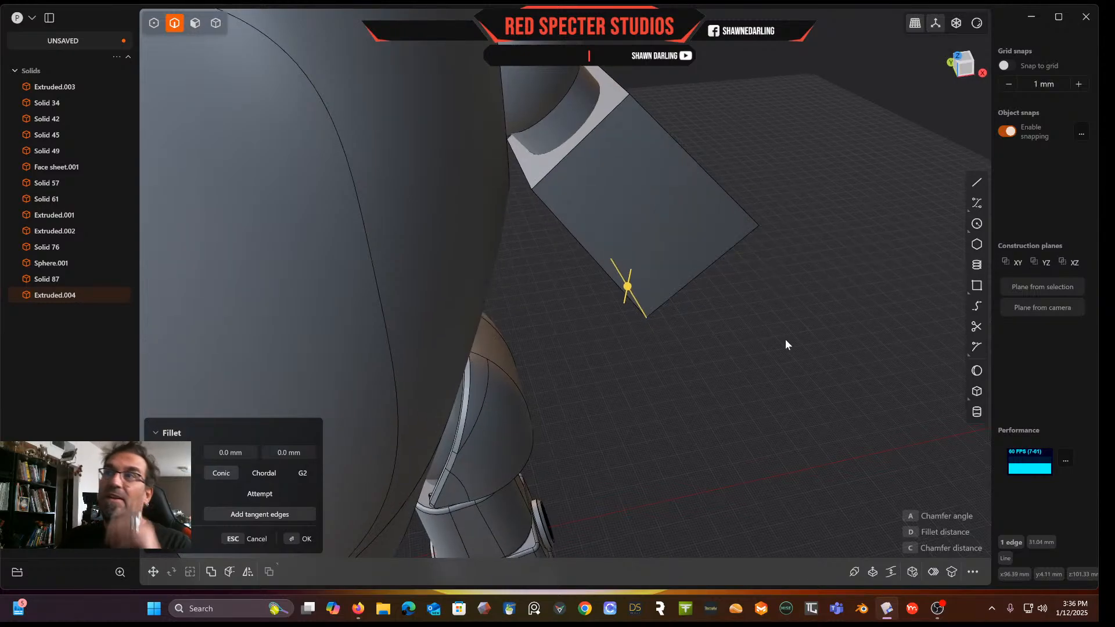
key("Escape")
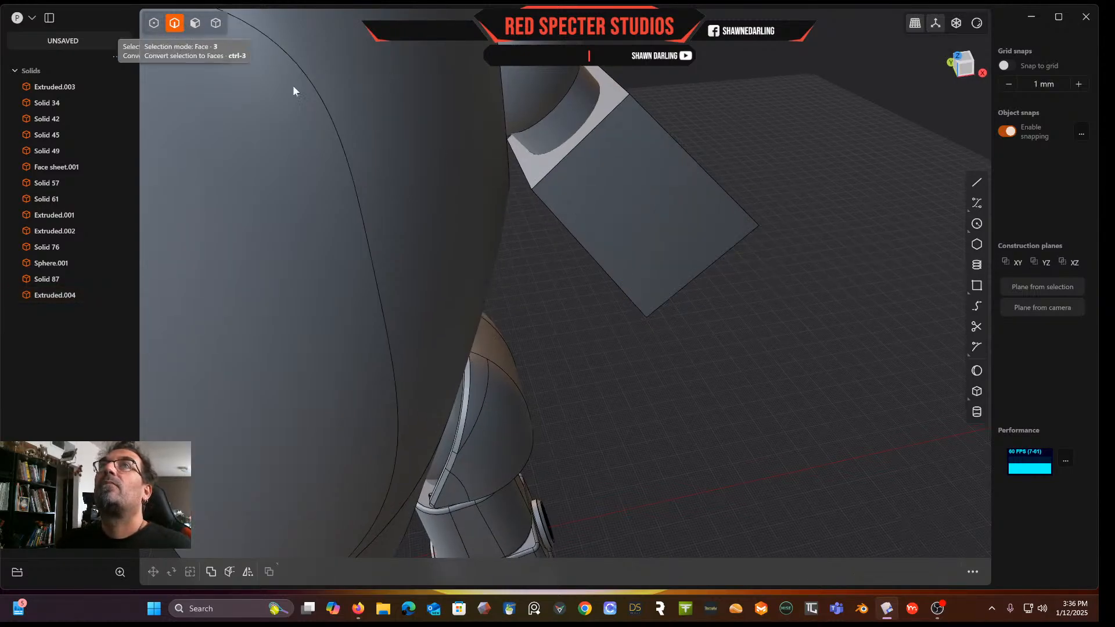
Fillet the long edges of the arm block to round its sides
left_click(569, 232)
key("b")
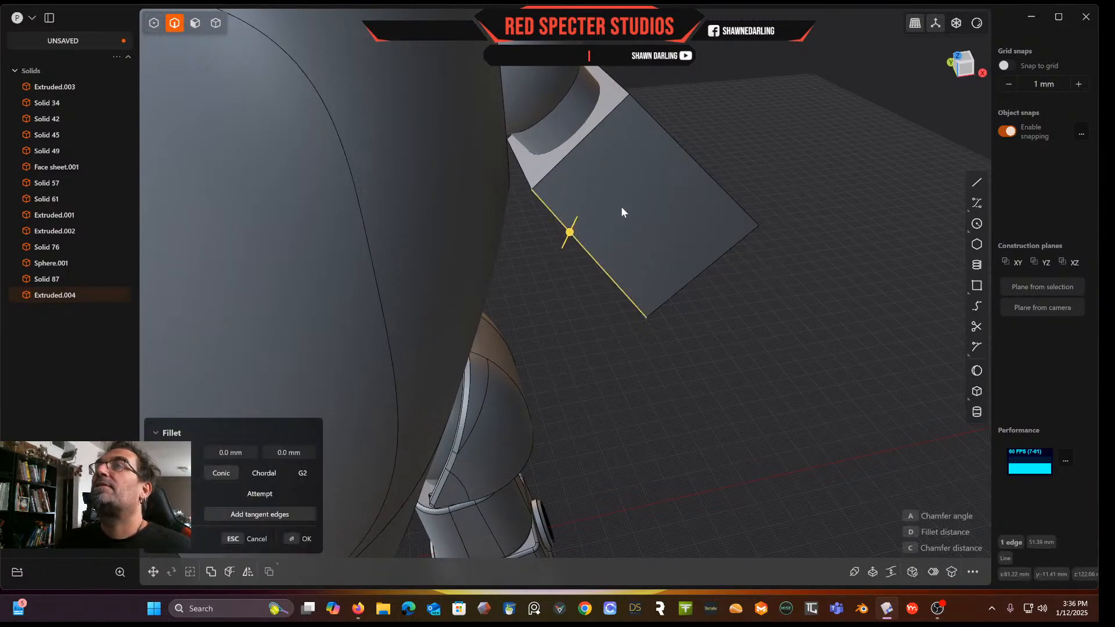
left_click(684, 150)
left_click_drag(687, 152, 734, 137)
right_click(797, 131)
middle_click_drag(796, 131, 666, 118)
scroll(667, 119, "up", 3)
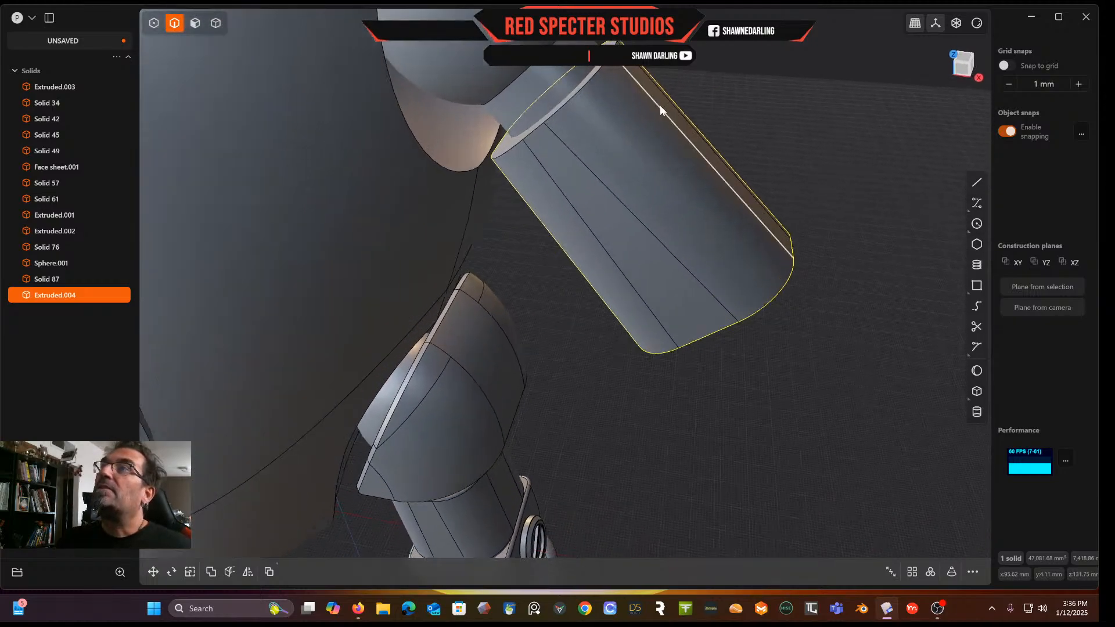
Fillet the edge loops at both ends of the arm block by about 1.02 mm
left_click(576, 93)
key("b")
left_click_drag(575, 94, 576, 90)
middle_click_drag(663, 231, 710, 161)
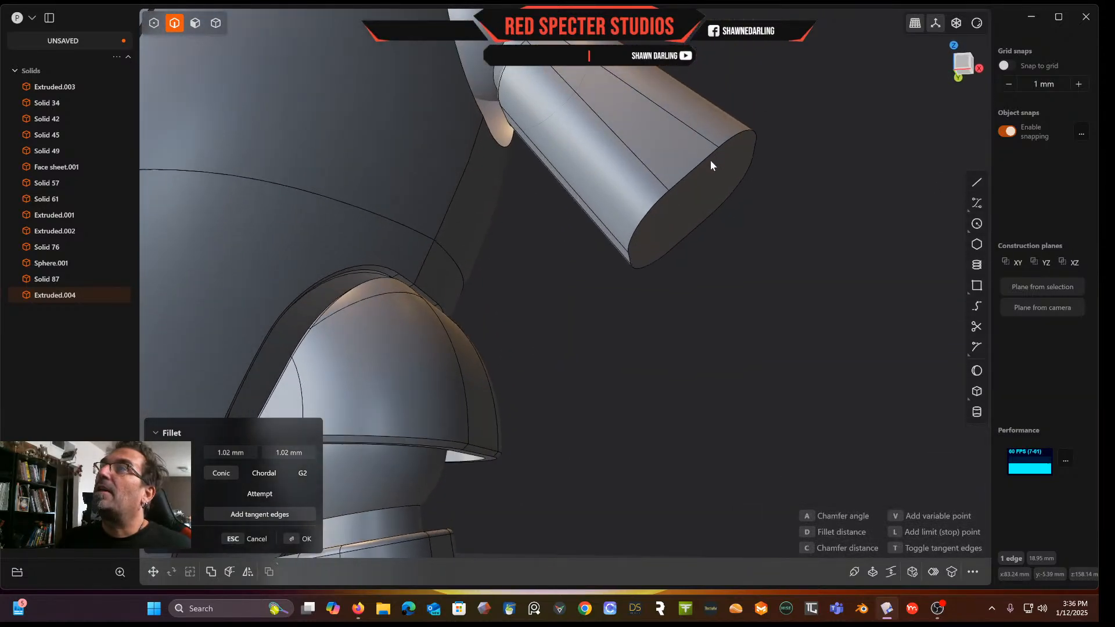
right_click(818, 145)
left_click(744, 132)
key("b")
left_click_drag(743, 132, 750, 130)
right_click(814, 147)
scroll(741, 202, "down", 7)
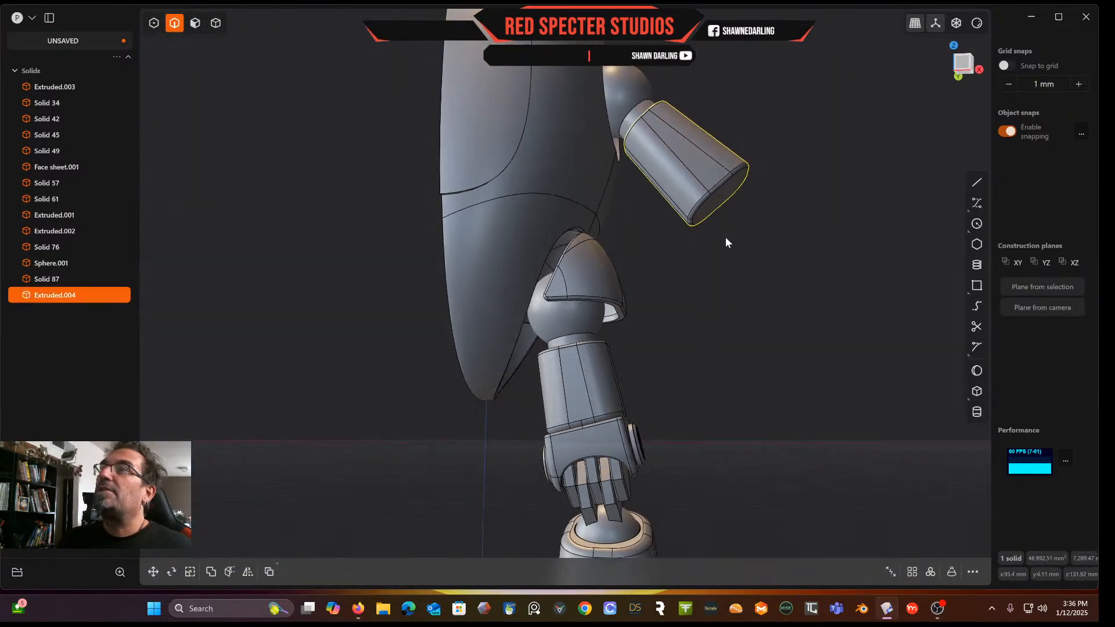
Duplicate the lower joint clamp and ball and move the copy to the end of the new arm block
middle_click_drag(726, 243, 570, 292)
scroll(649, 285, "down", 3)
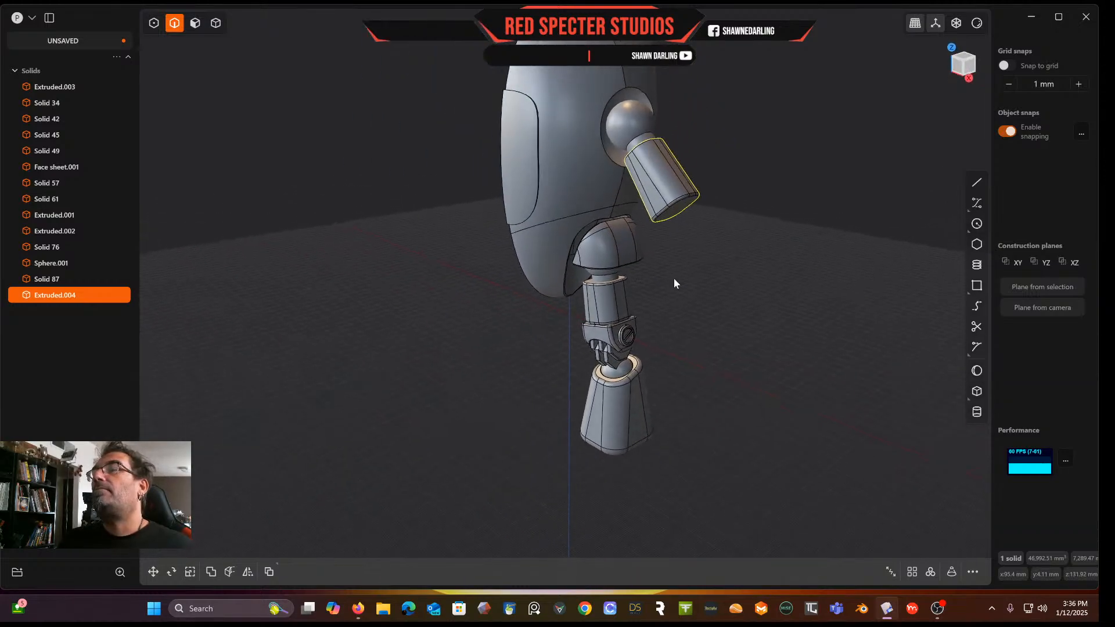
scroll(683, 269, "up", 4)
scroll(680, 261, "down", 3)
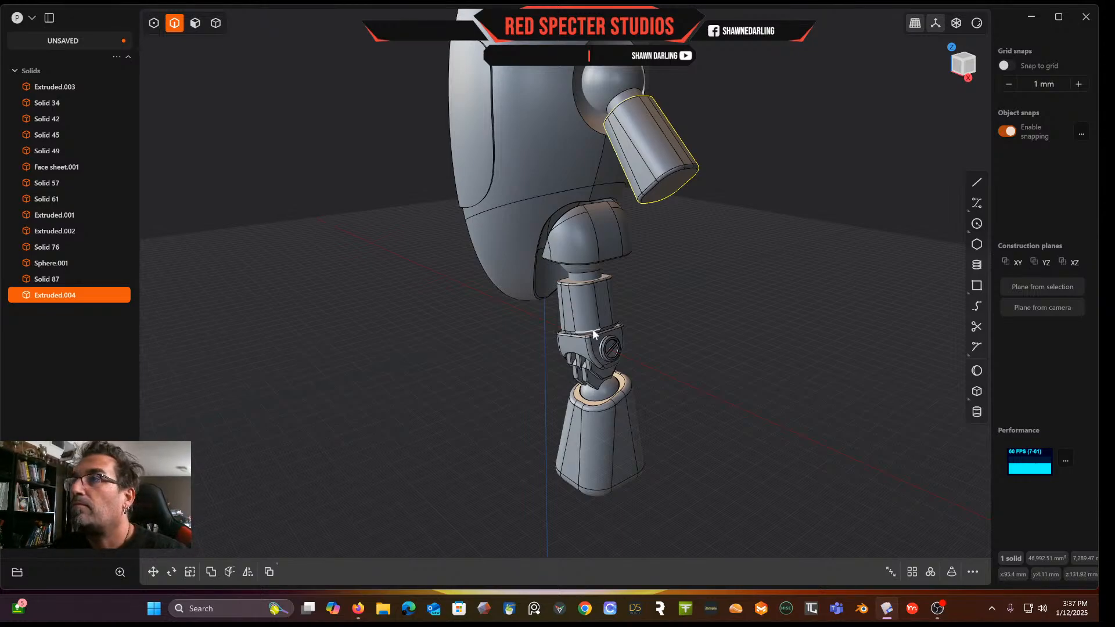
left_click(215, 23)
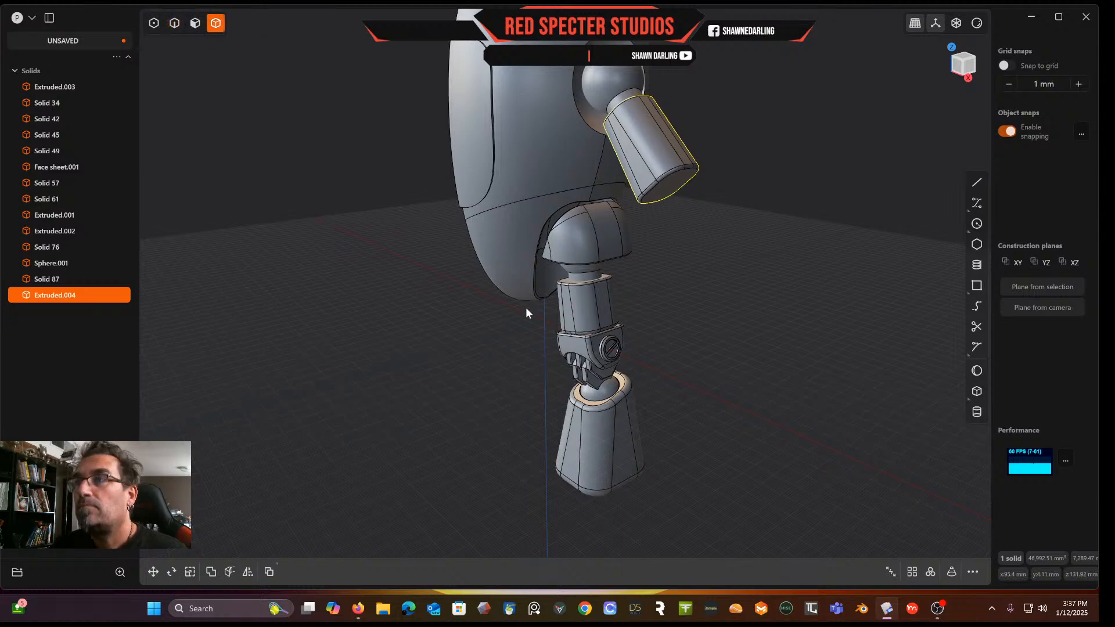
left_click(567, 360)
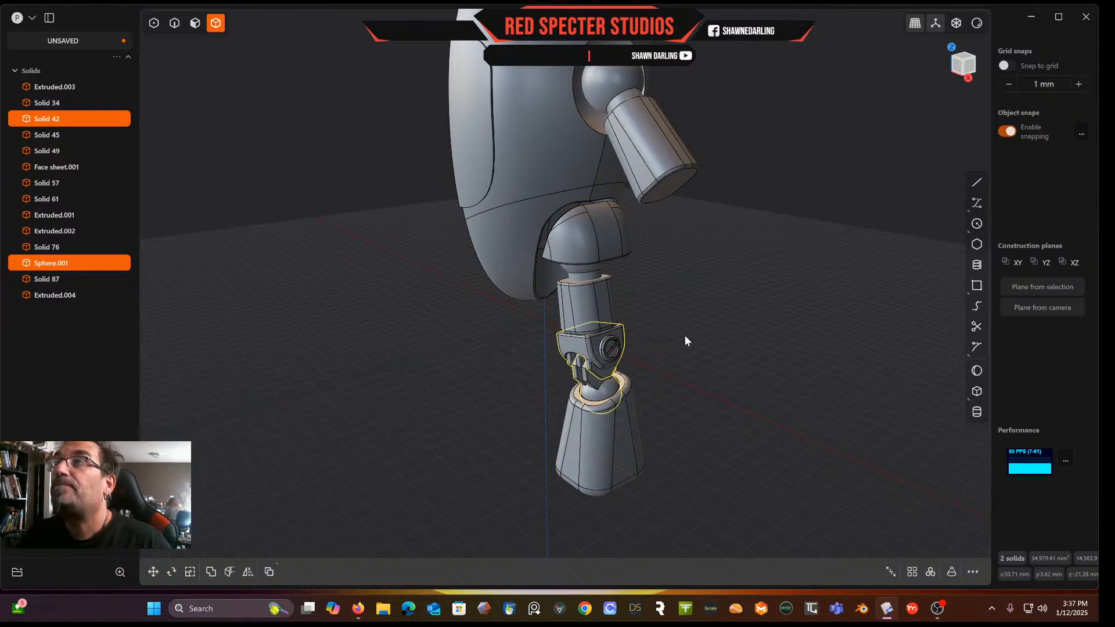
key("ctrl+d")
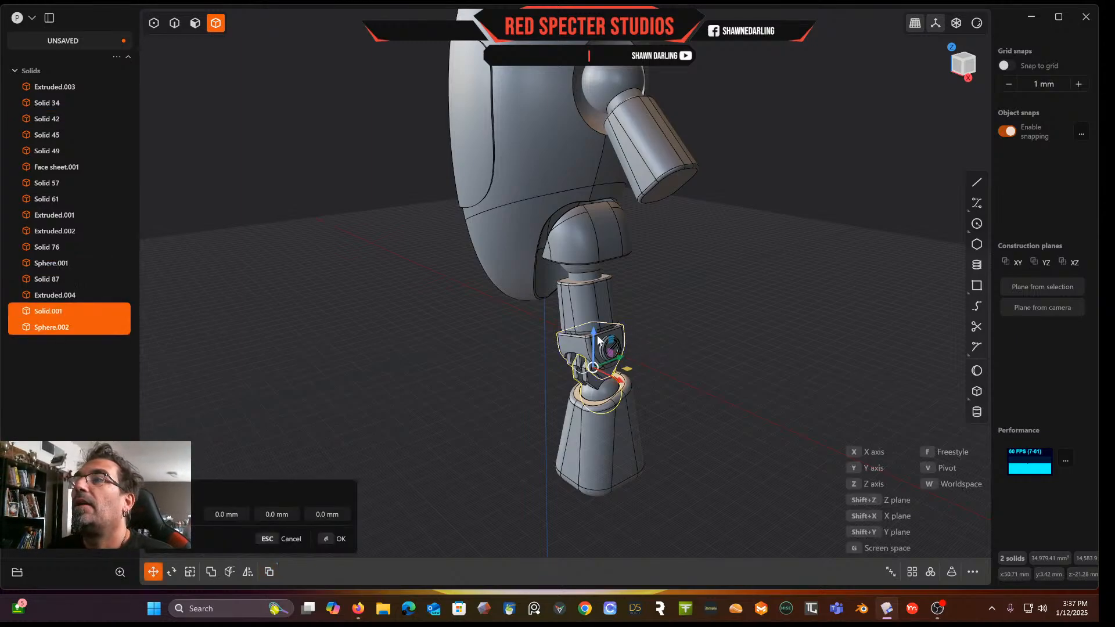
left_click_drag(610, 354, 699, 219)
middle_click_drag(699, 219, 751, 222)
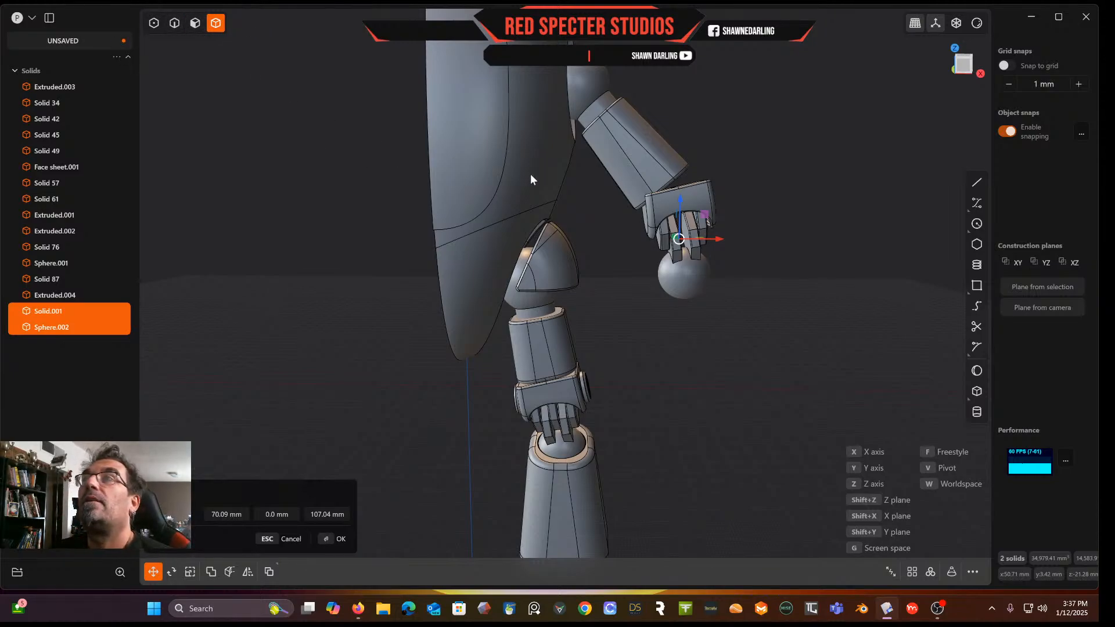
key("Return")
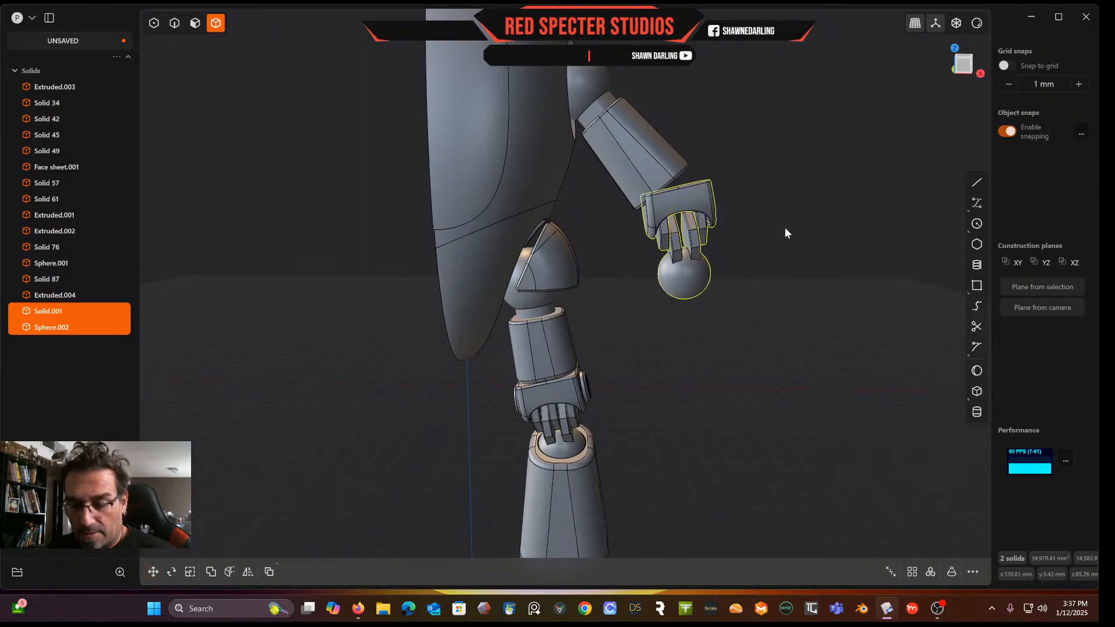
Rotate the copied clamp and ball to follow the arm's angle and nudge it about 5 mm into place
key("r")
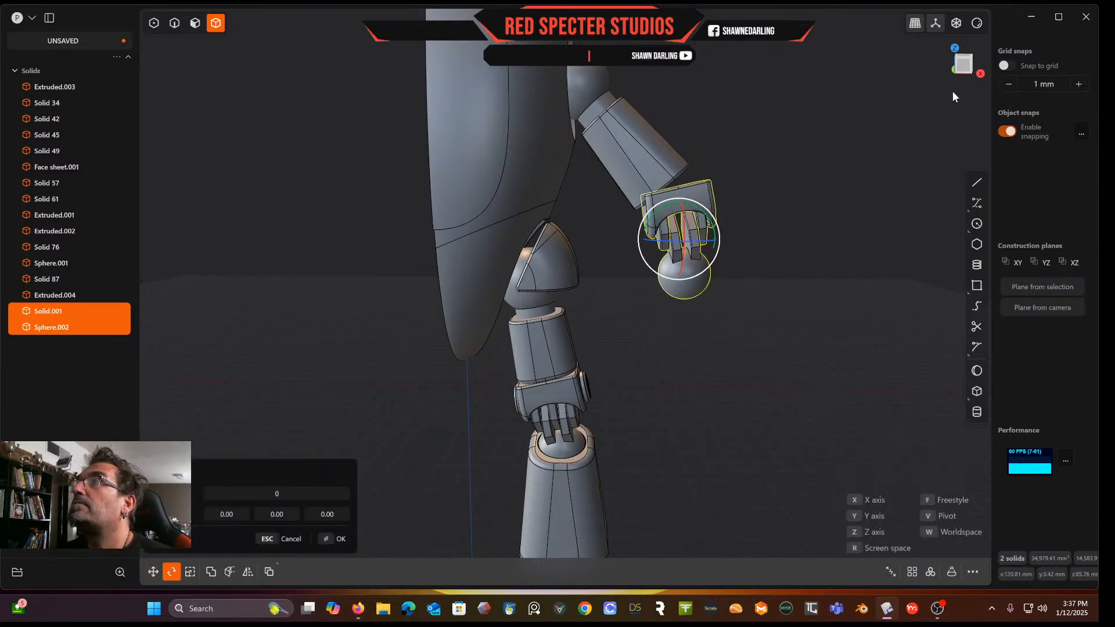
left_click(967, 71)
mouse_move(699, 210)
left_mouse_down()
mouse_move(671, 187)
mouse_move(711, 201)
left_mouse_up()
key("g")
middle_click_drag(770, 193, 659, 167)
scroll(652, 187, "up", 5)
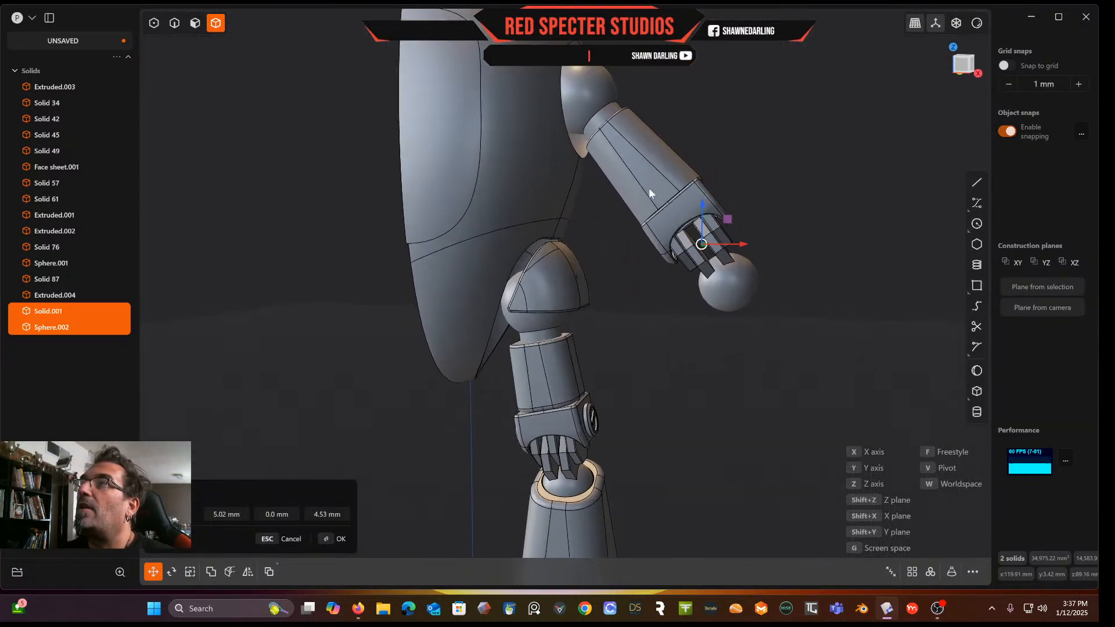
left_click(964, 69)
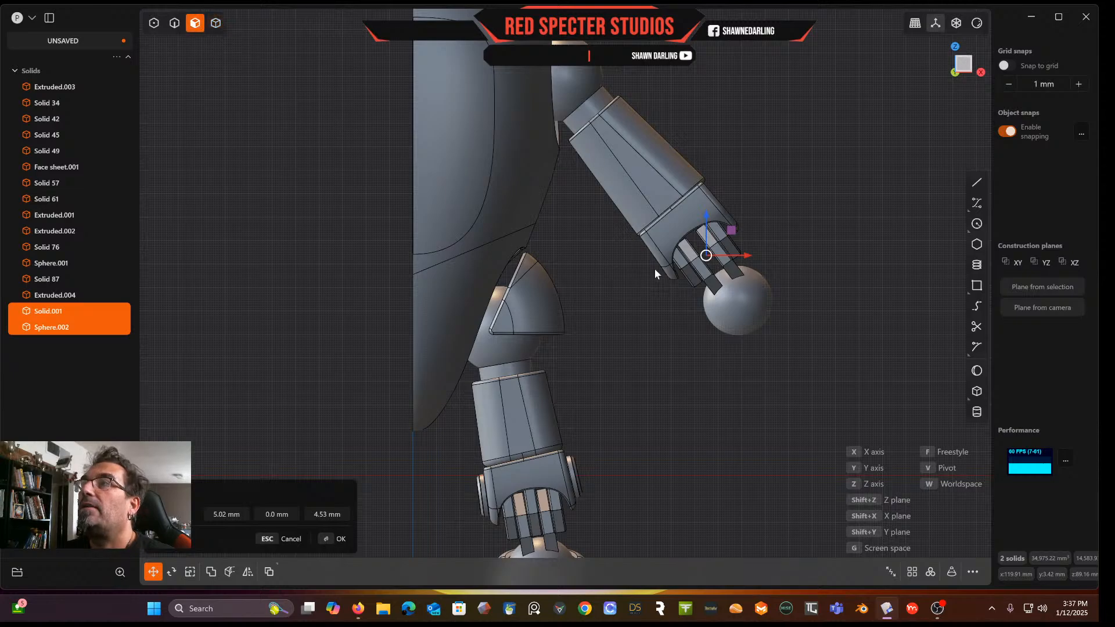
Hide the copied clamp Solid.001 and ball Sphere.002
left_click(90, 312)
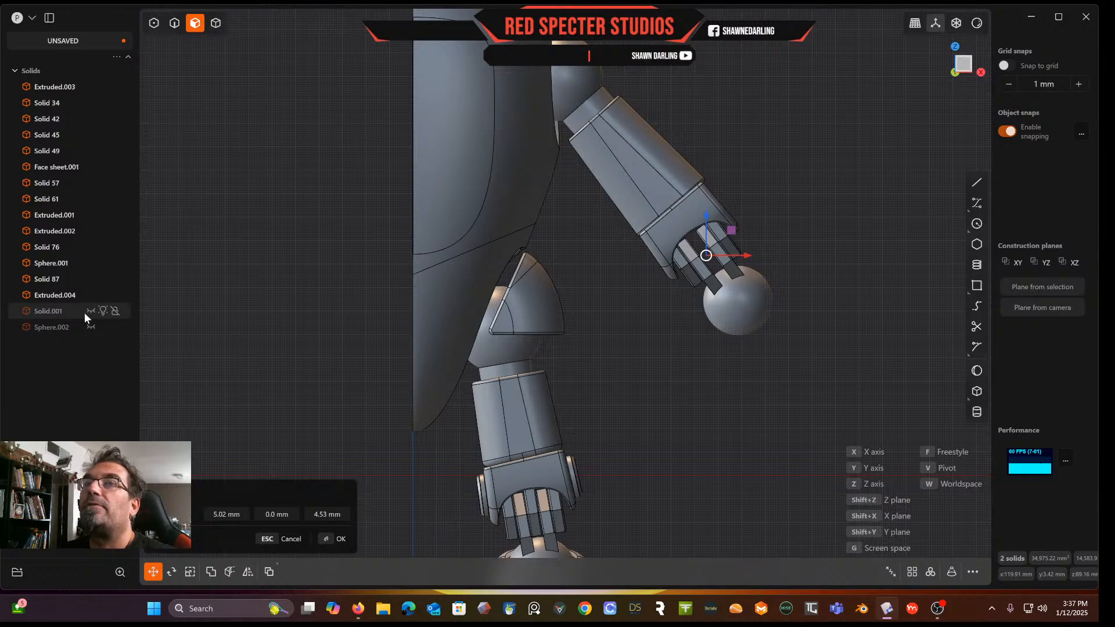
left_click(91, 312)
left_click(91, 327)
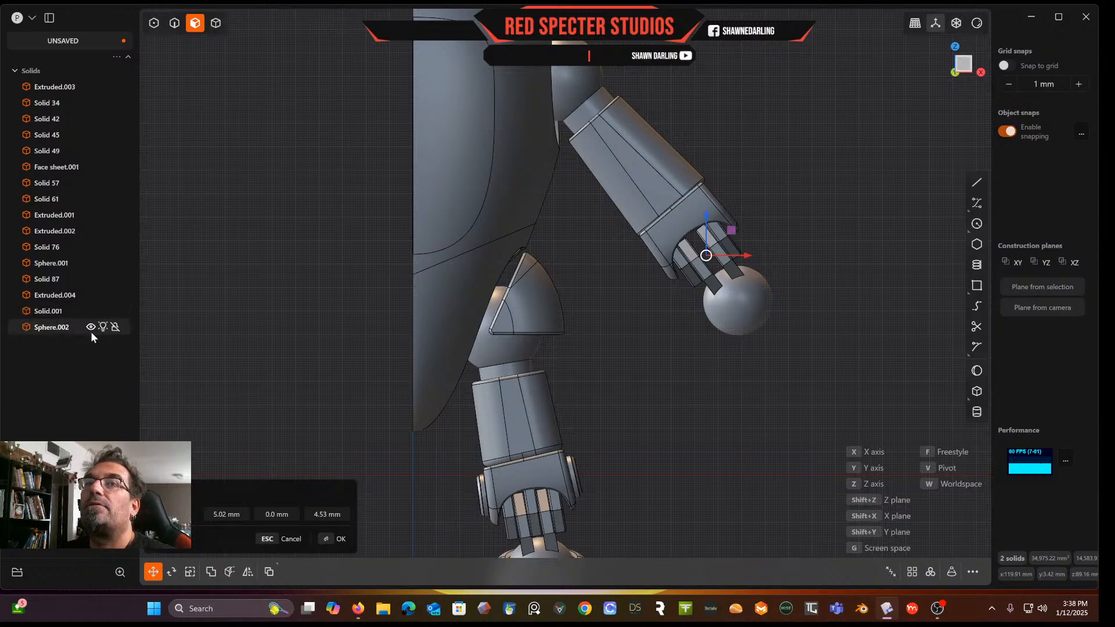
scroll(628, 354, "down", 5)
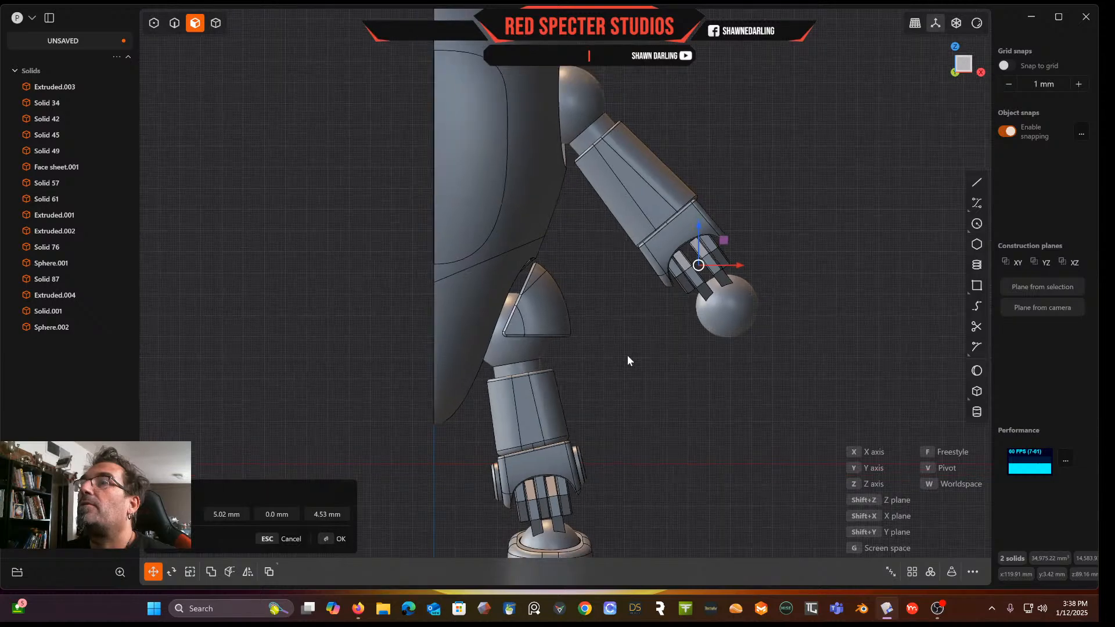
scroll(571, 302, "up", 5)
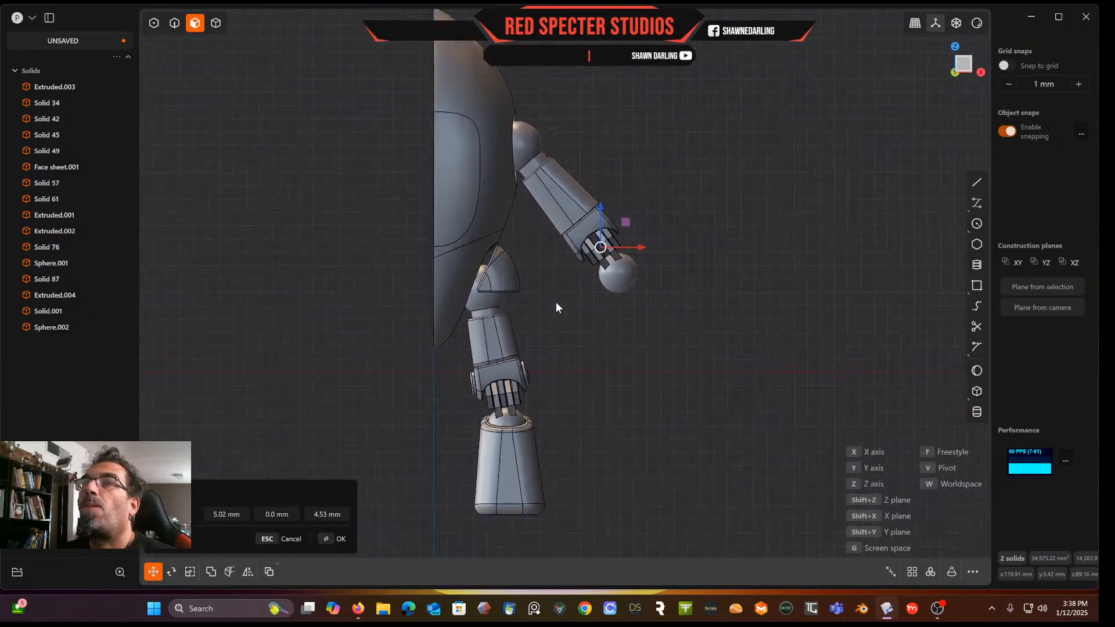
left_click(36, 314)
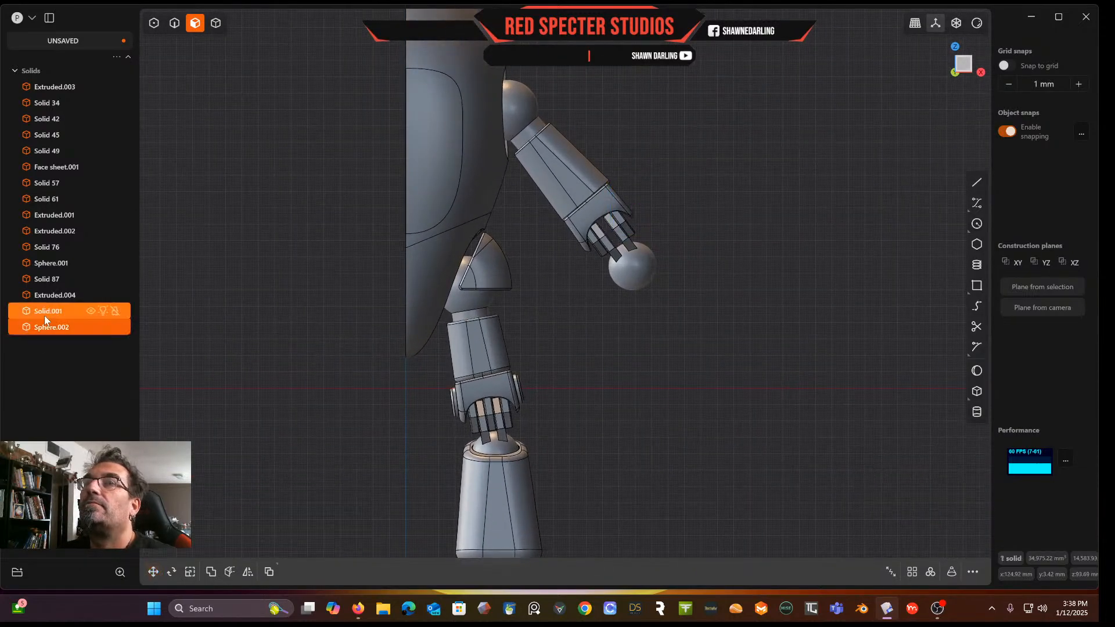
left_click(91, 313)
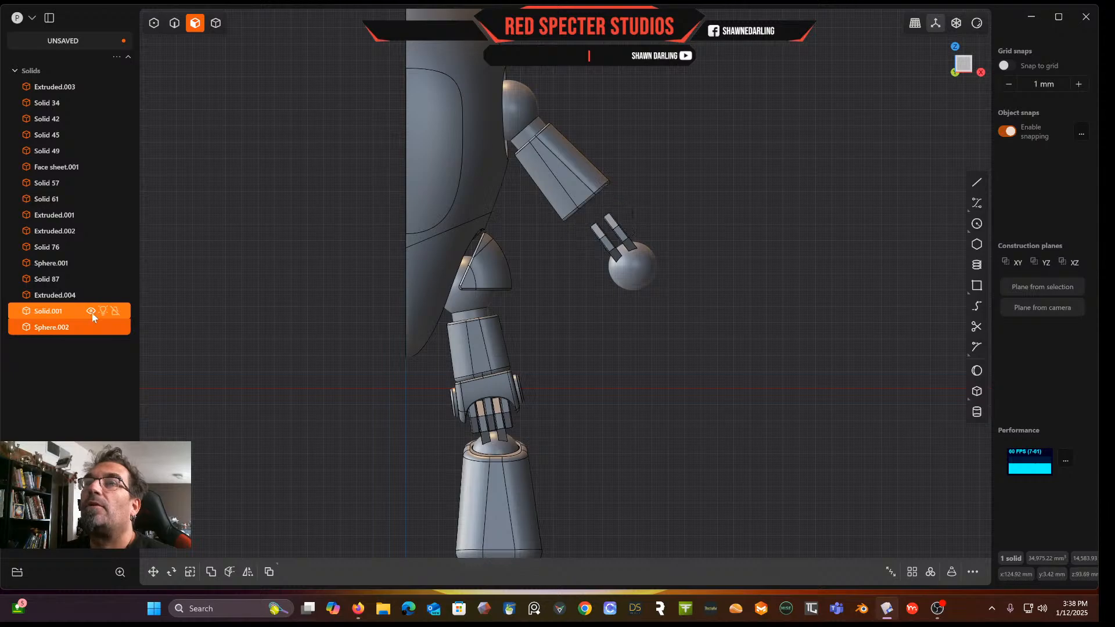
left_click(90, 312)
left_click(90, 312)
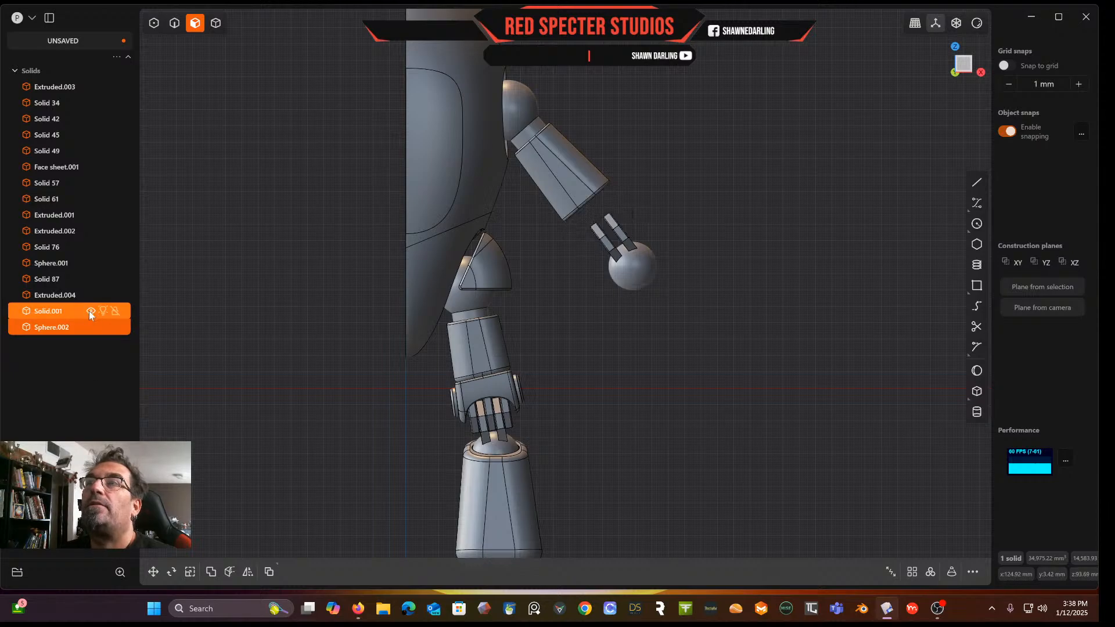
left_click(92, 327)
Move the arm block's end face inward 12.37 mm and unhide the copied clamp and ball
middle_click_drag(557, 294, 522, 251)
left_click(590, 186)
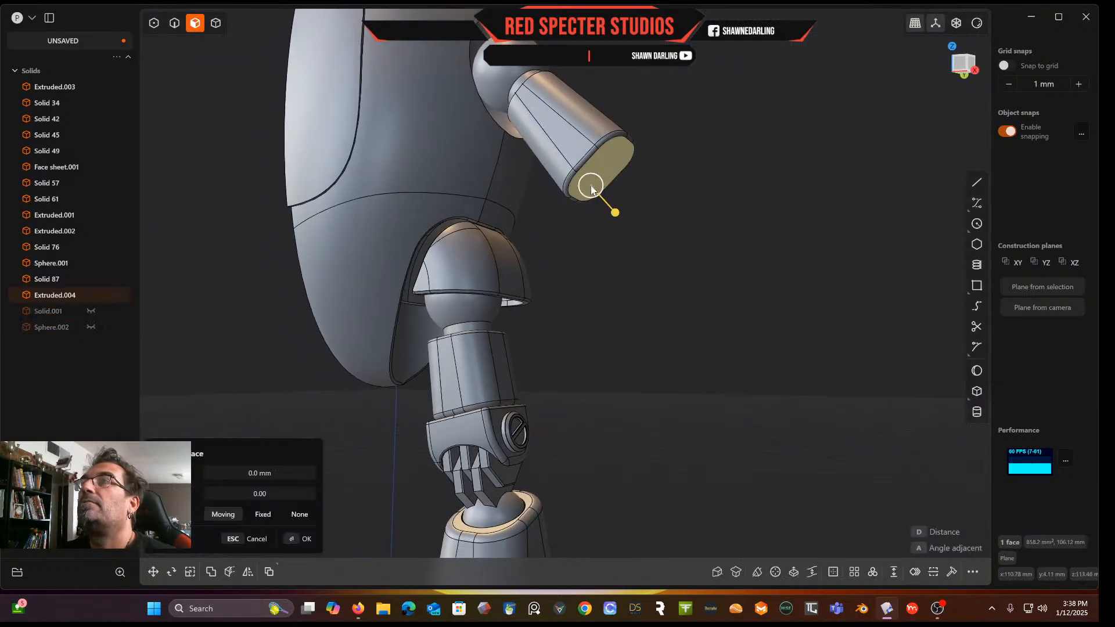
left_click_drag(619, 213, 604, 196)
middle_click_drag(604, 191, 712, 124)
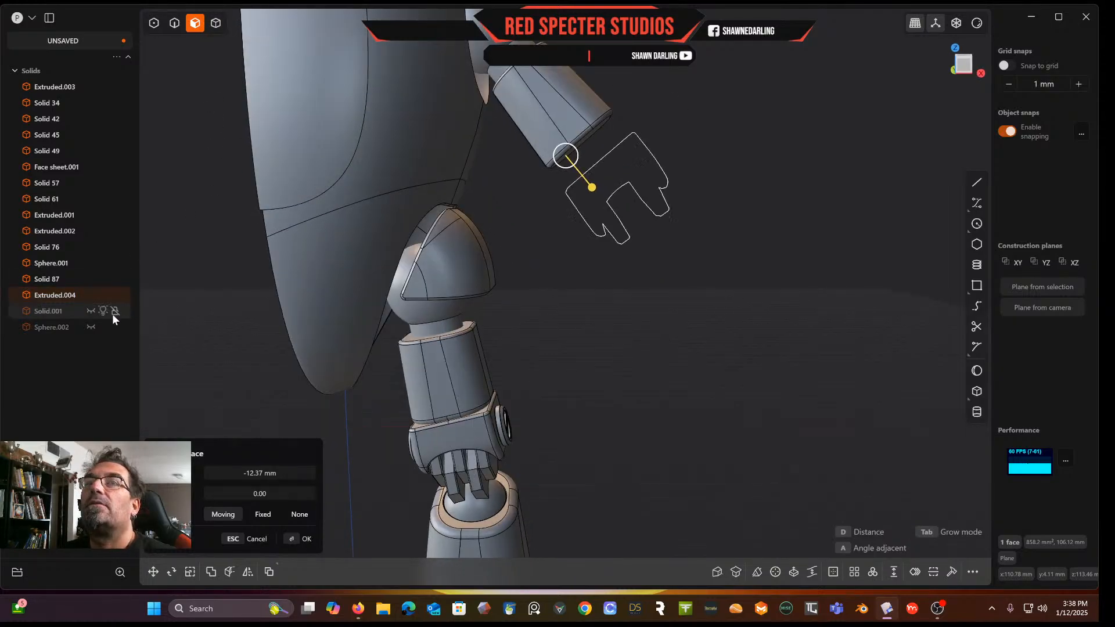
left_click(90, 312)
left_click(90, 327)
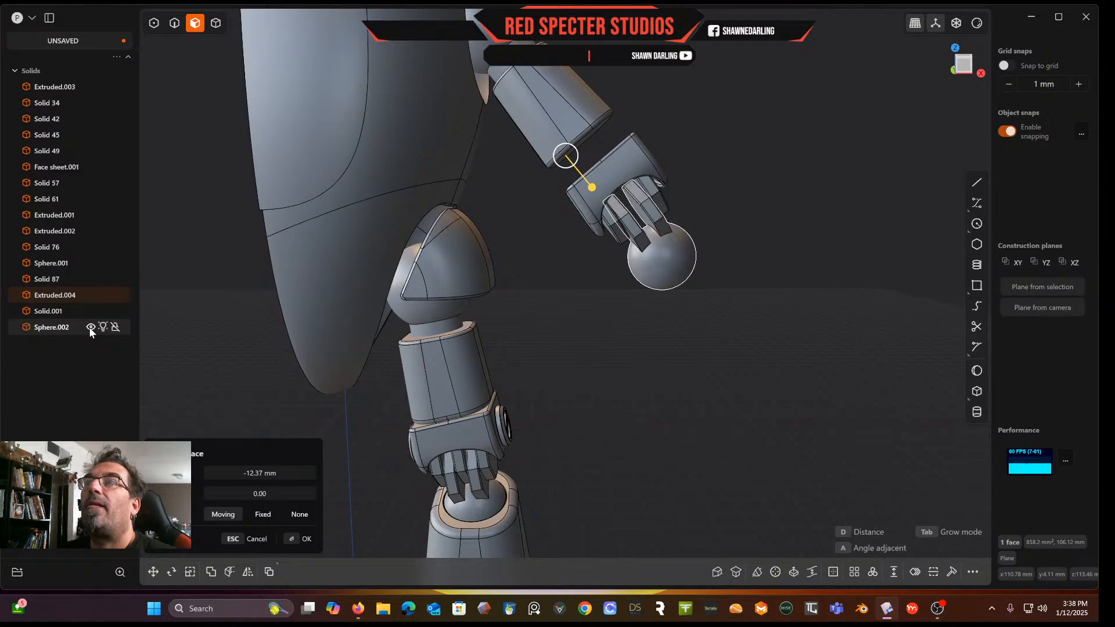
Undo those changes and move the arm block's end face inward again to shorten the arm
left_click(964, 67)
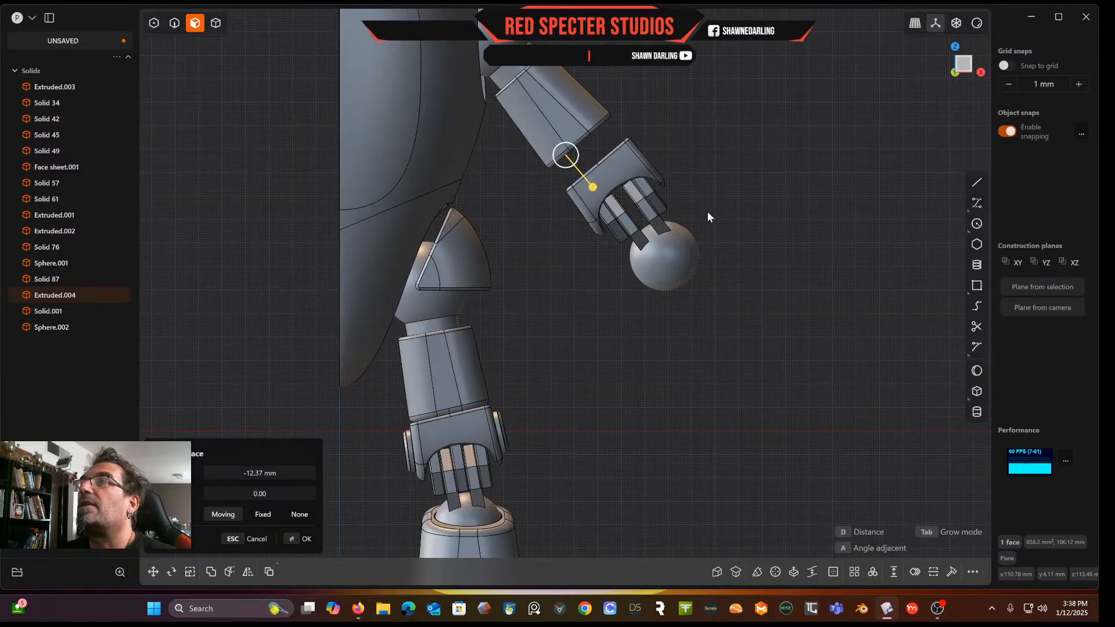
key("ctrl+z")
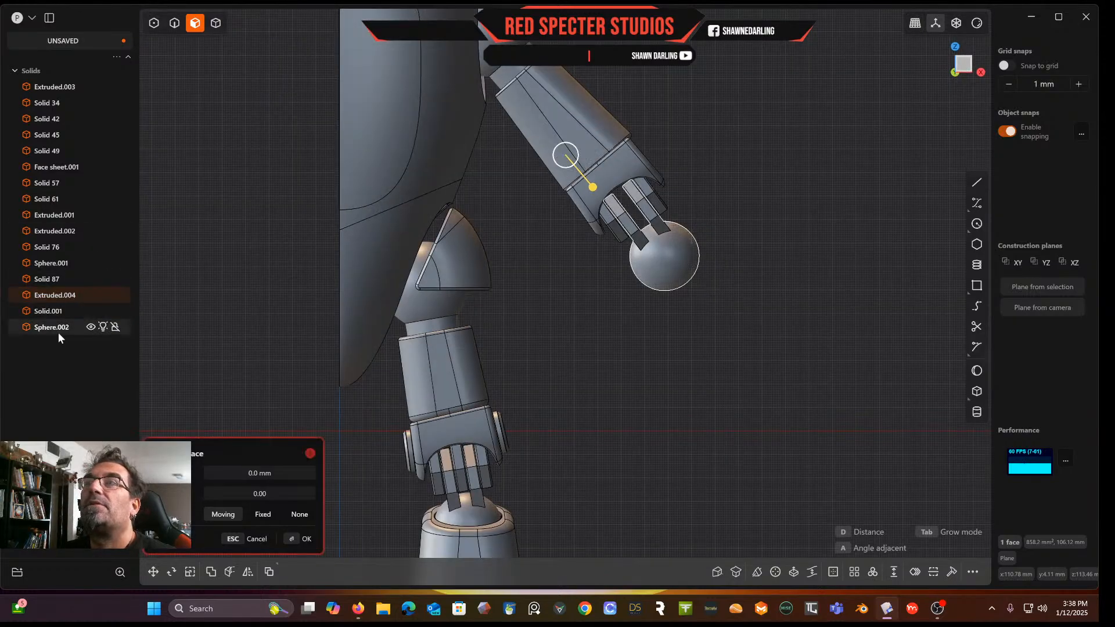
scroll(582, 254, "up", 2)
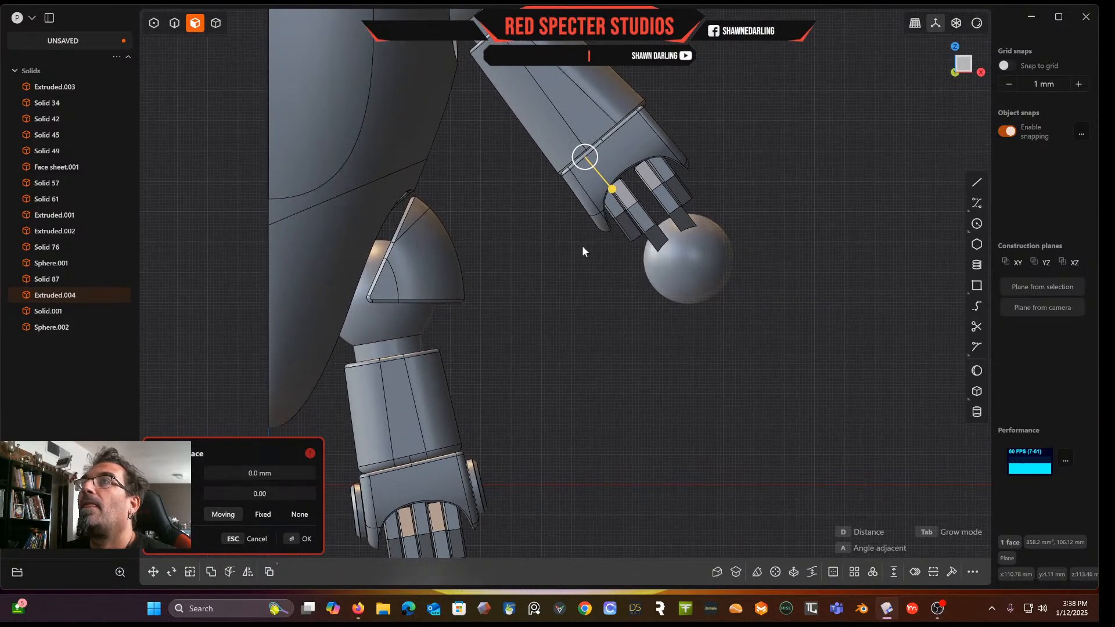
key("ctrl+z")
middle_click_drag(572, 266, 546, 263)
left_click_drag(614, 172, 601, 132)
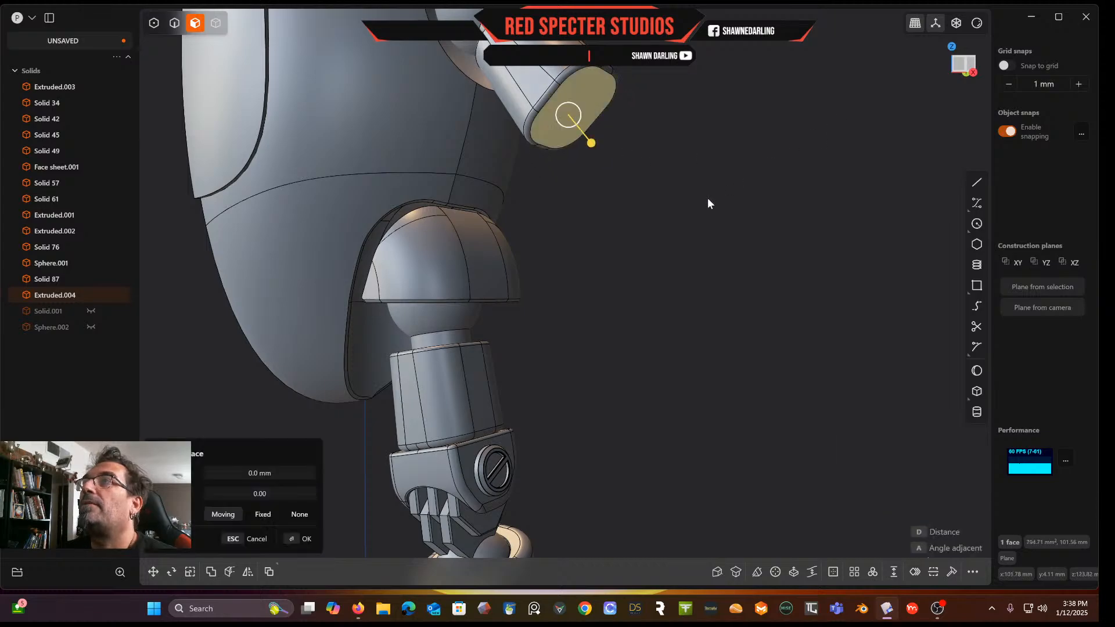
key("Return")
key("ctrl+z")
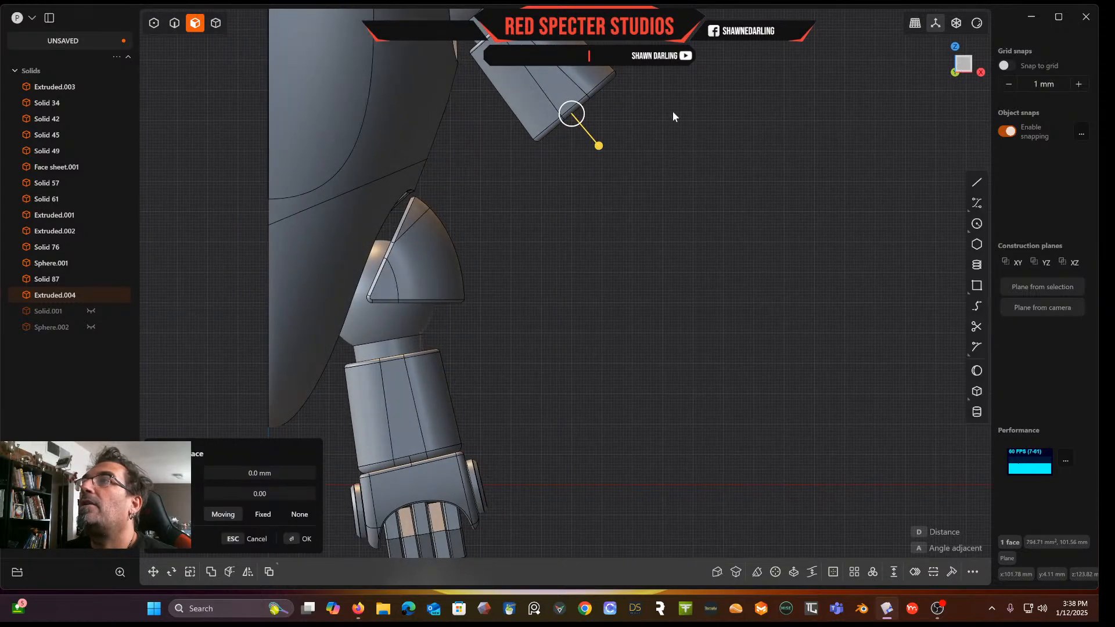
Unhide the copied clamp and ball and move them together -7.83 mm in X and 10.09 mm in Z onto the shortened arm's end
left_click(91, 311)
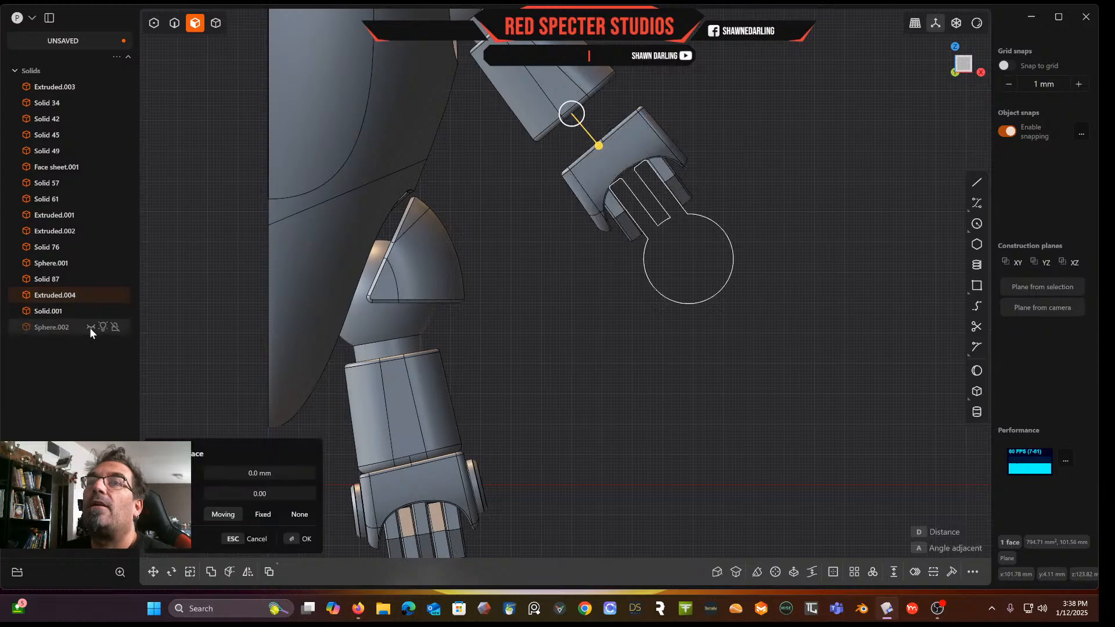
left_click(91, 327)
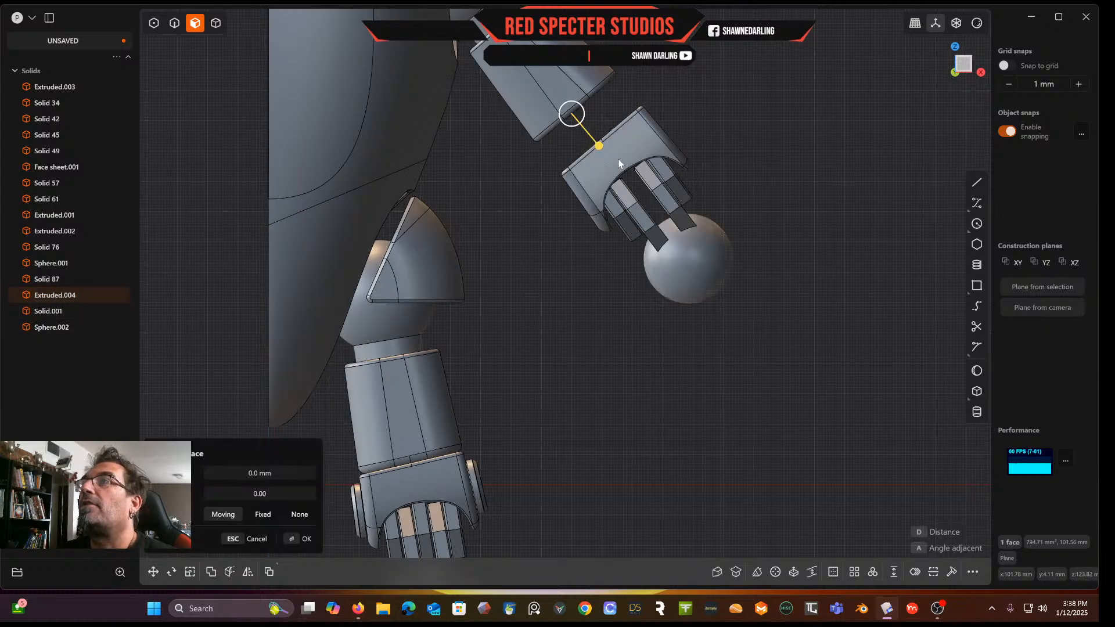
left_click(218, 23)
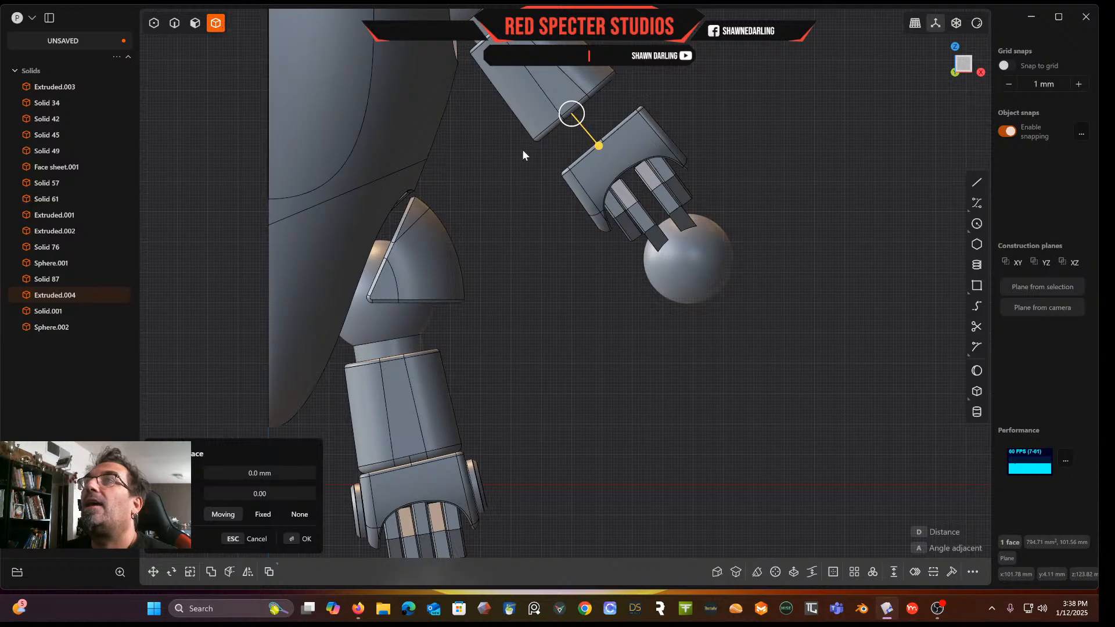
left_click(643, 164)
left_click(701, 244)
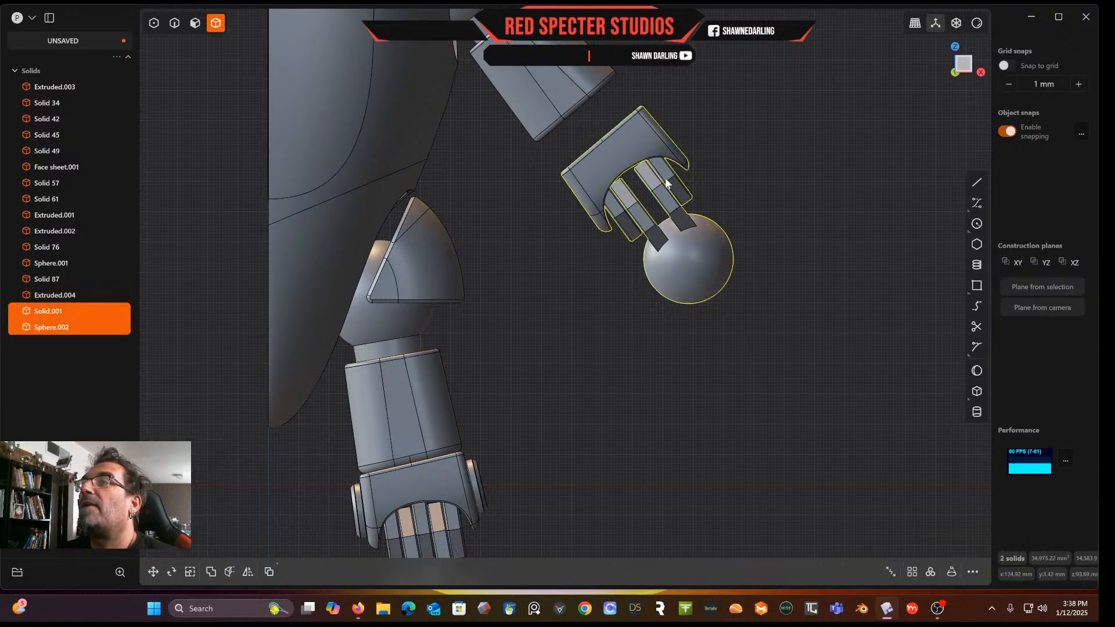
key("g")
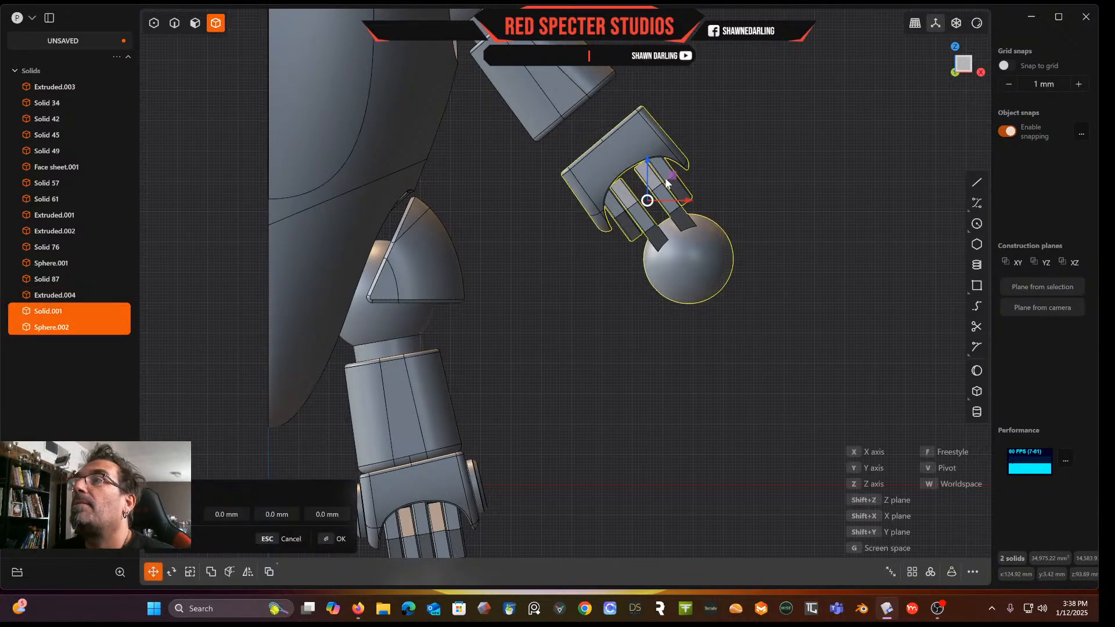
left_click_drag(668, 173, 647, 144)
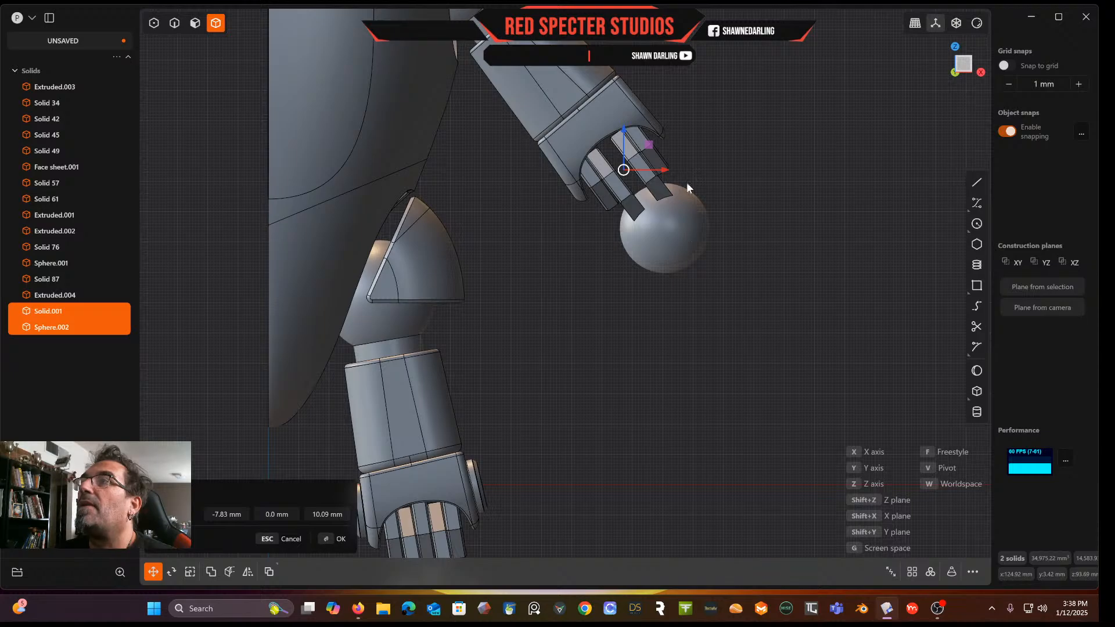
scroll(670, 138, "up", 3)
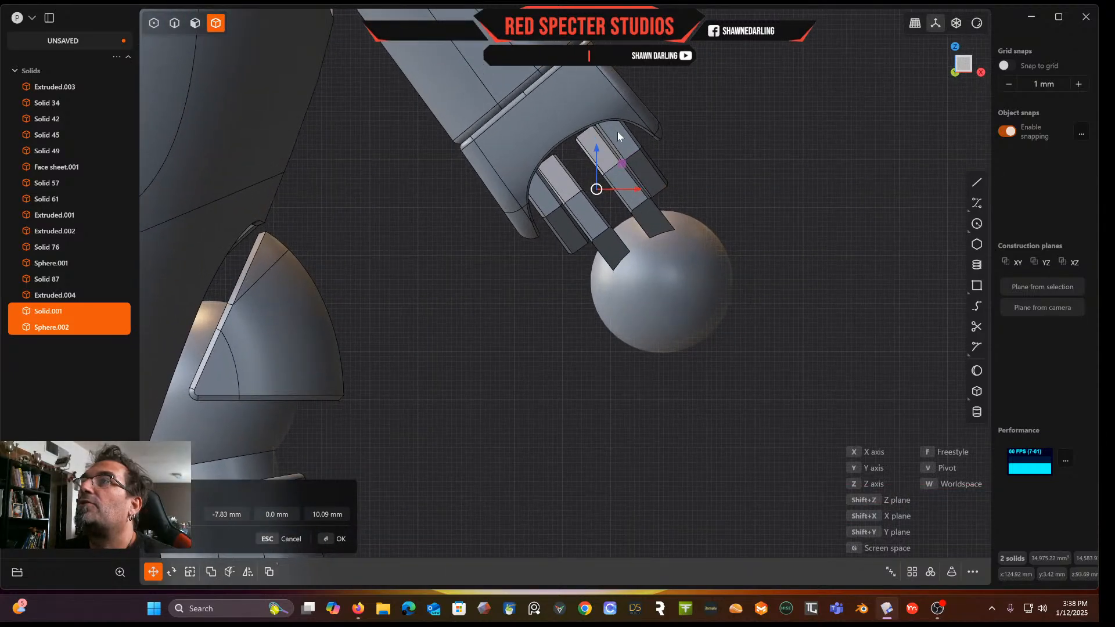
scroll(742, 163, "up", 2)
scroll(702, 171, "down", 8)
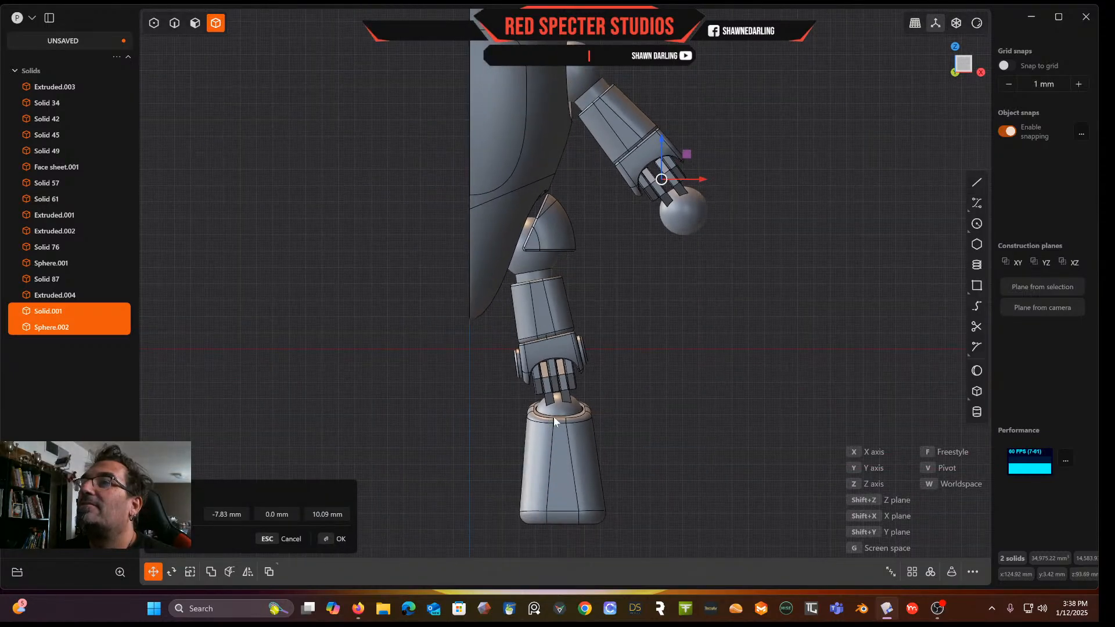
scroll(656, 259, "up", 3)
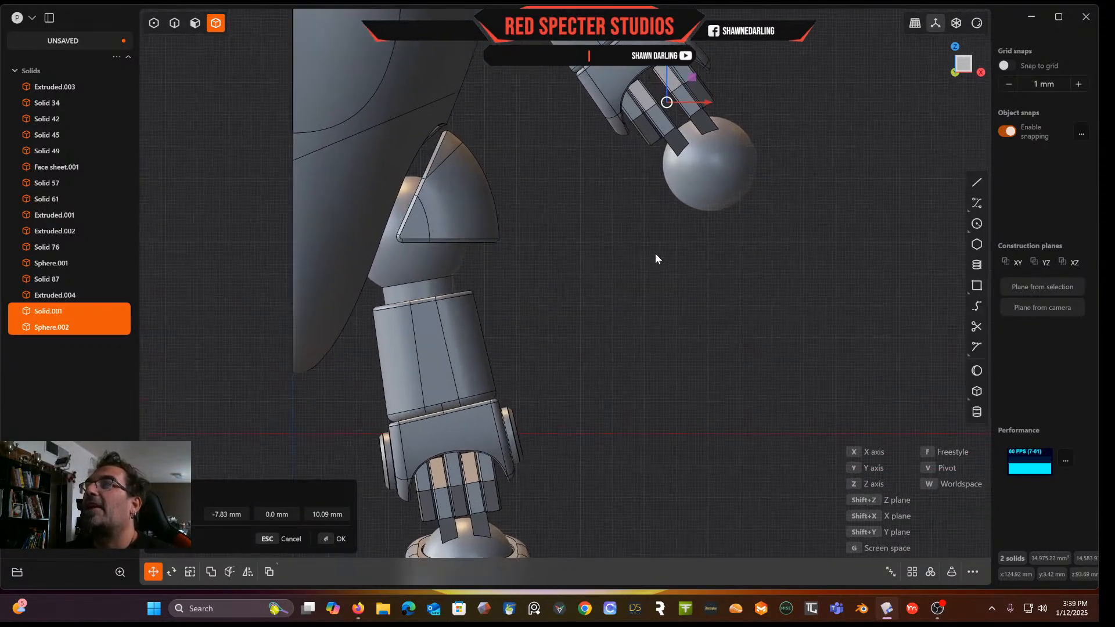
scroll(653, 253, "up", 3)
right_click_drag(650, 236, 600, 379)
scroll(554, 320, "up", 3)
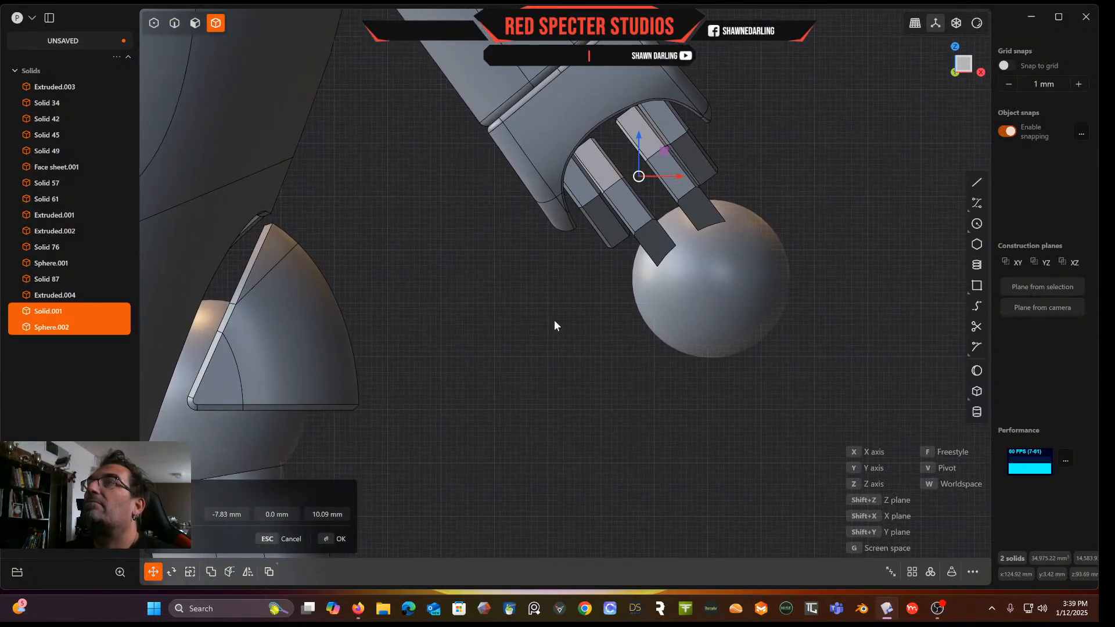
scroll(554, 319, "down", 5)
right_click_drag(554, 319, 641, 280)
scroll(641, 279, "down", 3)
middle_click_drag(681, 299, 577, 308)
middle_click_drag(546, 266, 640, 270)
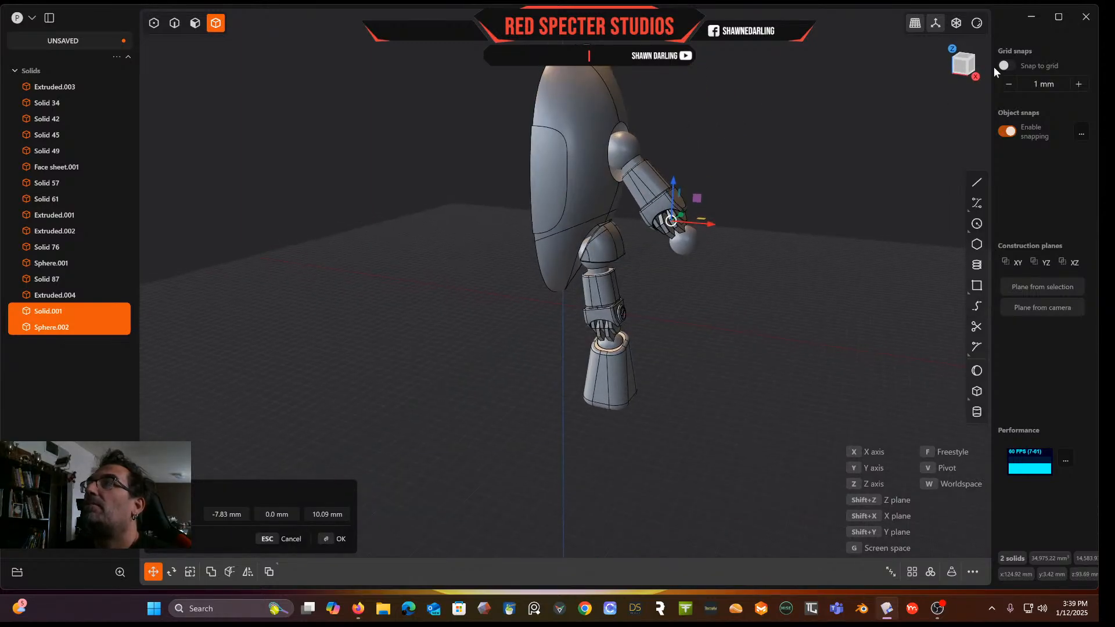
left_click(963, 67)
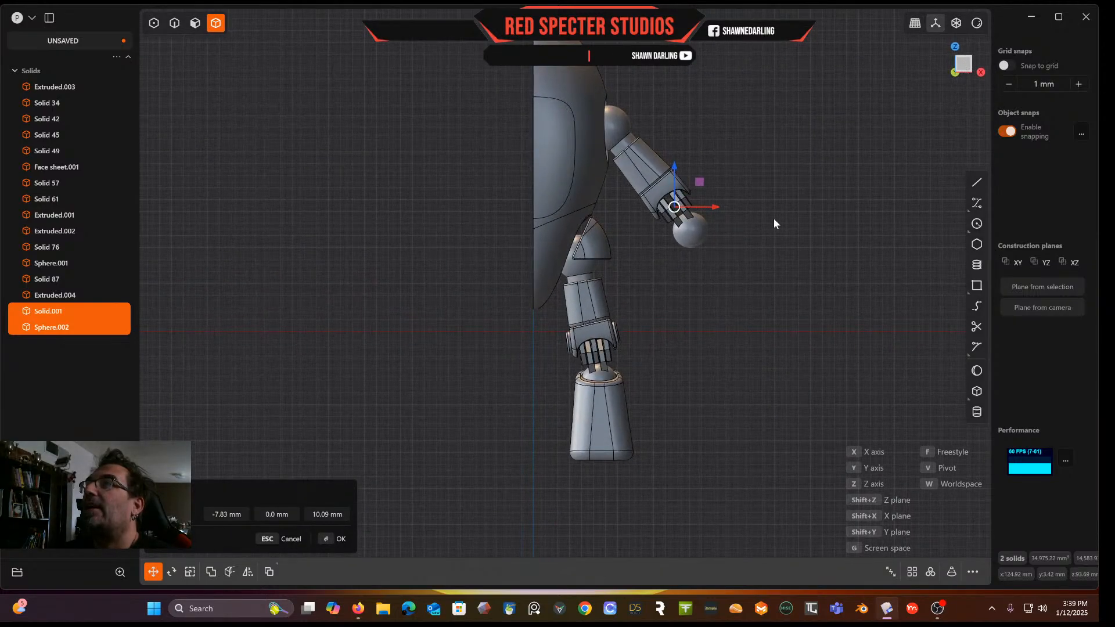
scroll(779, 224, "up", 3)
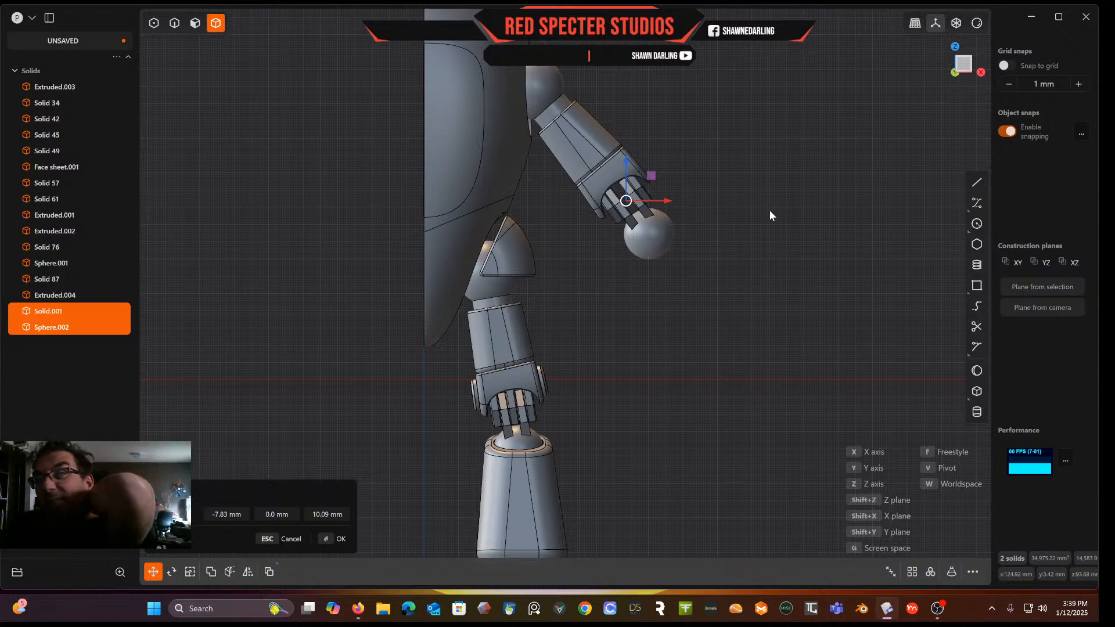
middle_click_drag(768, 212, 750, 317, "shift")
middle_click_drag(546, 154, 573, 193)
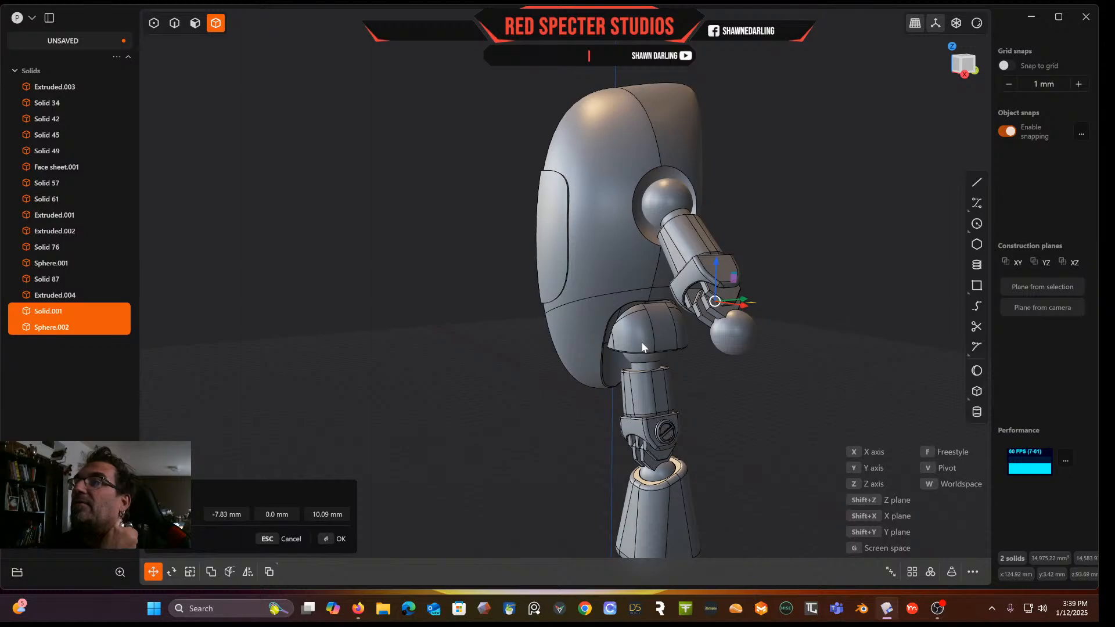
key("Return")
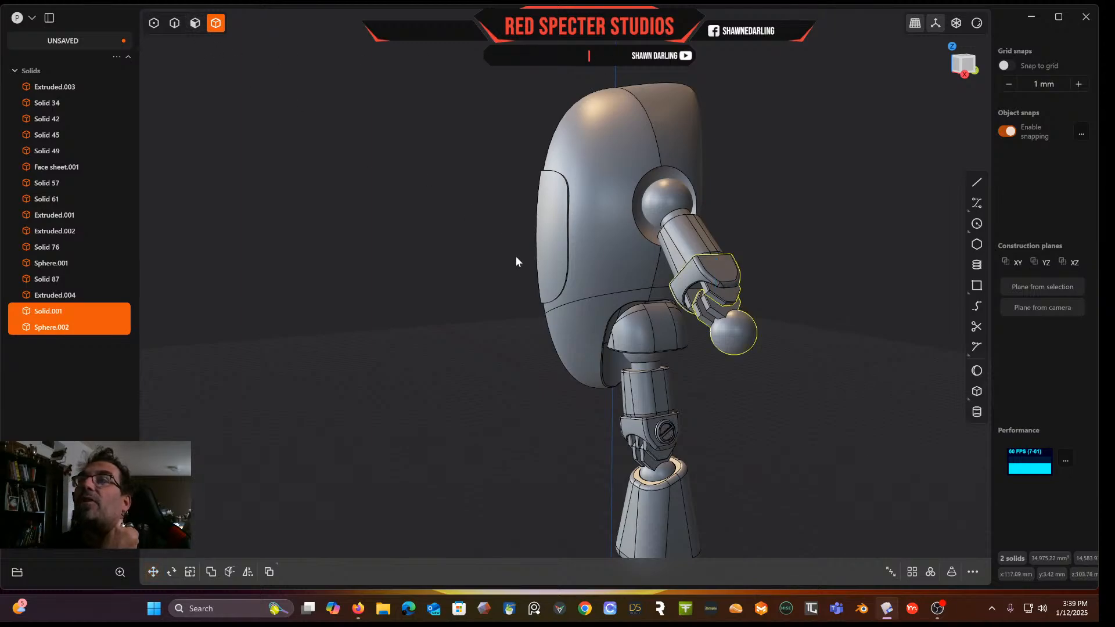
Try duplicating the lower joint's dome cap and moving the copy up to the shoulder, then delete it
left_click(653, 345)
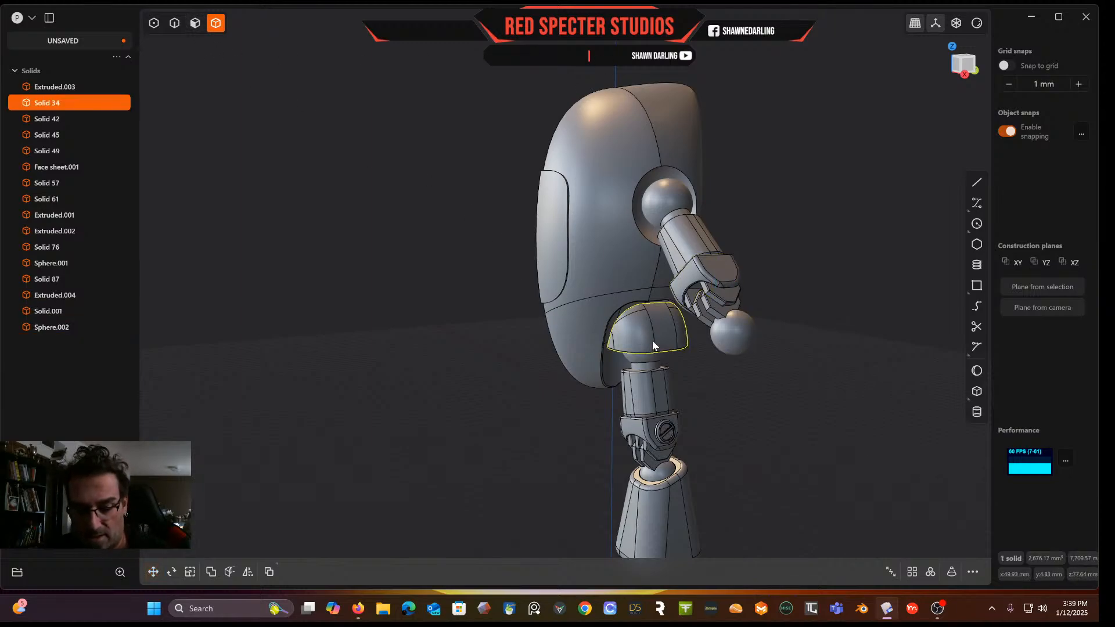
key("ctrl+d")
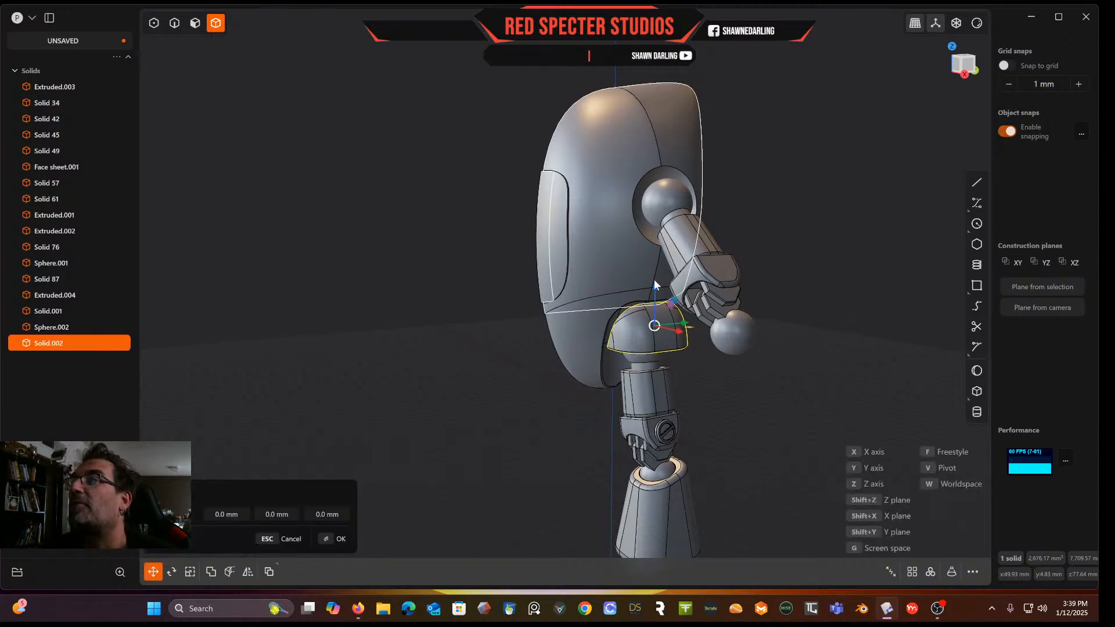
left_click_drag(658, 286, 699, 144)
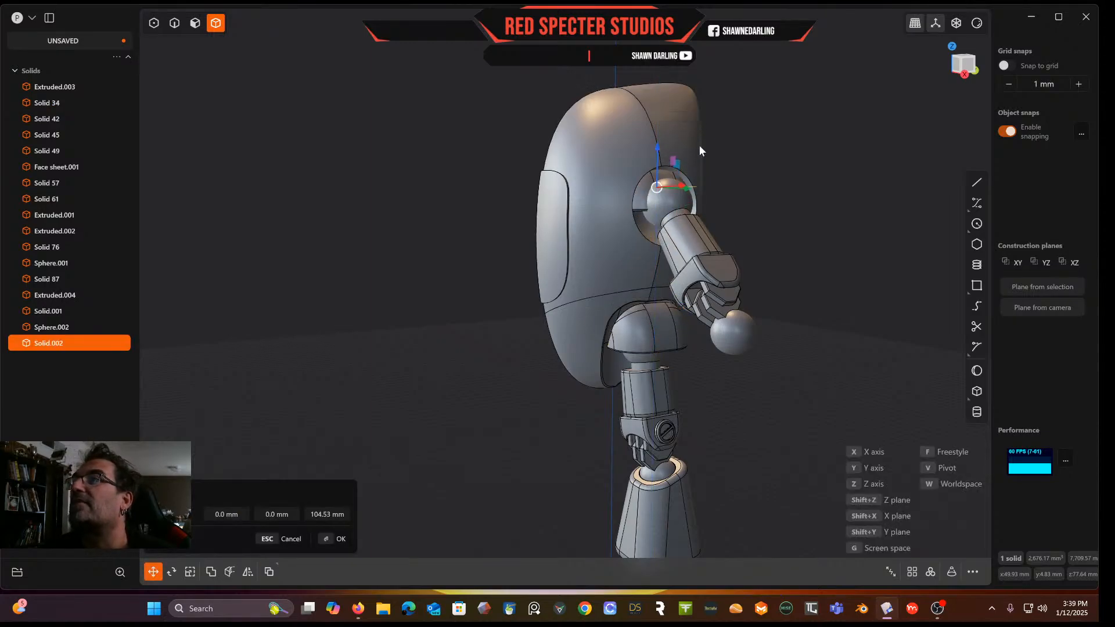
middle_click_drag(714, 200, 682, 203)
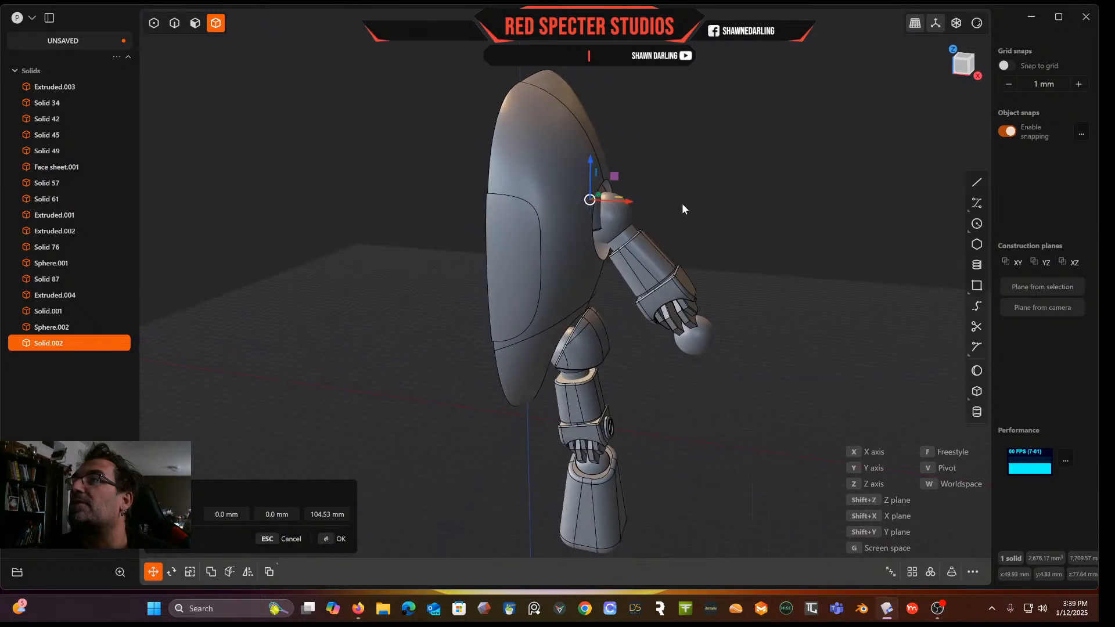
left_click_drag(625, 202, 628, 156)
middle_click_drag(629, 156, 562, 163)
scroll(673, 195, "up", 5)
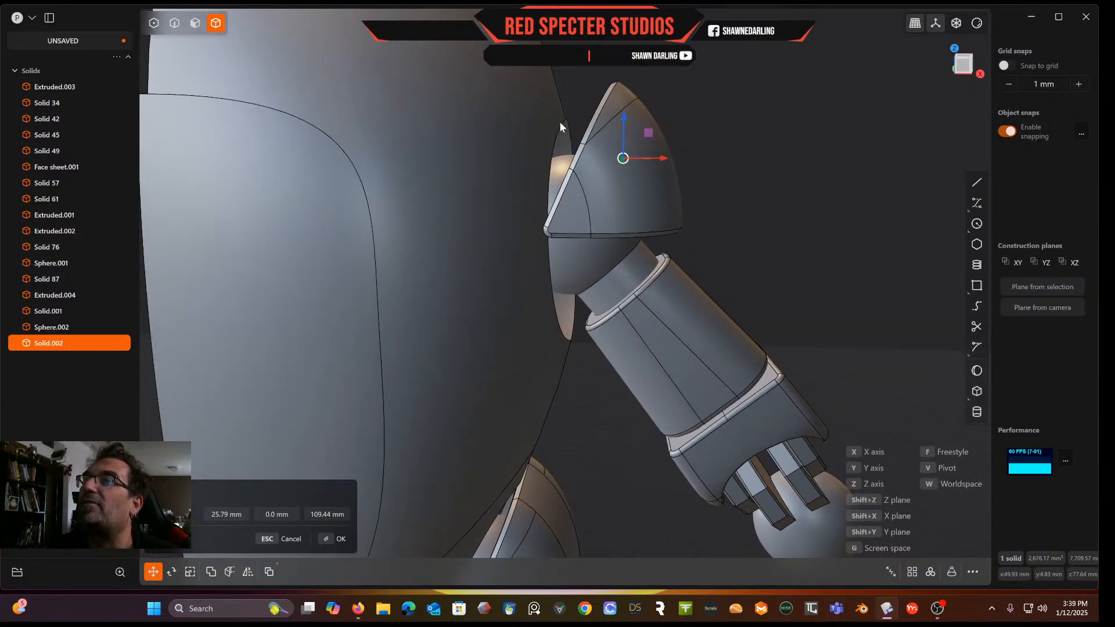
scroll(682, 211, "down", 5)
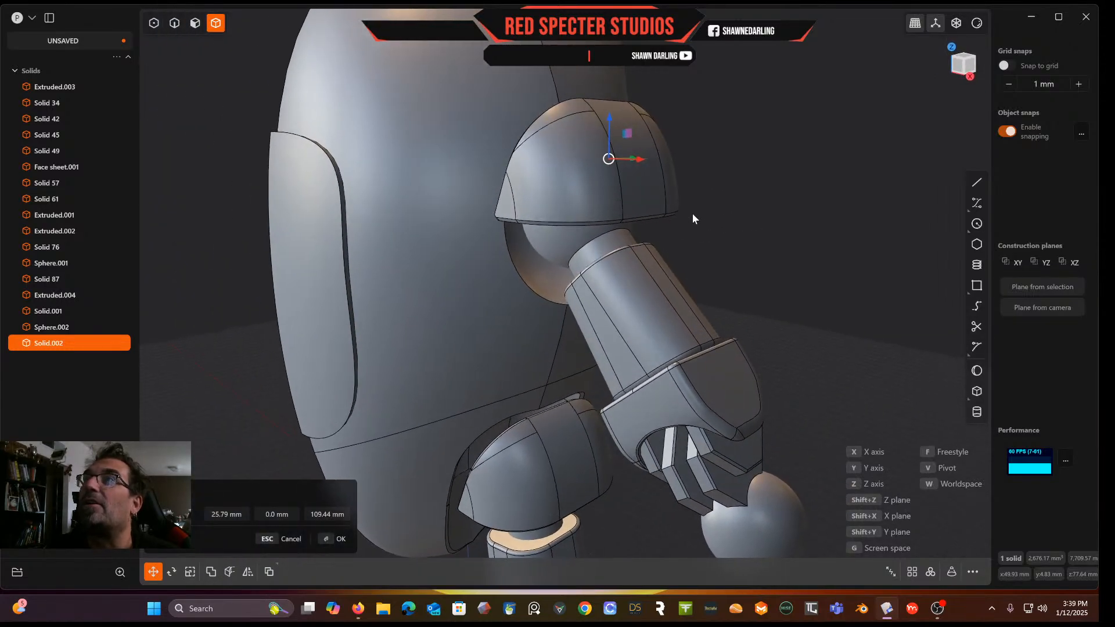
middle_click_drag(696, 201, 714, 159)
key("Escape")
key("Delete")
In front view, draw a two-segment polyline above the shoulder ball, segments about 22 mm and 18 mm long
left_click(965, 69)
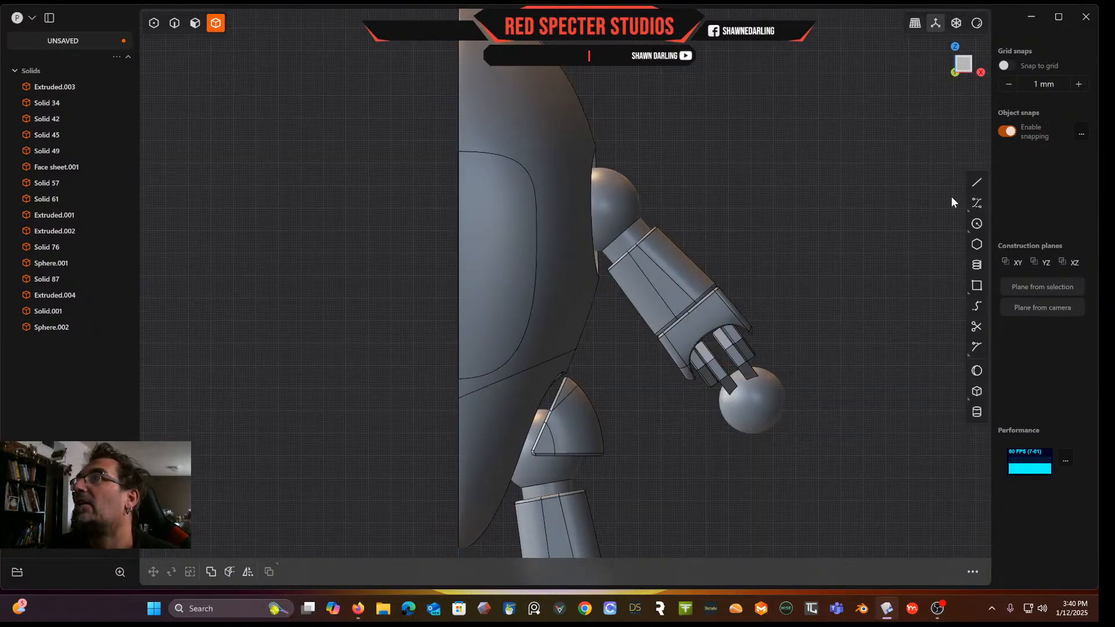
left_click(977, 181)
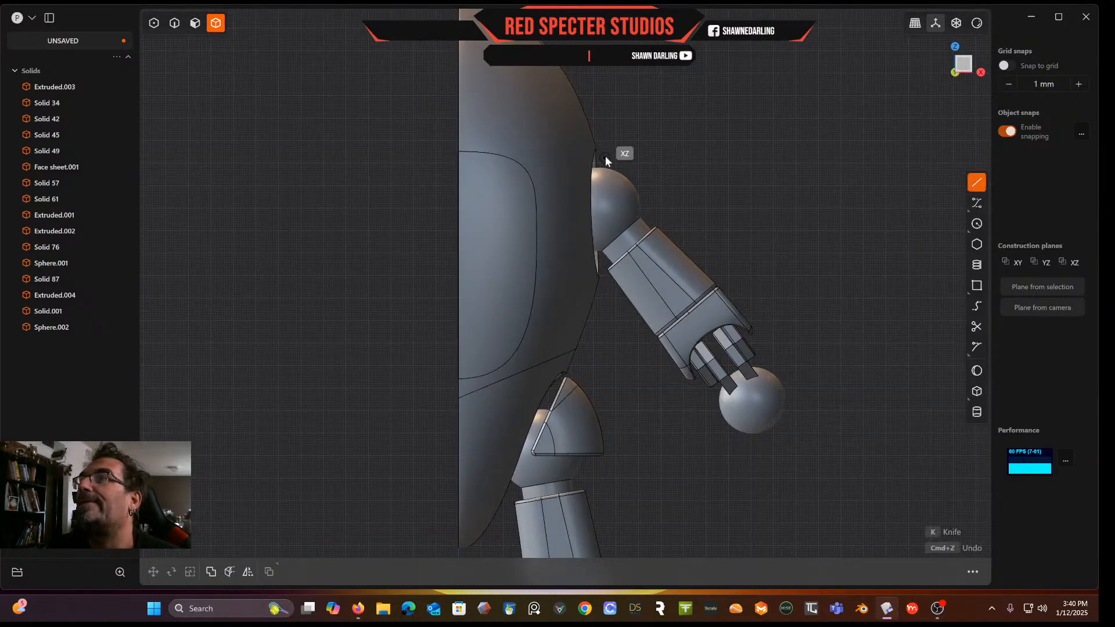
left_click(606, 134)
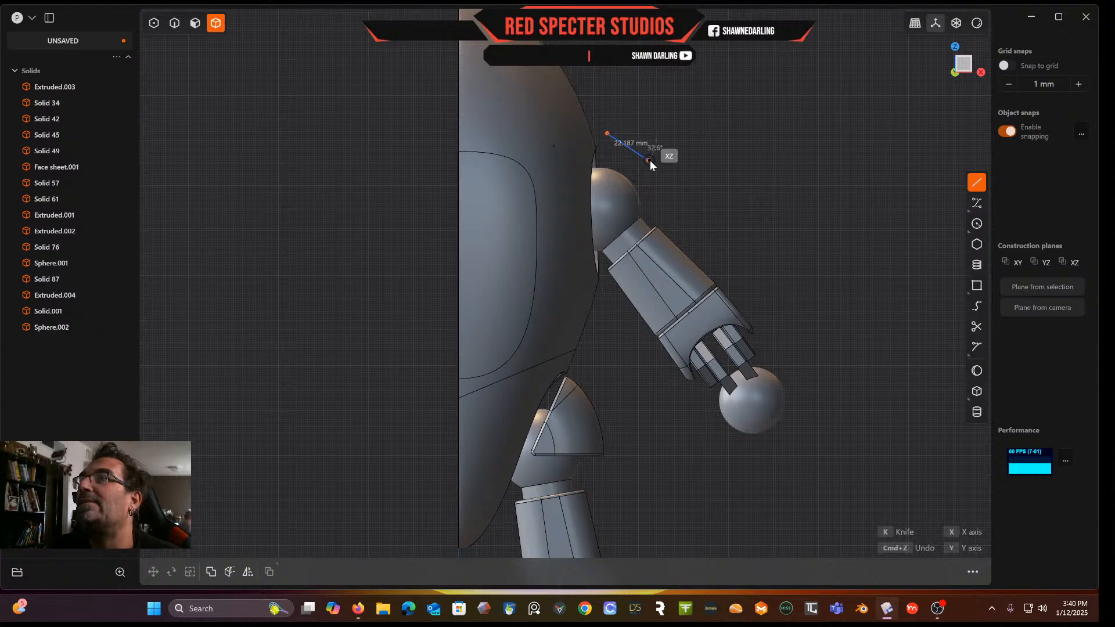
left_click(655, 158)
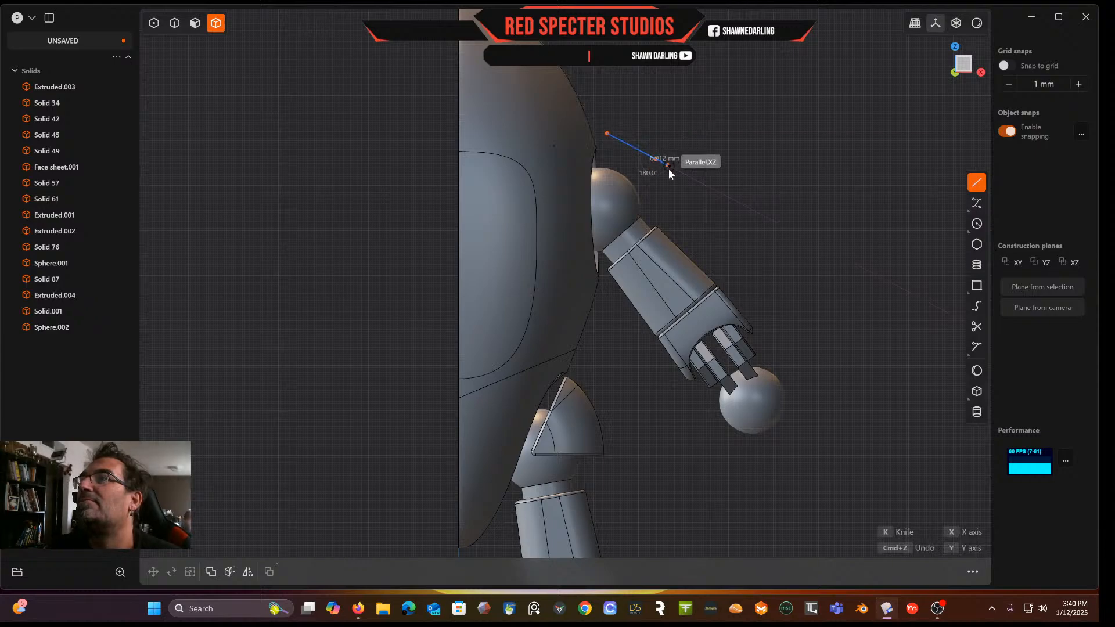
left_click(690, 199)
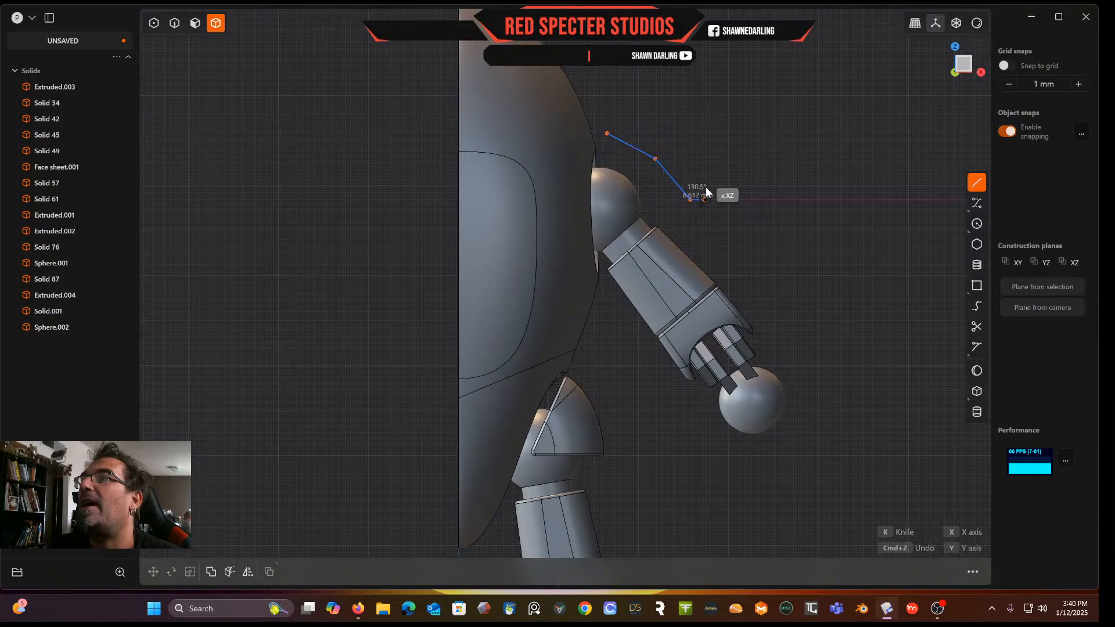
key("Escape")
middle_click_drag(707, 182, 729, 195)
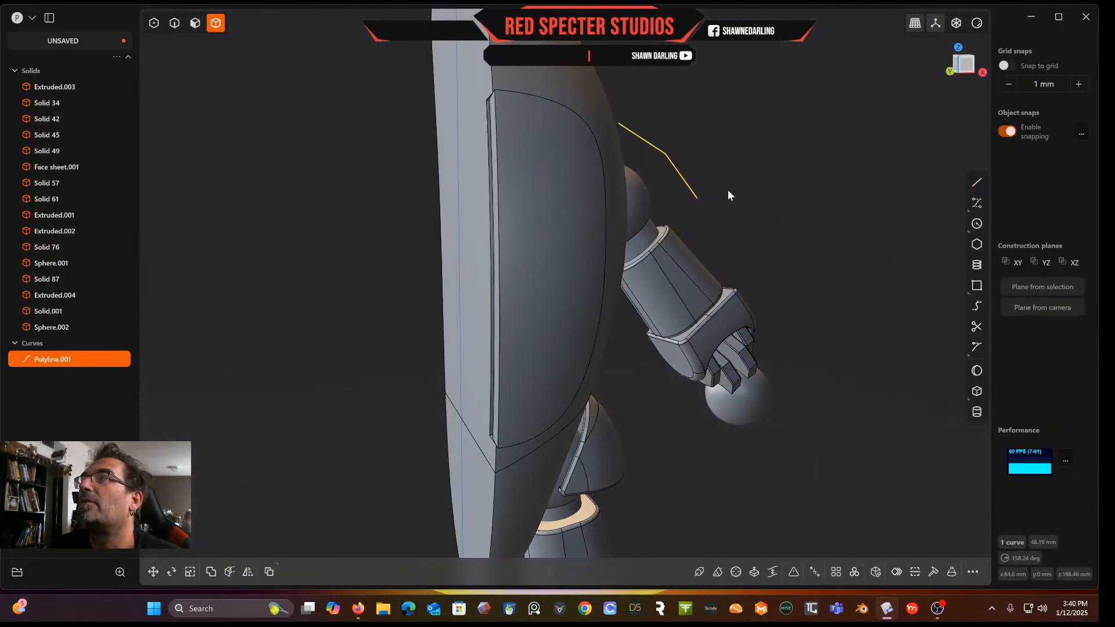
Draw a second polyline tracing the first about 1.4 mm away and closing it into a thin outline over the shoulder ball
middle_click_drag(958, 109, 901, 107)
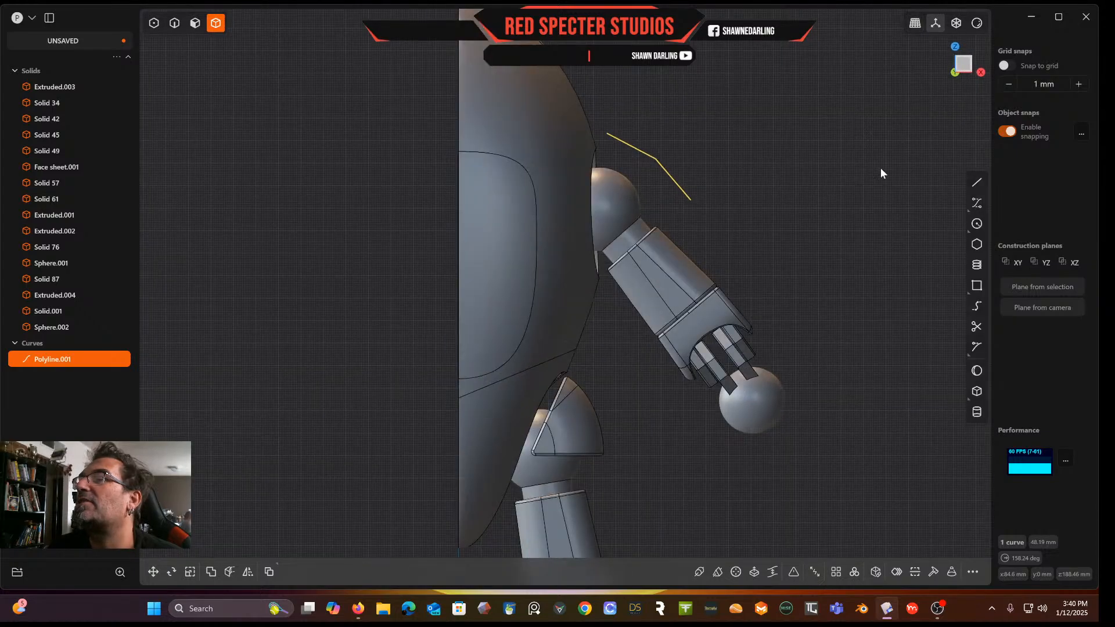
left_click(977, 182)
scroll(720, 123, "up", 2)
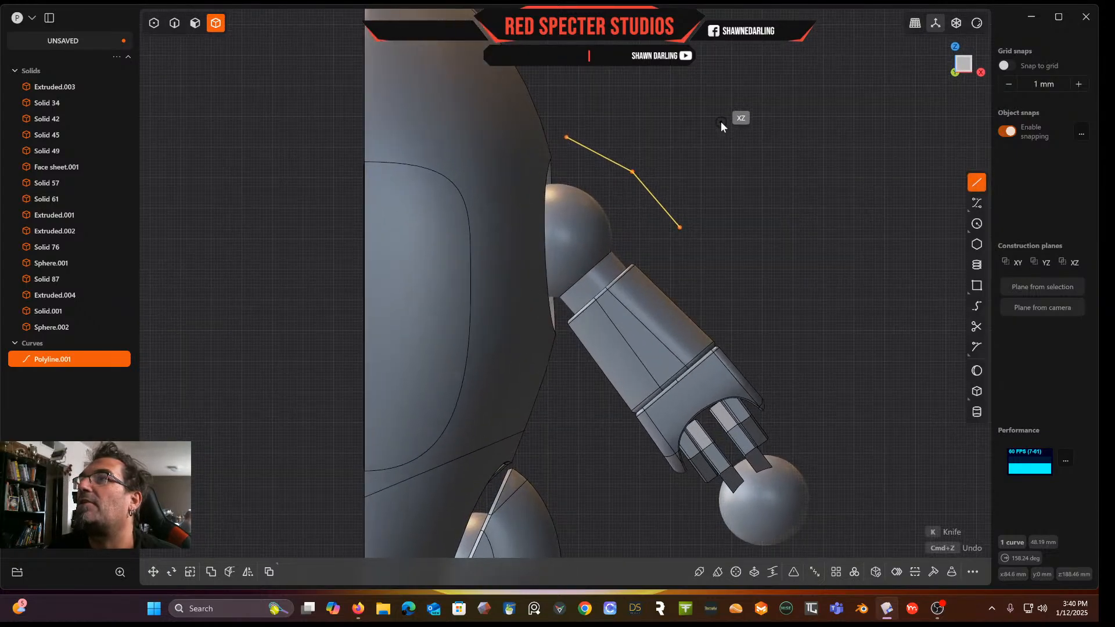
scroll(657, 145, "up", 2)
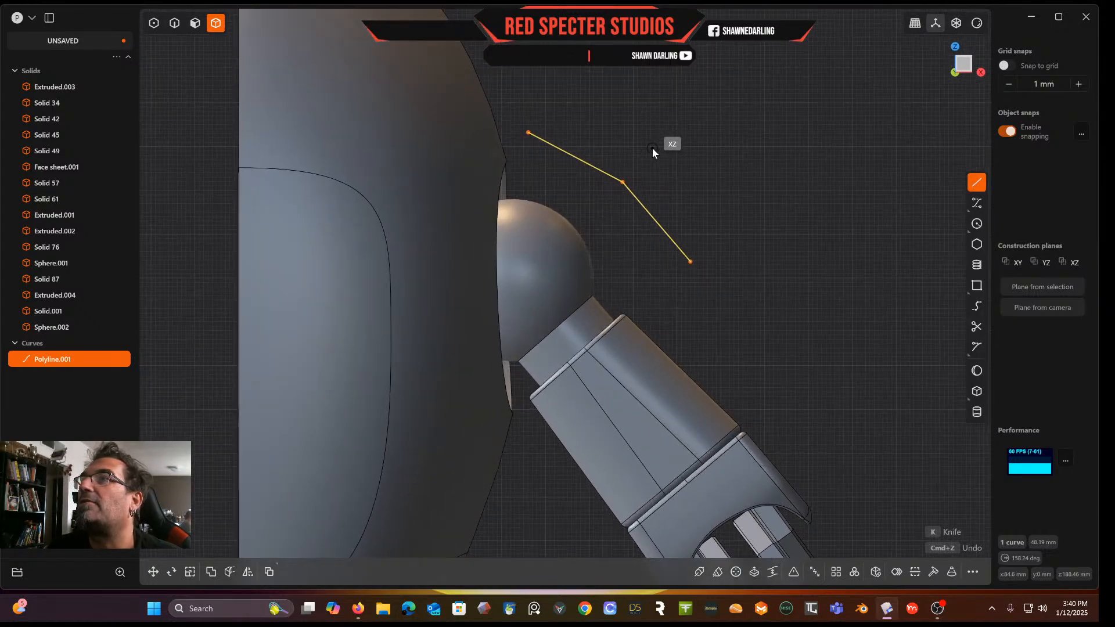
scroll(527, 135, "up", 3)
left_click(529, 133)
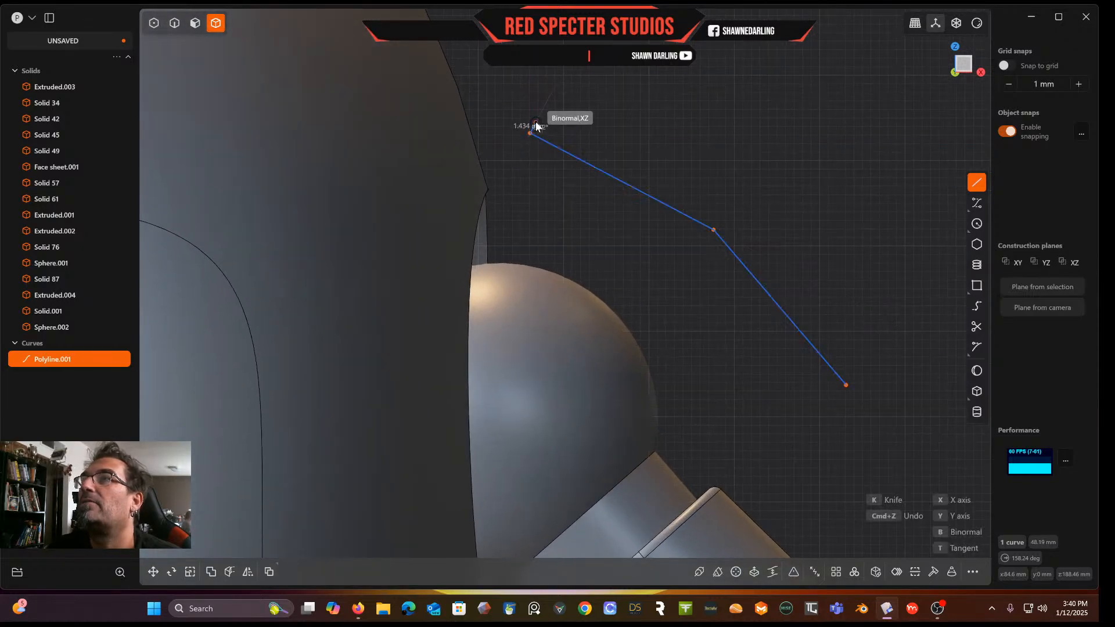
left_click(536, 123)
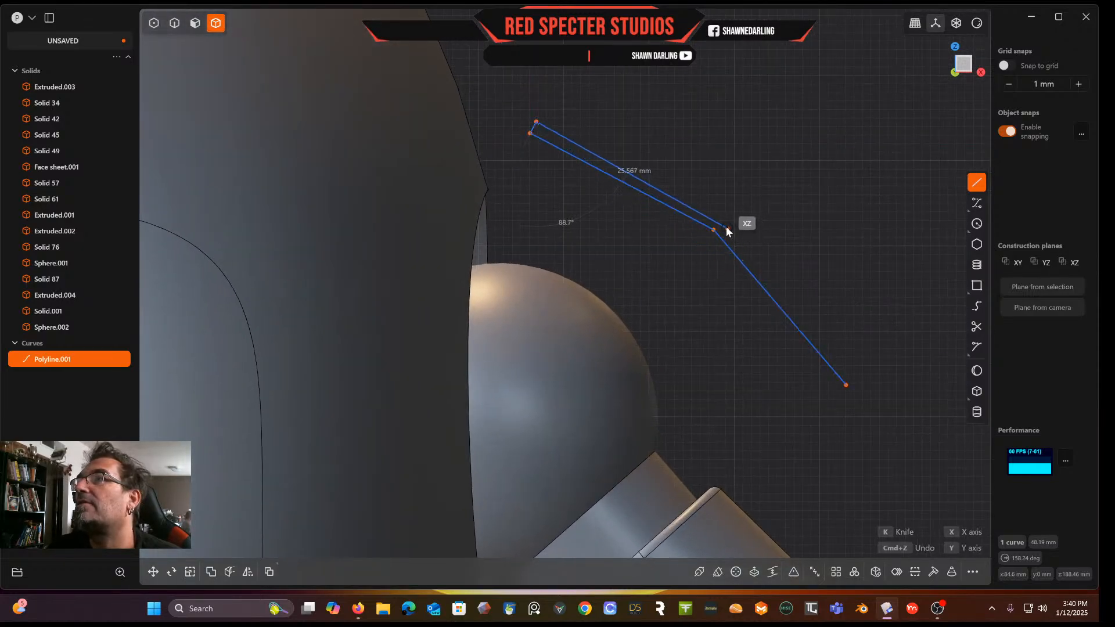
left_click(719, 218)
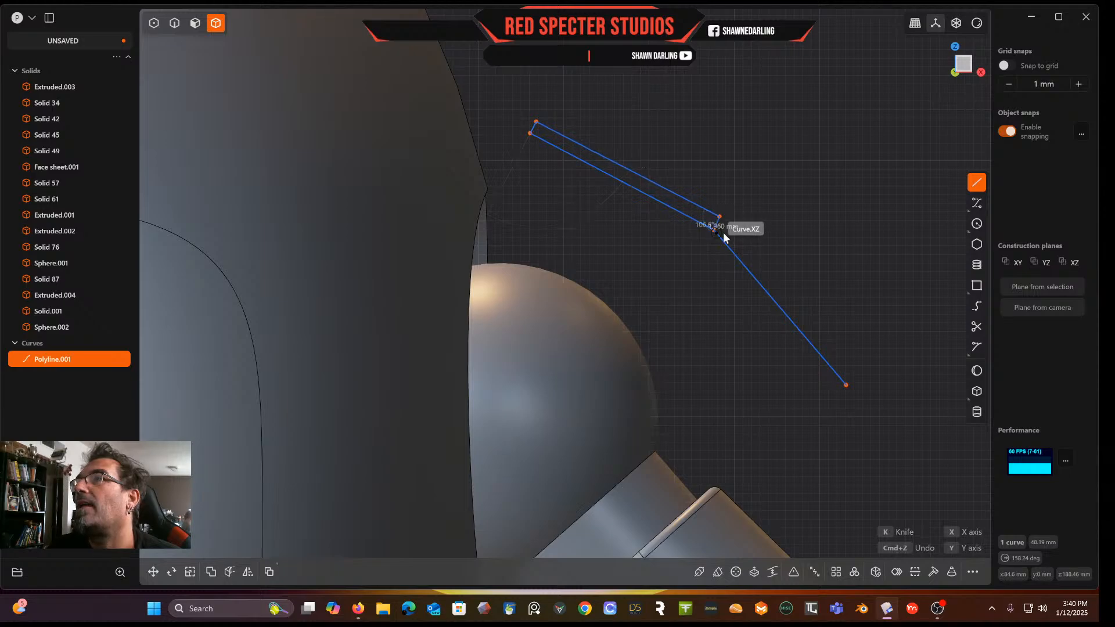
left_click(854, 375)
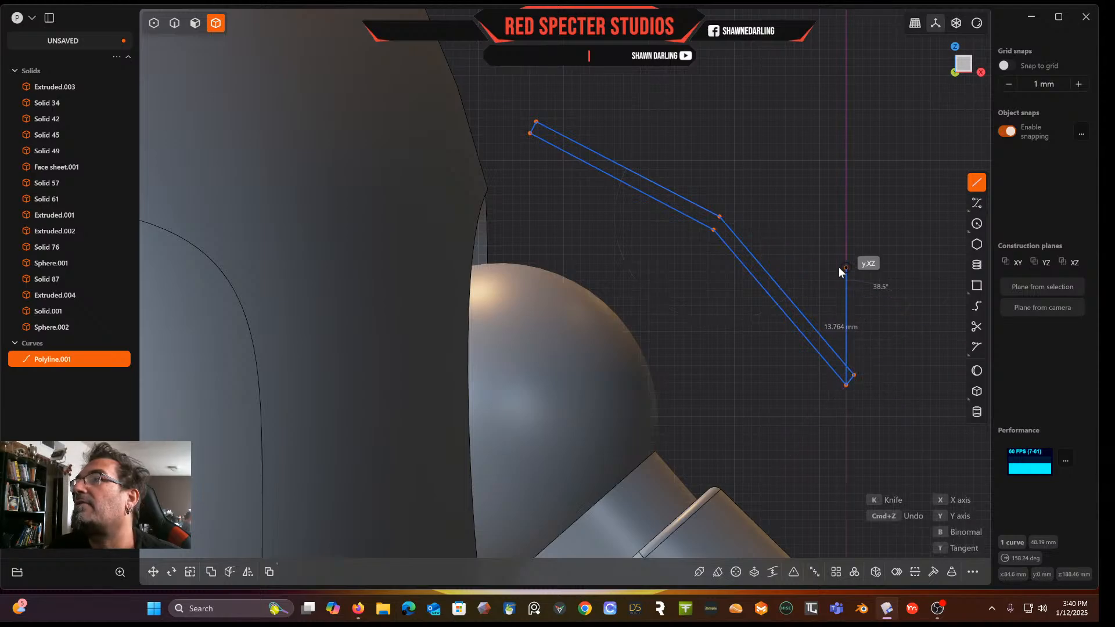
key("Return")
middle_click_drag(838, 267, 772, 273)
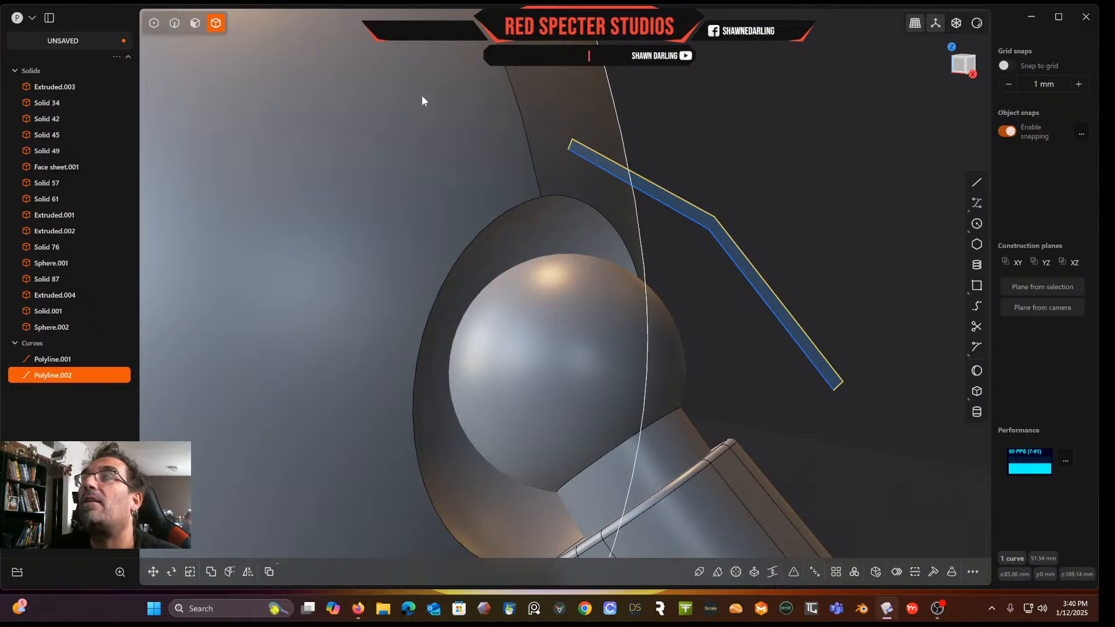
Select both polylines and join them into one closed curve
left_click(176, 23)
left_click(700, 224, "shift")
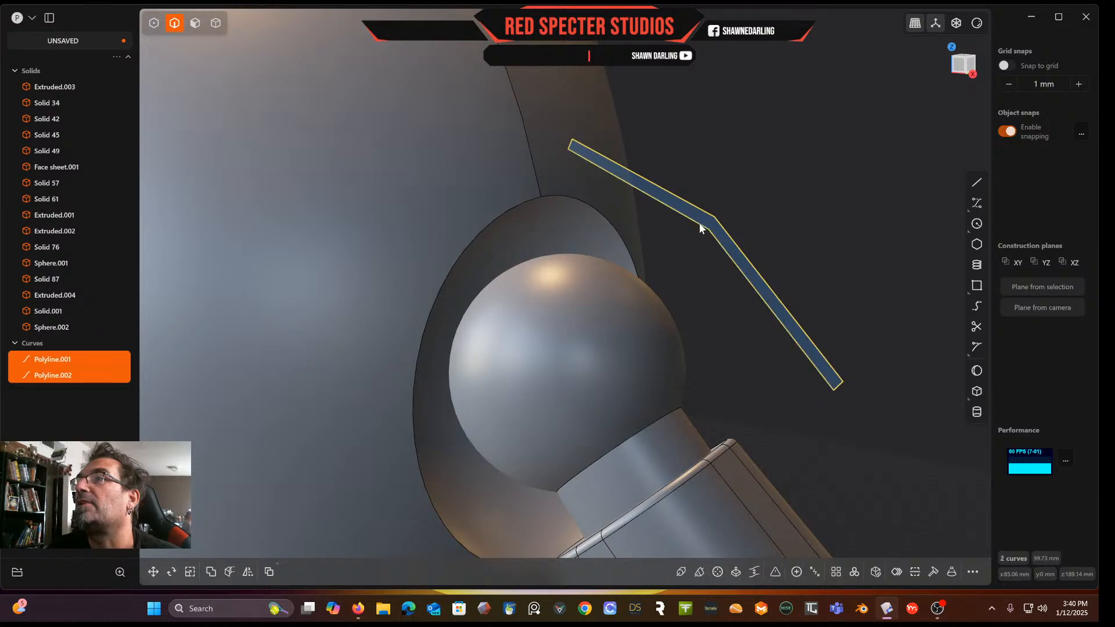
key("j")
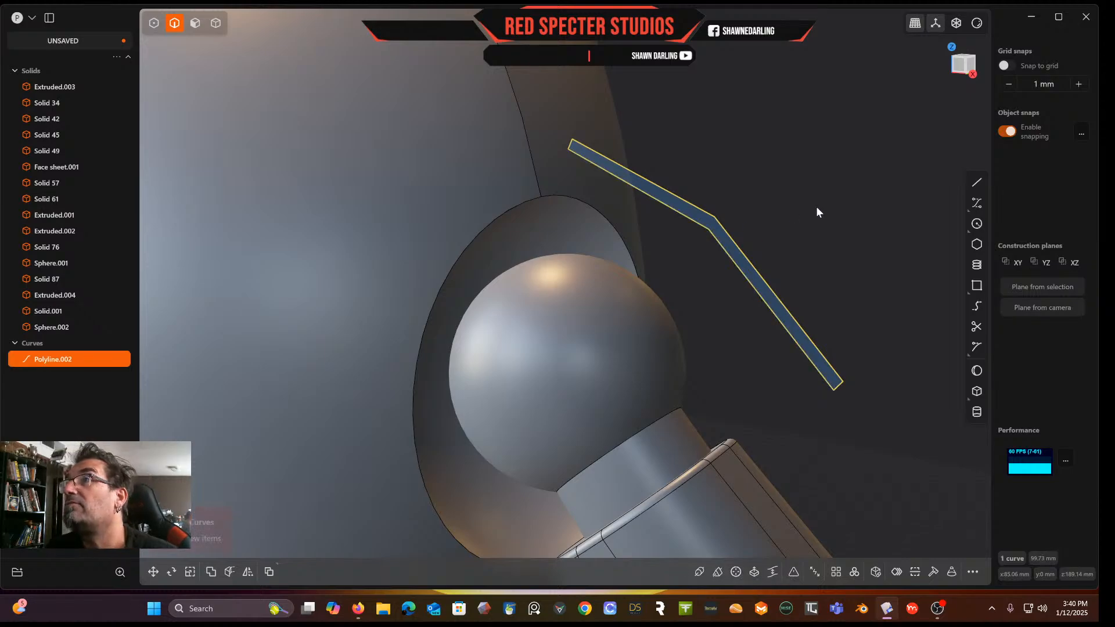
Extrude the closed outline about 28.48 mm into a shoulder plate and delete the leftover curve
left_click(844, 202)
middle_click_drag(845, 202, 755, 188)
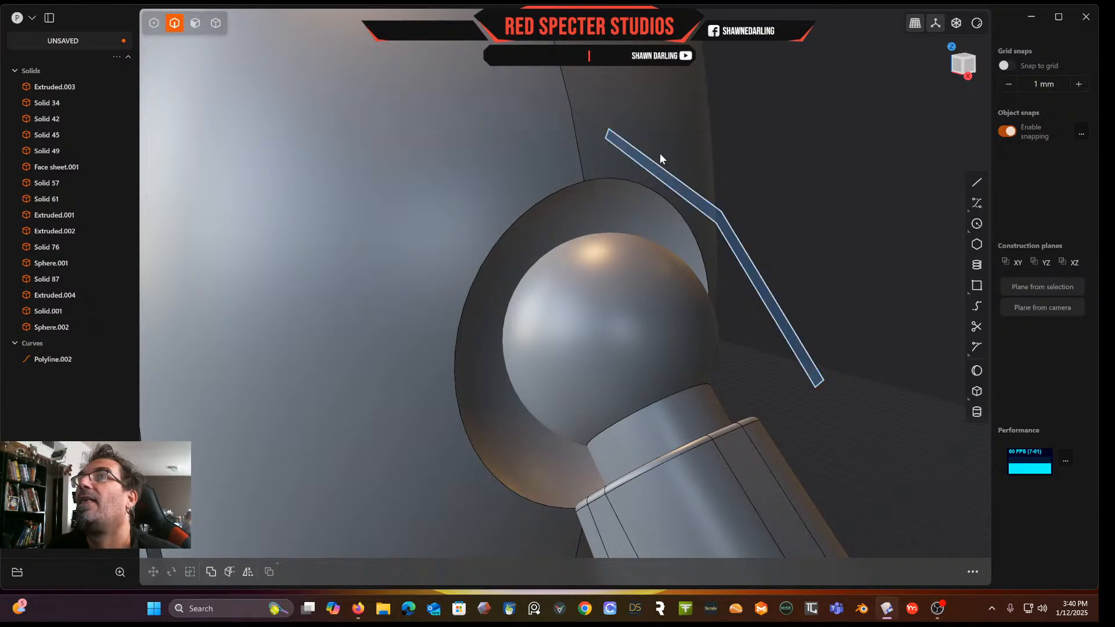
left_click(195, 23)
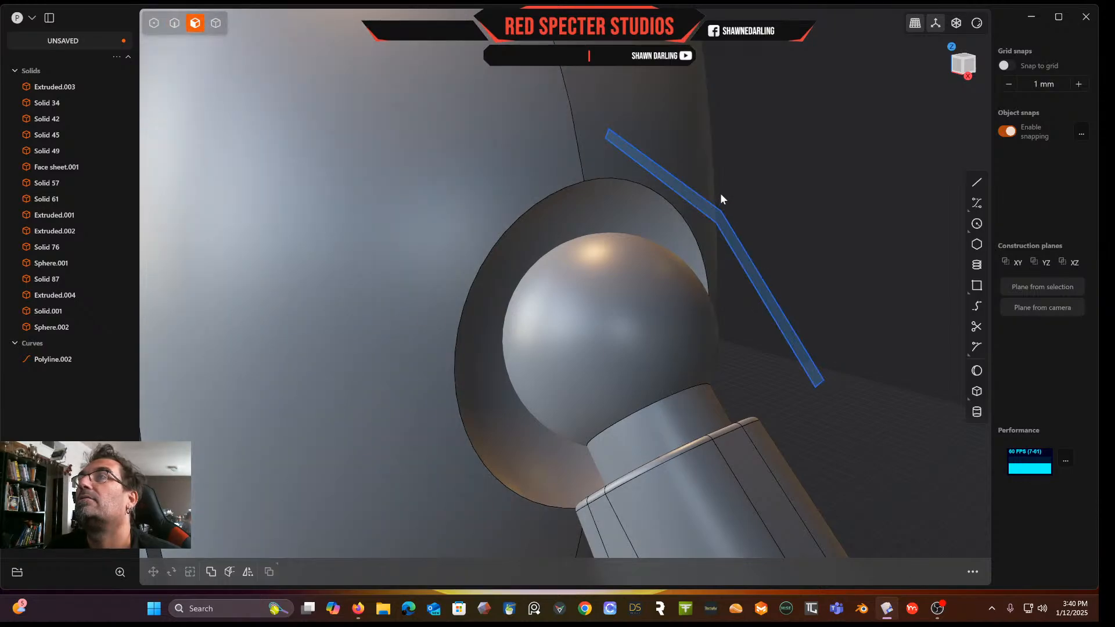
scroll(720, 193, "down", 3)
key("e")
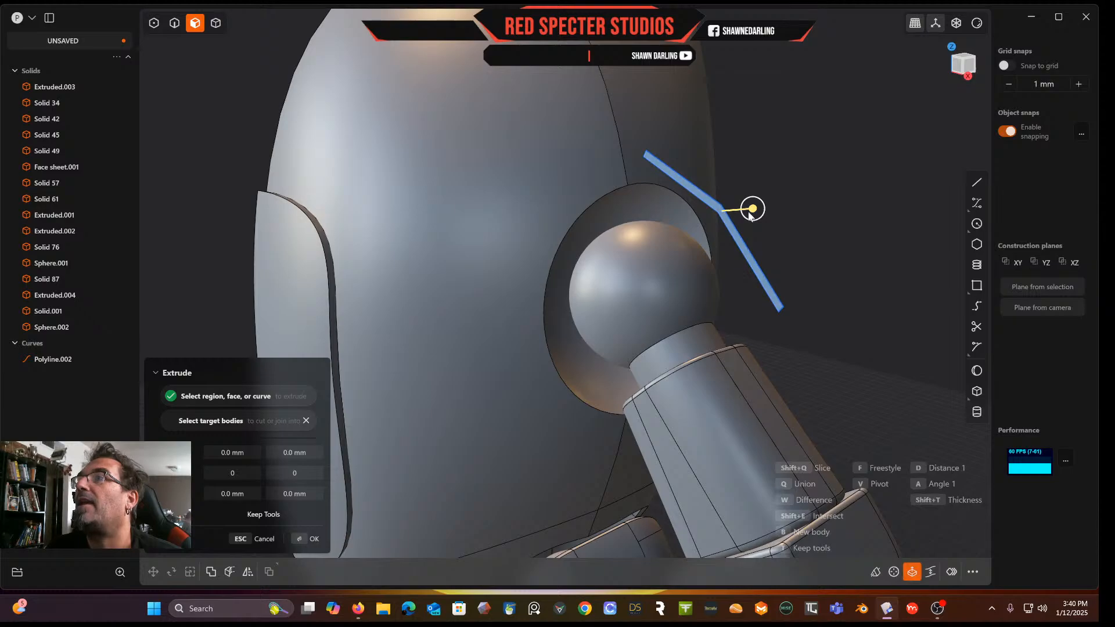
left_click(664, 229)
middle_click_drag(665, 229, 625, 227)
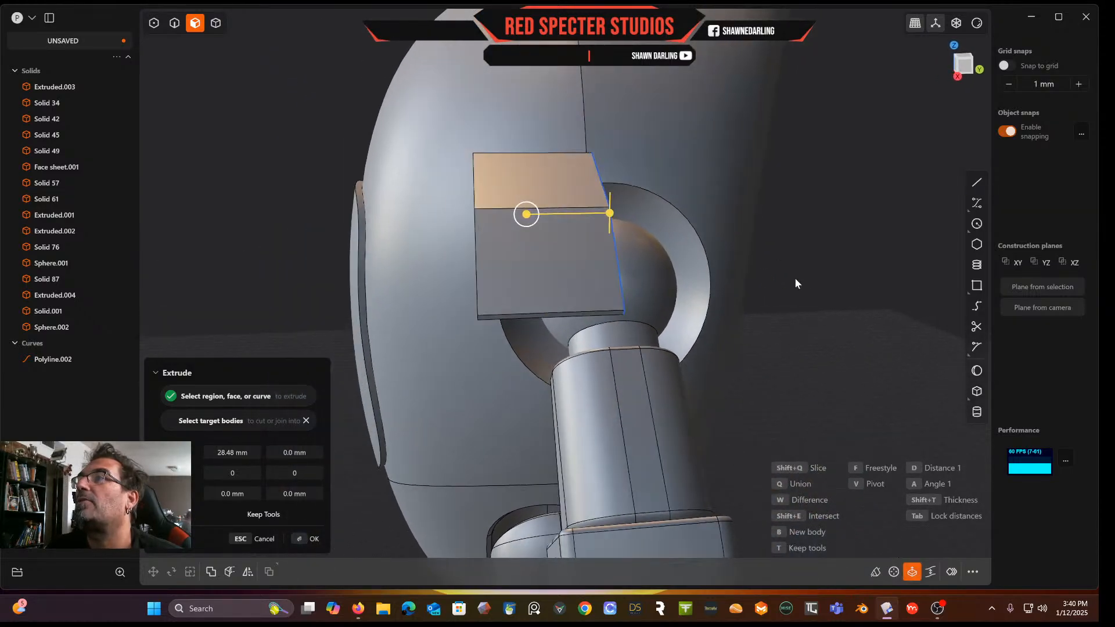
key("Return")
left_click(60, 373)
key("Delete")
middle_click_drag(567, 309, 431, 307)
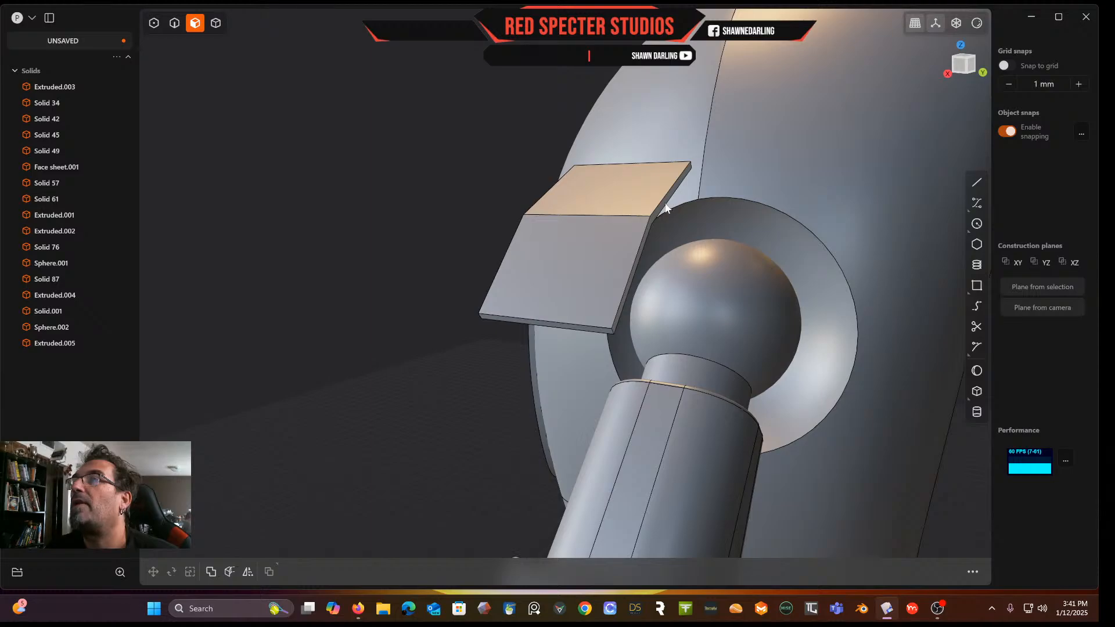
Push the plate's side face outward about 43 mm to widen the shoulder cover
left_click(665, 203)
left_click_drag(706, 208, 915, 226)
middle_click_drag(915, 227, 887, 258)
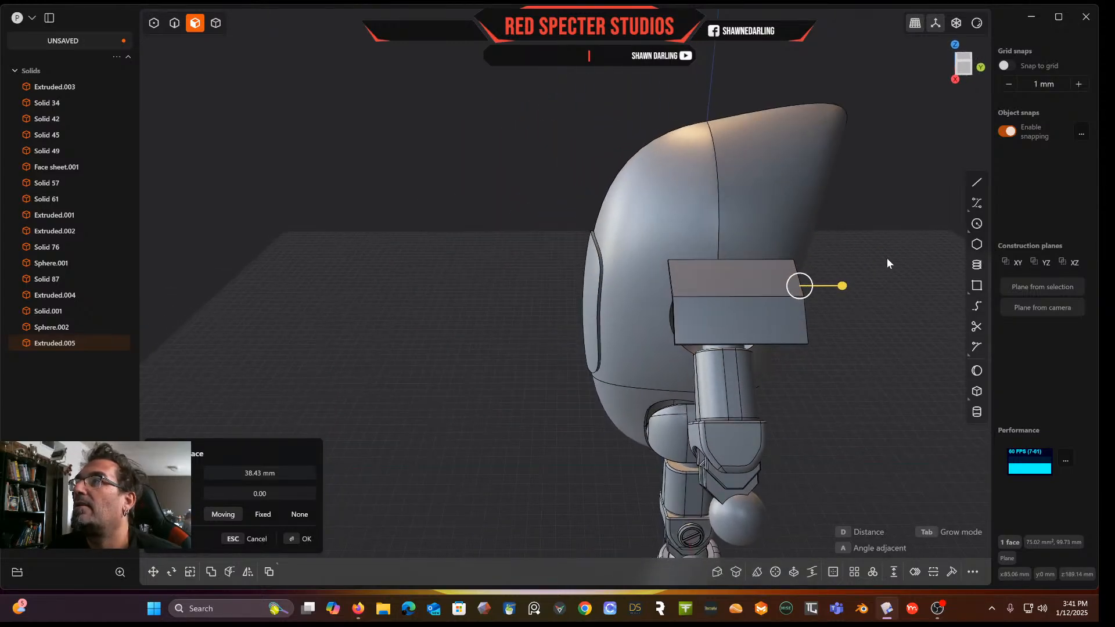
left_click_drag(843, 285, 854, 290)
middle_click_drag(827, 287, 804, 347)
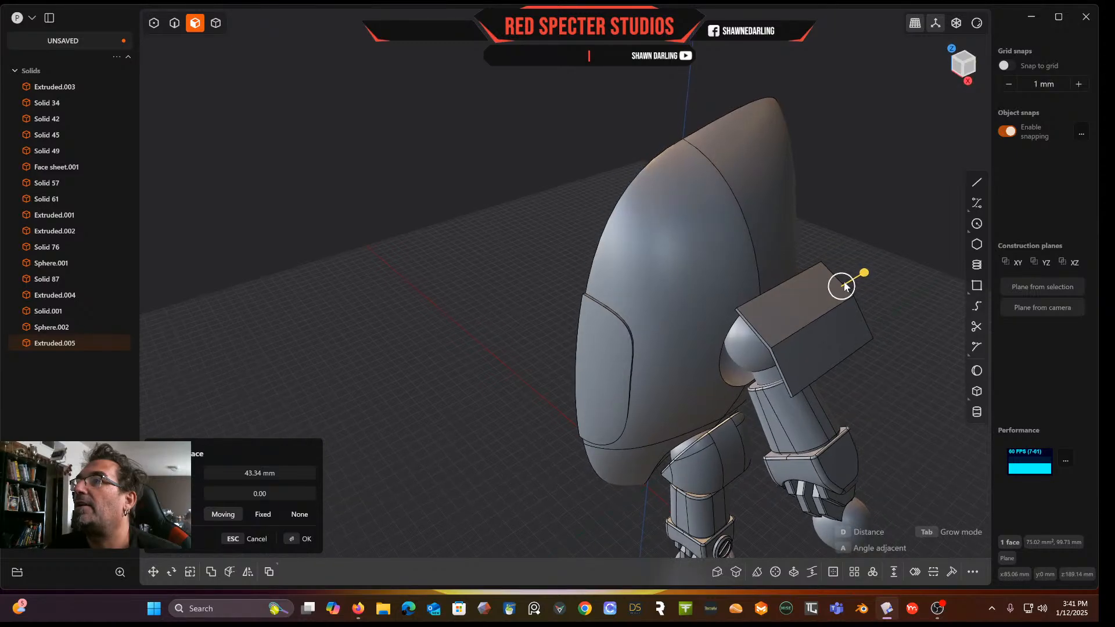
scroll(804, 343, "up", 4)
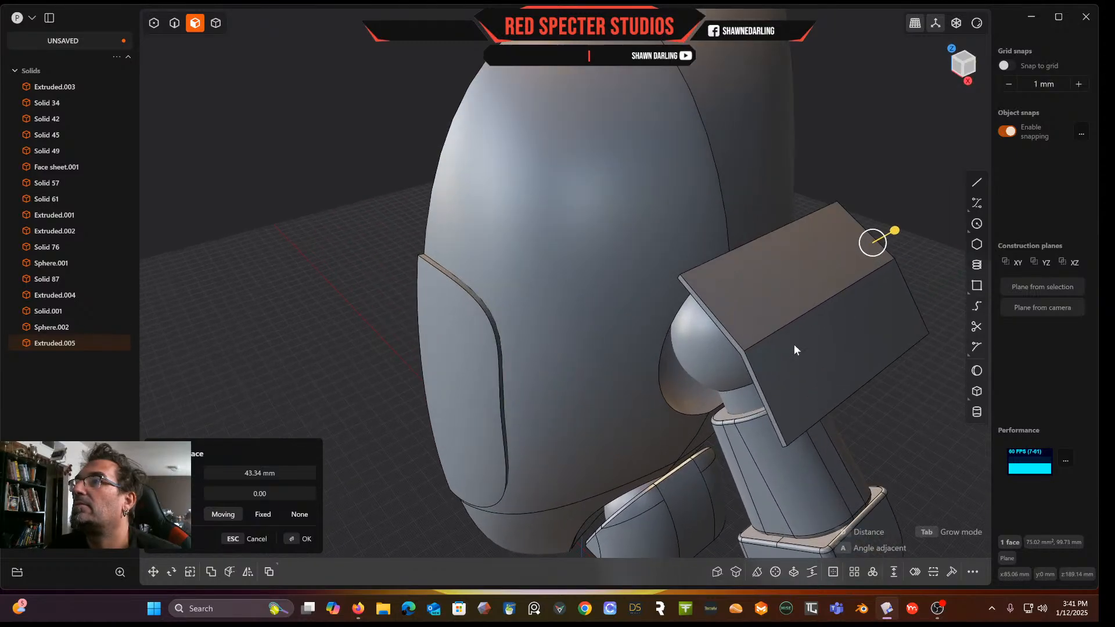
left_click(739, 348)
left_click_drag(689, 347, 691, 349)
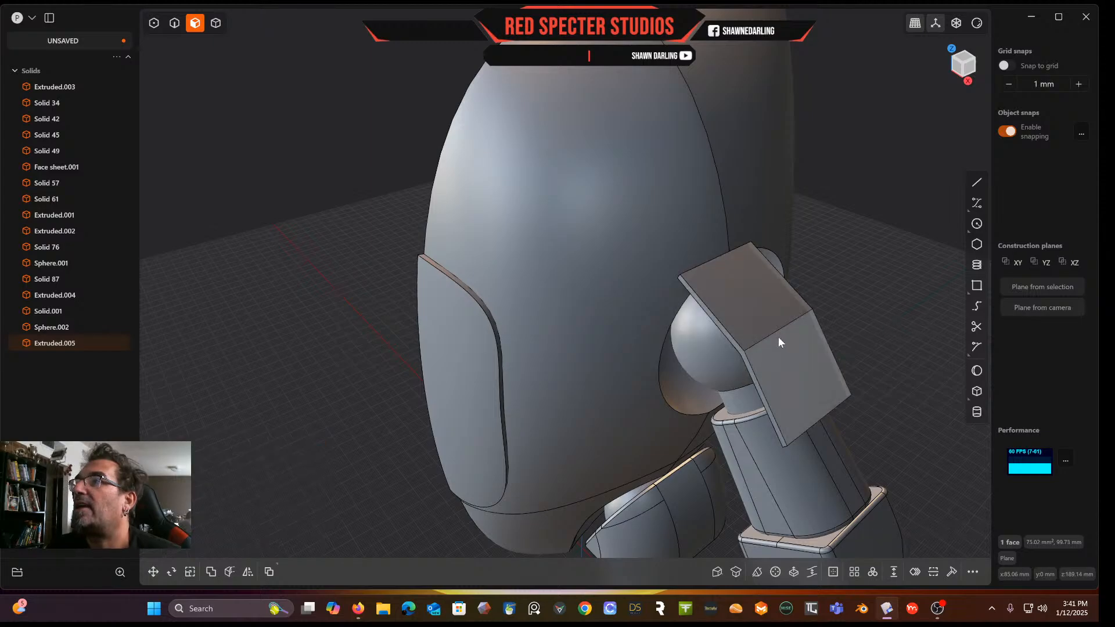
left_click(890, 367)
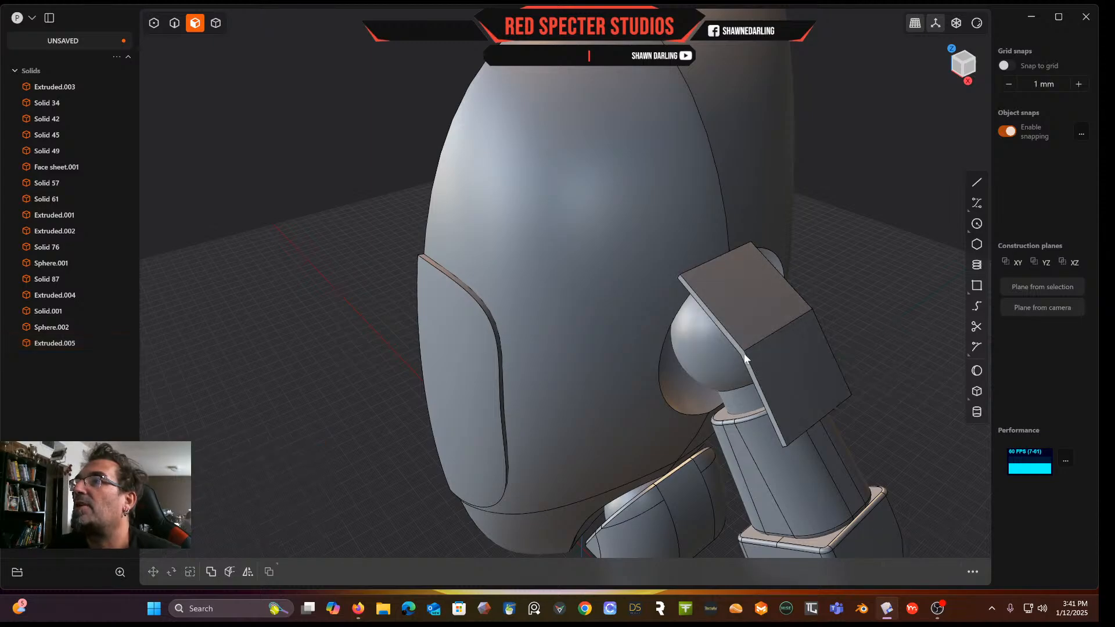
Move the plate's opposite face outward about 6.23 mm
left_click(745, 357)
left_click_drag(720, 371, 701, 382)
middle_click_drag(713, 385, 643, 371)
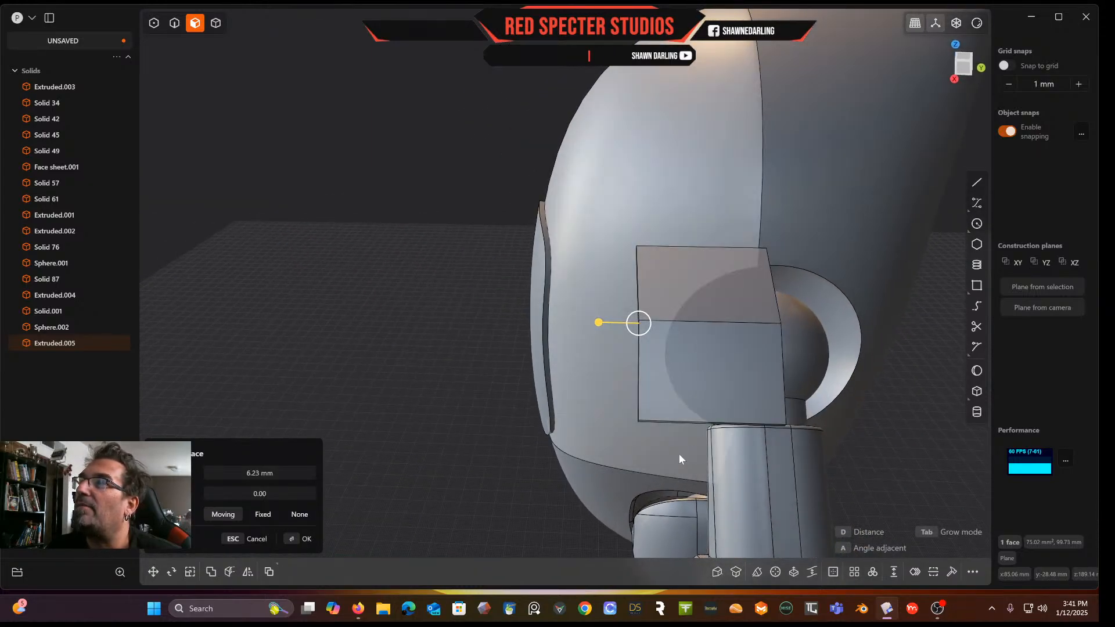
left_click(964, 63)
middle_click_drag(856, 258, 575, 174)
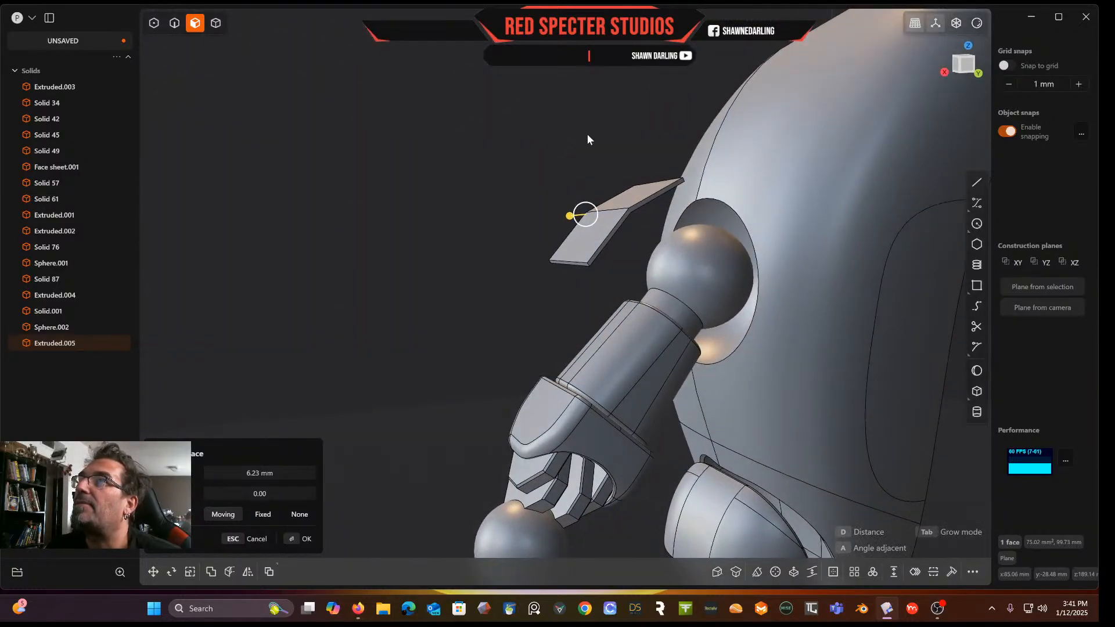
key("Return")
Pull another face of the plate outward to enlarge the shoulder cover further
left_click(658, 195)
left_click_drag(681, 194, 752, 202)
middle_click_drag(752, 202, 821, 190)
key("Return")
In top view, draw a three-point control-point curve across the plate's lower corner toward the arm
middle_click_drag(883, 329, 876, 359)
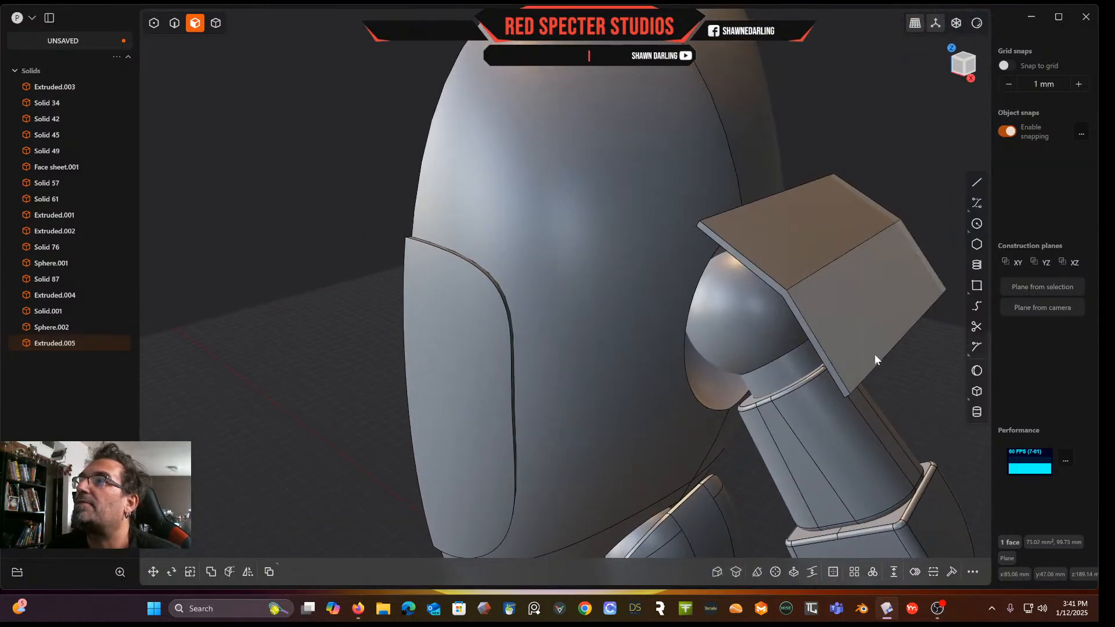
left_click(966, 60)
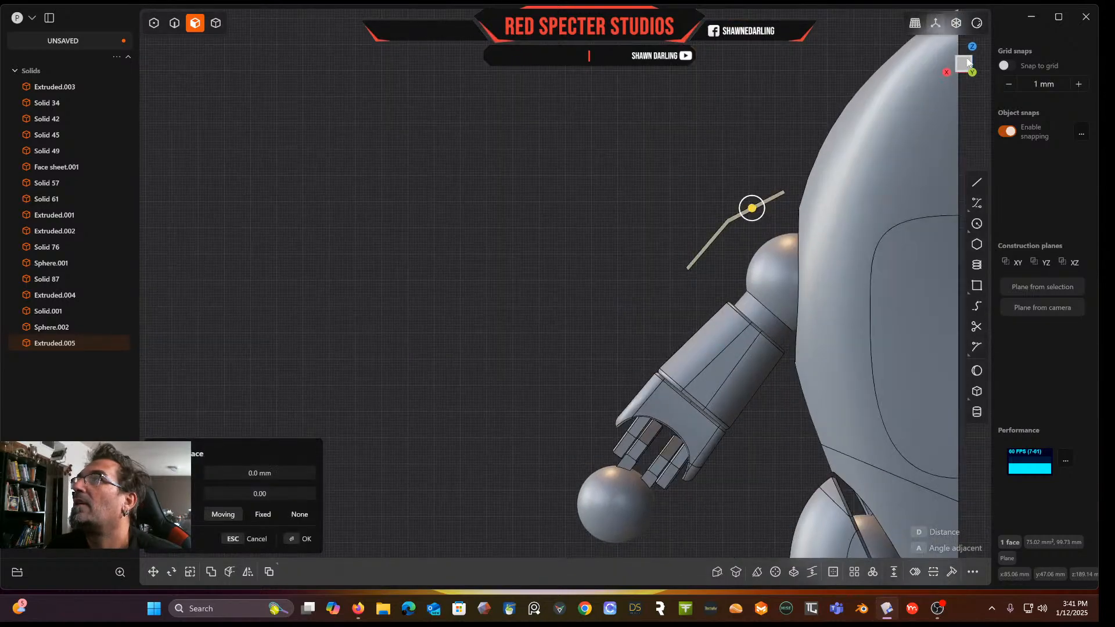
middle_click_drag(844, 215, 792, 211)
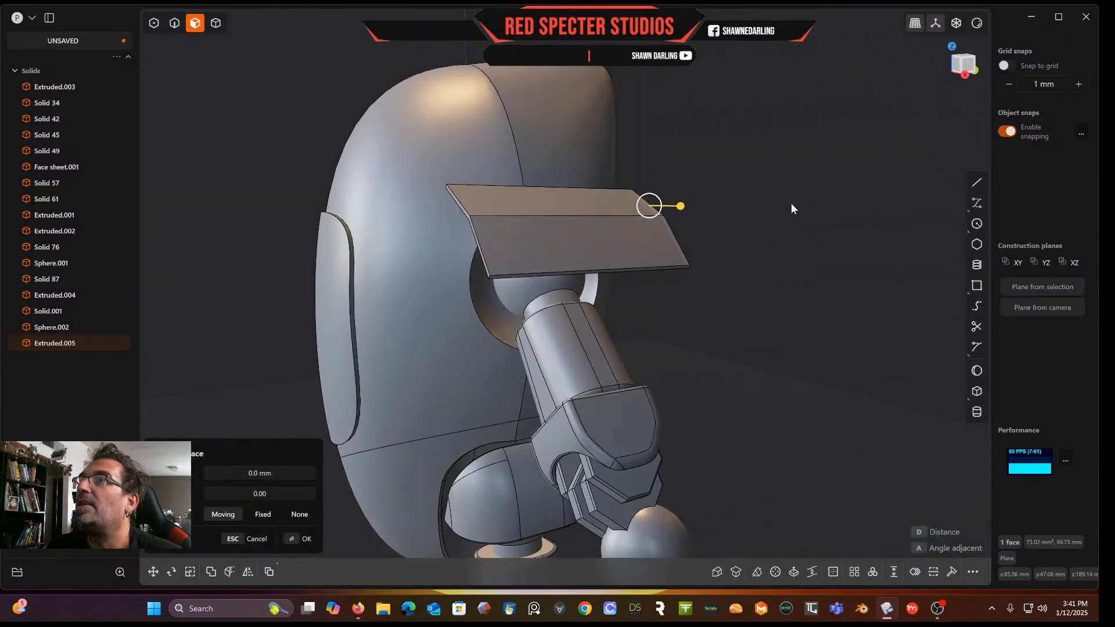
middle_click_drag(935, 96, 860, 206, "shift")
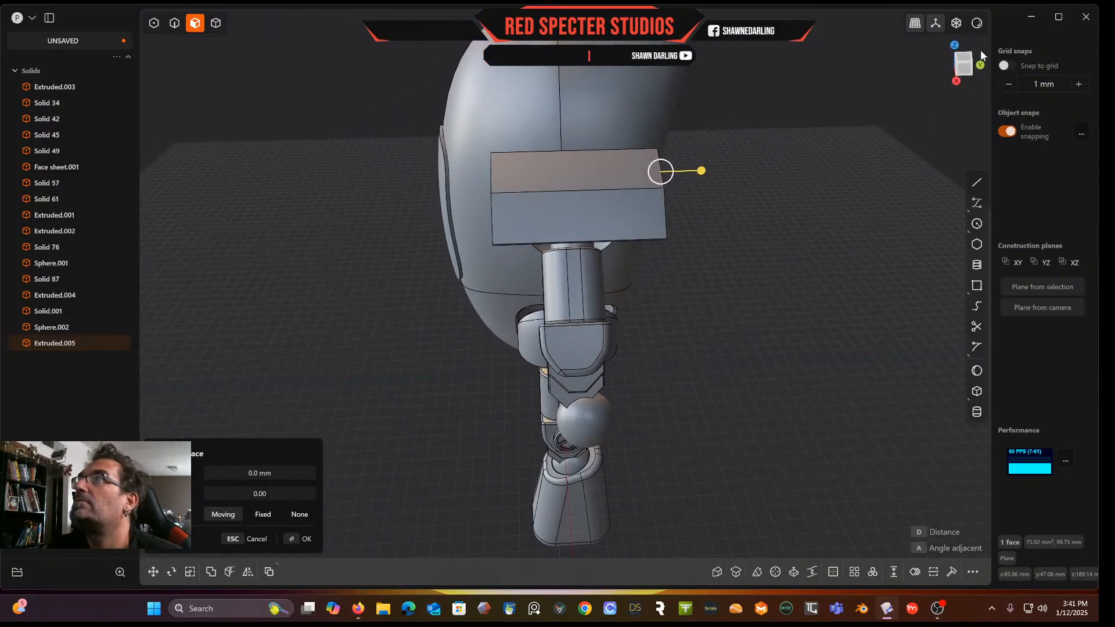
left_click(972, 61)
middle_click_drag(733, 95, 669, 76, "shift")
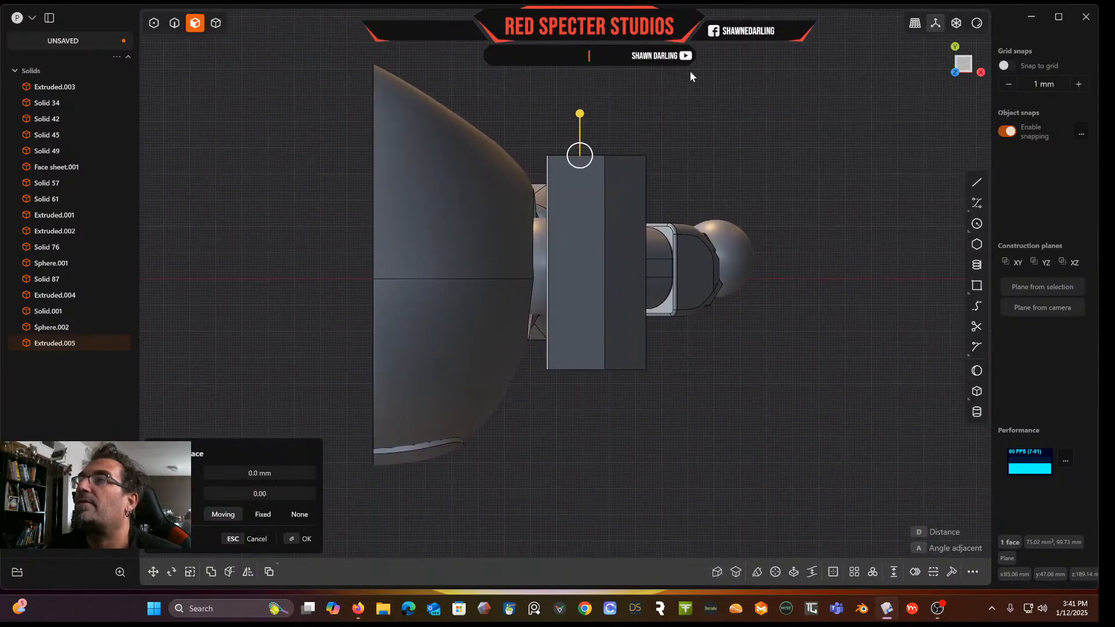
left_click(975, 203)
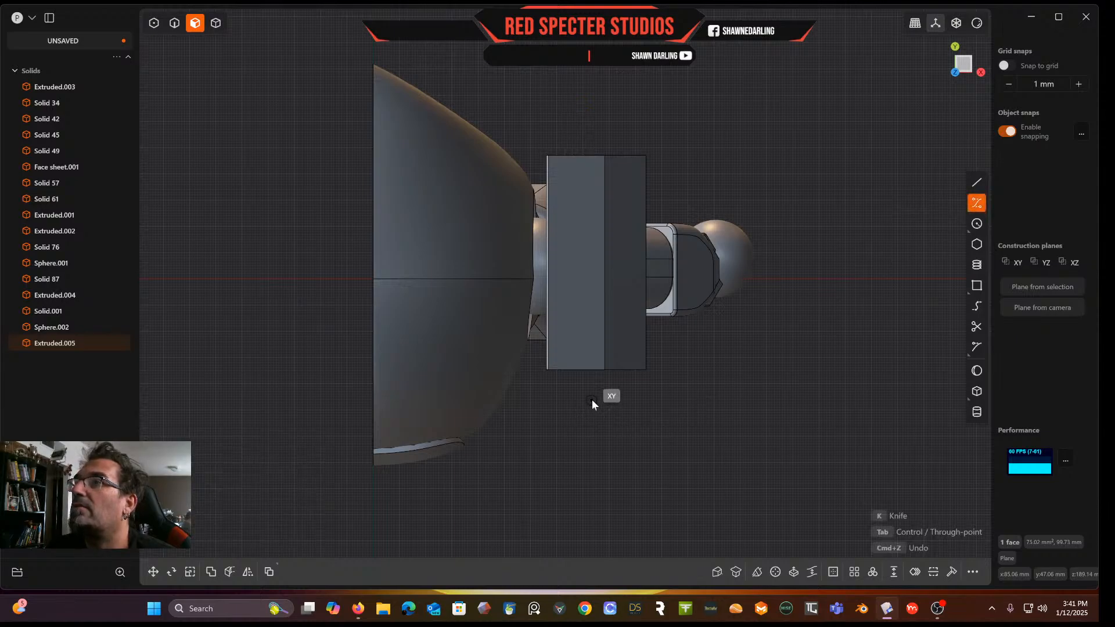
left_click(591, 399)
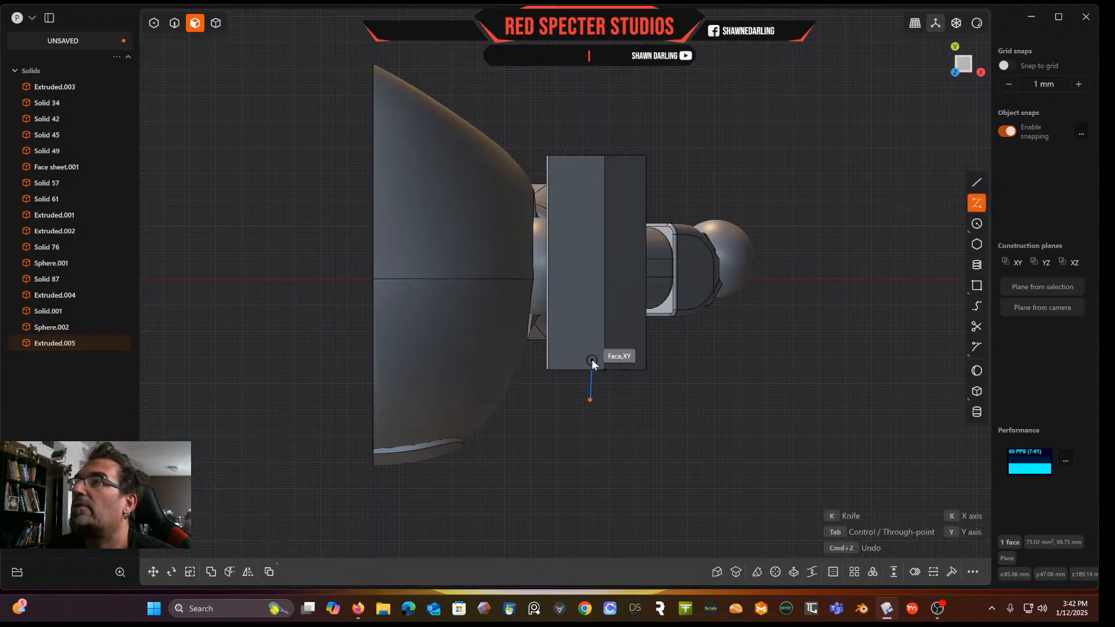
left_click(591, 360)
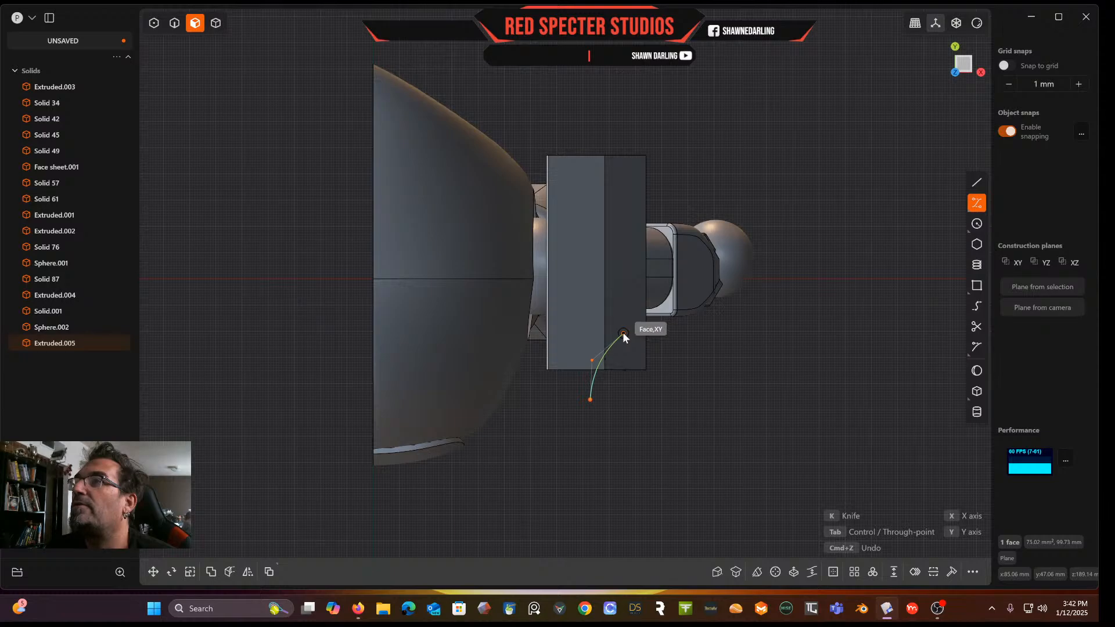
right_click(658, 319)
middle_click_drag(659, 319, 610, 254)
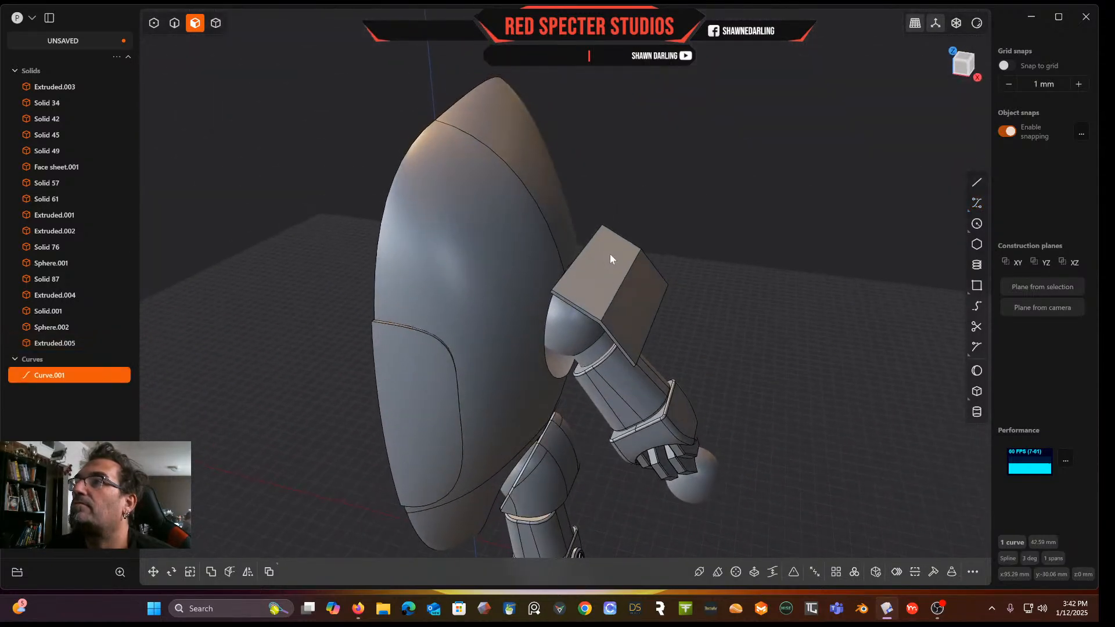
Cut the shoulder plate with the new curve
left_click(216, 23)
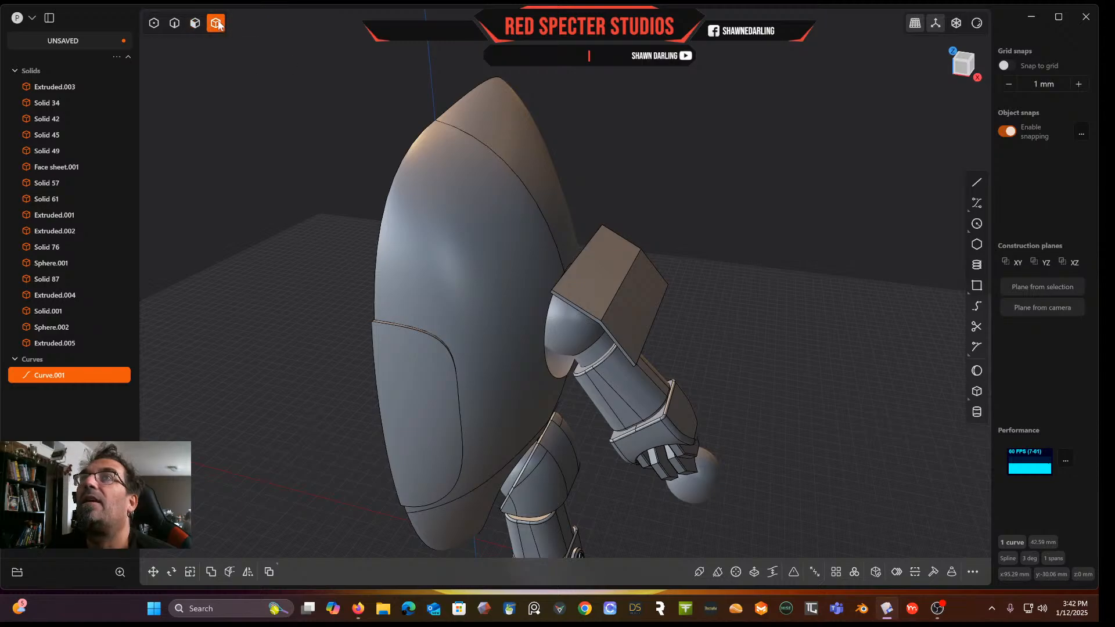
left_click(601, 259)
scroll(601, 259, "down", 2)
middle_click_drag(601, 259, 548, 197, "shift")
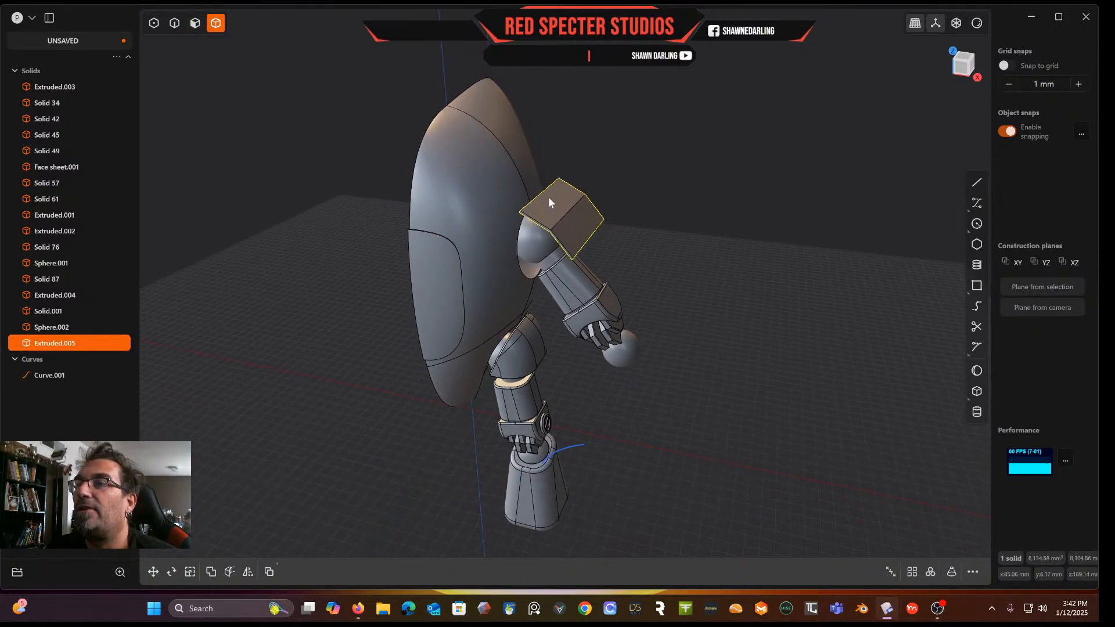
key("c")
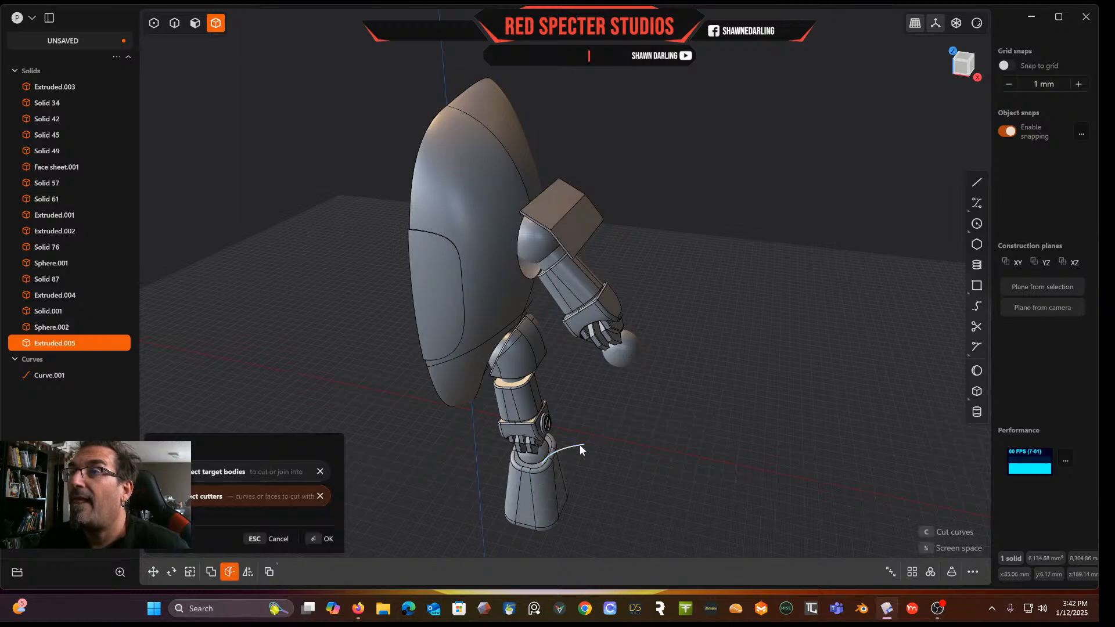
left_click(577, 445)
key("Return")
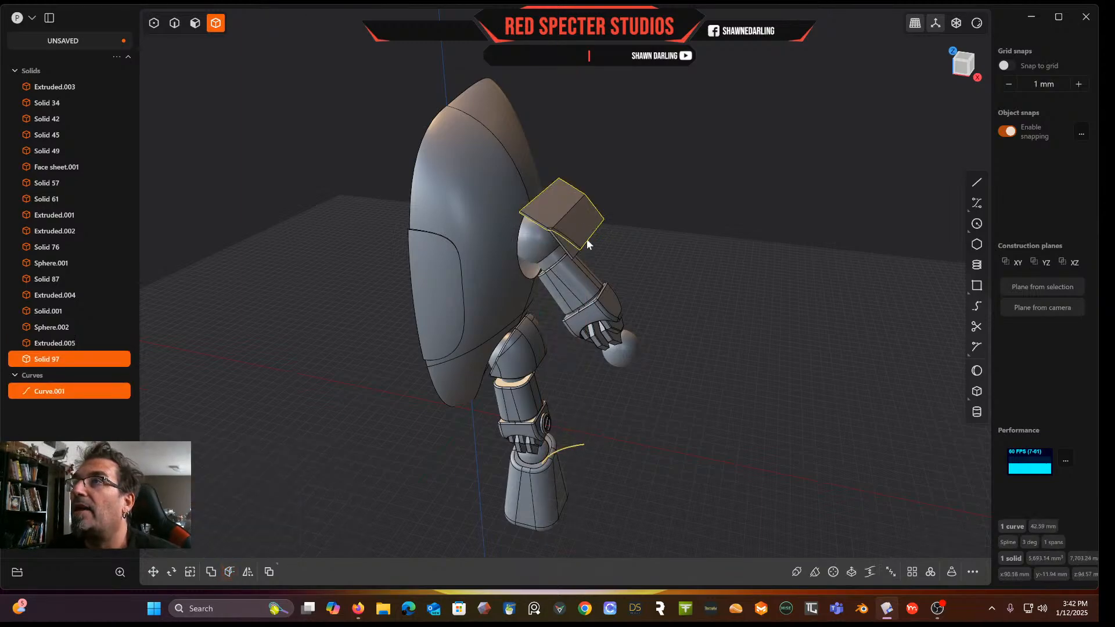
key("Escape")
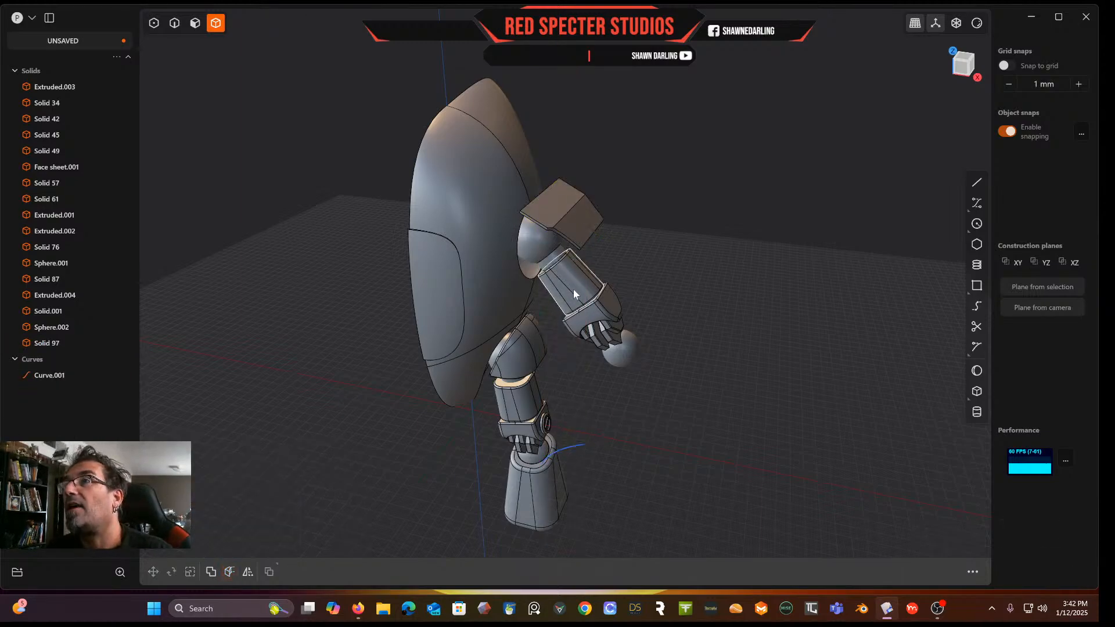
middle_click_drag(597, 409, 651, 351)
scroll(640, 361, "up", 5)
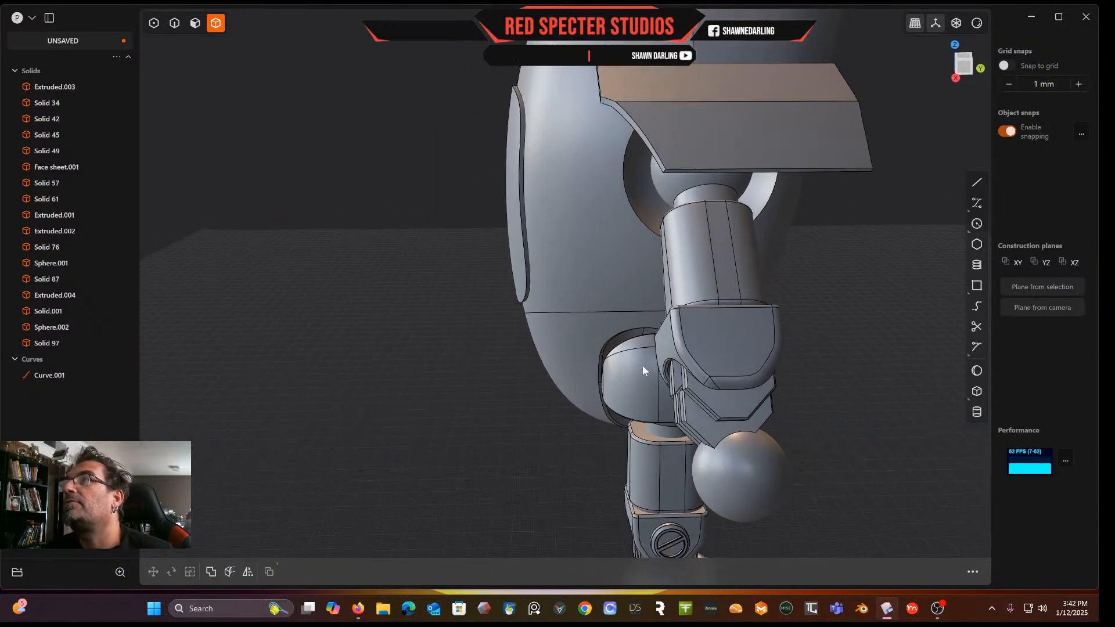
scroll(643, 364, "down", 5)
middle_click_drag(397, 482, 434, 476)
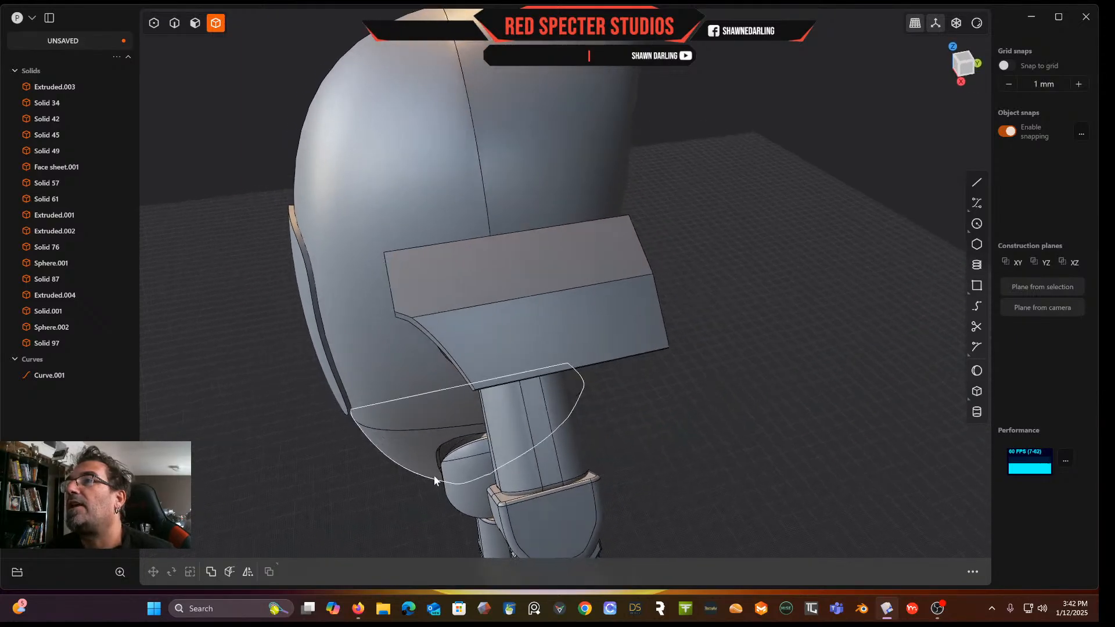
scroll(639, 425, "down", 5)
middle_click_drag(639, 401, 608, 262)
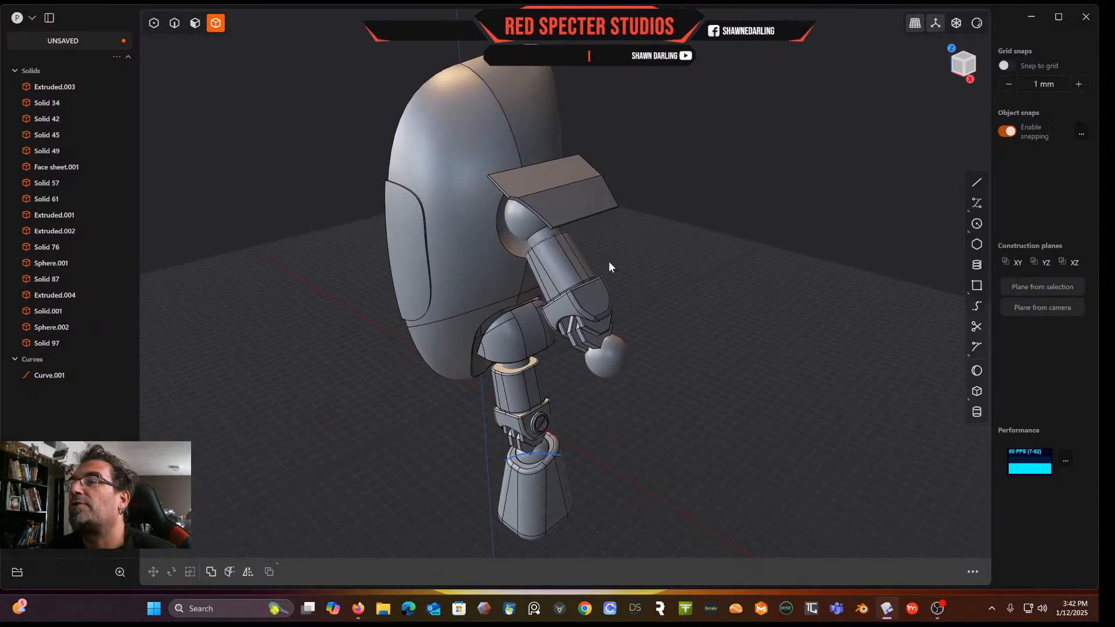
left_click(47, 377)
key("Delete")
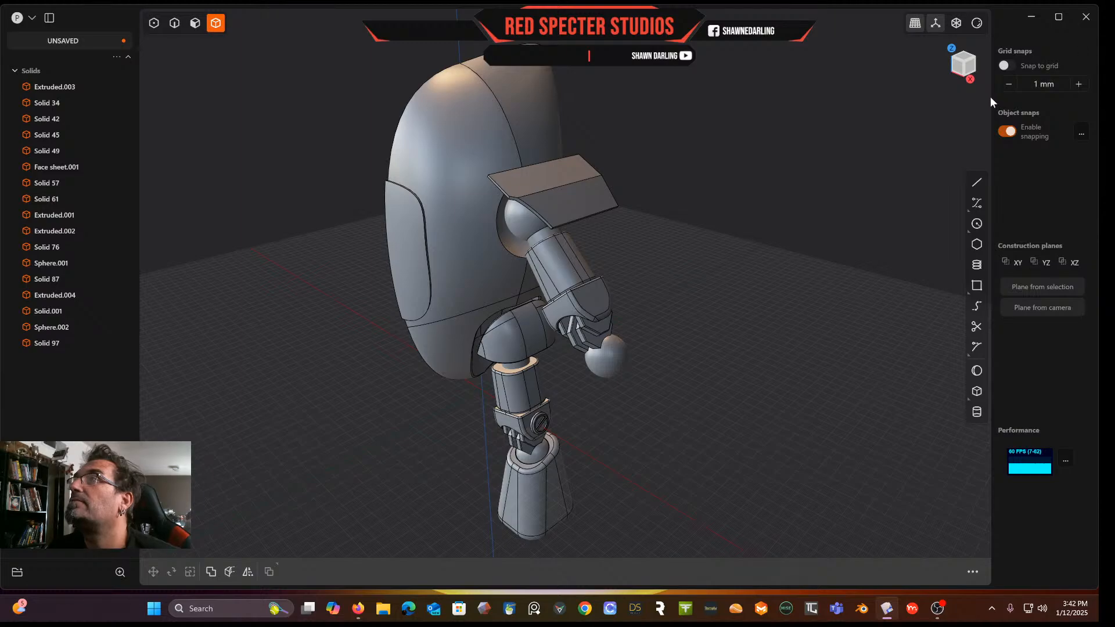
In top view, undo the cut of the shoulder plate to restore its rectangular shape
left_click(964, 63)
scroll(568, 342, "up", 8)
scroll(568, 342, "up", 3)
middle_click_drag(563, 334, 572, 432, "shift")
key("ctrl+z")
key("ctrl+z")
key("ctrl+z")
key("ctrl+z")
key("ctrl+z")
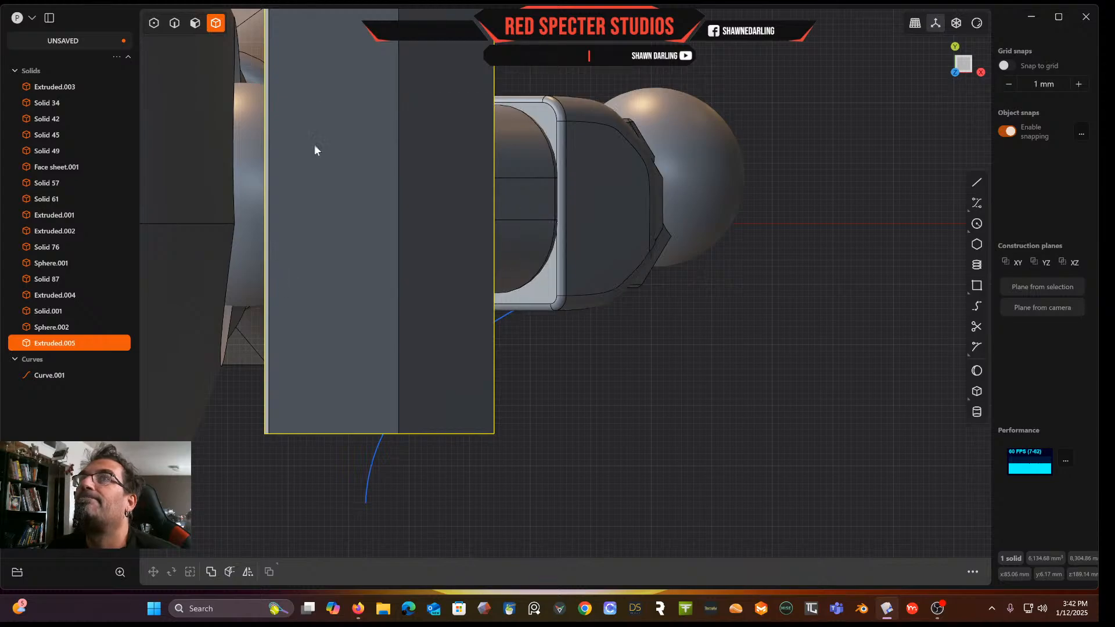
Select the curved cutting line and delete it
left_click(175, 22)
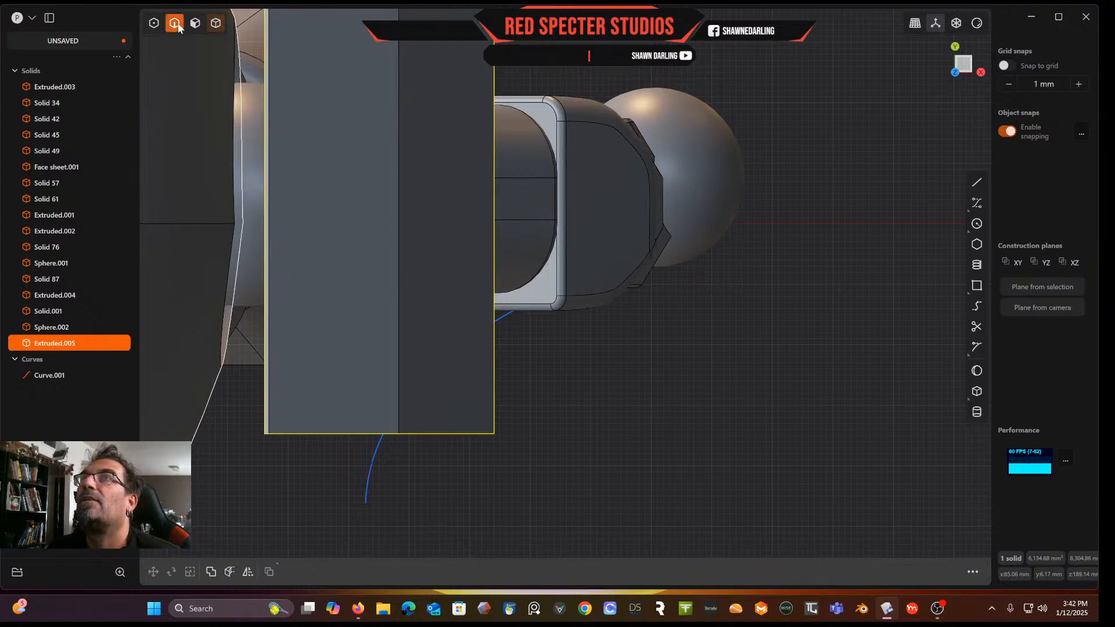
left_click(373, 470)
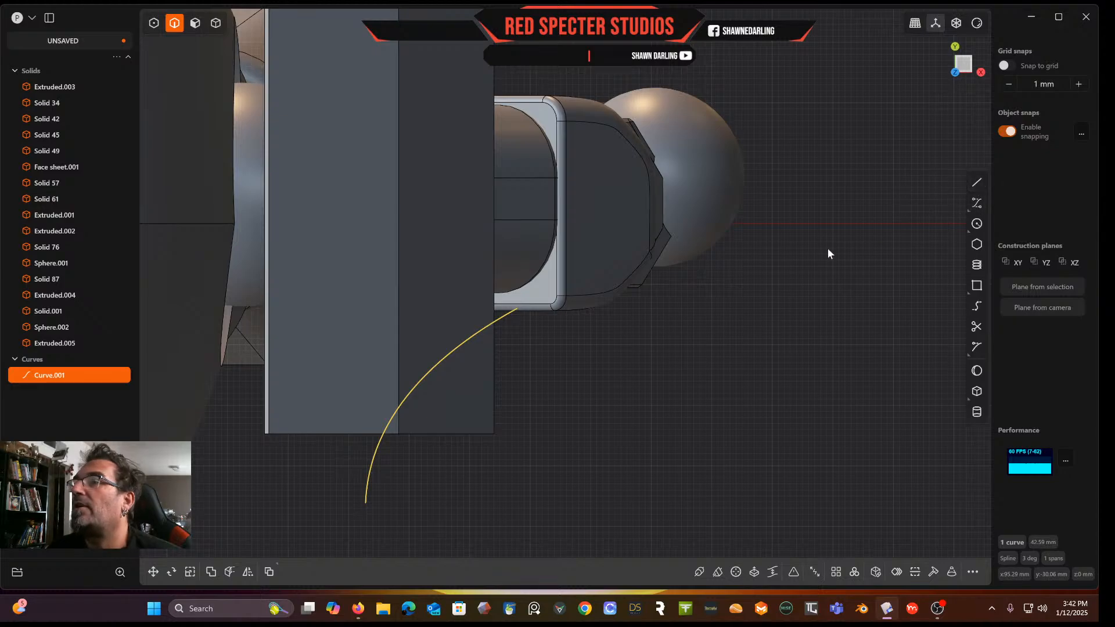
key("Delete")
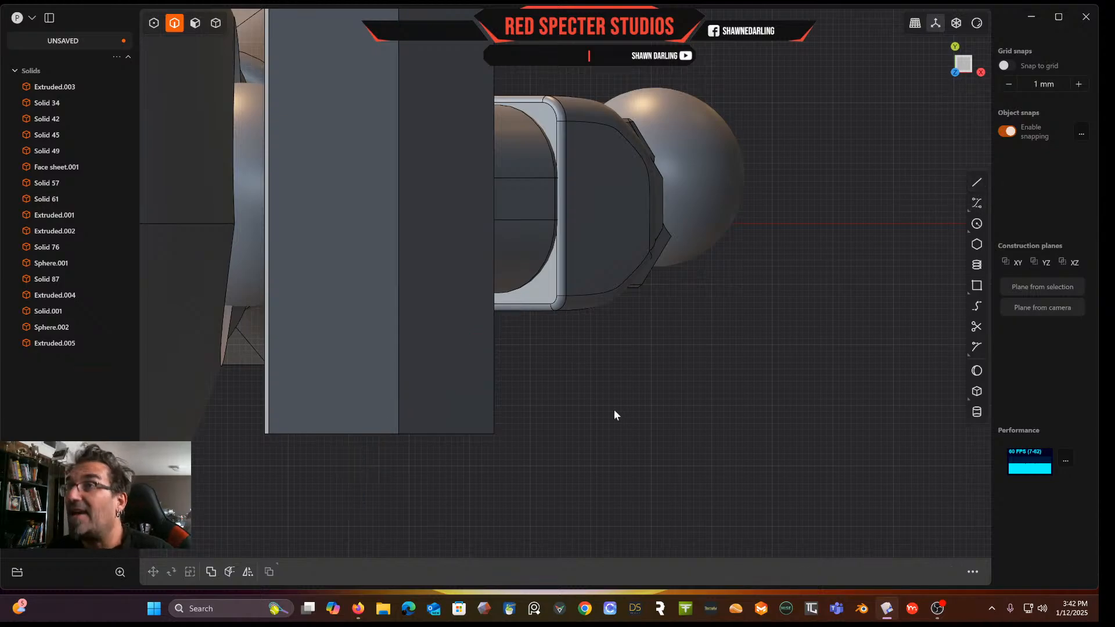
Draw a four-segment polyline from below the plate's lower edge diagonally up to the arm's edge
left_click(978, 184)
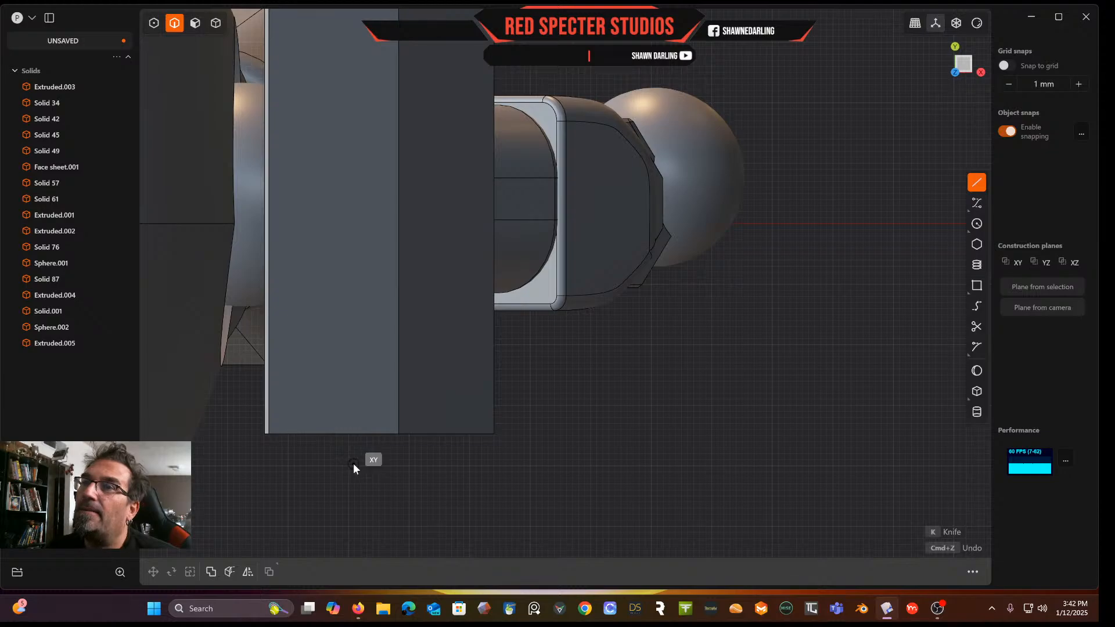
left_click(352, 489)
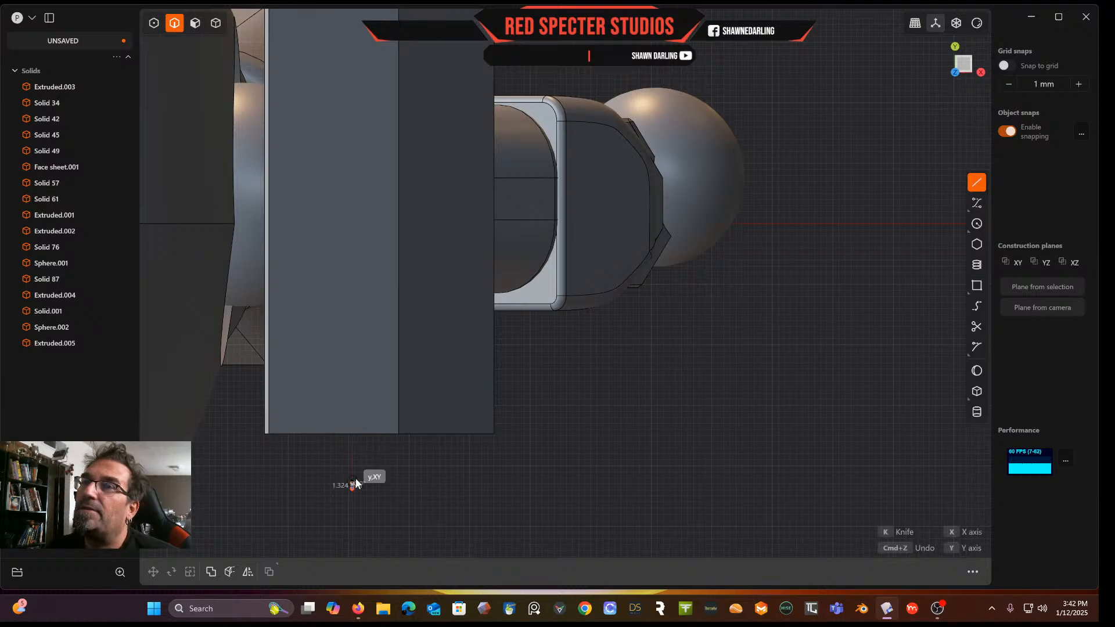
left_click(352, 419)
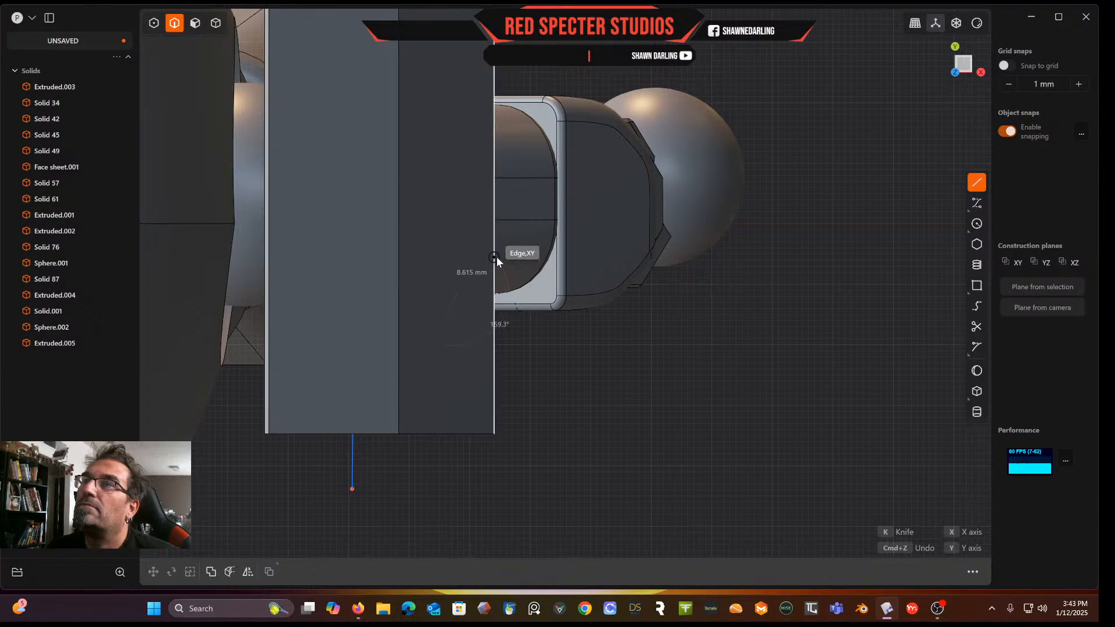
double_click(517, 240)
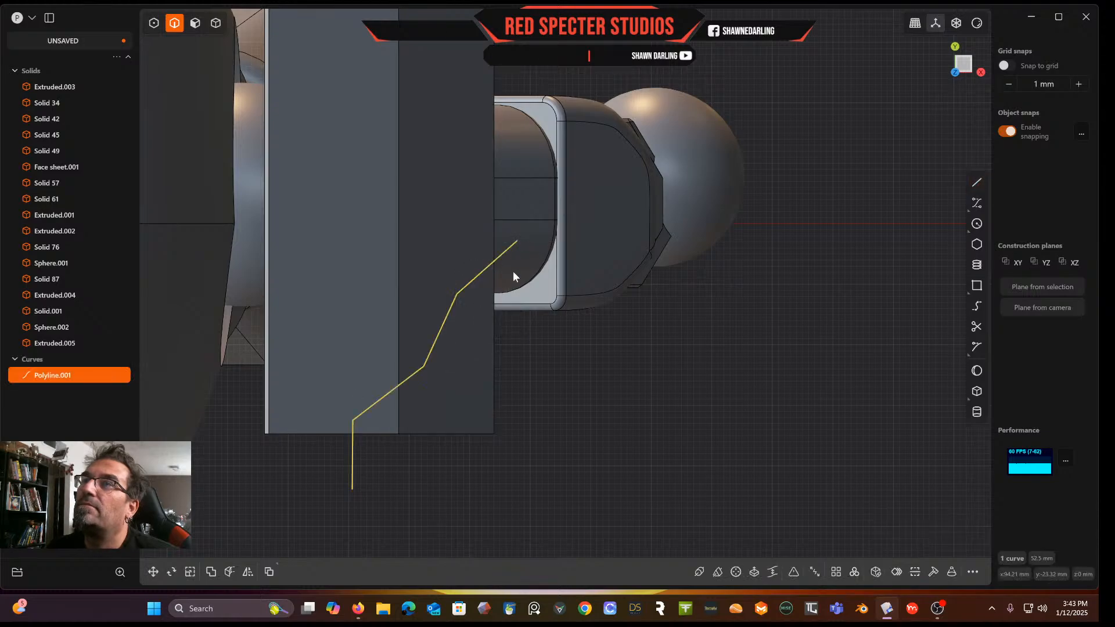
Try to cut the shoulder plate with the polyline
scroll(514, 285, "down", 3)
middle_click_drag(514, 294, 269, 129)
left_click(214, 22)
left_click(427, 116)
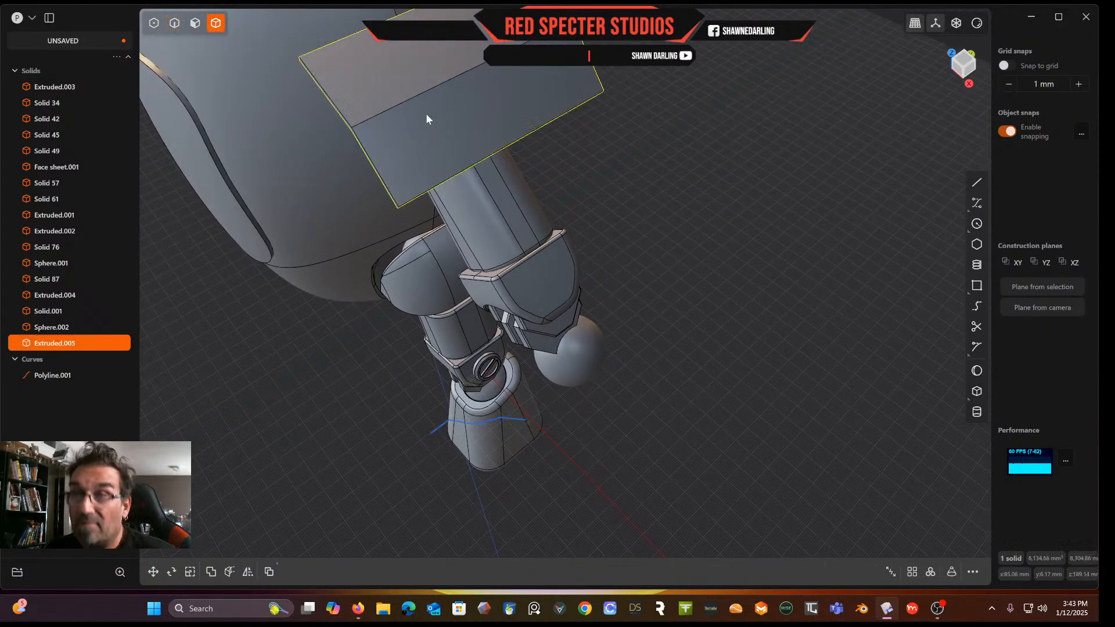
key("c")
left_click(438, 428)
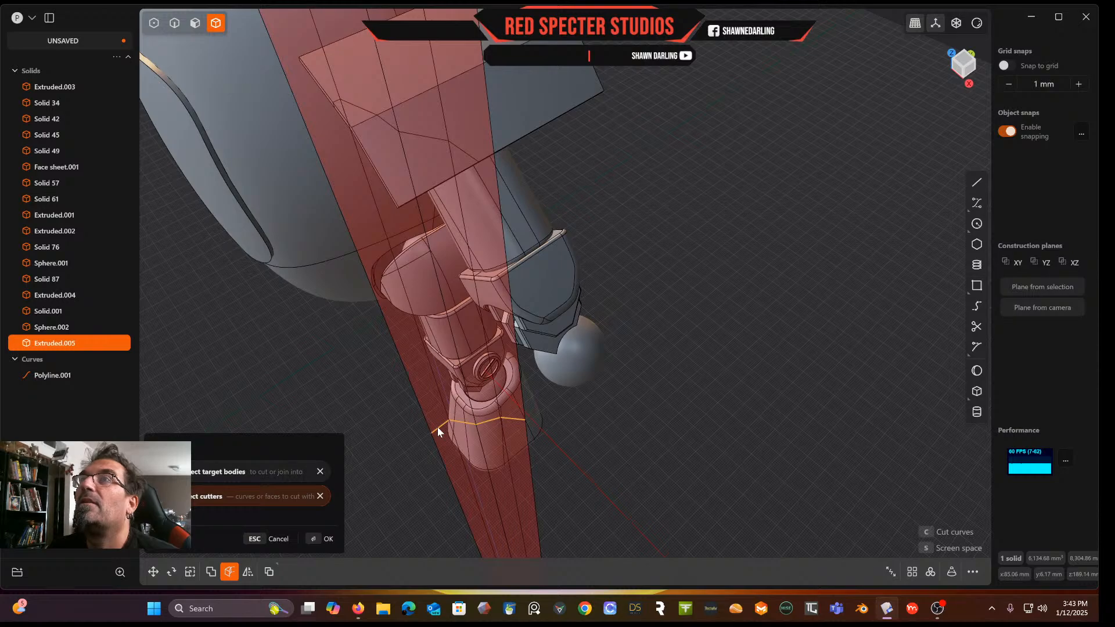
key("Return")
key("Escape")
middle_click_drag(477, 225, 488, 198)
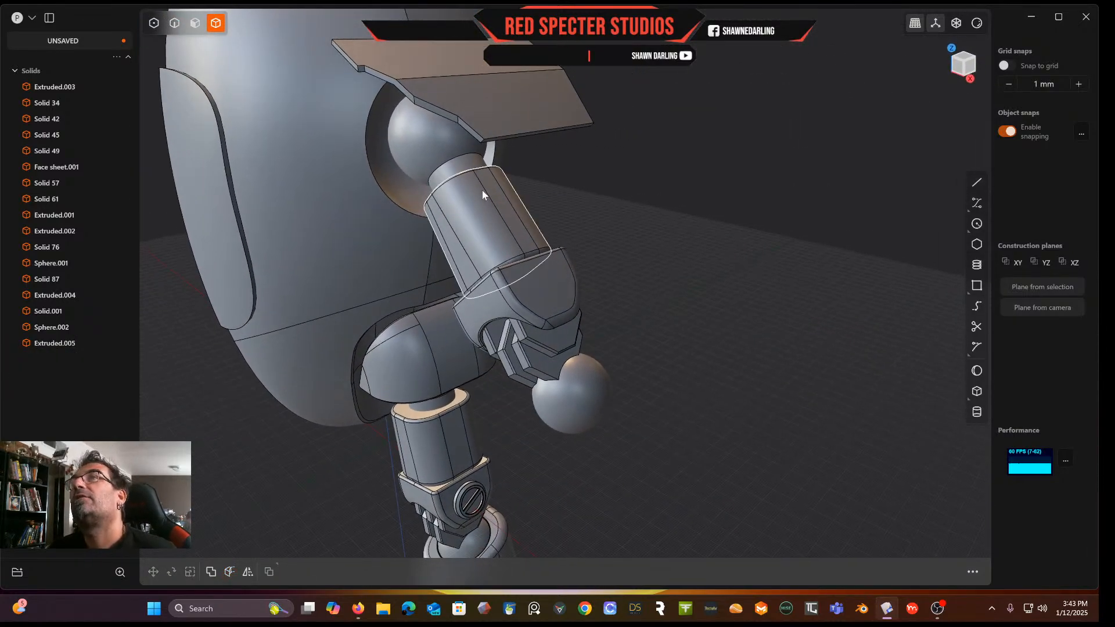
Undo the polyline cut and delete the polyline
key("ctrl+z")
key("ctrl+z")
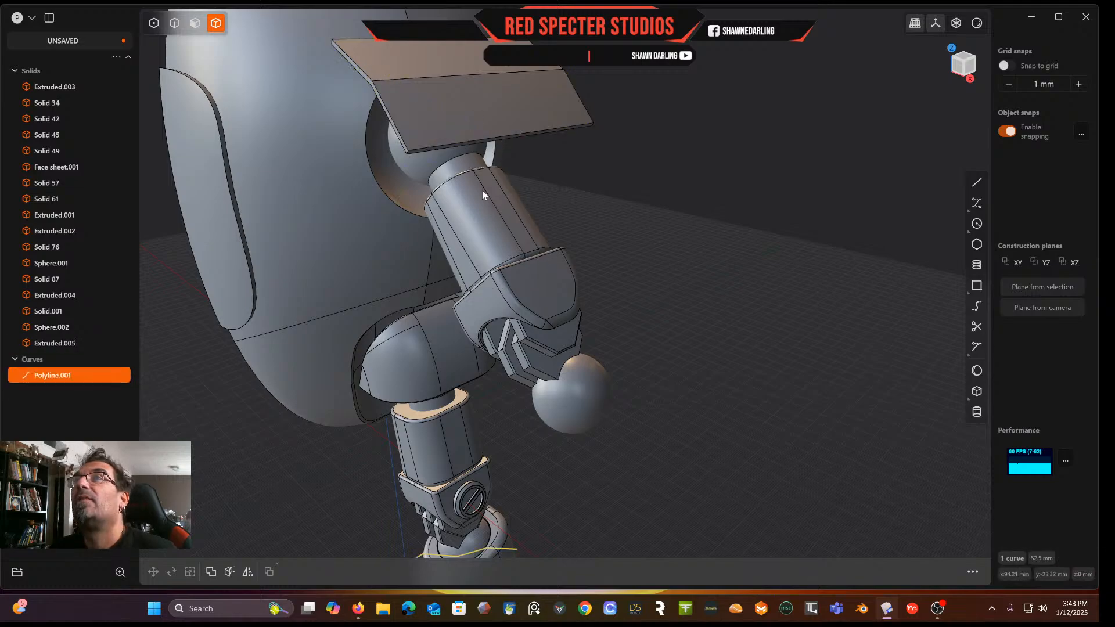
middle_click_drag(482, 190, 500, 349)
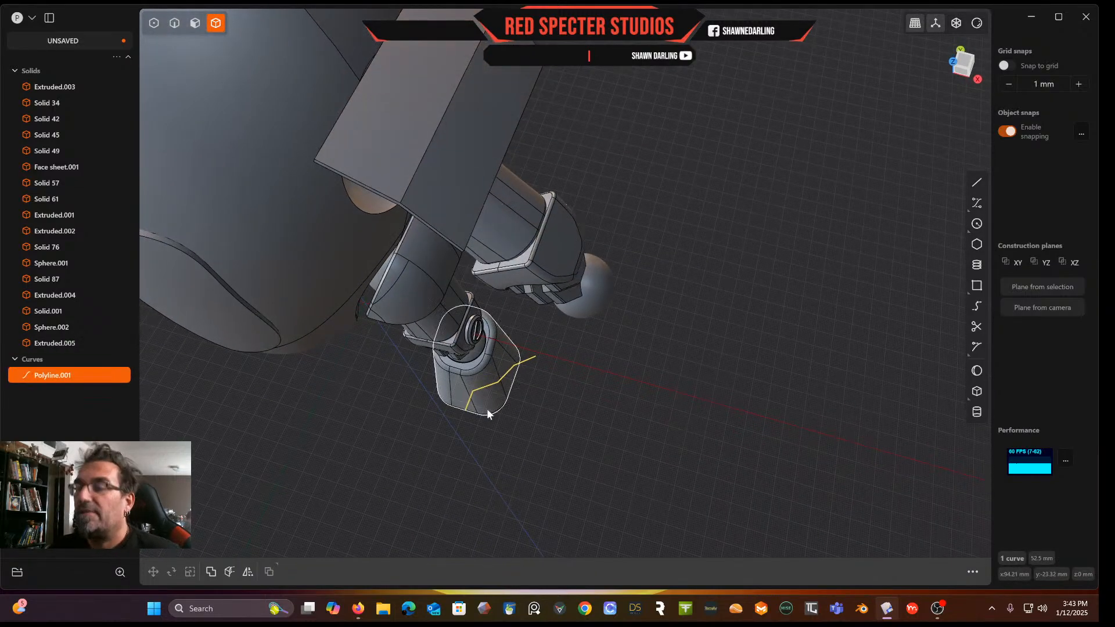
key("Delete")
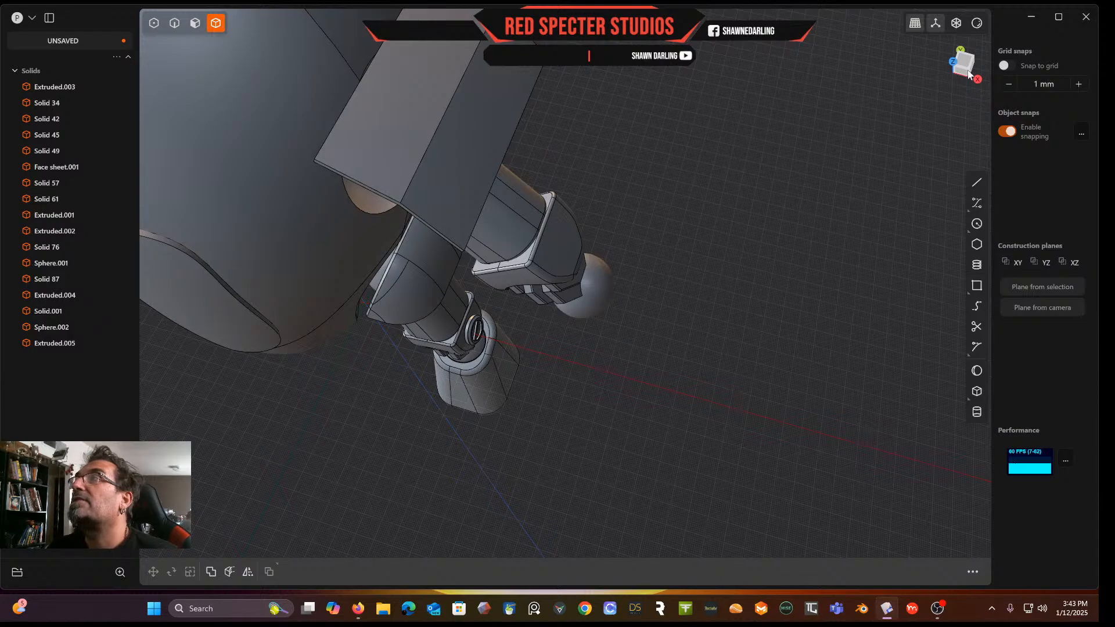
In top view, draw a two-segment line from below the plate's lower edge to the arm edge's midpoint
left_click(965, 68)
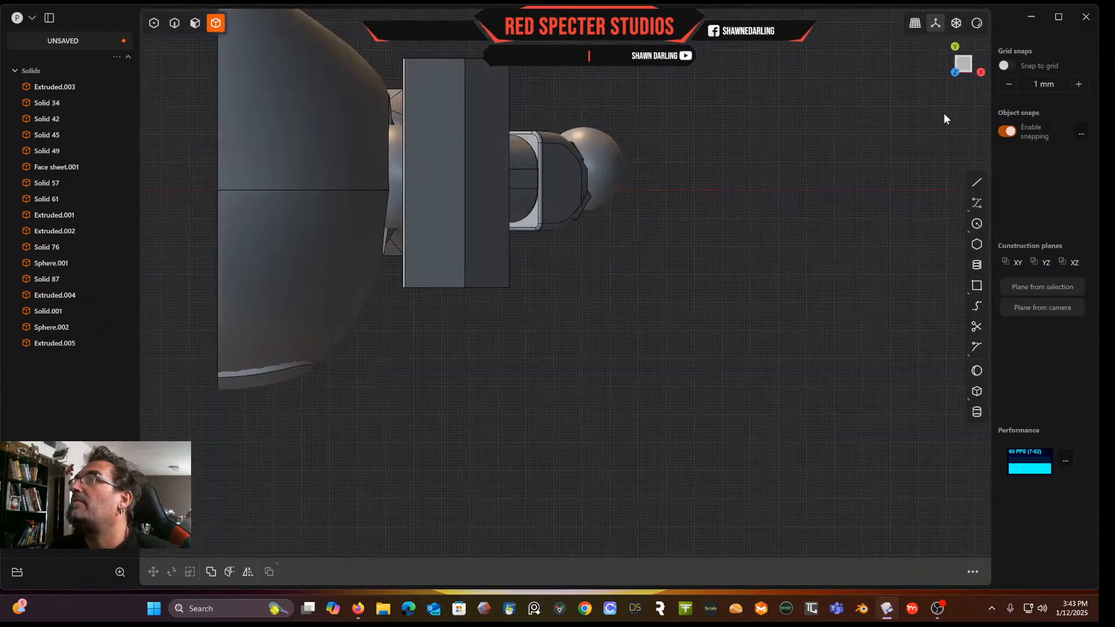
left_click(977, 184)
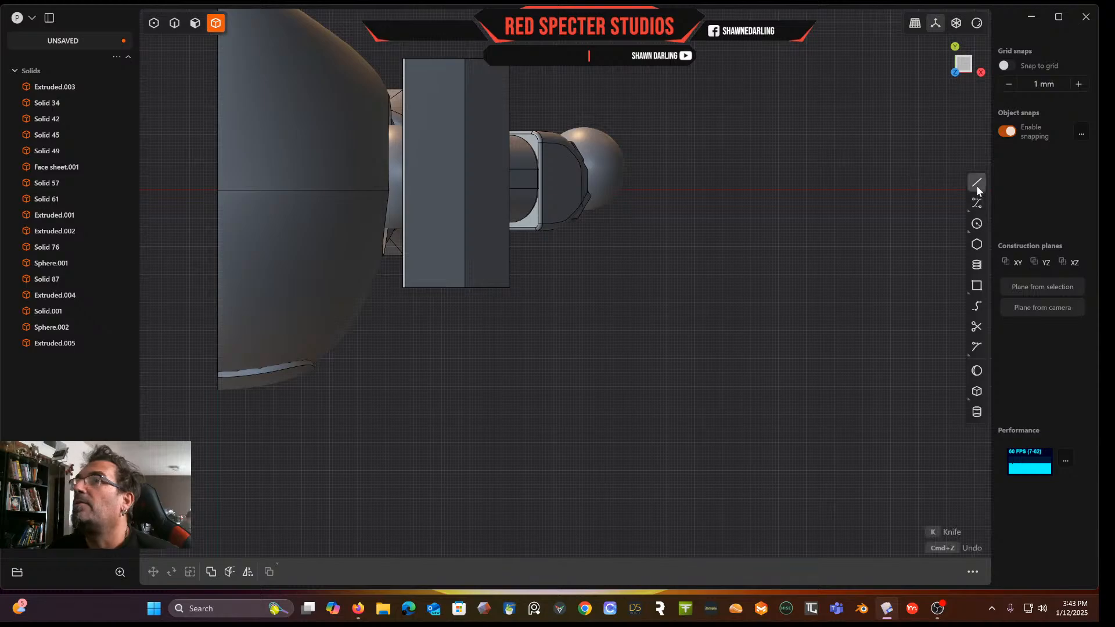
left_click(441, 307)
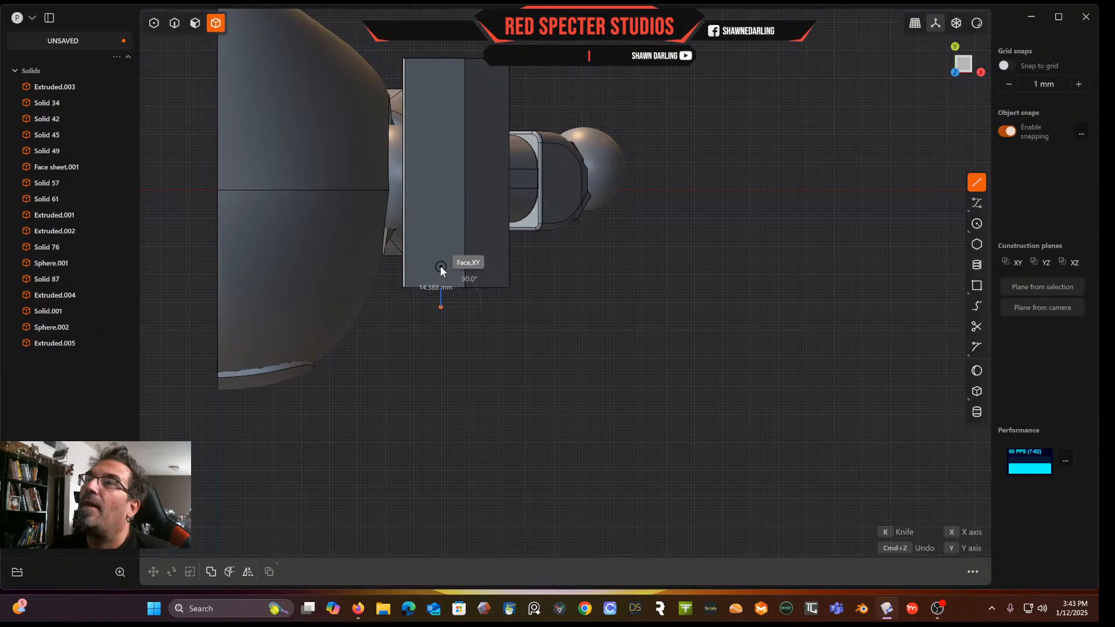
left_click(441, 268)
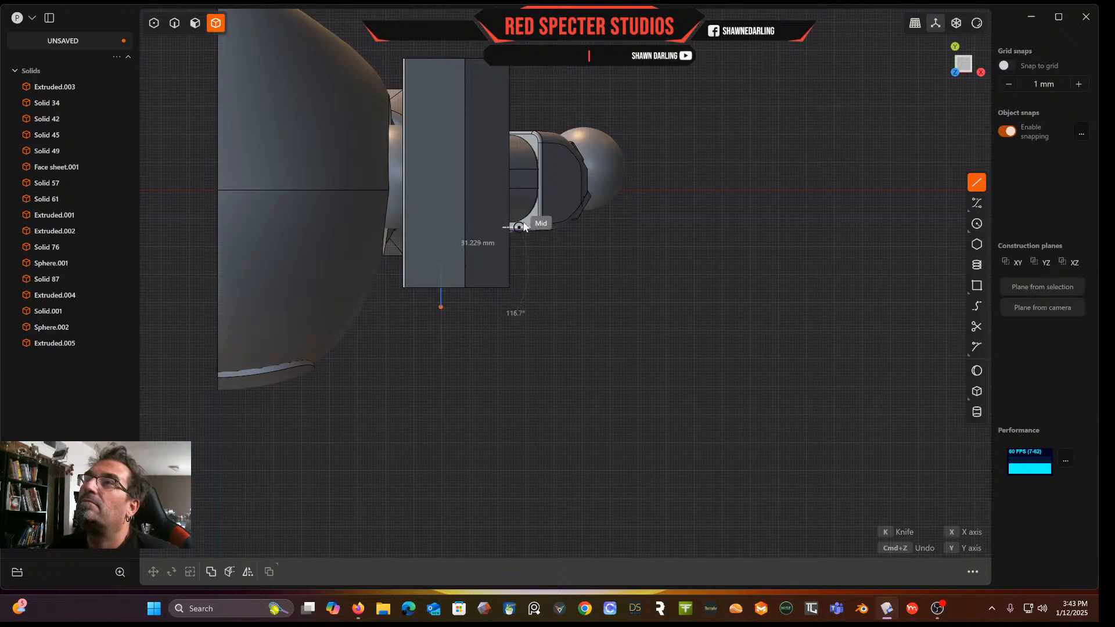
left_click(524, 227)
right_click(524, 228)
middle_click_drag(524, 227, 423, 218)
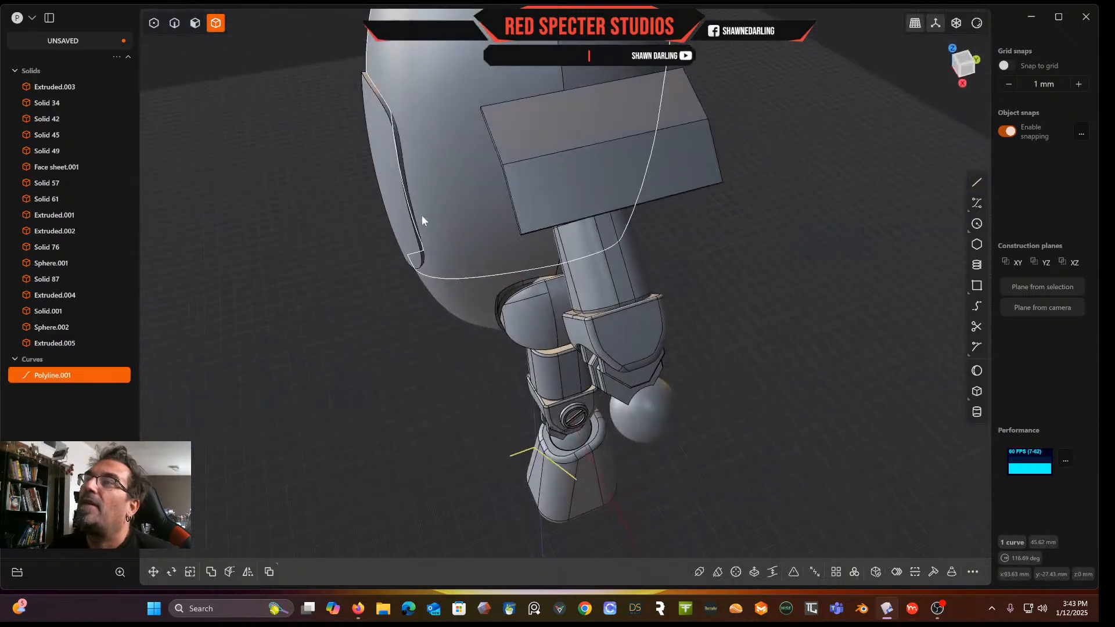
Cut the shoulder plate's lower corner with the new line
left_click(518, 192)
key("alt+c")
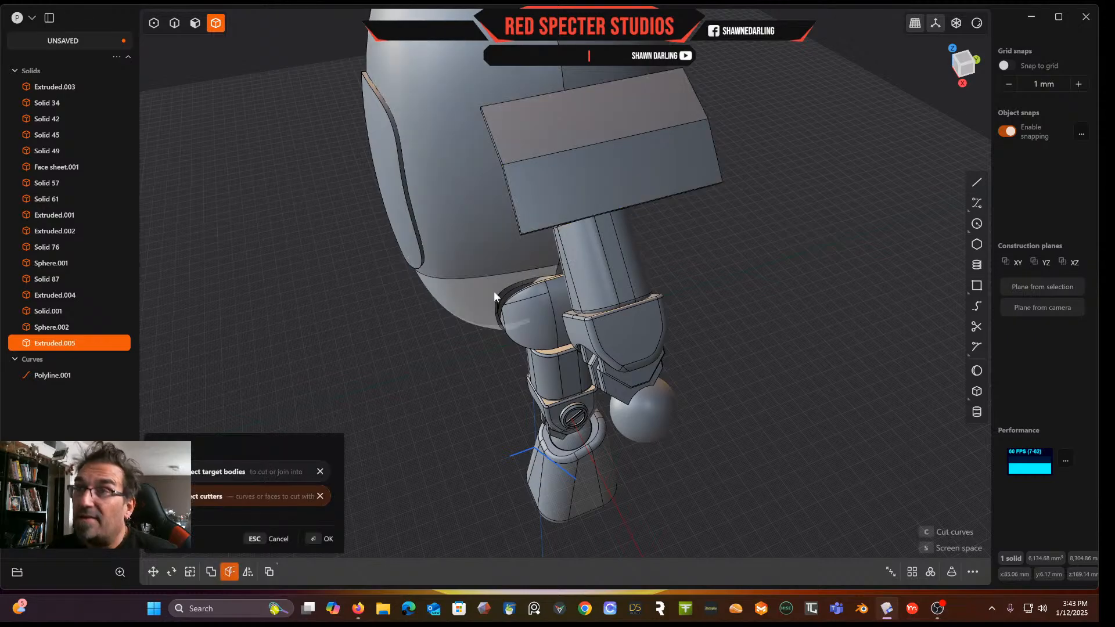
left_click(519, 452)
key("Return")
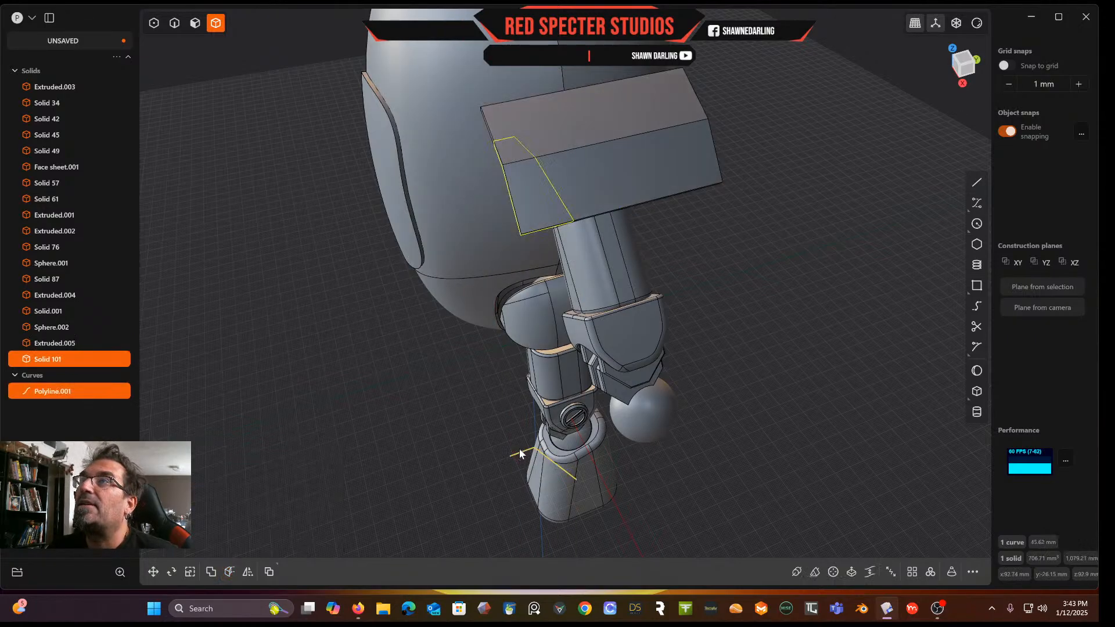
Pull the plate's cut end face outward about 17.24 mm
middle_click_drag(559, 190, 592, 154)
scroll(540, 183, "up", 3)
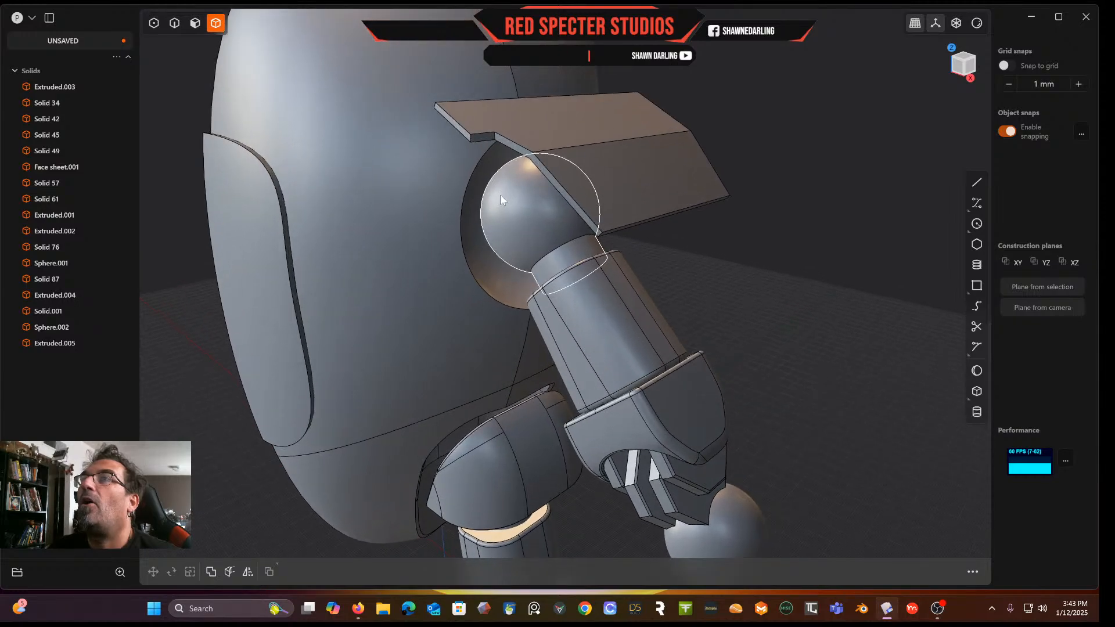
left_click(195, 26)
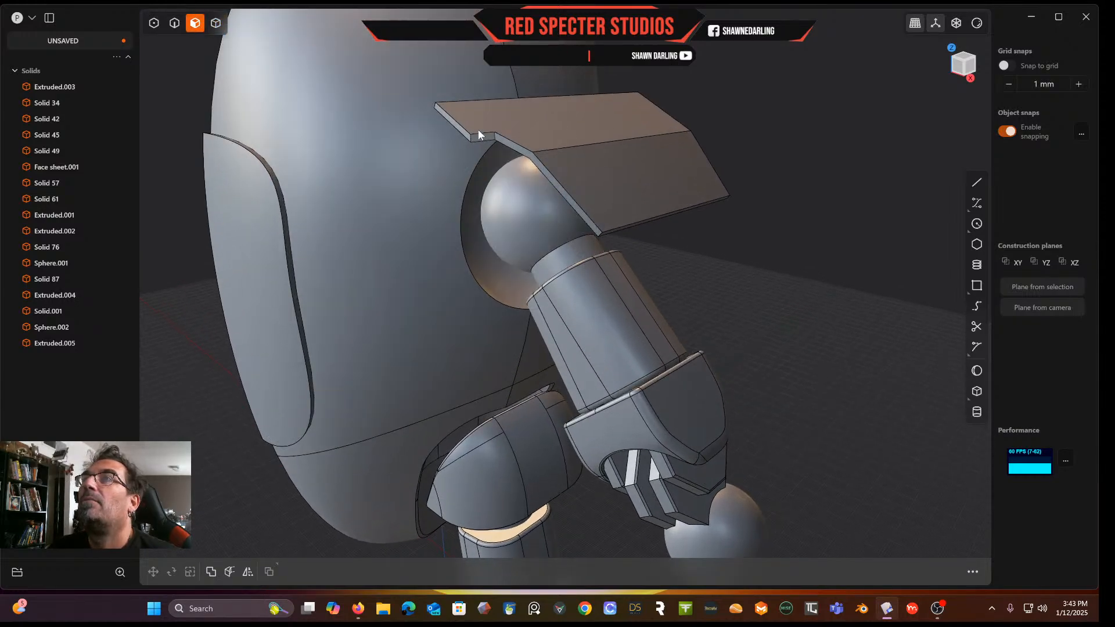
left_click(464, 132)
left_click_drag(430, 142, 359, 148)
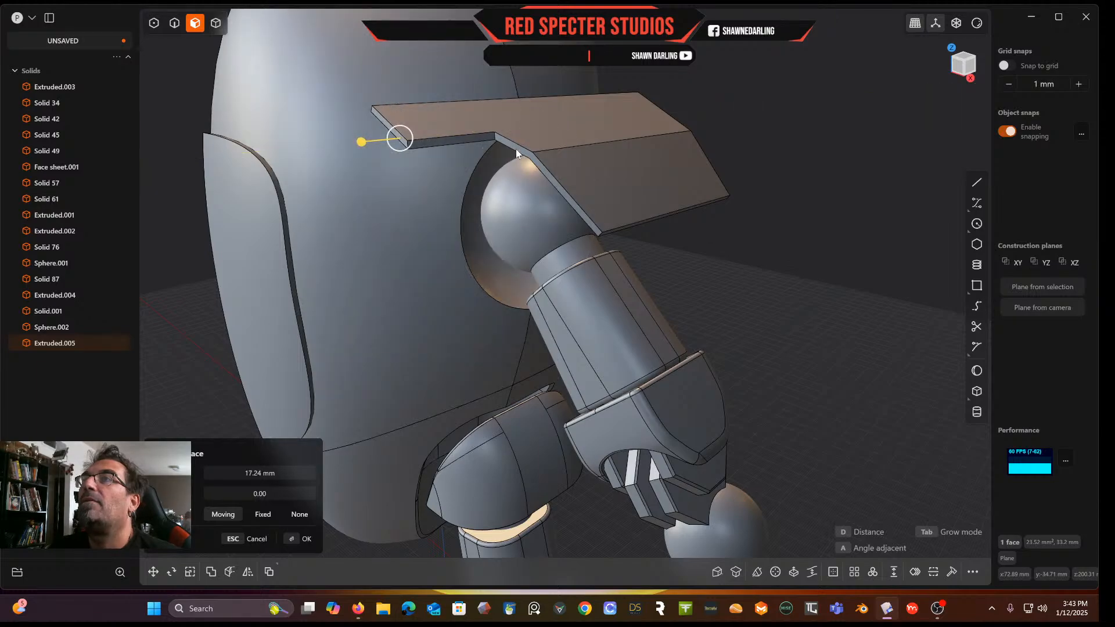
key("Return")
Try to pull the plate's angled face outward about 11.94 mm
left_click(524, 155)
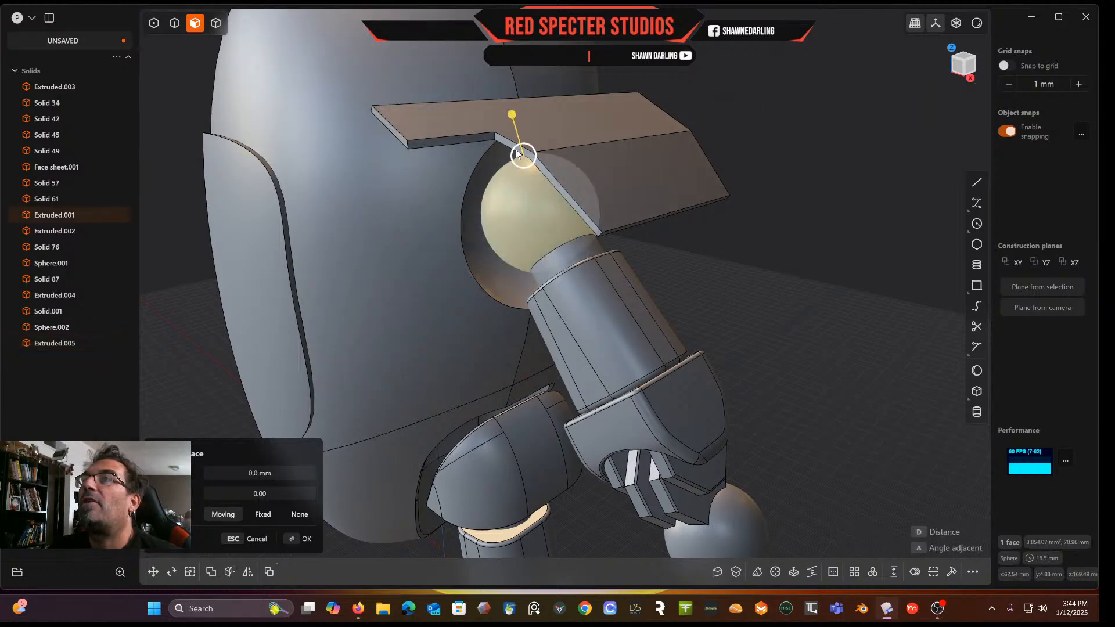
left_click(505, 142)
left_click_drag(505, 141, 467, 153)
middle_click_drag(467, 153, 467, 222)
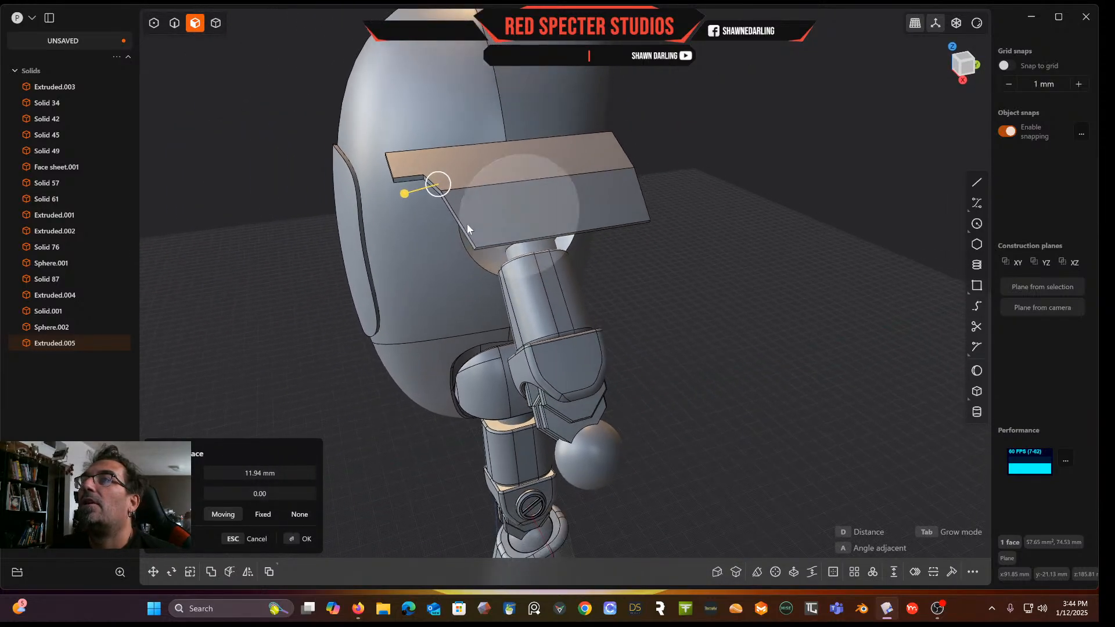
middle_click_drag(664, 318, 684, 329)
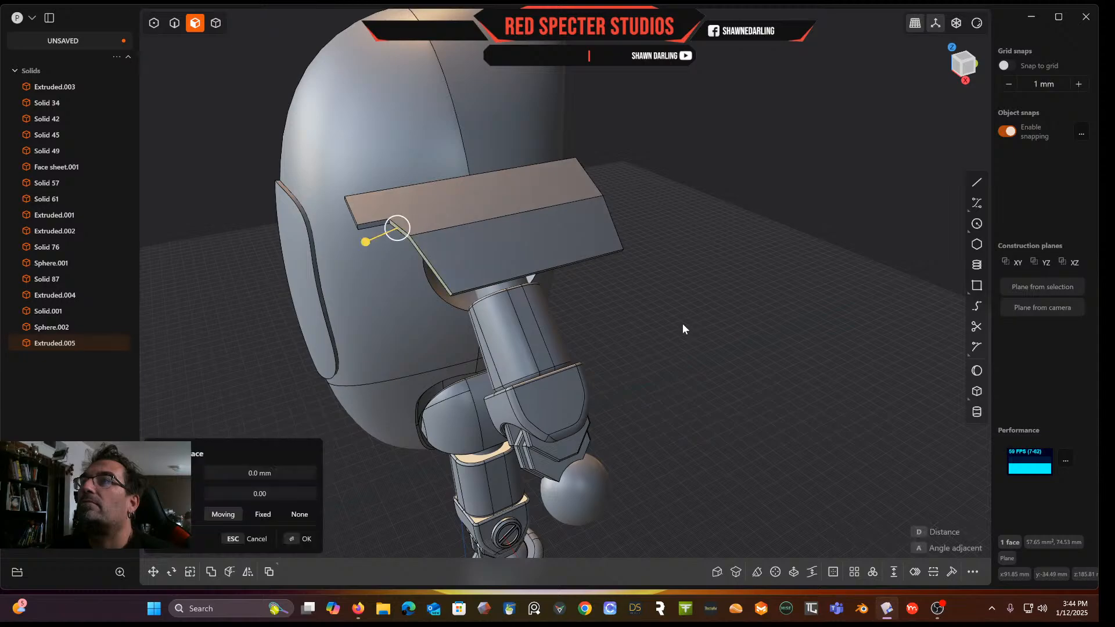
key("Escape")
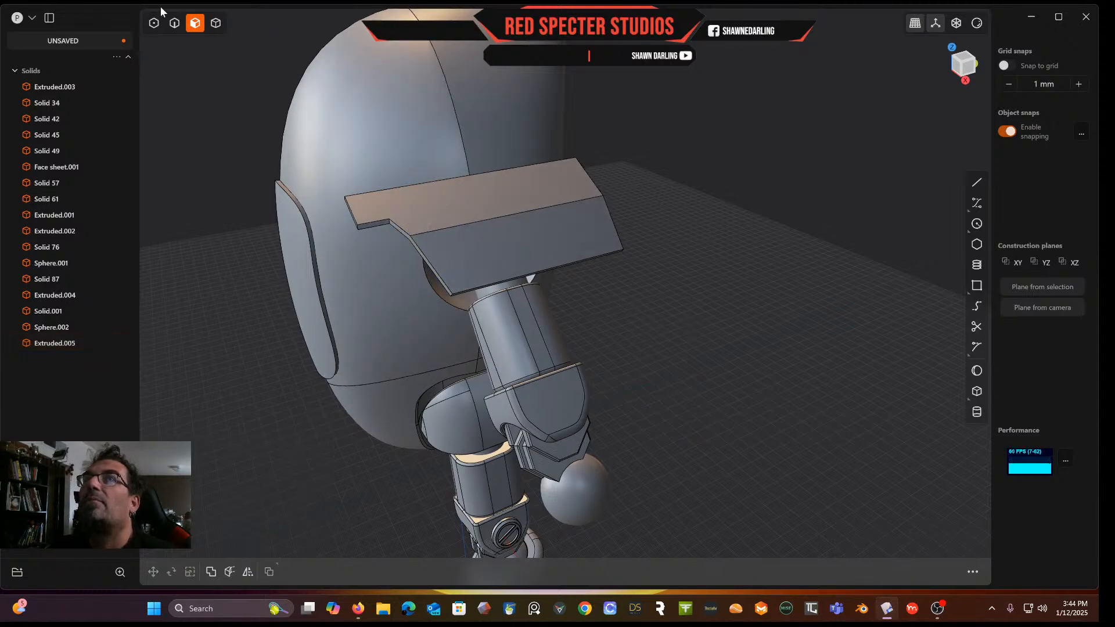
left_click(174, 23)
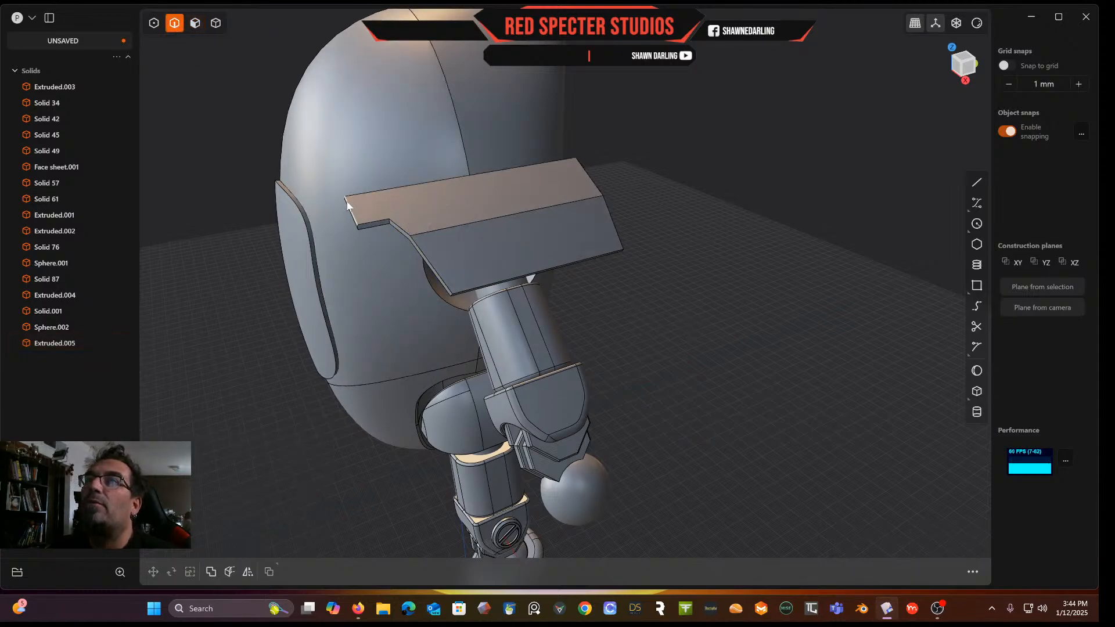
middle_click_drag(345, 202, 353, 204)
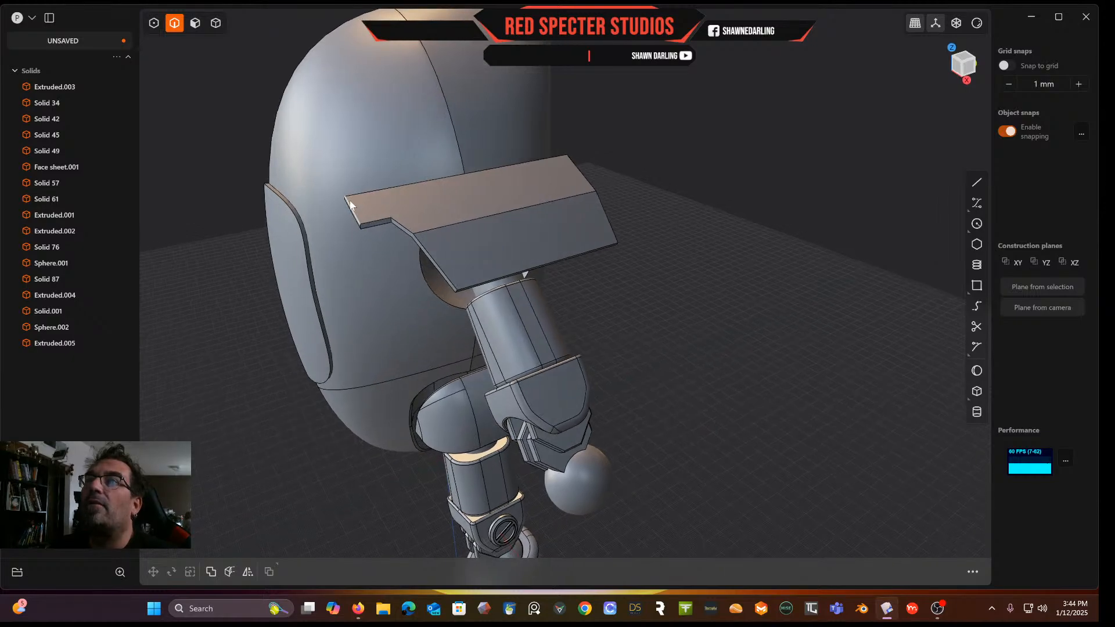
left_click(361, 227)
key("f")
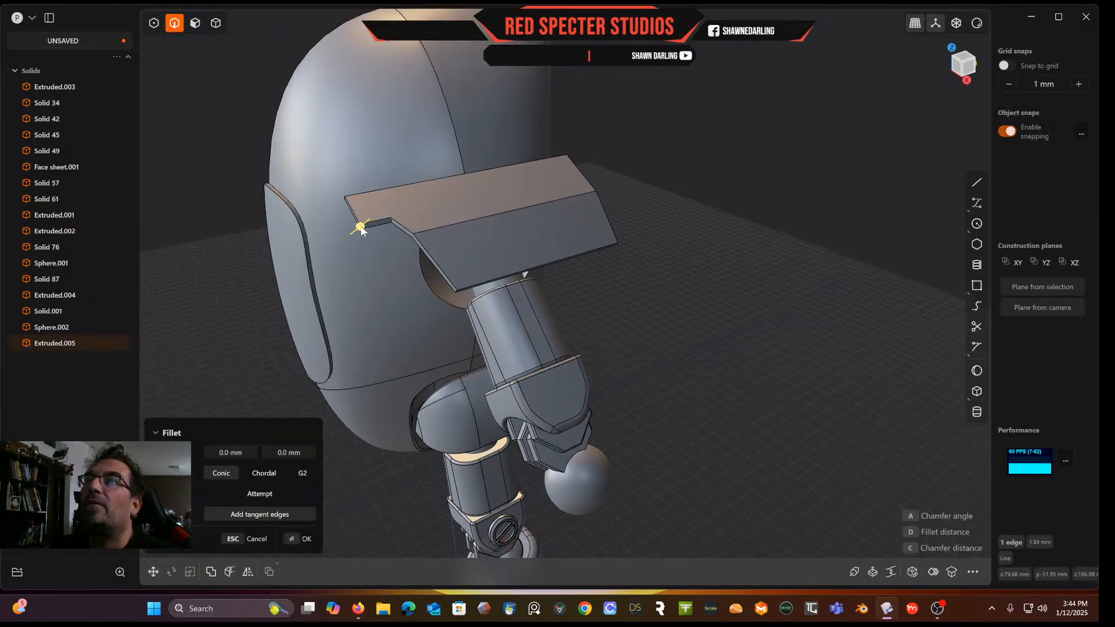
key("g")
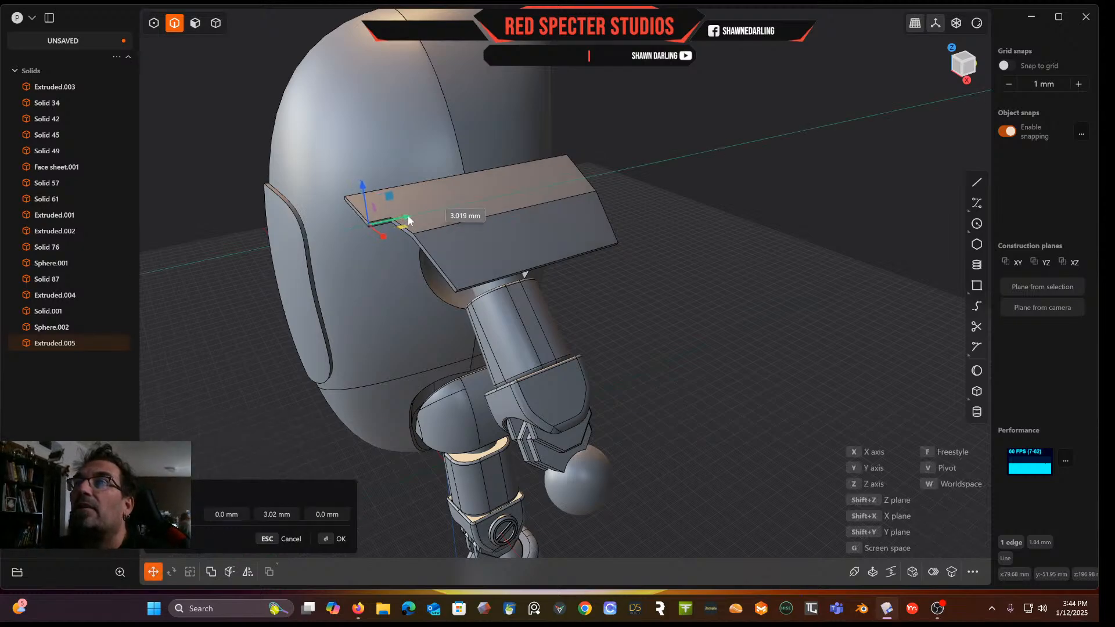
right_click(699, 278)
Hide the hand and the ball to inspect the shortened upper arm's end
middle_click_drag(700, 278, 566, 297)
left_click(685, 336)
middle_click_drag(641, 345, 570, 173)
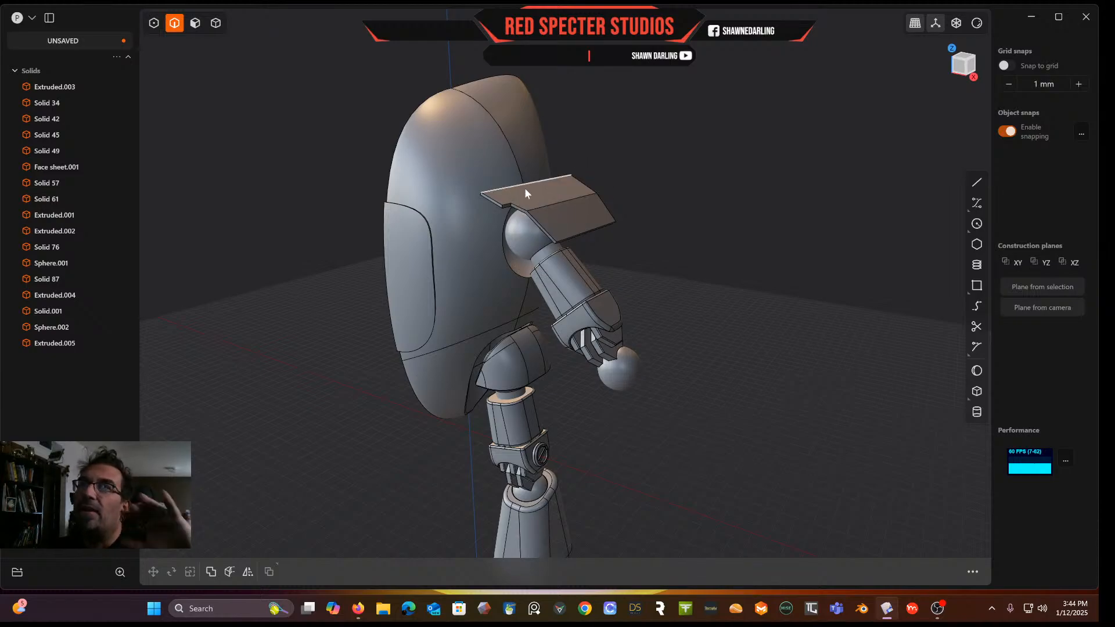
middle_click_drag(604, 277, 565, 232)
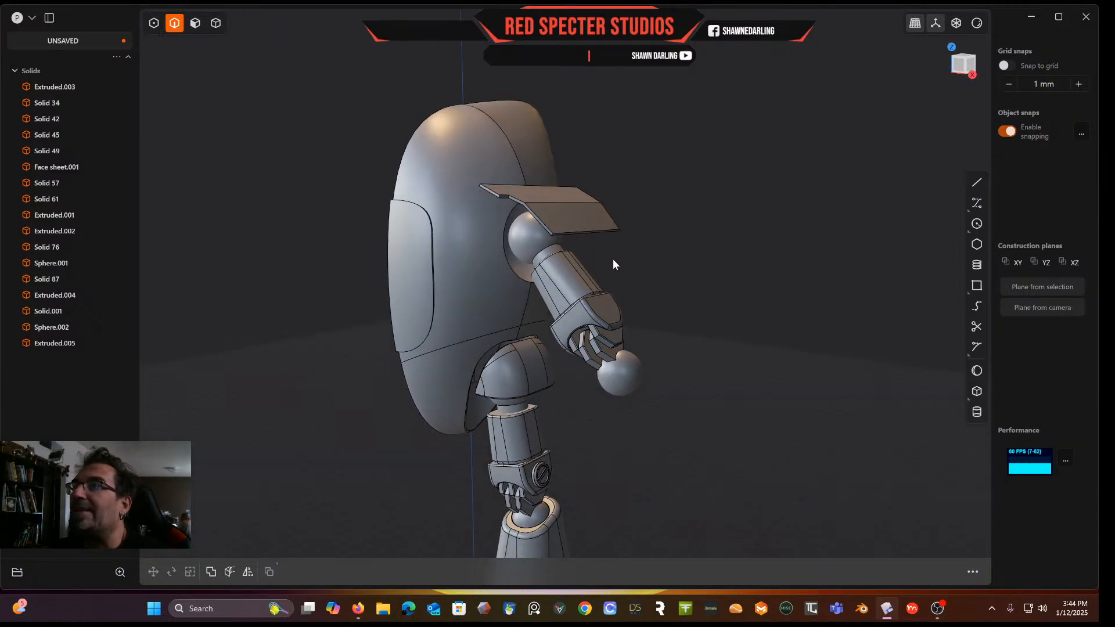
middle_click_drag(611, 284, 619, 225)
scroll(624, 206, "up", 5)
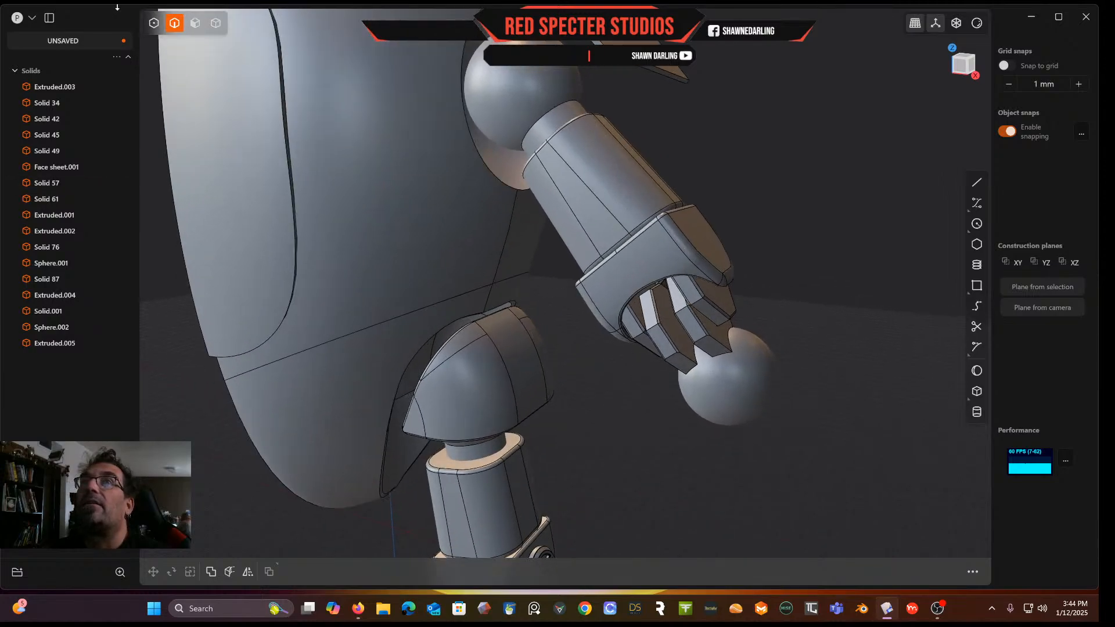
left_click(639, 232)
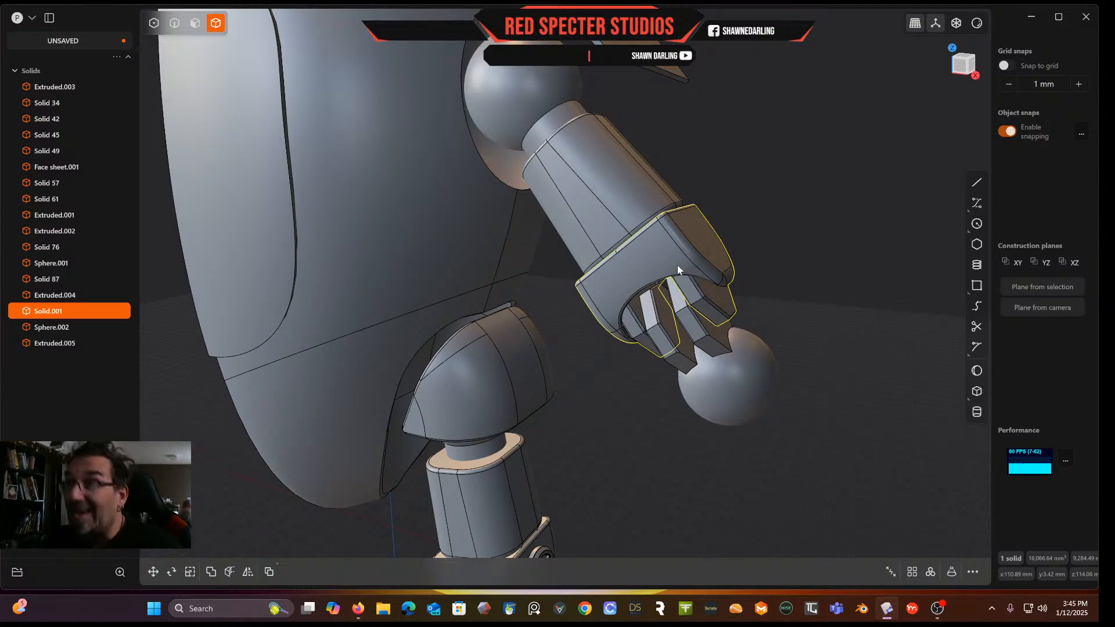
key("h")
left_click(700, 316)
key("h")
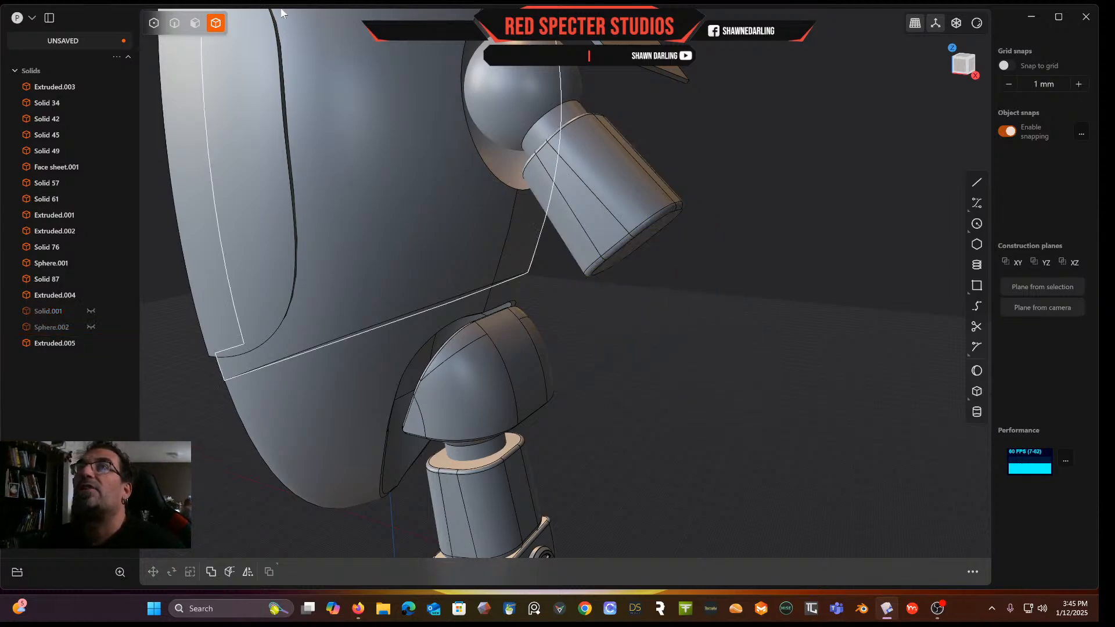
Examine the upper arm's end face, then show the hand and ball again
key("3")
middle_click_drag(652, 240, 622, 231)
mouse_move(622, 232)
left_mouse_down()
mouse_move(639, 257)
mouse_move(622, 228)
left_mouse_up()
right_click(691, 172)
key("Escape")
key("Escape")
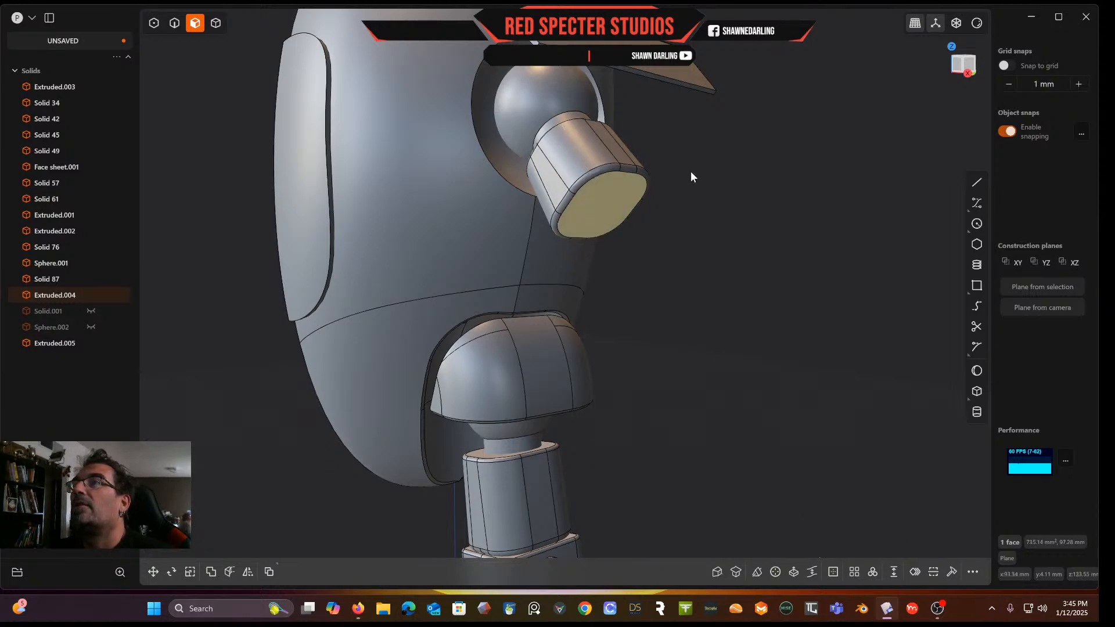
left_click(218, 24)
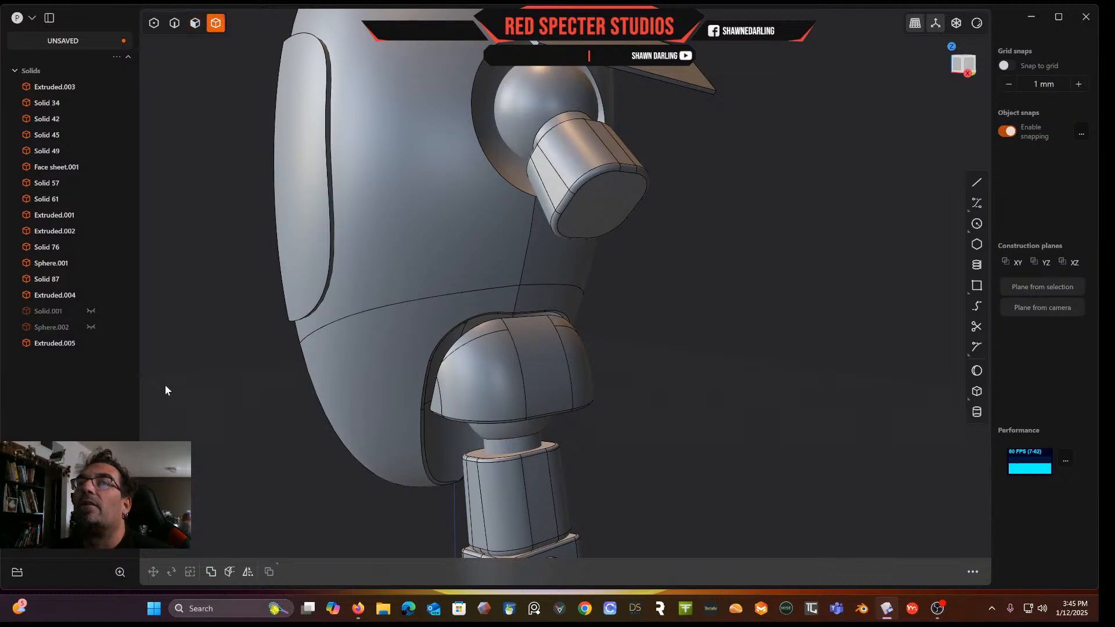
left_click(91, 311)
left_click(92, 328)
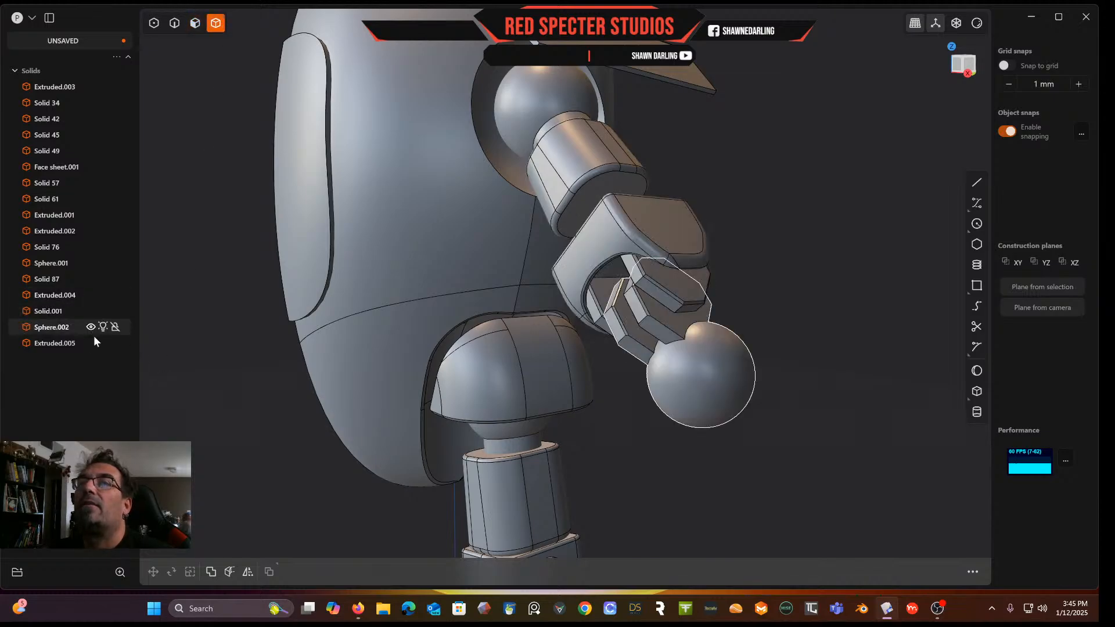
In top view, move the hand and ball together up against the shortened upper arm
middle_click_drag(687, 226, 724, 255)
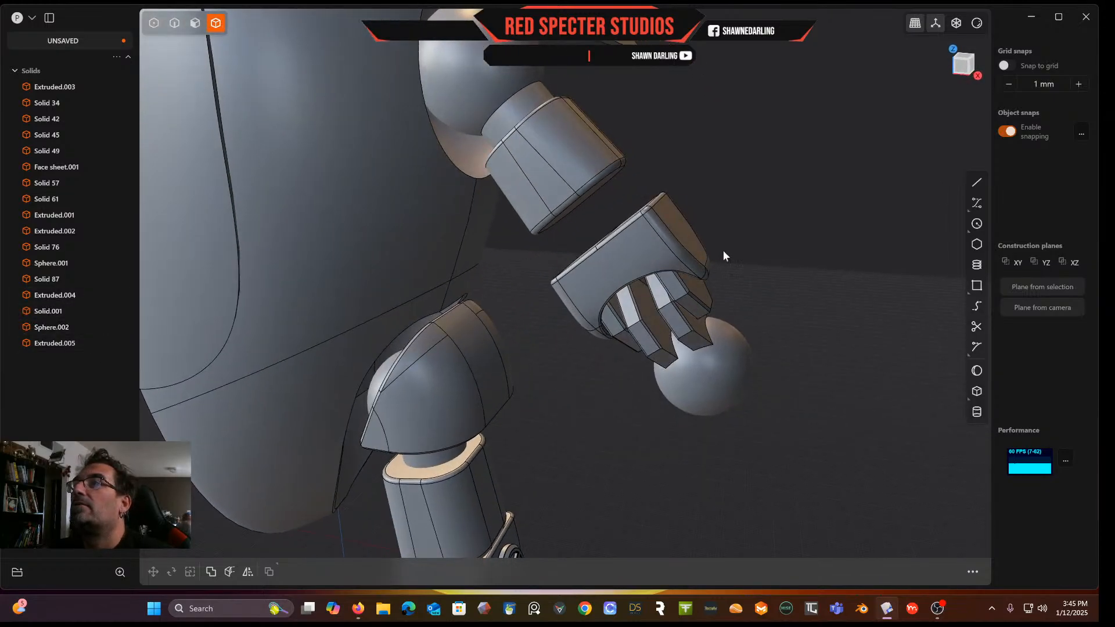
left_click(647, 245)
left_click(712, 369, "shift")
left_click(953, 62)
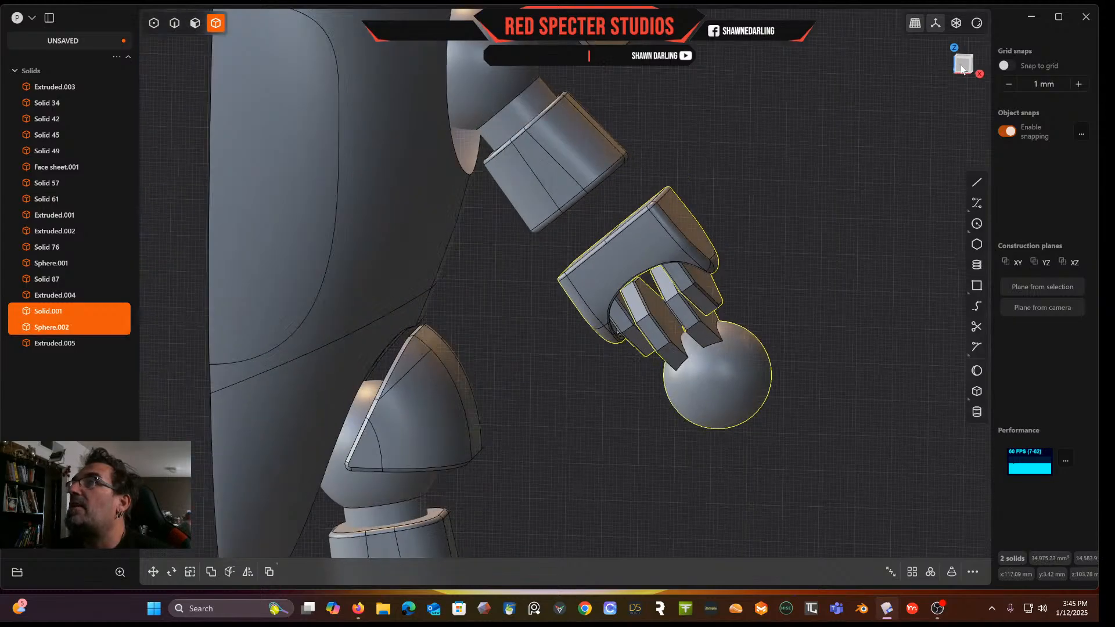
key("g")
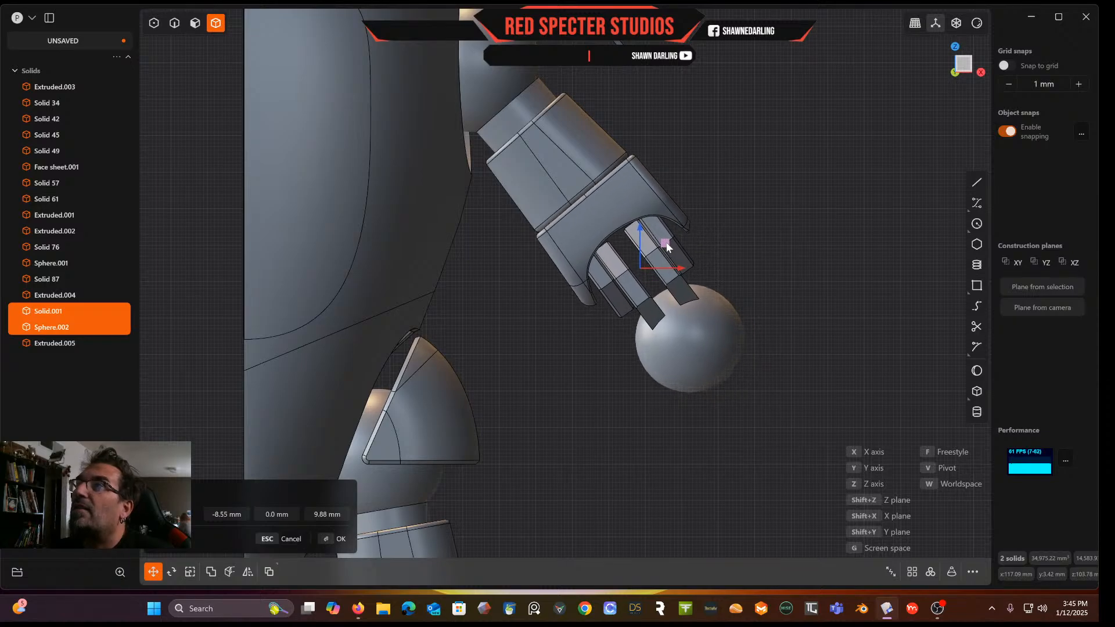
left_click(778, 198)
left_click(778, 197)
middle_click_drag(778, 196, 686, 213)
scroll(733, 217, "down", 6)
scroll(696, 246, "up", 5)
middle_click_drag(677, 253, 651, 356)
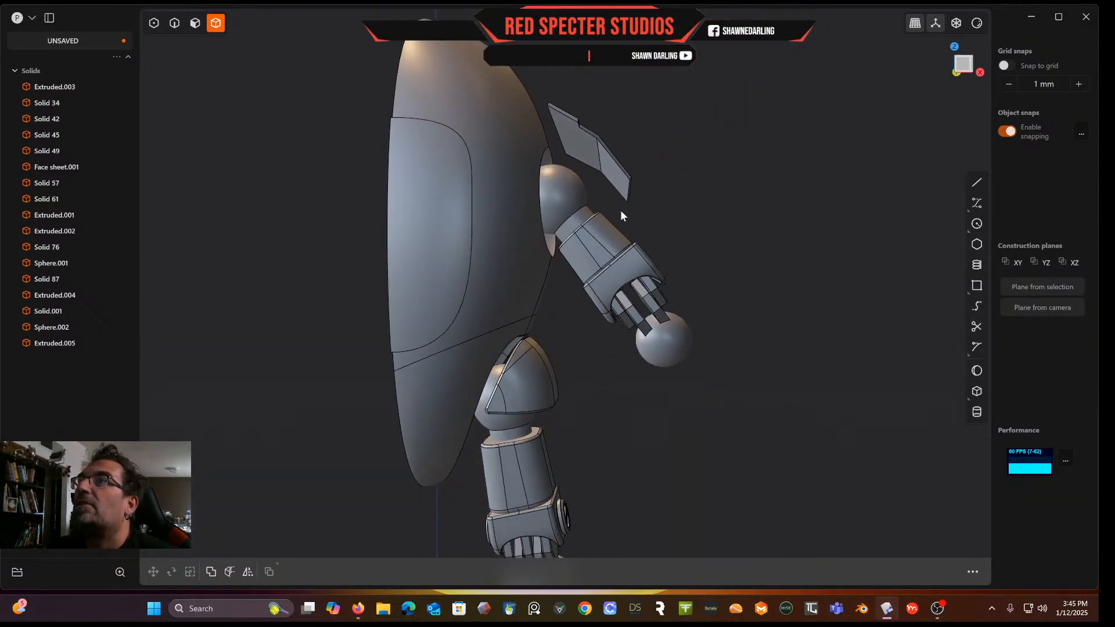
Try to offset the shoulder plate's two angled faces
scroll(620, 215, "up", 2)
left_click(195, 22)
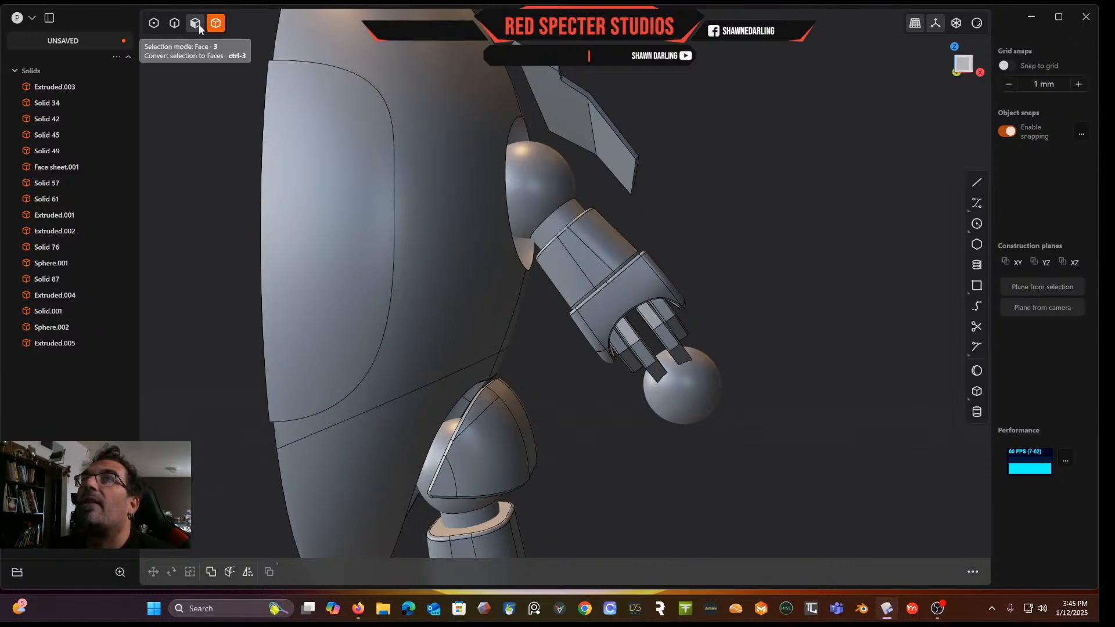
left_click(559, 128)
key("o")
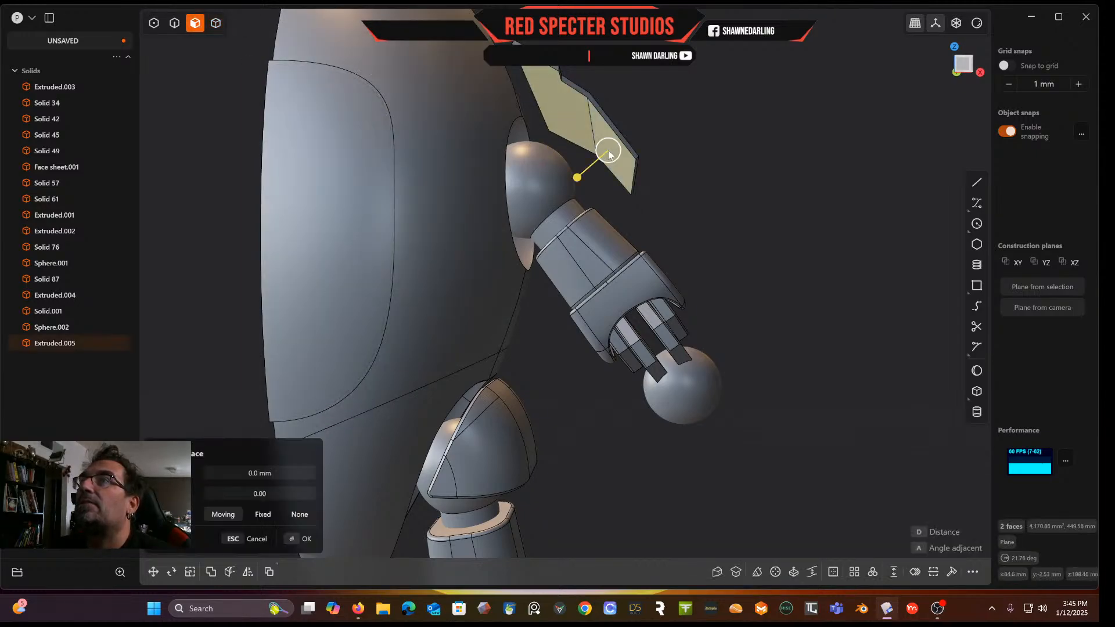
left_click_drag(585, 178, 573, 188)
right_click(723, 181)
middle_click_drag(707, 187, 699, 232)
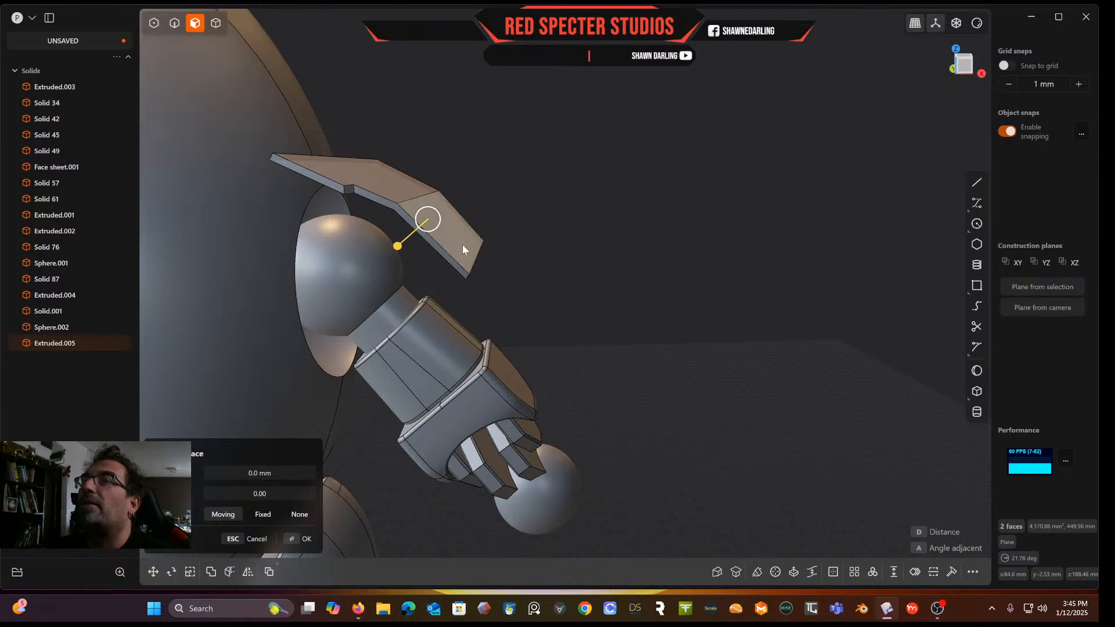
left_click_drag(428, 219, 386, 255)
right_click(621, 236)
middle_click_drag(621, 236, 578, 241)
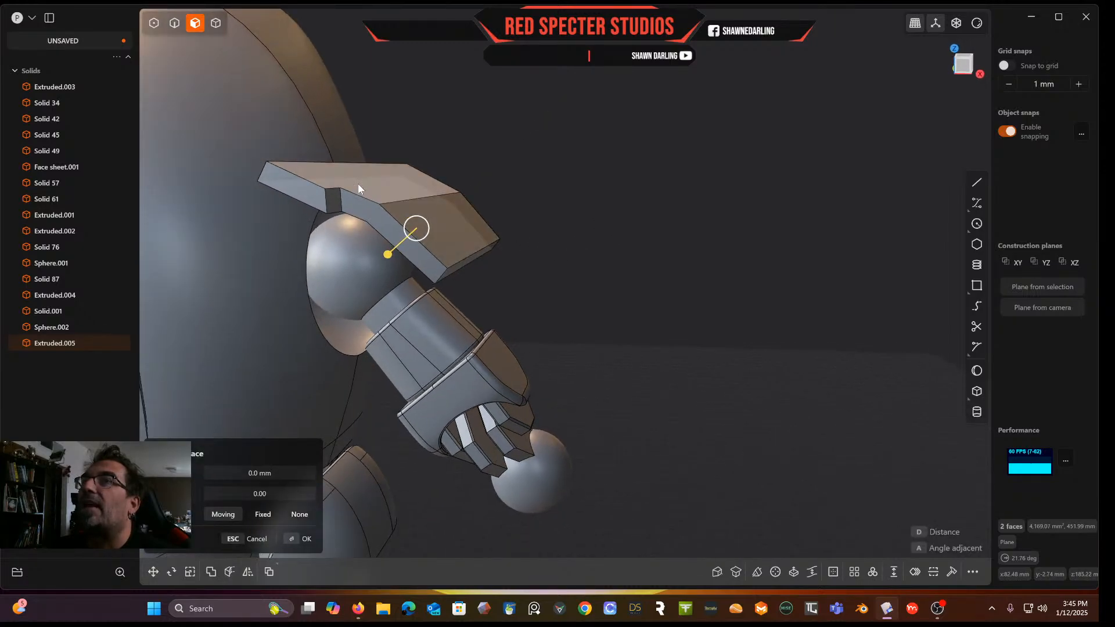
middle_click_drag(512, 183, 438, 242, "shift")
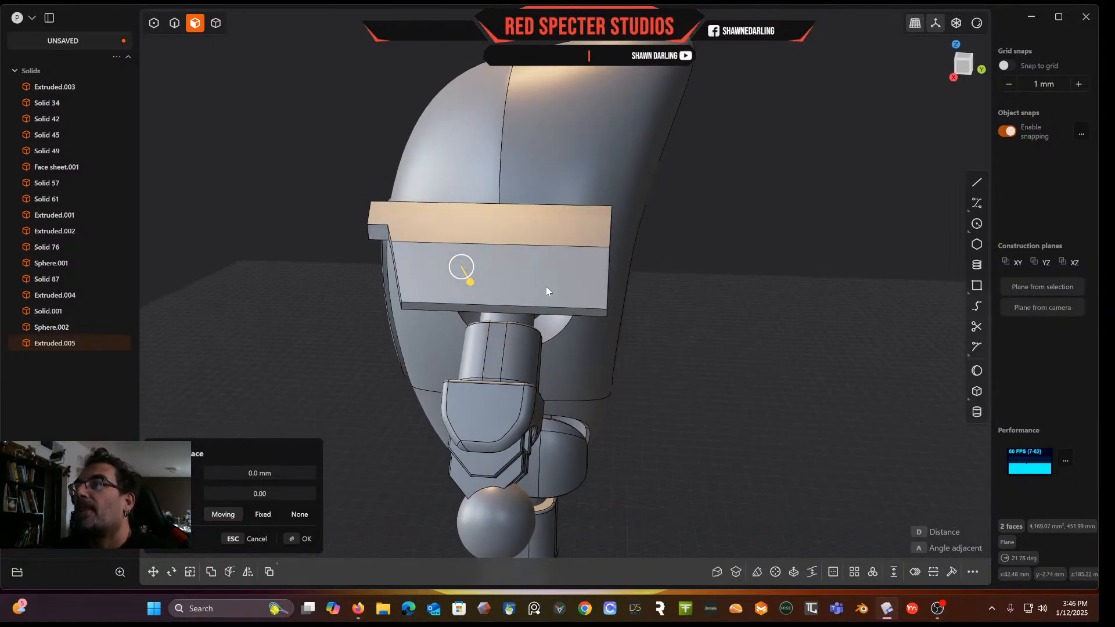
middle_click_drag(570, 282, 593, 272)
middle_click_drag(531, 228, 659, 191)
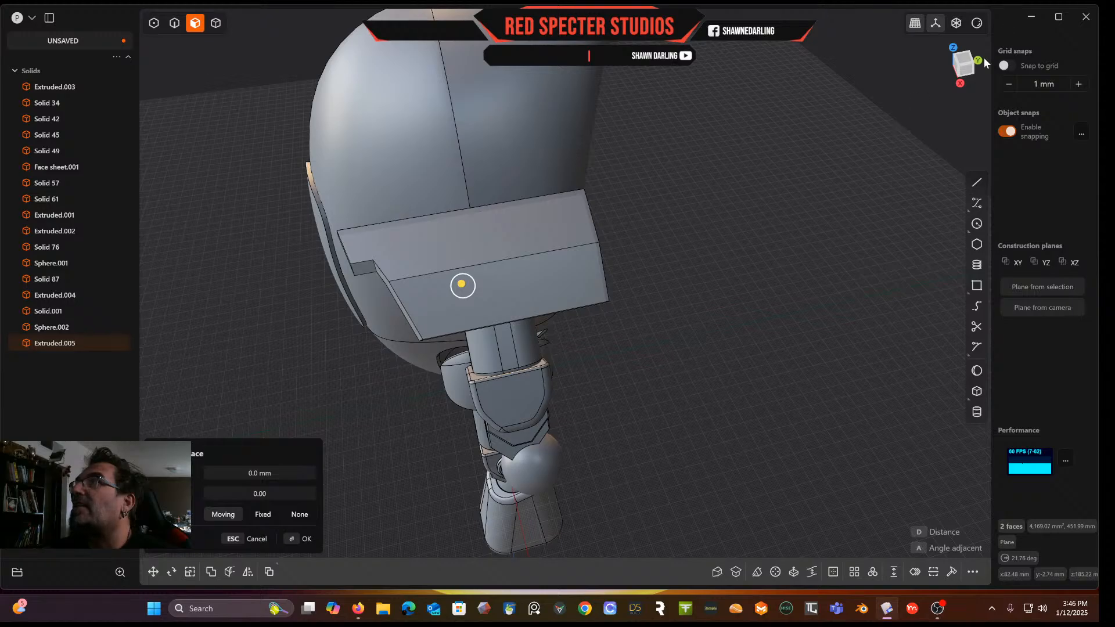
In top view, draw a two-segment line from above the plate's upper edge down about 15 mm, then across past its outer edge
left_click(964, 61)
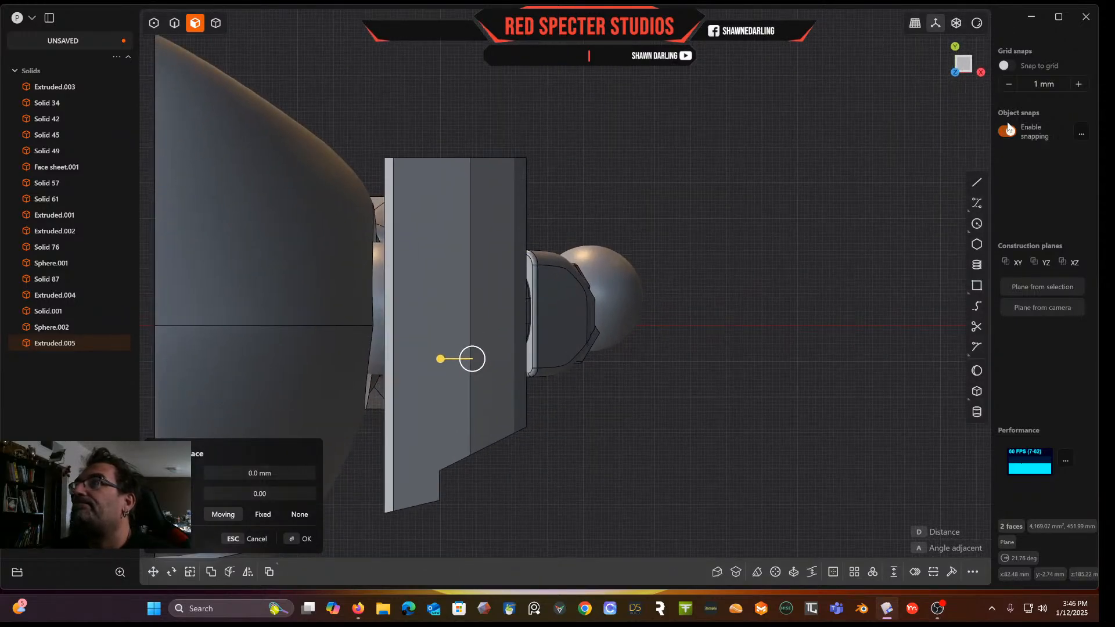
left_click(980, 187)
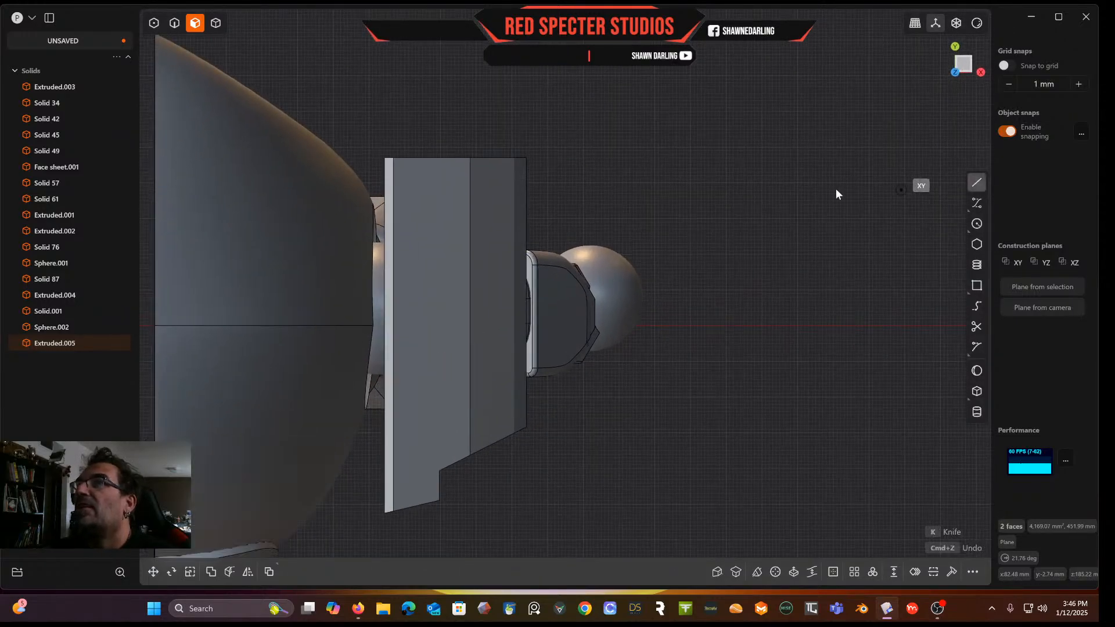
left_click(413, 135)
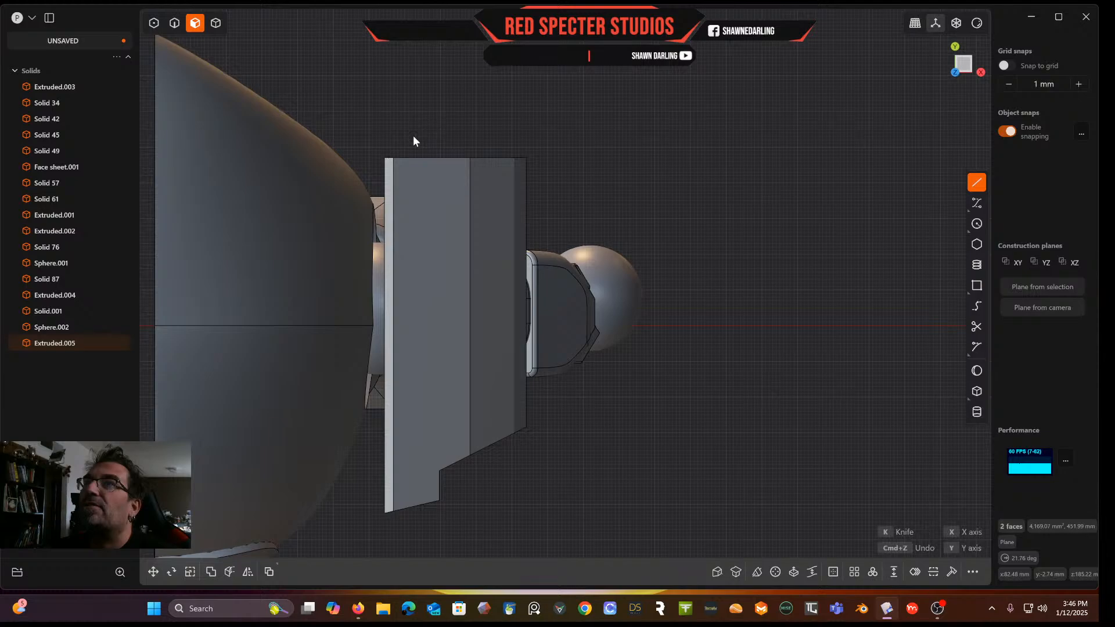
left_click(413, 193)
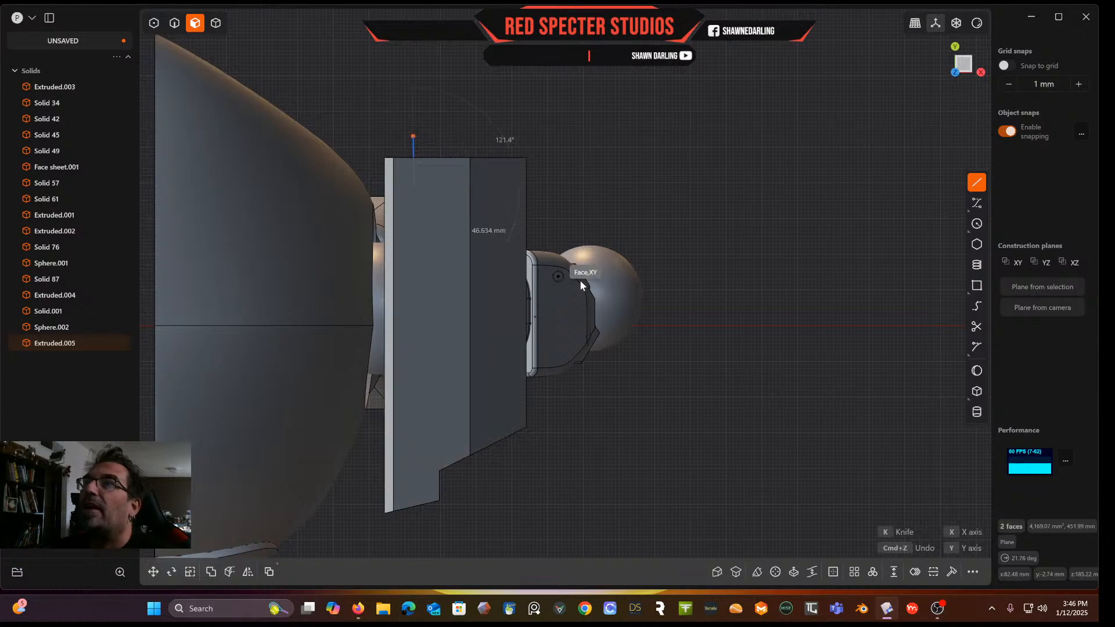
double_click(580, 235)
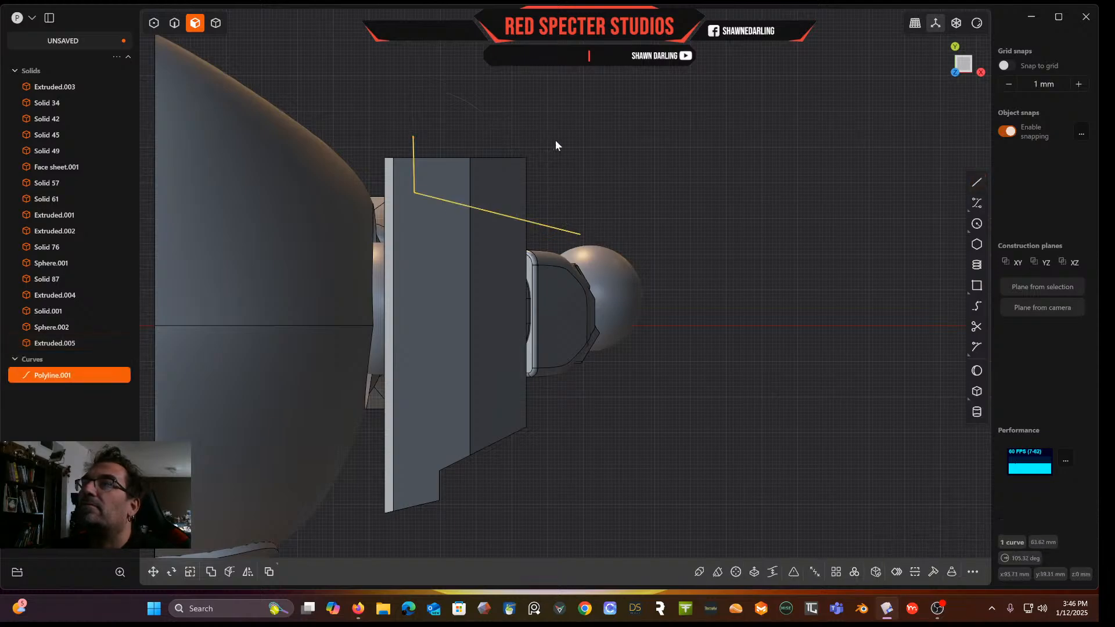
Cut the shoulder plate's upper corner with the new line
left_click(223, 23)
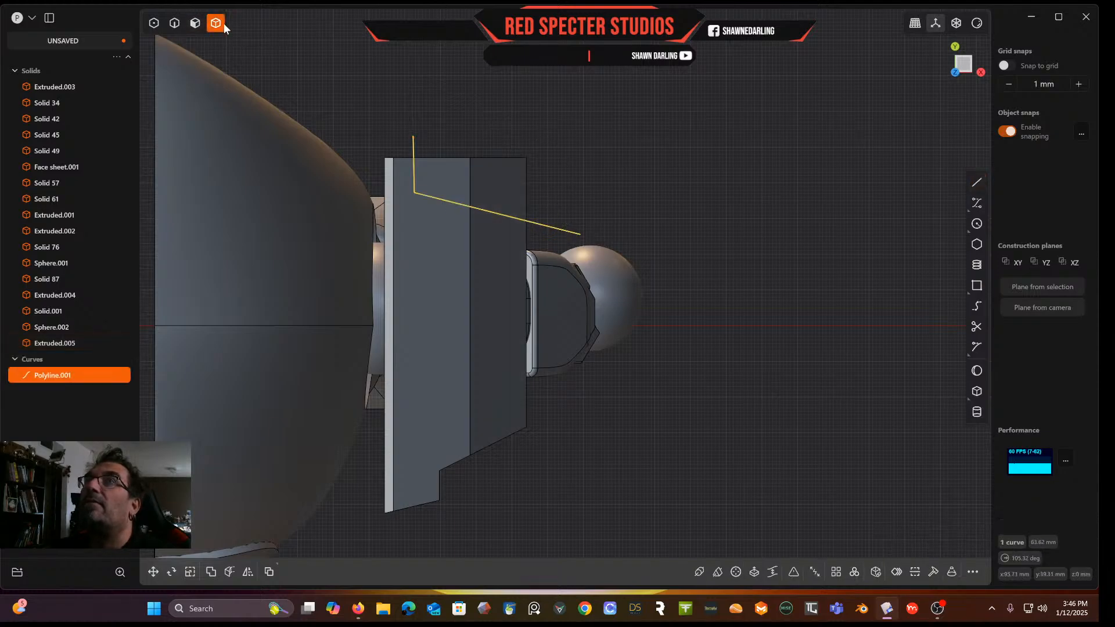
left_click(450, 276)
key("c")
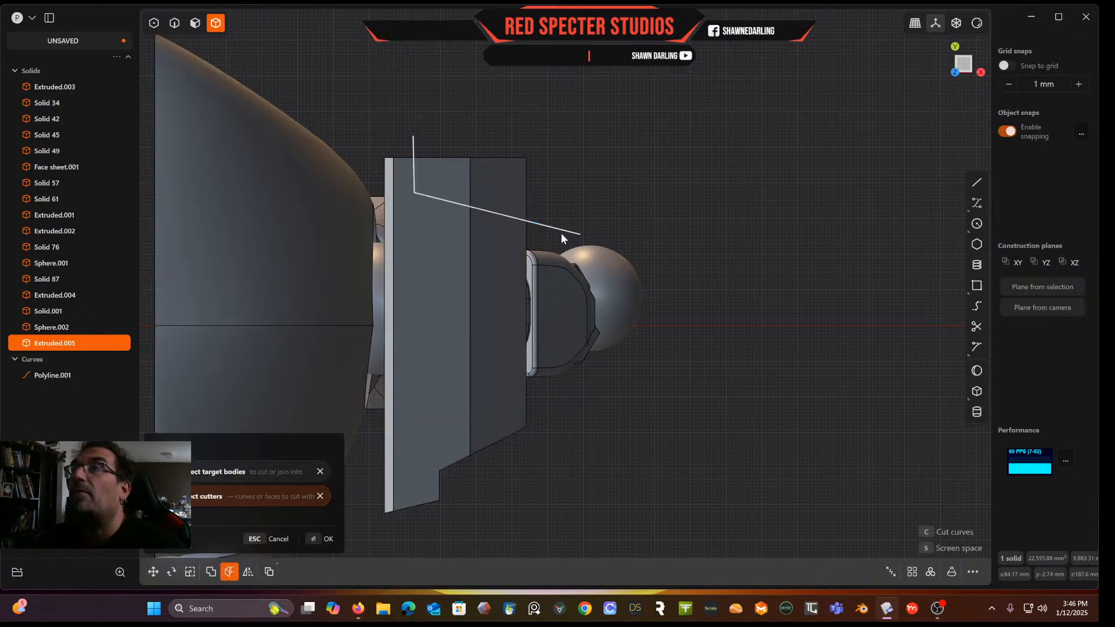
left_click(565, 231)
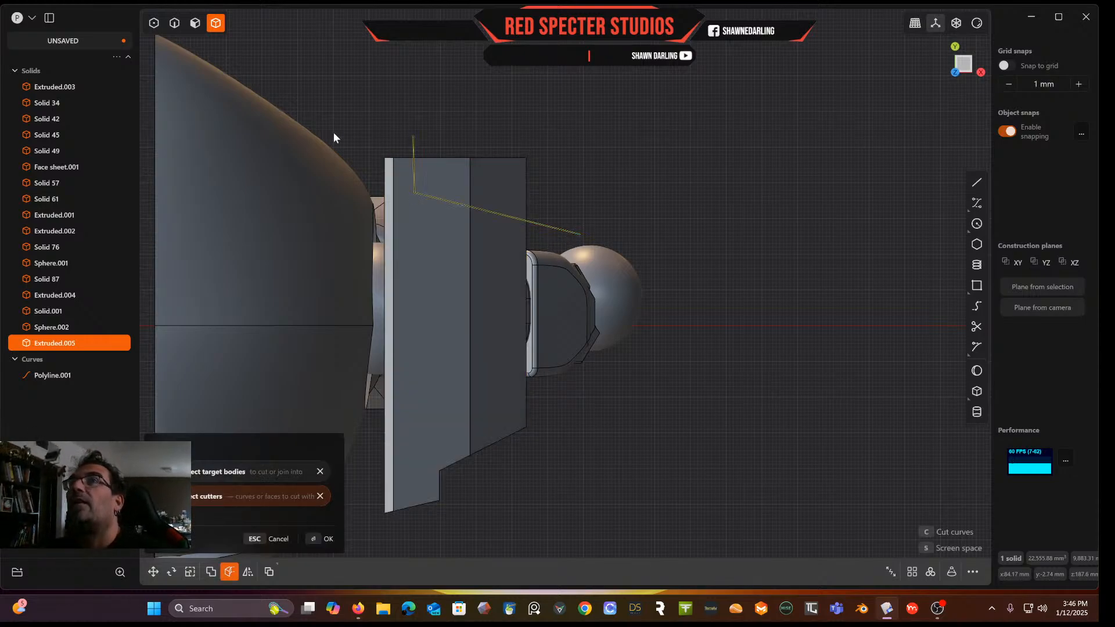
key("Return")
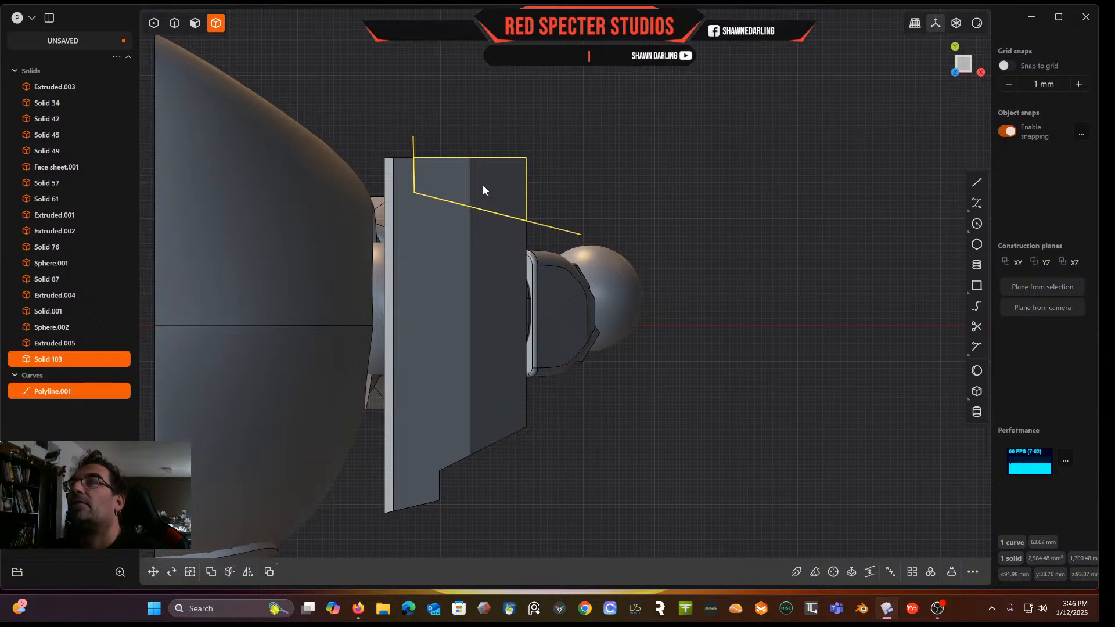
middle_click_drag(544, 185, 638, 111)
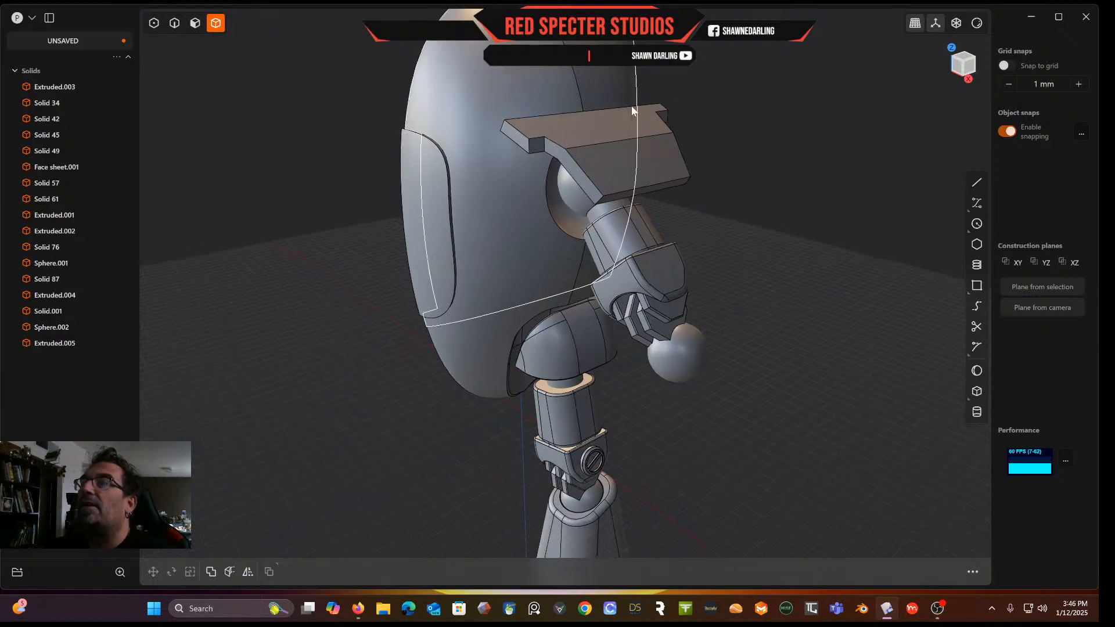
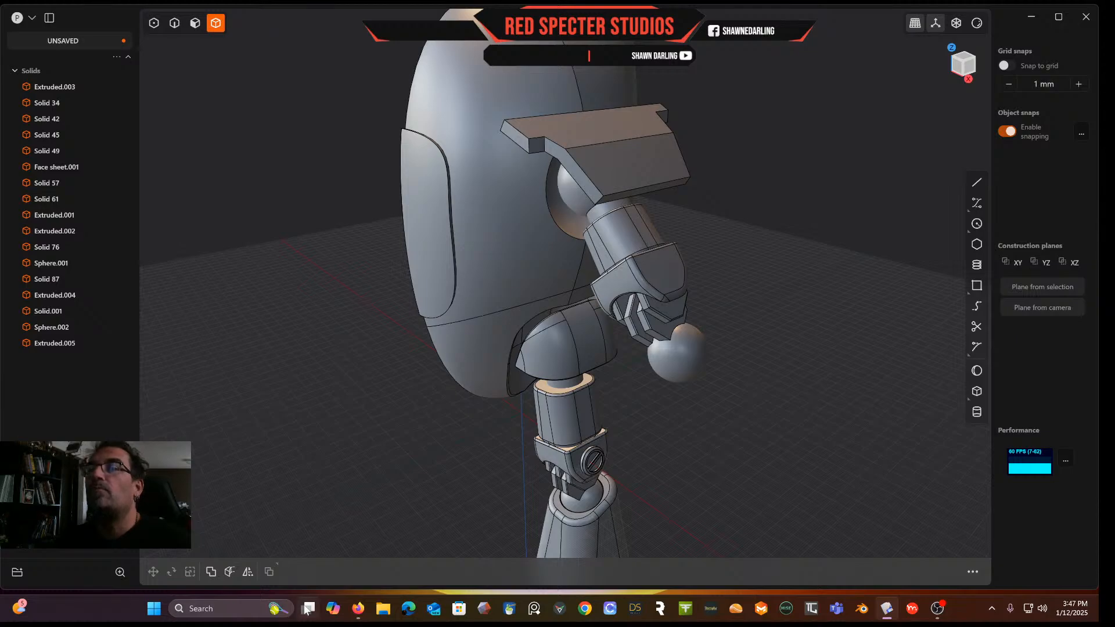
Examine the shoulder plate where it meets the shoulder joint from several angles
mouse_move(367, 614)
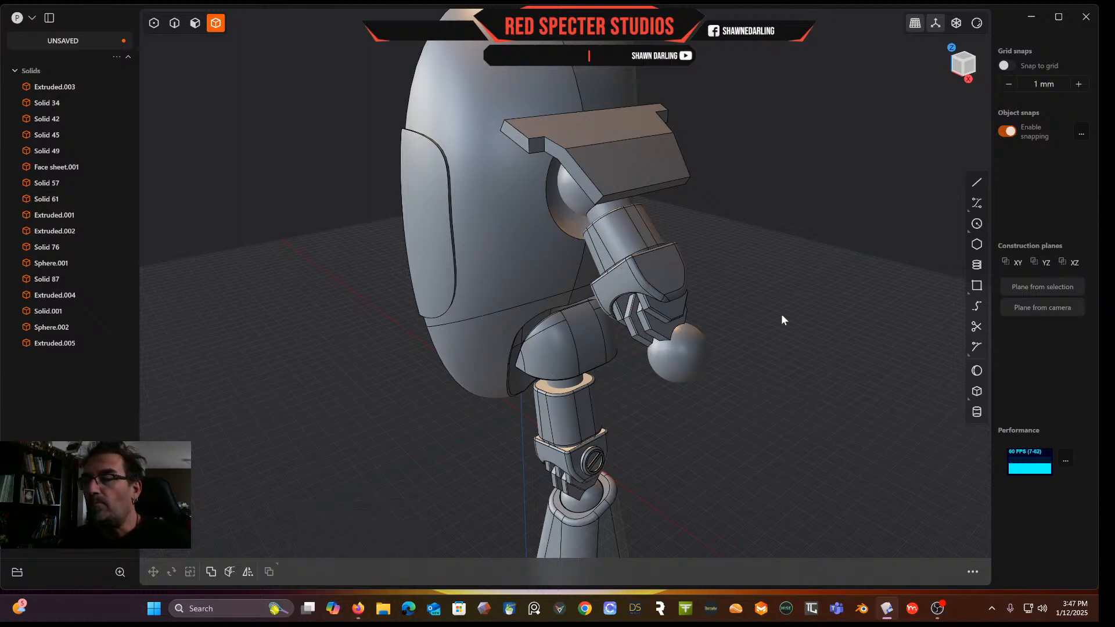
mouse_move(799, 294)
middle_mouse_down()
mouse_move(866, 259)
mouse_move(776, 263)
mouse_move(802, 277)
middle_mouse_up()
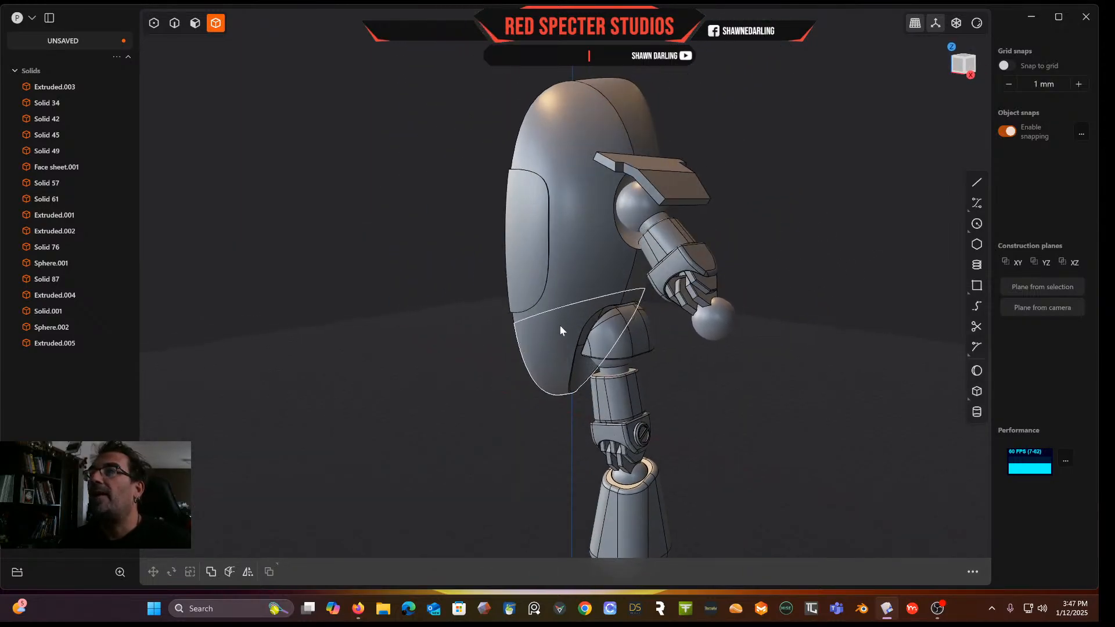
scroll(643, 322, "up", 3)
middle_click_drag(636, 330, 599, 283)
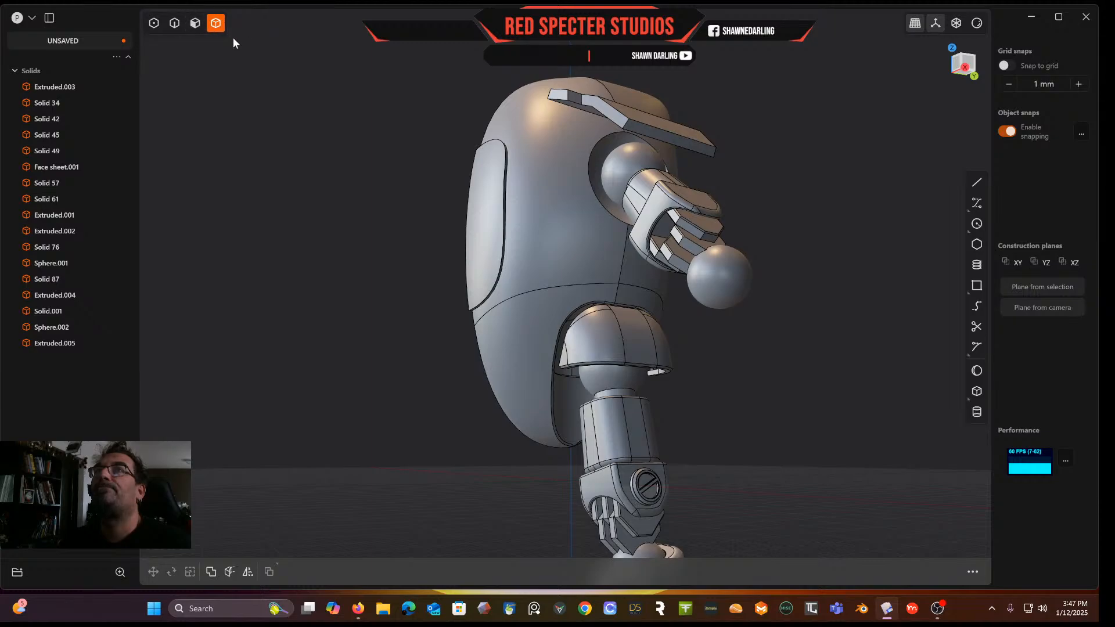
left_click(629, 294)
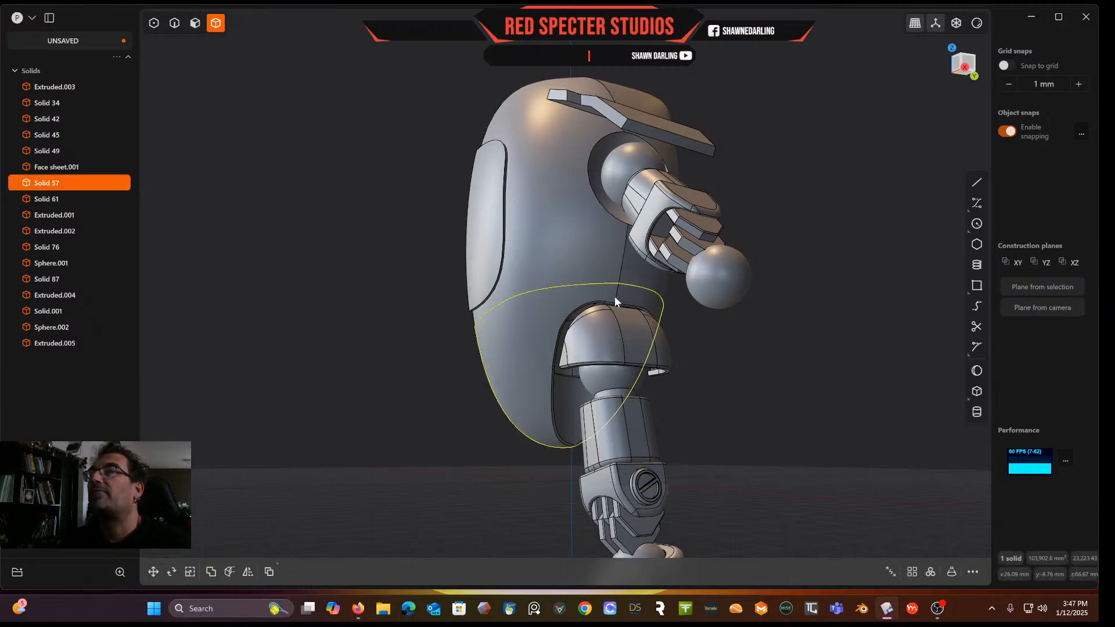
middle_click_drag(618, 297, 607, 305)
left_click(195, 24)
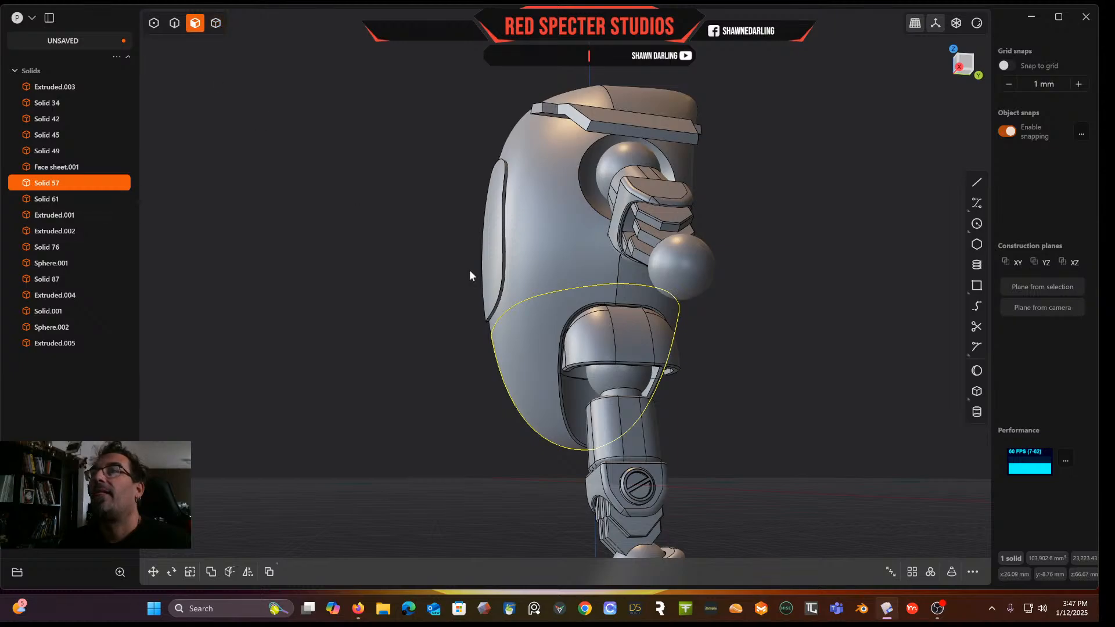
scroll(567, 294, "up", 6)
middle_click_drag(590, 311, 552, 137)
middle_click_drag(593, 316, 629, 339)
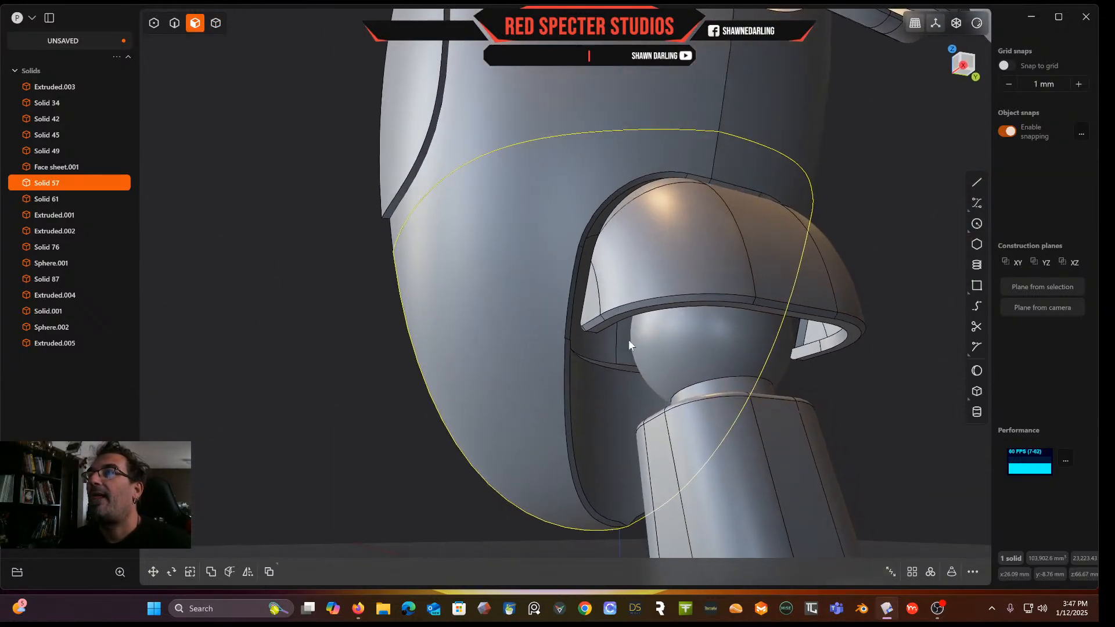
middle_click_drag(632, 208, 669, 142)
left_click(669, 143)
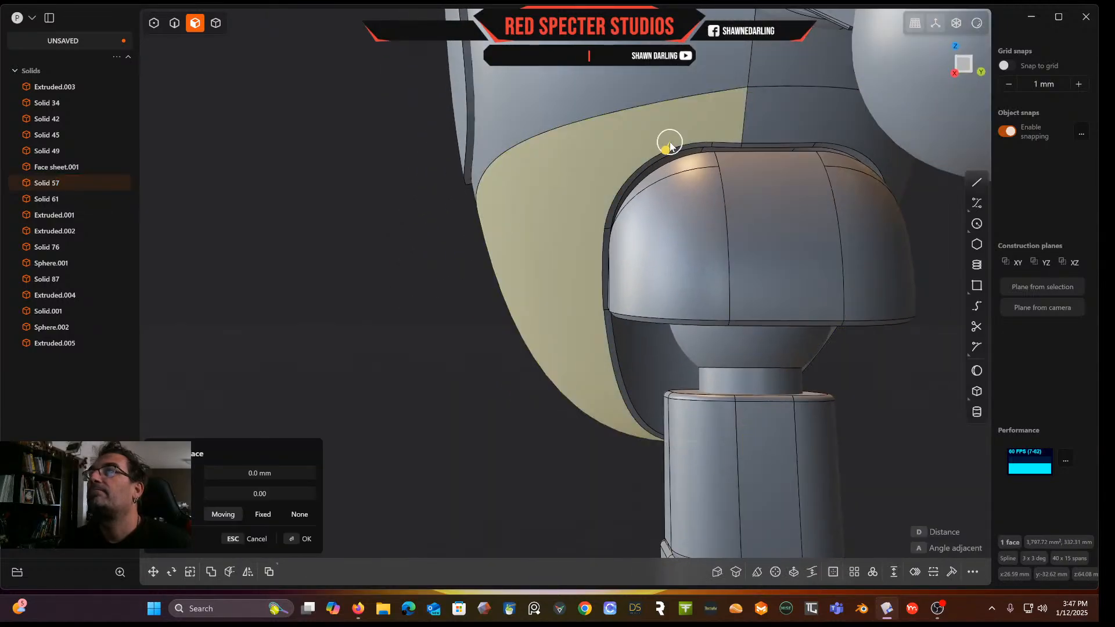
left_click(718, 145, "shift")
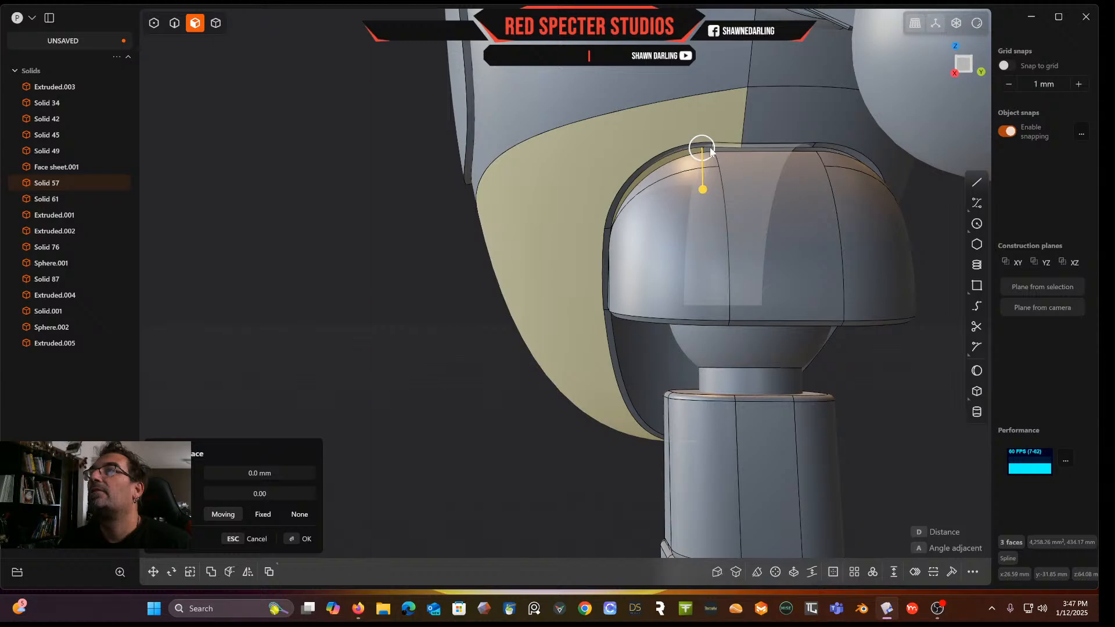
middle_click_drag(686, 150, 666, 45)
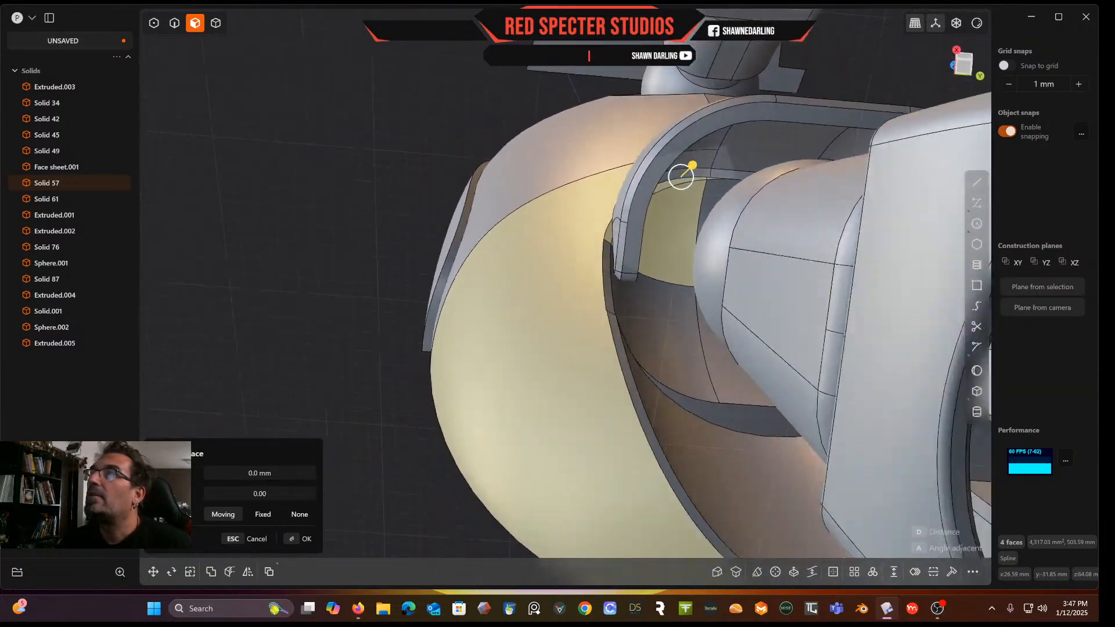
left_click(661, 333, "shift")
mouse_move(661, 332)
middle_mouse_down()
mouse_move(622, 354)
mouse_move(711, 420)
mouse_move(706, 443)
mouse_move(617, 241)
mouse_move(615, 319)
mouse_move(628, 336)
mouse_move(617, 299)
mouse_move(645, 298)
mouse_move(628, 297)
mouse_move(653, 341)
middle_mouse_up()
scroll(659, 271, "down", 10)
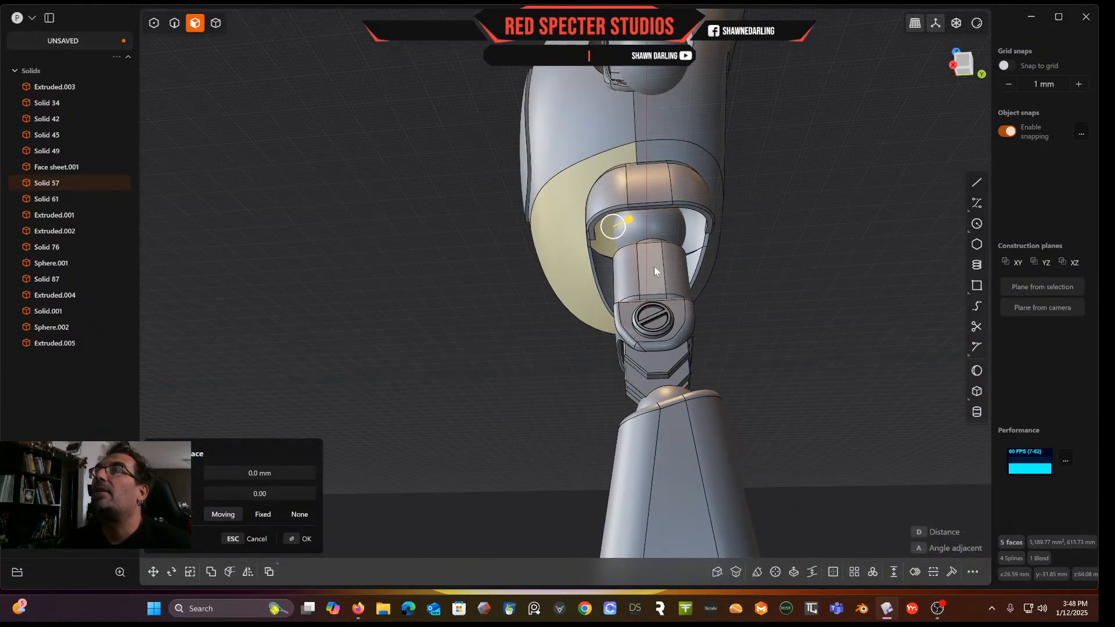
middle_click_drag(637, 201, 703, 329)
key("Escape")
key("Escape")
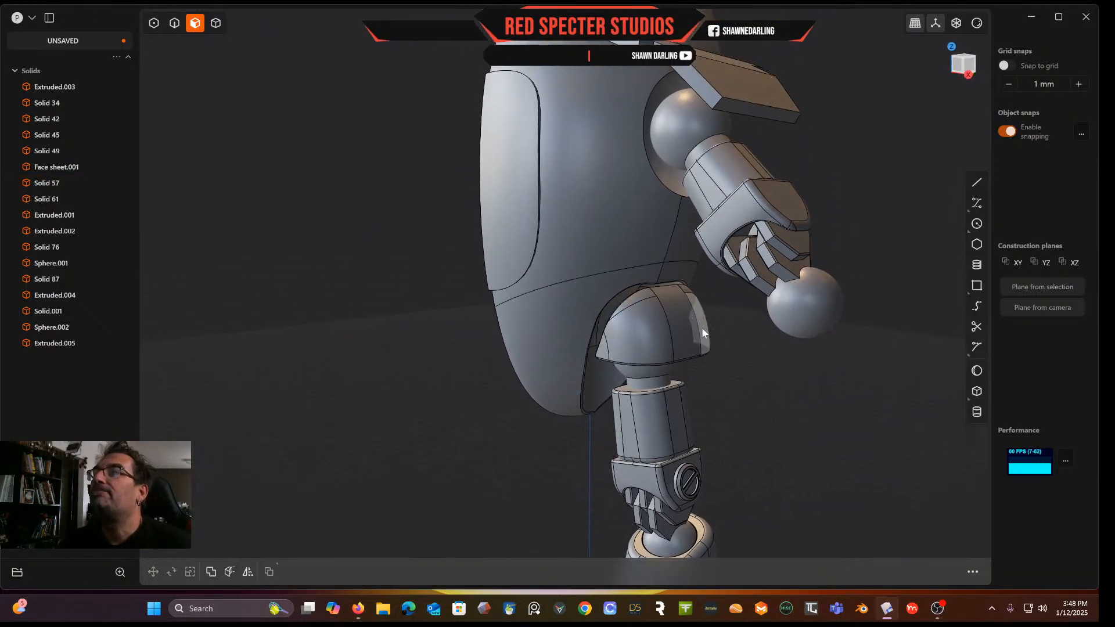
Offset the shoulder plate's inner face by -5.75 mm
left_click(582, 319)
key("o")
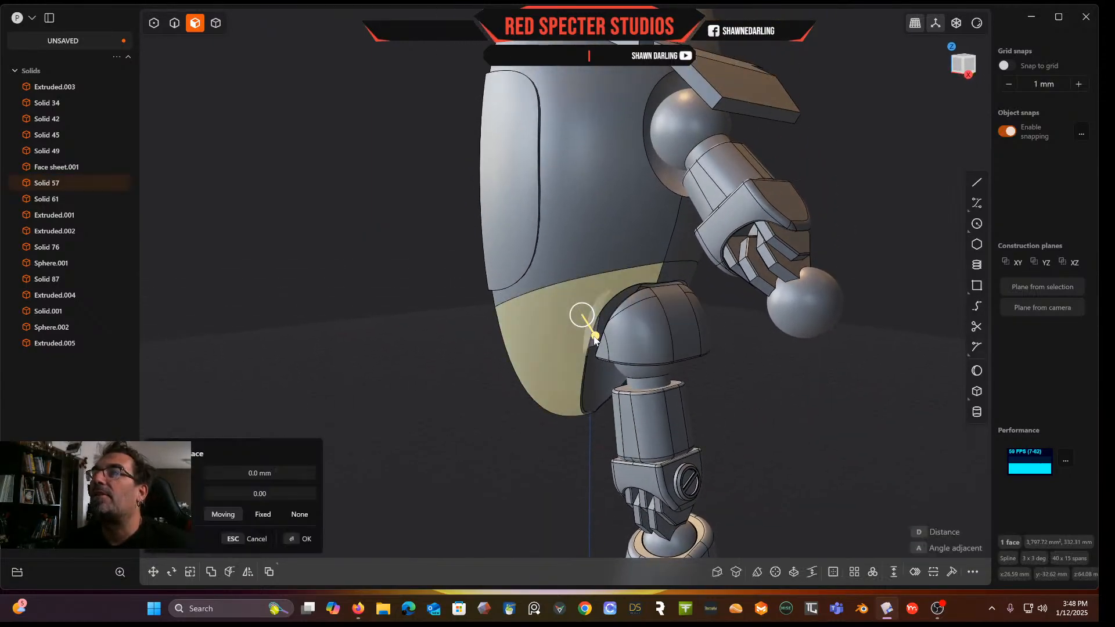
left_click(579, 327)
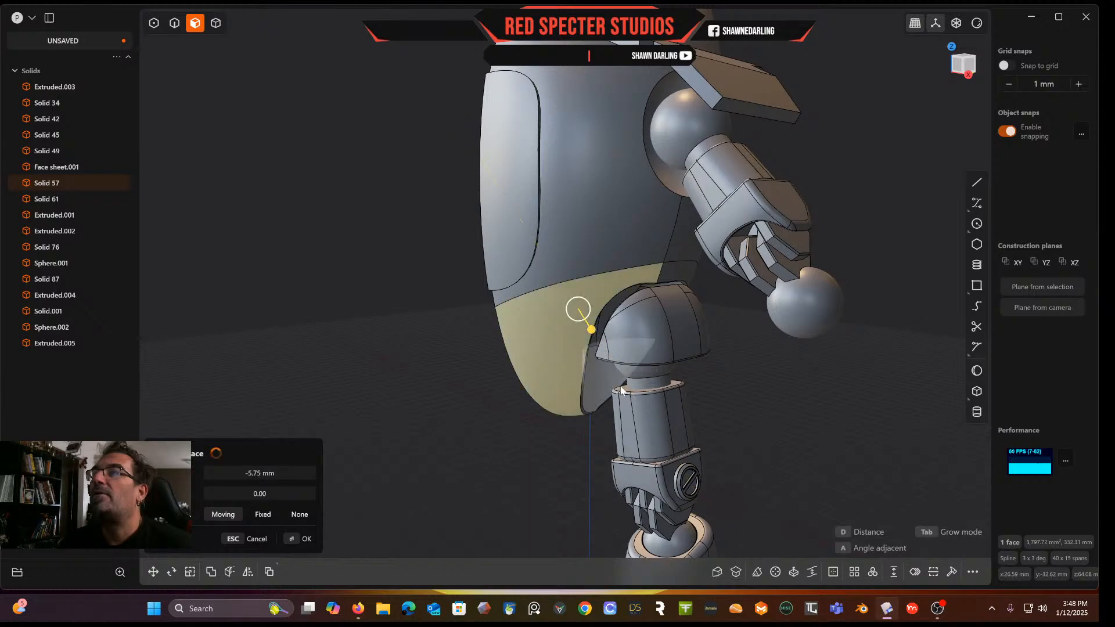
left_click(734, 381)
mouse_move(726, 377)
middle_mouse_down()
mouse_move(657, 354)
mouse_move(665, 308)
mouse_move(649, 354)
mouse_move(751, 361)
mouse_move(730, 361)
middle_mouse_up()
scroll(720, 340, "up", 10)
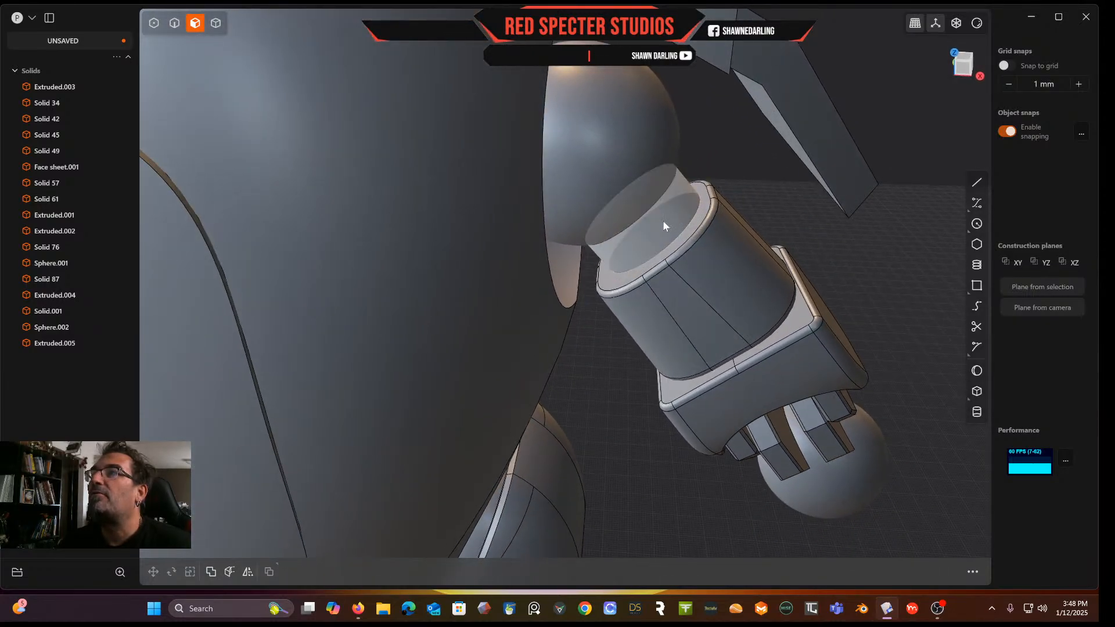
left_click(664, 220)
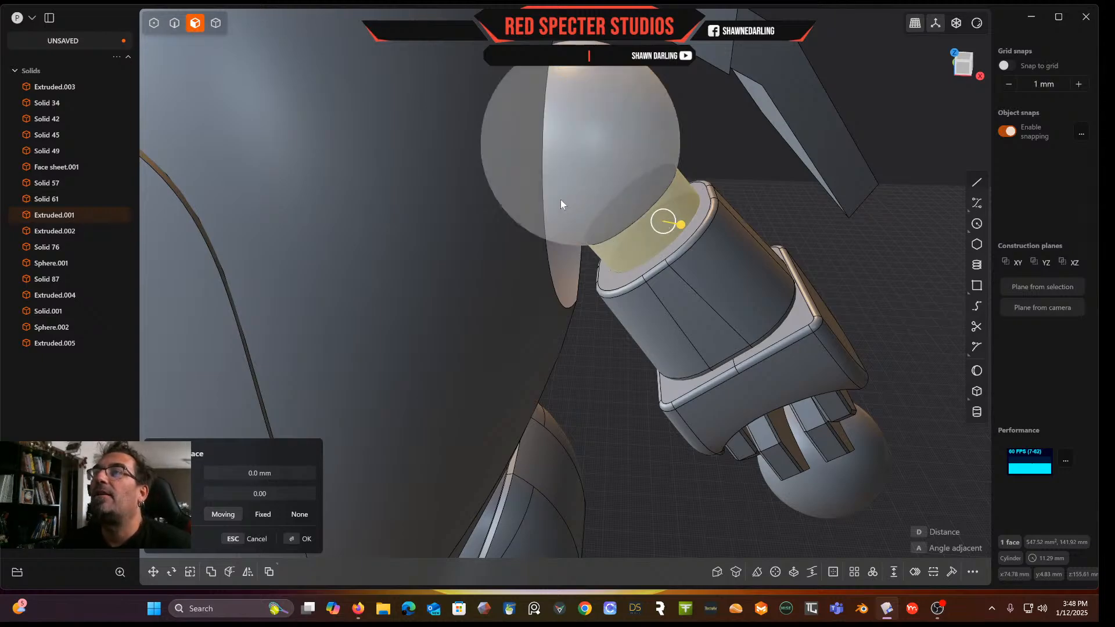
middle_click_drag(561, 204, 668, 242)
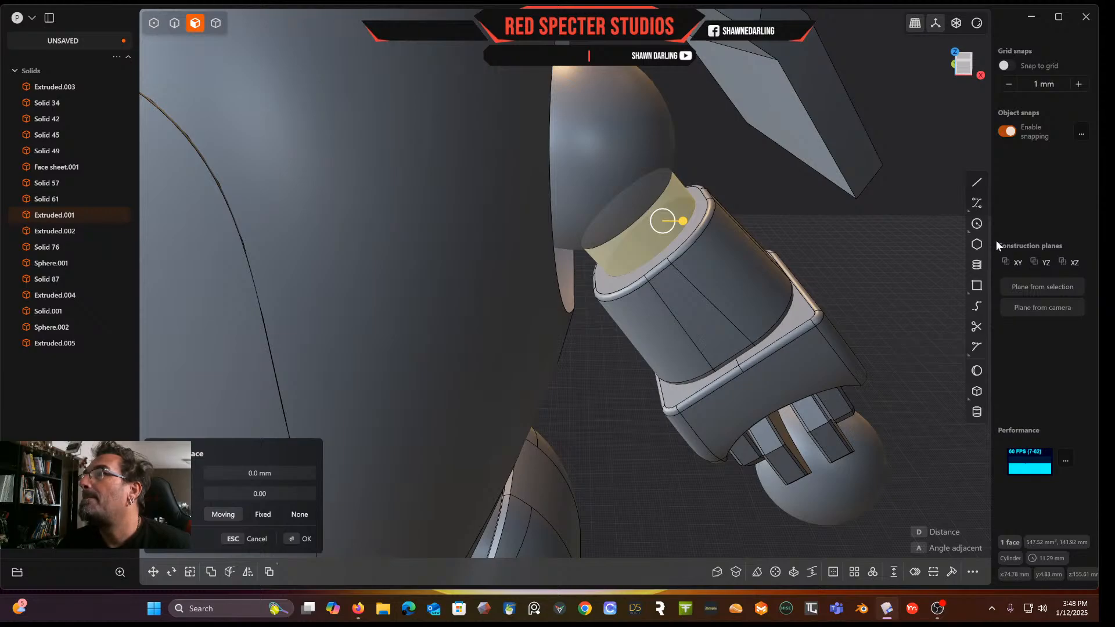
left_click(976, 286)
scroll(632, 232, "up", 3)
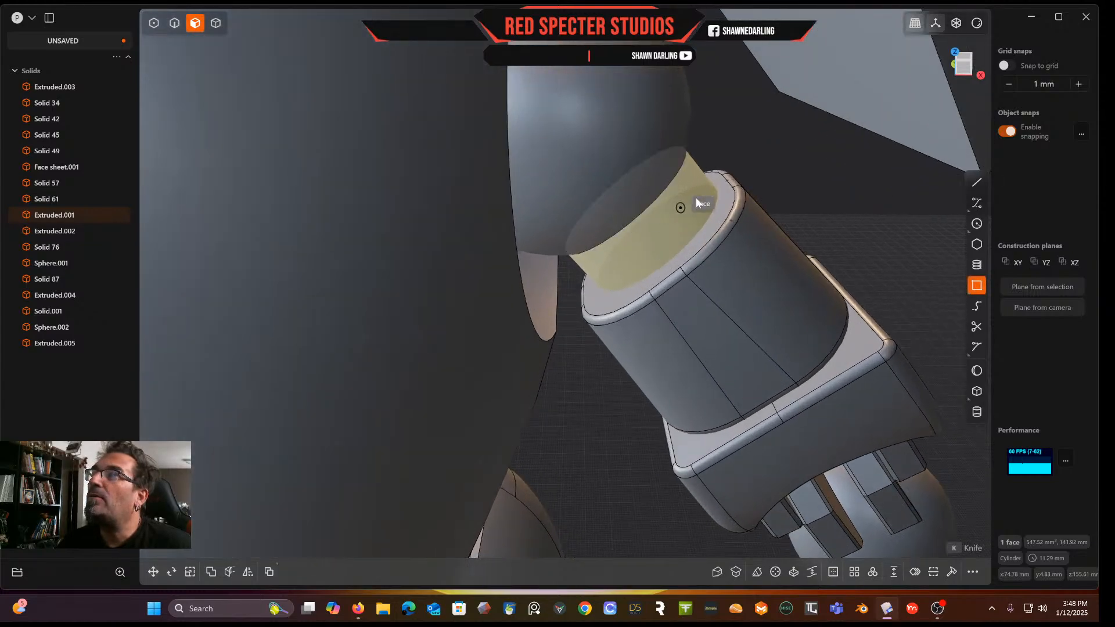
left_click(964, 63)
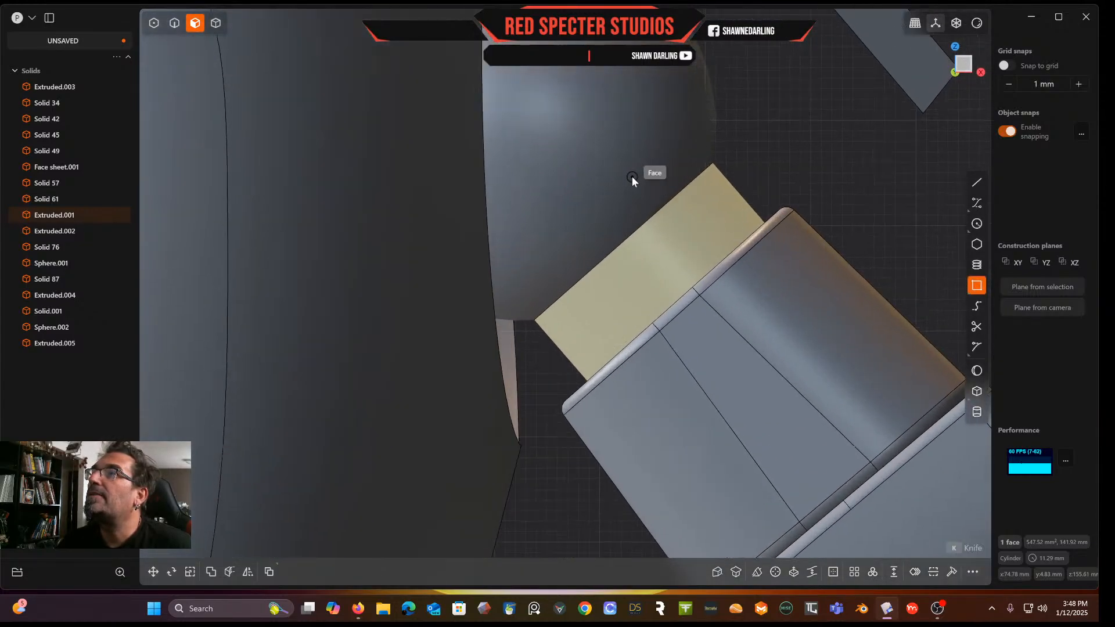
left_click(626, 245)
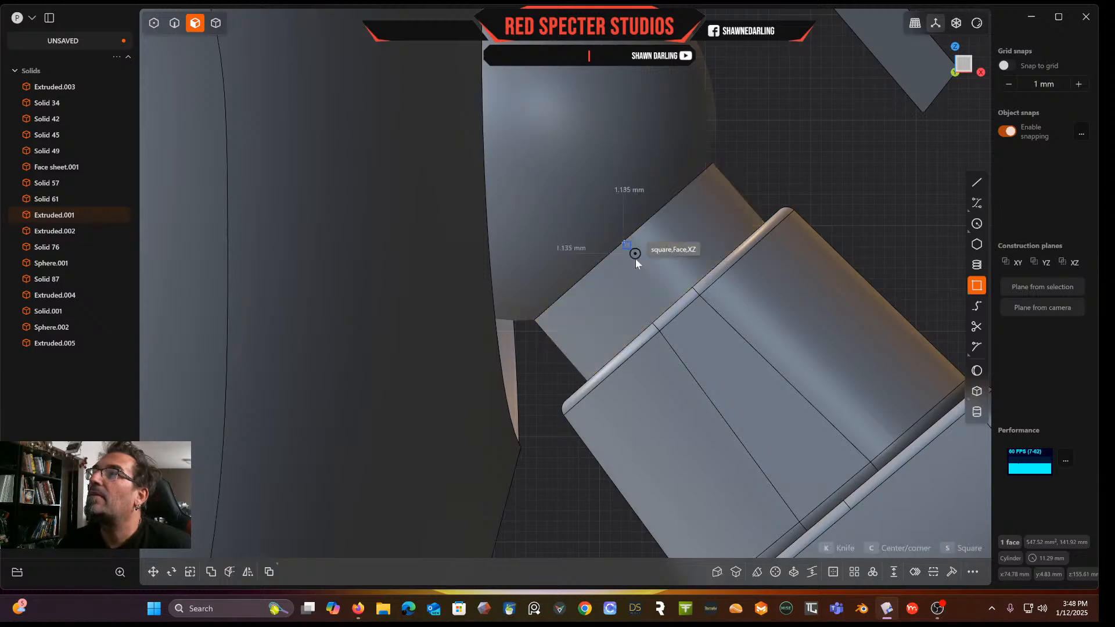
left_click(657, 313)
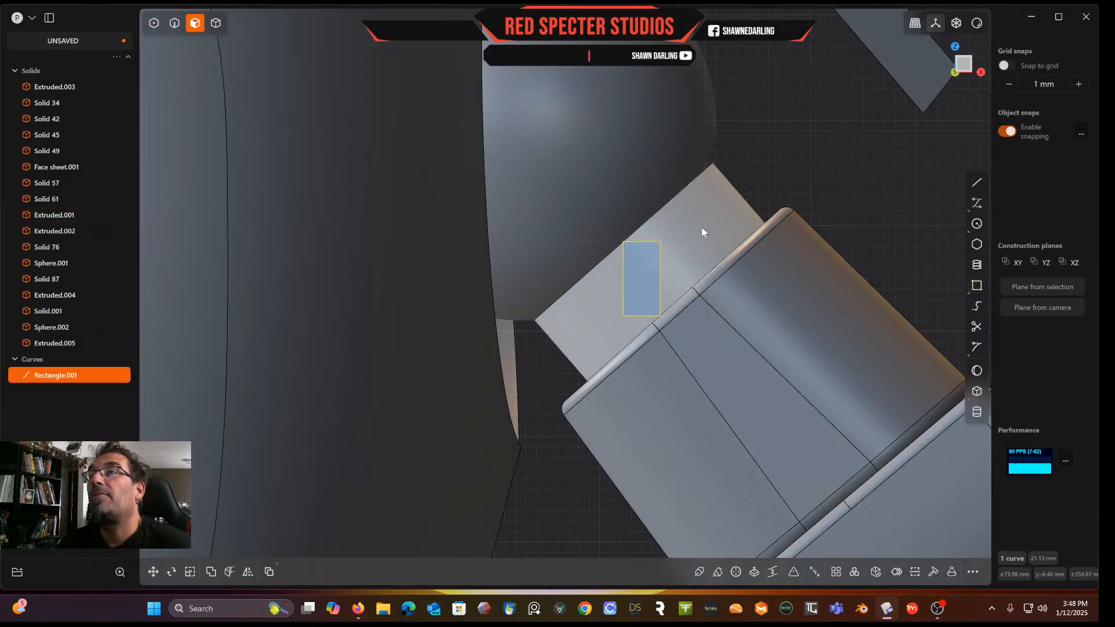
key("ctrl+z")
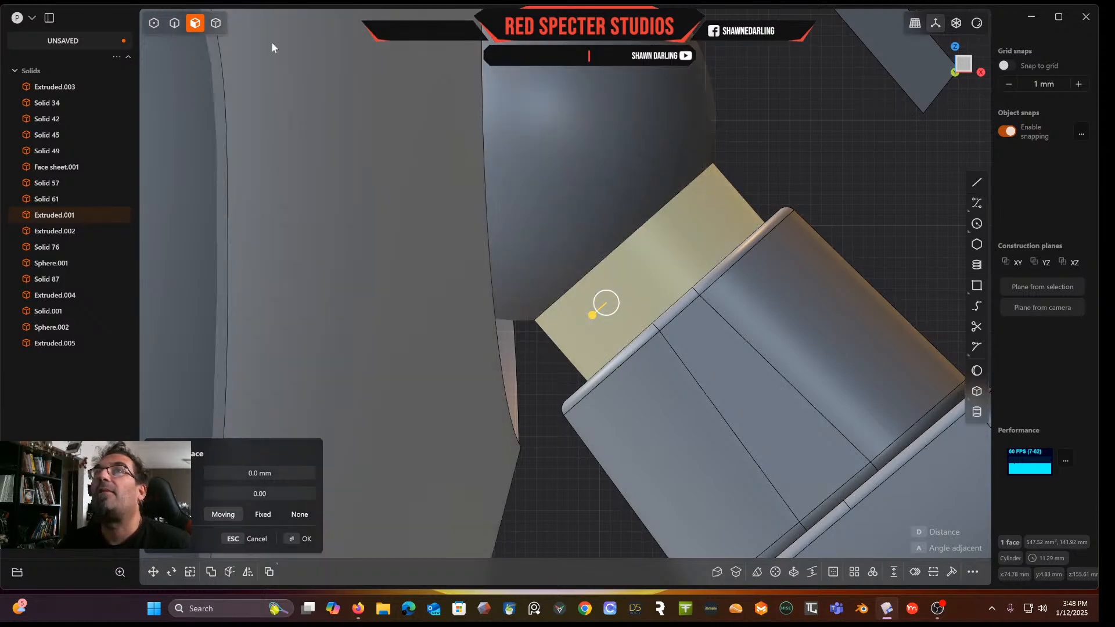
Draw a closed polyline strip about 8.6 mm long across the upper arm's top collar face
left_click(978, 184)
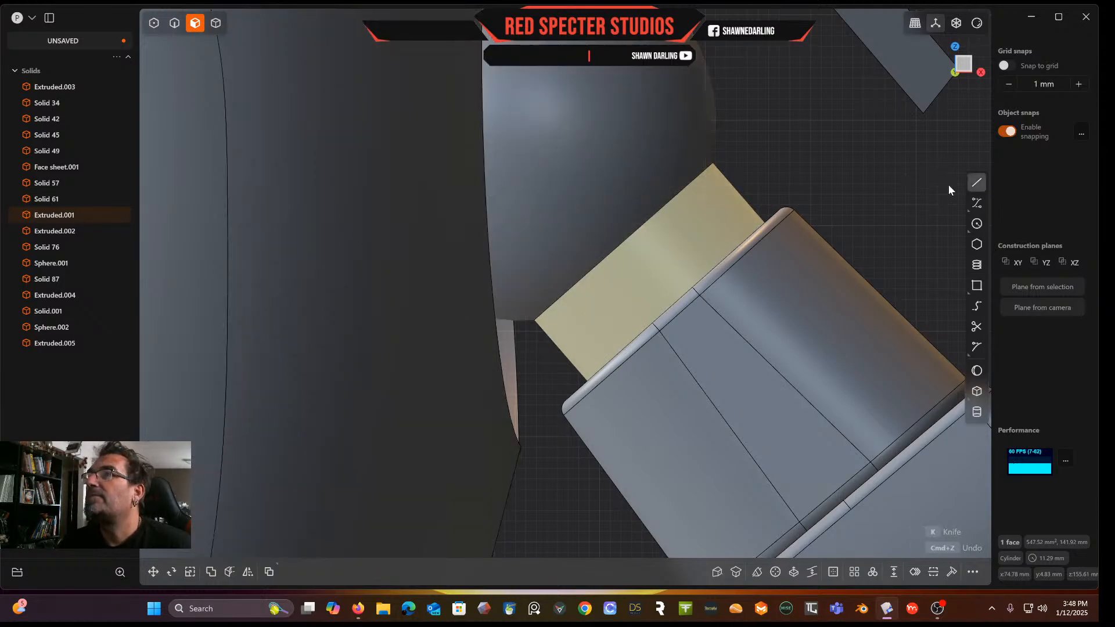
left_click(624, 243)
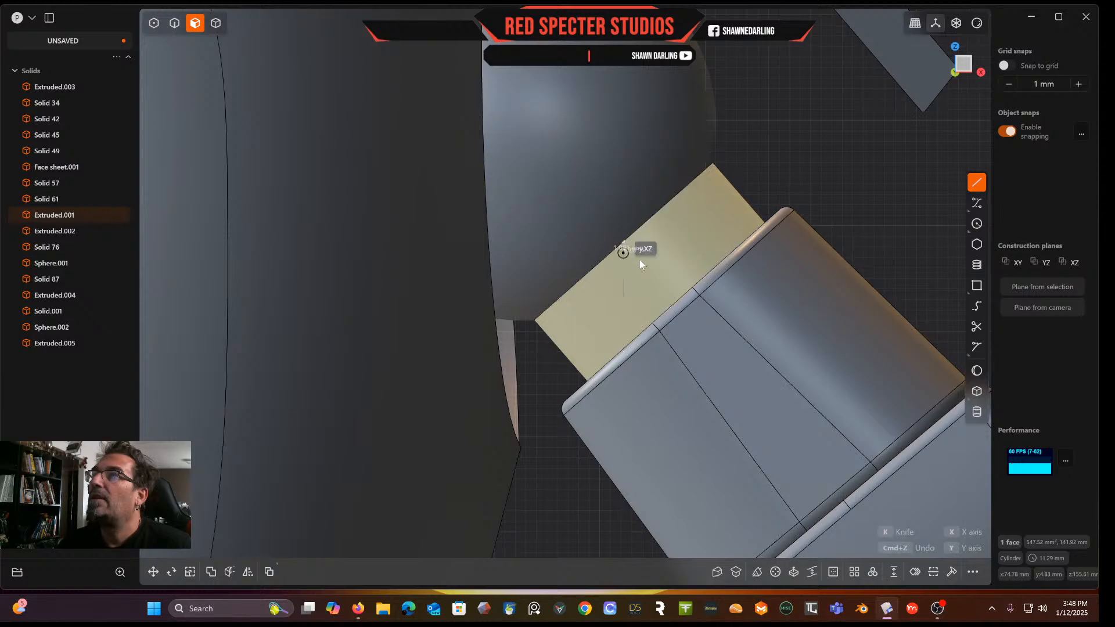
left_click(689, 312)
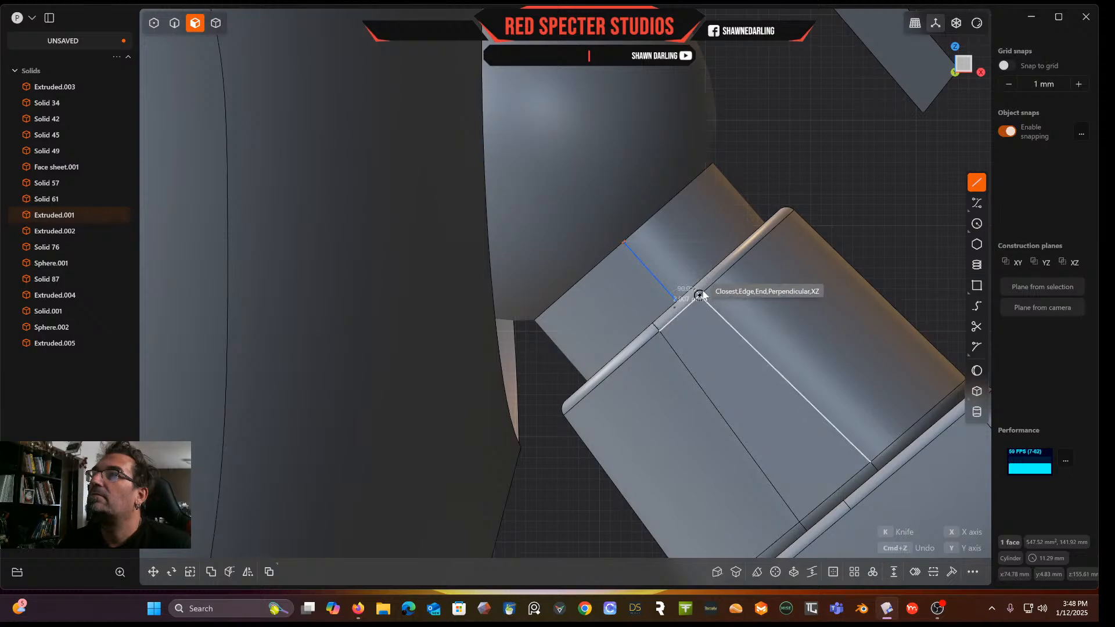
left_click(641, 227)
left_click(625, 239)
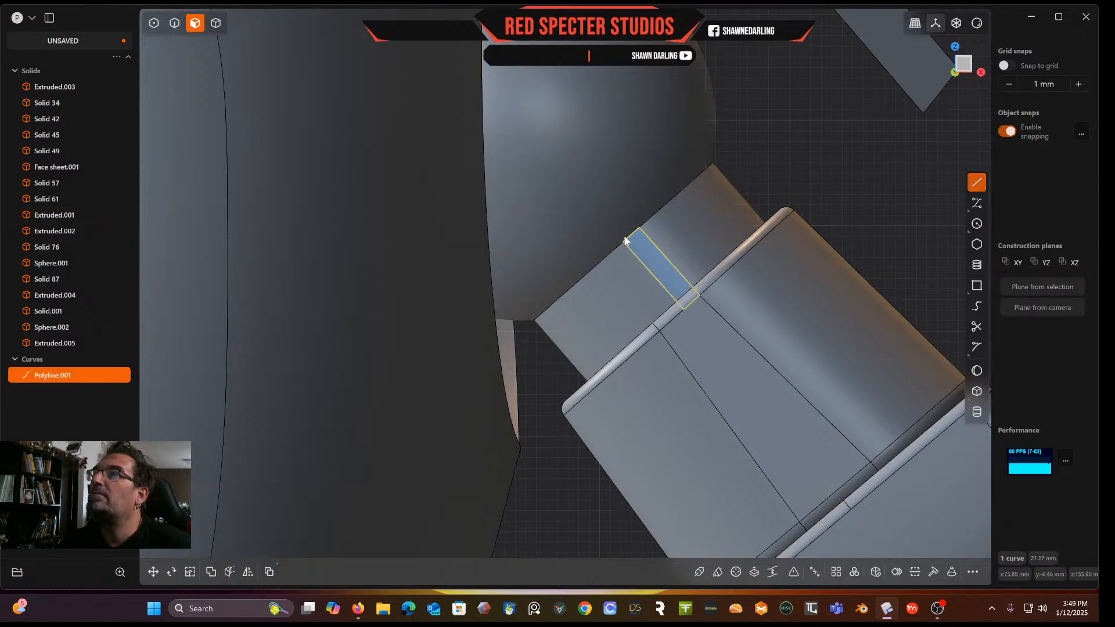
mouse_move(625, 238)
middle_mouse_down()
mouse_move(674, 278)
mouse_move(620, 269)
mouse_move(636, 246)
middle_mouse_up()
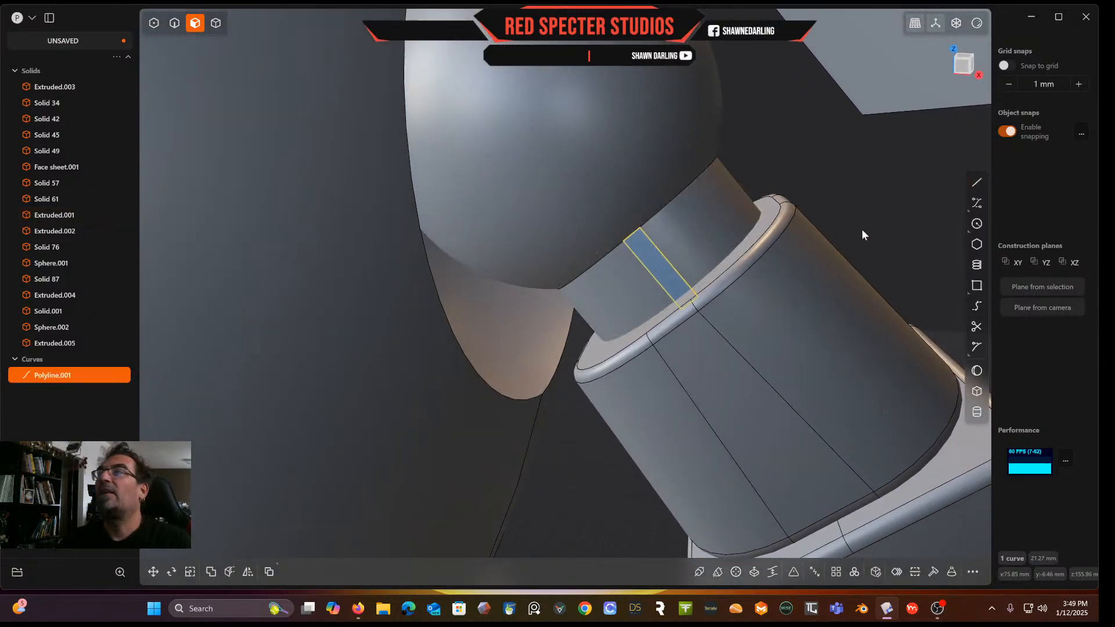
Extrude the polyline strip about 1.78 mm outward into a small tab
middle_click_drag(726, 227, 674, 264)
key("e")
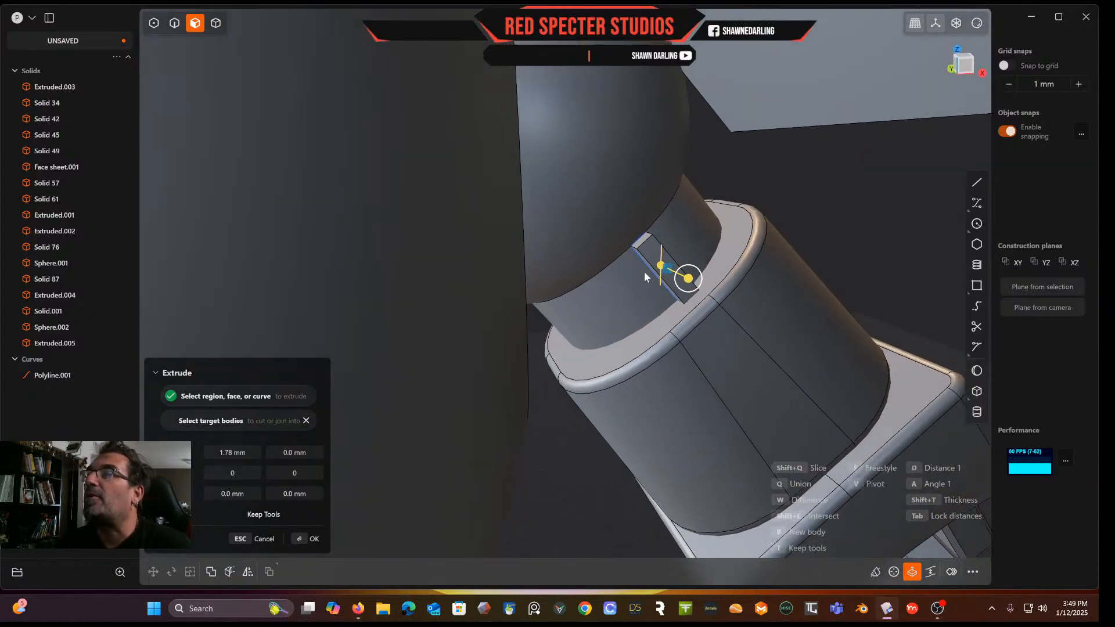
scroll(628, 285, "up", 3)
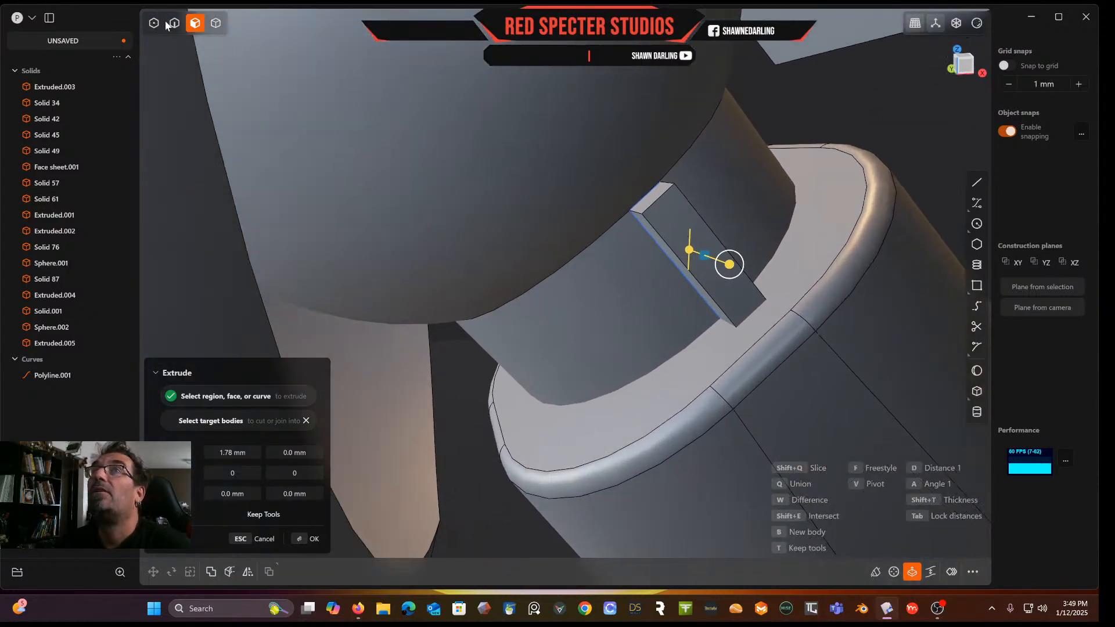
left_click(670, 198)
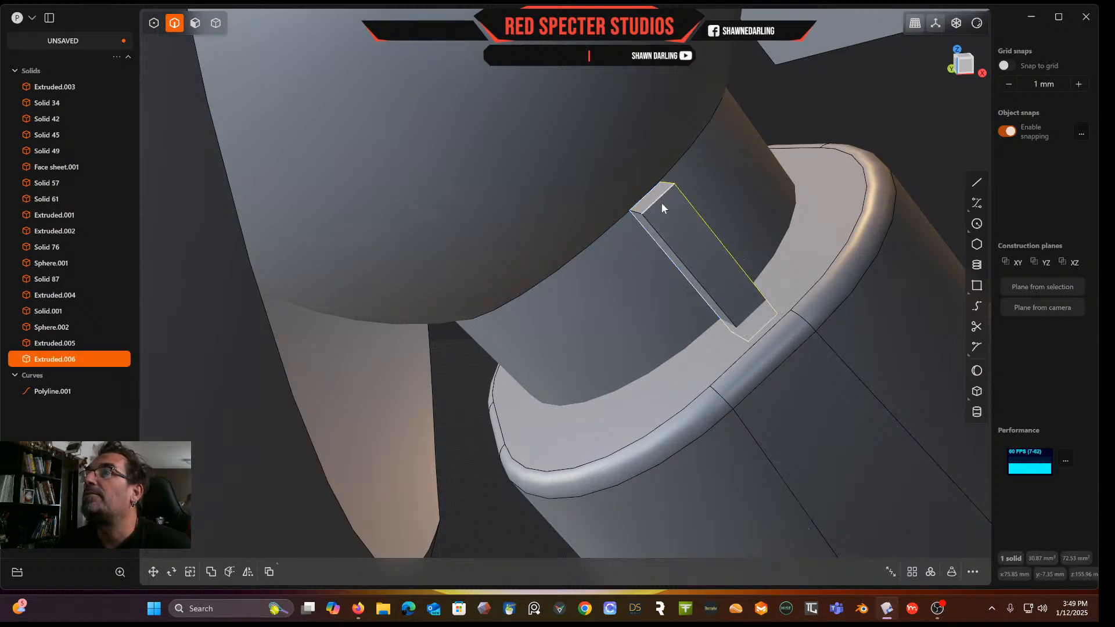
Bevel the tab's two long top edges by about 0.44 mm
left_click(661, 204)
key("f")
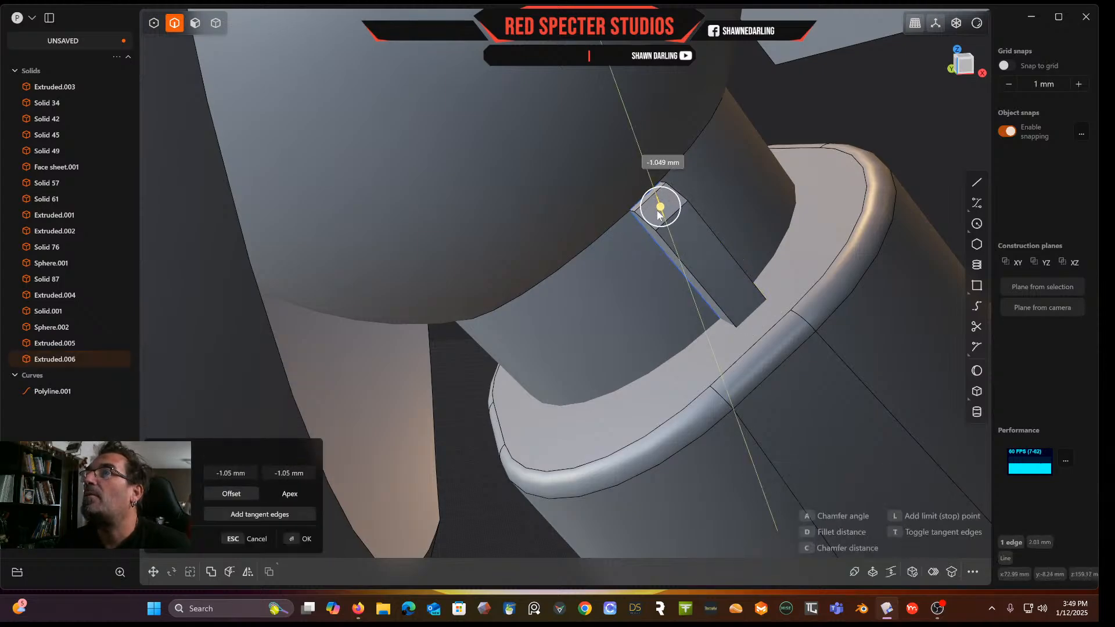
middle_click_drag(659, 214, 676, 198)
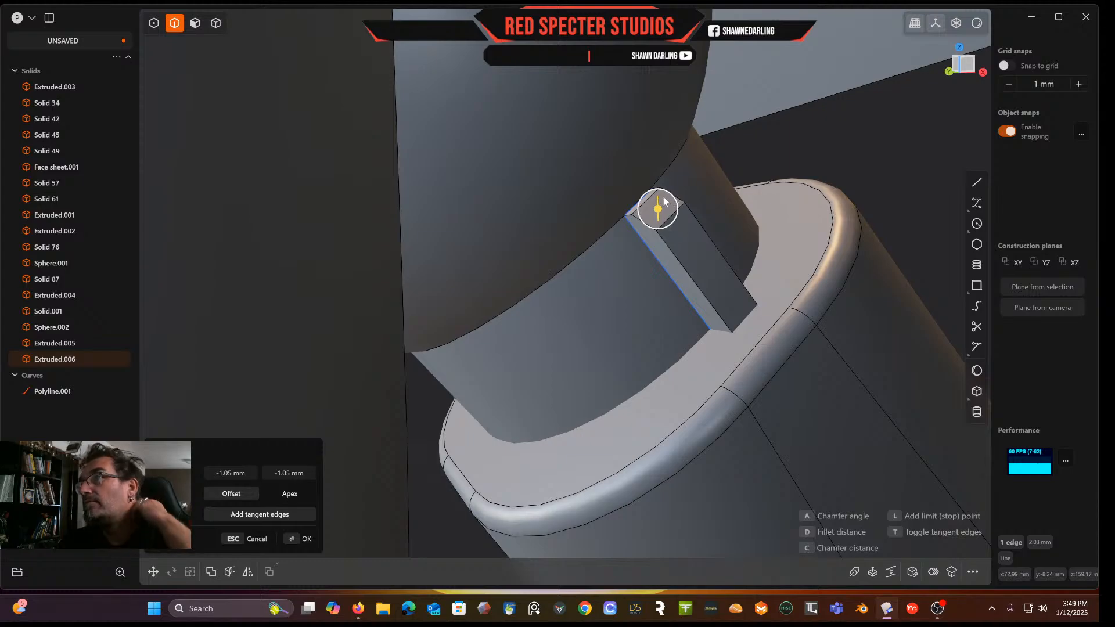
right_click(682, 257)
left_click(684, 269)
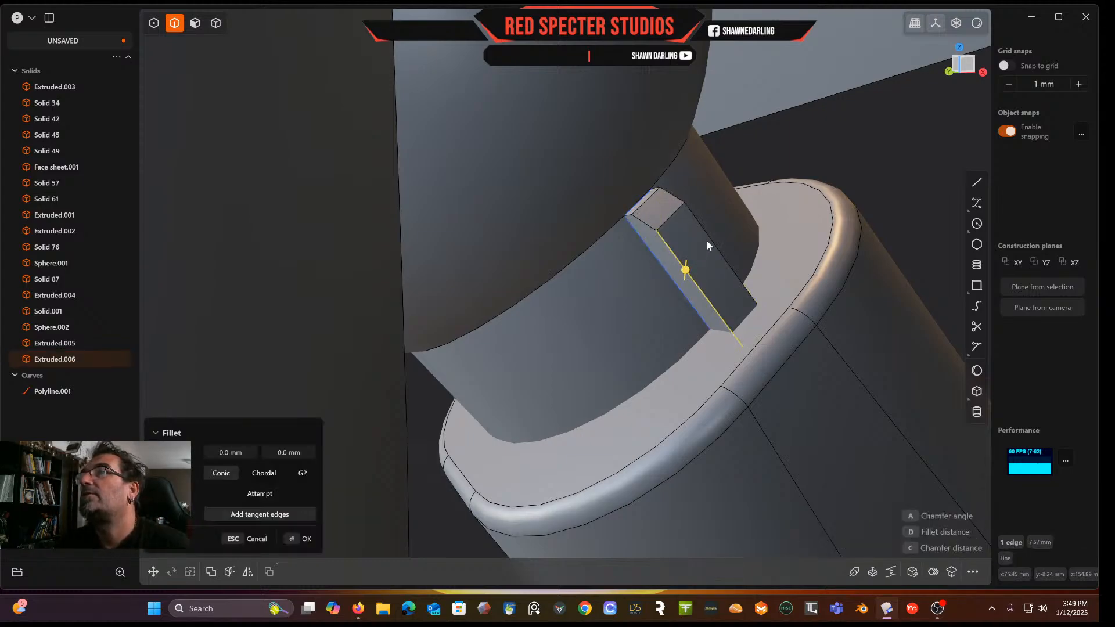
left_click(709, 237)
left_click_drag(708, 239, 704, 242)
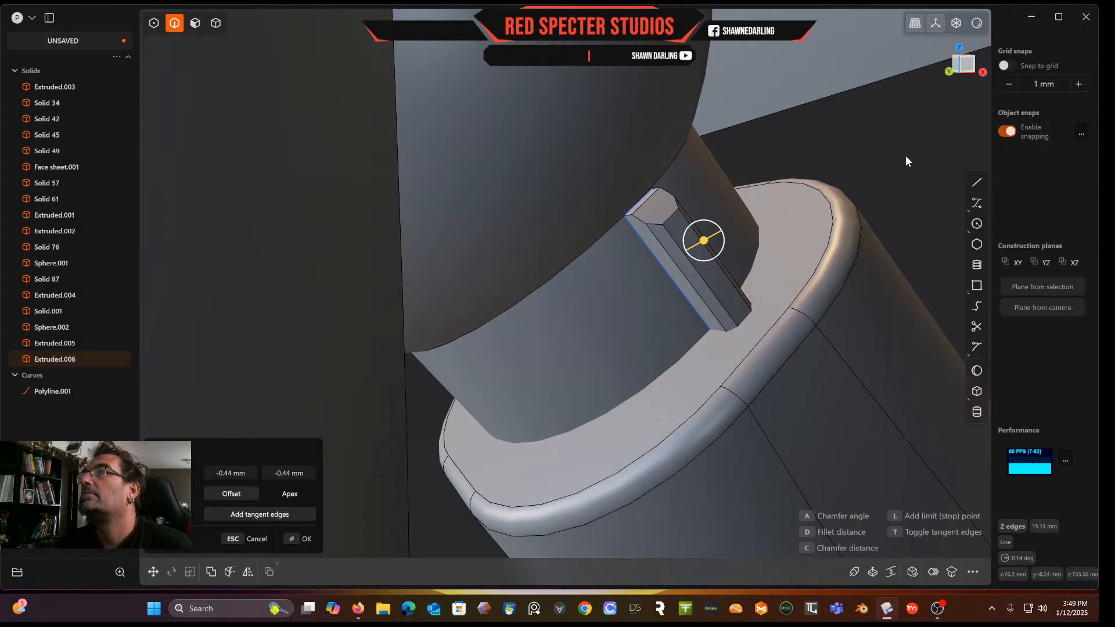
key("Return")
Fillet the tab's top end edges by about 0.46 mm
left_click(644, 223)
key("f")
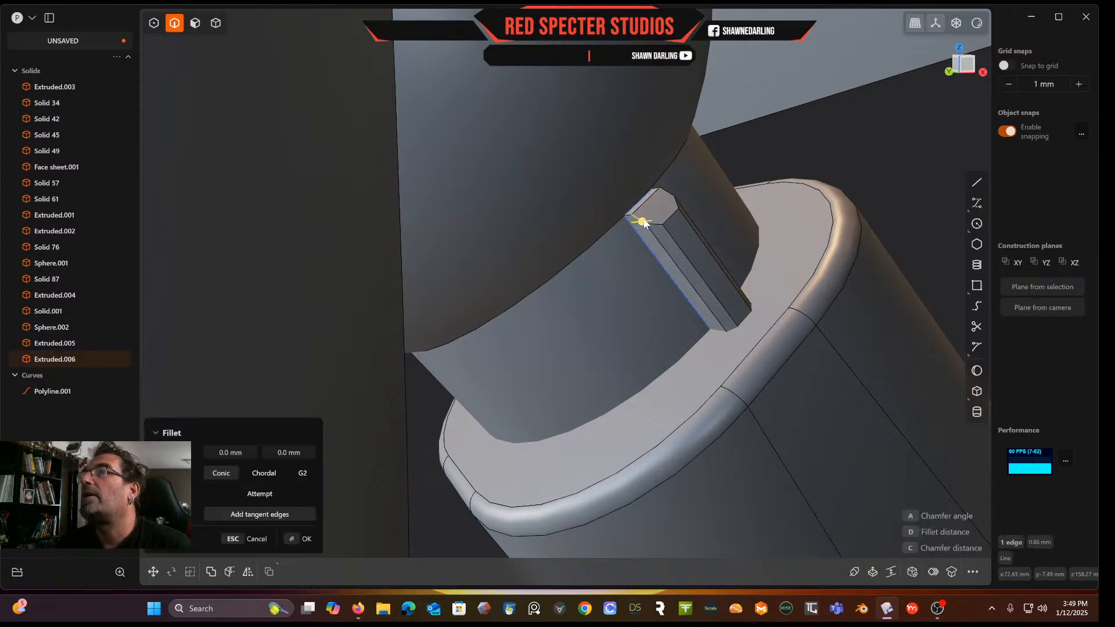
left_click(669, 192, "shift")
left_click_drag(669, 192, 669, 194)
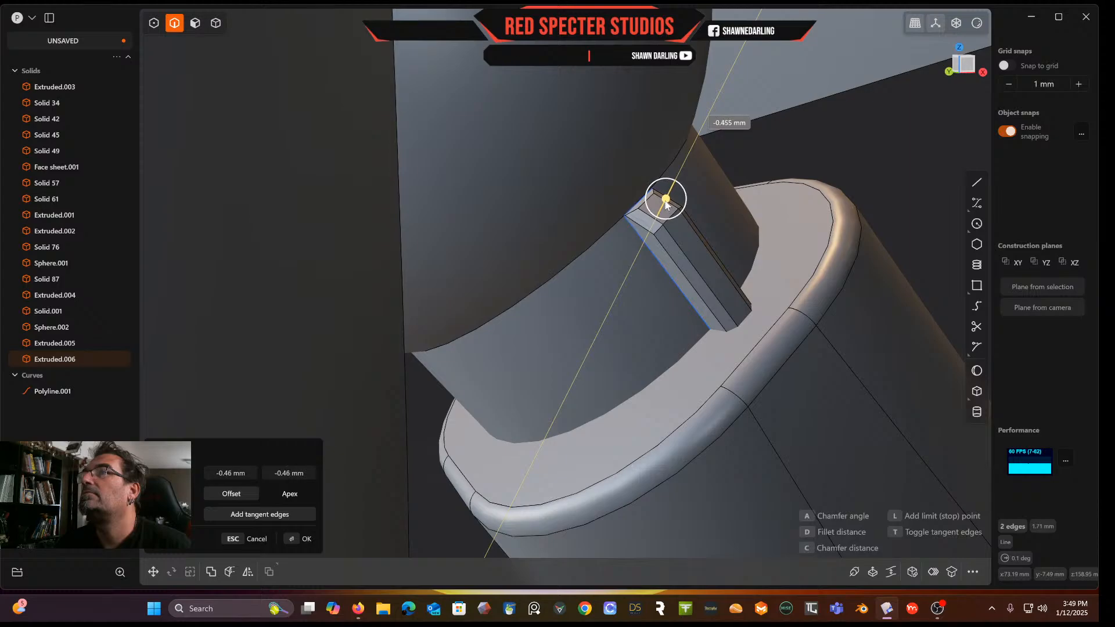
key("Return")
Radially array the tab around the collar's center with 14 copies over 360 degrees
middle_click_drag(862, 162, 838, 195)
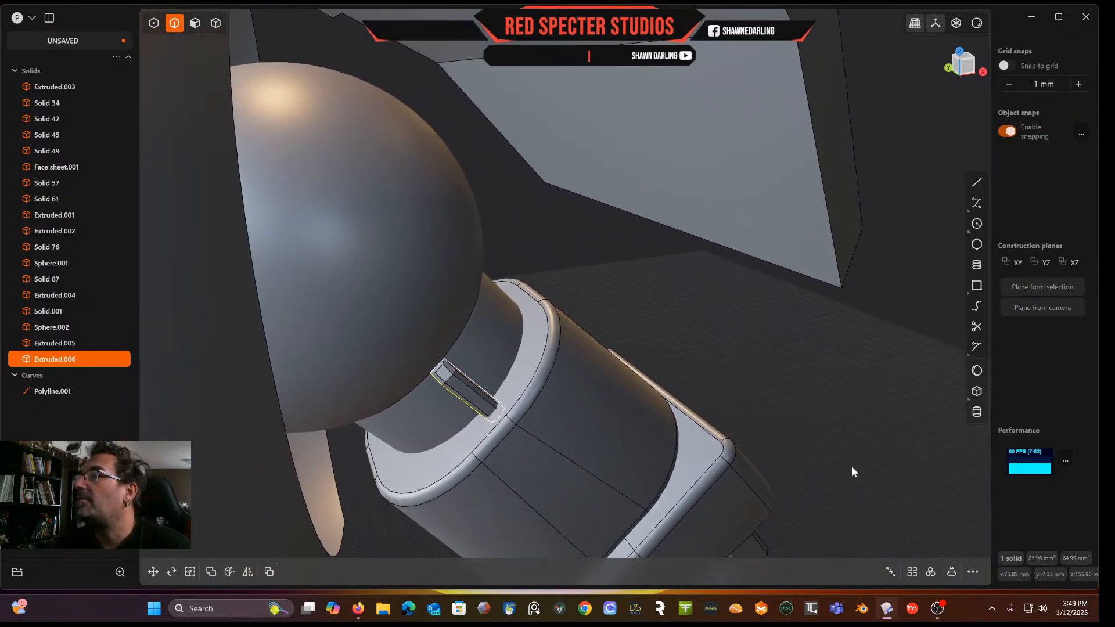
left_click(931, 573)
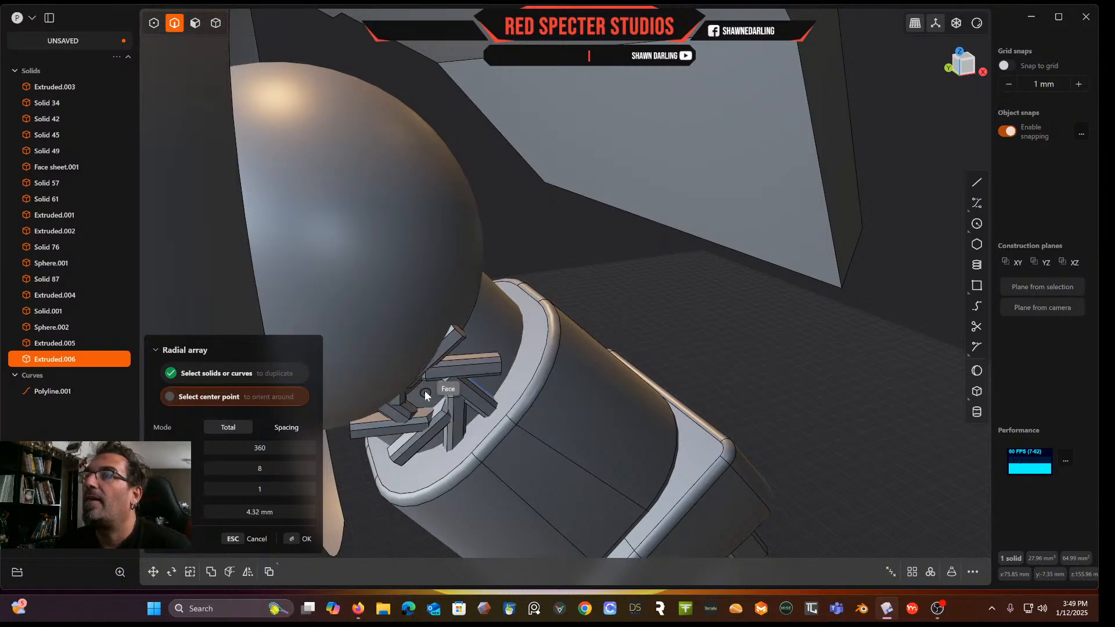
middle_click_drag(460, 353, 449, 329)
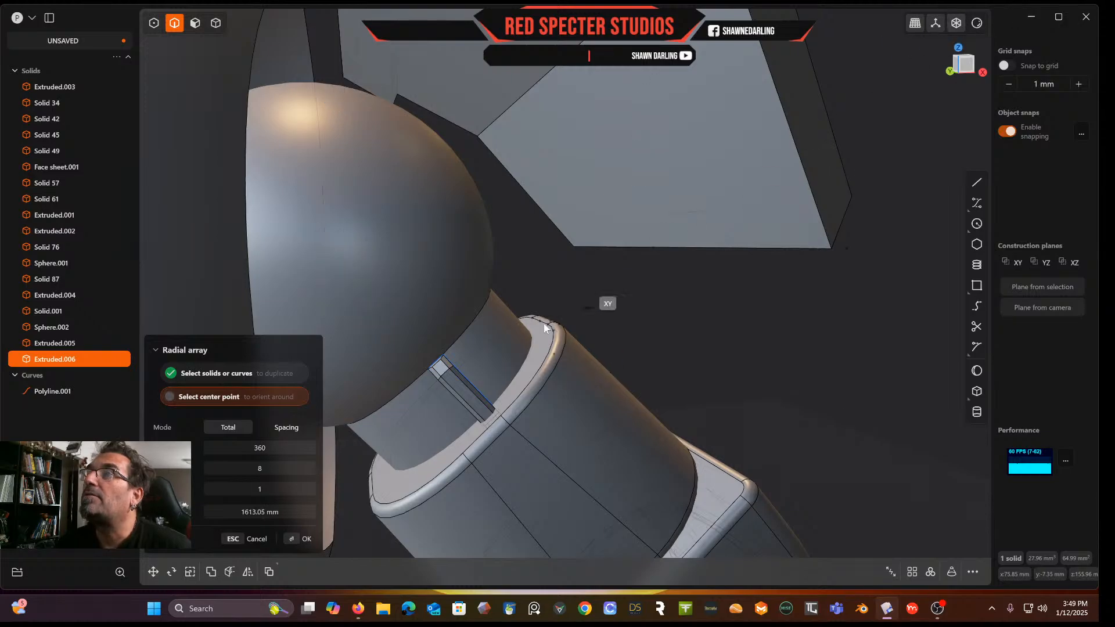
scroll(459, 392, "up", 5)
scroll(471, 390, "down", 5)
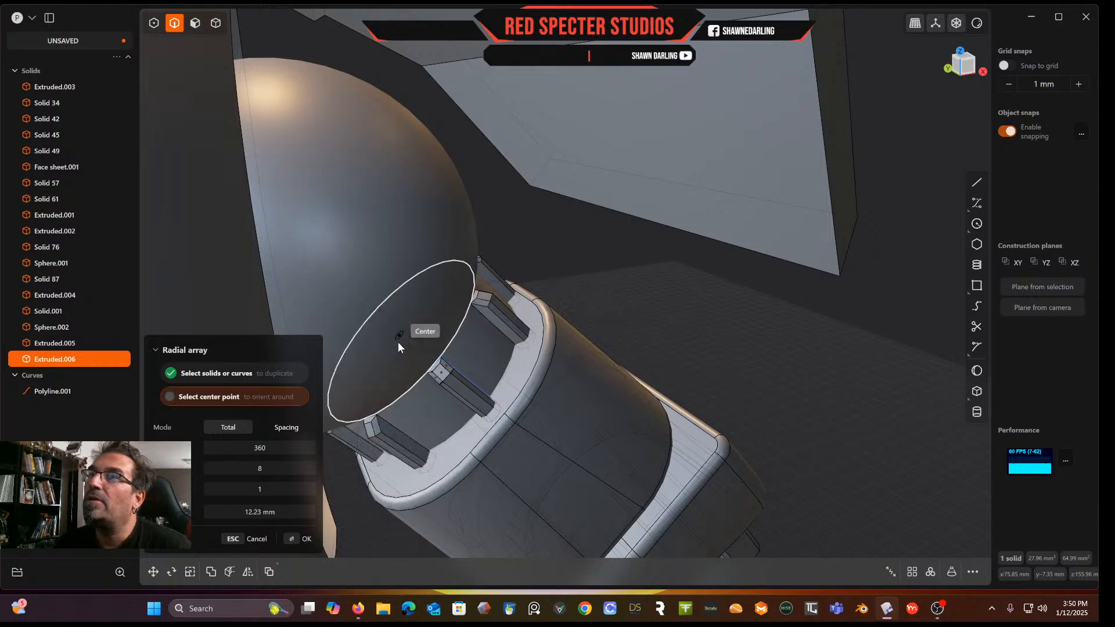
left_click(399, 343)
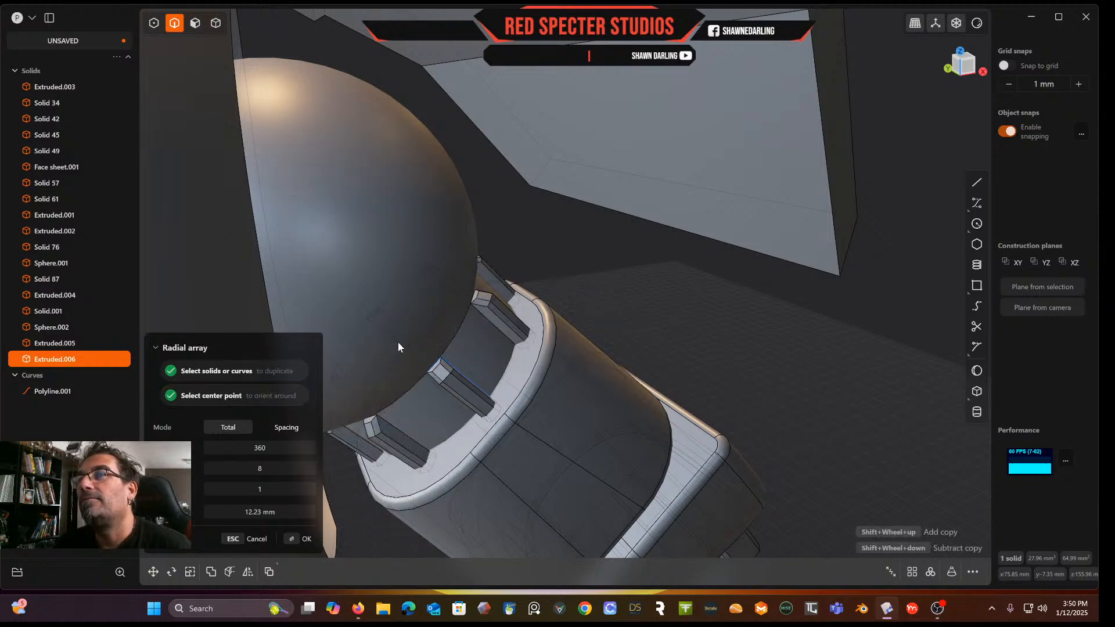
middle_click_drag(746, 358, 659, 361)
scroll(482, 372, "up", 5, "shift")
scroll(482, 372, "up", 1, "shift")
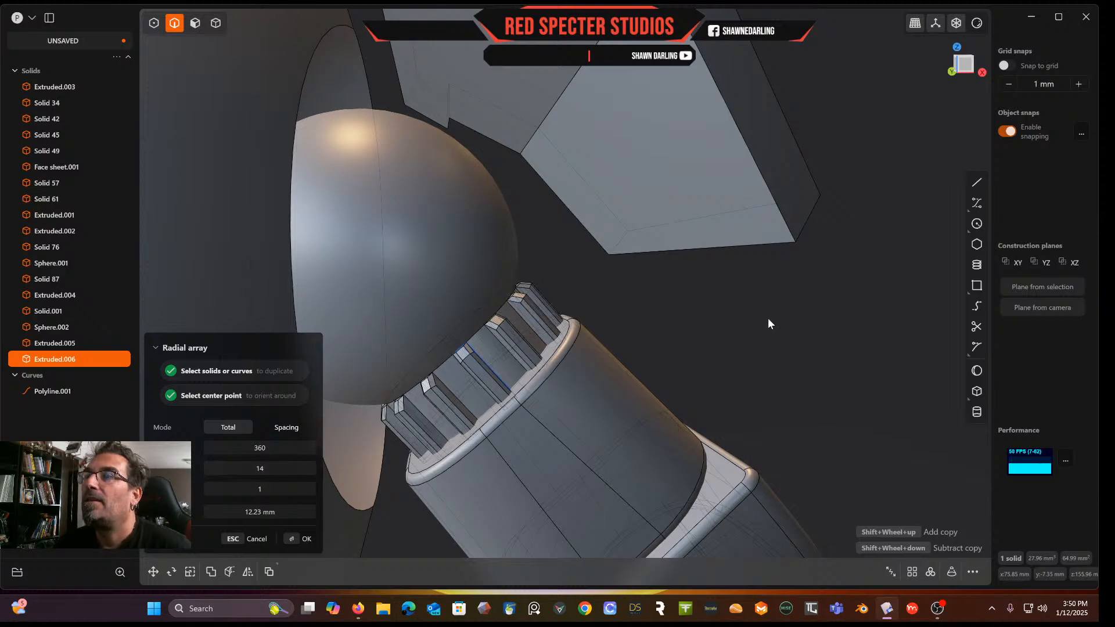
key("Return")
Select the round disc at the elbow joint and move it up beside the shoulder plate, about 55 mm and 141 mm along two axes
middle_click_drag(767, 319, 875, 323)
left_click(844, 284)
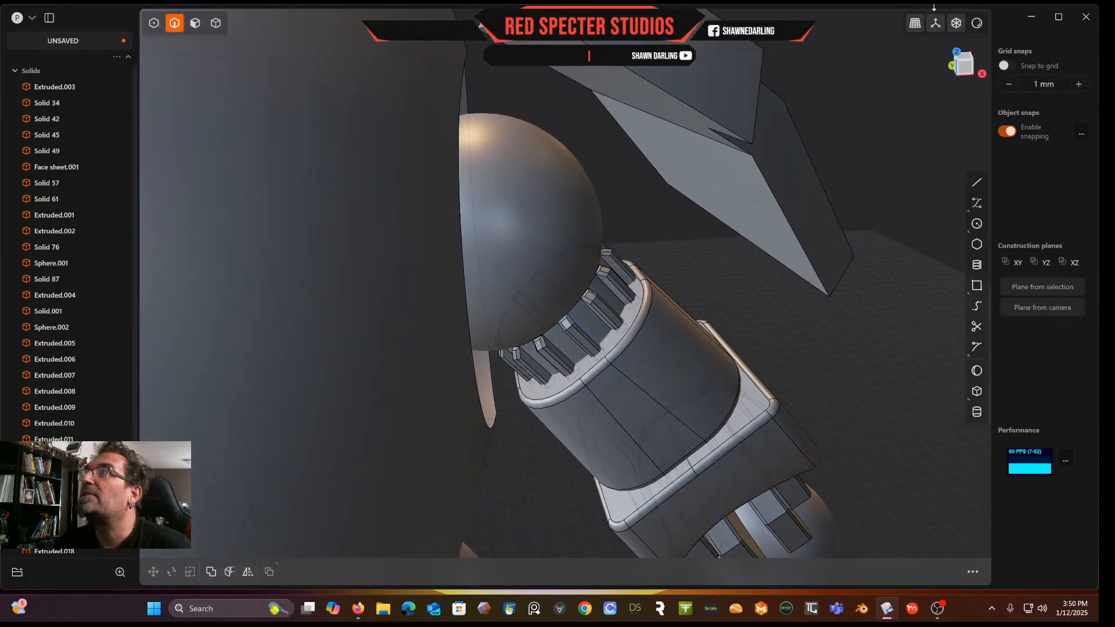
middle_click_drag(784, 334, 693, 184)
middle_click_drag(642, 379, 632, 410)
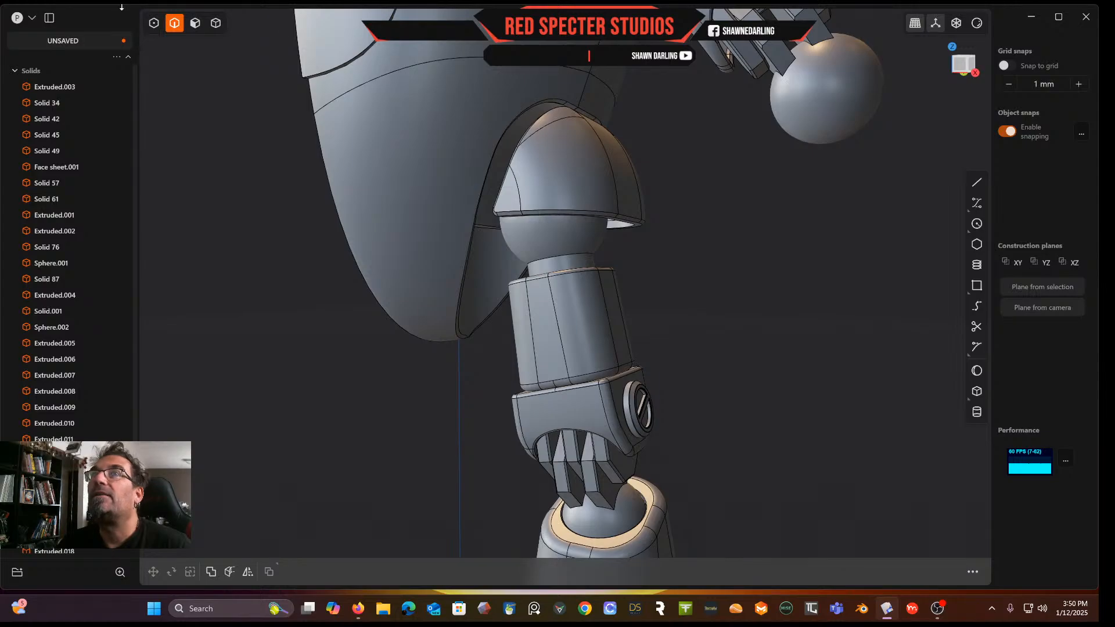
left_click(214, 26)
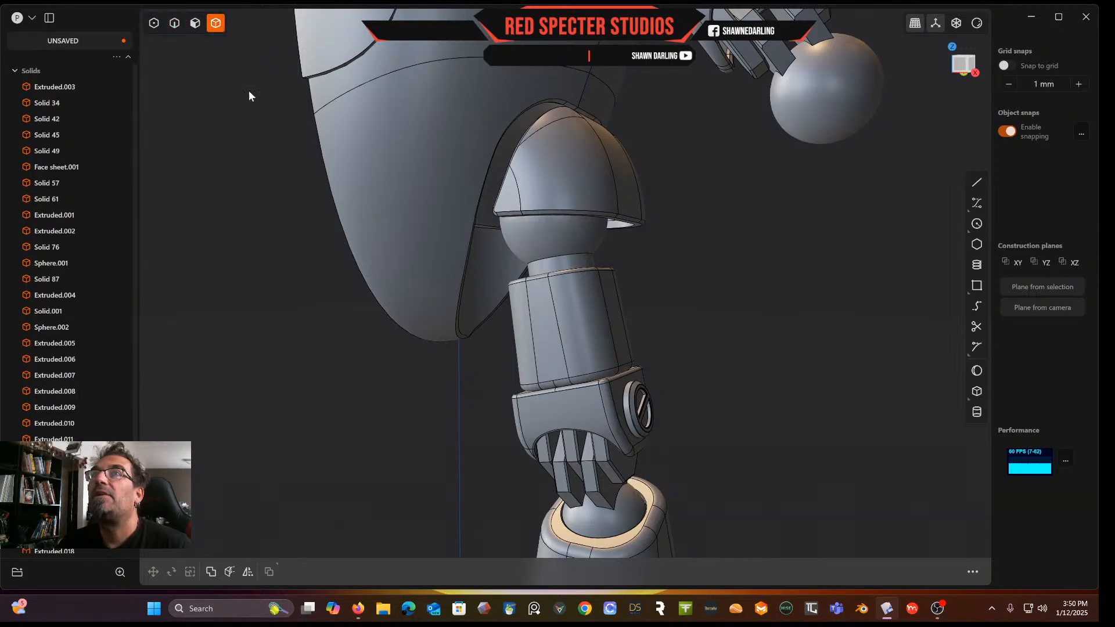
left_click(629, 408)
middle_click_drag(629, 409, 668, 430)
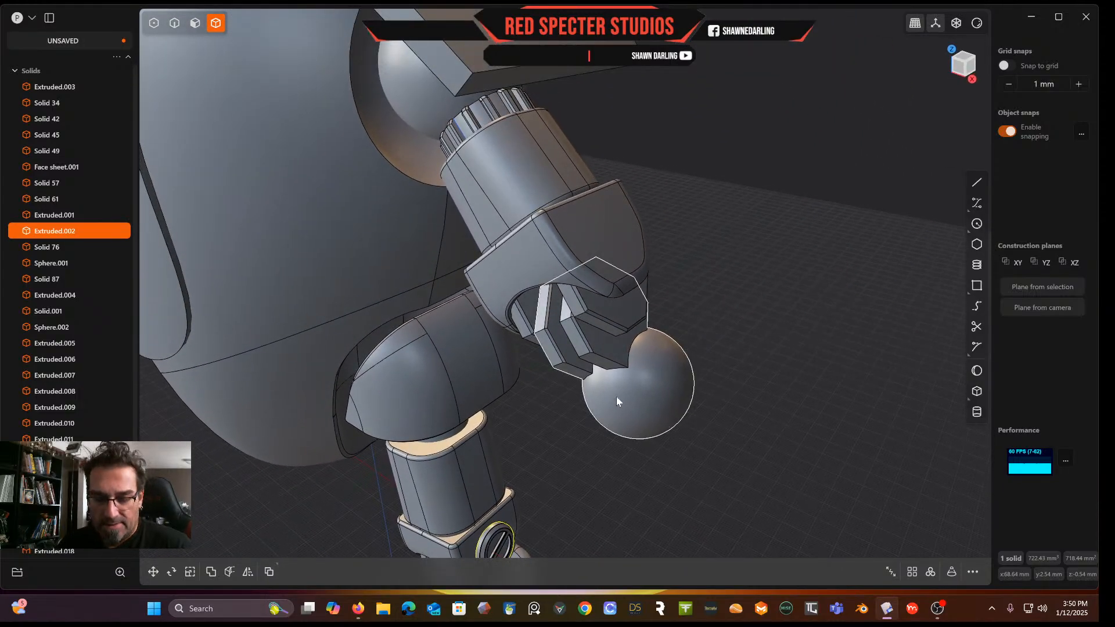
key("g")
left_click_drag(496, 520, 509, 251)
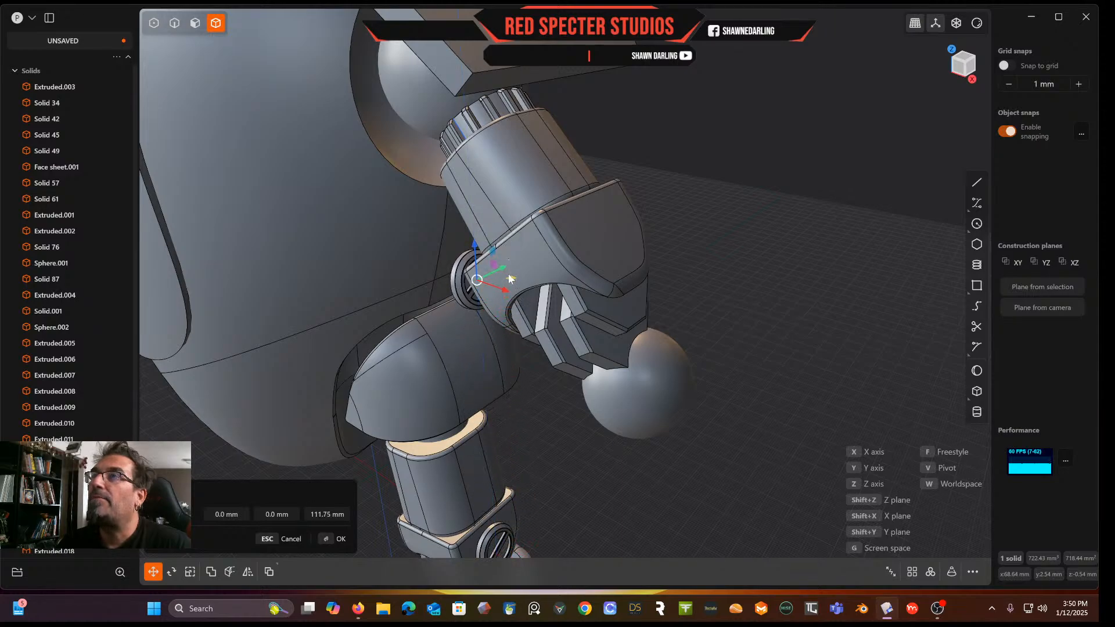
left_click_drag(506, 293, 657, 189)
middle_click_drag(636, 185, 685, 166)
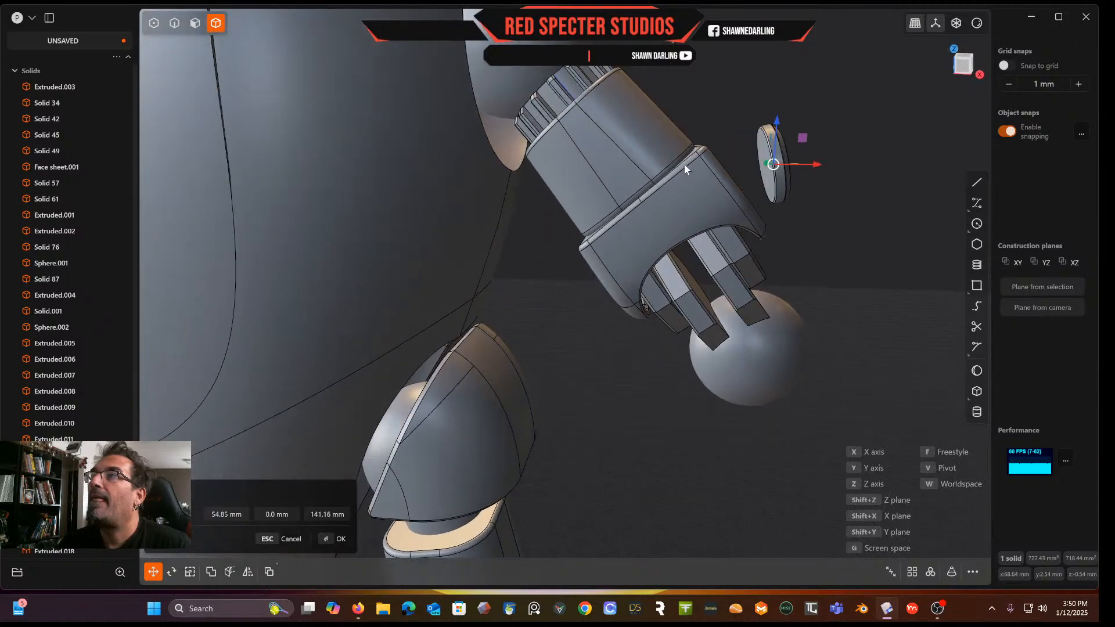
Try placing the disc freestyle onto the shoulder plate's face
scroll(685, 166, "up", 5)
middle_click_drag(759, 170, 621, 227, "shift")
scroll(625, 232, "up", 5)
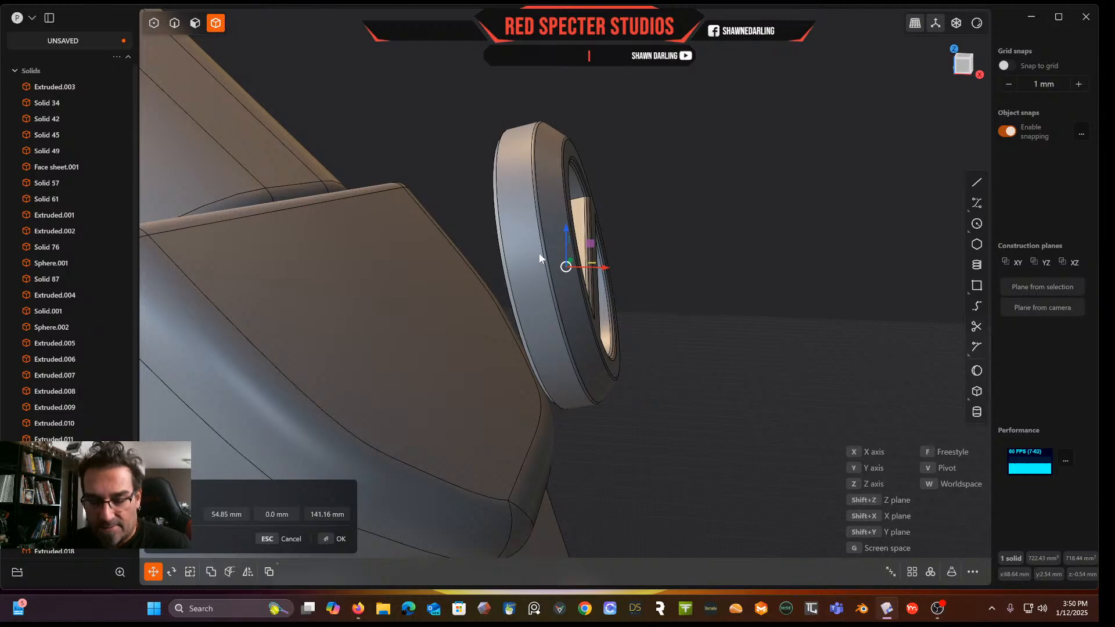
key("f")
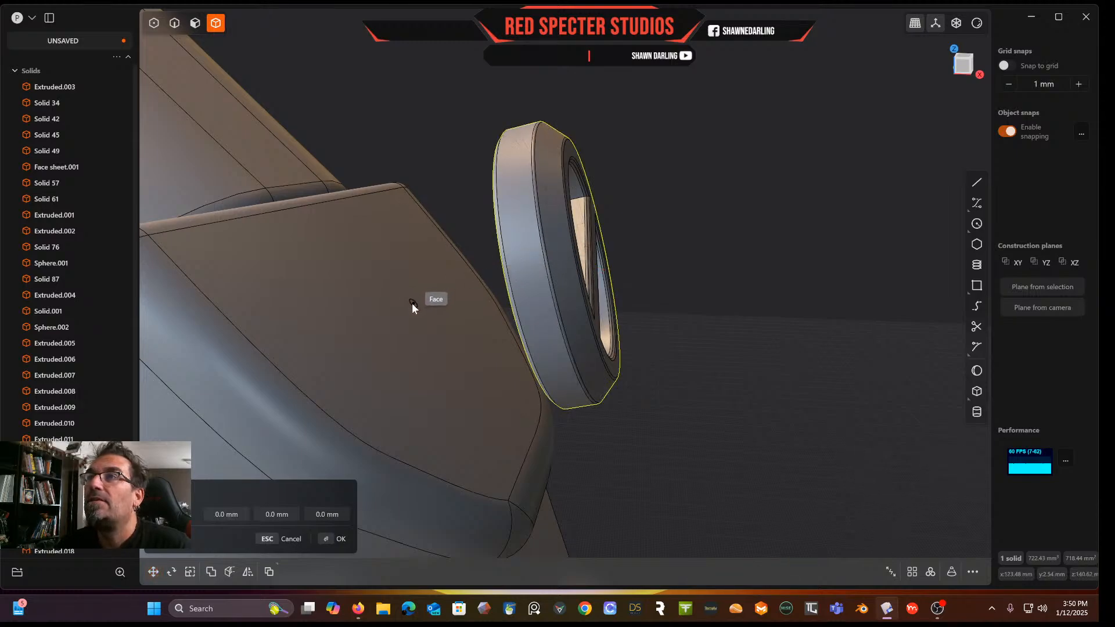
left_click(376, 295)
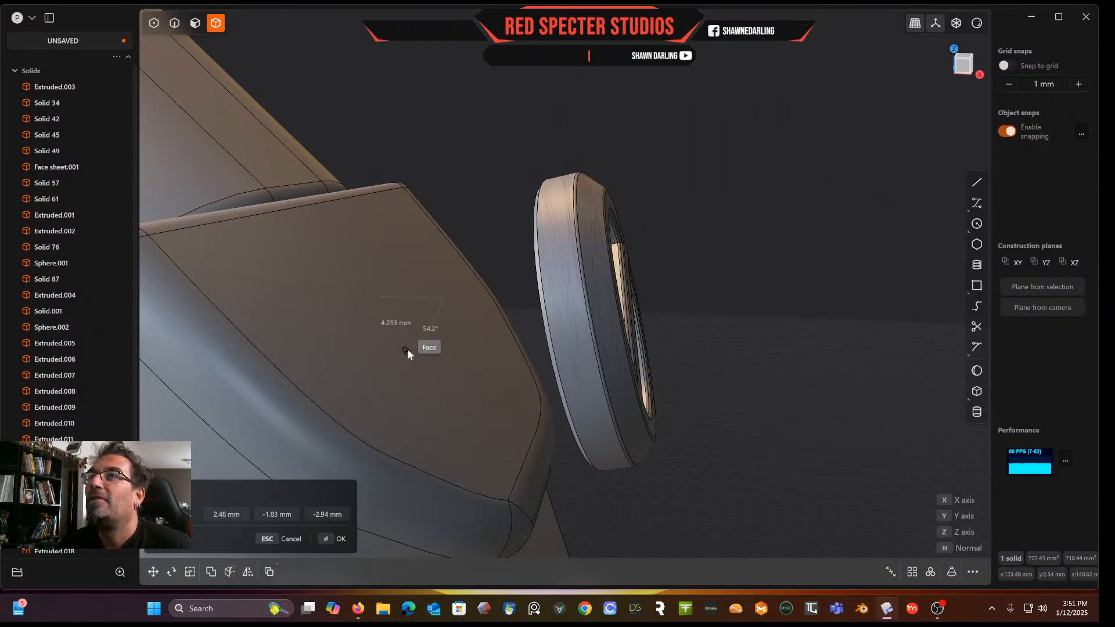
left_click(531, 372)
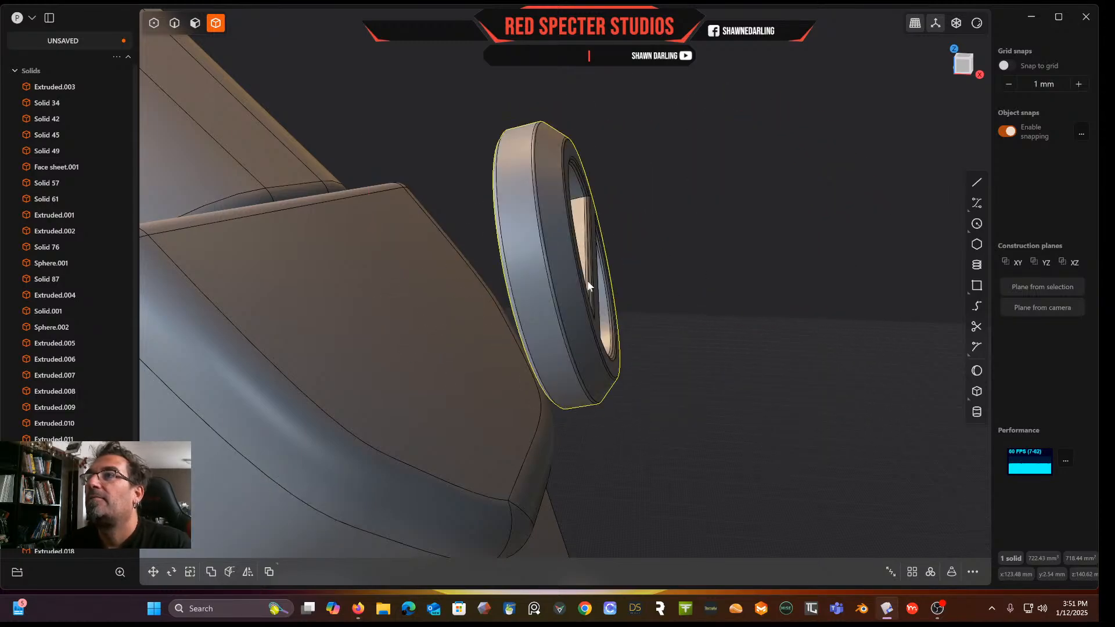
Move the disc about 11.43 mm further along its axis away from the plate
middle_click_drag(744, 295, 800, 287)
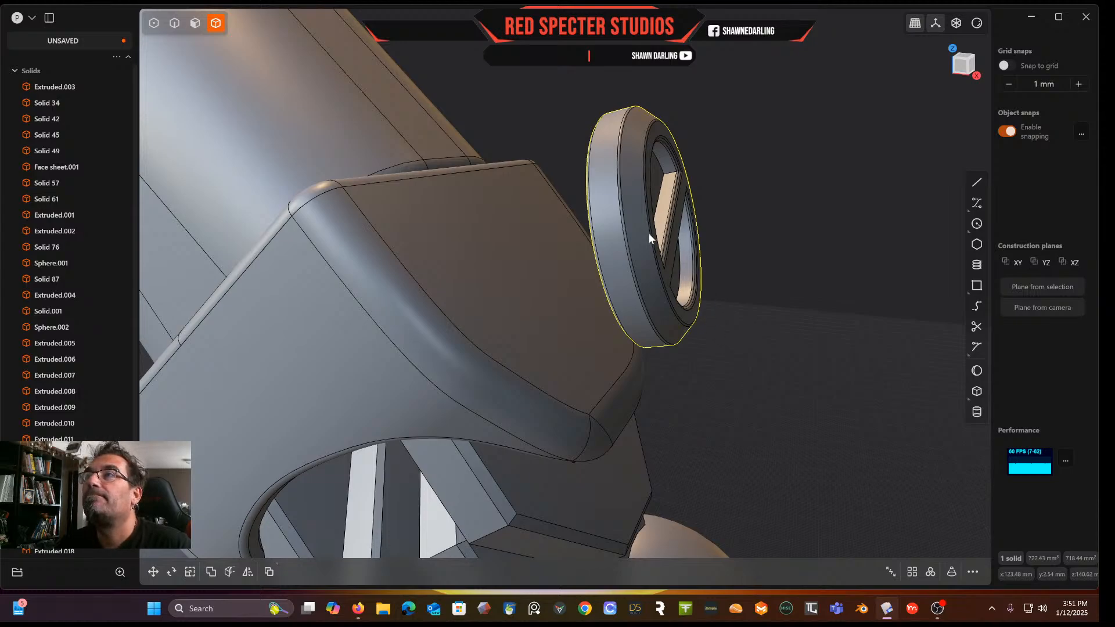
key("g")
left_click_drag(694, 233, 851, 233)
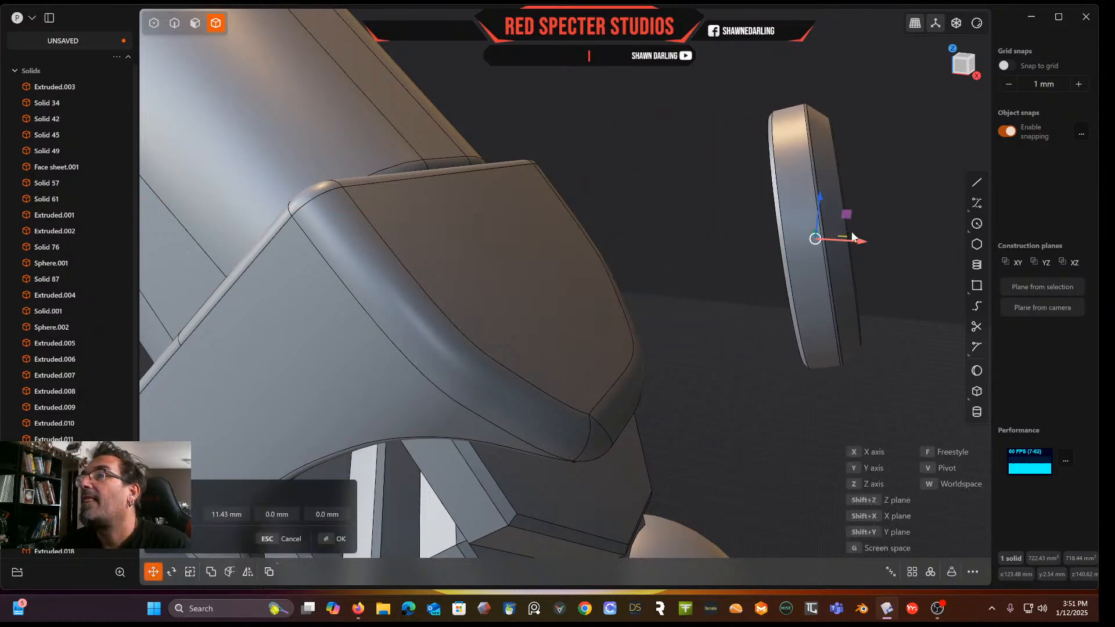
right_click(895, 305)
Try duplicating the disc onto the shoulder plate's face, then undo the copy
left_click(818, 223)
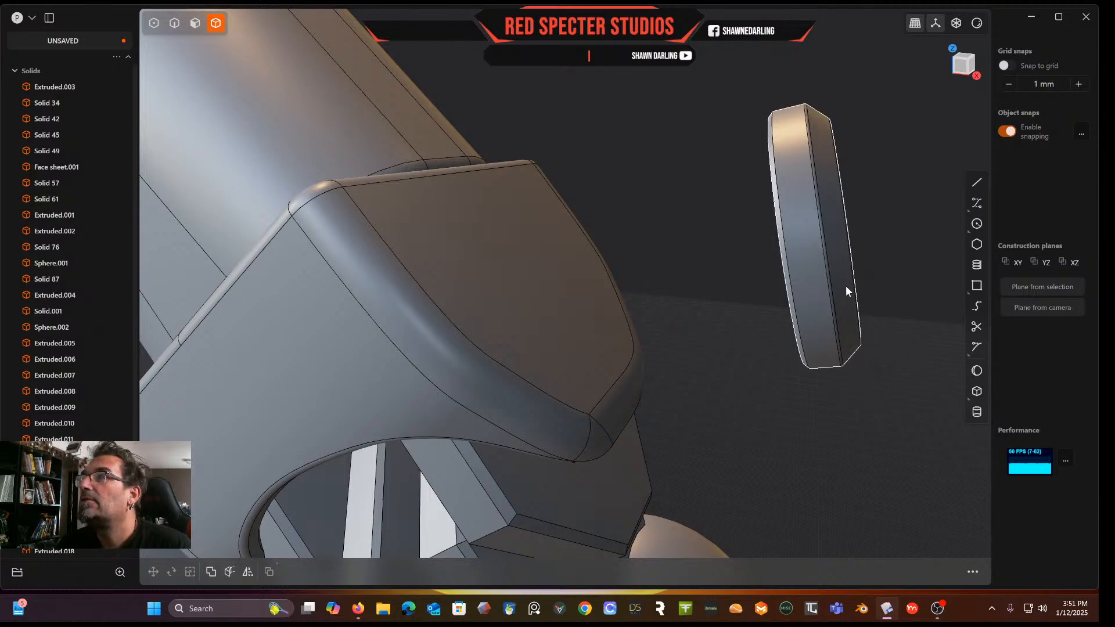
left_click(834, 268)
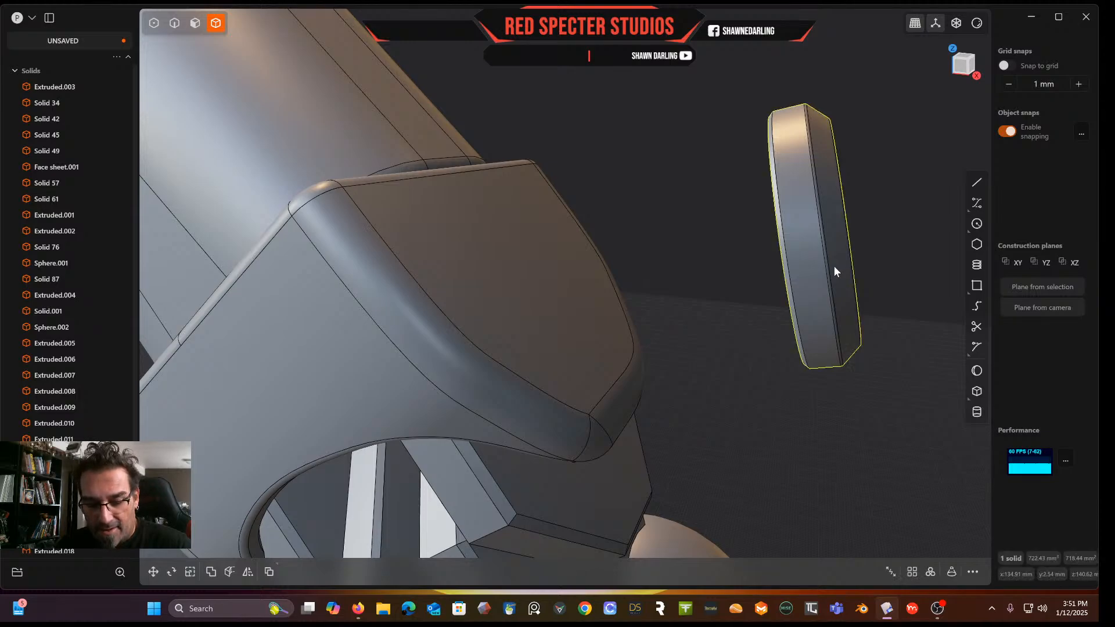
key("ctrl+d")
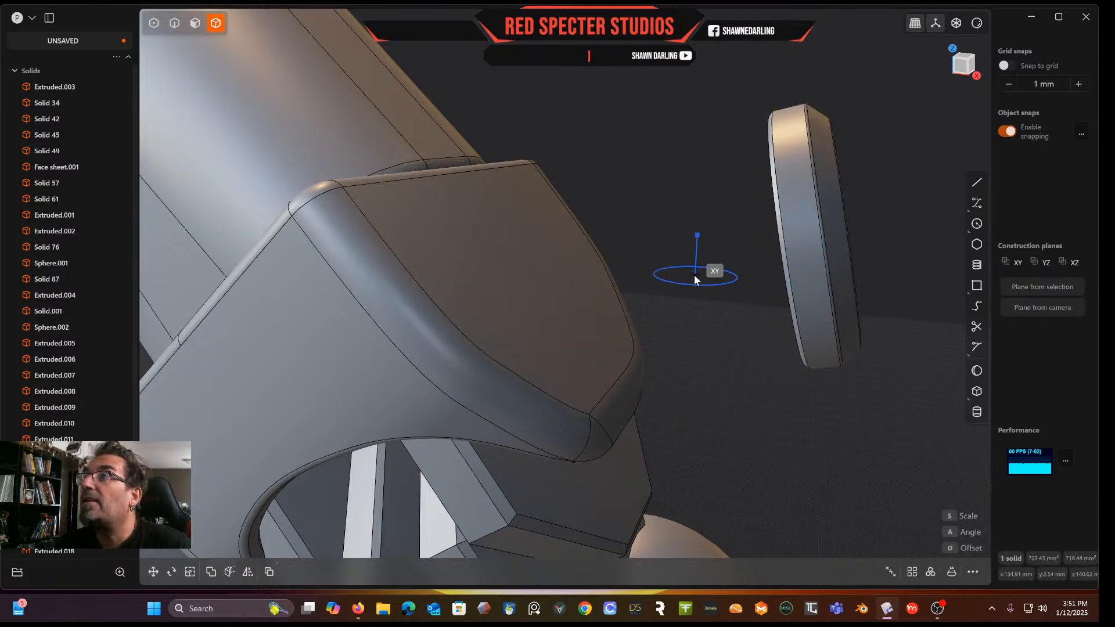
left_click(531, 265)
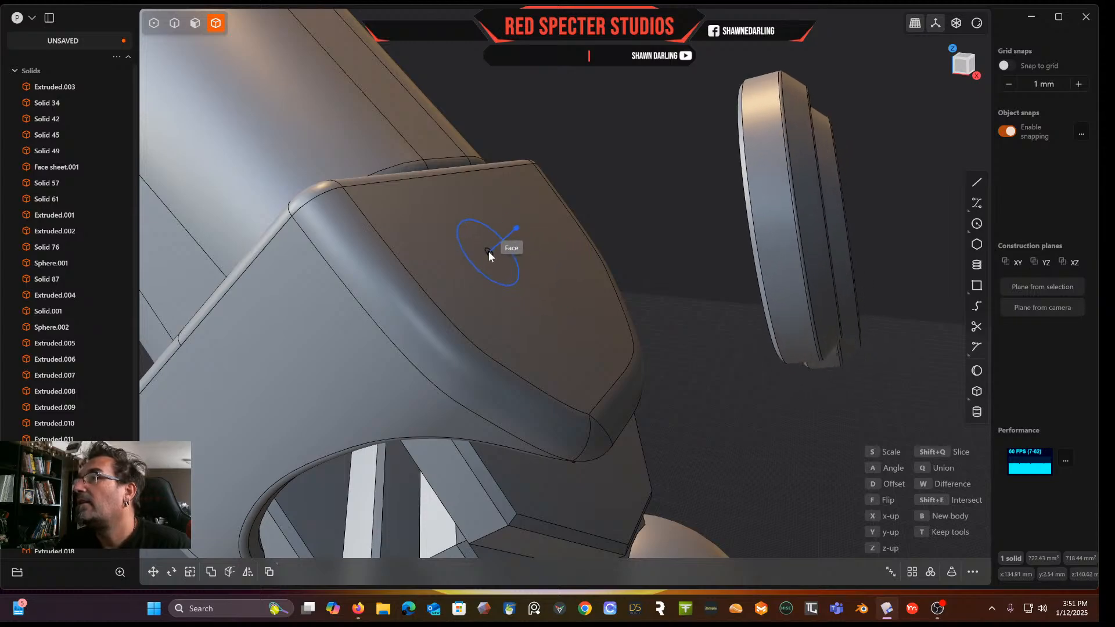
left_click(528, 262)
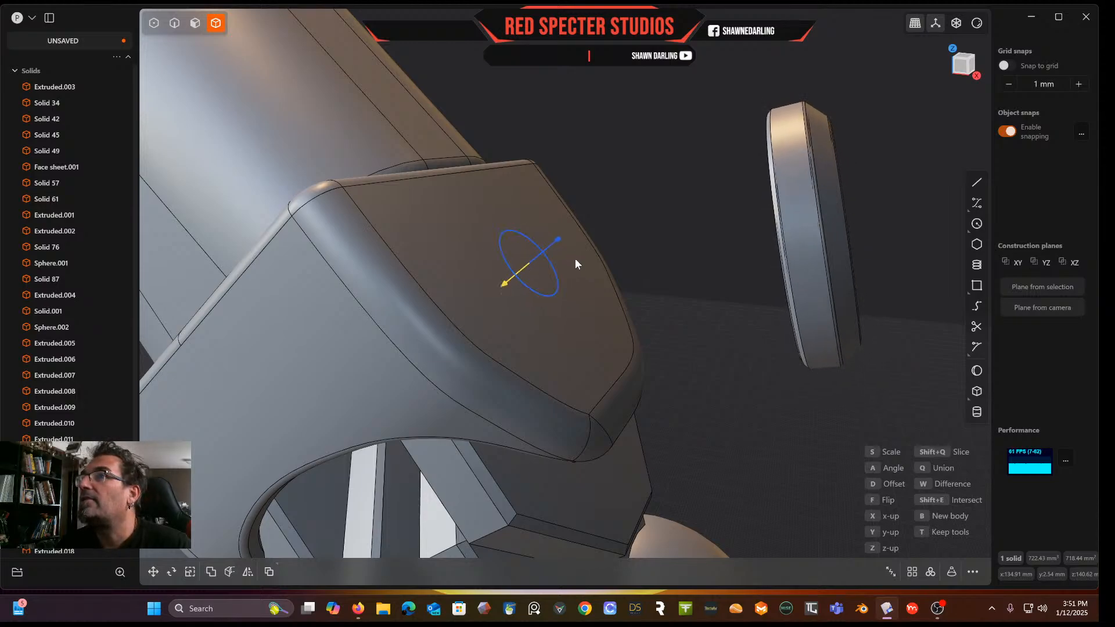
left_click(481, 286)
right_click(661, 252)
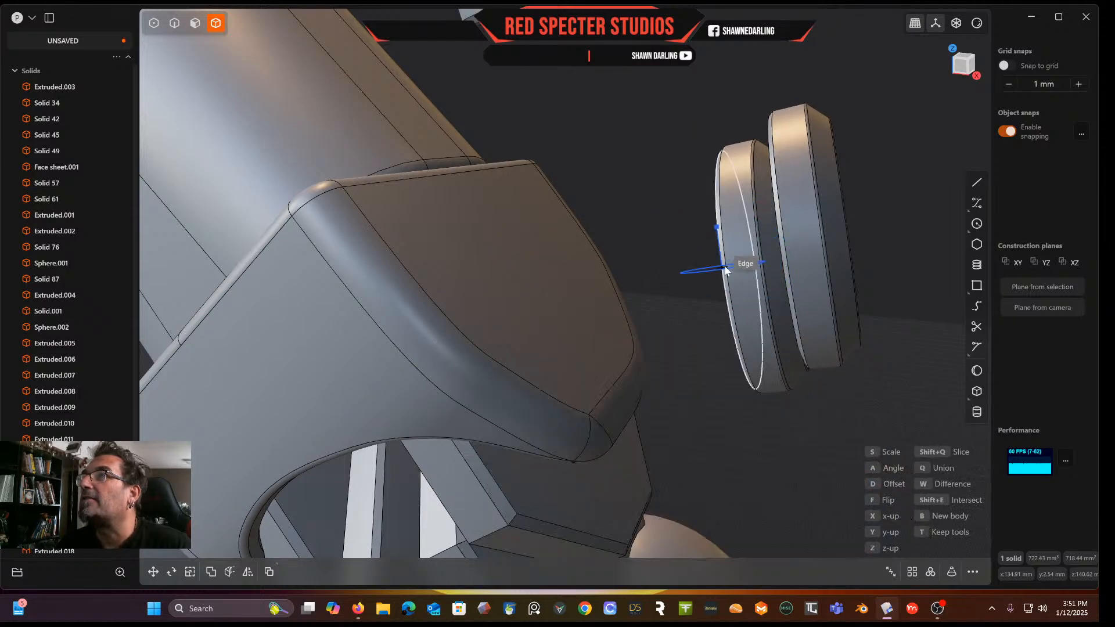
key("Escape")
key("Escape")
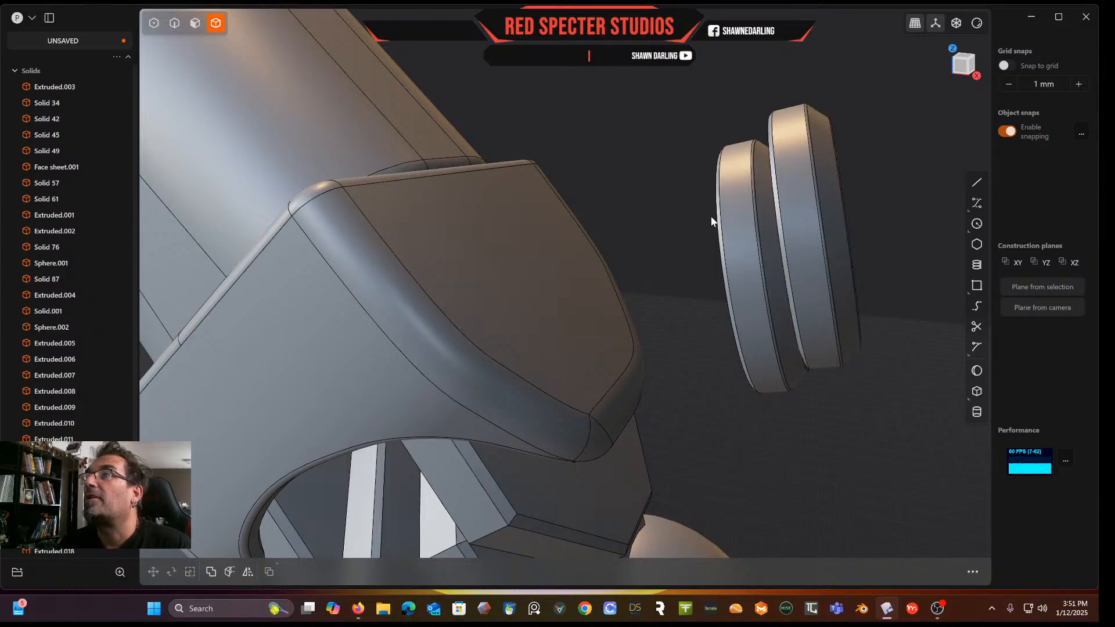
key("ctrl+z")
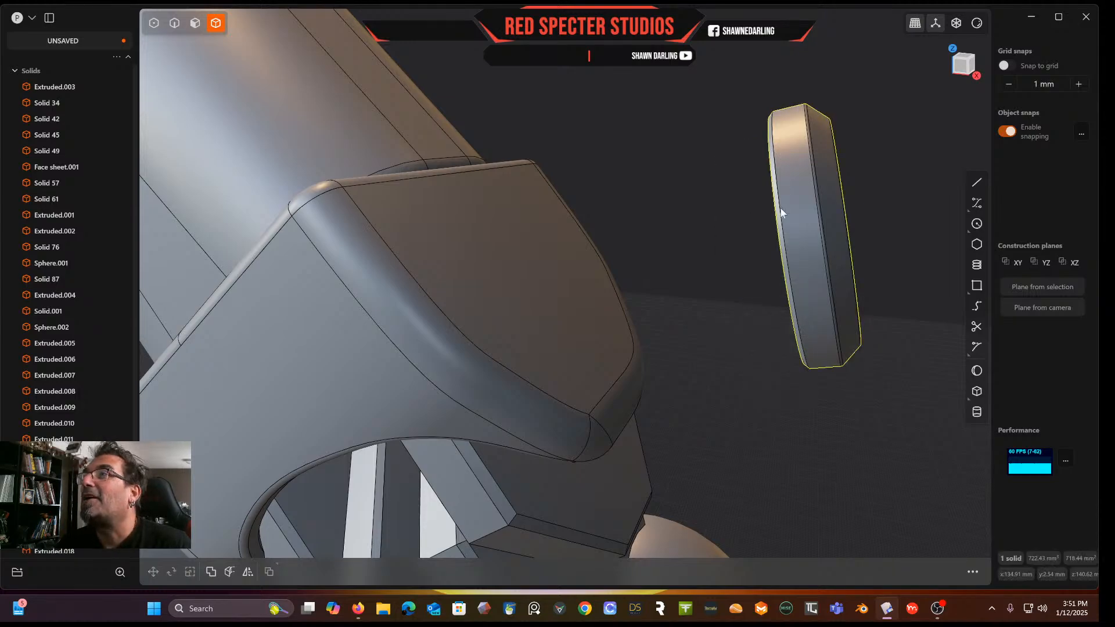
Move the disc about 16.87 mm back against the shoulder plate
scroll(777, 220, "down", 5)
scroll(777, 220, "up", 3)
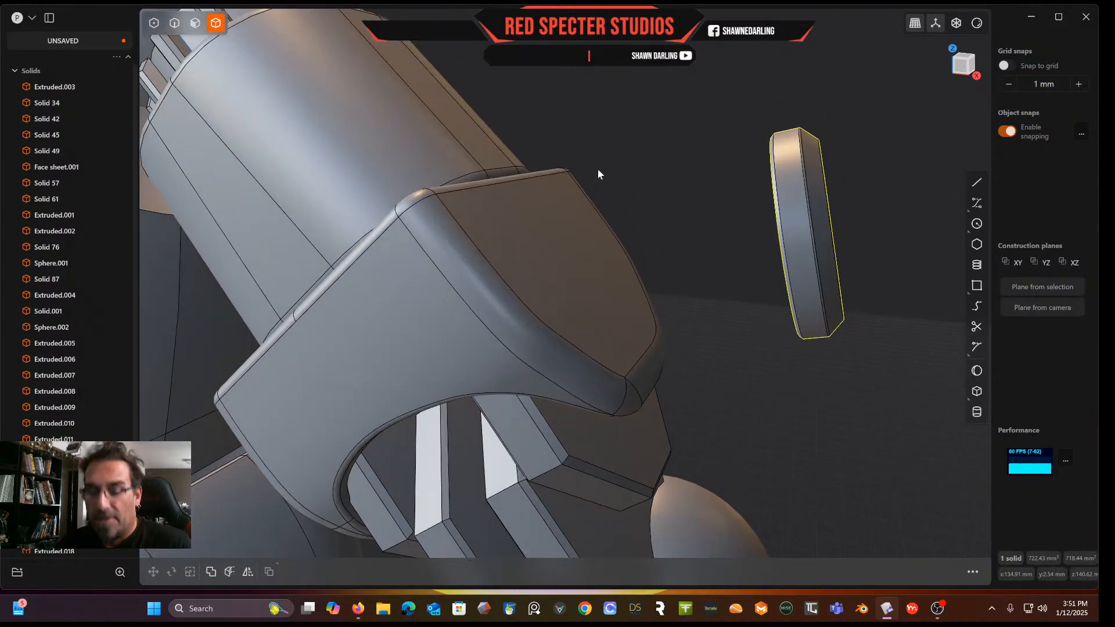
key("g")
left_click_drag(844, 236, 653, 235)
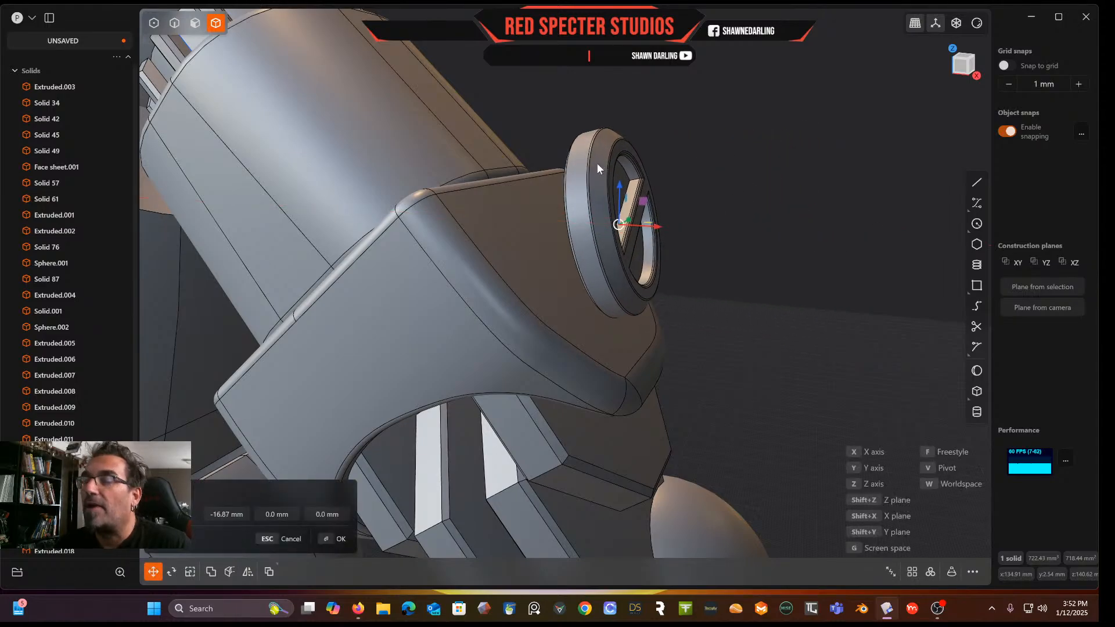
Rotate the disc around the Y axis so it lies flat against the shoulder plate's face
key("r")
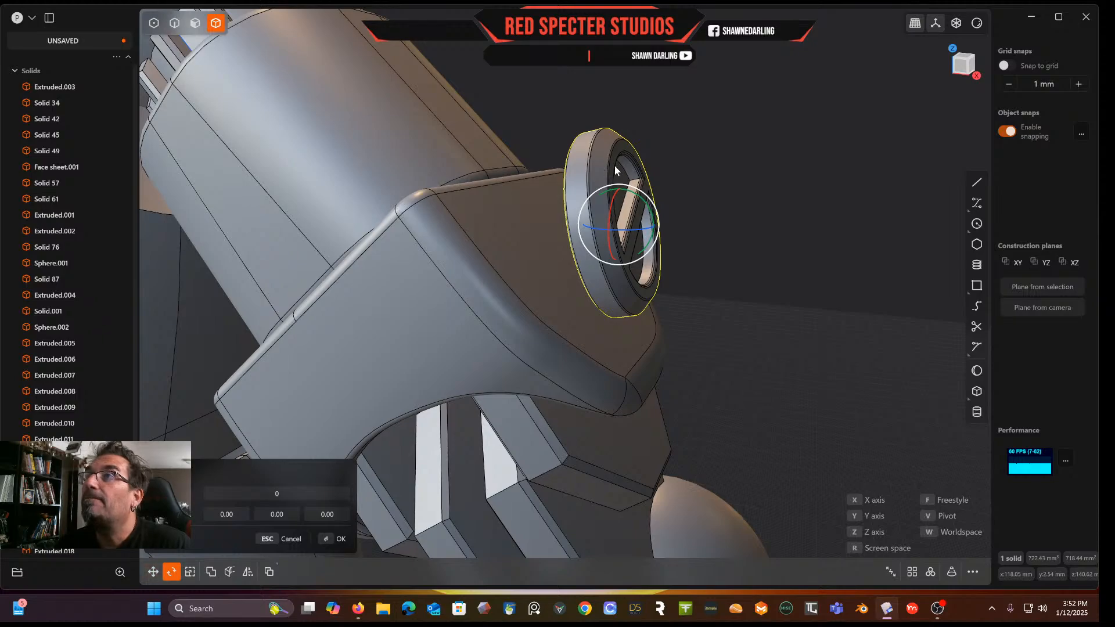
left_click_drag(632, 190, 611, 174)
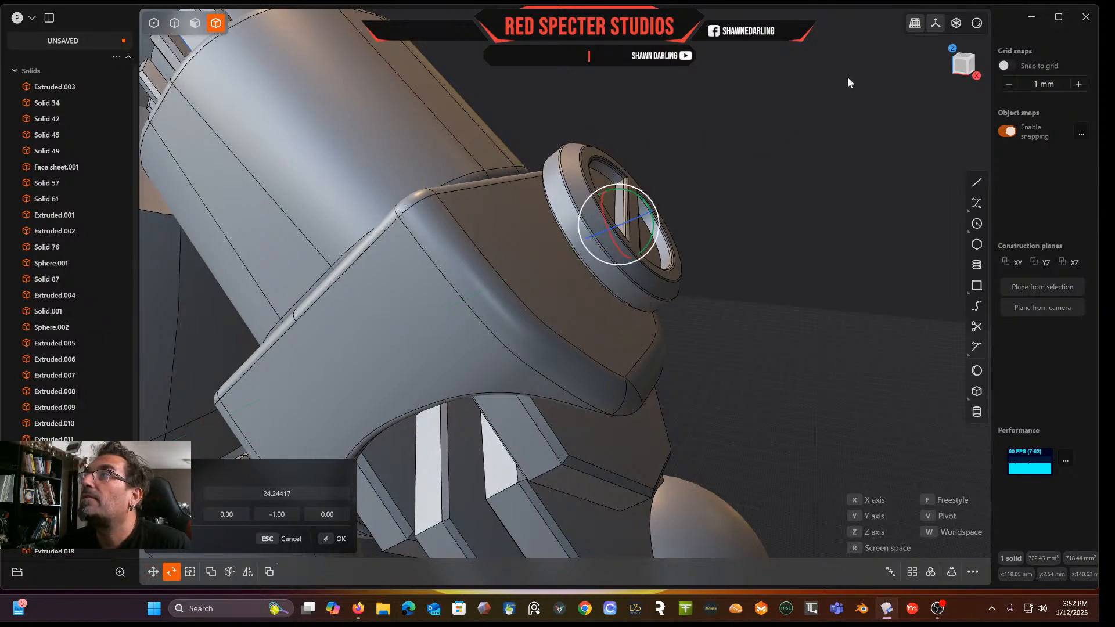
left_click(965, 66)
scroll(775, 156, "up", 8)
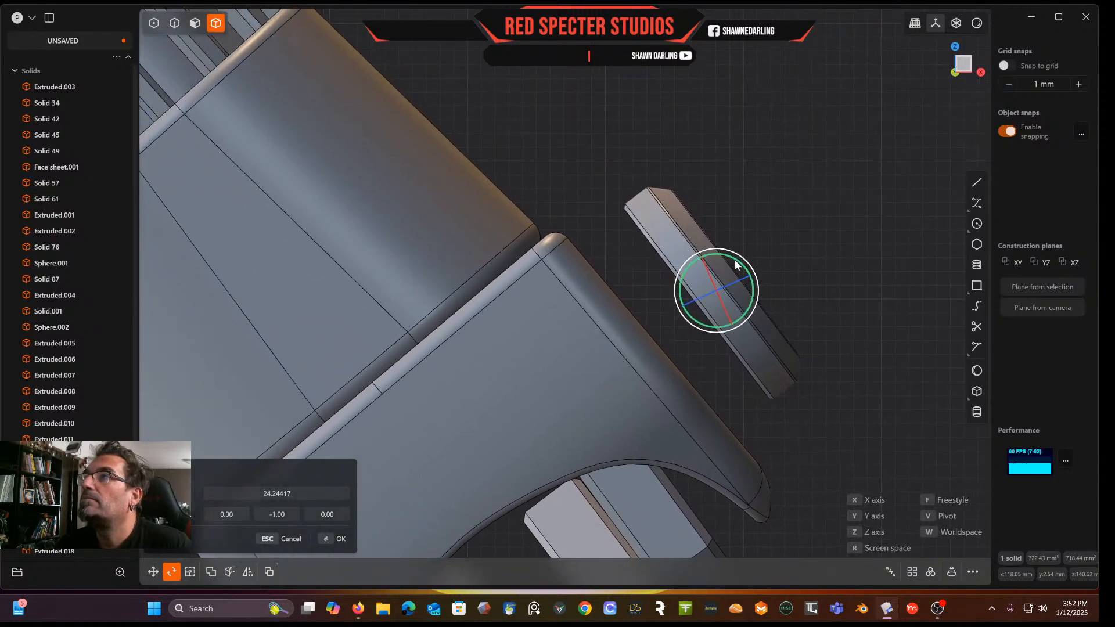
left_click_drag(735, 259, 737, 259)
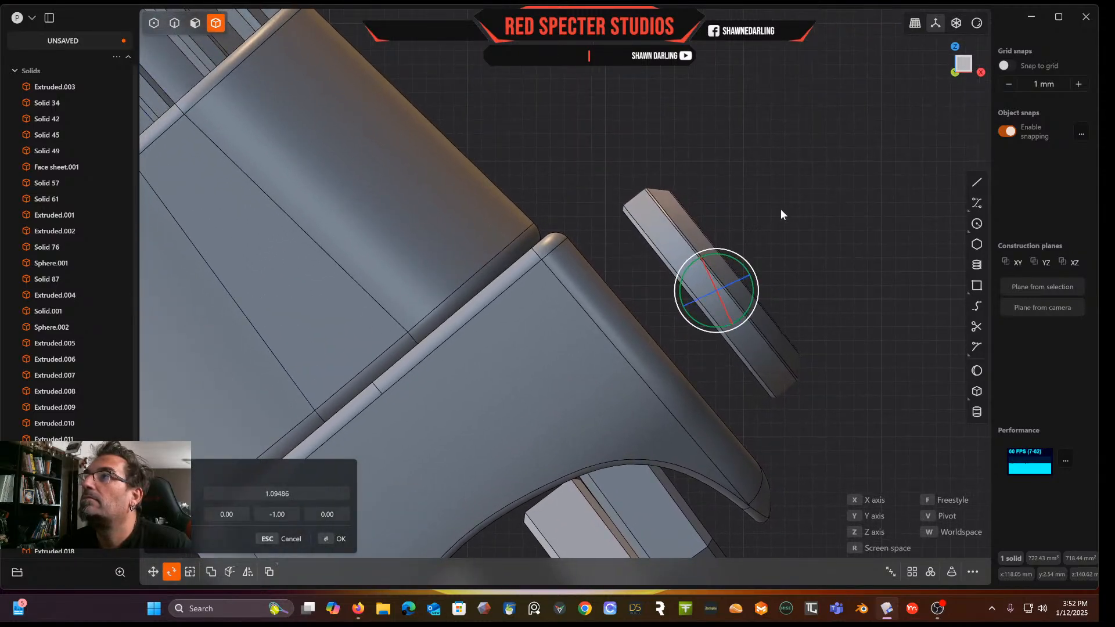
right_click(781, 211)
Move the disc about -2.45 mm in X and -3.51 mm in Z to sink it into the shoulder plate
key("g")
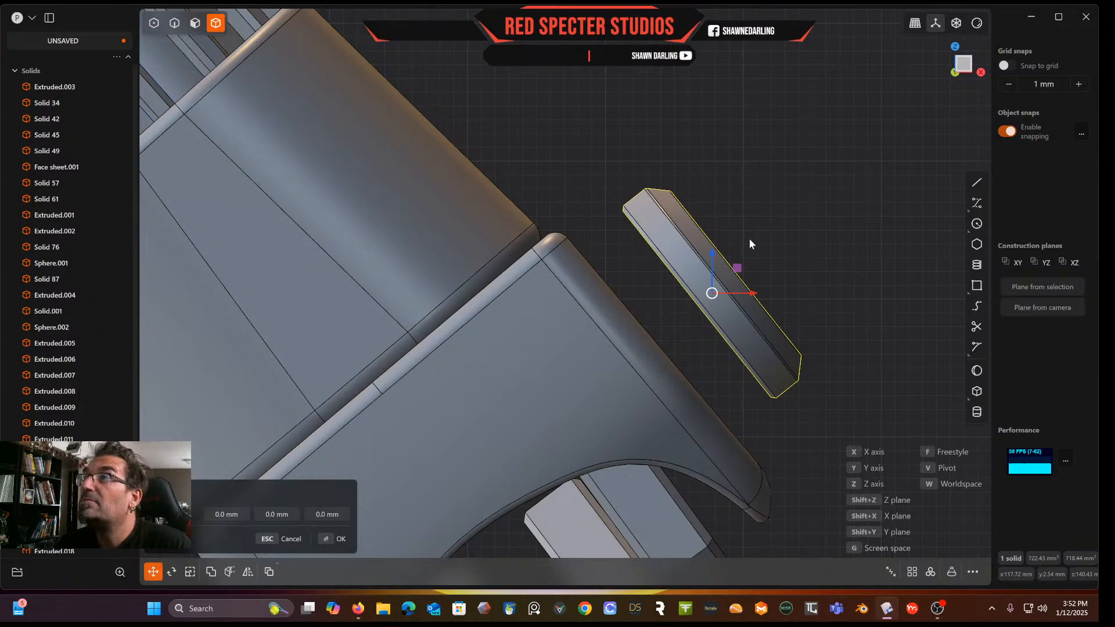
left_click_drag(736, 266, 702, 320)
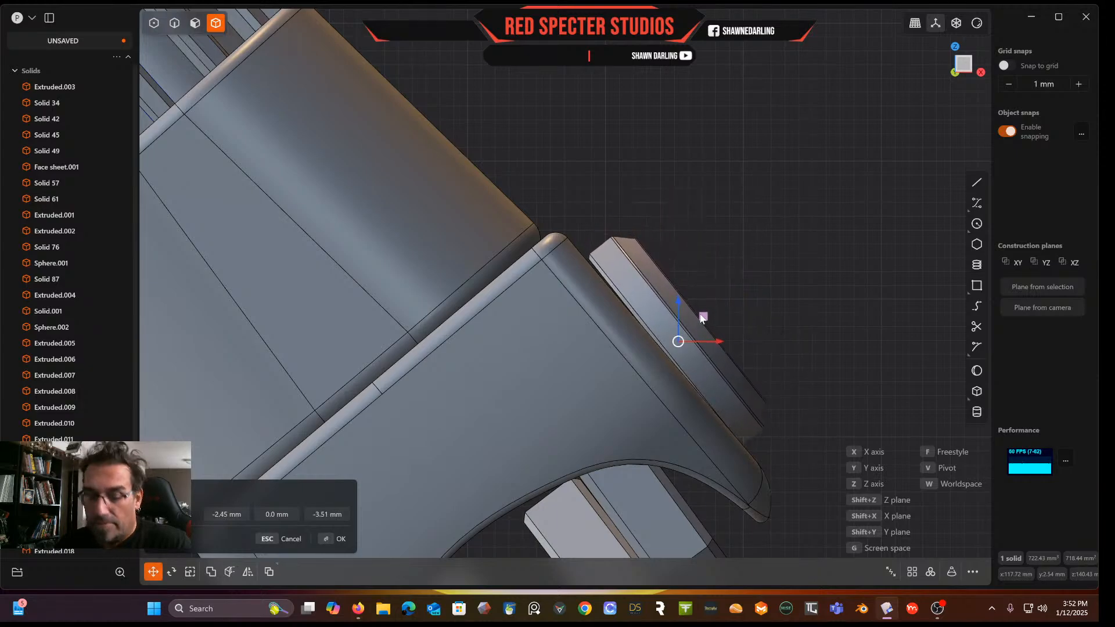
key("r")
left_click_drag(701, 316, 702, 311)
right_click(778, 230)
Duplicate the disc onto the outer side face of the elbow housing
middle_click_drag(778, 230, 924, 239)
scroll(508, 286, "down", 10)
middle_click_drag(517, 284, 542, 319)
scroll(731, 245, "up", 5)
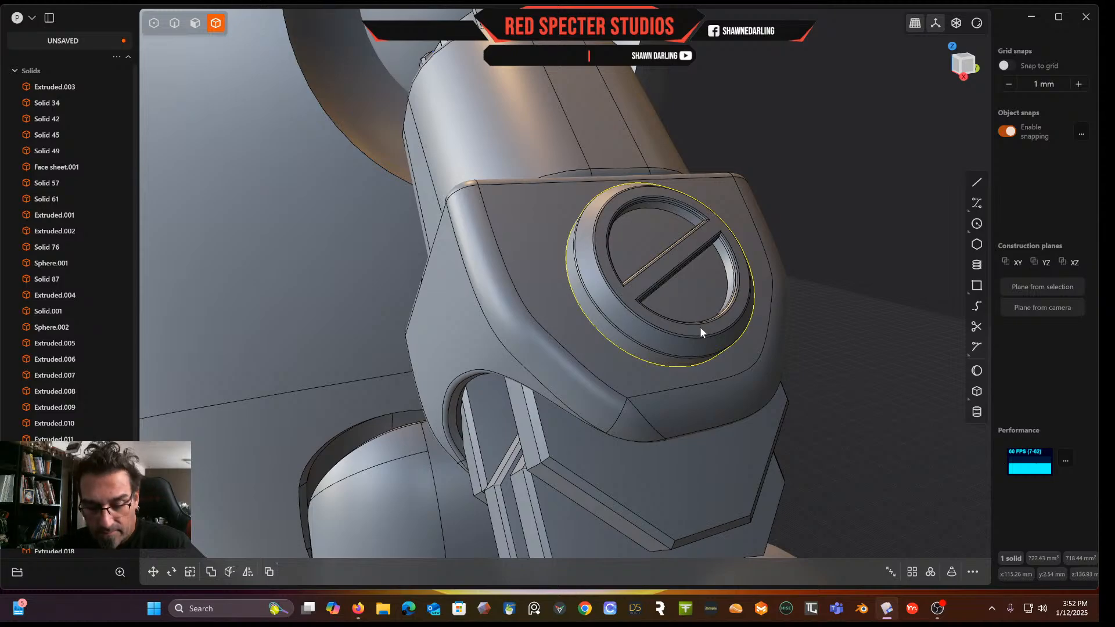
key("ctrl+d")
middle_click_drag(598, 327, 692, 331)
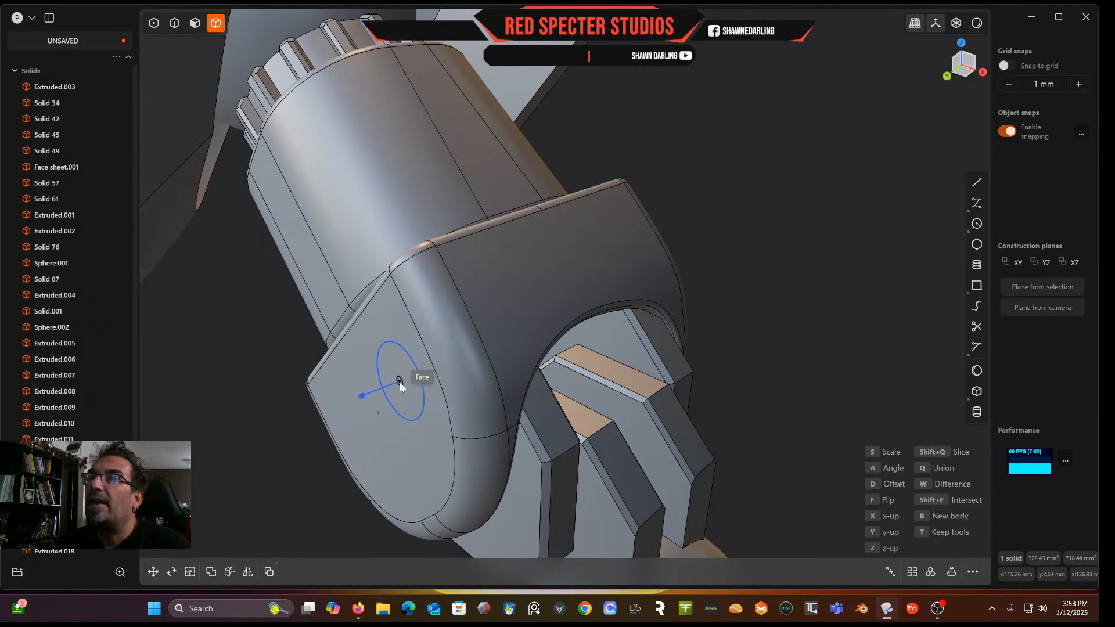
left_click(381, 422)
scroll(433, 414, "down", 10)
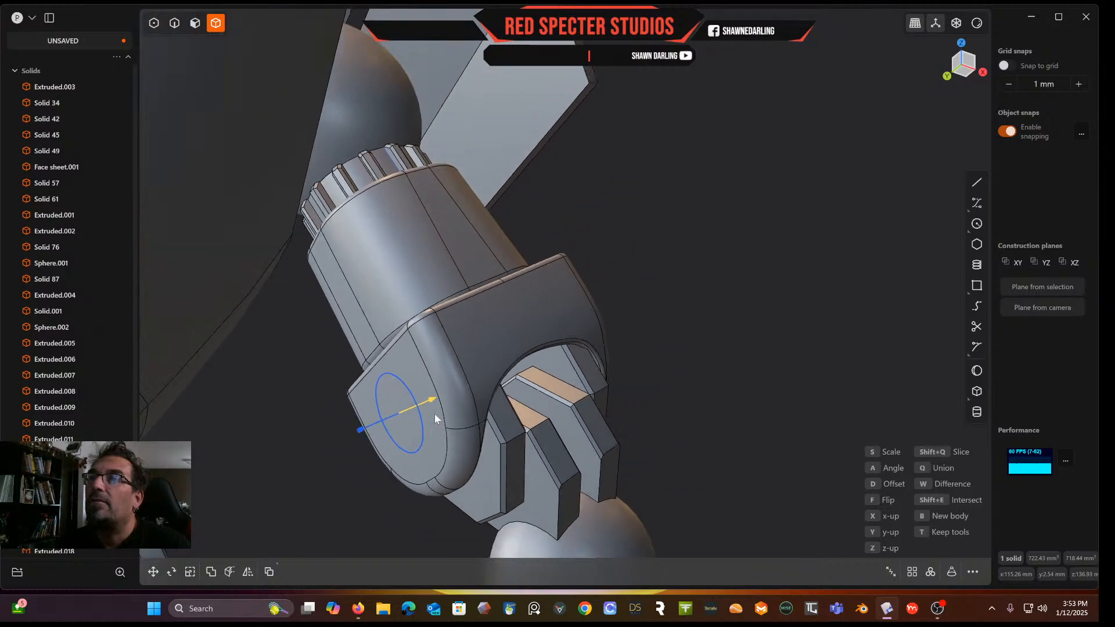
middle_click_drag(399, 427, 372, 455)
mouse_move(353, 442)
left_mouse_down()
mouse_move(385, 434)
mouse_move(365, 439)
left_mouse_up()
key("Escape")
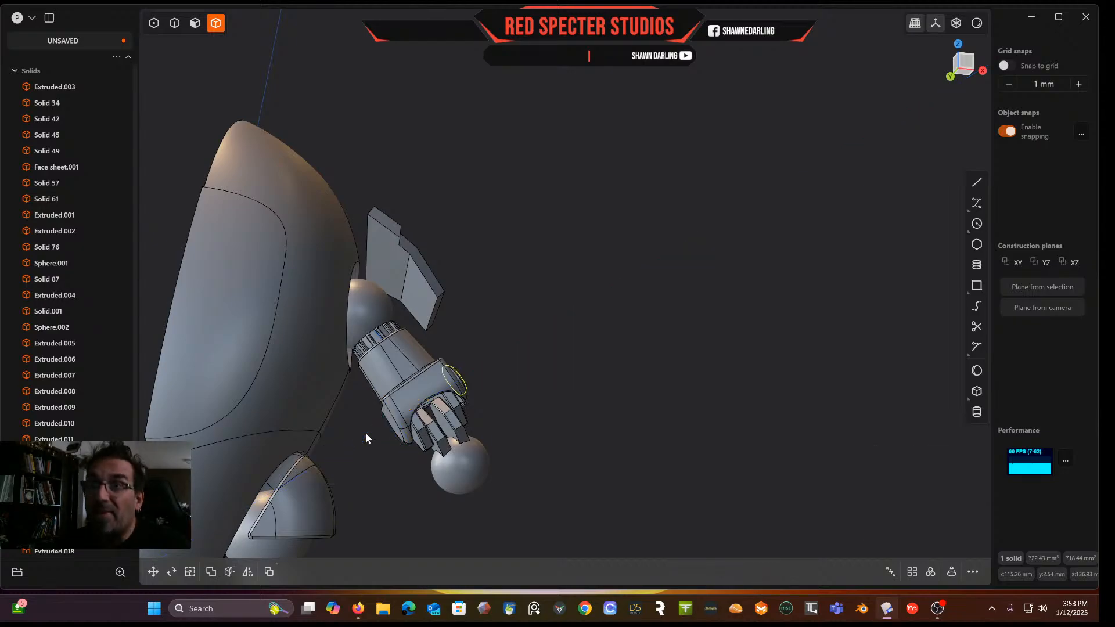
Duplicate the disc onto the center of the elbow housing's opposite side face
scroll(366, 433, "up", 4)
scroll(360, 438, "up", 5)
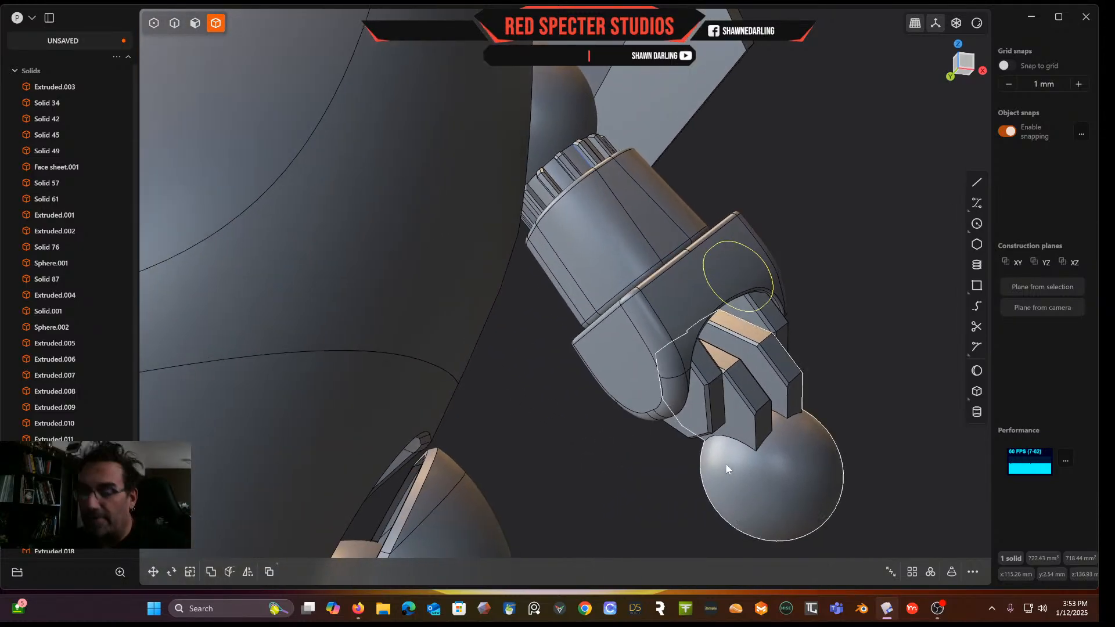
key("ctrl+d")
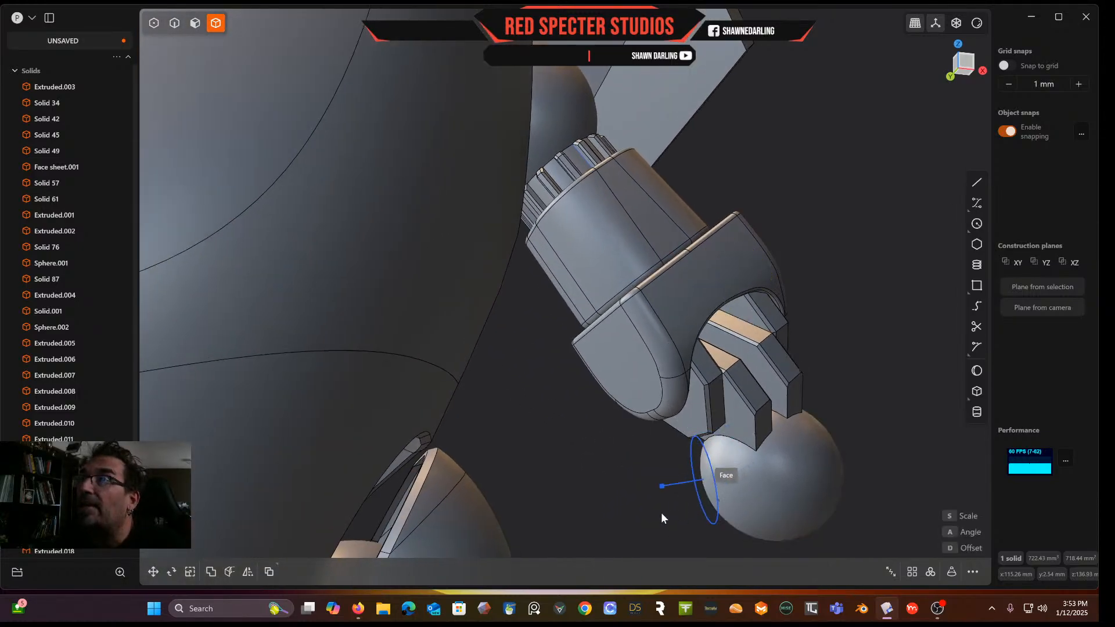
left_click(615, 365)
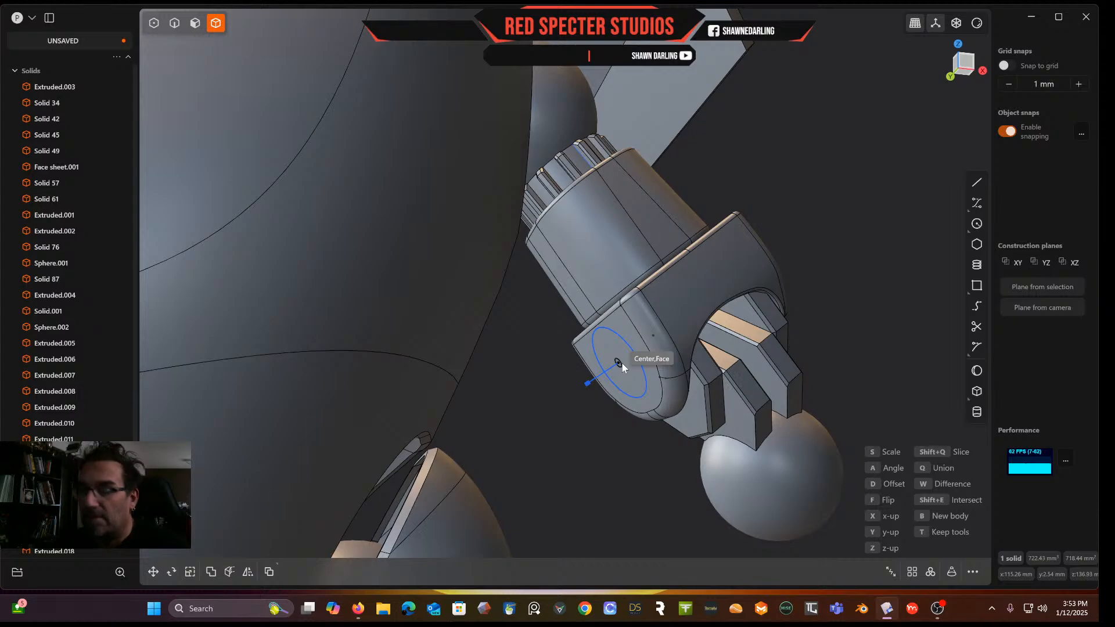
left_click(625, 367)
middle_click_drag(643, 370, 605, 346)
scroll(655, 337, "down", 6)
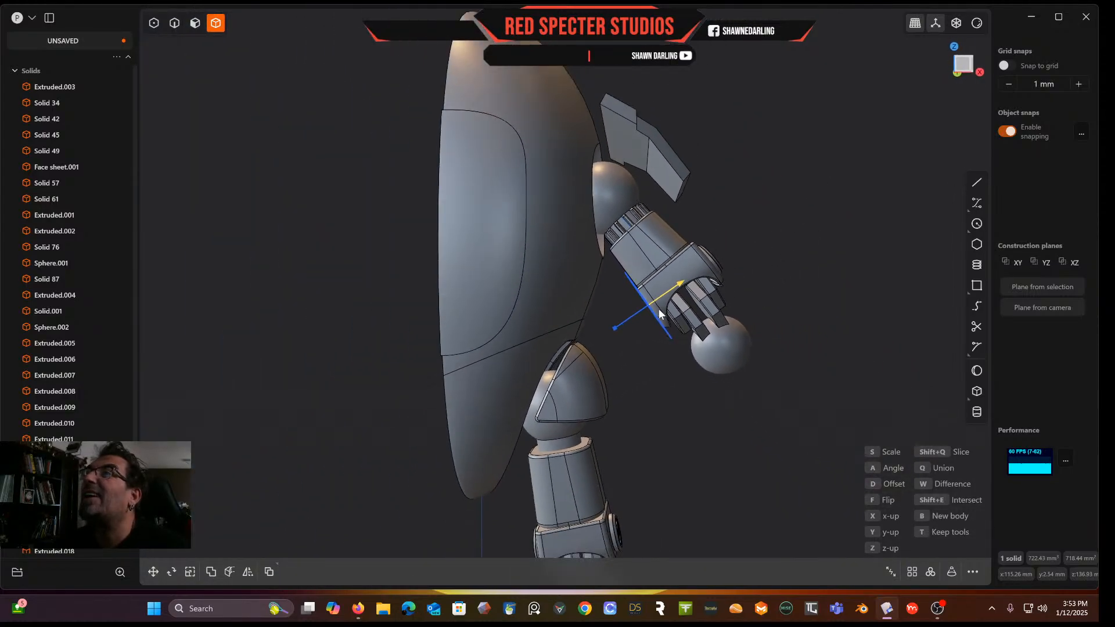
scroll(661, 317, "up", 5)
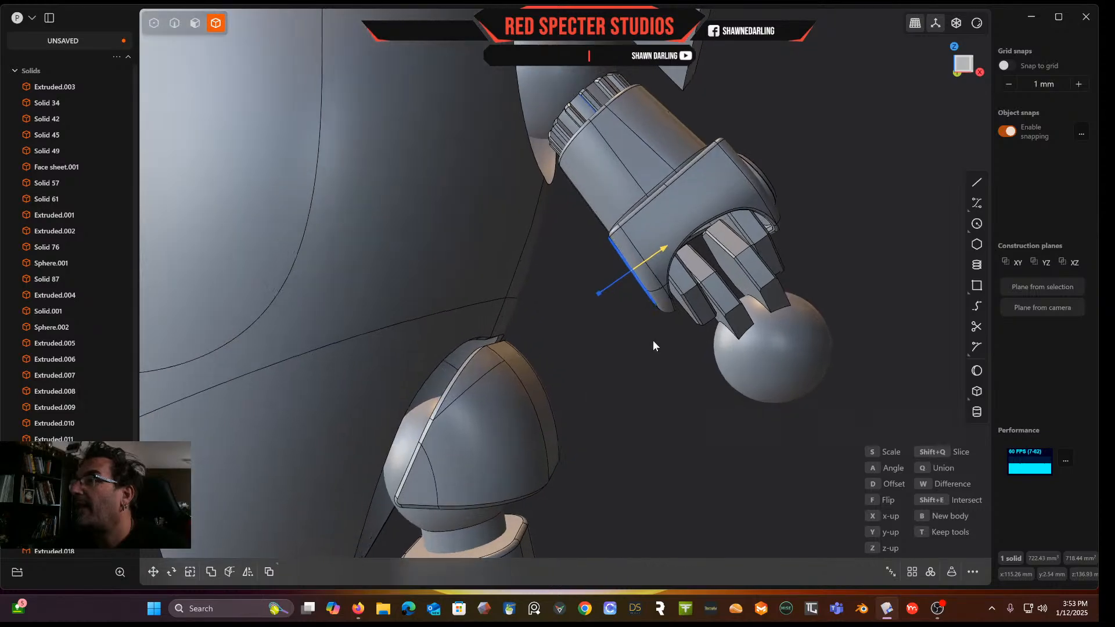
key("t")
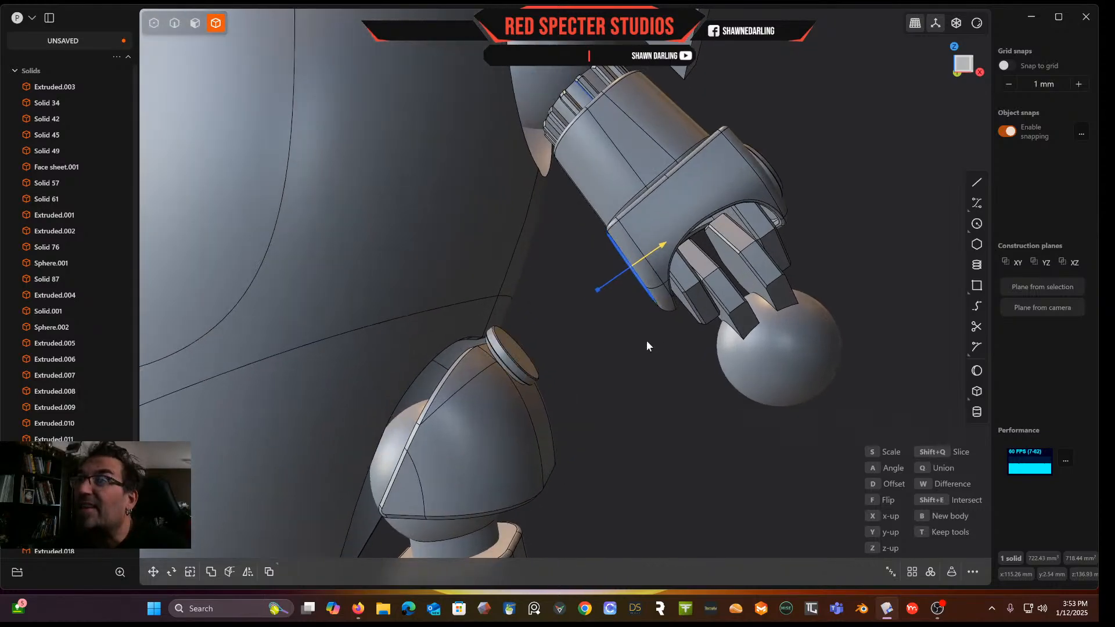
left_click_drag(658, 246, 795, 182)
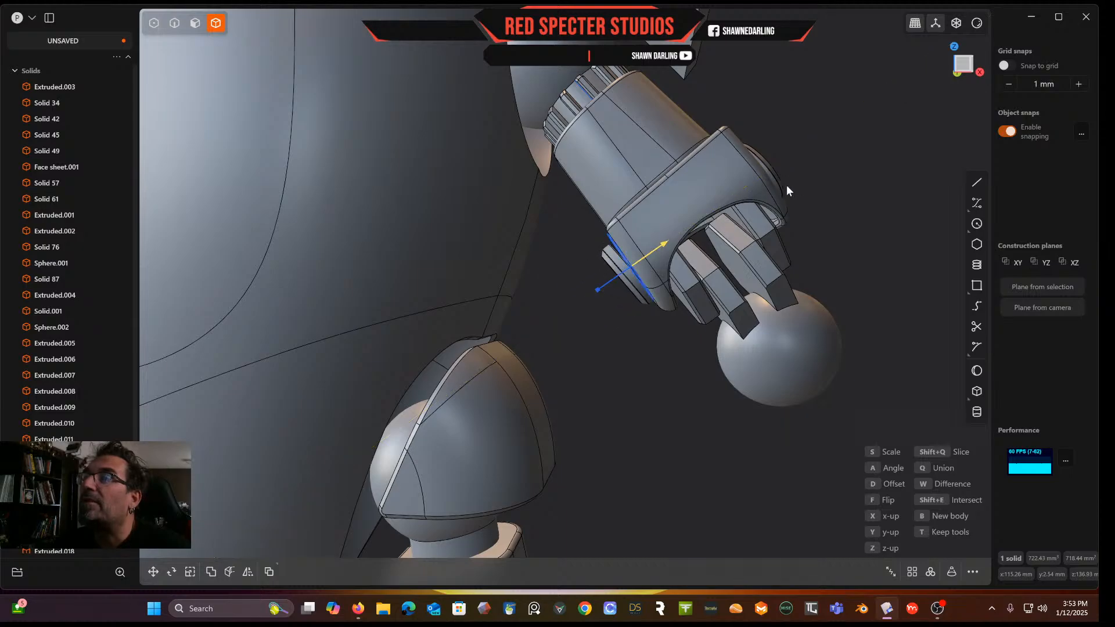
scroll(786, 192, "up", 4)
scroll(666, 244, "up", 5)
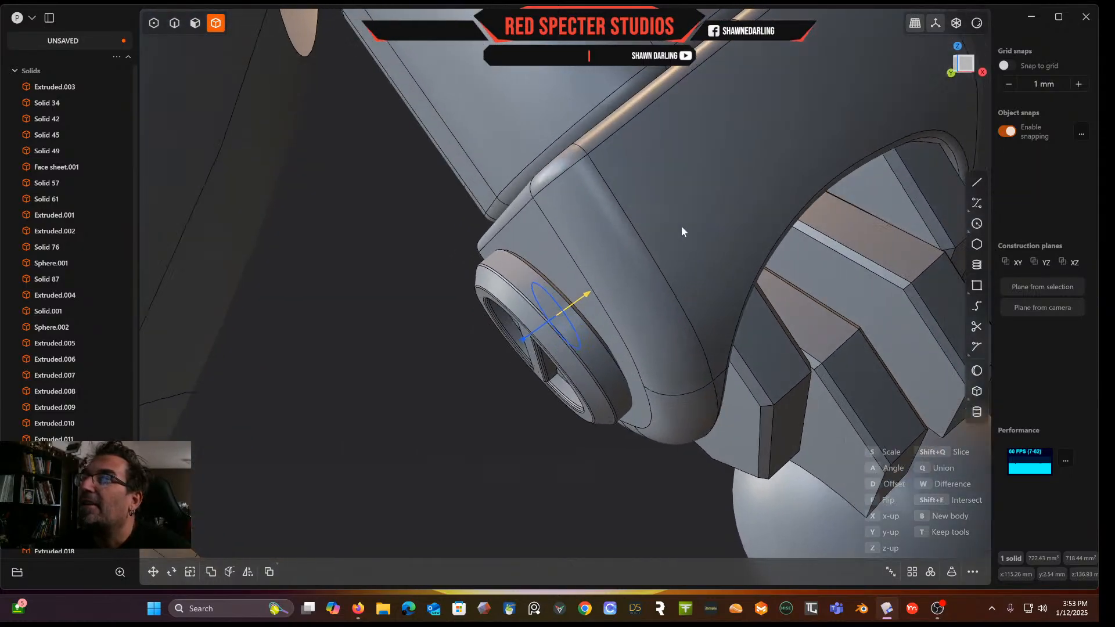
right_click(589, 298)
middle_click_drag(589, 299, 533, 312)
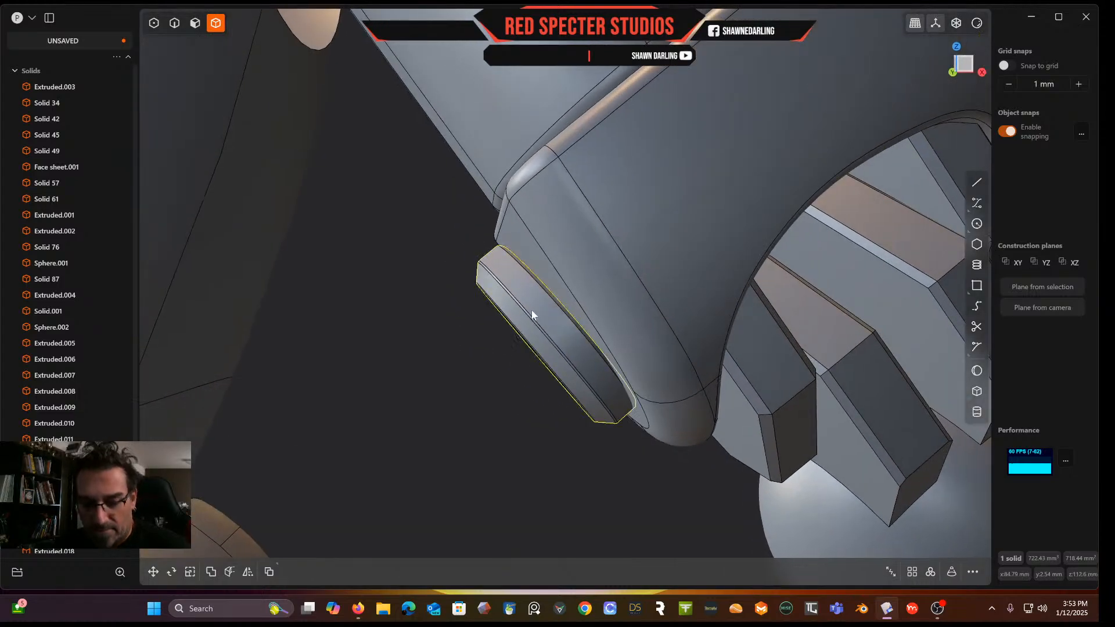
Rotate the new disc about 5.6° around the Y axis and nudge it about 0.3 mm in X and 0.2 mm in Z
key("r")
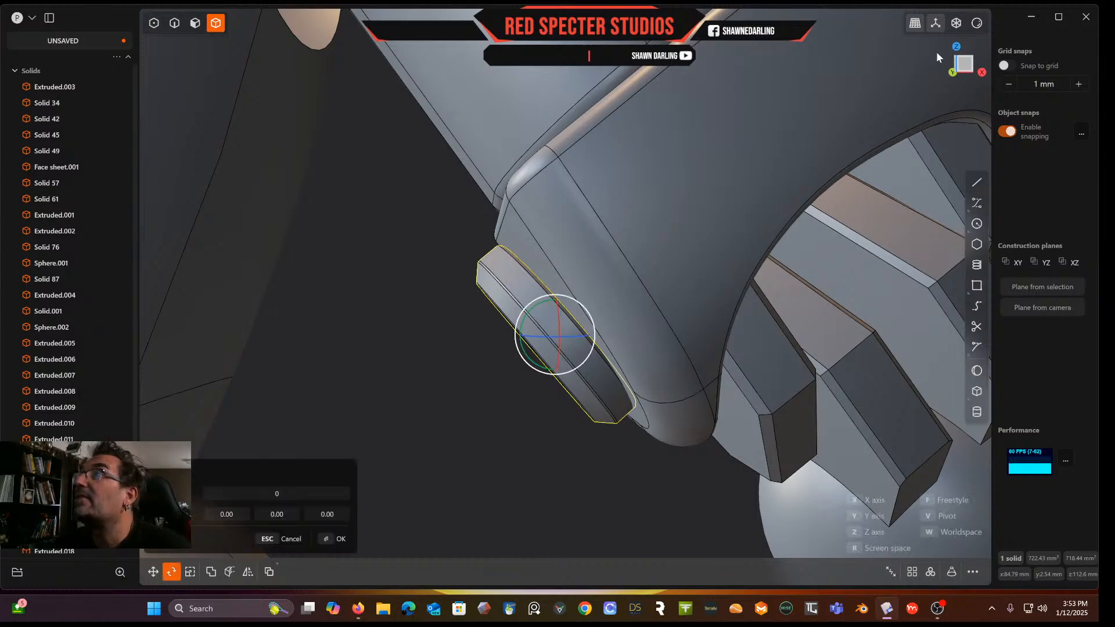
left_click(965, 67)
left_click_drag(591, 295, 594, 296)
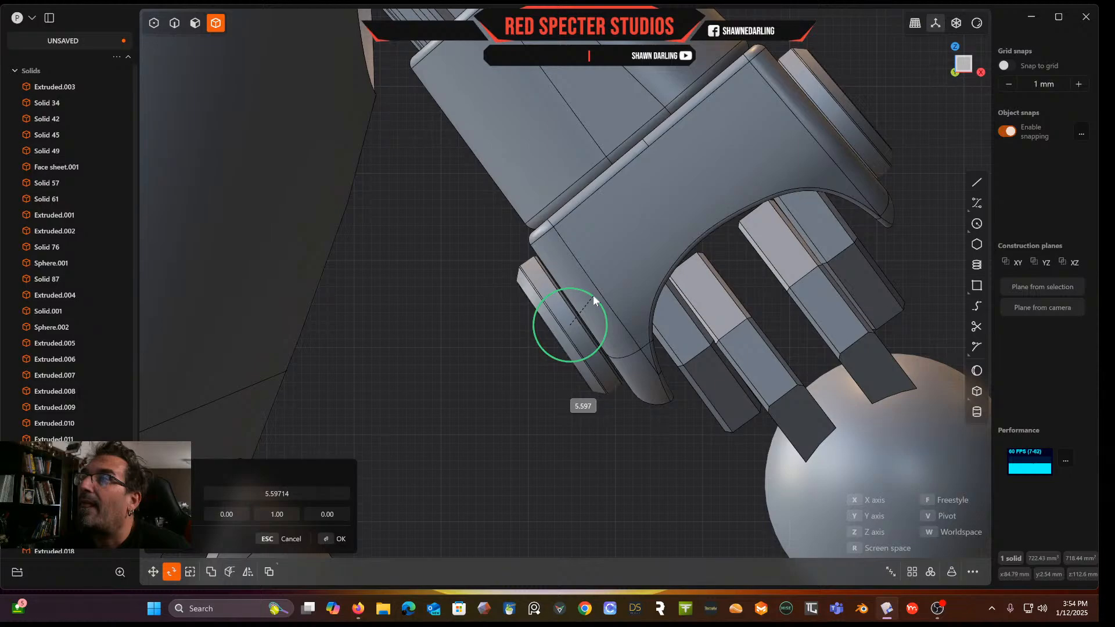
key("g")
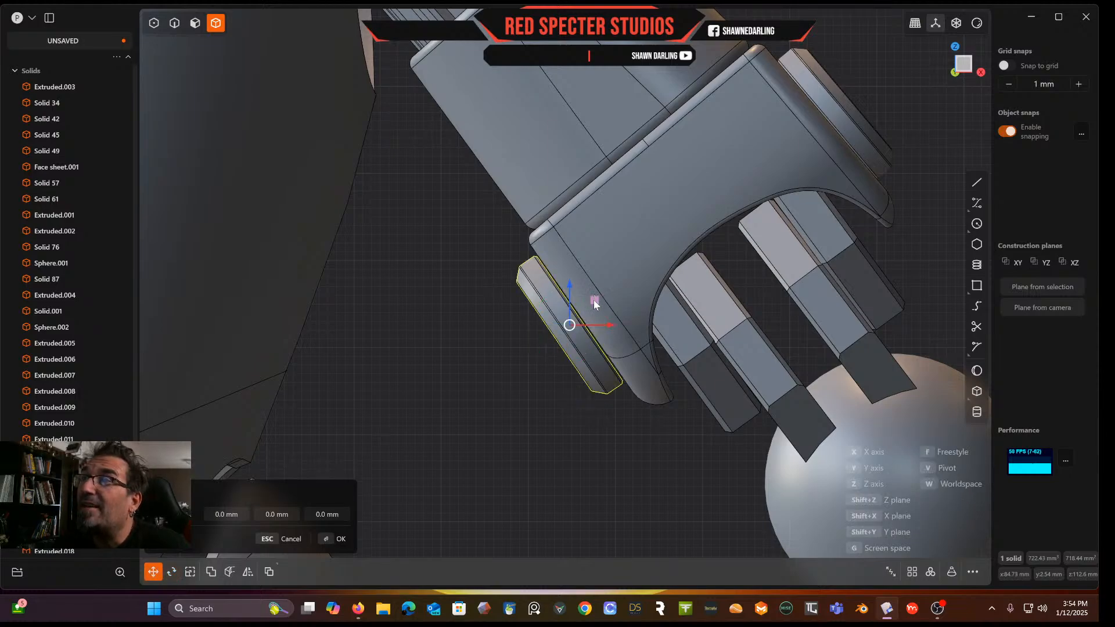
left_click_drag(594, 304, 597, 302)
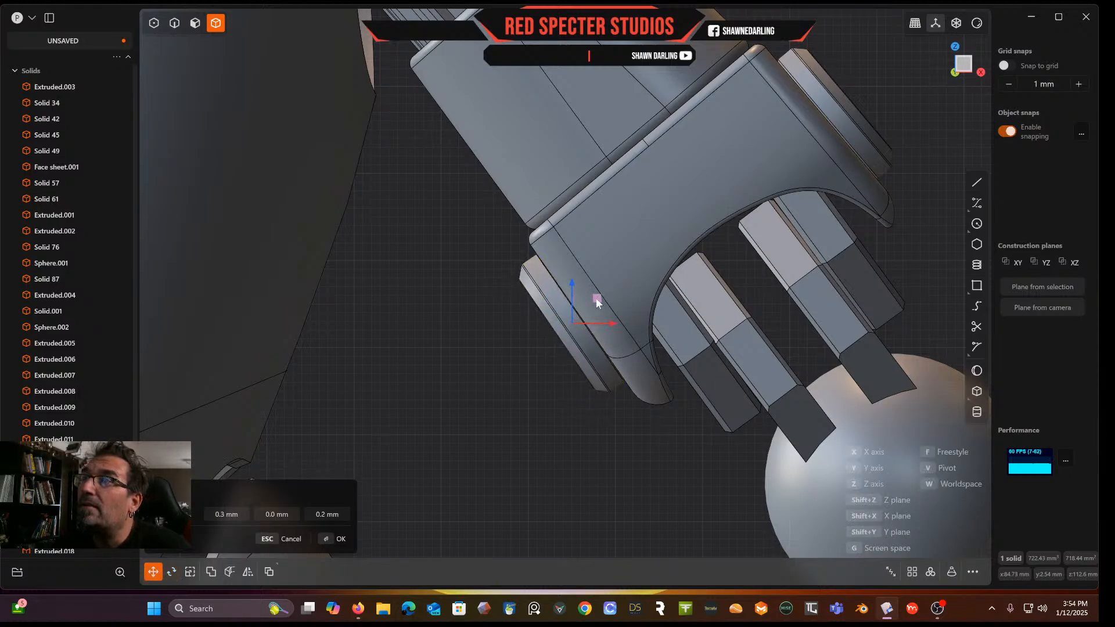
left_click(492, 335)
Try to union the elbow housing with its two side discs
middle_click_drag(502, 334, 626, 312)
scroll(643, 354, "down", 5)
middle_click_drag(642, 355, 460, 338)
scroll(794, 348, "up", 4)
scroll(794, 346, "down", 3)
scroll(593, 319, "down", 6)
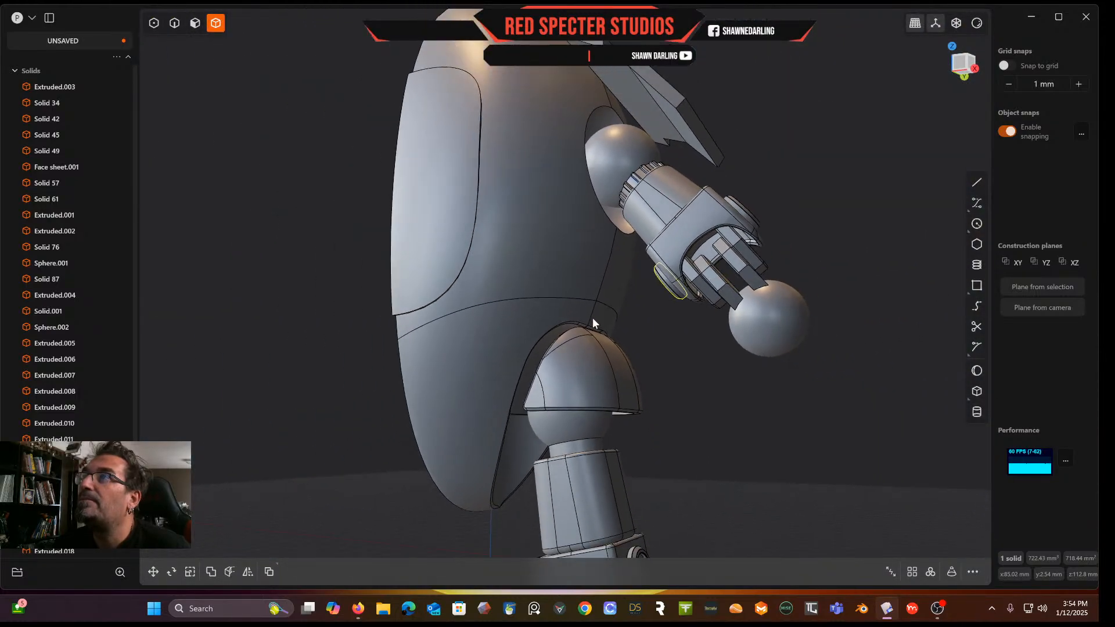
scroll(593, 319, "down", 4)
middle_click_drag(593, 319, 544, 363)
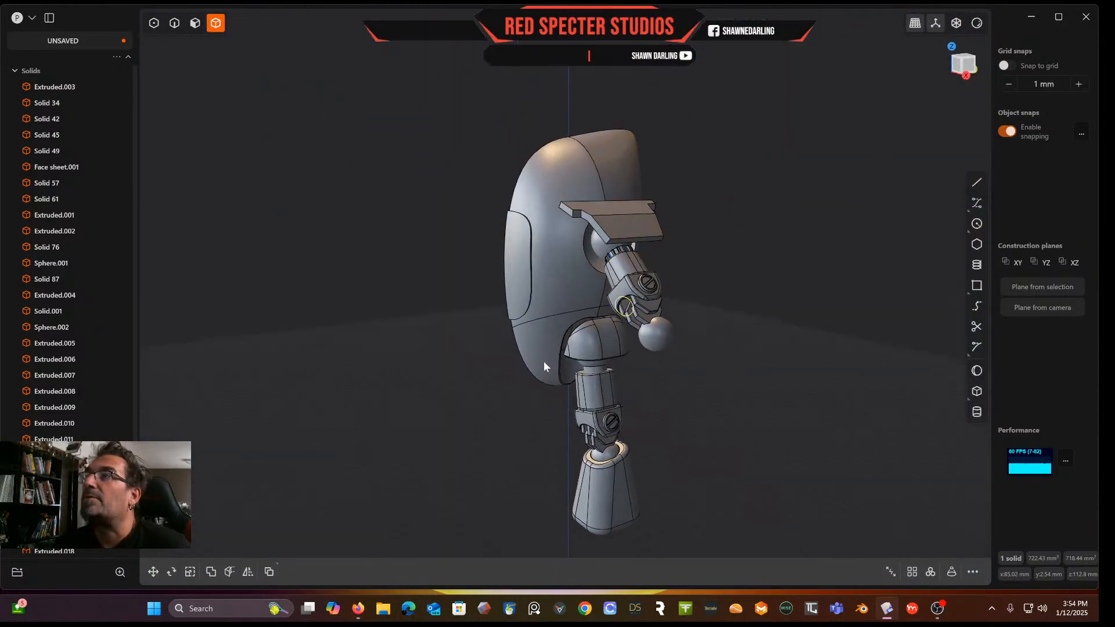
scroll(522, 353, "up", 5)
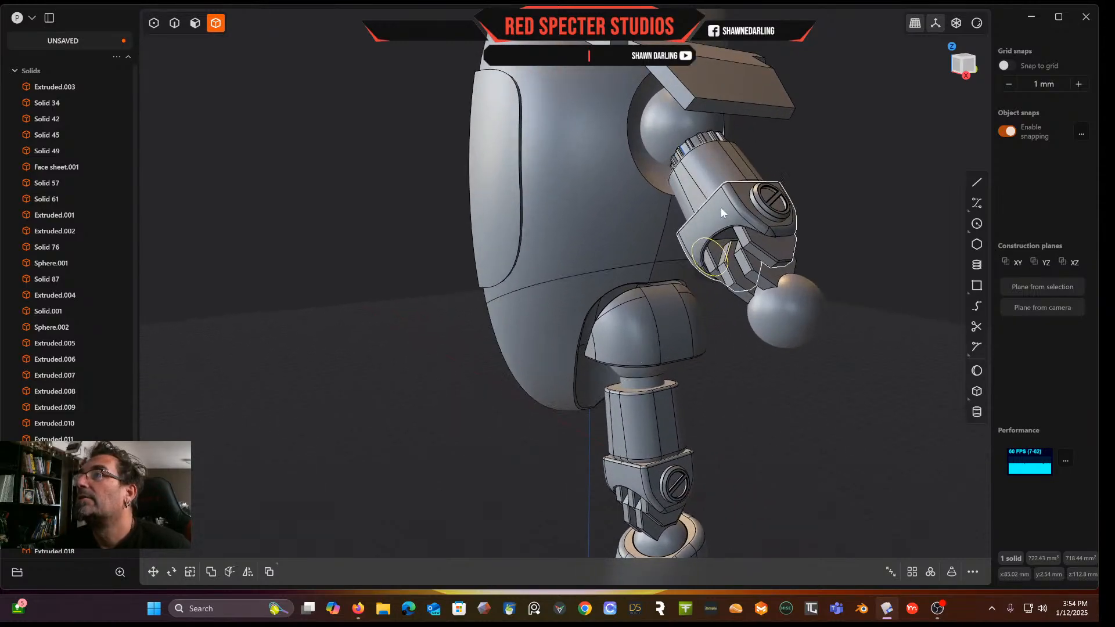
left_click(720, 207)
middle_click_drag(696, 217, 805, 211)
left_click(663, 254)
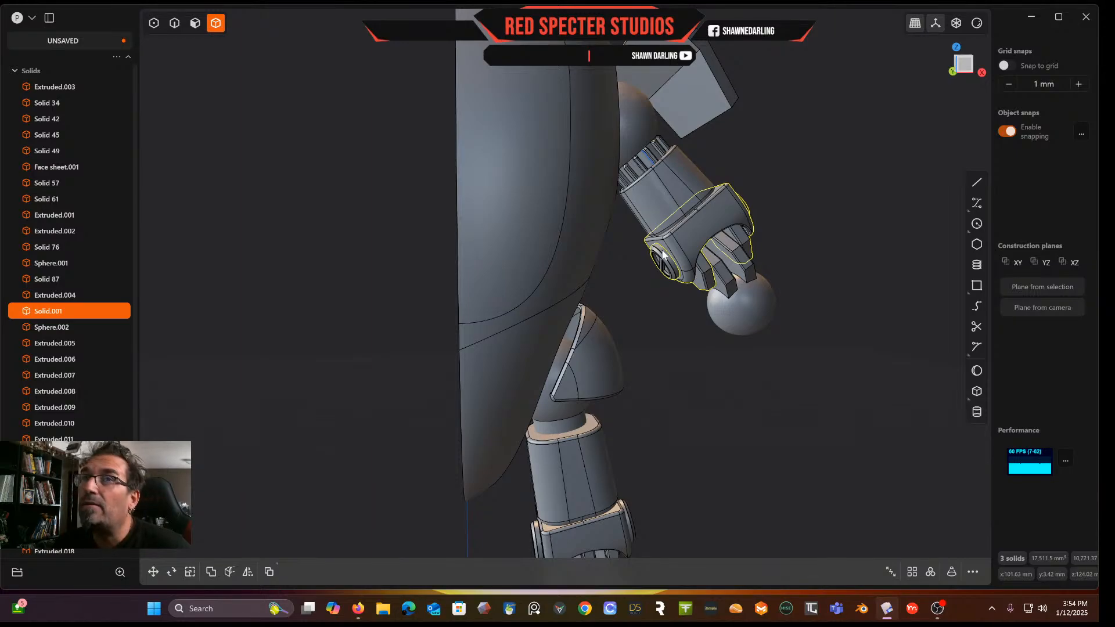
key("q")
key("q")
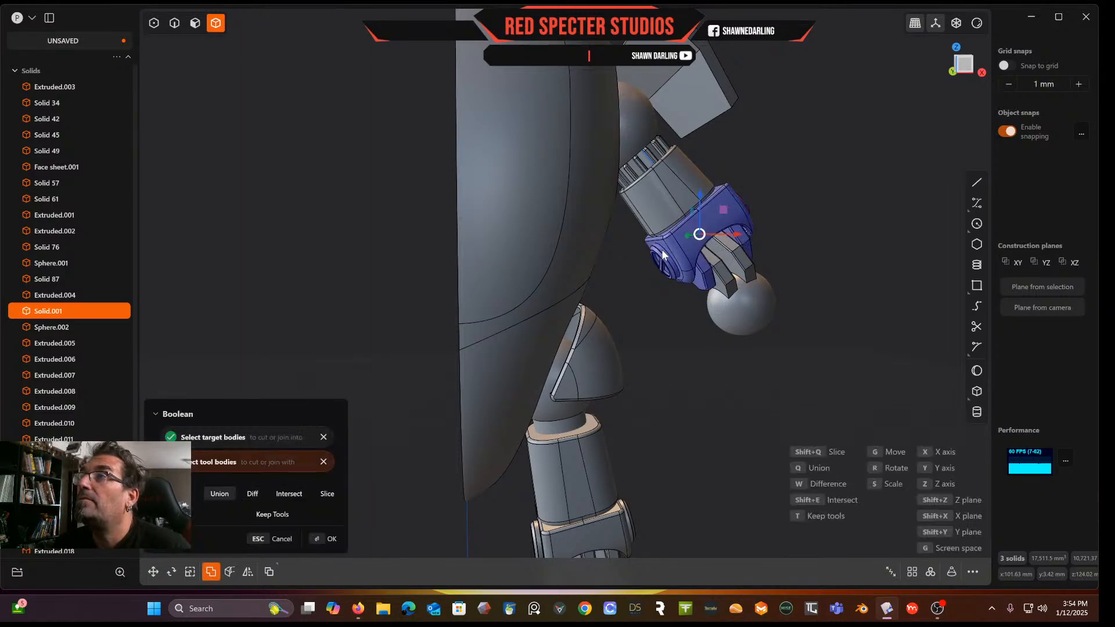
right_click(662, 254)
Union the knee housing on the leg with its two side discs, then undo the union
middle_click_drag(614, 351, 559, 165)
left_click(627, 388)
left_click(637, 385, "shift")
middle_click_drag(636, 386, 535, 397)
left_click(536, 397, "shift")
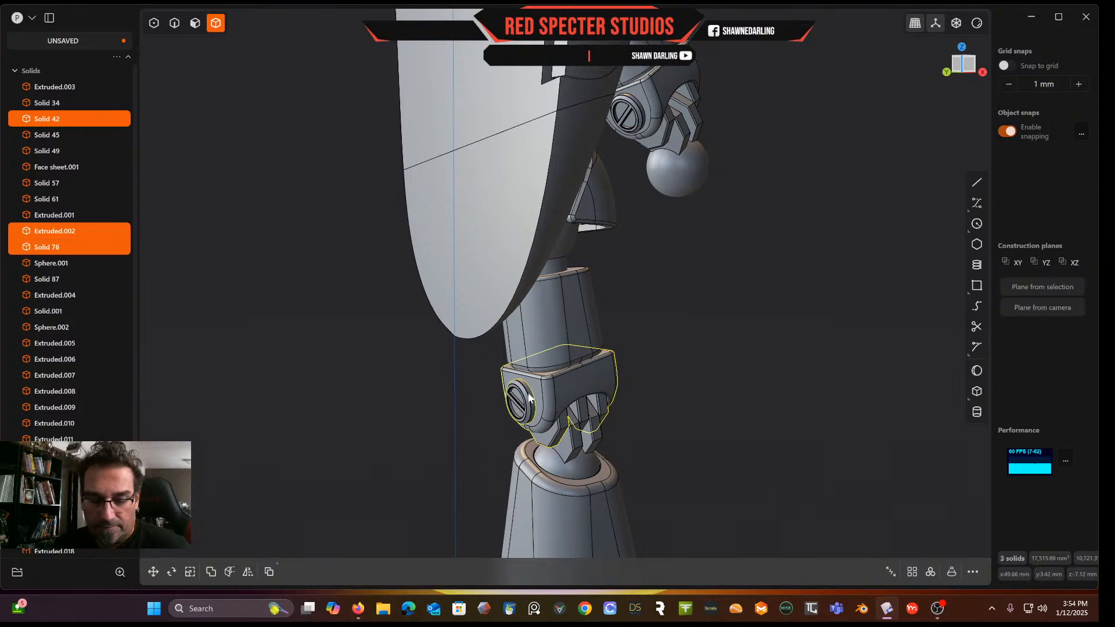
key("q")
key("Return")
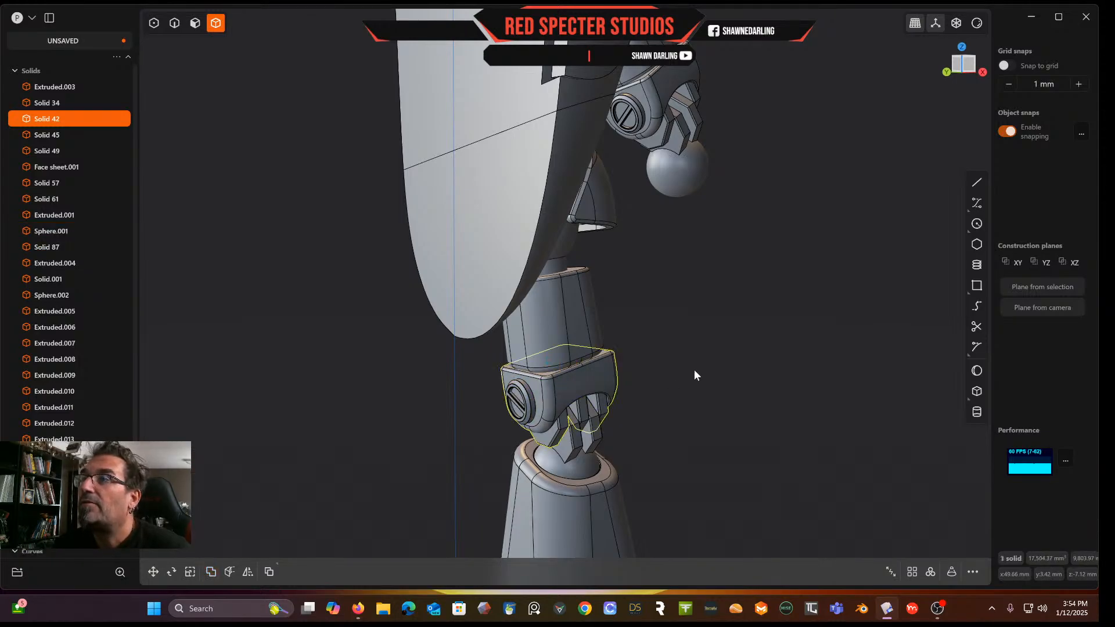
middle_click_drag(695, 370, 609, 411)
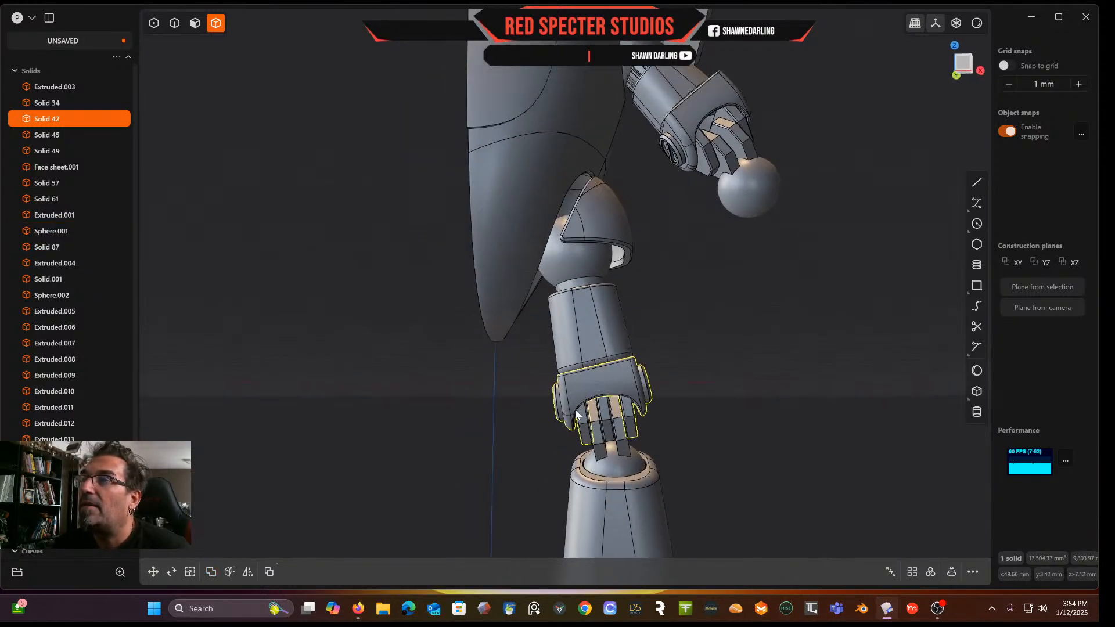
scroll(678, 328, "up", 5)
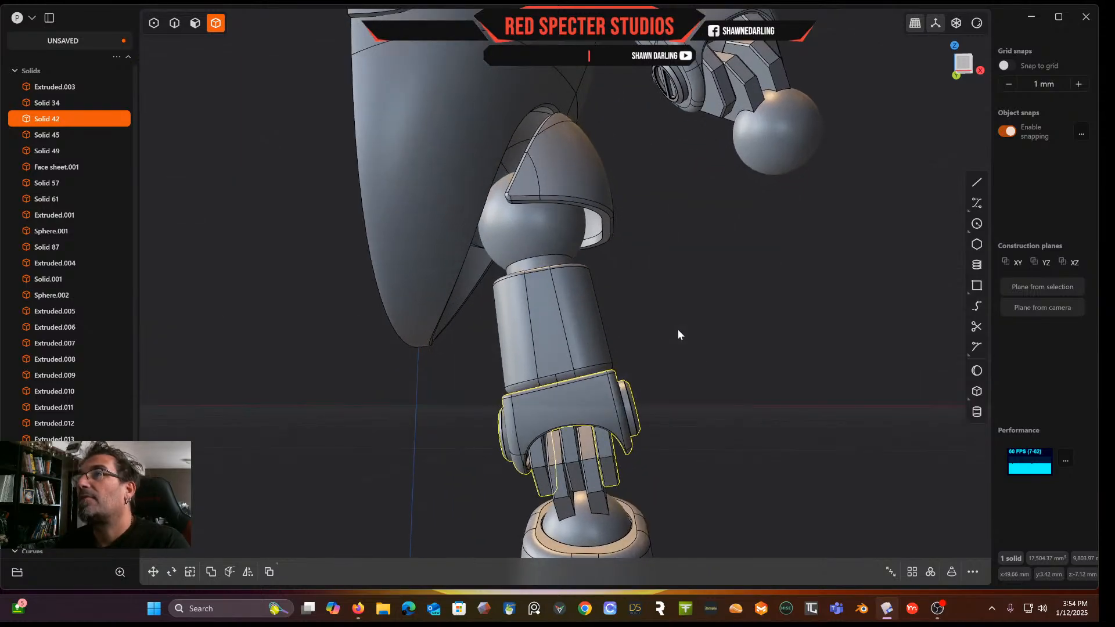
middle_click_drag(678, 329, 644, 416, "shift")
left_click(636, 413)
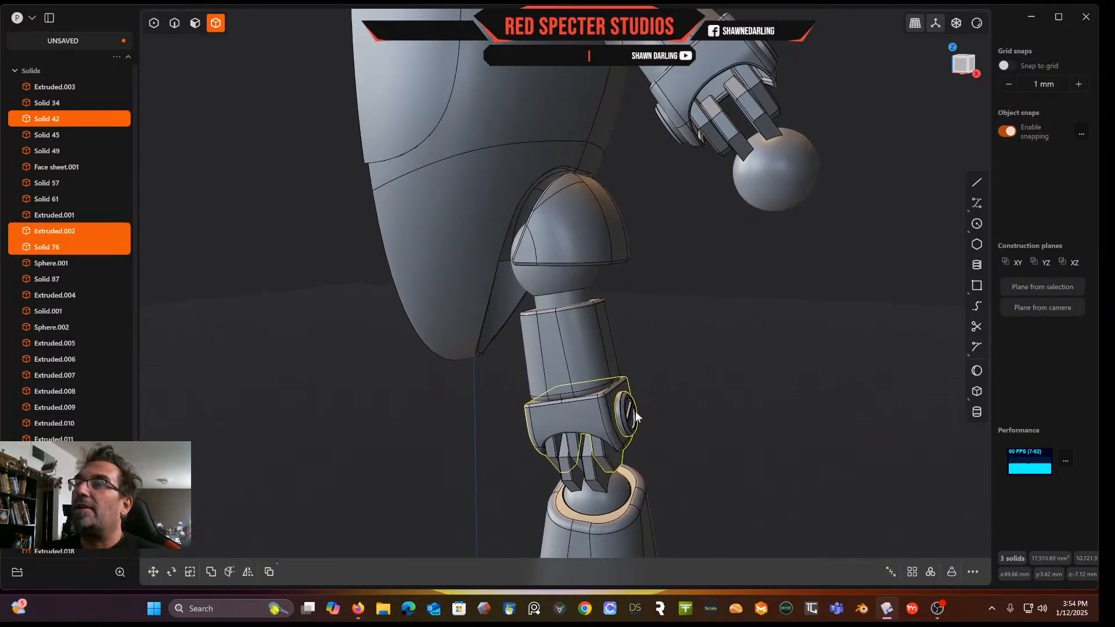
key("Escape")
Select the knee housing and both side discs and union them into one solid
left_click(629, 414)
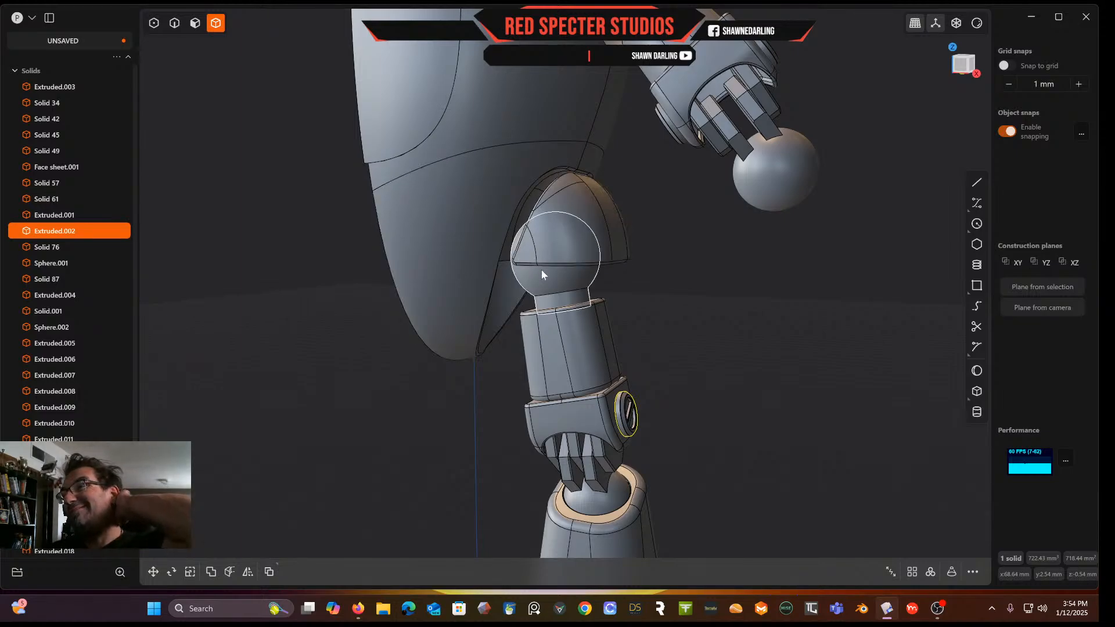
left_click(592, 413)
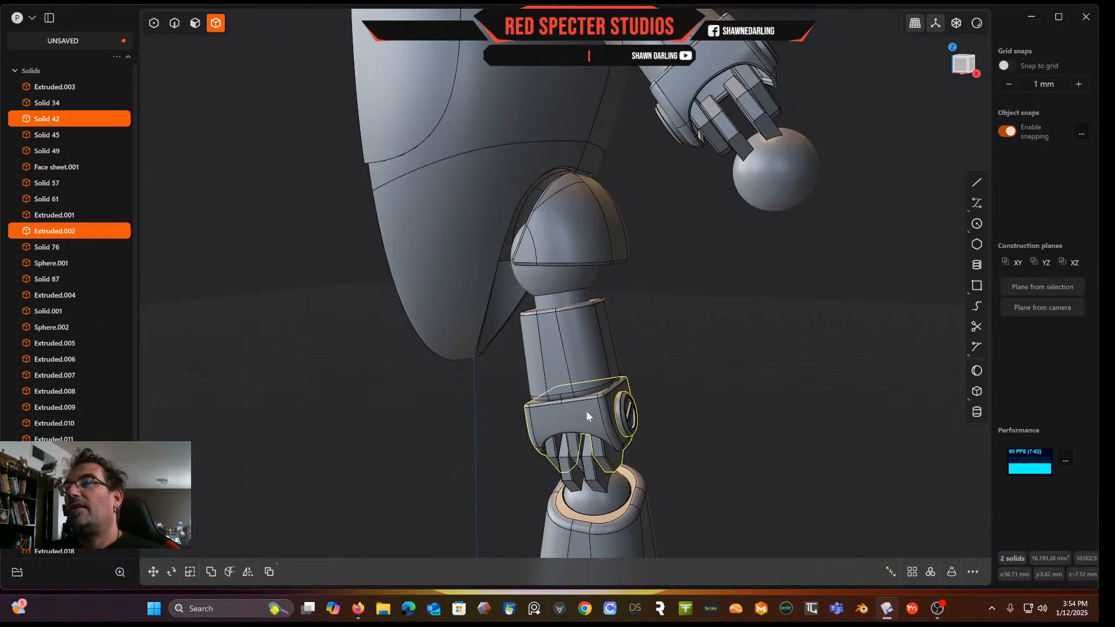
middle_click_drag(591, 413, 621, 389)
left_click(513, 437)
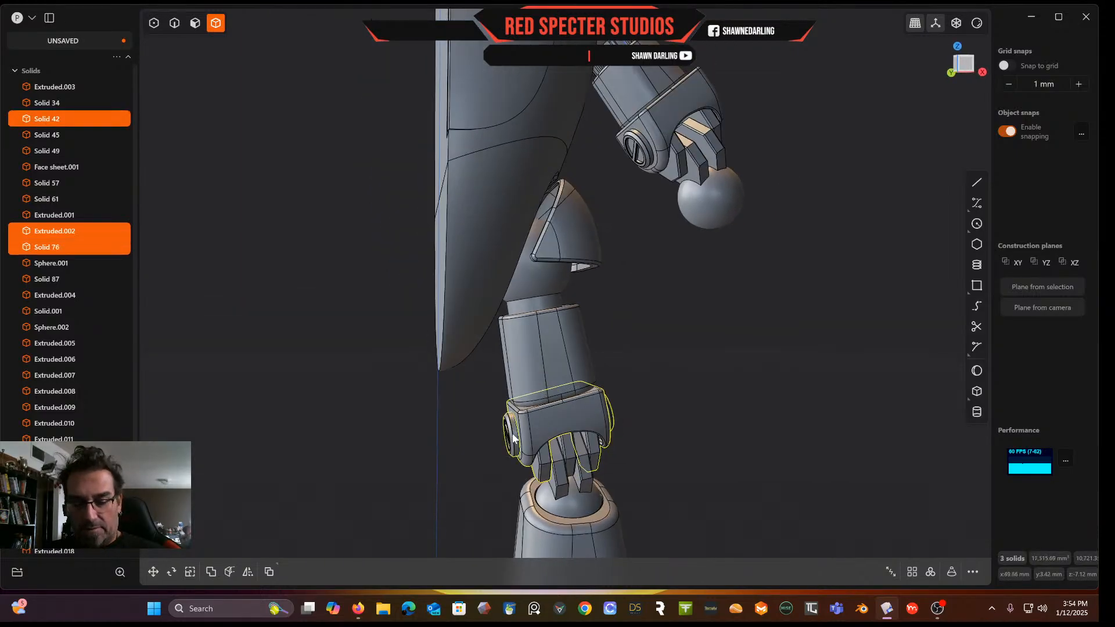
key("q")
right_click(727, 343)
Switch the viewport to reflective material shading and inspect the knee joint
scroll(727, 343, "down", 4)
scroll(727, 344, "down", 4)
middle_click_drag(729, 350, 663, 326)
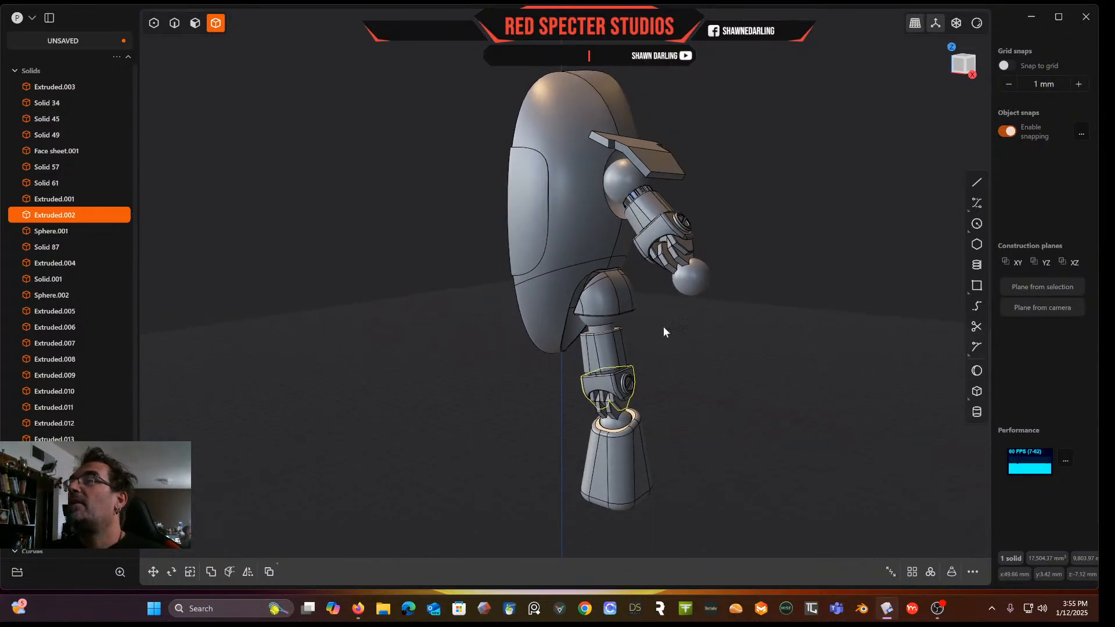
left_click(976, 24)
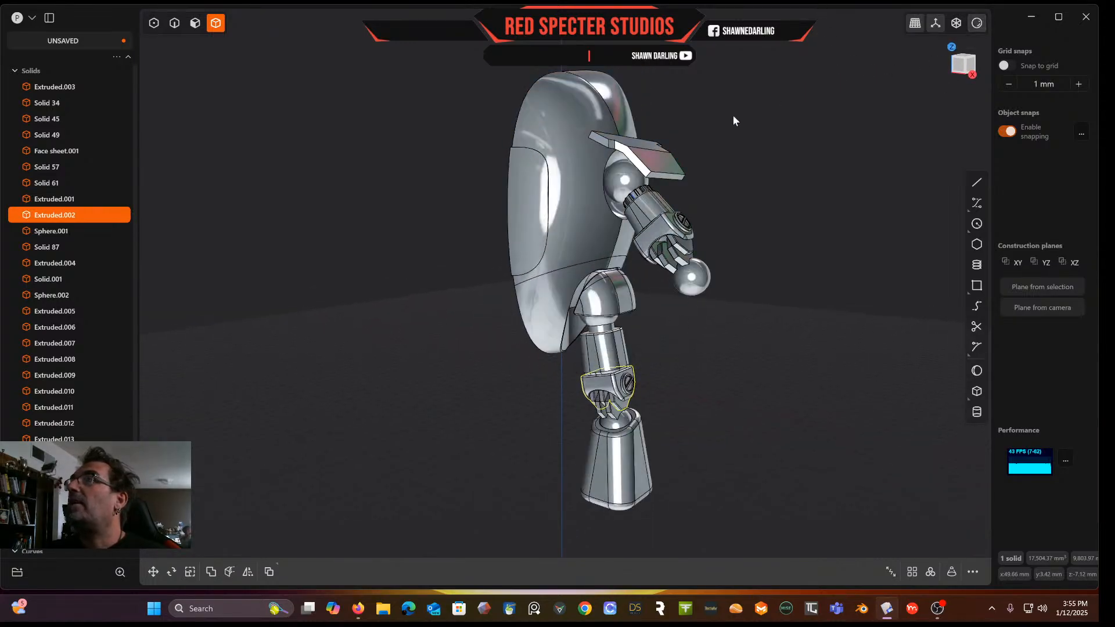
middle_click_drag(741, 116, 595, 197)
scroll(543, 133, "up", 5)
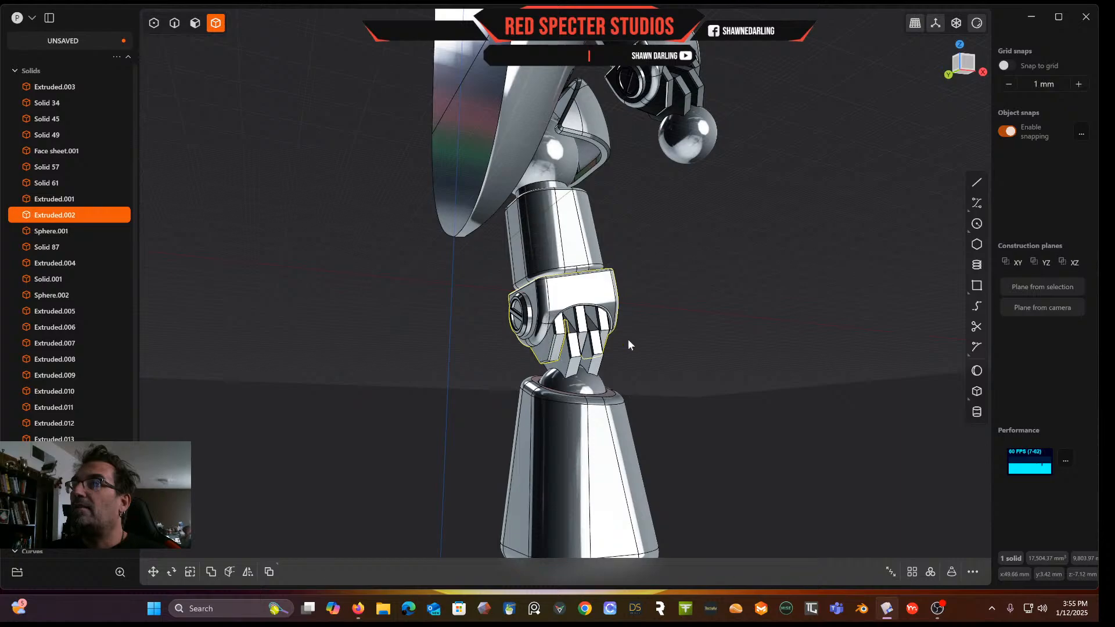
Fillet the front and back edges of the knee housing's teeth with a 0.86 mm radius
left_click(713, 308)
left_click(978, 24)
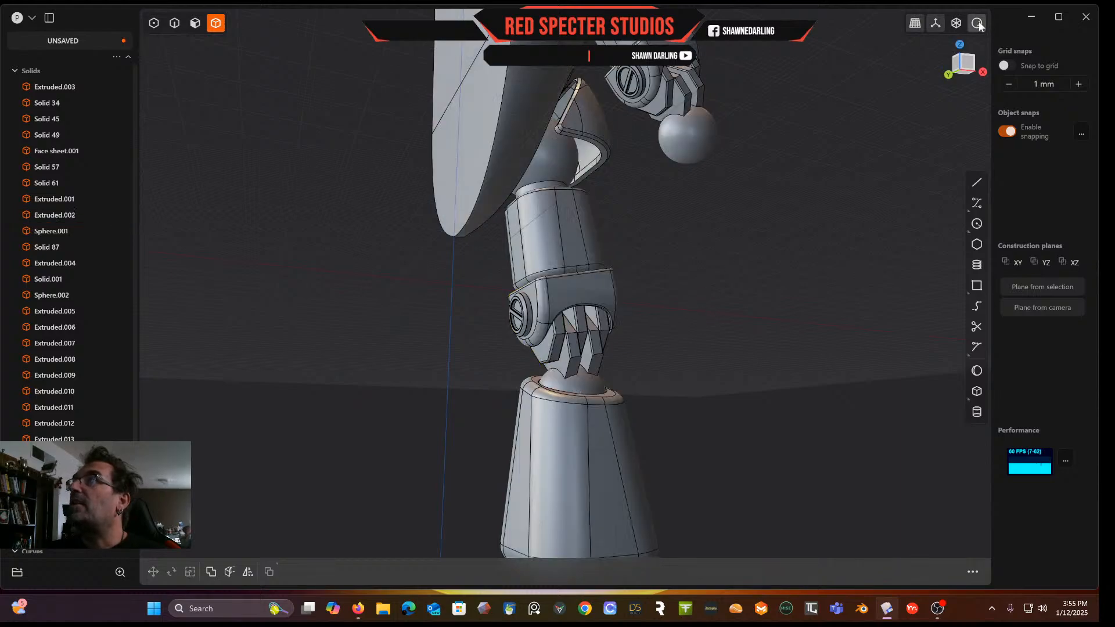
scroll(577, 349, "up", 5)
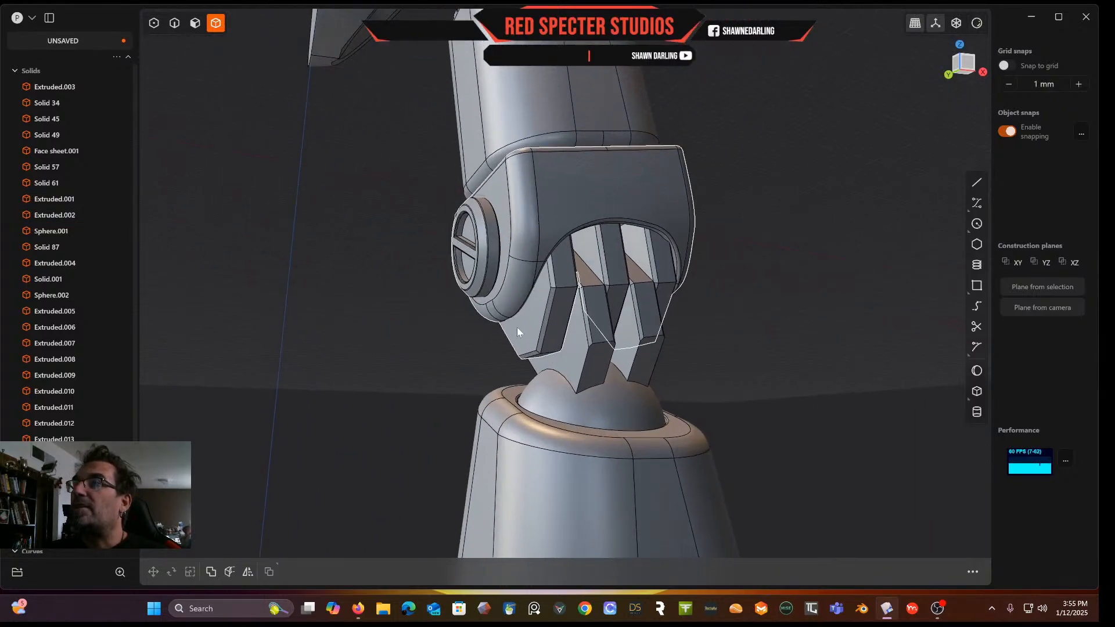
scroll(590, 366, "up", 2)
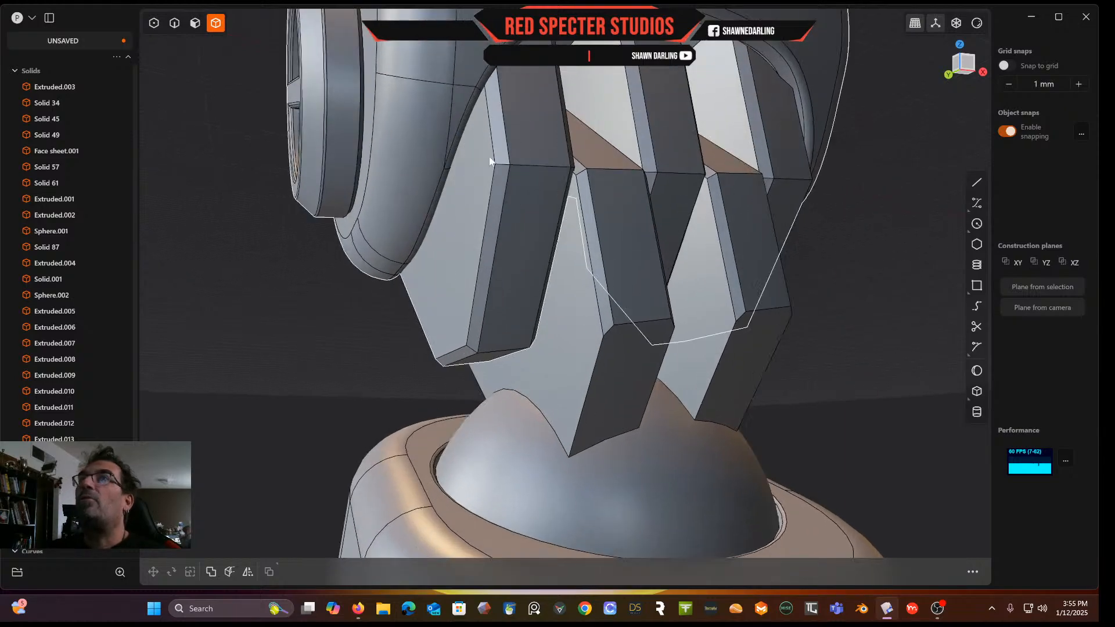
left_click(175, 24)
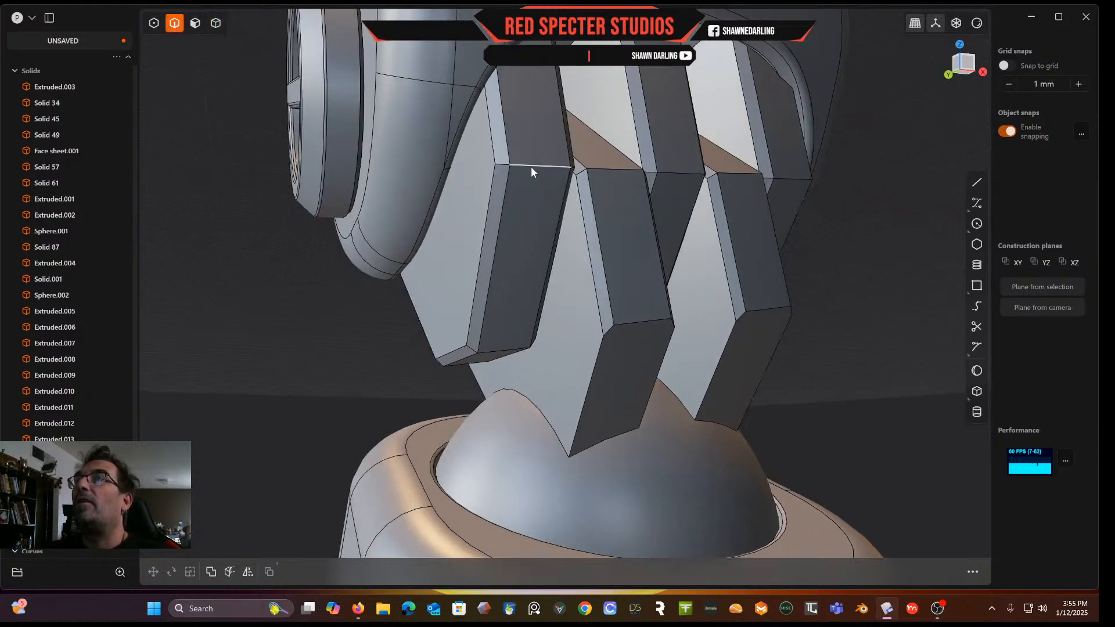
left_click(531, 166)
key("f")
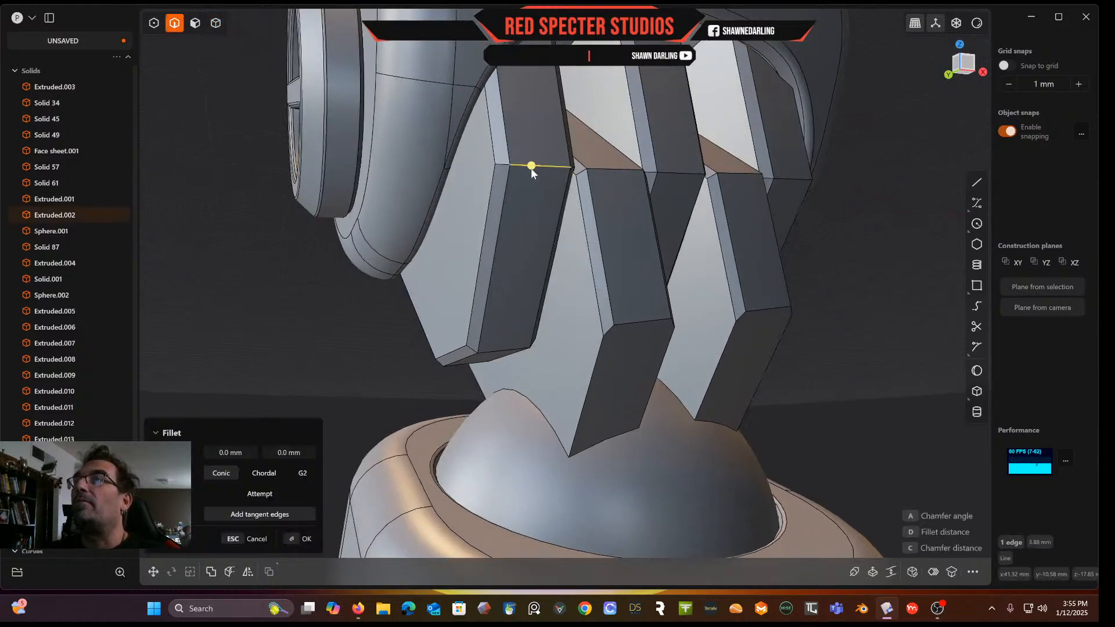
left_click(503, 353)
left_click(611, 171)
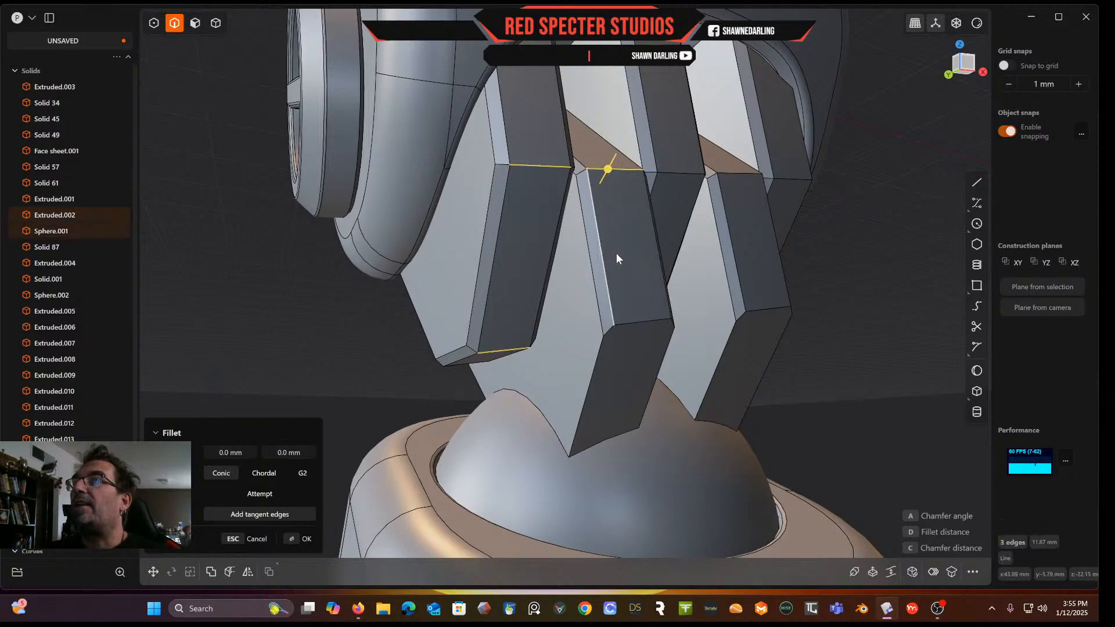
left_click(633, 324)
left_click(771, 309)
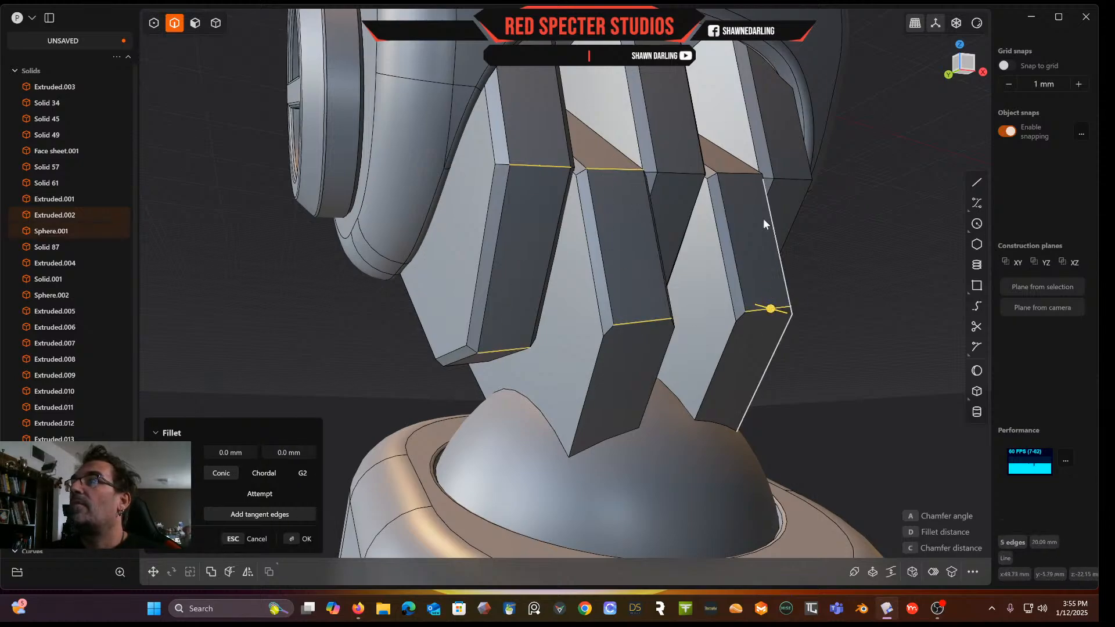
left_click(748, 176)
left_click(681, 174)
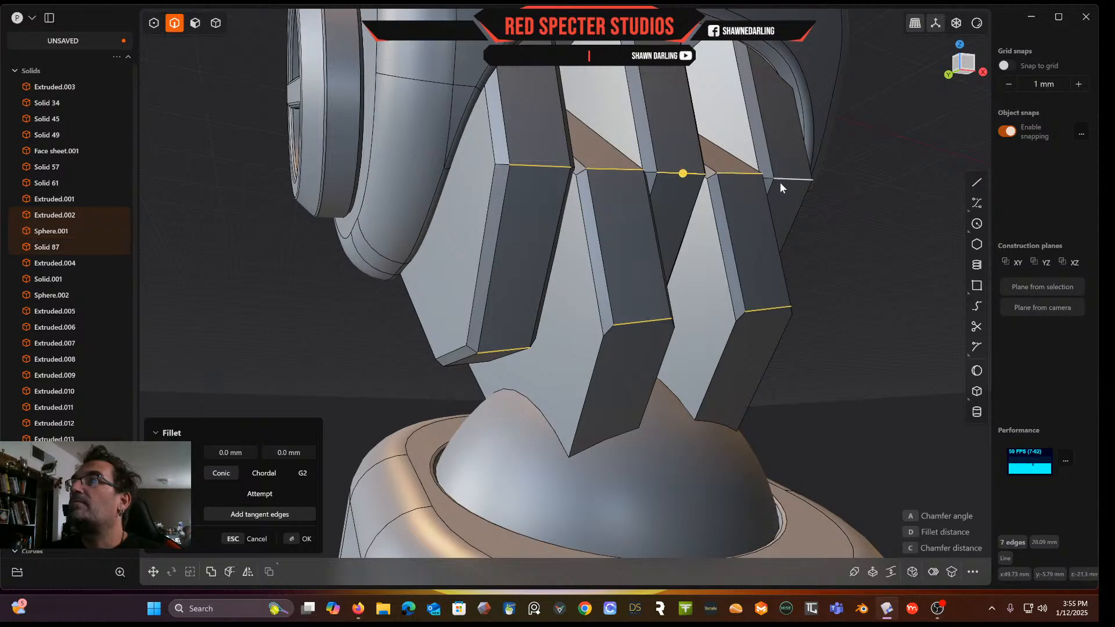
left_click(784, 180)
middle_click_drag(491, 236, 688, 294)
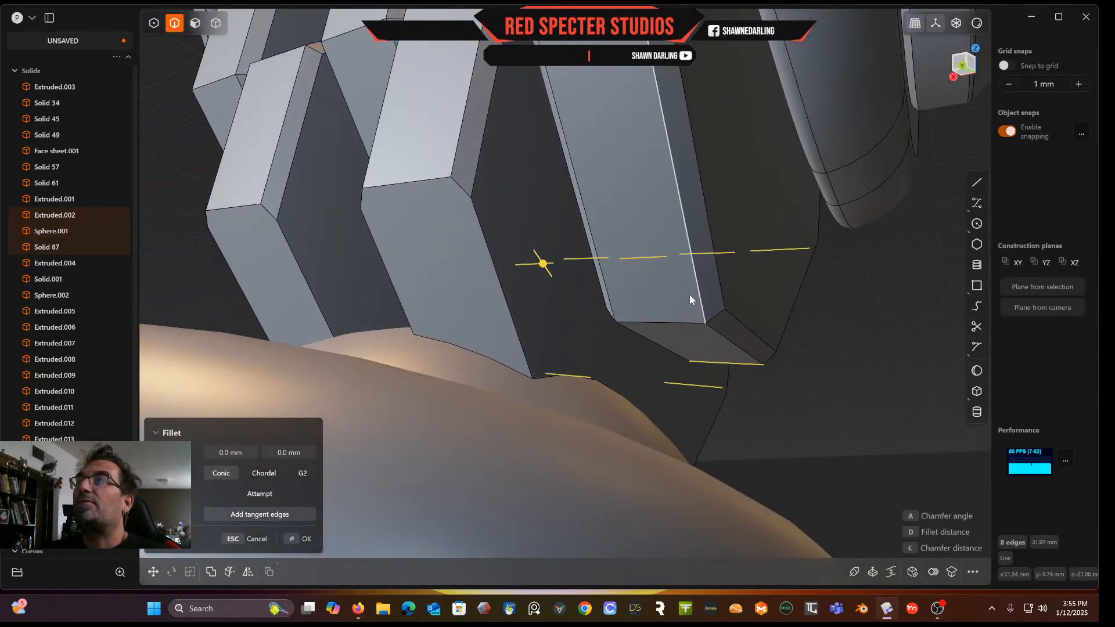
left_click(420, 181)
left_click(239, 208)
middle_click_drag(270, 106, 429, 268)
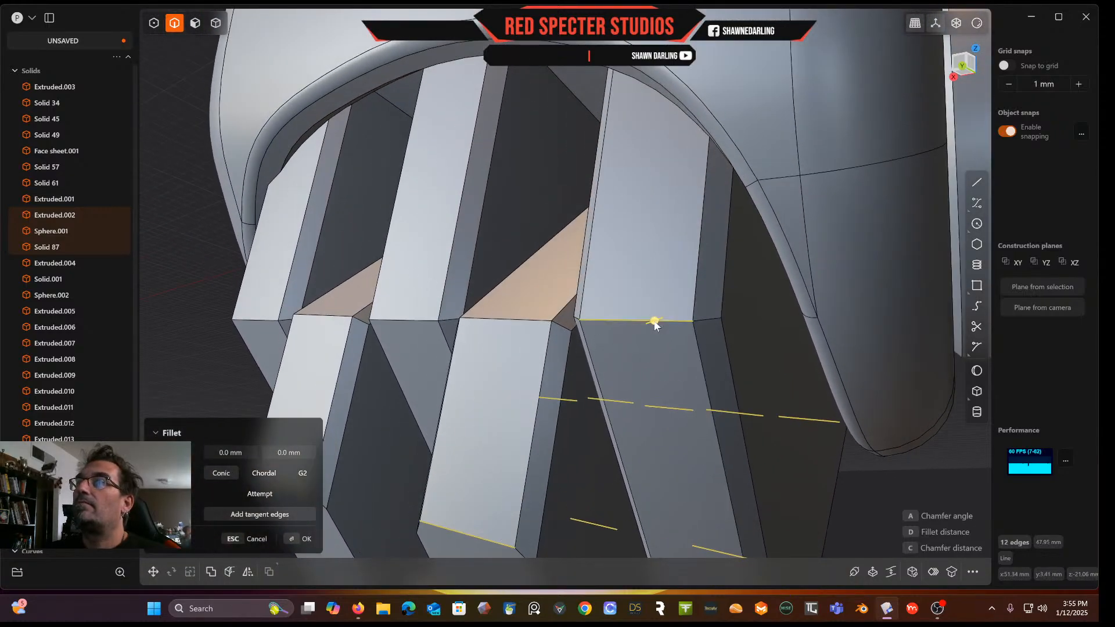
left_click(500, 319)
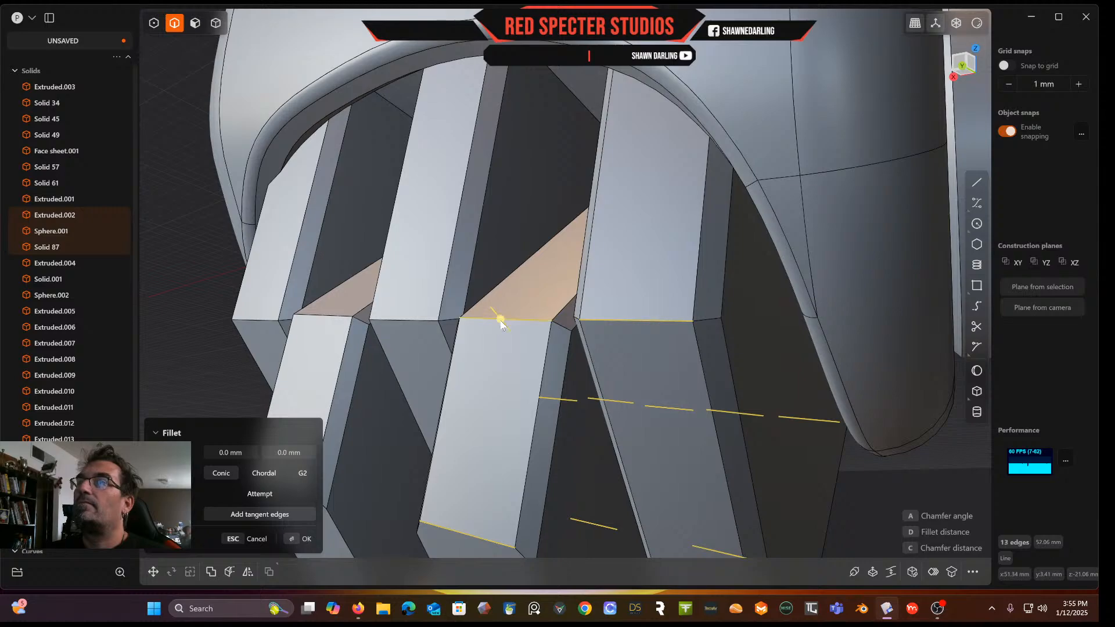
left_click(317, 317)
left_click(263, 322)
left_click_drag(263, 322, 248, 314)
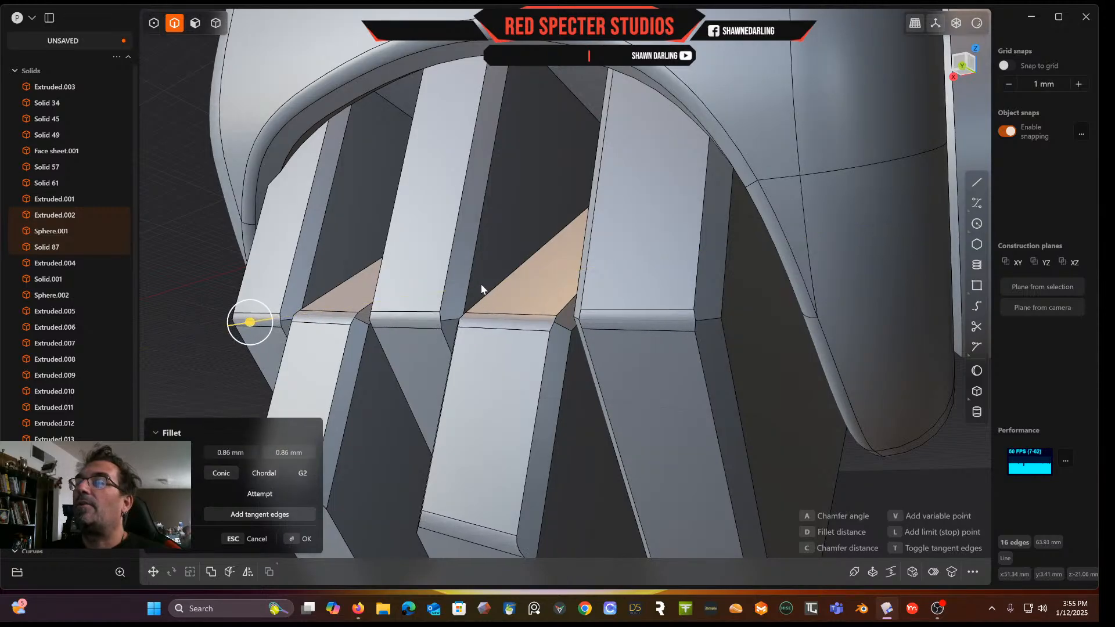
scroll(482, 288, "down", 3)
middle_click_drag(482, 288, 278, 304)
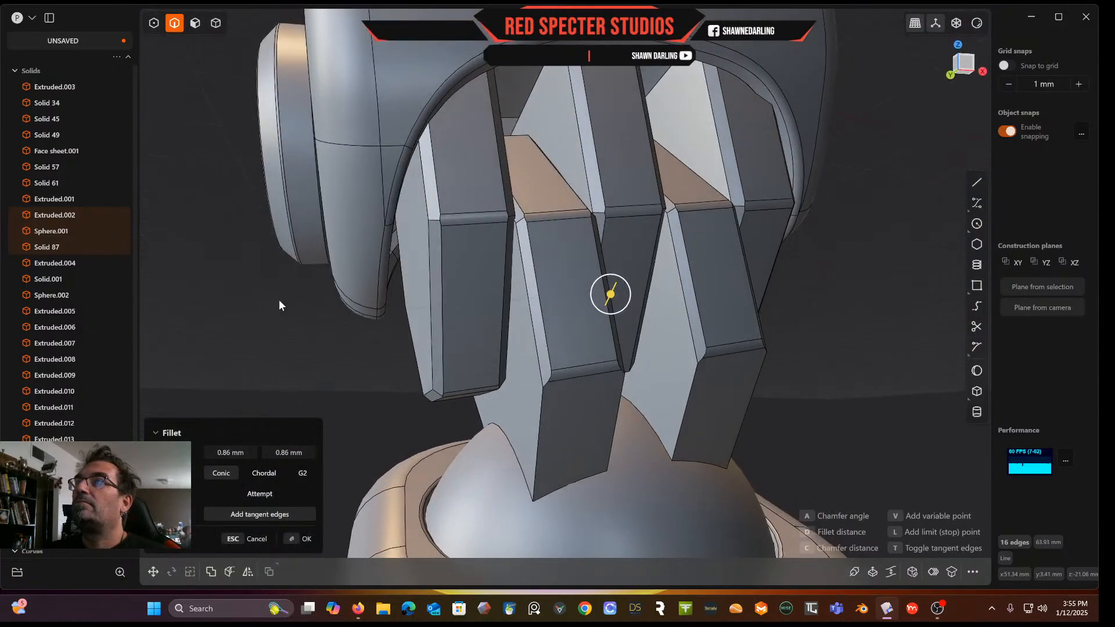
key("Return")
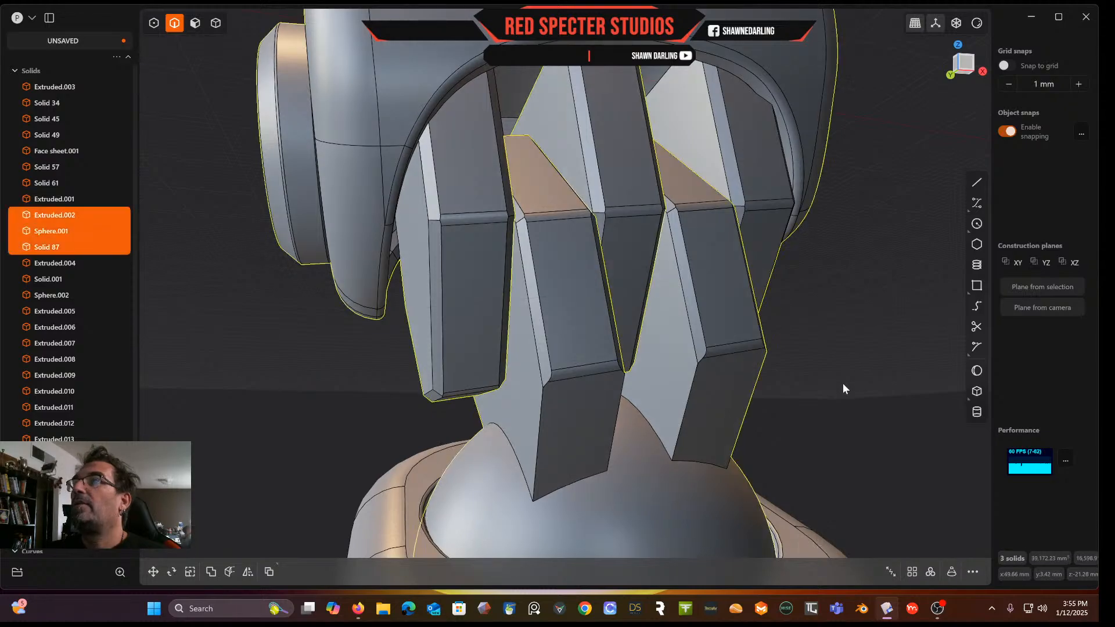
Inspect the filleted knee and the elbow joint from below
scroll(842, 384, "down", 5)
middle_click_drag(807, 420, 804, 306, "shift")
scroll(819, 511, "down", 6)
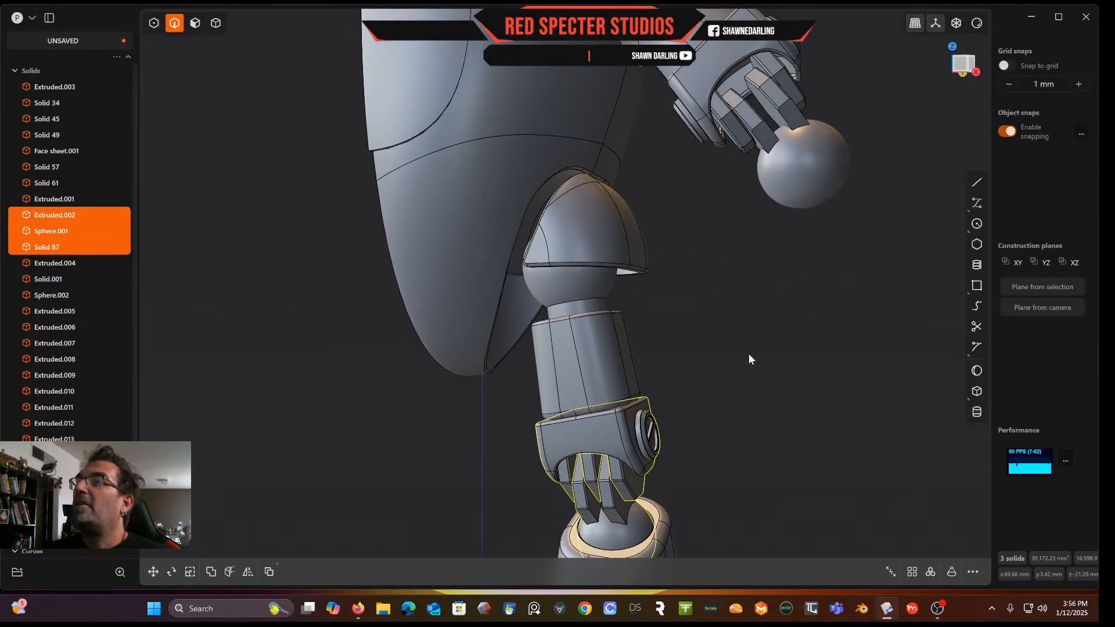
left_click(708, 416)
middle_click_drag(708, 416, 743, 372)
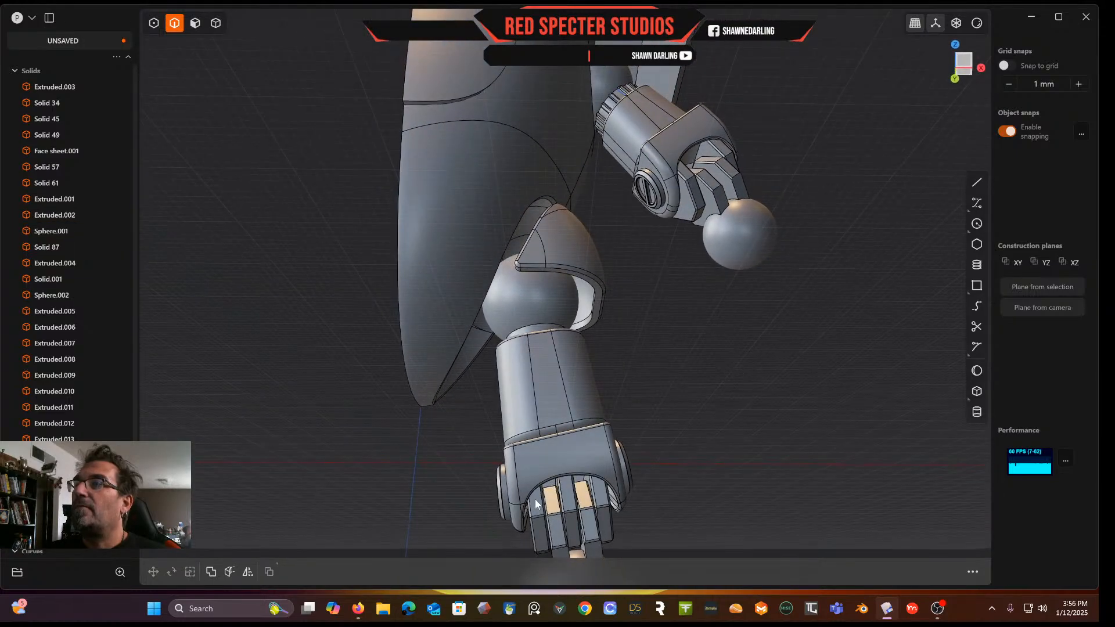
left_click(195, 22)
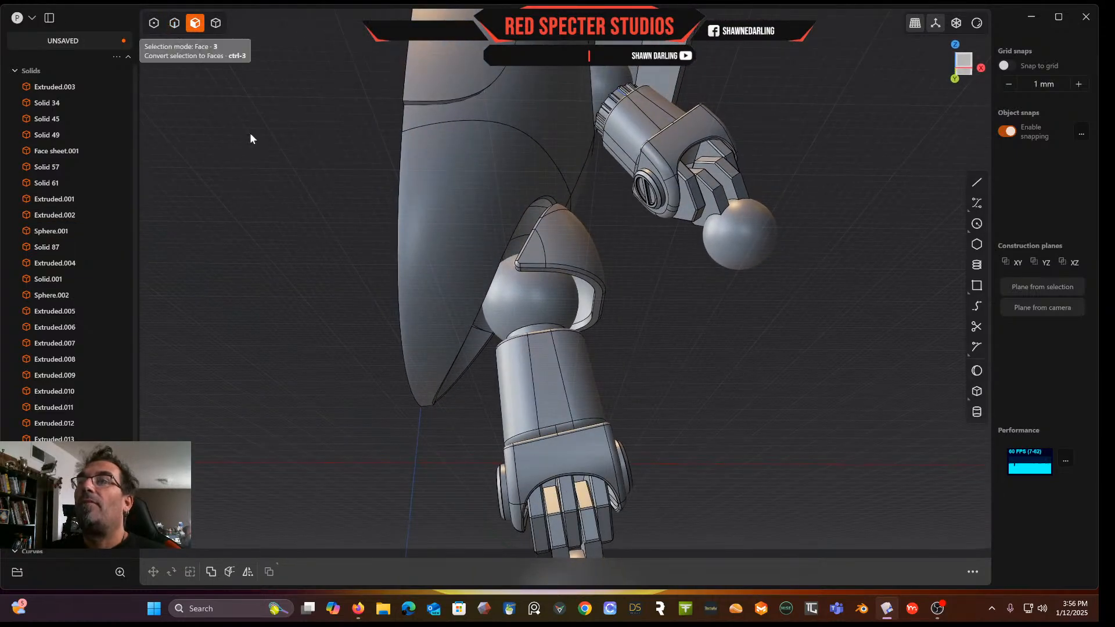
middle_click_drag(668, 139, 597, 73)
scroll(691, 203, "up", 4)
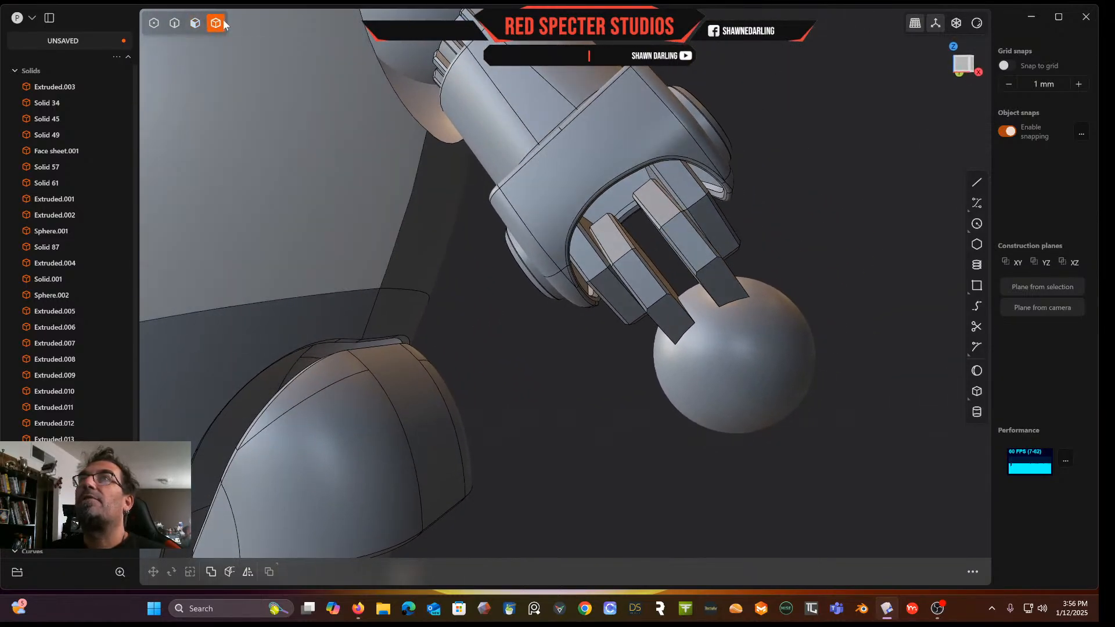
left_click(216, 22)
Duplicate the knee's middle tooth block and move the copy up into the elbow housing
left_click(681, 192)
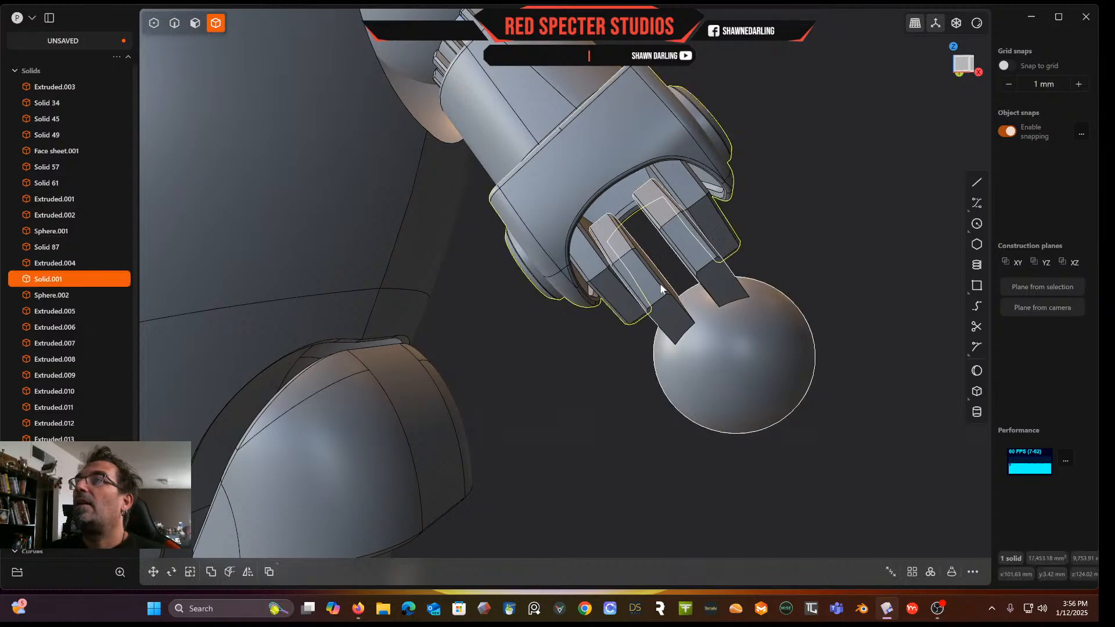
middle_click_drag(650, 287, 601, 189)
left_click(546, 210)
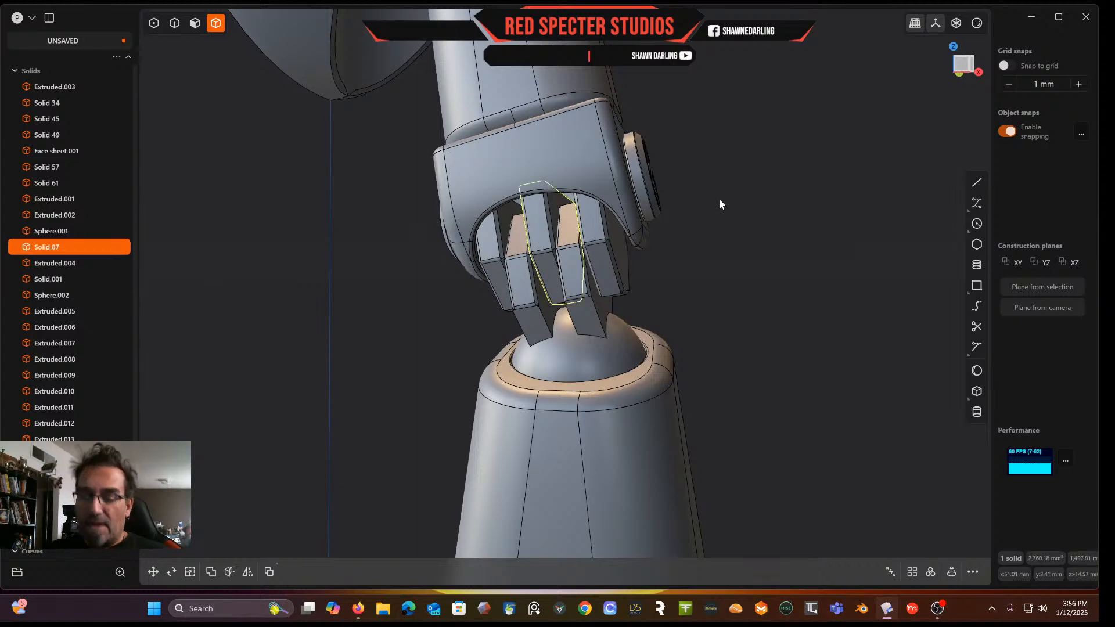
key("ctrl+d")
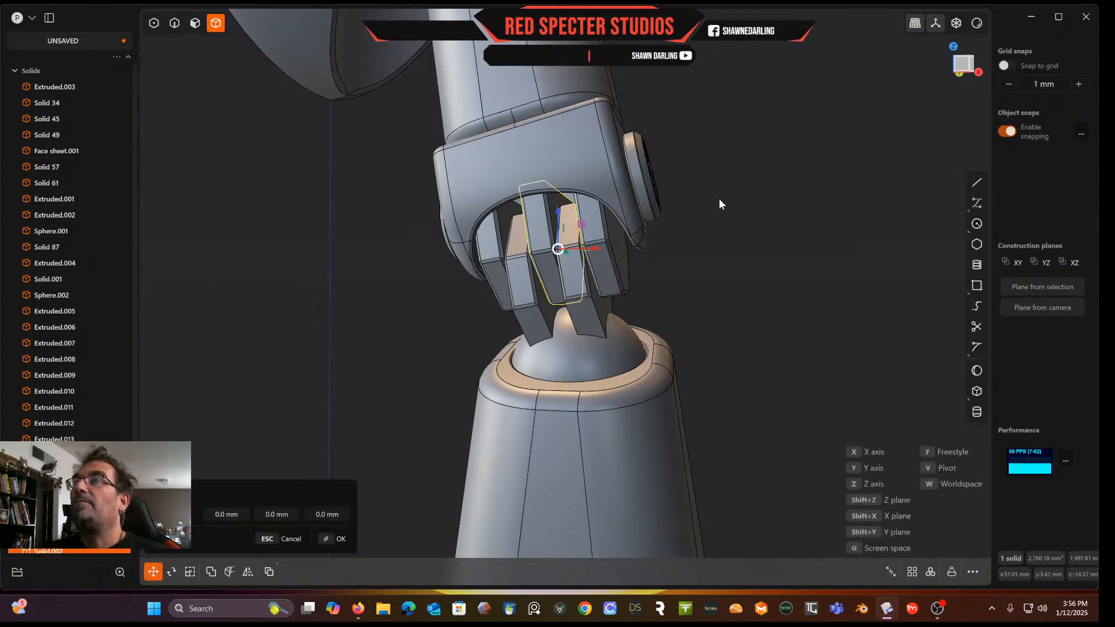
middle_click_drag(806, 86, 677, 361)
left_click_drag(672, 331, 734, 148)
middle_click_drag(796, 77, 608, 309, "shift")
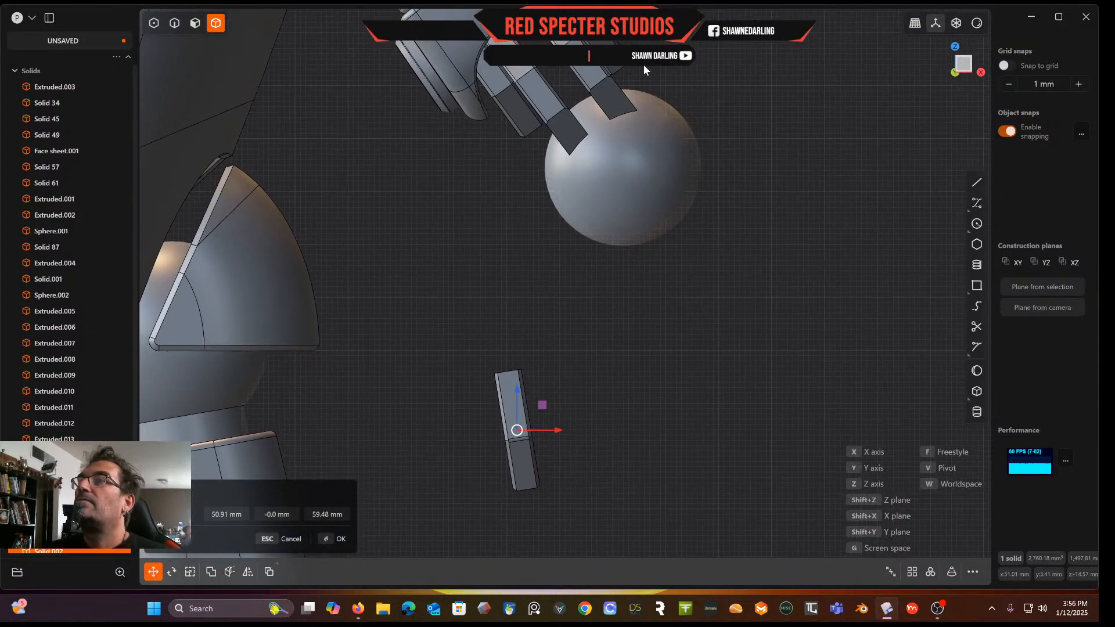
left_click_drag(542, 405, 561, 67)
middle_click_drag(535, 64, 529, 250, "shift")
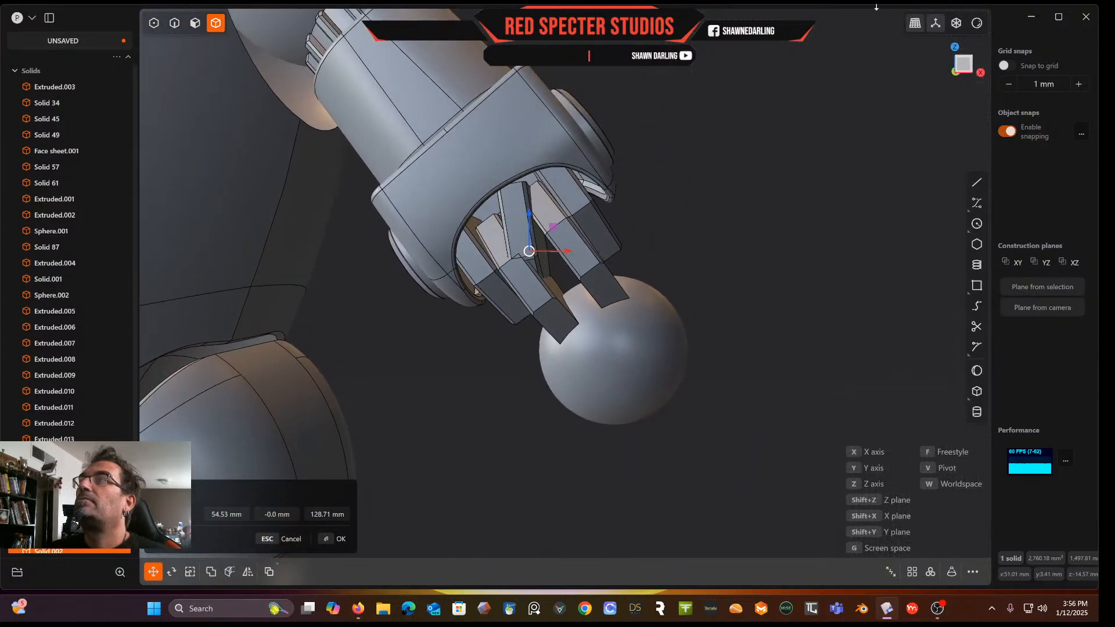
scroll(662, 213, "up", 5)
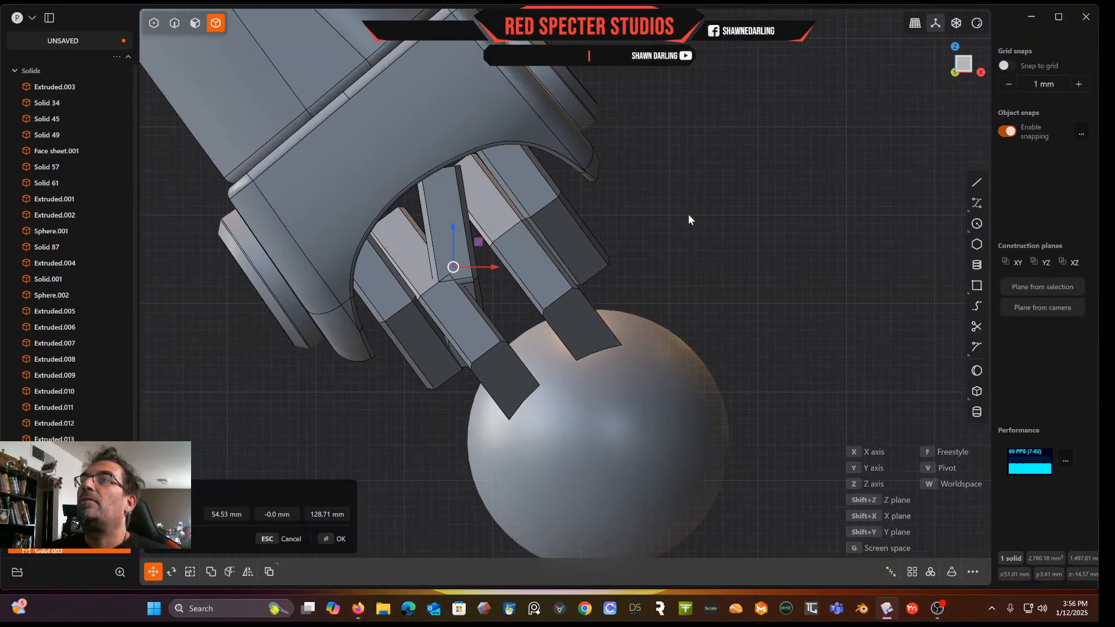
Rotate and reposition the copied tooth so it fits between the elbow housing's teeth
key("r")
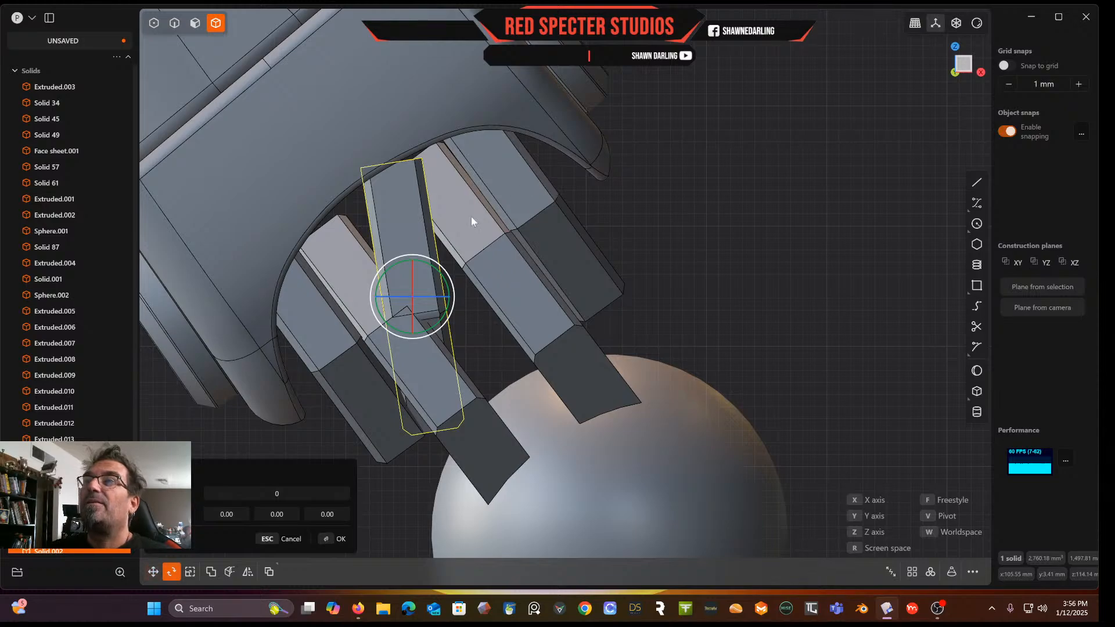
left_click_drag(446, 285, 438, 264)
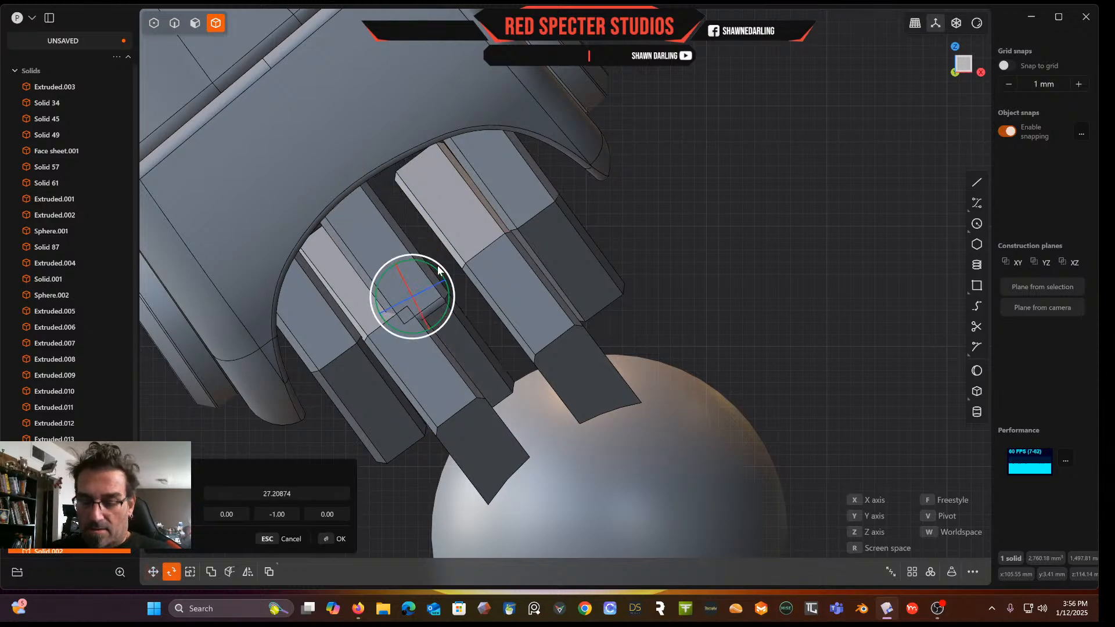
key("g")
left_click_drag(428, 280, 456, 246)
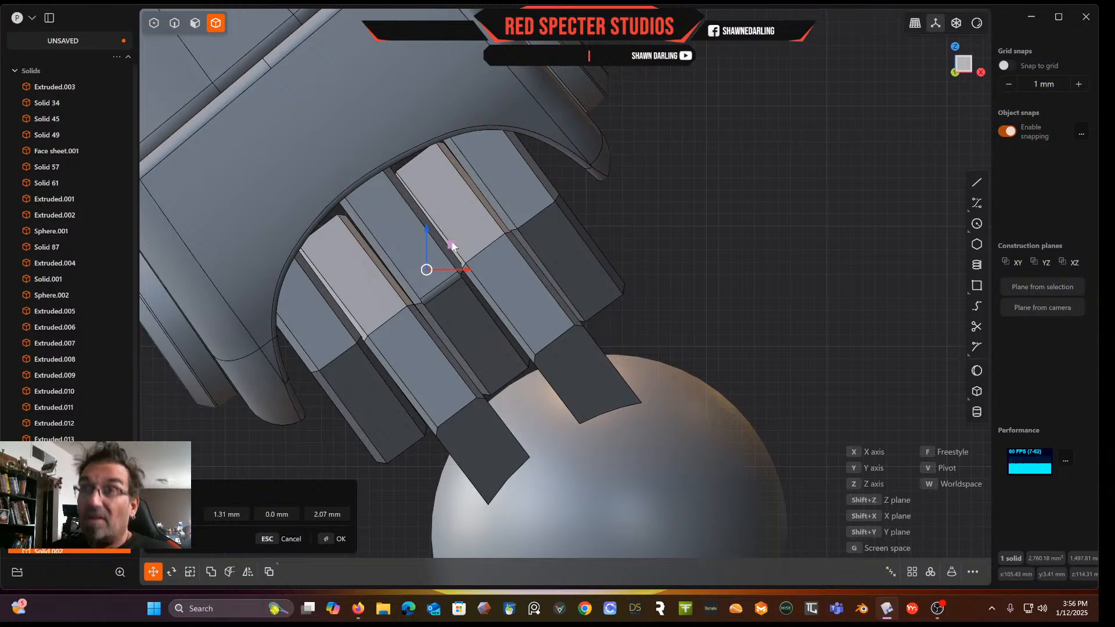
key("r")
left_click(447, 242)
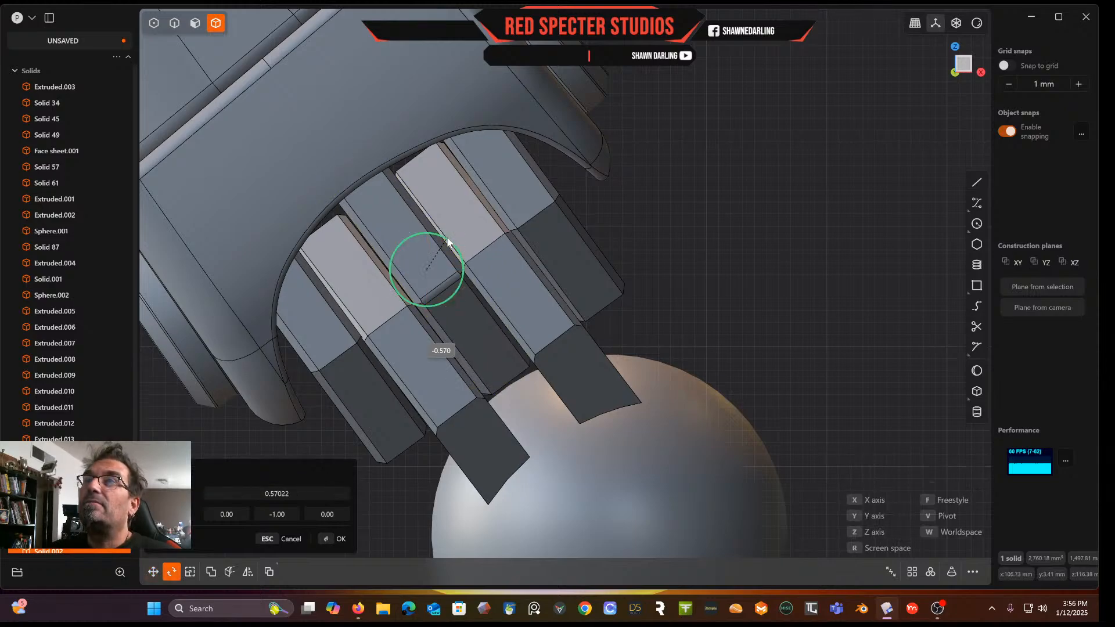
key("g")
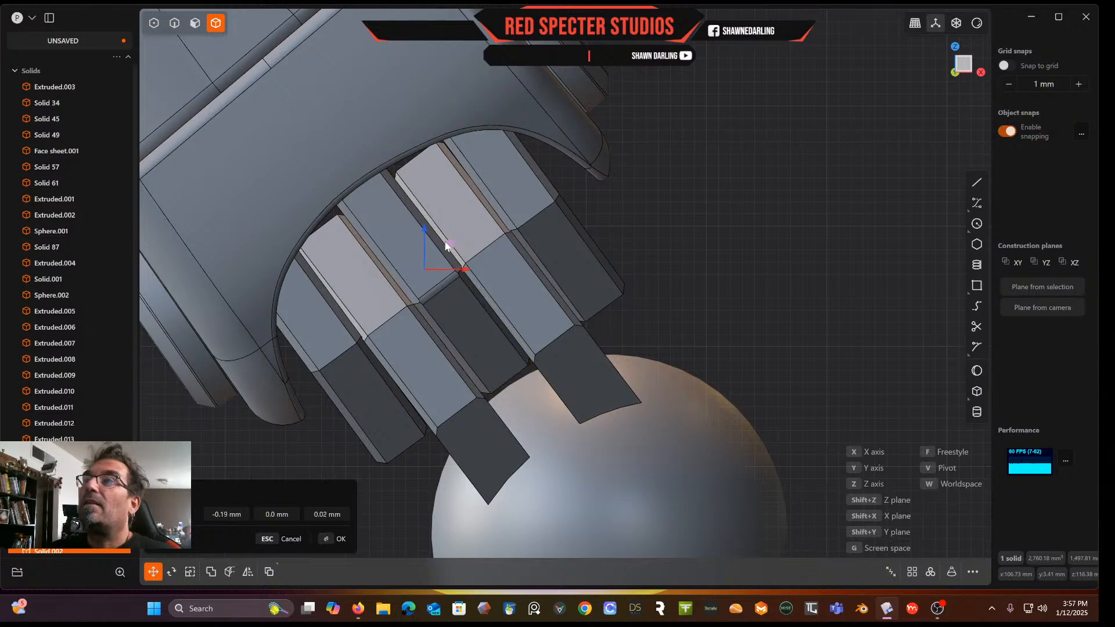
left_click(708, 196)
Union the copied tooth with the elbow housing
scroll(707, 196, "down", 7)
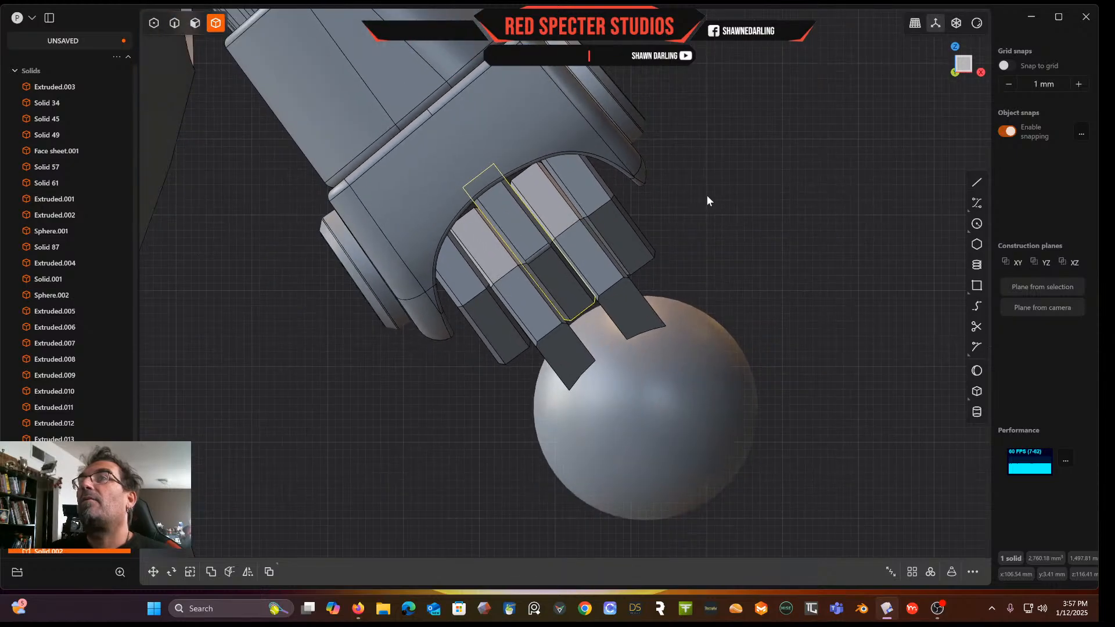
middle_click_drag(707, 196, 664, 209)
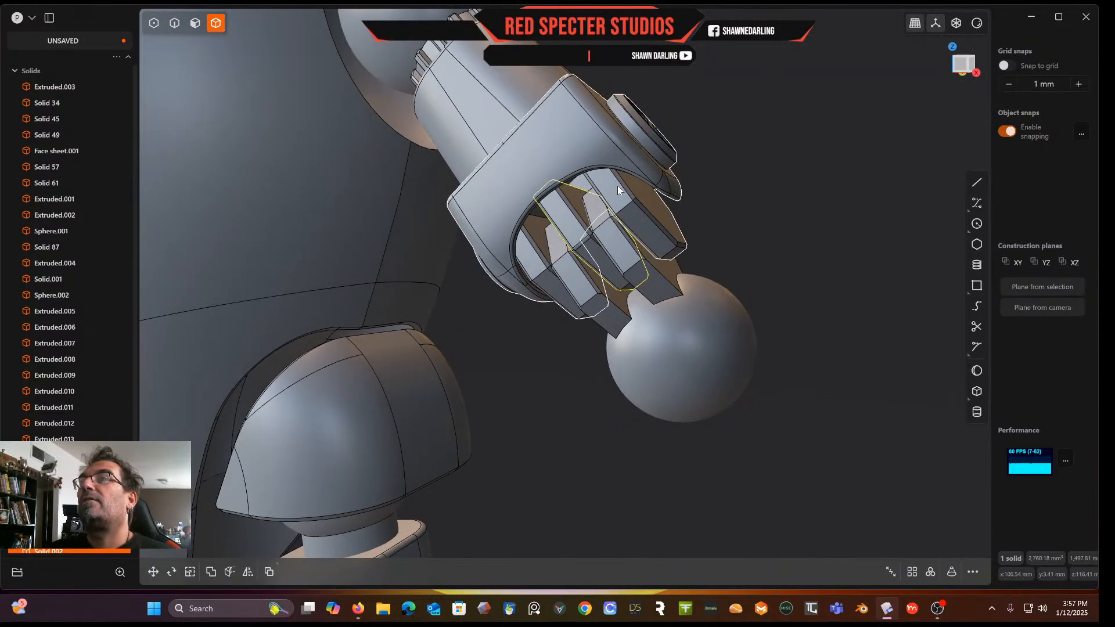
left_click(584, 141)
left_click(564, 218)
key("q")
key("Escape")
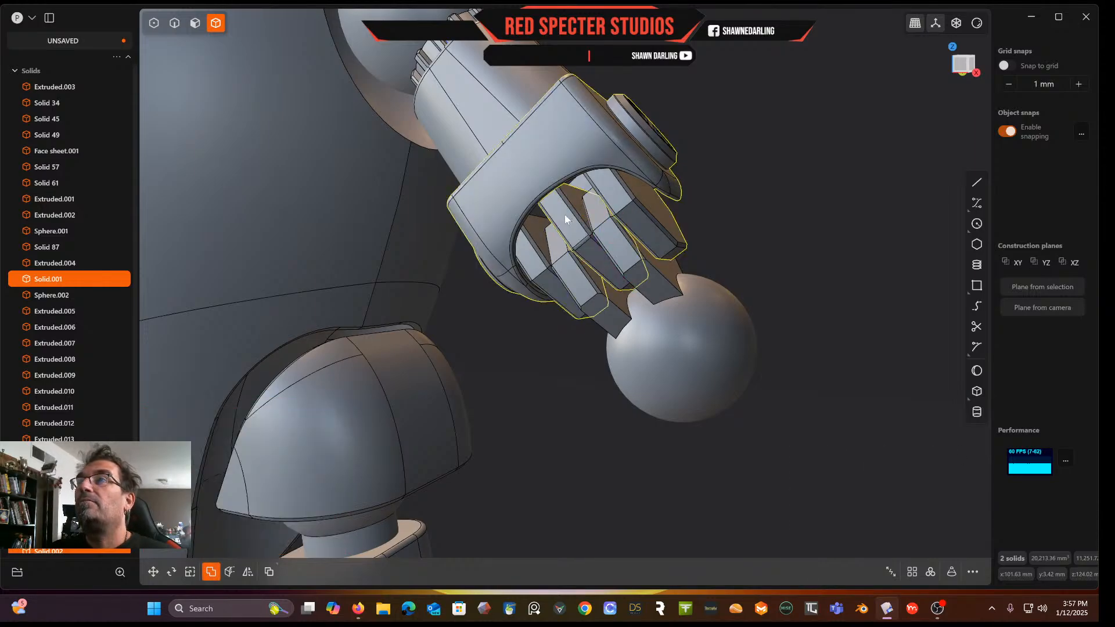
Inspect the elbow housing with its added tooth up close
scroll(562, 322, "down", 4)
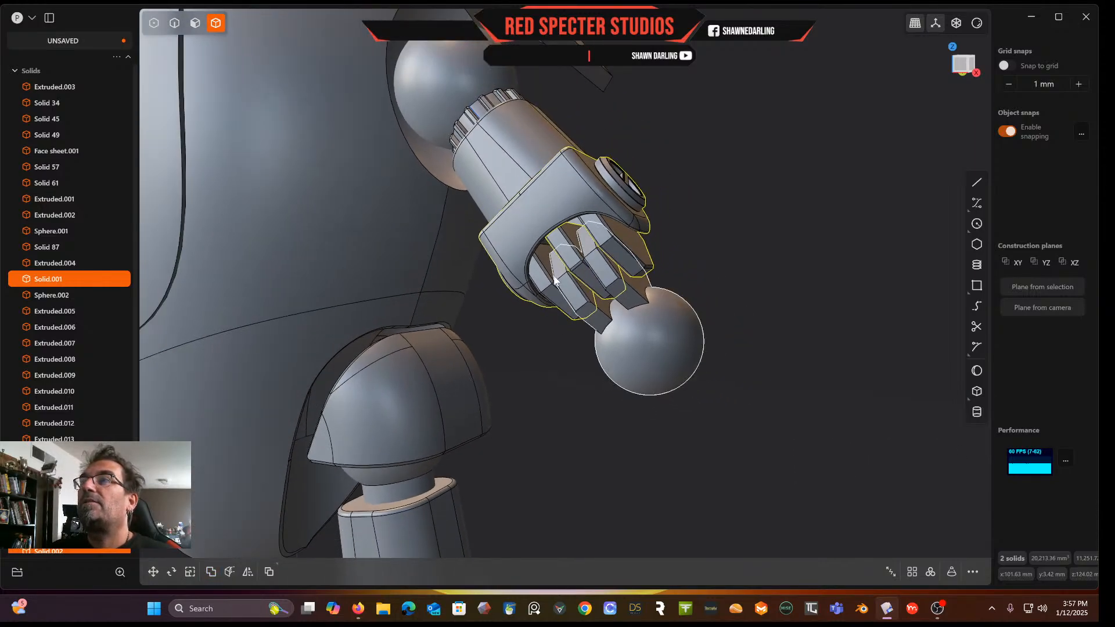
scroll(526, 260, "up", 3)
scroll(588, 221, "up", 2)
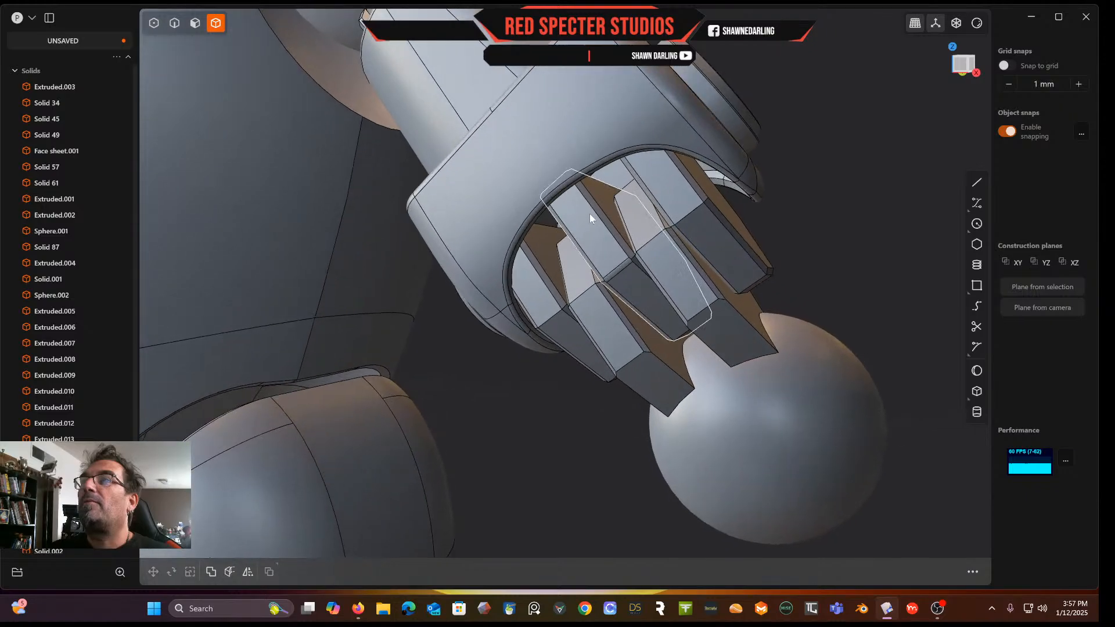
scroll(587, 209, "up", 2)
middle_click_drag(588, 209, 514, 184)
middle_click_drag(626, 169, 698, 175)
left_click(591, 65)
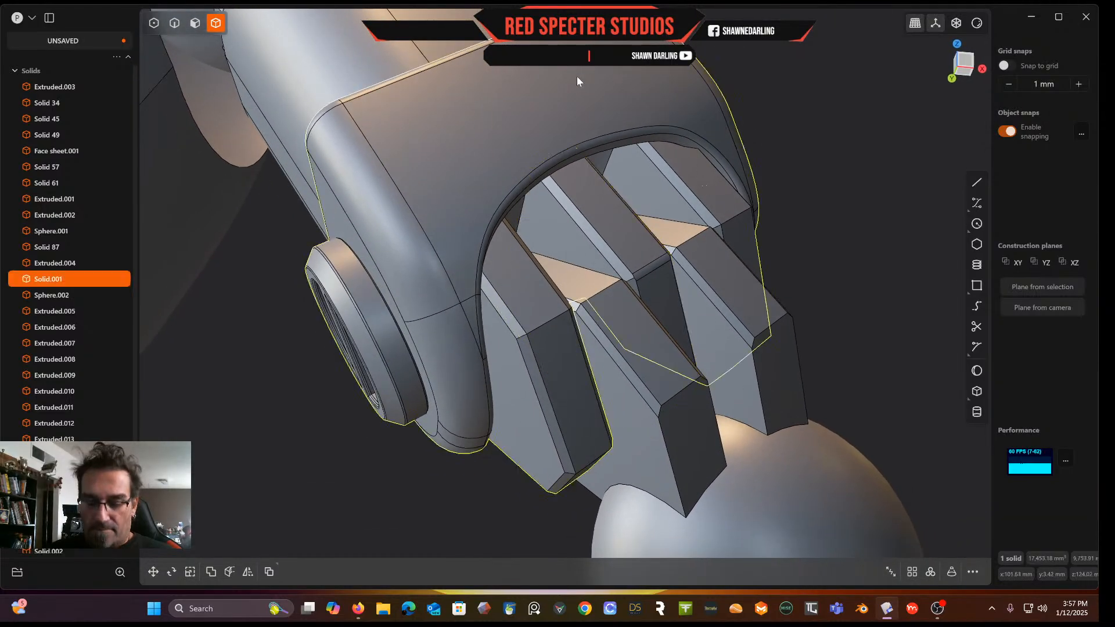
Try hiding the elbow housing and extending the copied tooth's top face 6.92 mm upward into it
key("h")
middle_click_drag(584, 112, 540, 162)
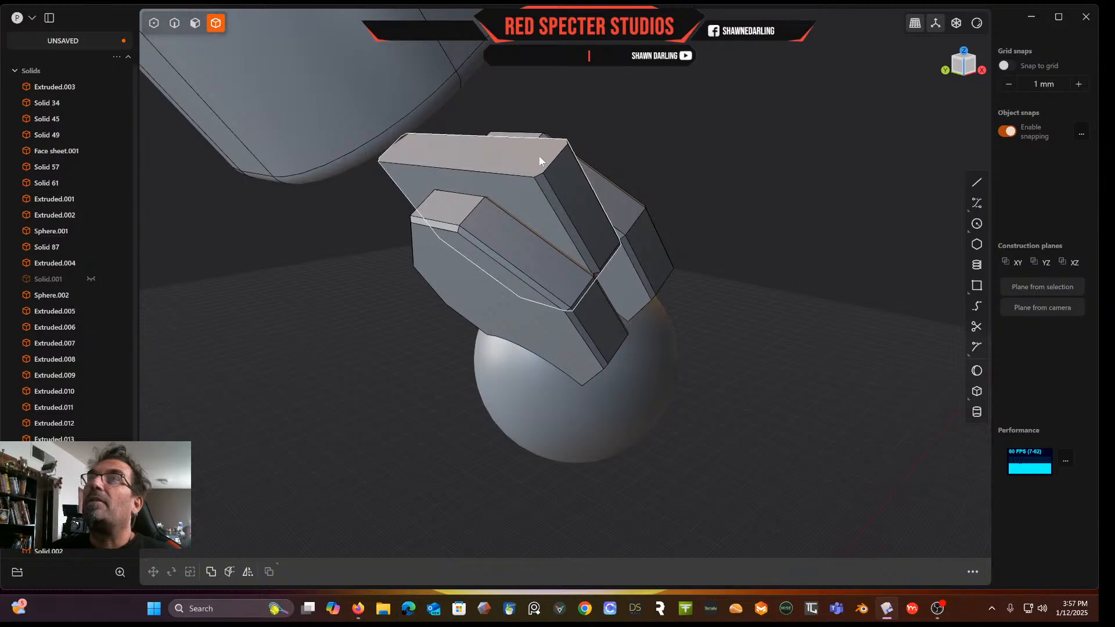
left_click(195, 23)
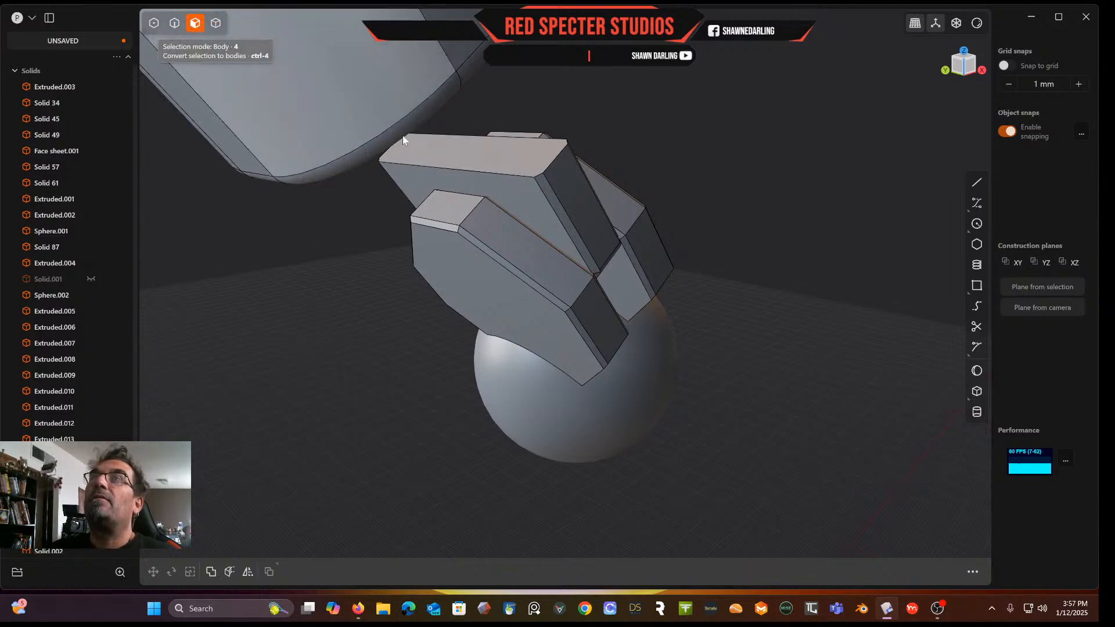
left_click(489, 162)
left_click_drag(468, 138, 429, 62)
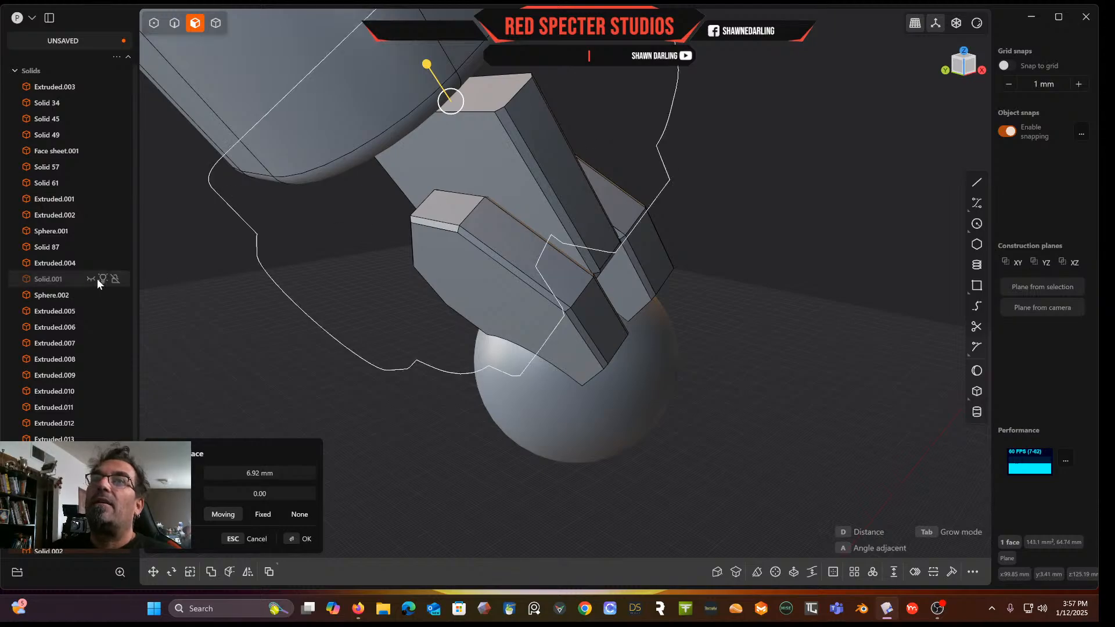
left_click(91, 279)
middle_click_drag(455, 257, 315, 212)
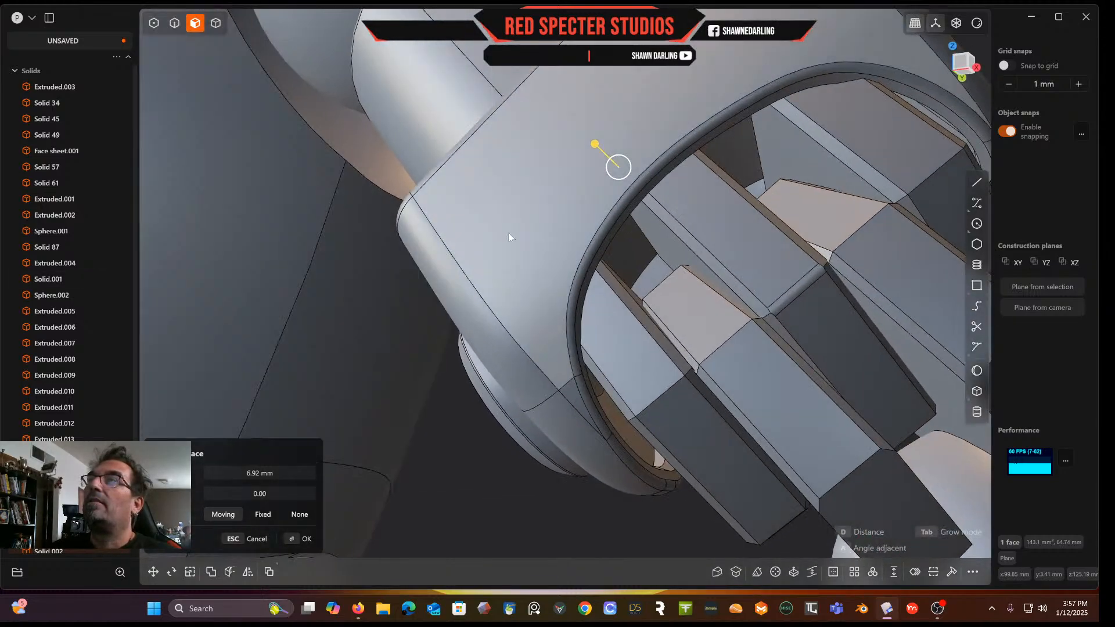
key("Escape")
left_click(217, 25)
scroll(523, 232, "down", 3)
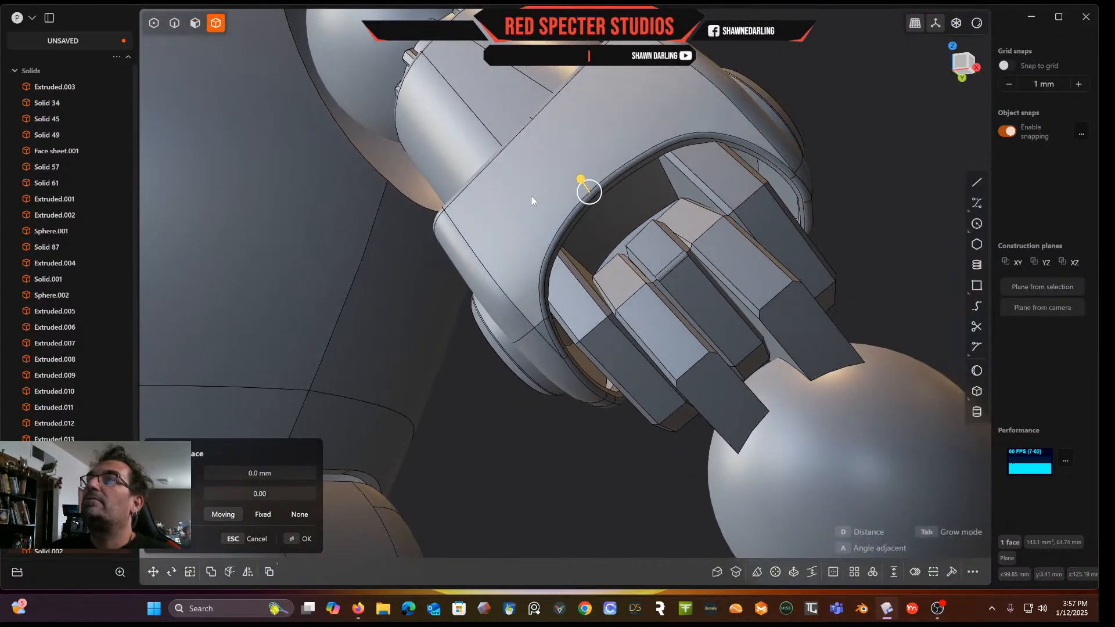
Undo the tooth face extension and show the elbow housing again
key("ctrl+z")
key("ctrl+z")
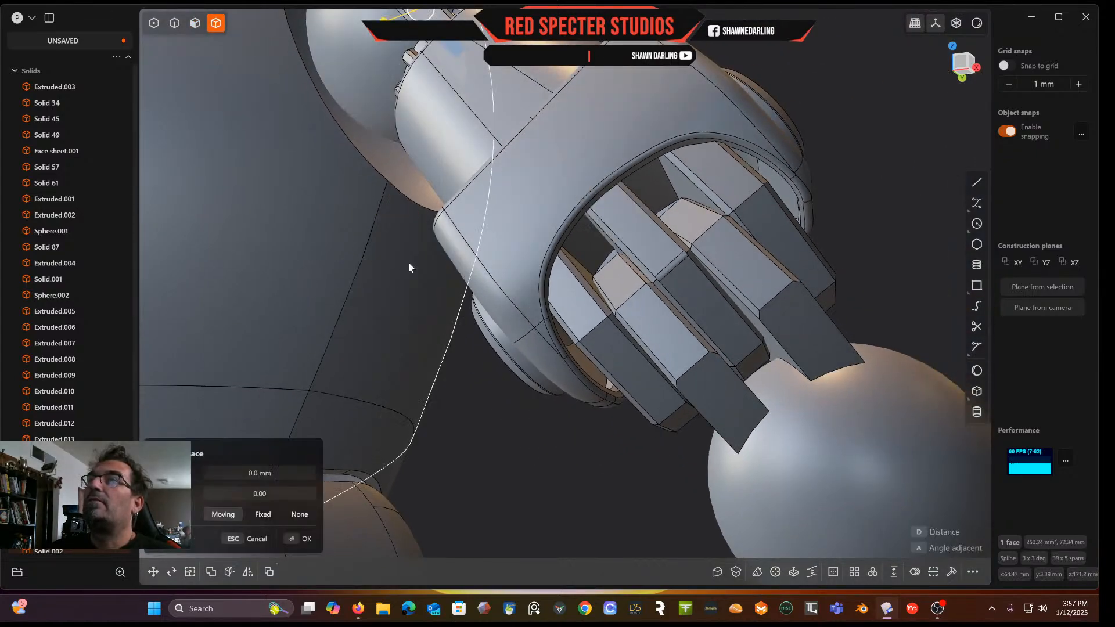
left_click(575, 204)
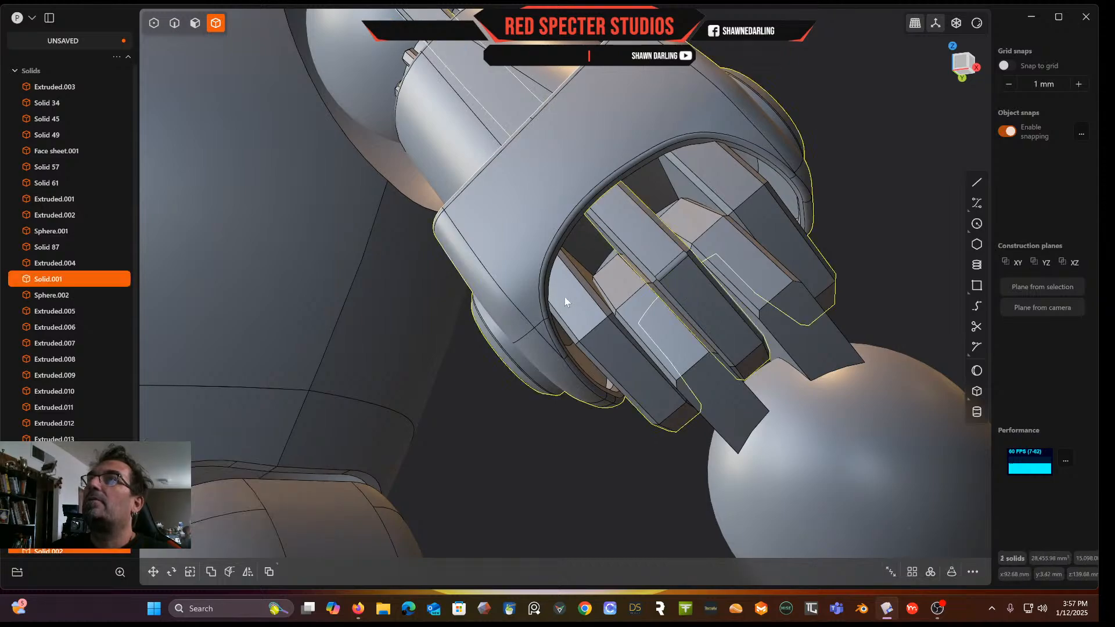
scroll(538, 185, "down", 5)
middle_click_drag(539, 185, 591, 207)
scroll(564, 242, "down", 4)
key("ctrl+z")
key("ctrl+z")
key("ctrl+z")
left_click_drag(555, 173, 547, 160)
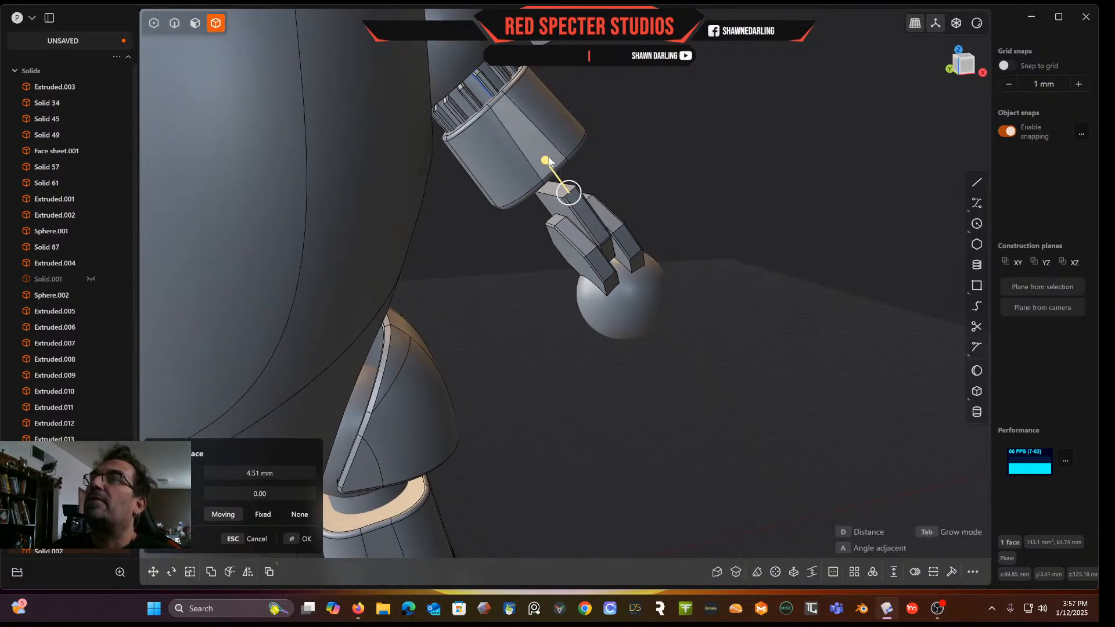
right_click(658, 150)
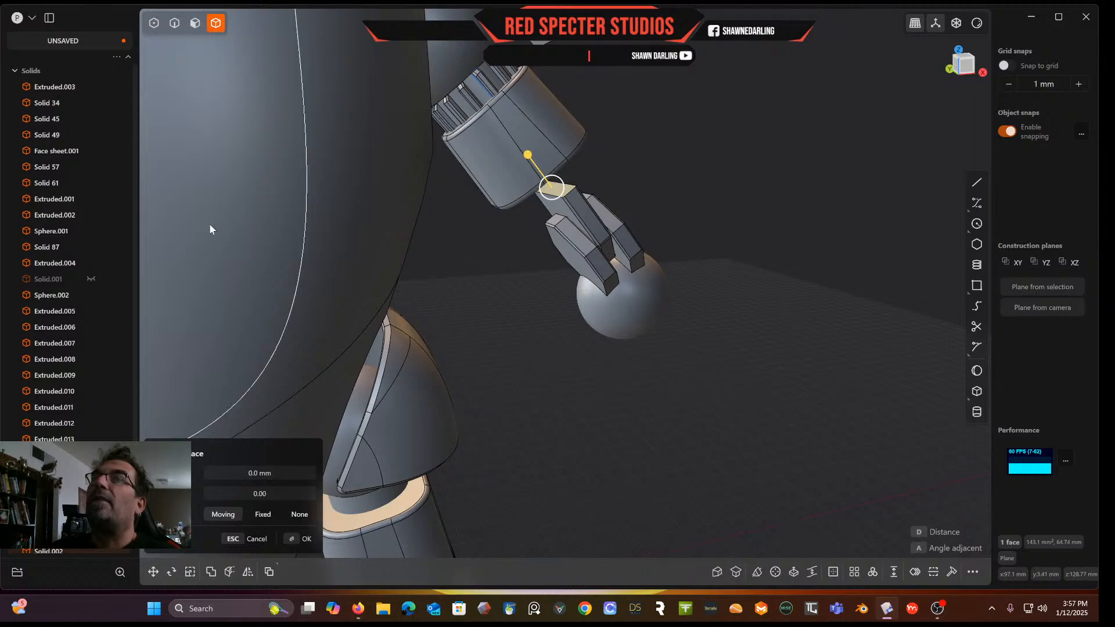
left_click(91, 278)
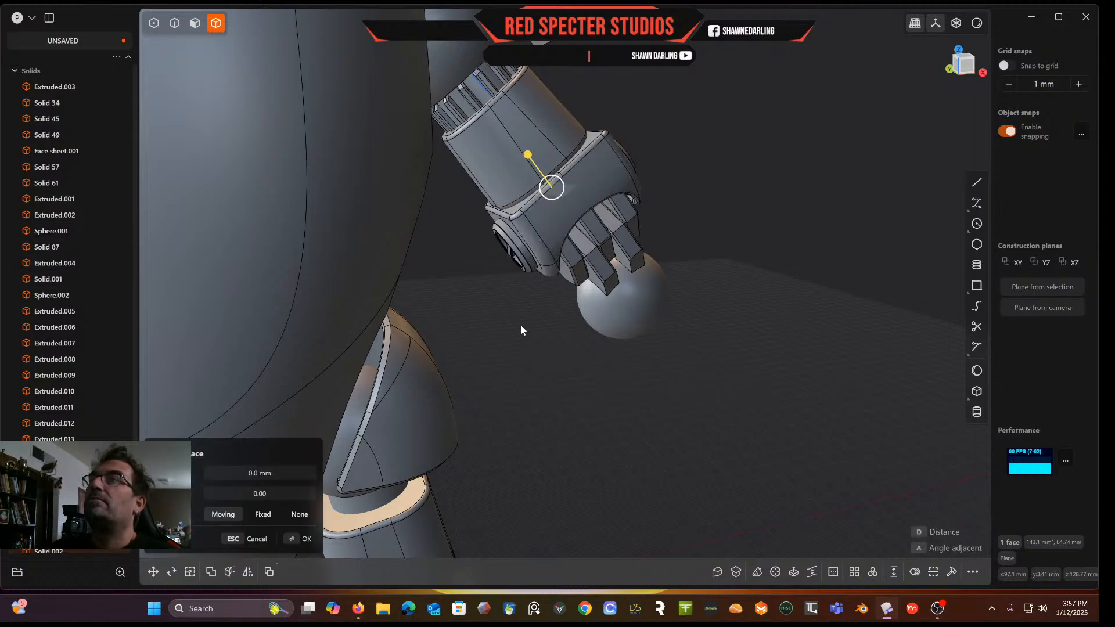
middle_click_drag(658, 265, 756, 177)
key("Escape")
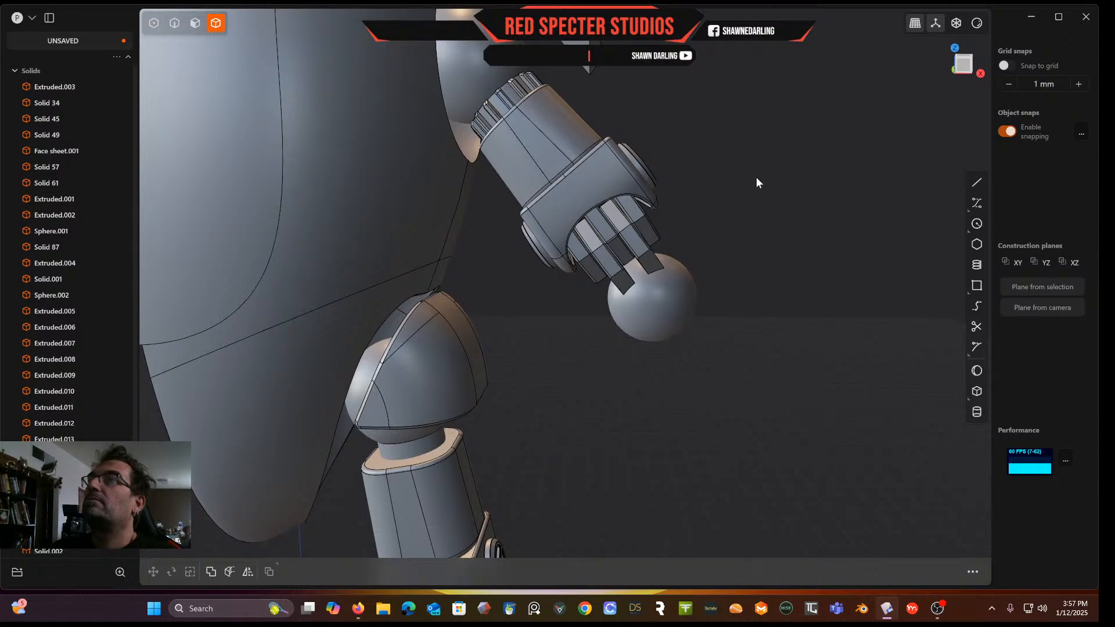
Try to union the copied tooth with the elbow housing
middle_click_drag(656, 213, 627, 197)
scroll(627, 198, "up", 5)
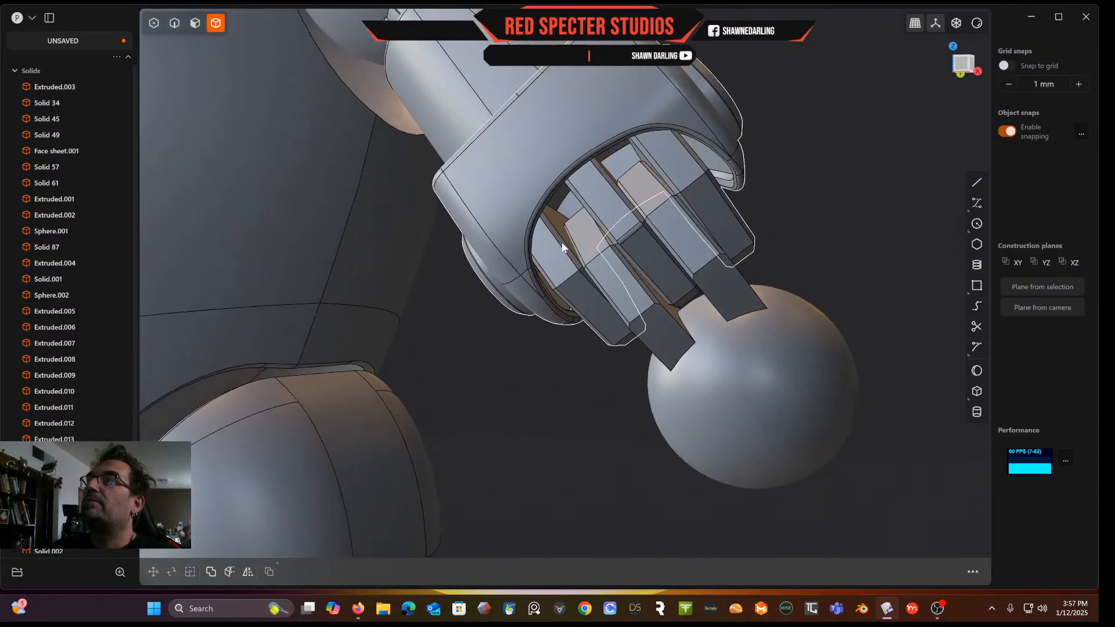
left_click(546, 250)
left_click(600, 191)
key("q")
key("q")
key("Escape")
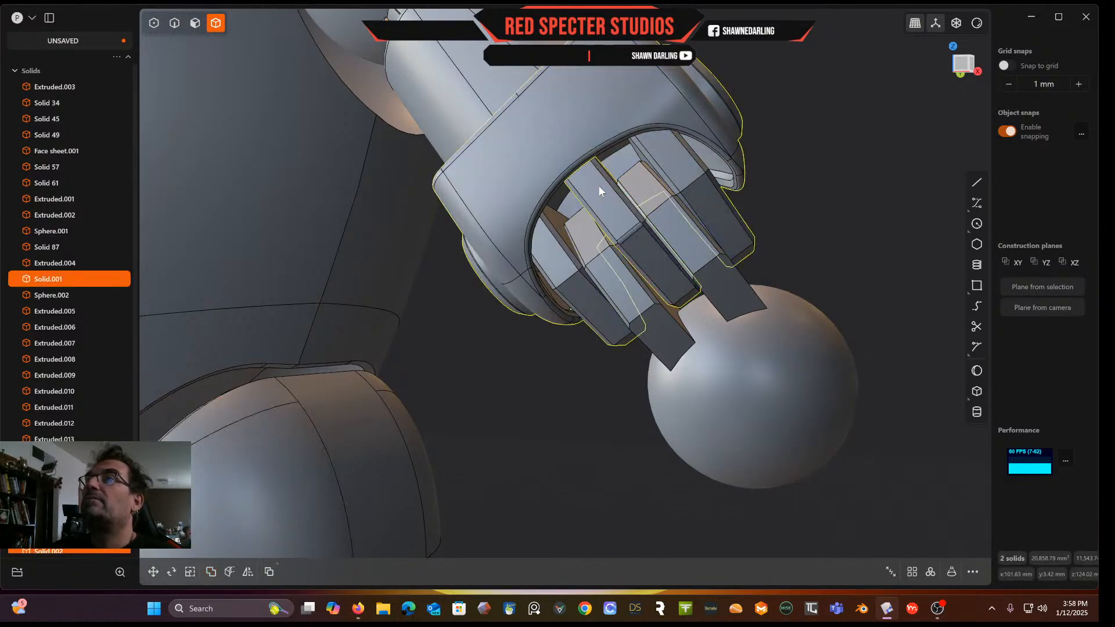
left_click(851, 201)
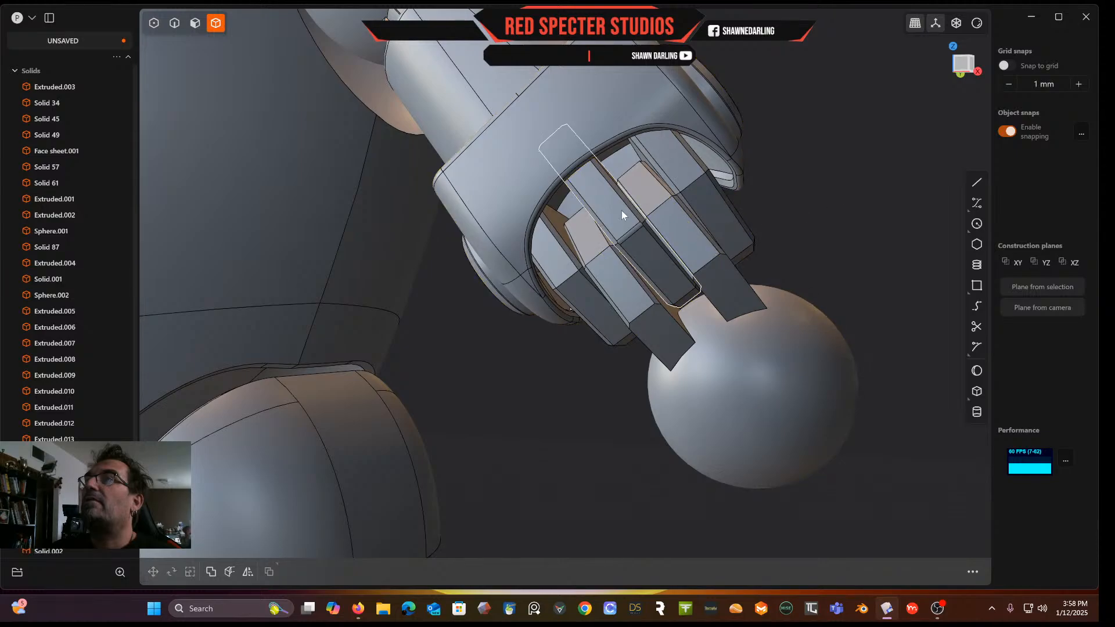
left_click(615, 210)
right_click_drag(614, 210, 577, 249)
Hide the elbow housing and extend the copied tooth's top face 4.43 mm upward
left_click(632, 93)
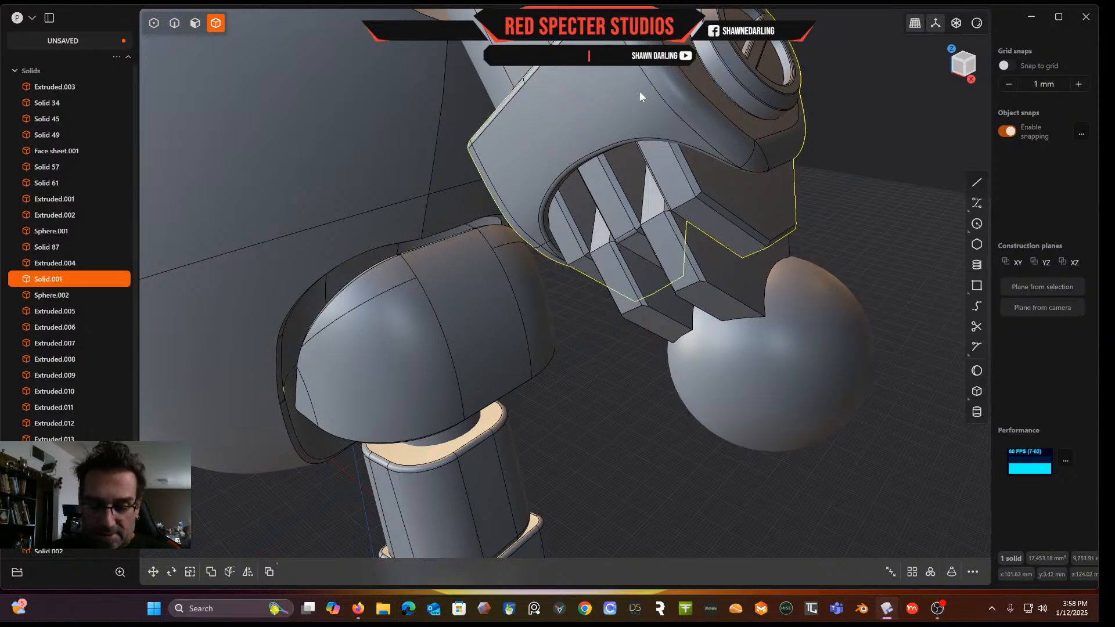
key("h")
right_click_drag(660, 82, 647, 112)
left_click(200, 28)
left_click(634, 148)
left_click_drag(622, 120, 597, 85)
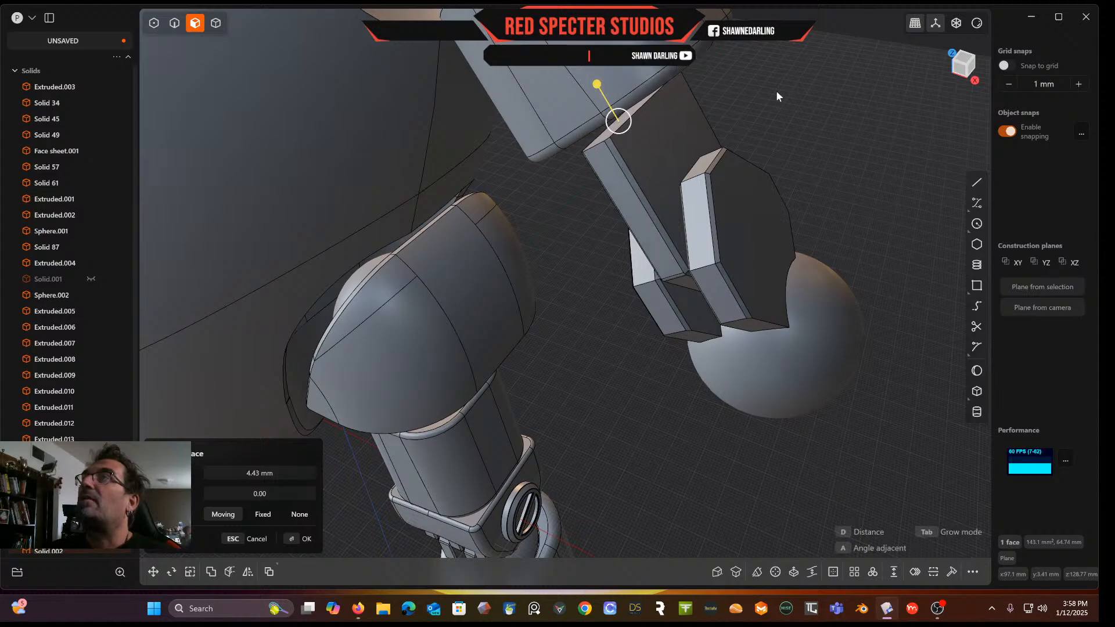
key("Return")
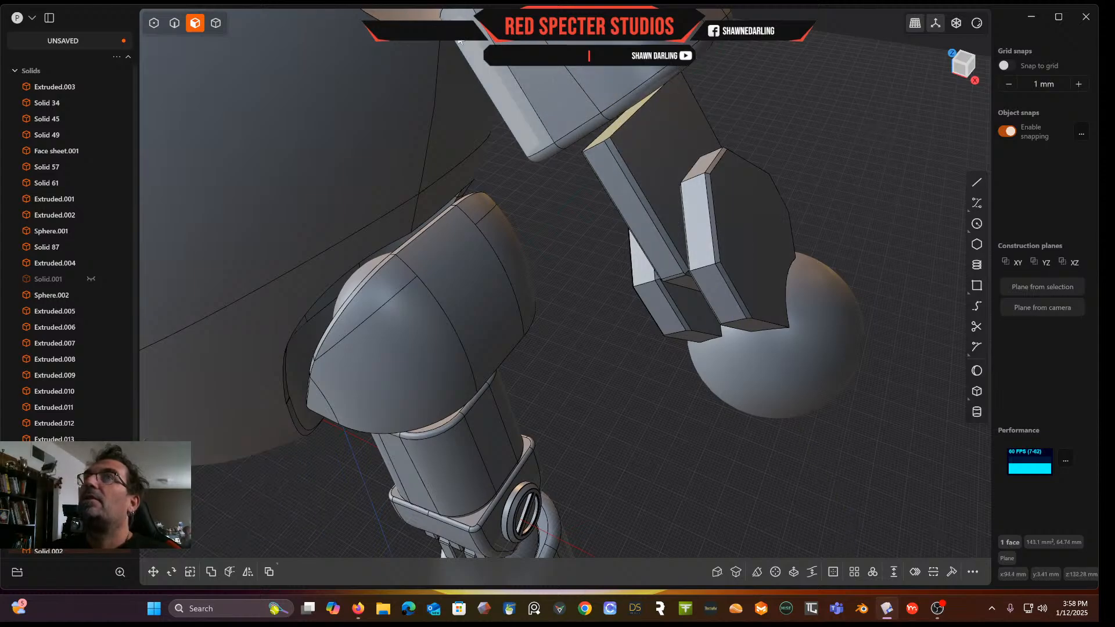
Show the elbow housing again and union the extended tooth with it
left_click(215, 23)
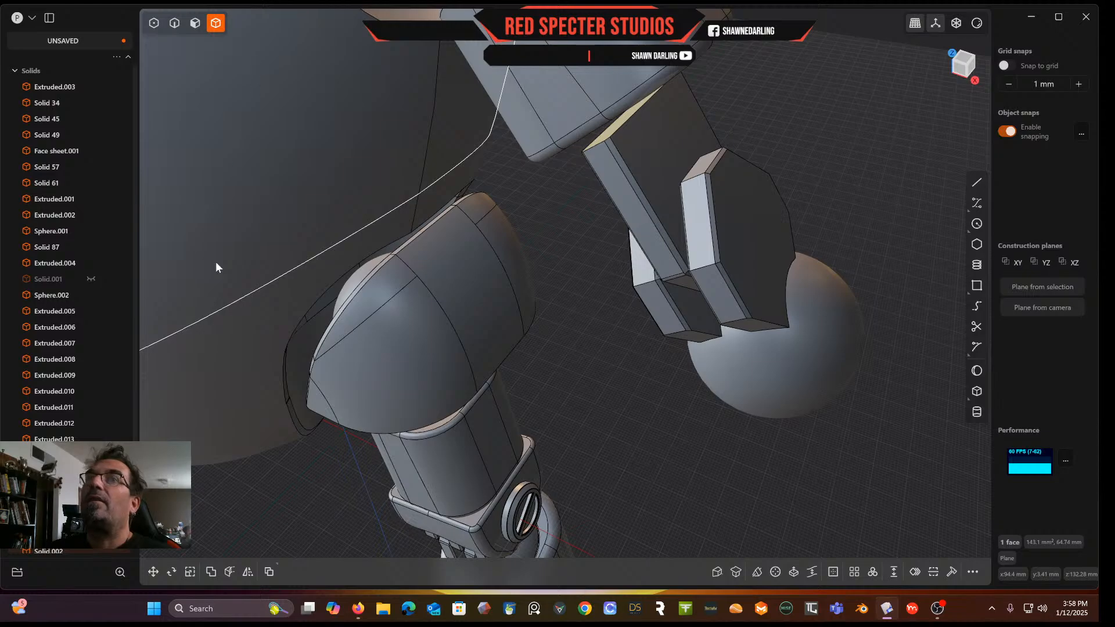
left_click(92, 280)
middle_click_drag(497, 268, 543, 205)
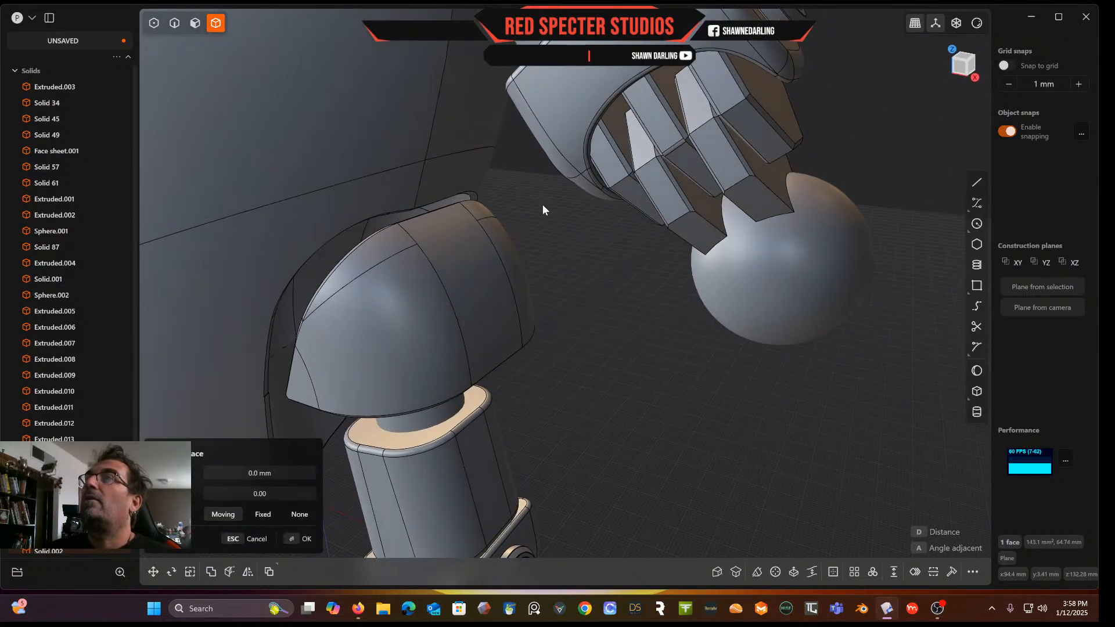
left_click(566, 92)
left_click(662, 111)
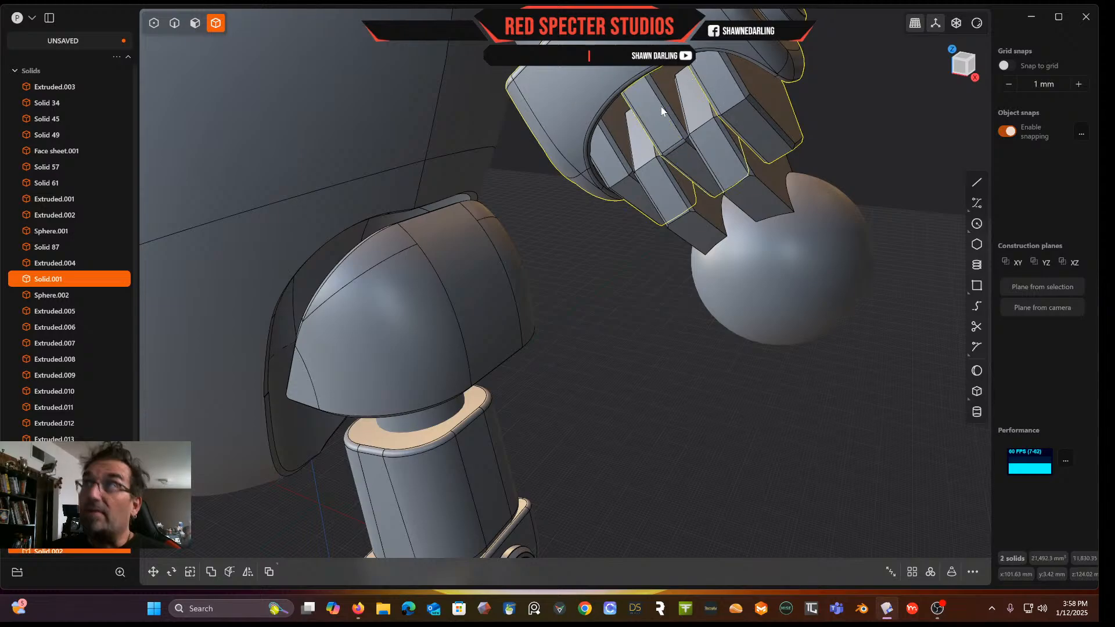
key("q")
key("q")
right_click(664, 111)
scroll(659, 141, "down", 5)
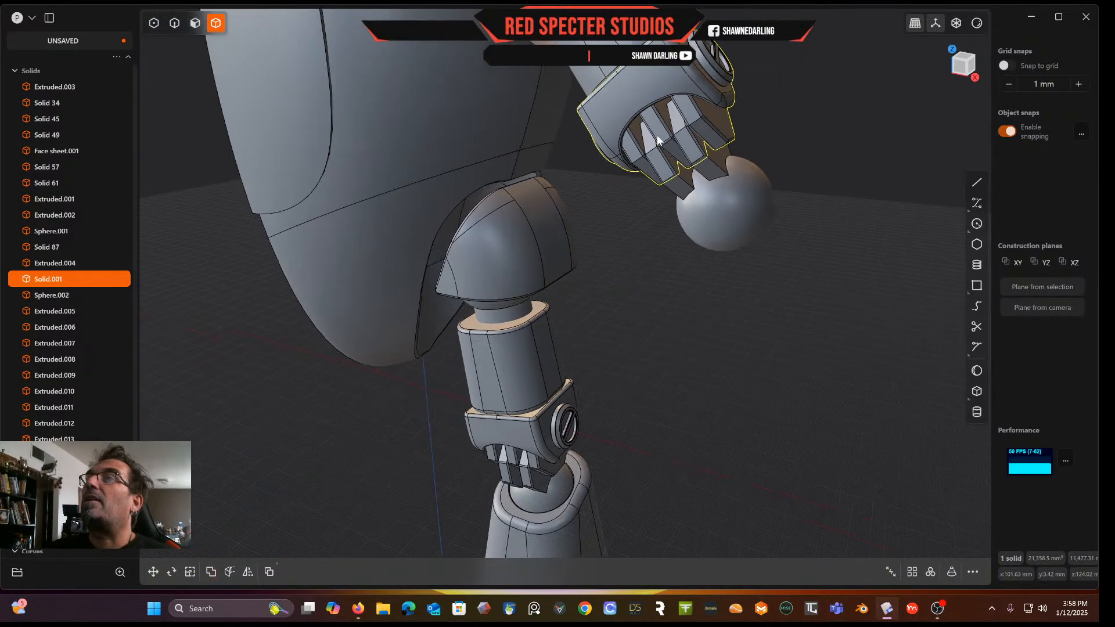
Hide the knee housing and extend its middle tooth's top face upward into the housing
scroll(658, 140, "down", 3)
middle_click_drag(643, 217, 686, 177)
right_click_drag(657, 213, 678, 150)
scroll(553, 220, "up", 2)
scroll(552, 223, "up", 8)
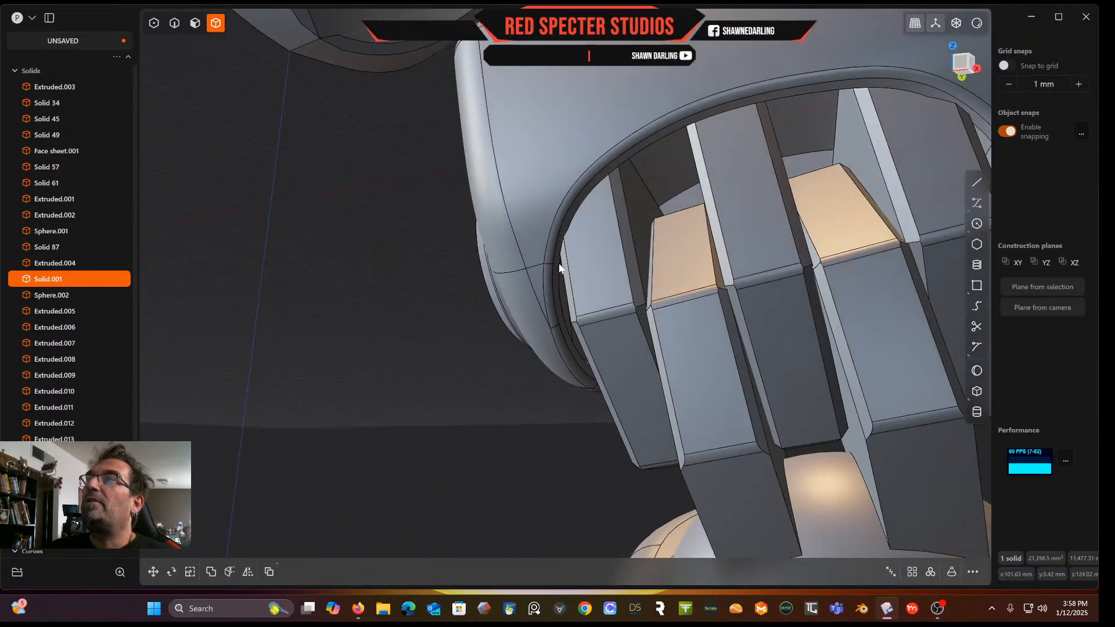
middle_click_drag(559, 264, 625, 253)
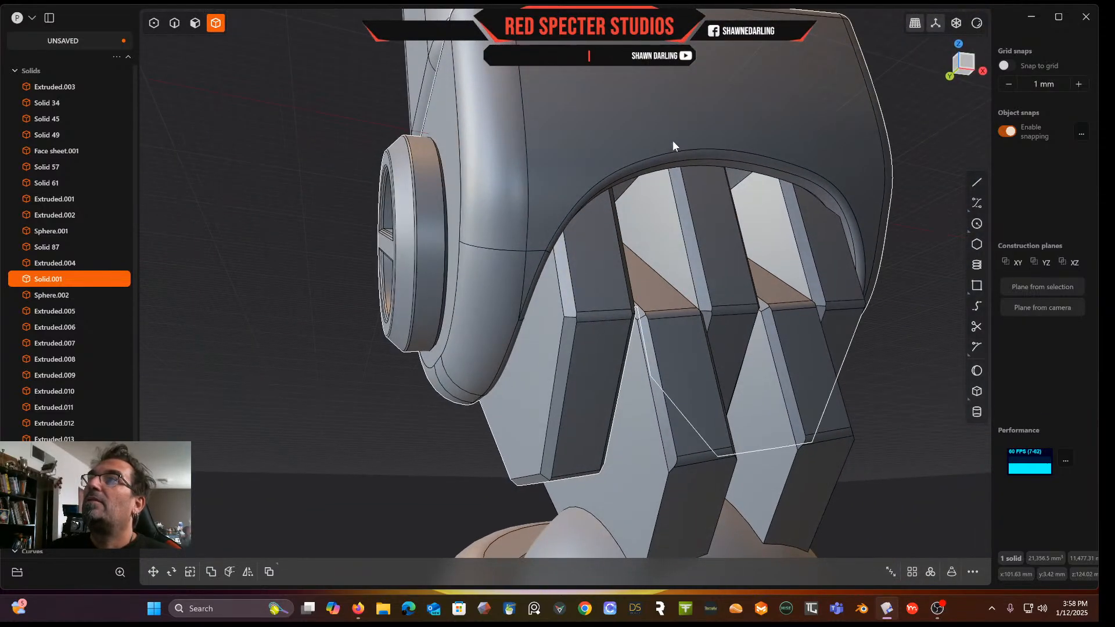
left_click(660, 118)
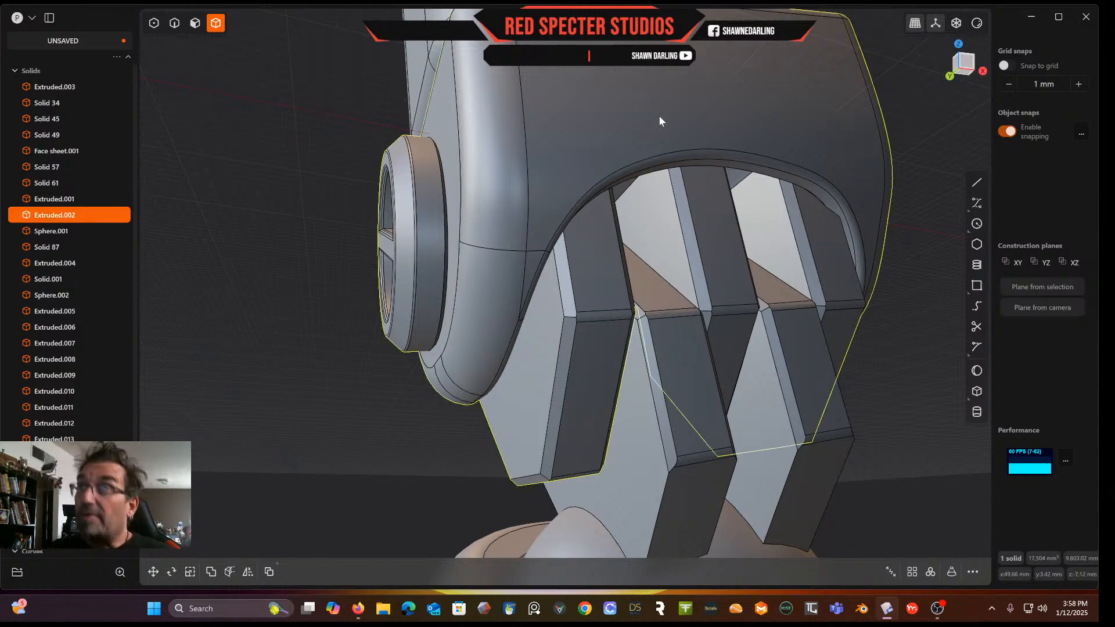
key("h")
middle_click_drag(664, 103, 662, 176)
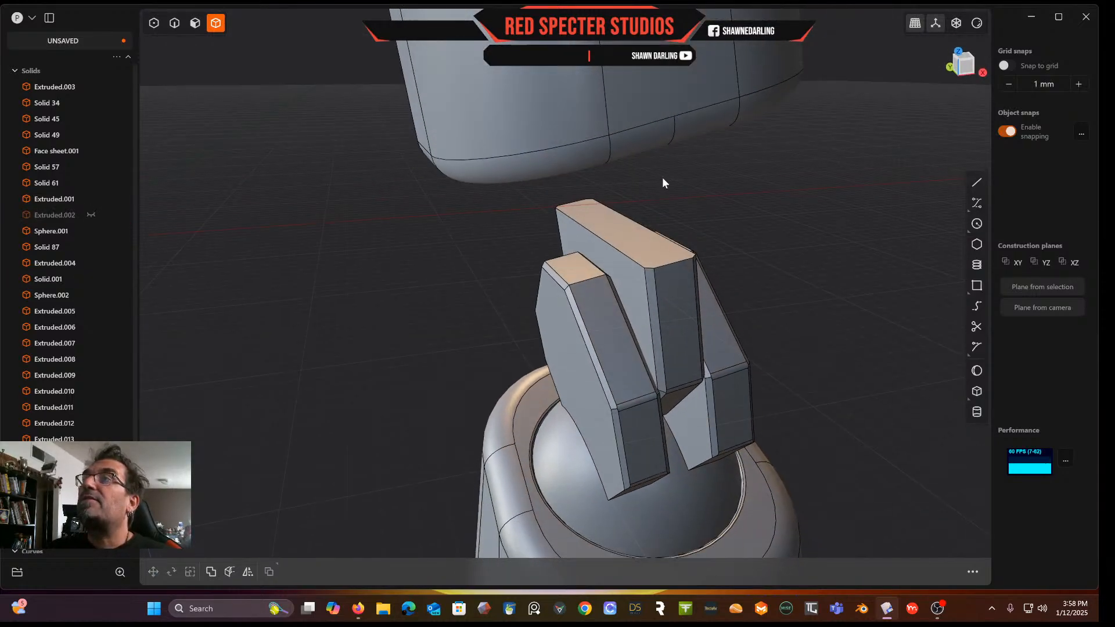
left_click(195, 23)
left_click(648, 249)
middle_click_drag(631, 246, 617, 221)
left_click_drag(639, 215, 639, 110)
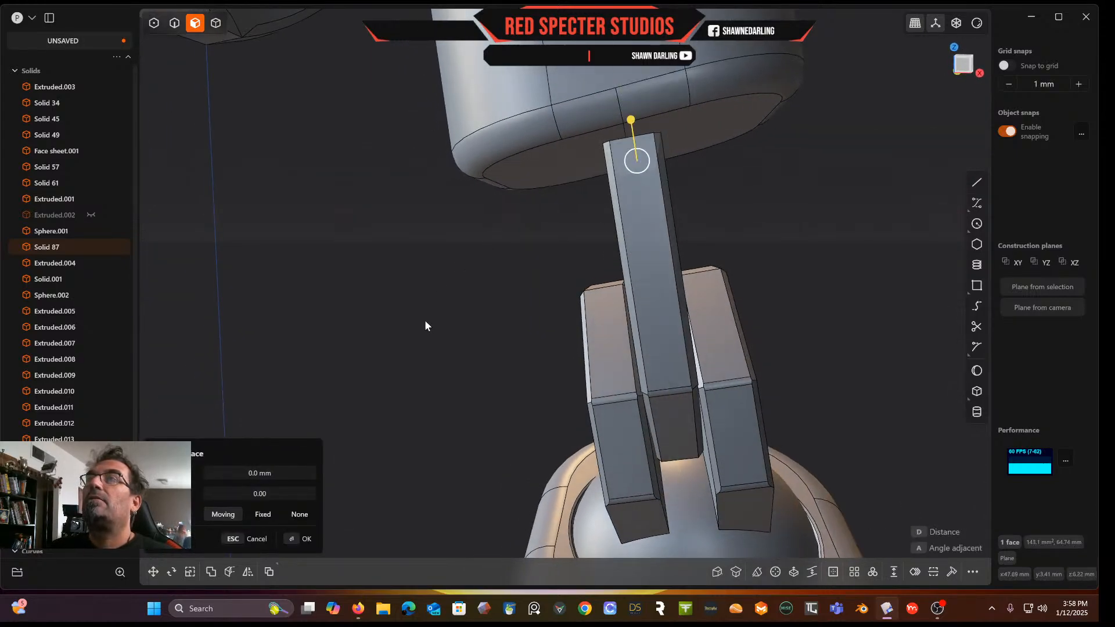
key("Return")
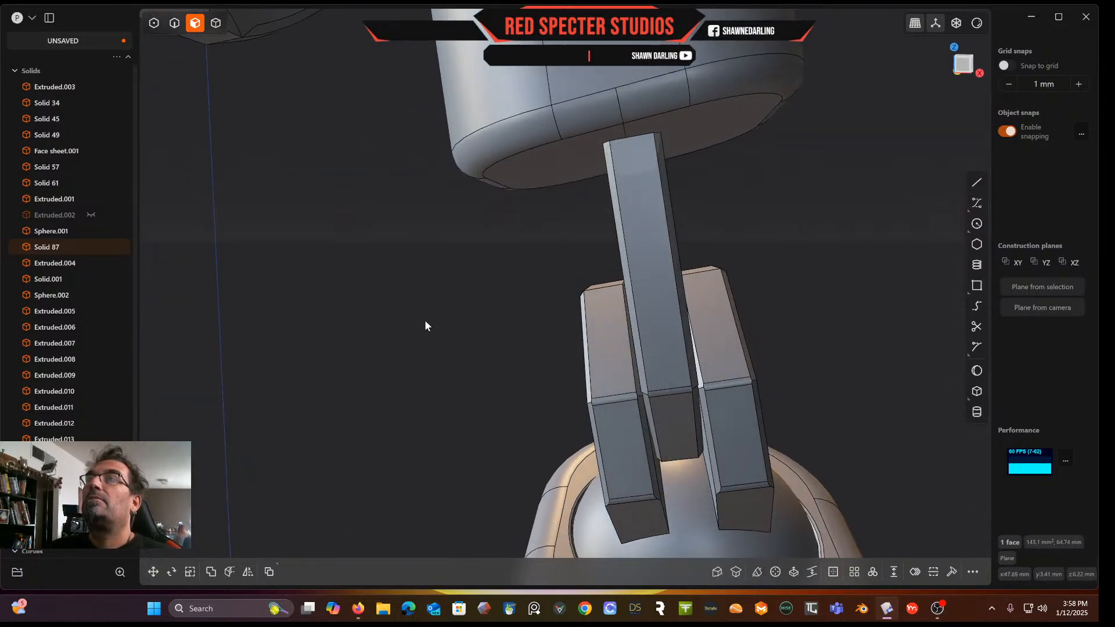
Show the knee housing again and union the extended middle tooth with it
left_click(217, 24)
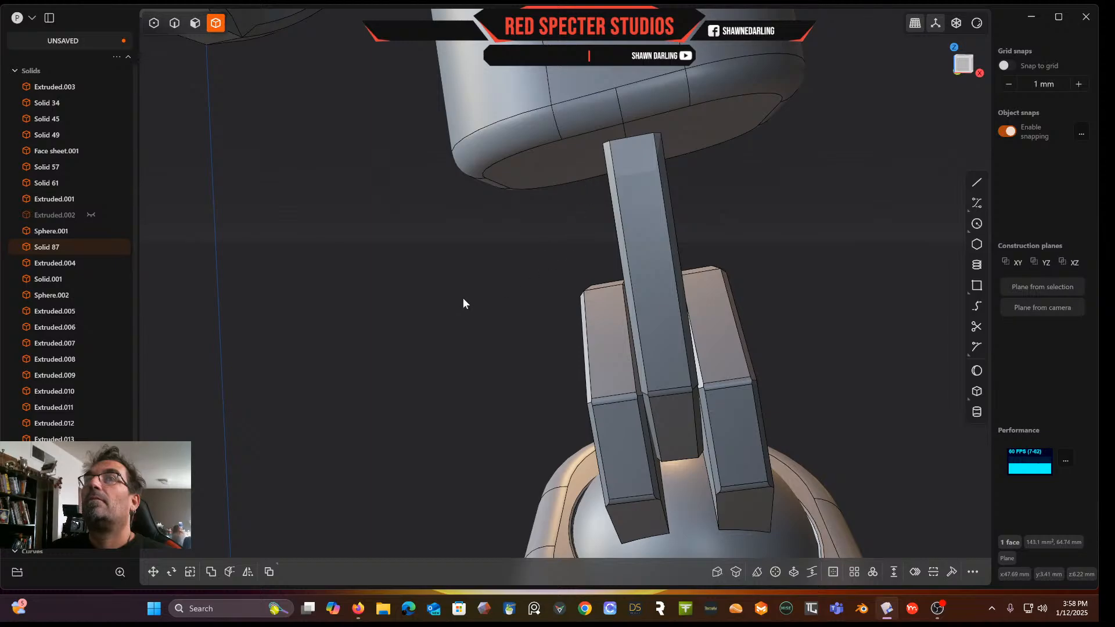
left_click(90, 214)
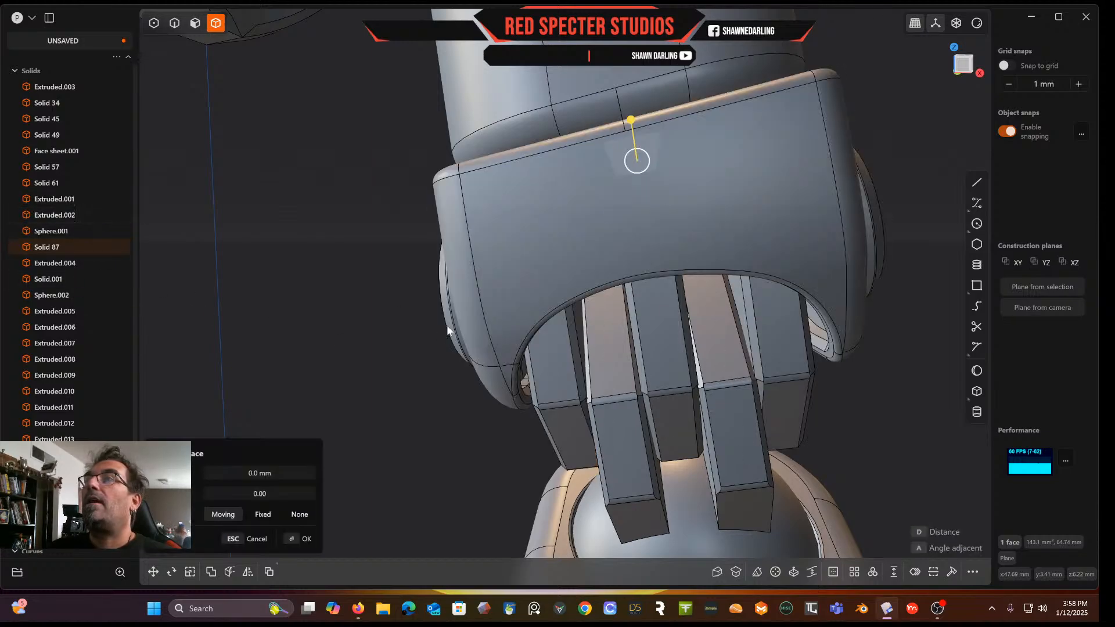
left_click(696, 227)
left_click(666, 309, "shift")
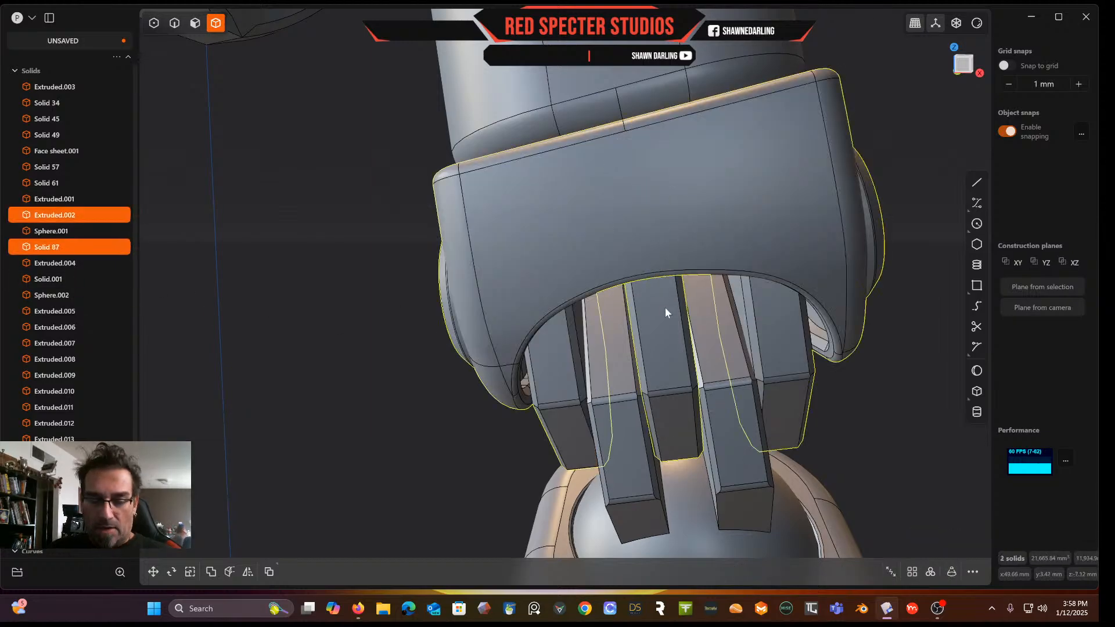
key("q")
key("Return")
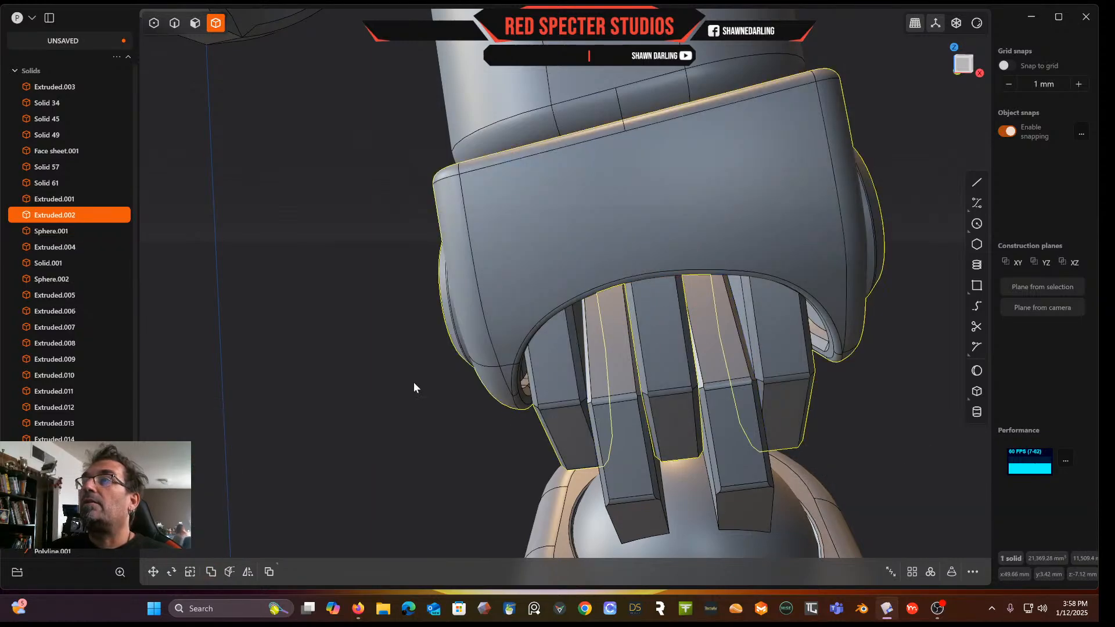
Zoom out to review the robot's finished arm and leg joints
left_click(371, 387)
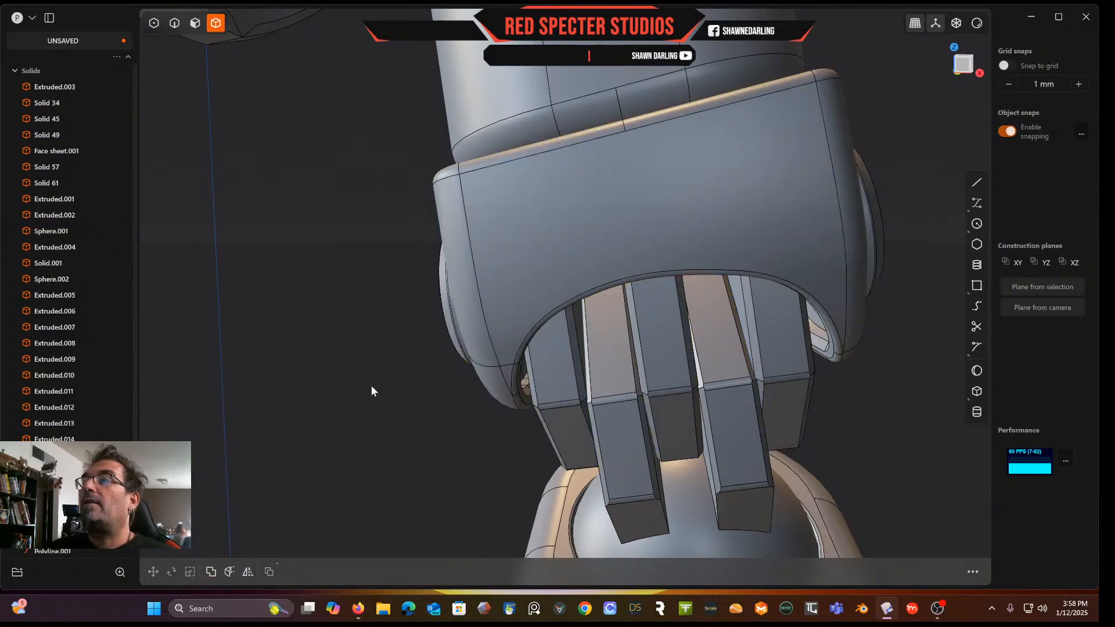
left_click(677, 361)
left_click(395, 405)
scroll(395, 404, "down", 6)
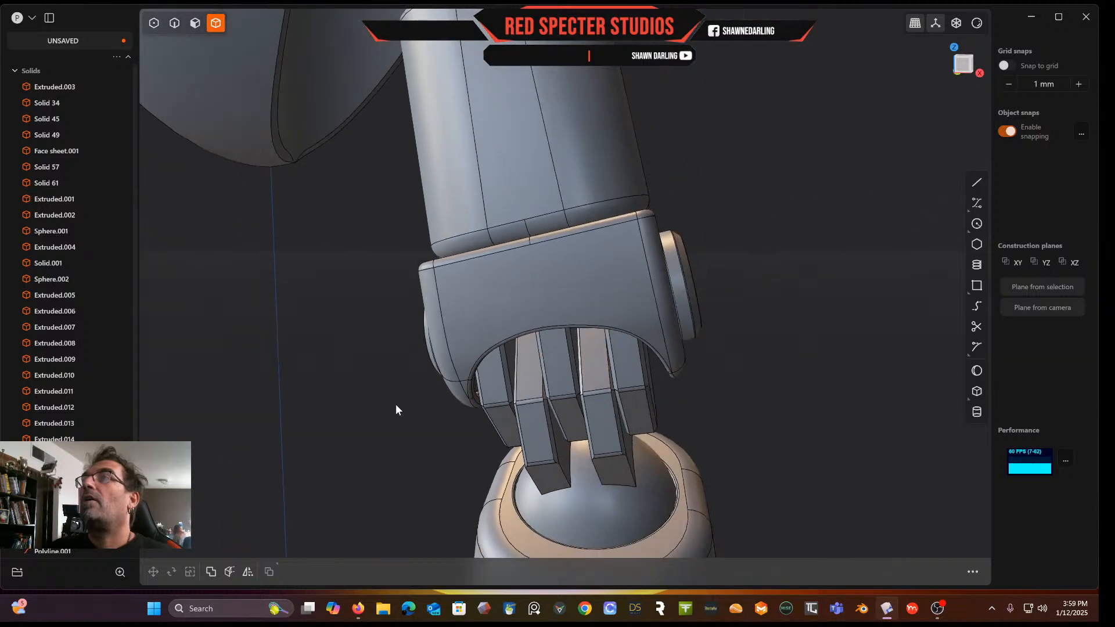
scroll(396, 405, "down", 8)
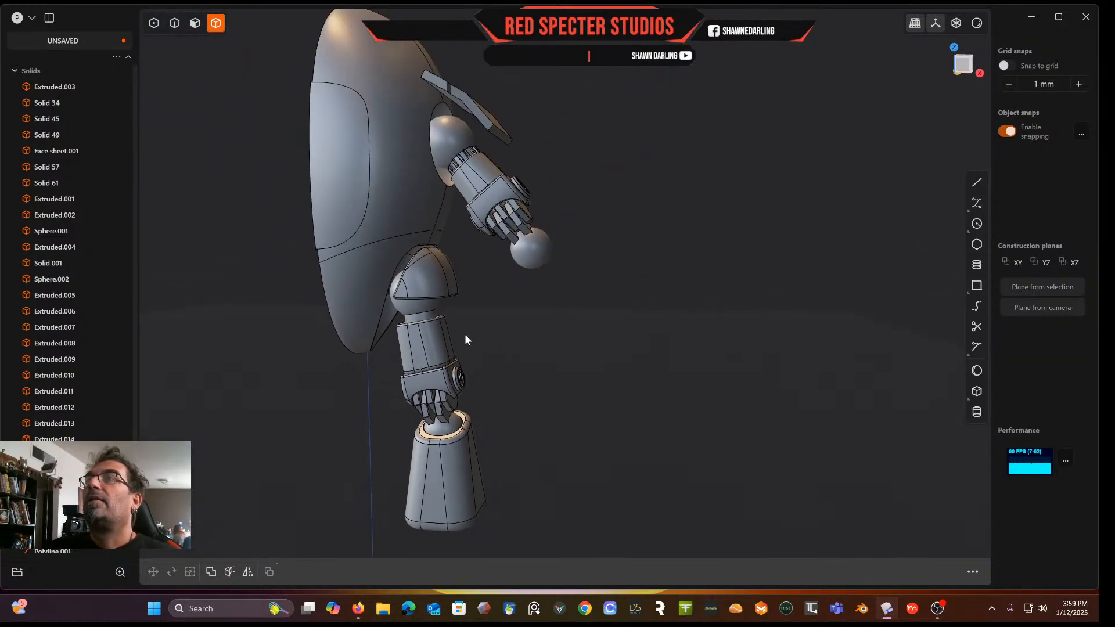
middle_click_drag(568, 349, 540, 347)
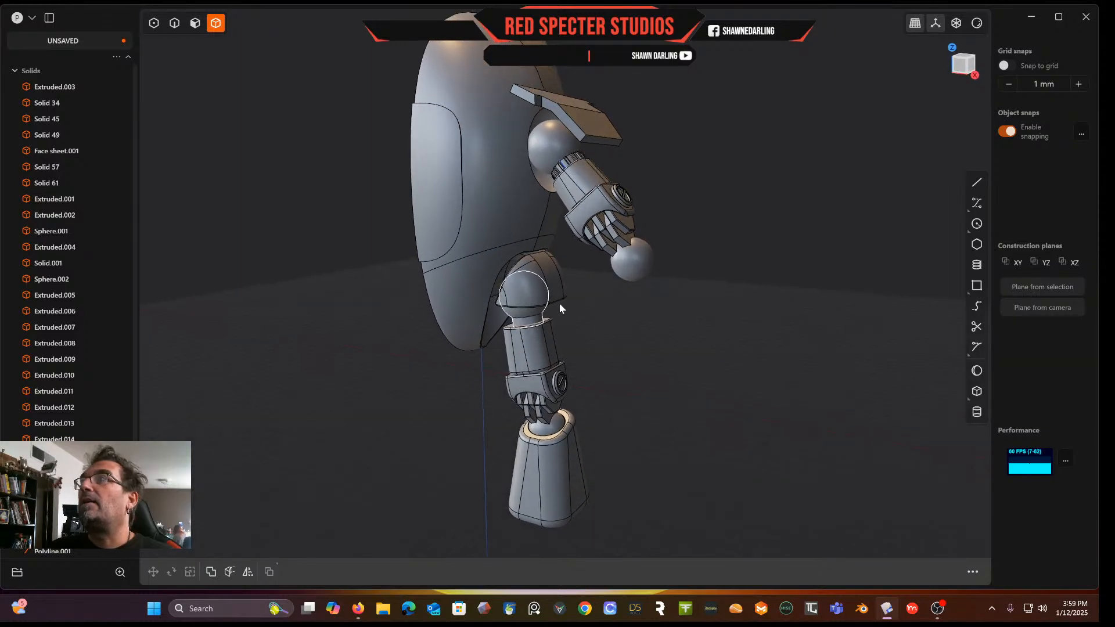
Switch the viewport to the copper matcap display and turn off edge display
left_click(982, 24)
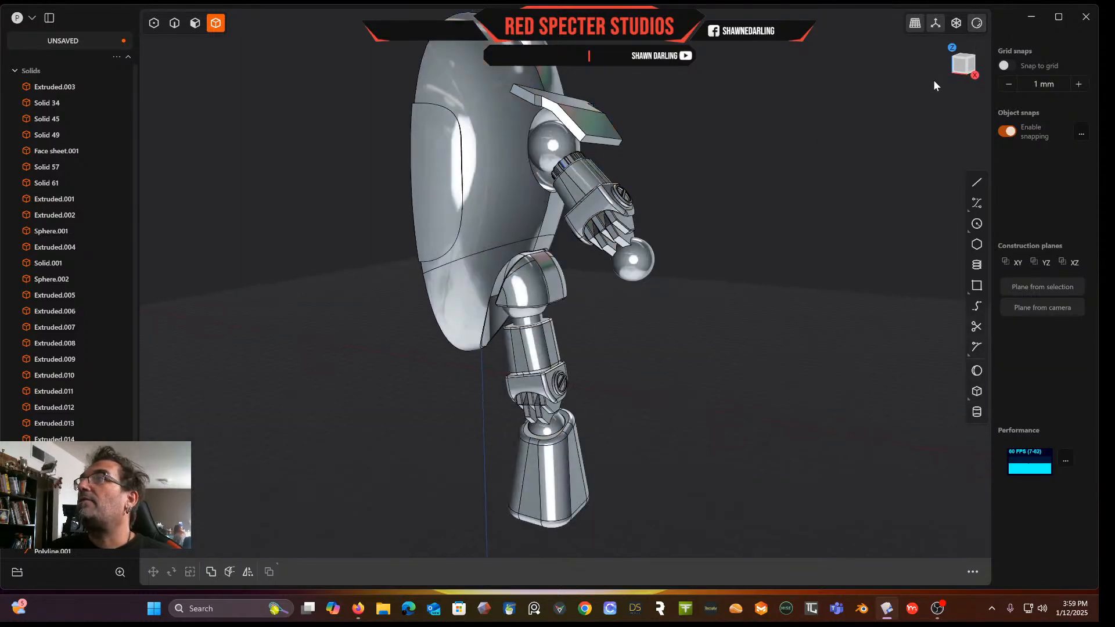
mouse_move(978, 28)
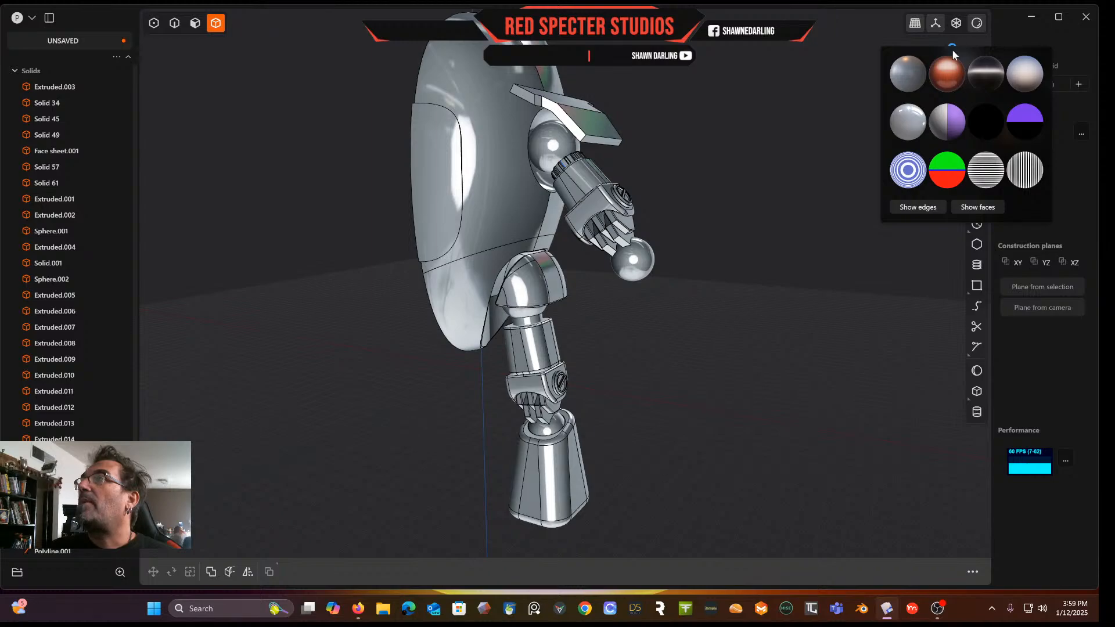
left_click(956, 78)
left_click(918, 207)
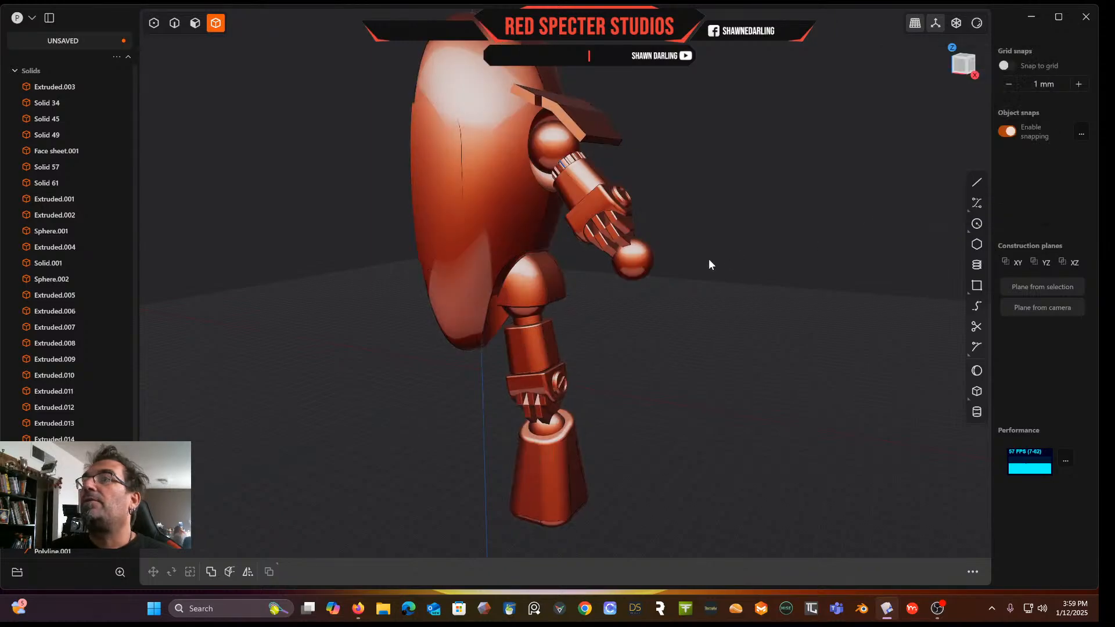
Delete Polyline.001 from the solids list
middle_click_drag(695, 288, 669, 284)
scroll(70, 261, "down", 1)
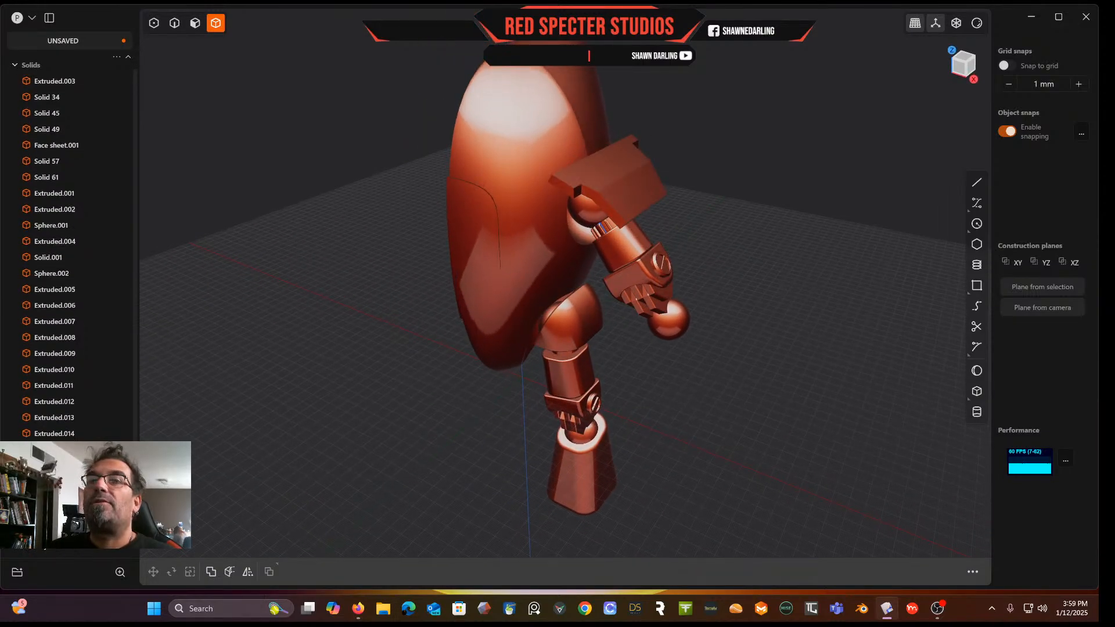
left_click(48, 550)
key("Delete")
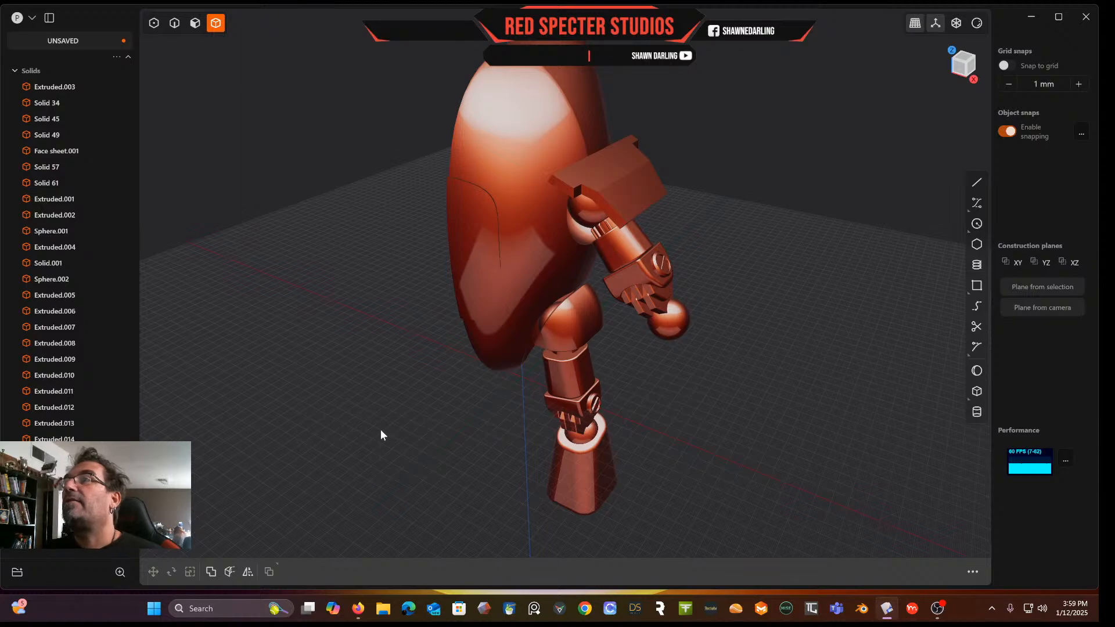
scroll(376, 430, "up", 4)
middle_click_drag(376, 431, 430, 415)
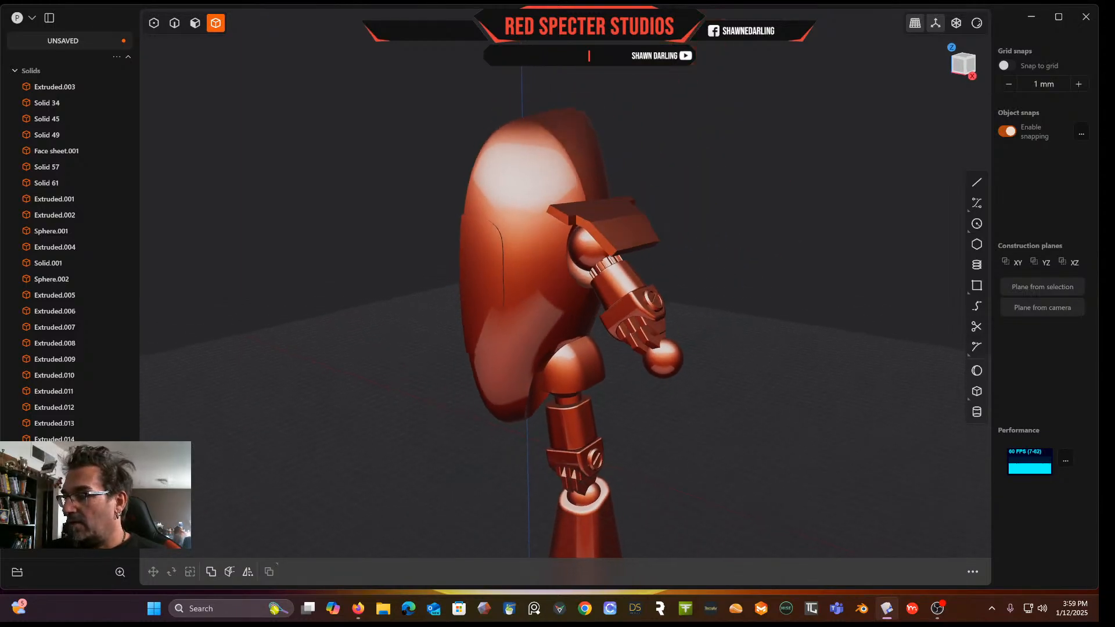